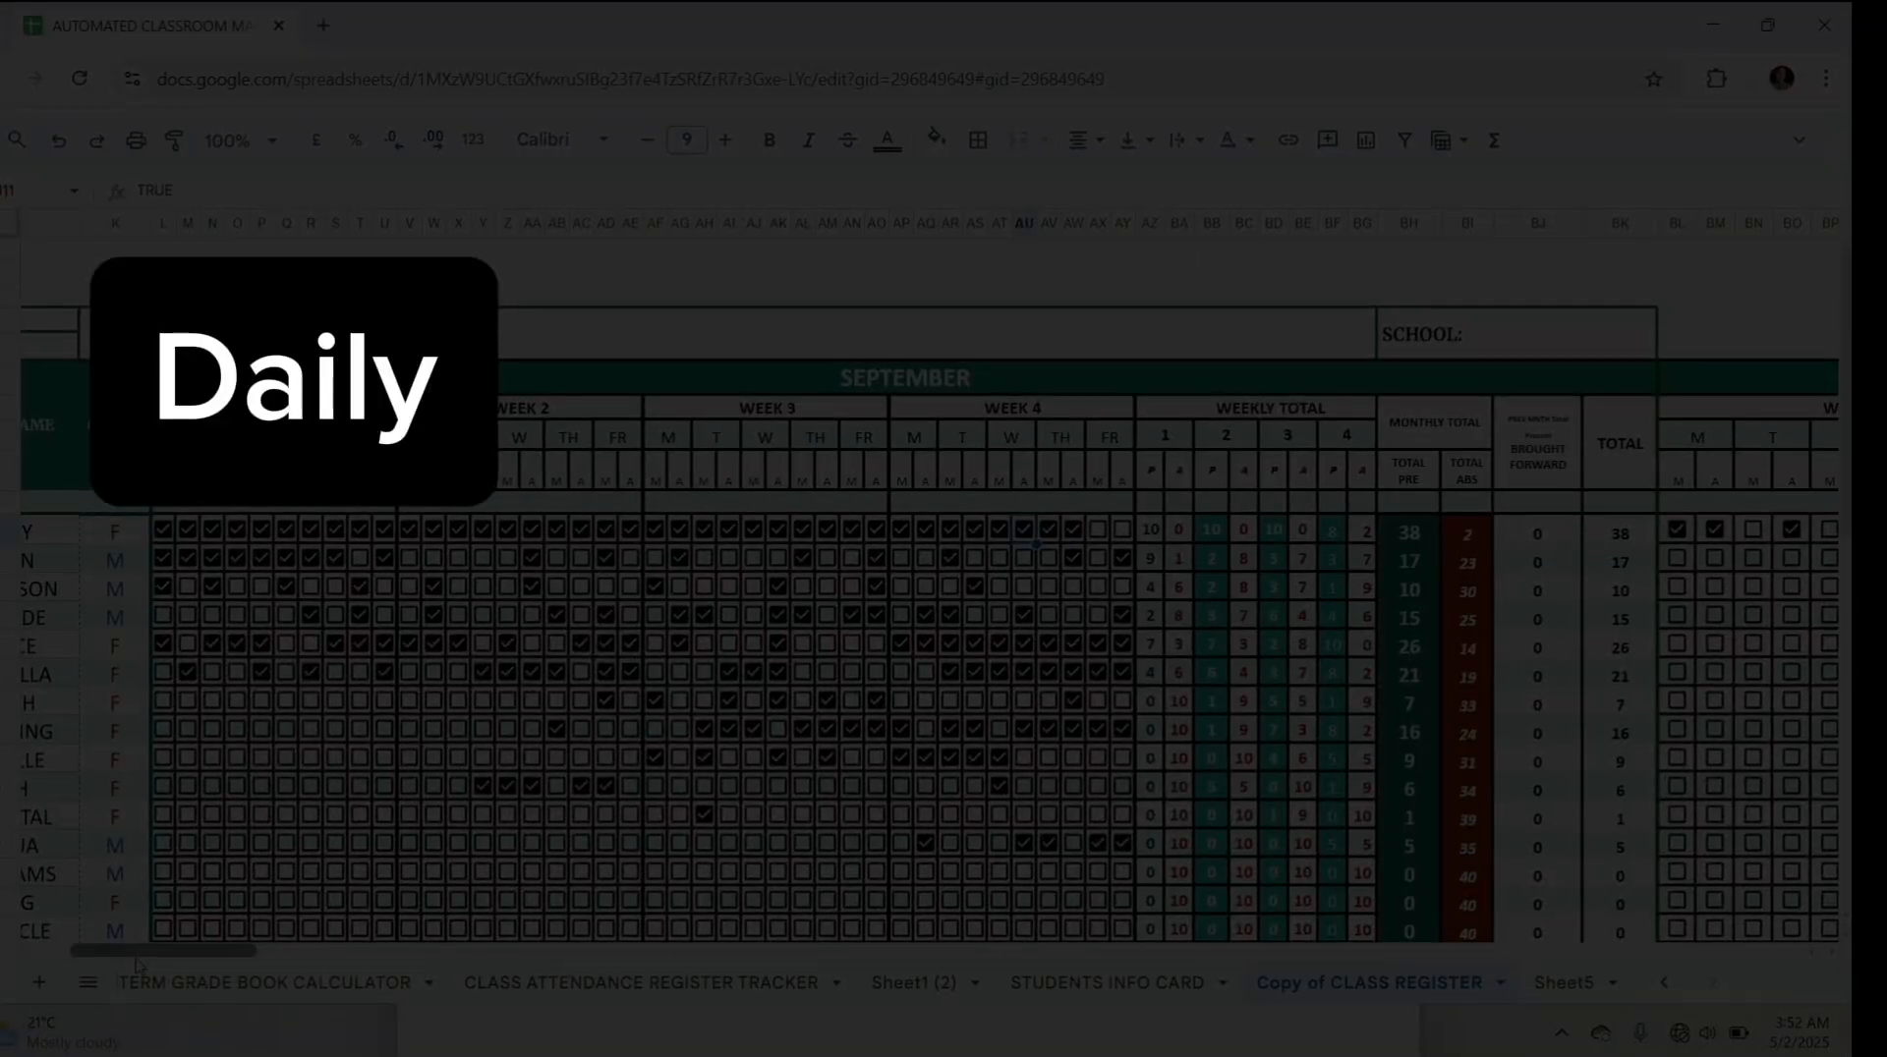
# Step: Examine the student list and the September attendance checkboxes in the Copy of CLASS REGISTER sheet
pyautogui.moveTo(146, 962); pyautogui.dragTo(136, 950)
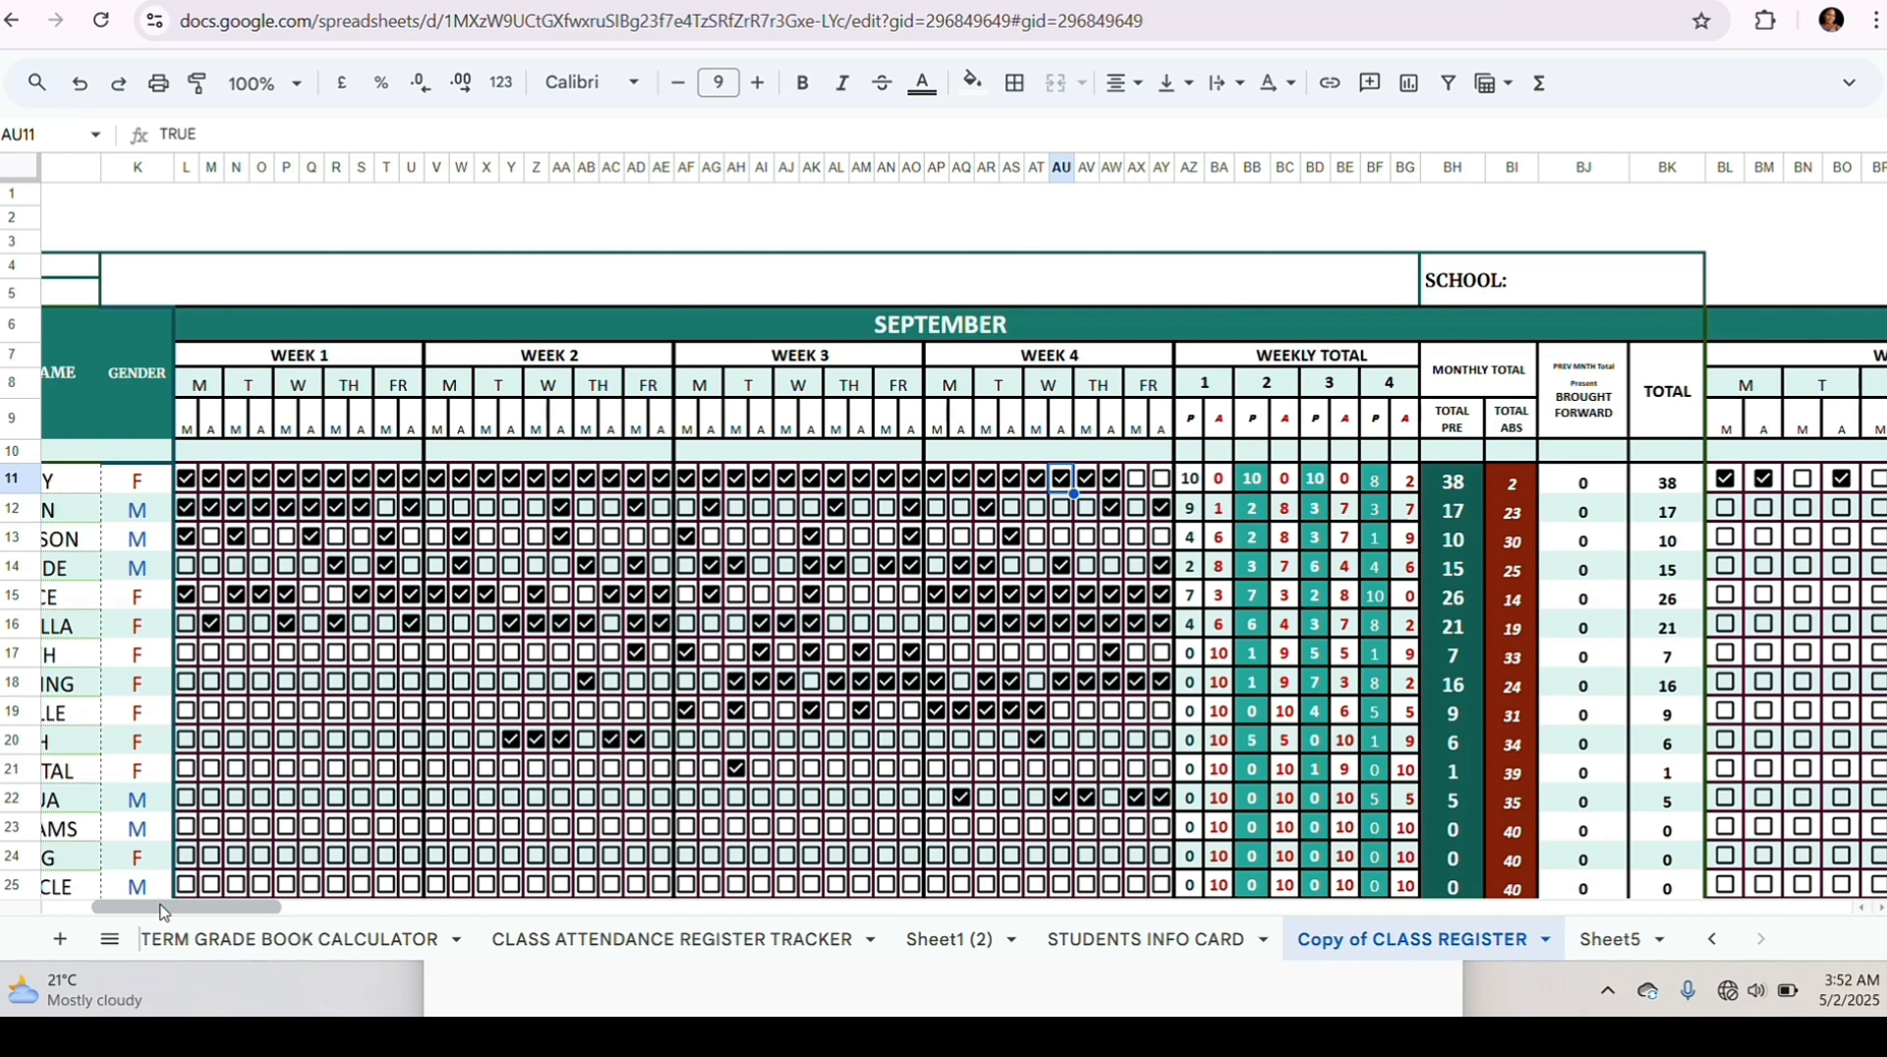
pyautogui.moveTo(161, 907); pyautogui.dragTo(158, 906)
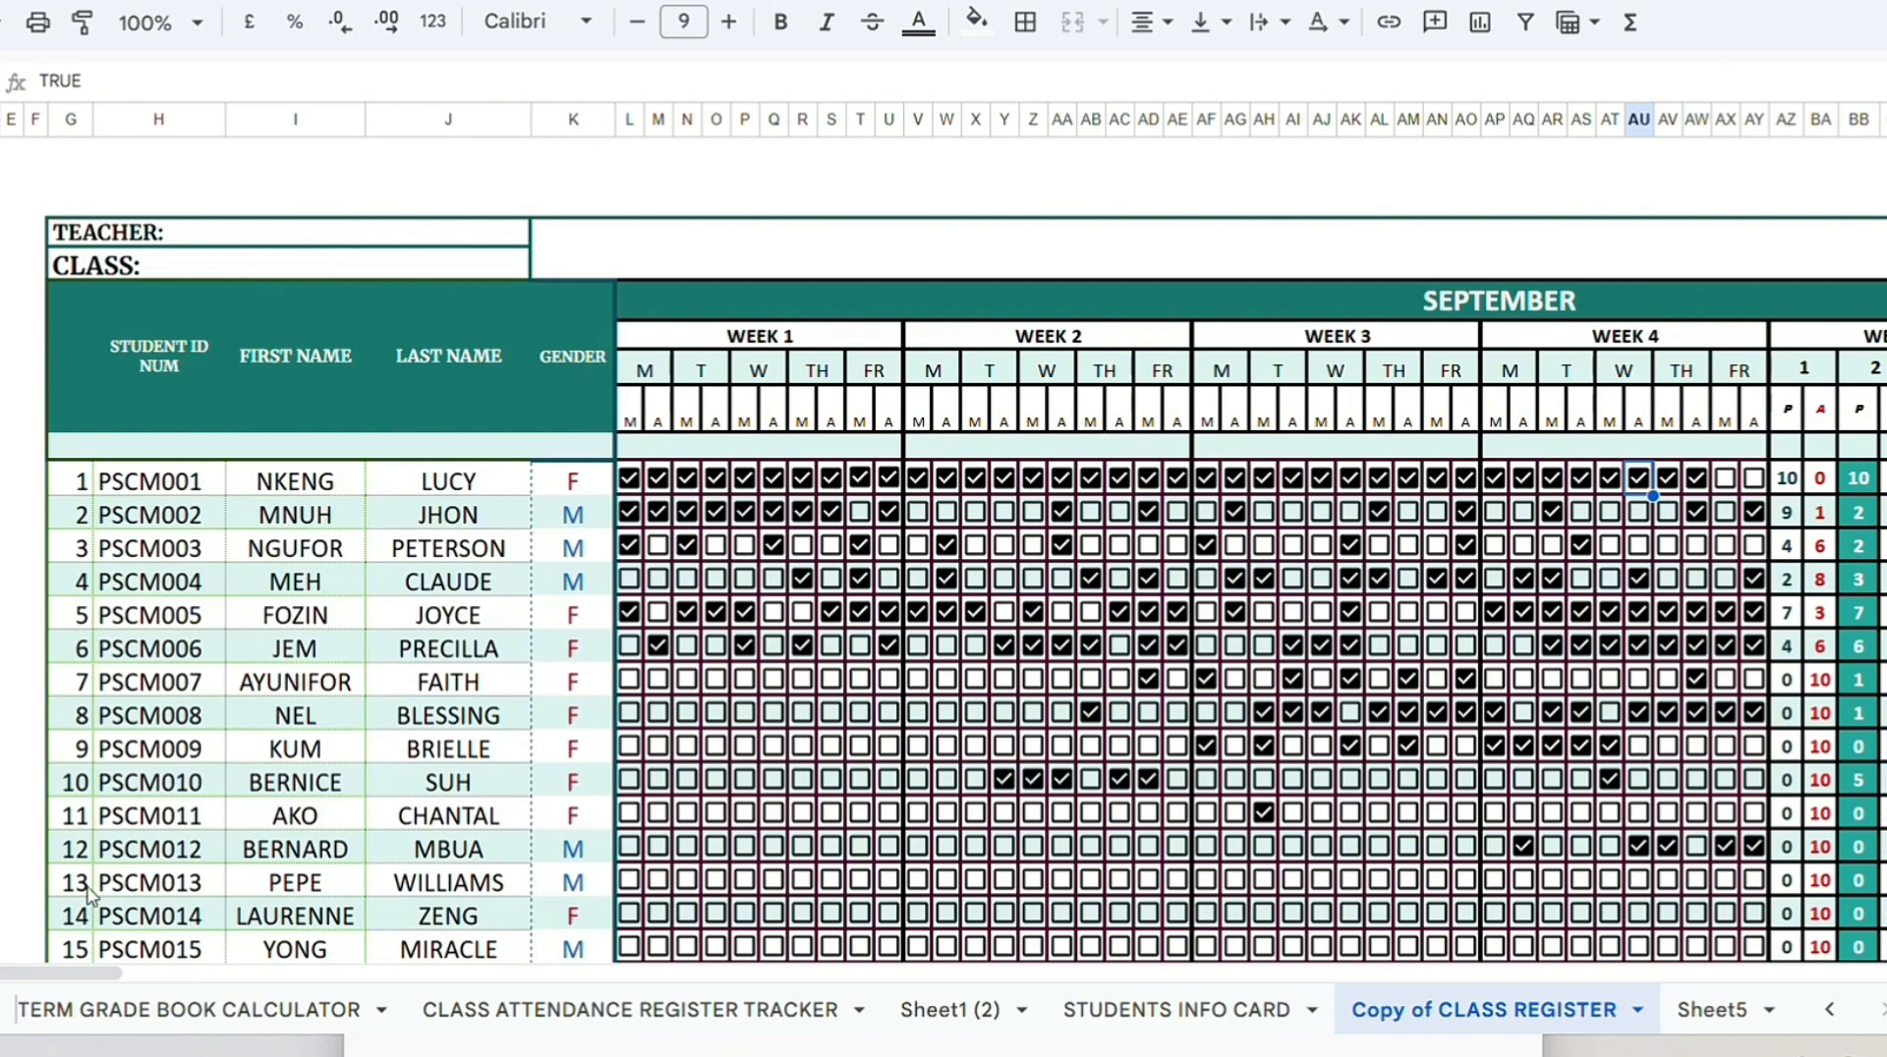
pyautogui.hscroll(10, 71, 977)
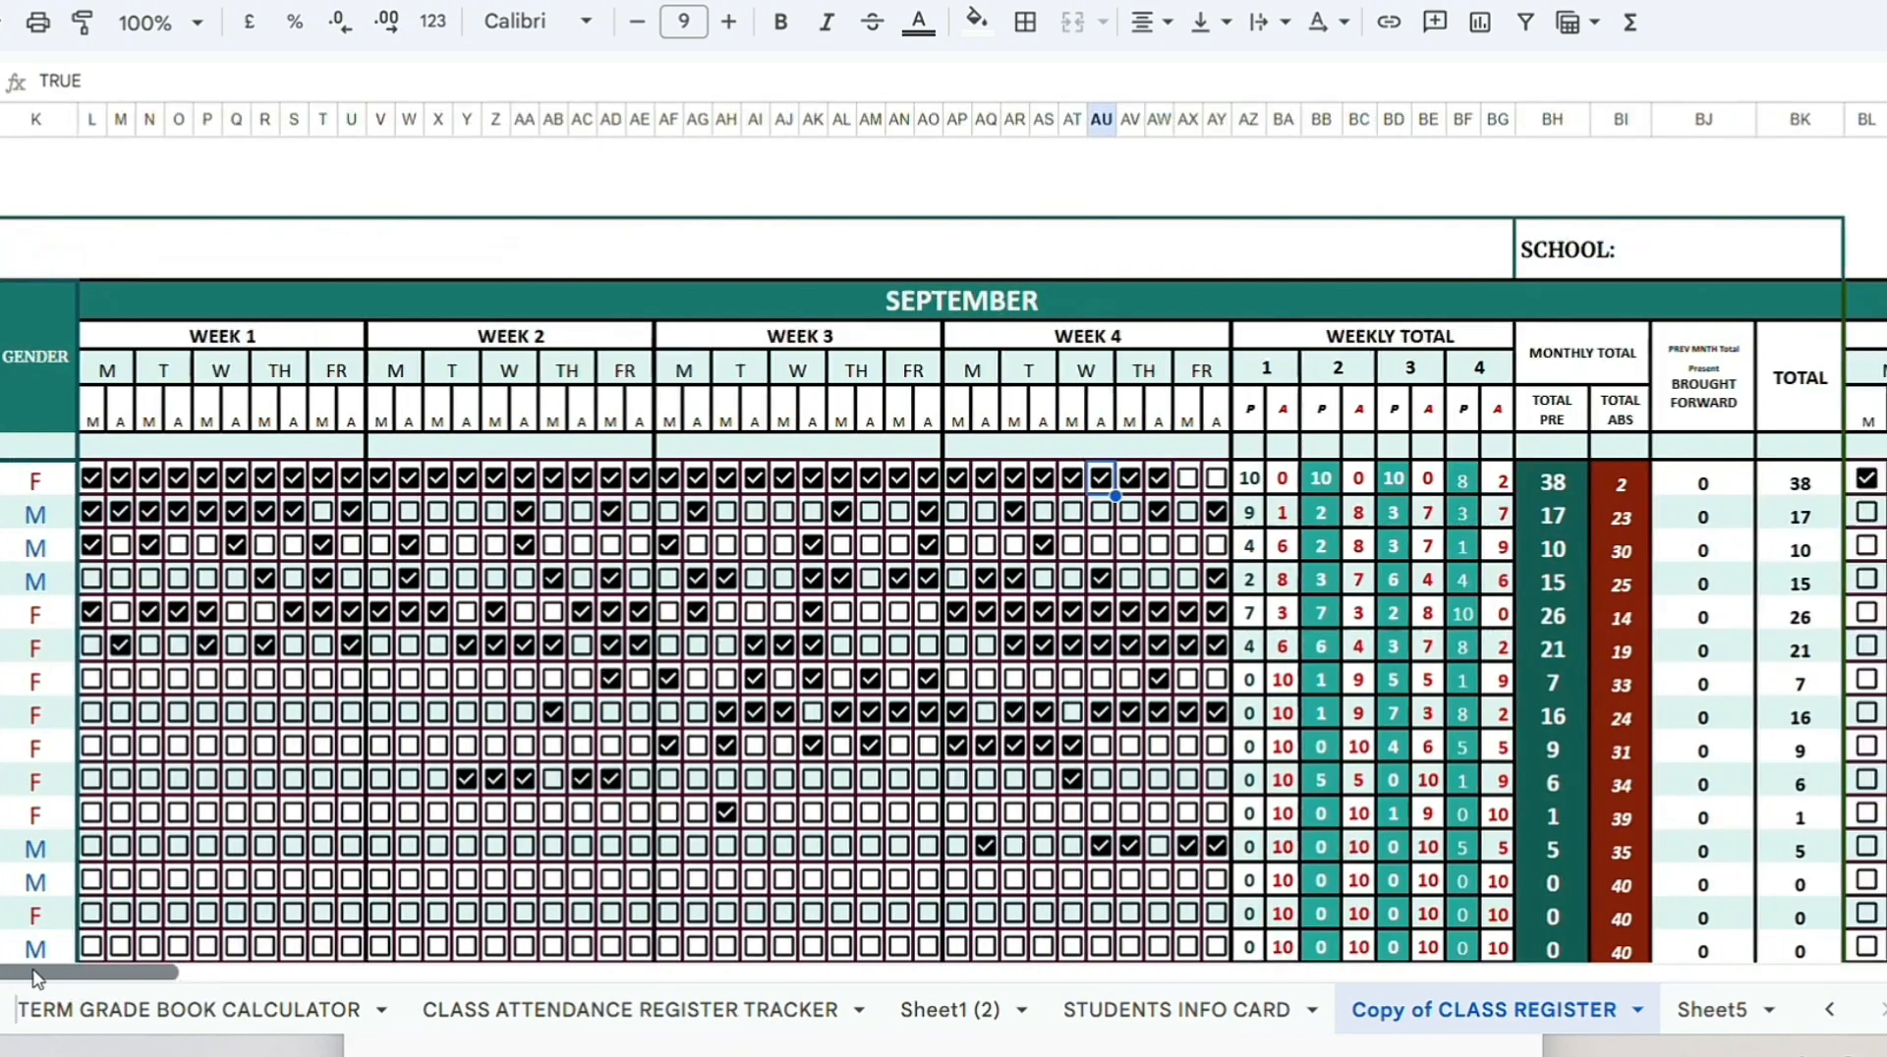
pyautogui.hscroll(-10, 71, 977)
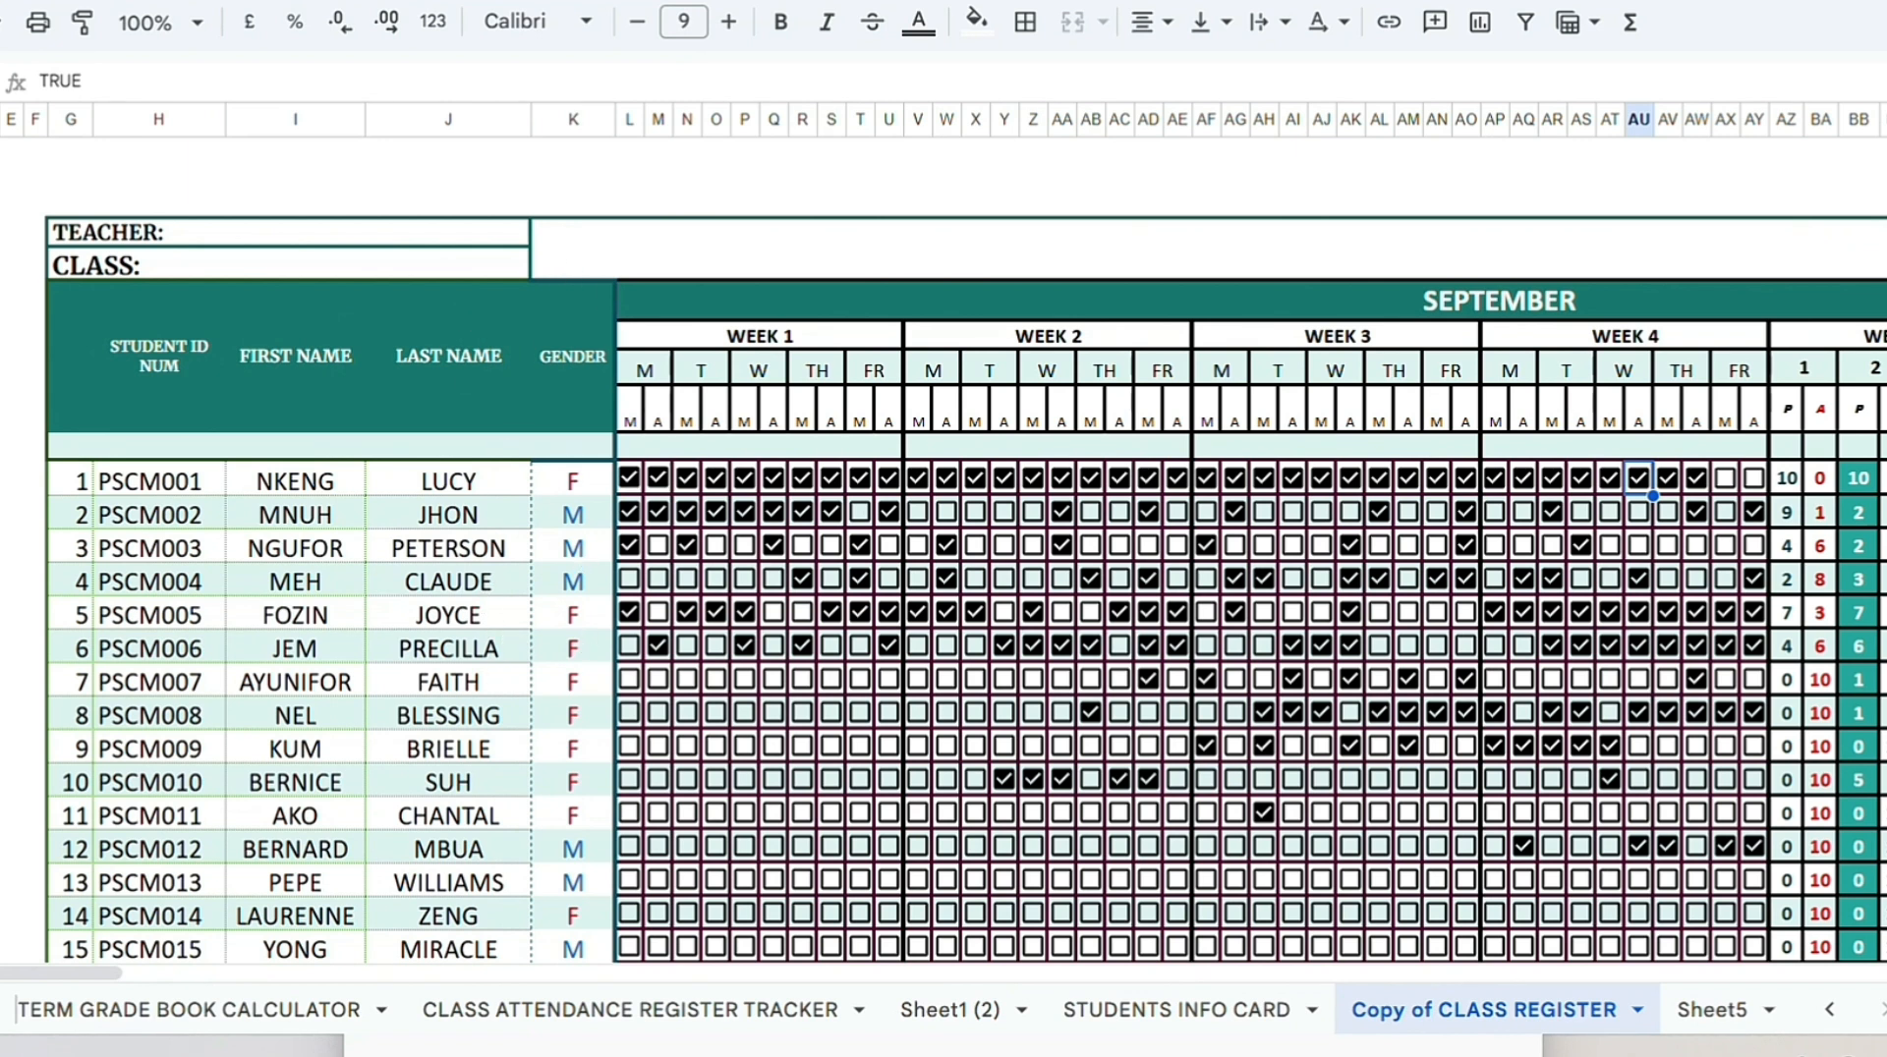
pyautogui.scroll(-5, 963, 550)
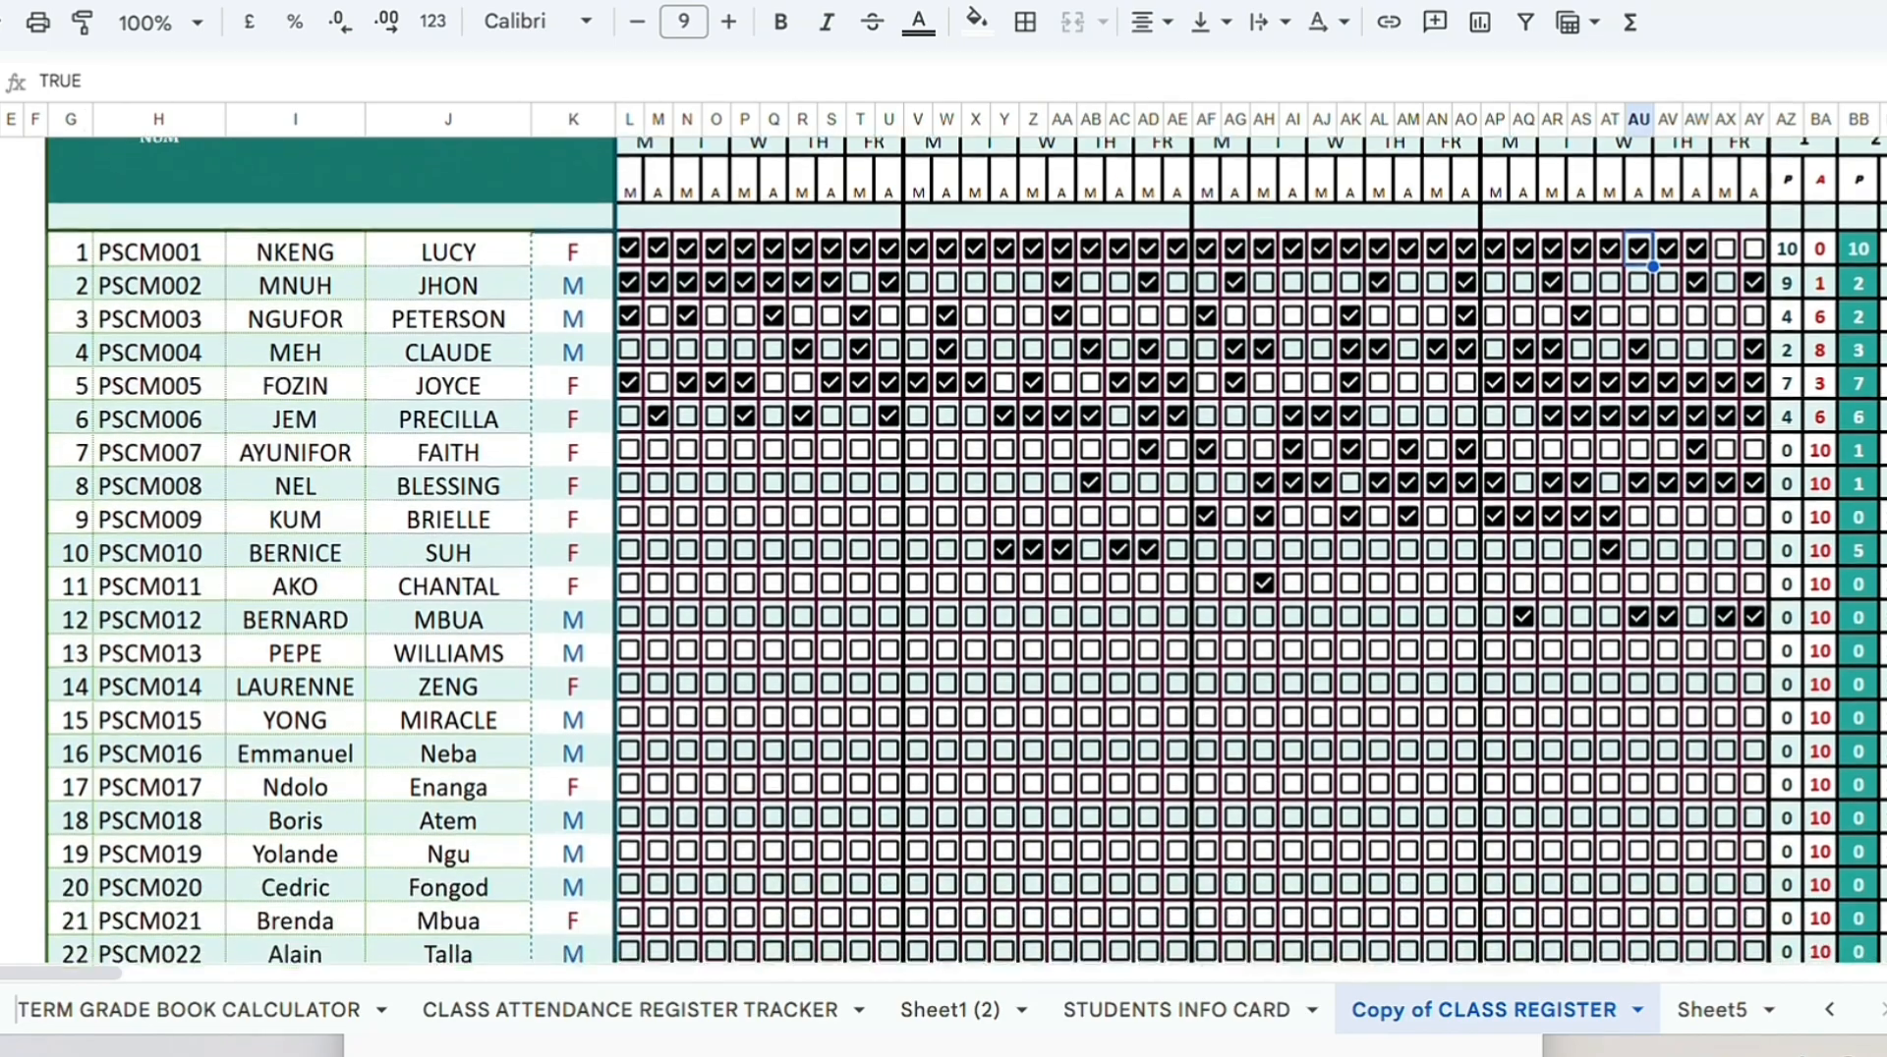
pyautogui.scroll(-2, 963, 551)
pyautogui.scroll(4, 963, 550)
pyautogui.scroll(-5, 963, 550)
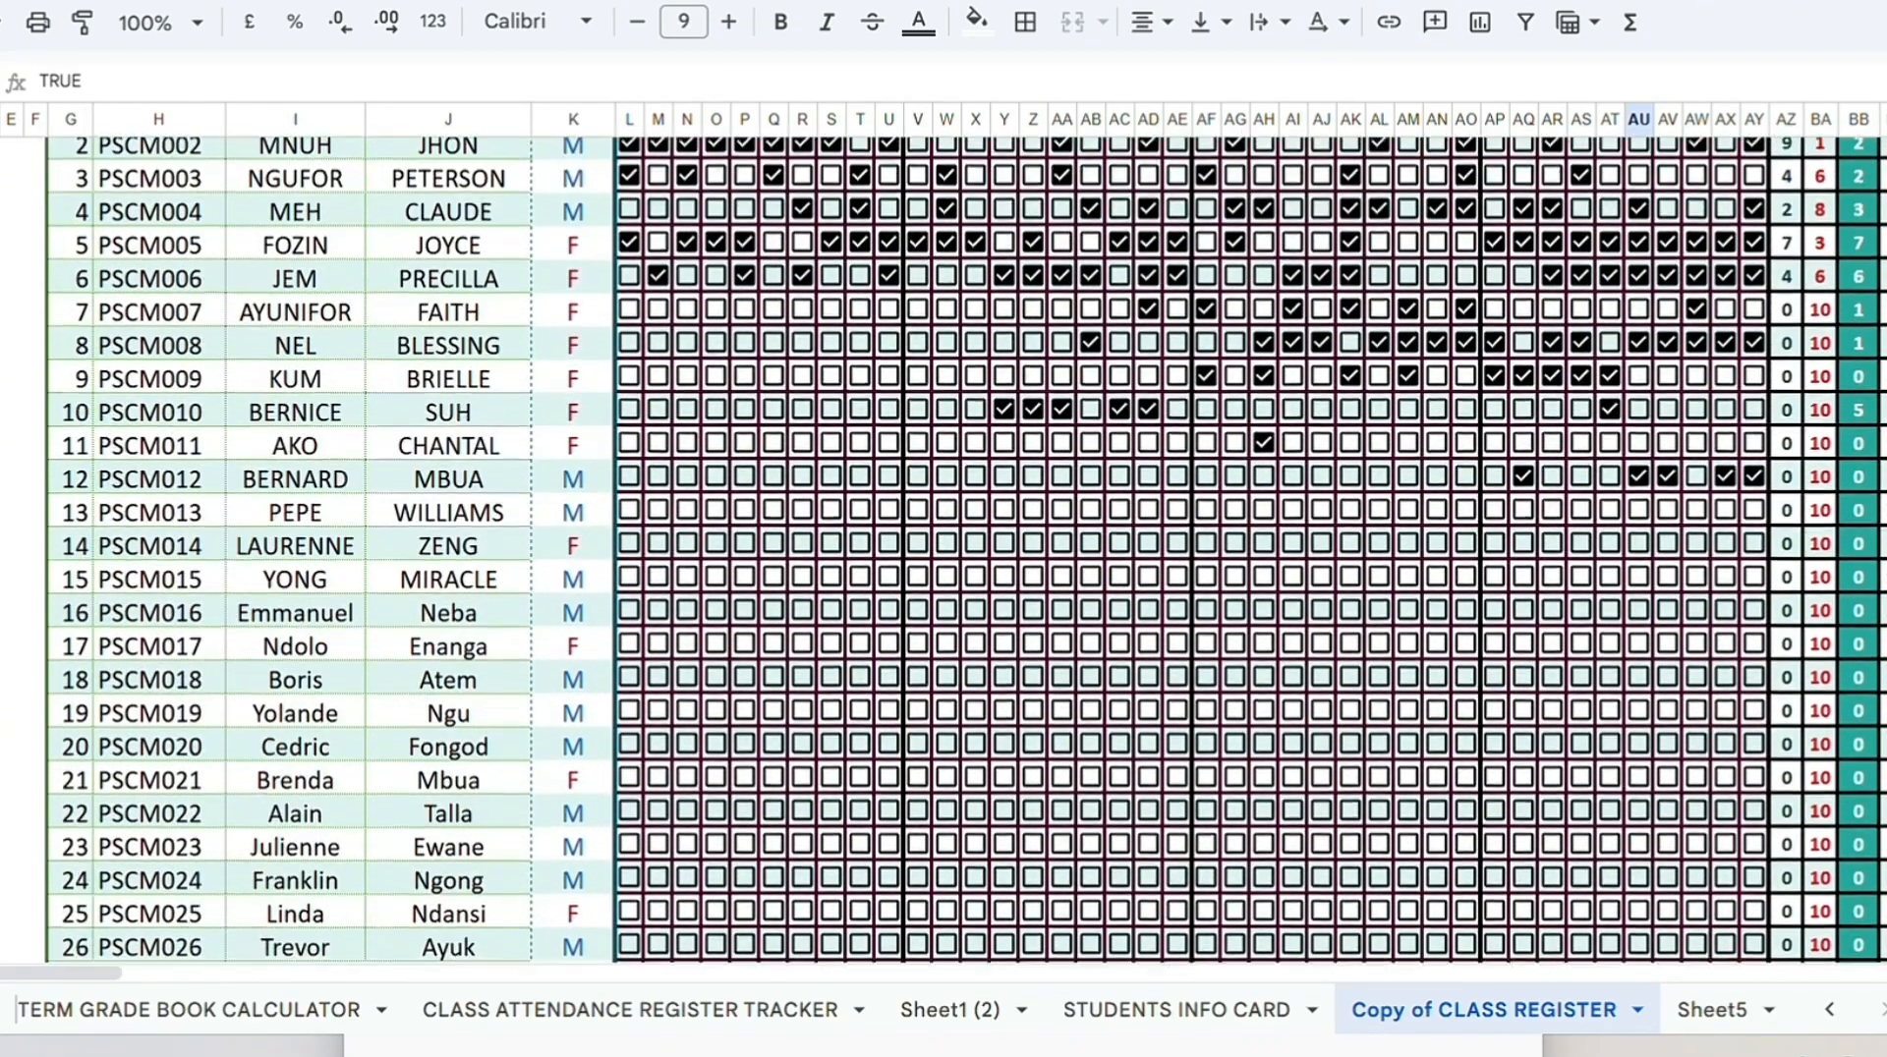
pyautogui.scroll(5, 963, 550)
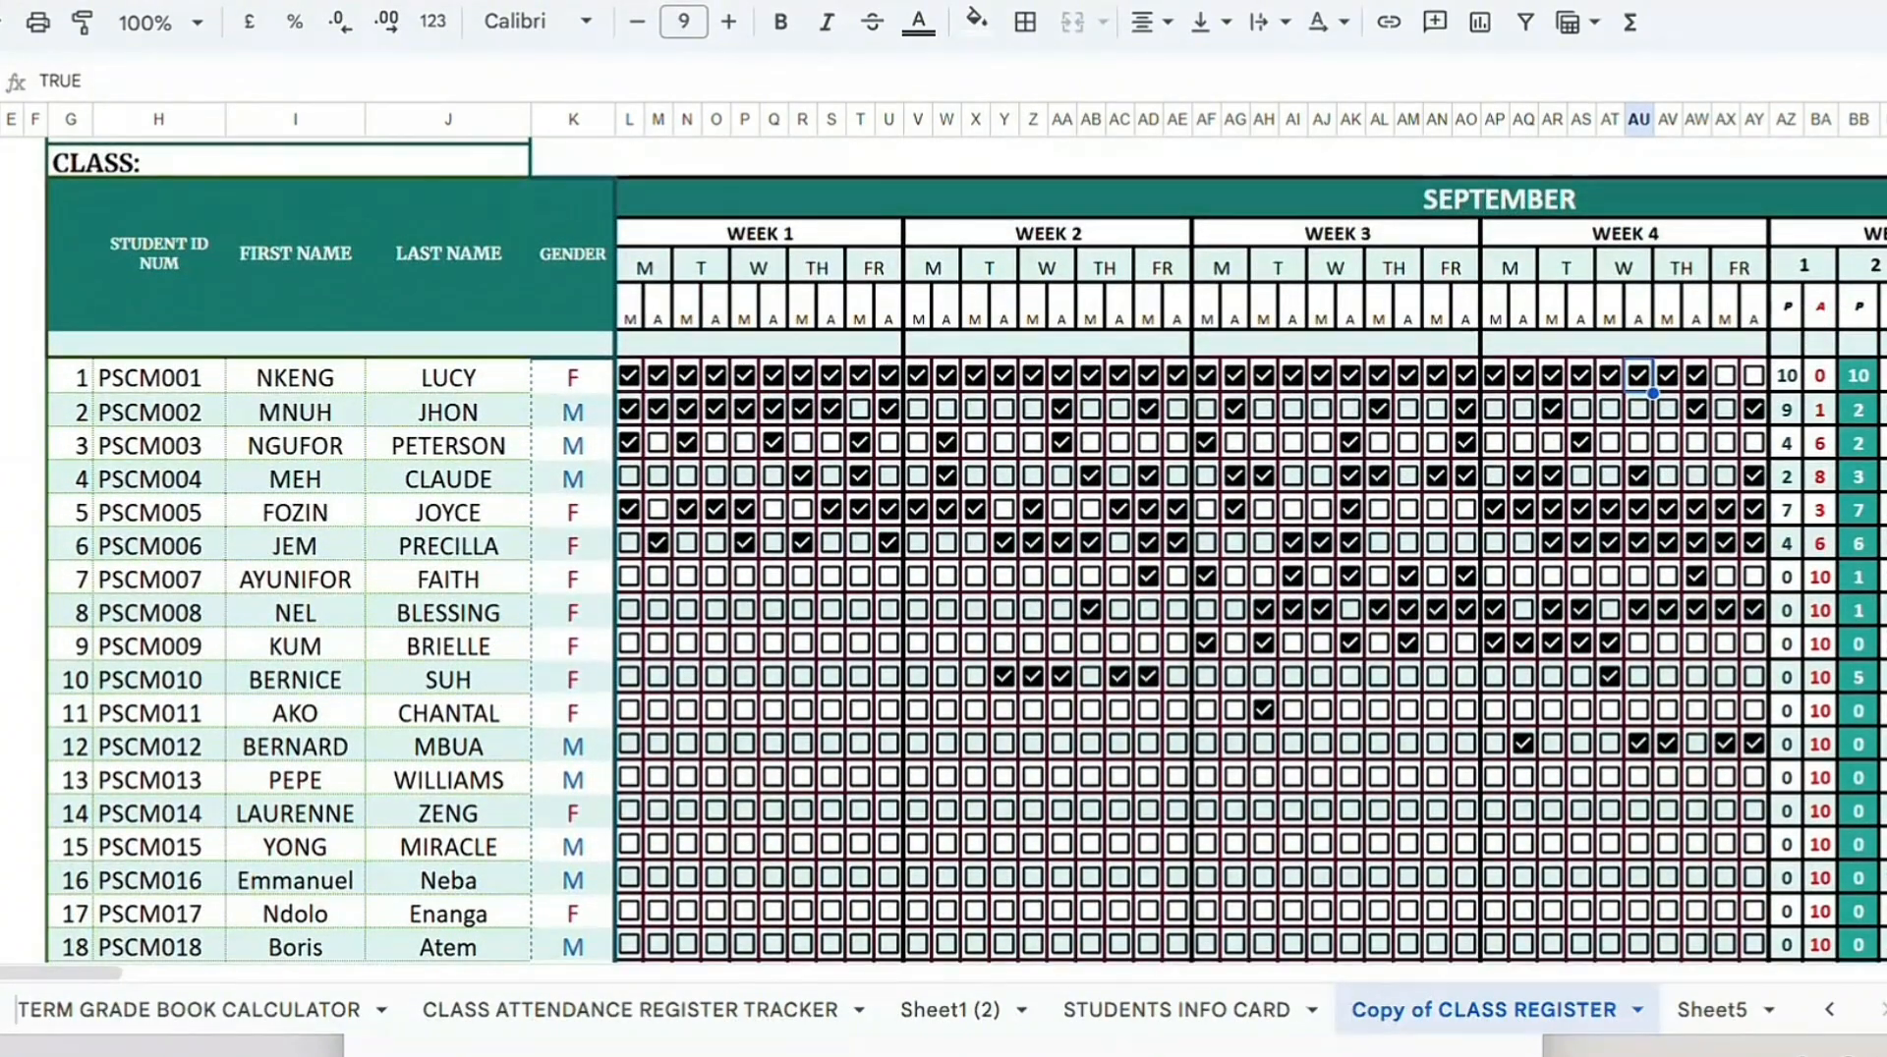
pyautogui.scroll(2, 963, 551)
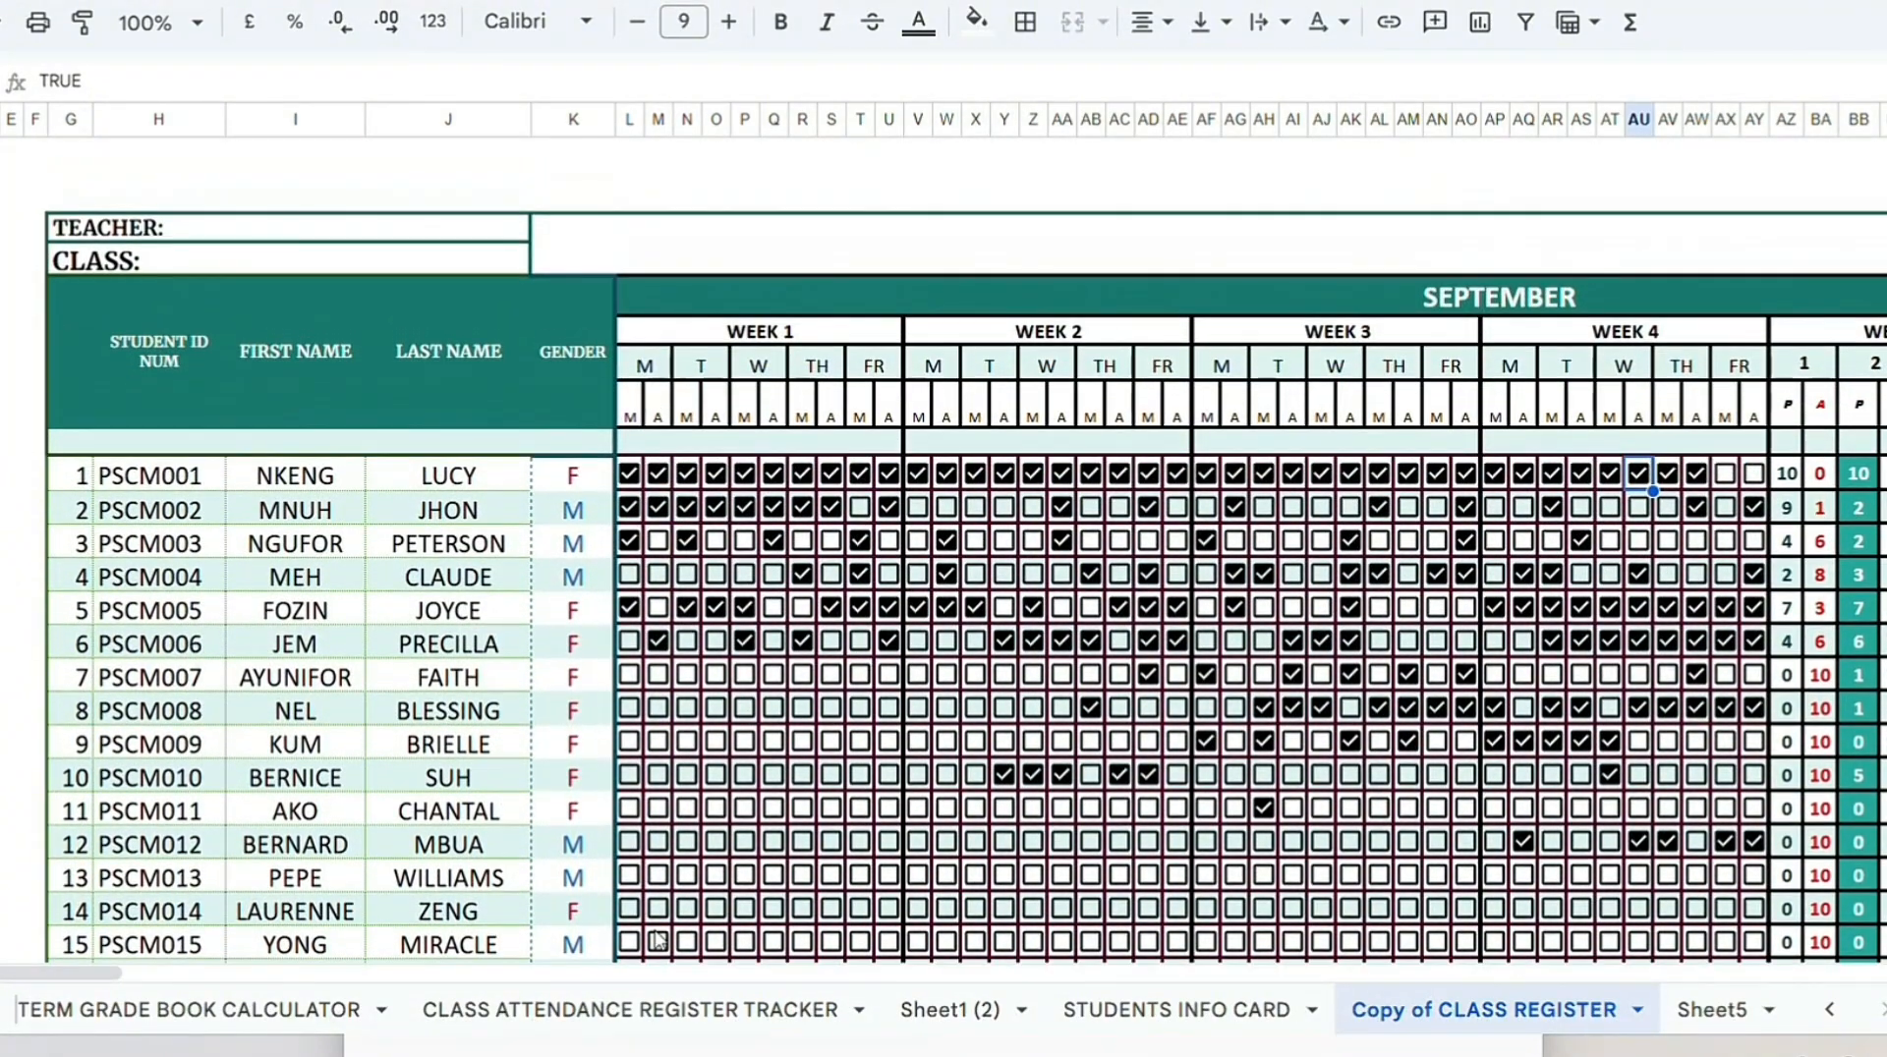
pyautogui.moveTo(106, 978); pyautogui.dragTo(147, 1026)
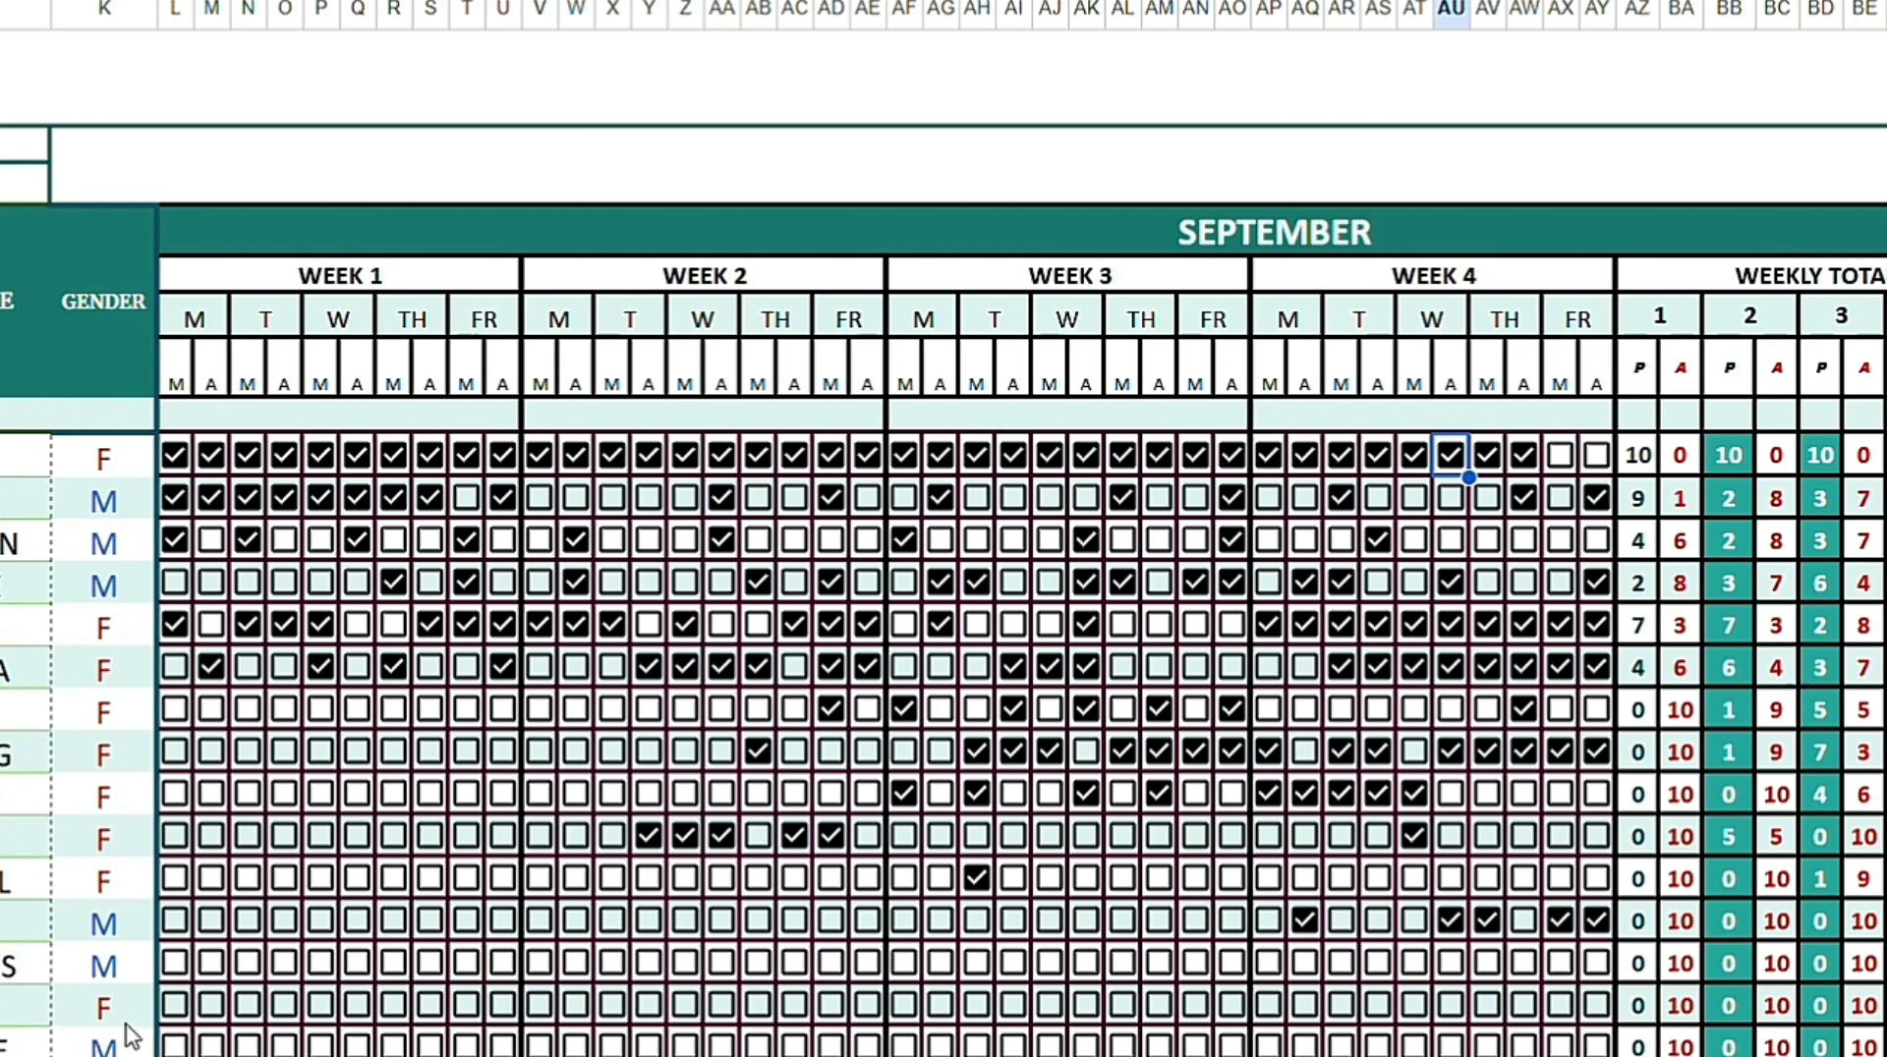
# Step: Examine how weekly, monthly, brought-forward and overall totals are laid out for September, October and the following months
pyautogui.hscroll(9, 943, 590)
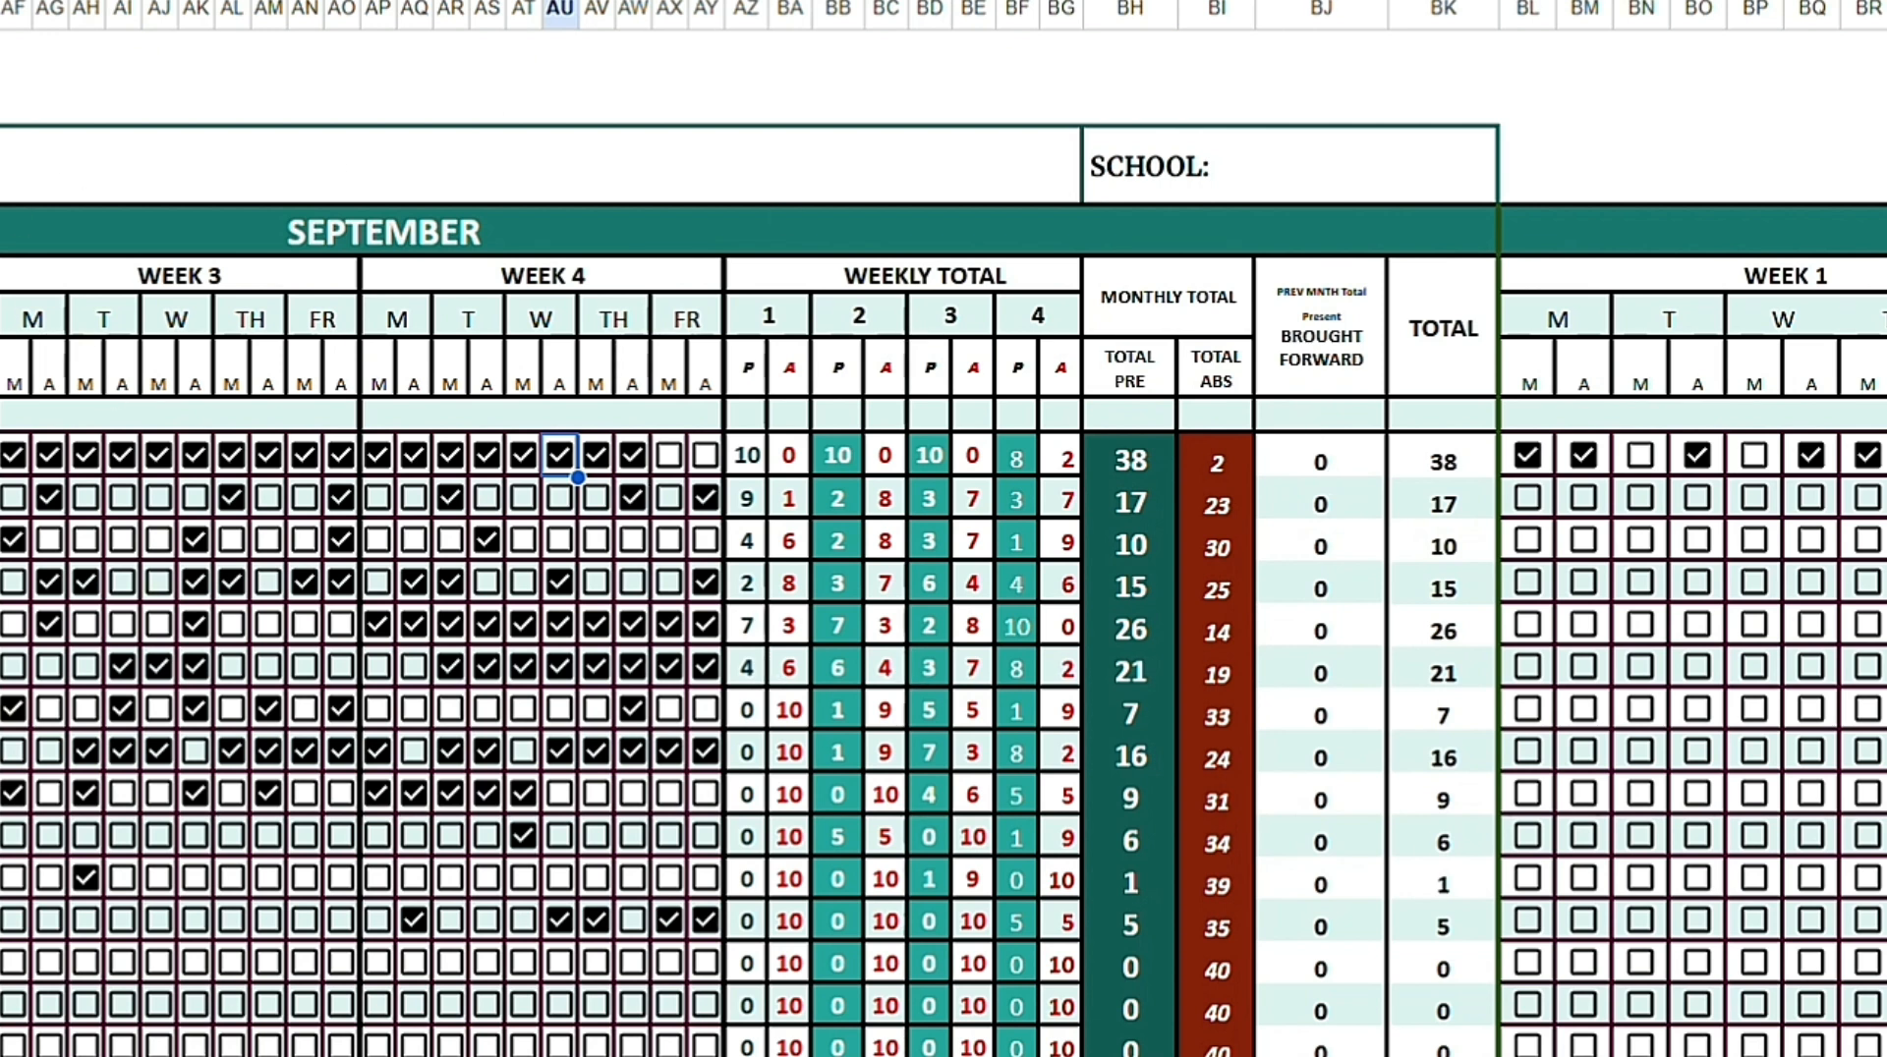
pyautogui.hscroll(-3, 943, 589)
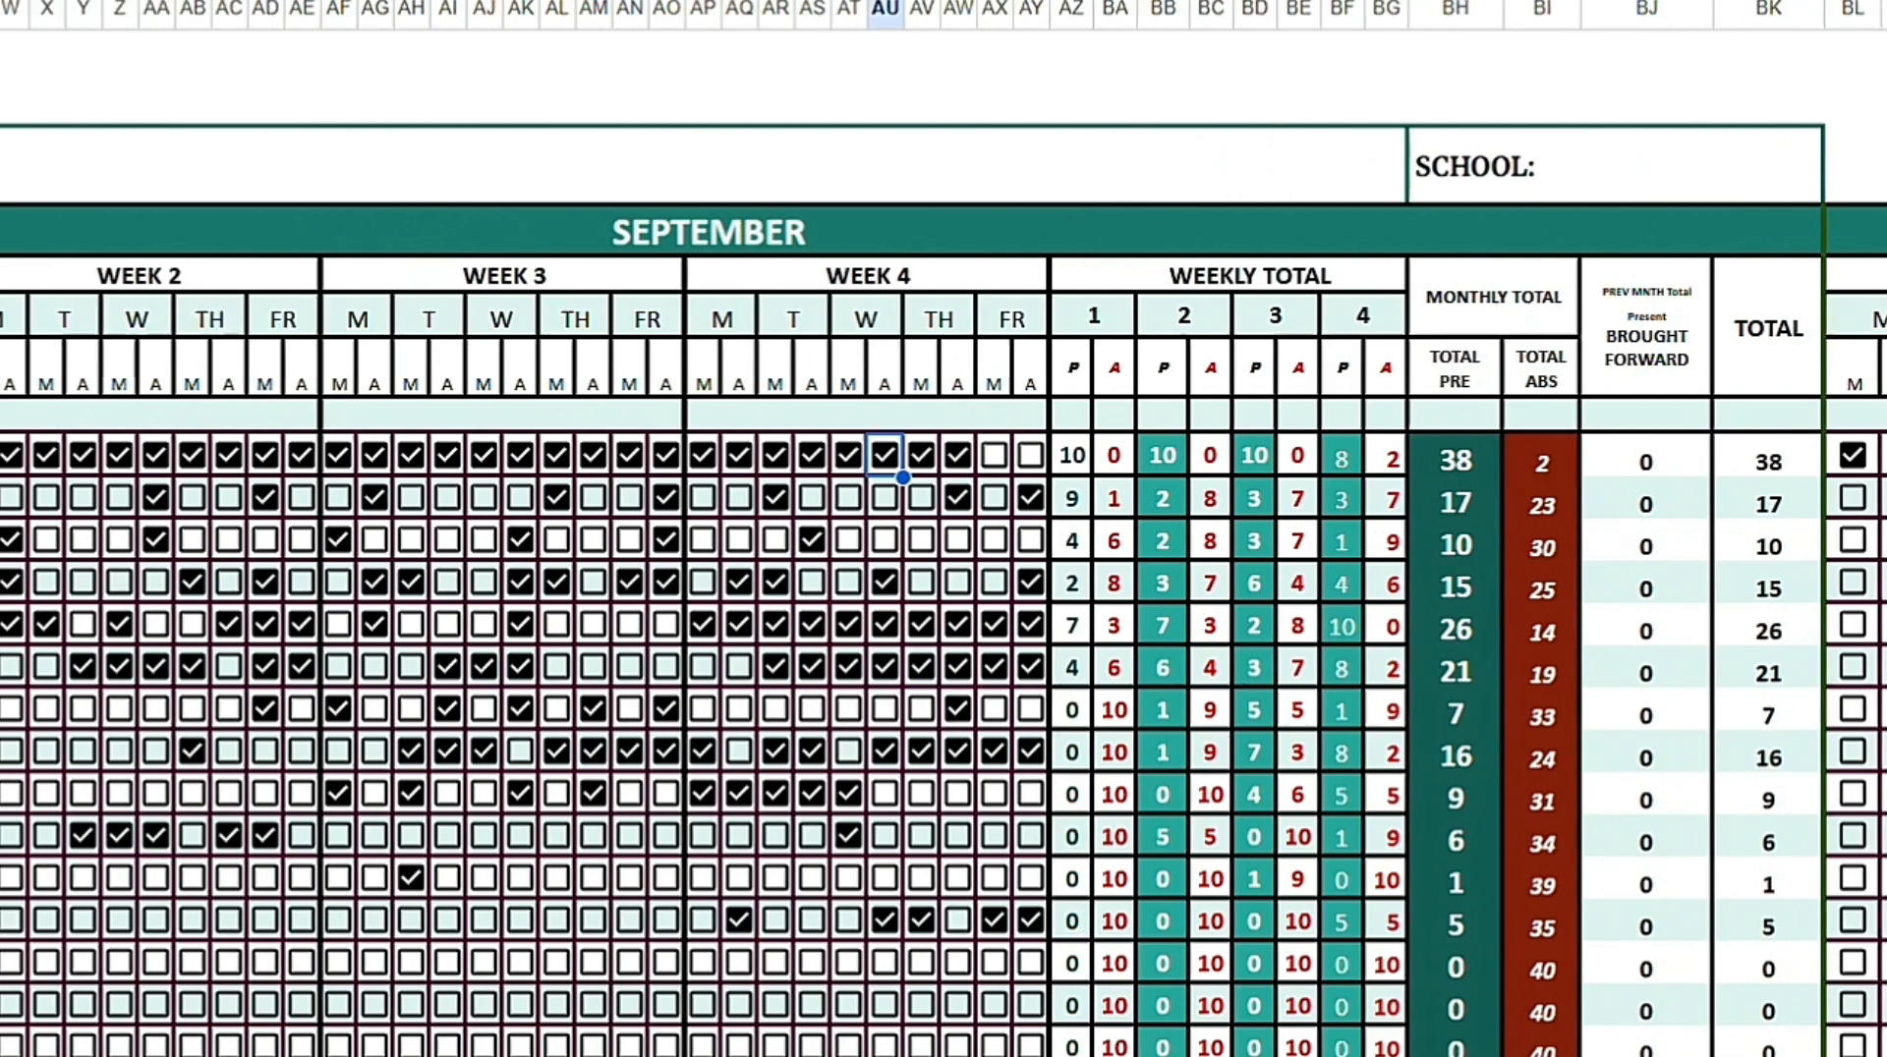
pyautogui.hscroll(-3, 943, 589)
pyautogui.hscroll(5, 943, 590)
pyautogui.hscroll(-4, 944, 590)
pyautogui.hscroll(15, 943, 590)
pyautogui.hscroll(-3, 943, 589)
pyautogui.hscroll(3, 943, 590)
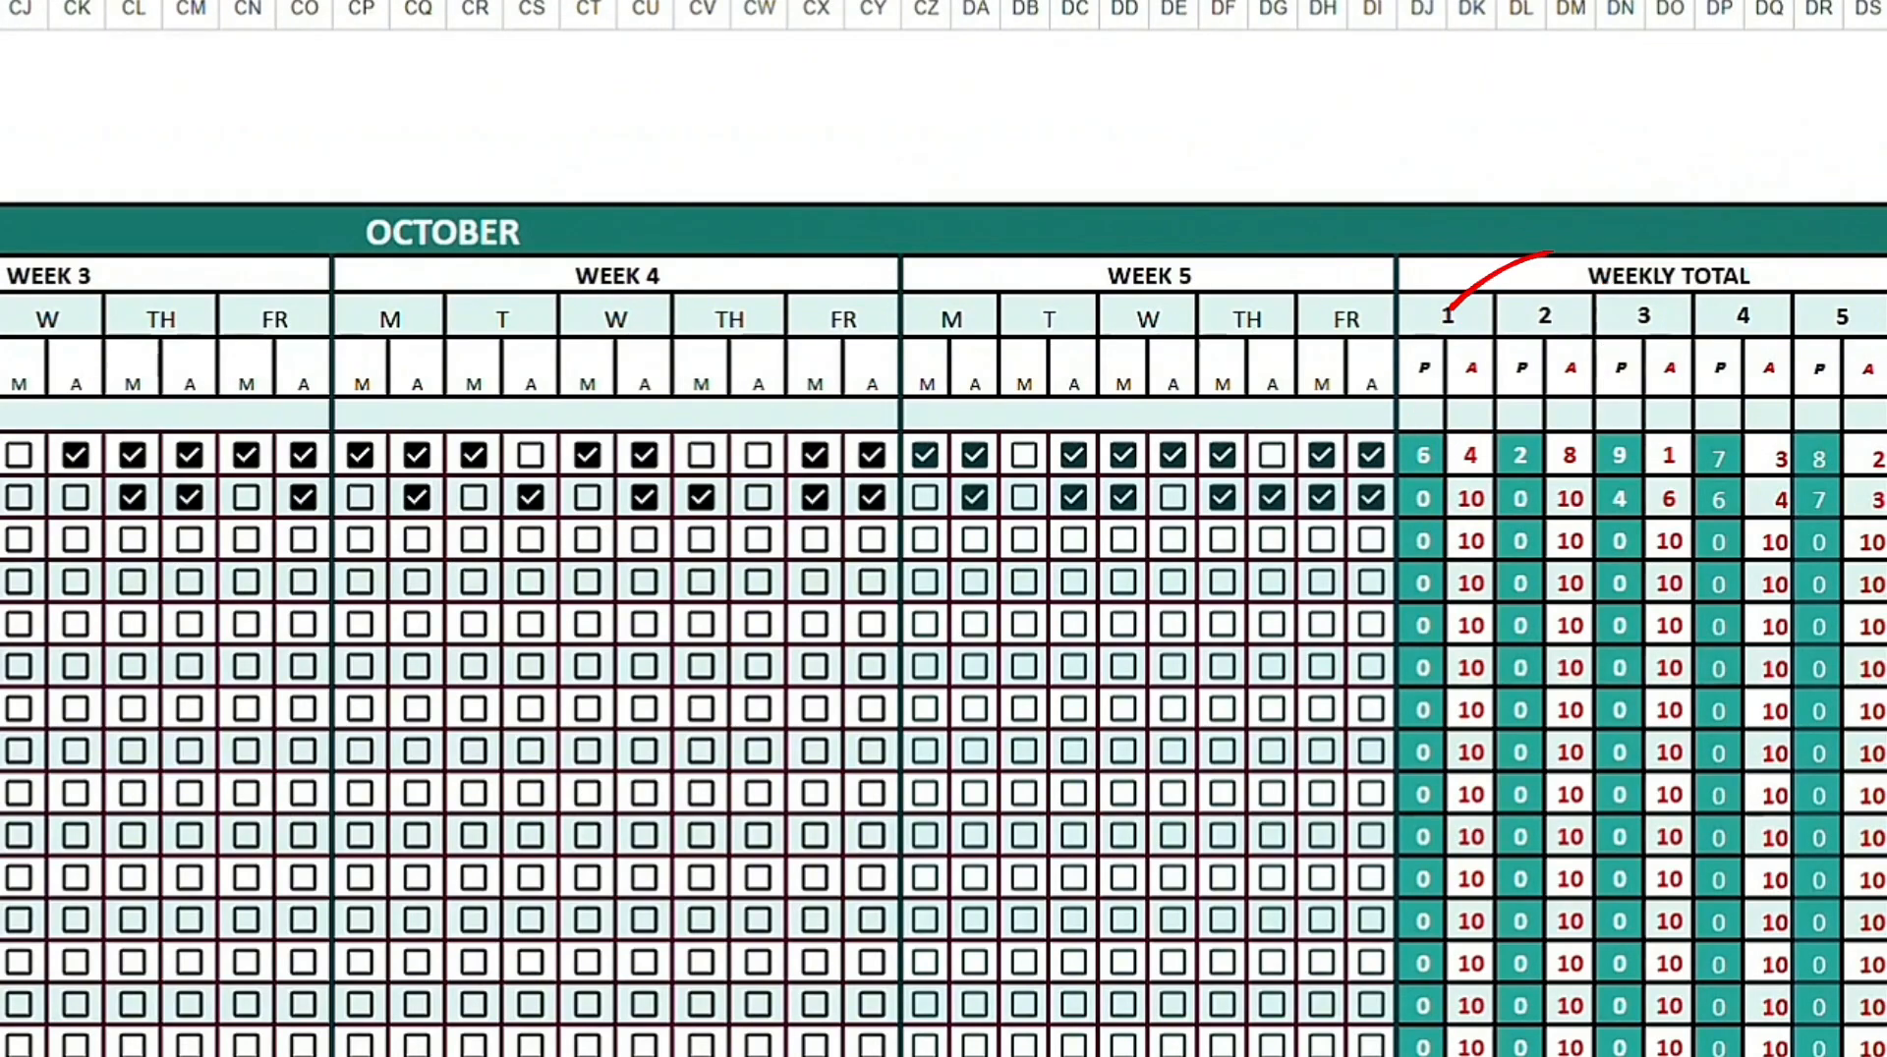
pyautogui.hscroll(4, 944, 590)
pyautogui.hscroll(3, 944, 590)
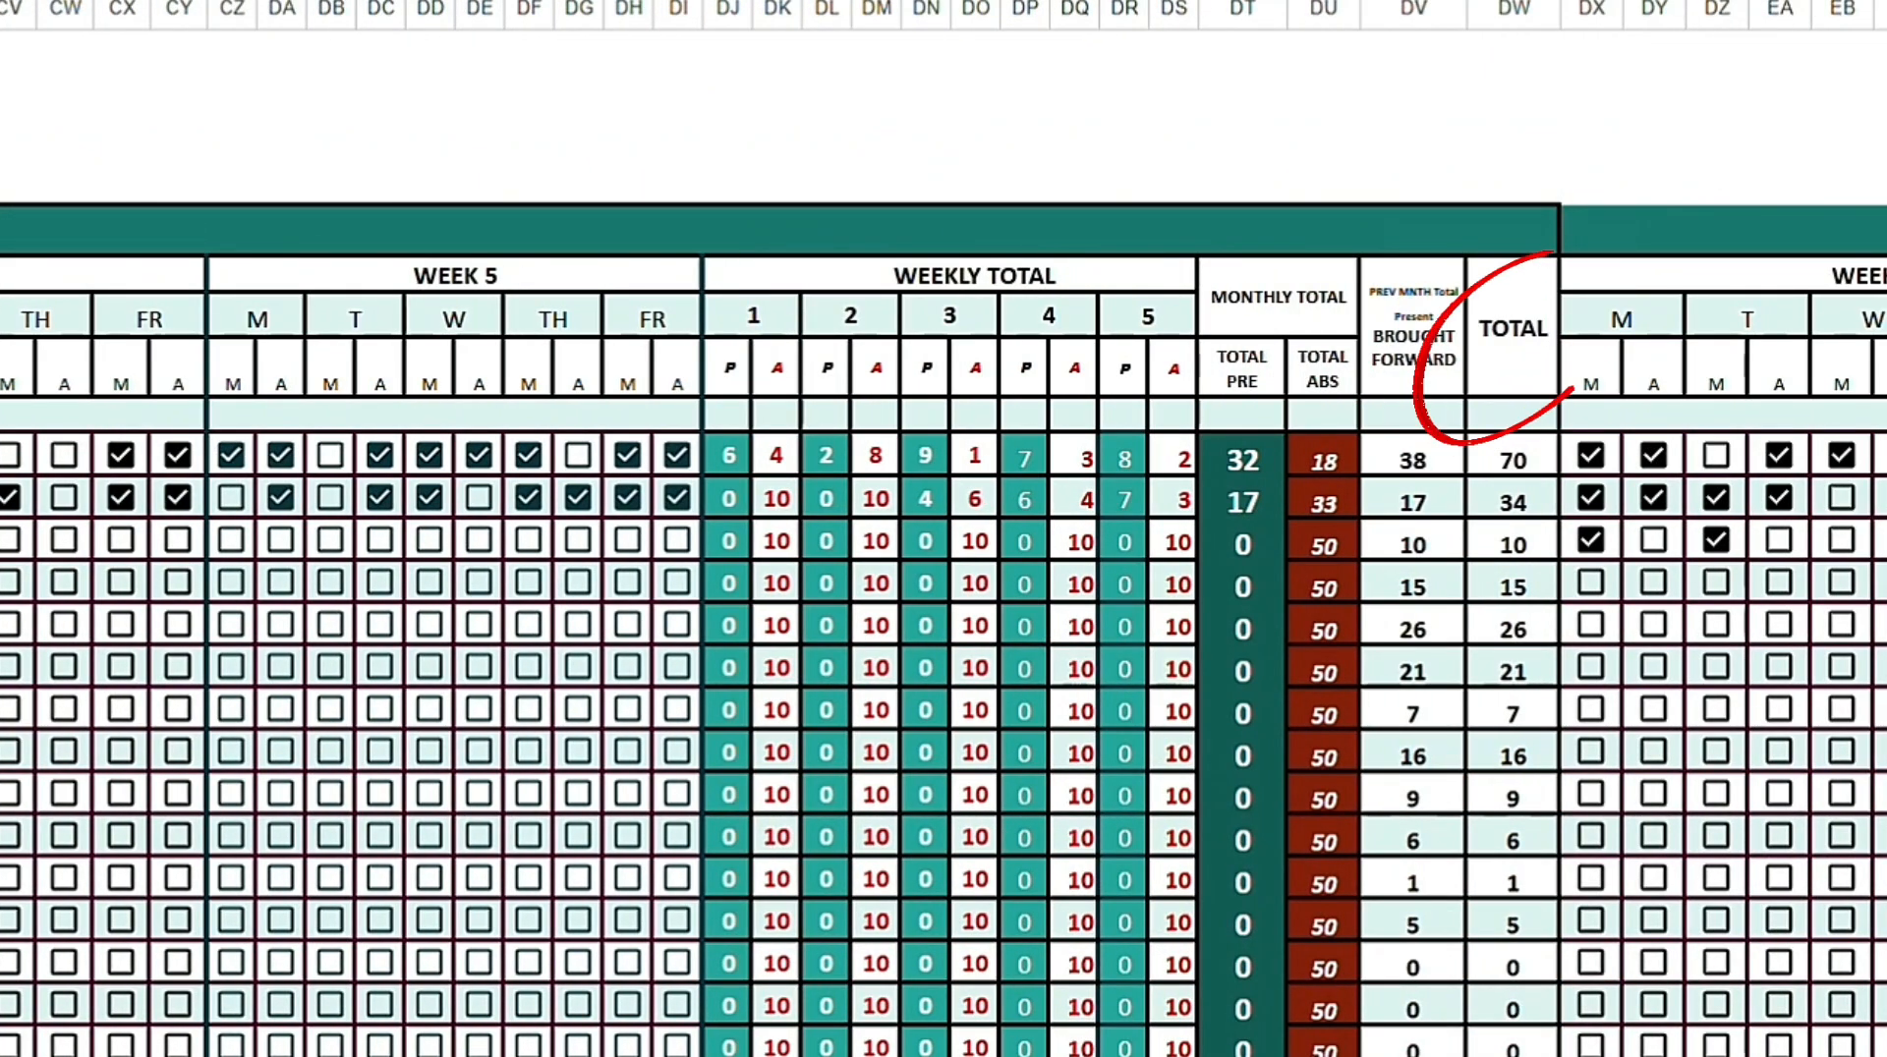
pyautogui.hscroll(-18, 944, 589)
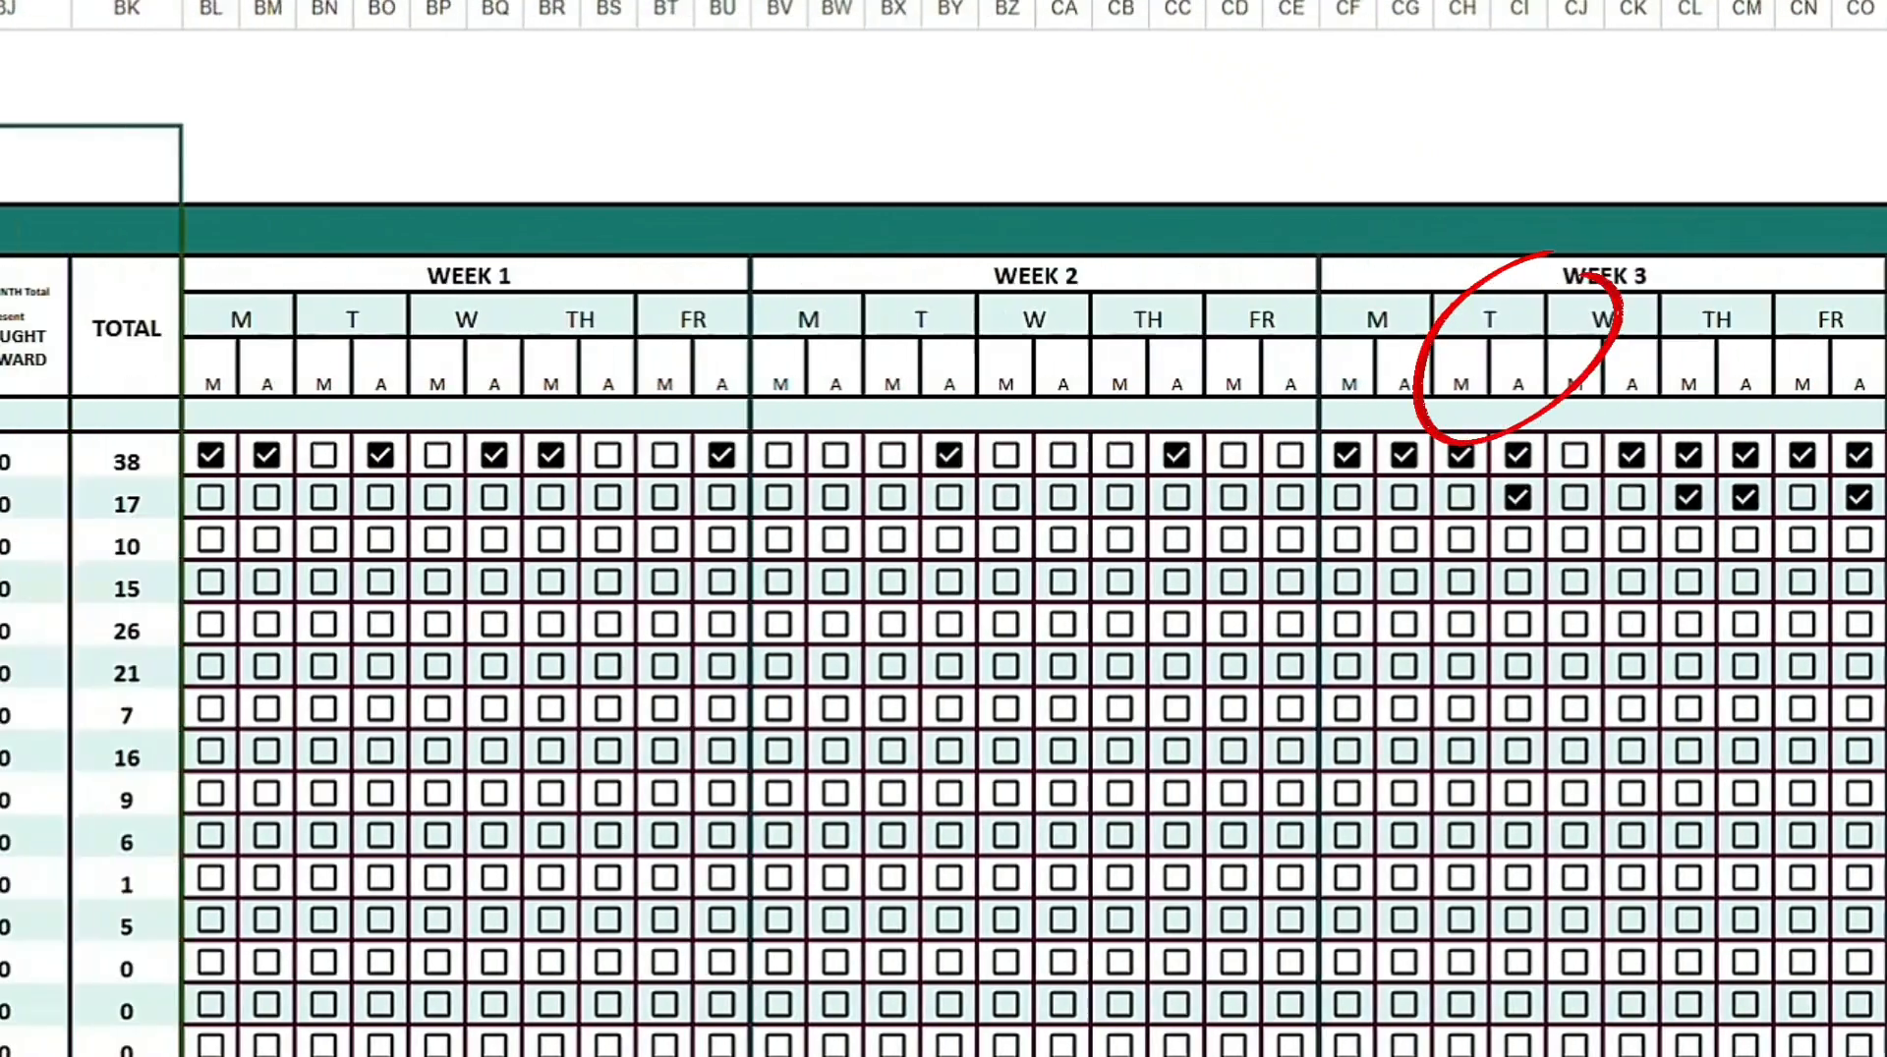
pyautogui.hscroll(-1, 943, 590)
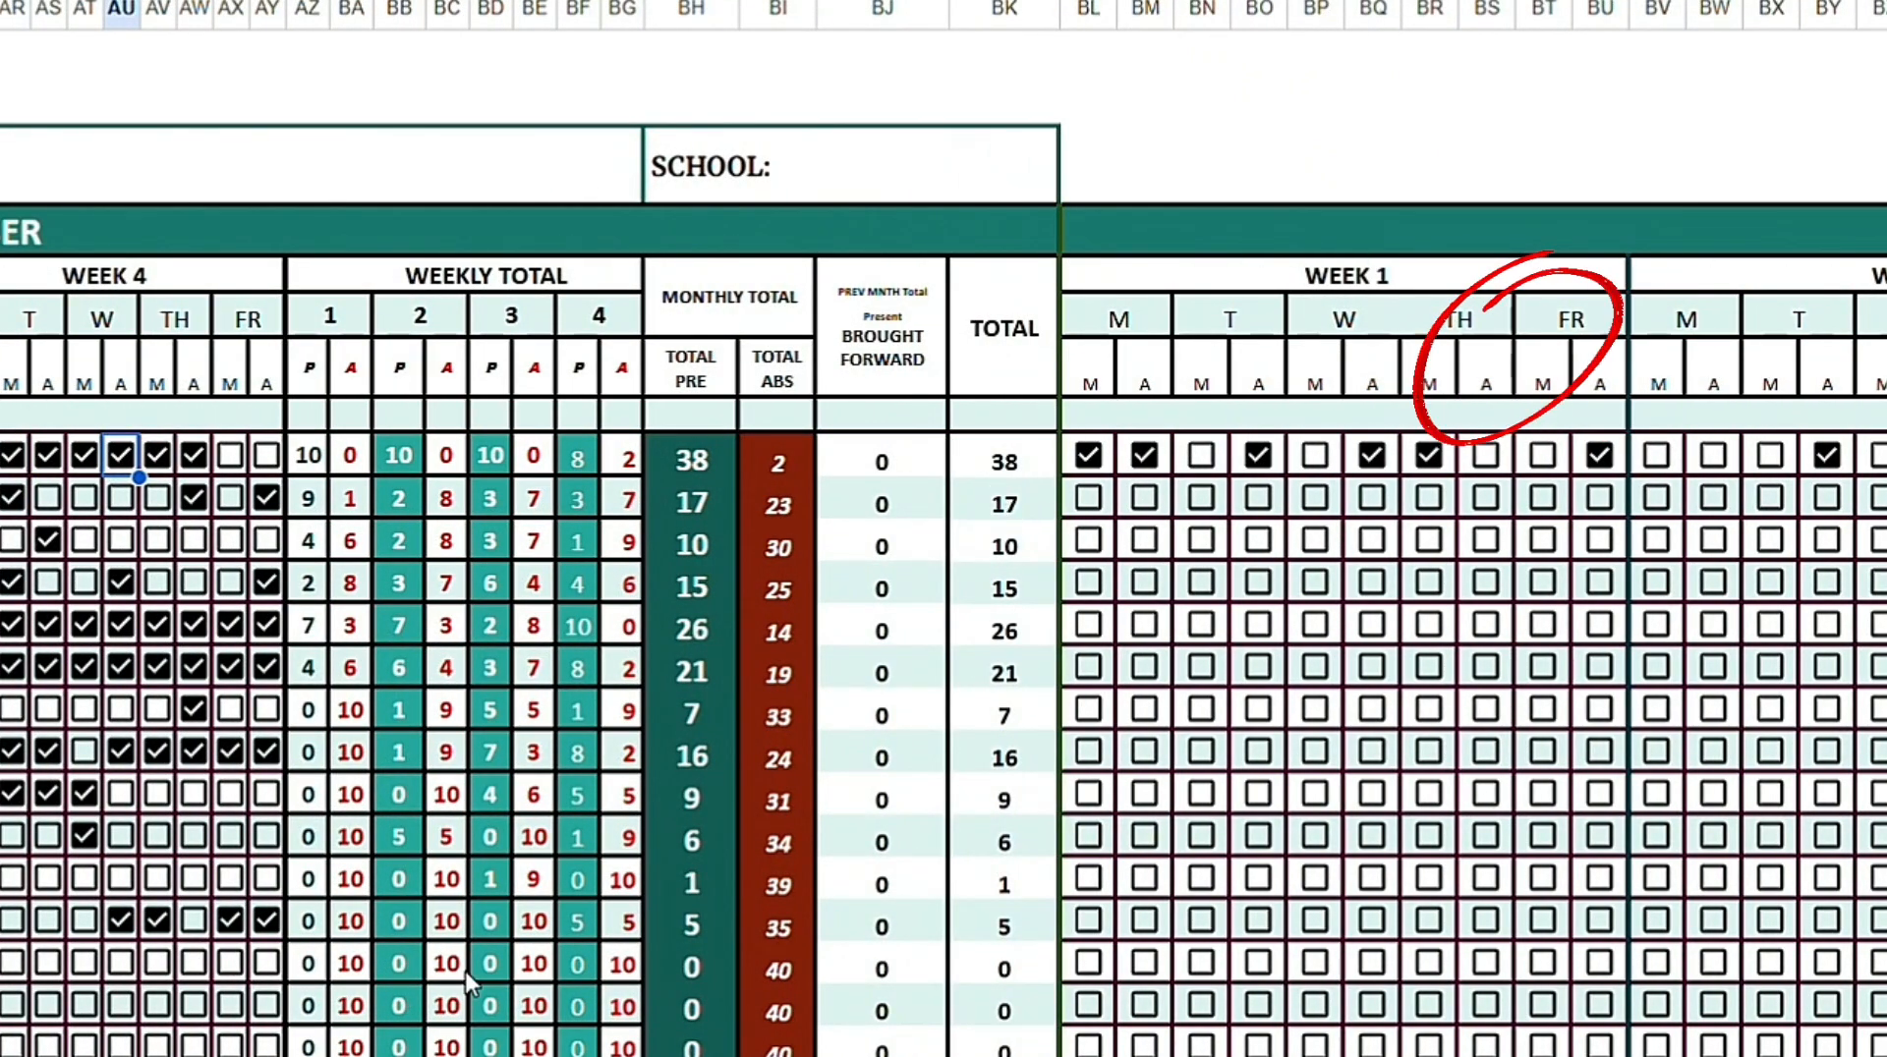
pyautogui.hscroll(7, 943, 589)
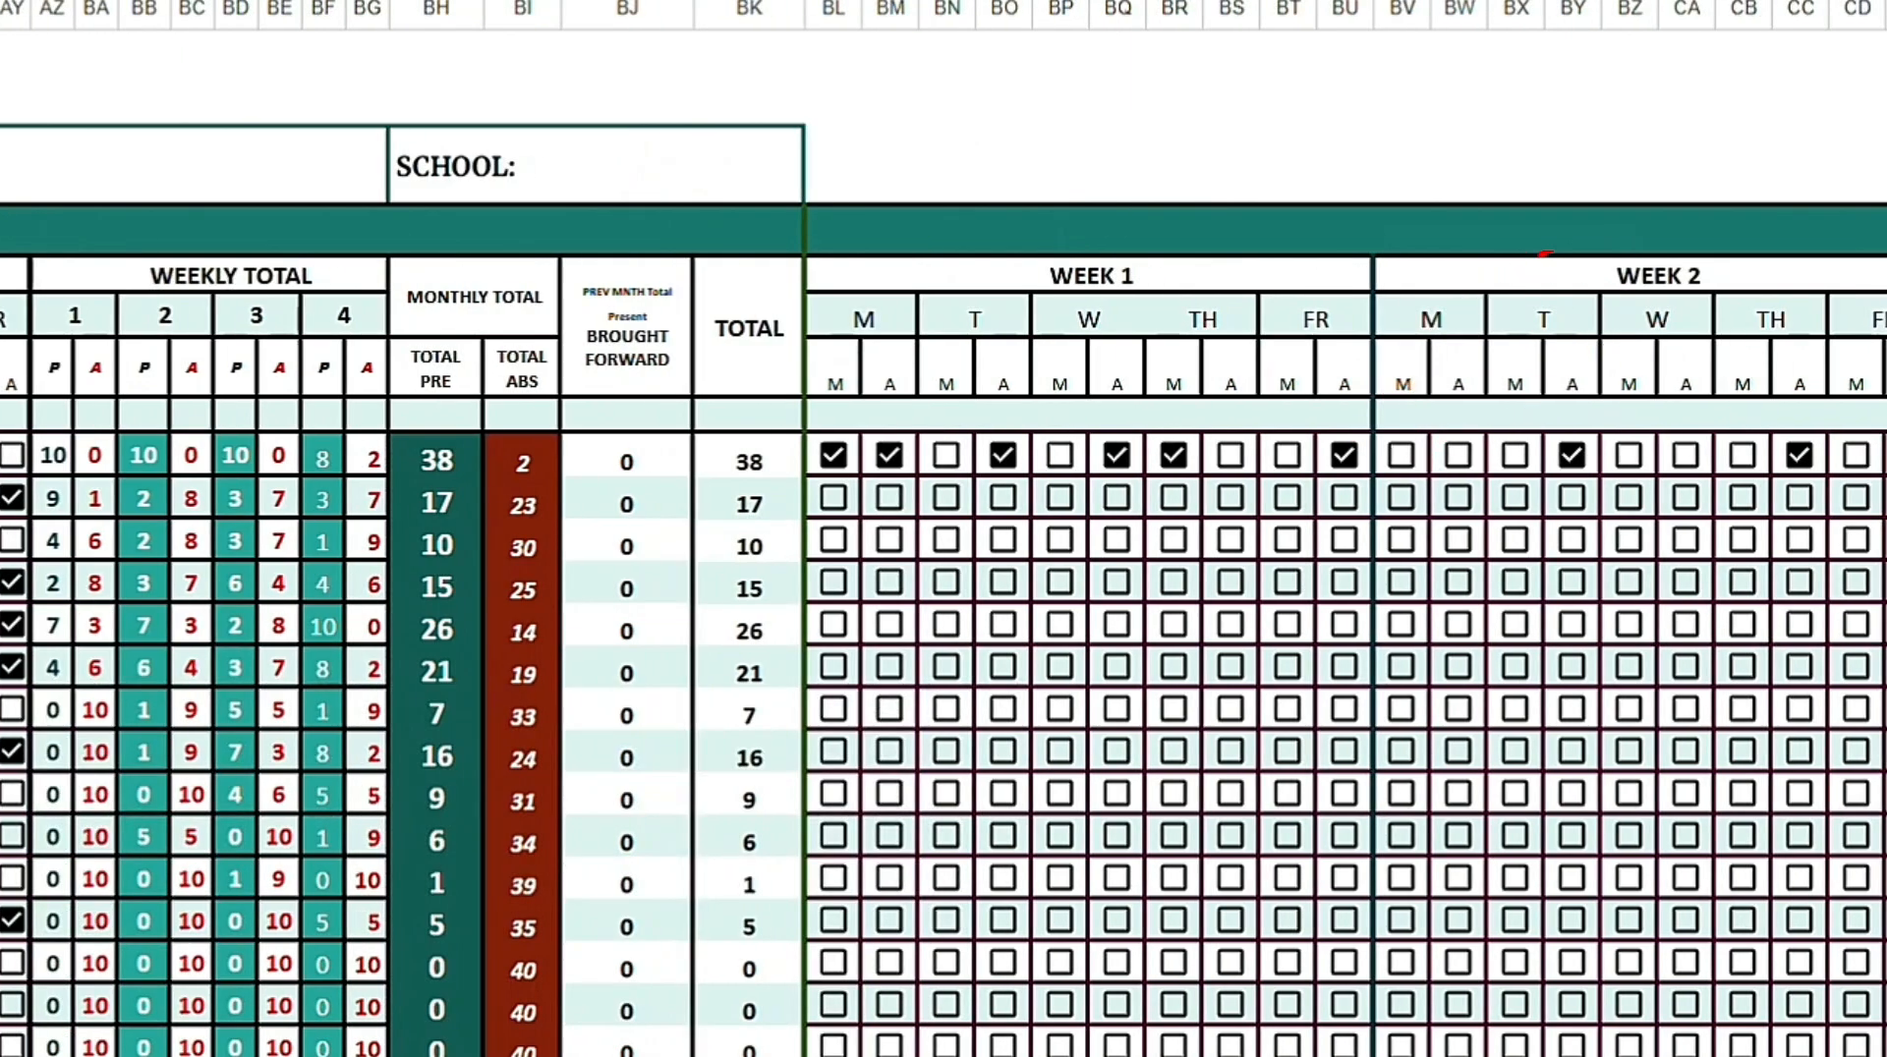
pyautogui.hscroll(10, 943, 589)
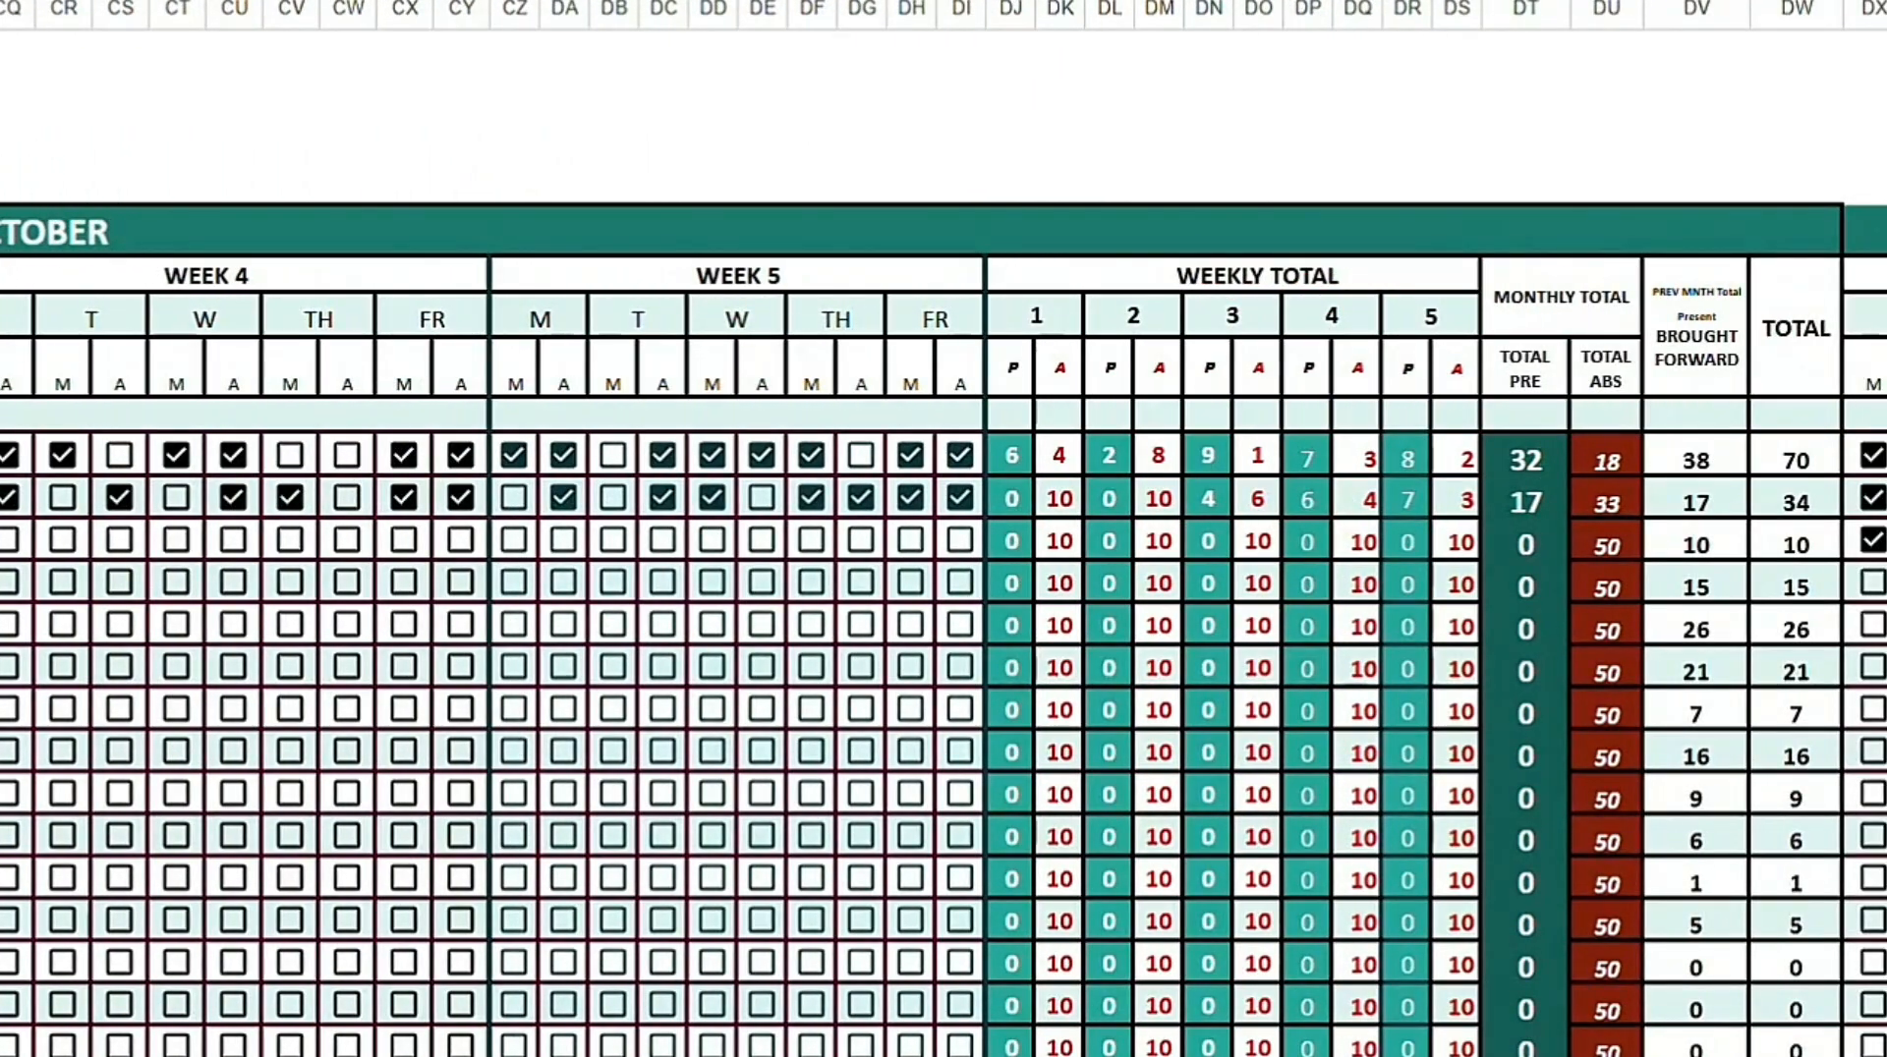
pyautogui.hscroll(8, 1026, 912)
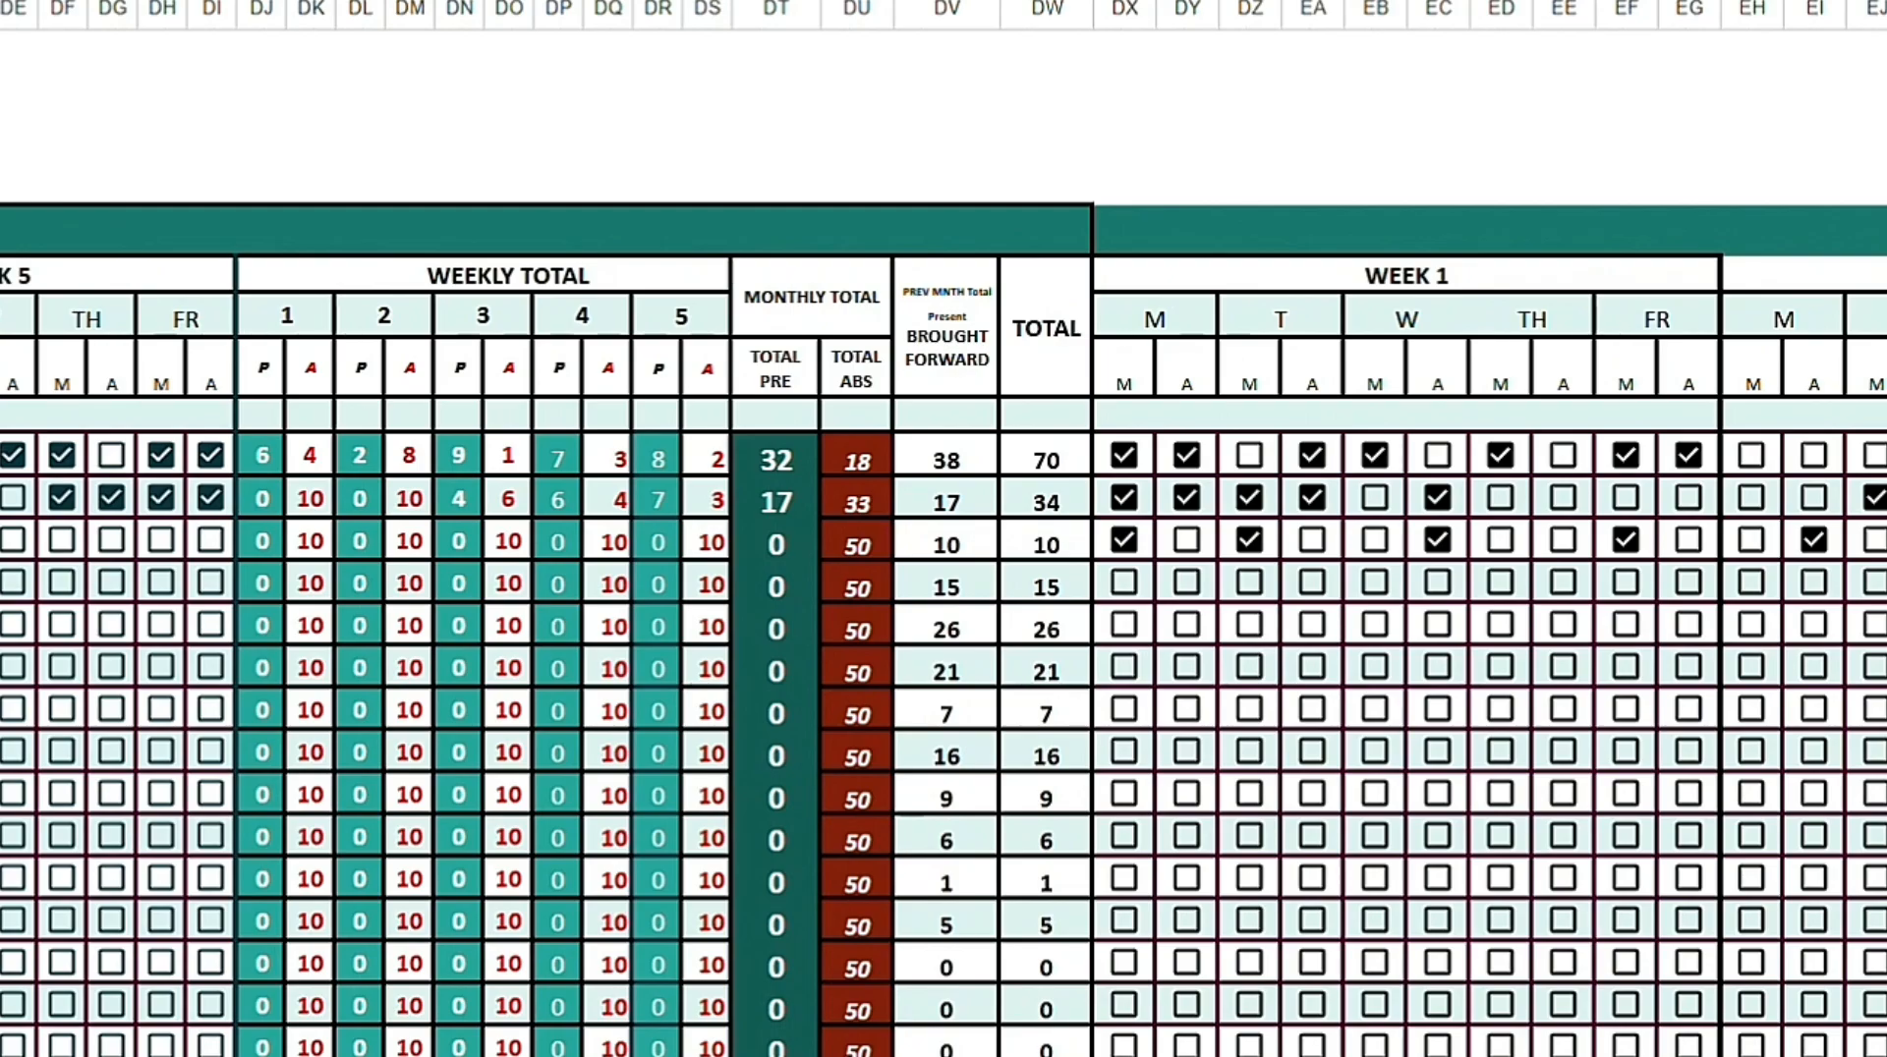
pyautogui.hscroll(-3, 1026, 911)
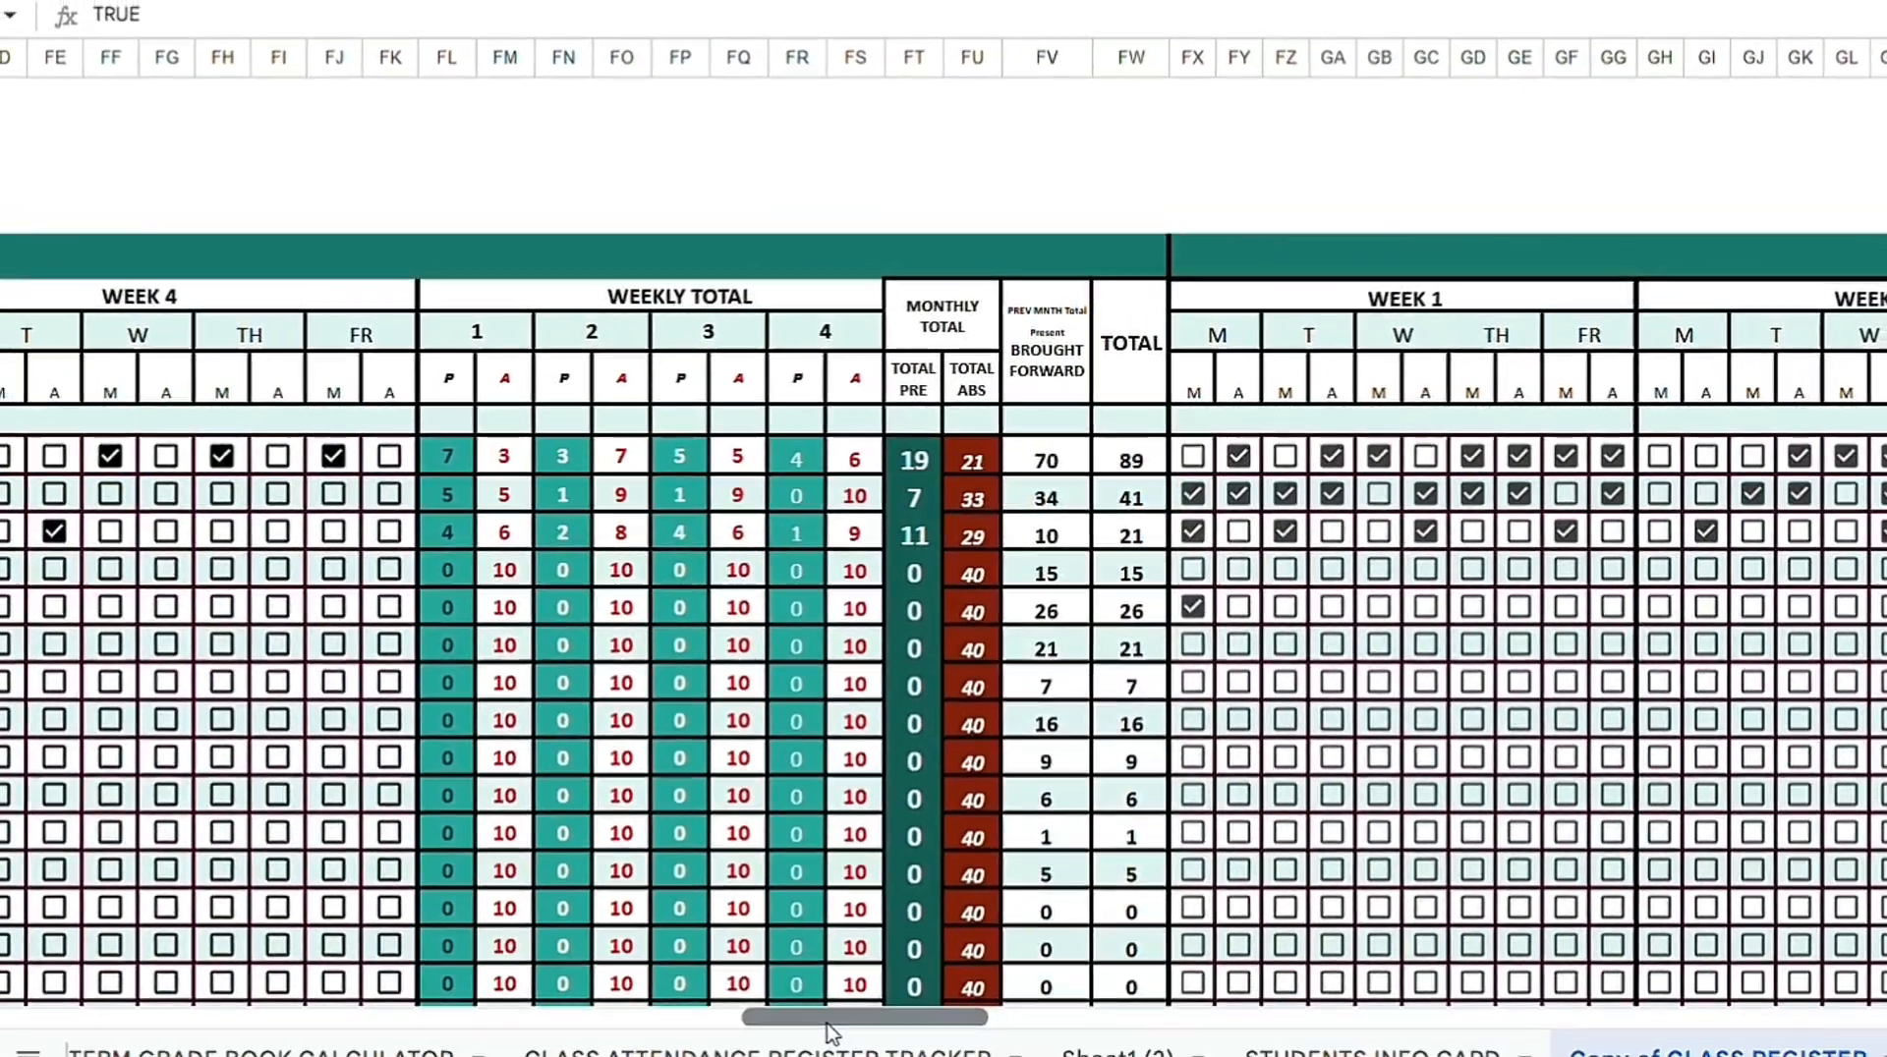
pyautogui.moveTo(826, 1018); pyautogui.dragTo(1017, 950)
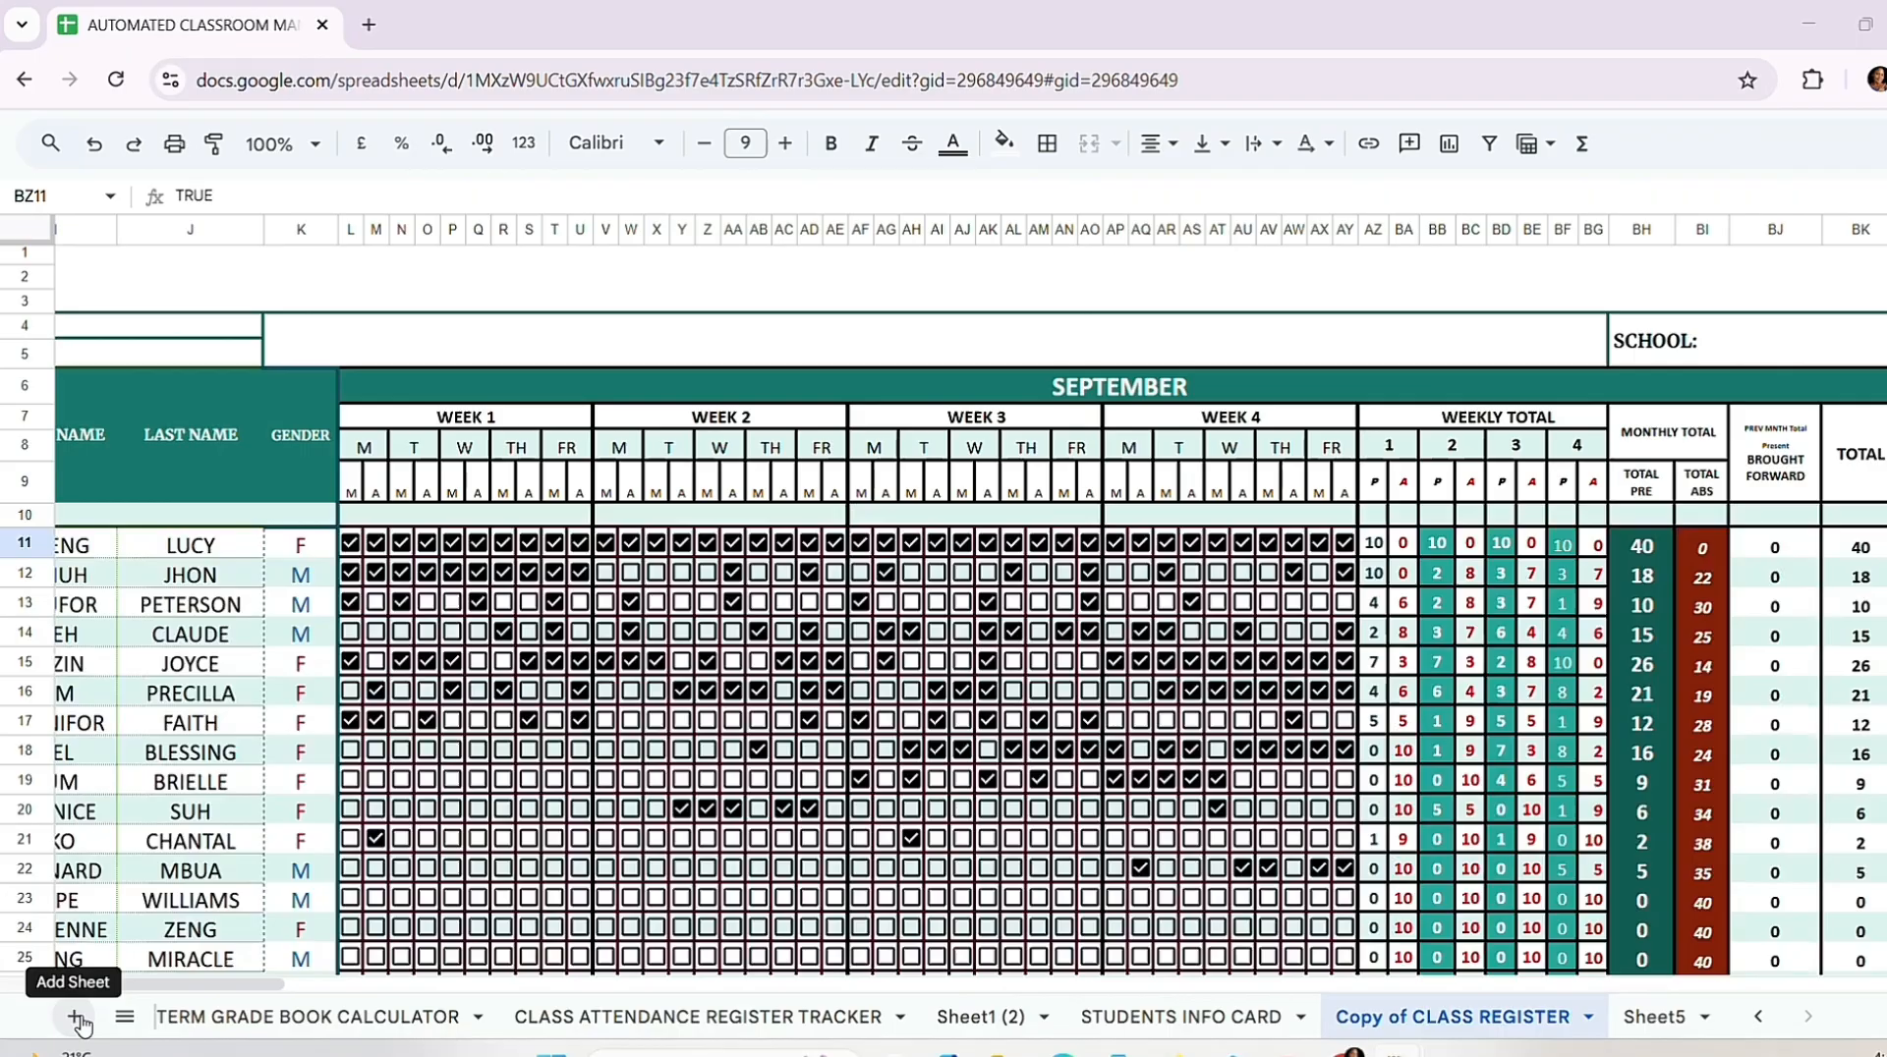
# Step: Add a new sheet and enter the headings STUDENT ID, NAME, LAST and GENDER in cells C5 to F5
pyautogui.click(187, 988)
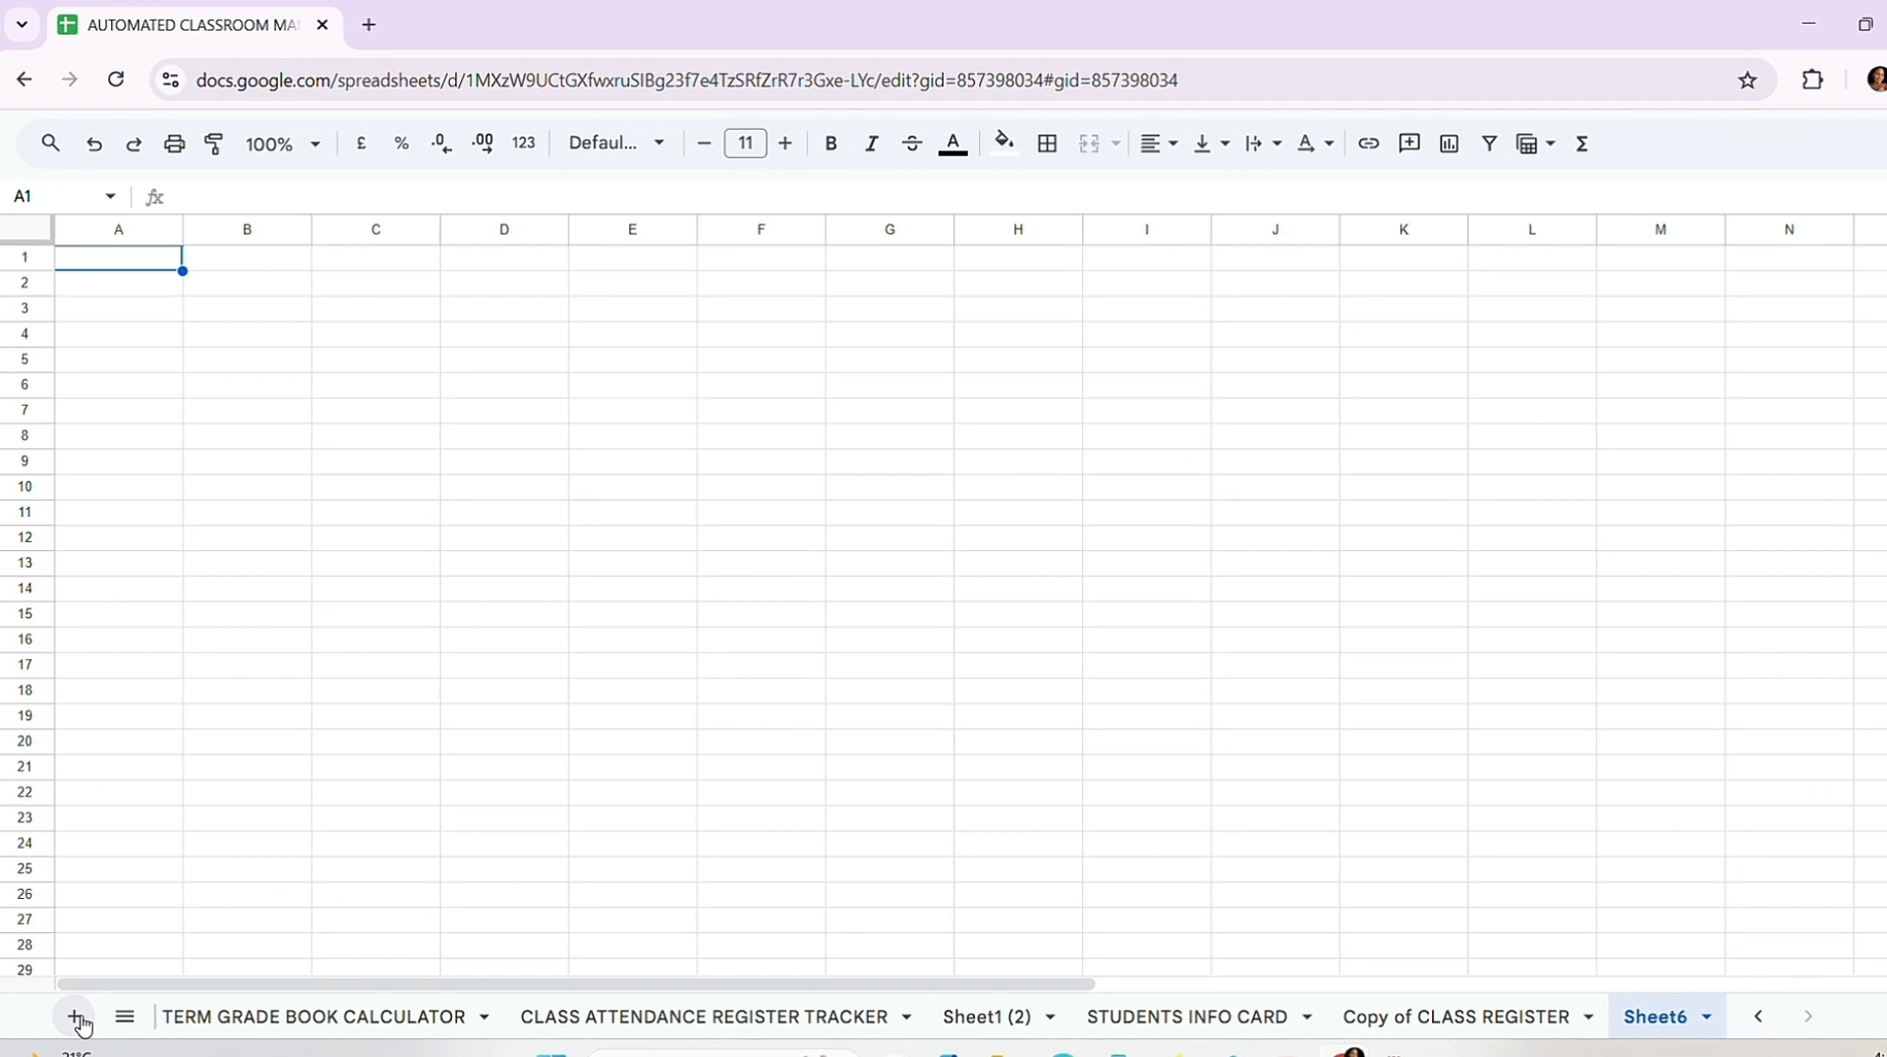
pyautogui.click(279, 360)
pyautogui.click(376, 369)
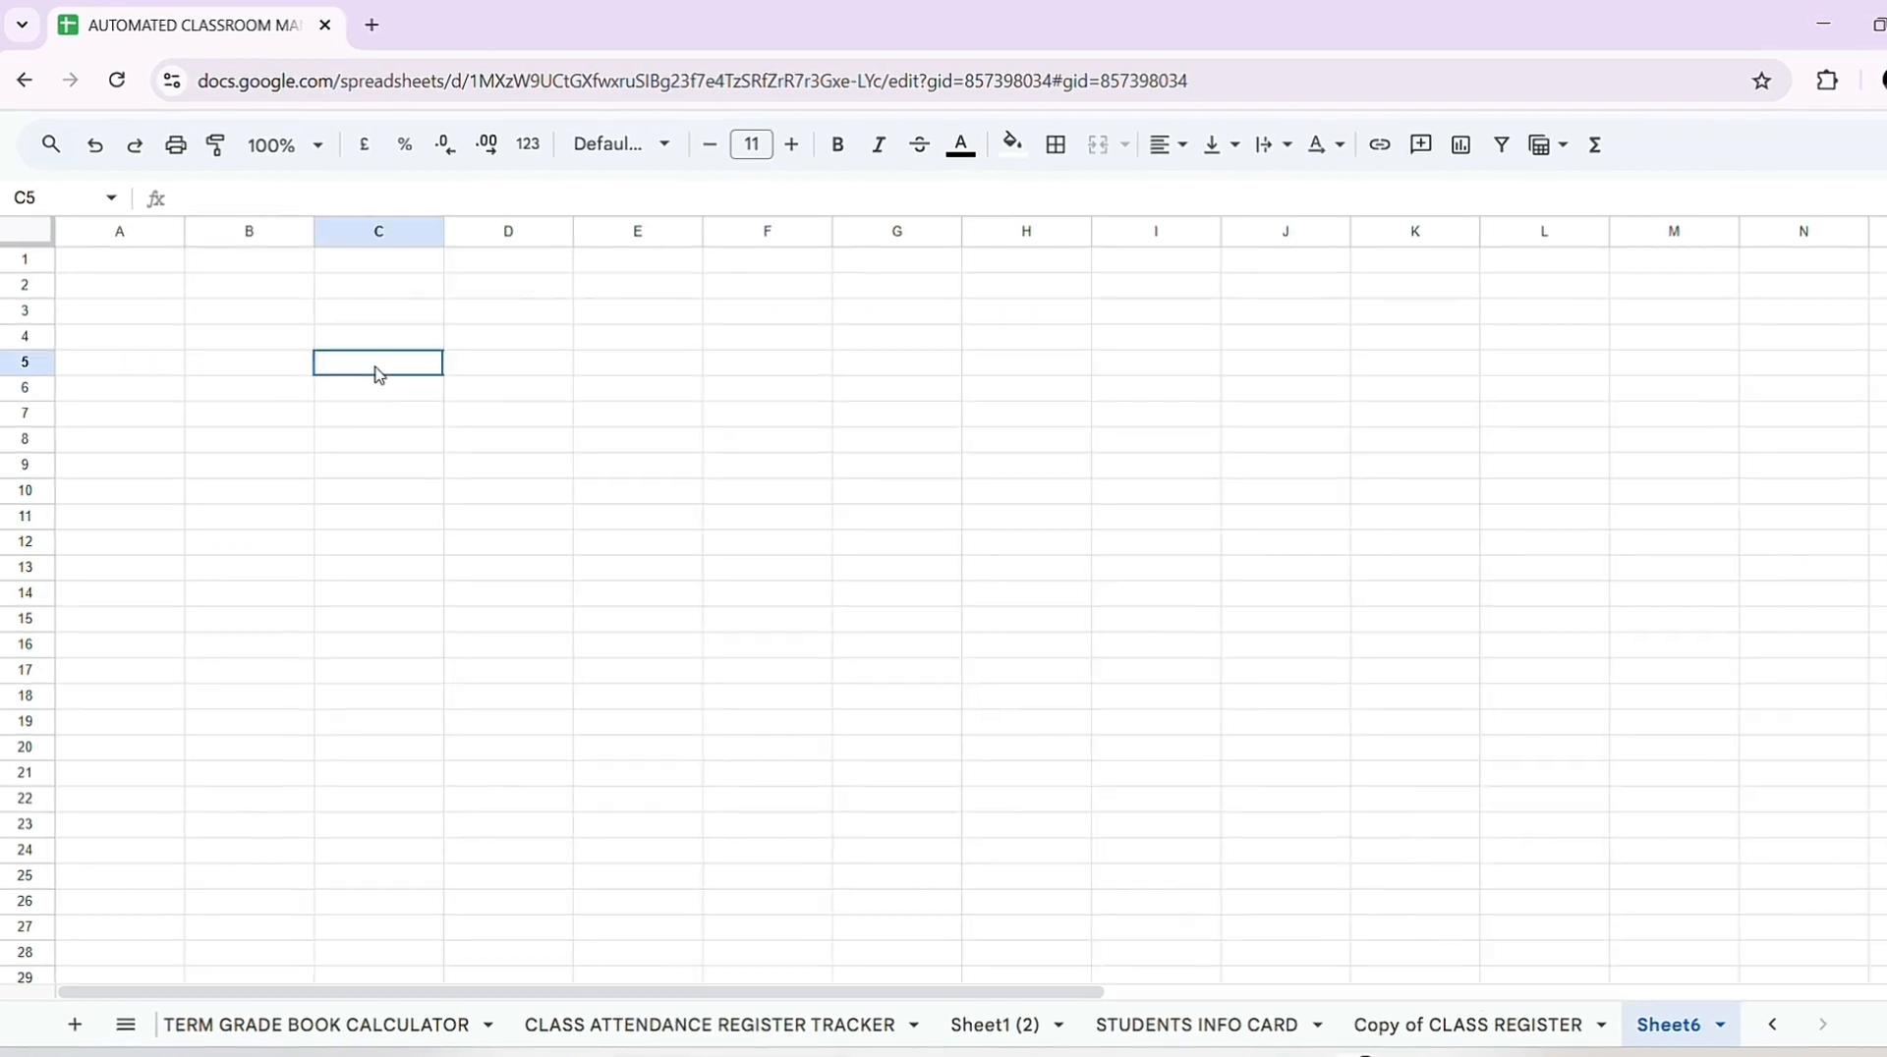
pyautogui.write('STUDENT ID')
pyautogui.press('Tab')
pyautogui.write('NAME')
pyautogui.press('Tab')
pyautogui.write('LAST')
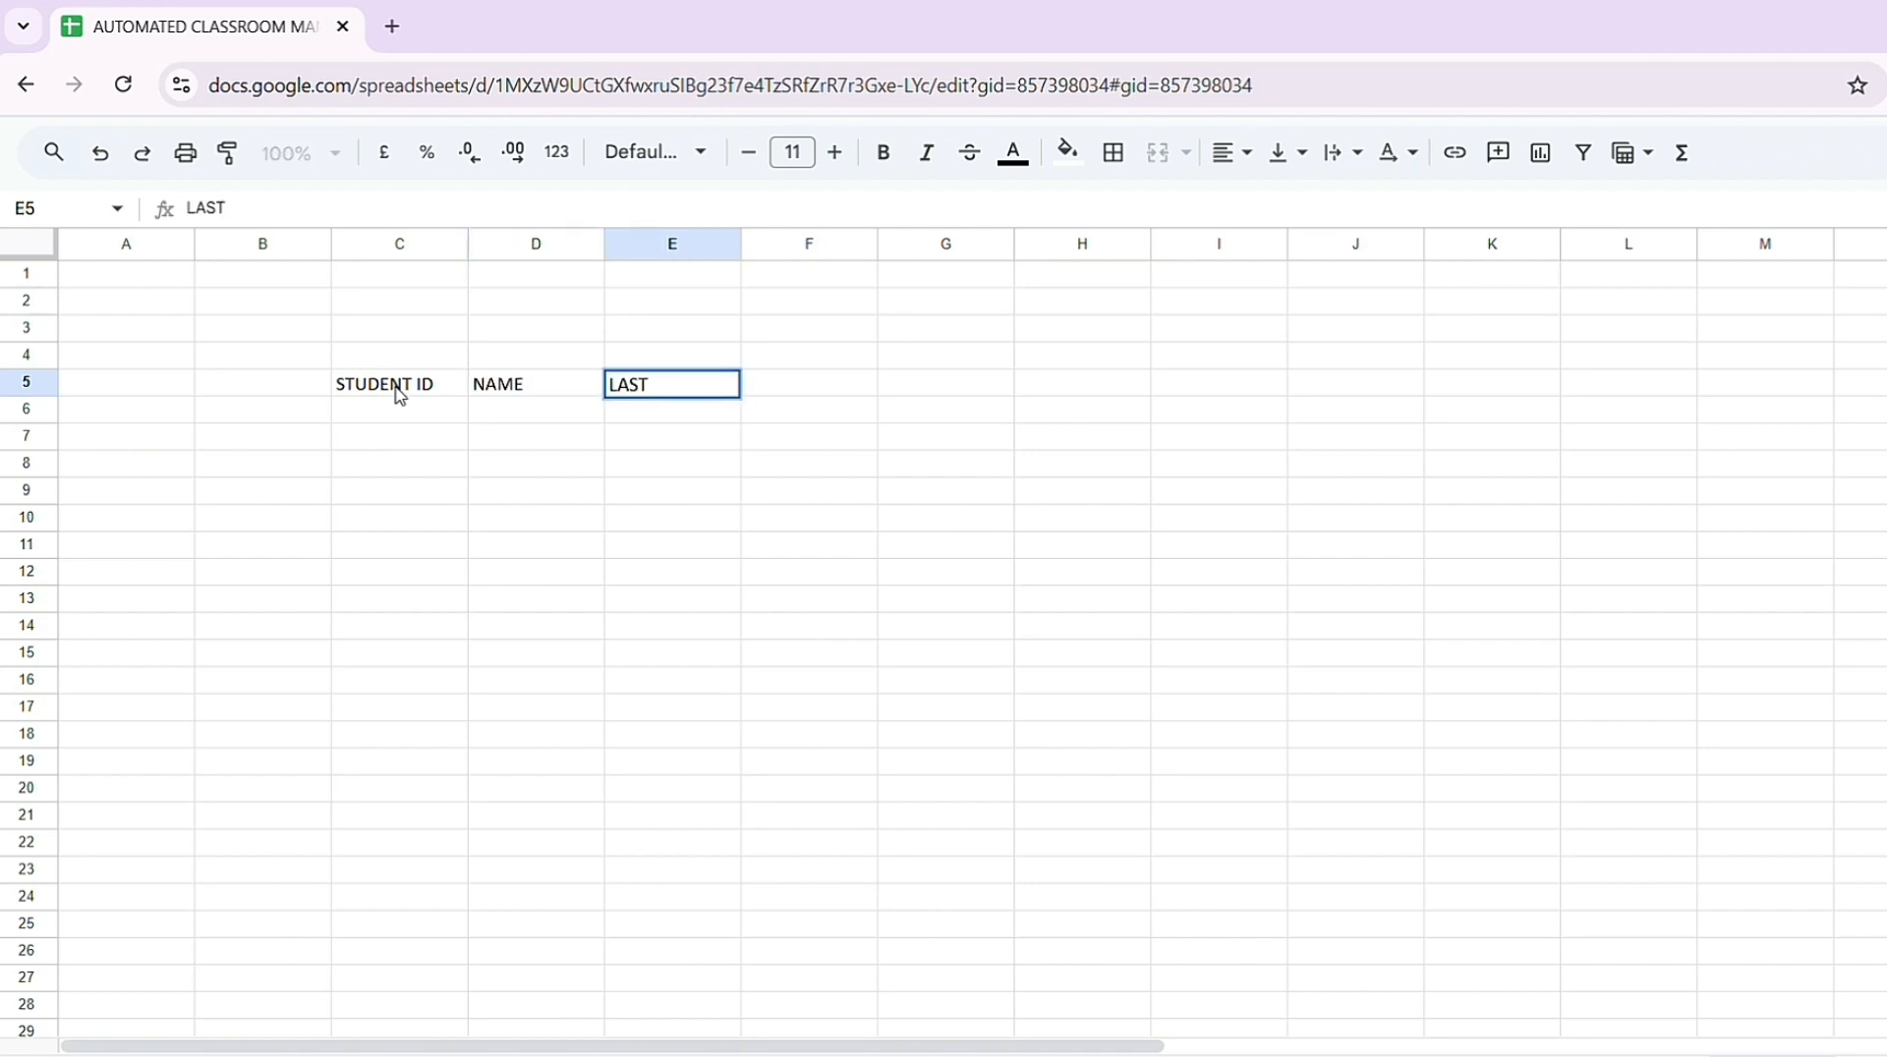
pyautogui.press('Tab')
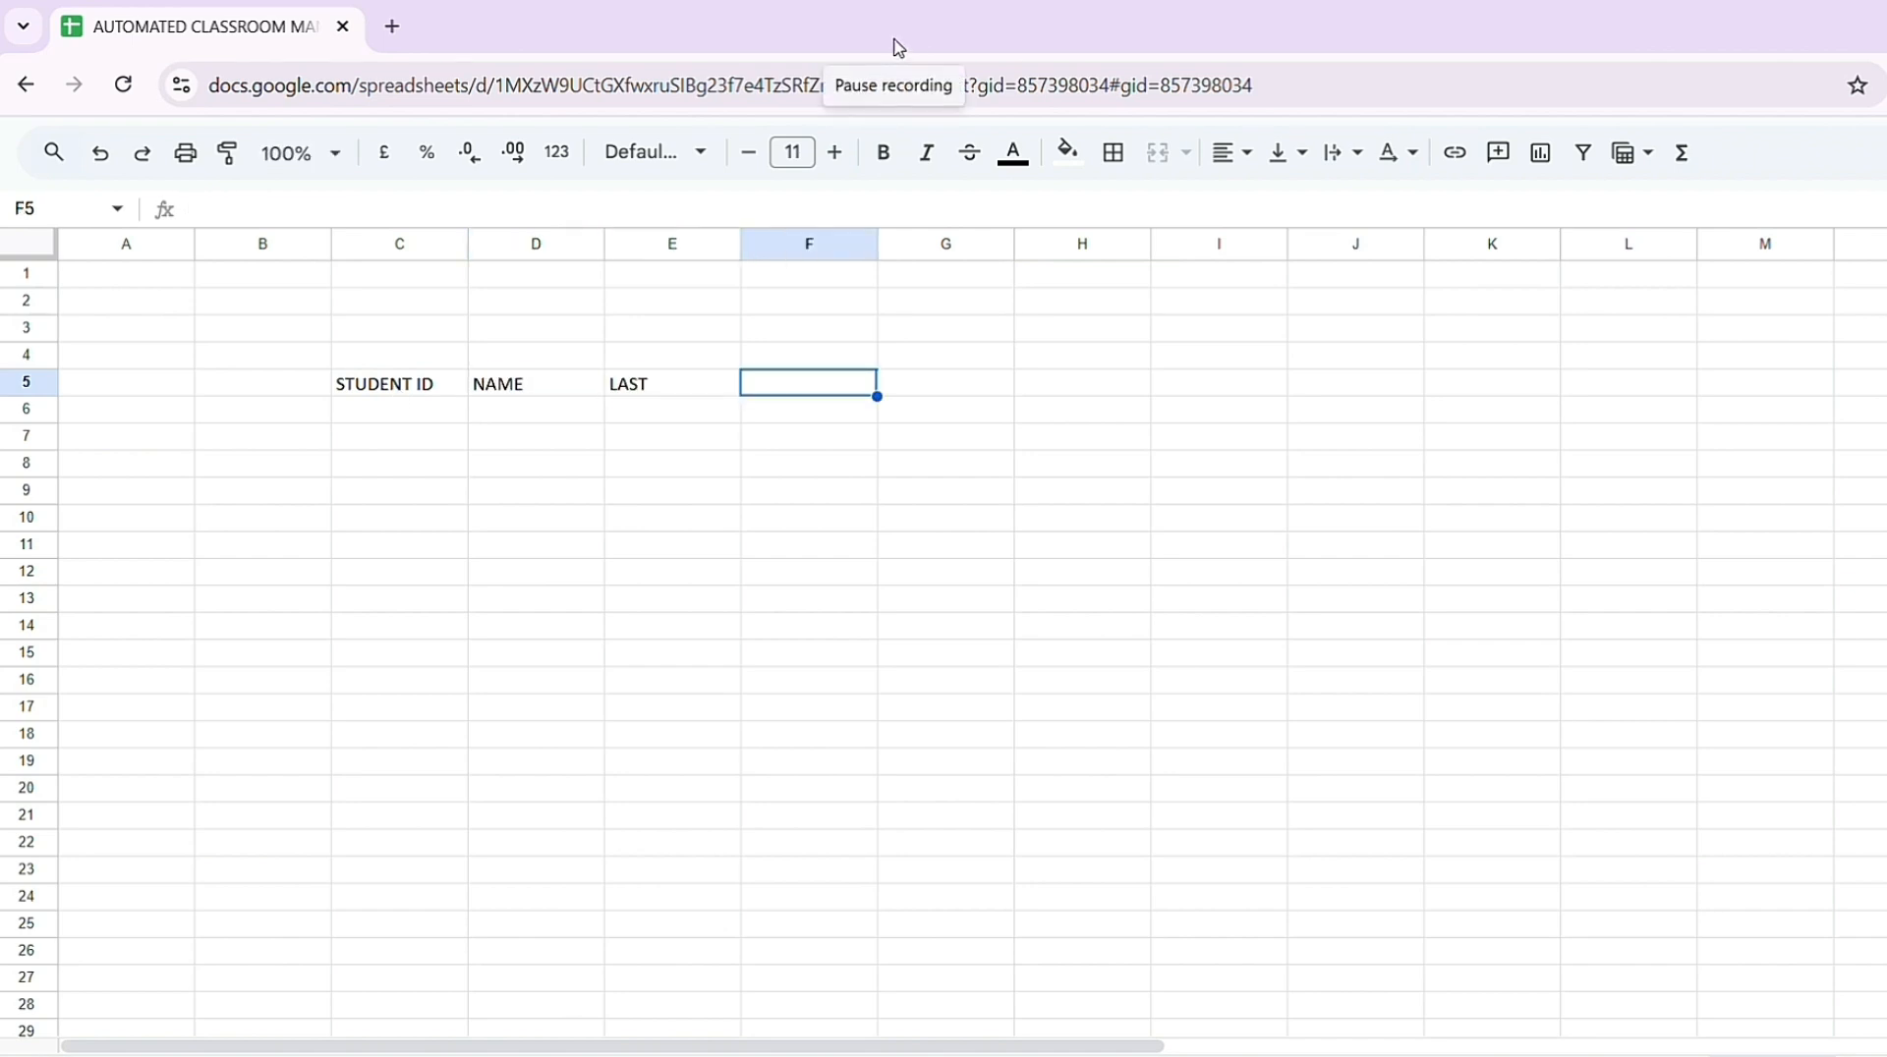
pyautogui.write('GENDER')
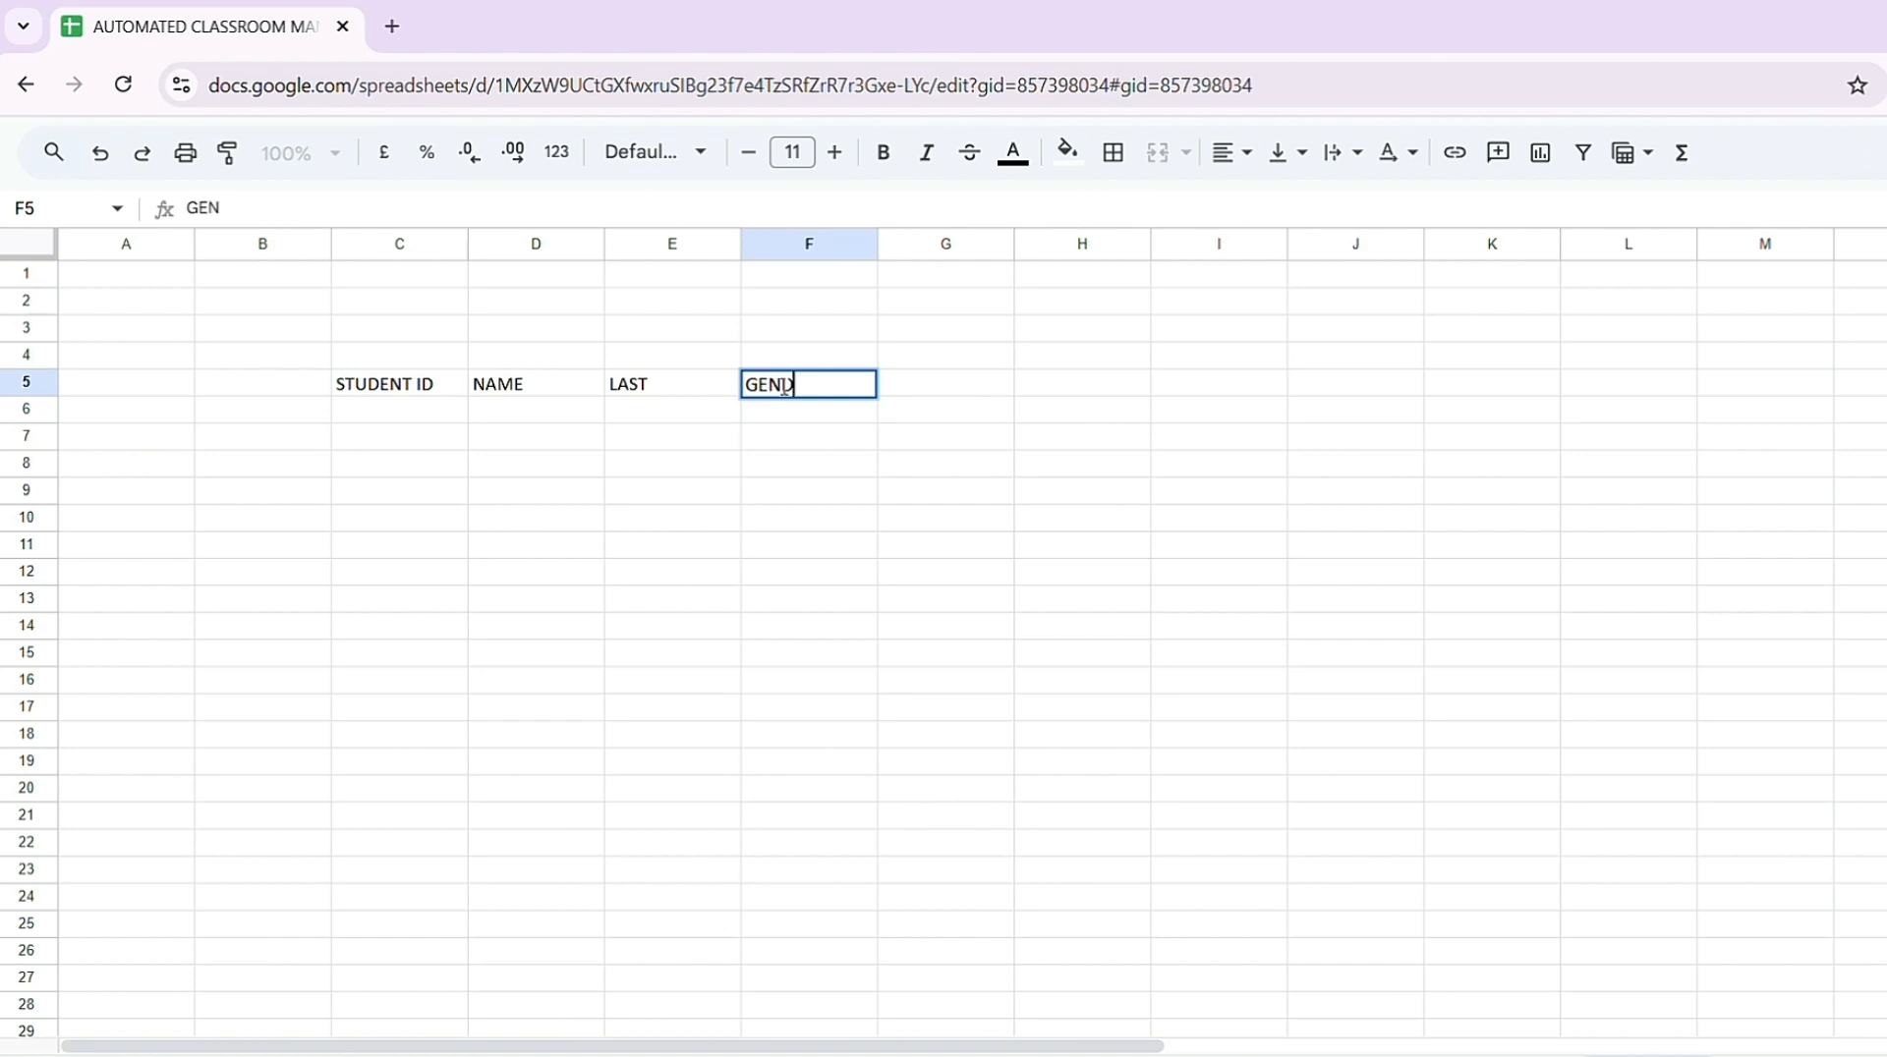
pyautogui.click(892, 55)
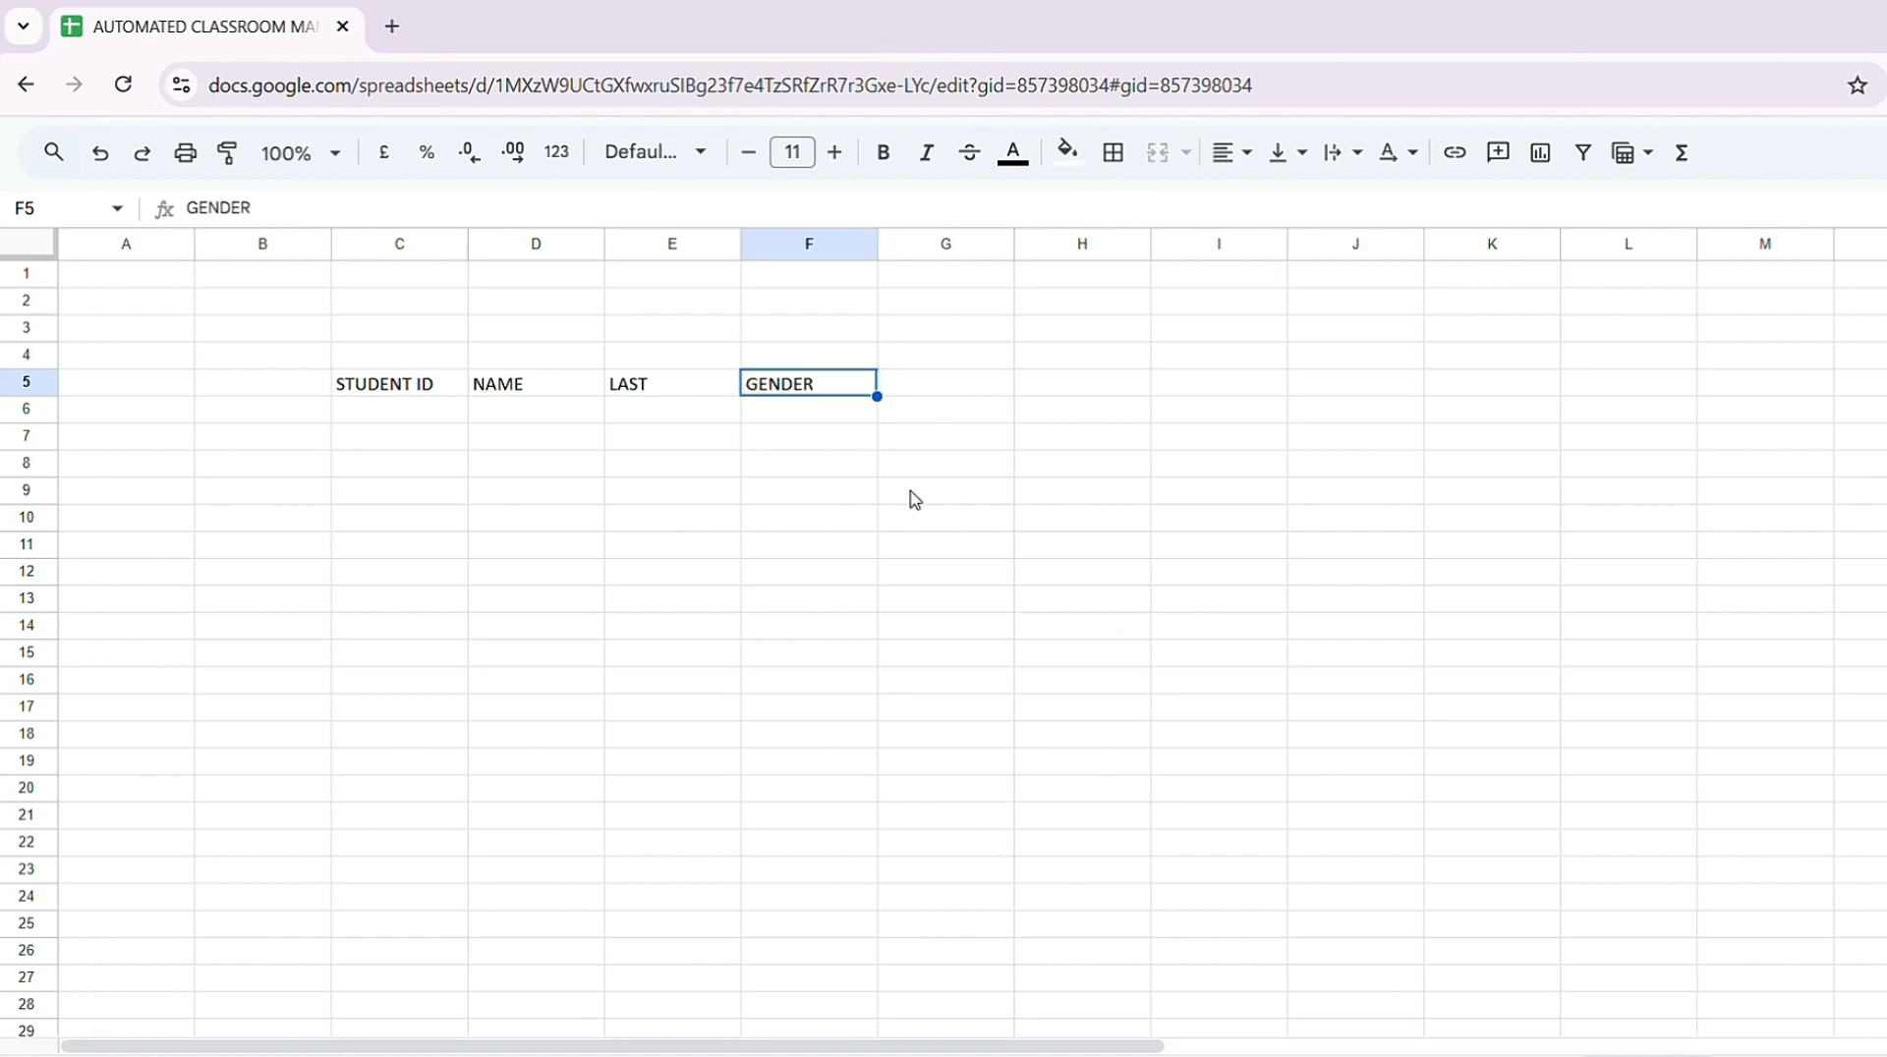
# Step: Enter the month heading SEPTEMBER in G5 and WEEK 1 beneath it in G6
pyautogui.click(910, 385)
pyautogui.write('SEPTEMBER')
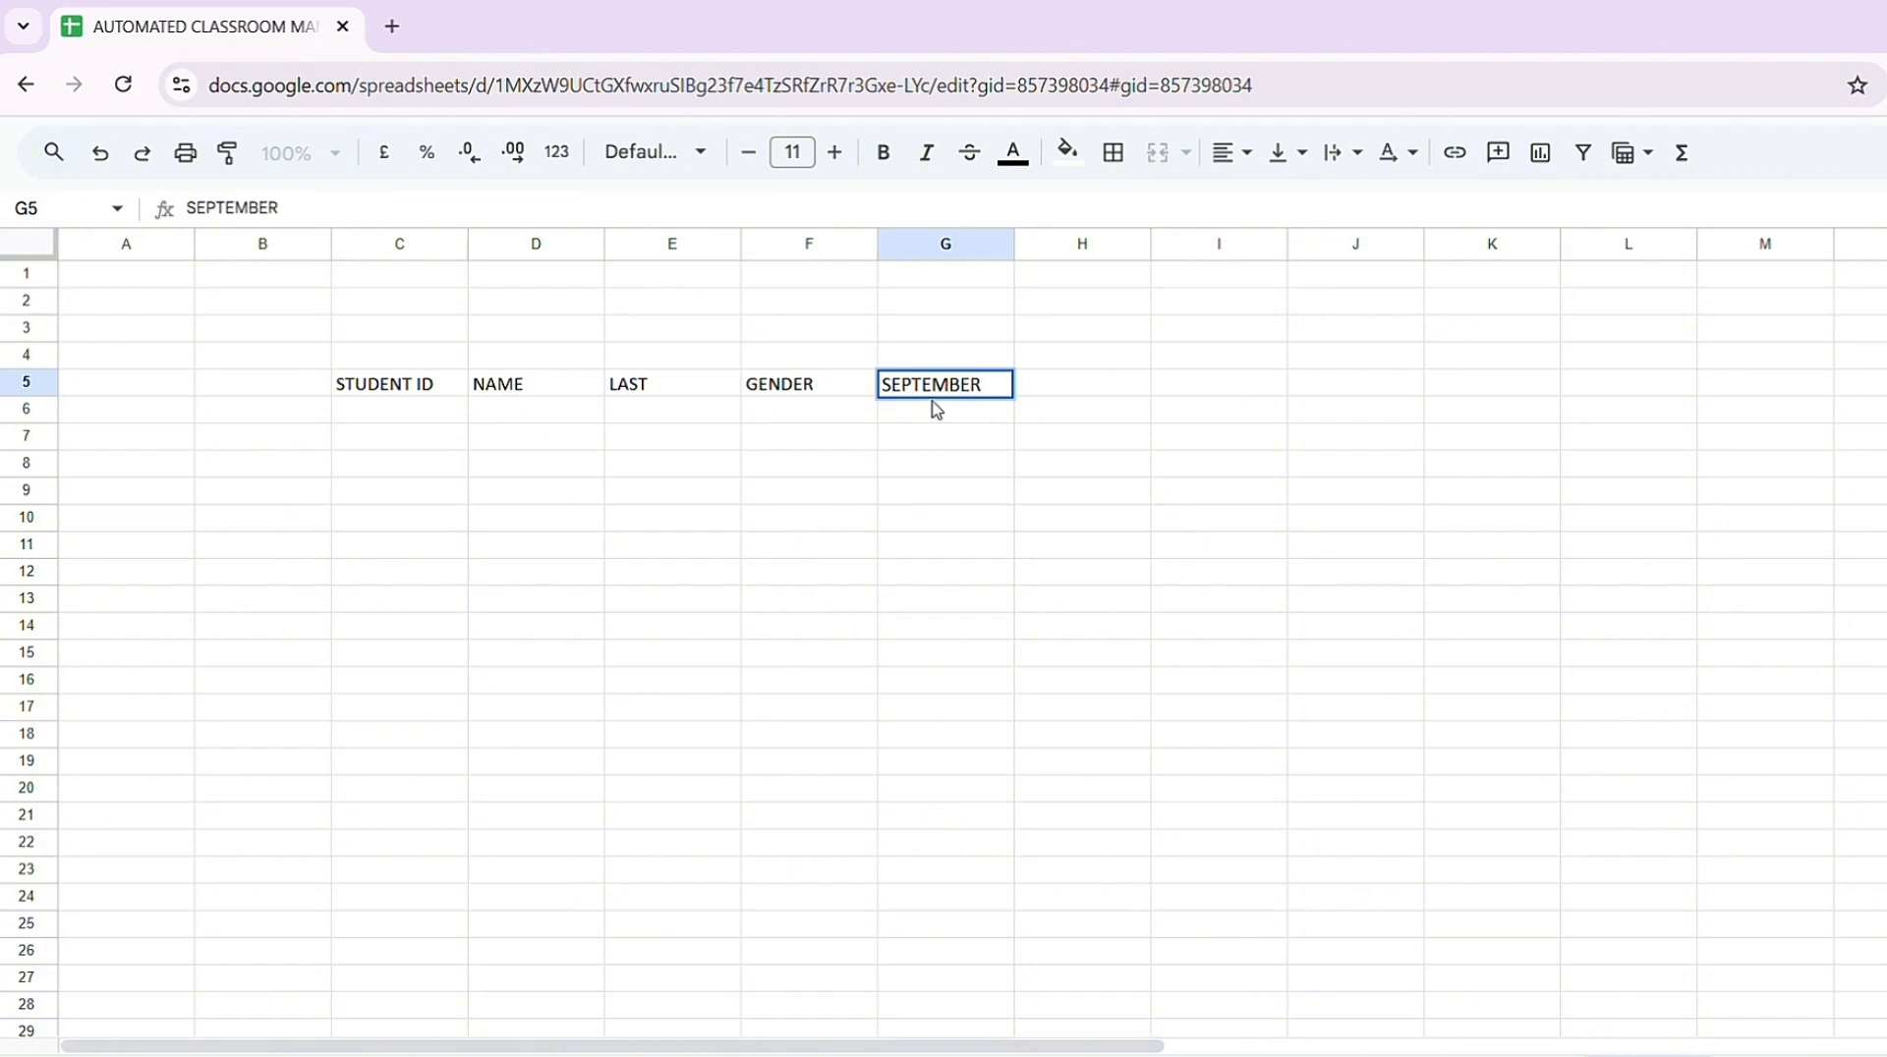
pyautogui.press('Return')
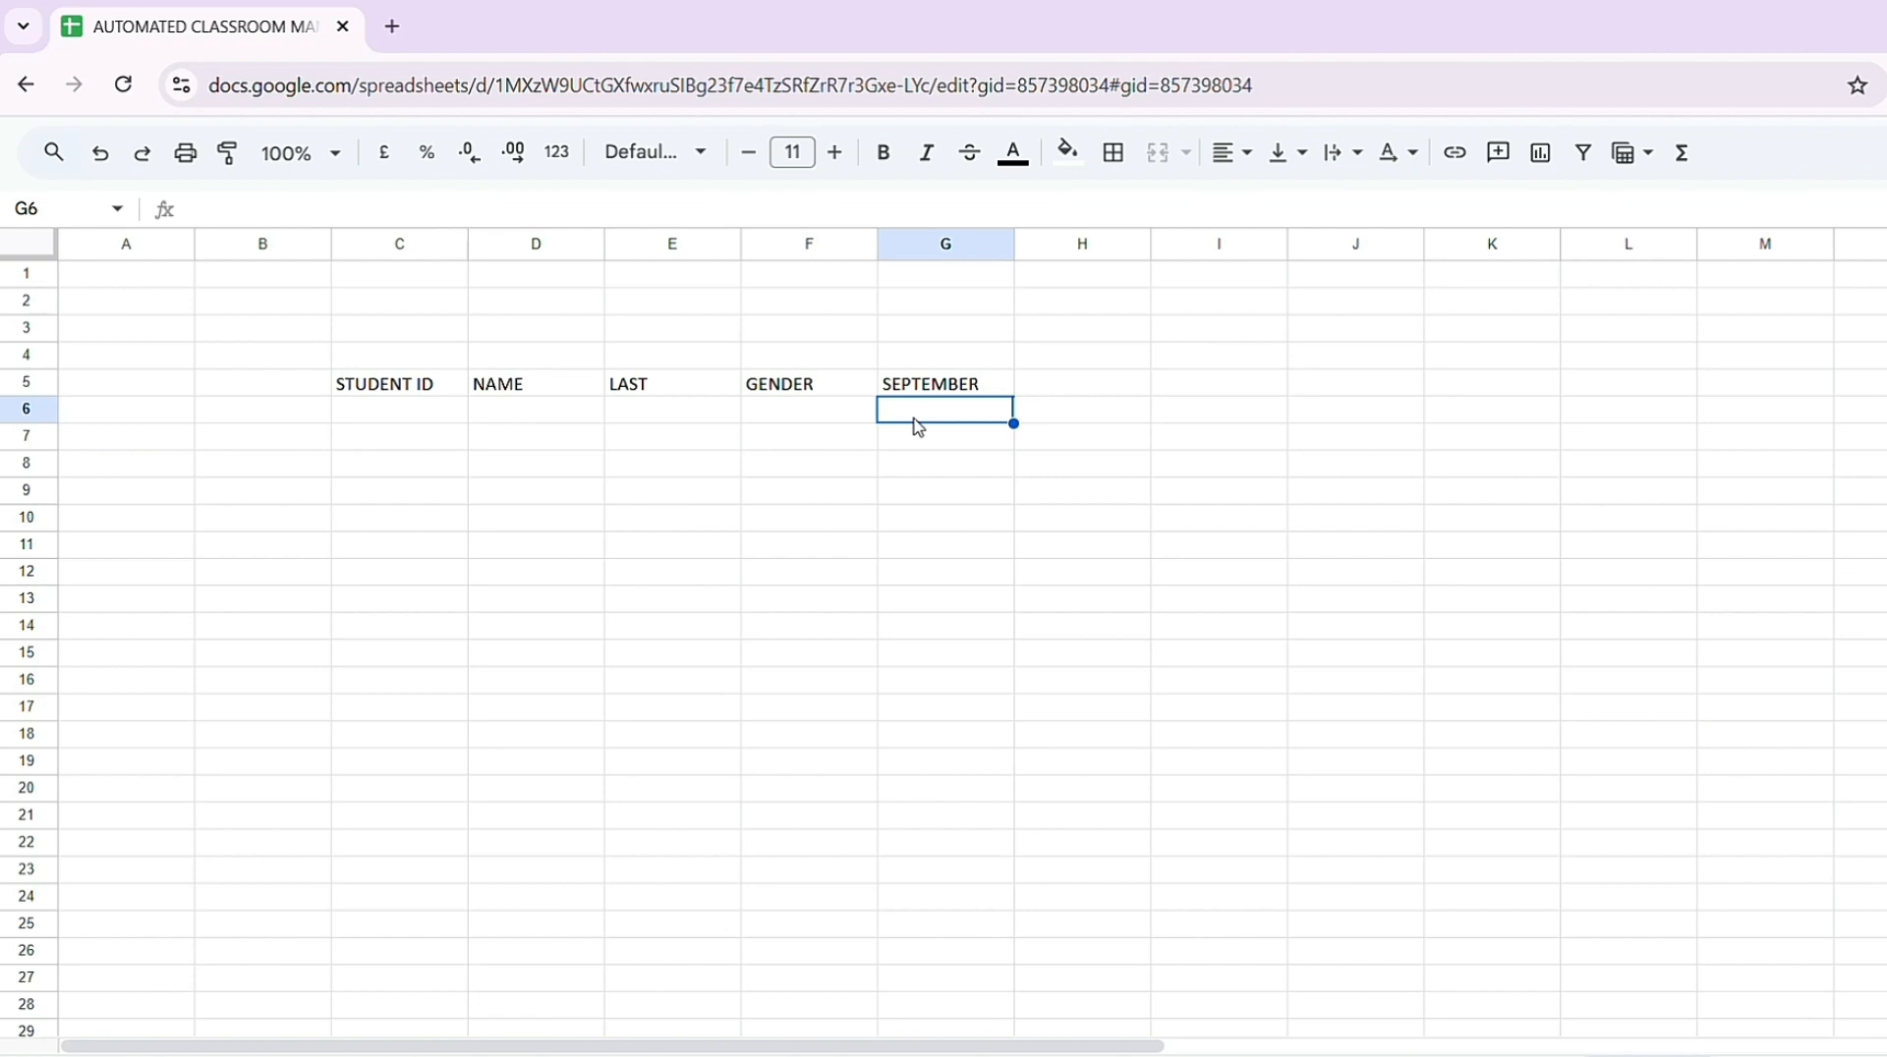
pyautogui.write('WEE')
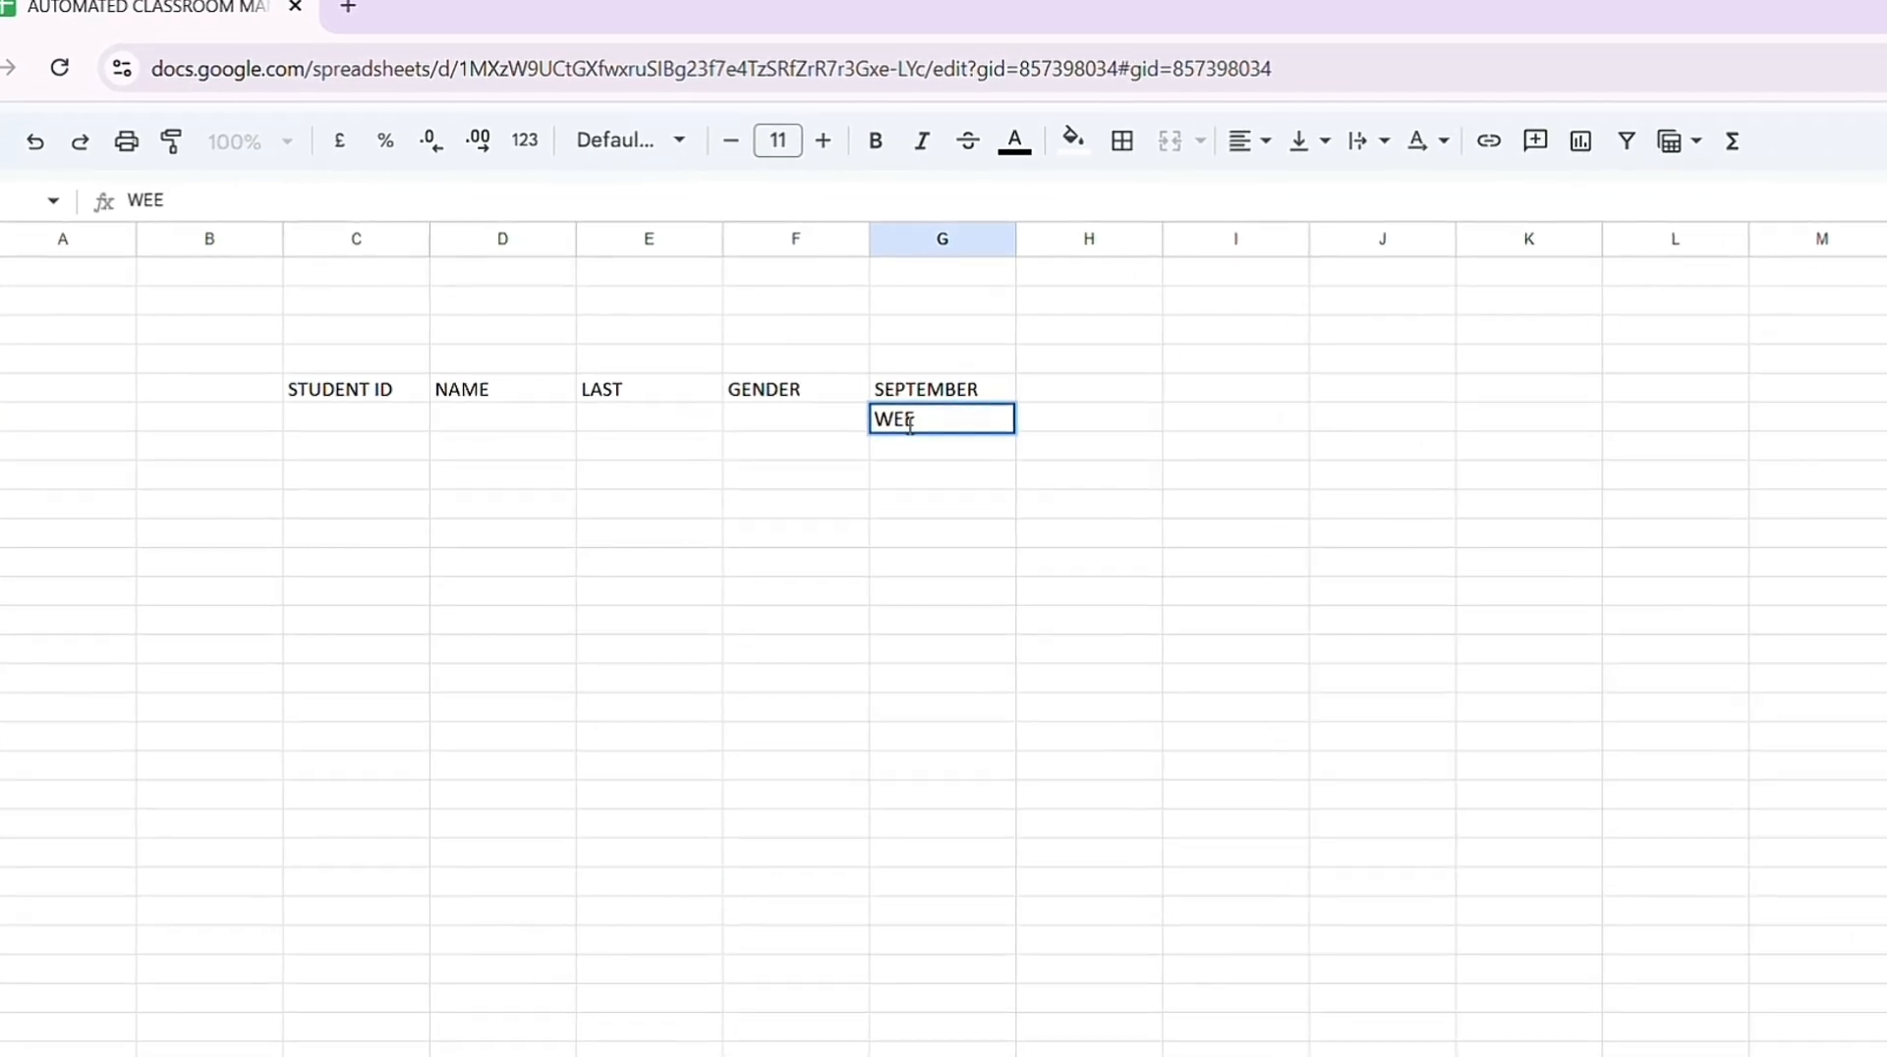
pyautogui.write('K')
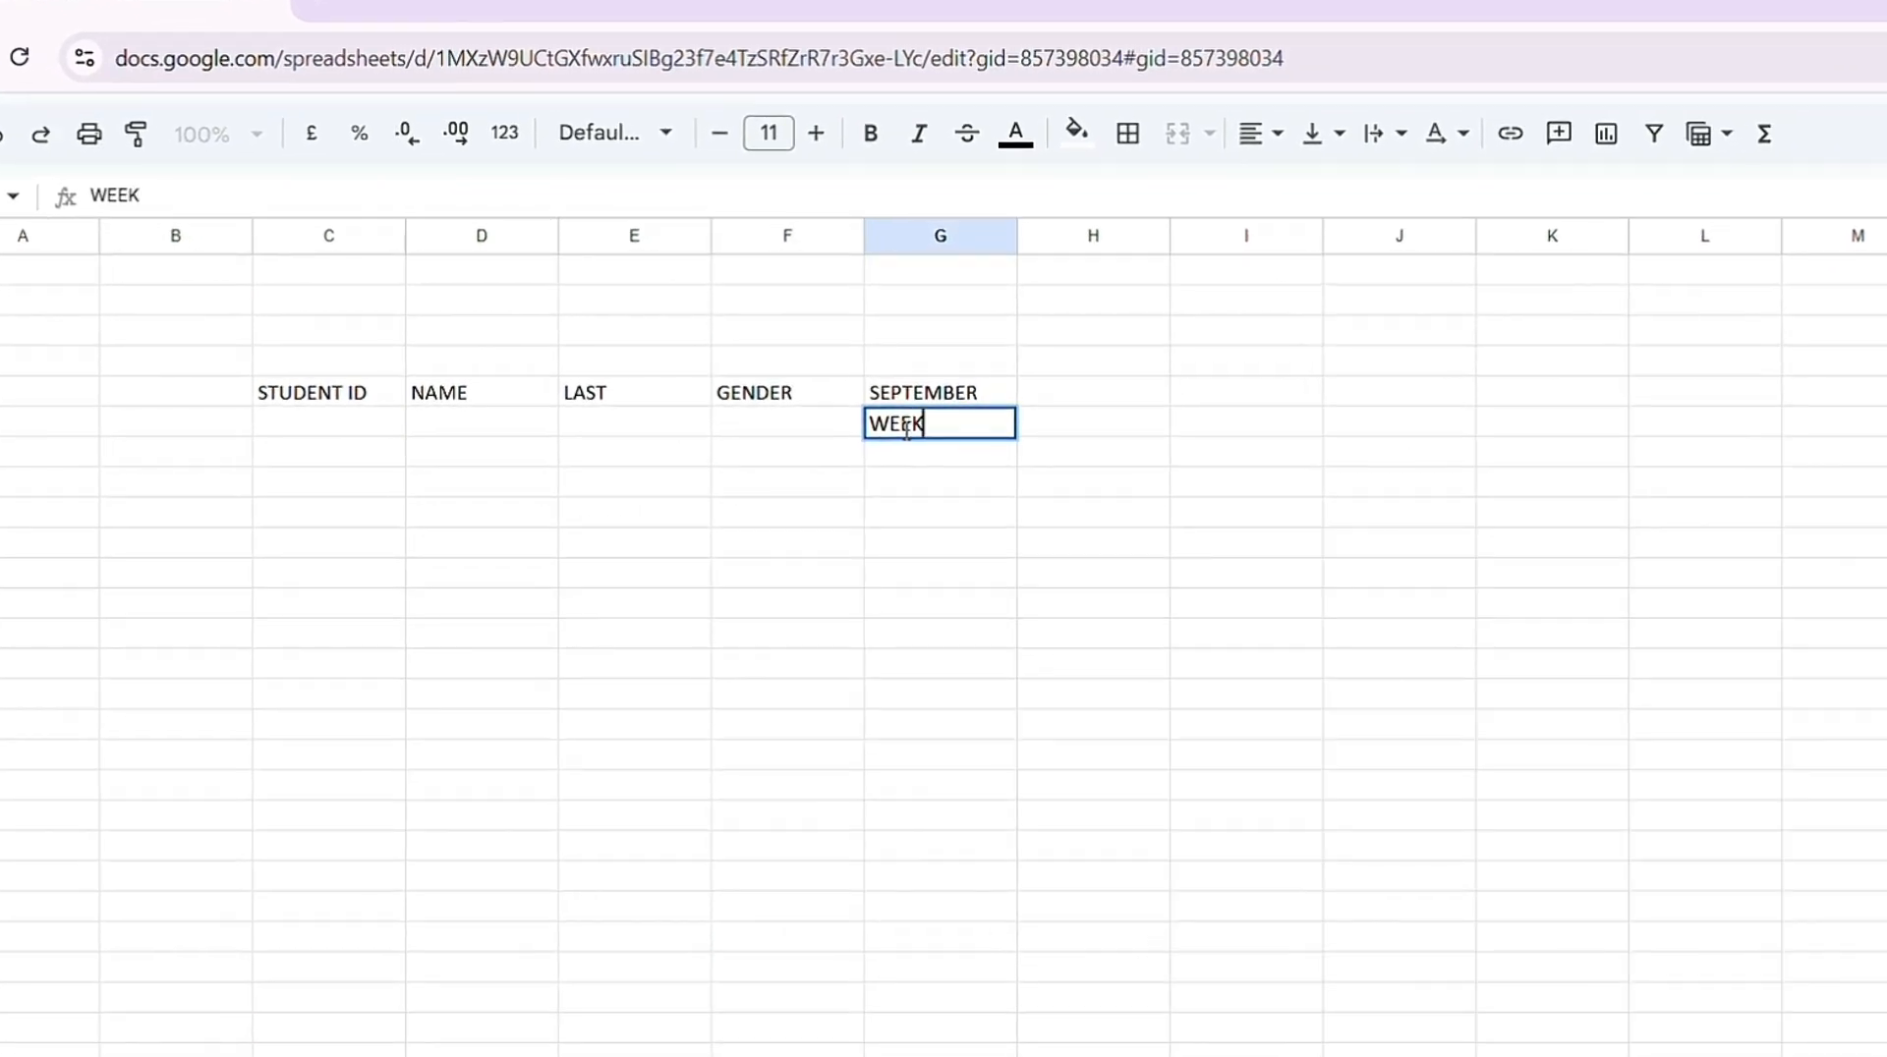
pyautogui.write(' 1')
# Step: Enter the day heading M in G7 below WEEK 1, with session labels M in G8 and A in H8
pyautogui.click(917, 461)
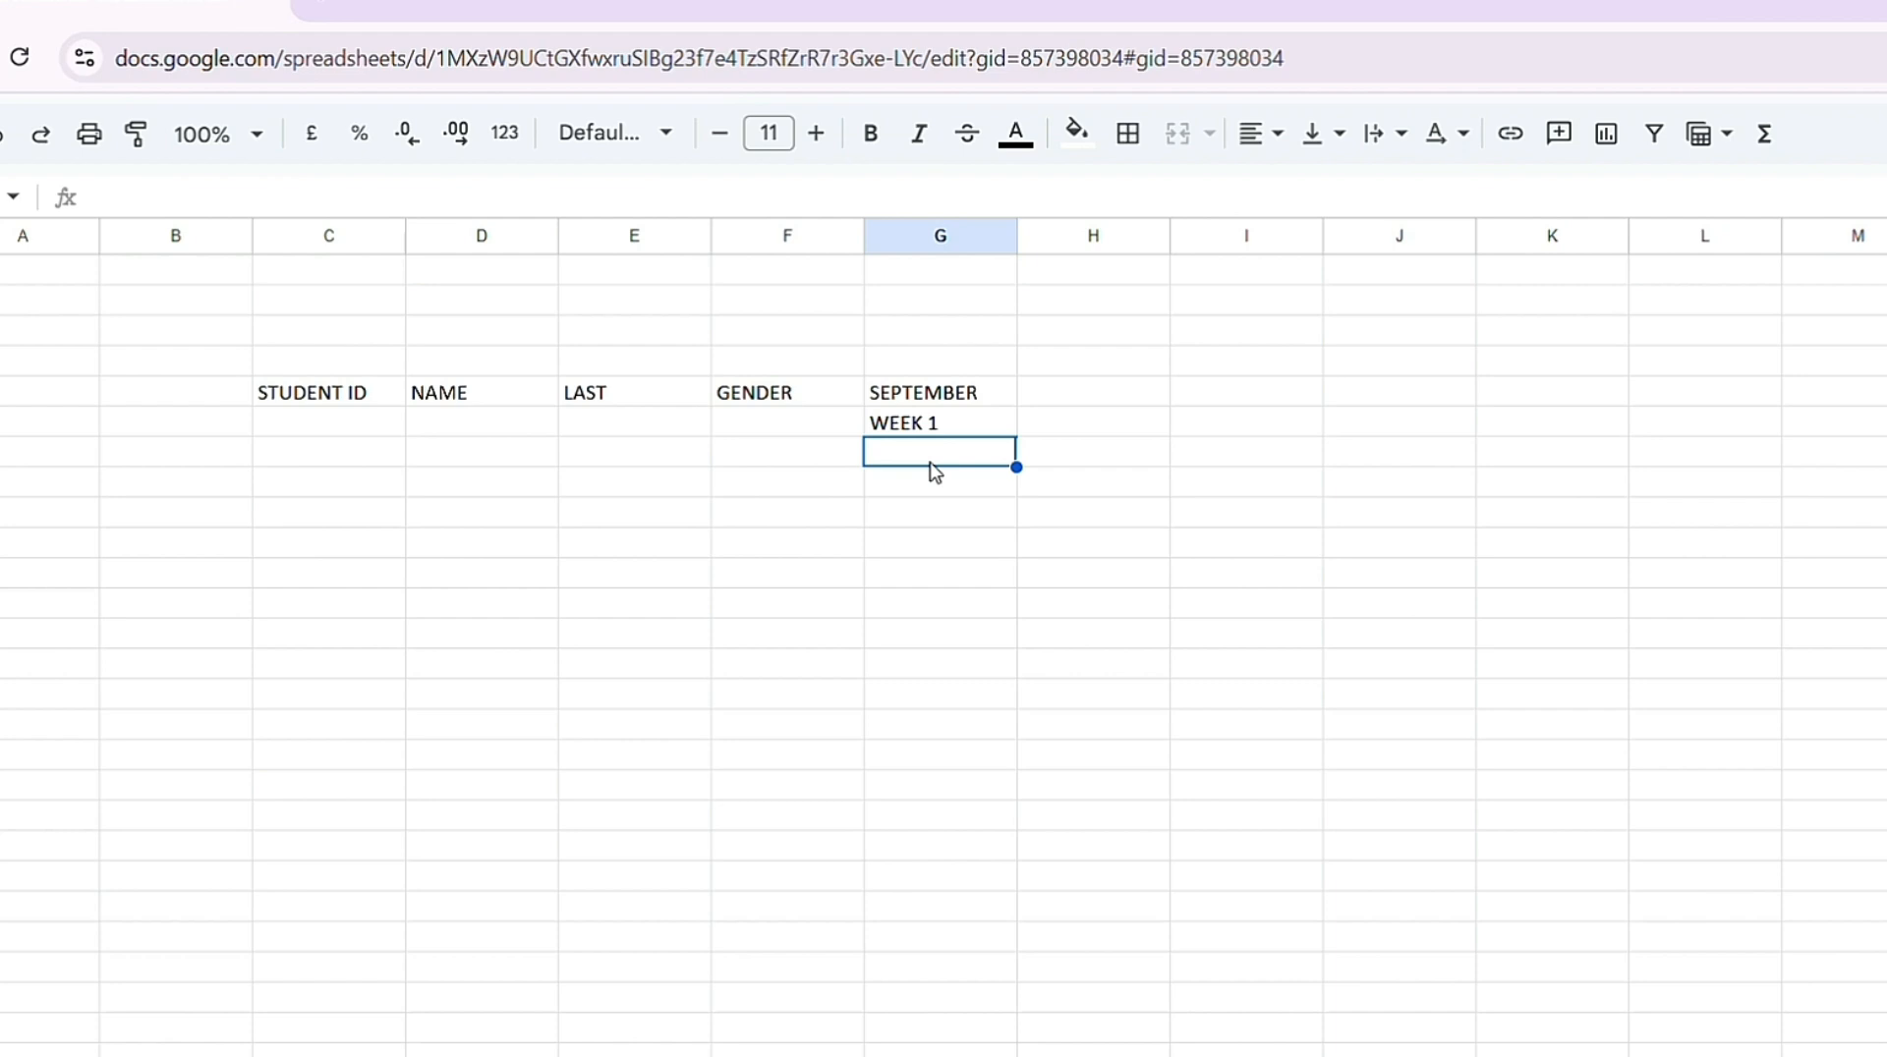
pyautogui.write('M')
pyautogui.click(1433, 455)
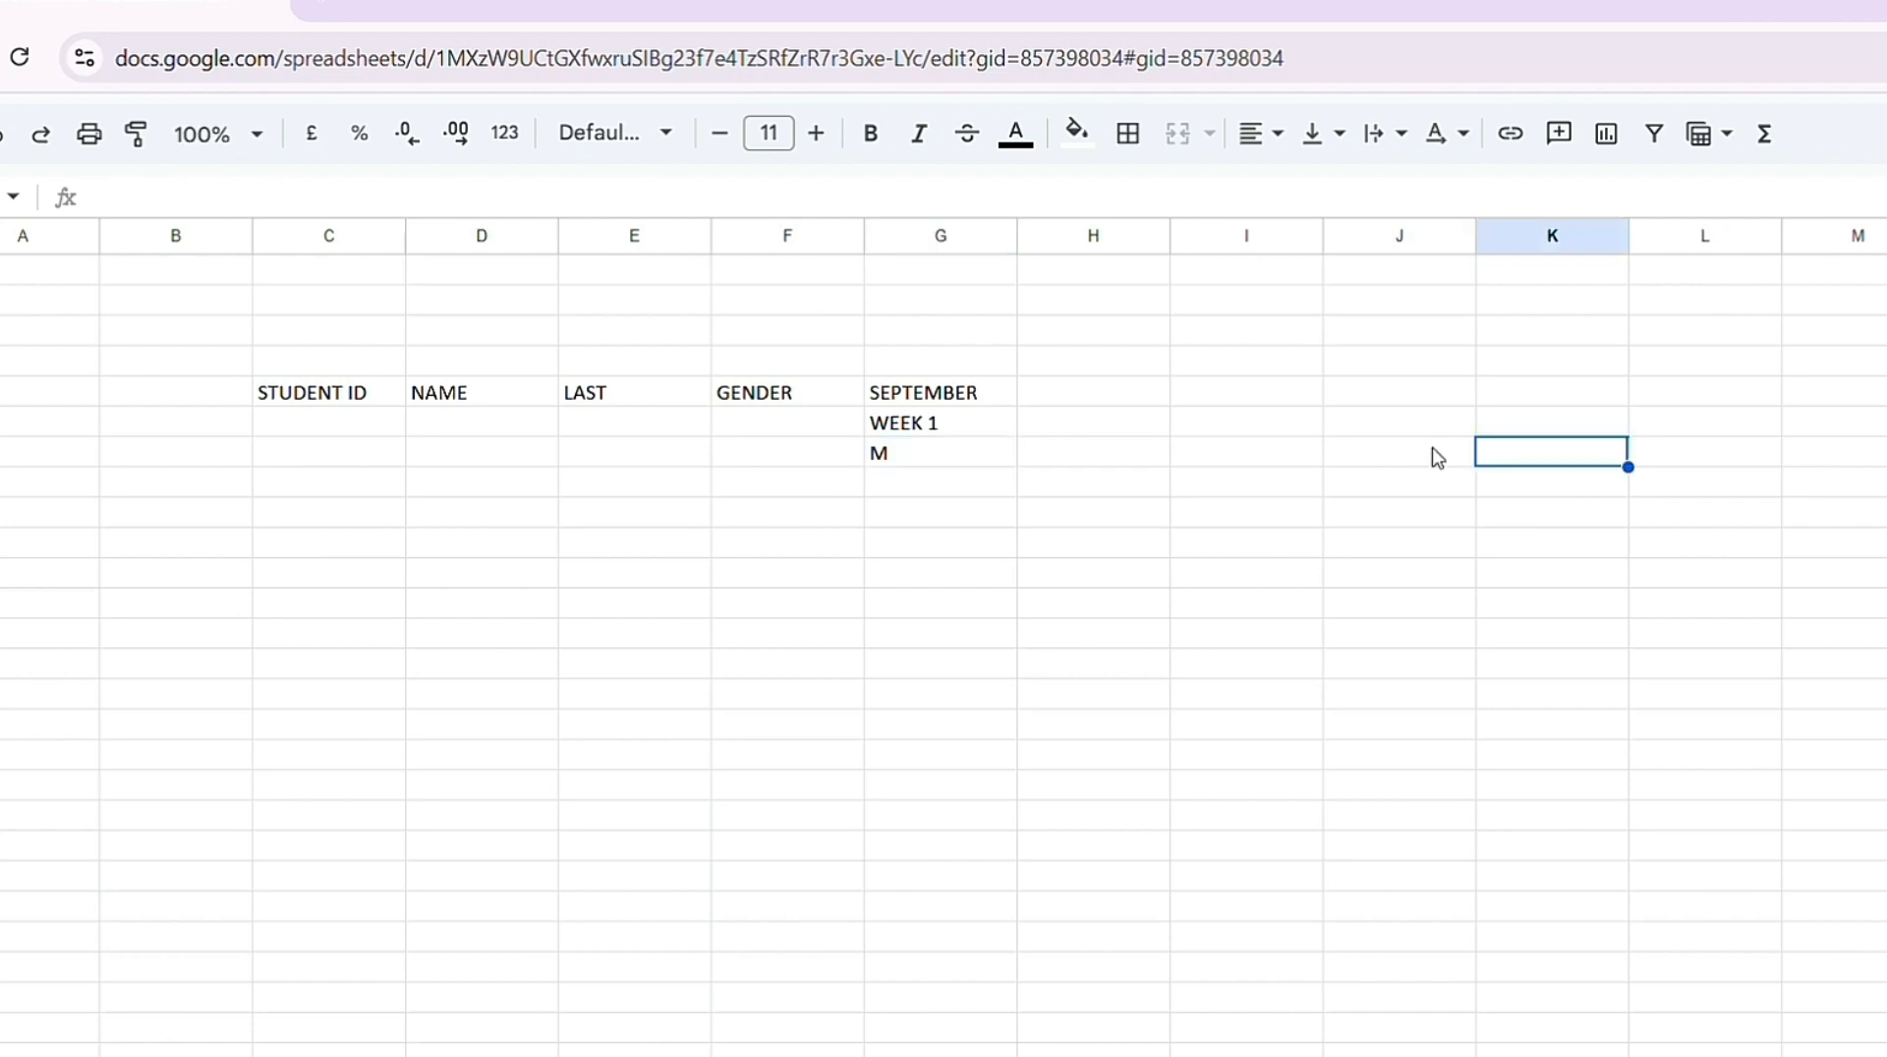
pyautogui.click(880, 492)
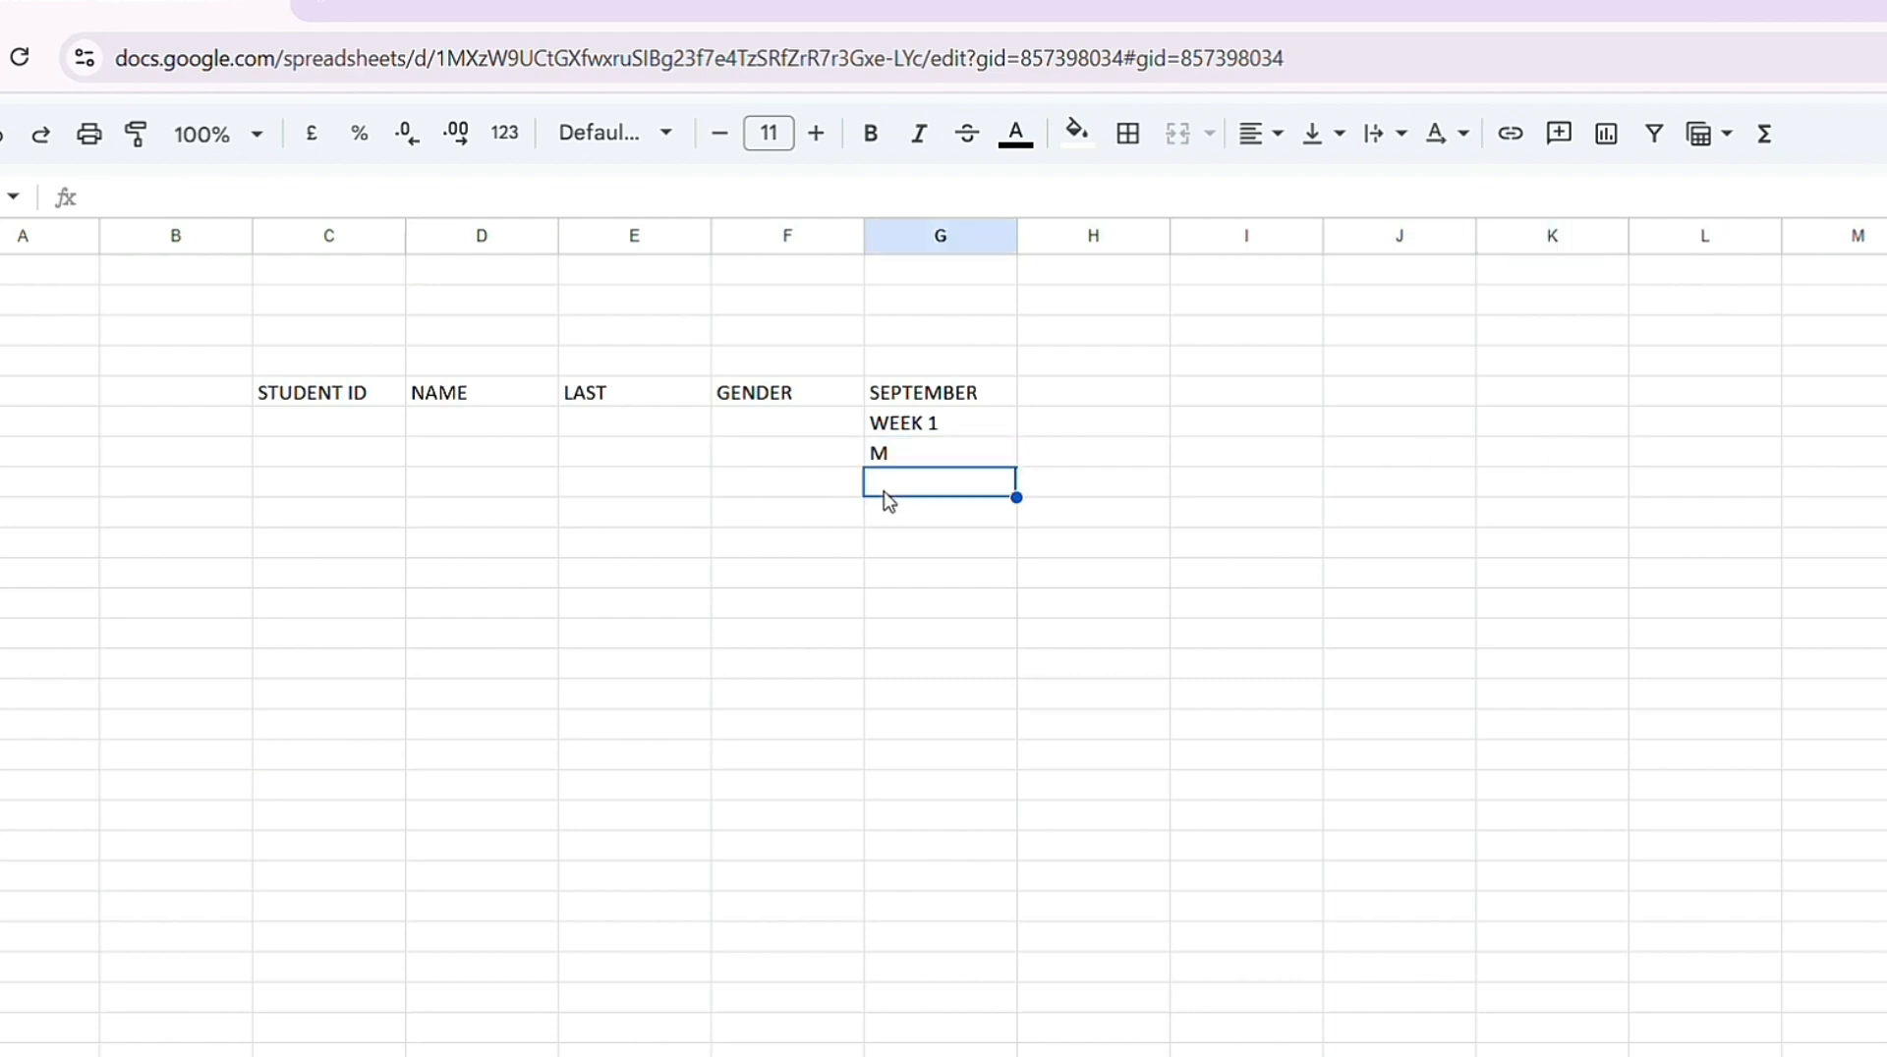
pyautogui.write('M')
pyautogui.press('Tab')
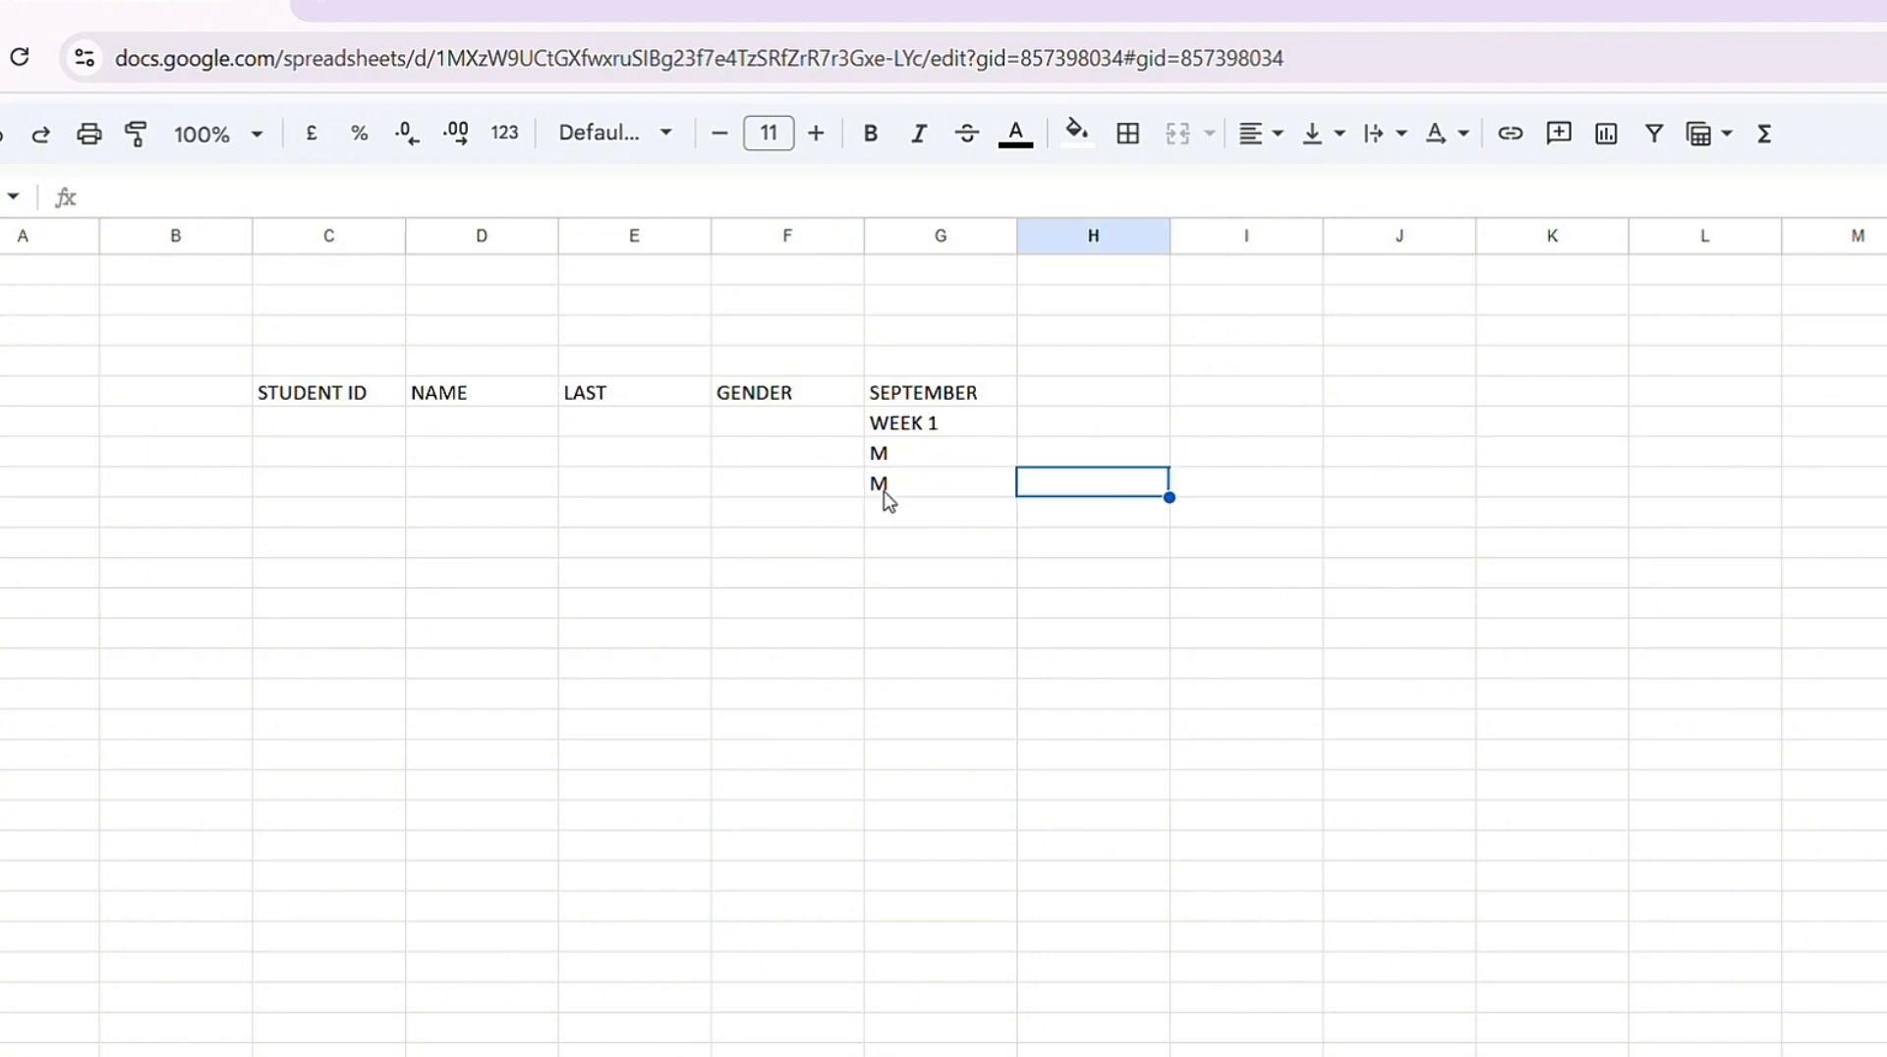
pyautogui.write('A')
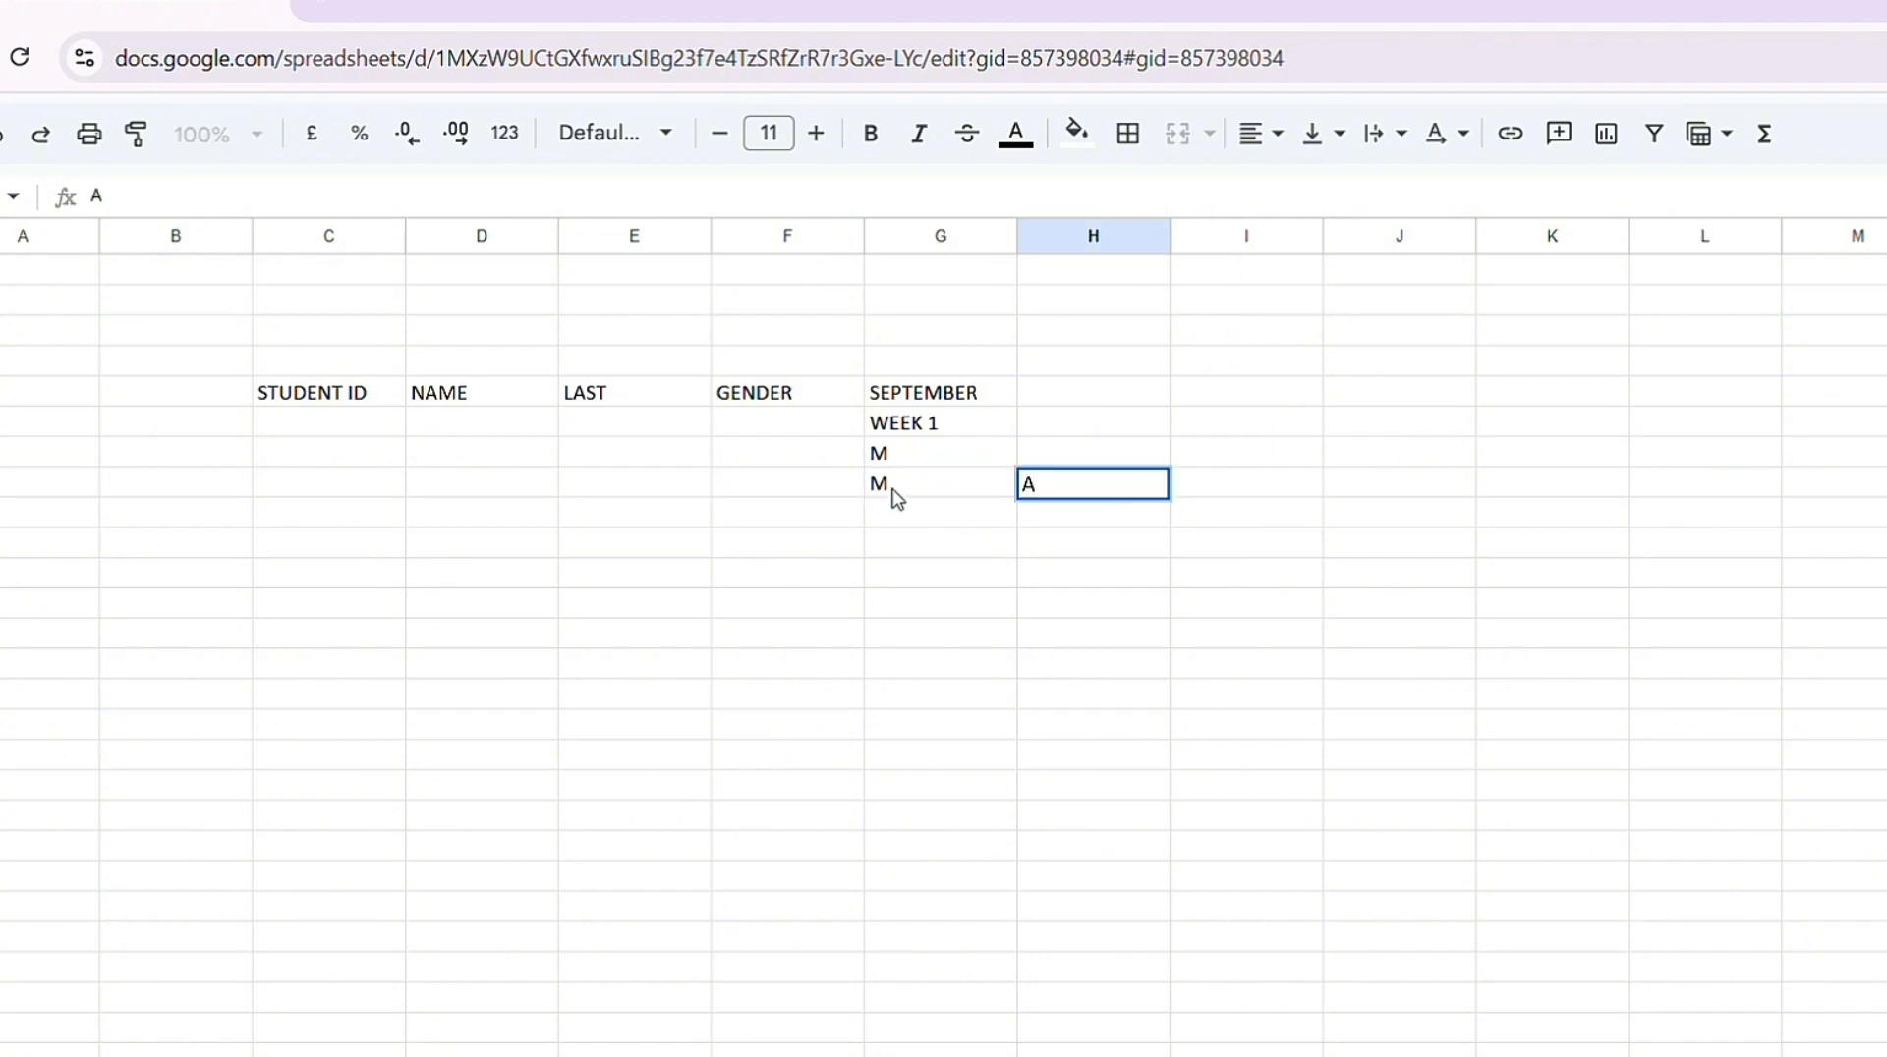
# Step: Enter the day heading T in I7, with session labels M in I8 and A in J8
pyautogui.click(1200, 449)
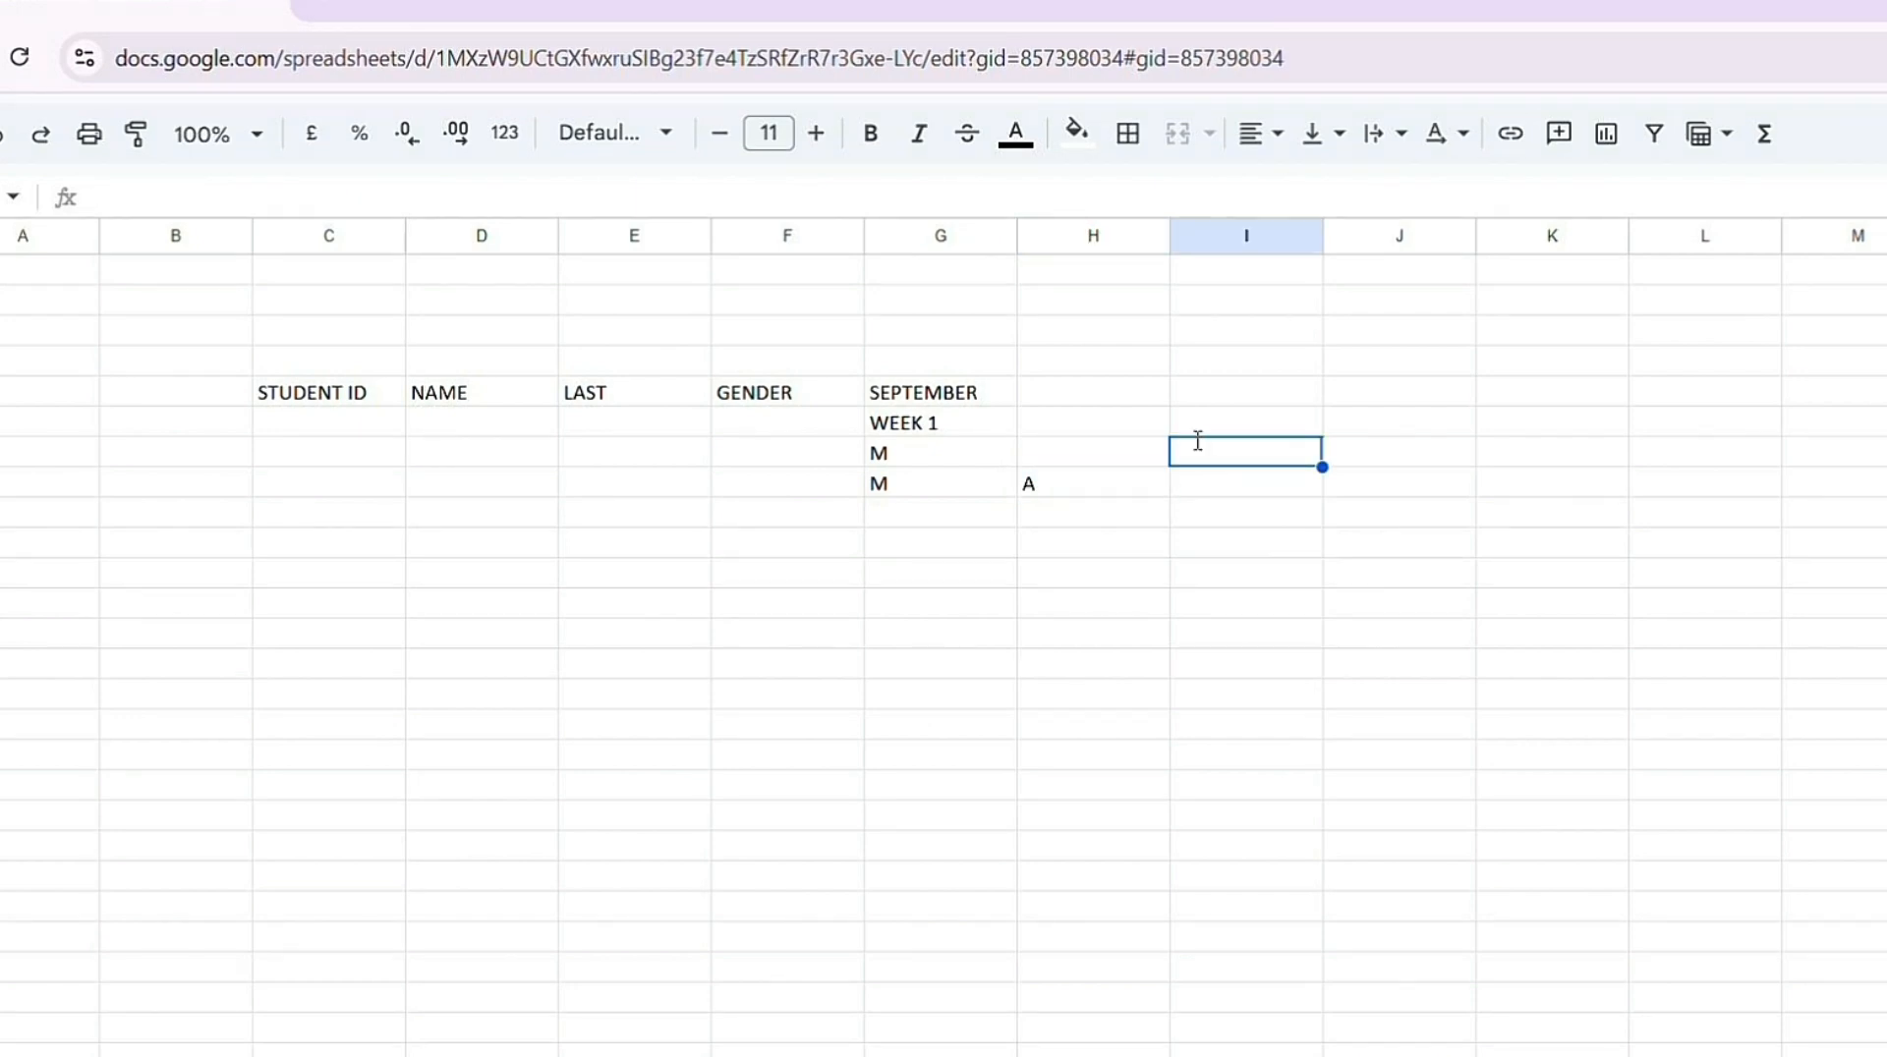
pyautogui.write('T')
pyautogui.click(1198, 493)
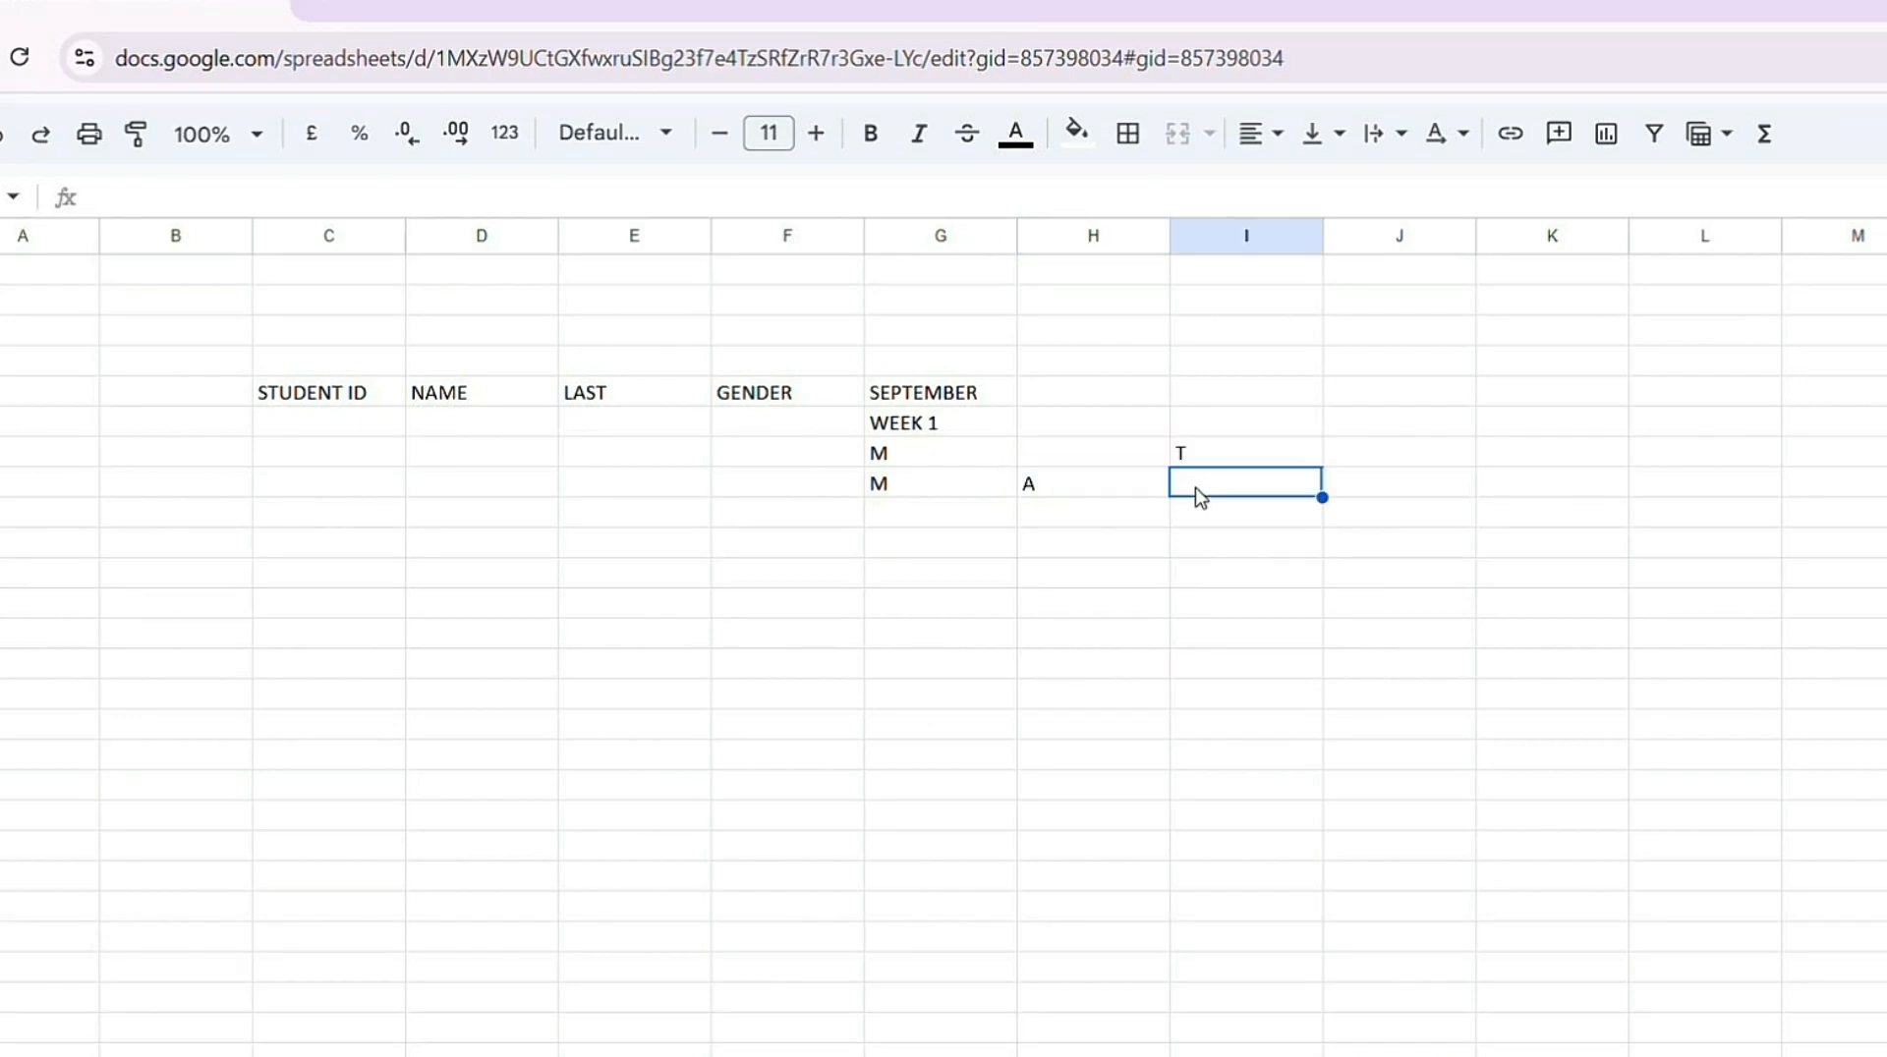
pyautogui.write('M')
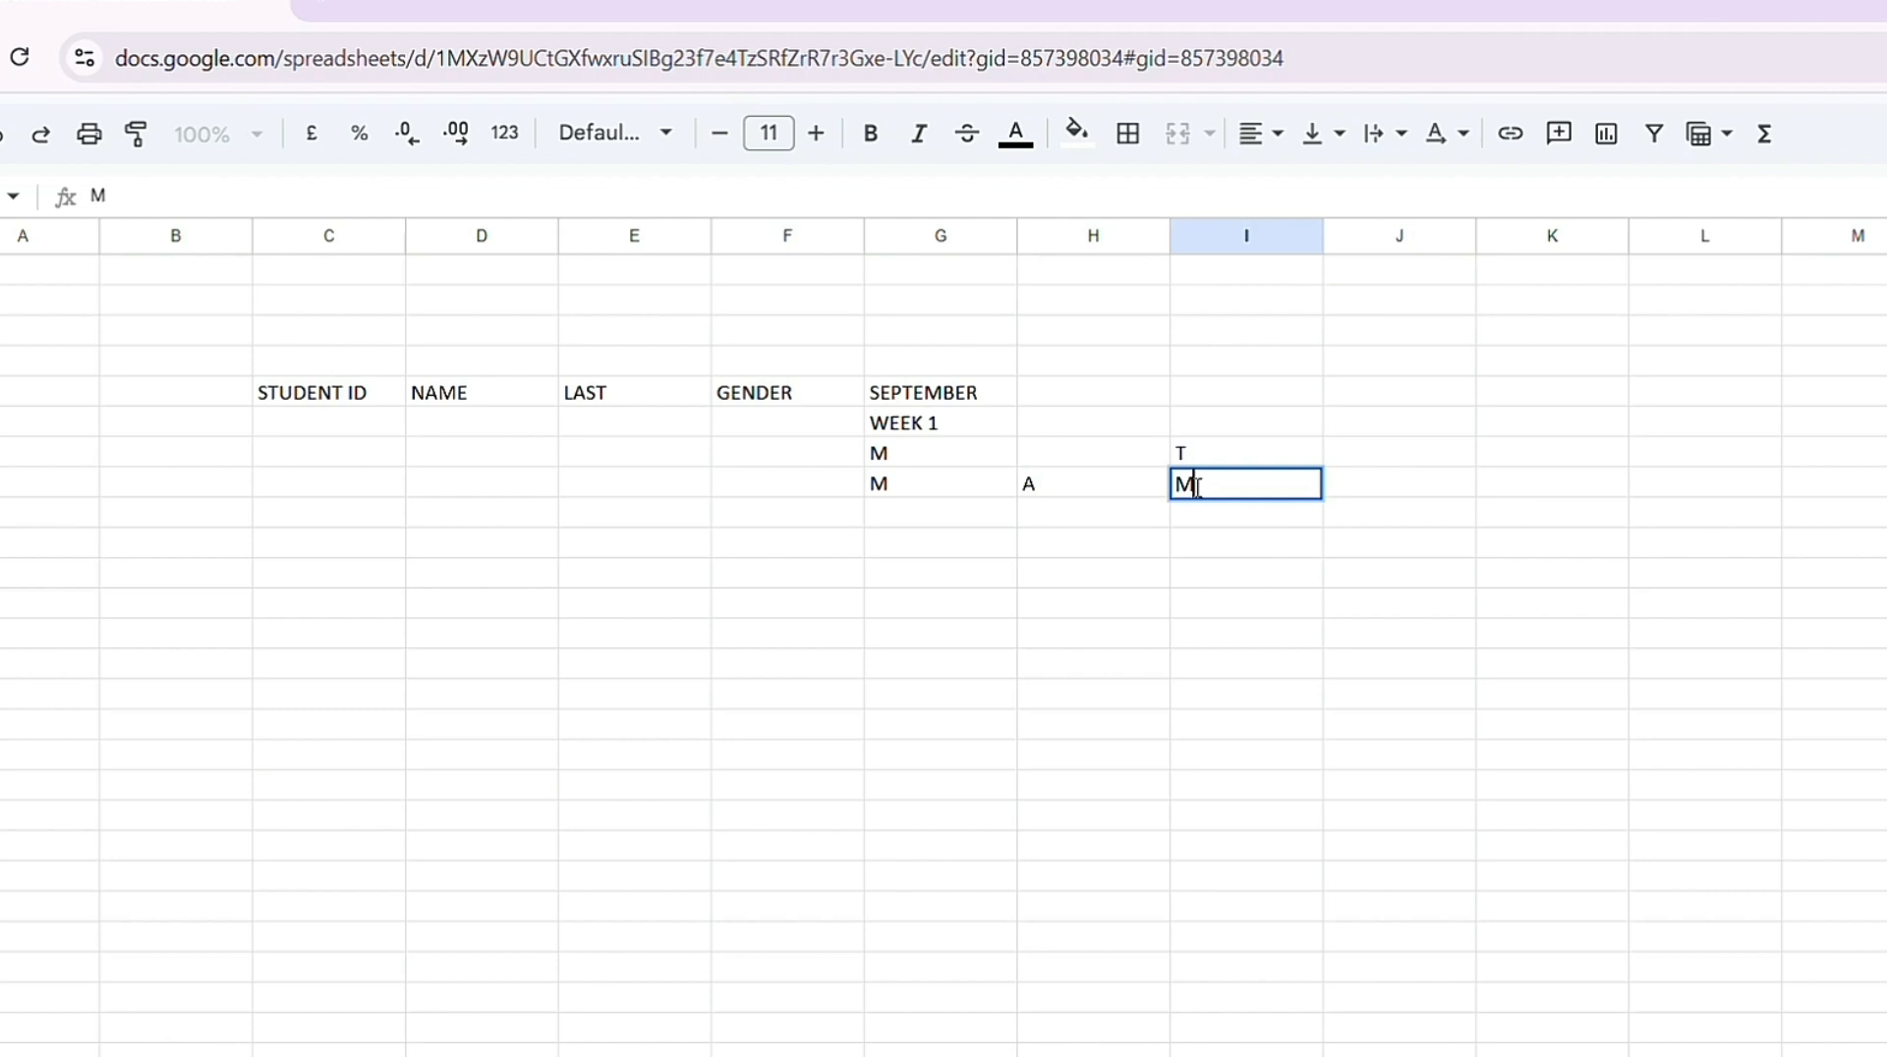
pyautogui.press('Tab')
pyautogui.write('A')
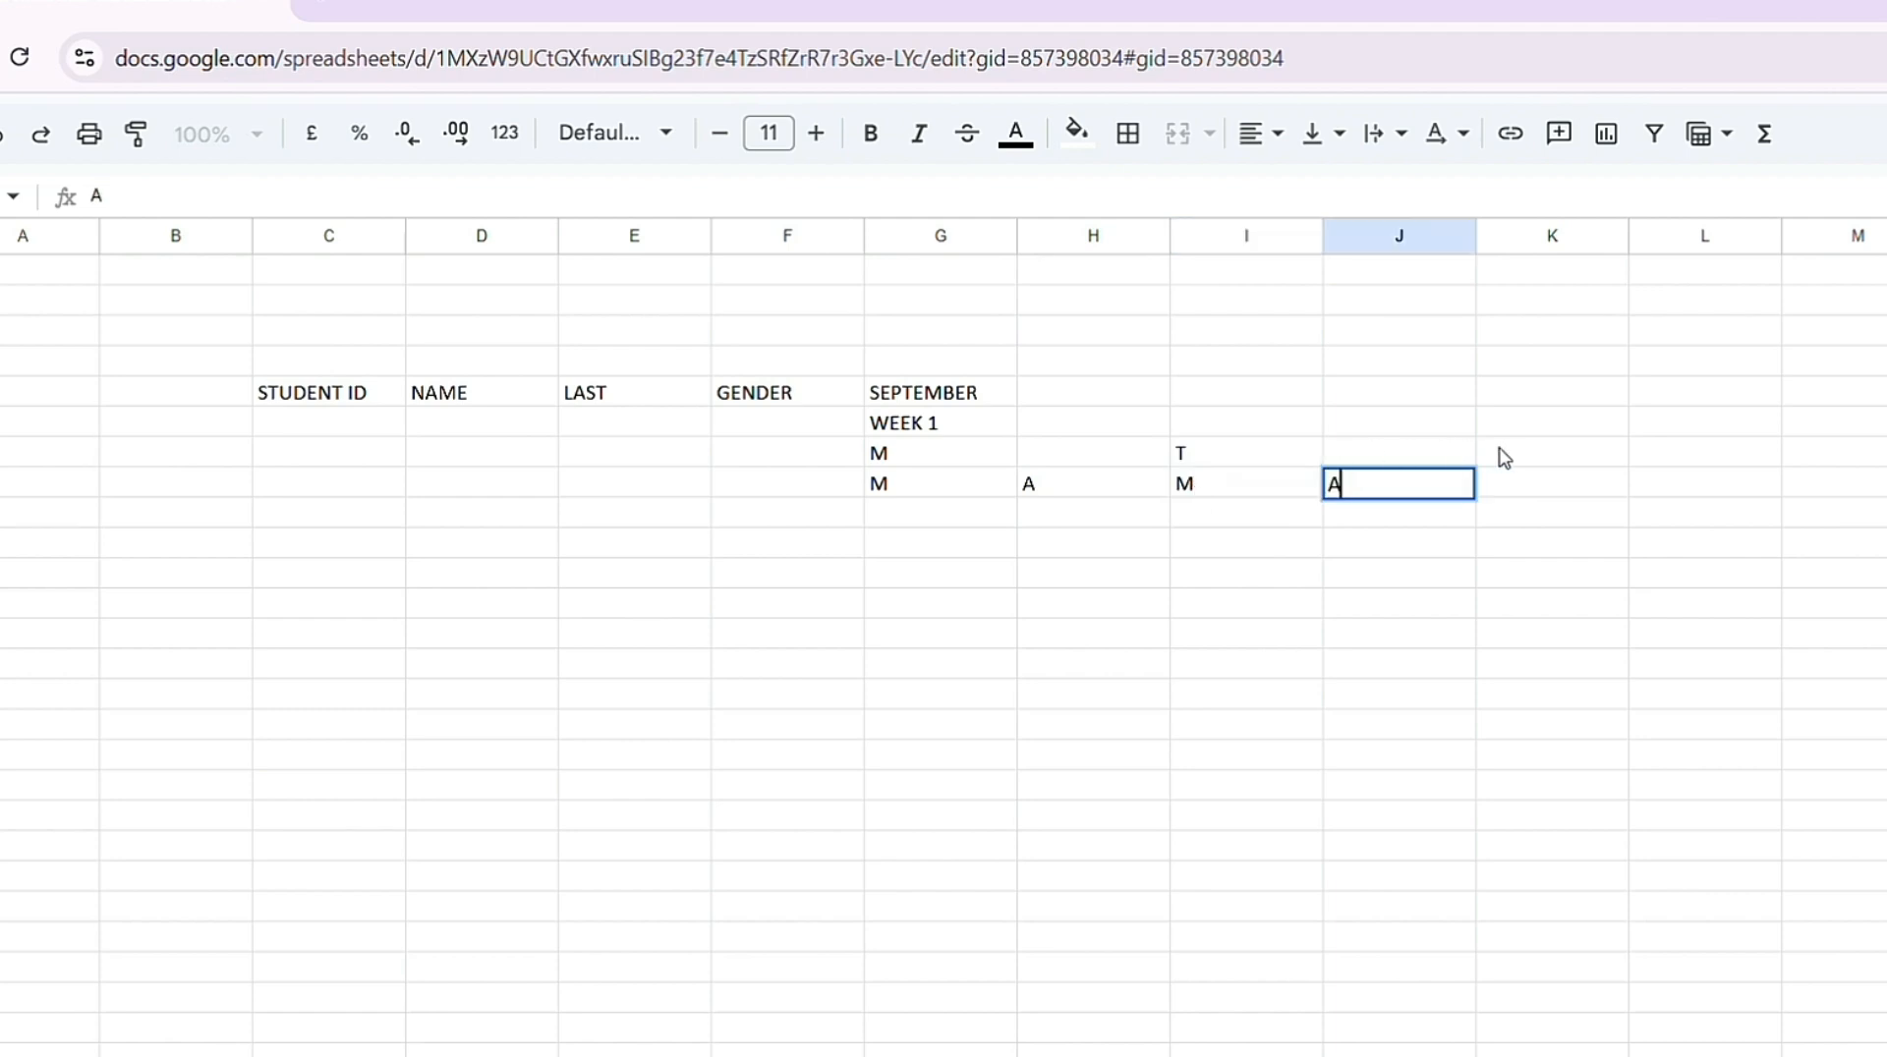
# Step: Enter the day heading W in K7, with session labels M in K8 and A in L8
pyautogui.click(1511, 454)
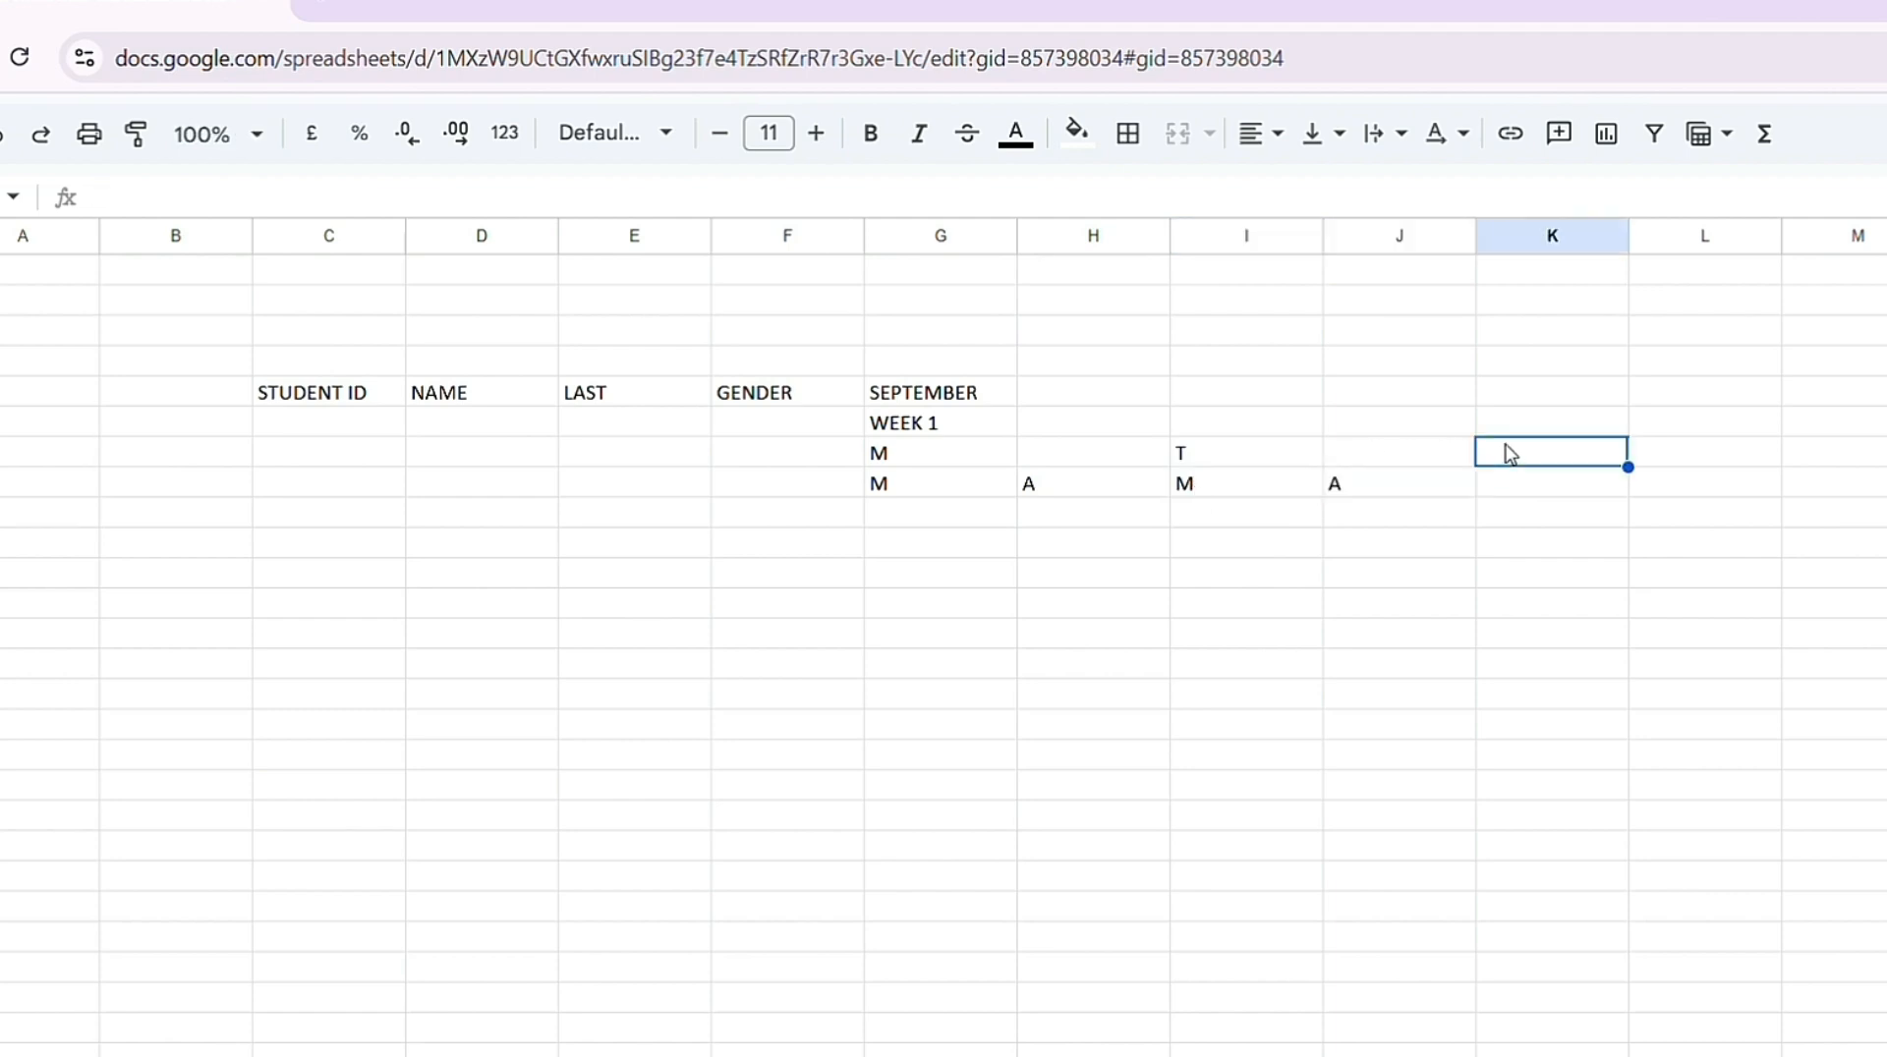
pyautogui.write('W')
pyautogui.click(1517, 485)
pyautogui.write('M')
pyautogui.press('Tab')
pyautogui.write('A')
# Step: Enter the day heading TH in M7, with session labels M in M8 and A in N8
pyautogui.click(1828, 464)
pyautogui.write('TH')
pyautogui.press('Return')
pyautogui.write('M')
pyautogui.press('Tab')
pyautogui.write('A')
# Step: Enter the day heading FR in O7, with session labels M in O8 and A in P8
pyautogui.click(1886, 454)
pyautogui.write('FR')
pyautogui.press('Return')
pyautogui.write('M')
pyautogui.press('Tab')
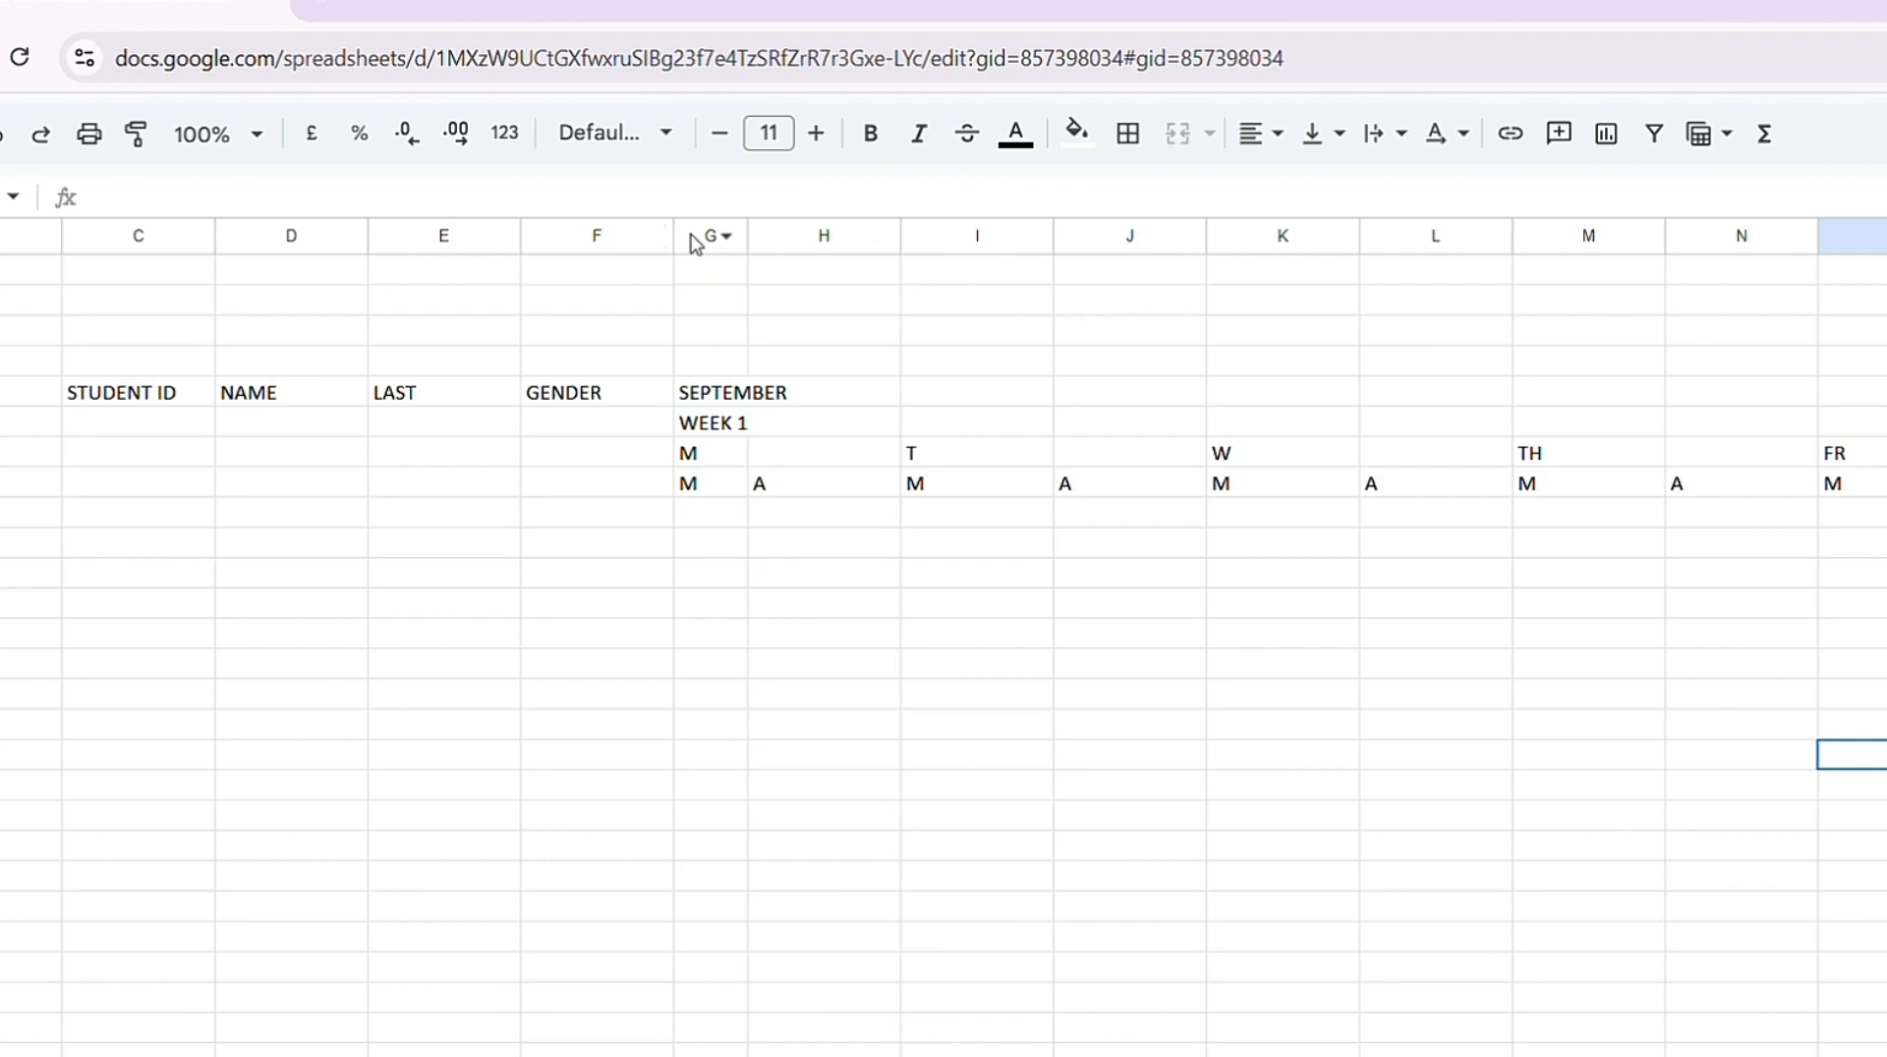
# Step: Narrow columns G to P to one equal width just wide enough for the day and session labels
pyautogui.moveTo(698, 244); pyautogui.dragTo(1885, 457)
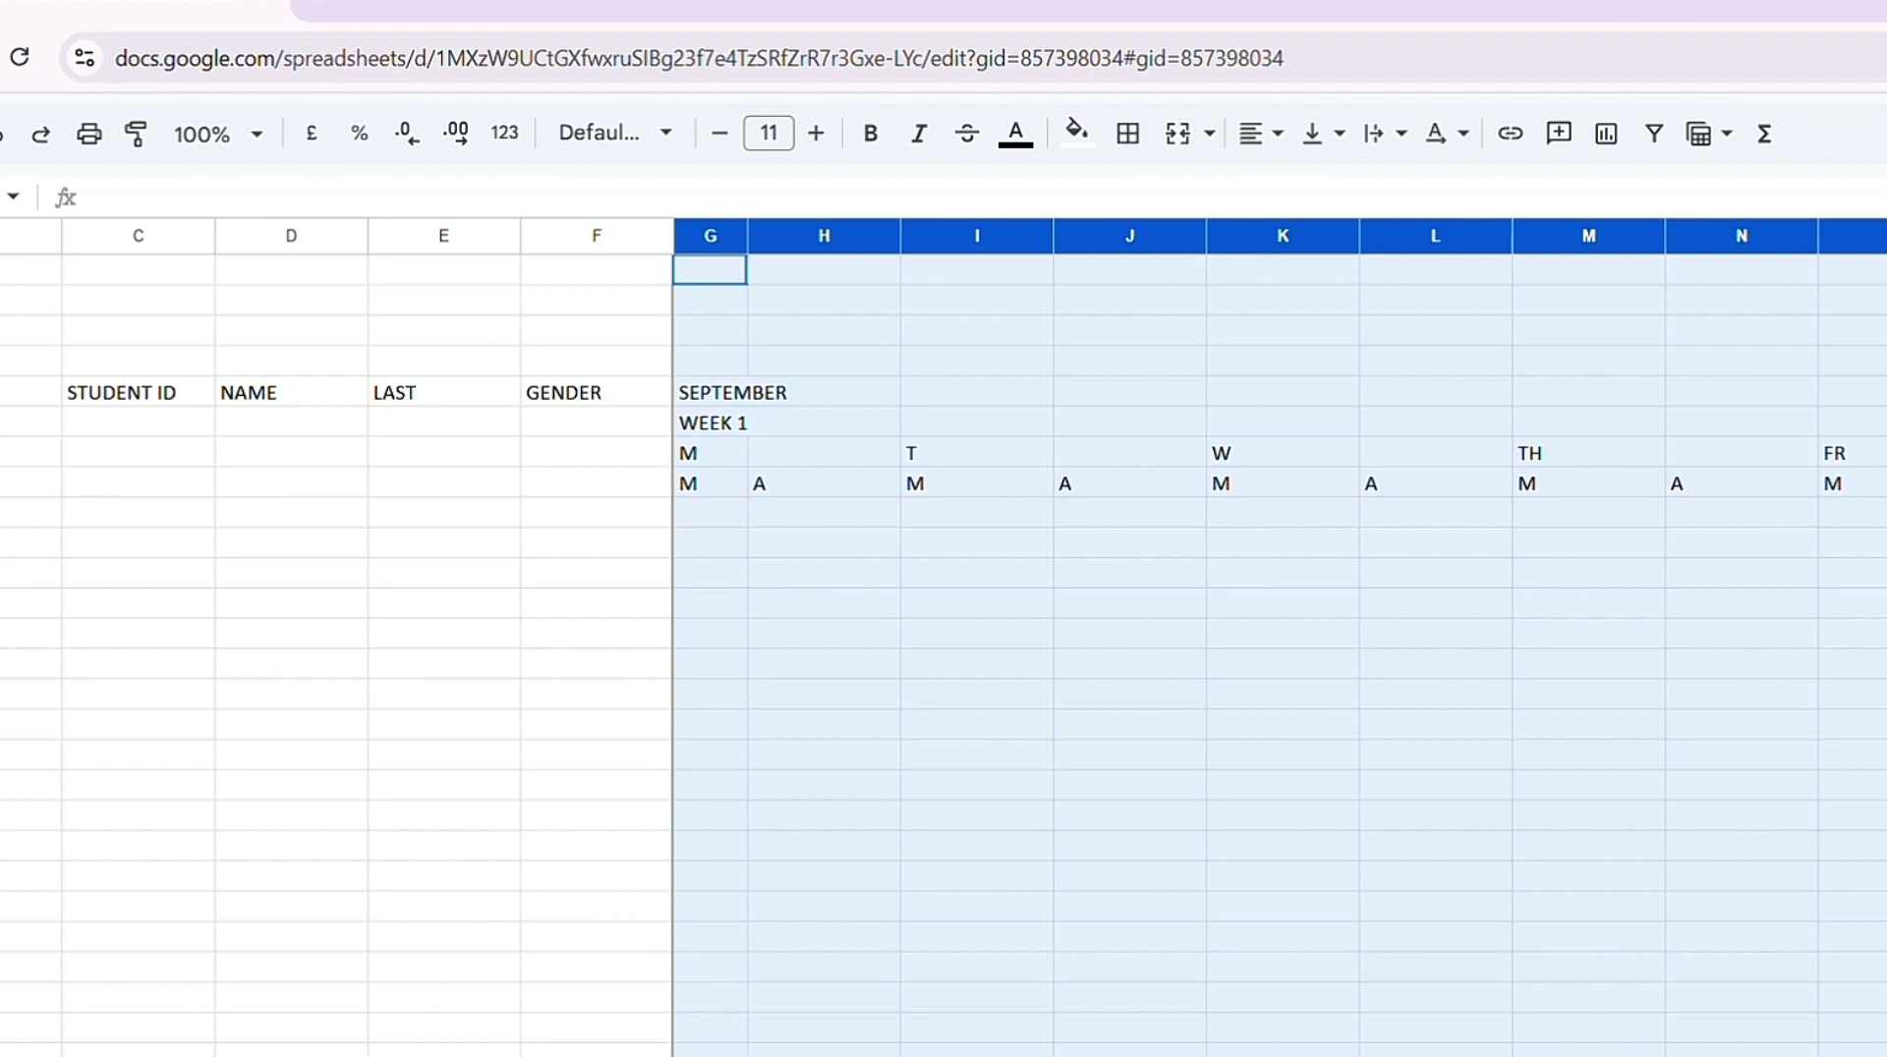
pyautogui.moveTo(1886, 236); pyautogui.dragTo(1812, 236)
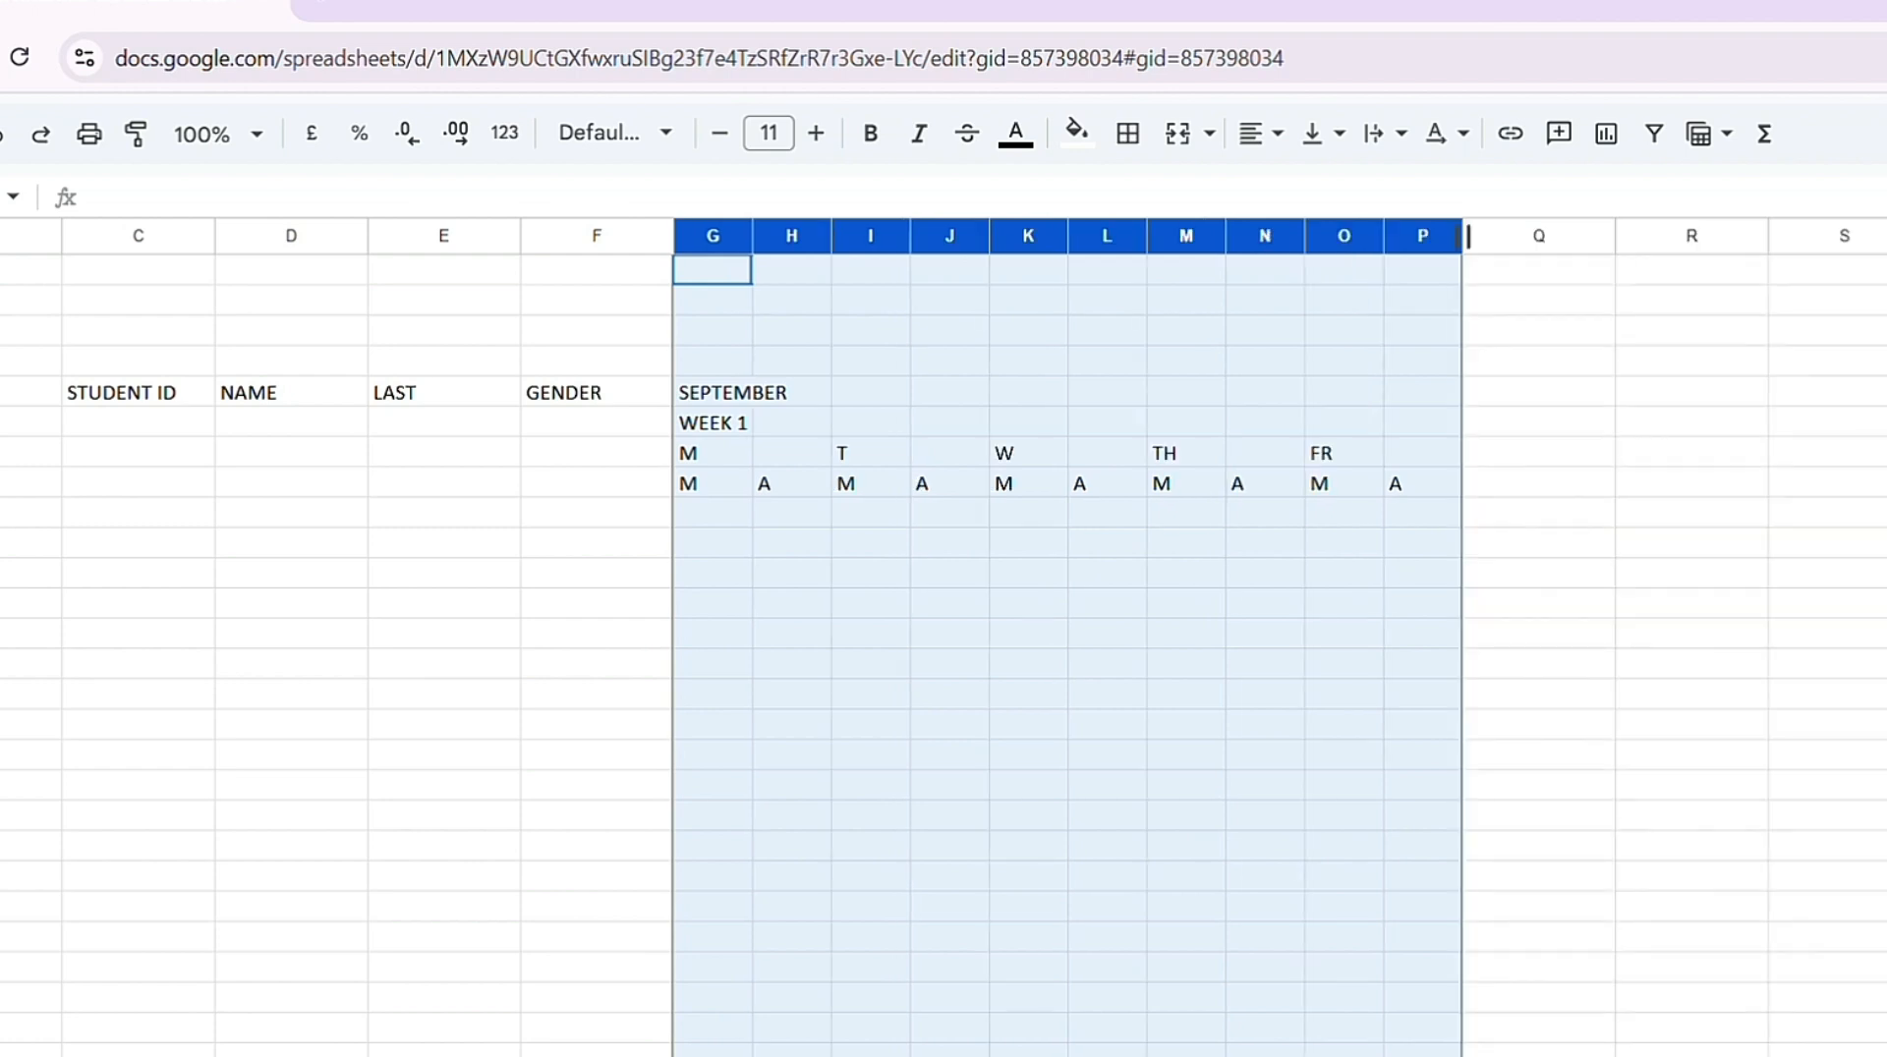
pyautogui.moveTo(1461, 237); pyautogui.dragTo(1416, 257)
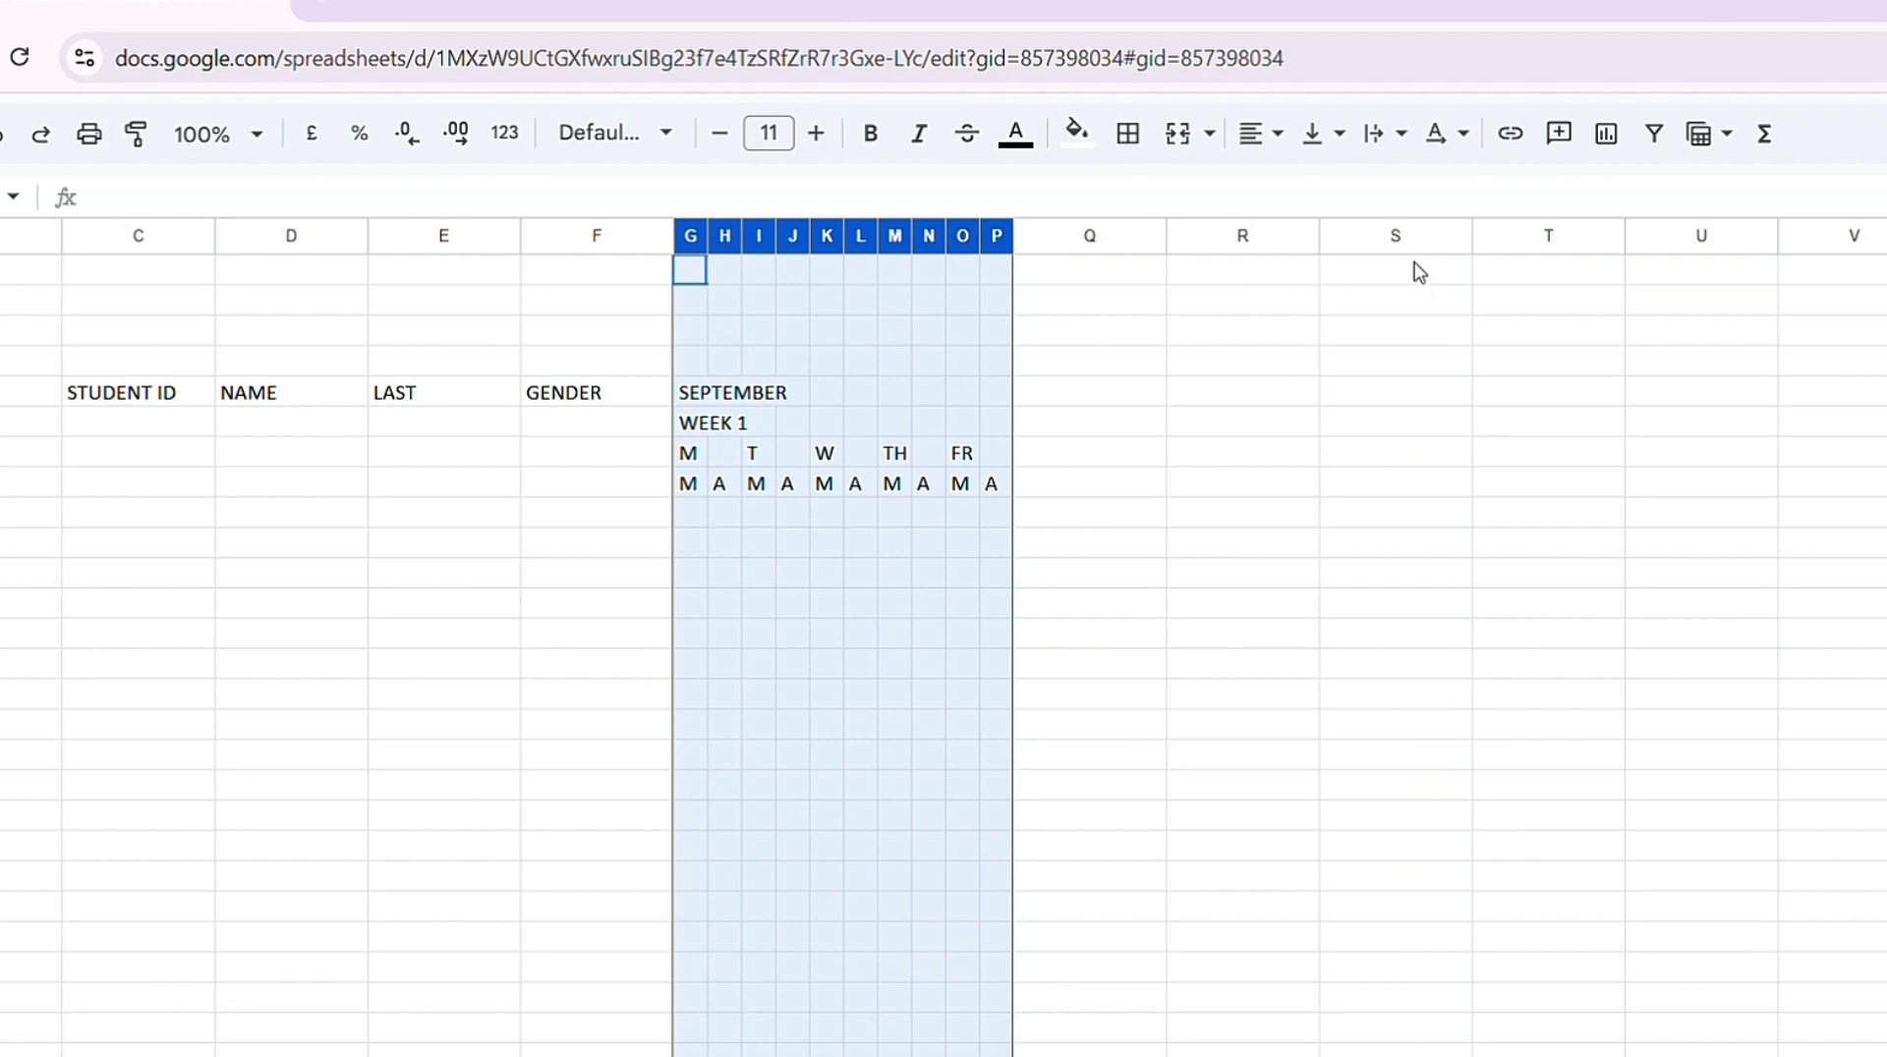
pyautogui.doubleClick(1013, 236)
pyautogui.moveTo(835, 236); pyautogui.dragTo(1135, 237)
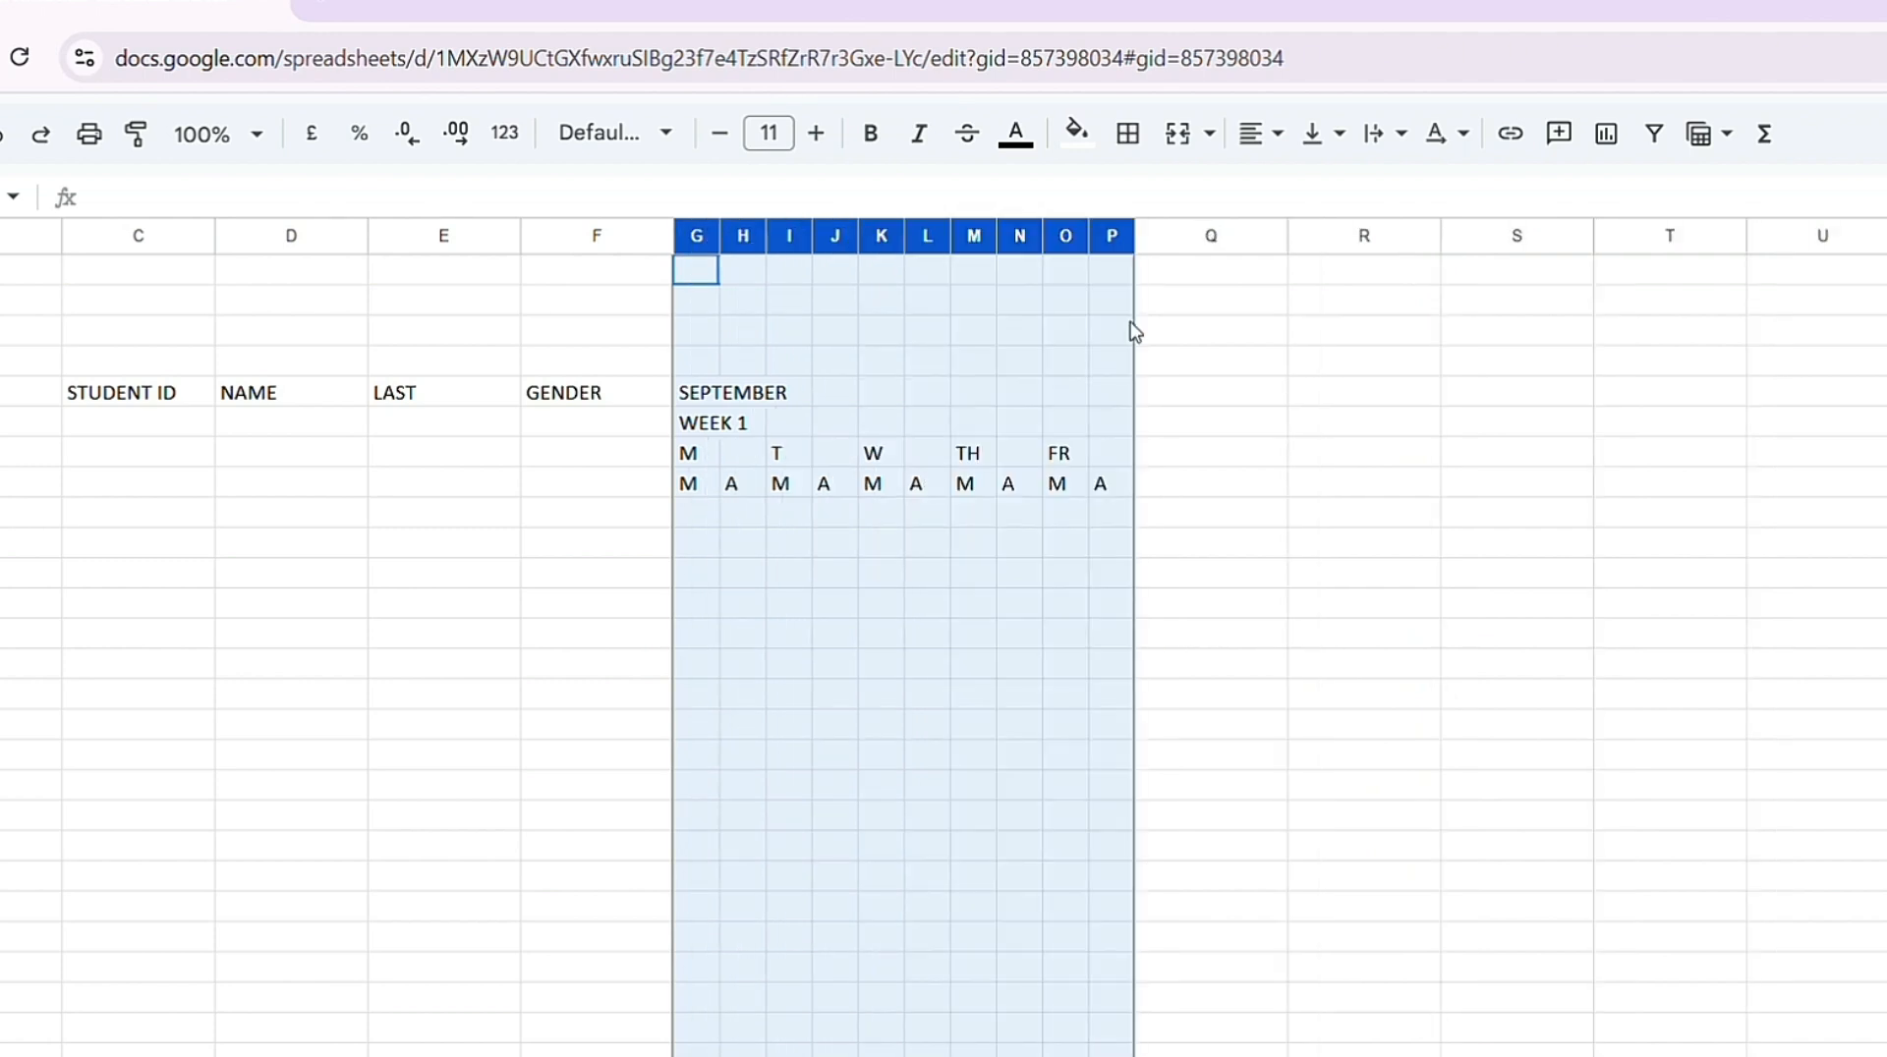
pyautogui.click(1309, 494)
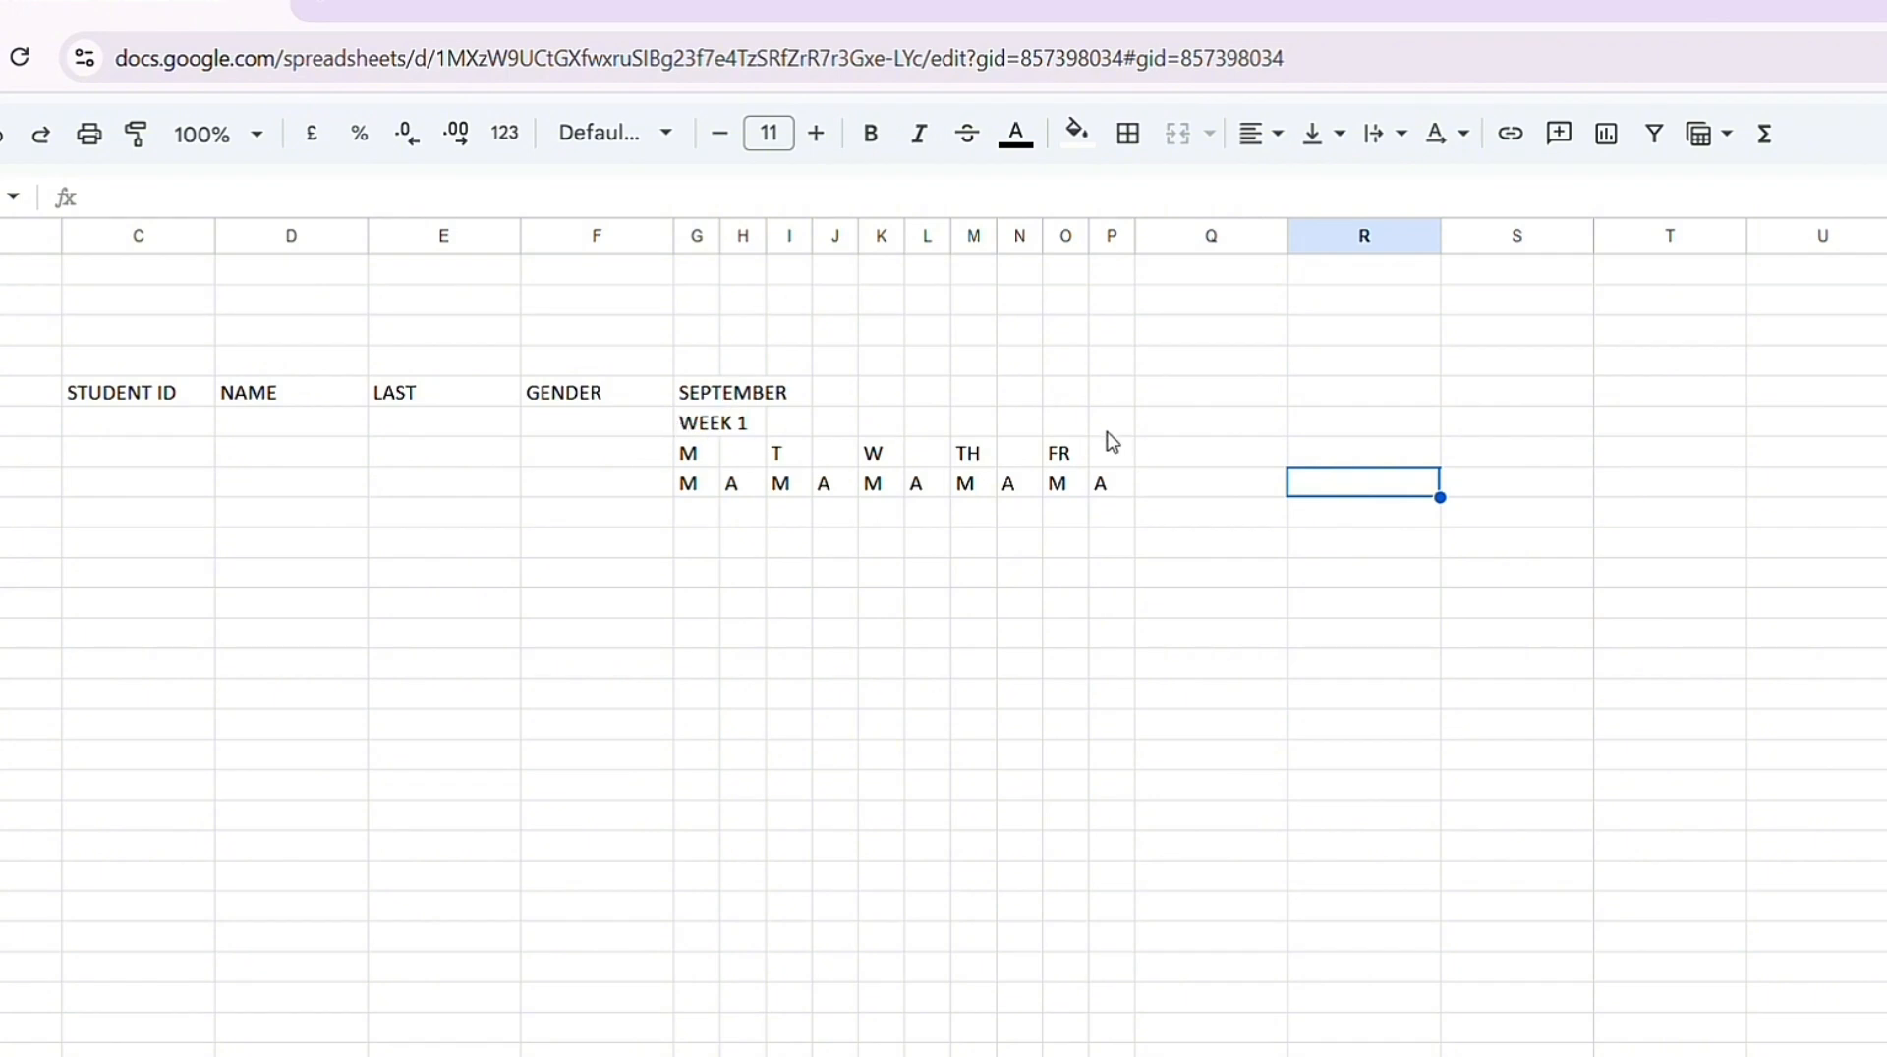
# Step: Merge cells G6 to P6 into one cell so the WEEK 1 heading spans all five days
pyautogui.click(686, 423)
pyautogui.moveTo(686, 422); pyautogui.dragTo(1124, 430)
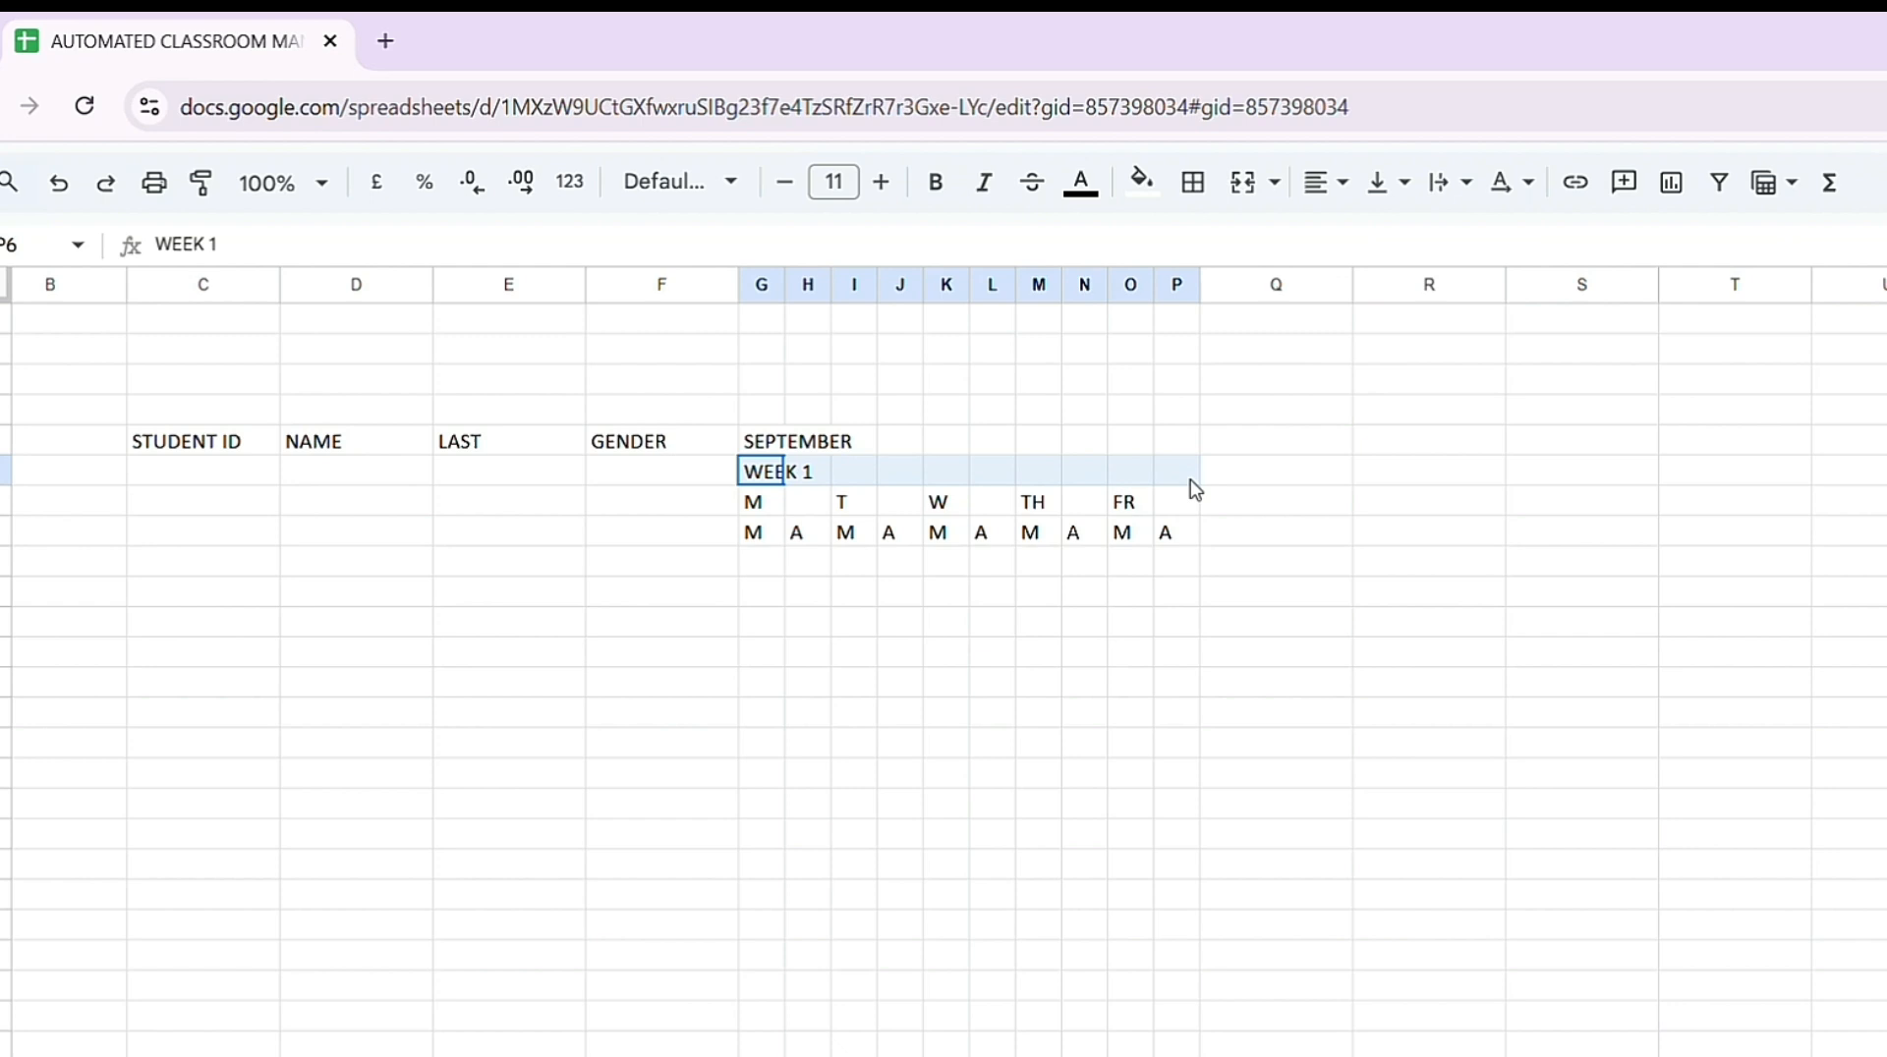
pyautogui.moveTo(1195, 489); pyautogui.dragTo(1193, 488)
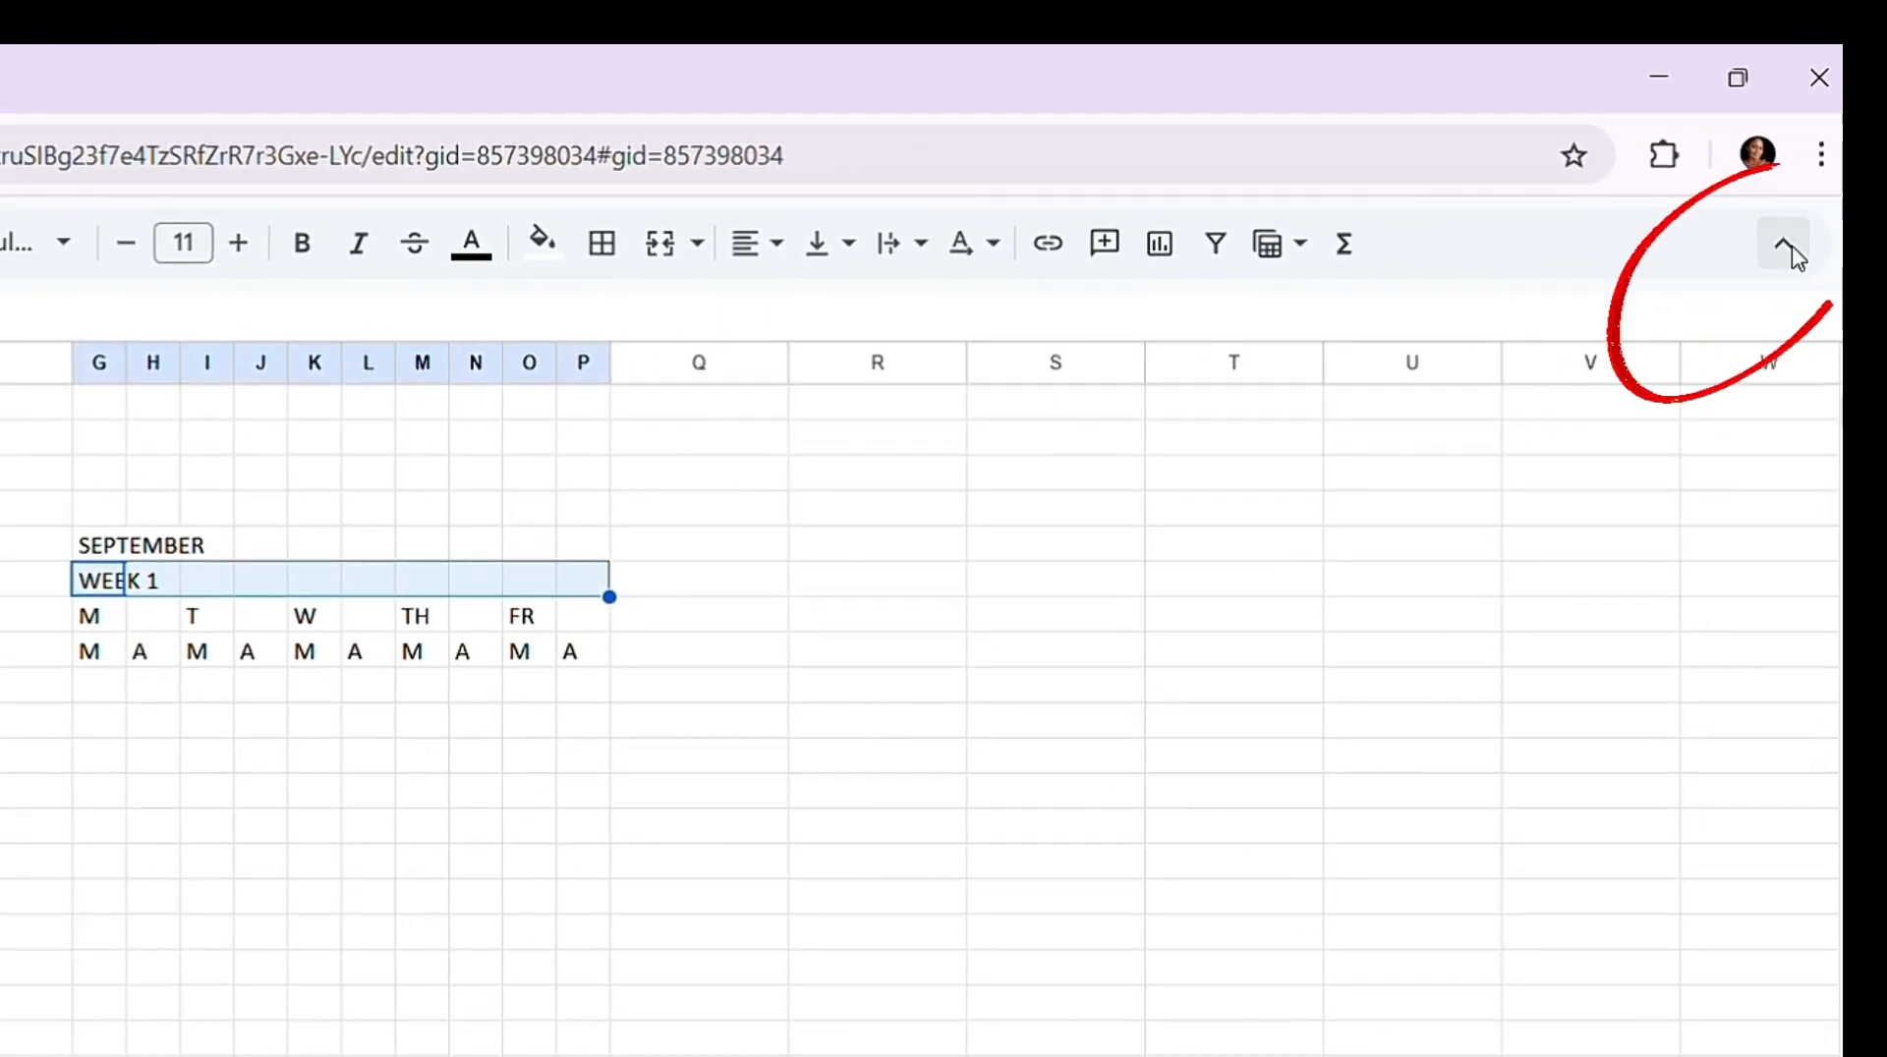
pyautogui.click(1784, 245)
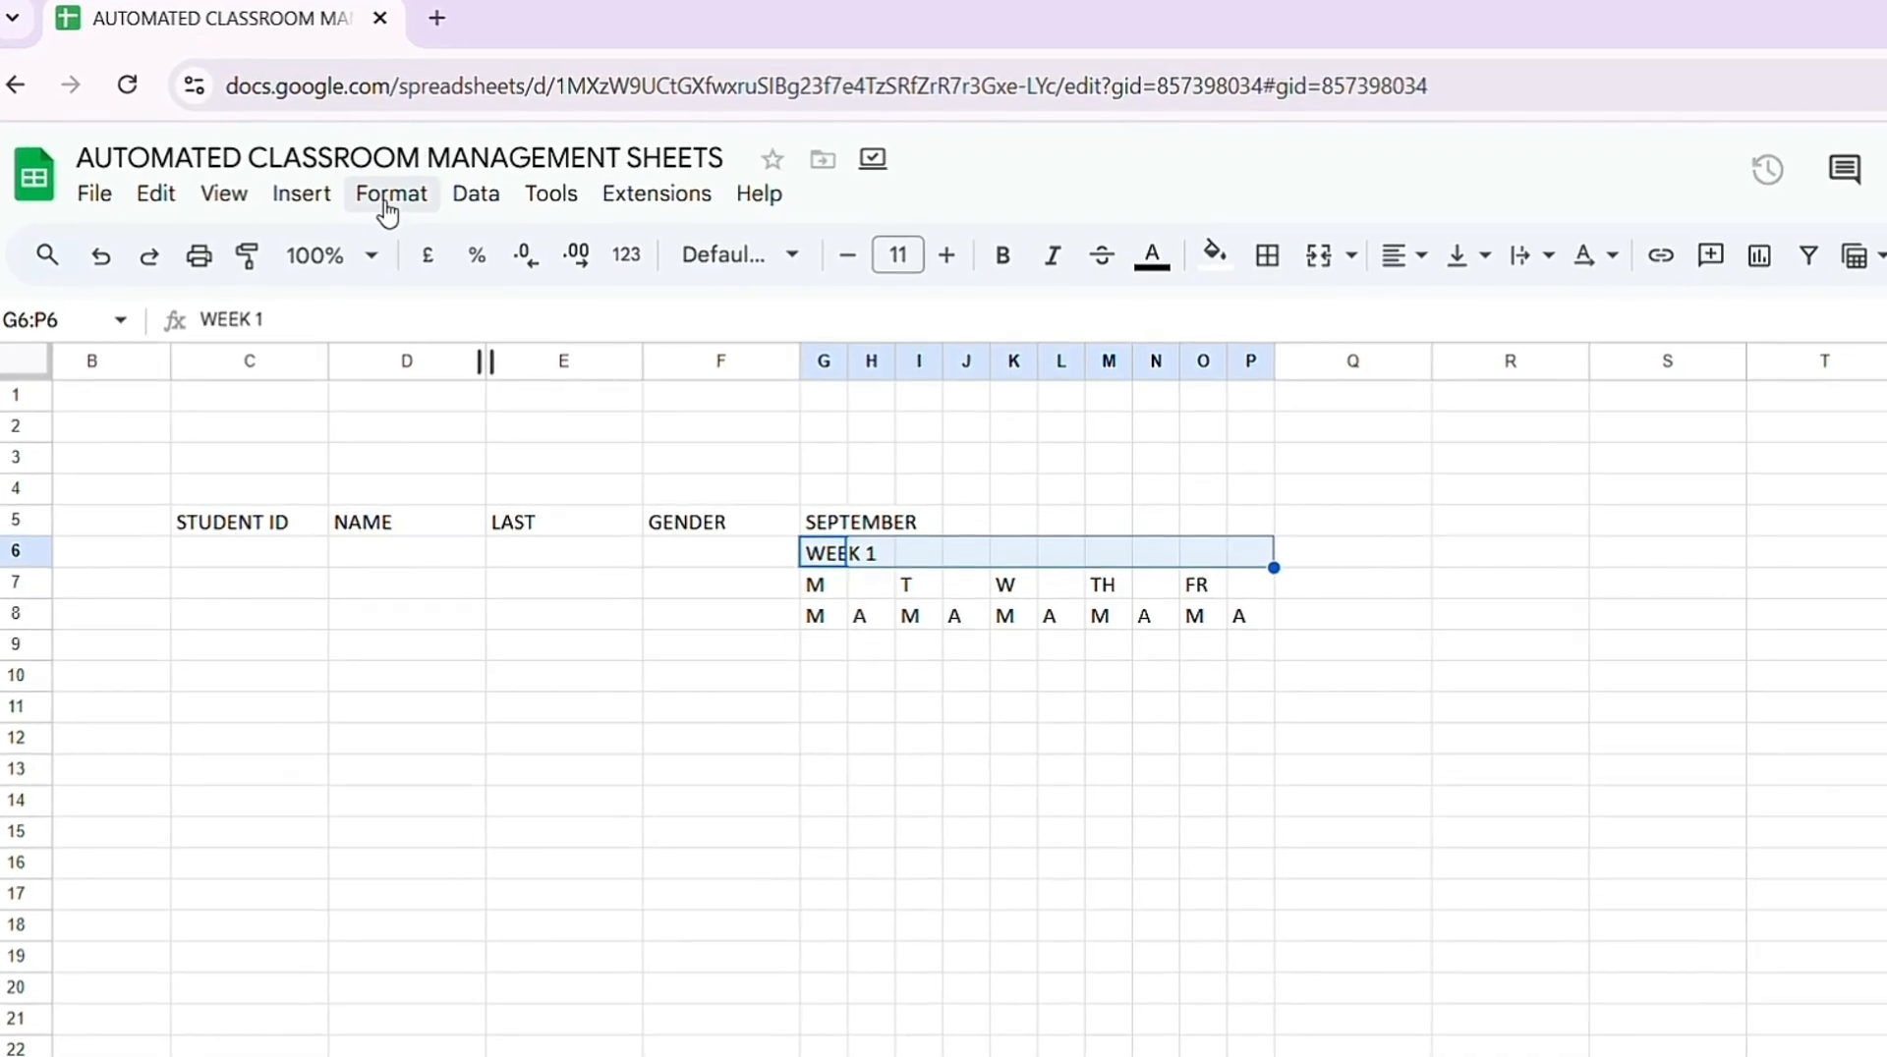
pyautogui.click(388, 211)
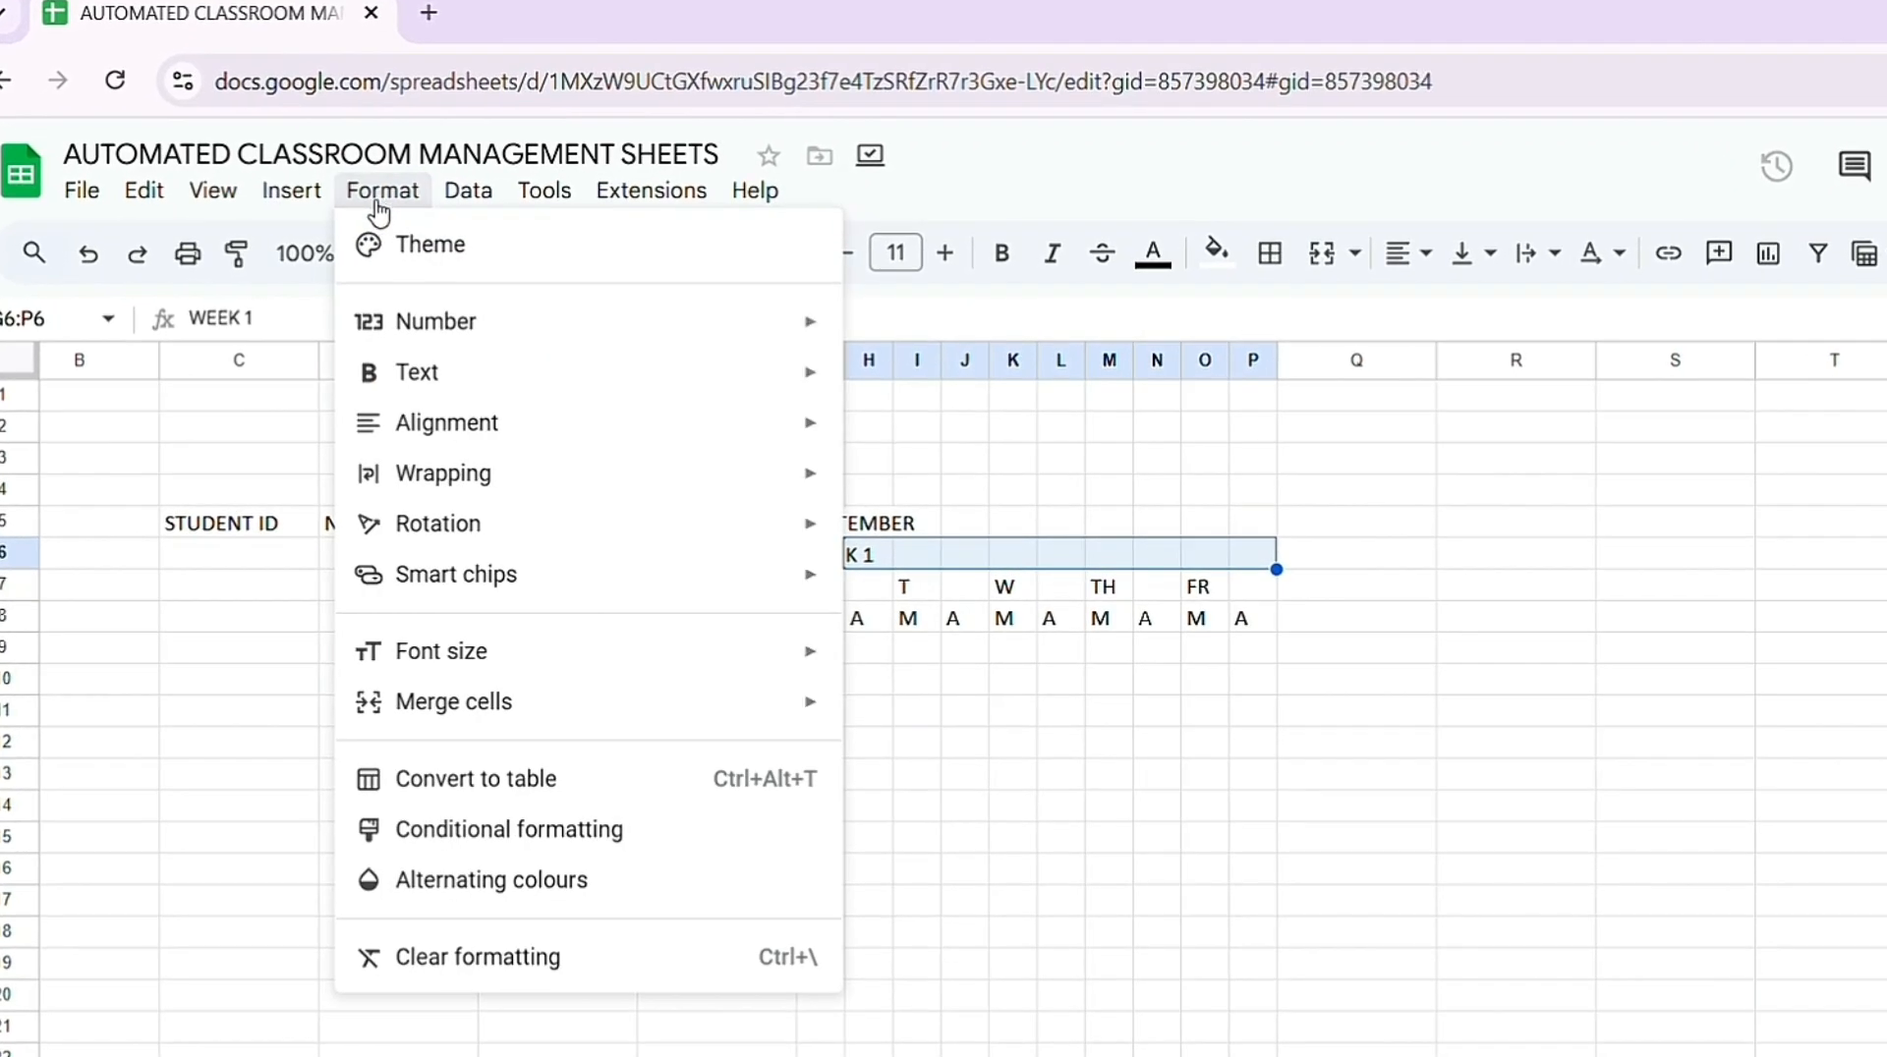
pyautogui.moveTo(488, 708)
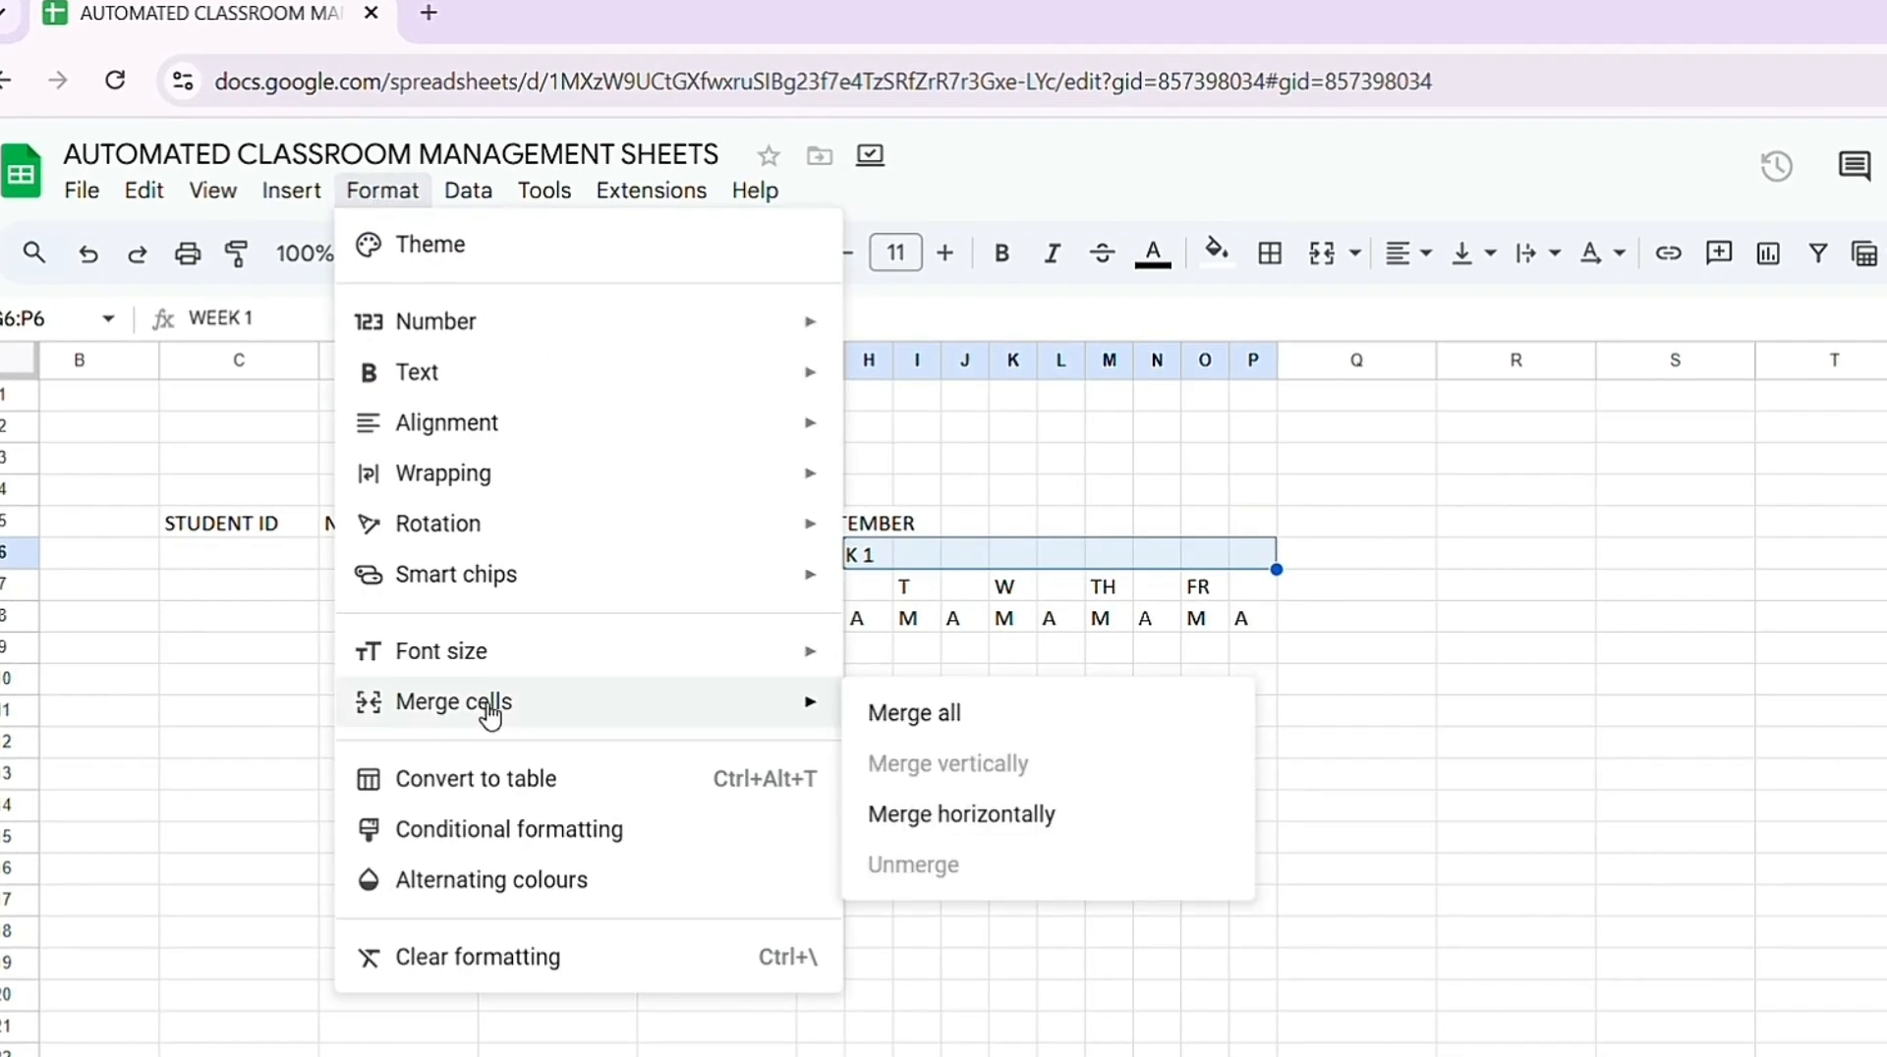
pyautogui.click(925, 722)
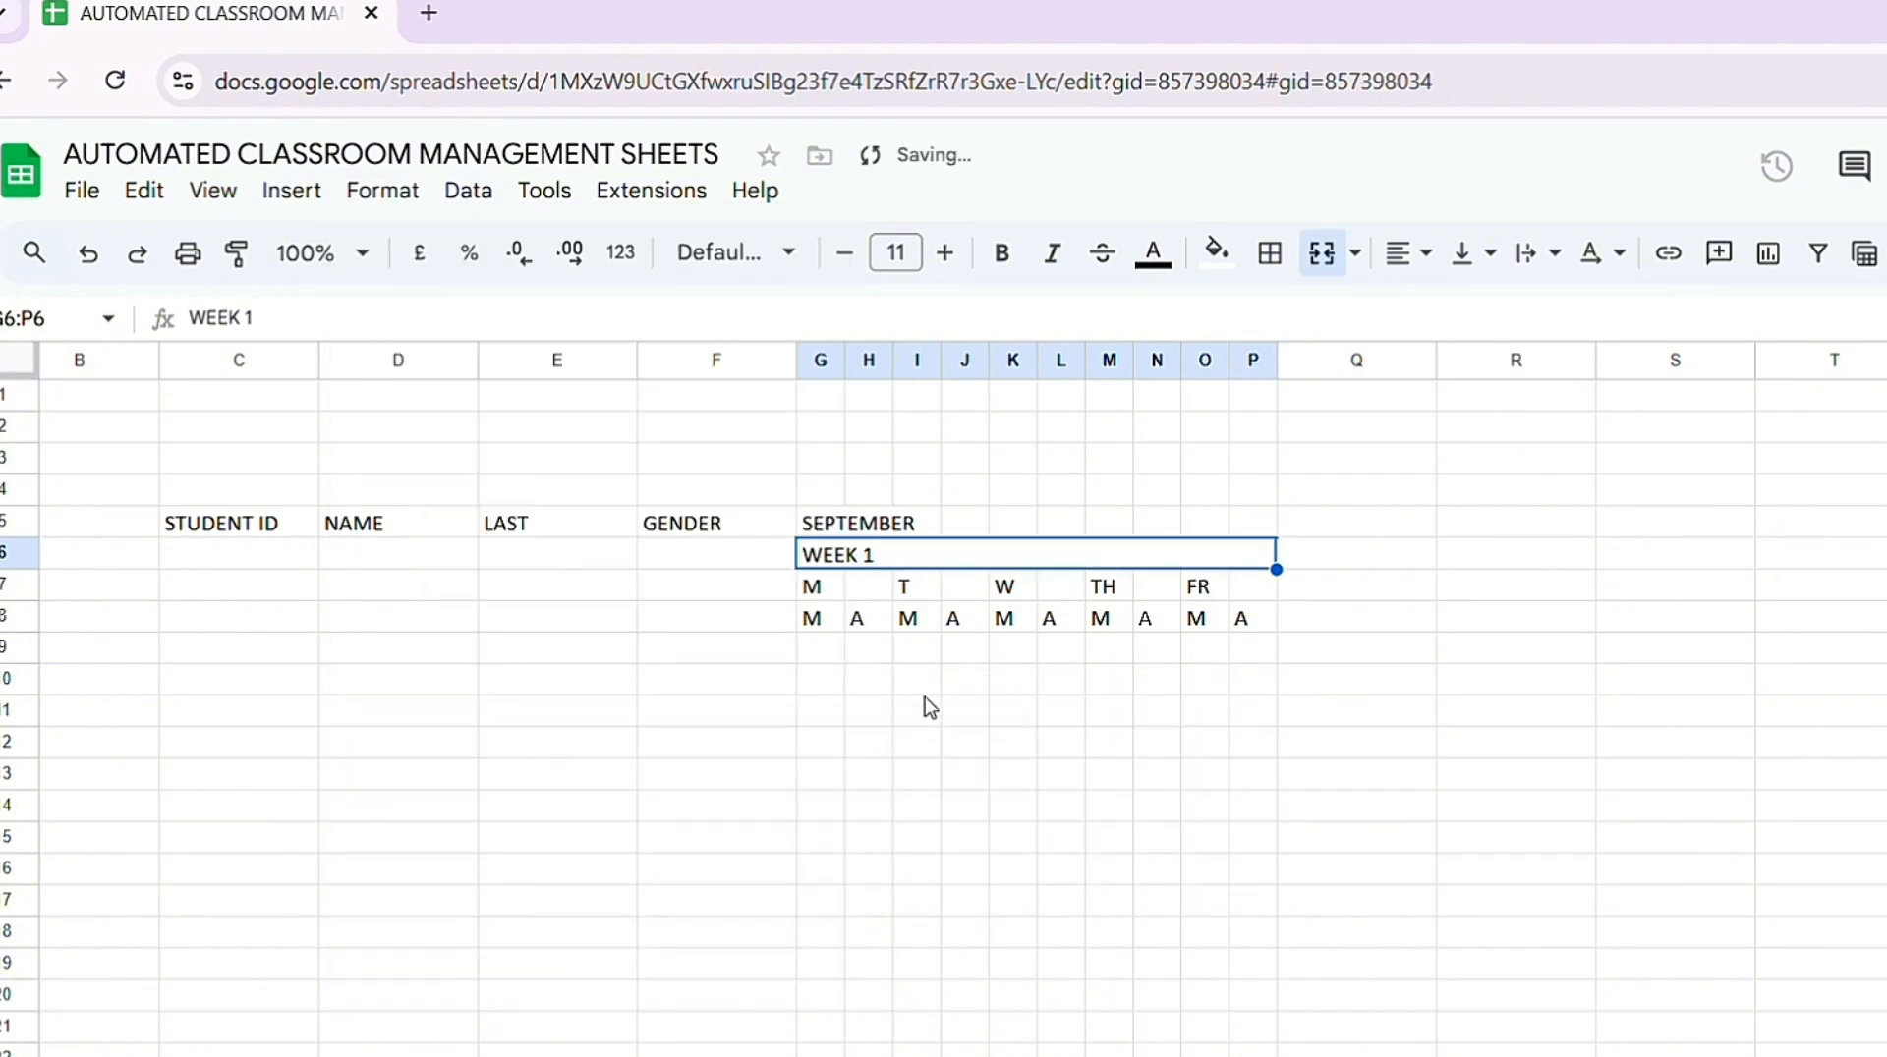
# Step: Make the merged WEEK 1 heading bold and centre it horizontally
pyautogui.click(1009, 258)
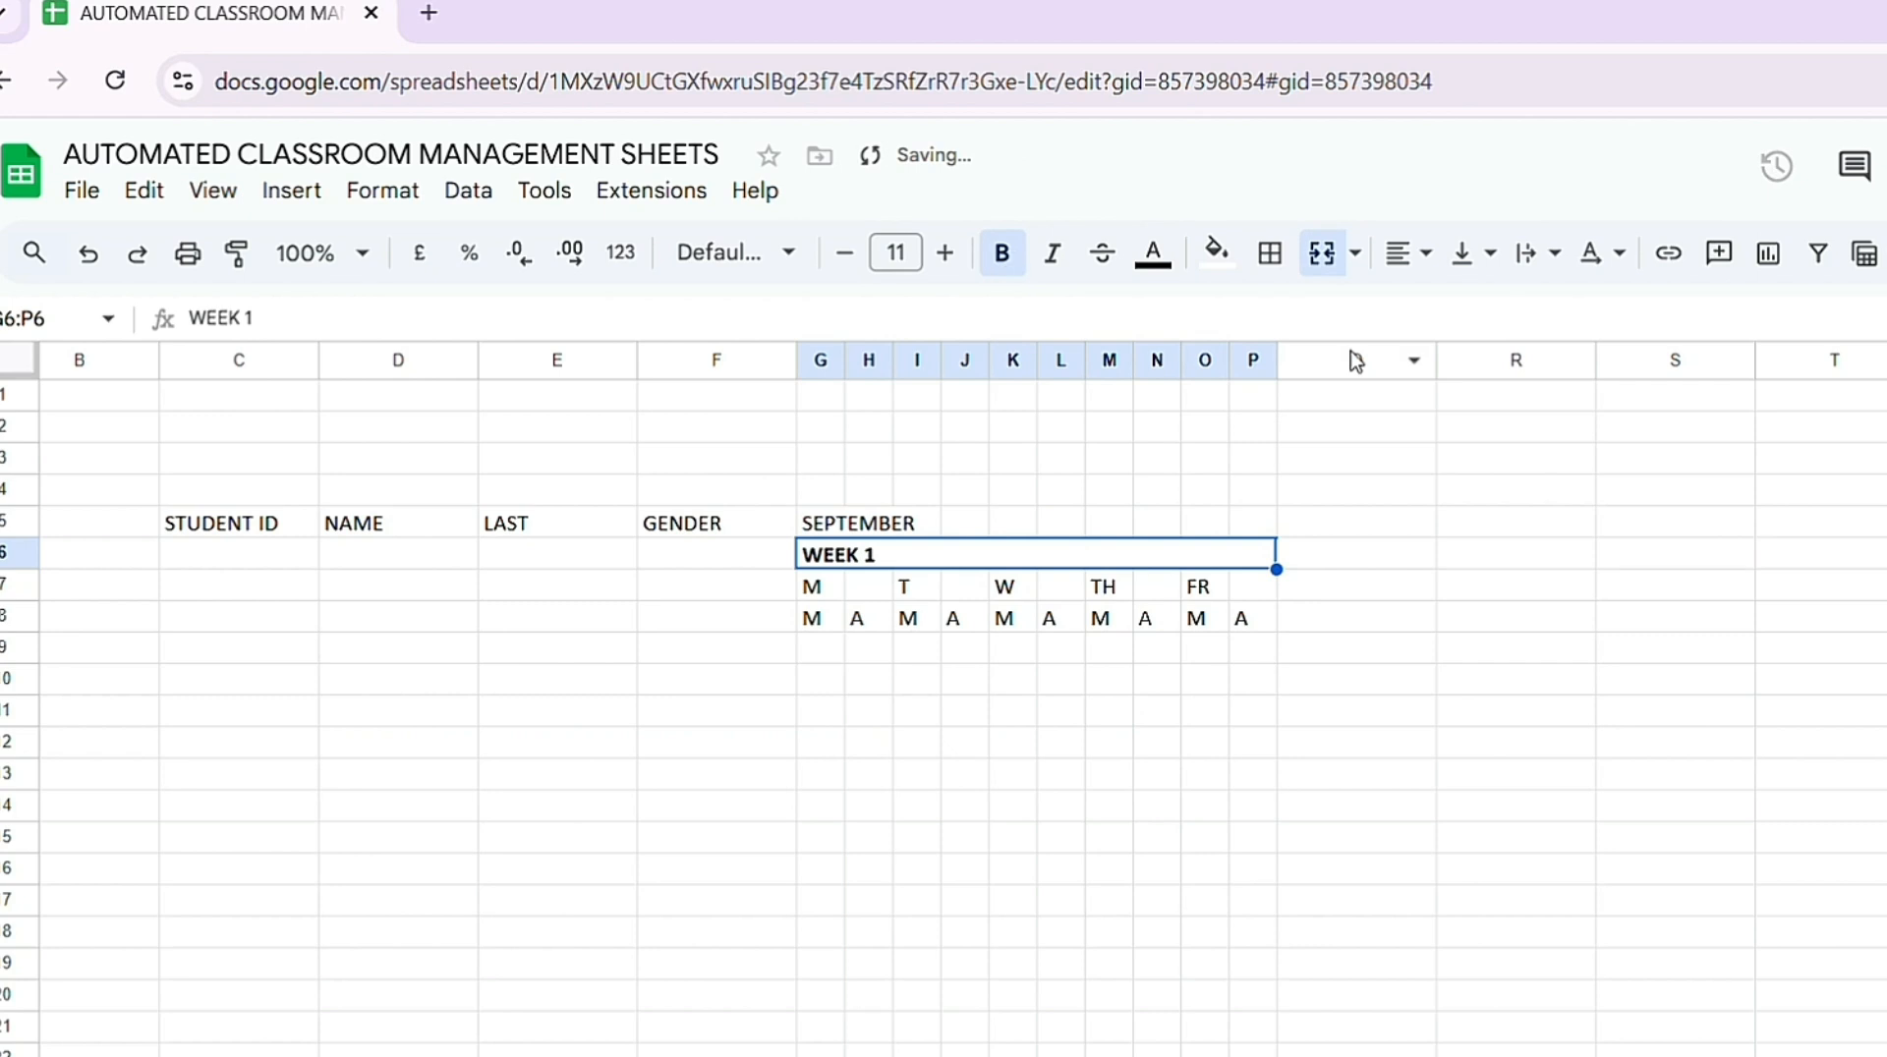
pyautogui.click(1429, 260)
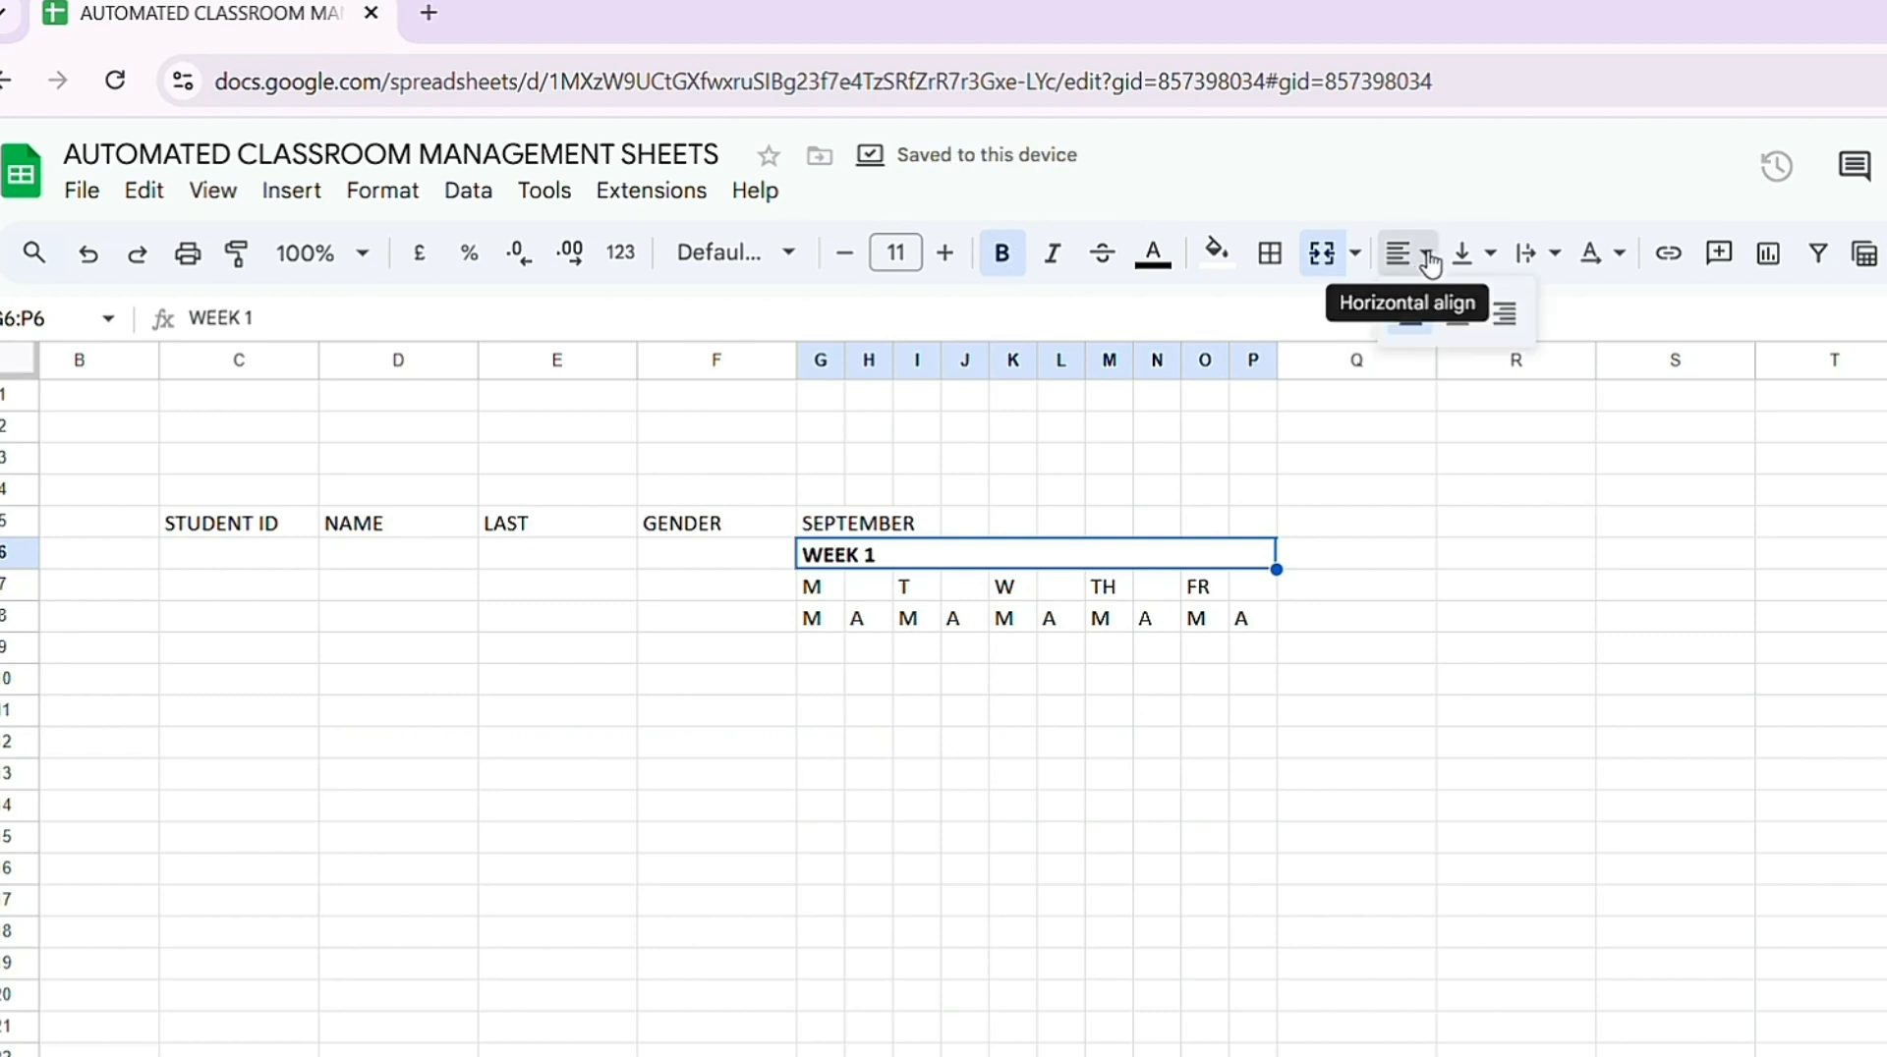
pyautogui.click(1453, 312)
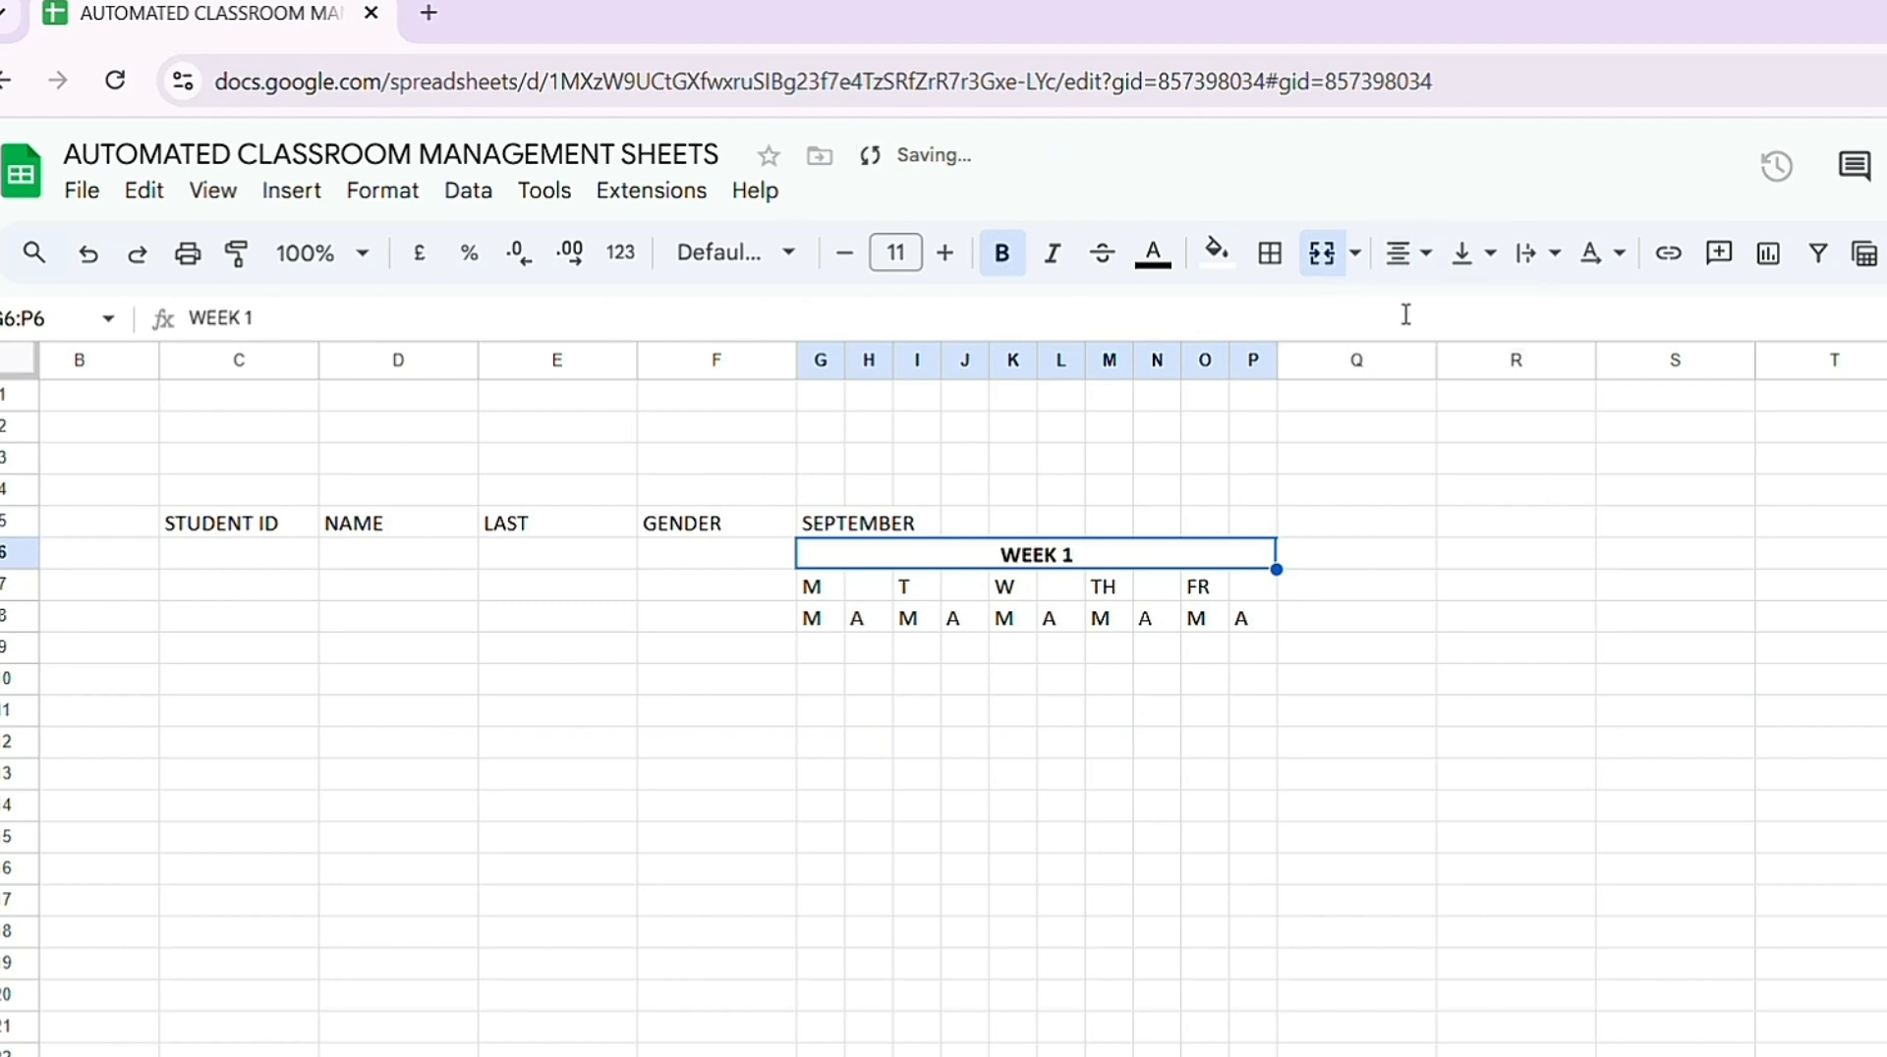
# Step: Merge G7 and H7 for the day heading M, and make it centred and bold
pyautogui.click(807, 594)
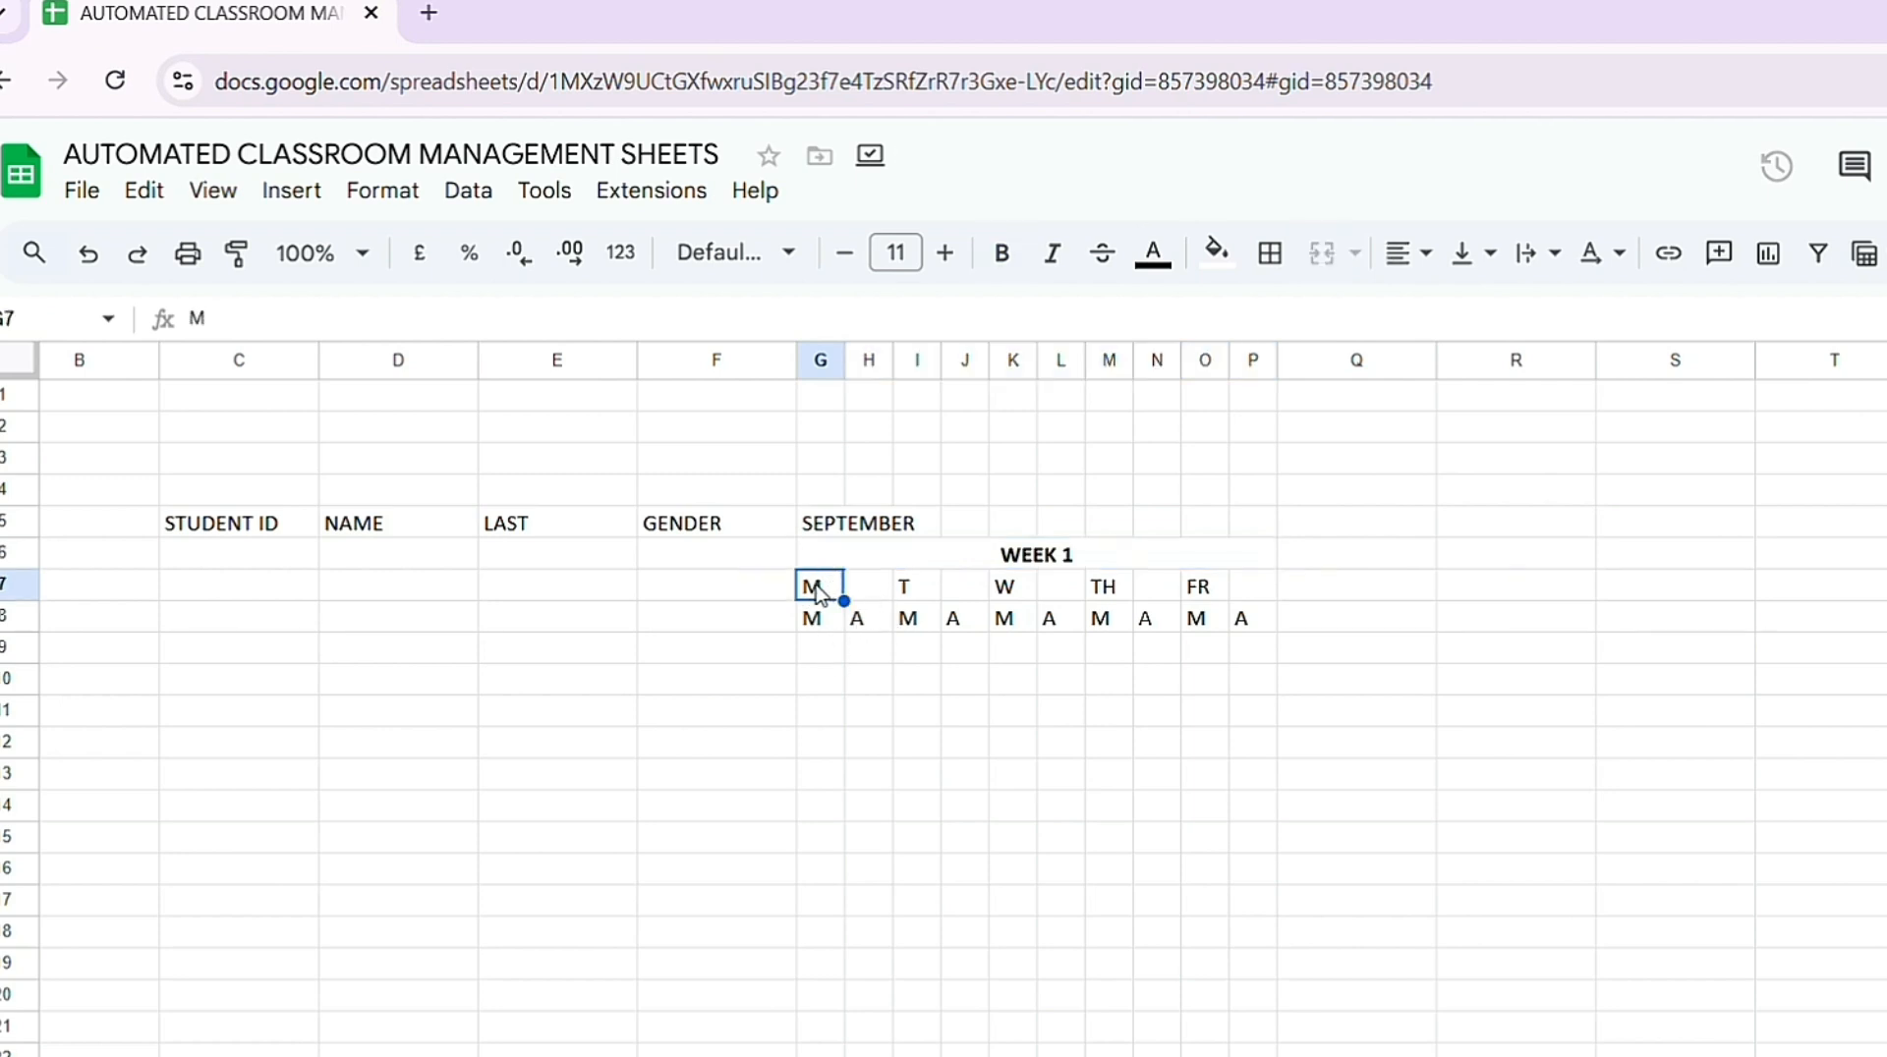
pyautogui.moveTo(807, 595); pyautogui.dragTo(863, 601)
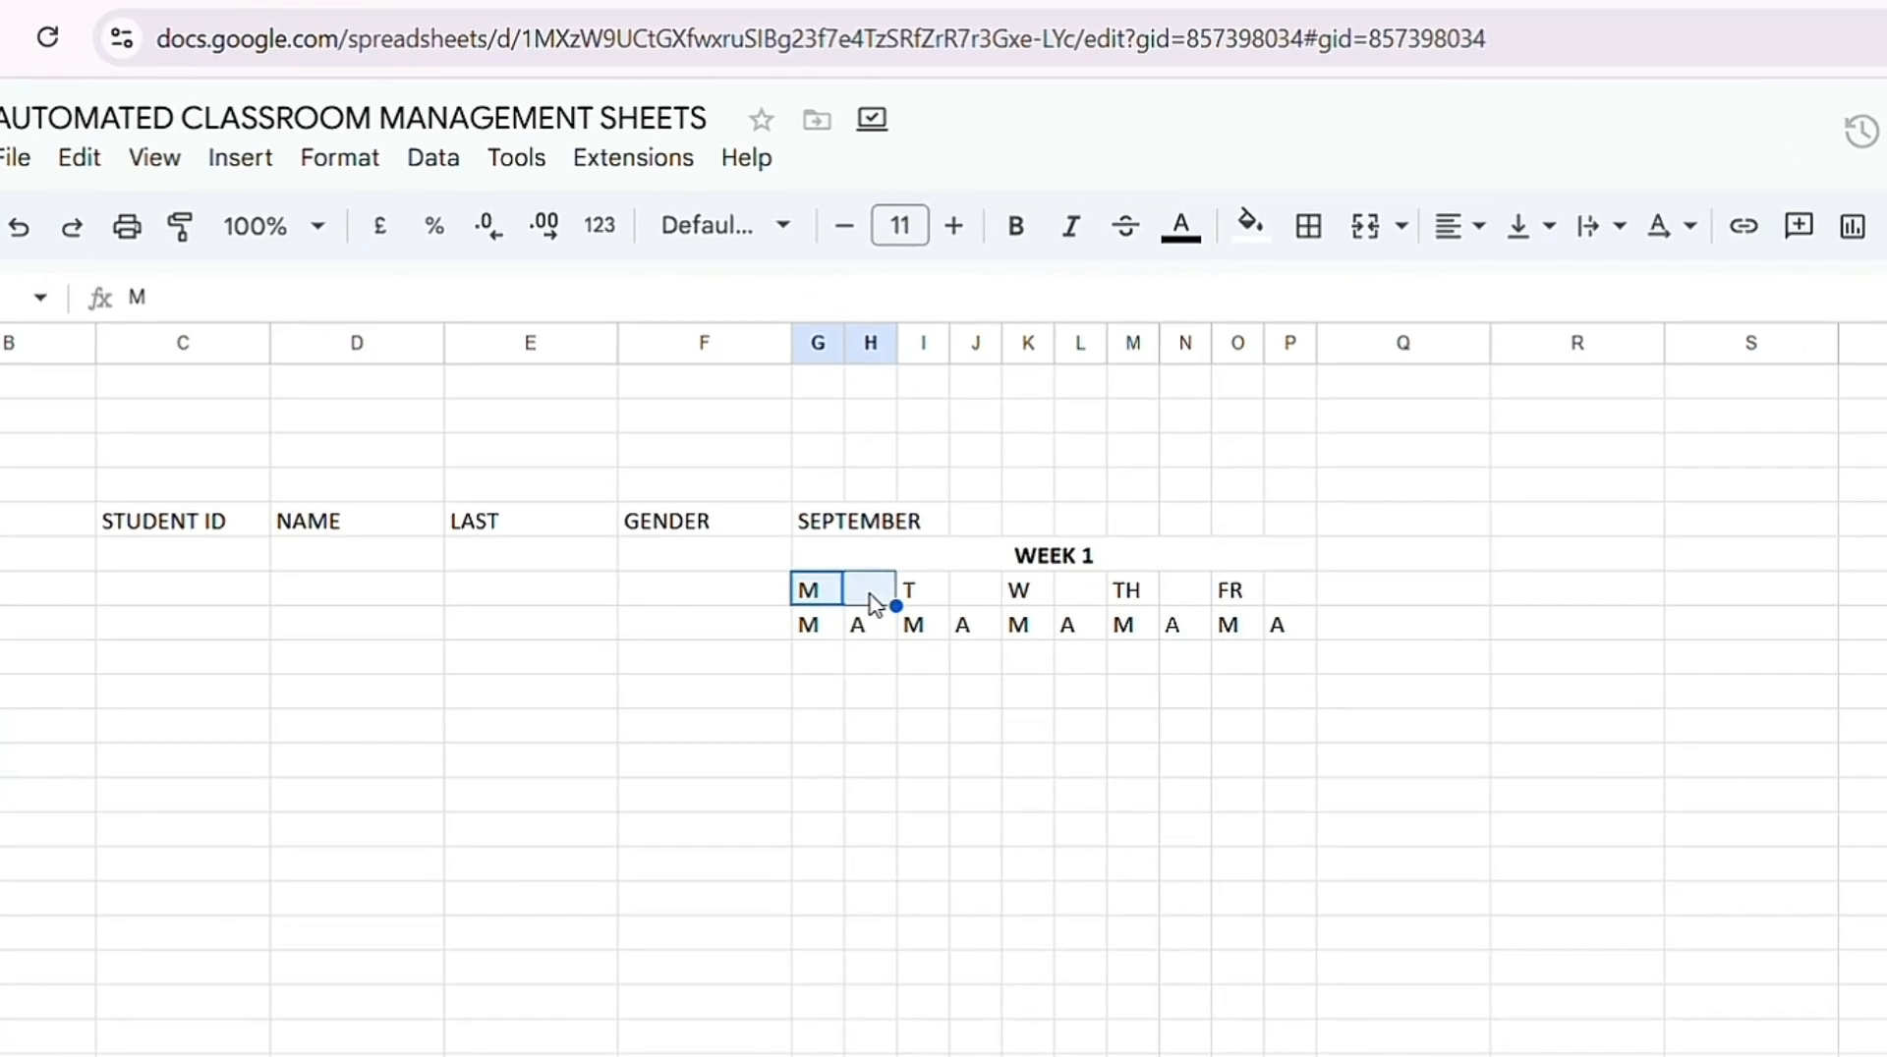
pyautogui.click(375, 167)
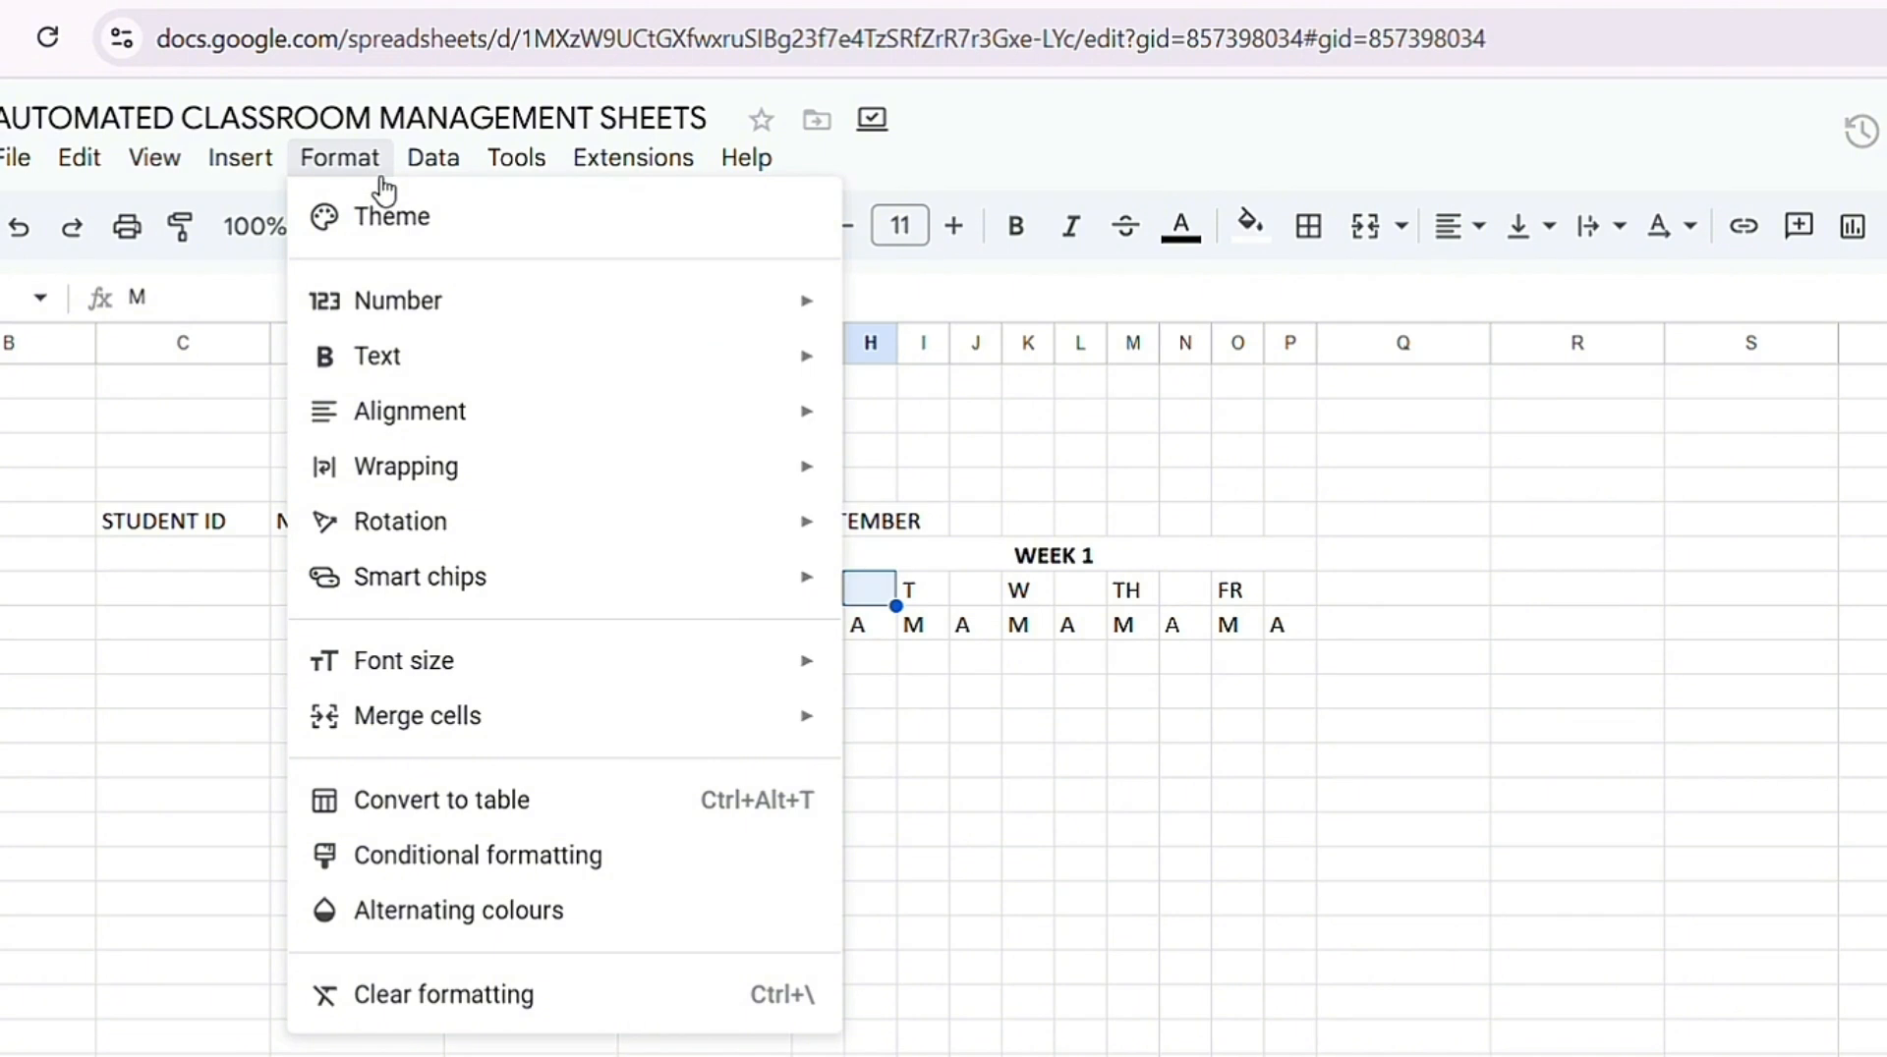
pyautogui.moveTo(529, 729)
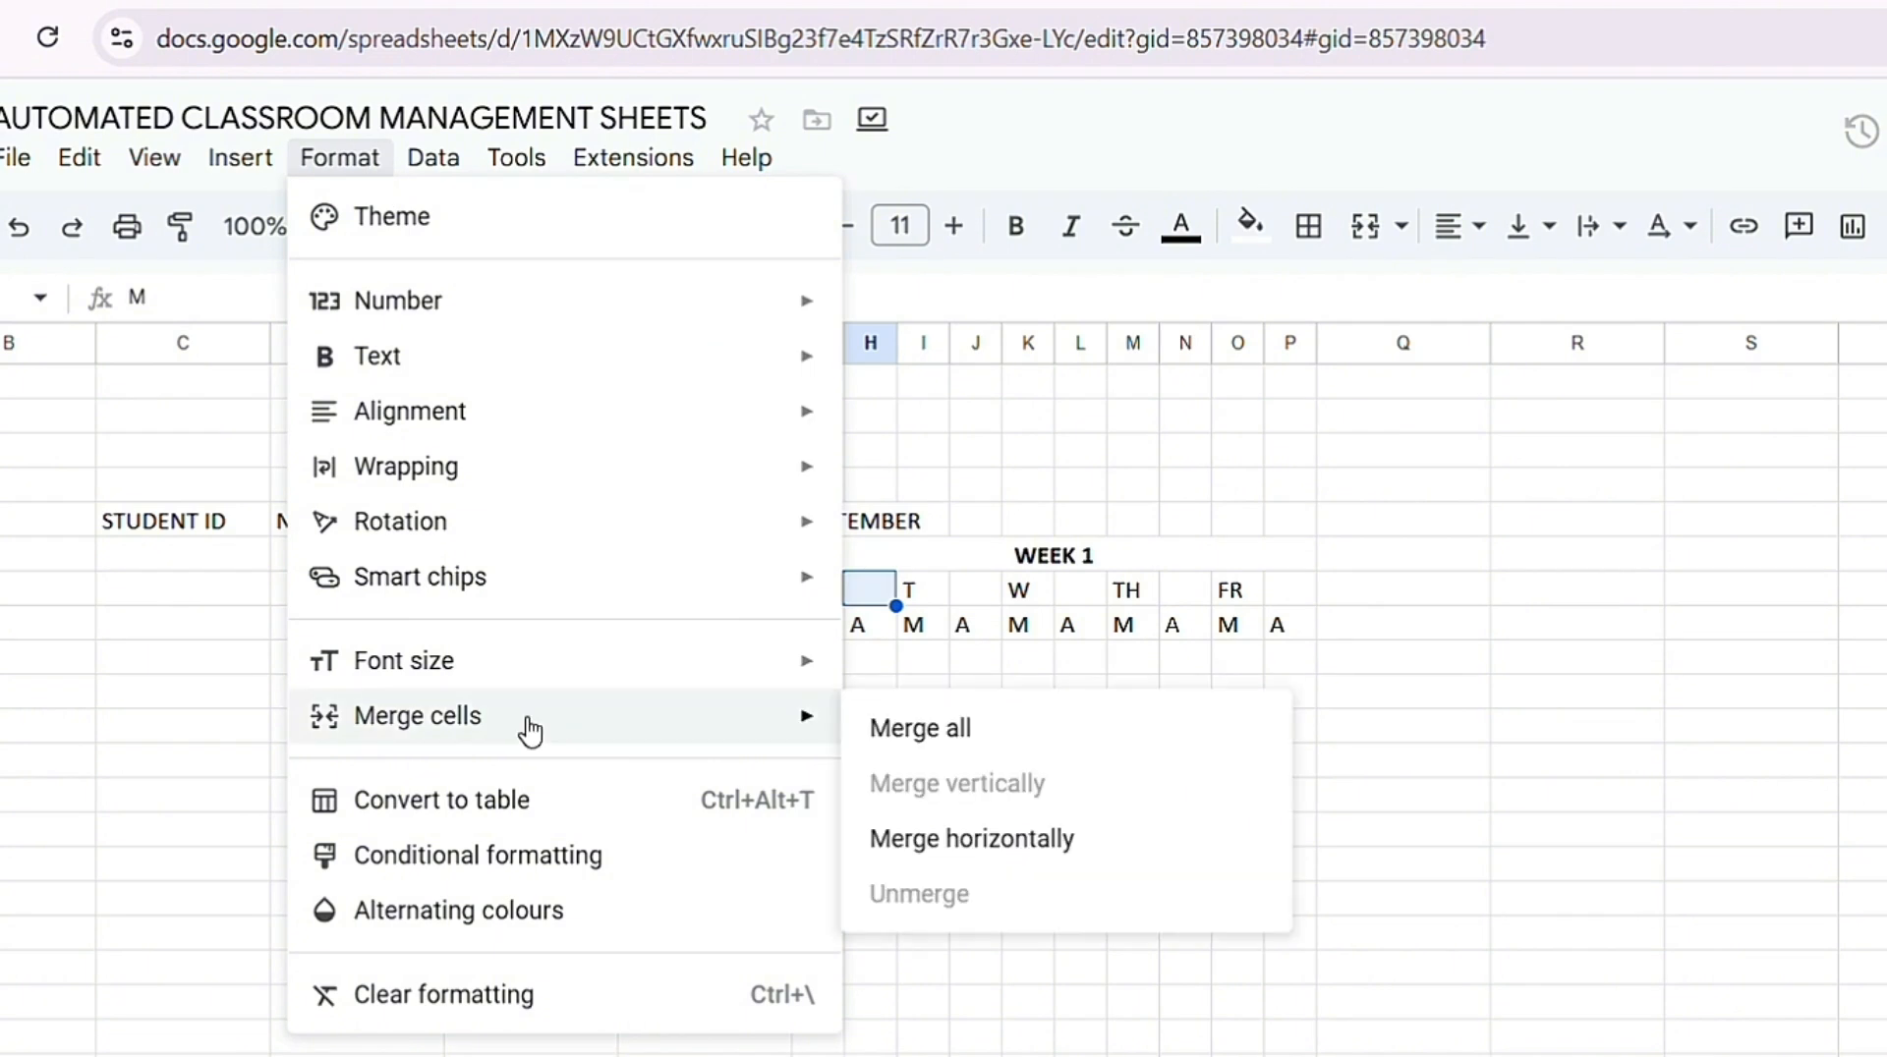
pyautogui.click(904, 735)
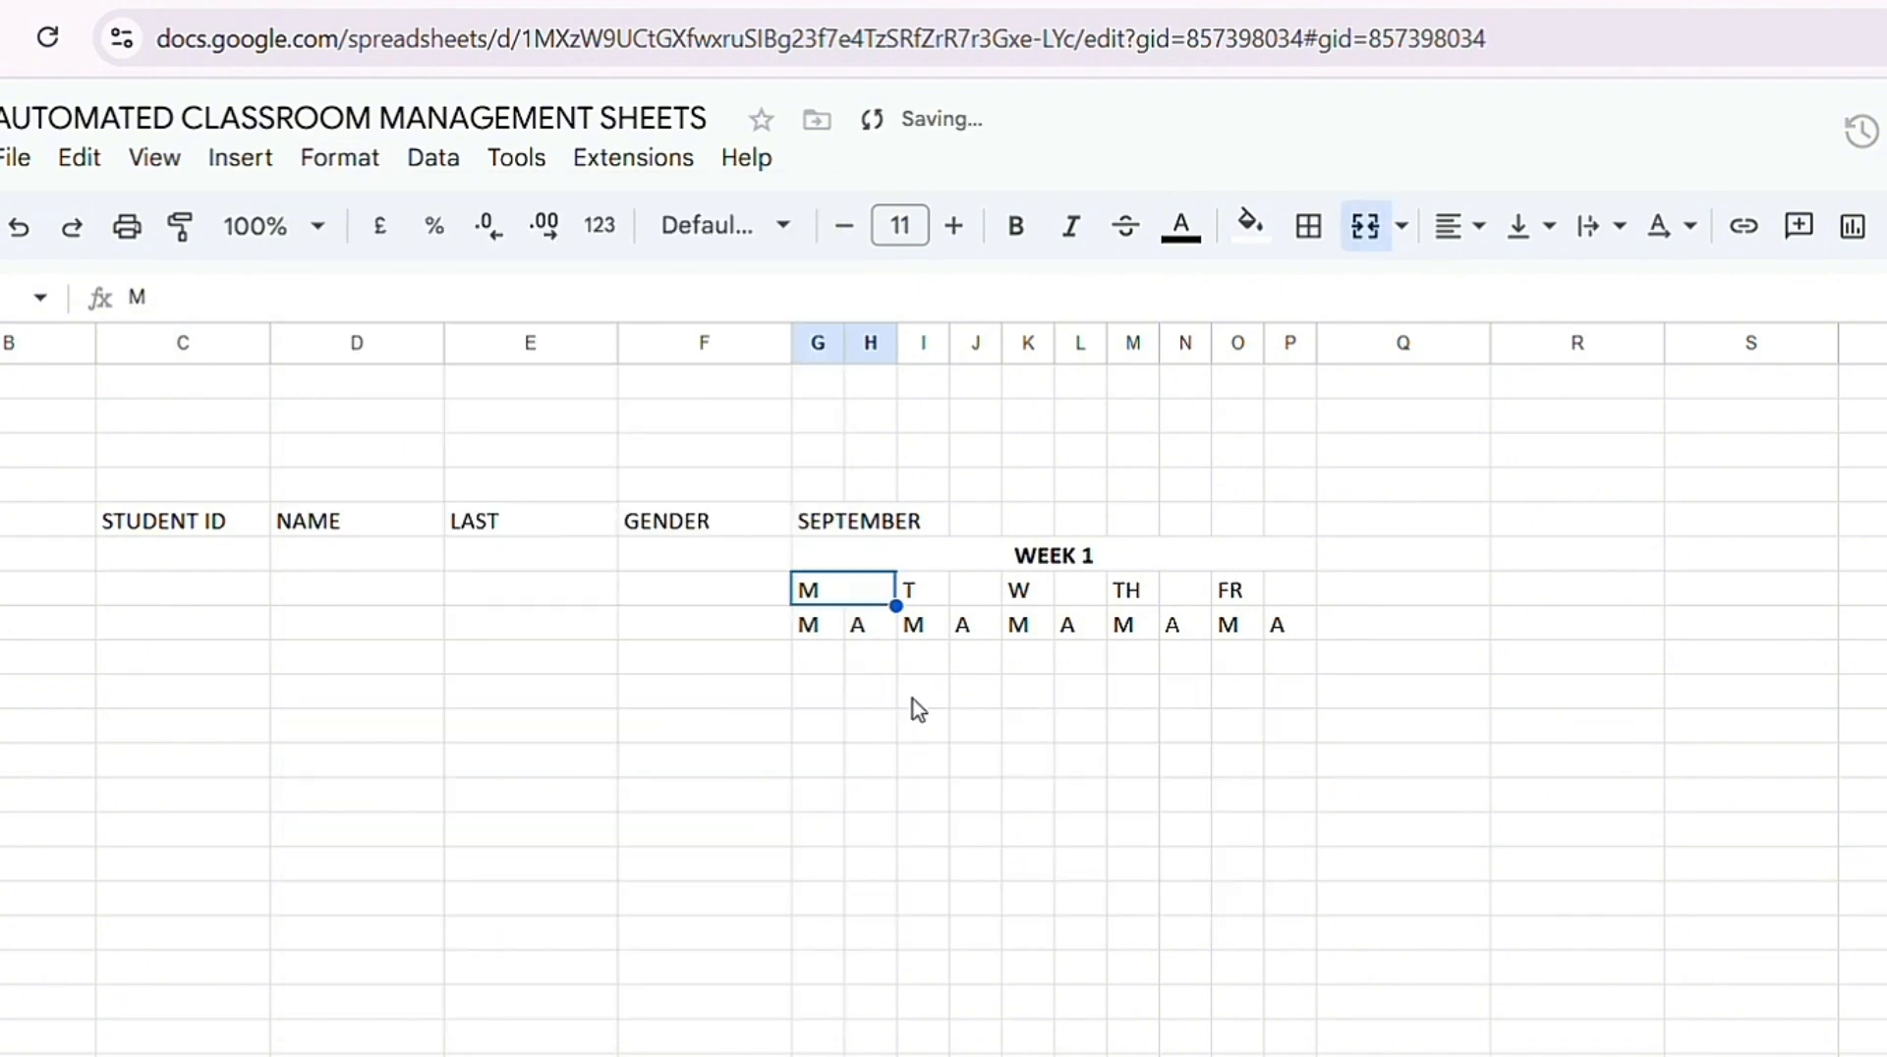
pyautogui.click(1472, 234)
pyautogui.click(1513, 295)
pyautogui.click(1016, 228)
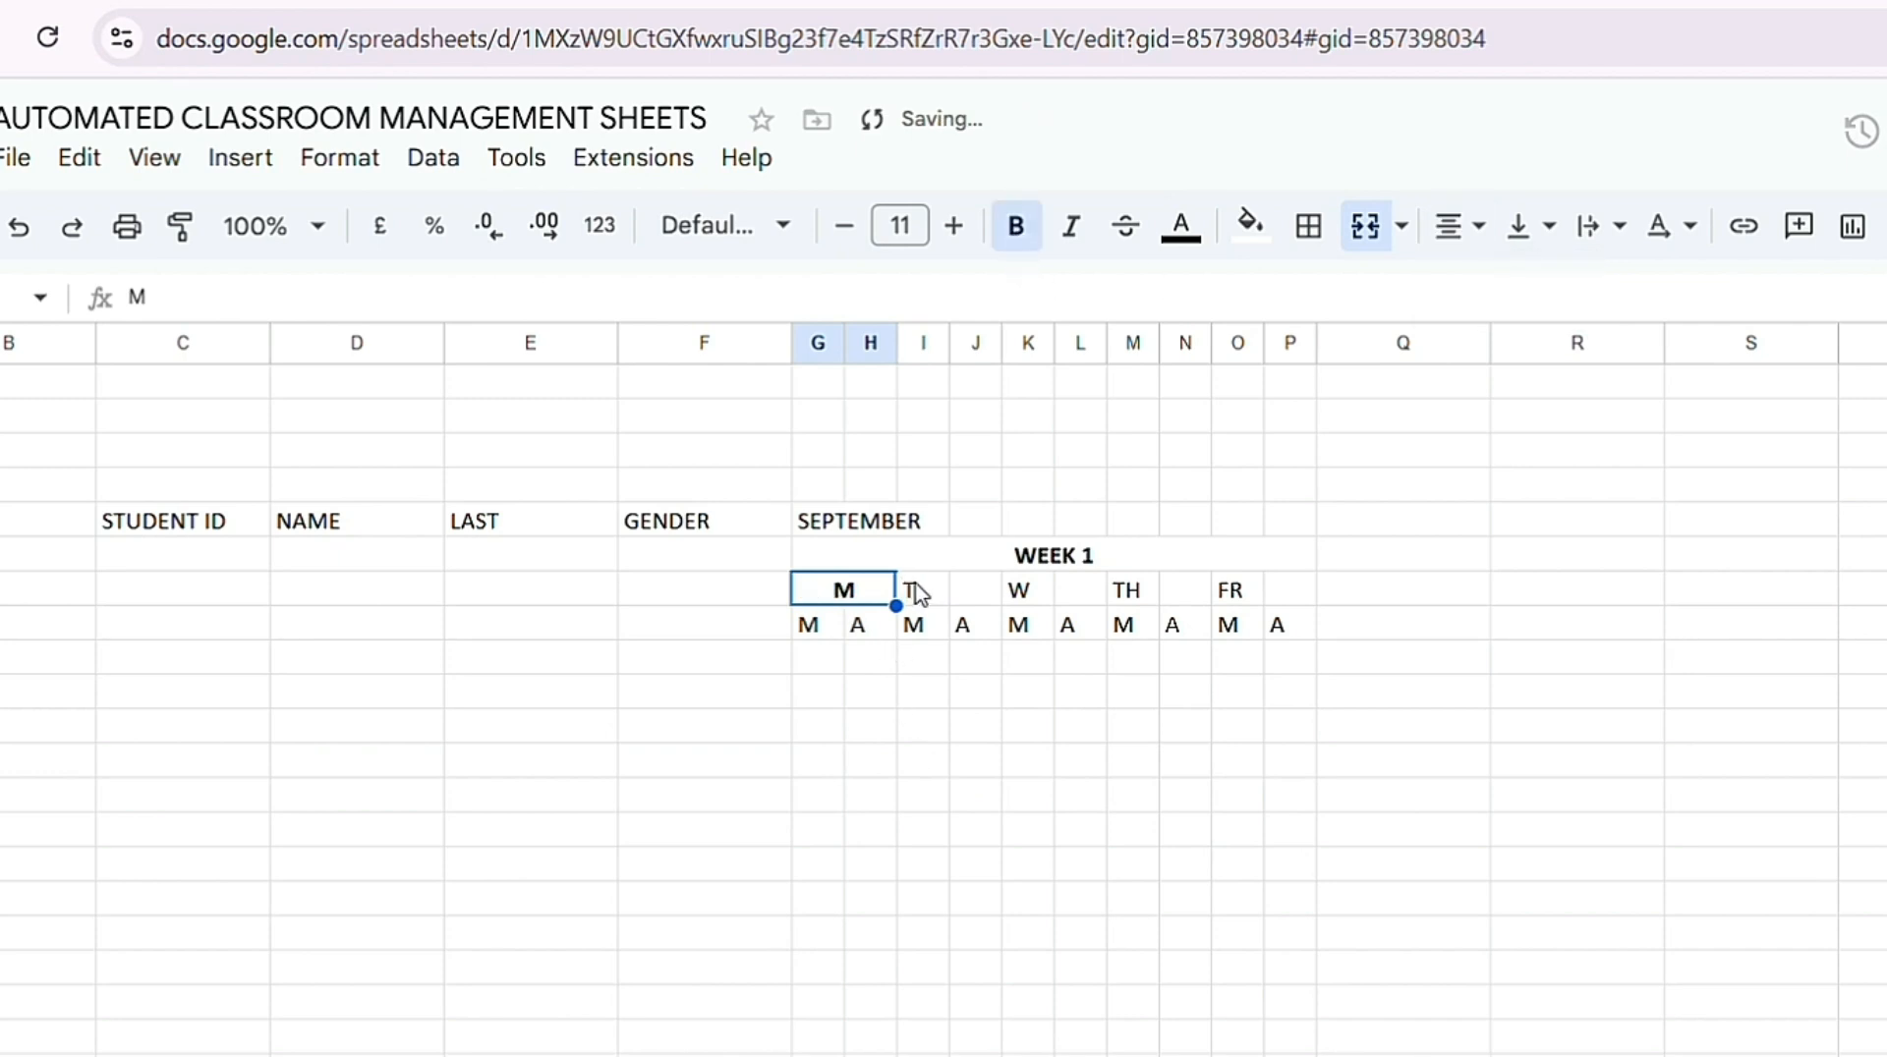
# Step: Merge I7 and J7 for the day heading T, and make it bold and centred
pyautogui.moveTo(908, 590); pyautogui.dragTo(978, 607)
pyautogui.click(339, 158)
pyautogui.moveTo(544, 720)
pyautogui.click(889, 722)
pyautogui.click(1016, 228)
pyautogui.click(1442, 247)
pyautogui.click(1513, 294)
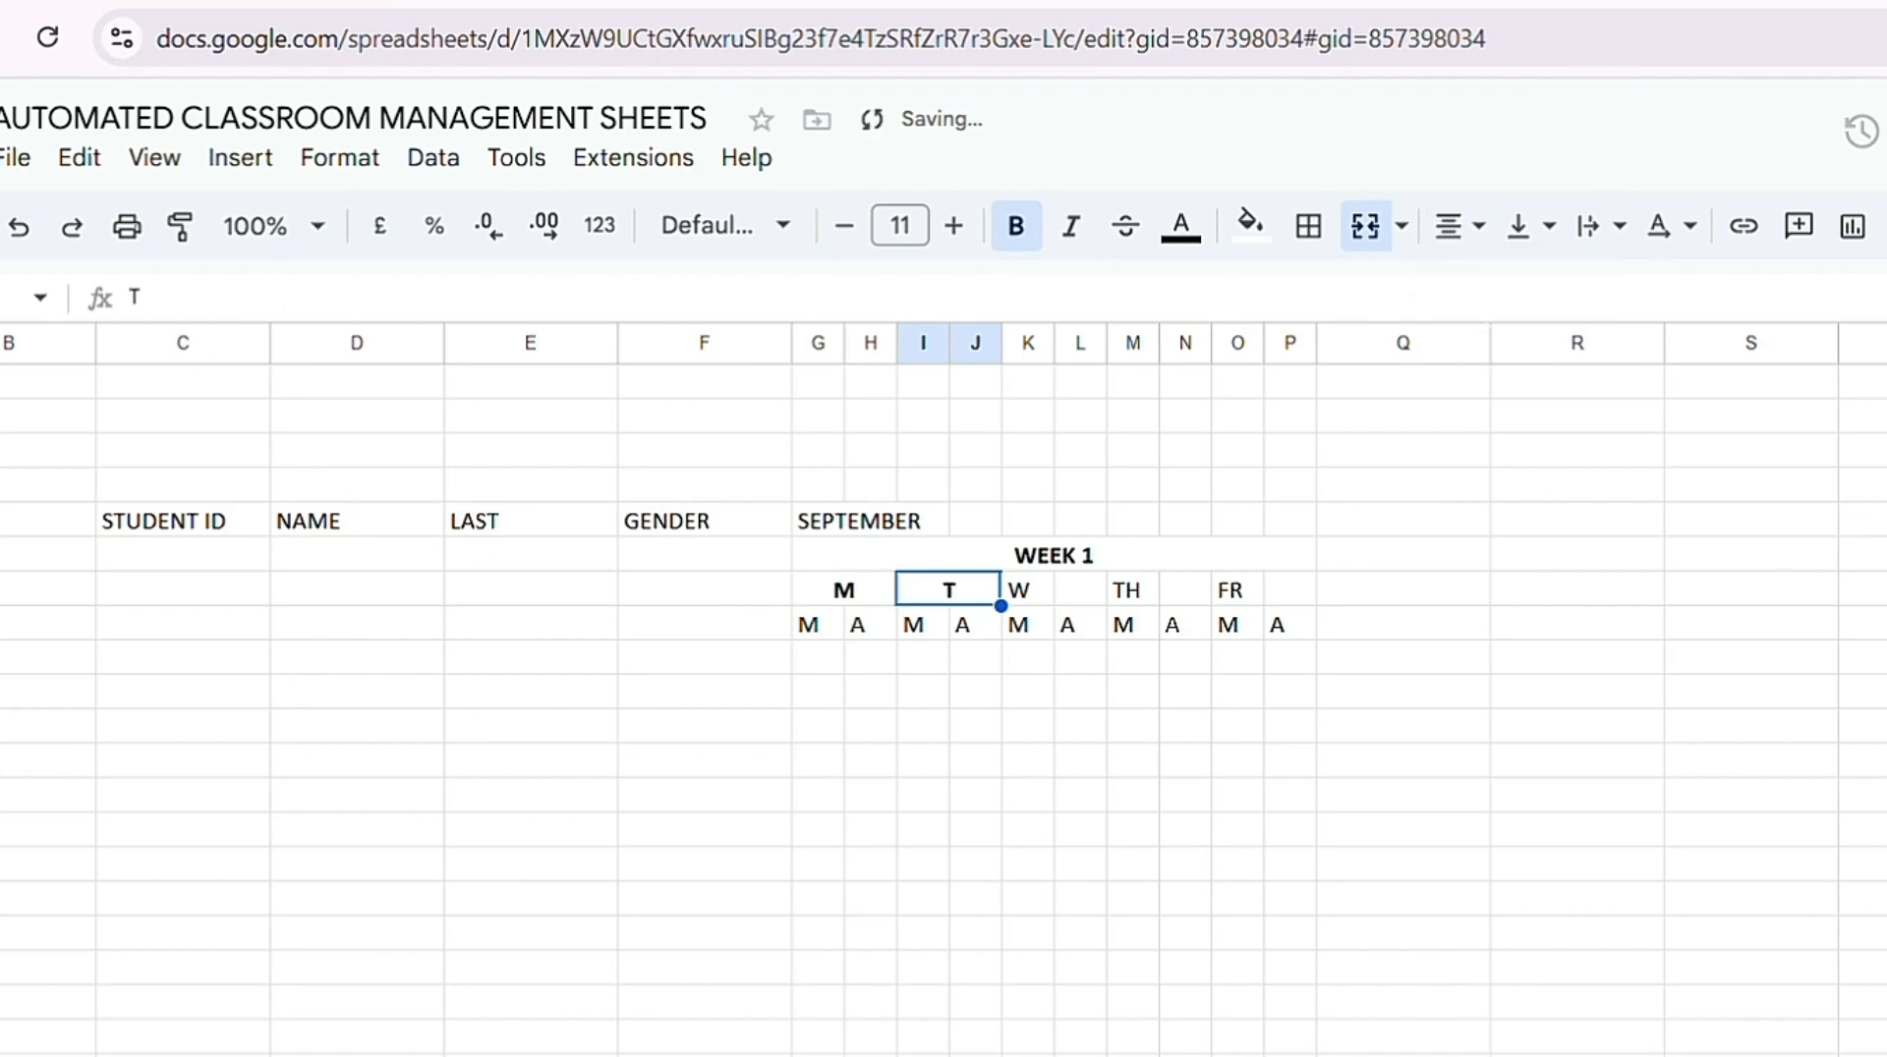
# Step: Merge K7 and L7 for the day heading W, and make it centred and bold
pyautogui.moveTo(1022, 589); pyautogui.dragTo(1079, 595)
pyautogui.click(339, 157)
pyautogui.moveTo(834, 727)
pyautogui.click(914, 728)
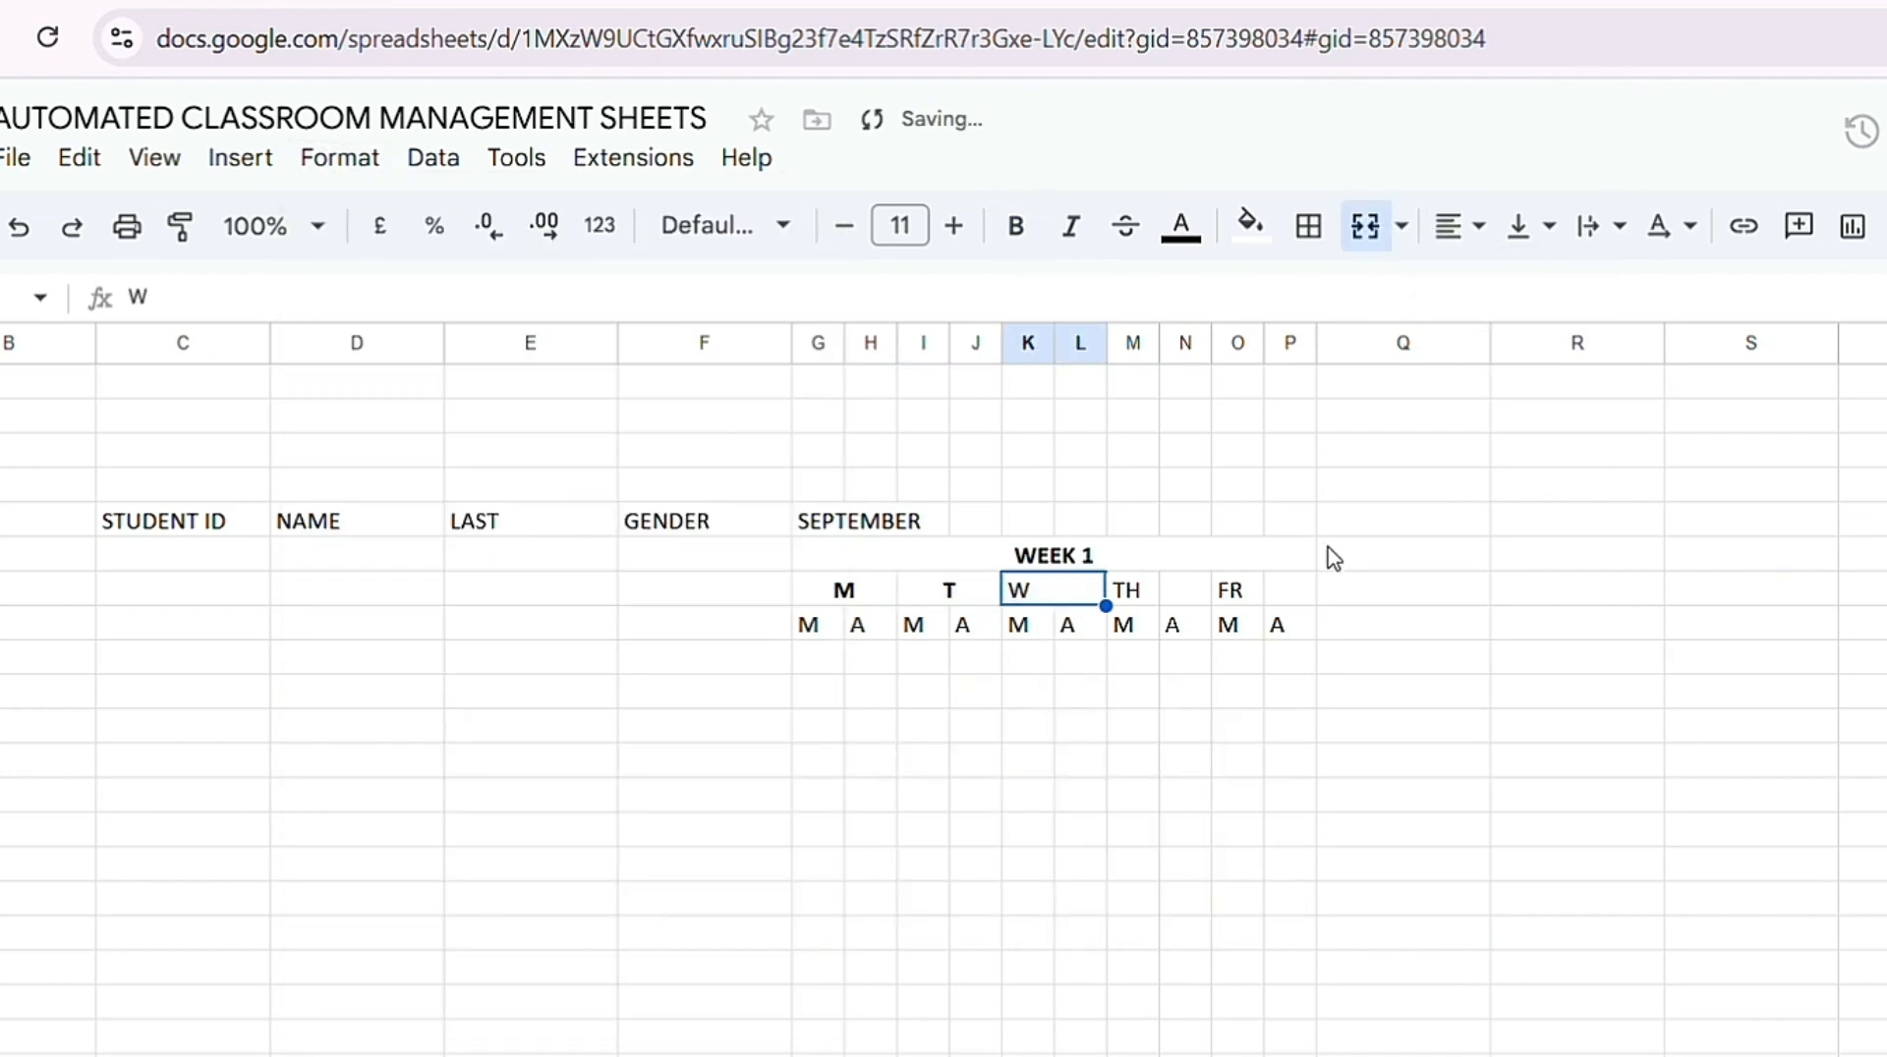
pyautogui.click(1452, 226)
pyautogui.click(1513, 295)
pyautogui.click(1016, 226)
# Step: Merge M7 and N7 for the day heading TH, and make it bold and centred
pyautogui.moveTo(1127, 587); pyautogui.dragTo(1200, 602)
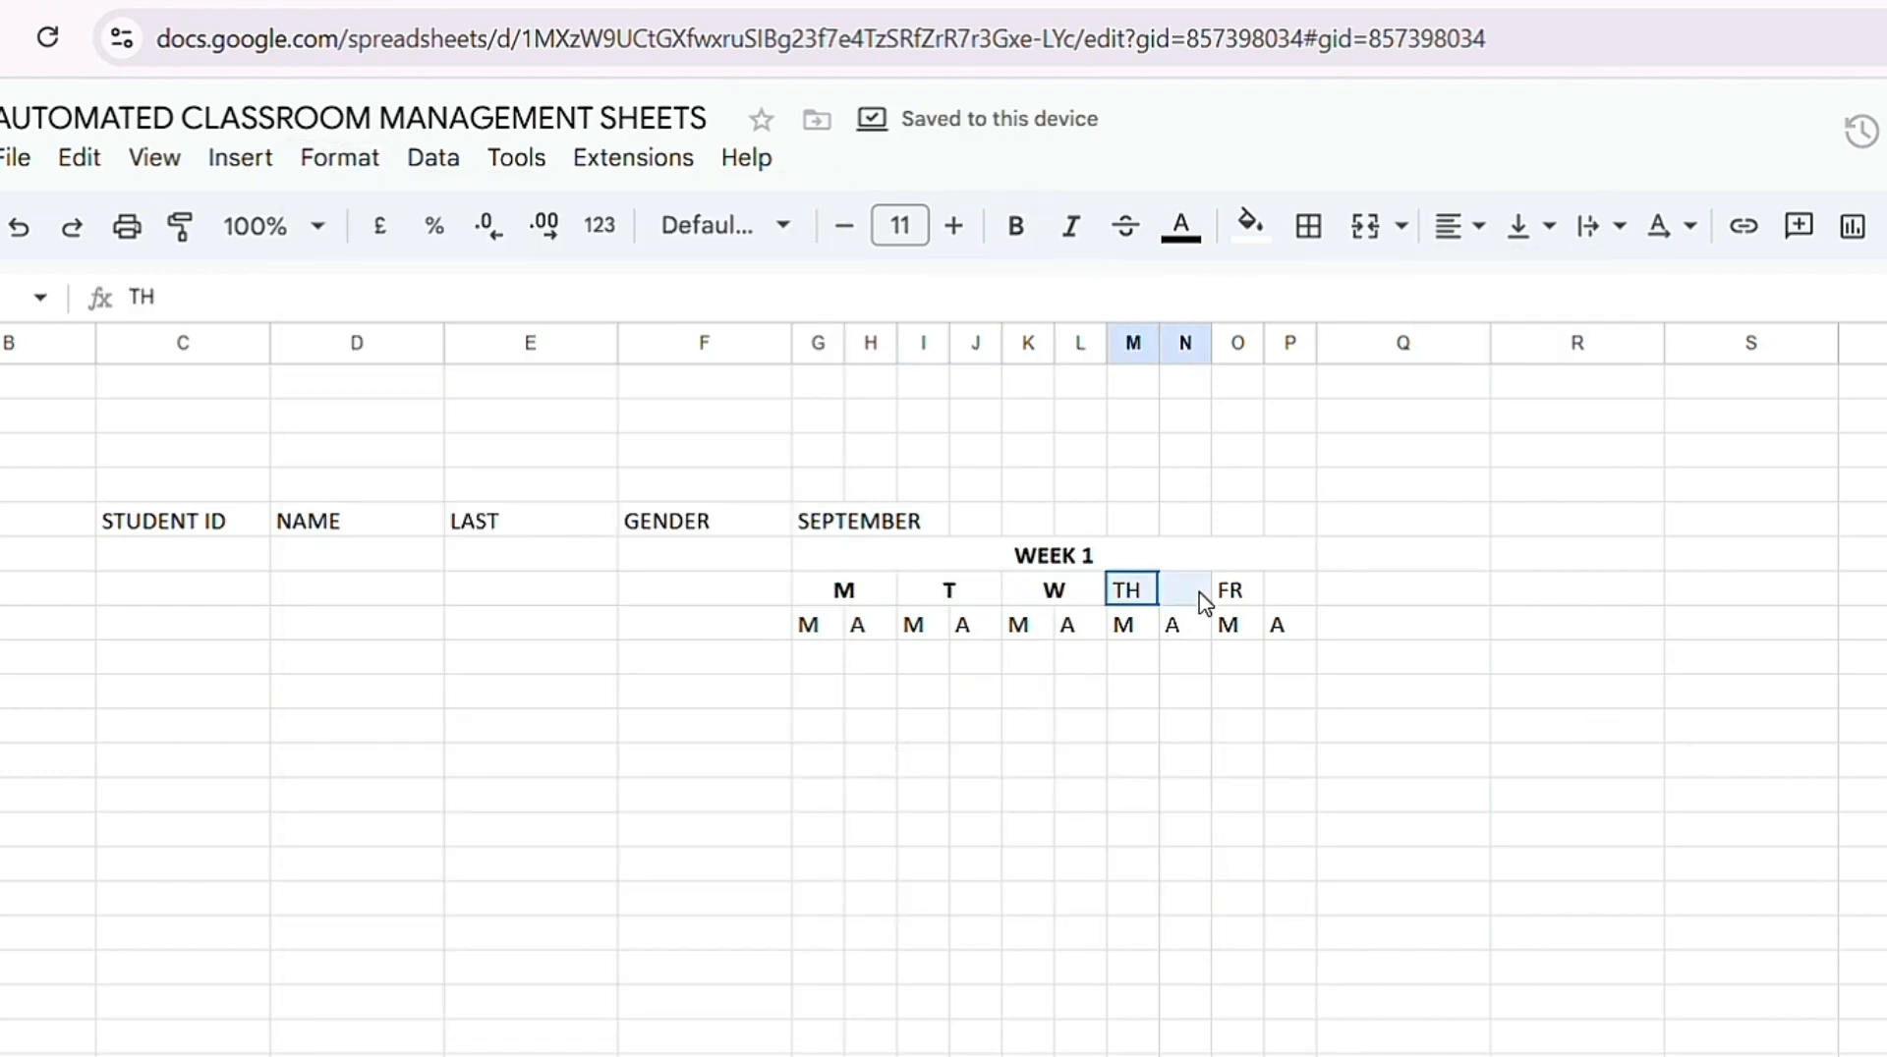
pyautogui.click(1016, 226)
pyautogui.click(339, 157)
pyautogui.moveTo(786, 716)
pyautogui.click(919, 732)
pyautogui.click(1451, 226)
pyautogui.click(1513, 295)
# Step: Merge O7 and P7 for the day heading FR, and make it centred and bold
pyautogui.moveTo(1230, 590); pyautogui.dragTo(1303, 598)
pyautogui.click(1451, 226)
pyautogui.click(339, 157)
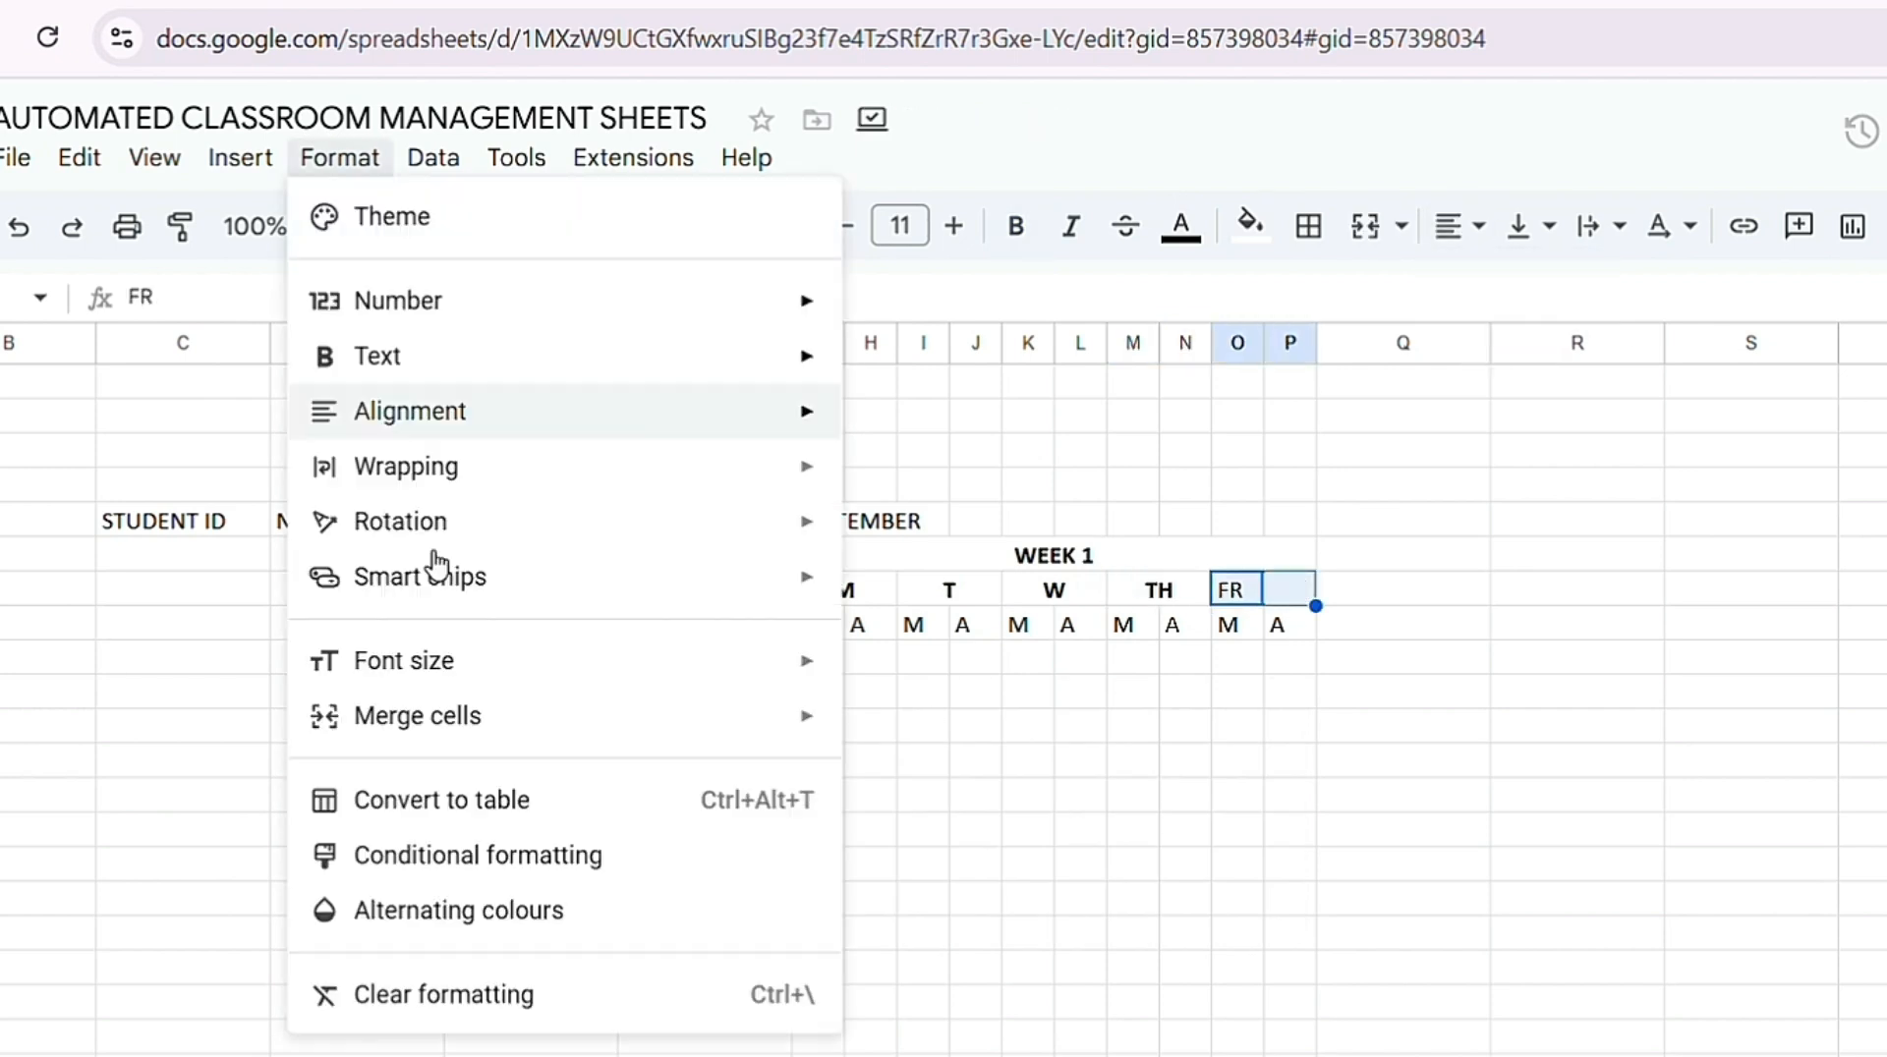
pyautogui.moveTo(422, 716)
pyautogui.click(914, 730)
pyautogui.click(1451, 226)
pyautogui.click(1513, 293)
pyautogui.click(1016, 226)
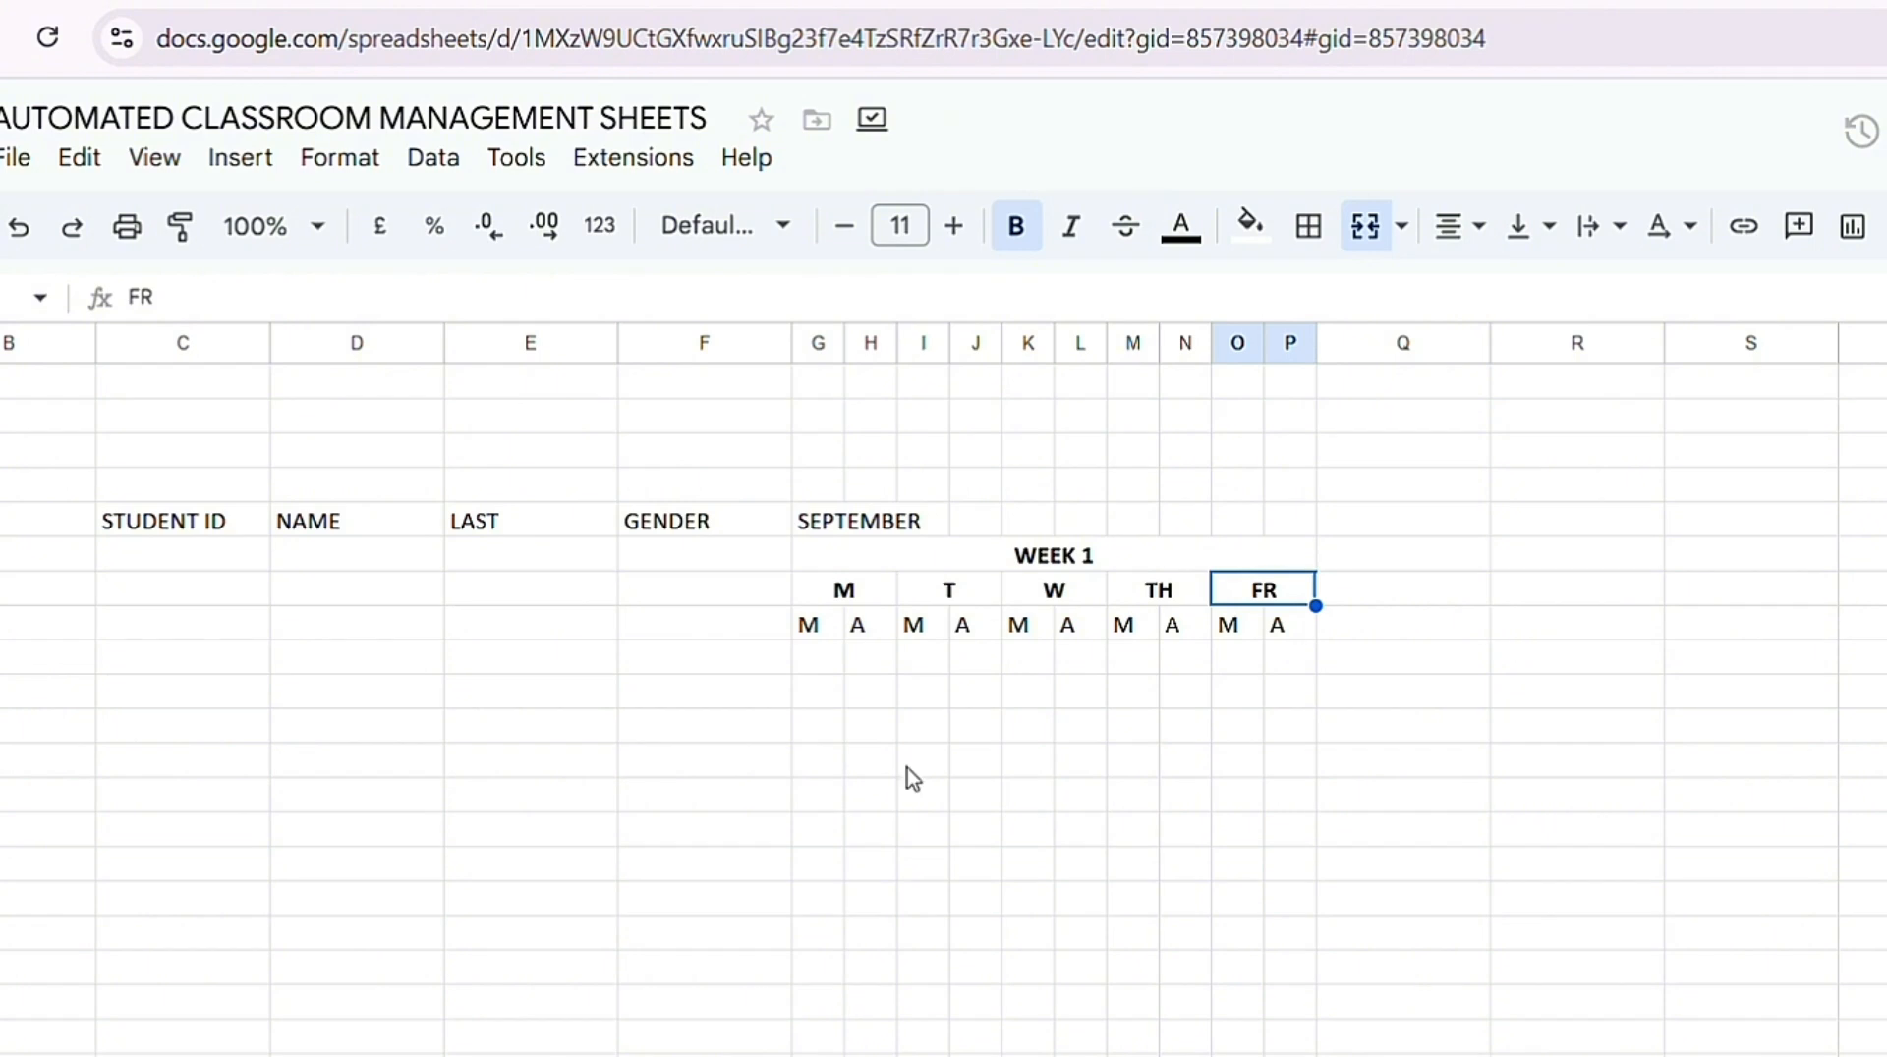
# Step: Apply all borders to the first day heading M and its two session cells, G7:H8
pyautogui.click(806, 626)
pyautogui.click(804, 590)
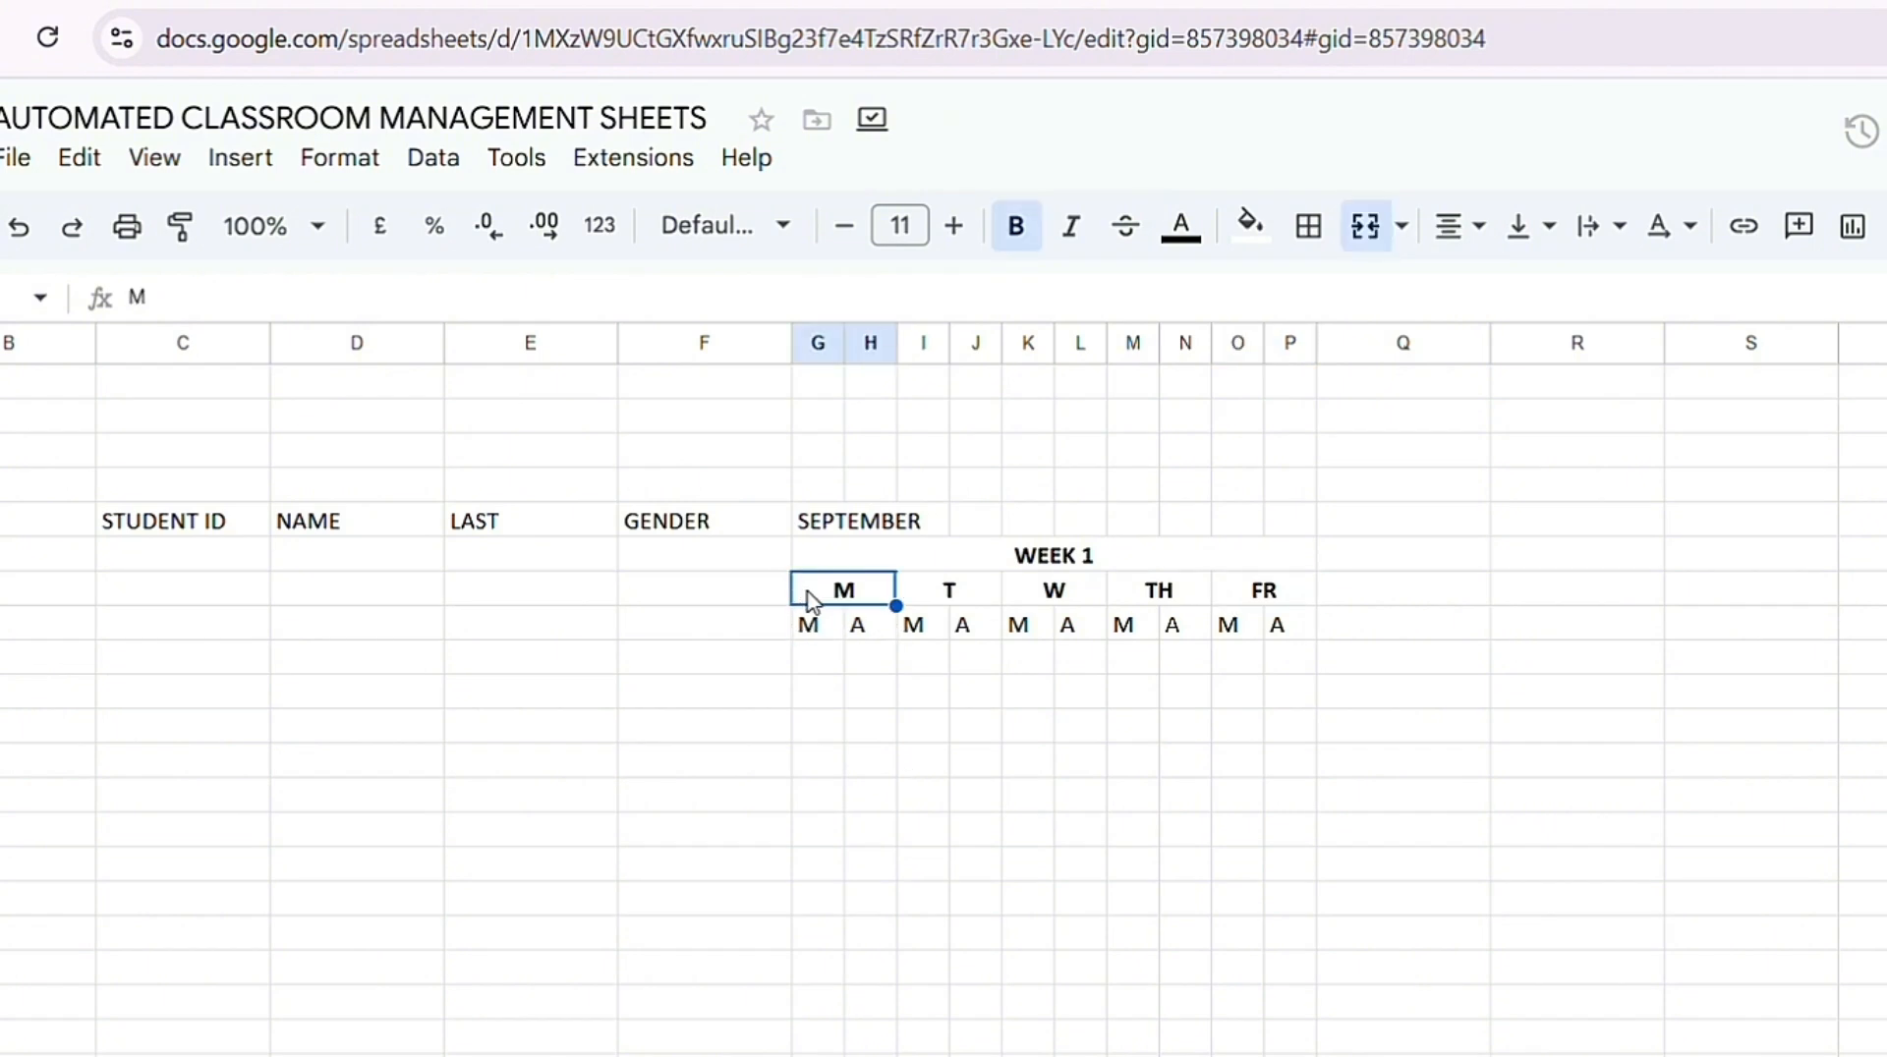
pyautogui.moveTo(806, 597); pyautogui.dragTo(888, 645)
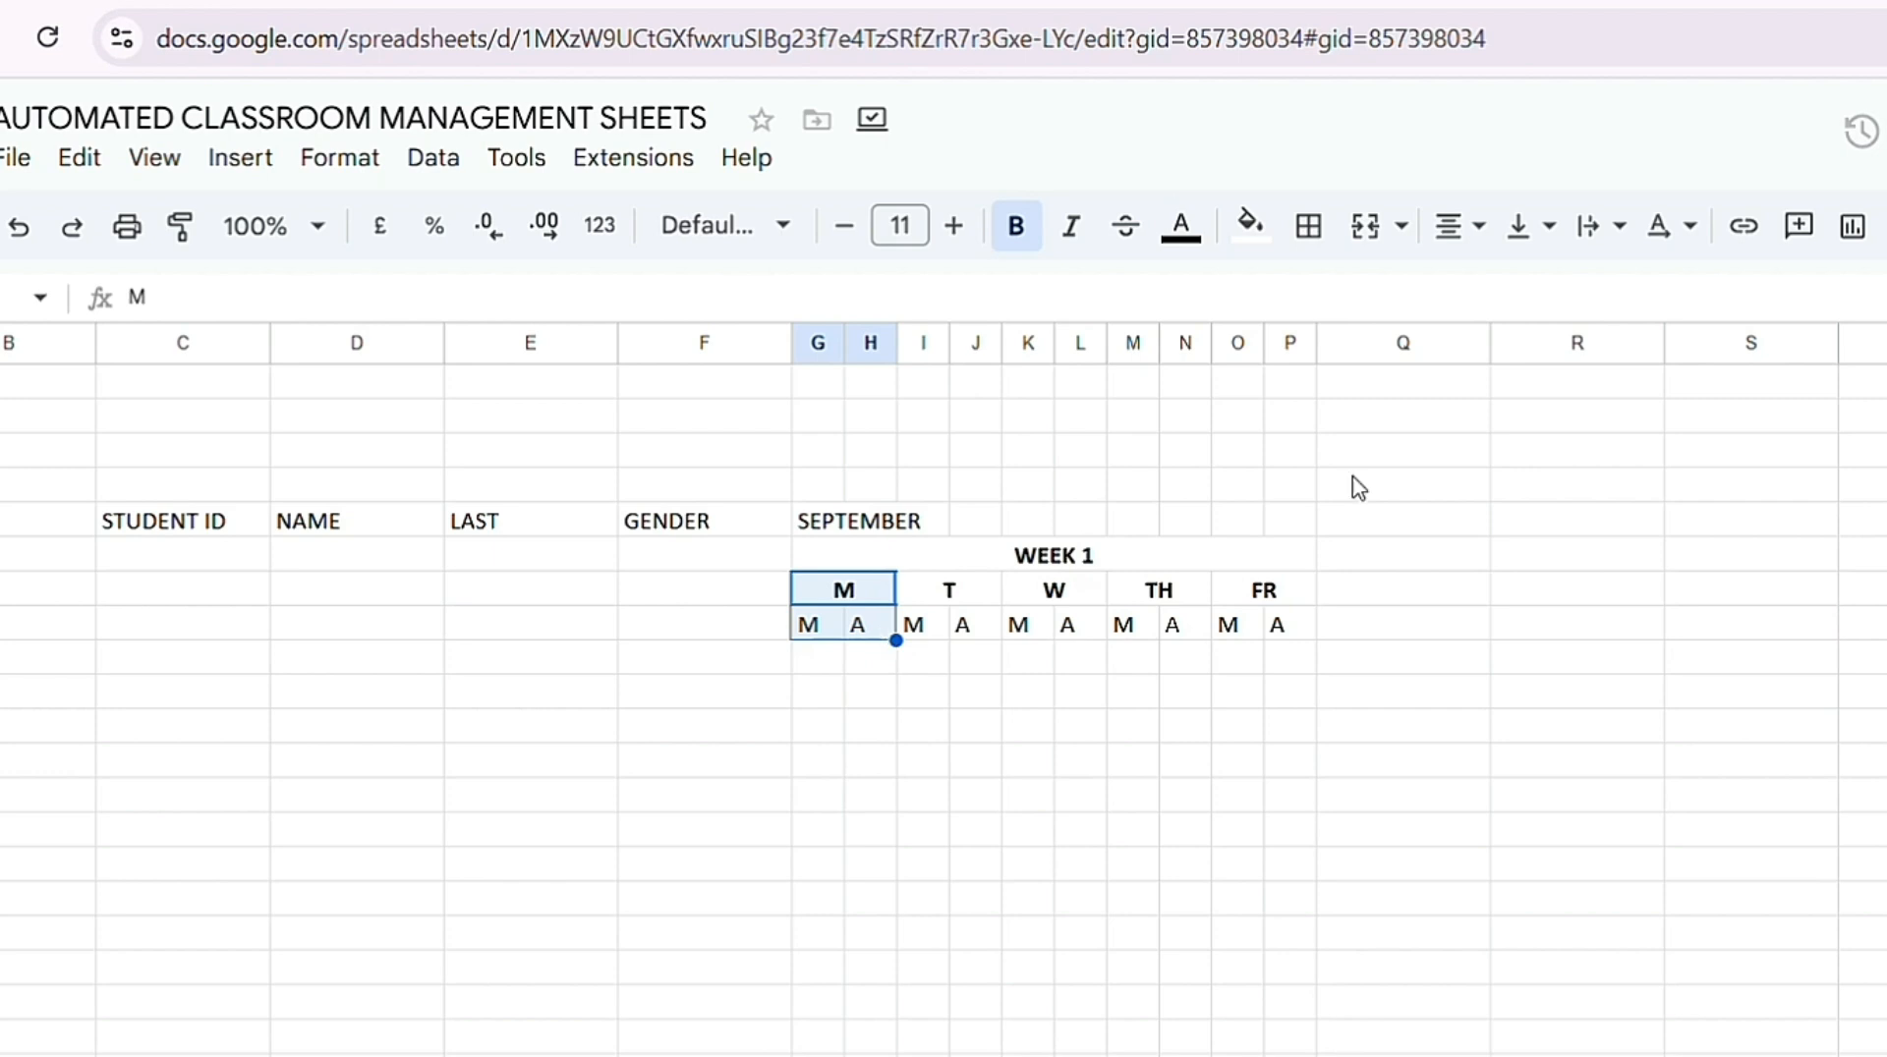
pyautogui.click(1310, 228)
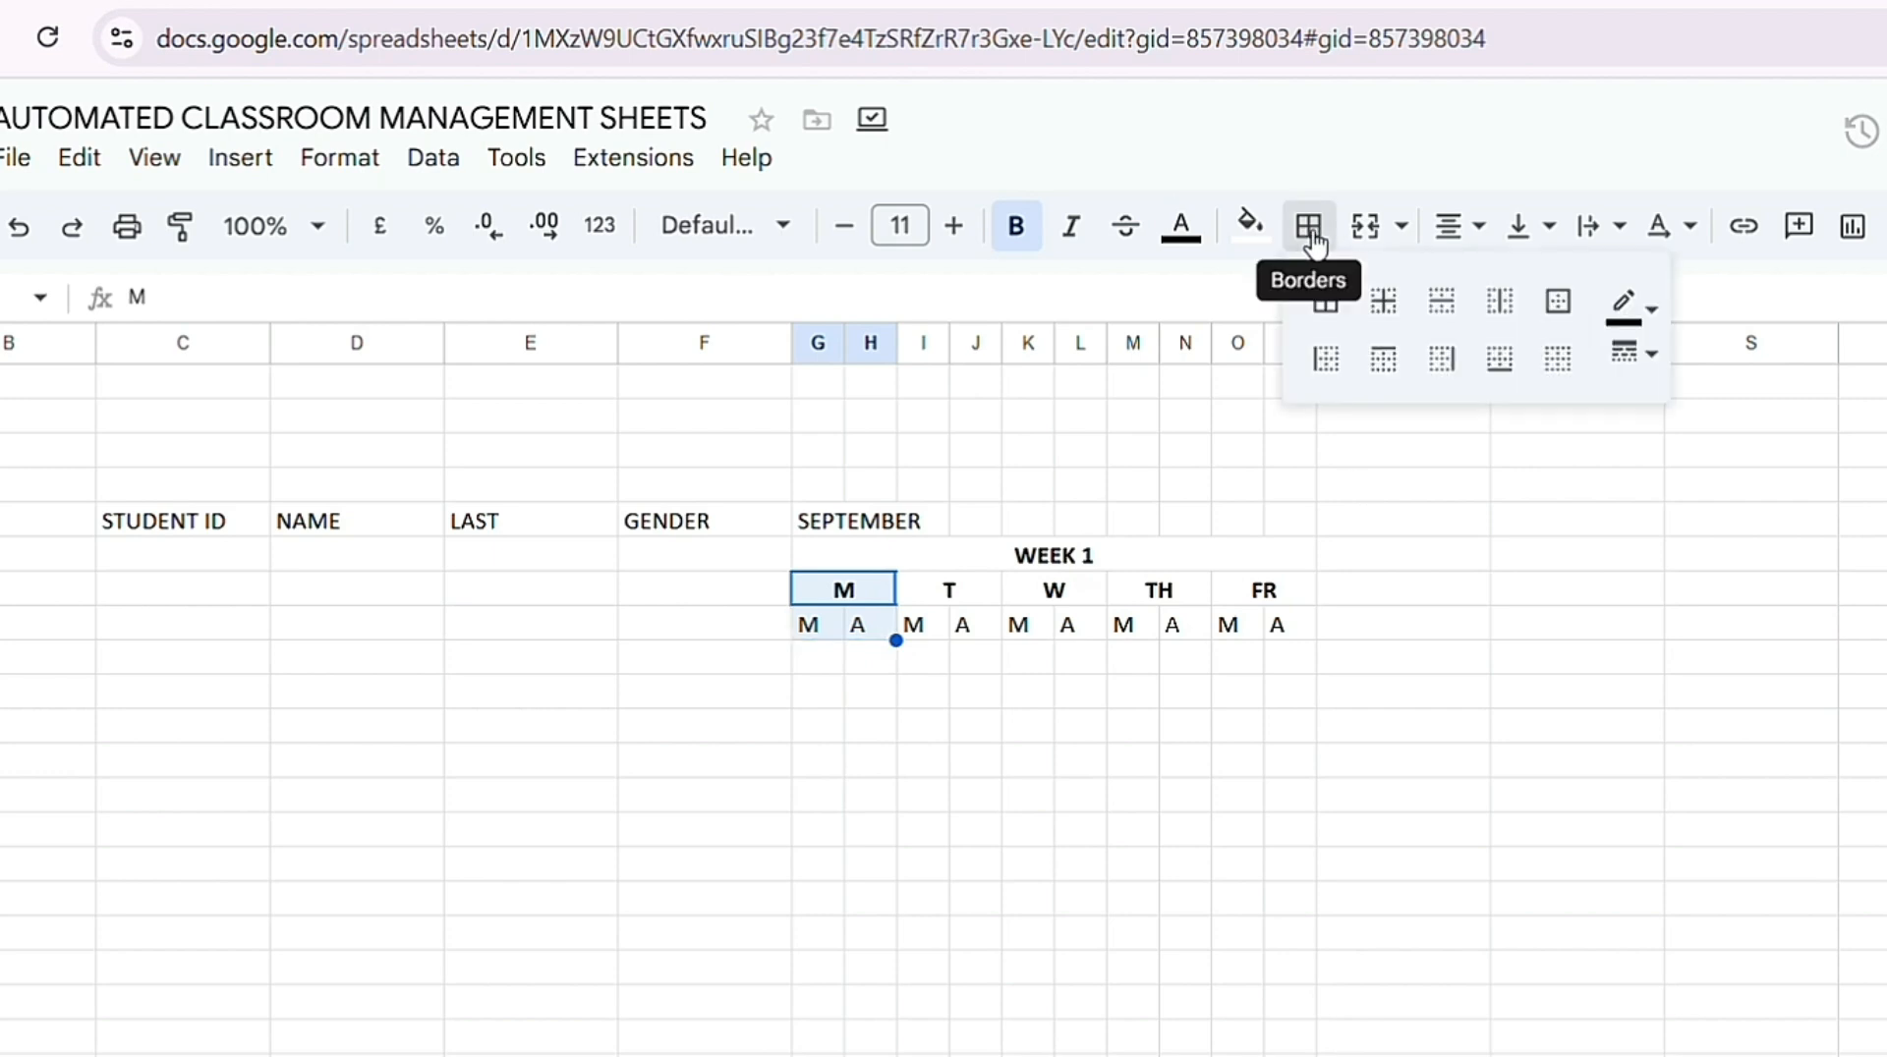
pyautogui.click(1324, 304)
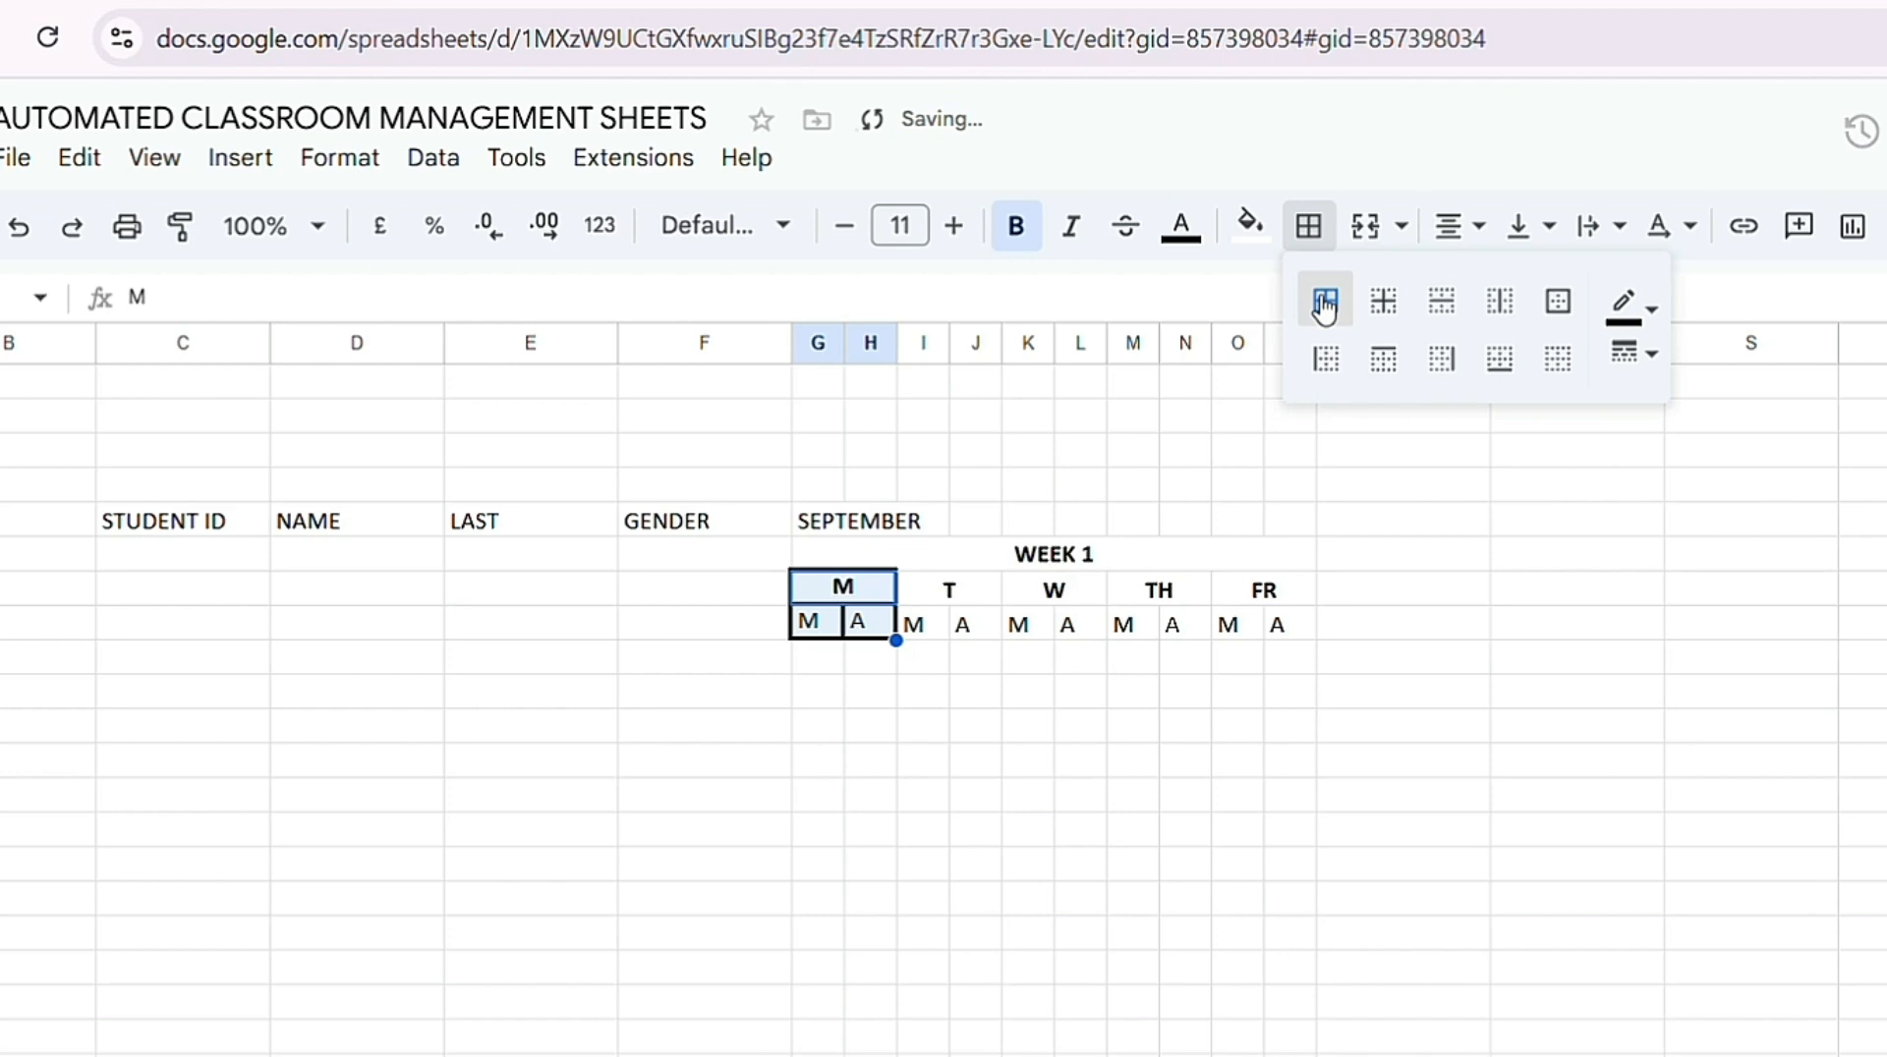
# Step: Apply all borders to the T, W, TH and FR day headings and their session cells, I7:P8
pyautogui.click(910, 594)
pyautogui.moveTo(910, 595); pyautogui.dragTo(1307, 639)
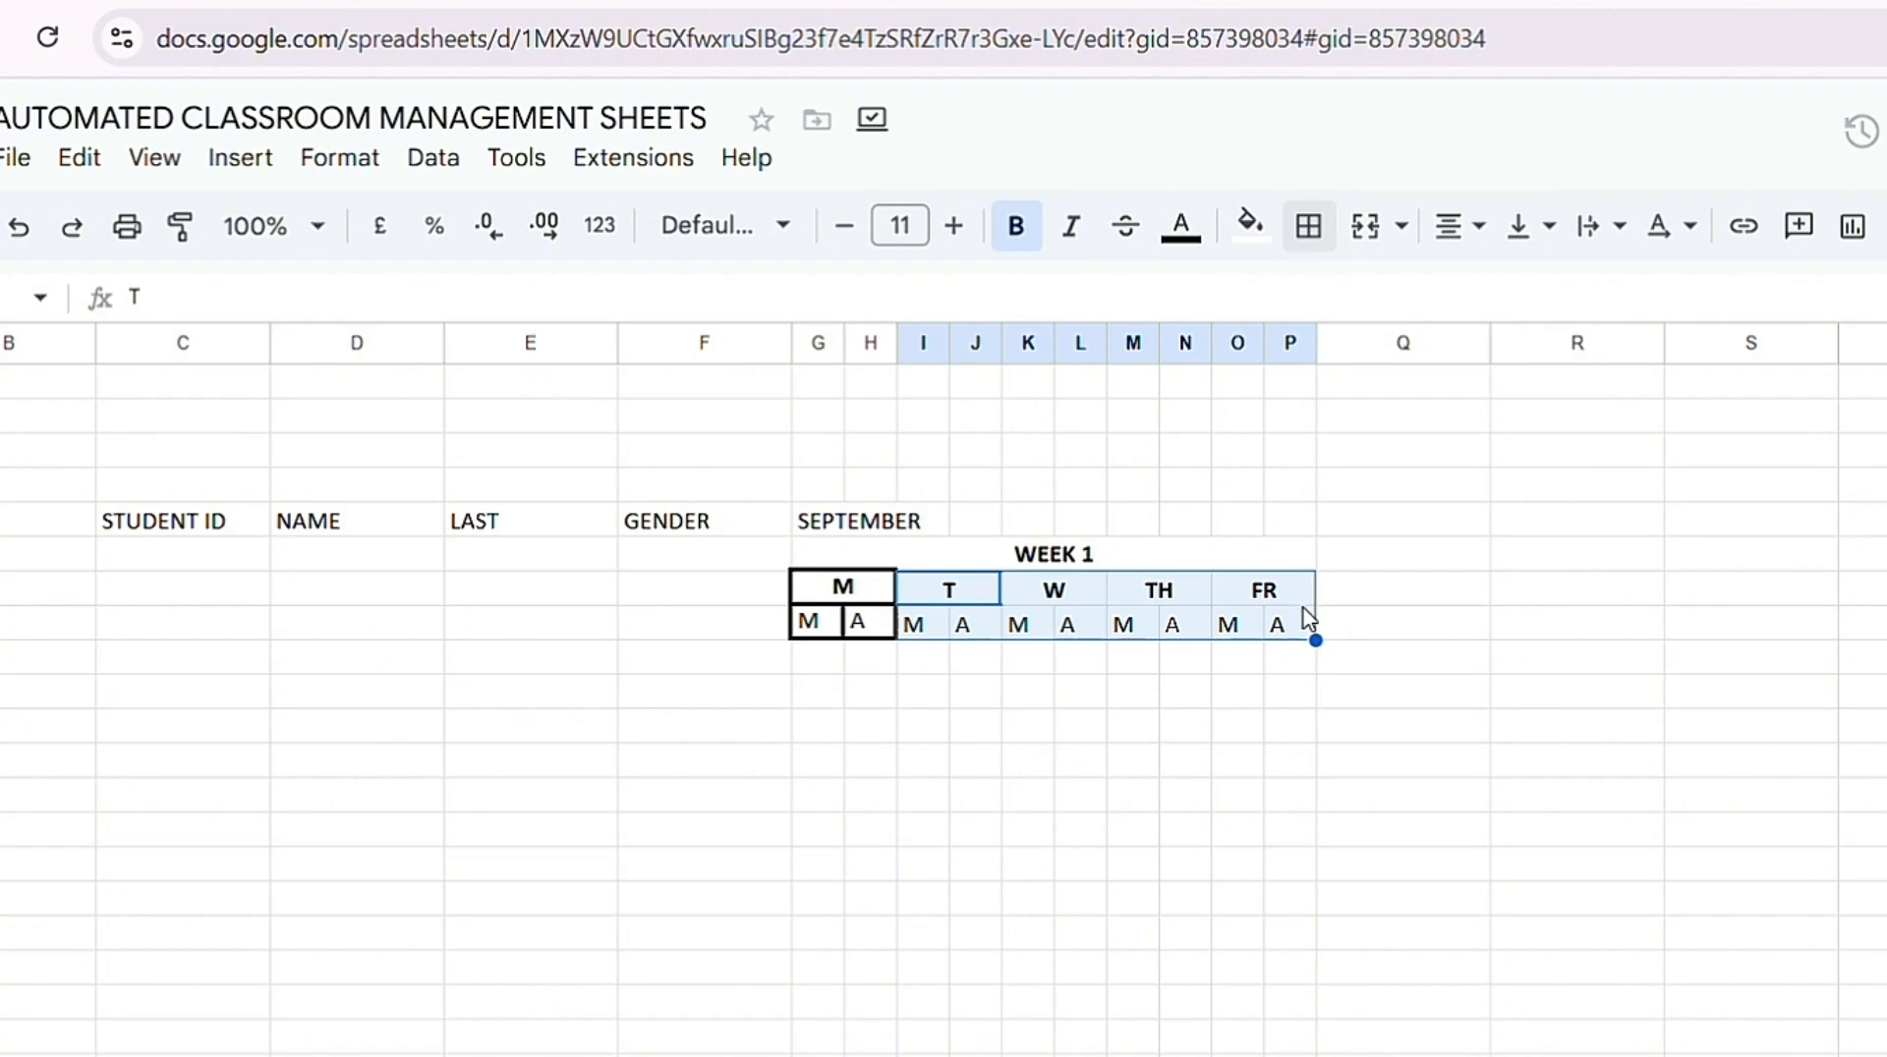
pyautogui.click(1308, 226)
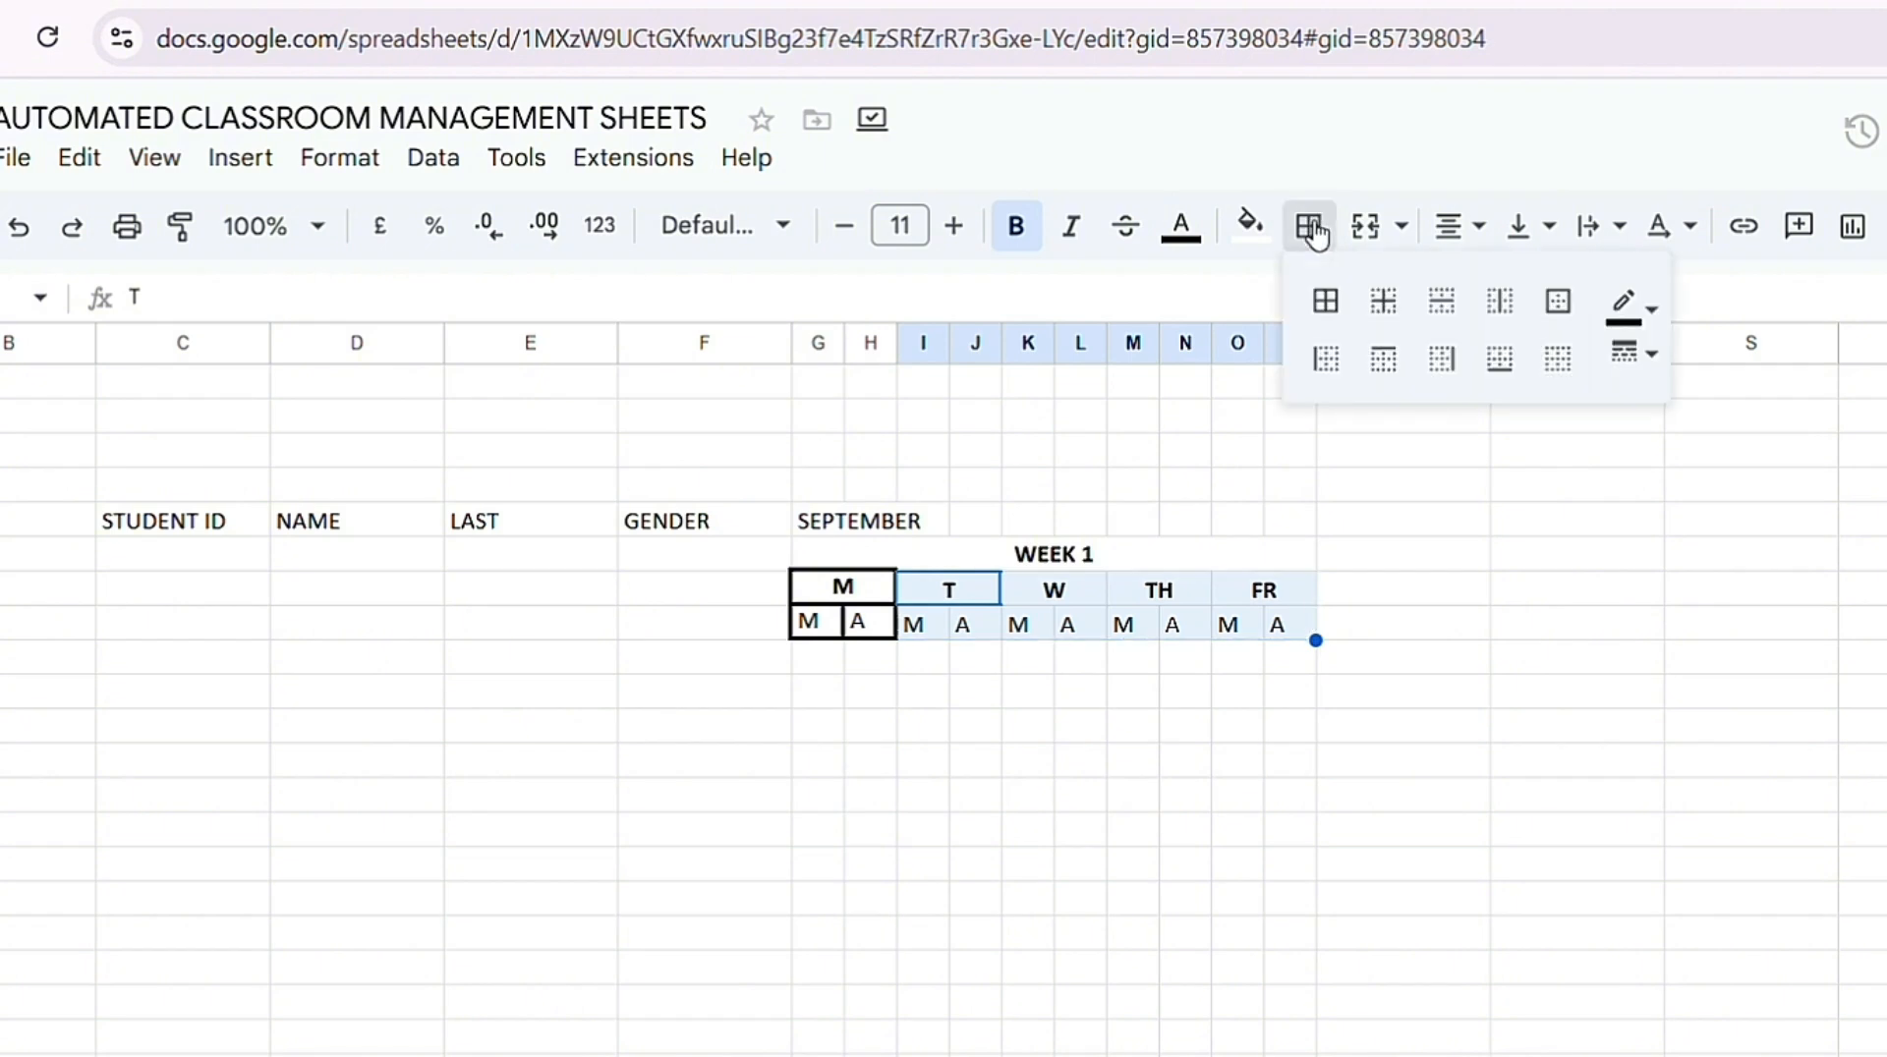
pyautogui.click(1328, 314)
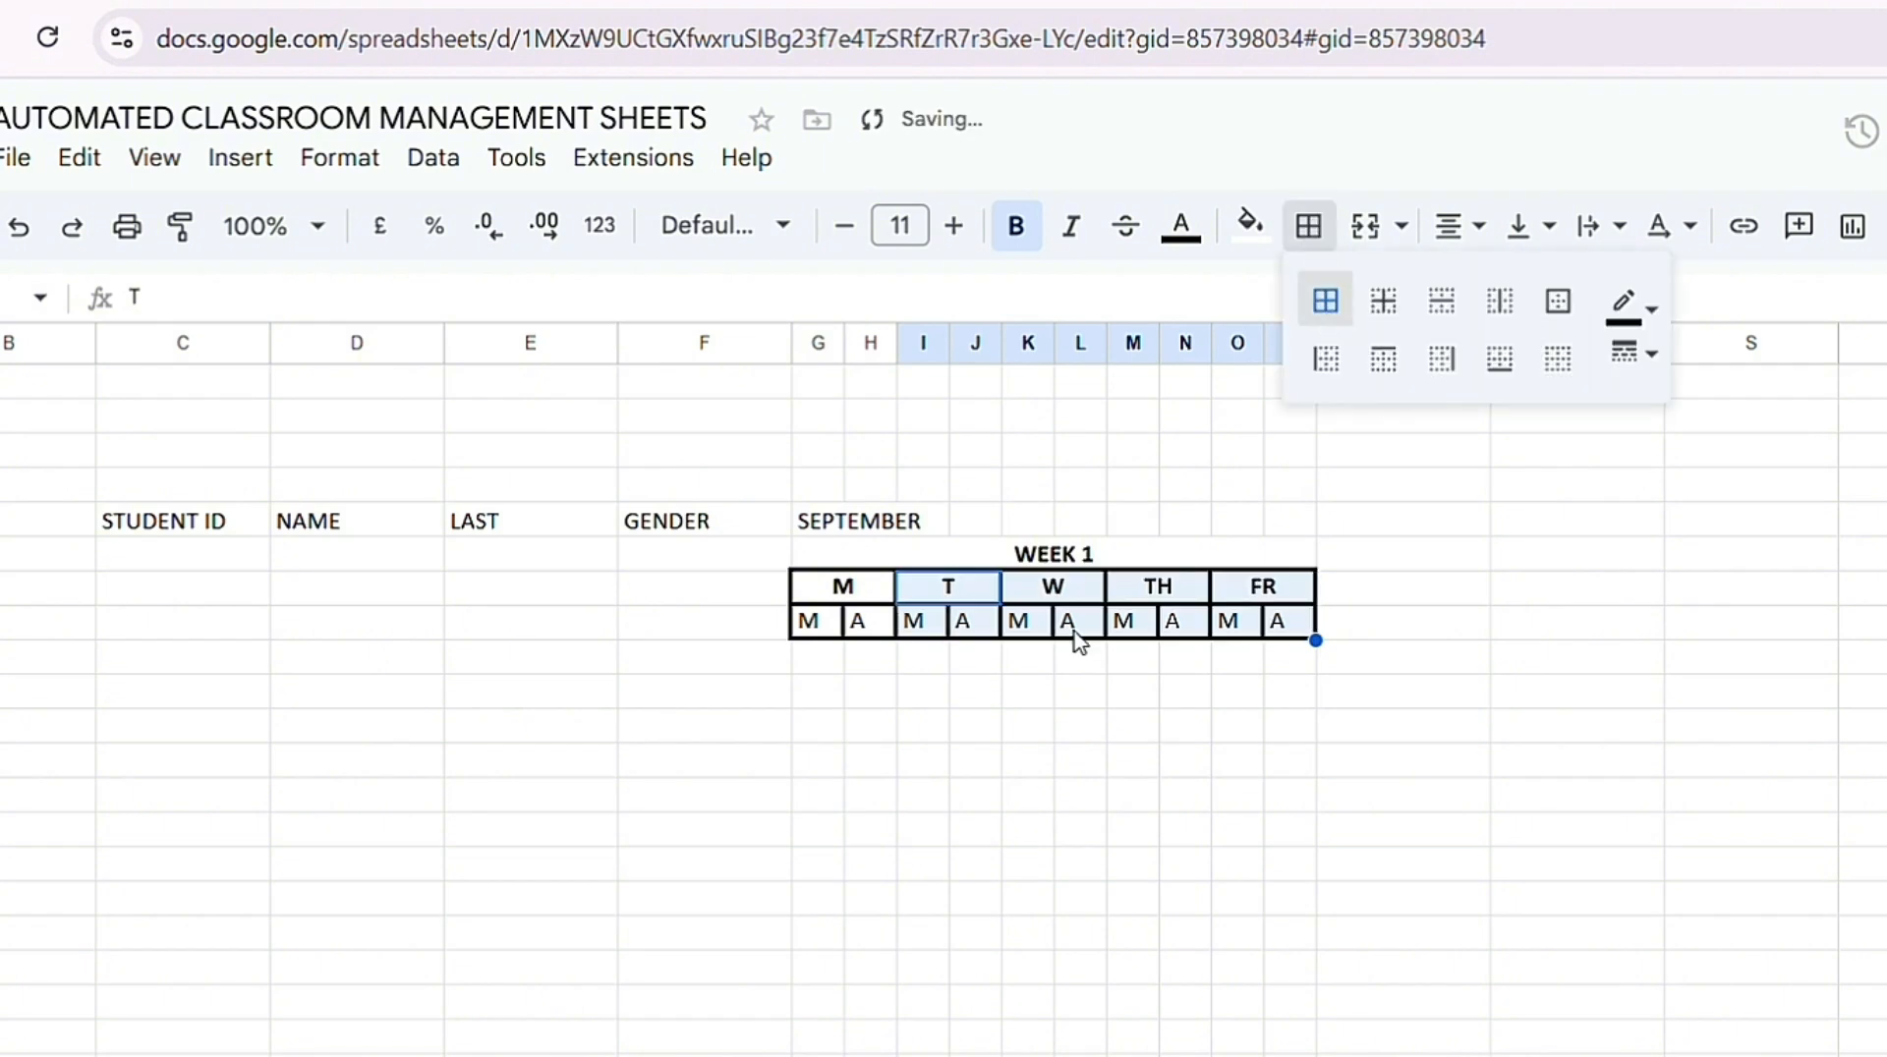
pyautogui.click(1043, 693)
pyautogui.click(1335, 732)
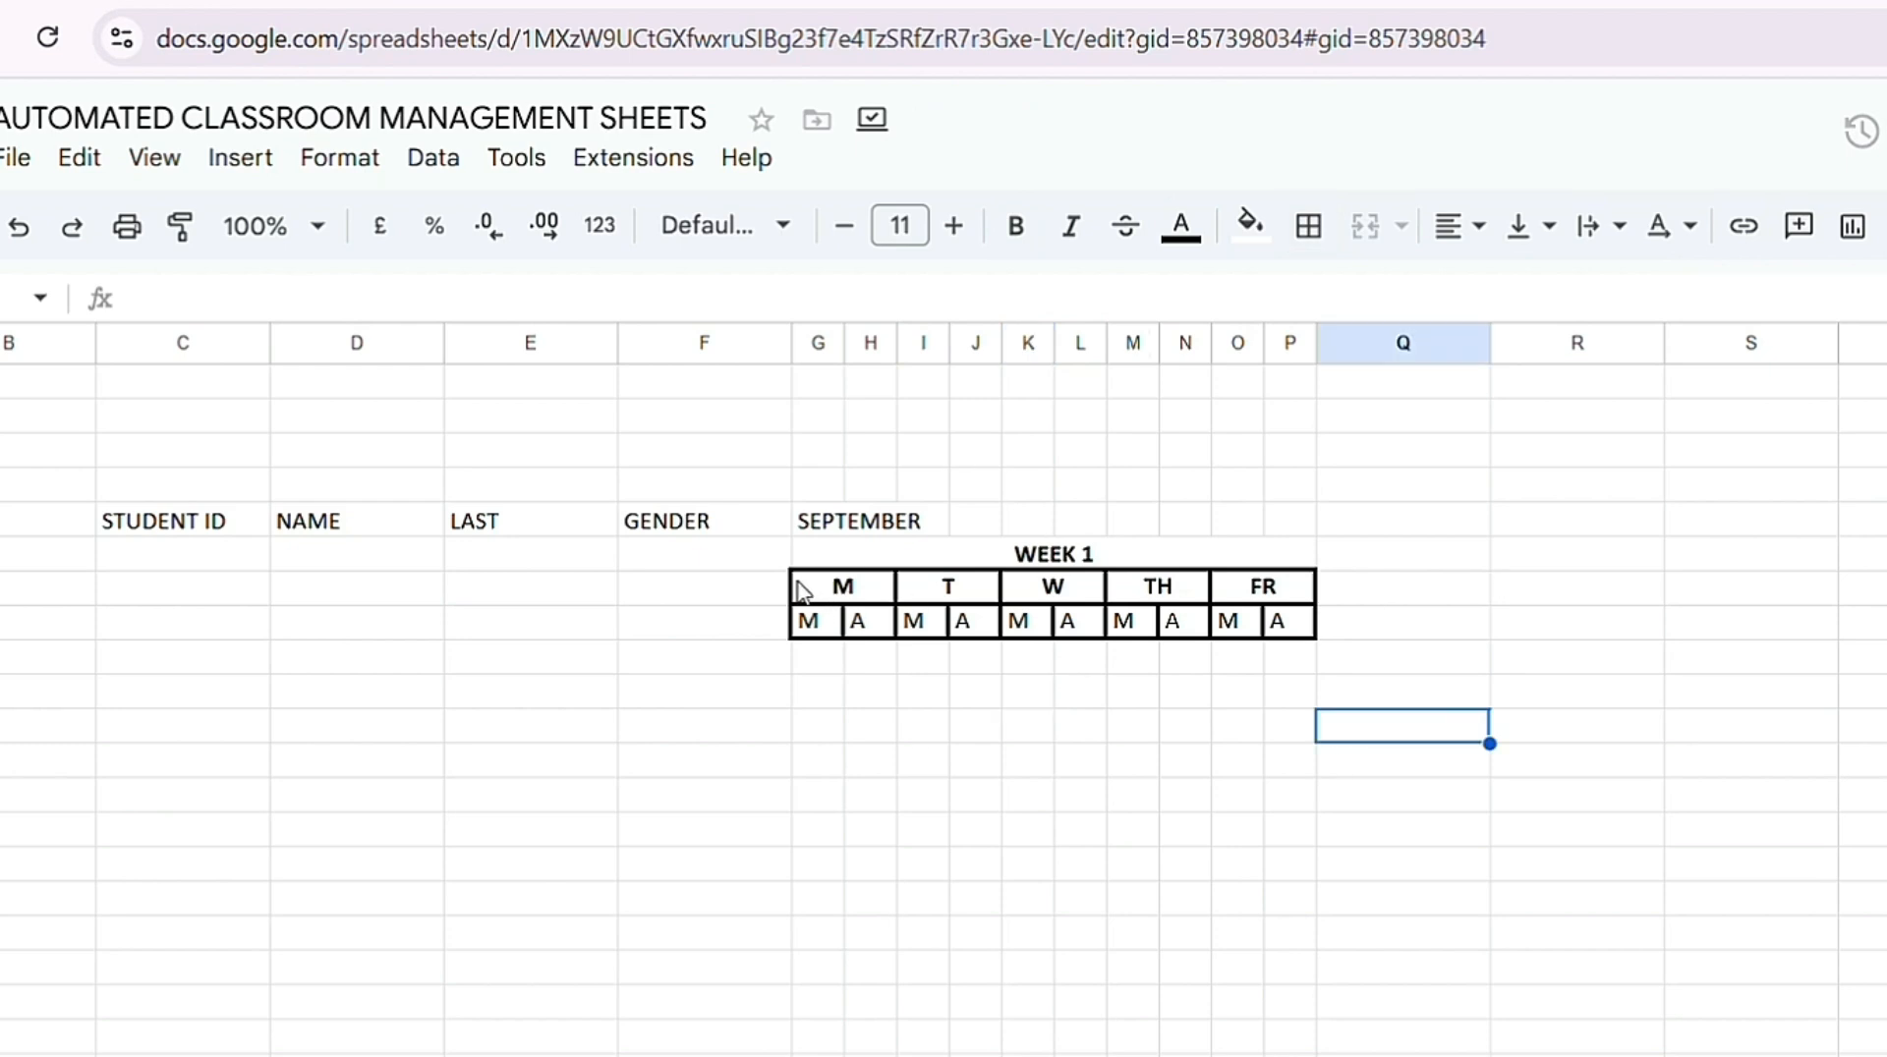
# Step: Copy the WEEK 1 block G6:P8 and paste it beside the original, starting at Q6
pyautogui.moveTo(784, 555); pyautogui.dragTo(1315, 640)
pyautogui.click(1464, 634)
pyautogui.click(906, 555)
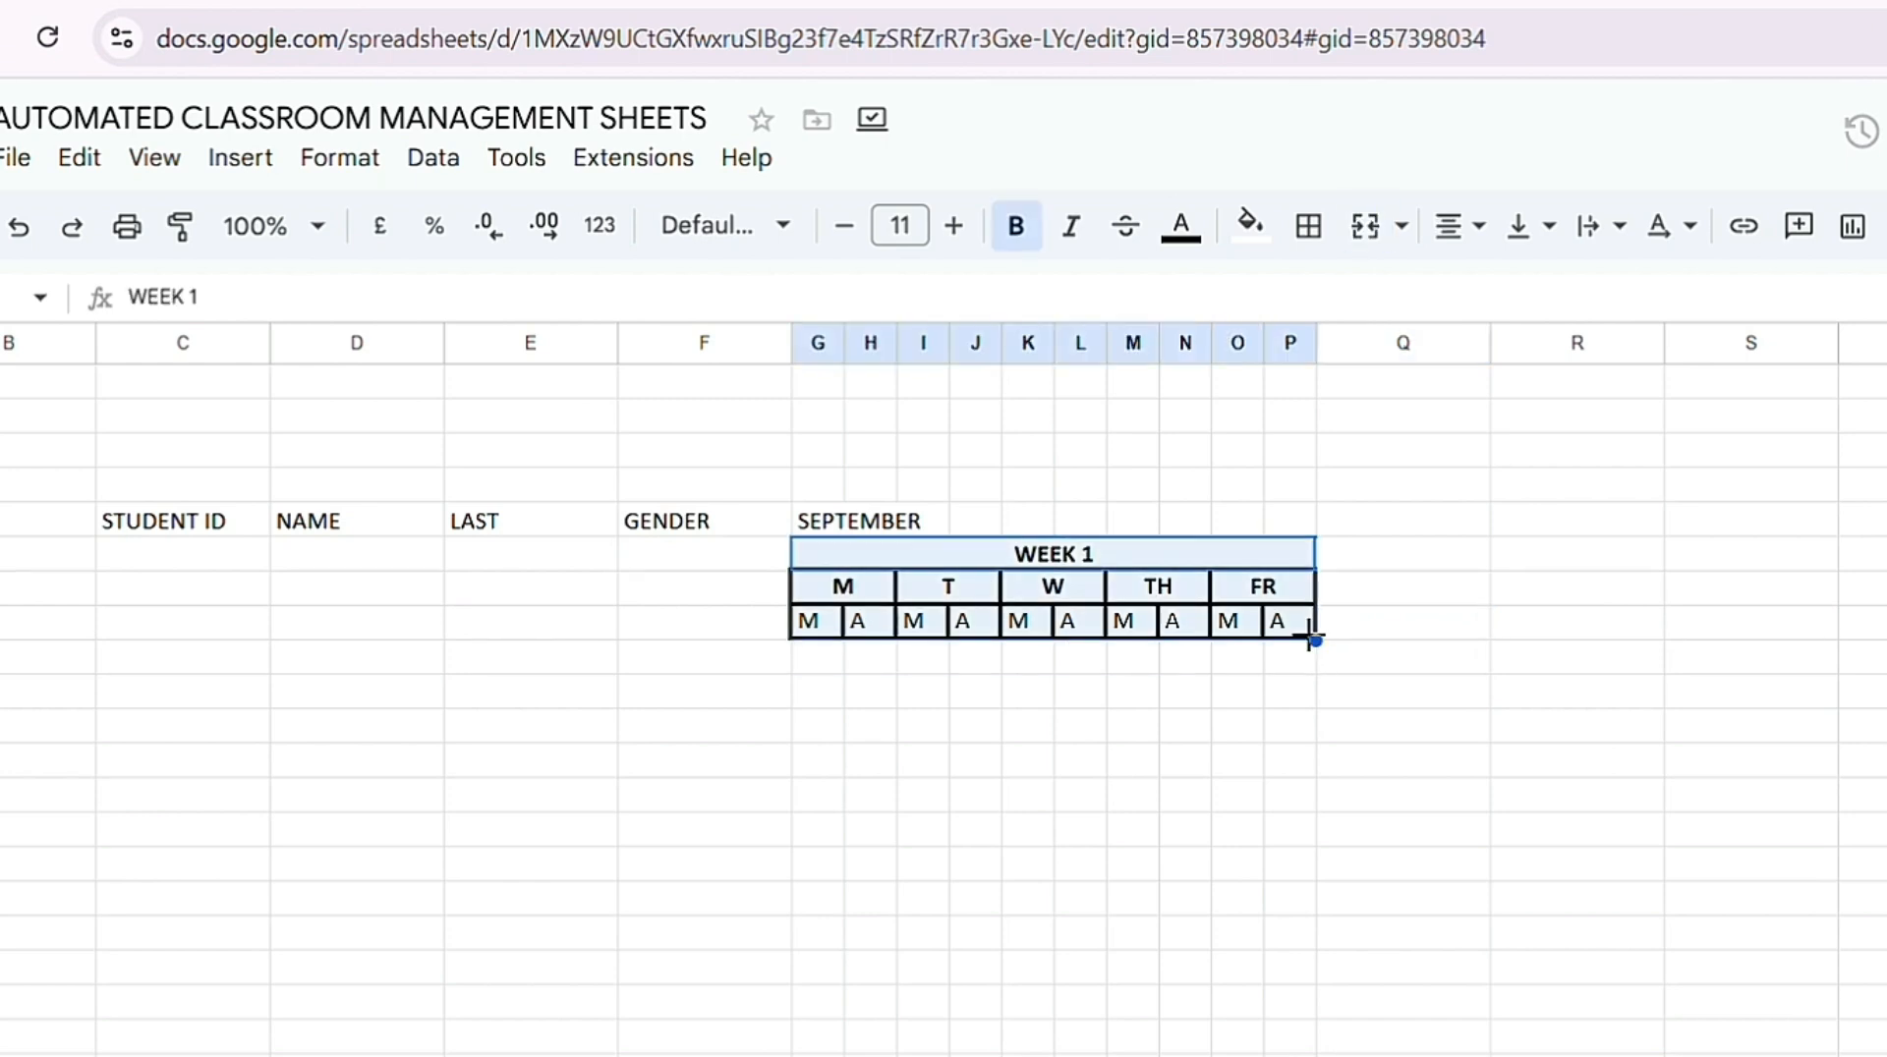
pyautogui.rightClick(1156, 568)
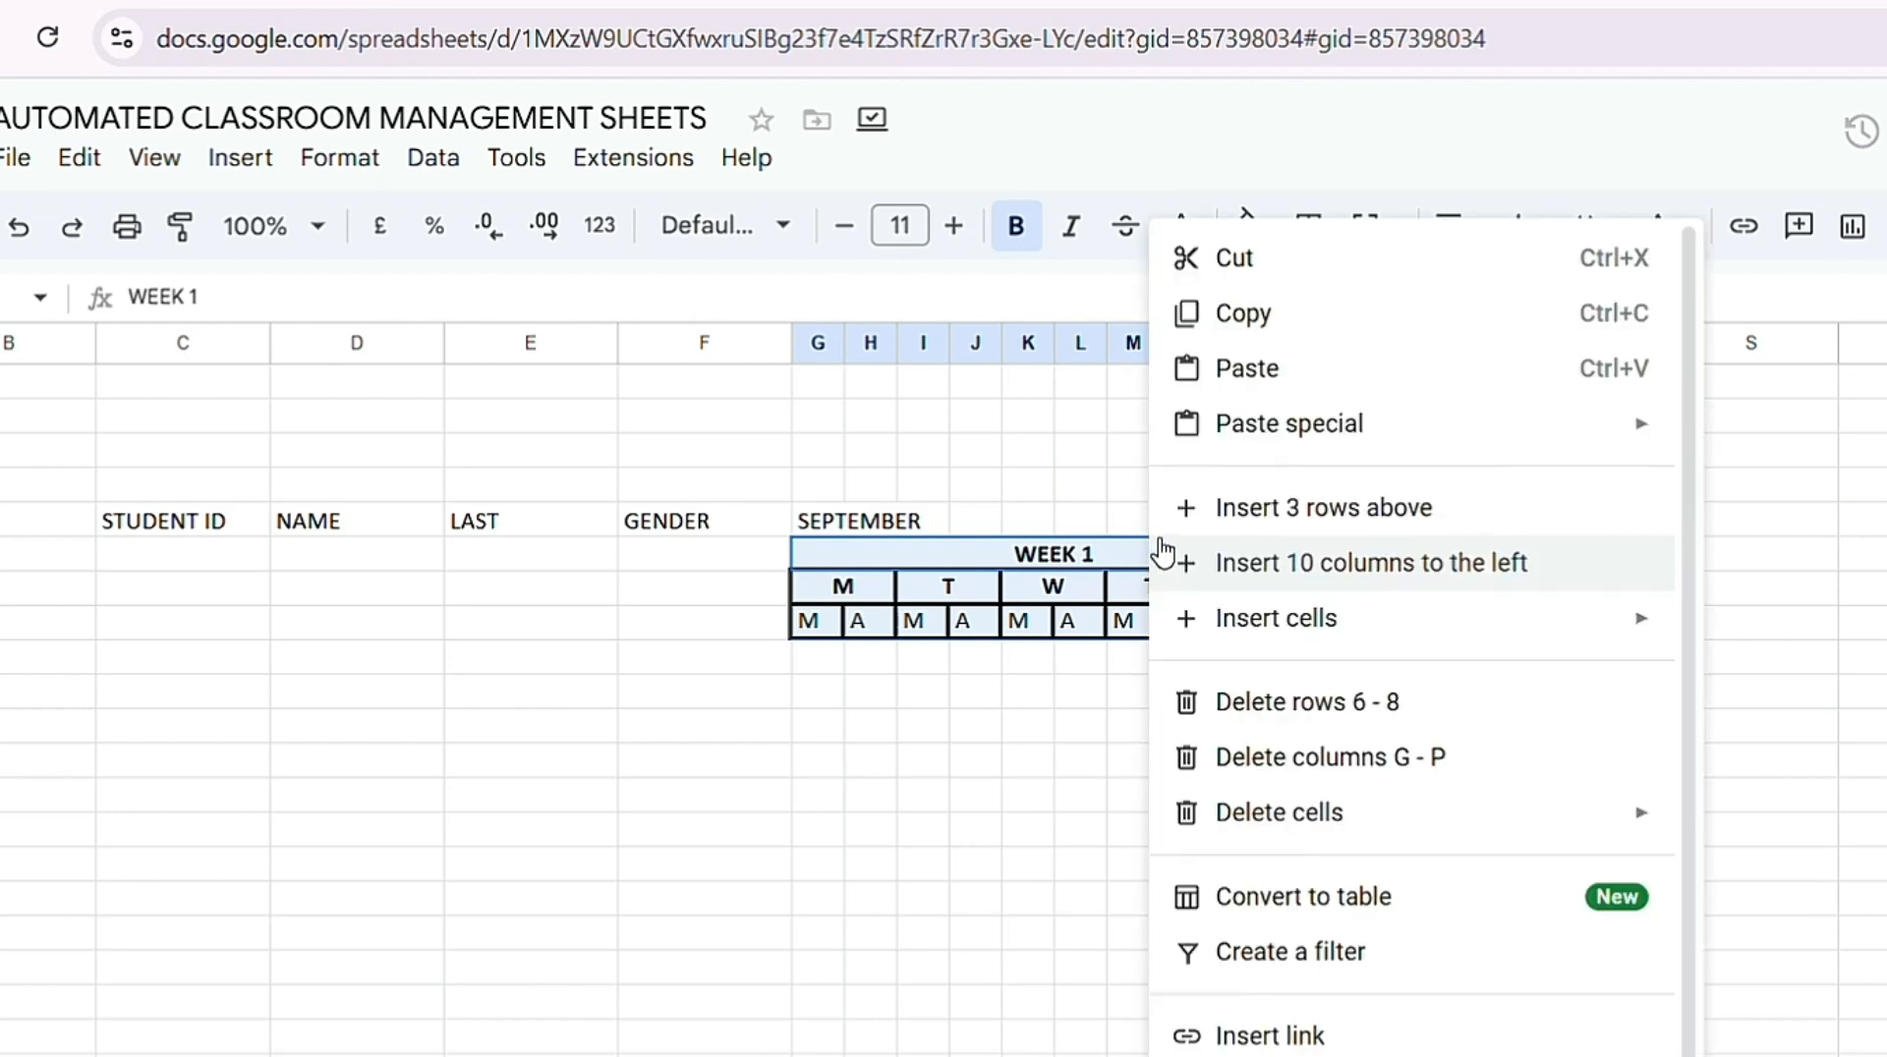
pyautogui.click(1268, 315)
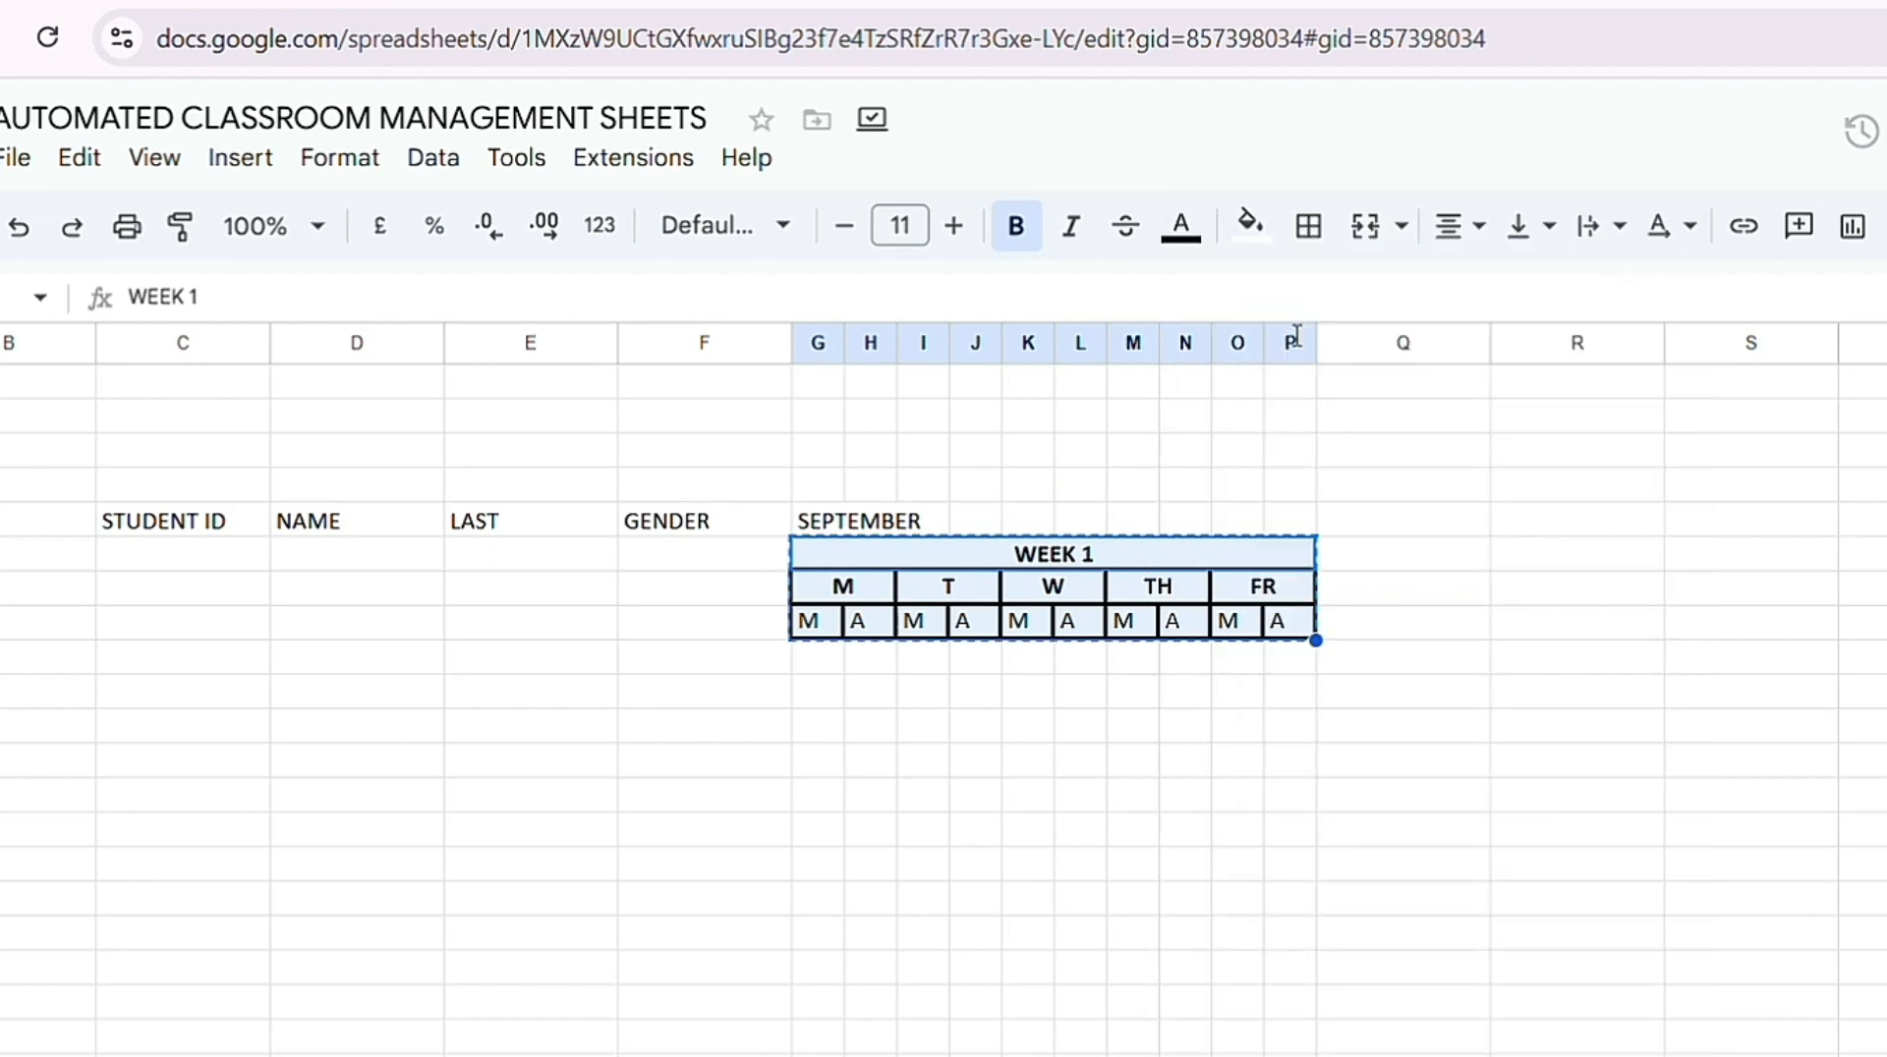
pyautogui.click(1364, 561)
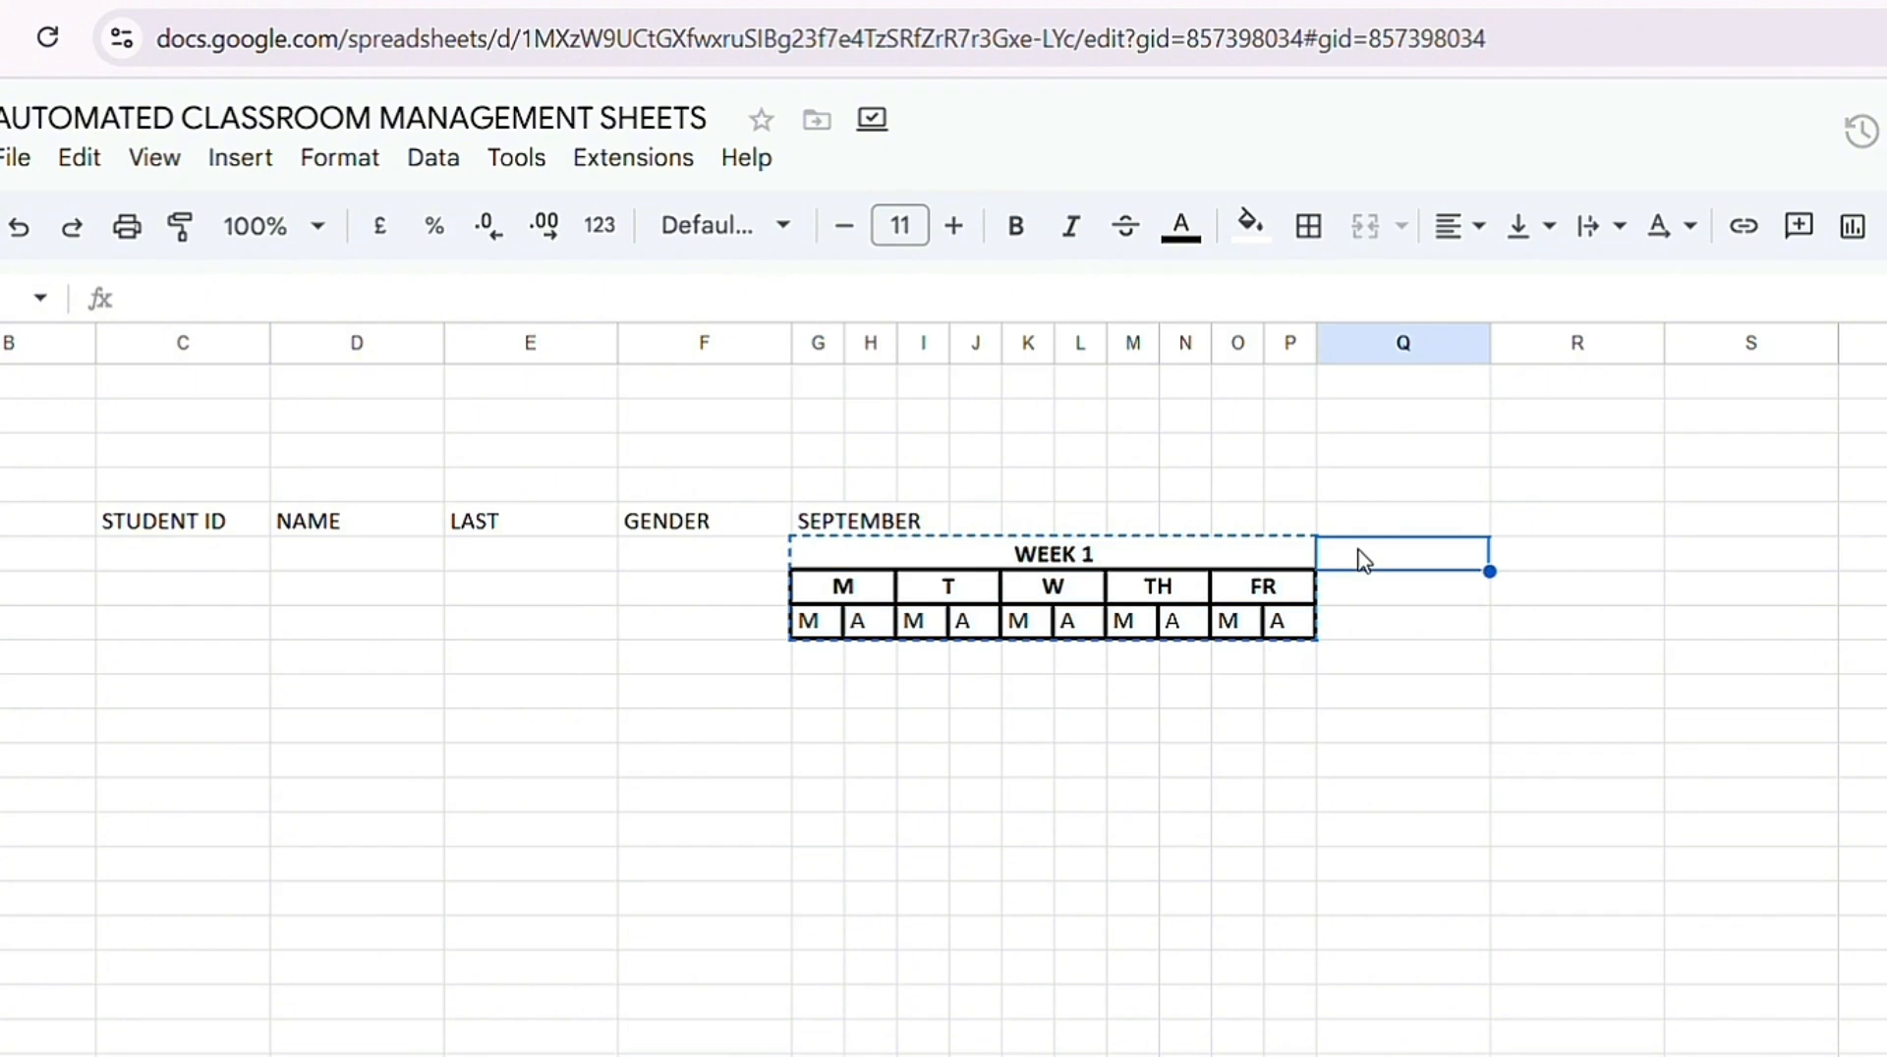
pyautogui.rightClick(1360, 561)
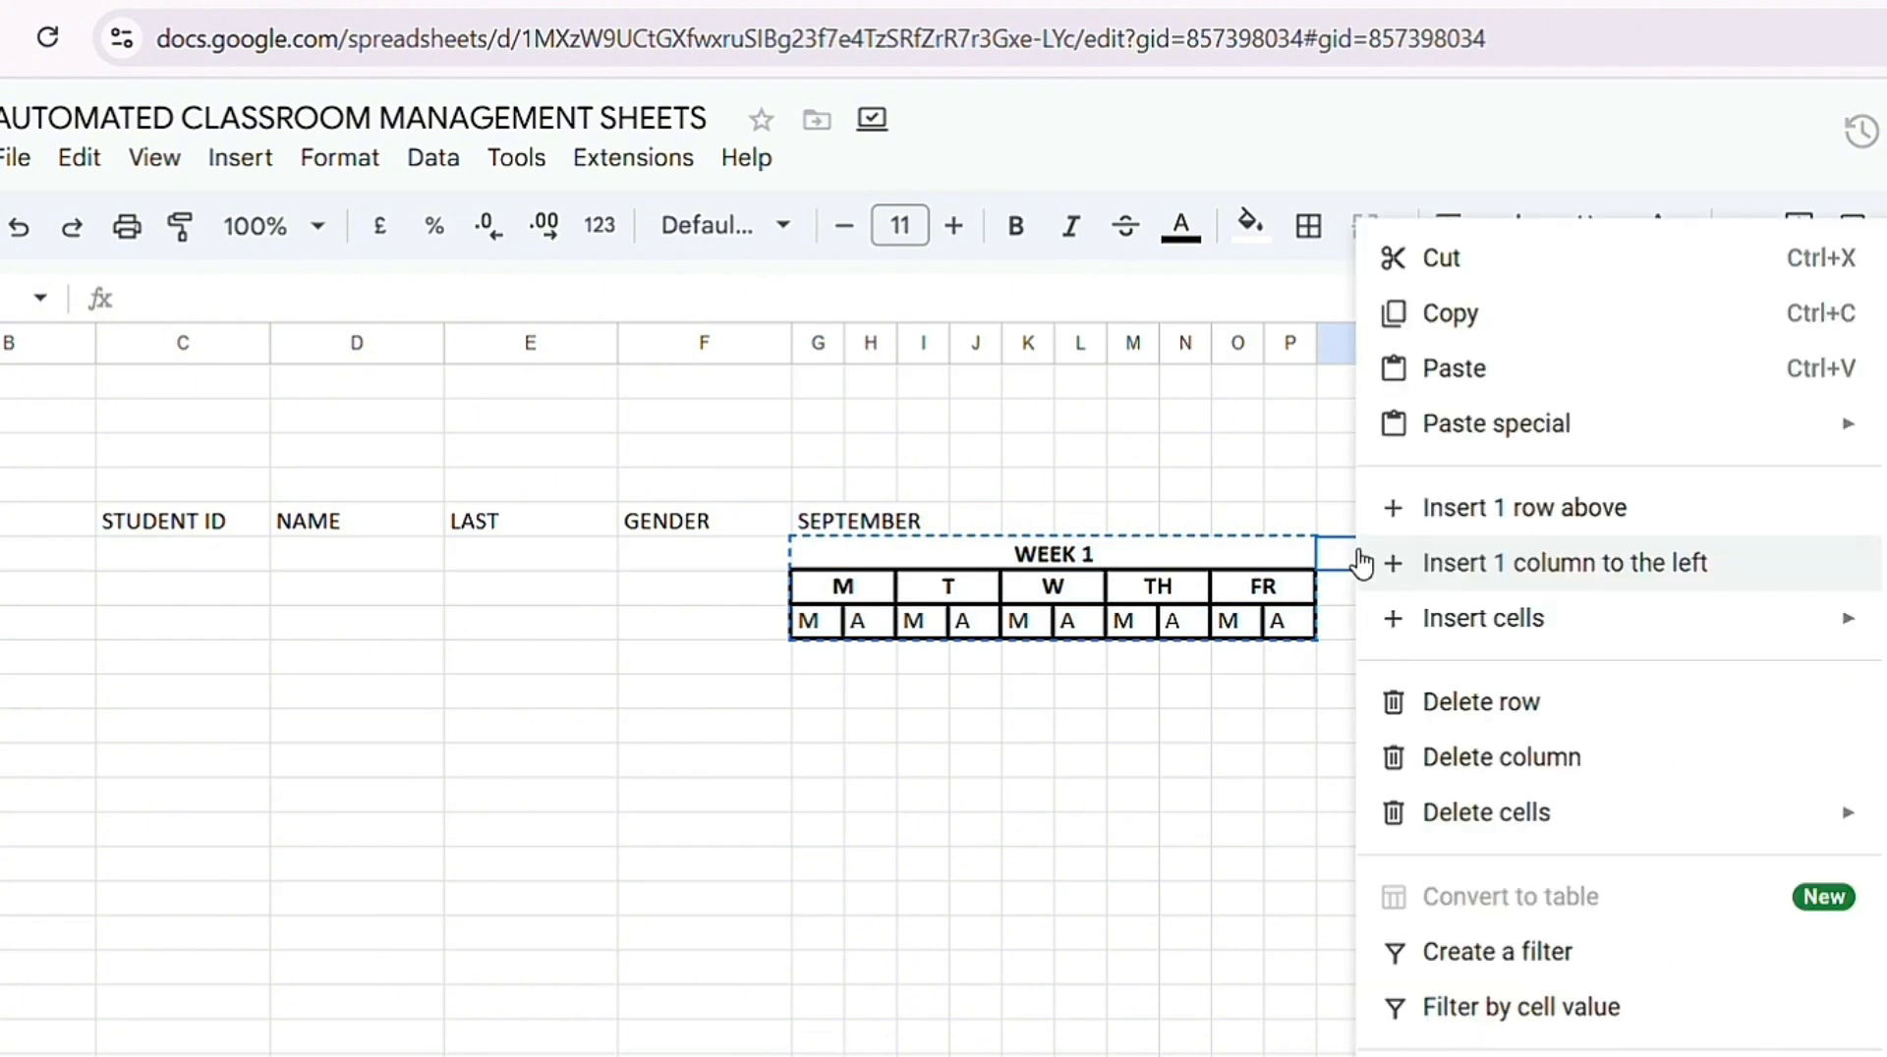
pyautogui.click(1497, 389)
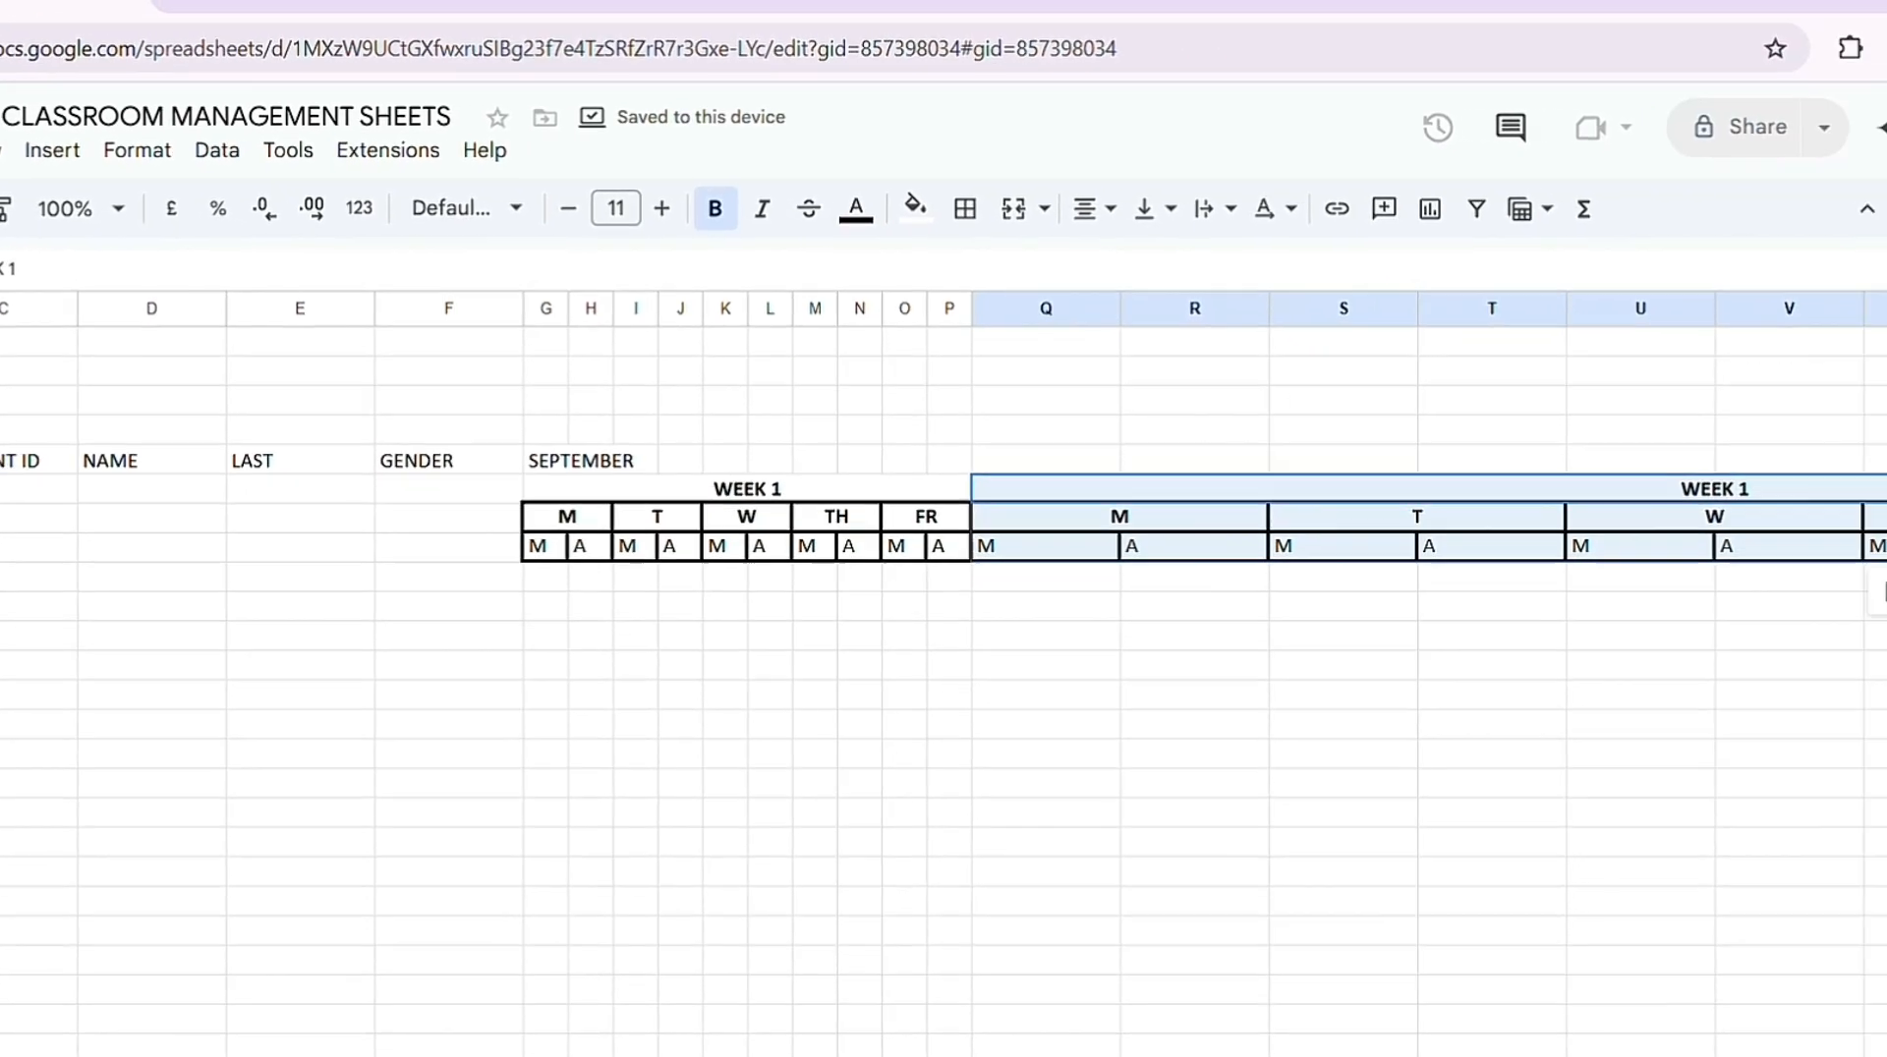
# Step: Narrow columns Q to Z together so the pasted week's session columns just fit their letters
pyautogui.hscroll(5, 902, 668)
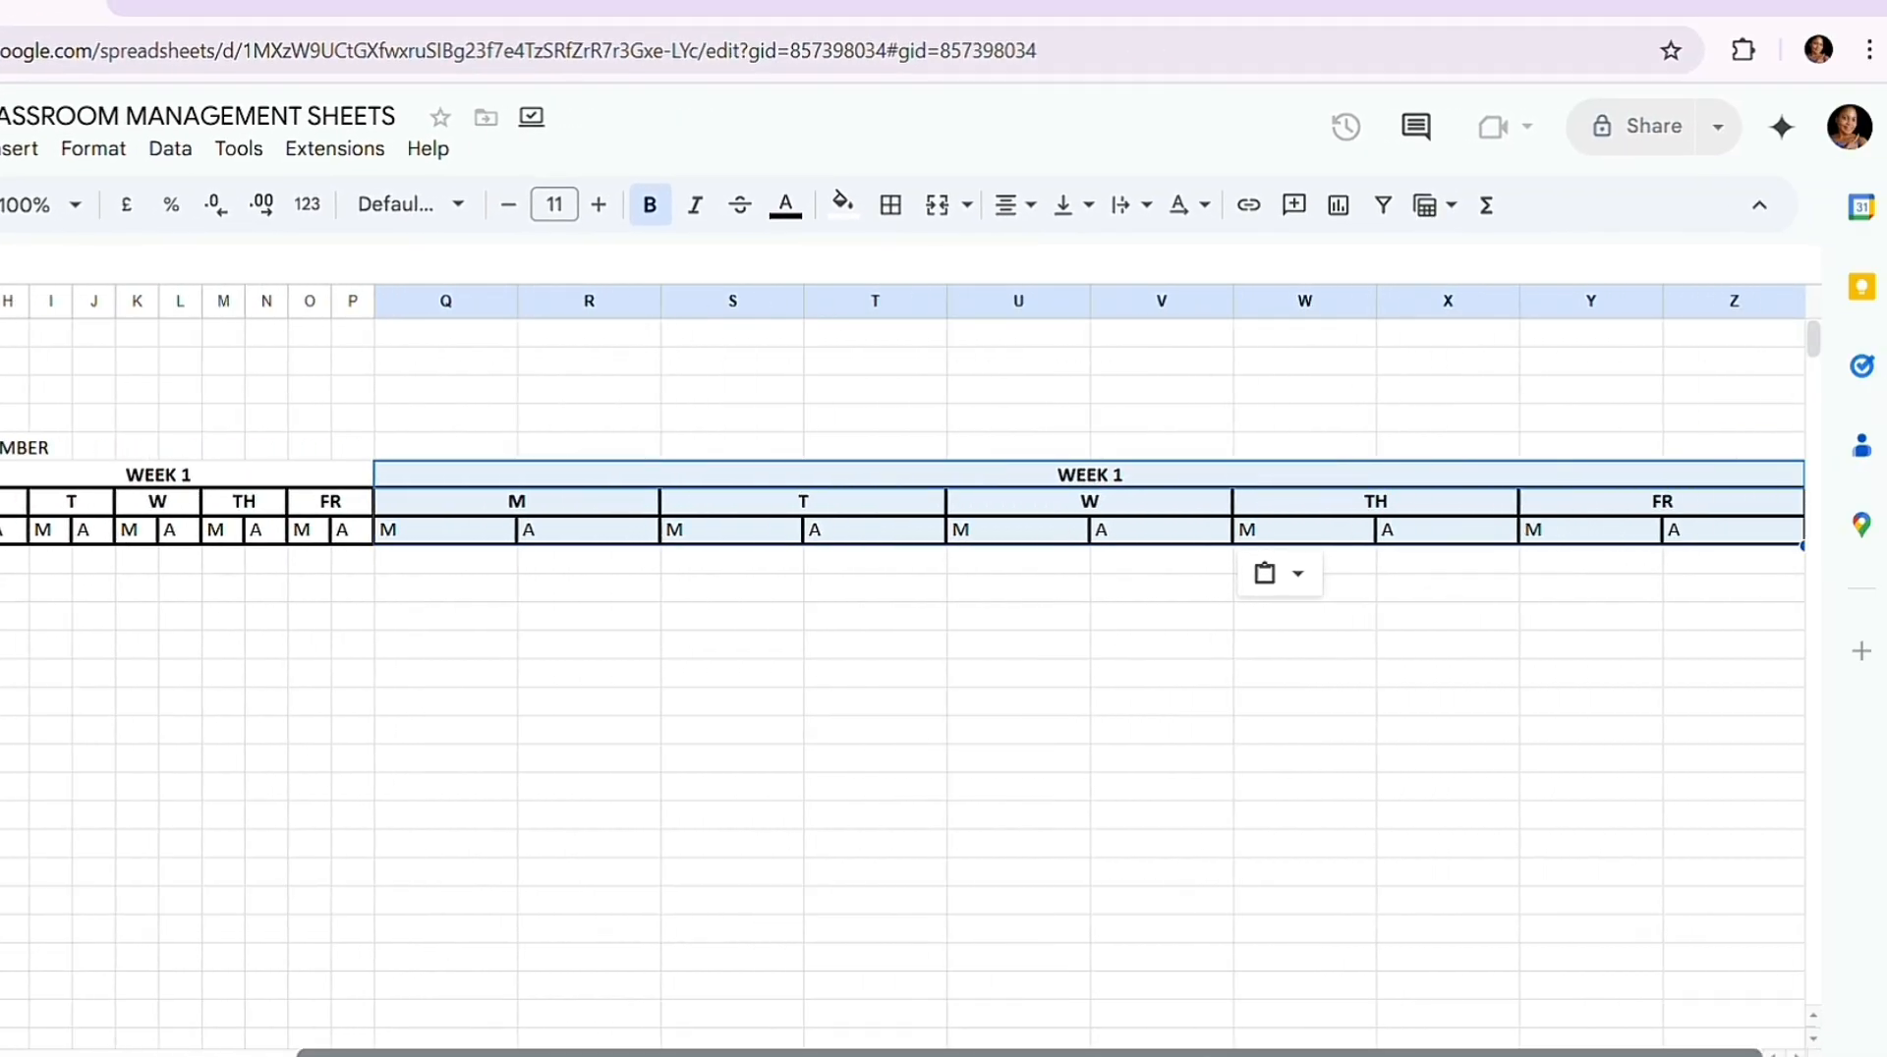
pyautogui.click(993, 789)
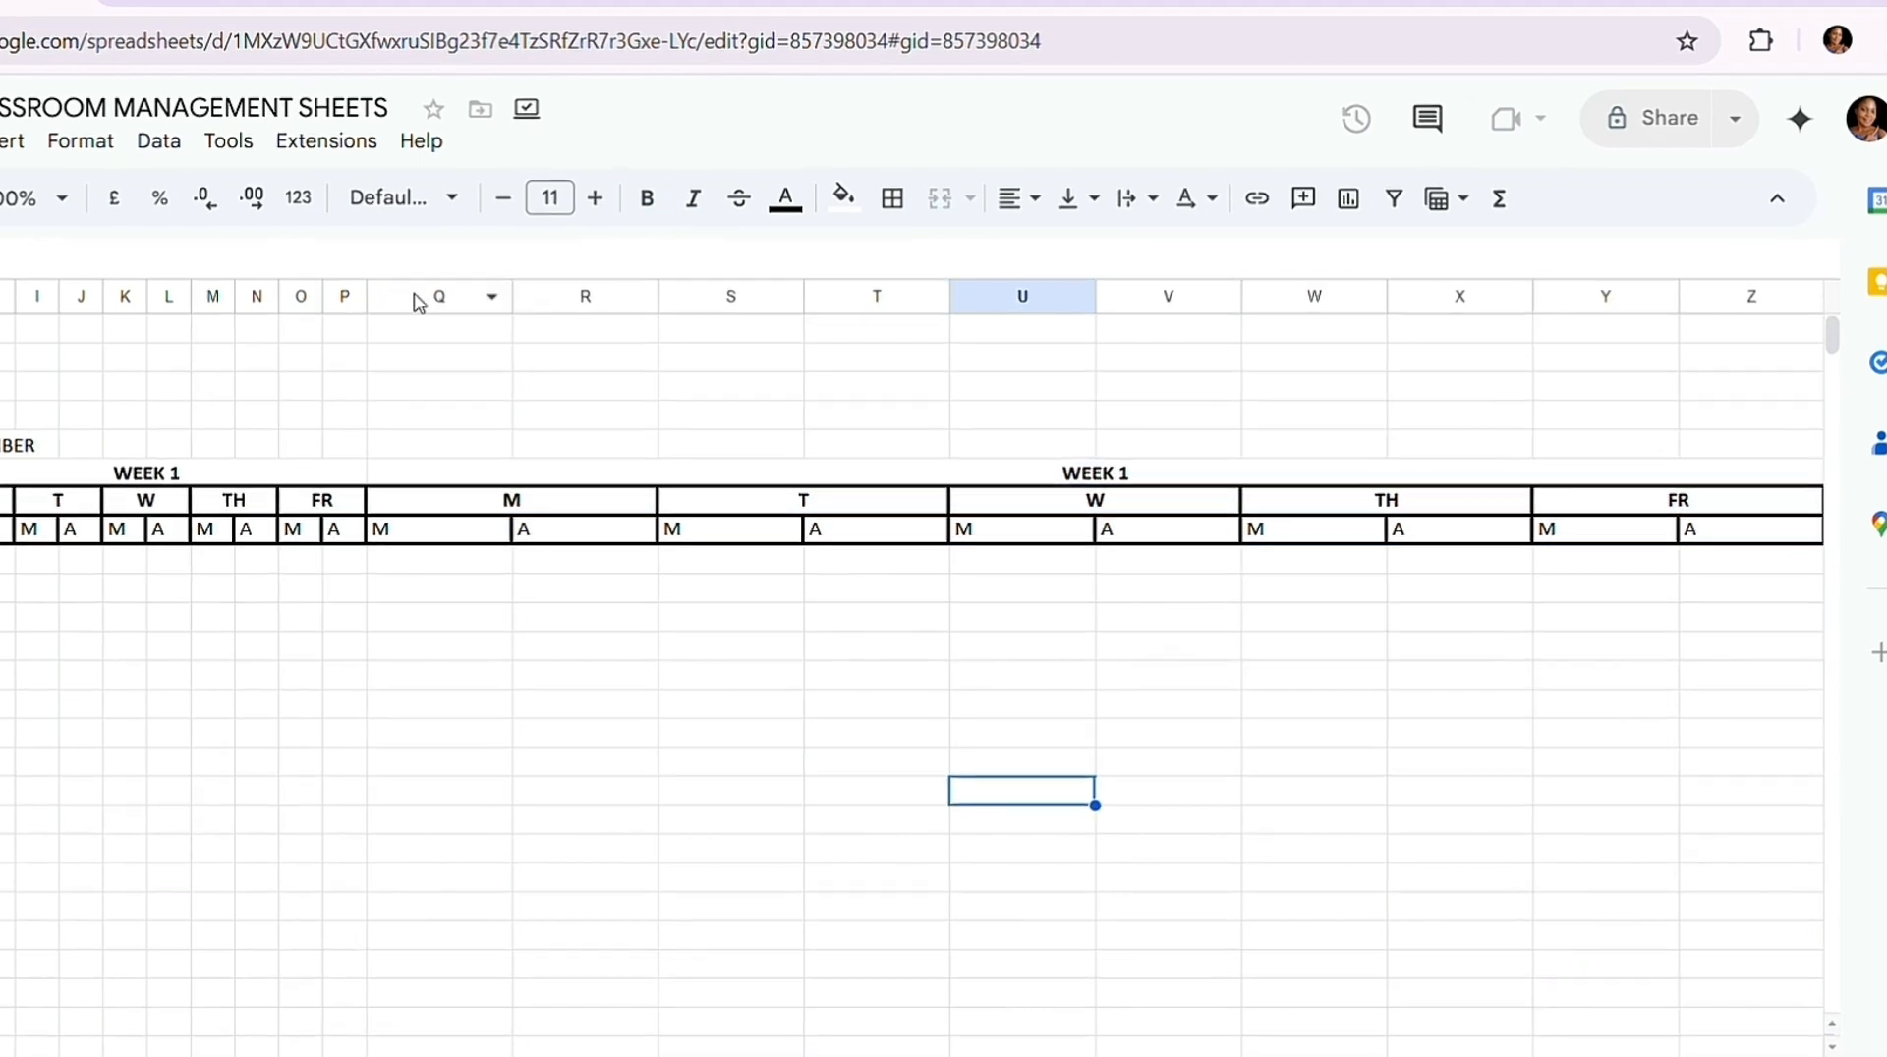
pyautogui.moveTo(395, 296)
pyautogui.mouseDown()
pyautogui.moveTo(648, 301)
pyautogui.moveTo(1369, 455)
pyautogui.moveTo(1499, 404)
pyautogui.moveTo(1771, 419)
pyautogui.mouseUp()
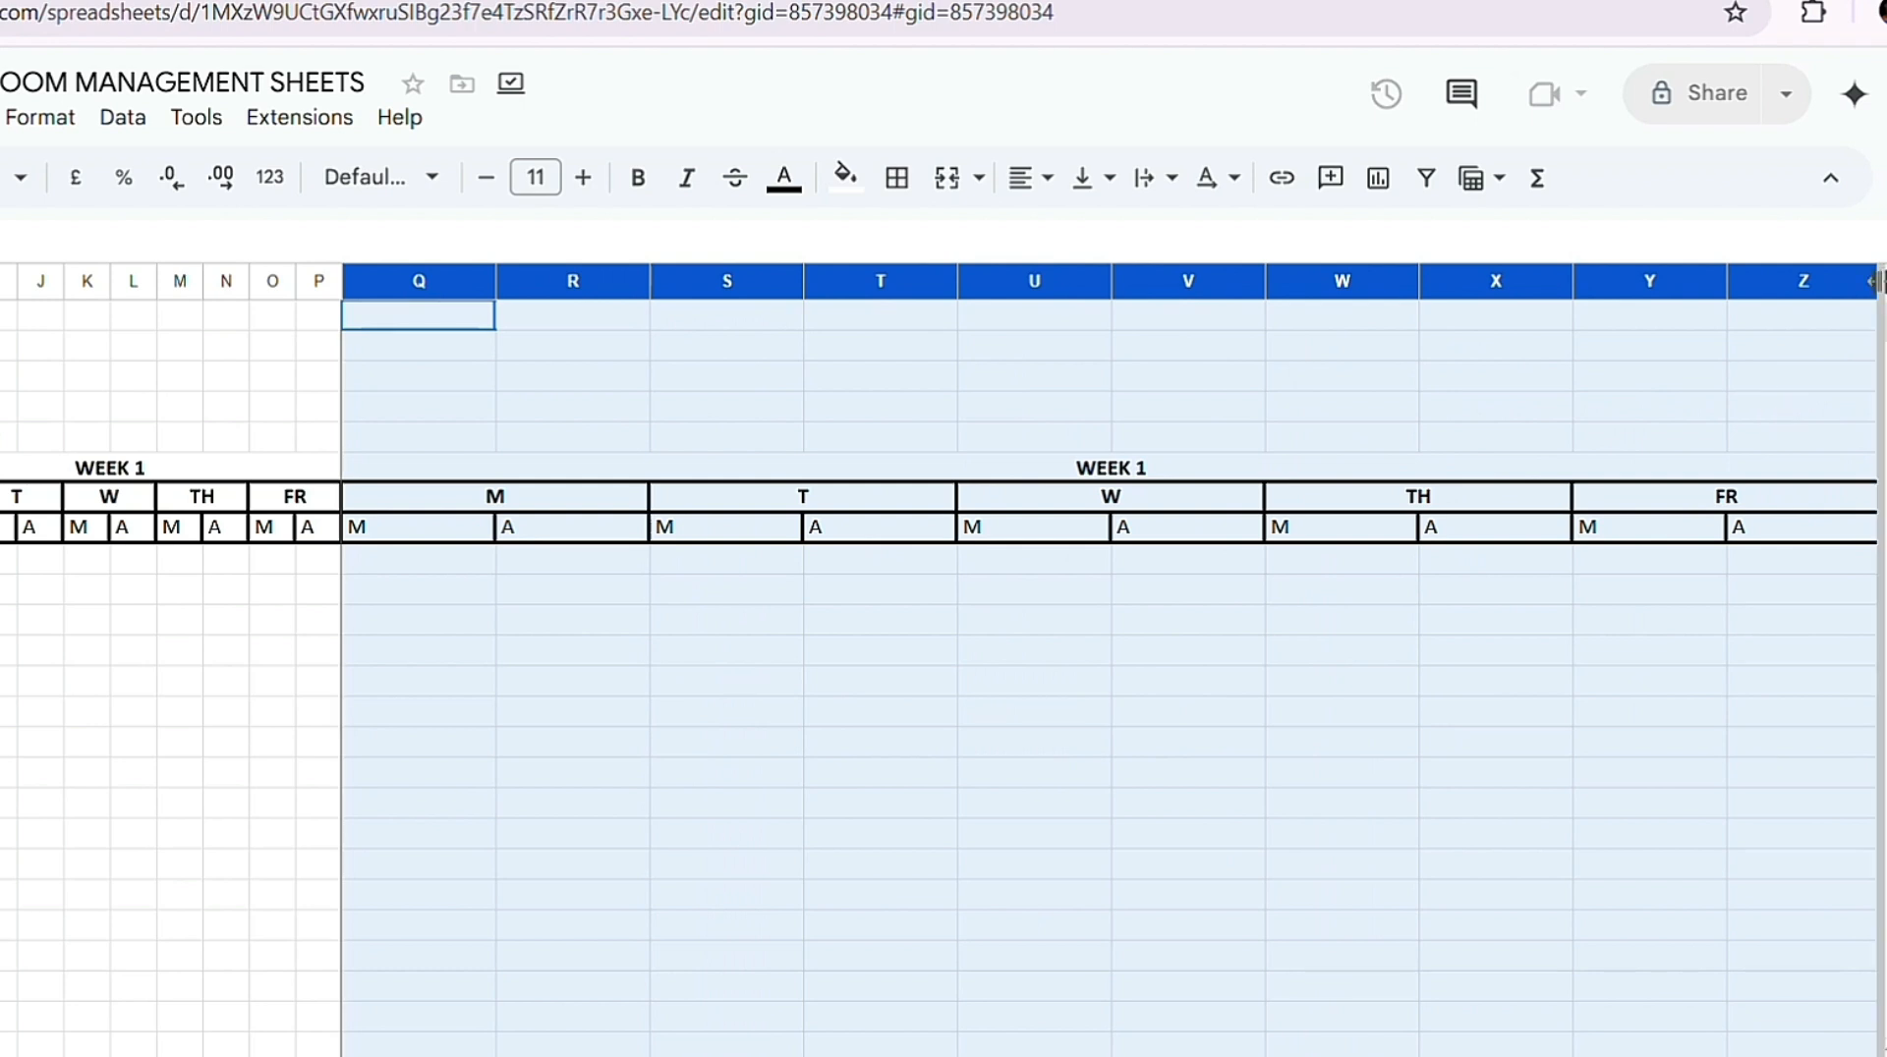
pyautogui.moveTo(1876, 282); pyautogui.dragTo(1606, 332)
pyautogui.moveTo(1144, 282); pyautogui.dragTo(1276, 314)
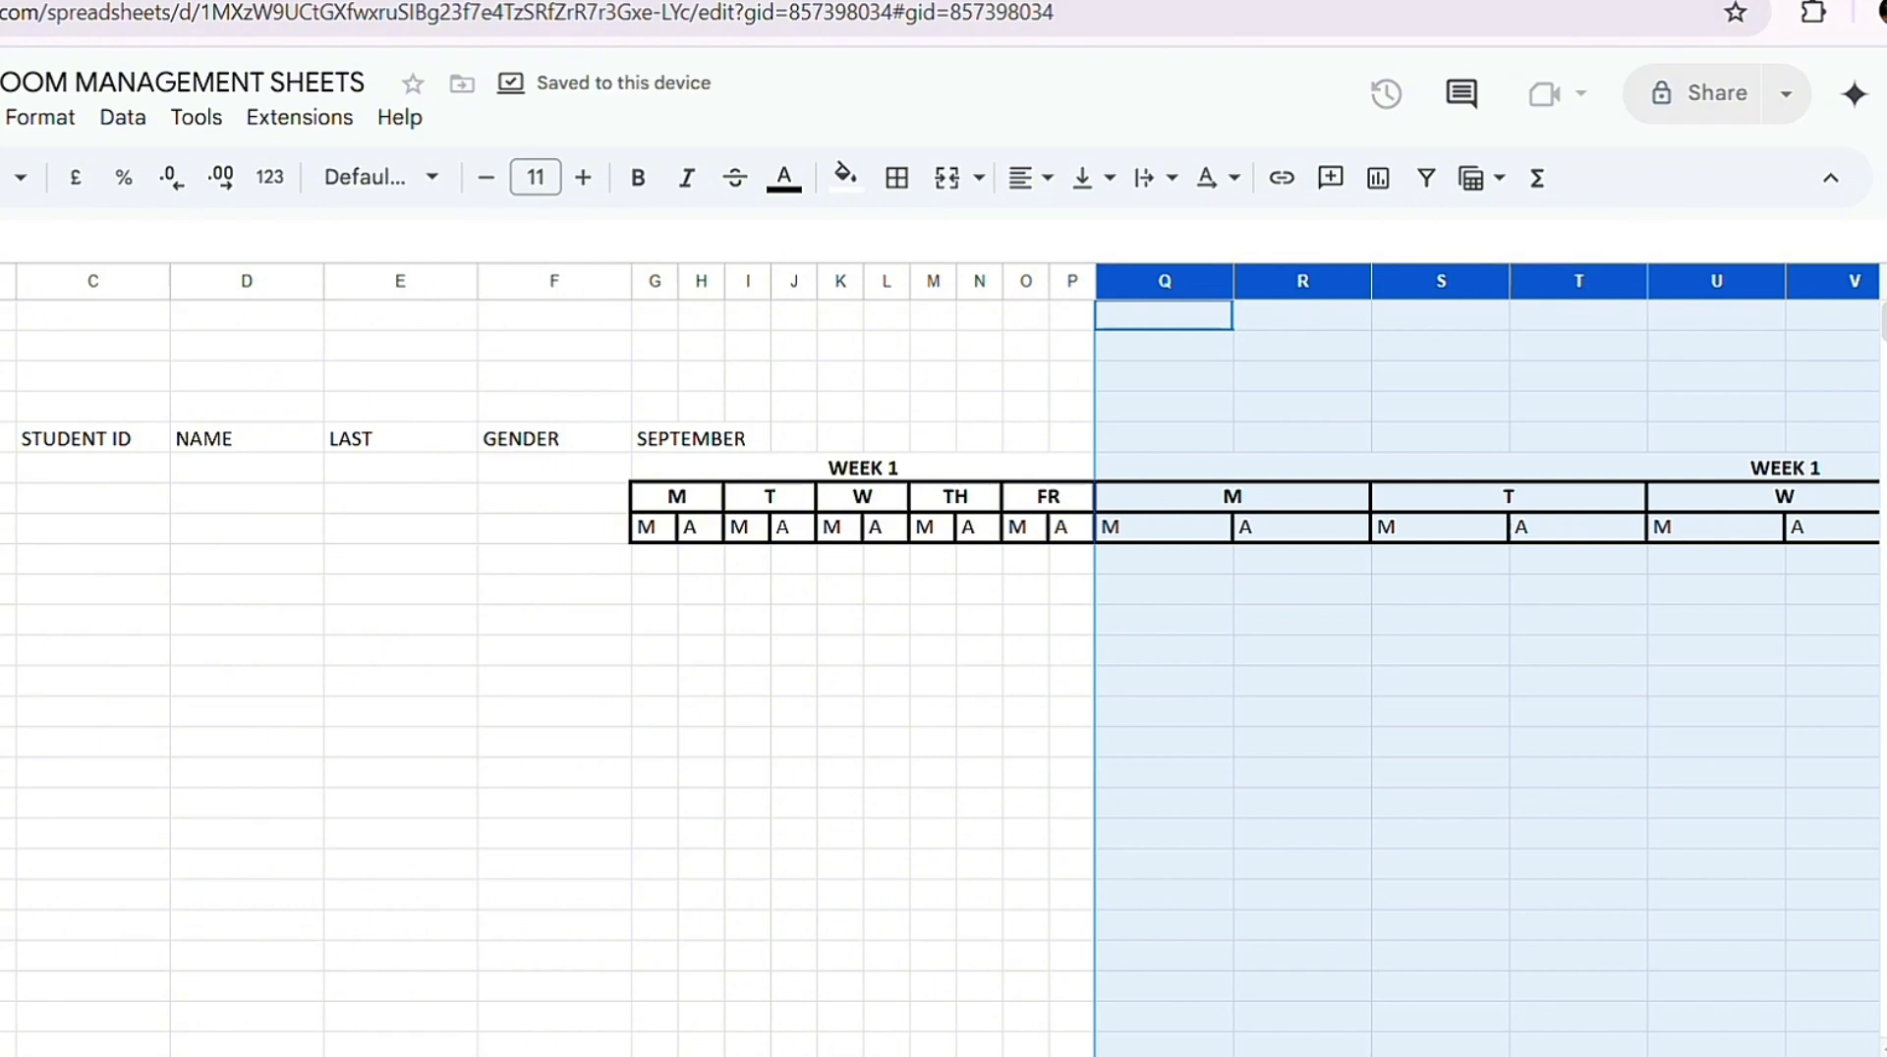
pyautogui.hscroll(3, 1583, 286)
pyautogui.hscroll(-3, 1832, 316)
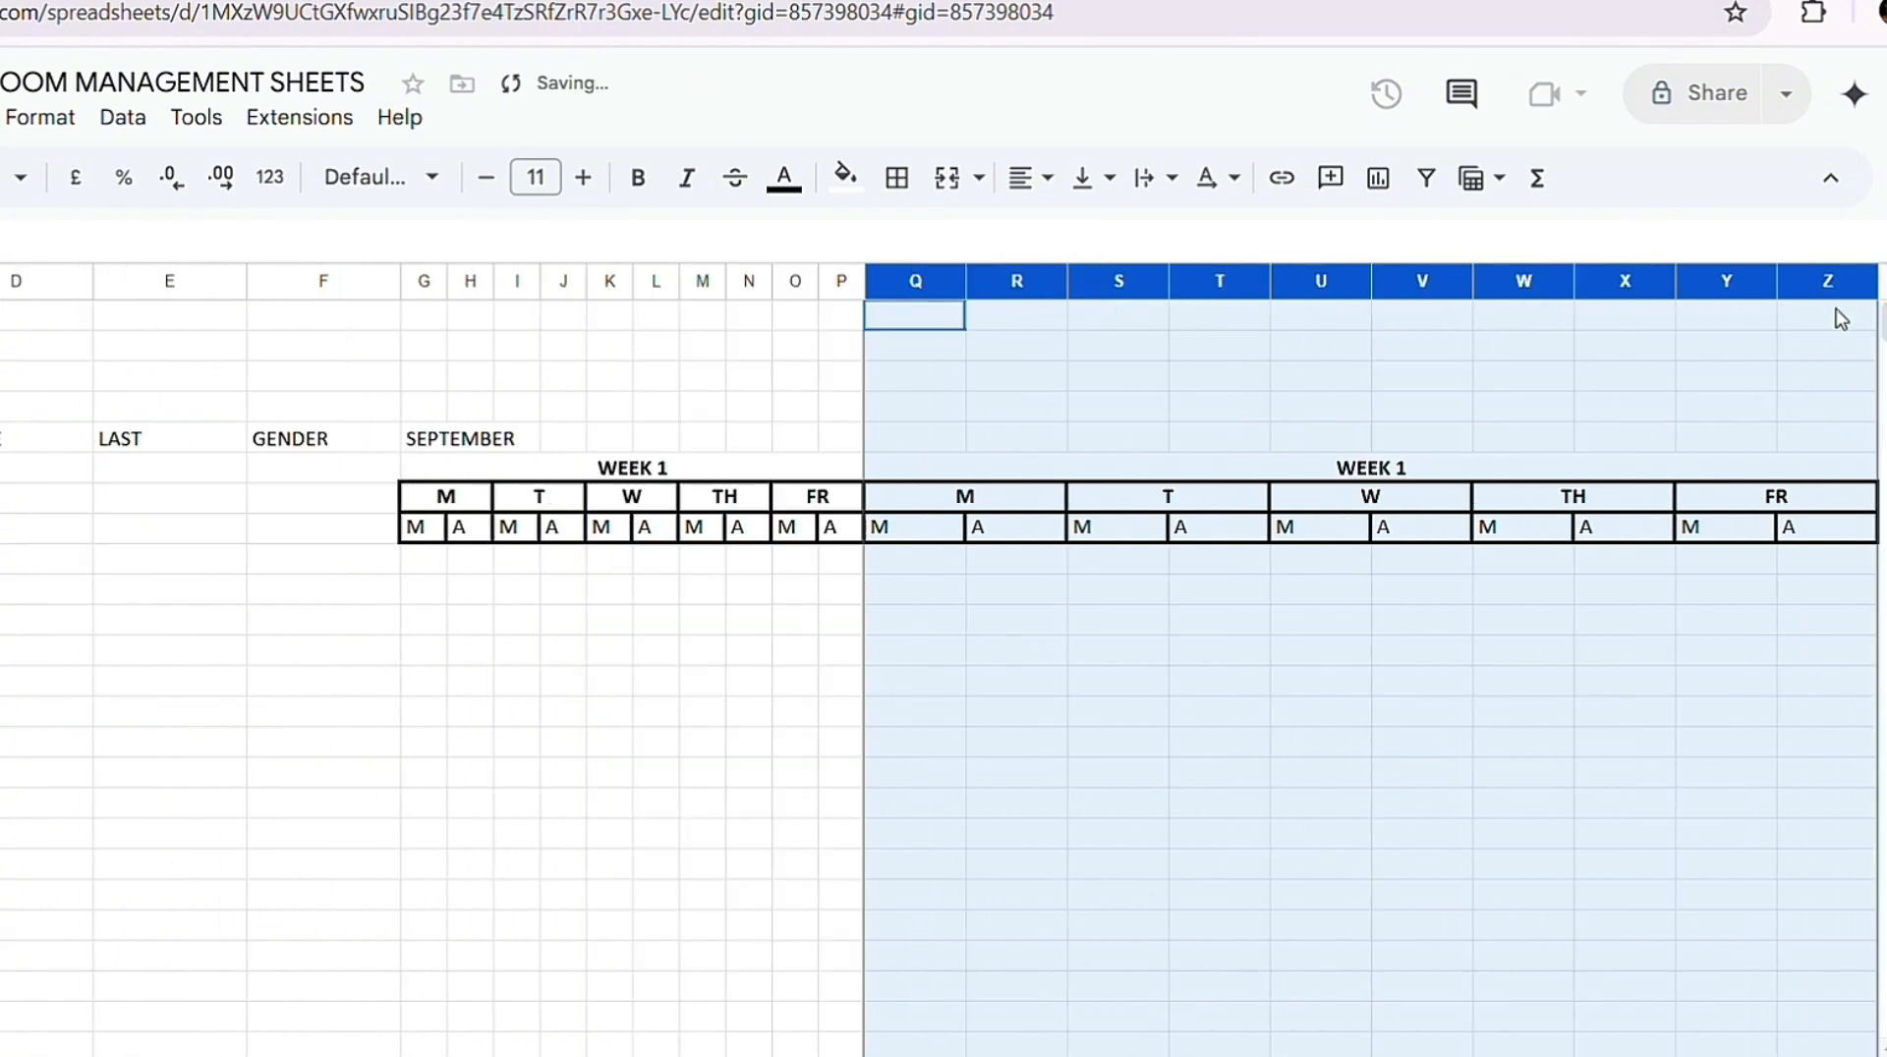
pyautogui.moveTo(1886, 257); pyautogui.dragTo(1857, 285)
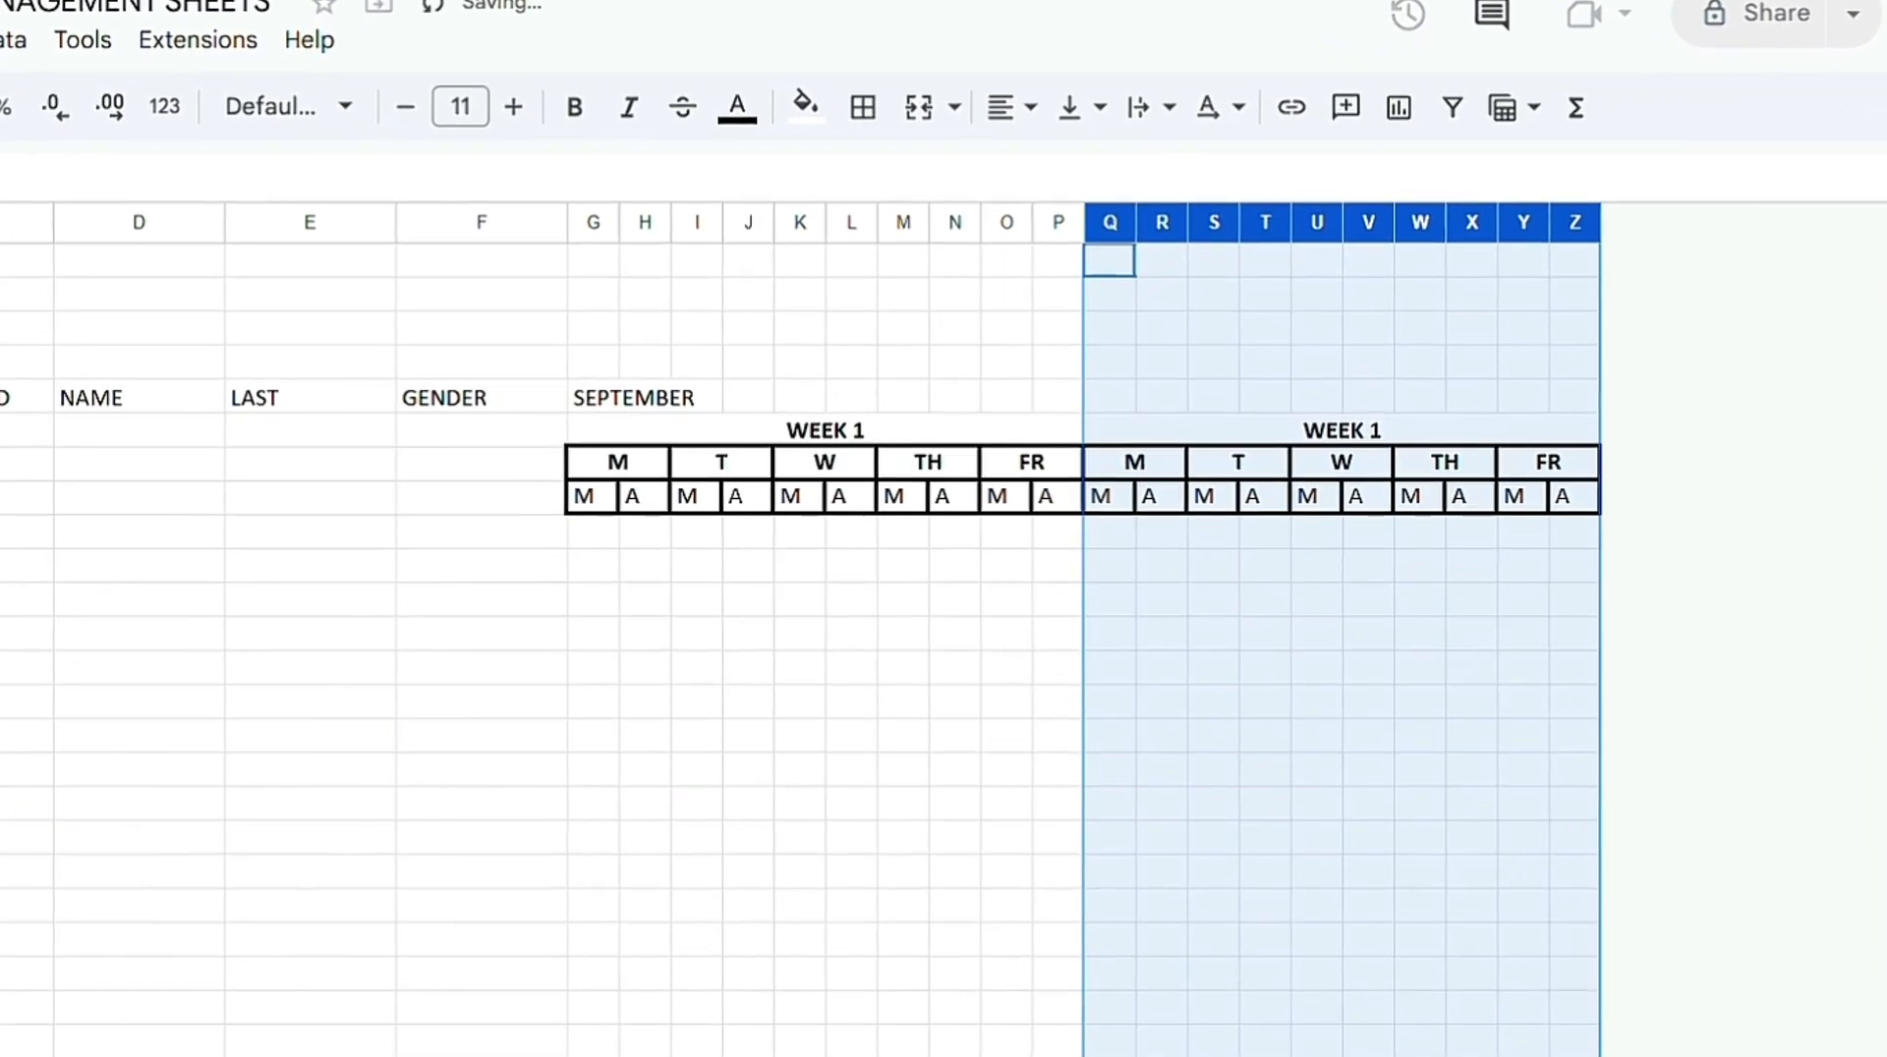
pyautogui.moveTo(1583, 255); pyautogui.dragTo(1569, 263)
pyautogui.moveTo(1498, 194); pyautogui.dragTo(1371, 197)
pyautogui.doubleClick(1371, 196)
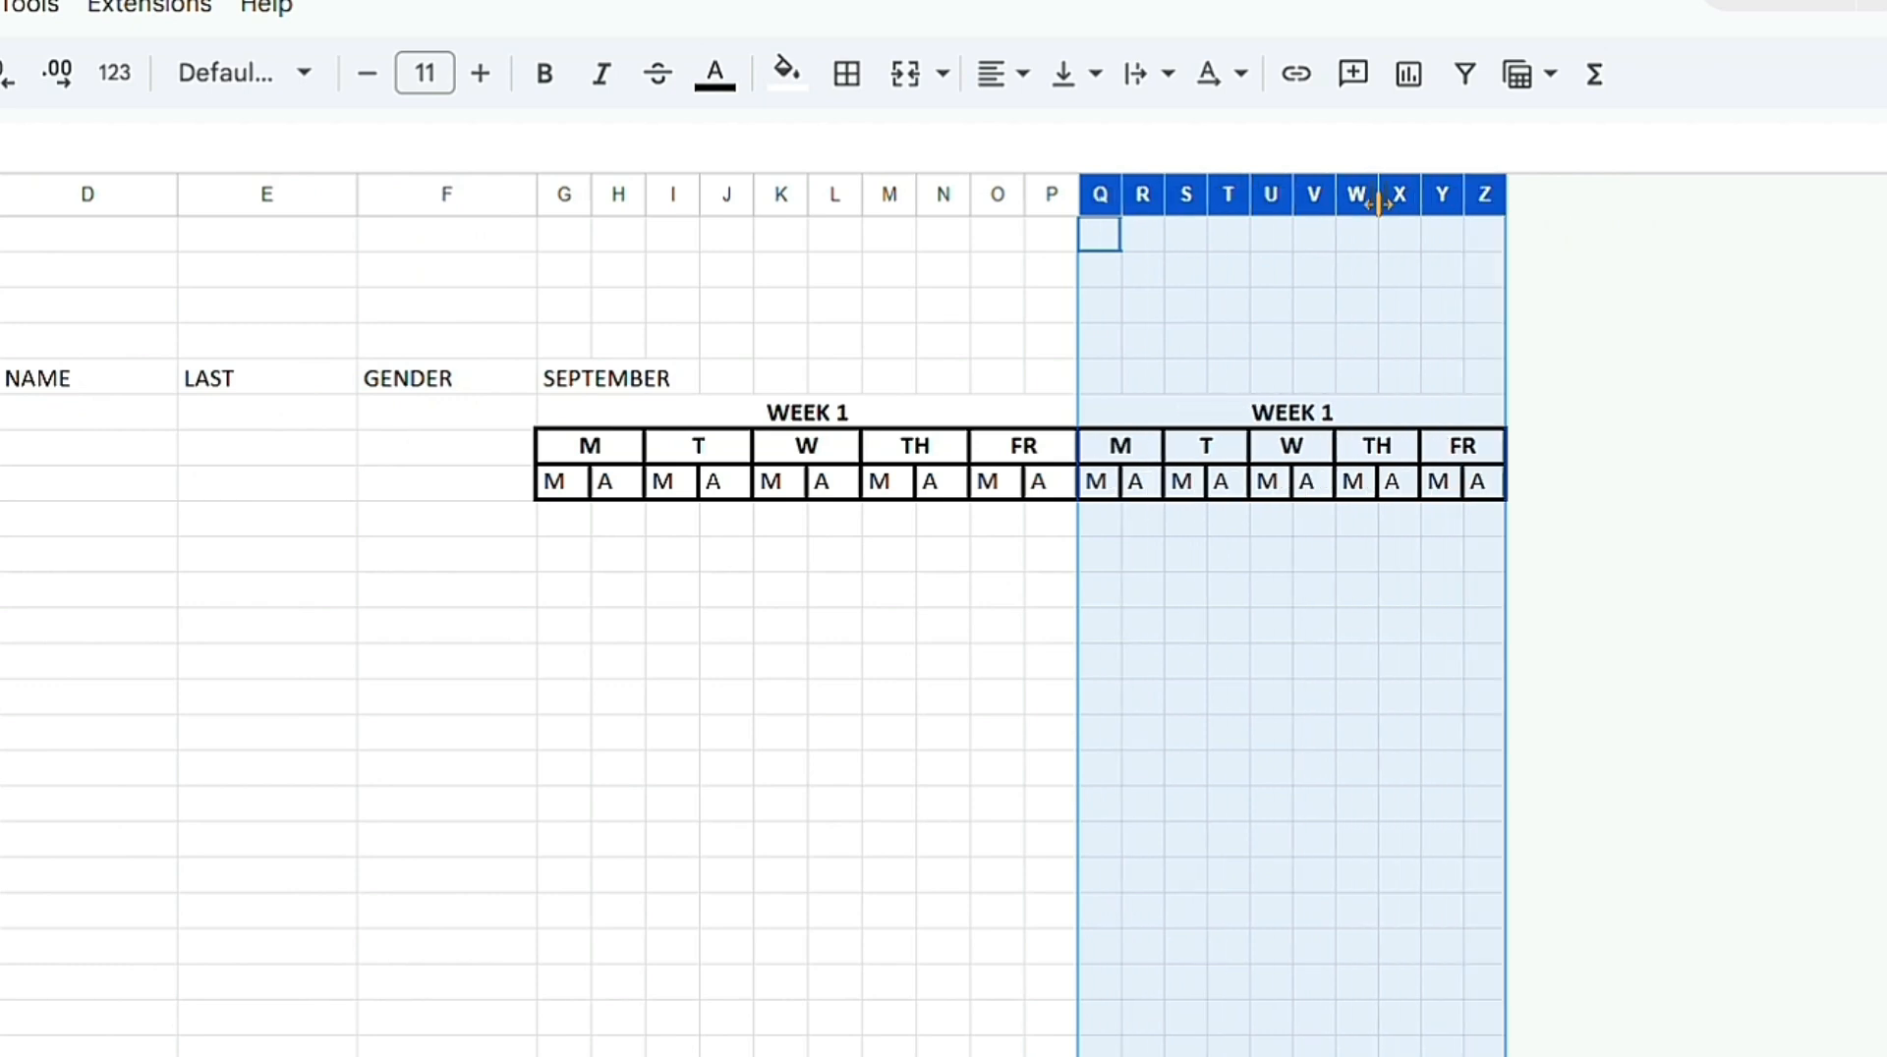
# Step: Change the heading of the pasted week block in Q6 to WEEK 2
pyautogui.click(927, 784)
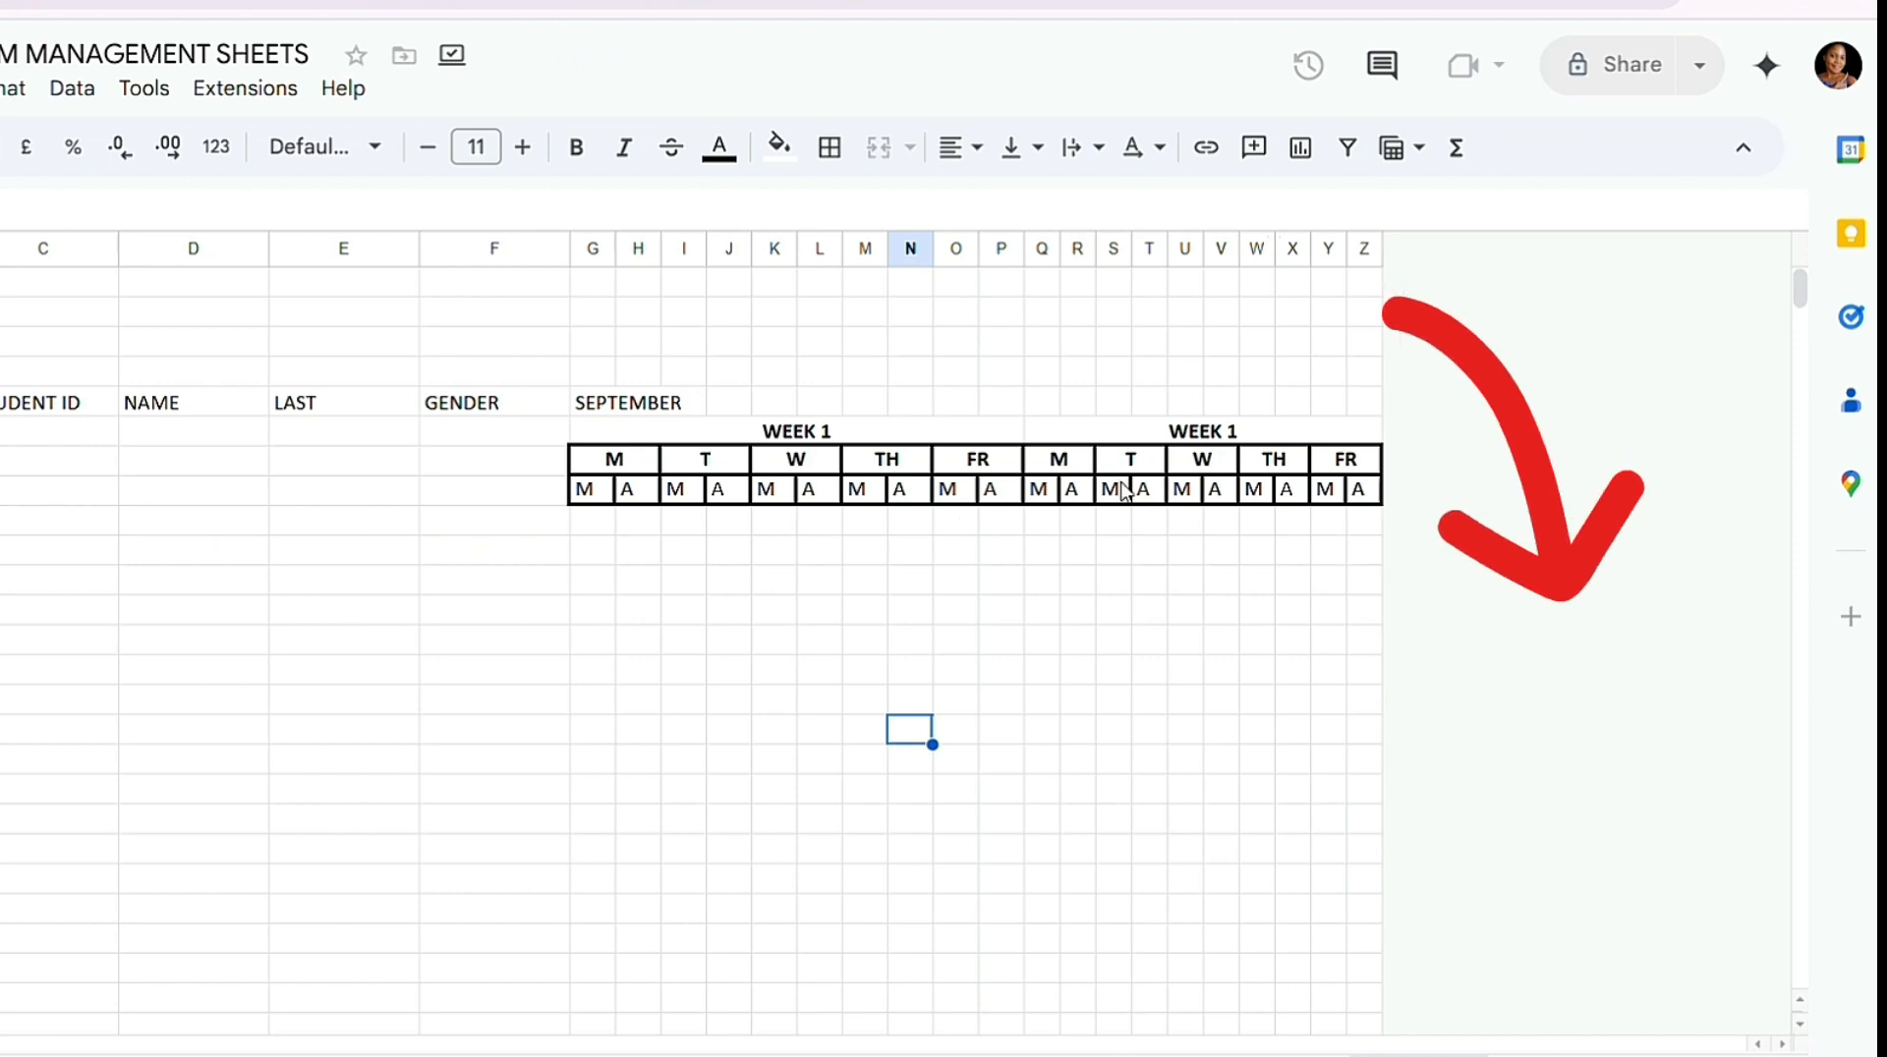
pyautogui.click(1243, 437)
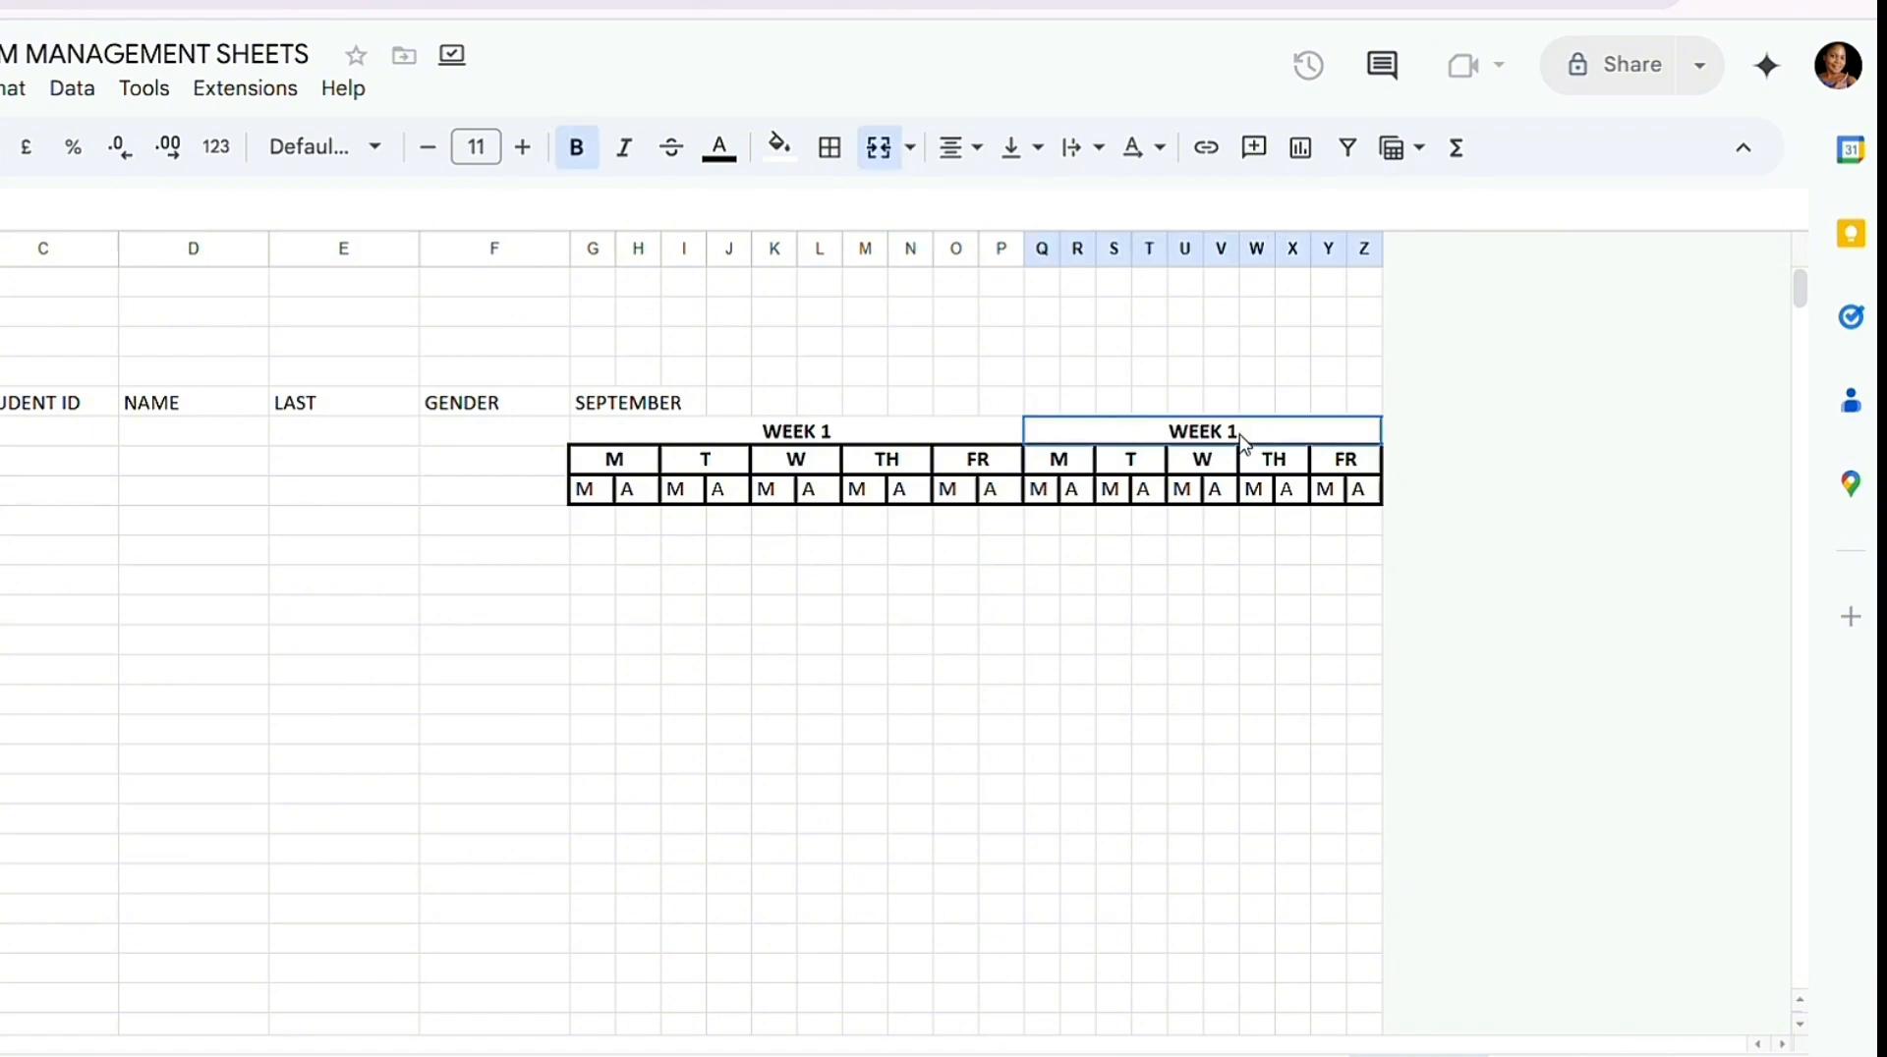
pyautogui.doubleClick(1242, 438)
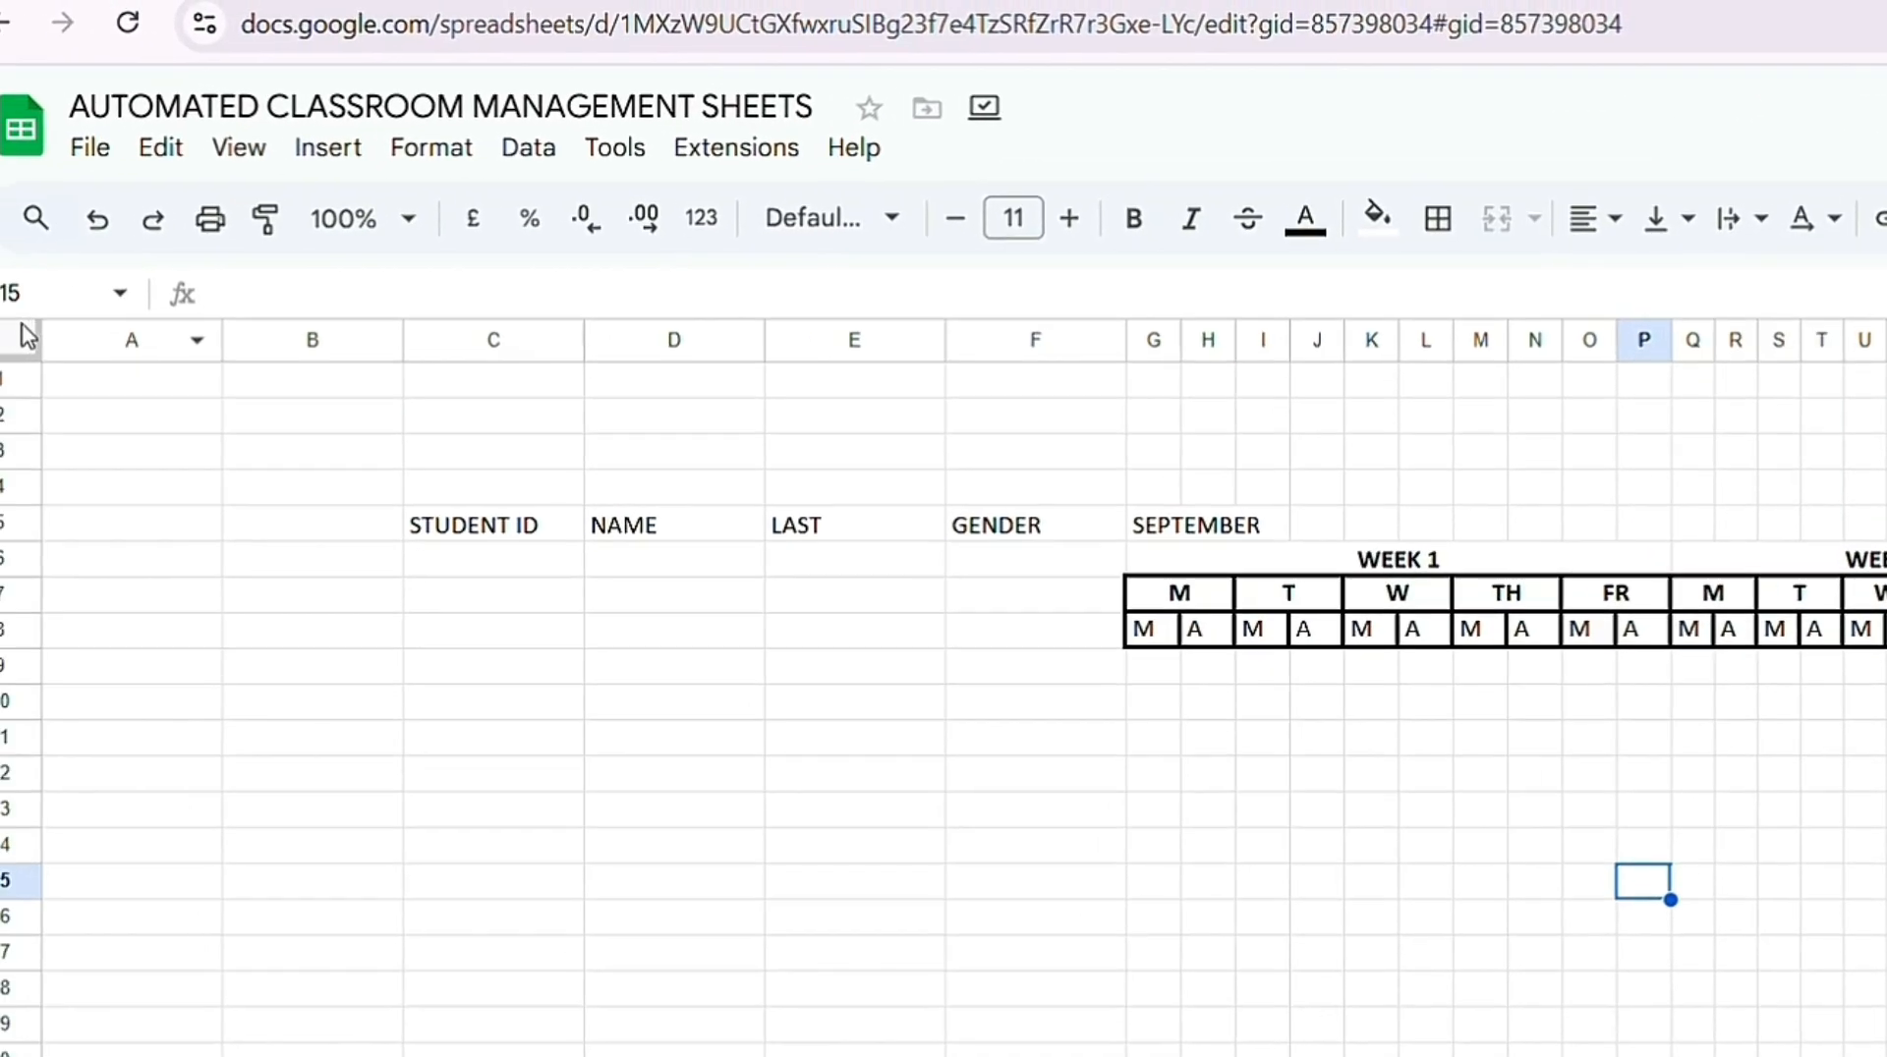
# Step: Select the whole sheet and insert 26 columns to the right of column Z
pyautogui.click(24, 338)
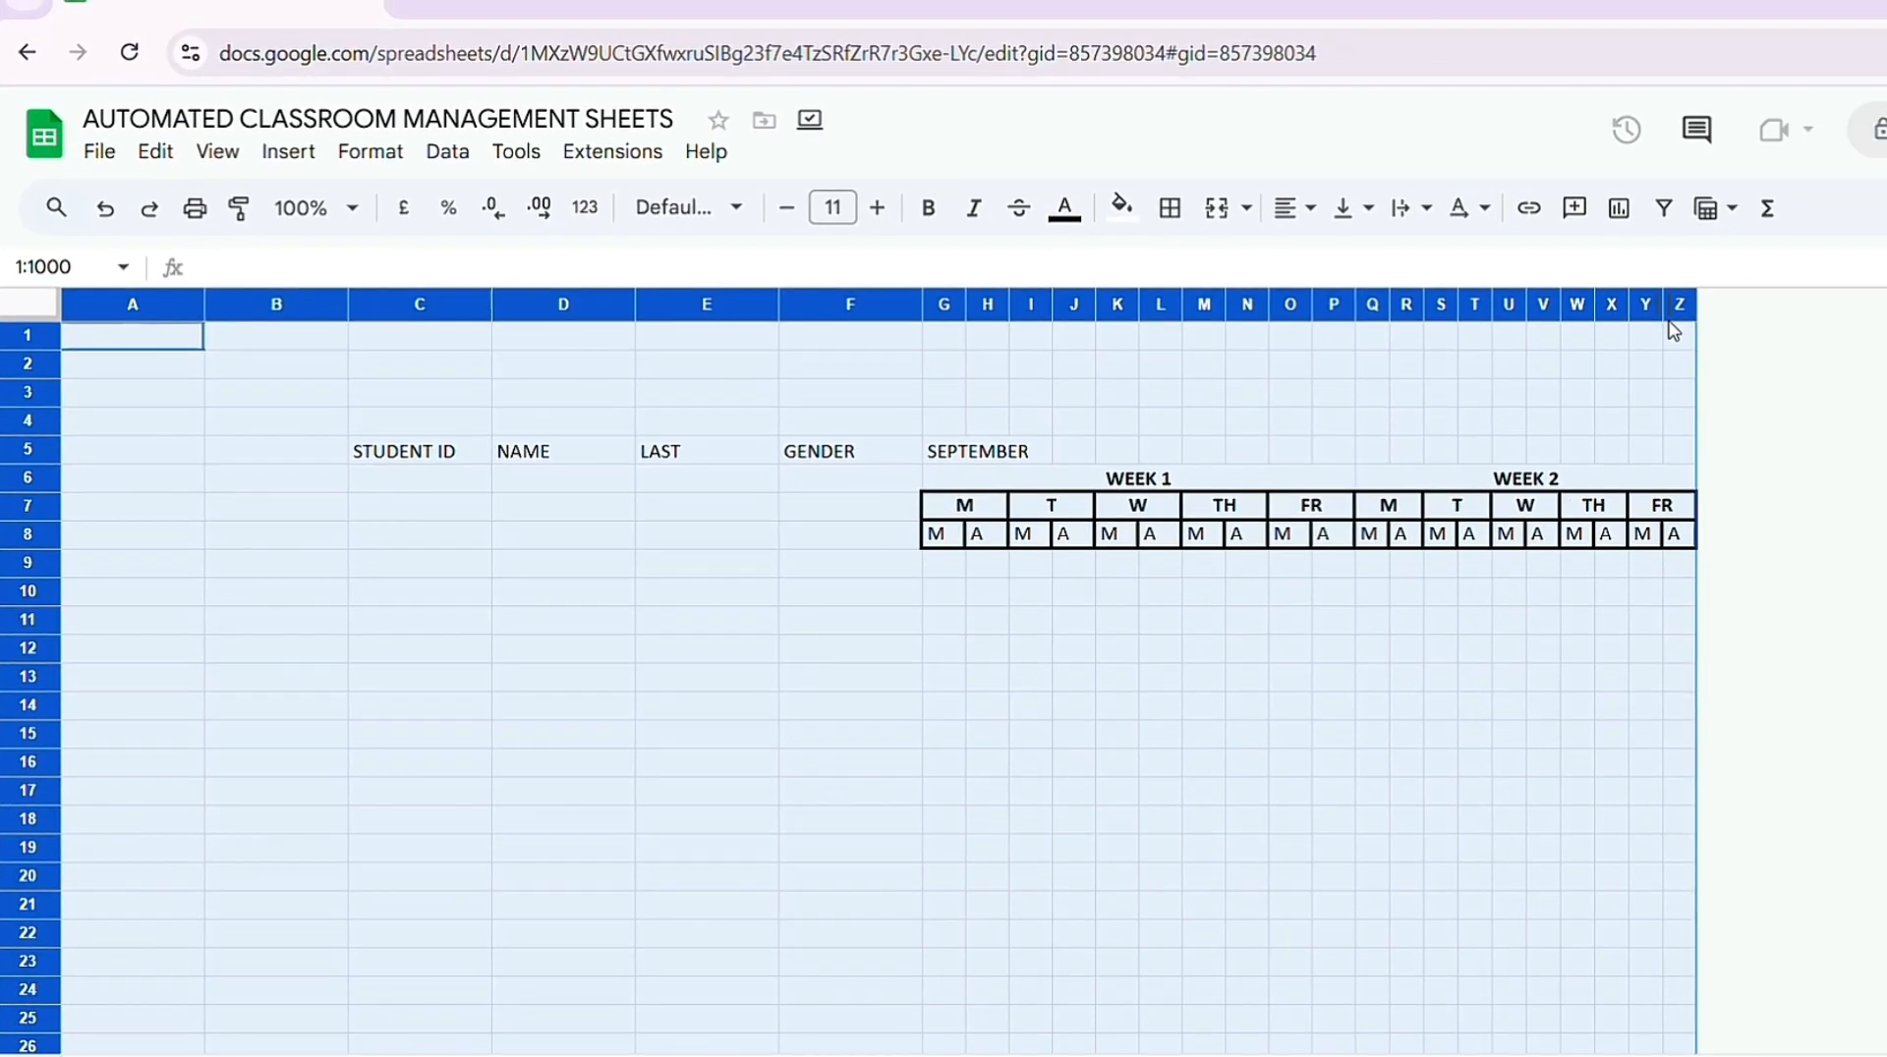
pyautogui.rightClick(1674, 316)
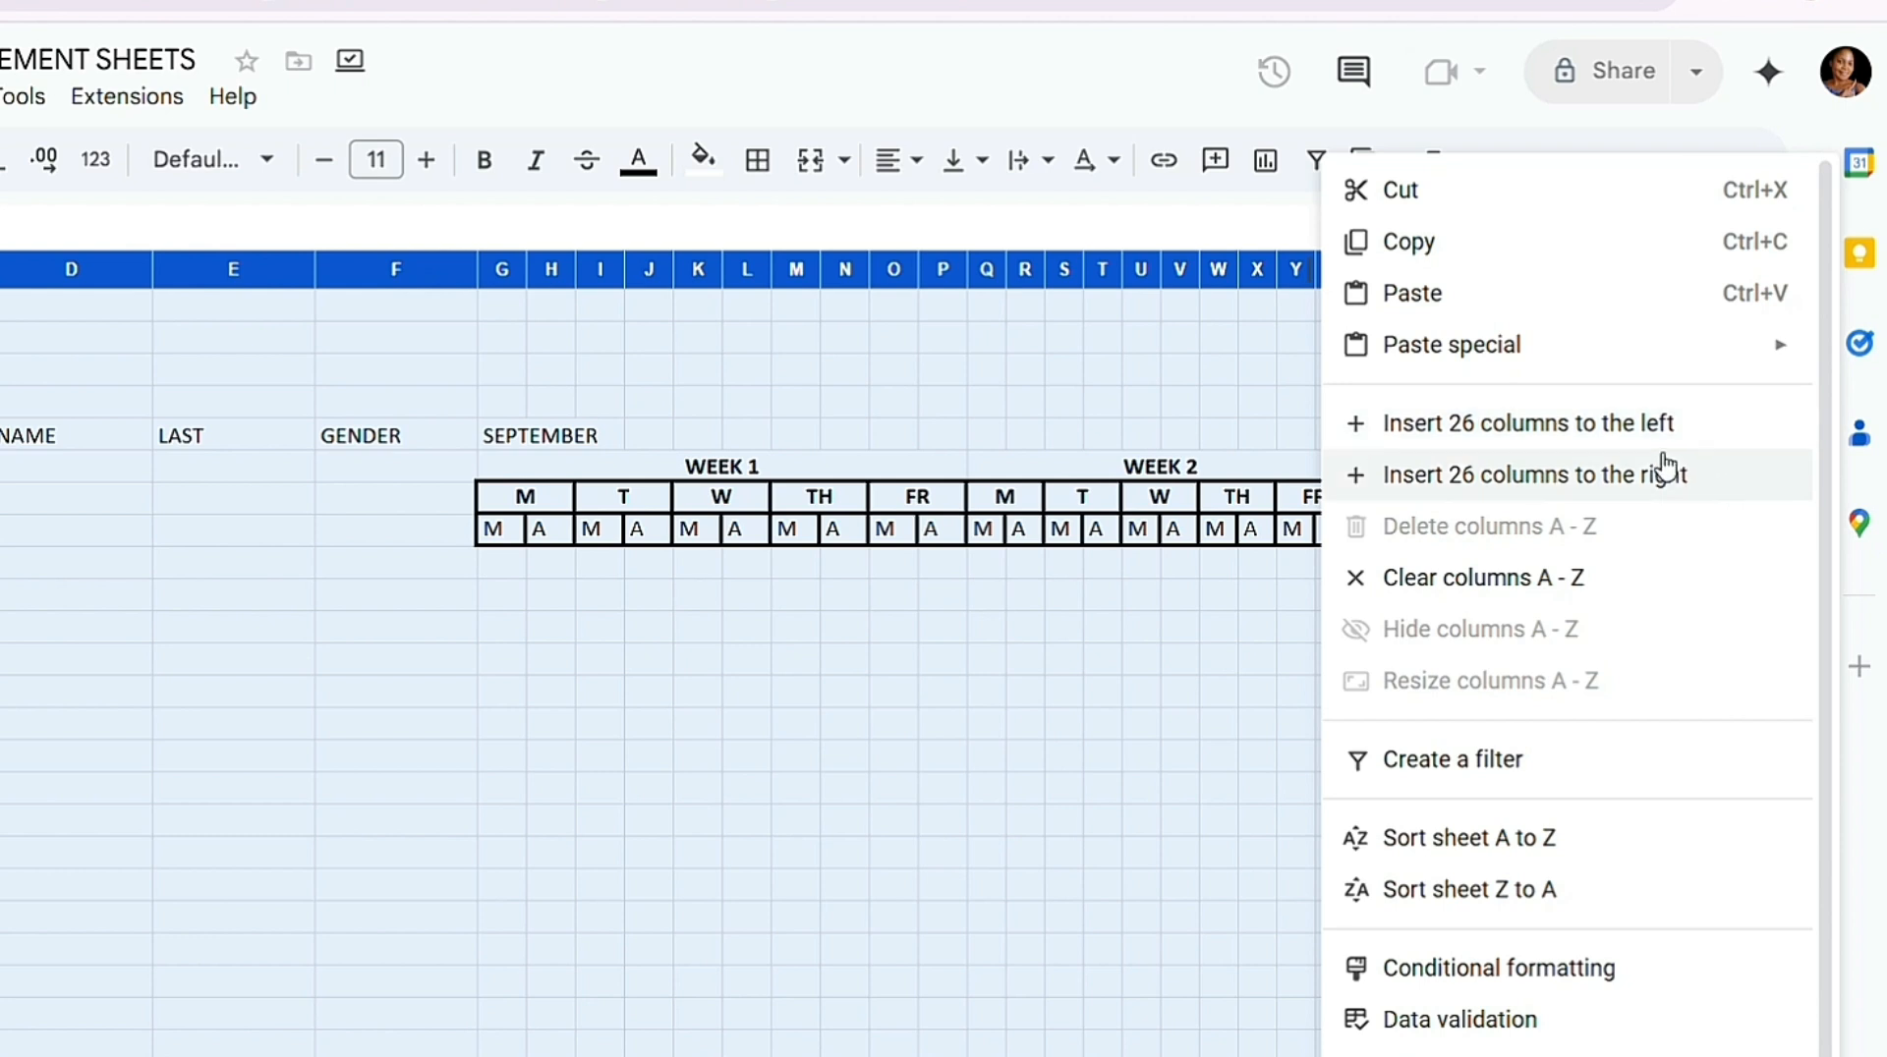
pyautogui.click(1608, 482)
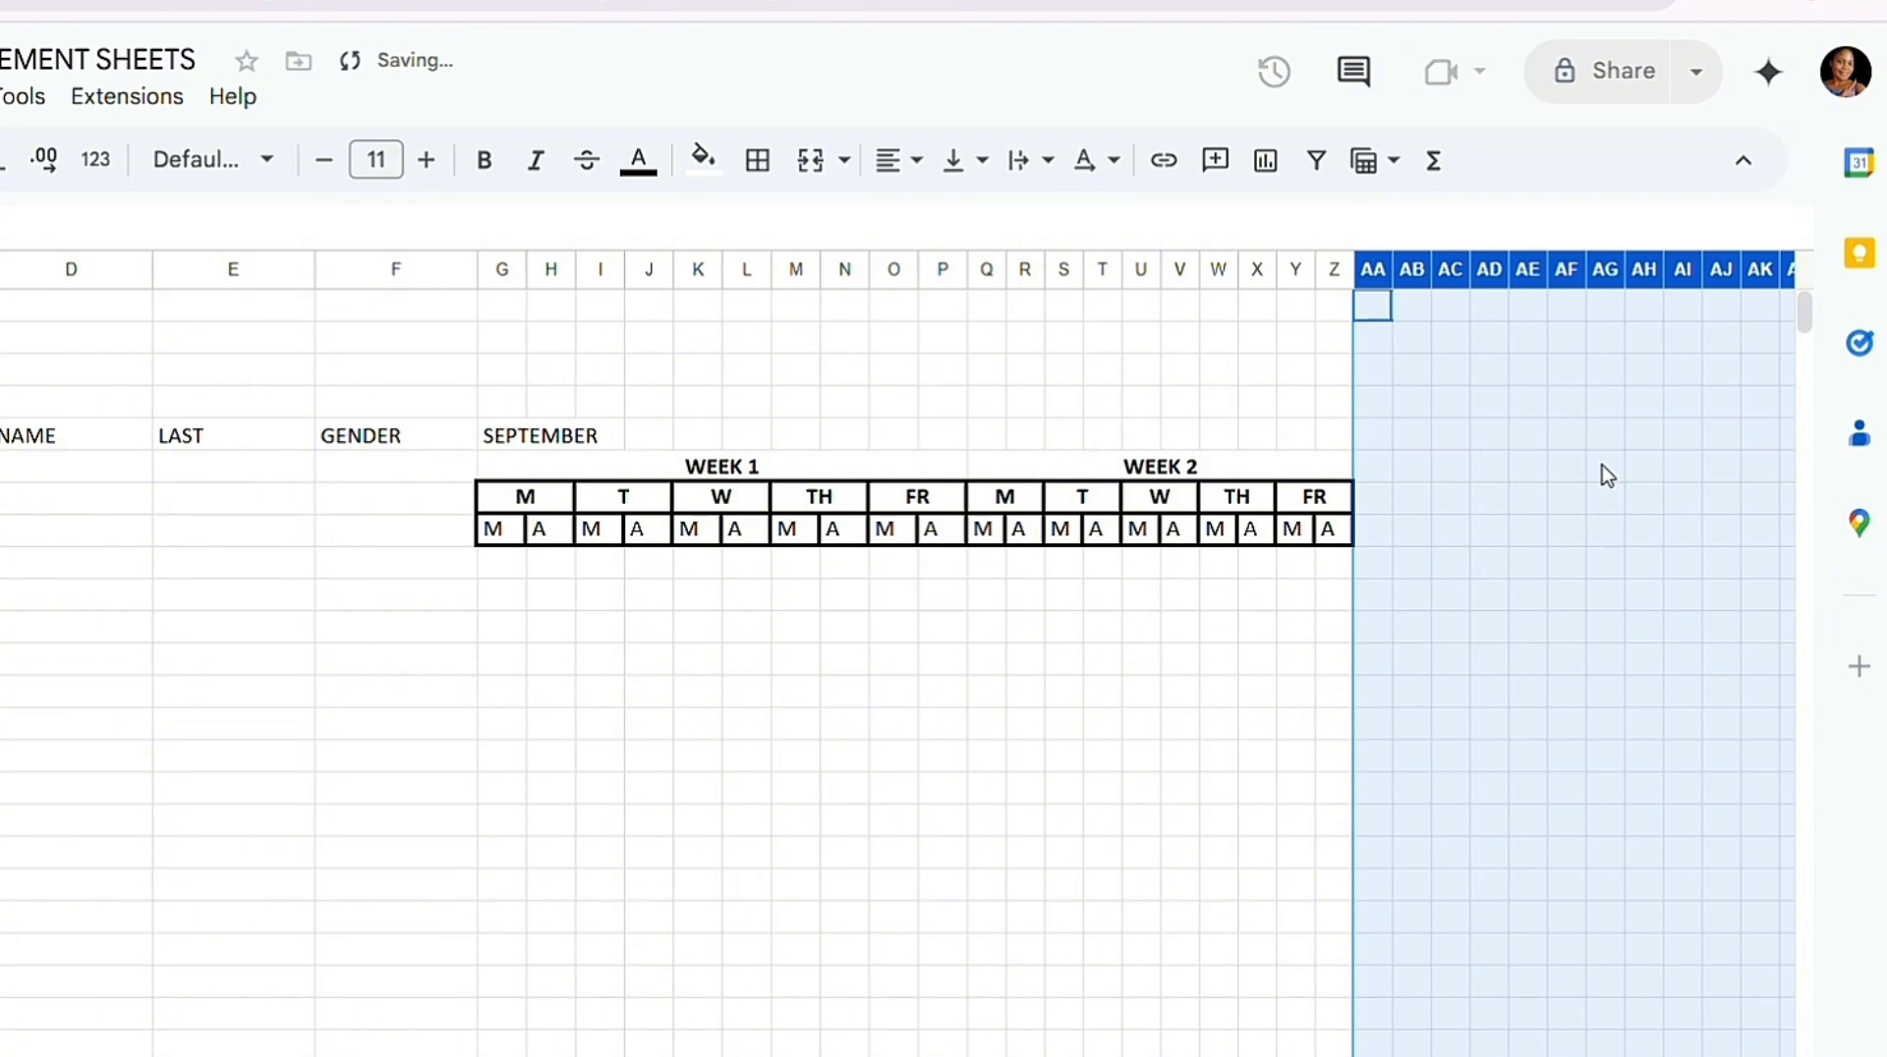
pyautogui.hscroll(5, 896, 648)
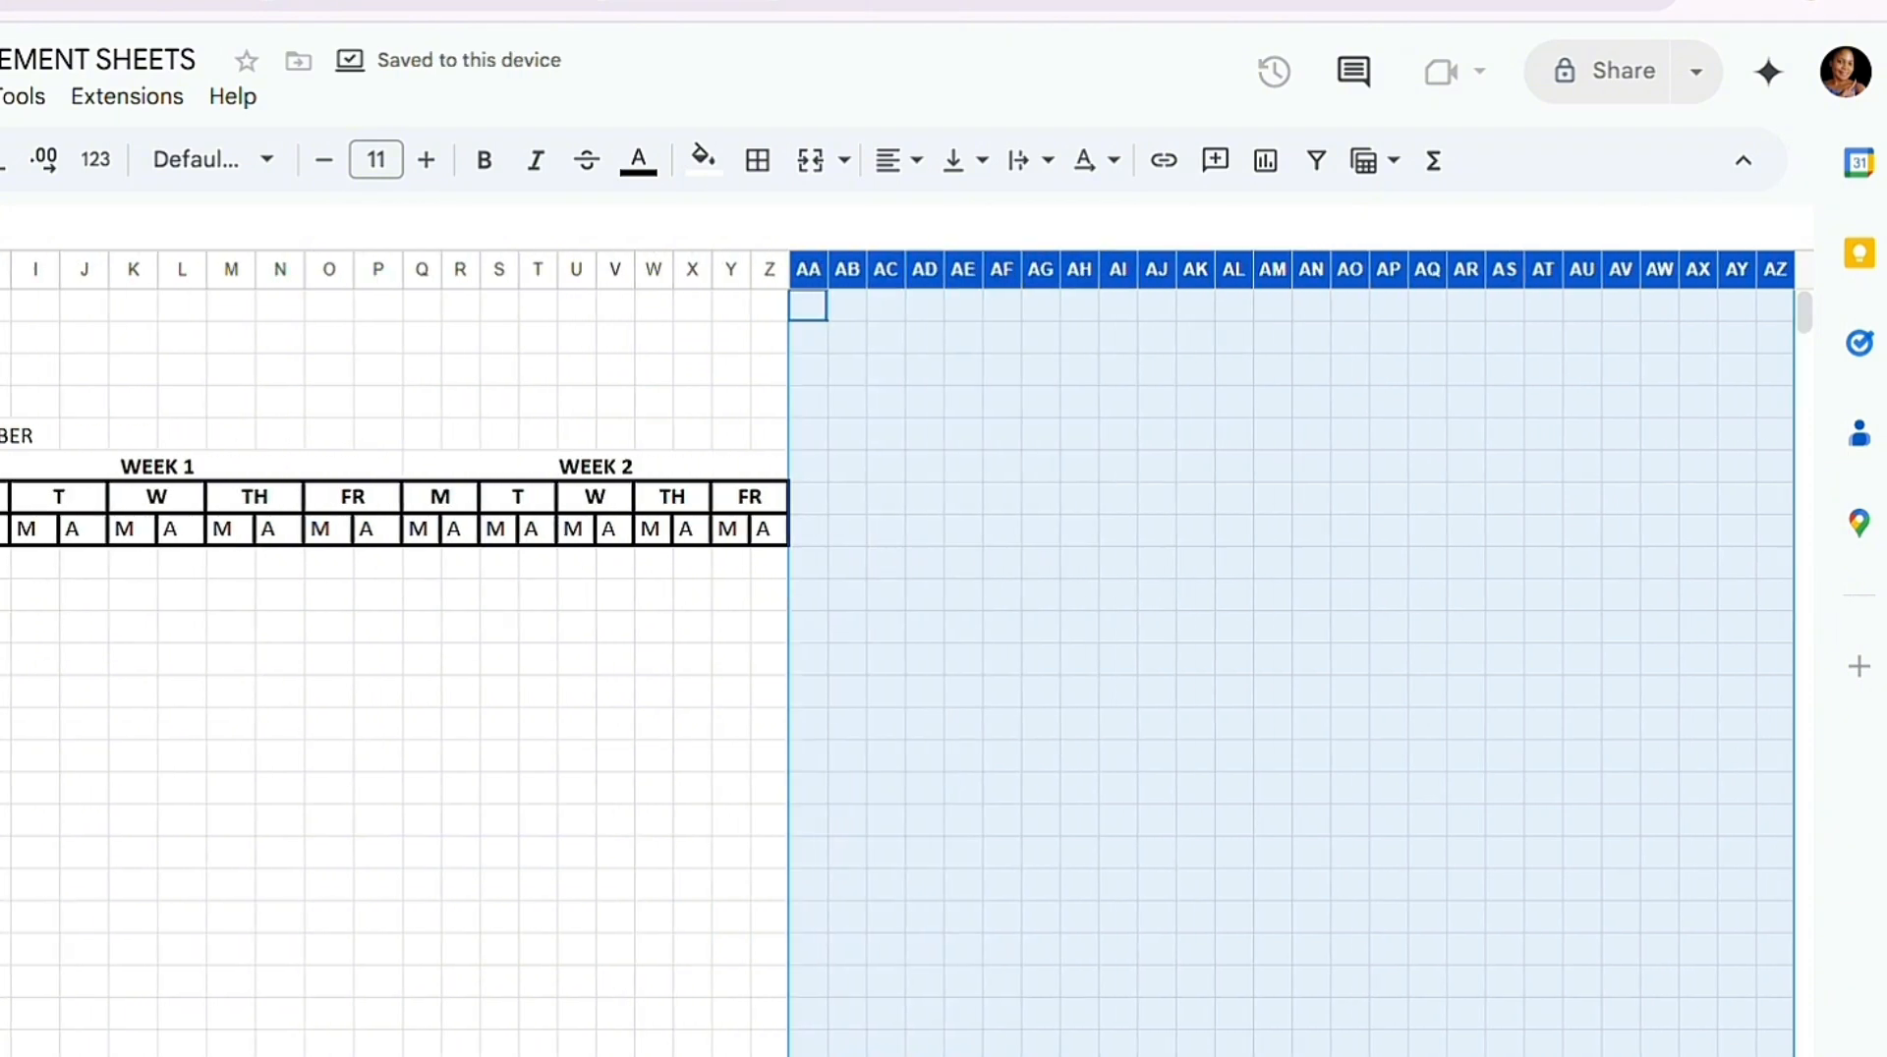
pyautogui.click(654, 745)
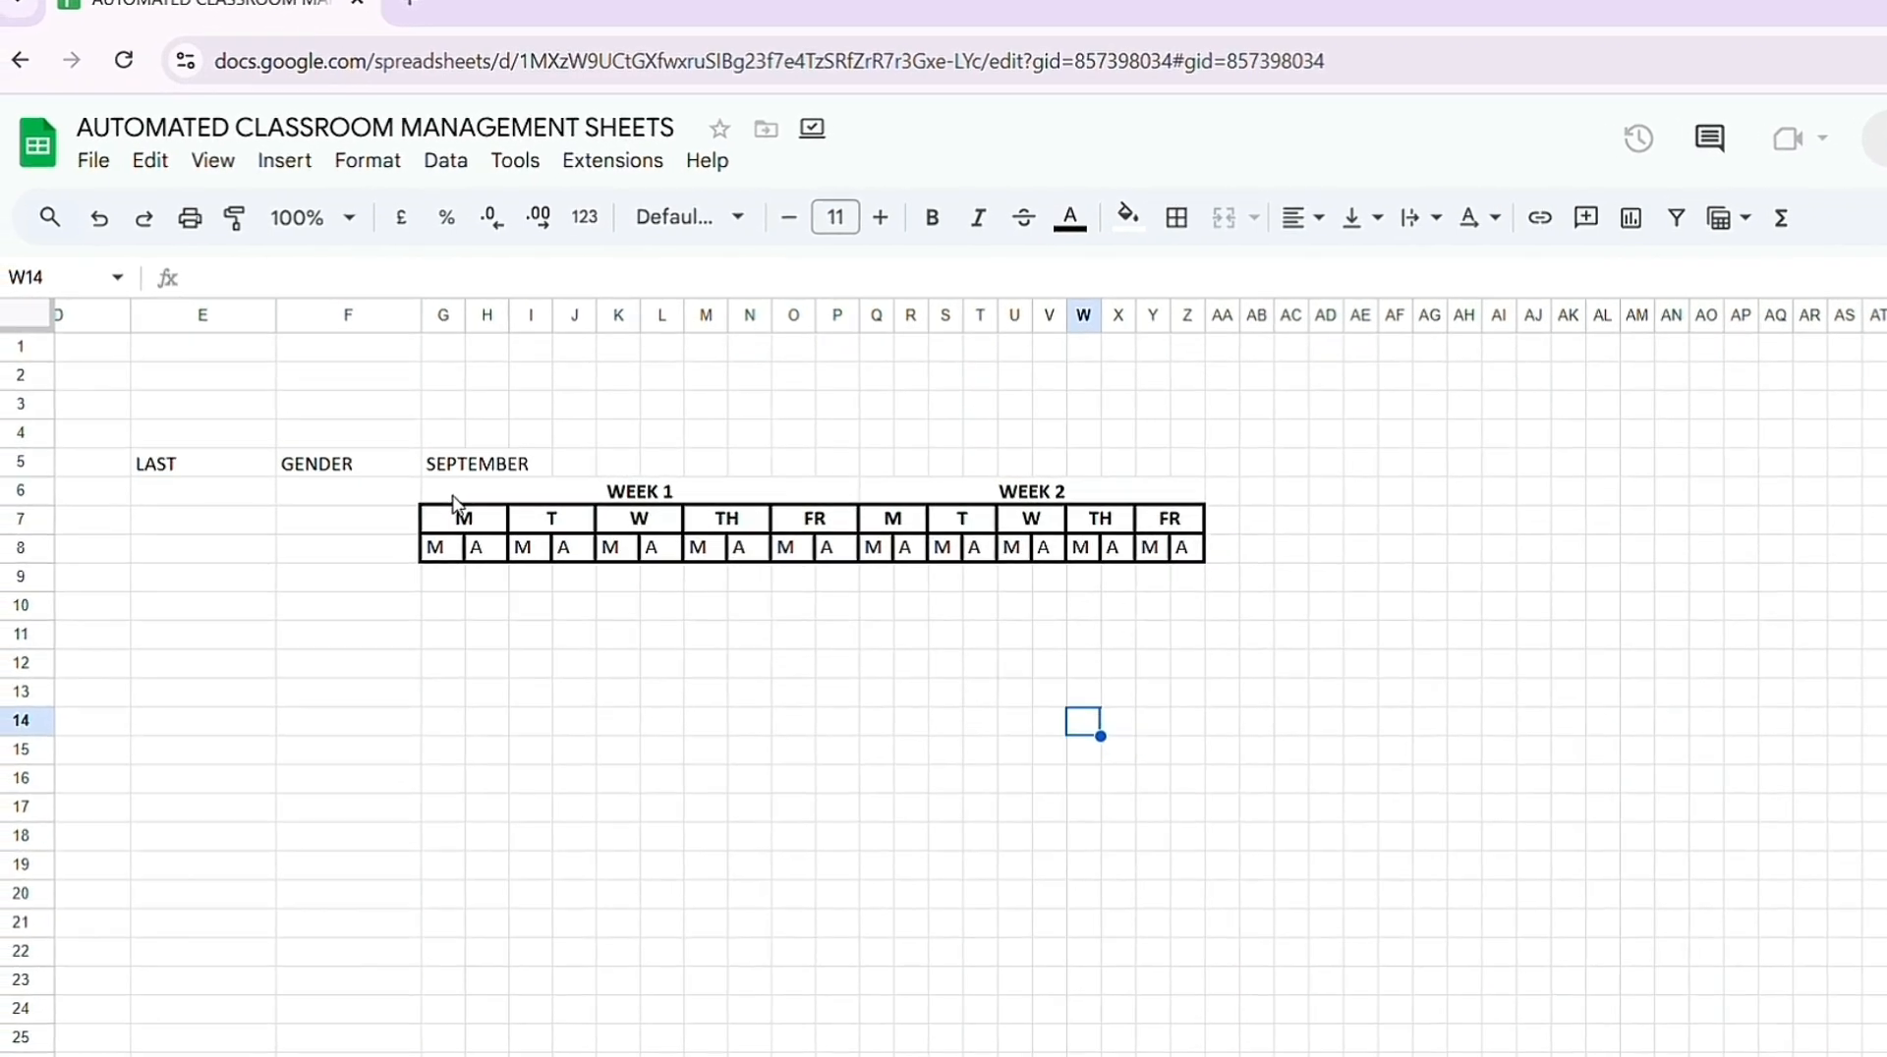
# Step: Copy the WEEK 1 and WEEK 2 blocks in G6:Z8 and paste them starting at AA6
pyautogui.moveTo(445, 498); pyautogui.dragTo(1216, 560)
pyautogui.rightClick(1107, 506)
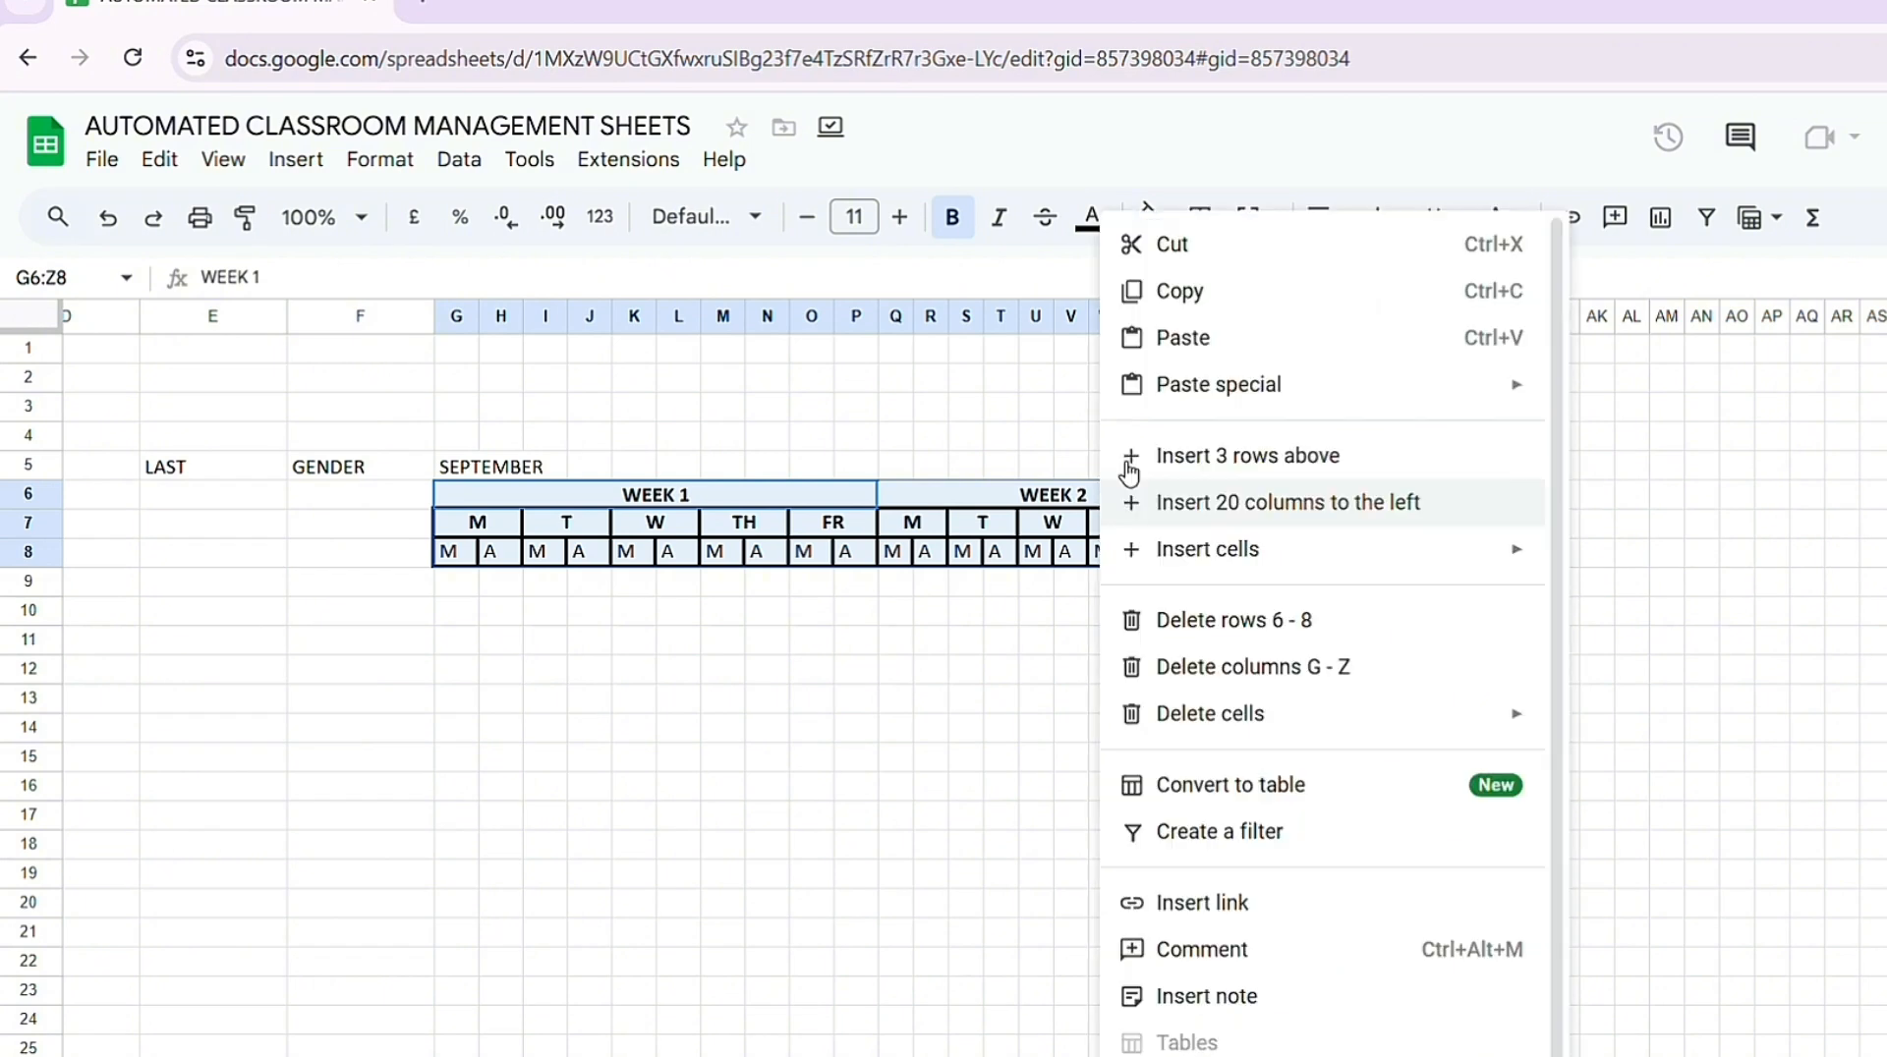
pyautogui.click(1252, 295)
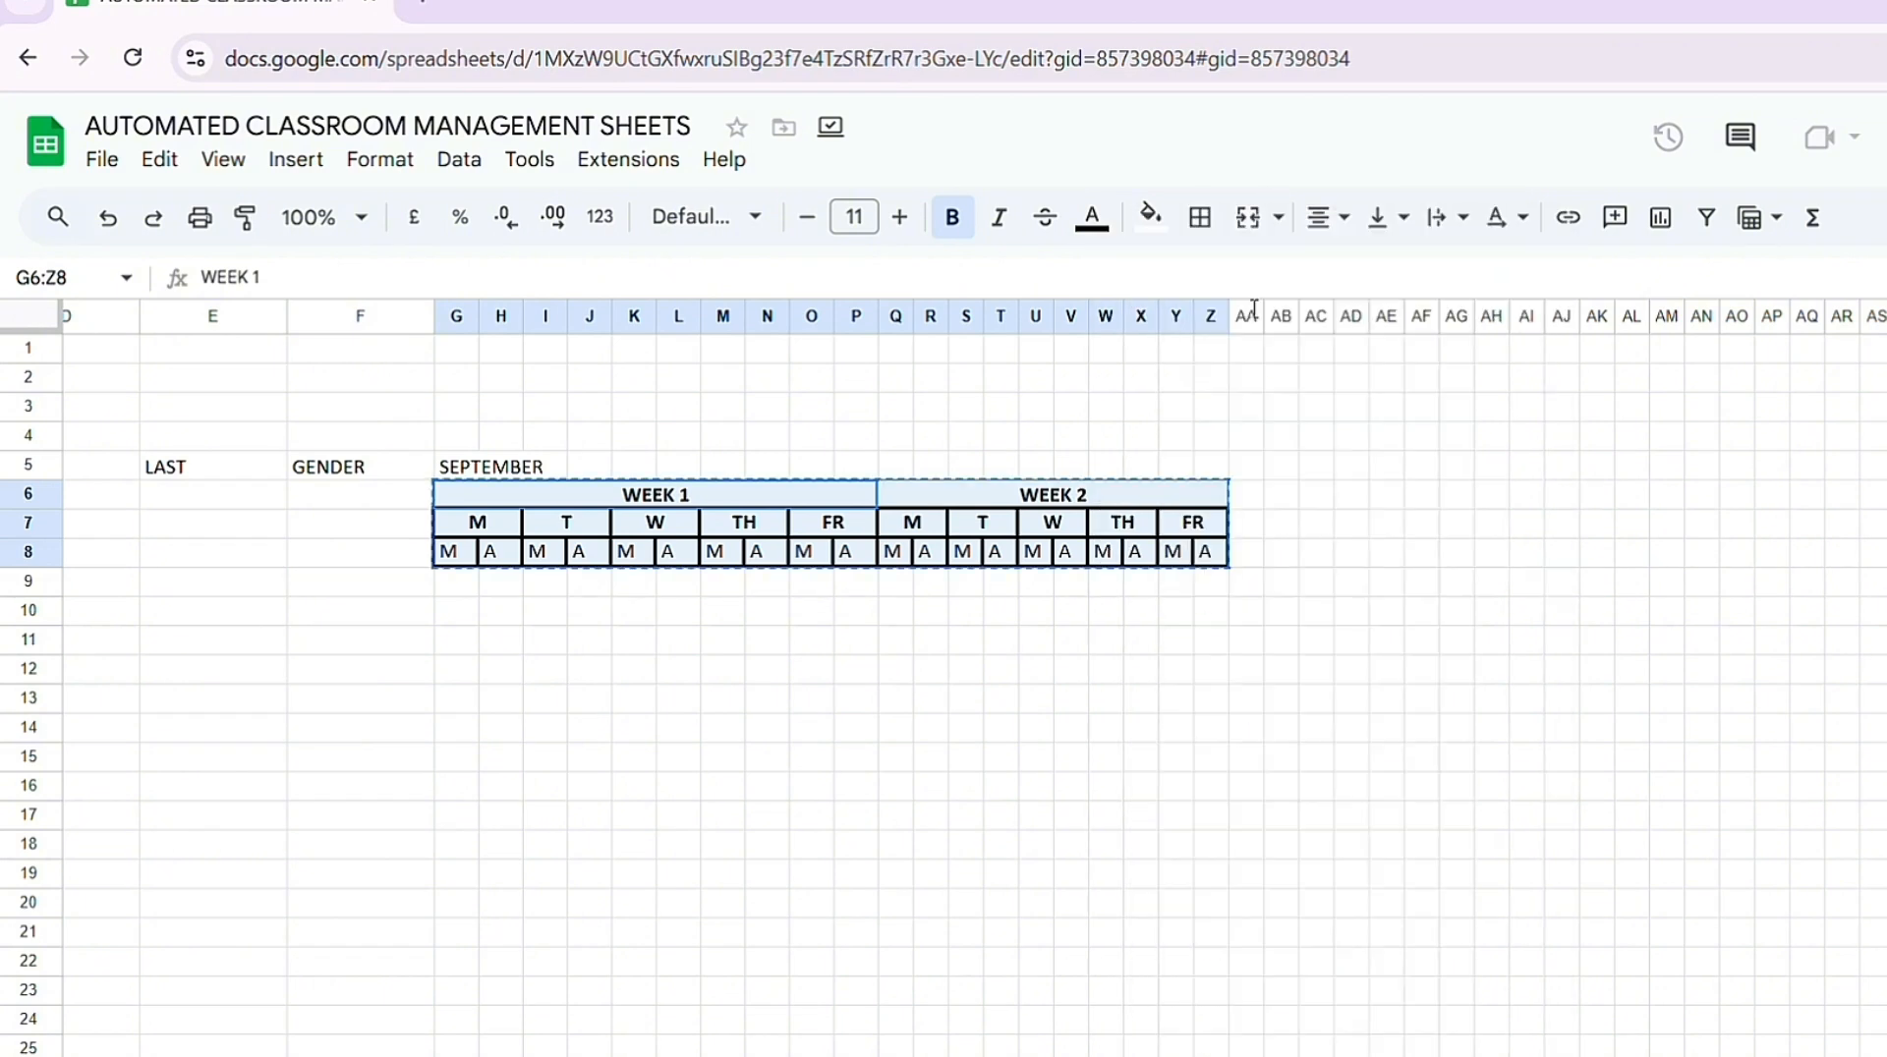
pyautogui.click(1256, 506)
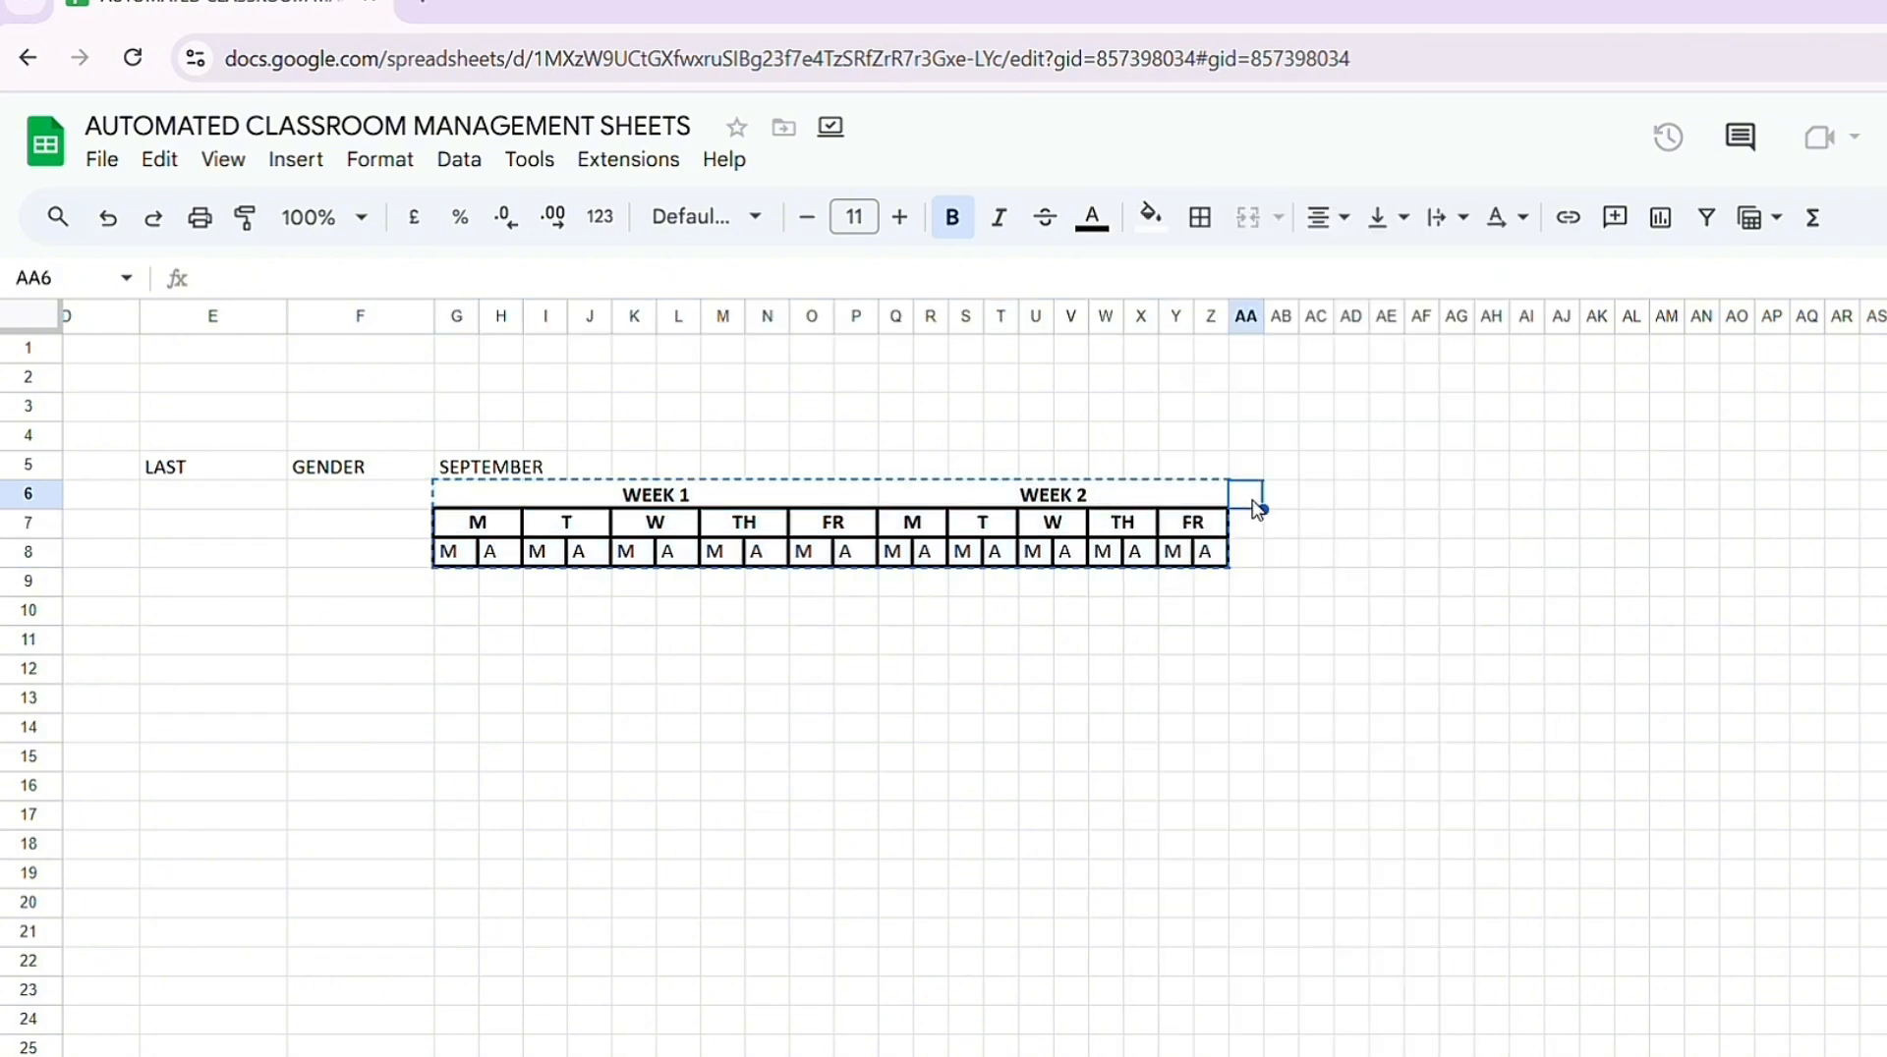
pyautogui.rightClick(1256, 508)
pyautogui.click(1403, 333)
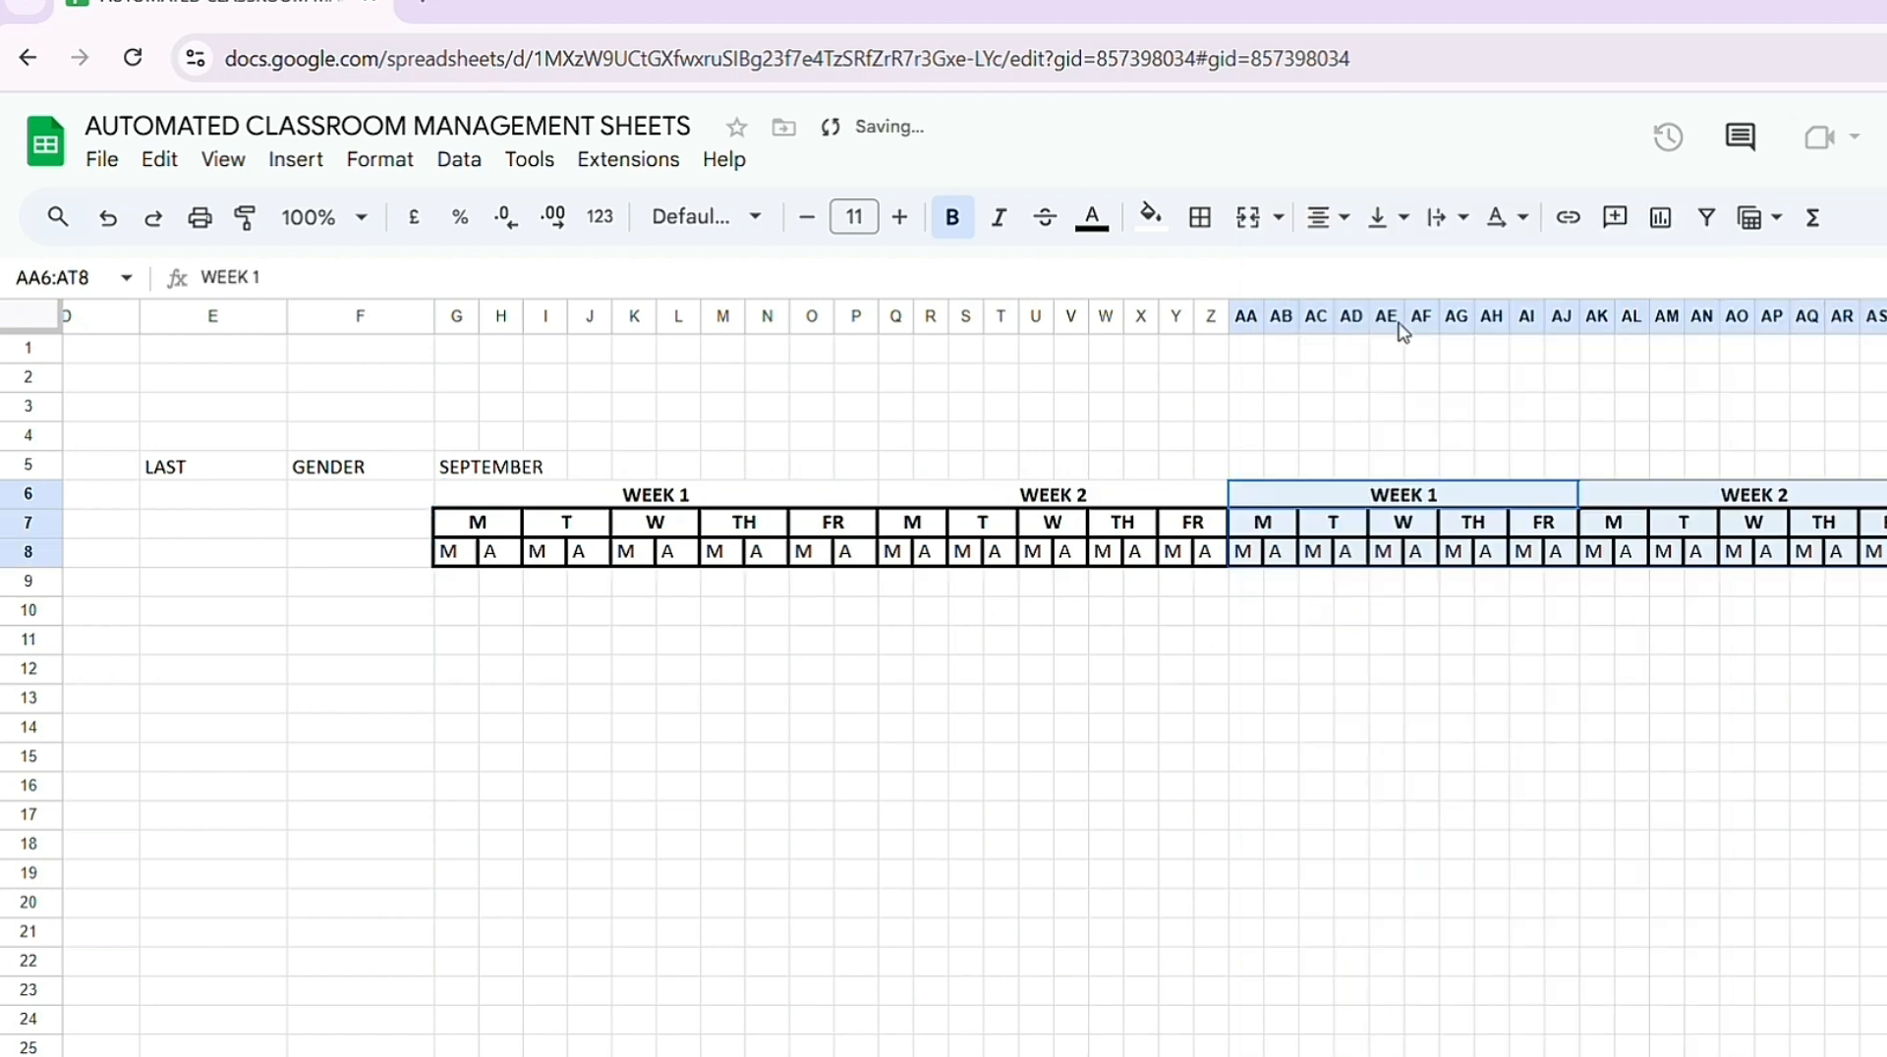
# Step: Change the headings of the two pasted week blocks in AA6 and AK6 to WEEK 3 and WEEK 4
pyautogui.click(1816, 723)
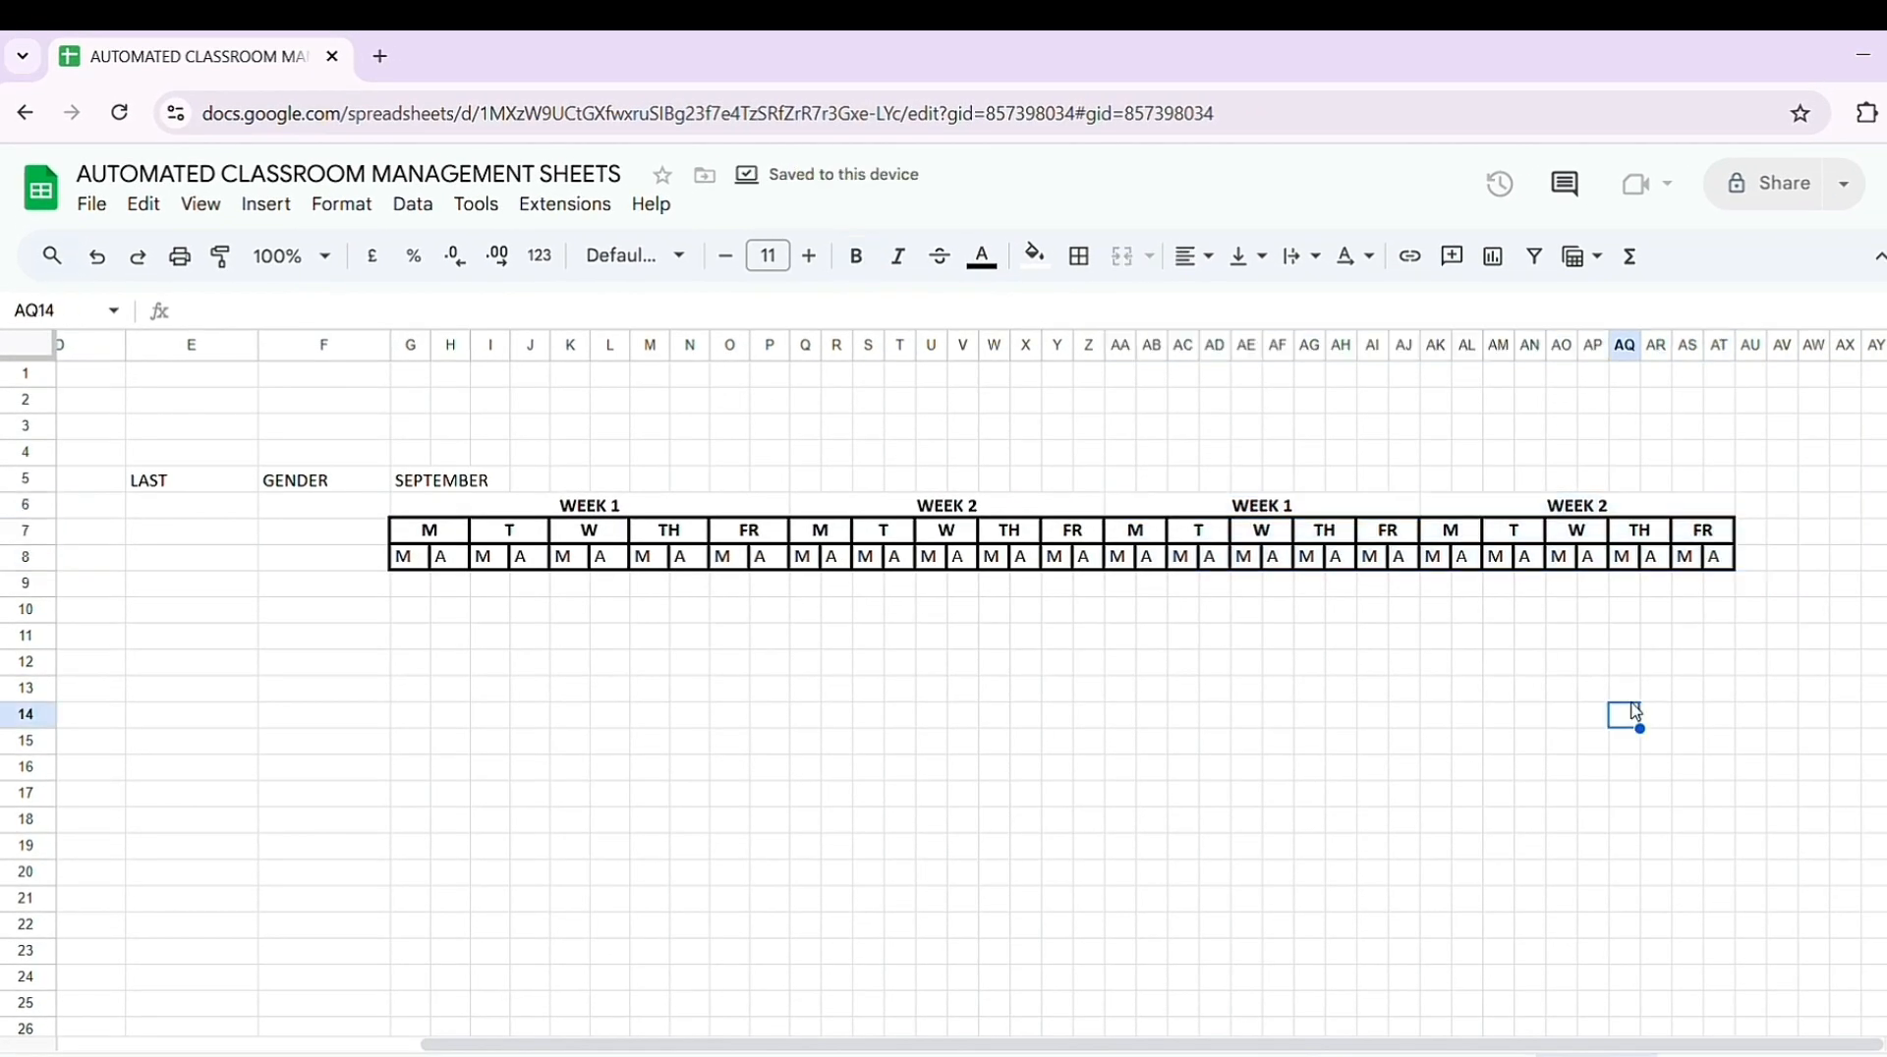
pyautogui.click(1302, 513)
pyautogui.doubleClick(1298, 514)
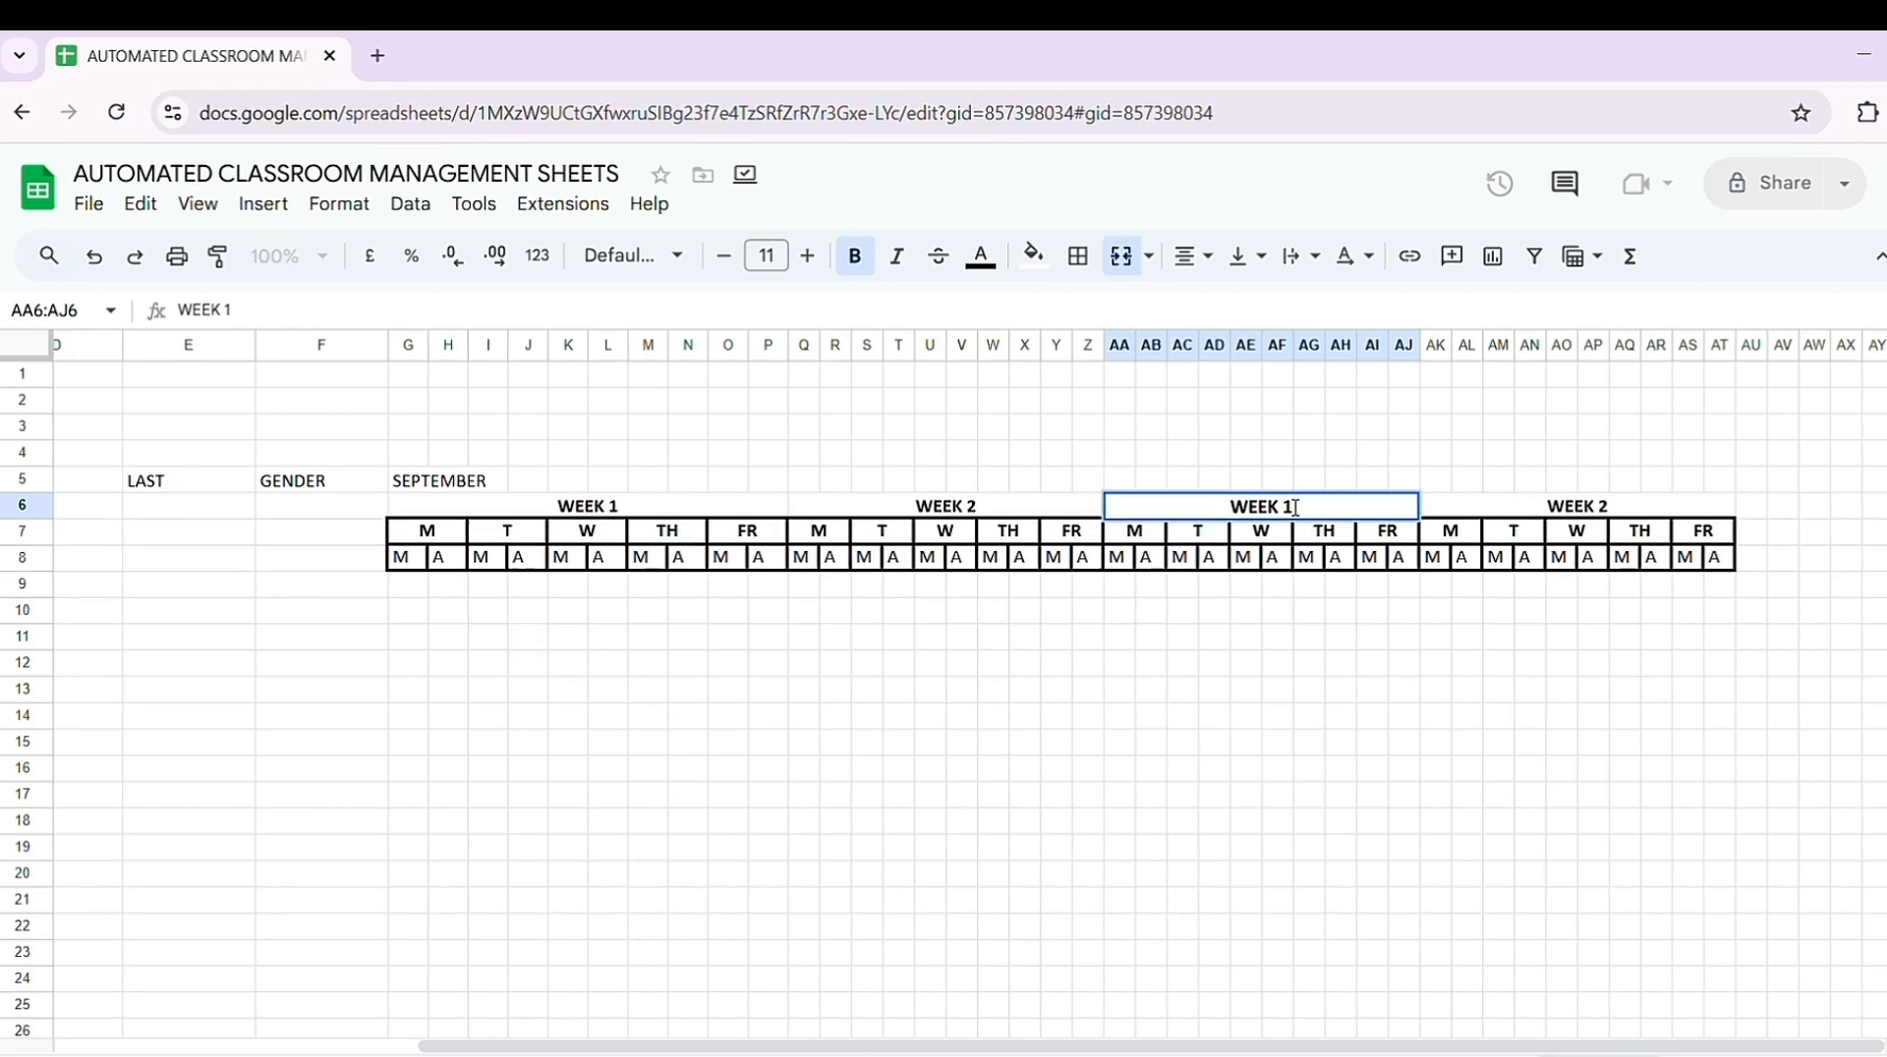
pyautogui.press('BackSpace')
pyautogui.write('3')
pyautogui.doubleClick(1621, 505)
pyautogui.press('BackSpace')
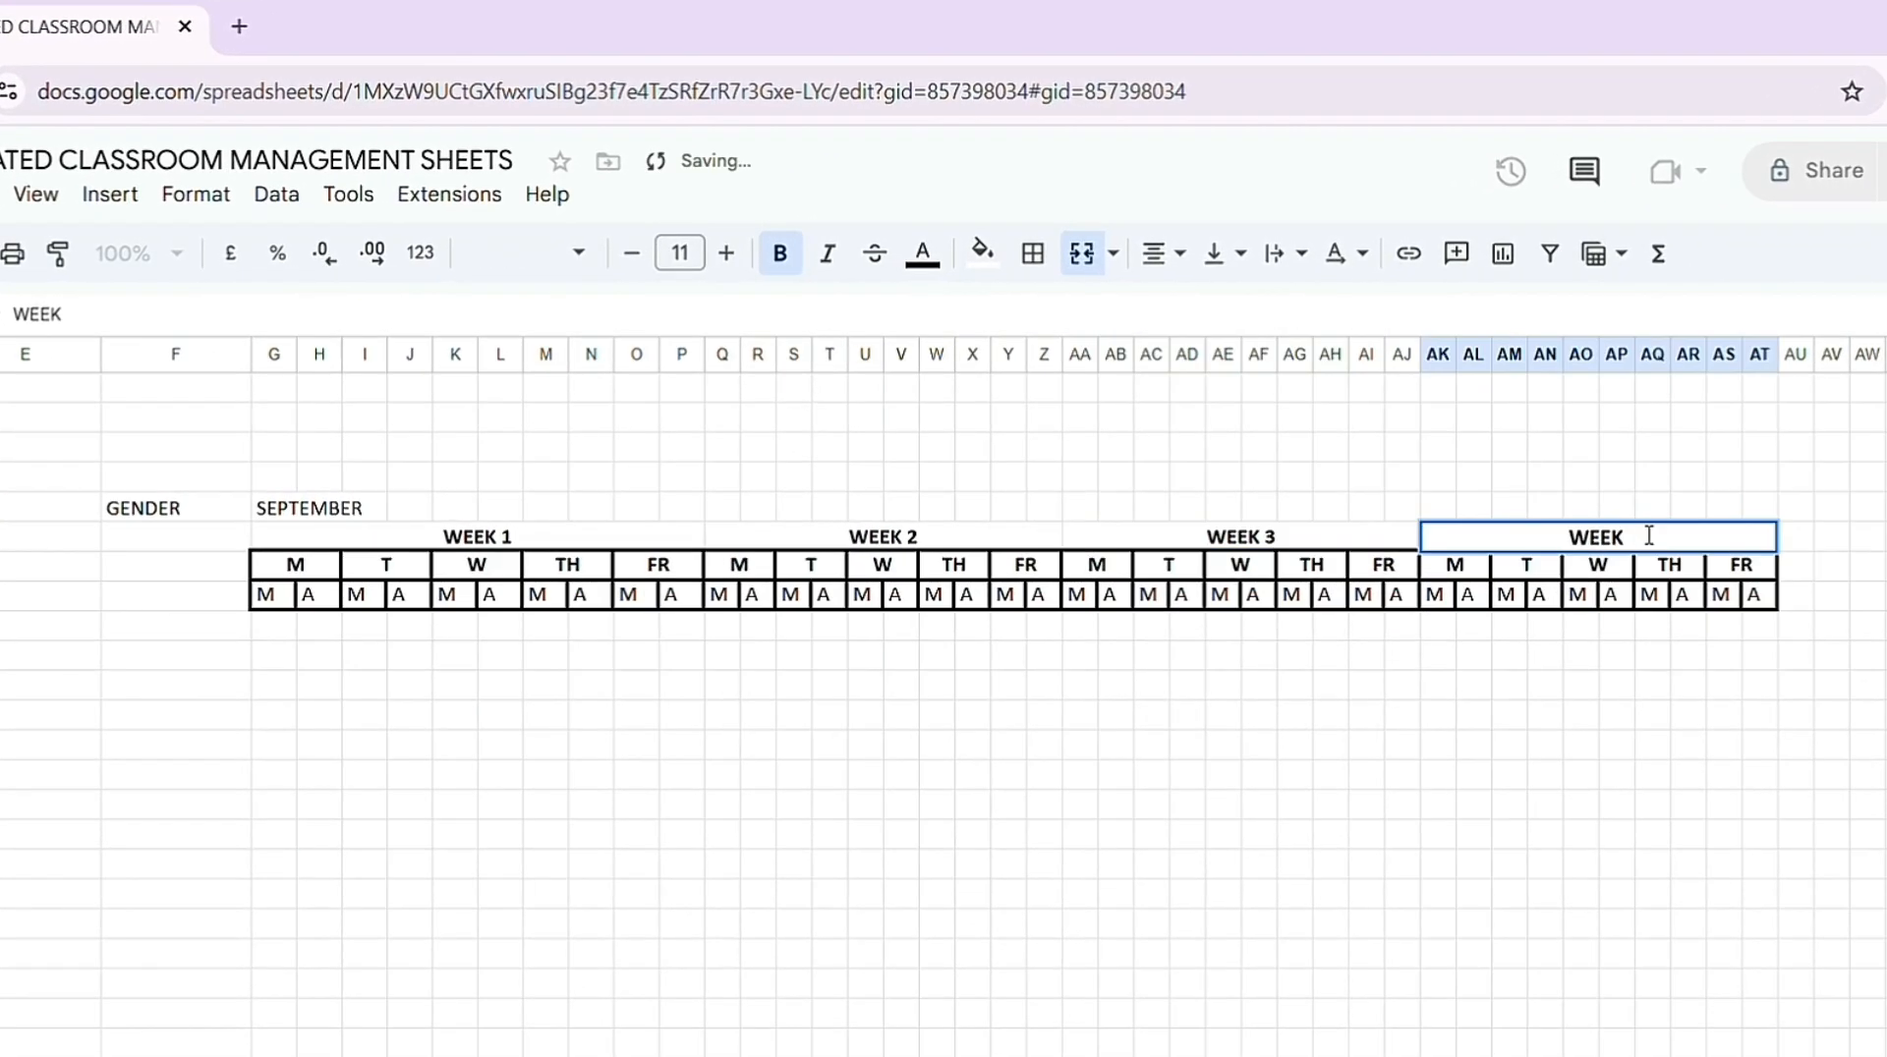
pyautogui.write('4')
pyautogui.click(1226, 926)
# Step: Apply thick black borders on all sides of the four week headings in G6:AT6
pyautogui.moveTo(266, 538); pyautogui.dragTo(1184, 541)
pyautogui.click(596, 630)
pyautogui.moveTo(275, 537); pyautogui.dragTo(1461, 544)
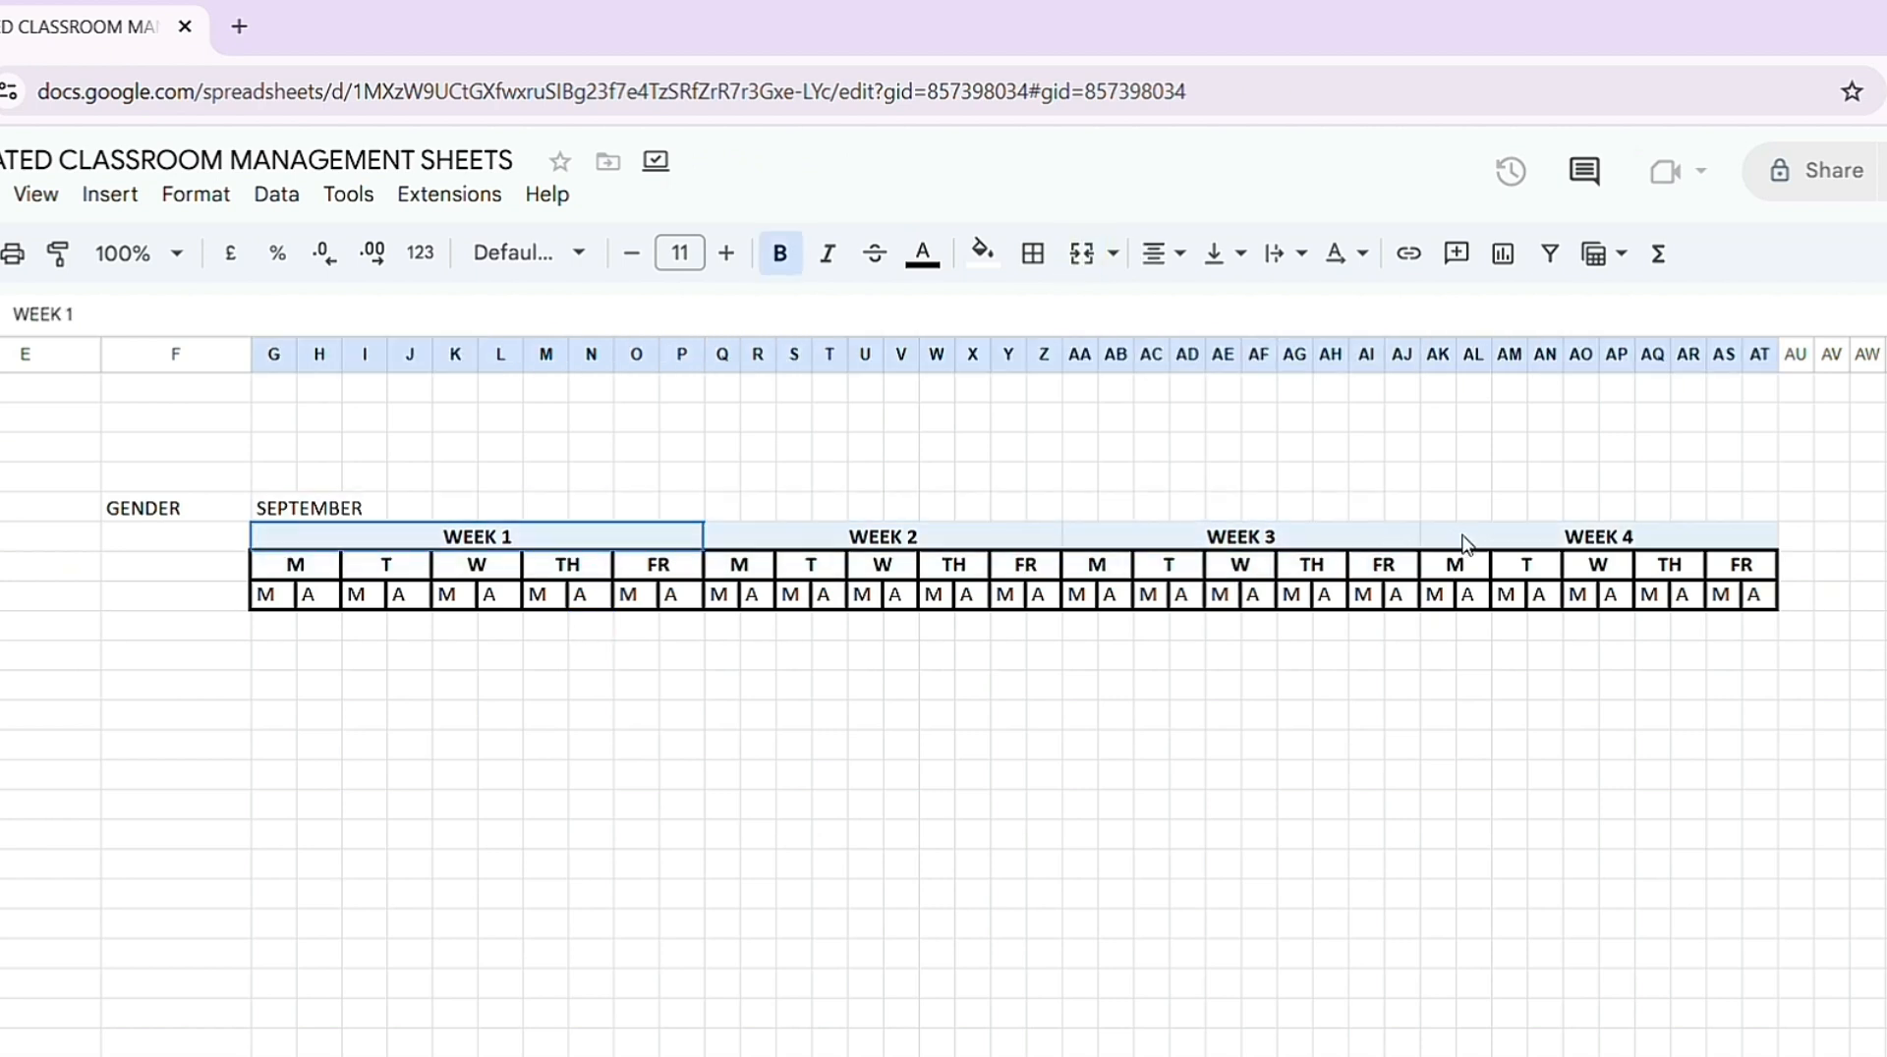
pyautogui.click(1033, 253)
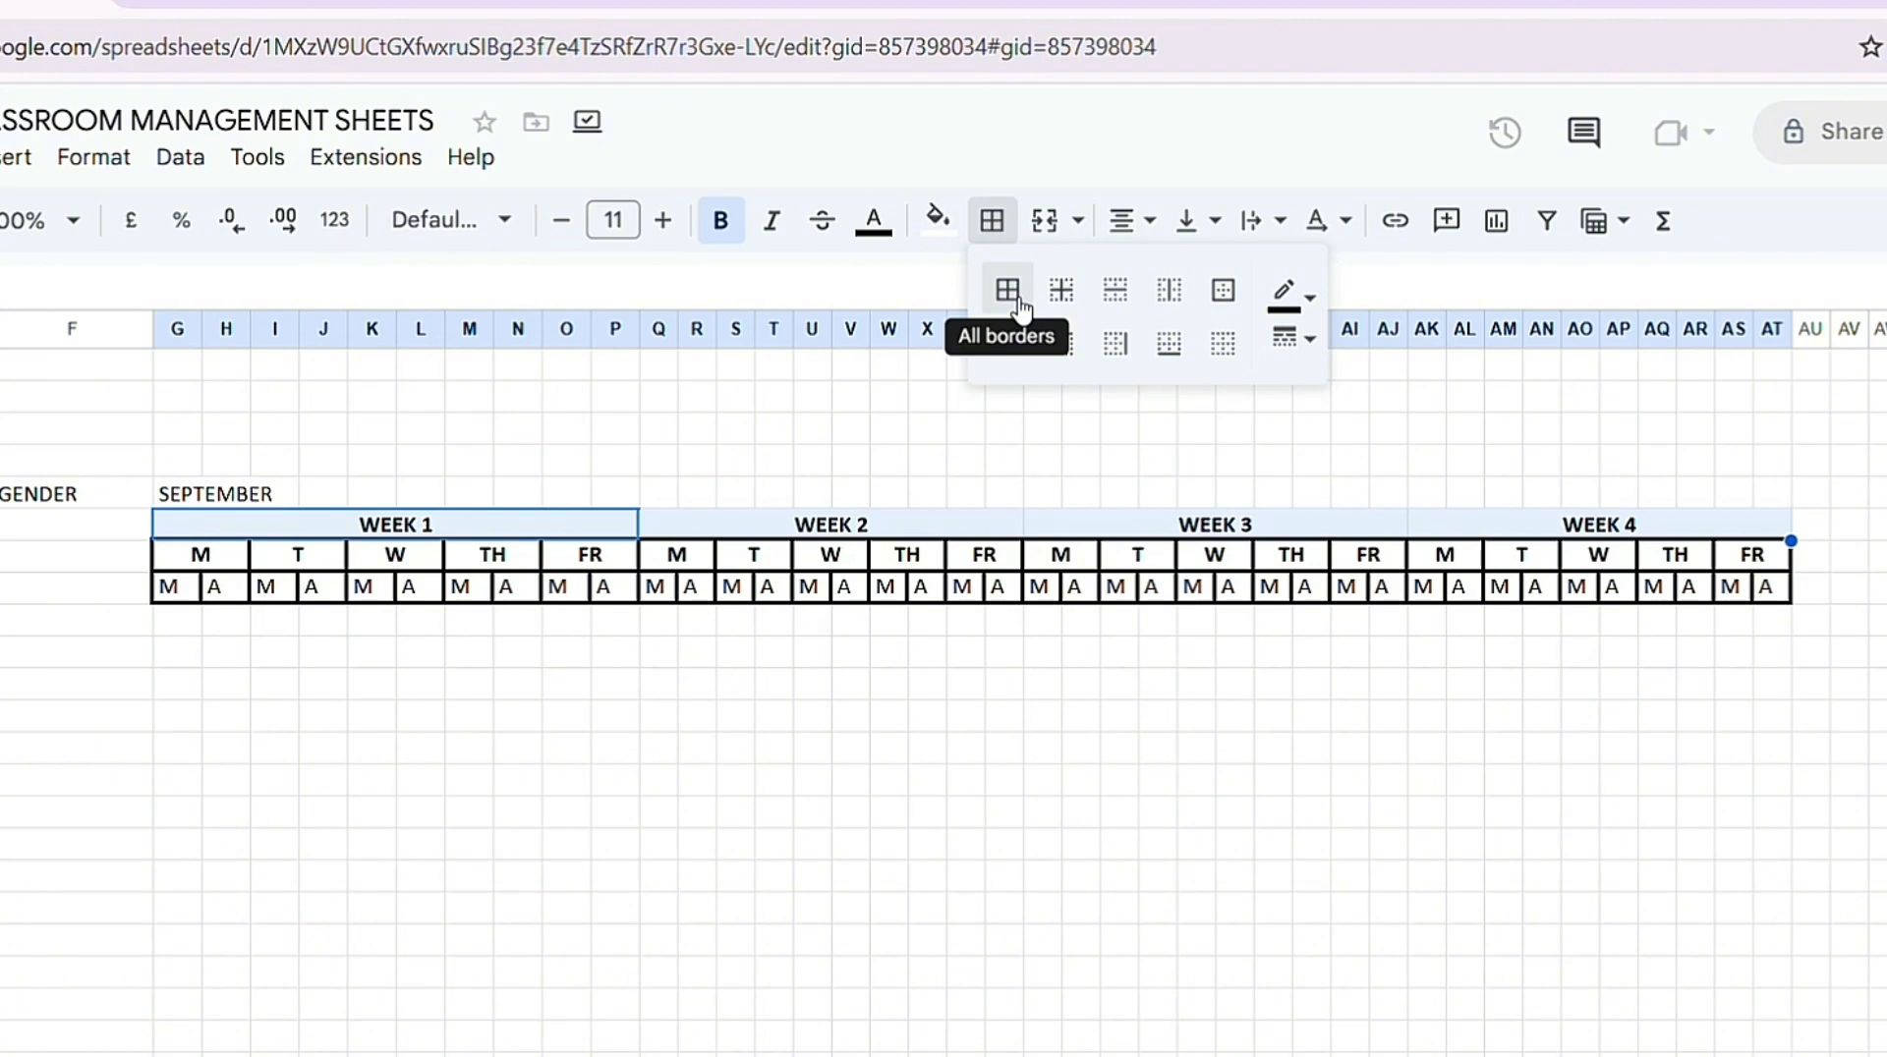
pyautogui.click(1008, 291)
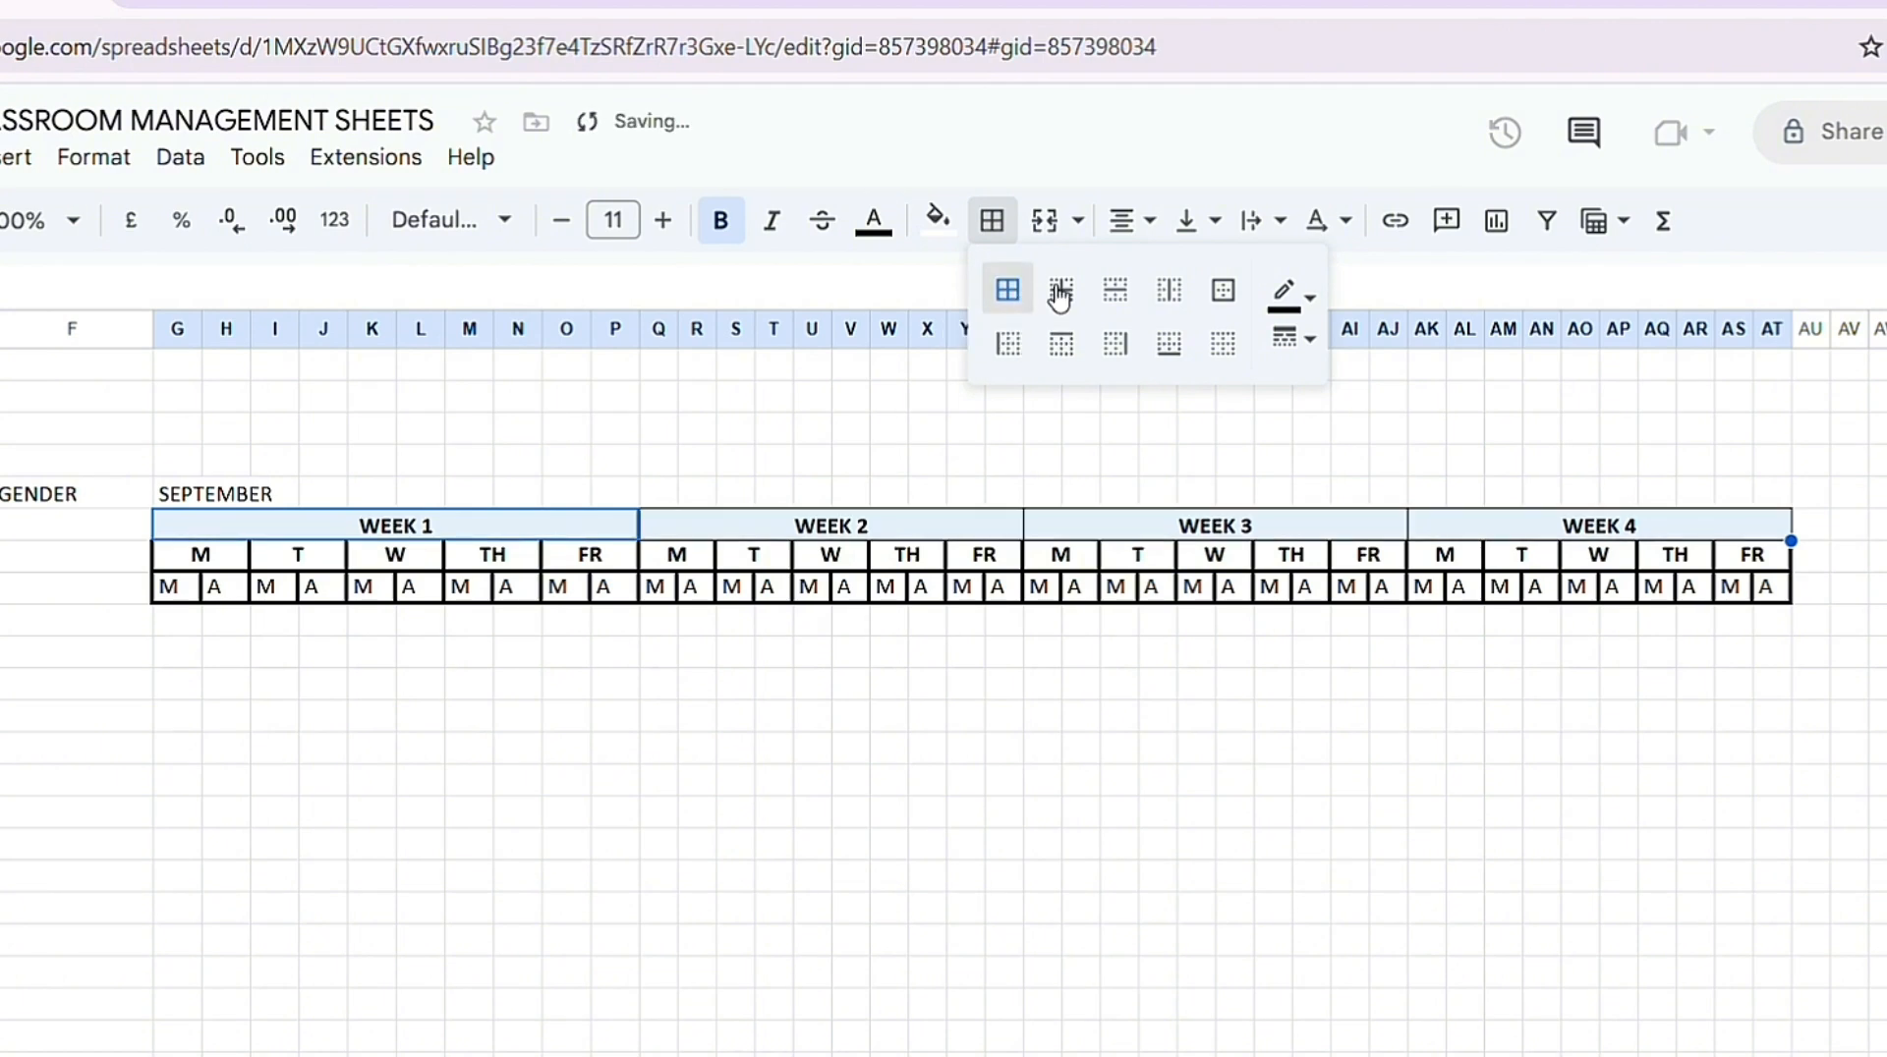
pyautogui.click(1296, 338)
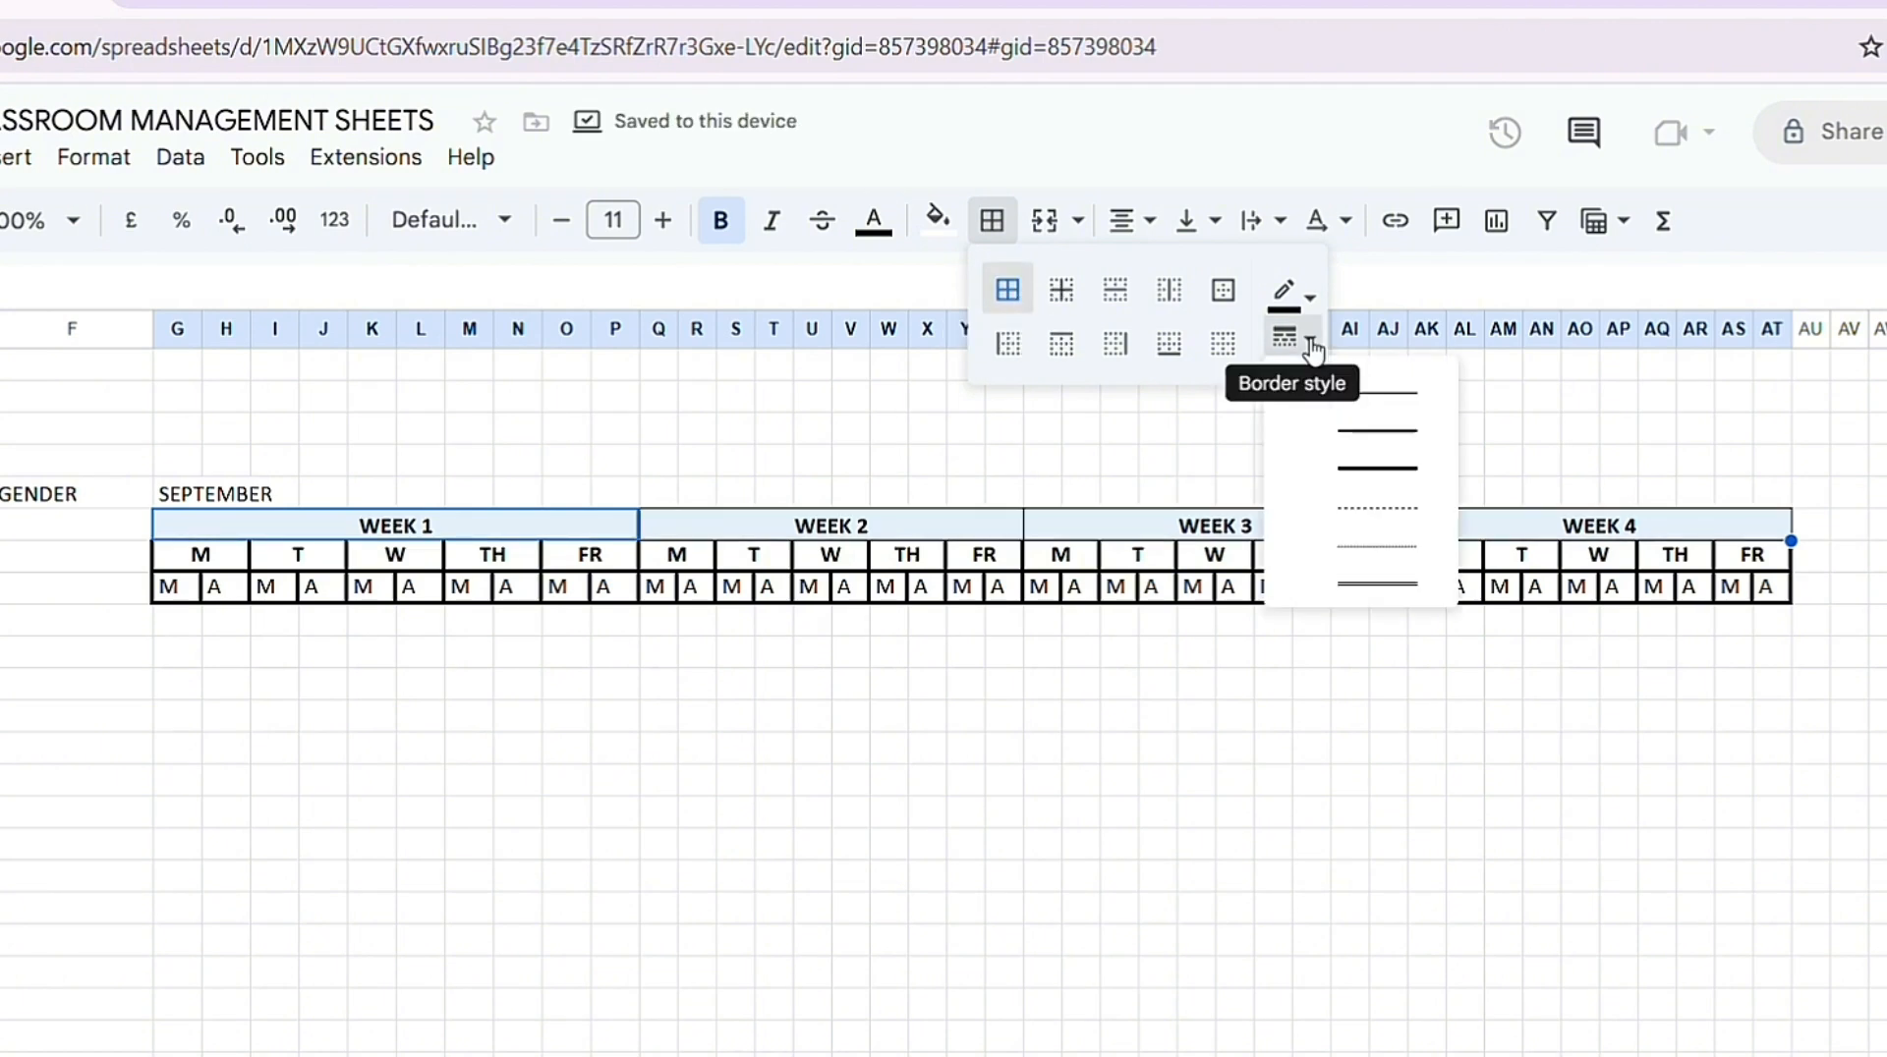
pyautogui.click(1379, 468)
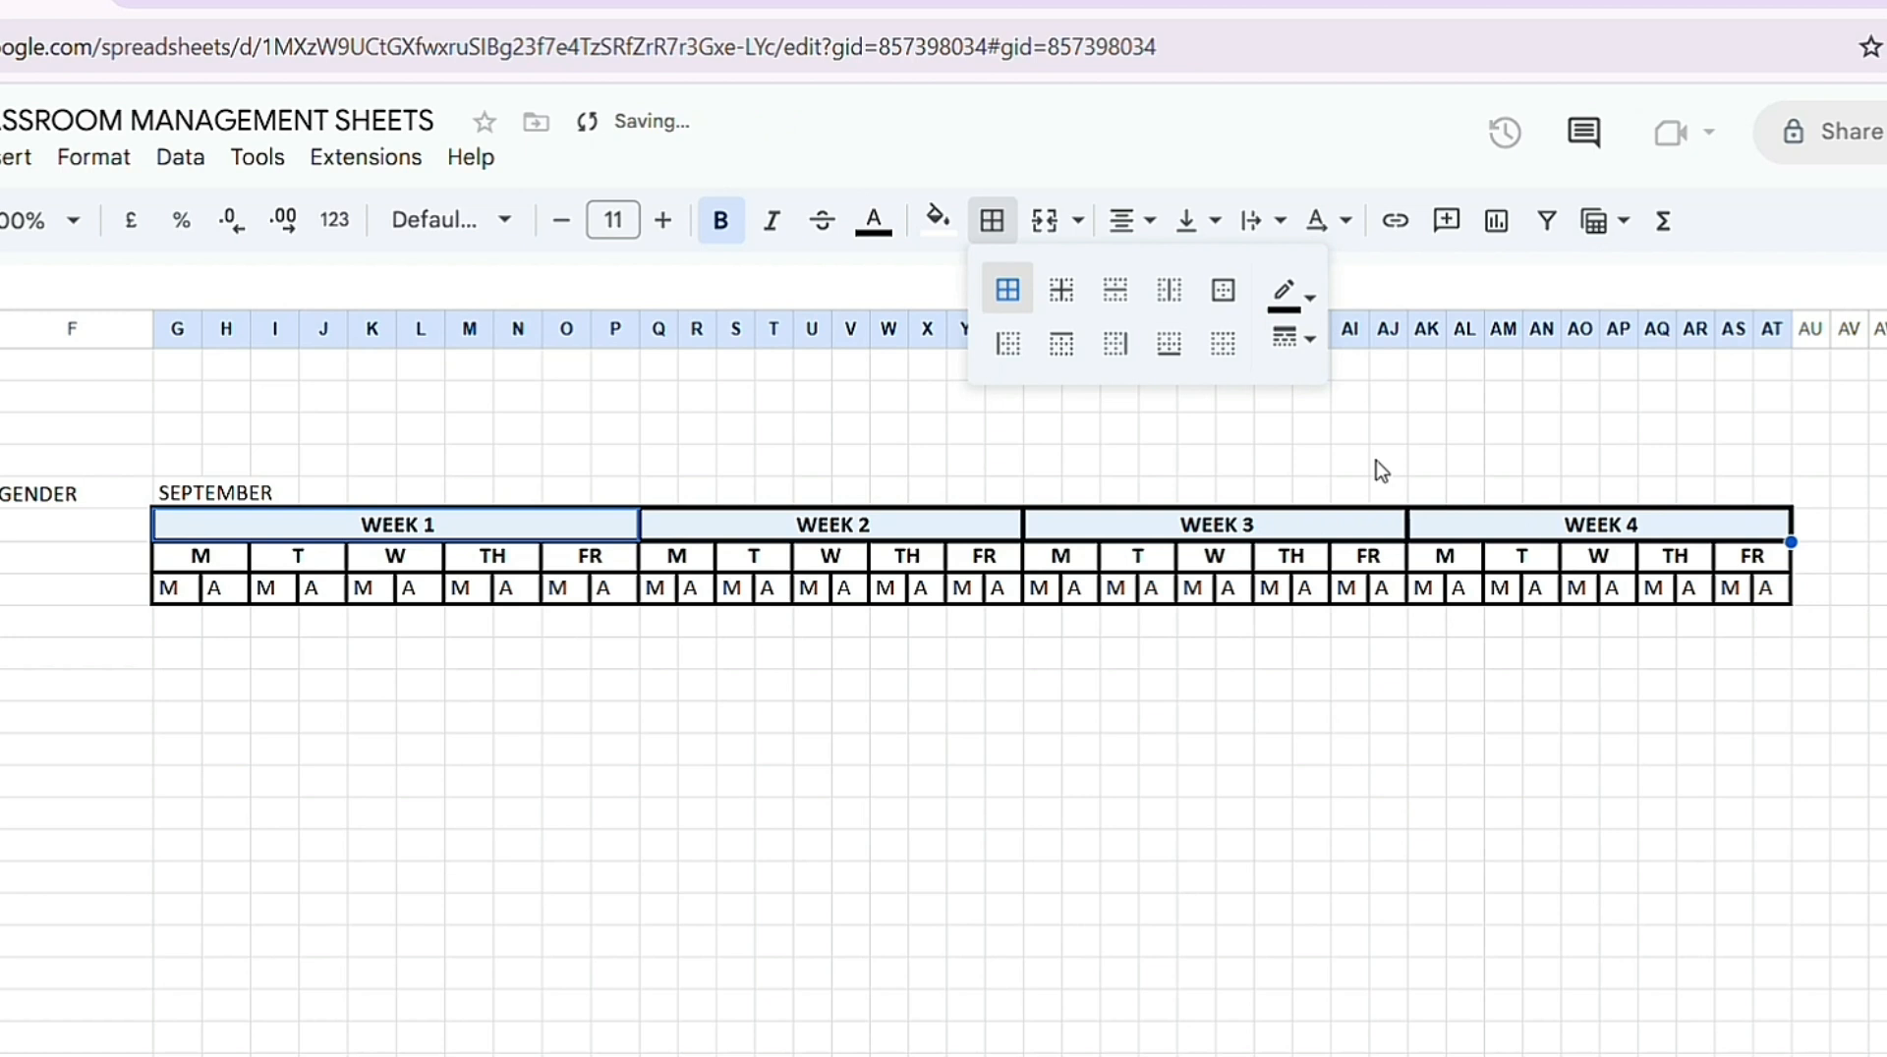
pyautogui.click(329, 717)
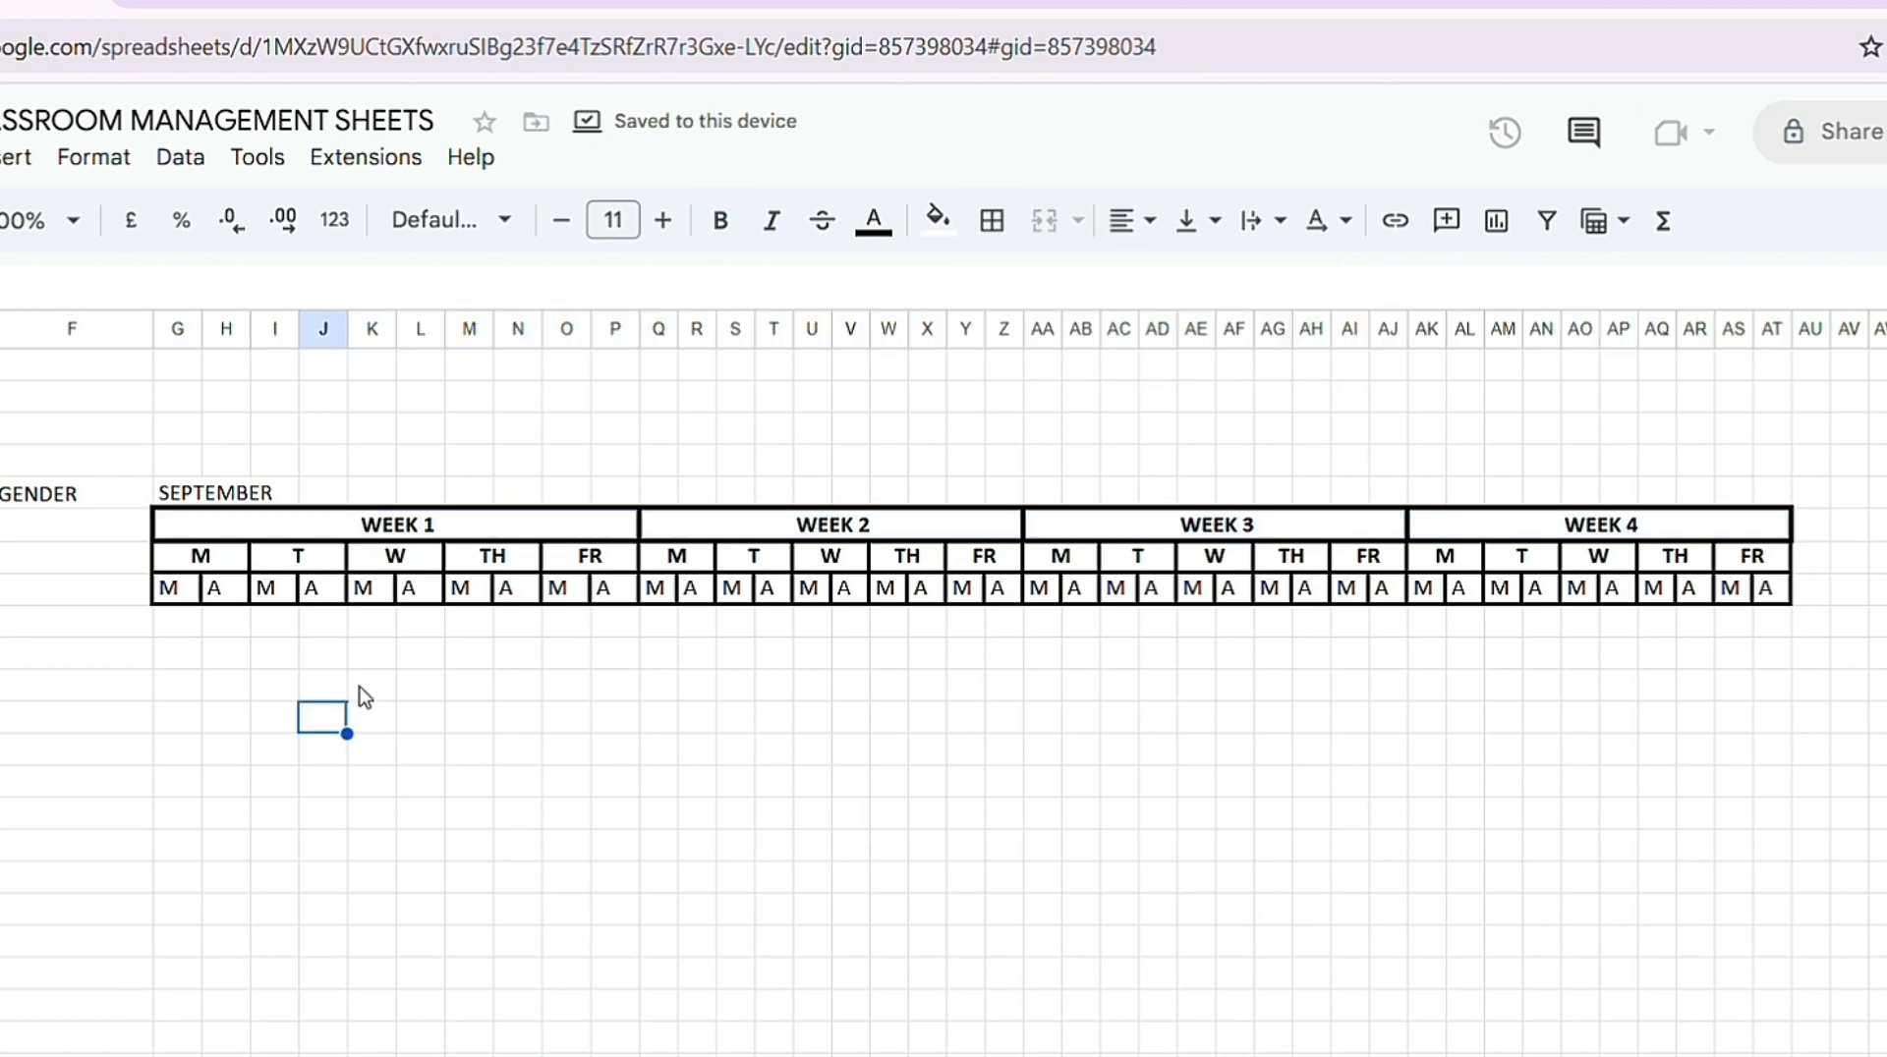
# Step: Merge G5:AT5 into one cell so the SEPTEMBER heading spans all four weeks
pyautogui.click(163, 494)
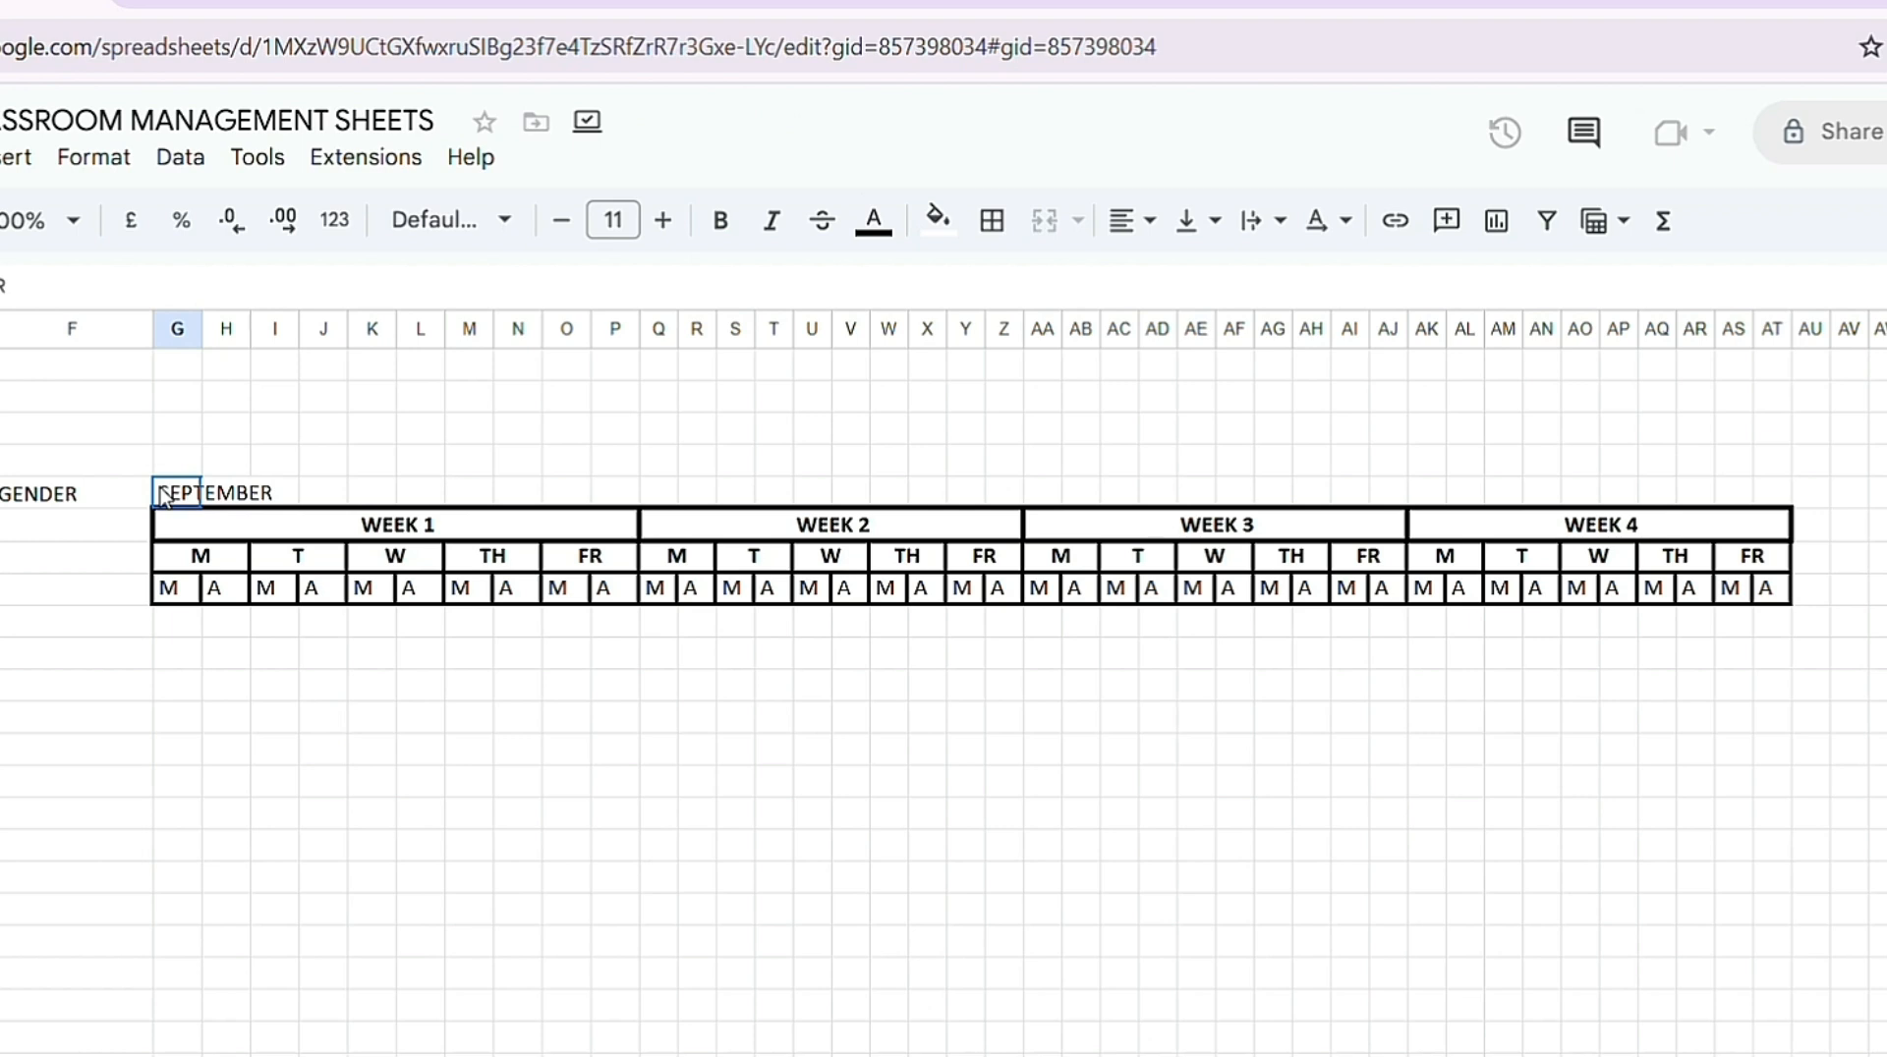
pyautogui.moveTo(163, 494); pyautogui.dragTo(1779, 519)
pyautogui.click(94, 157)
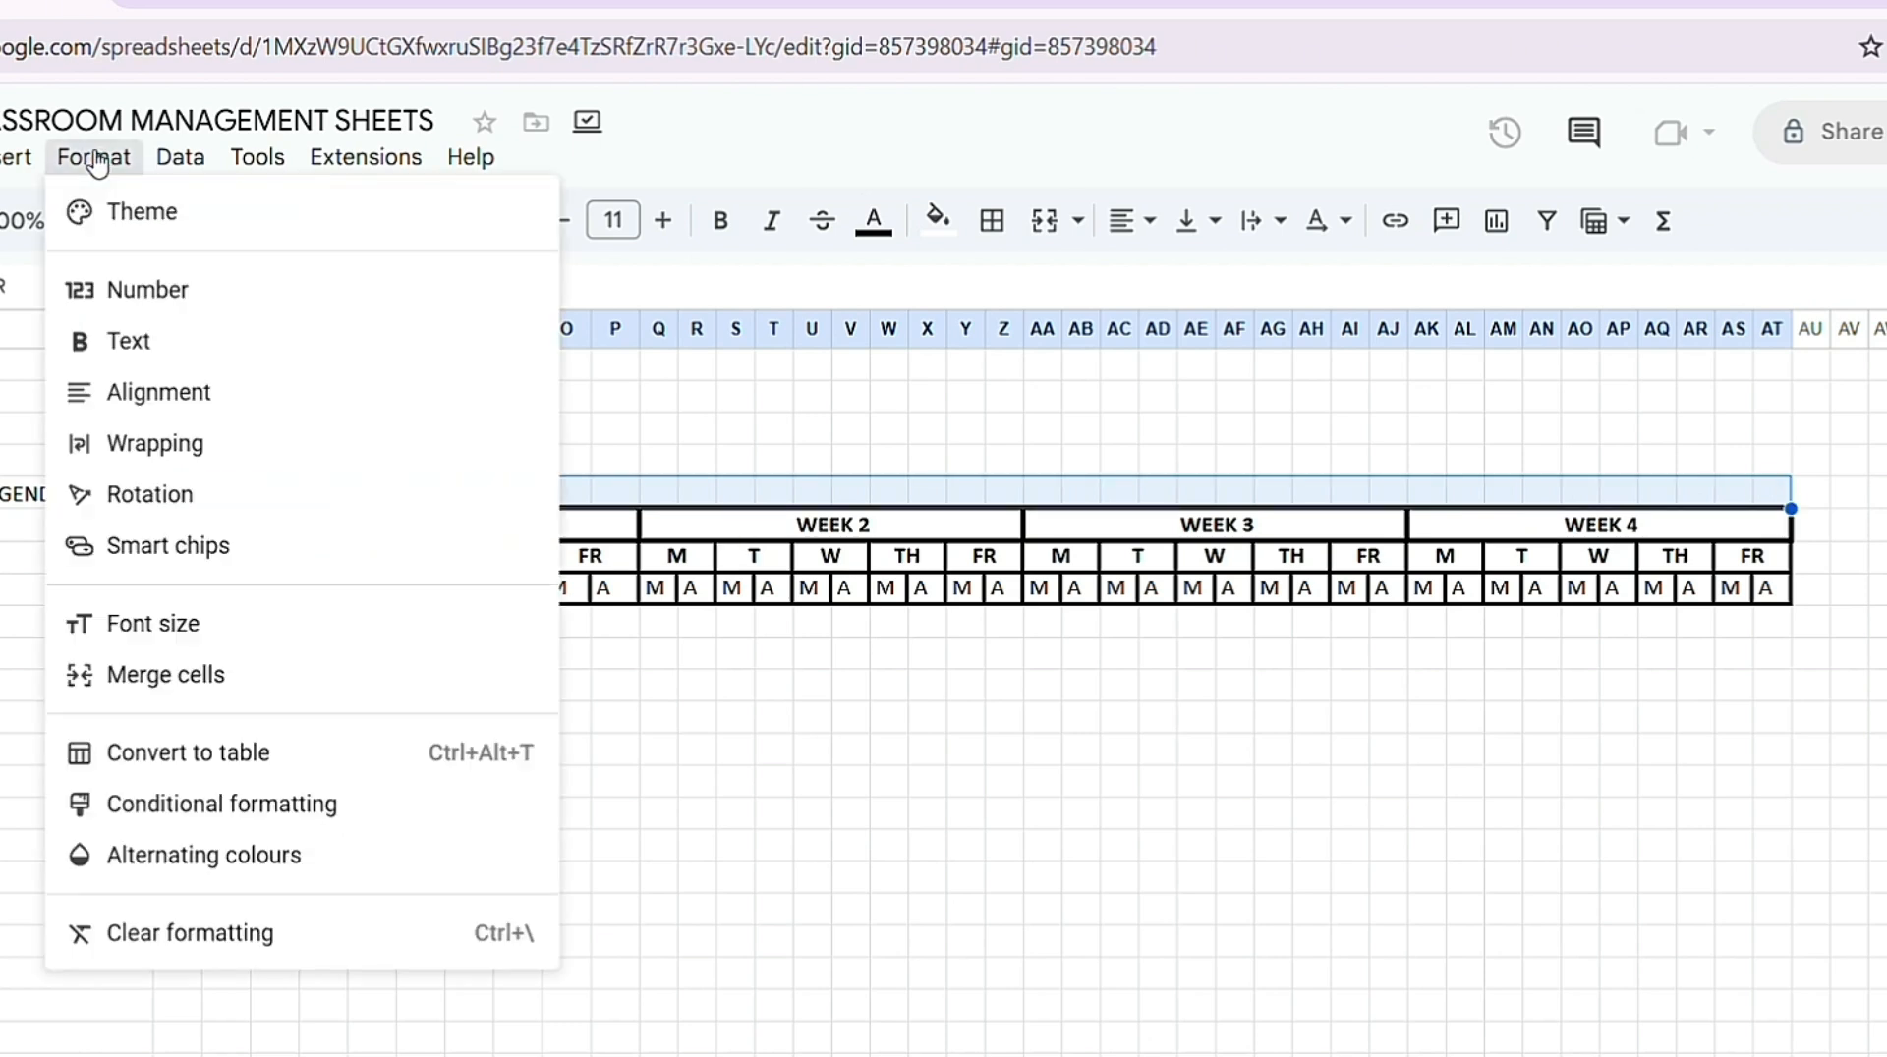
pyautogui.moveTo(224, 682)
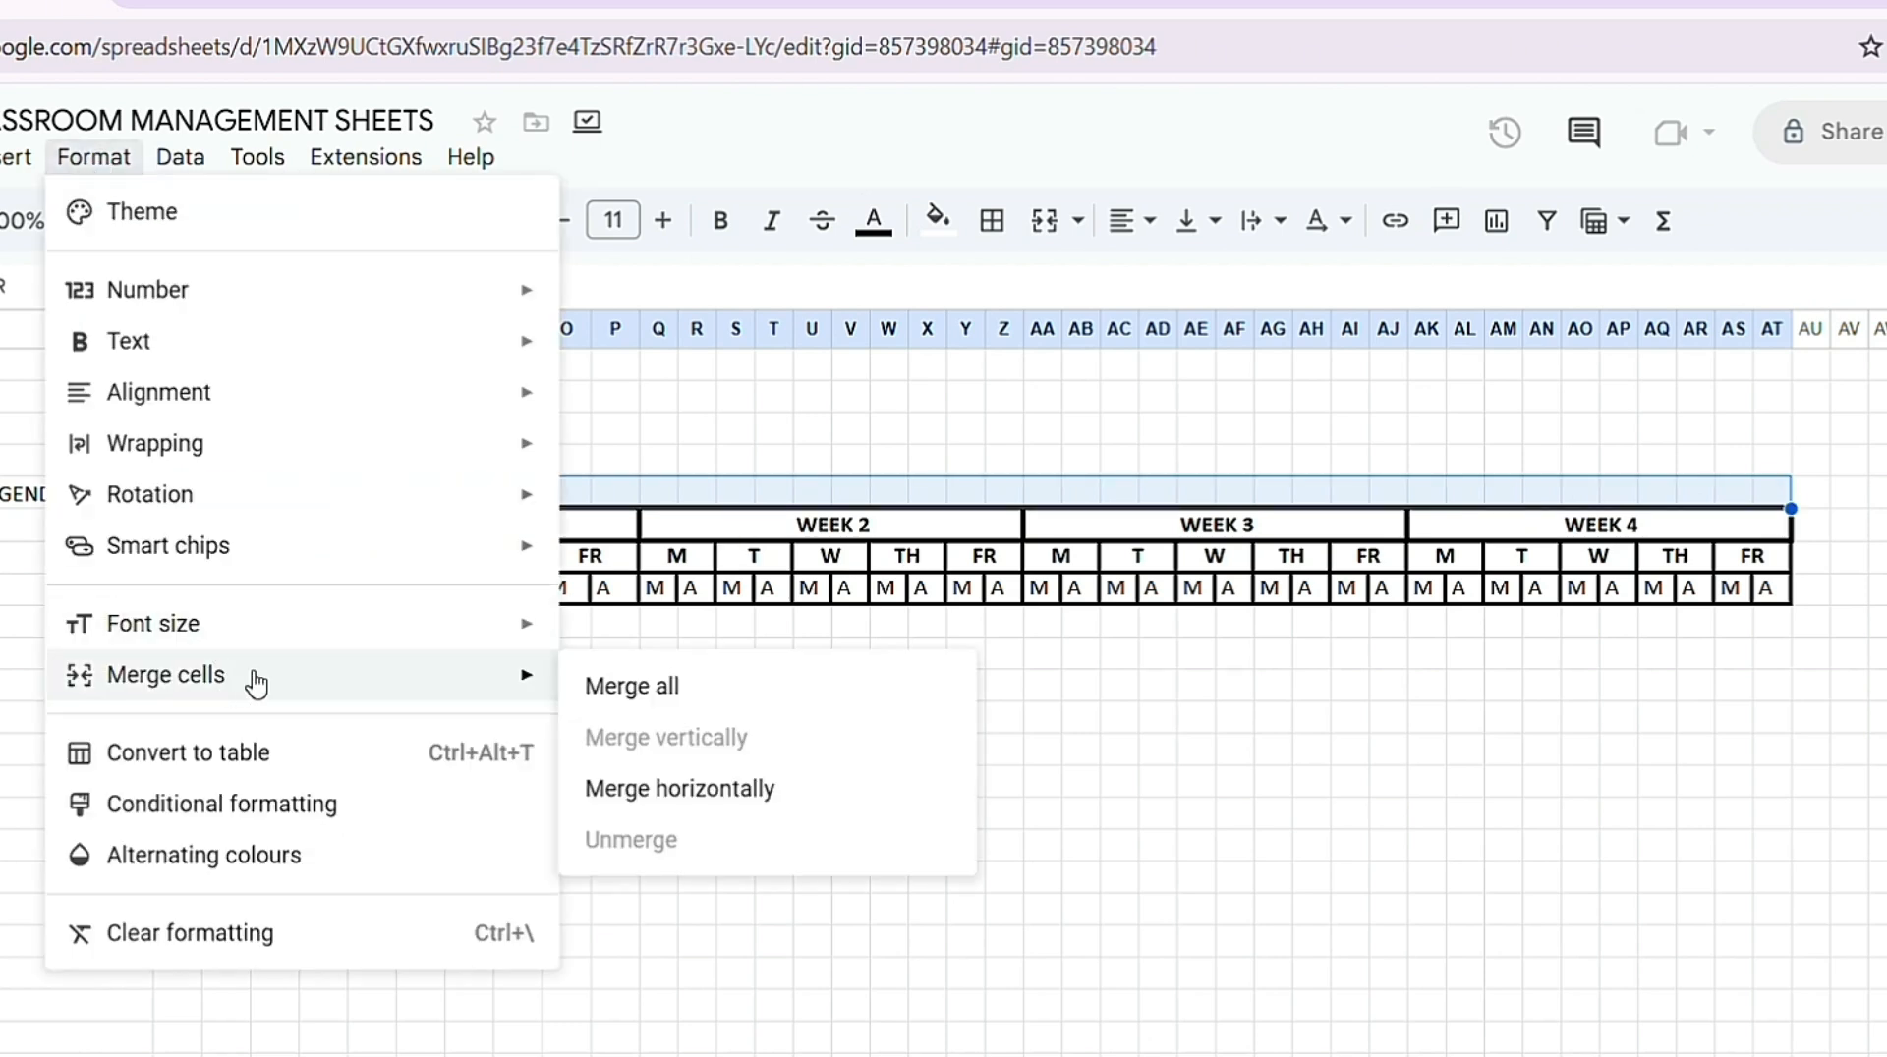
pyautogui.click(632, 687)
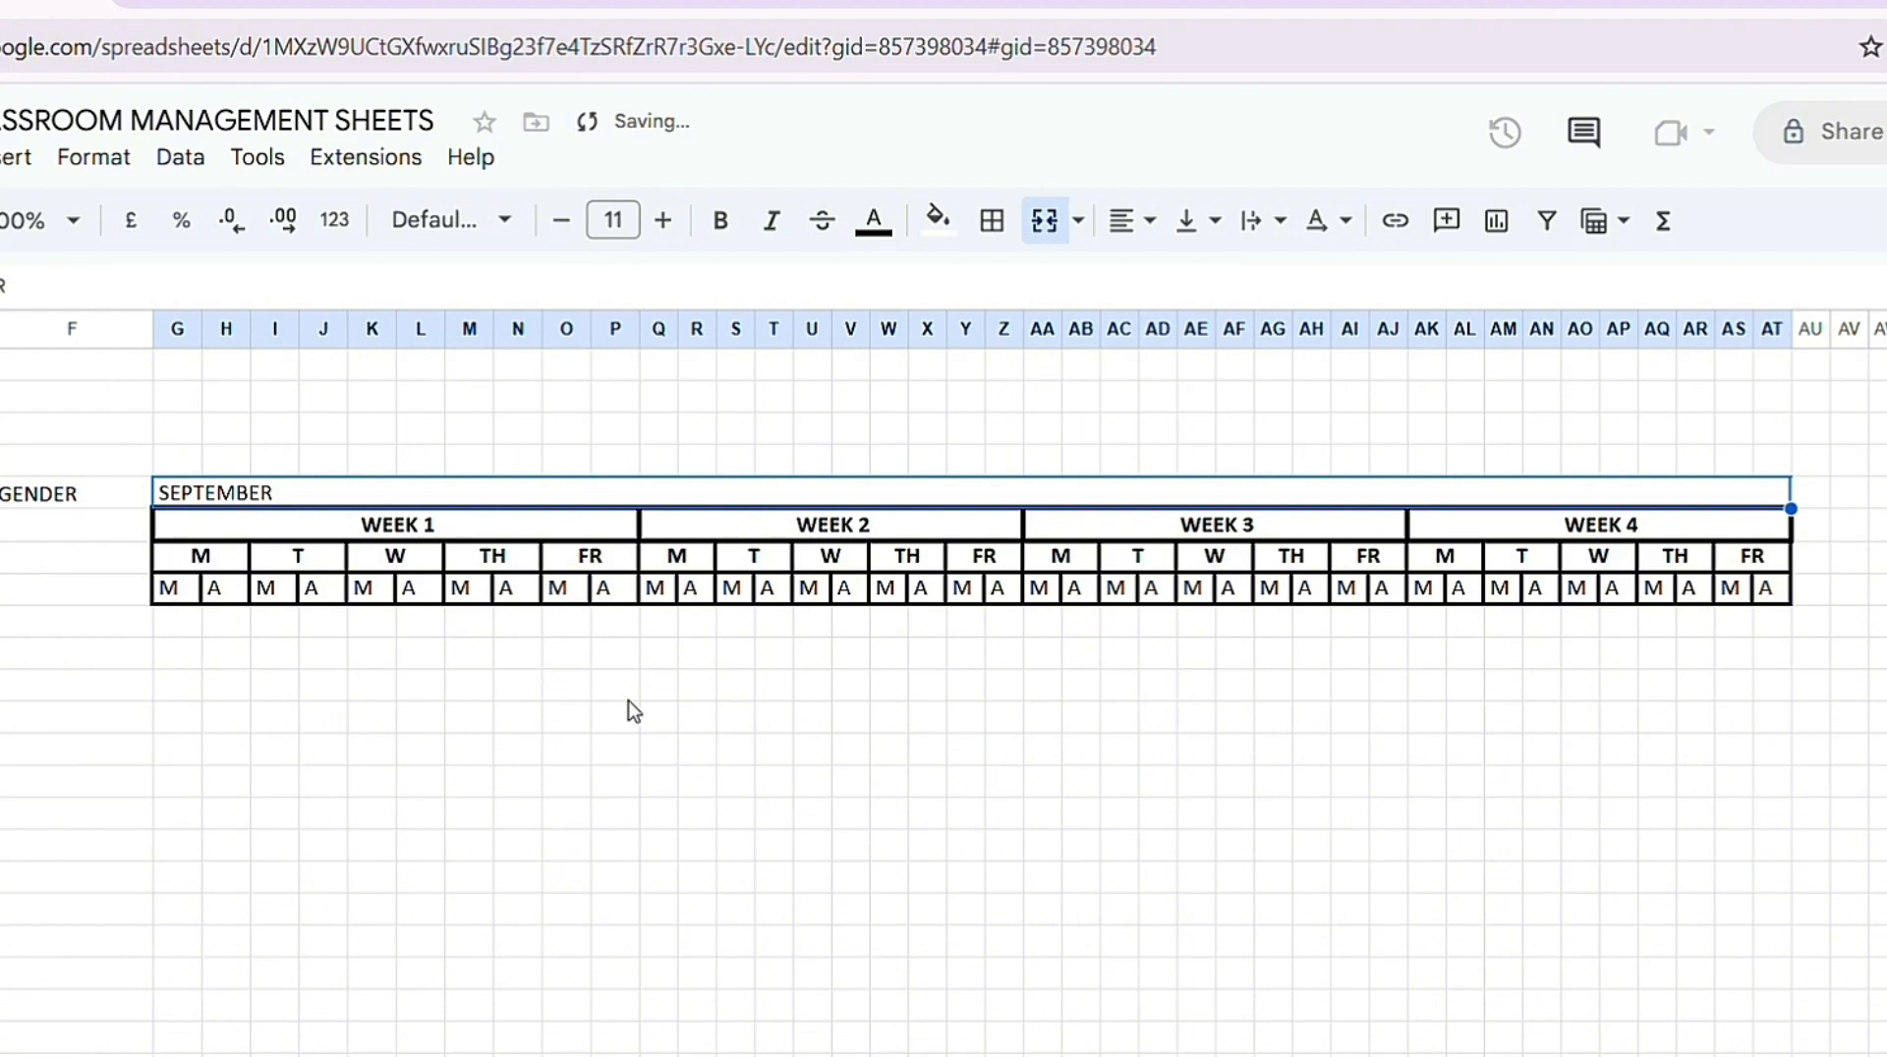
# Step: Make the merged SEPTEMBER heading bold and centre it horizontally
pyautogui.click(722, 224)
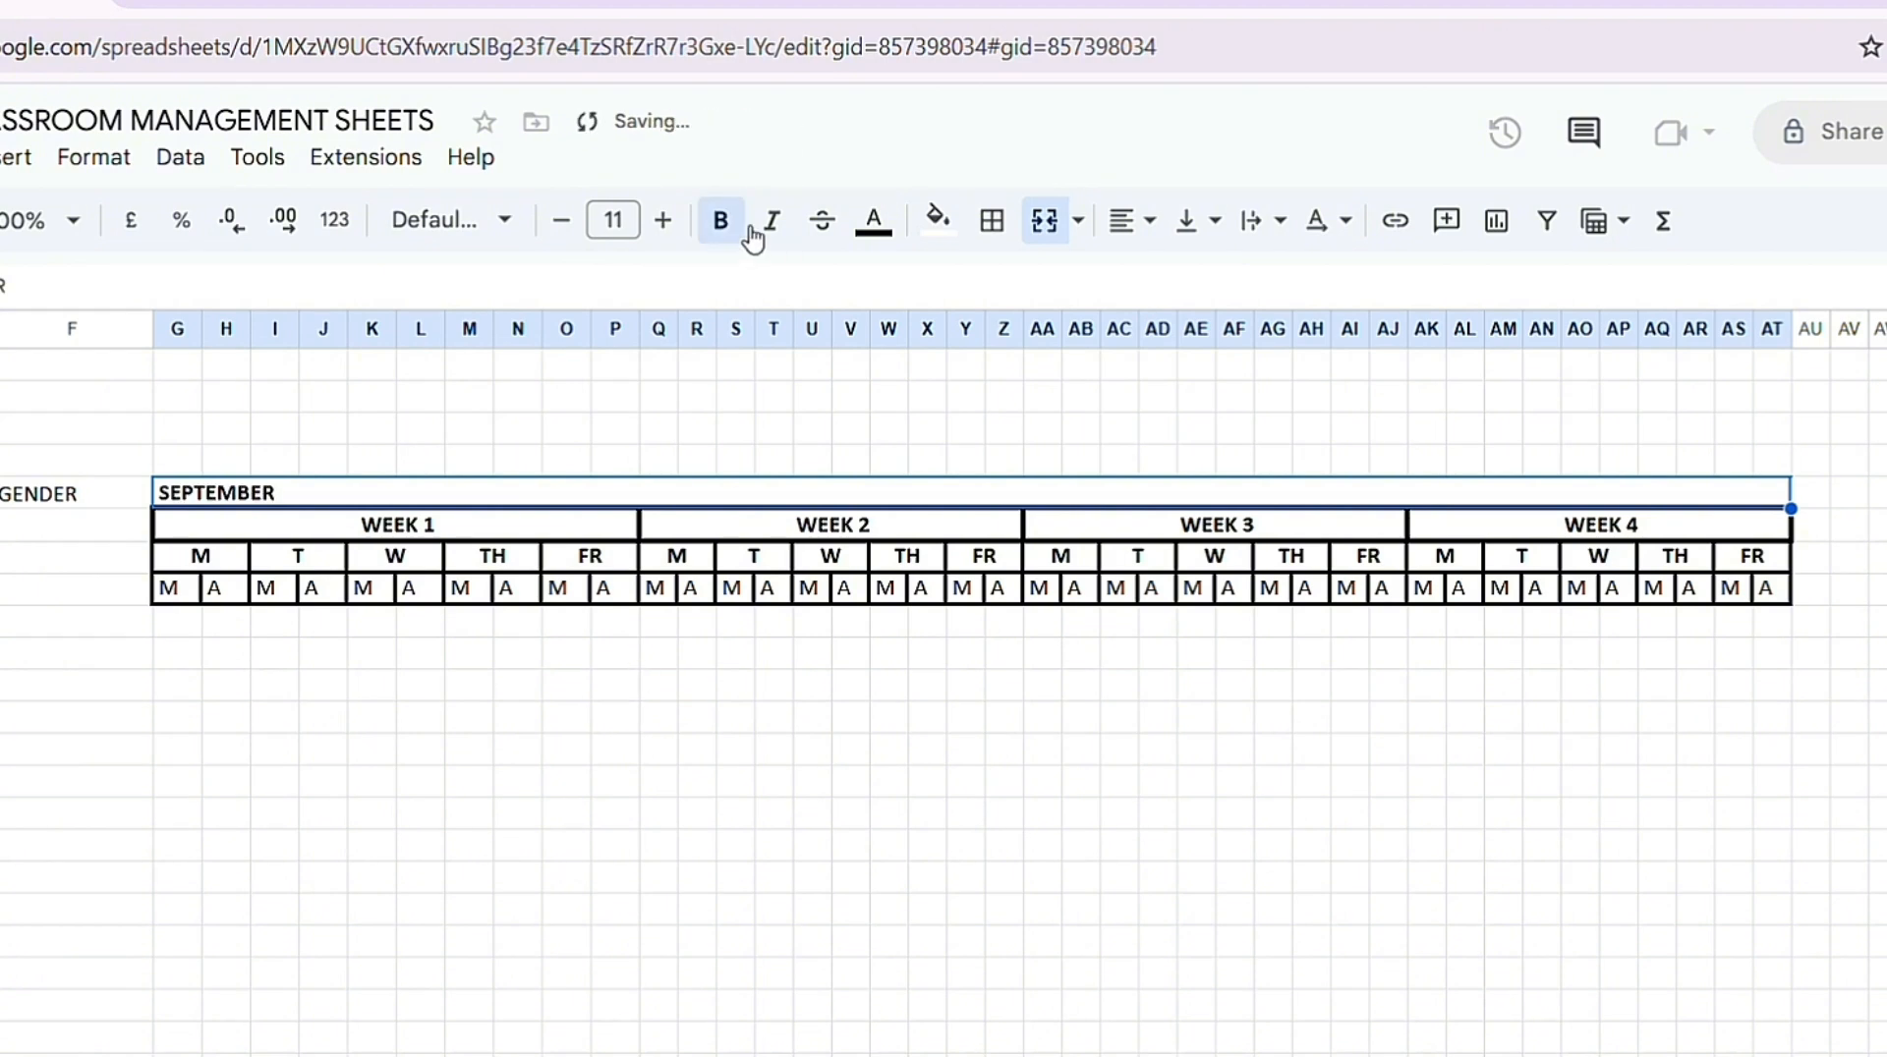
pyautogui.click(1160, 228)
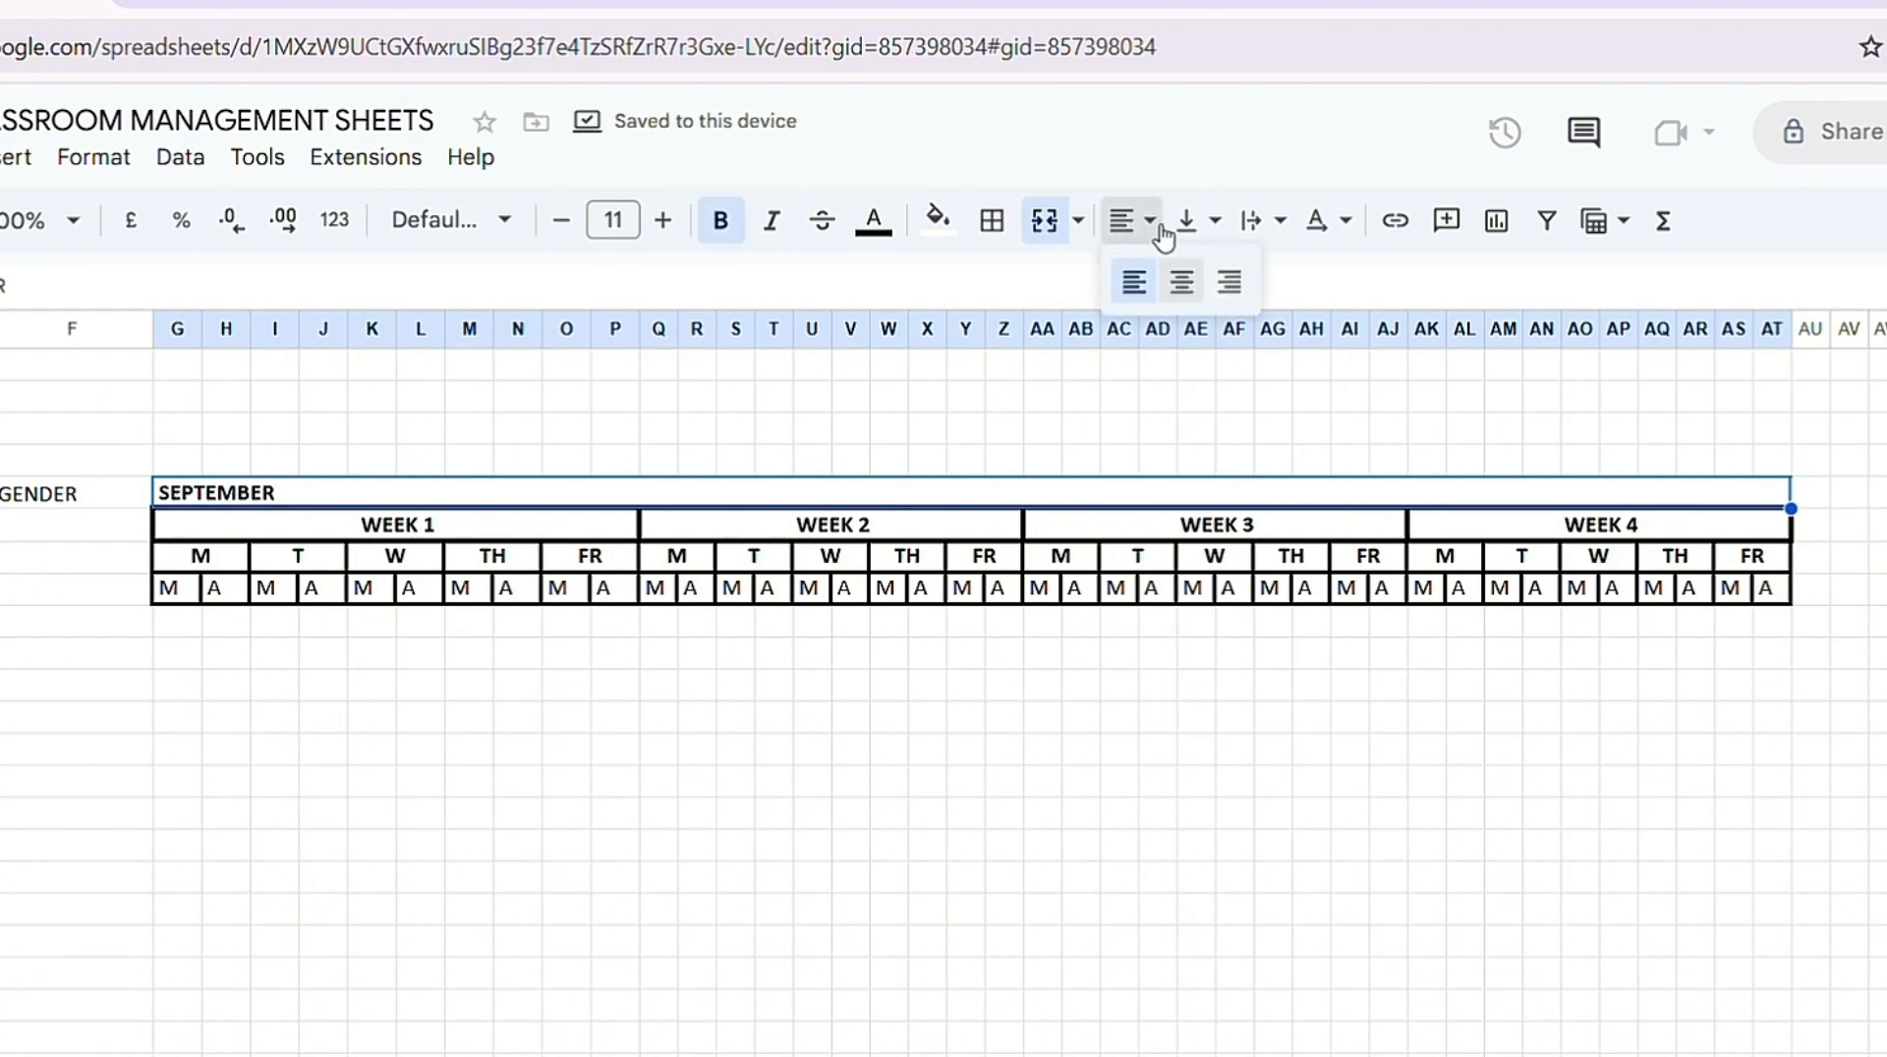
pyautogui.click(1182, 282)
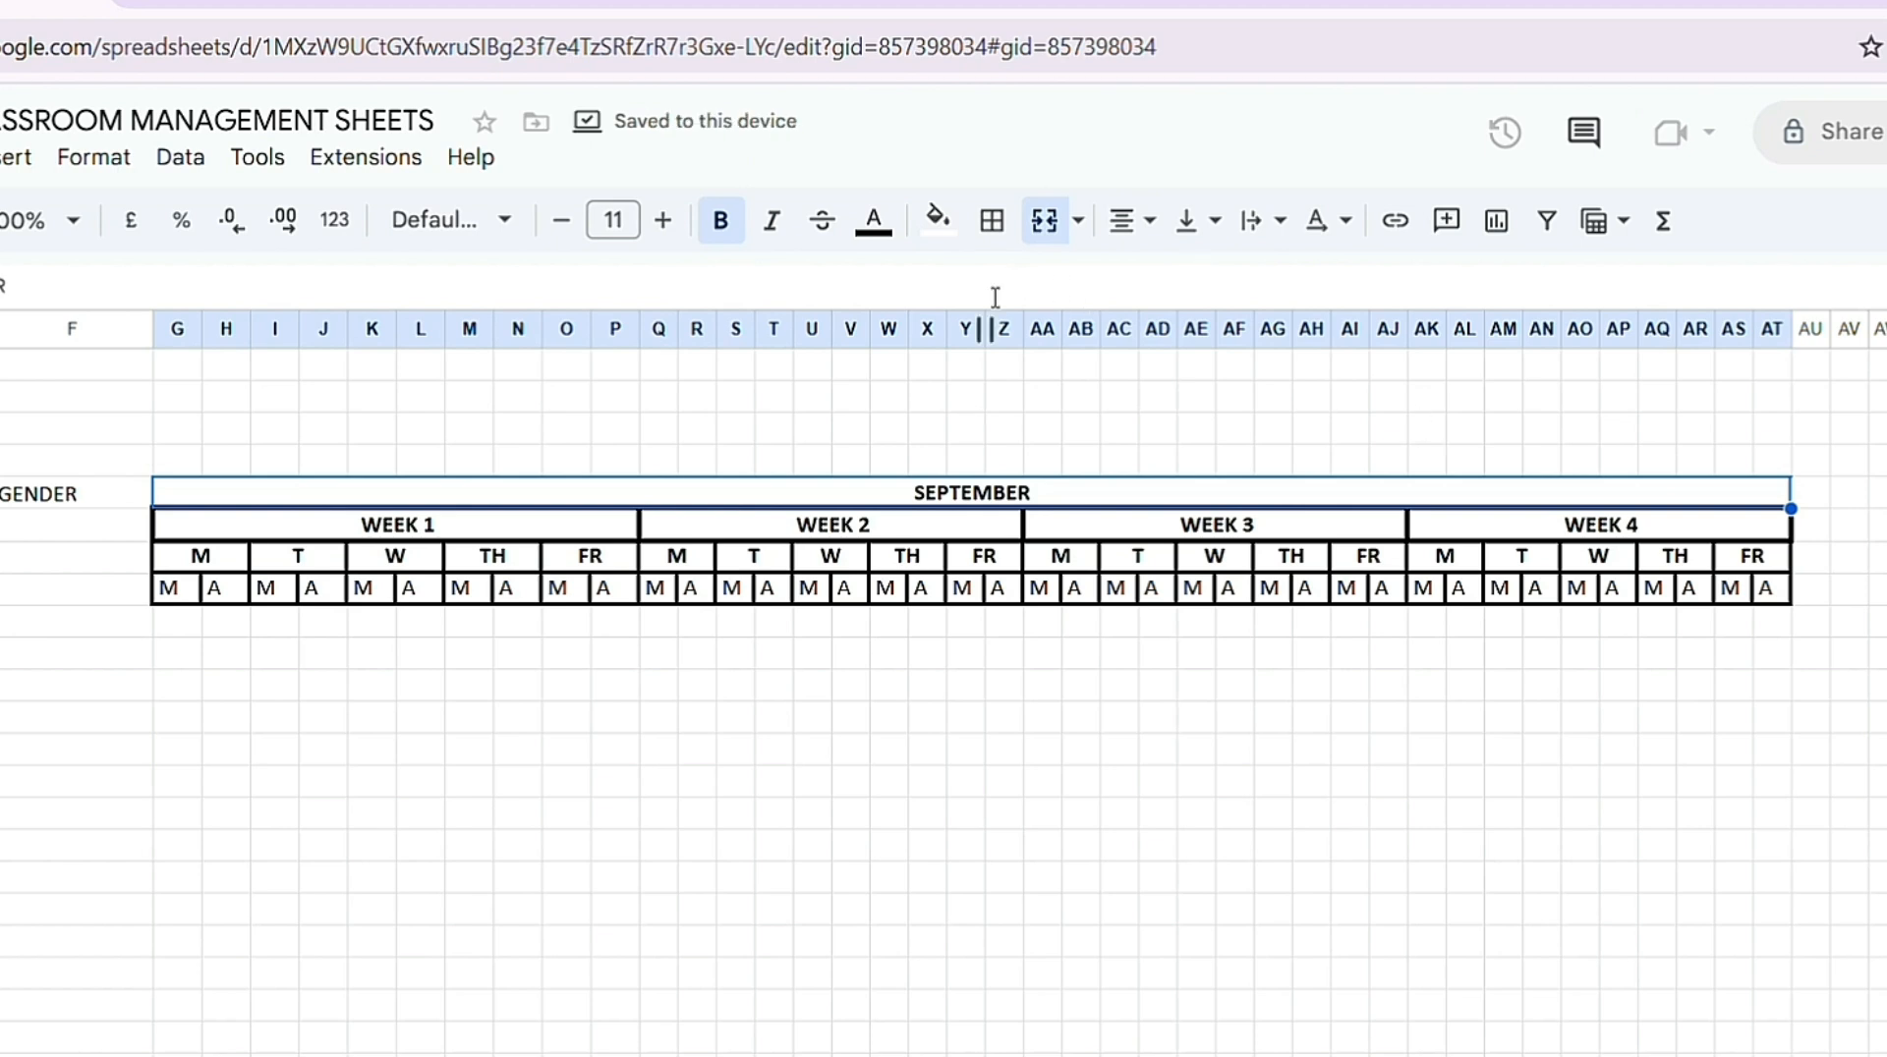
# Step: Add a thick outer border around the merged SEPTEMBER heading in row 5
pyautogui.click(1003, 236)
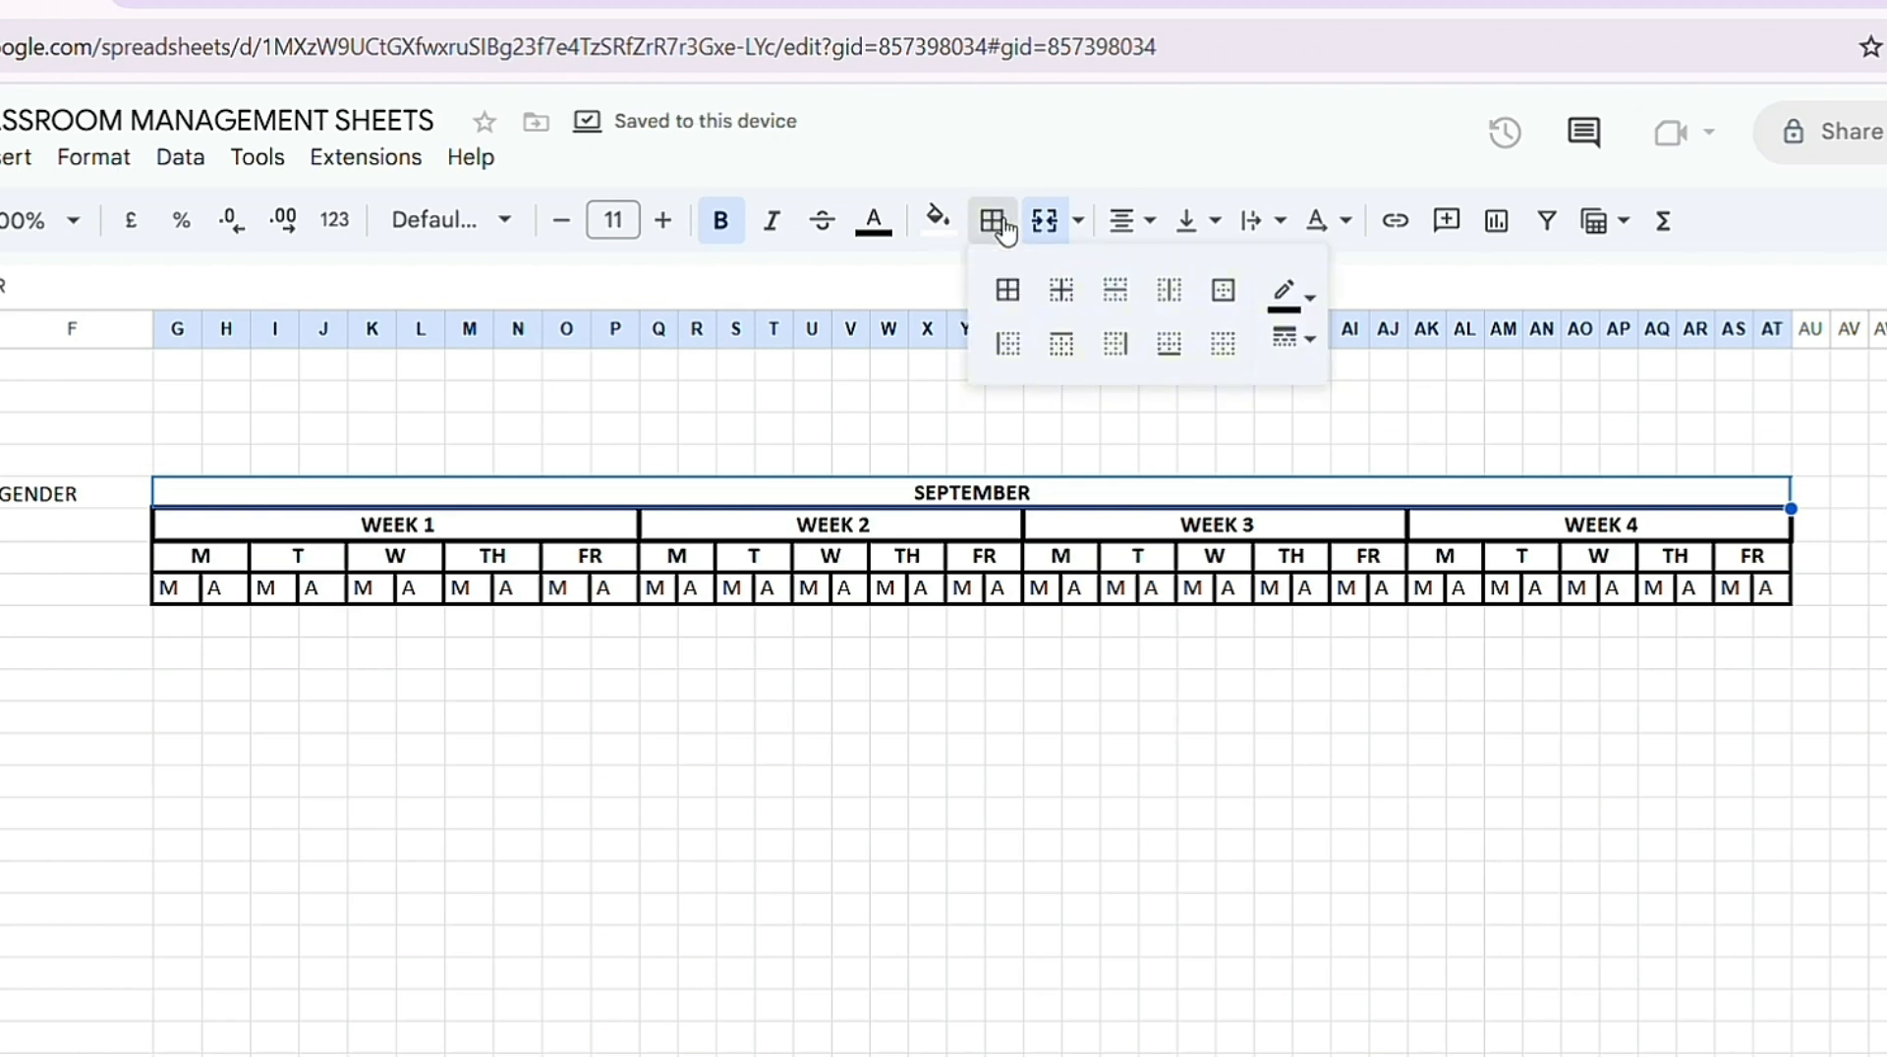
pyautogui.click(1227, 302)
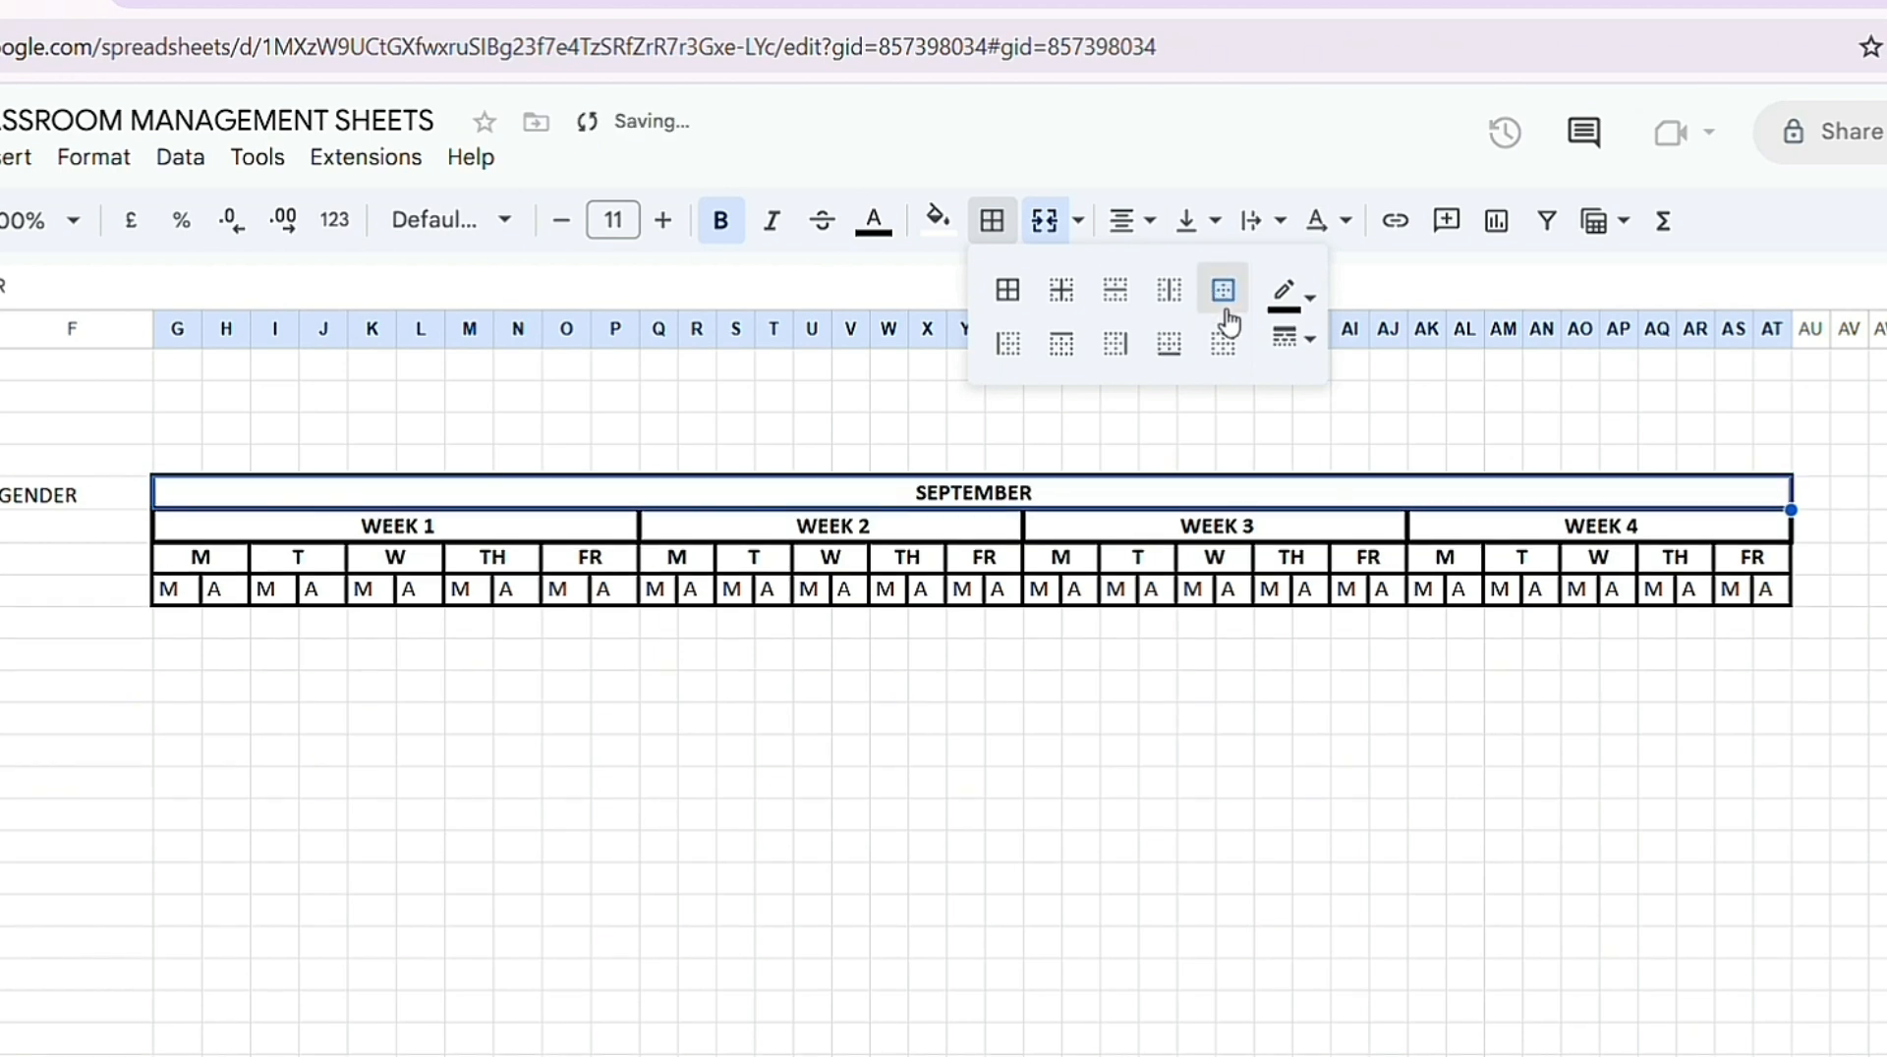
pyautogui.click(1305, 342)
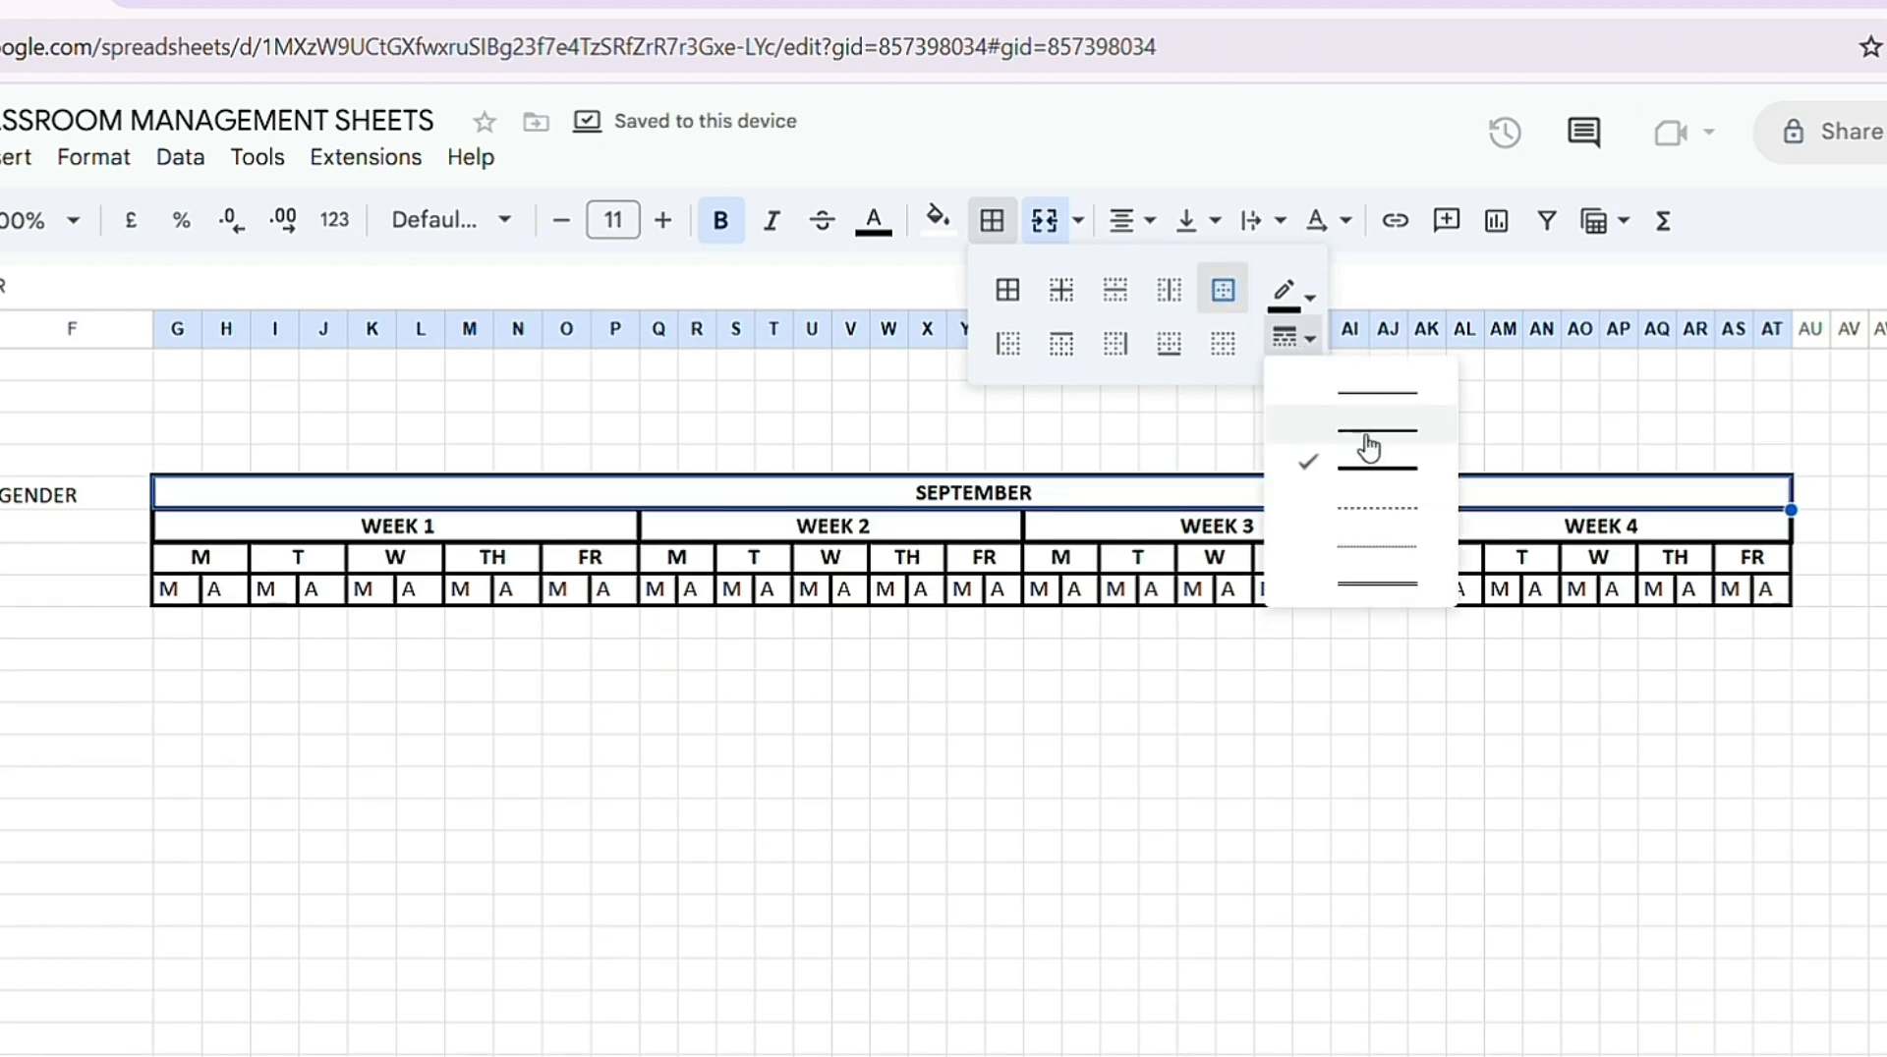
pyautogui.click(1401, 466)
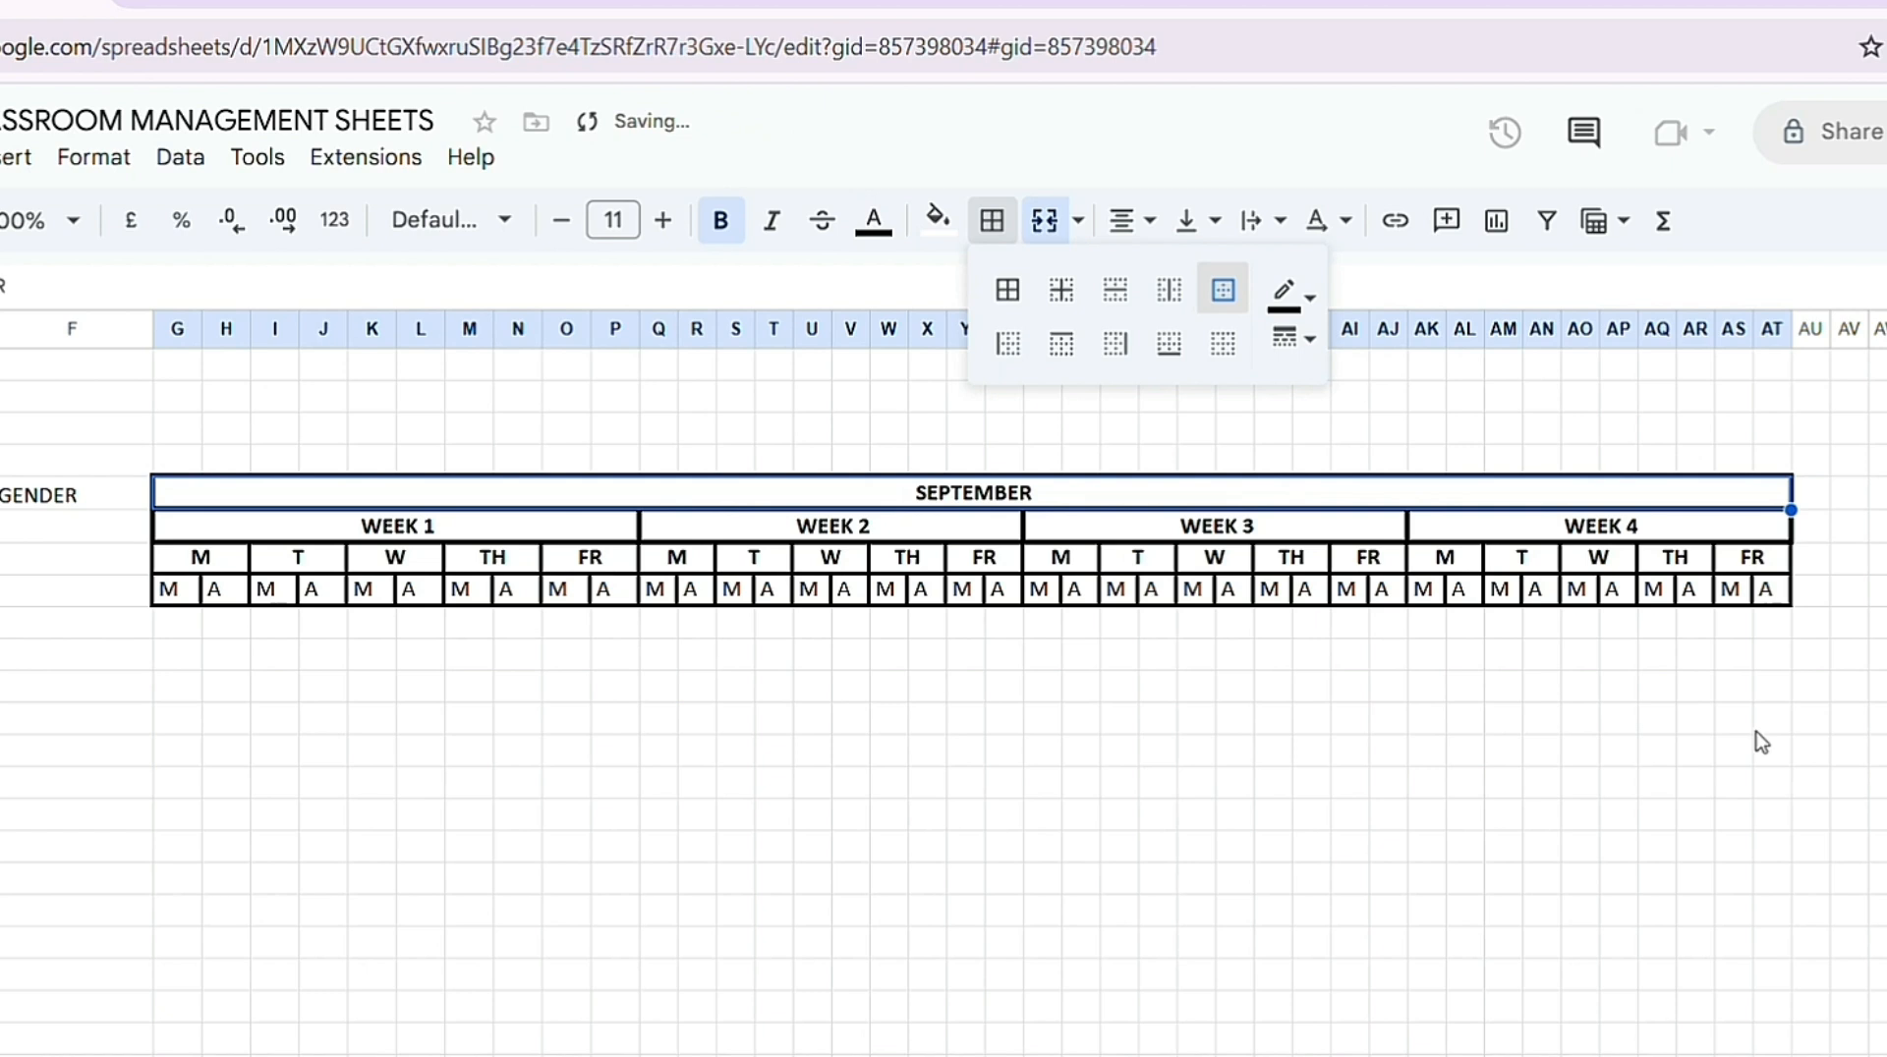
pyautogui.click(1734, 719)
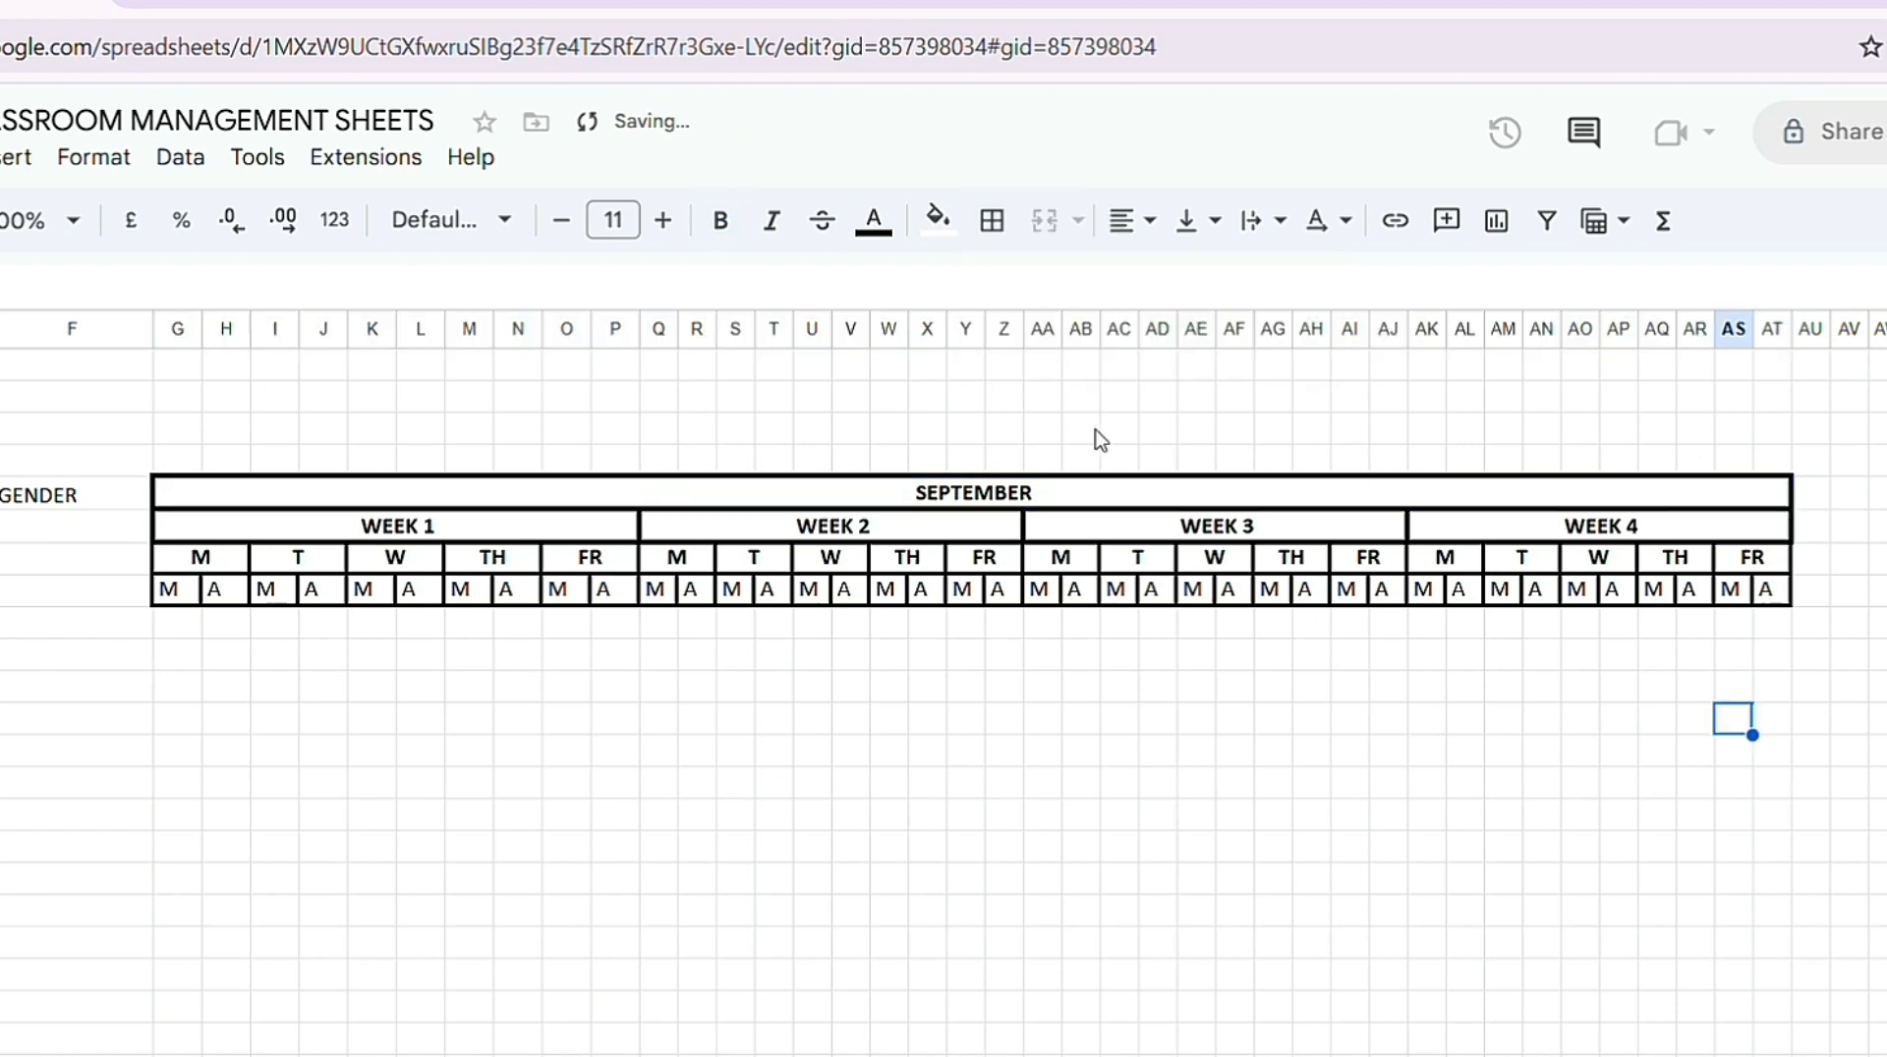
# Step: Enlarge the font of the SEPTEMBER heading so it stands out clearly above the week headings
pyautogui.click(1060, 489)
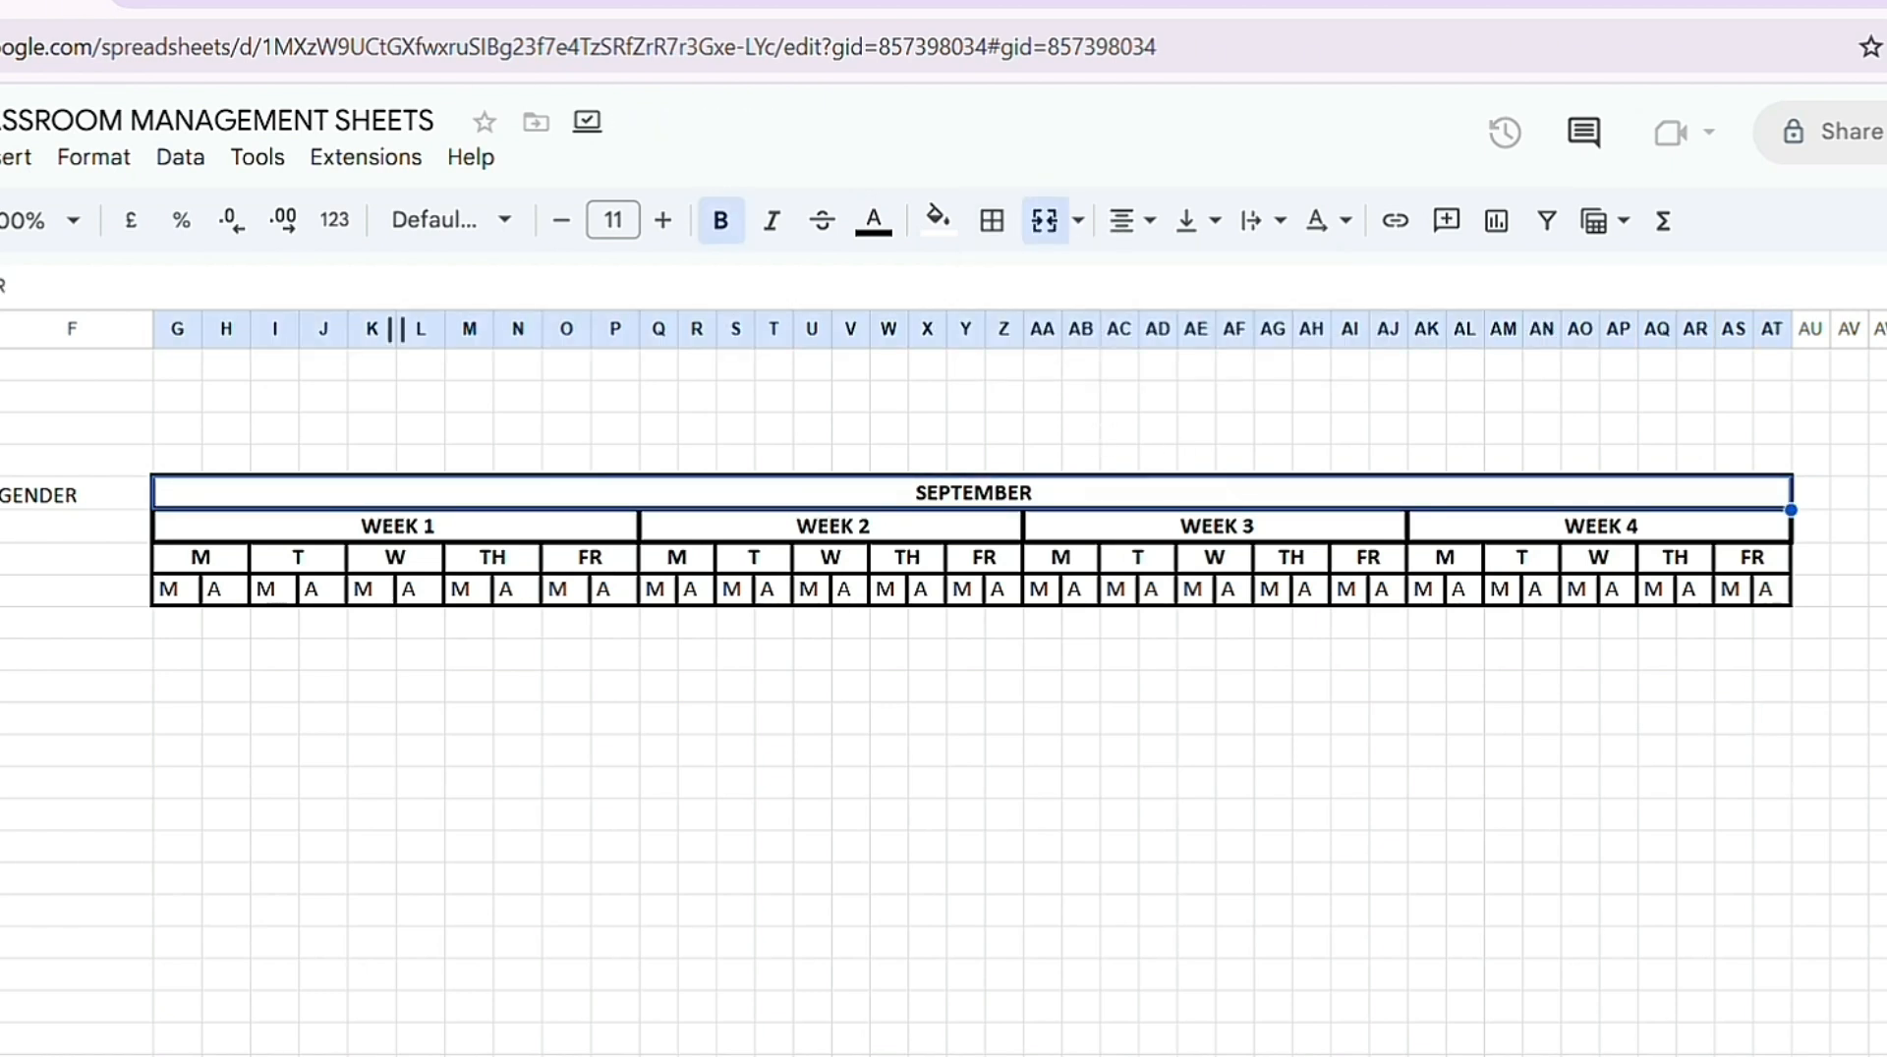
pyautogui.click(664, 224)
pyautogui.click(664, 224)
pyautogui.click(664, 224)
pyautogui.click(665, 225)
pyautogui.click(665, 224)
pyautogui.click(665, 224)
pyautogui.click(664, 225)
pyautogui.click(664, 224)
pyautogui.click(664, 224)
pyautogui.click(664, 224)
pyautogui.click(324, 709)
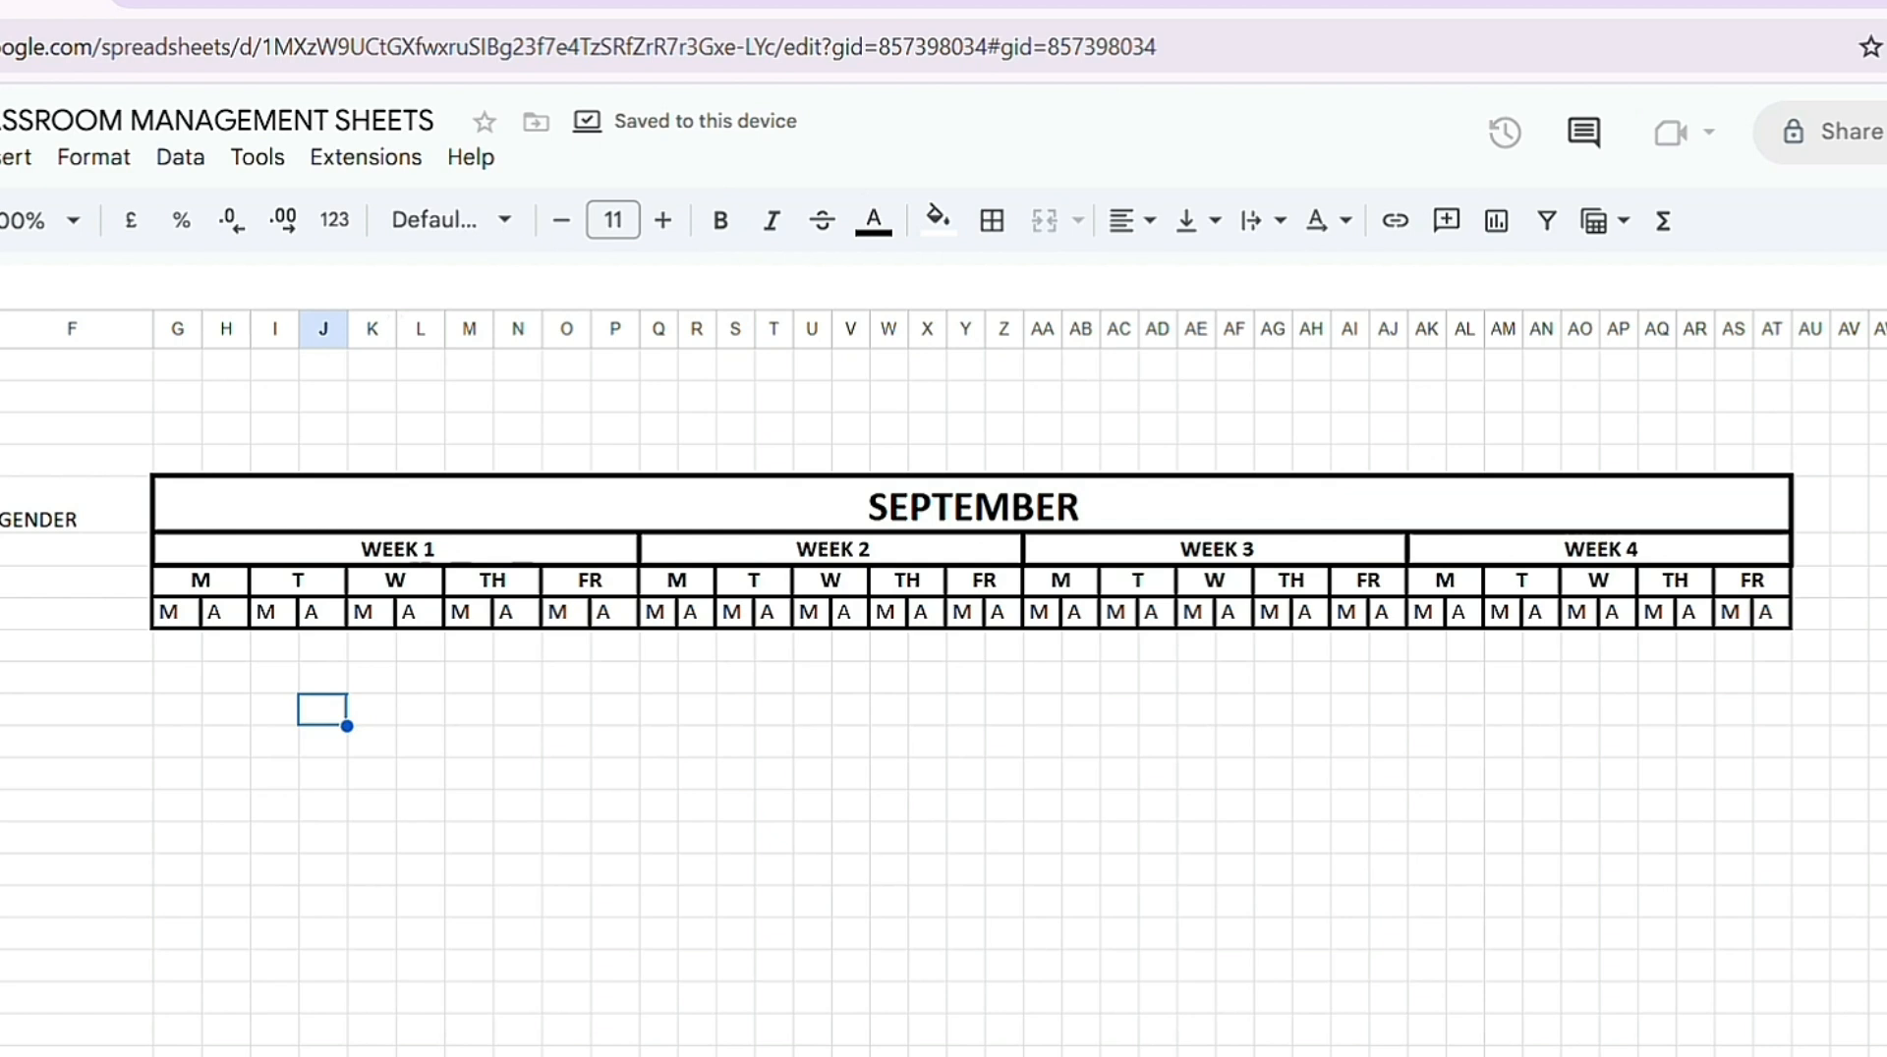
# Step: Apply thick borders to all cells of the student details header block C5:F8
pyautogui.hscroll(-5, 439, 459)
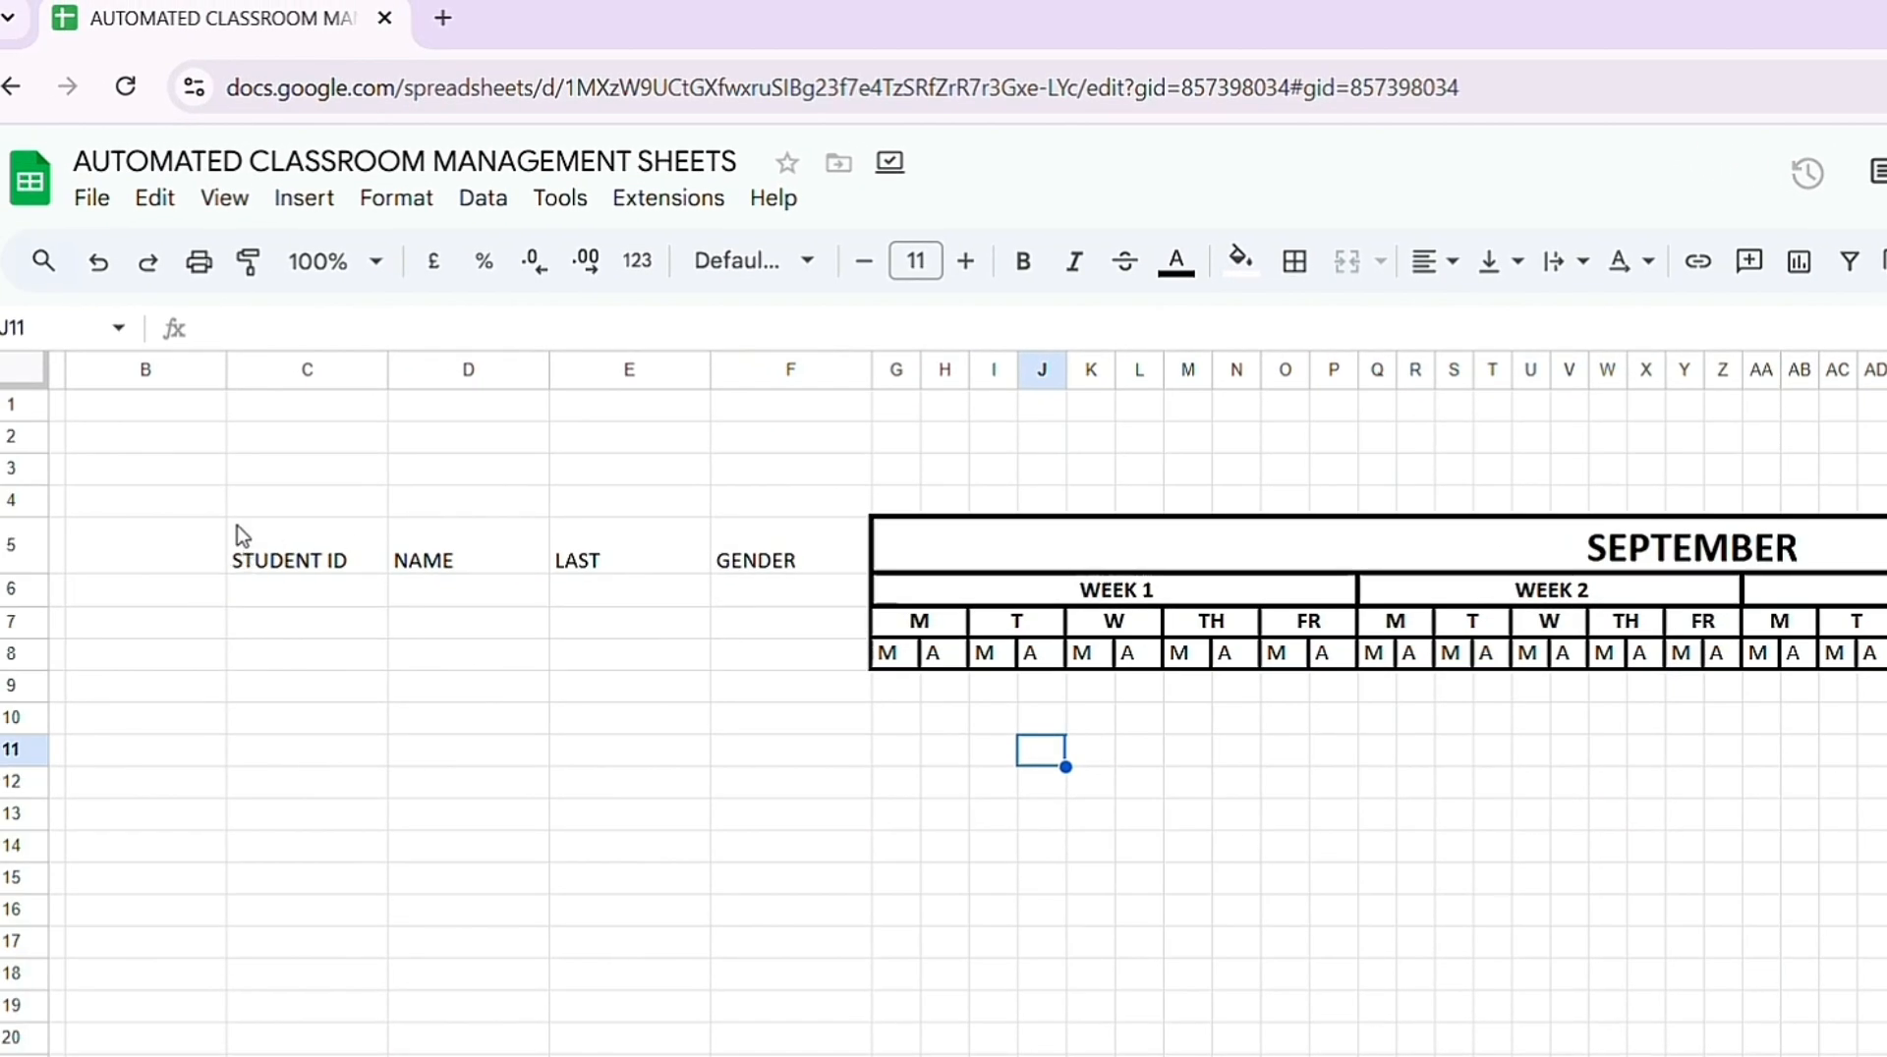
pyautogui.moveTo(246, 532)
pyautogui.mouseDown()
pyautogui.moveTo(502, 586)
pyautogui.moveTo(784, 599)
pyautogui.moveTo(806, 667)
pyautogui.mouseUp()
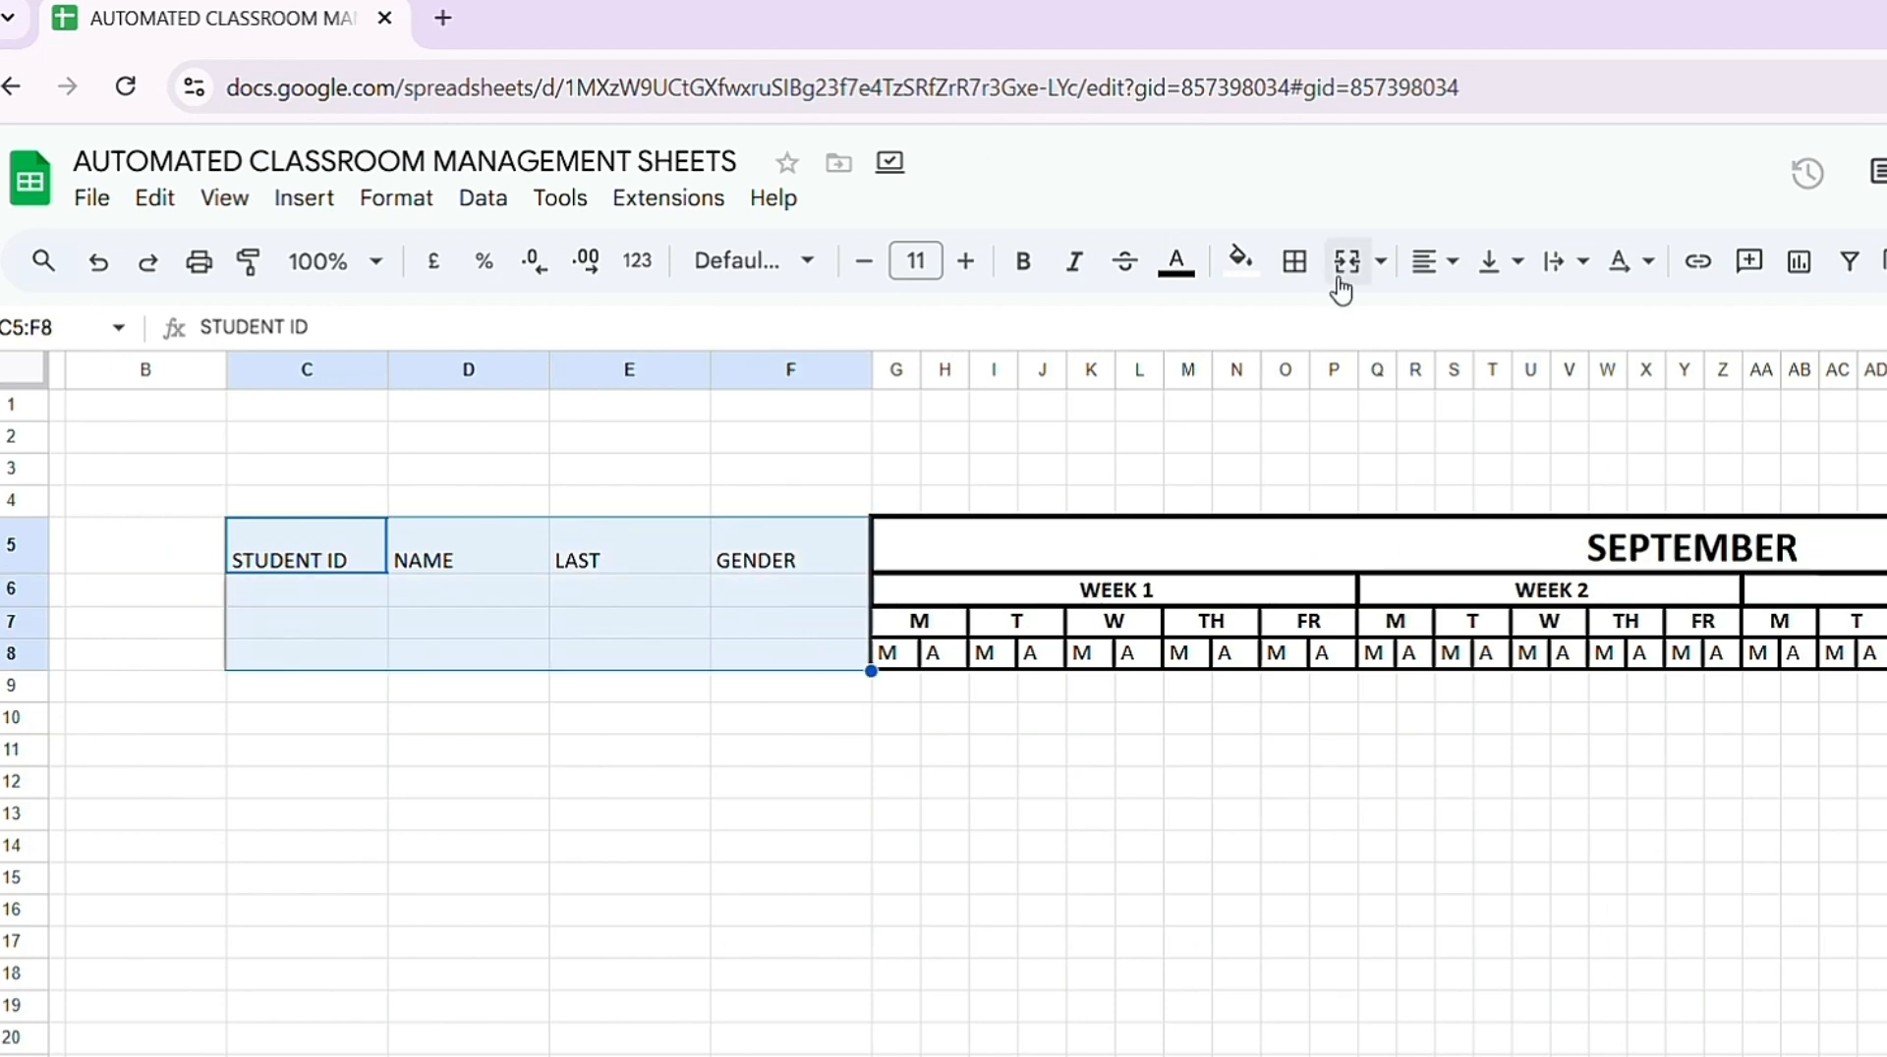
pyautogui.click(1306, 284)
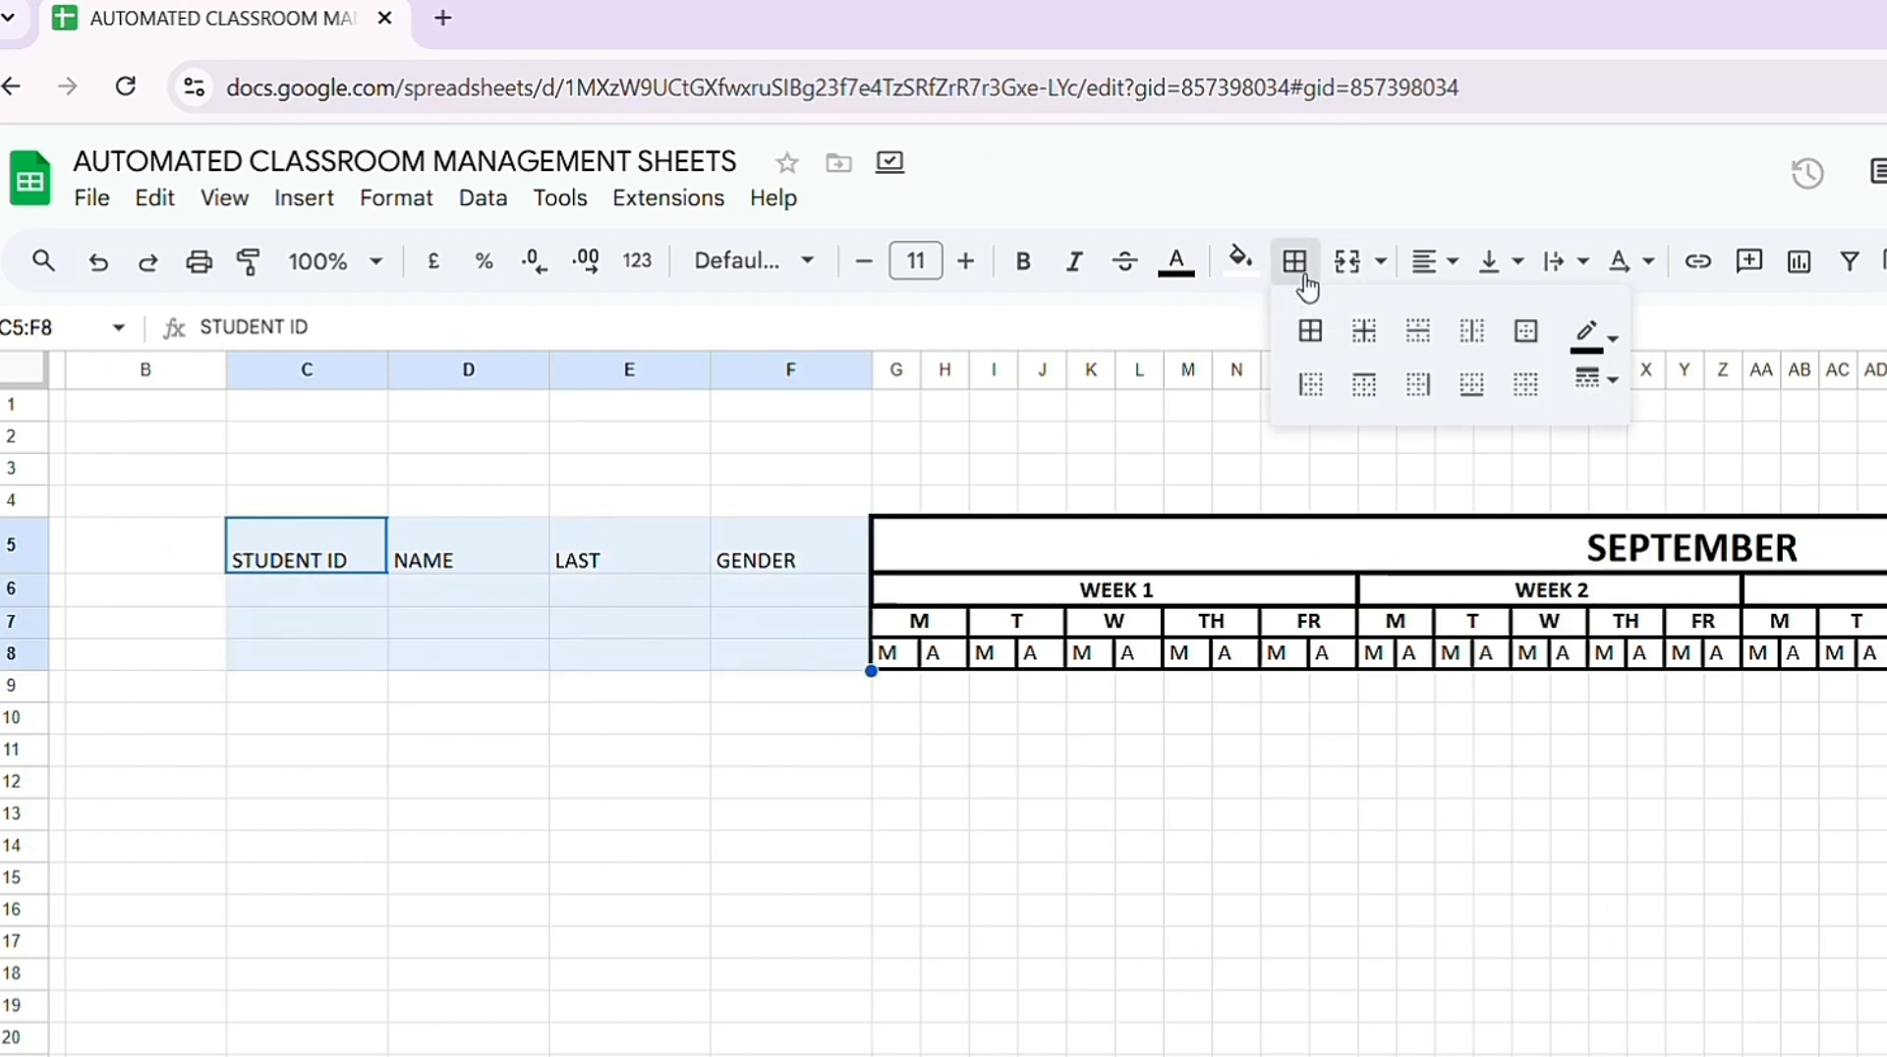
pyautogui.click(1314, 336)
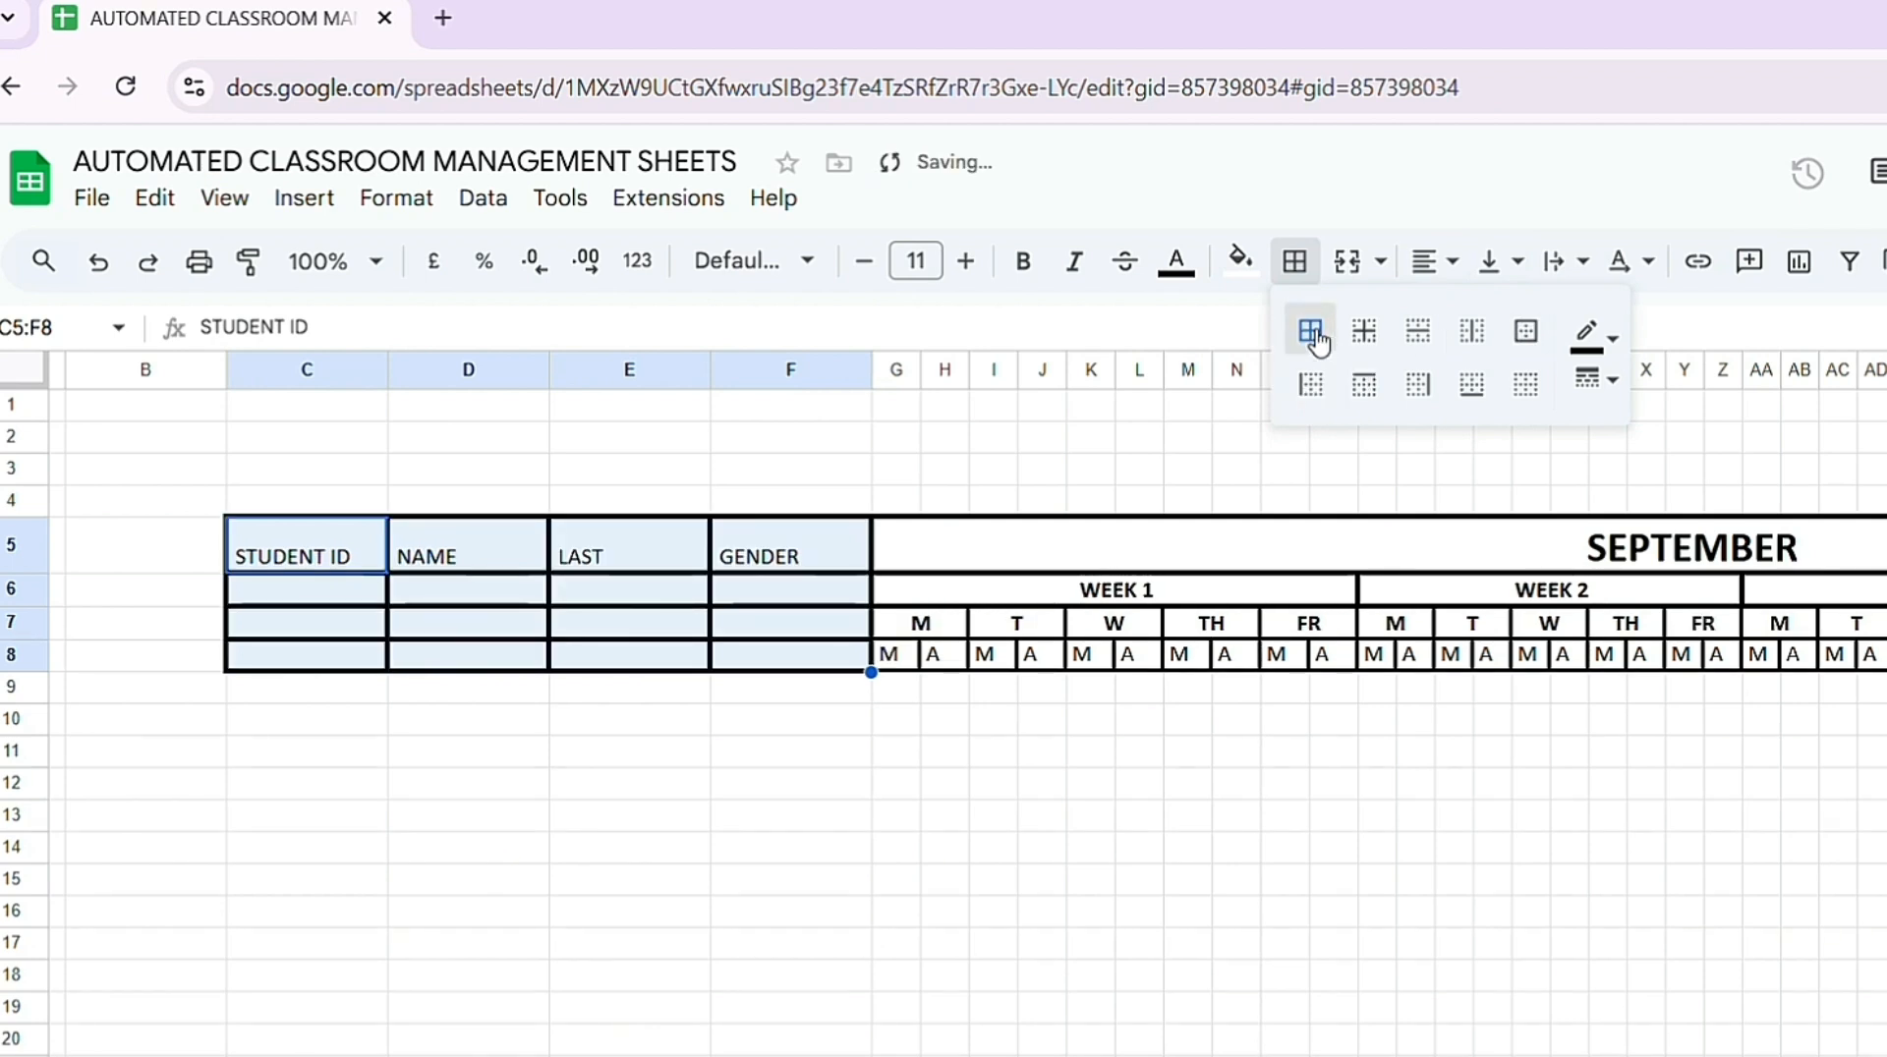
pyautogui.click(533, 825)
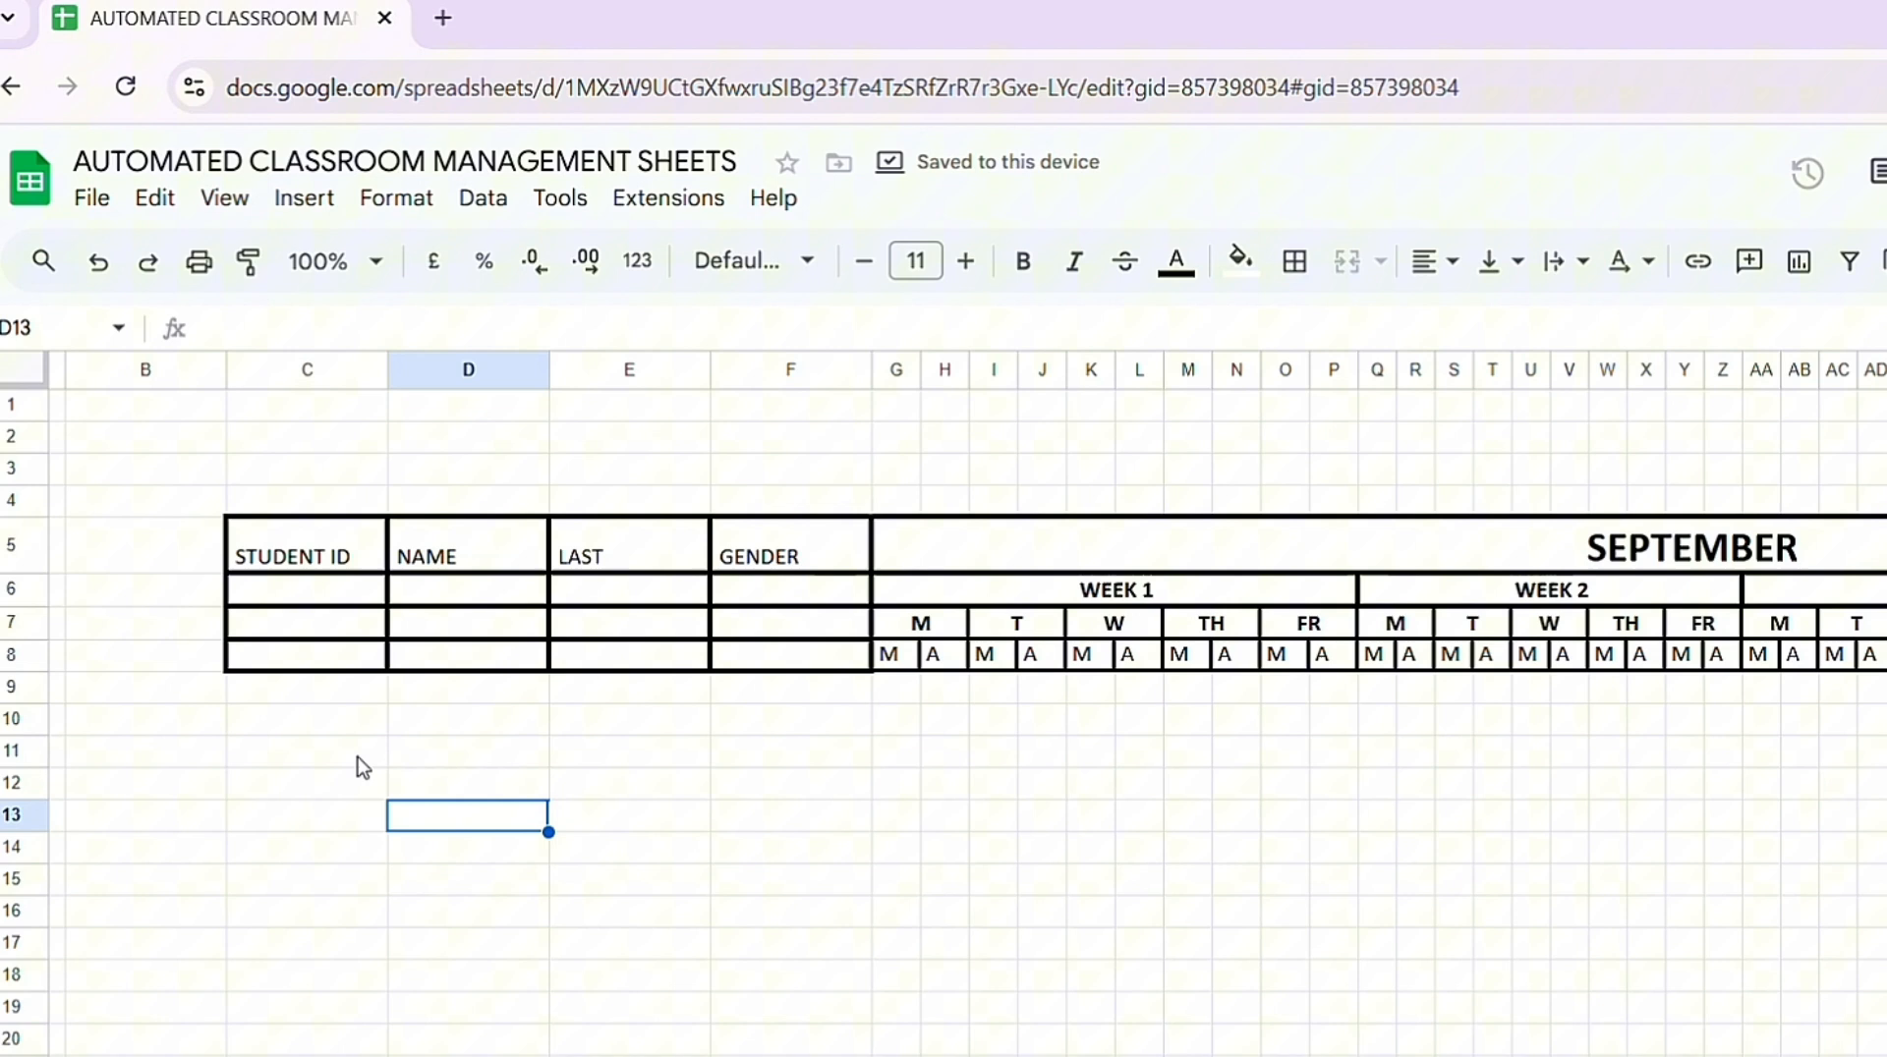
# Step: Merge C5:C8 into a single cell for the STUDENT ID heading
pyautogui.click(243, 551)
pyautogui.moveTo(243, 550); pyautogui.dragTo(336, 656)
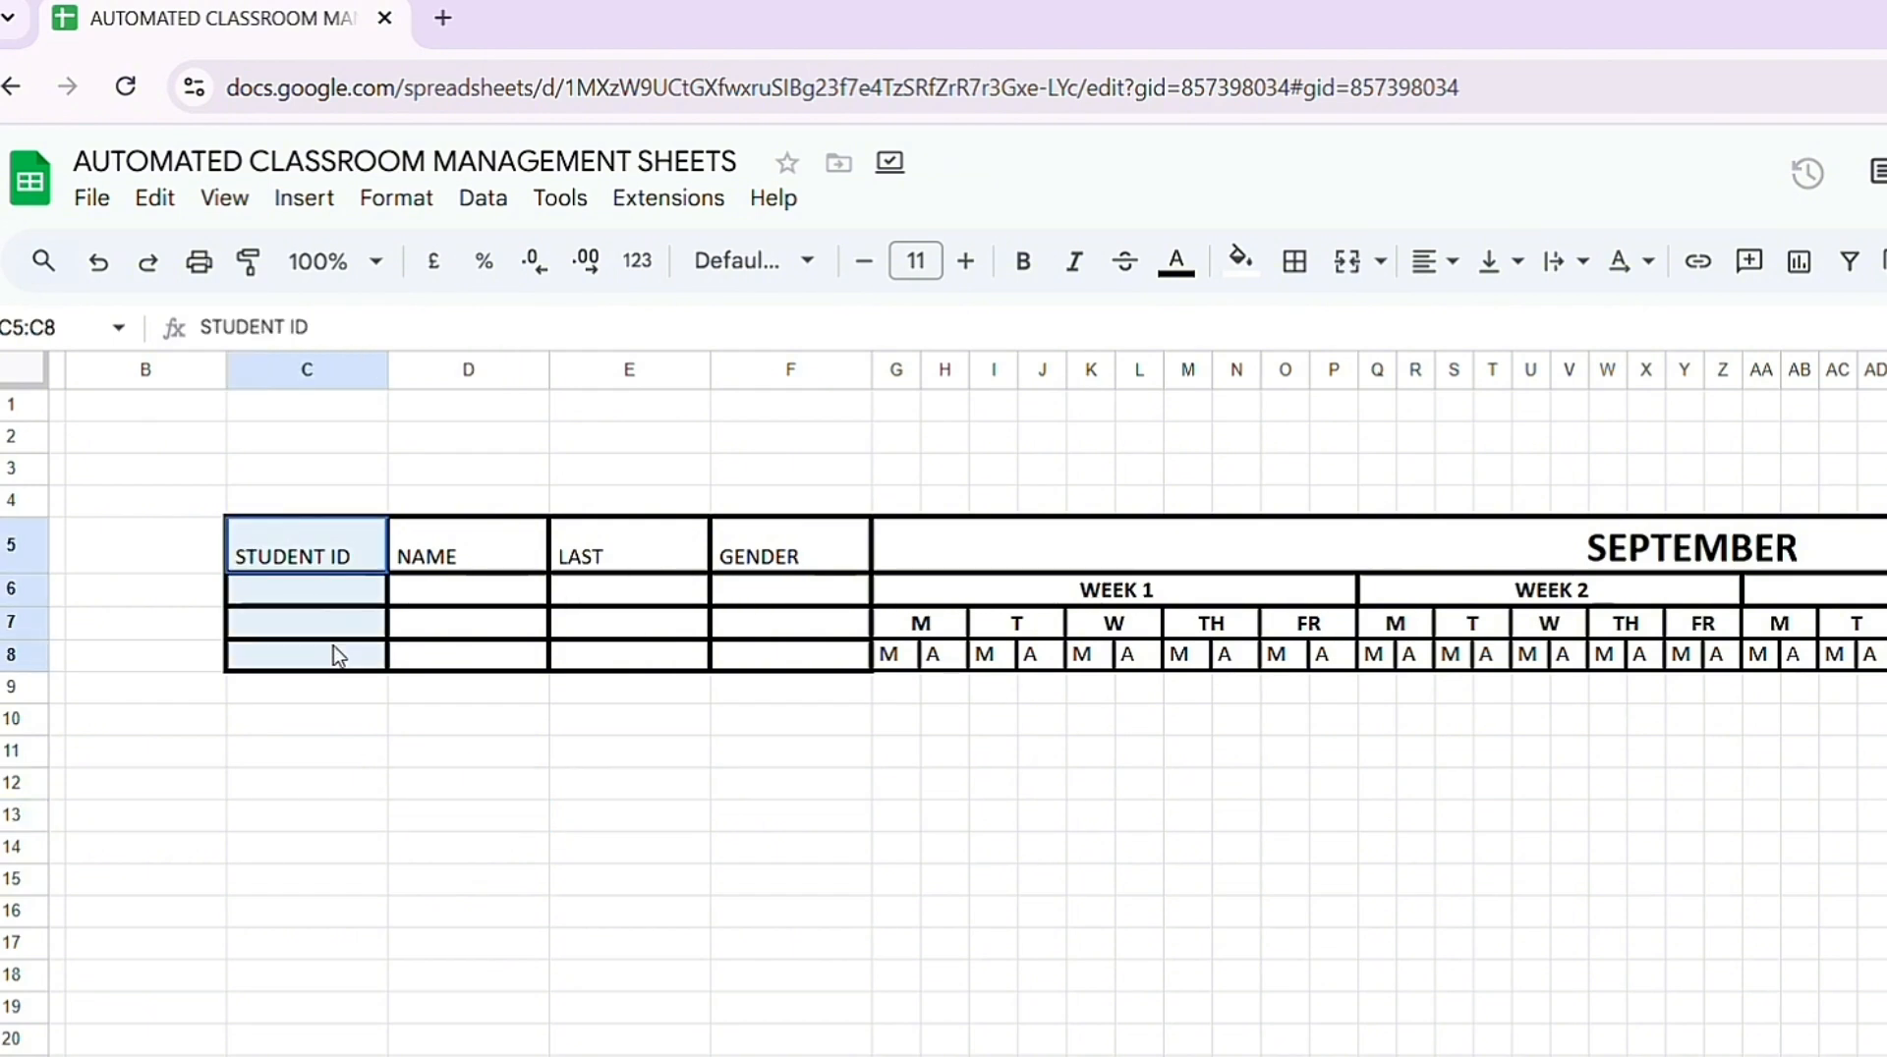
pyautogui.click(390, 204)
pyautogui.moveTo(552, 716)
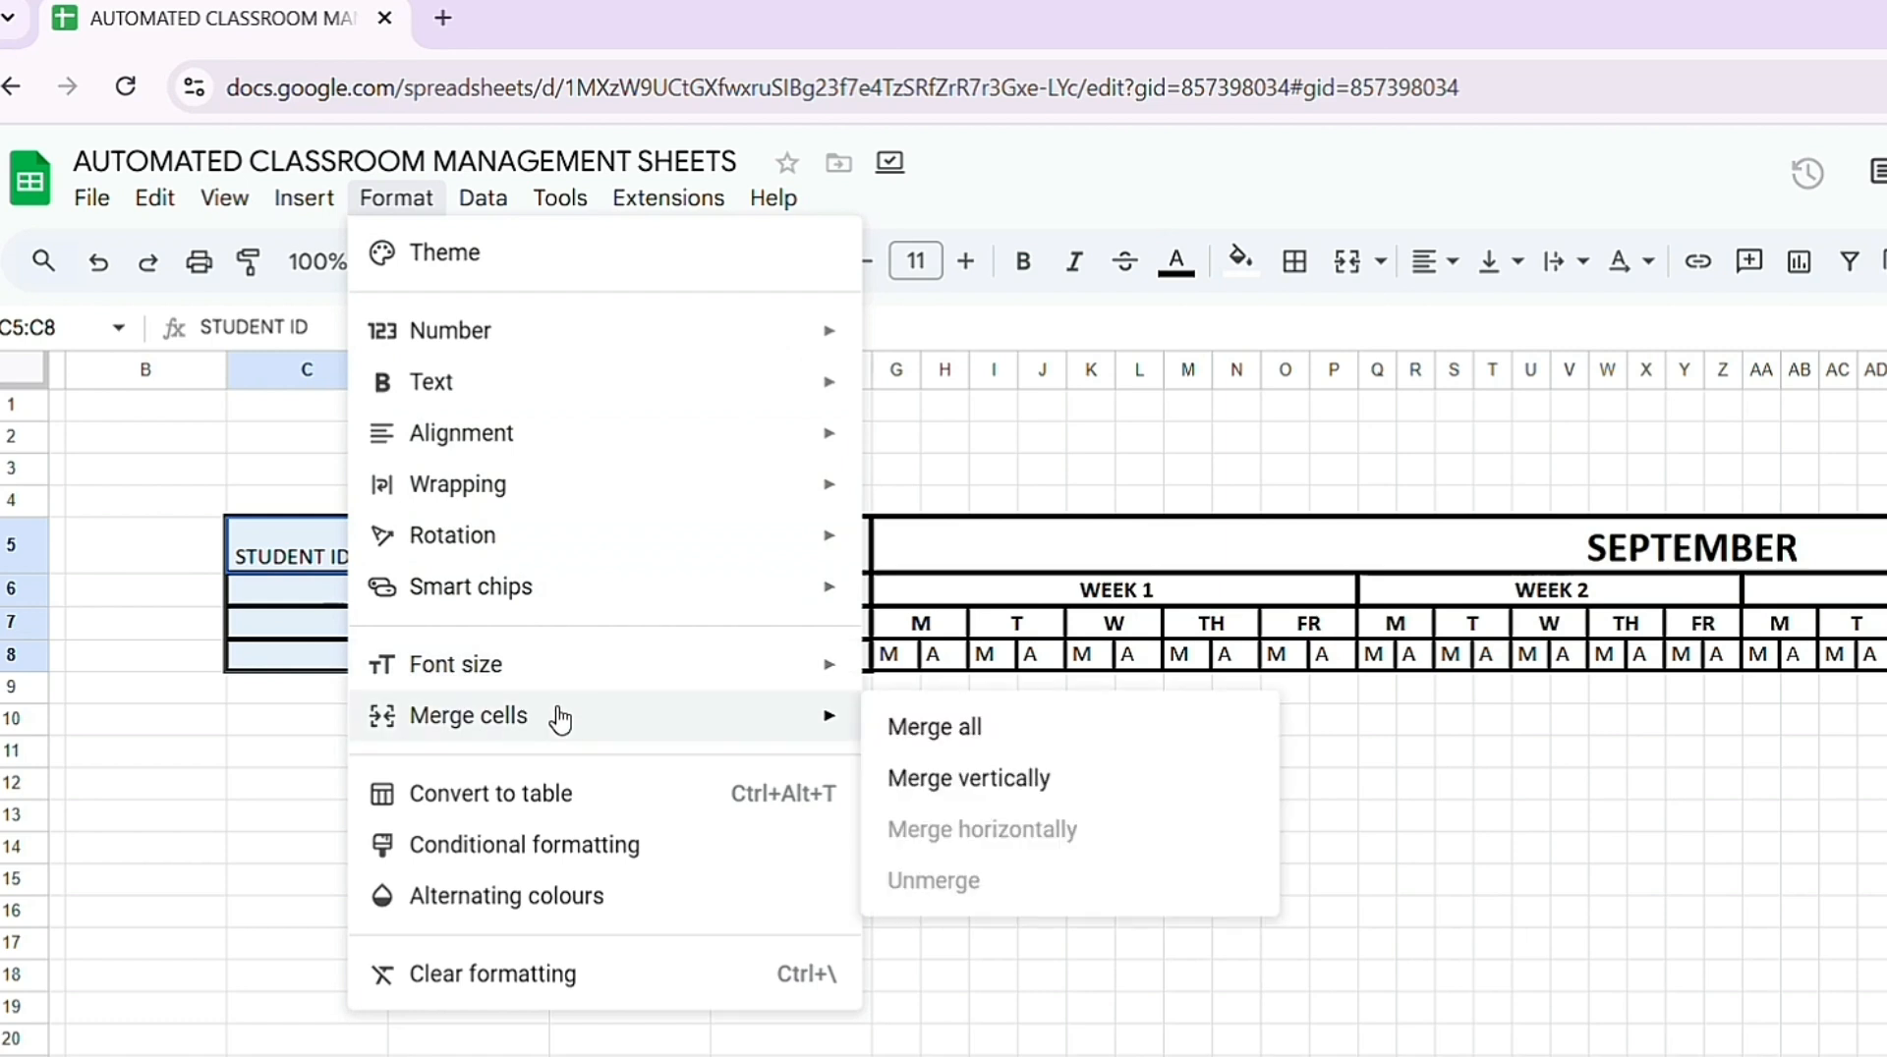
pyautogui.click(884, 735)
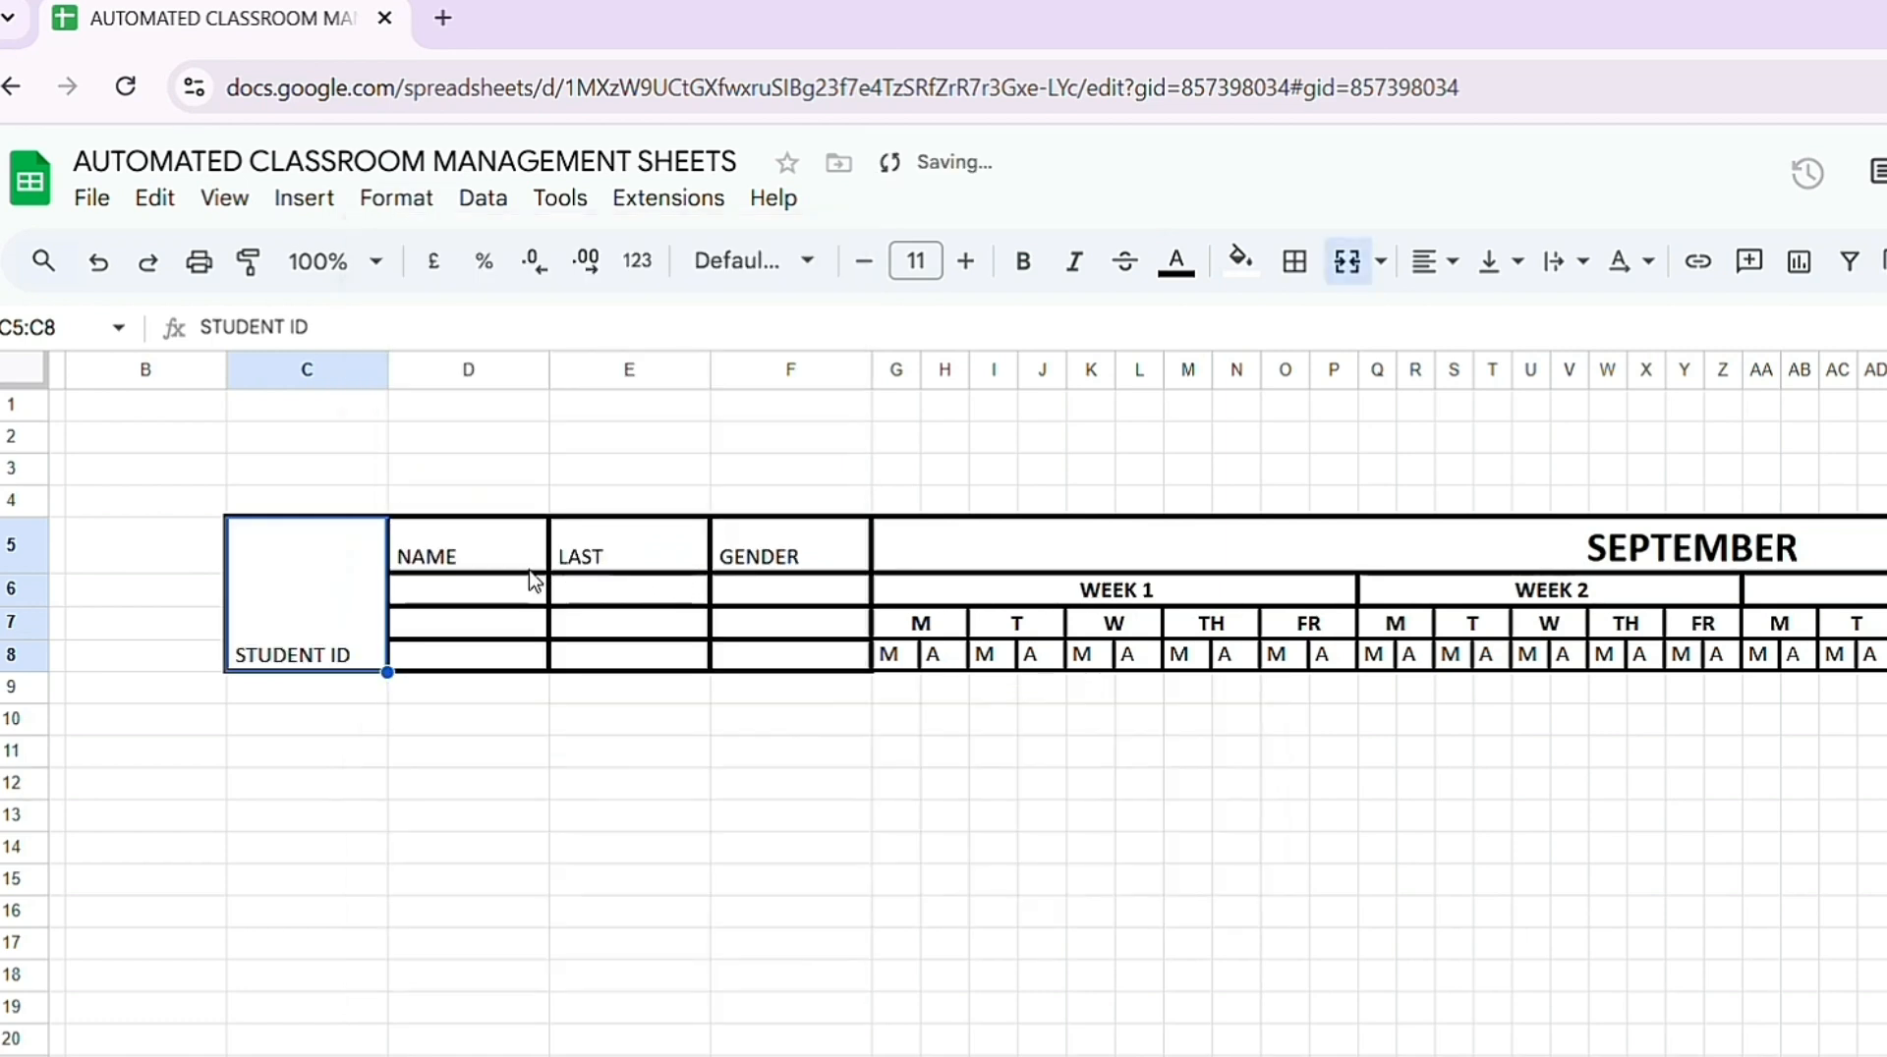
# Step: Centre the STUDENT ID heading horizontally, align it to the middle vertically and make it bold
pyautogui.click(1436, 263)
pyautogui.click(1482, 322)
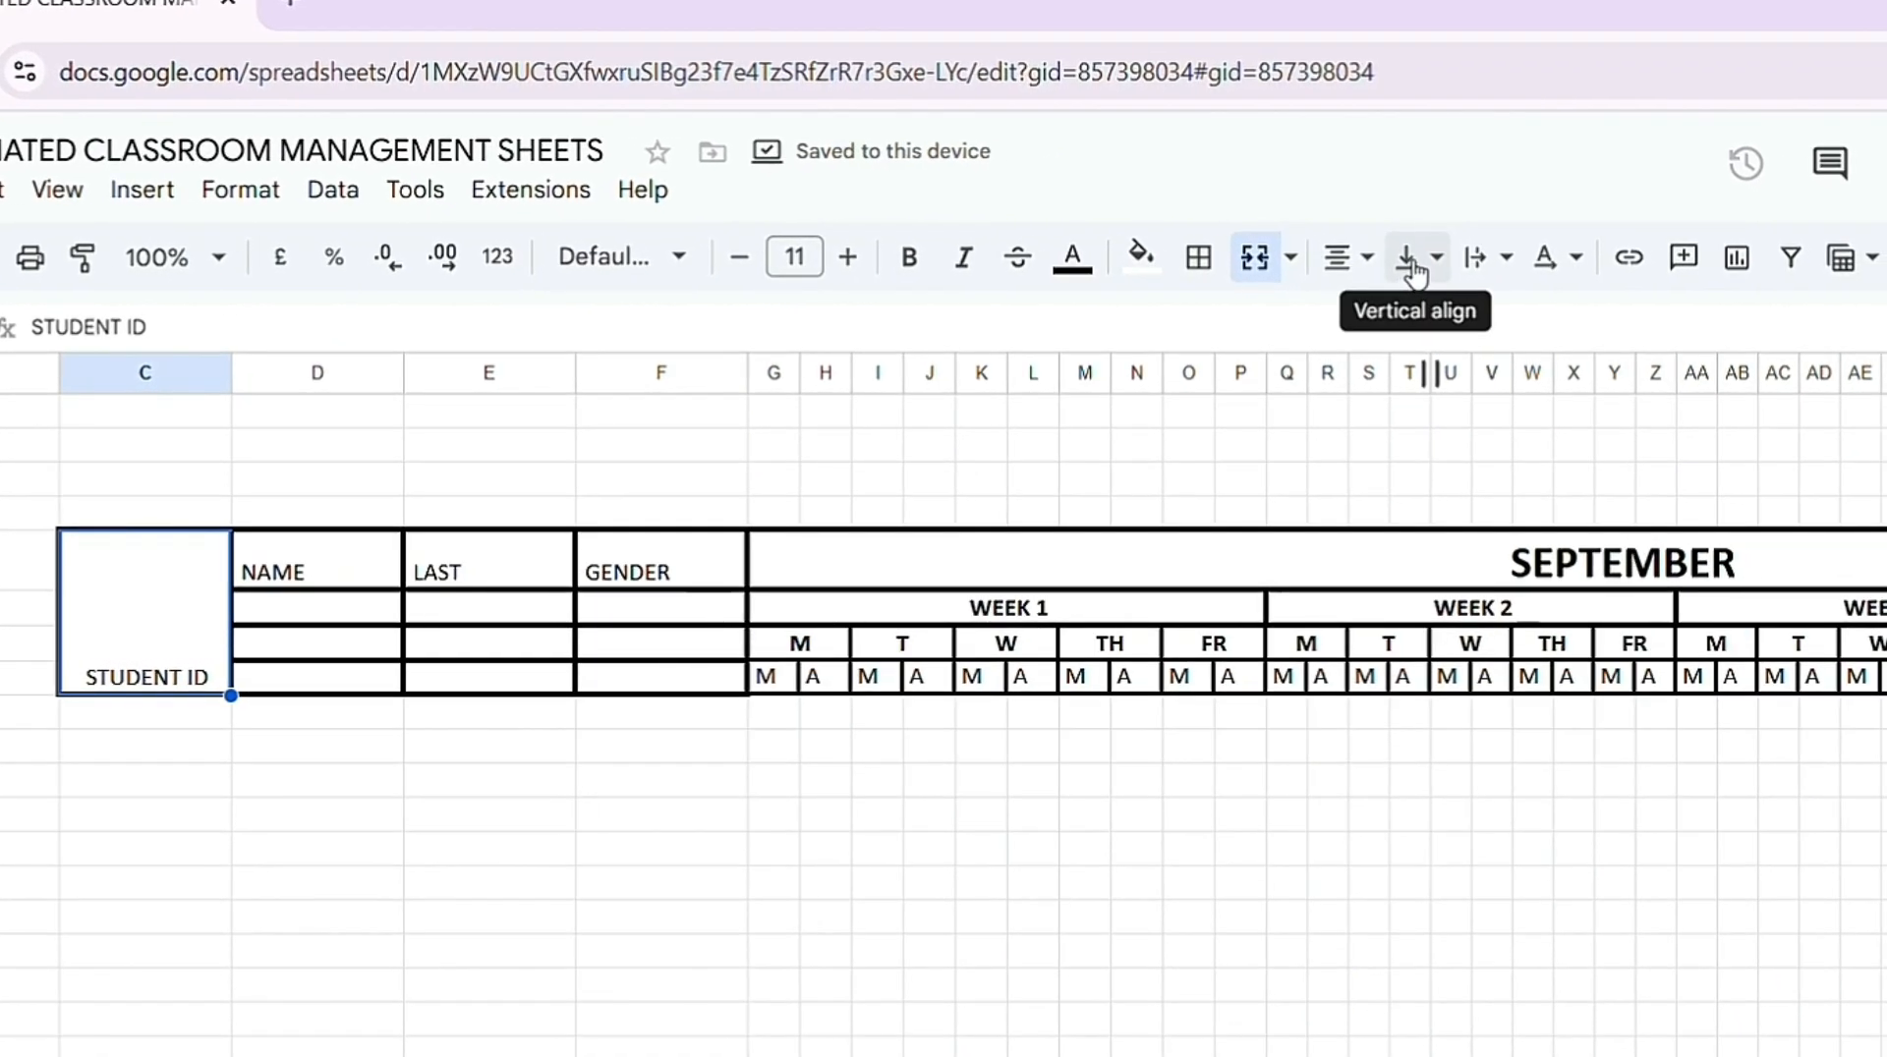
pyautogui.click(1435, 265)
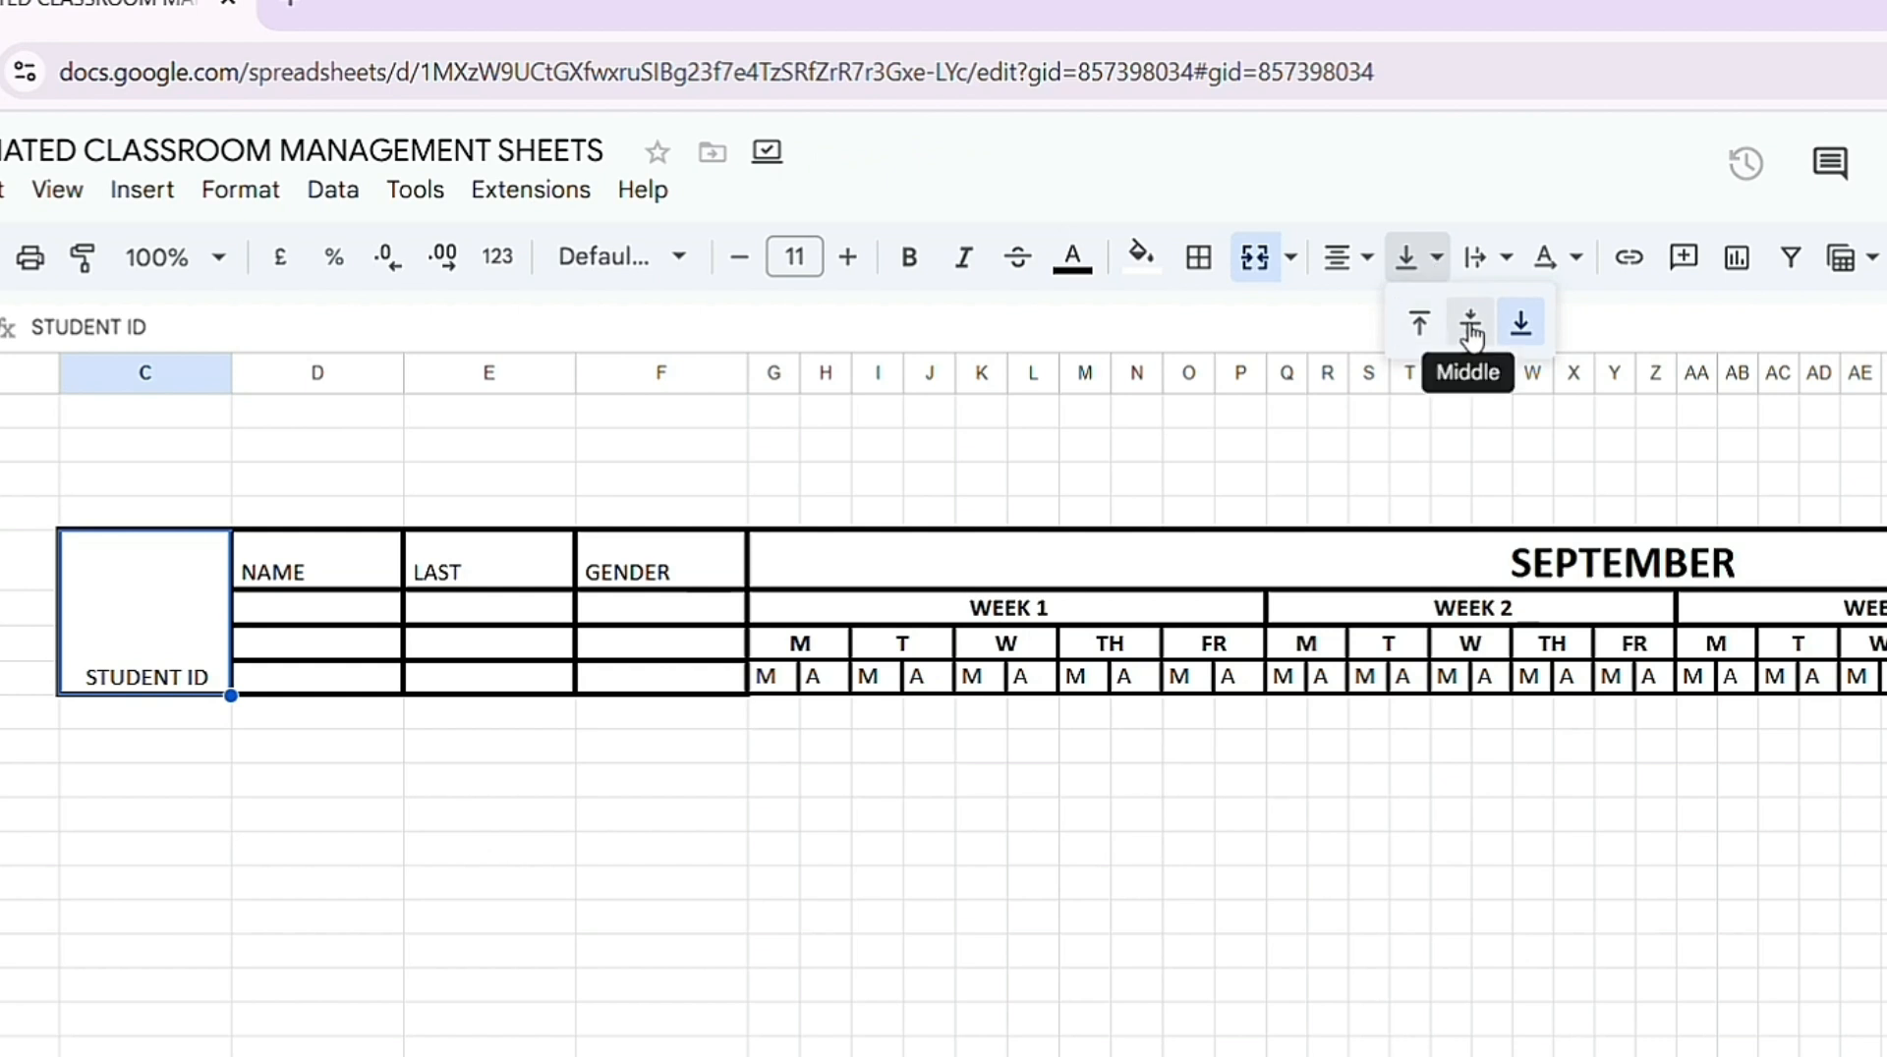
pyautogui.click(1469, 324)
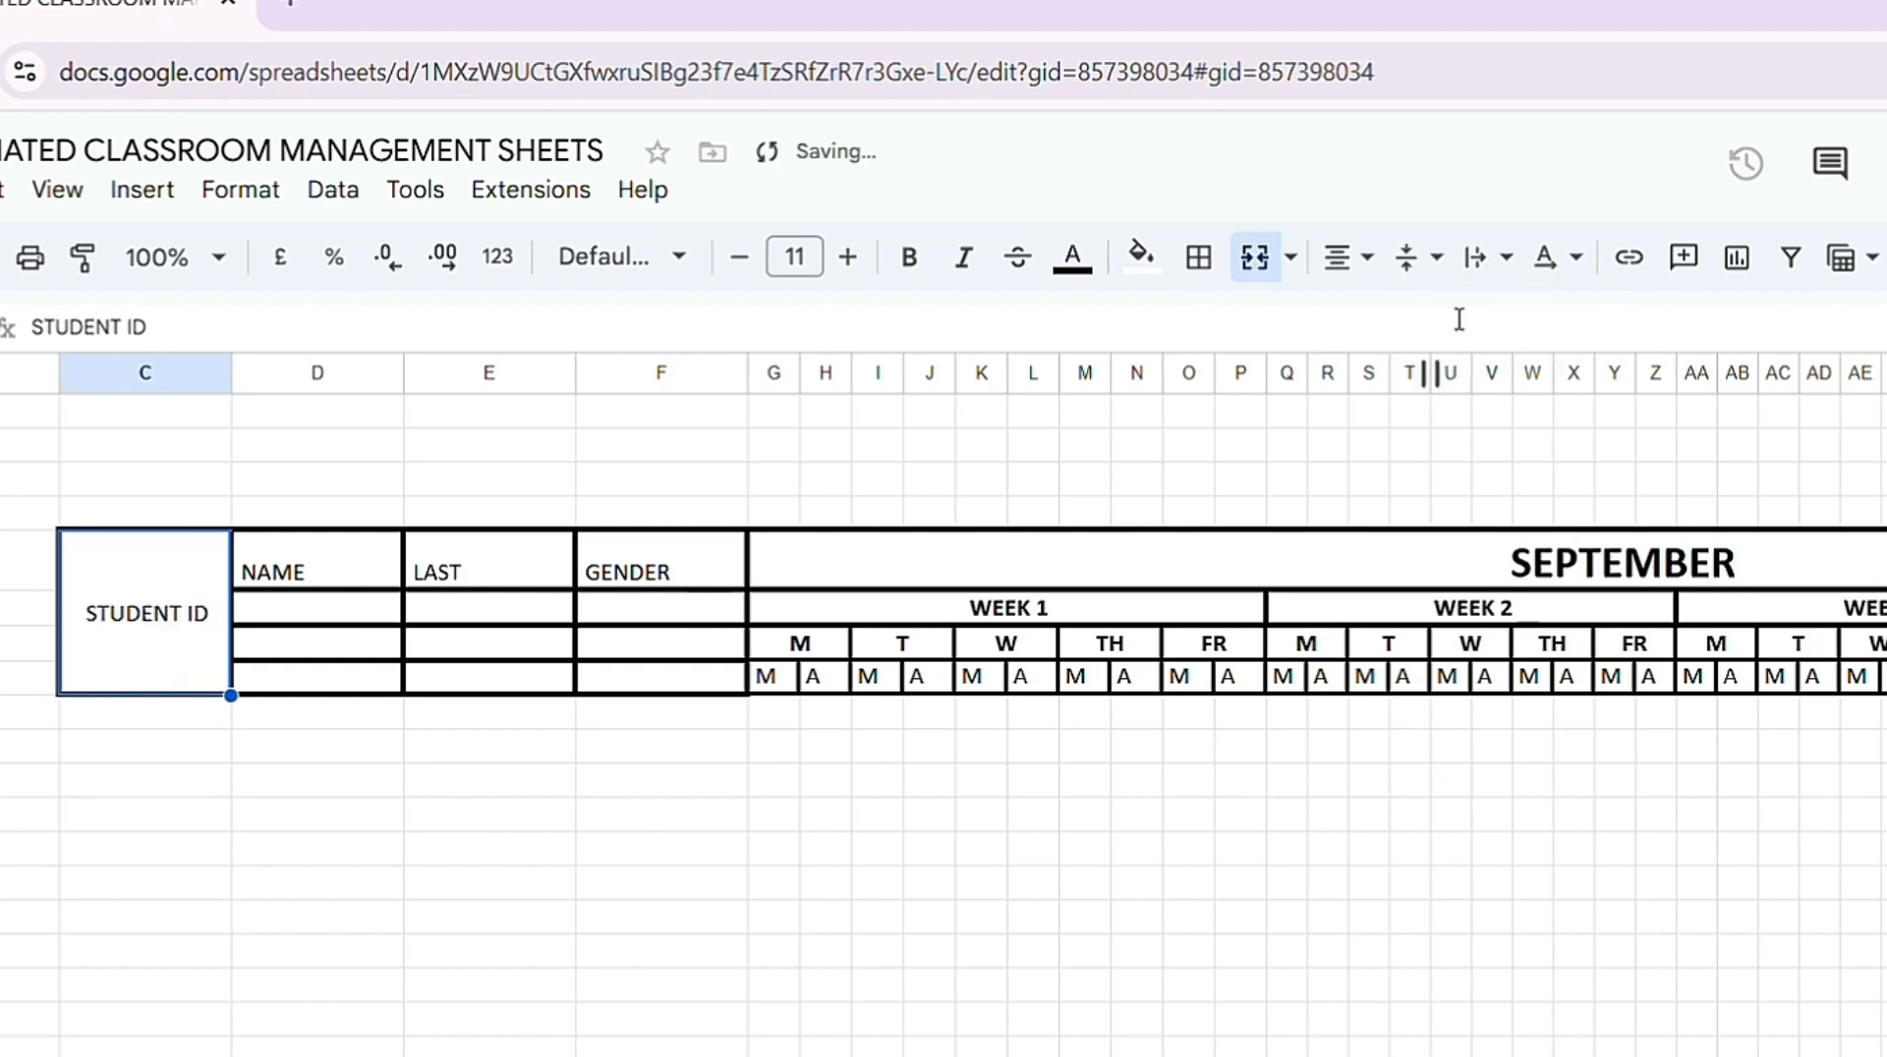
pyautogui.click(907, 260)
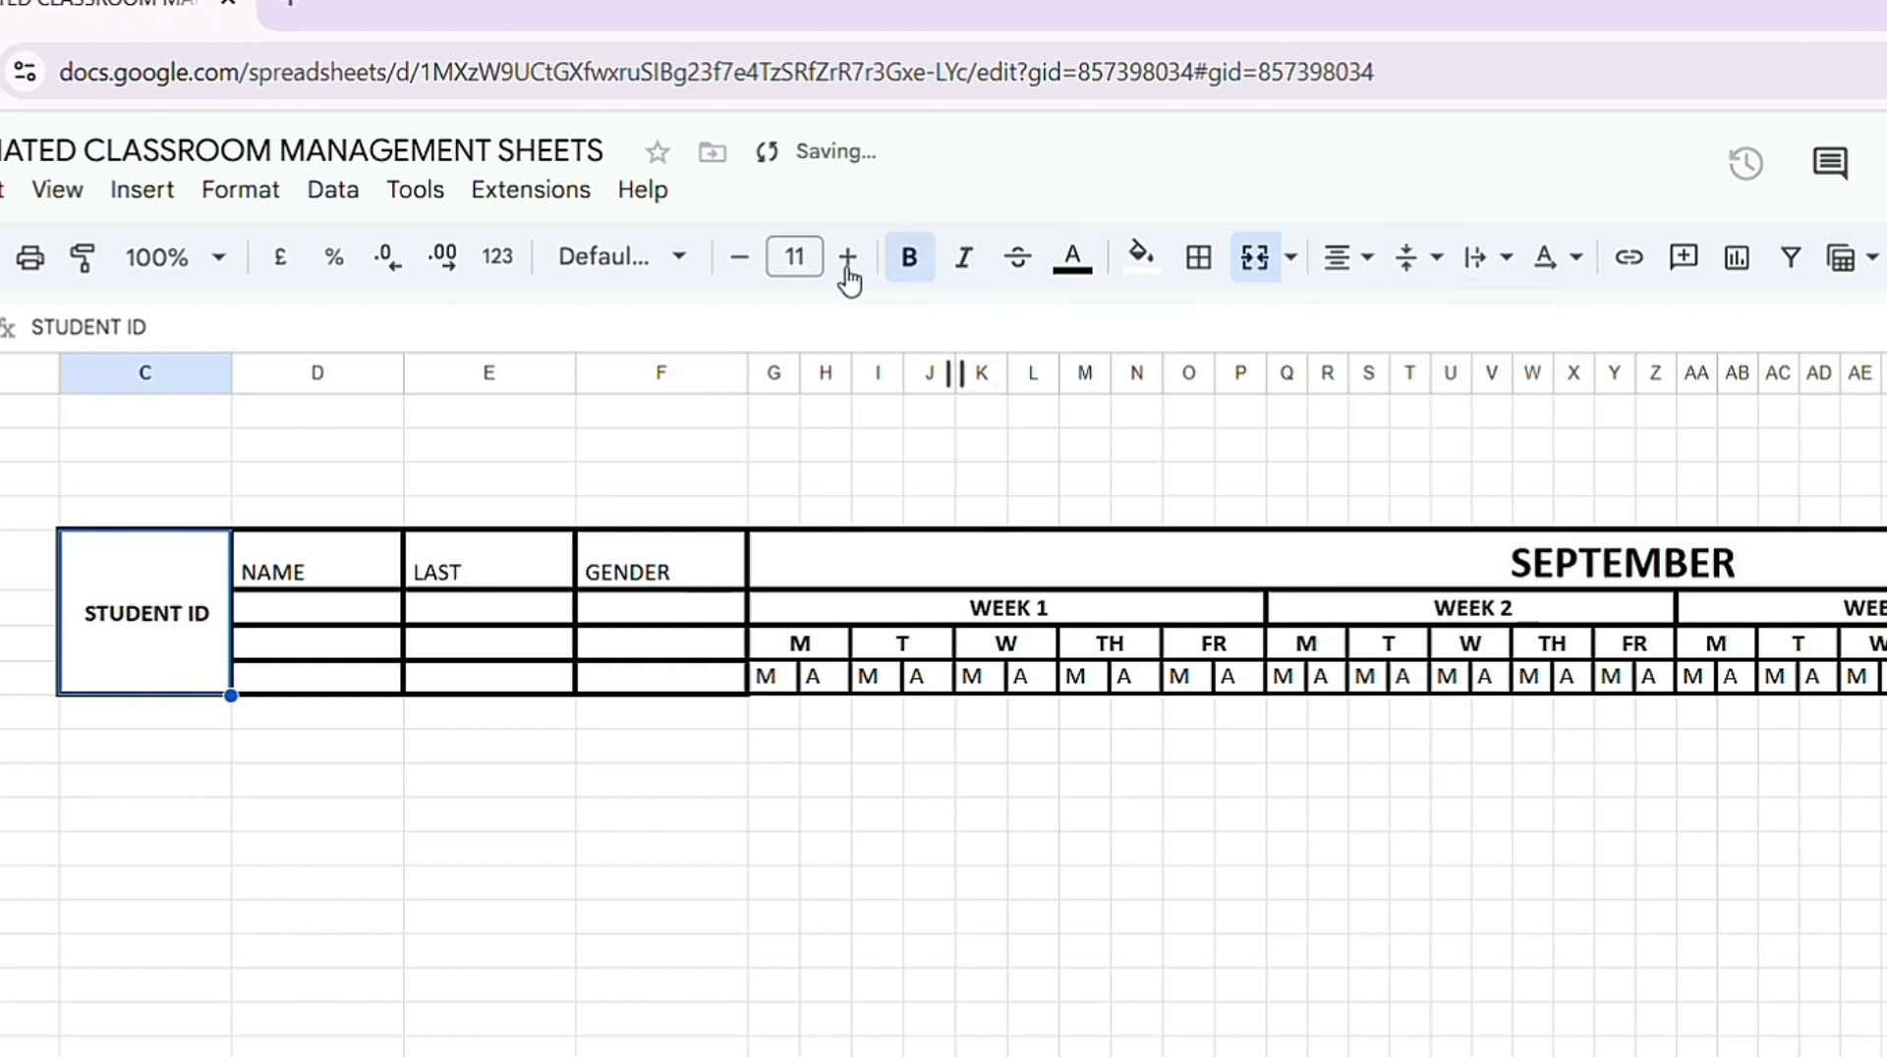
# Step: Merge D5:D8 into a single cell for the NAME heading
pyautogui.click(252, 576)
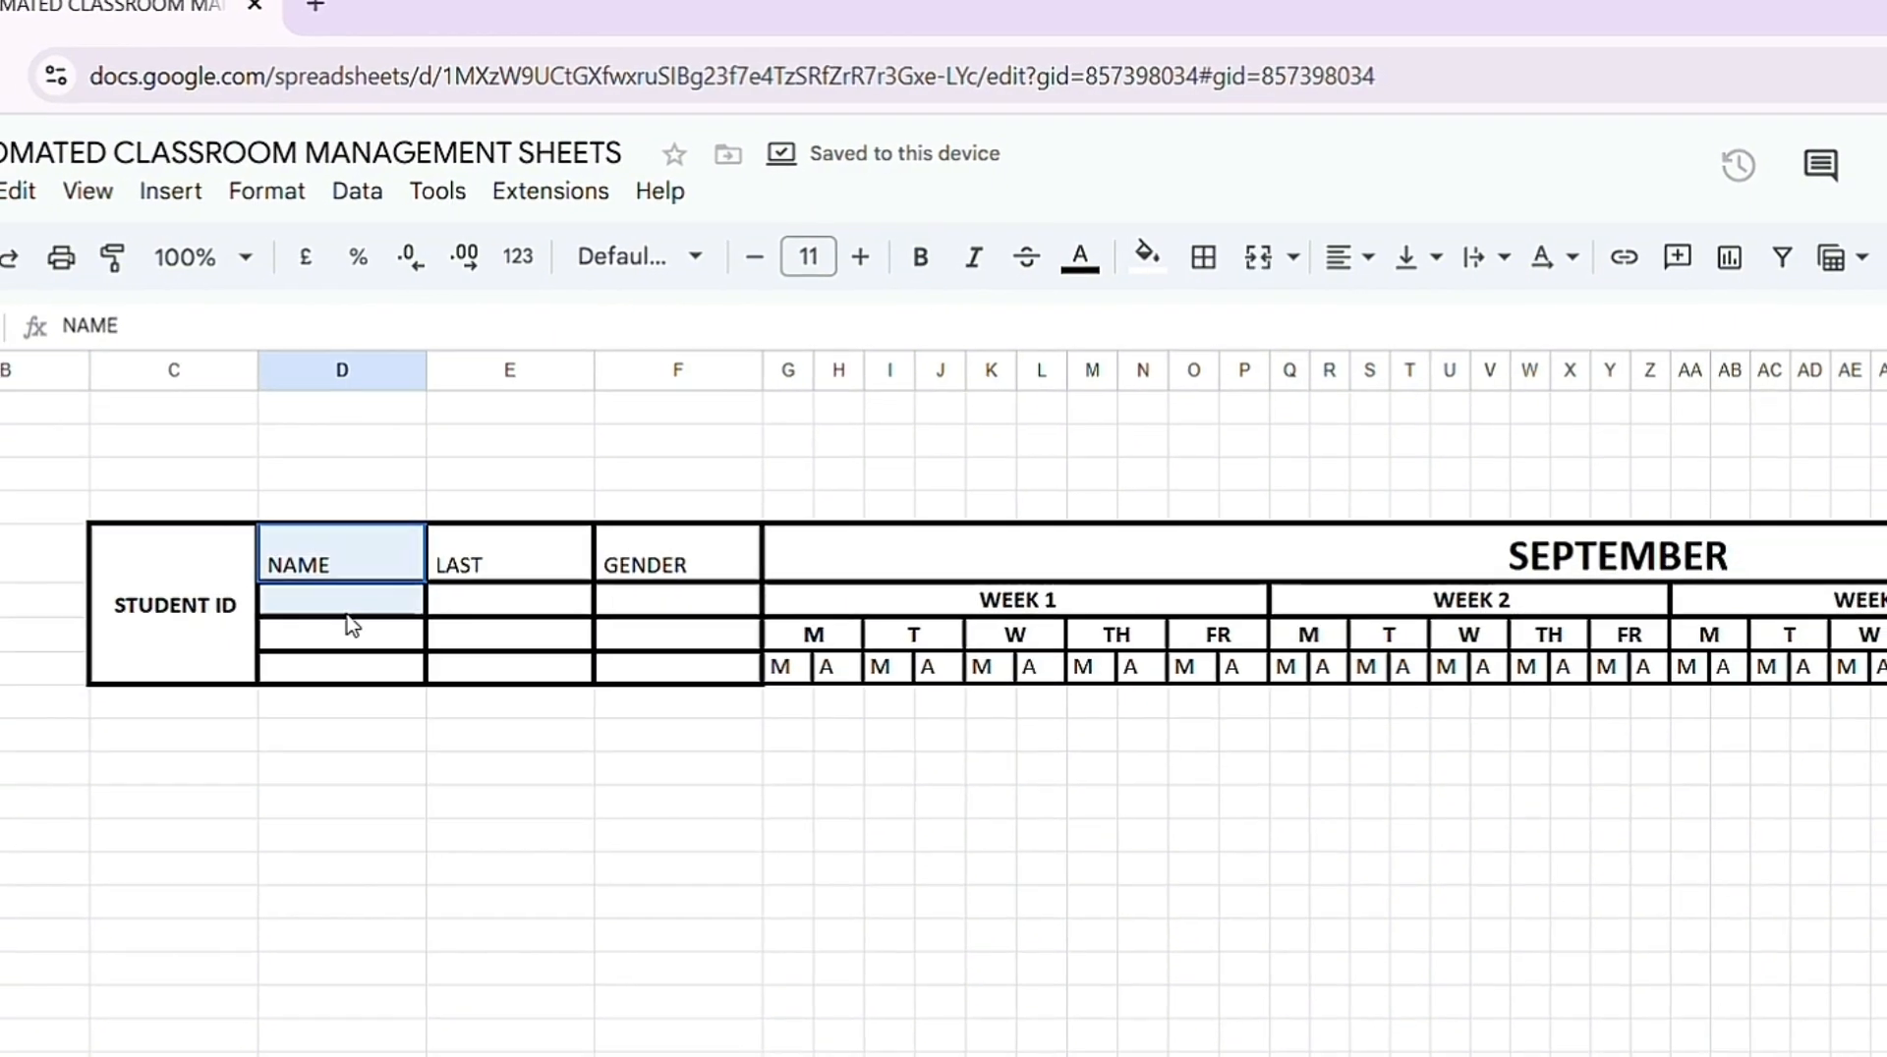
pyautogui.moveTo(352, 626); pyautogui.dragTo(349, 668)
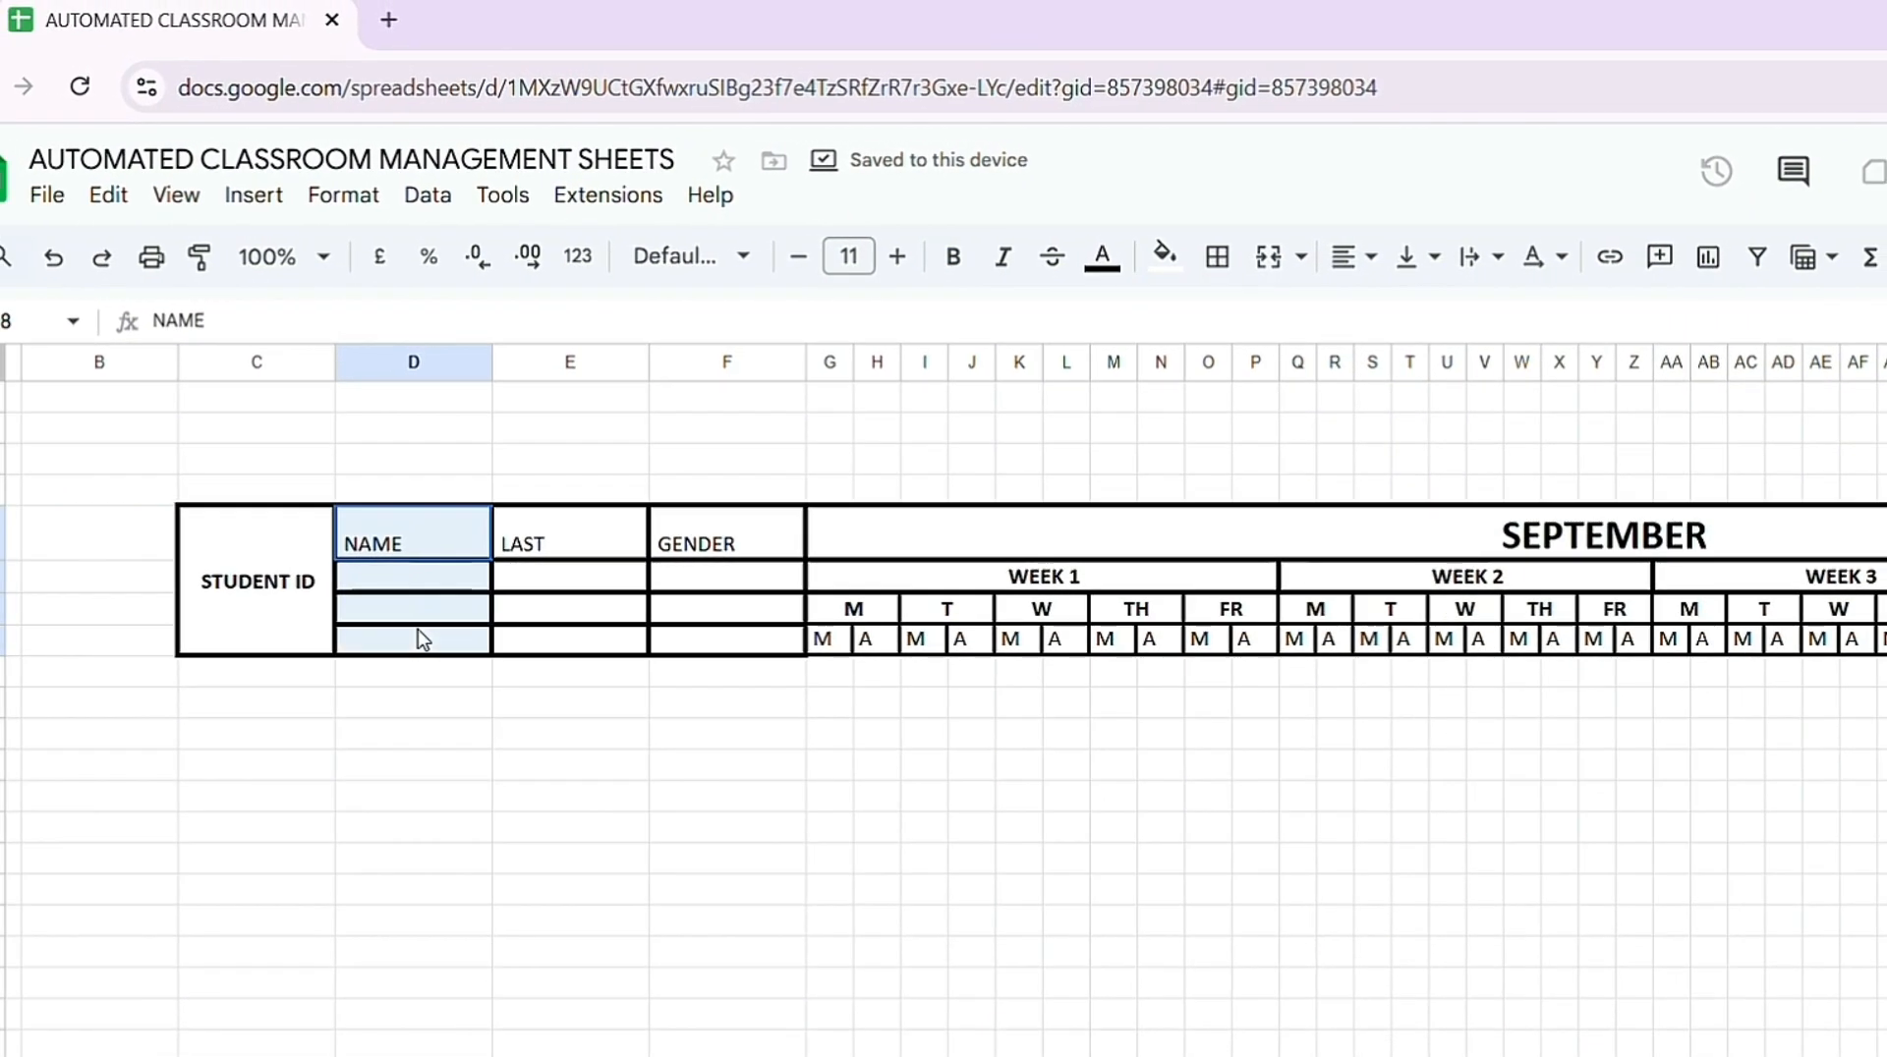
pyautogui.click(337, 197)
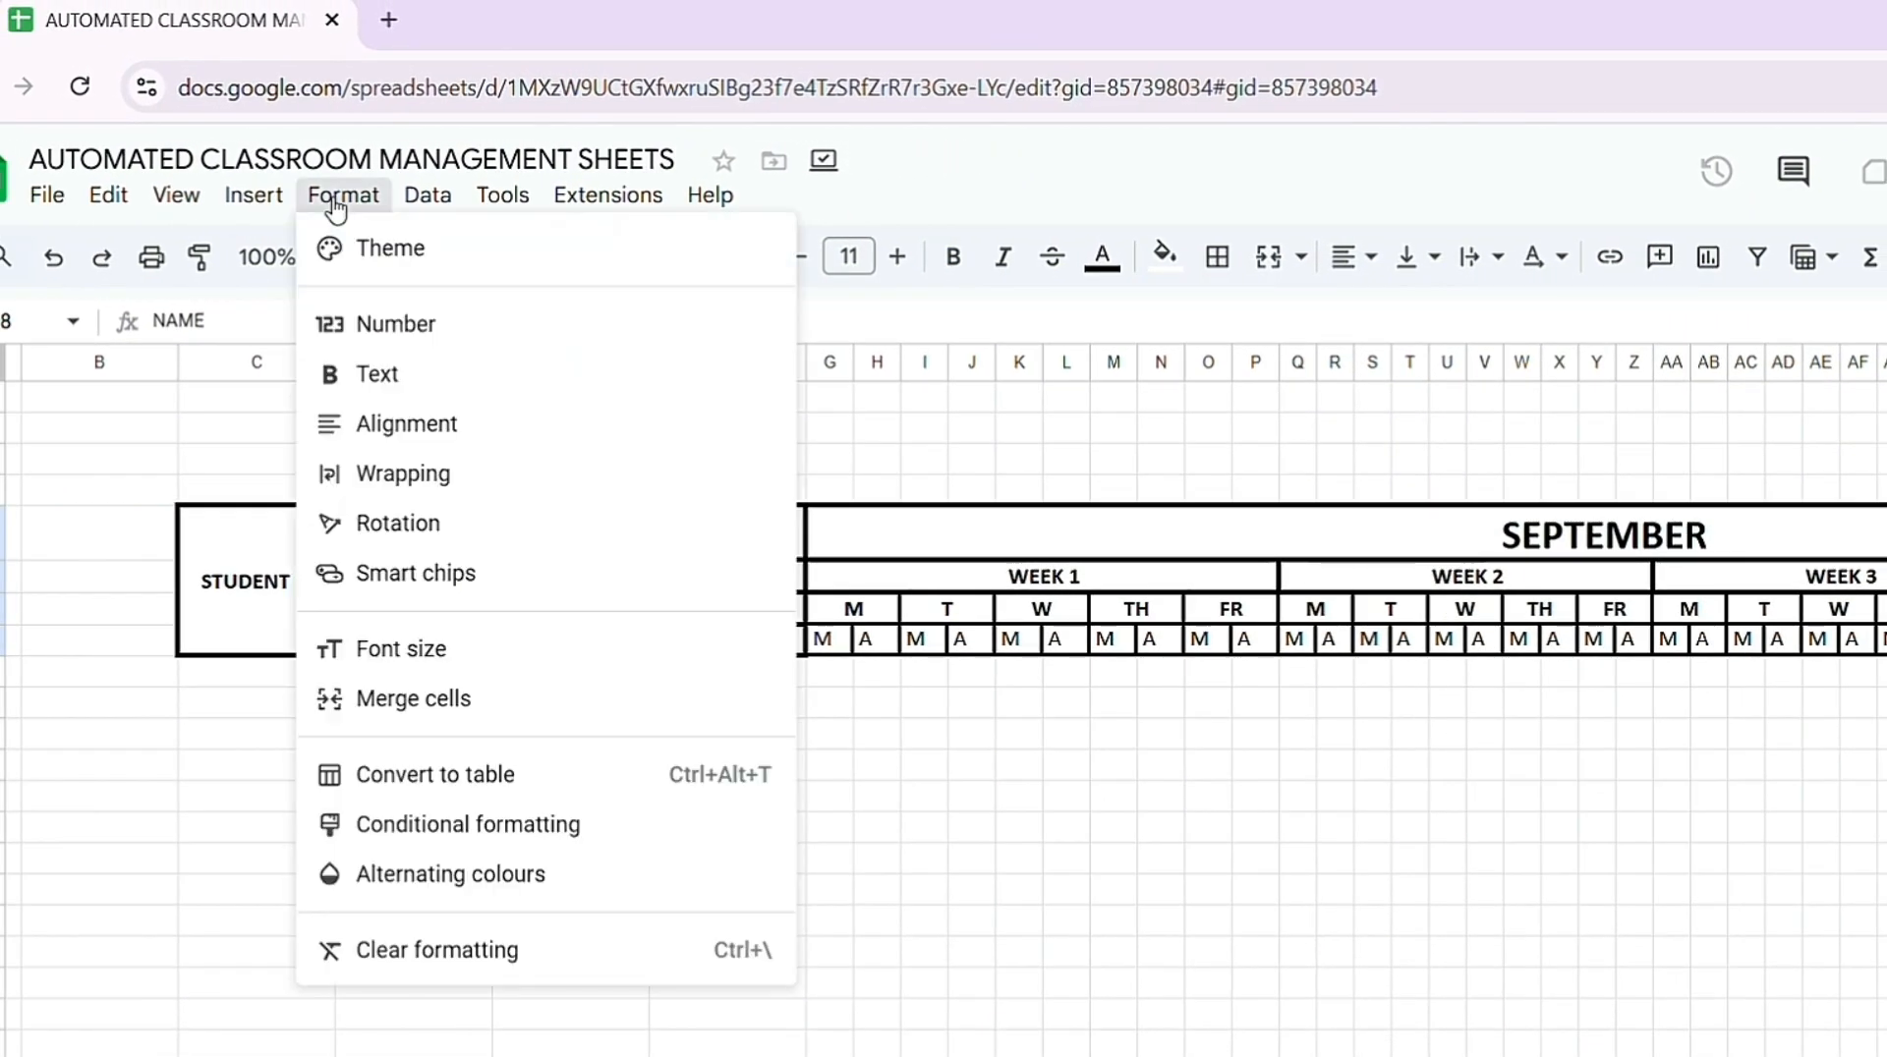
pyautogui.moveTo(522, 719)
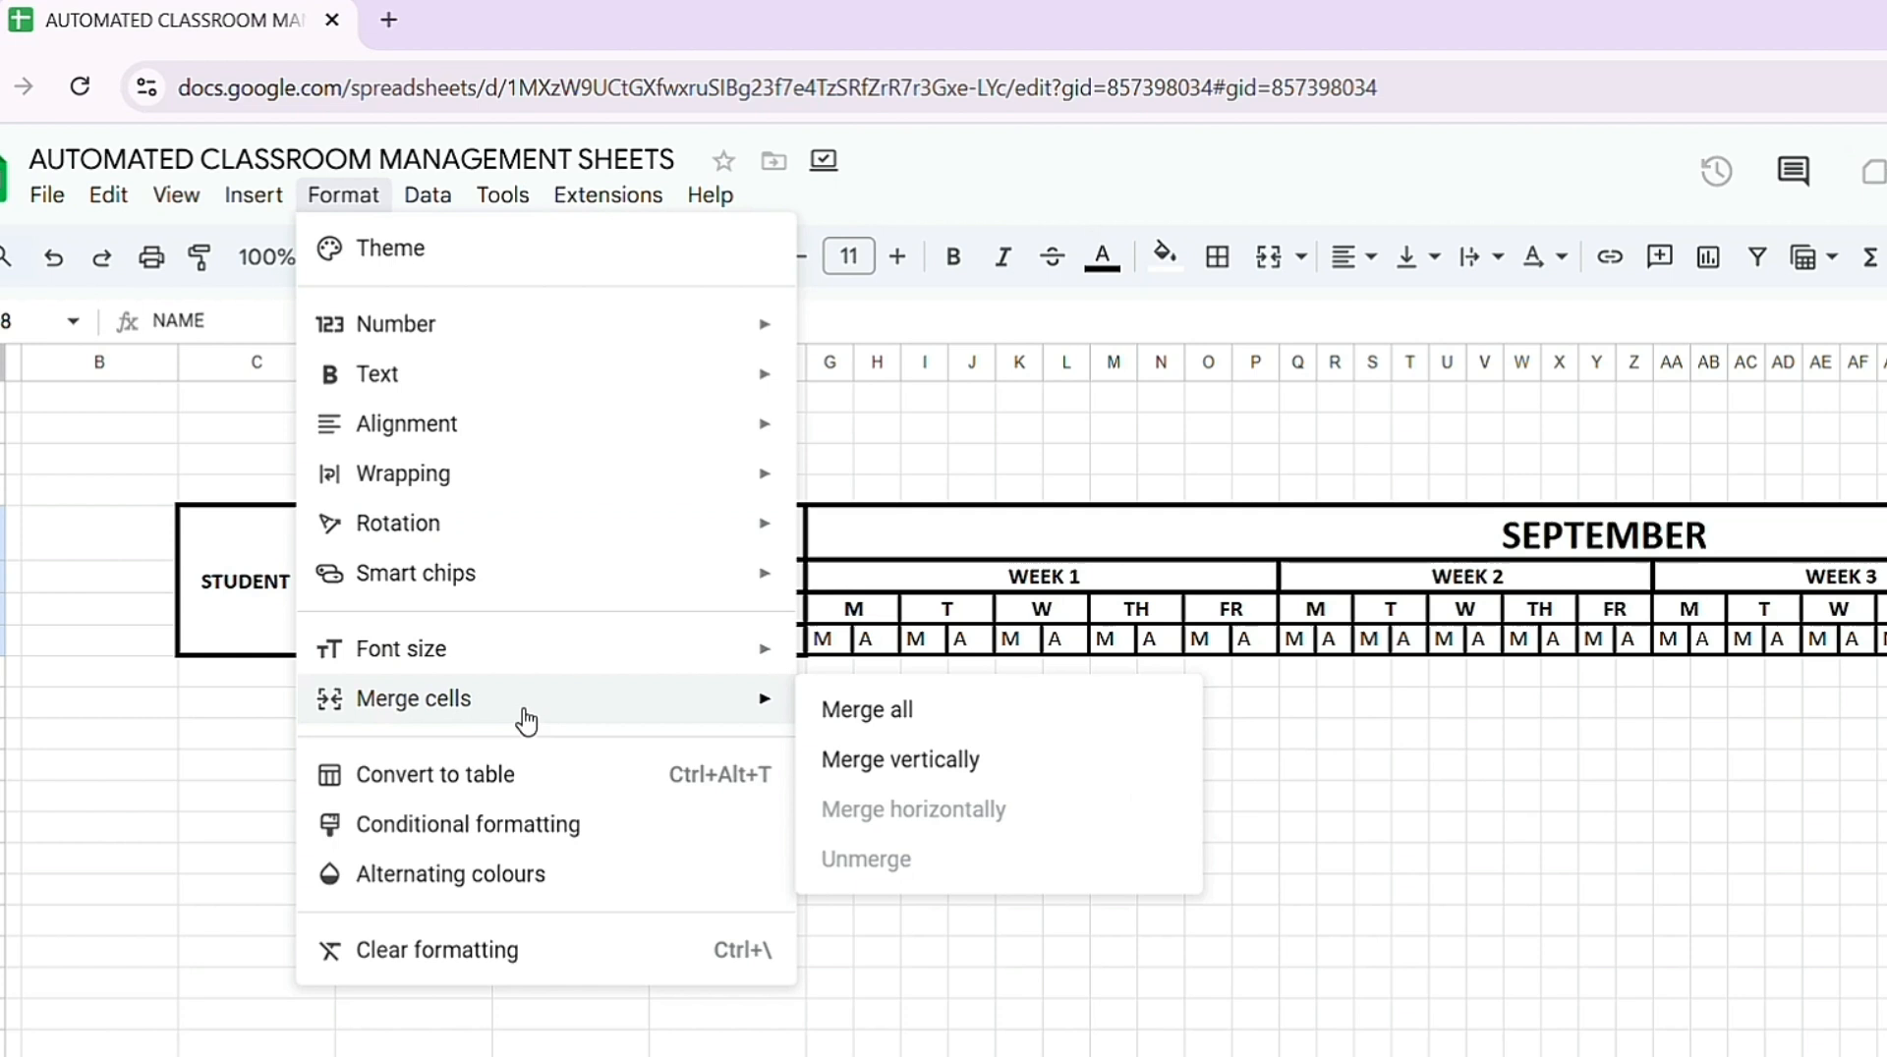
pyautogui.click(882, 731)
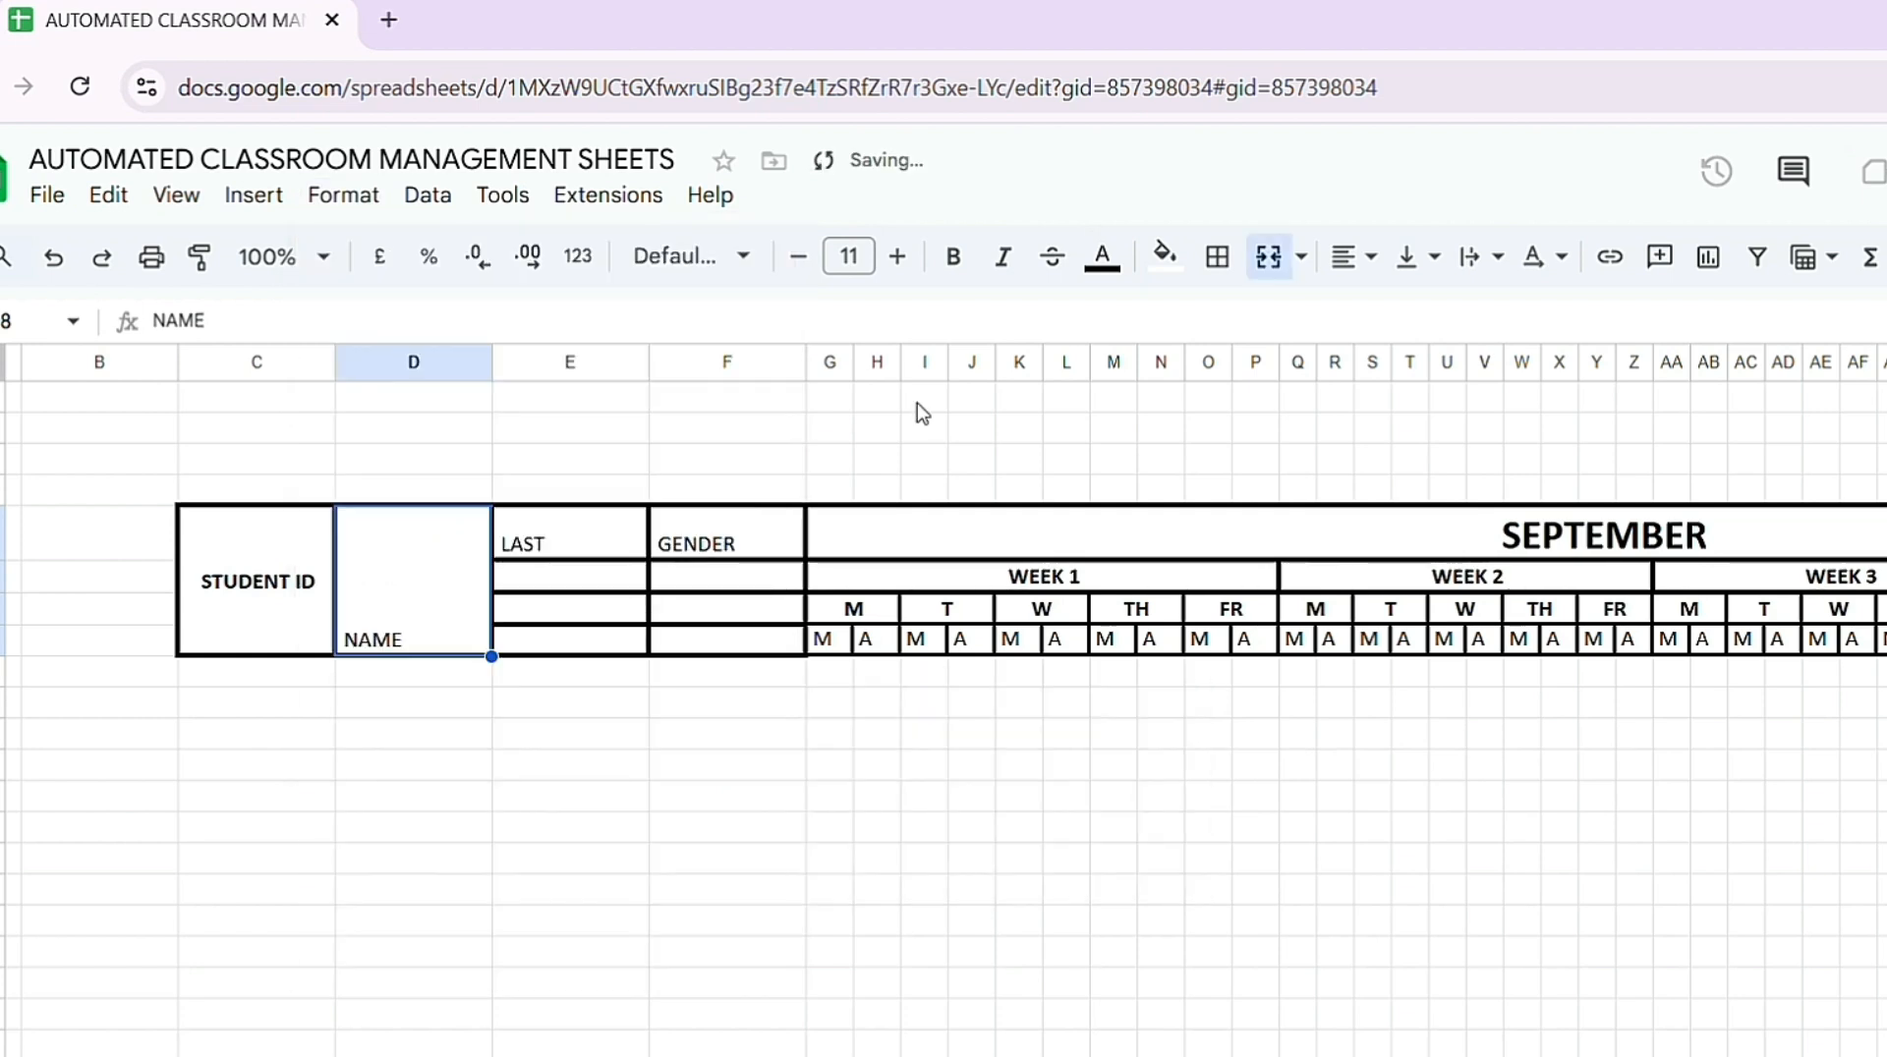
# Step: Centre the NAME heading horizontally, align it to the middle vertically and make it bold
pyautogui.click(1361, 259)
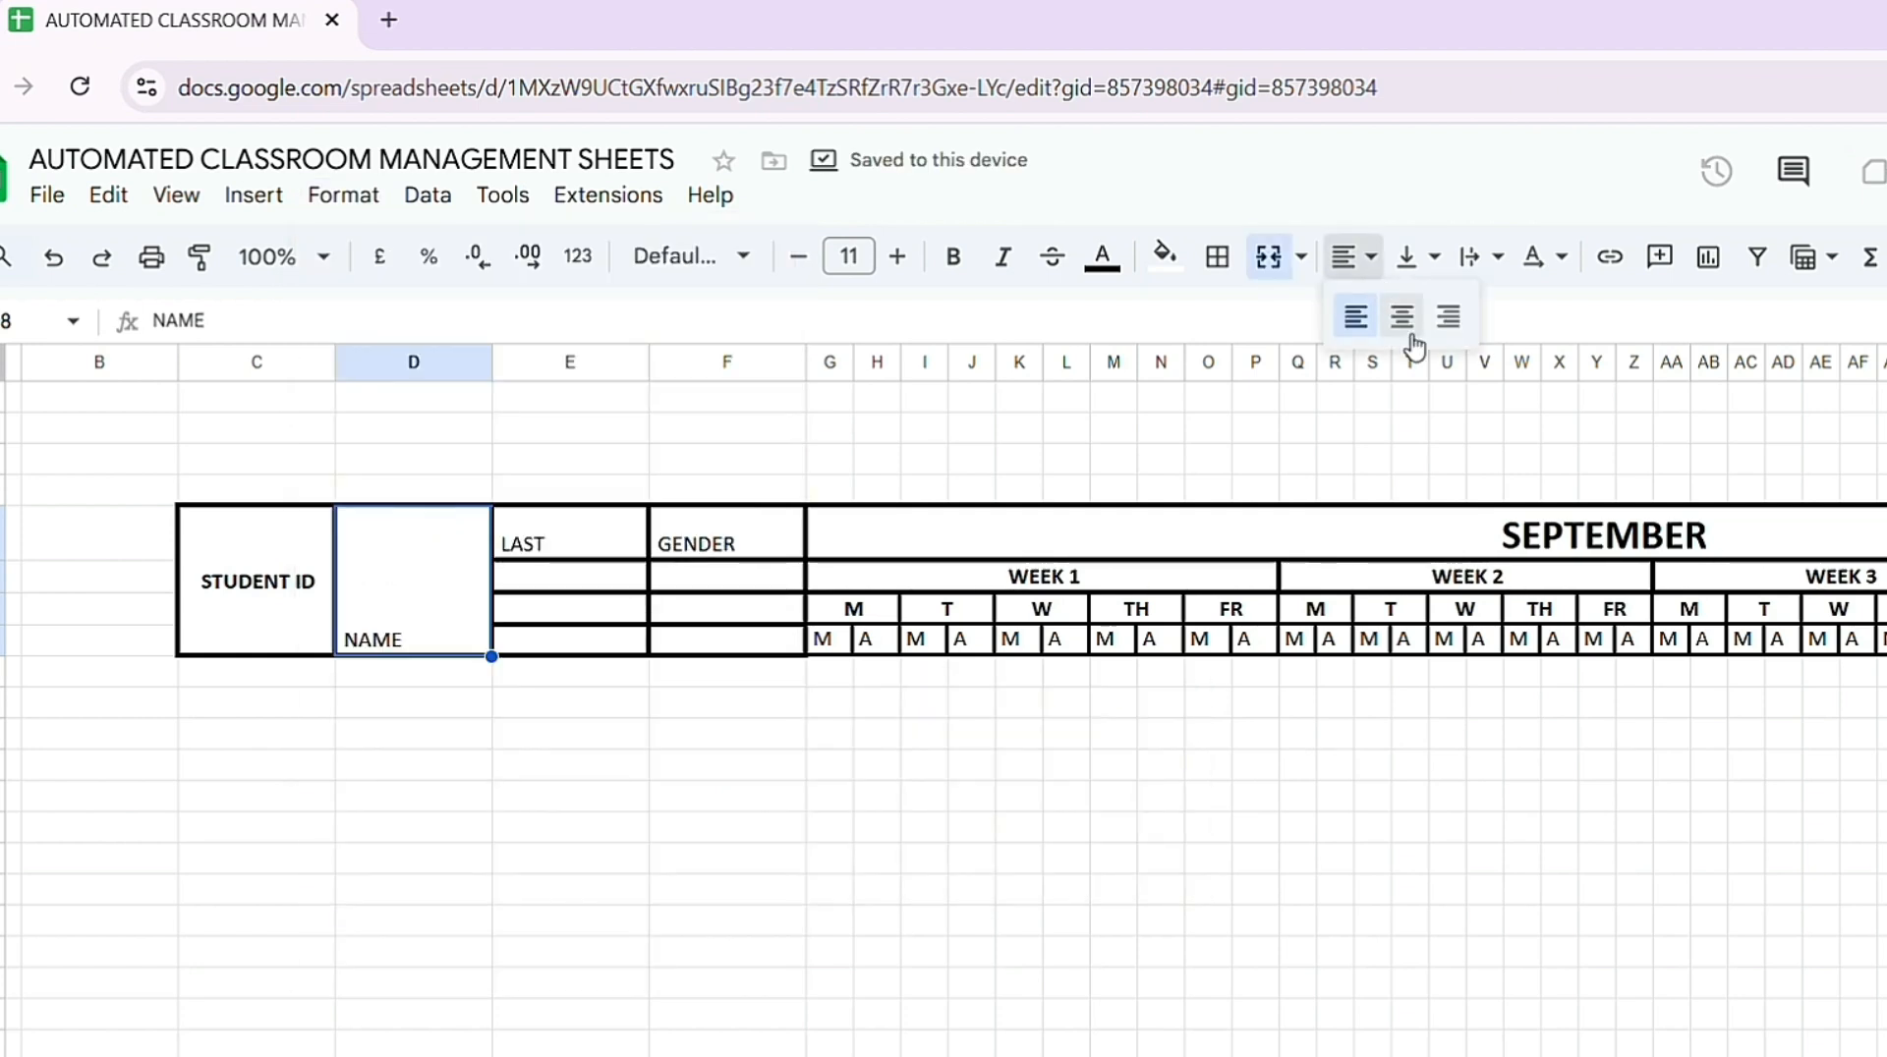
pyautogui.click(1402, 317)
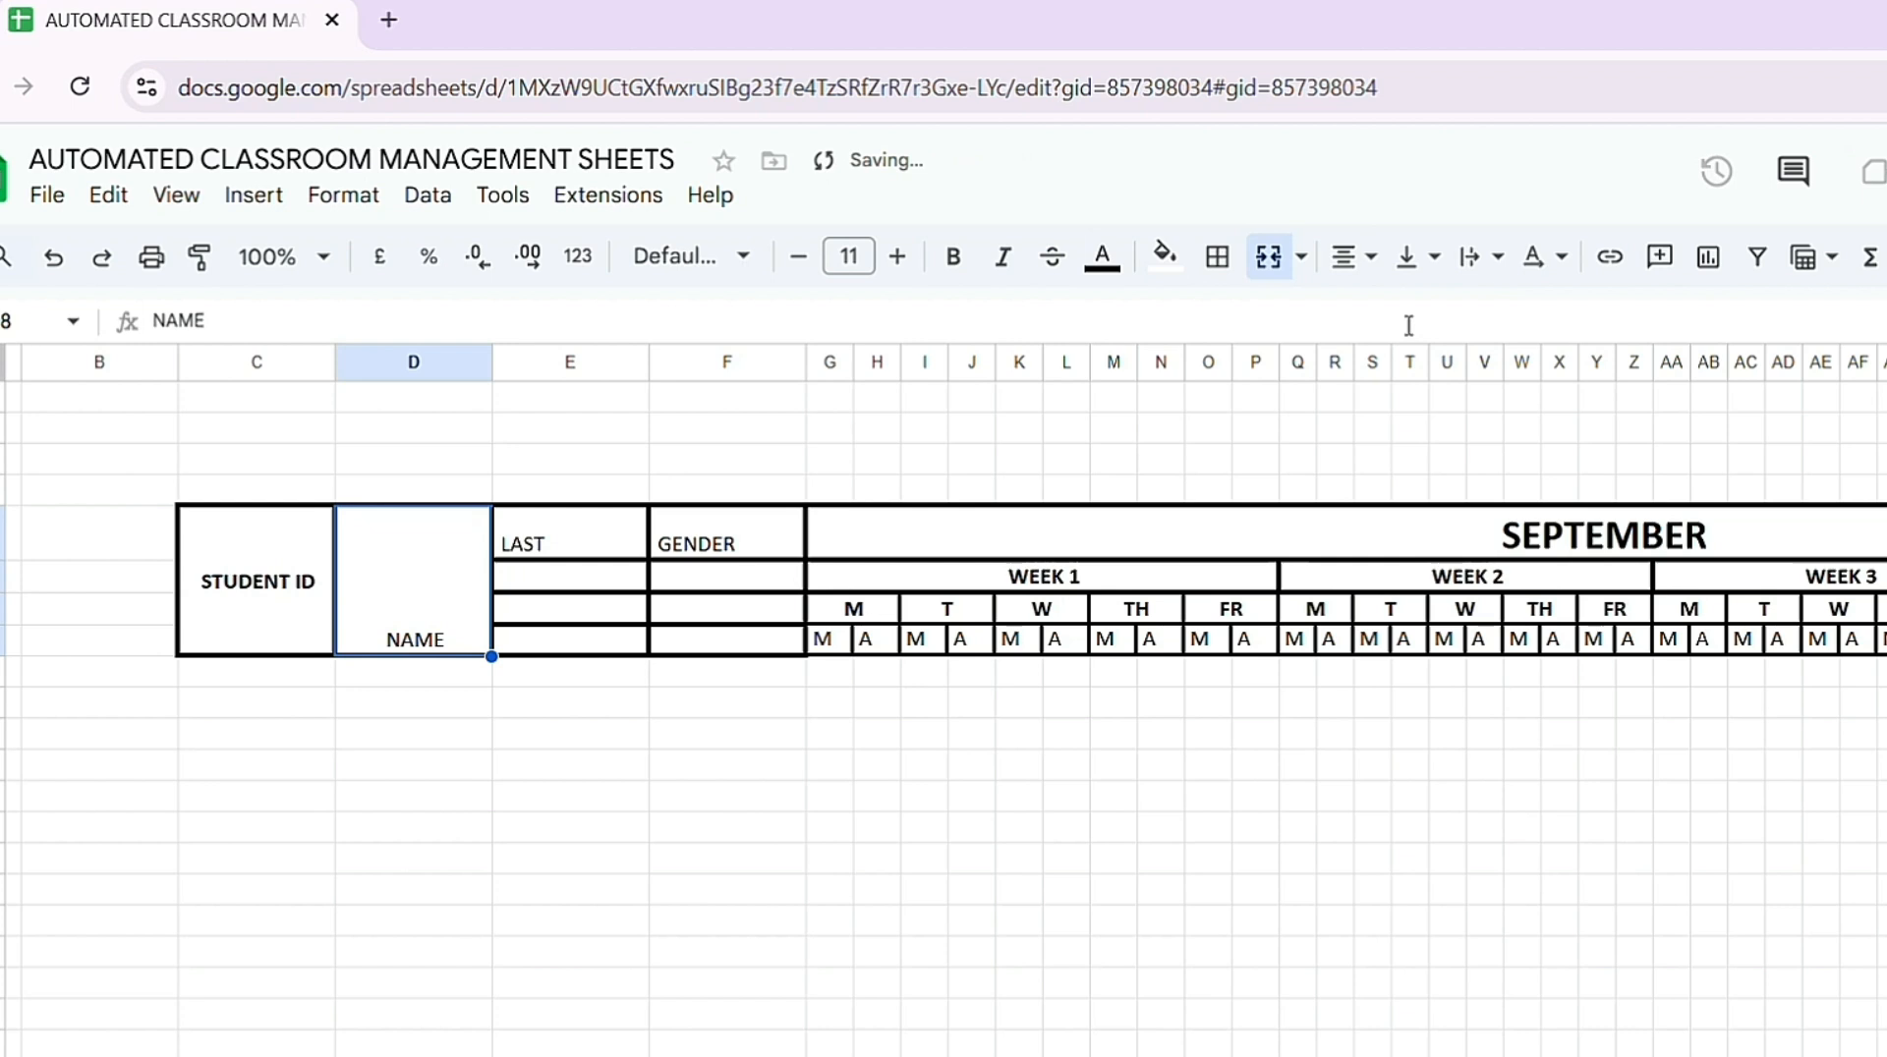
pyautogui.click(1436, 259)
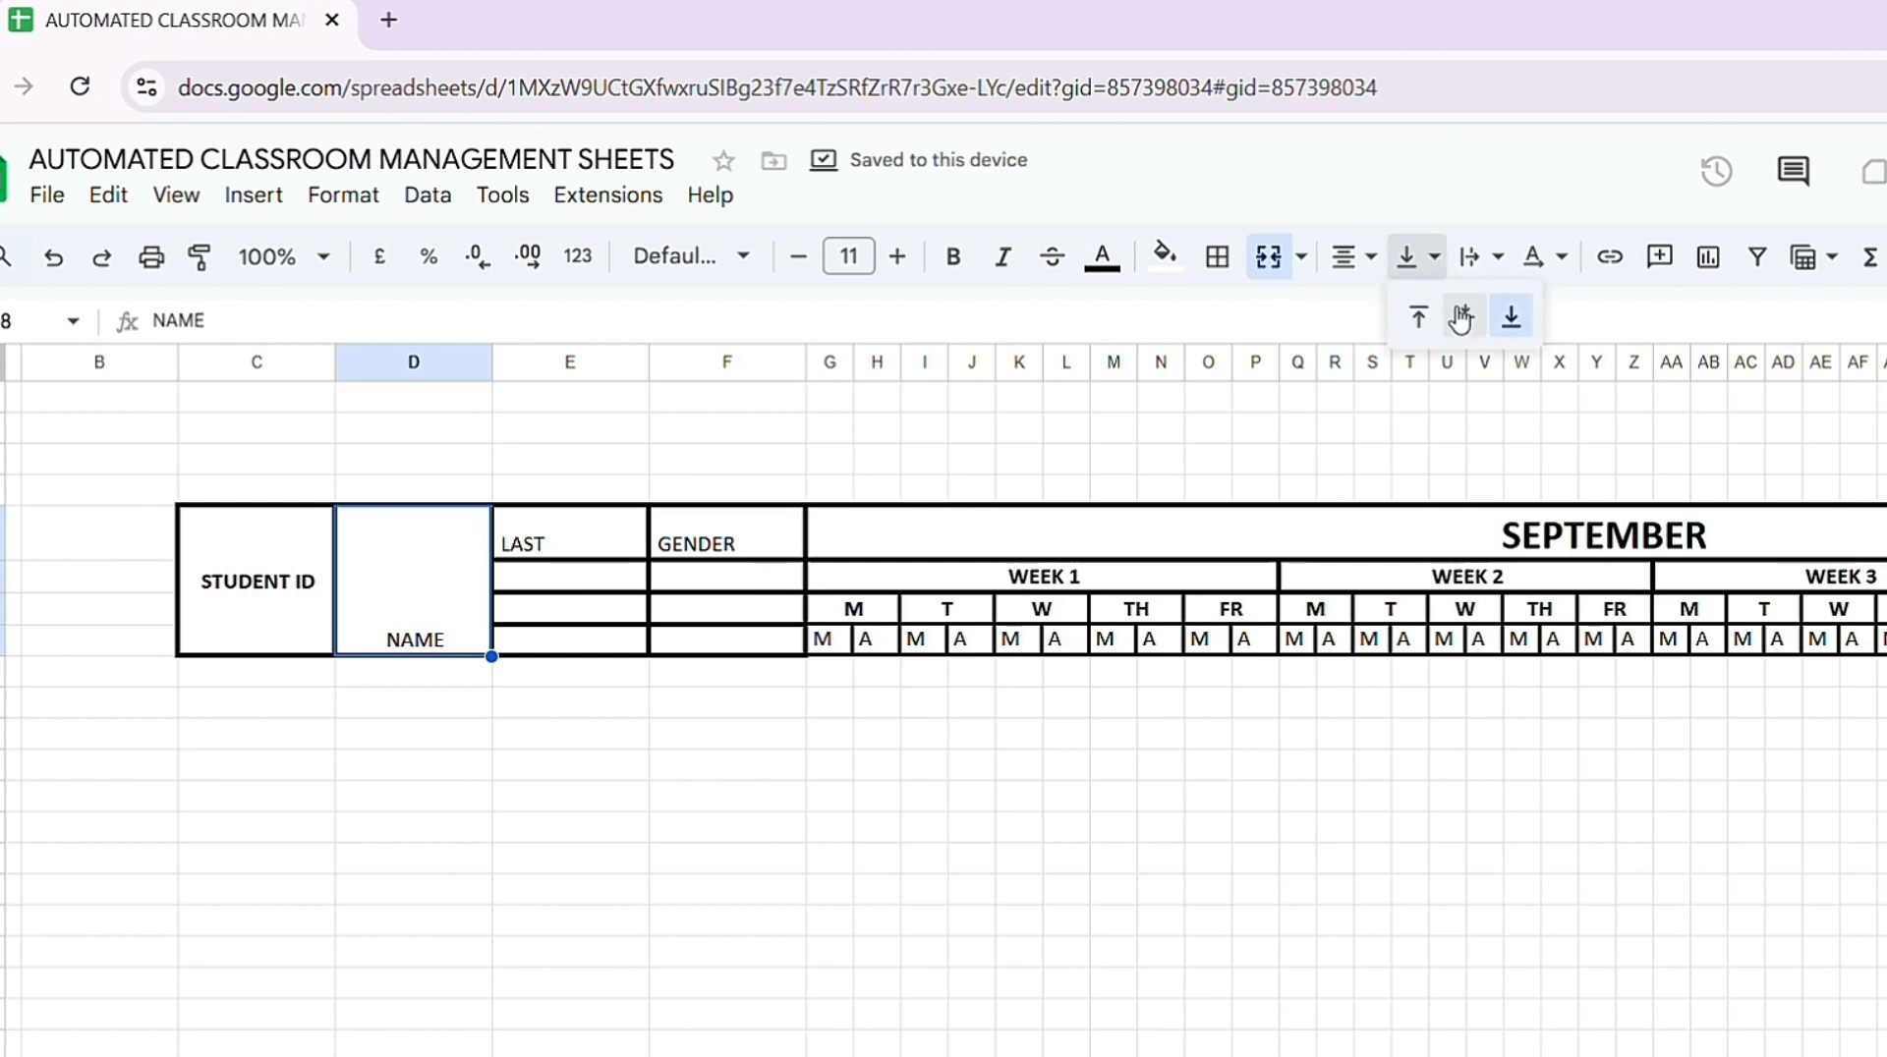
pyautogui.click(1464, 317)
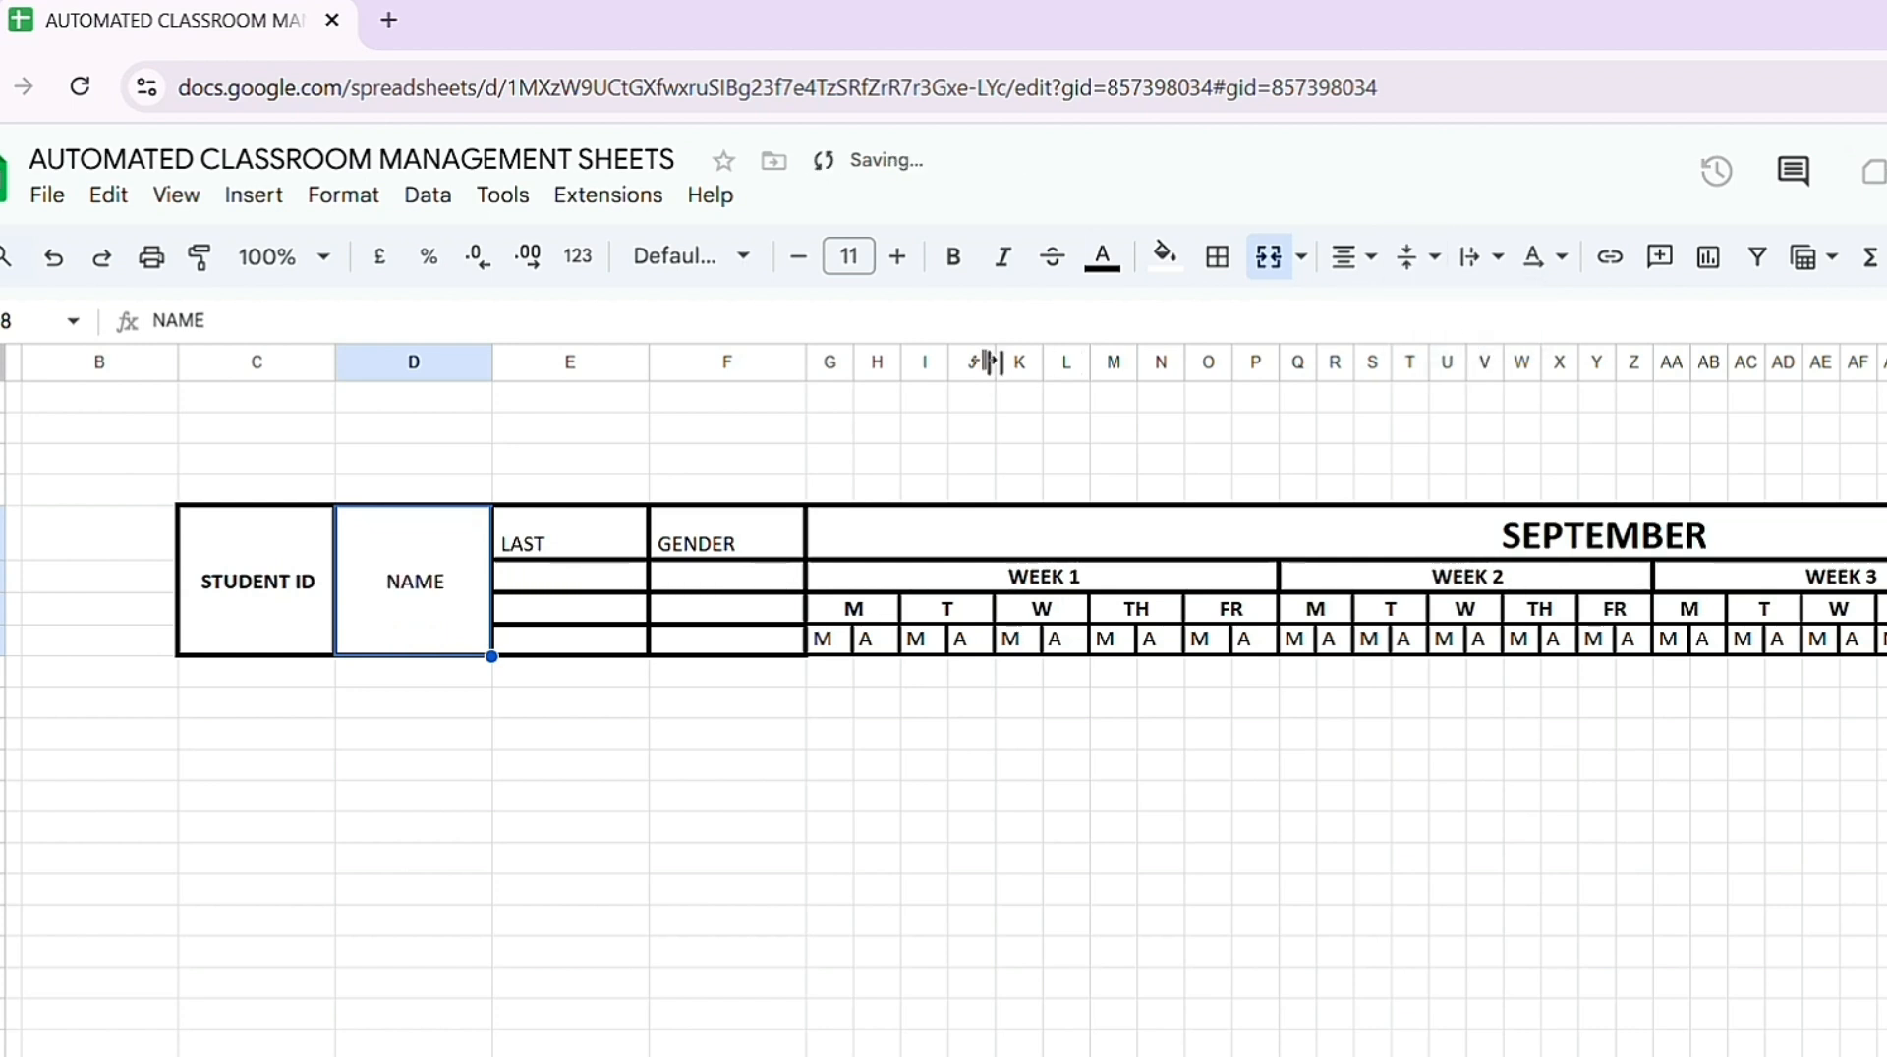
pyautogui.click(950, 263)
pyautogui.click(952, 263)
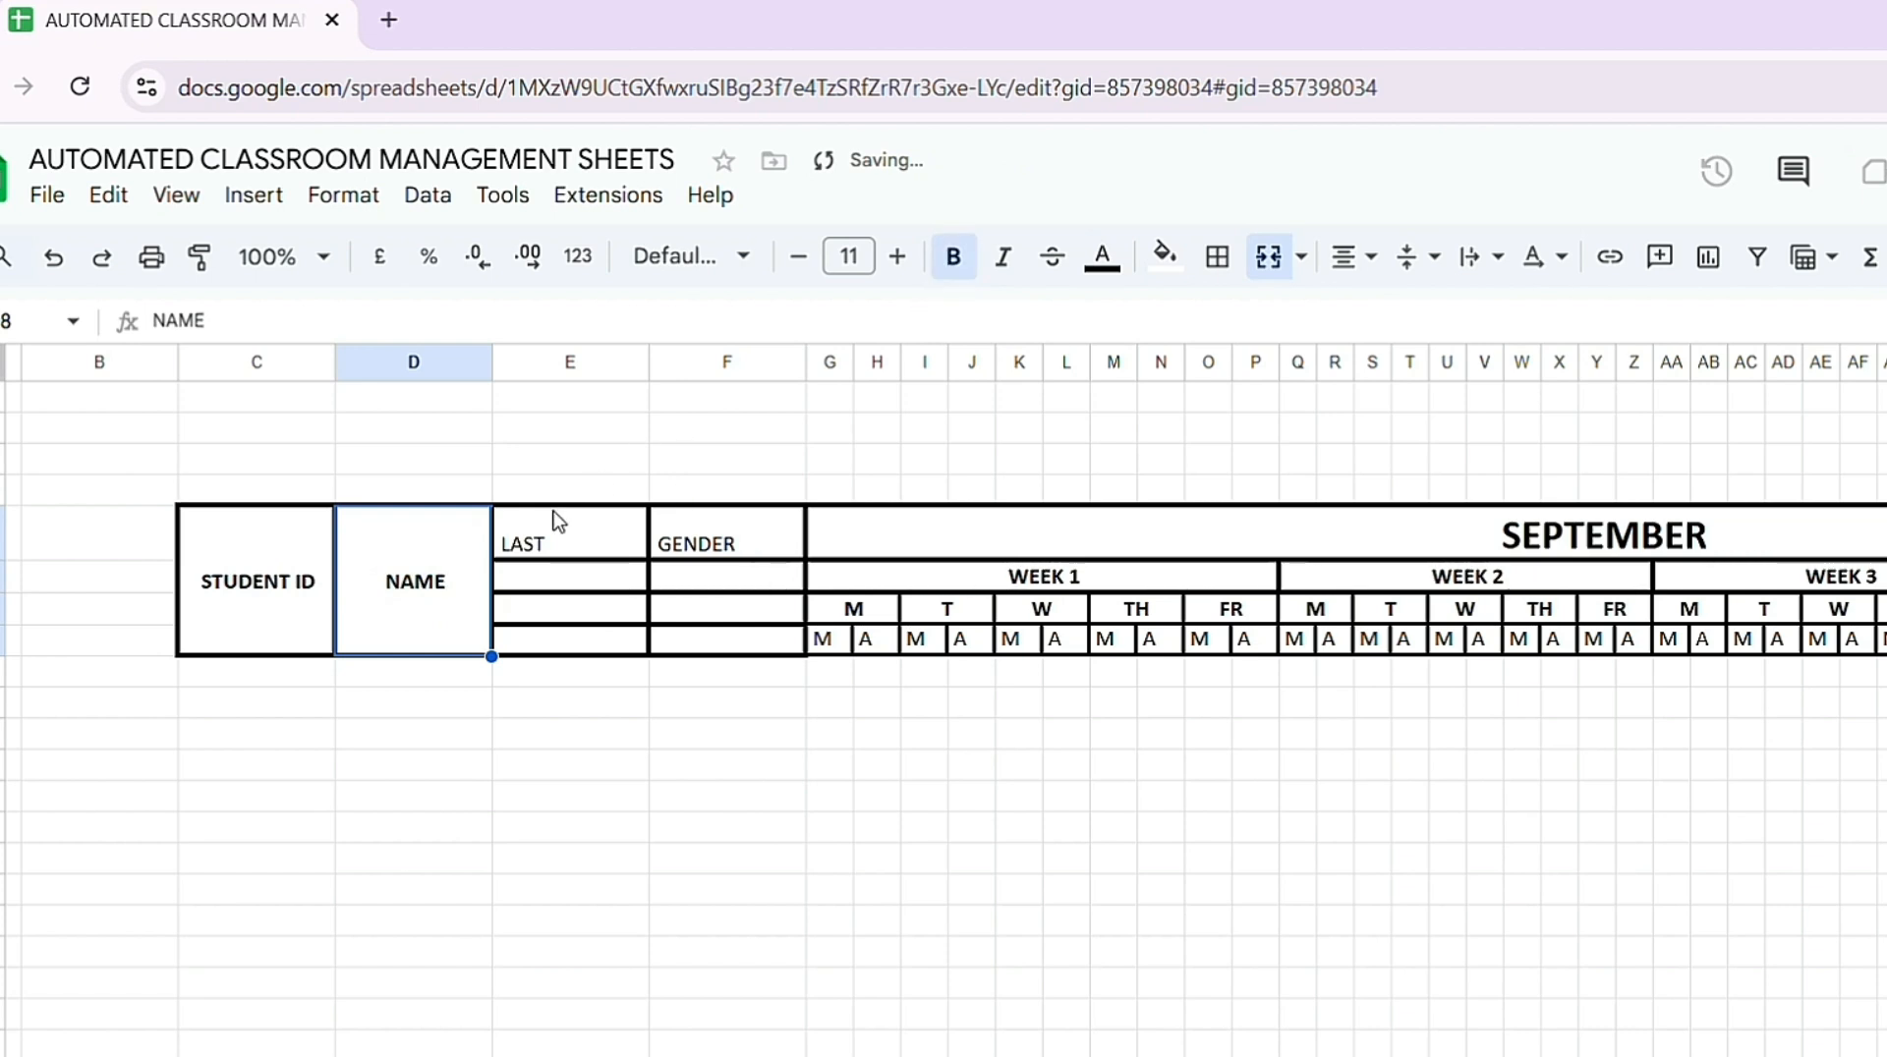
# Step: Merge E5:E8 for the LAST heading and format it bold, centred horizontally and aligned to the middle vertically
pyautogui.click(539, 533)
pyautogui.moveTo(539, 533); pyautogui.dragTo(588, 641)
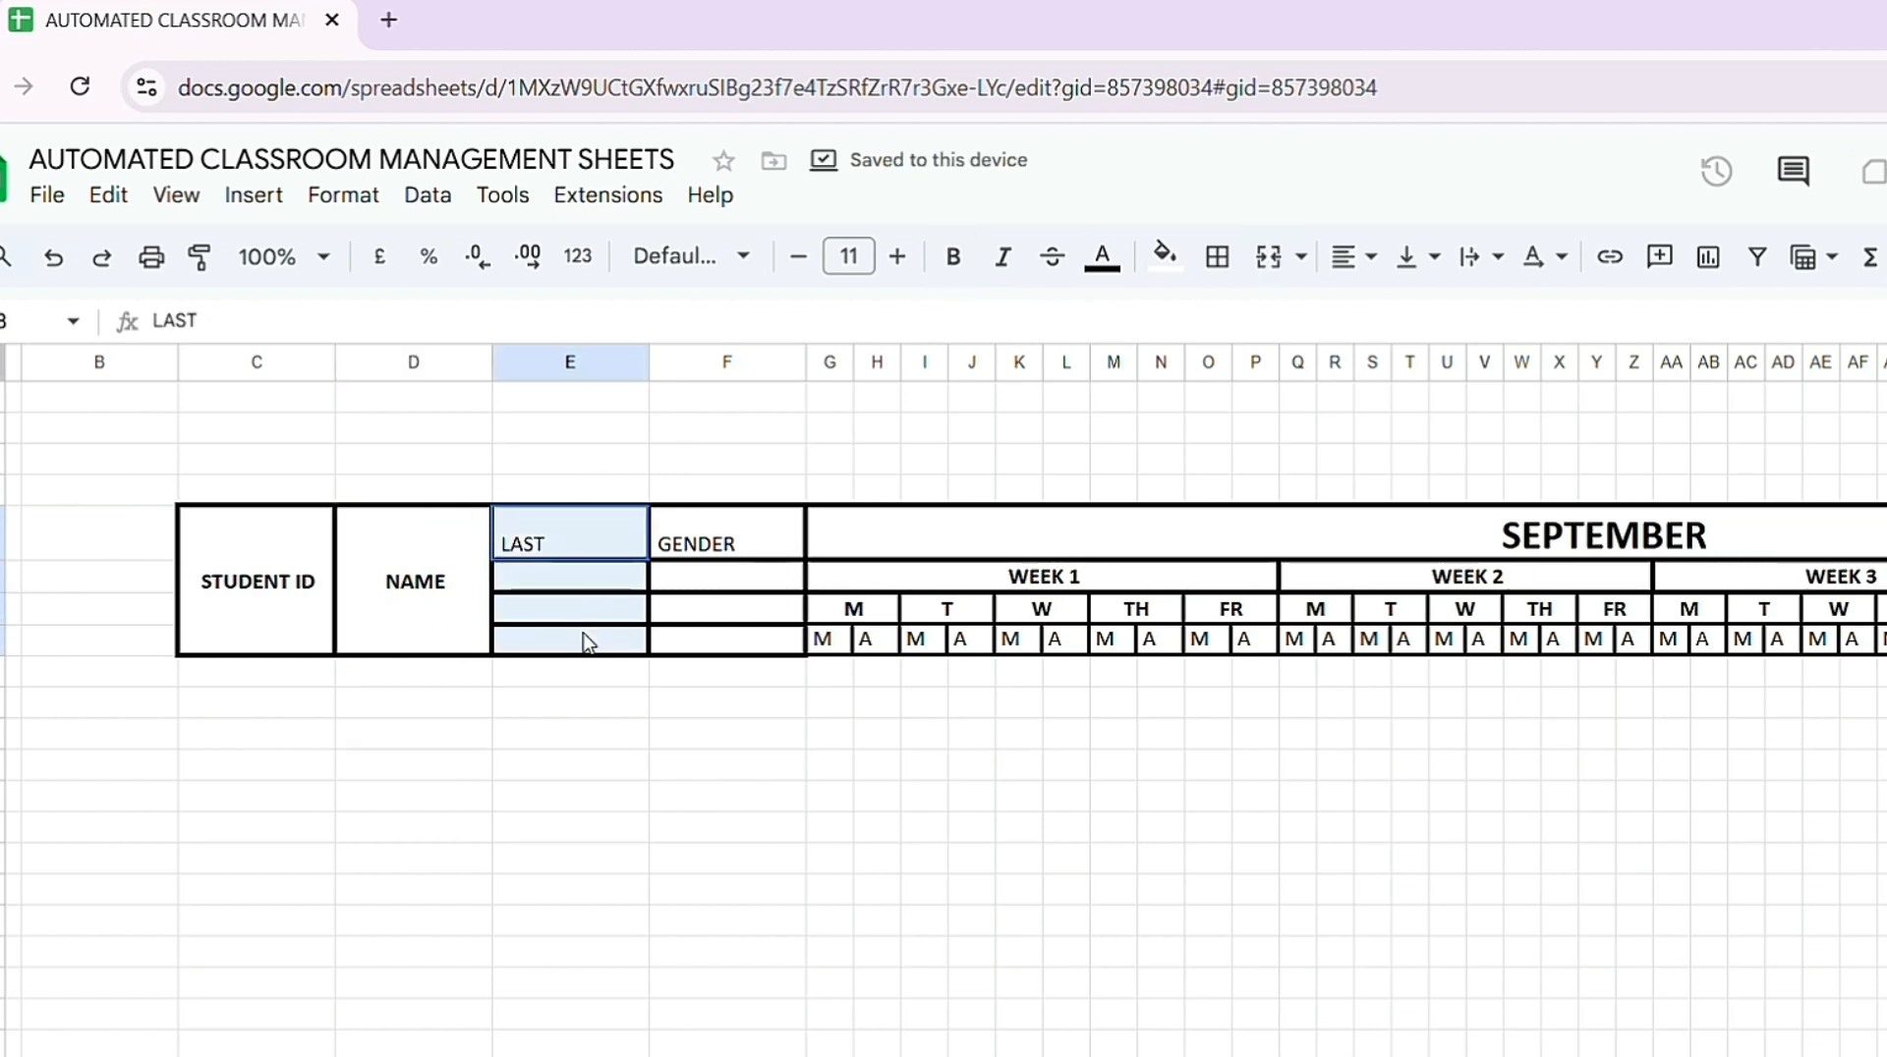
pyautogui.click(344, 195)
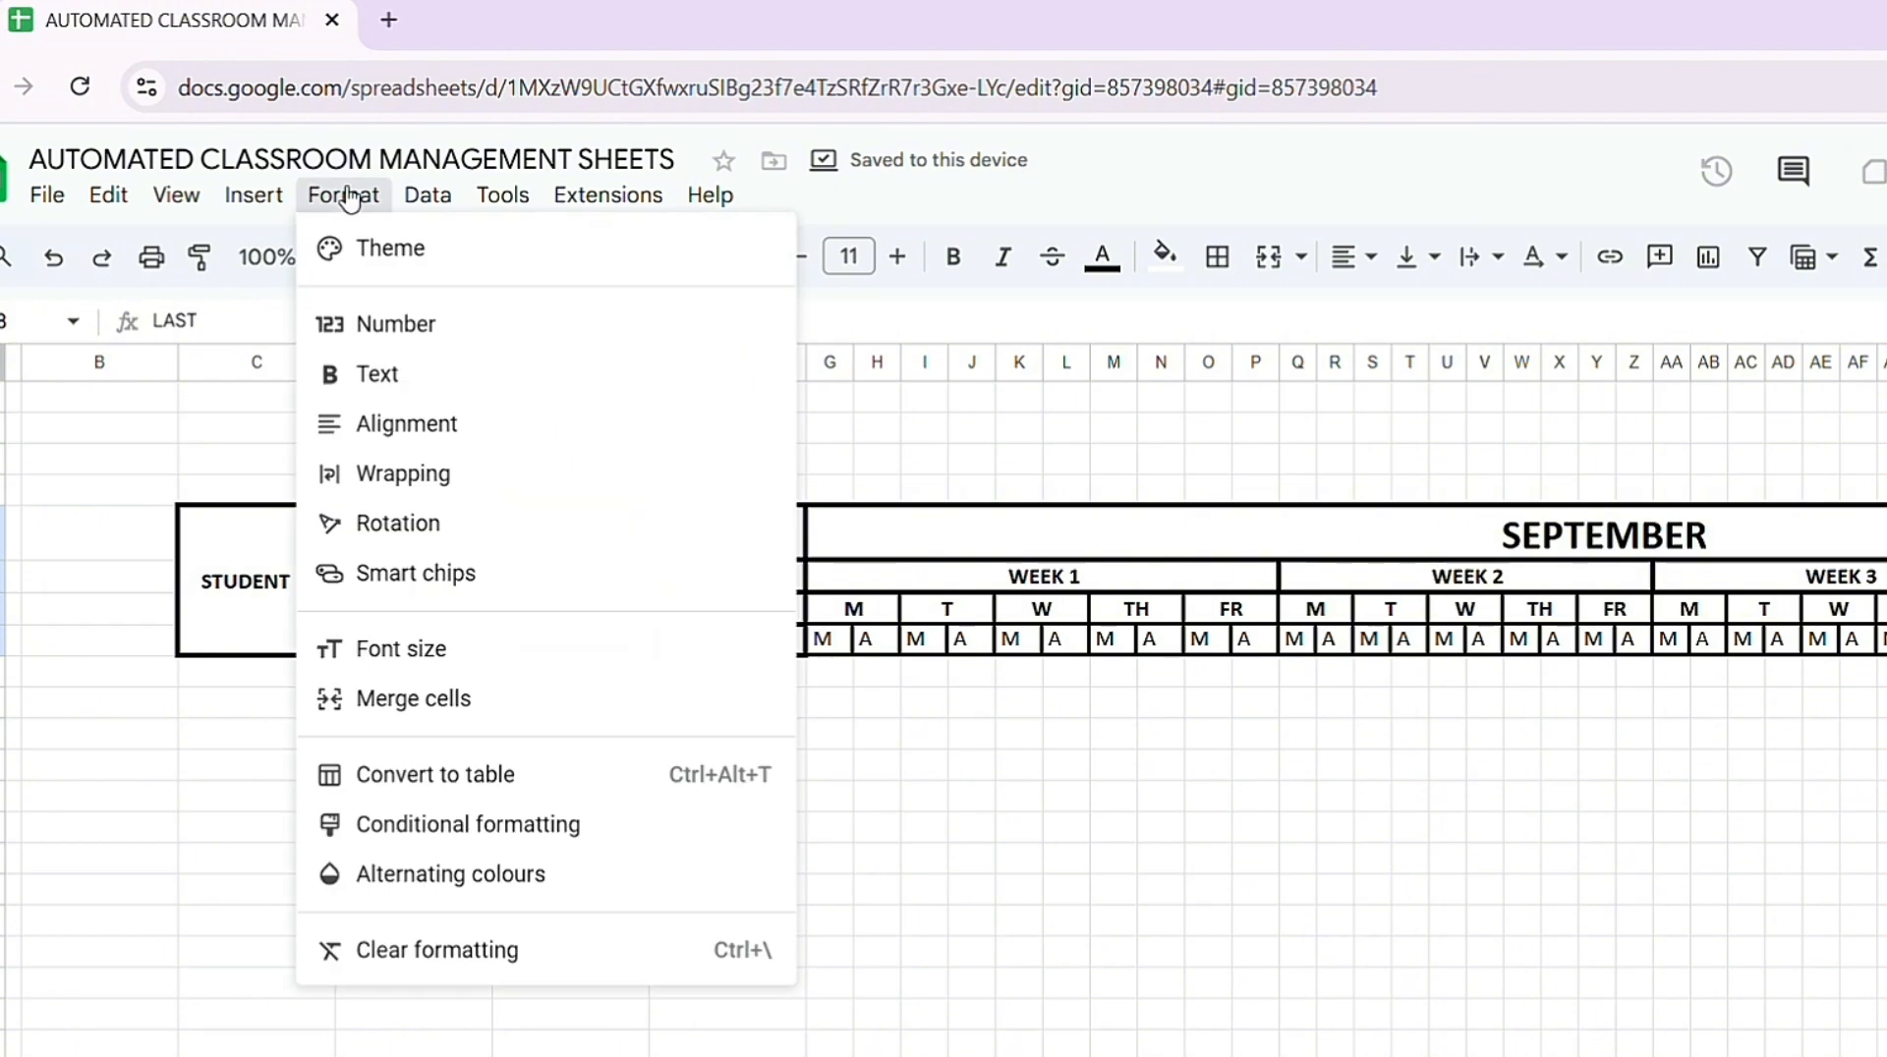
pyautogui.moveTo(484, 712)
pyautogui.click(812, 710)
pyautogui.click(1411, 257)
pyautogui.click(1464, 319)
pyautogui.click(953, 260)
# Step: Merge F5:F8 for the GENDER heading and format it bold, centred horizontally and aligned to the middle vertically
pyautogui.moveTo(664, 537); pyautogui.dragTo(683, 641)
pyautogui.click(337, 204)
pyautogui.click(835, 710)
pyautogui.click(1356, 257)
pyautogui.click(1403, 315)
pyautogui.click(953, 258)
pyautogui.click(1415, 257)
pyautogui.click(1462, 317)
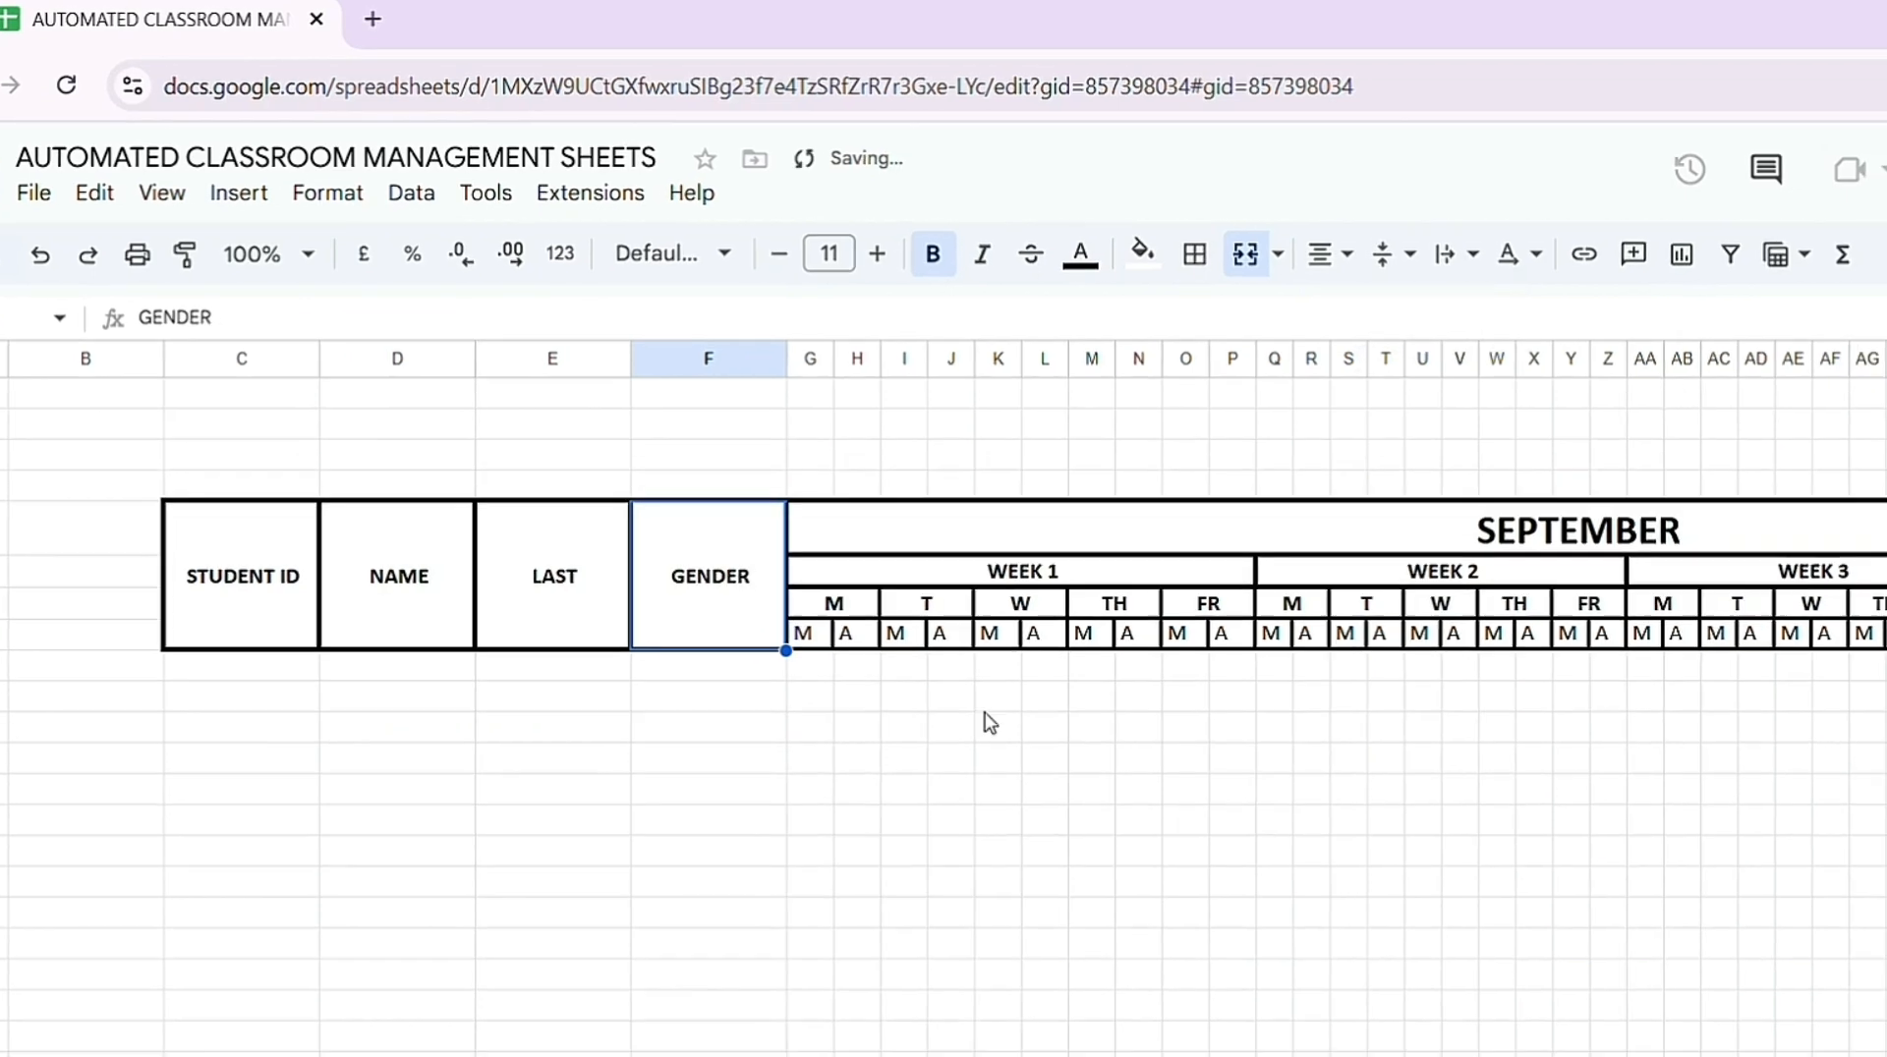
pyautogui.click(729, 765)
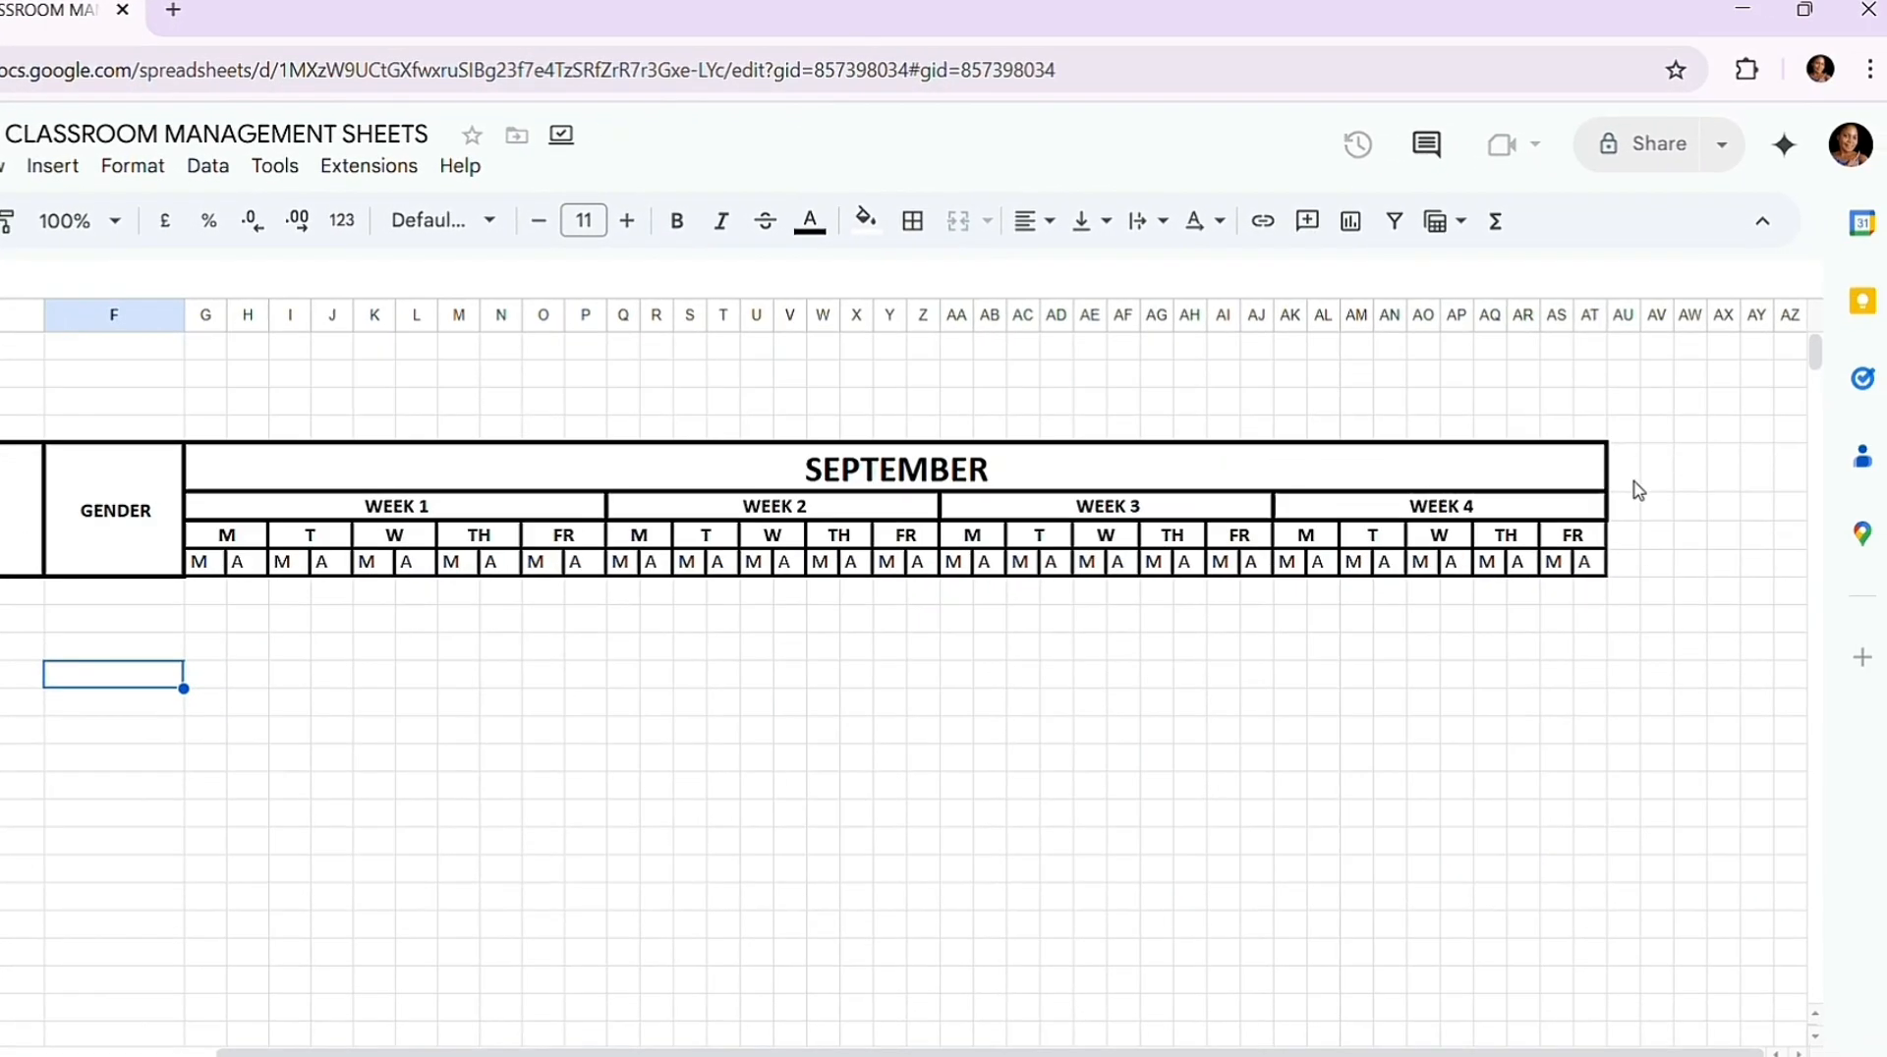
# Step: Enter the heading WEEKLY TOTAL in cell AU6, beside the WEEK 4 heading
pyautogui.click(1633, 484)
pyautogui.click(1636, 498)
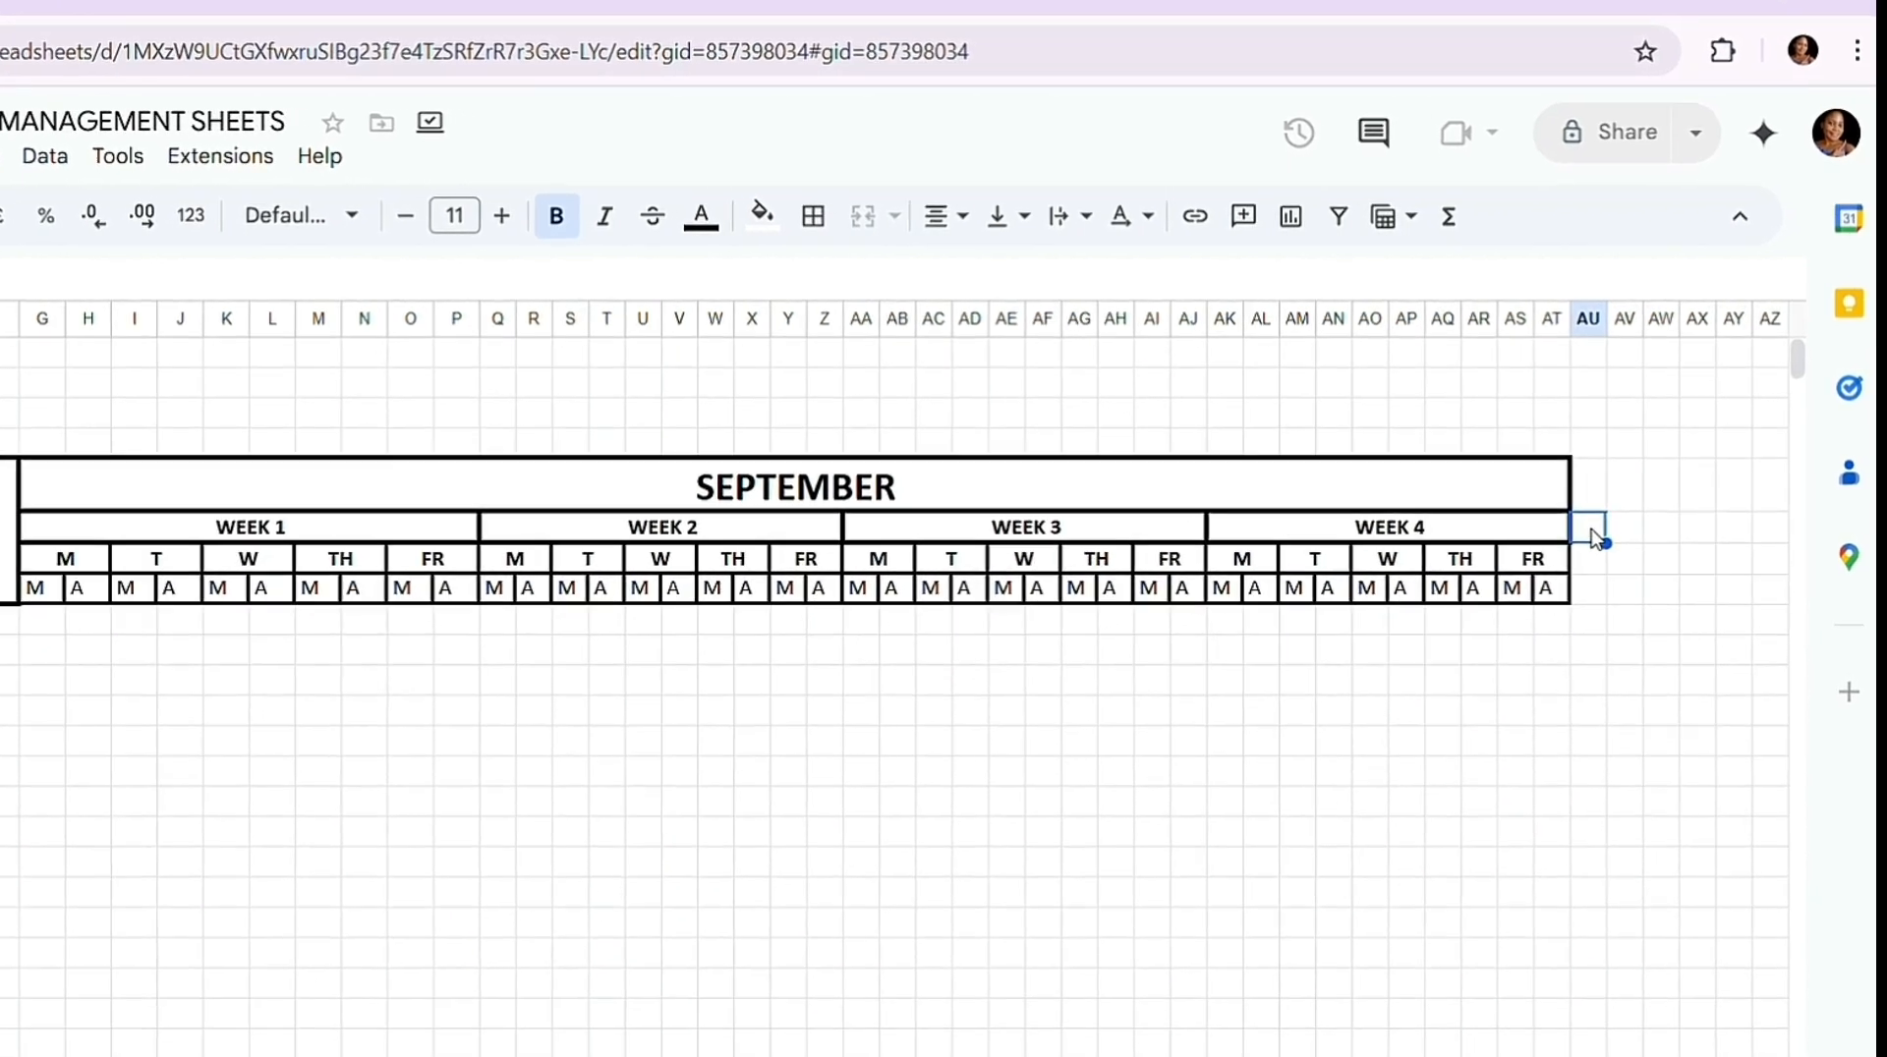
pyautogui.write('WEEKLY TOTAL')
pyautogui.press('Return')
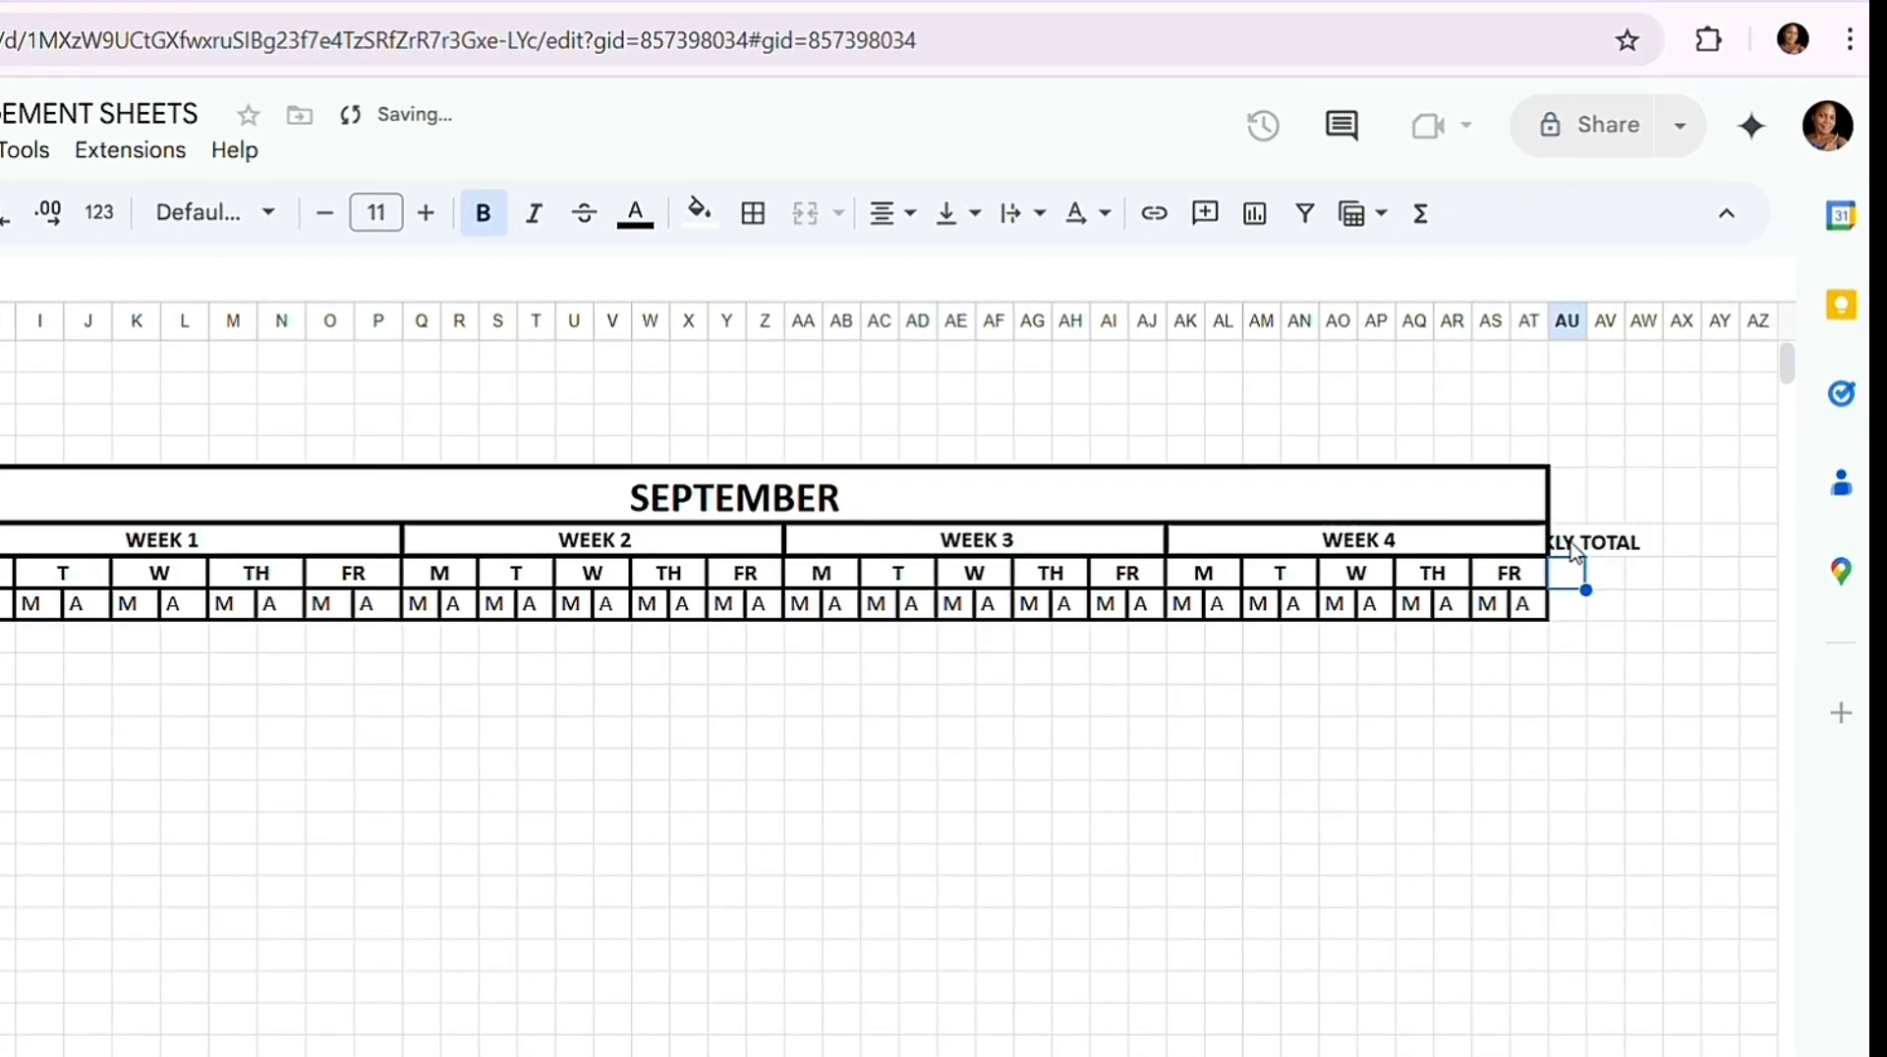
# Step: Widen column AU until the WEEKLY TOTAL heading fits, and insert five more columns after column AZ
pyautogui.moveTo(1586, 321); pyautogui.dragTo(1637, 322)
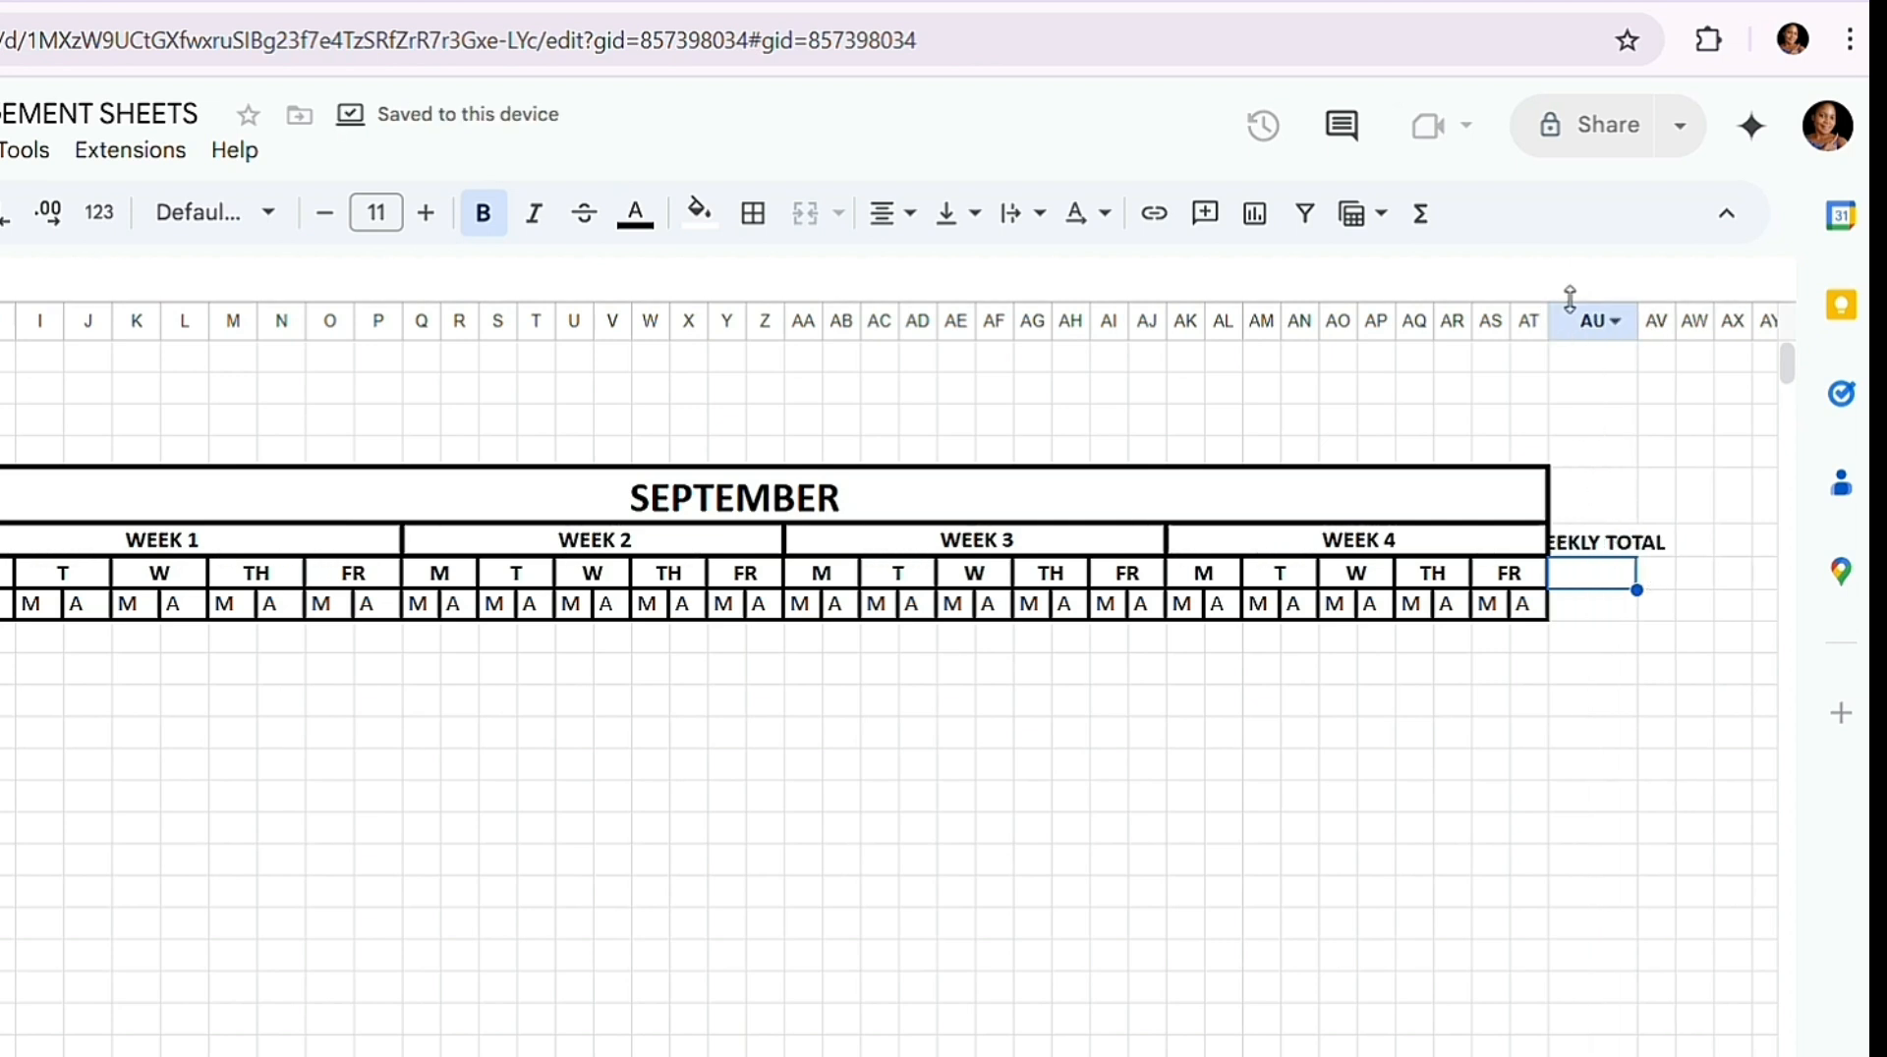
pyautogui.moveTo(1636, 320); pyautogui.dragTo(1771, 325)
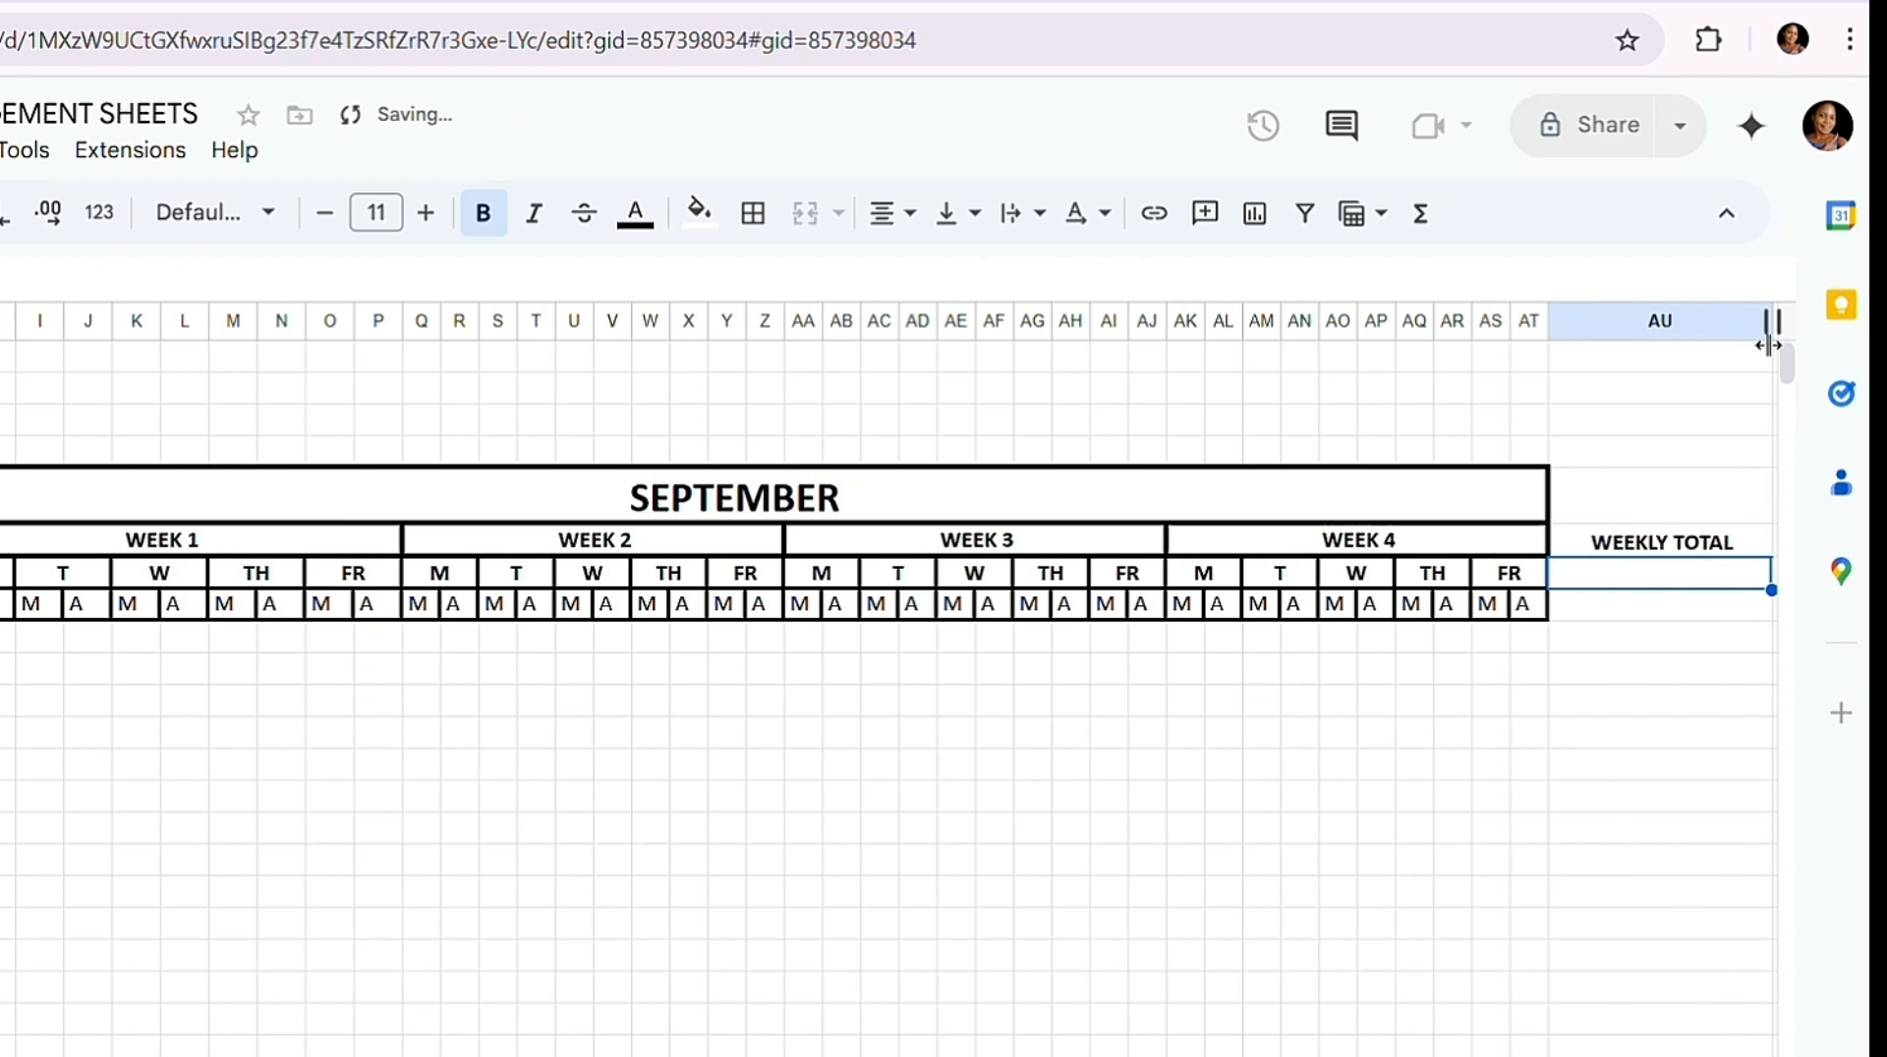
pyautogui.hscroll(2, 884, 688)
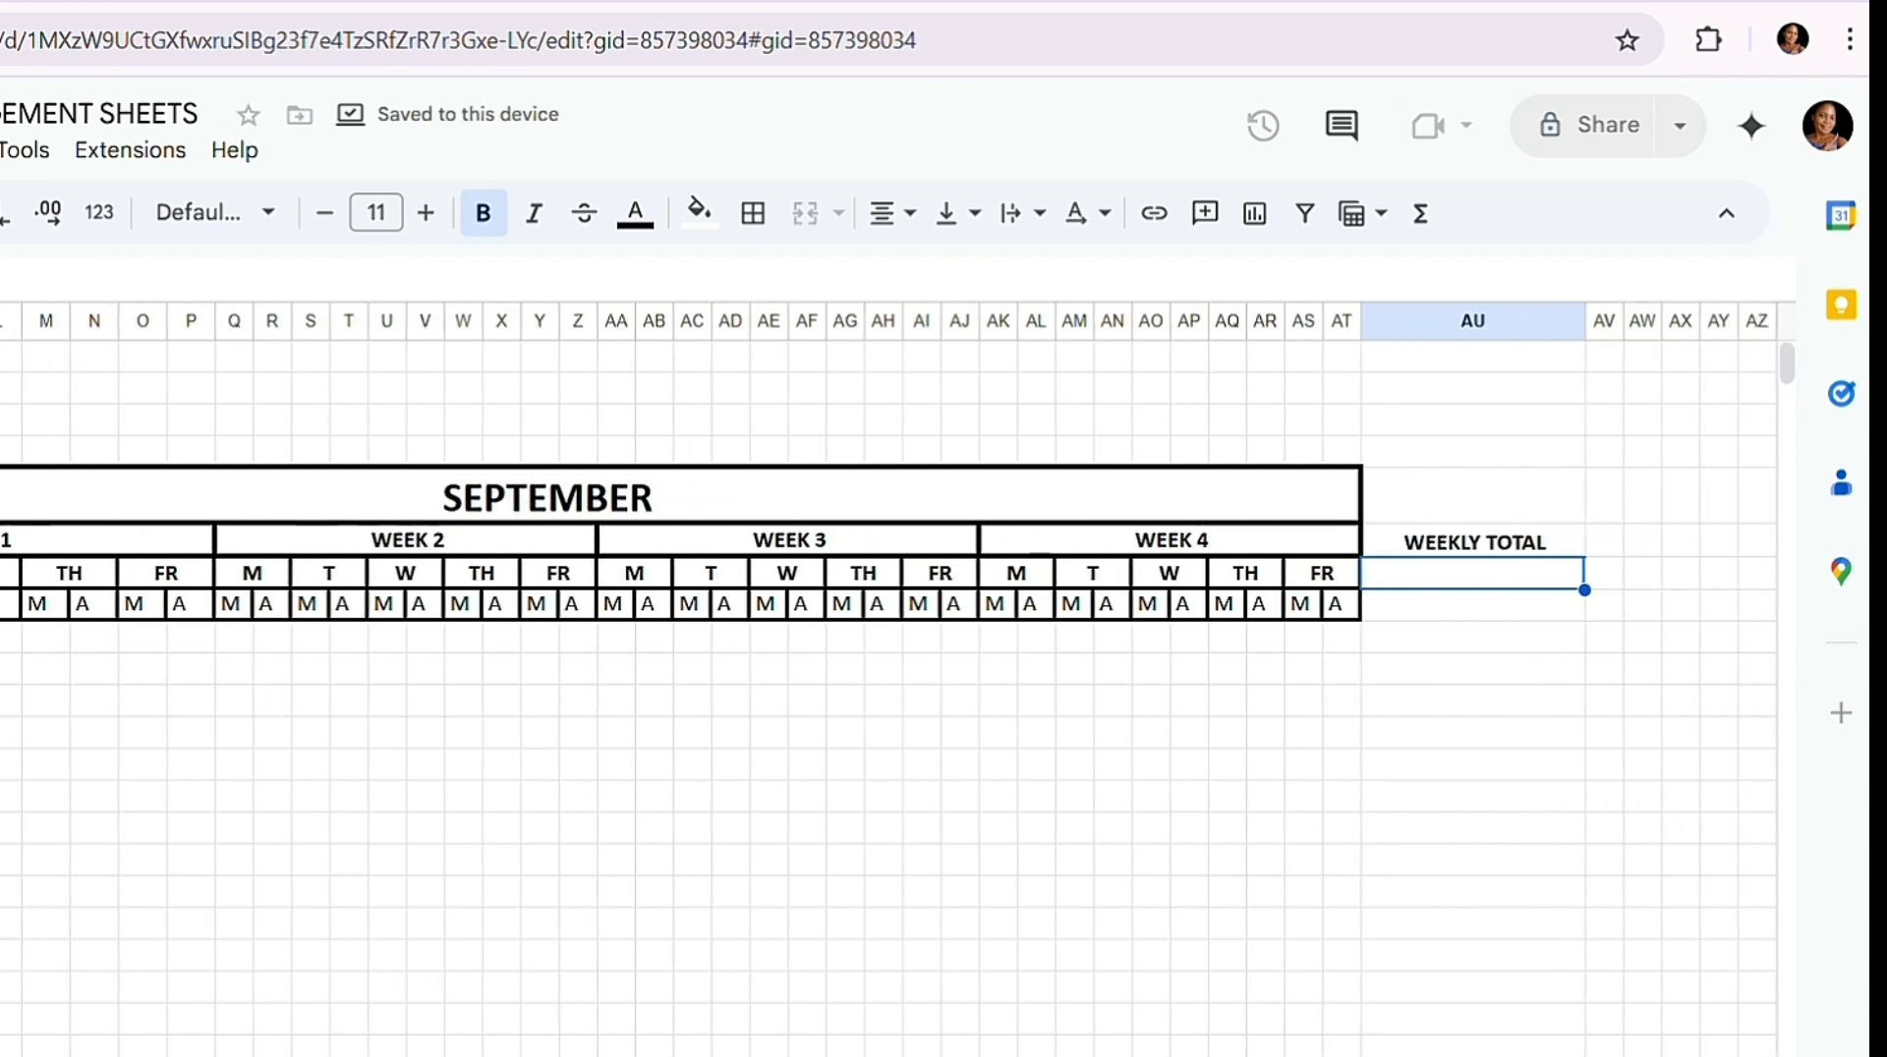
pyautogui.click(1503, 615)
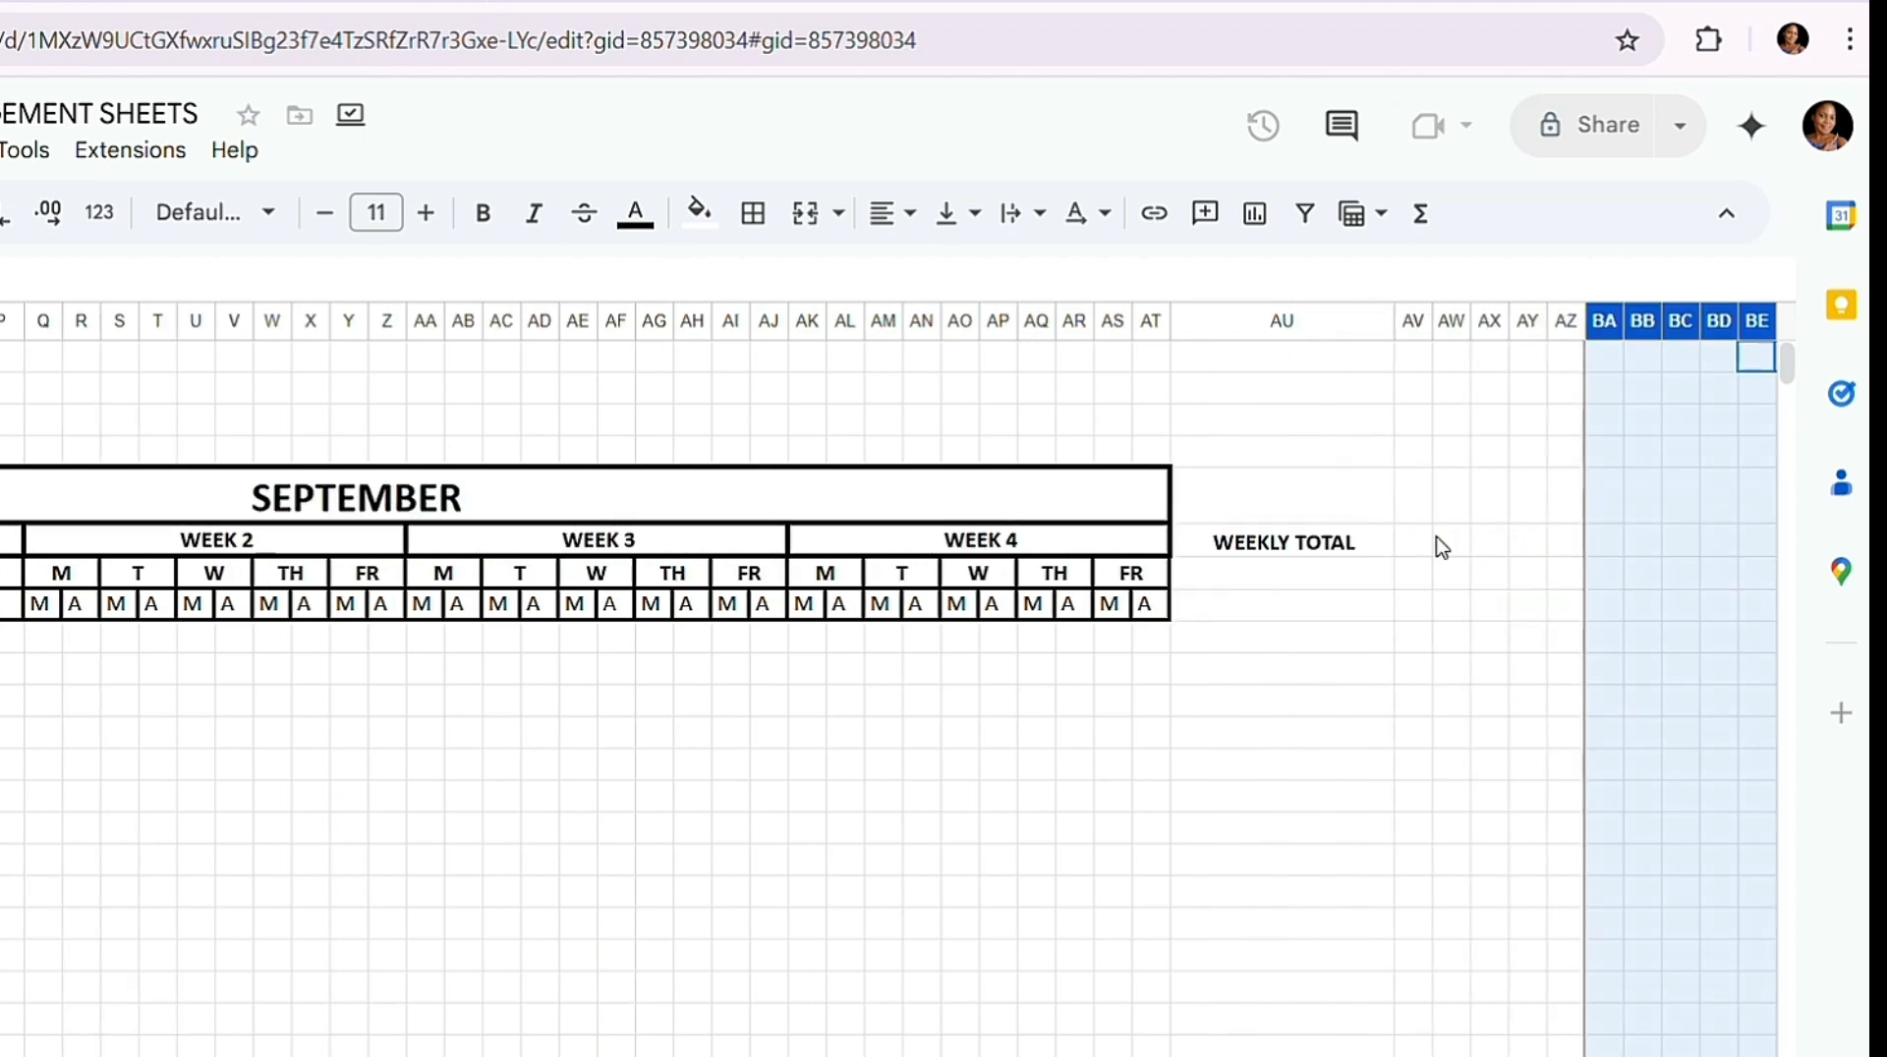
# Step: Enter week number 1 in AU7 under WEEKLY TOTAL, with P in AU8 and A in AV8
pyautogui.click(1263, 588)
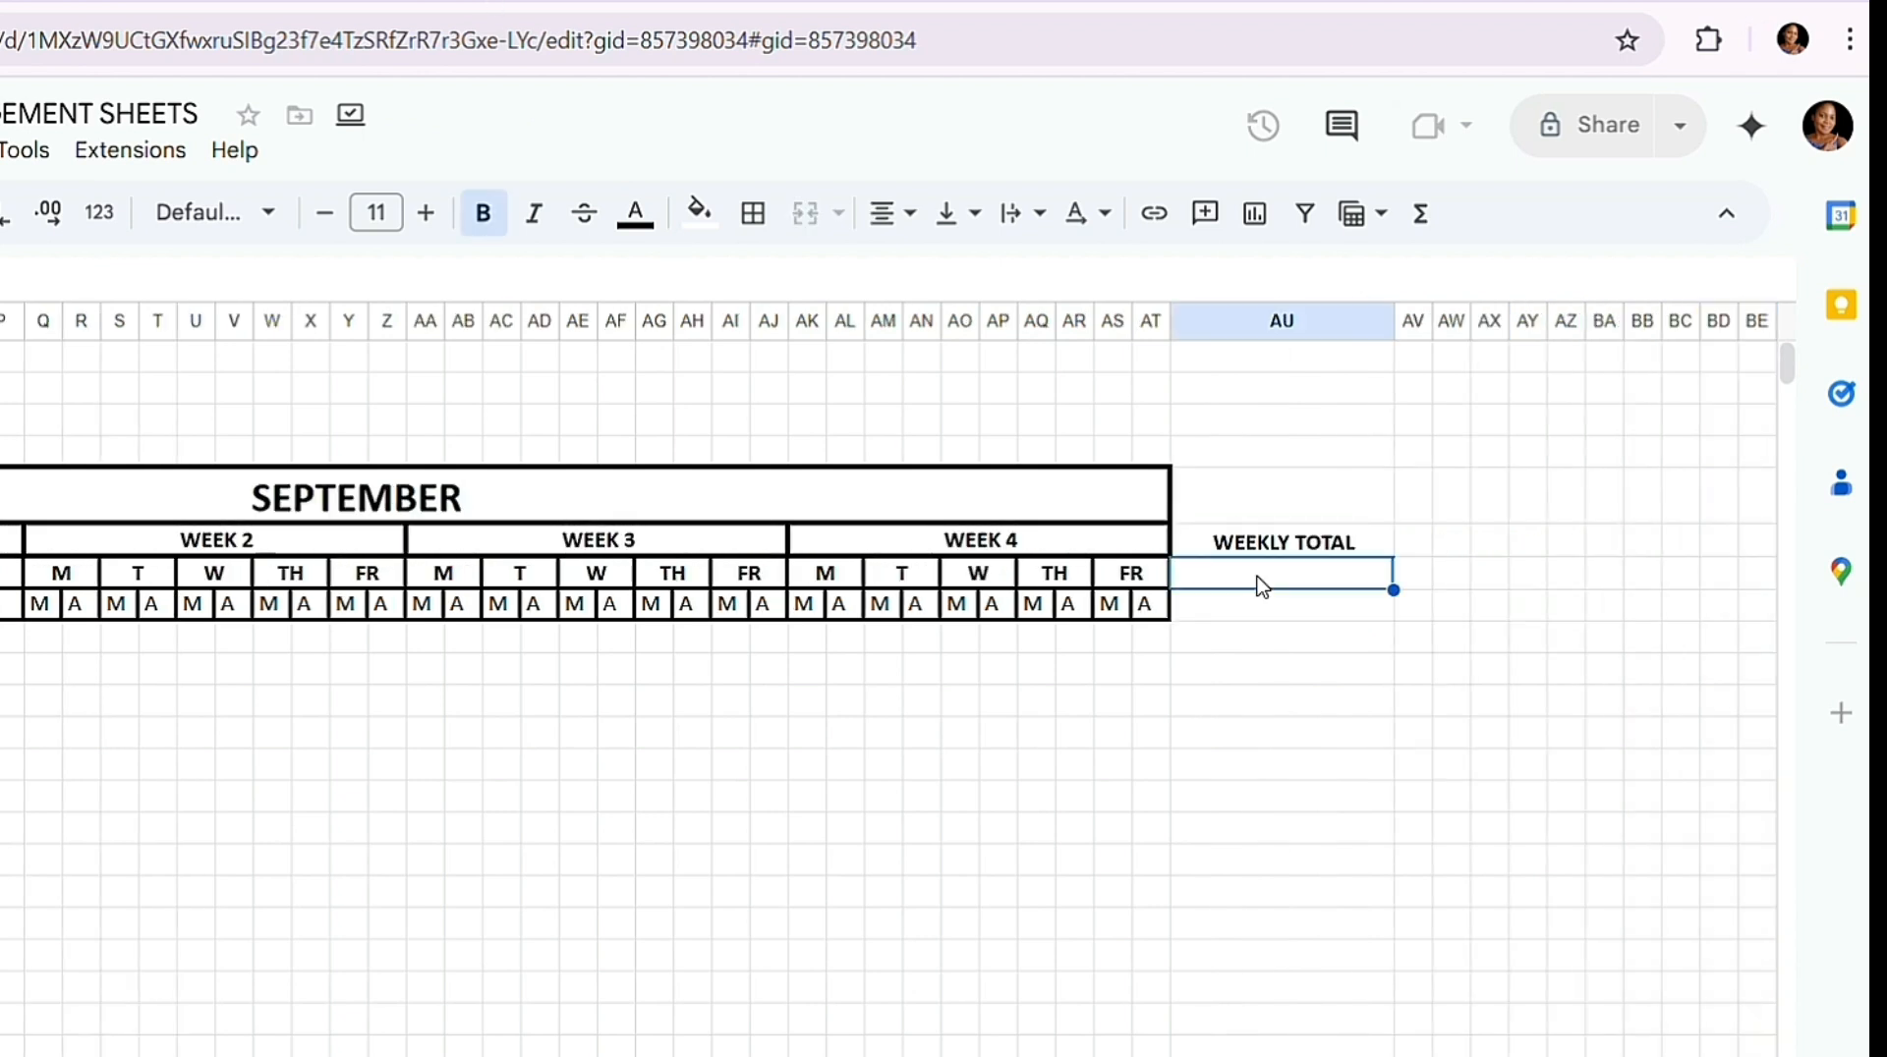
pyautogui.write('1')
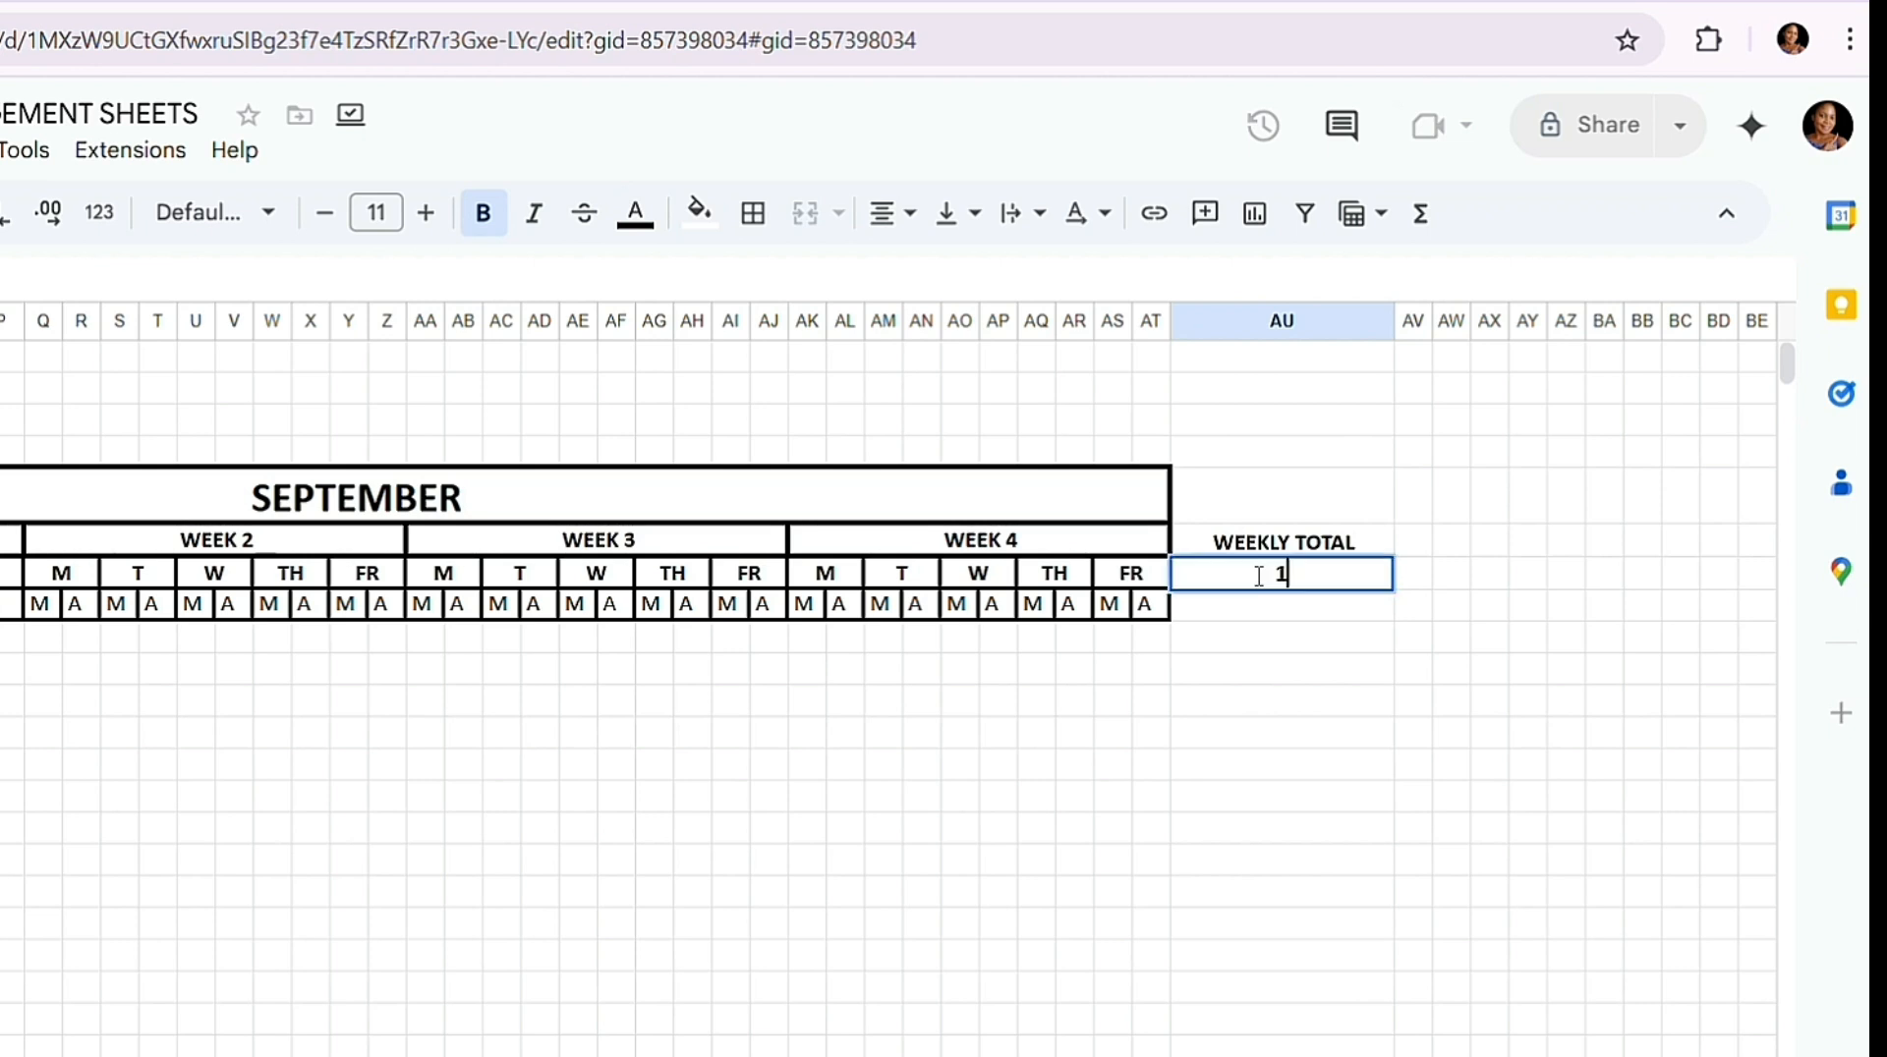
pyautogui.click(1287, 617)
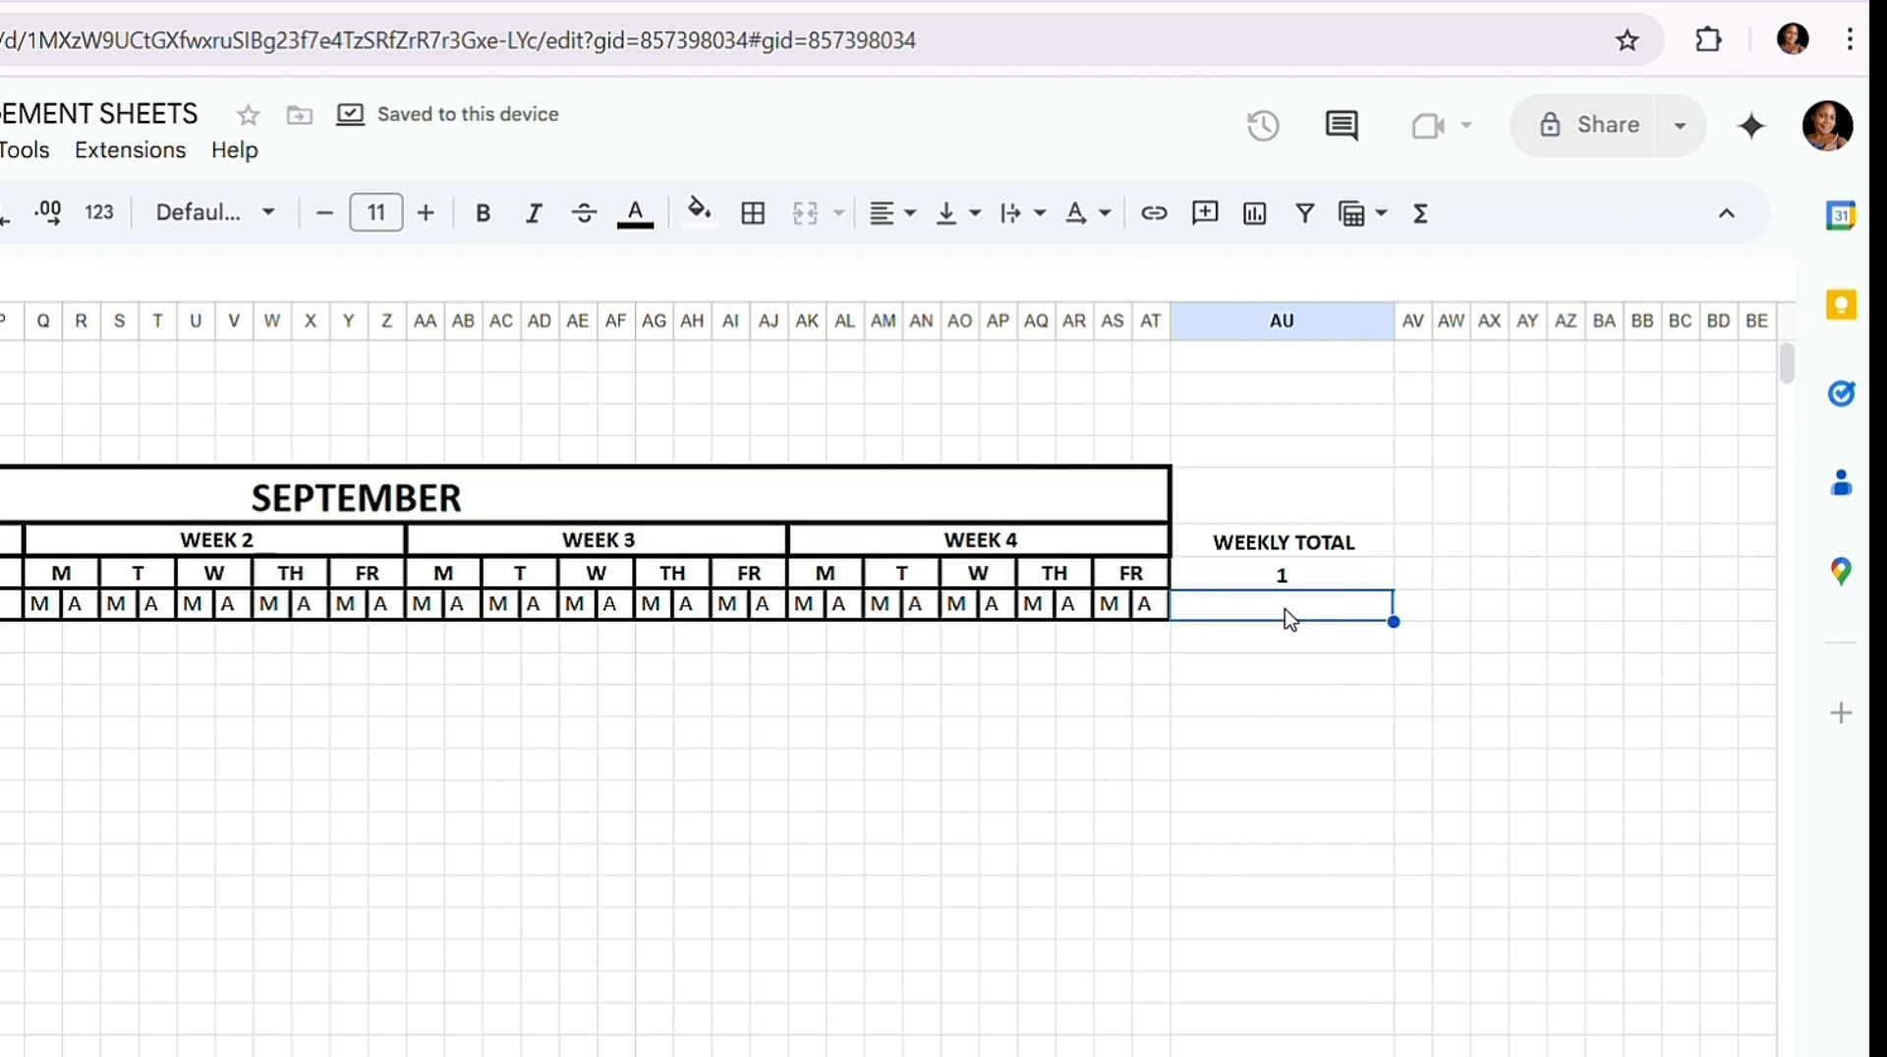
pyautogui.write('P')
pyautogui.press('Tab')
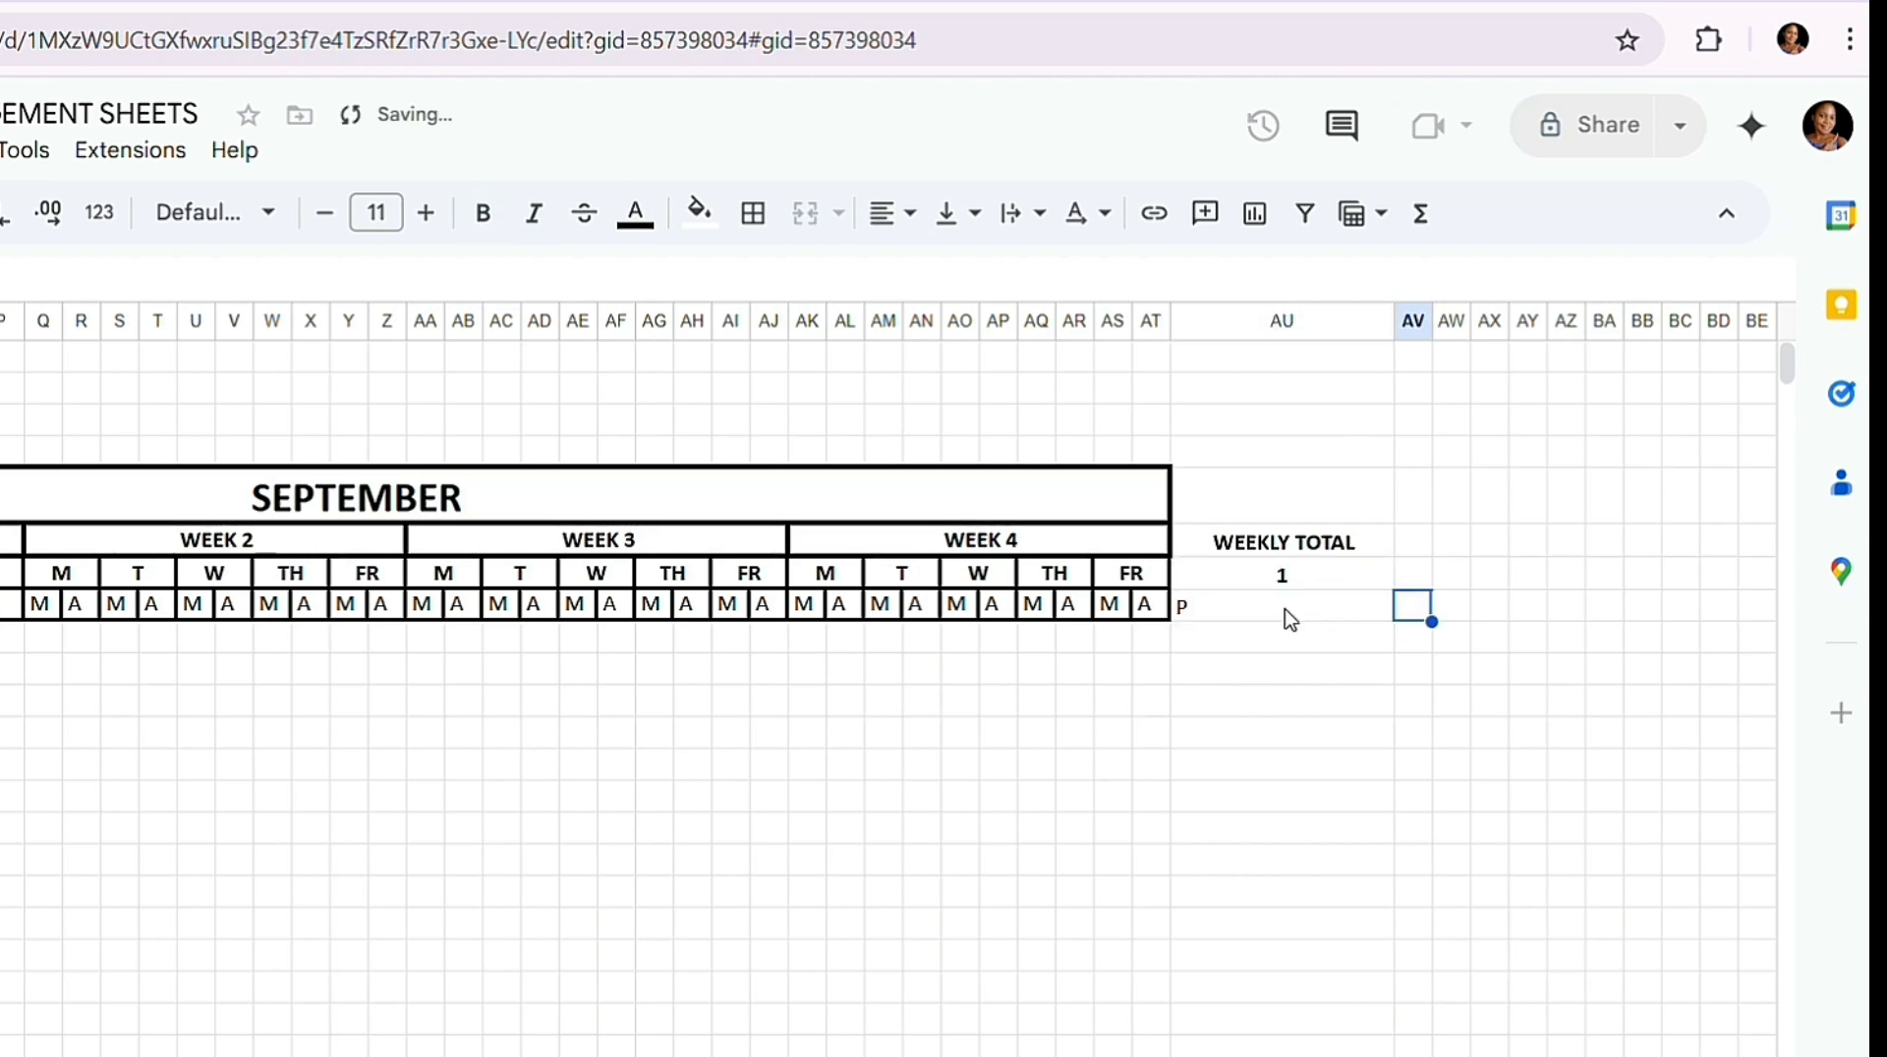
pyautogui.write('A')
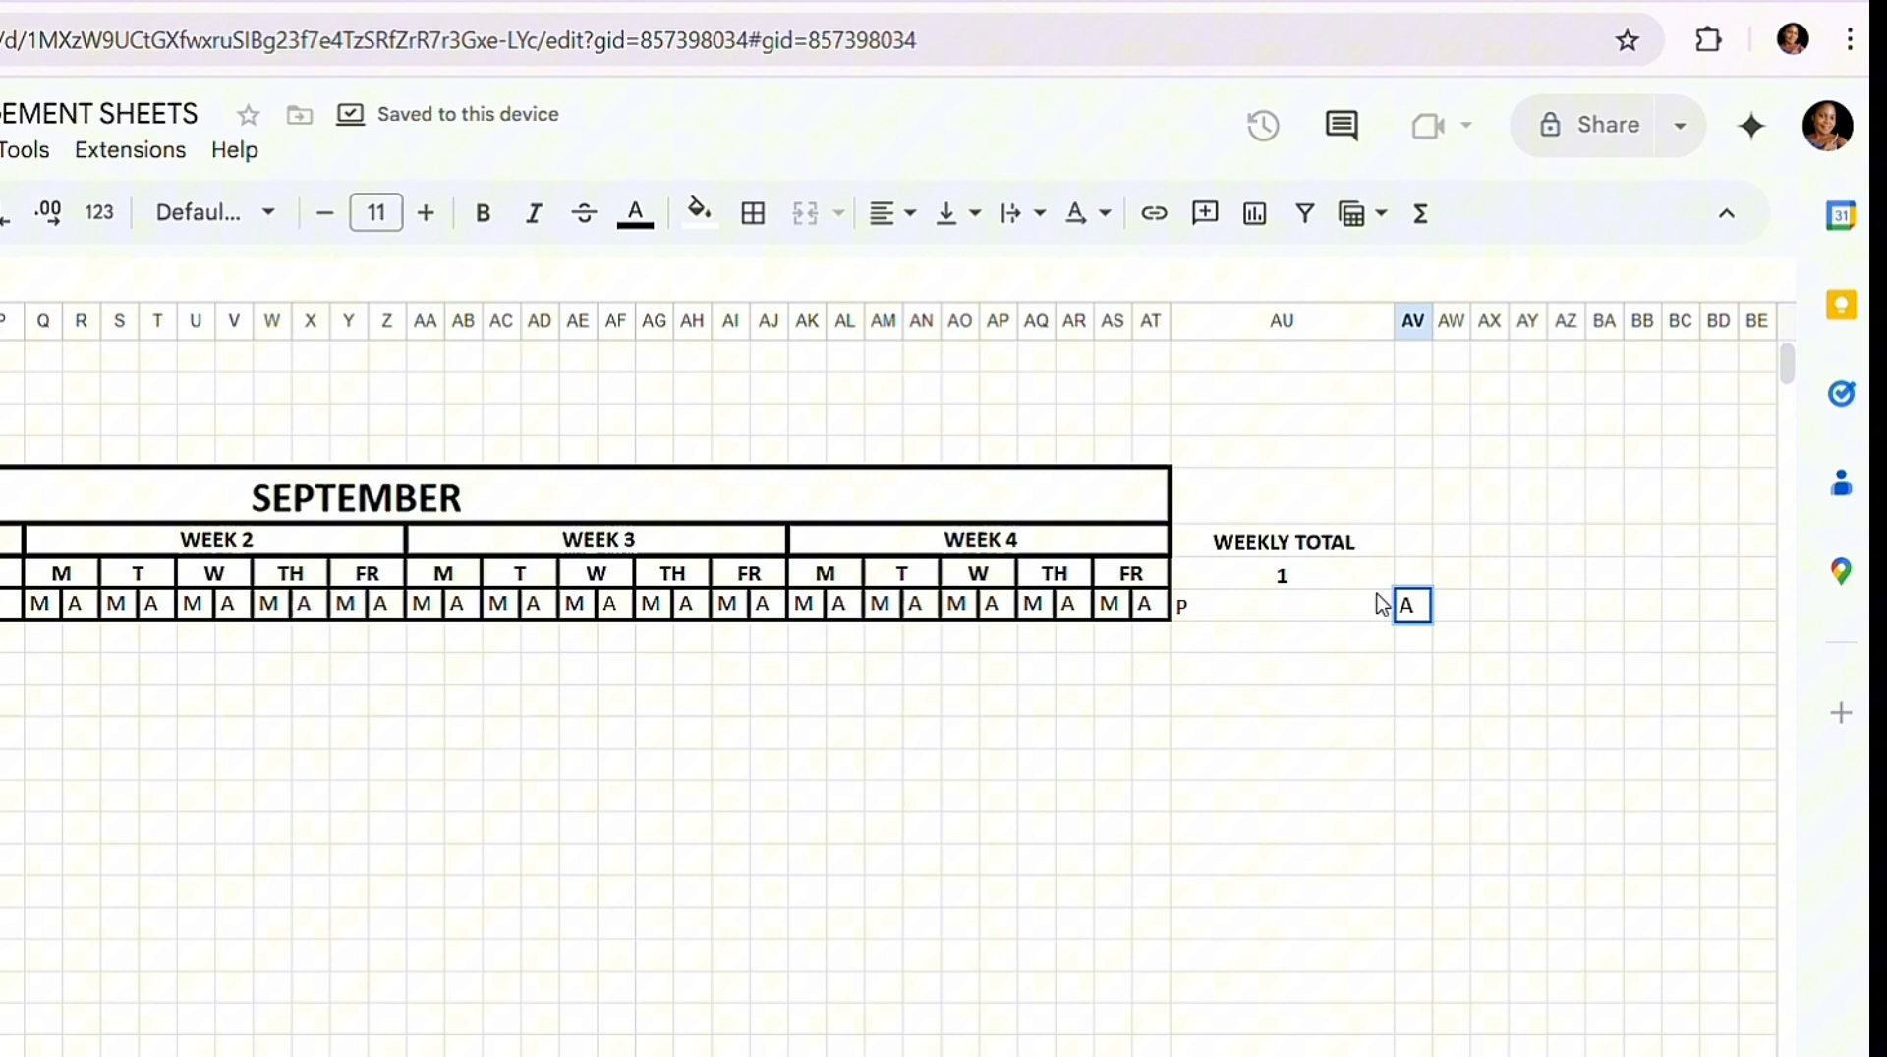
# Step: Enter week number 2 in AW7, with P in AW8 and A in AX8 below it
pyautogui.click(1446, 552)
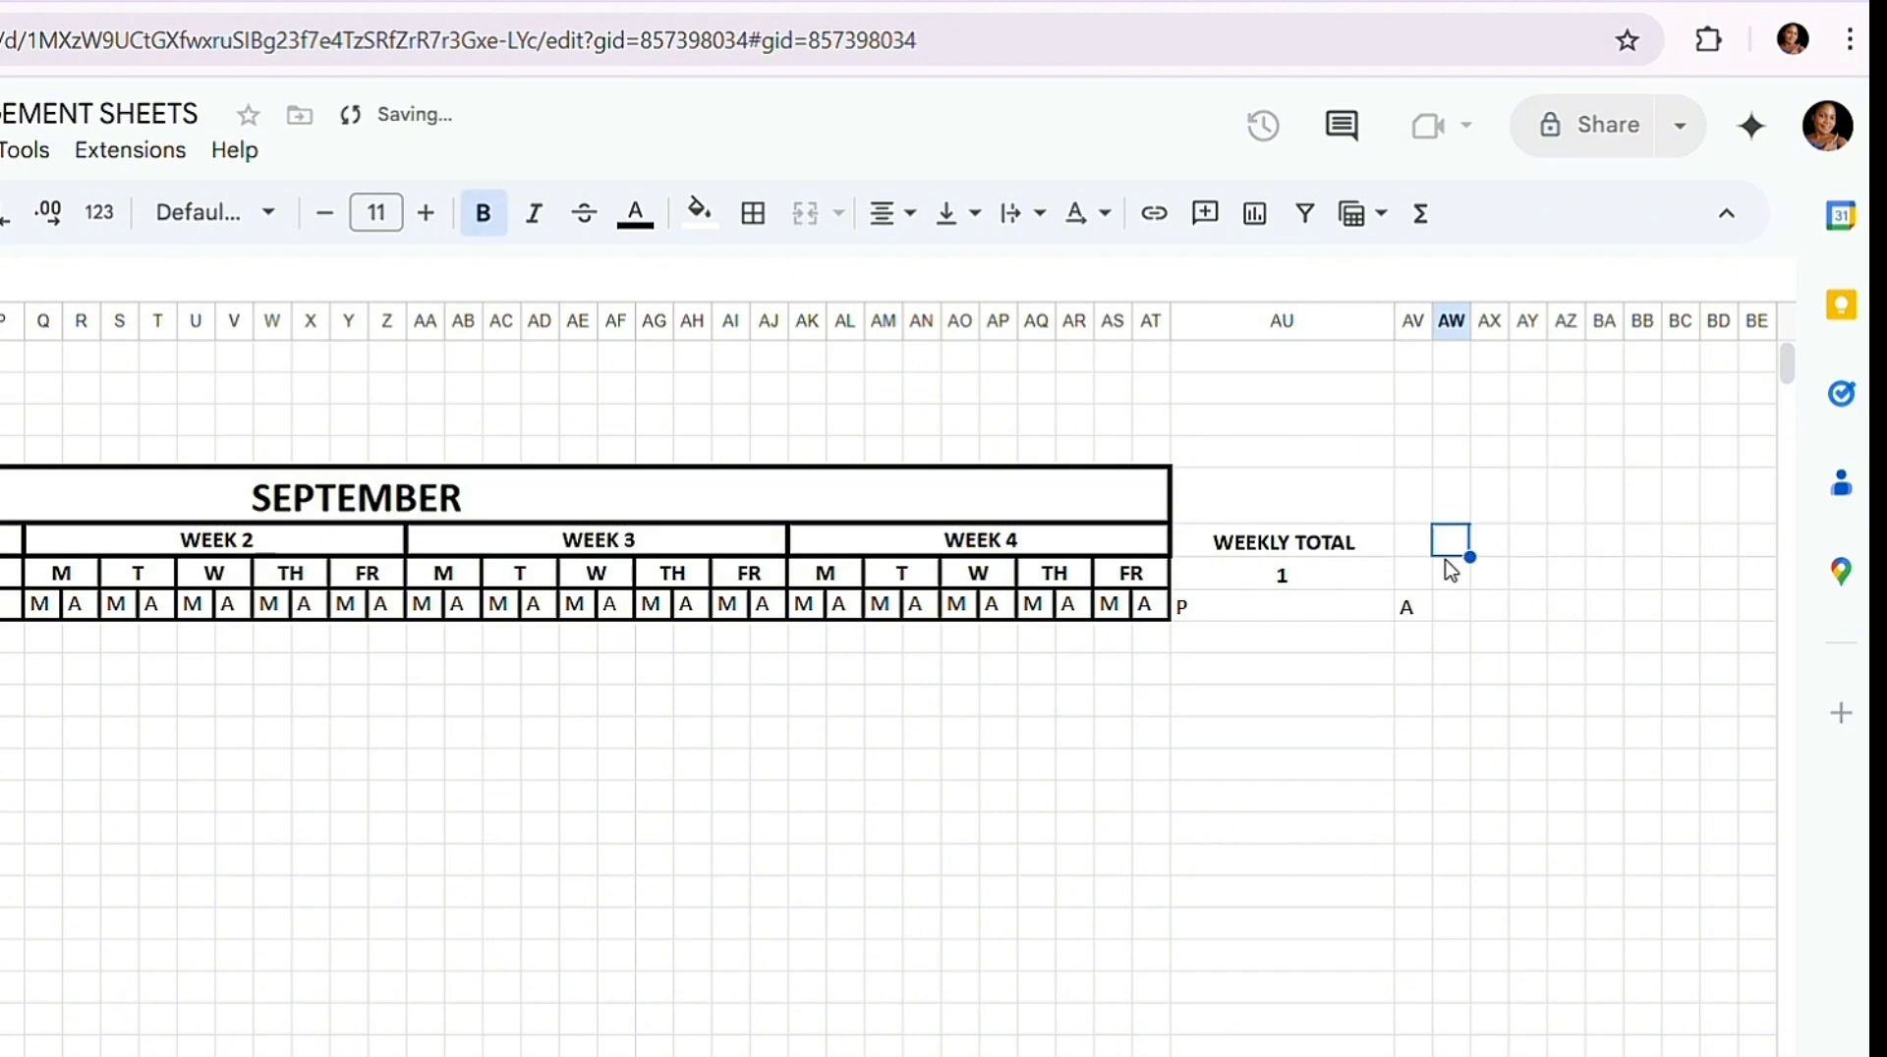
pyautogui.click(1452, 575)
pyautogui.write('2')
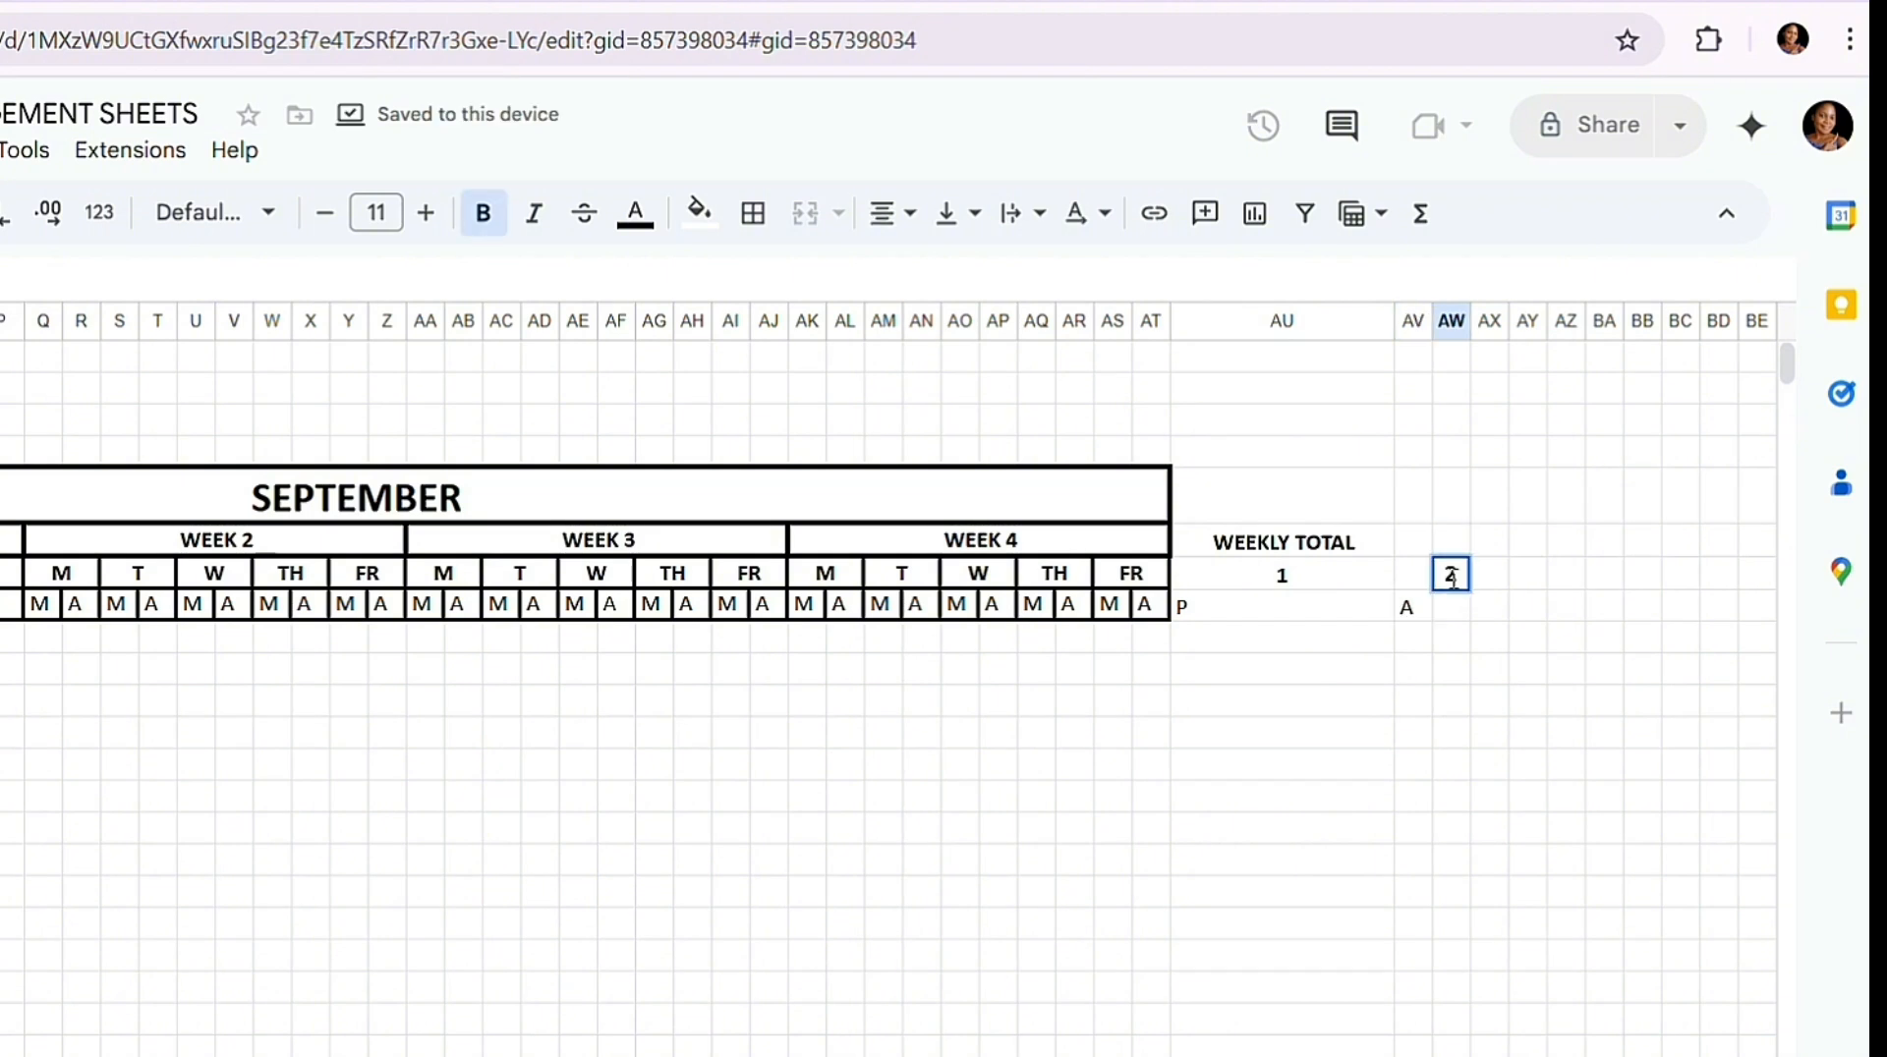
pyautogui.click(1463, 611)
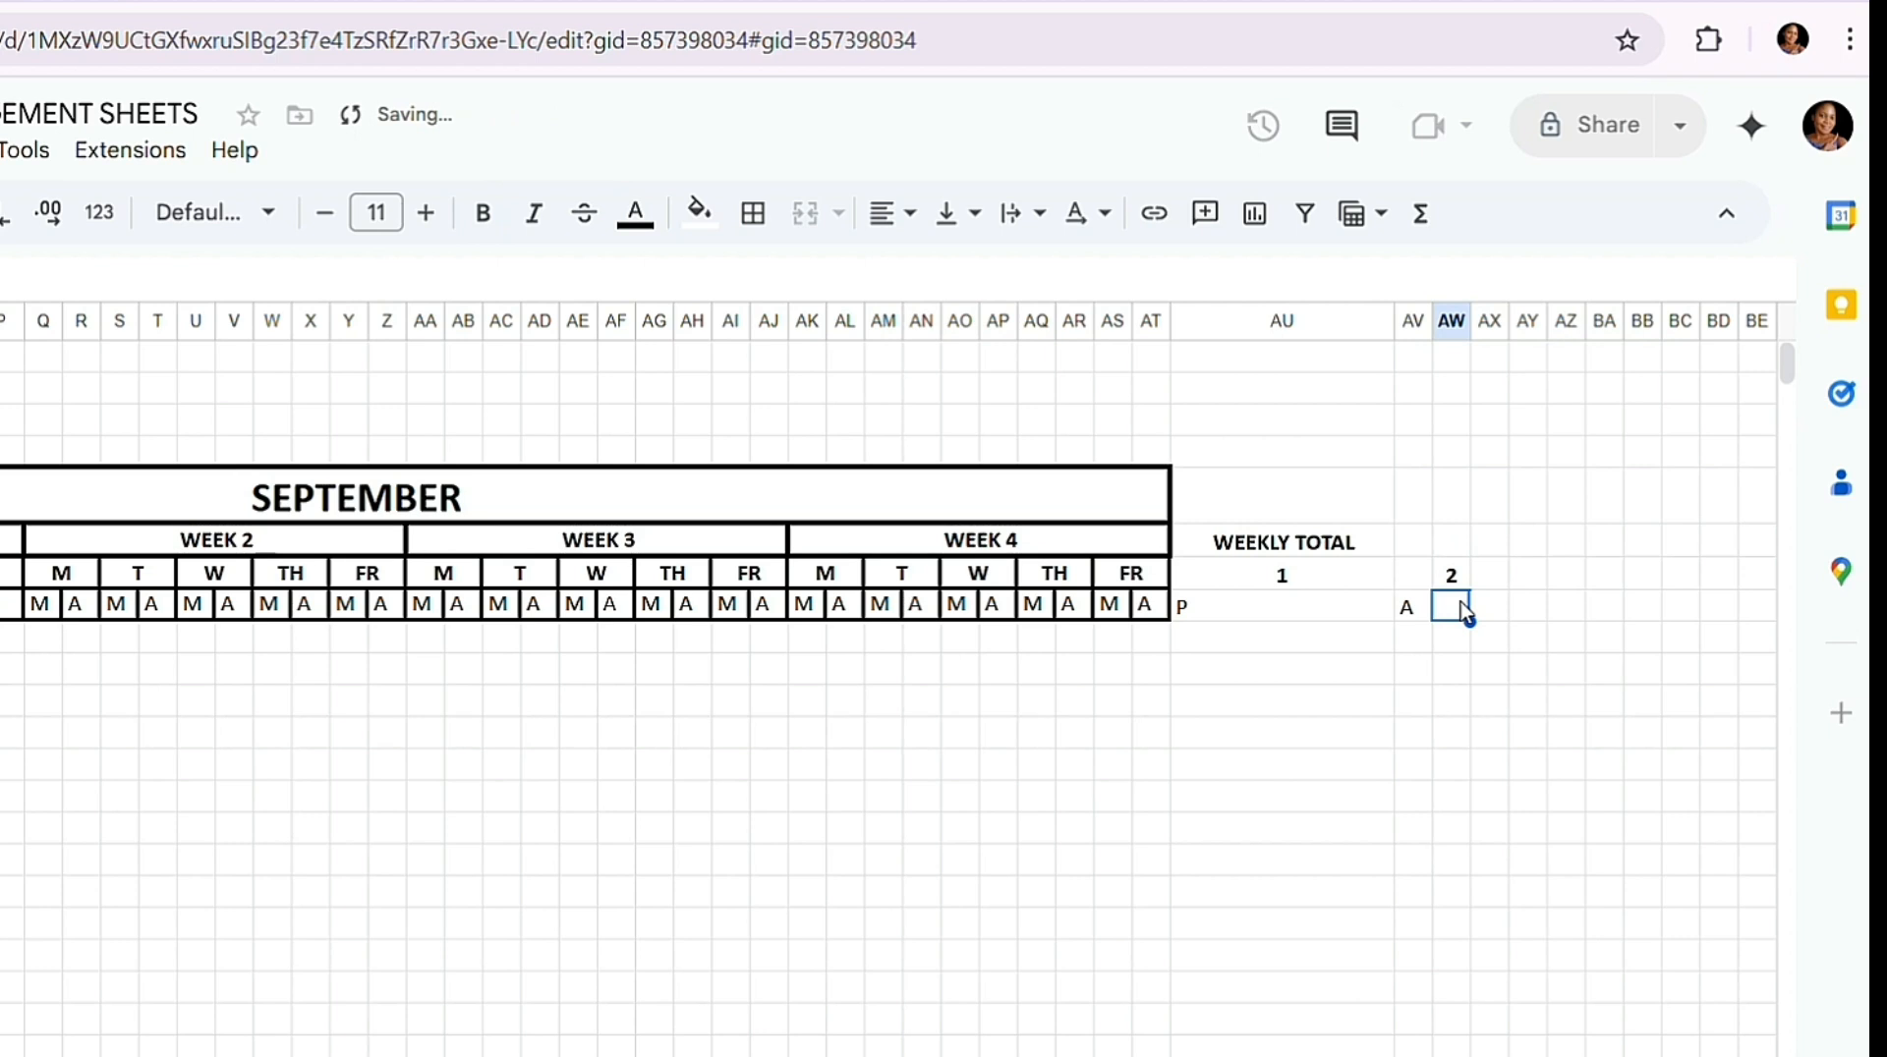
pyautogui.write('P')
pyautogui.press('Tab')
pyautogui.write('A')
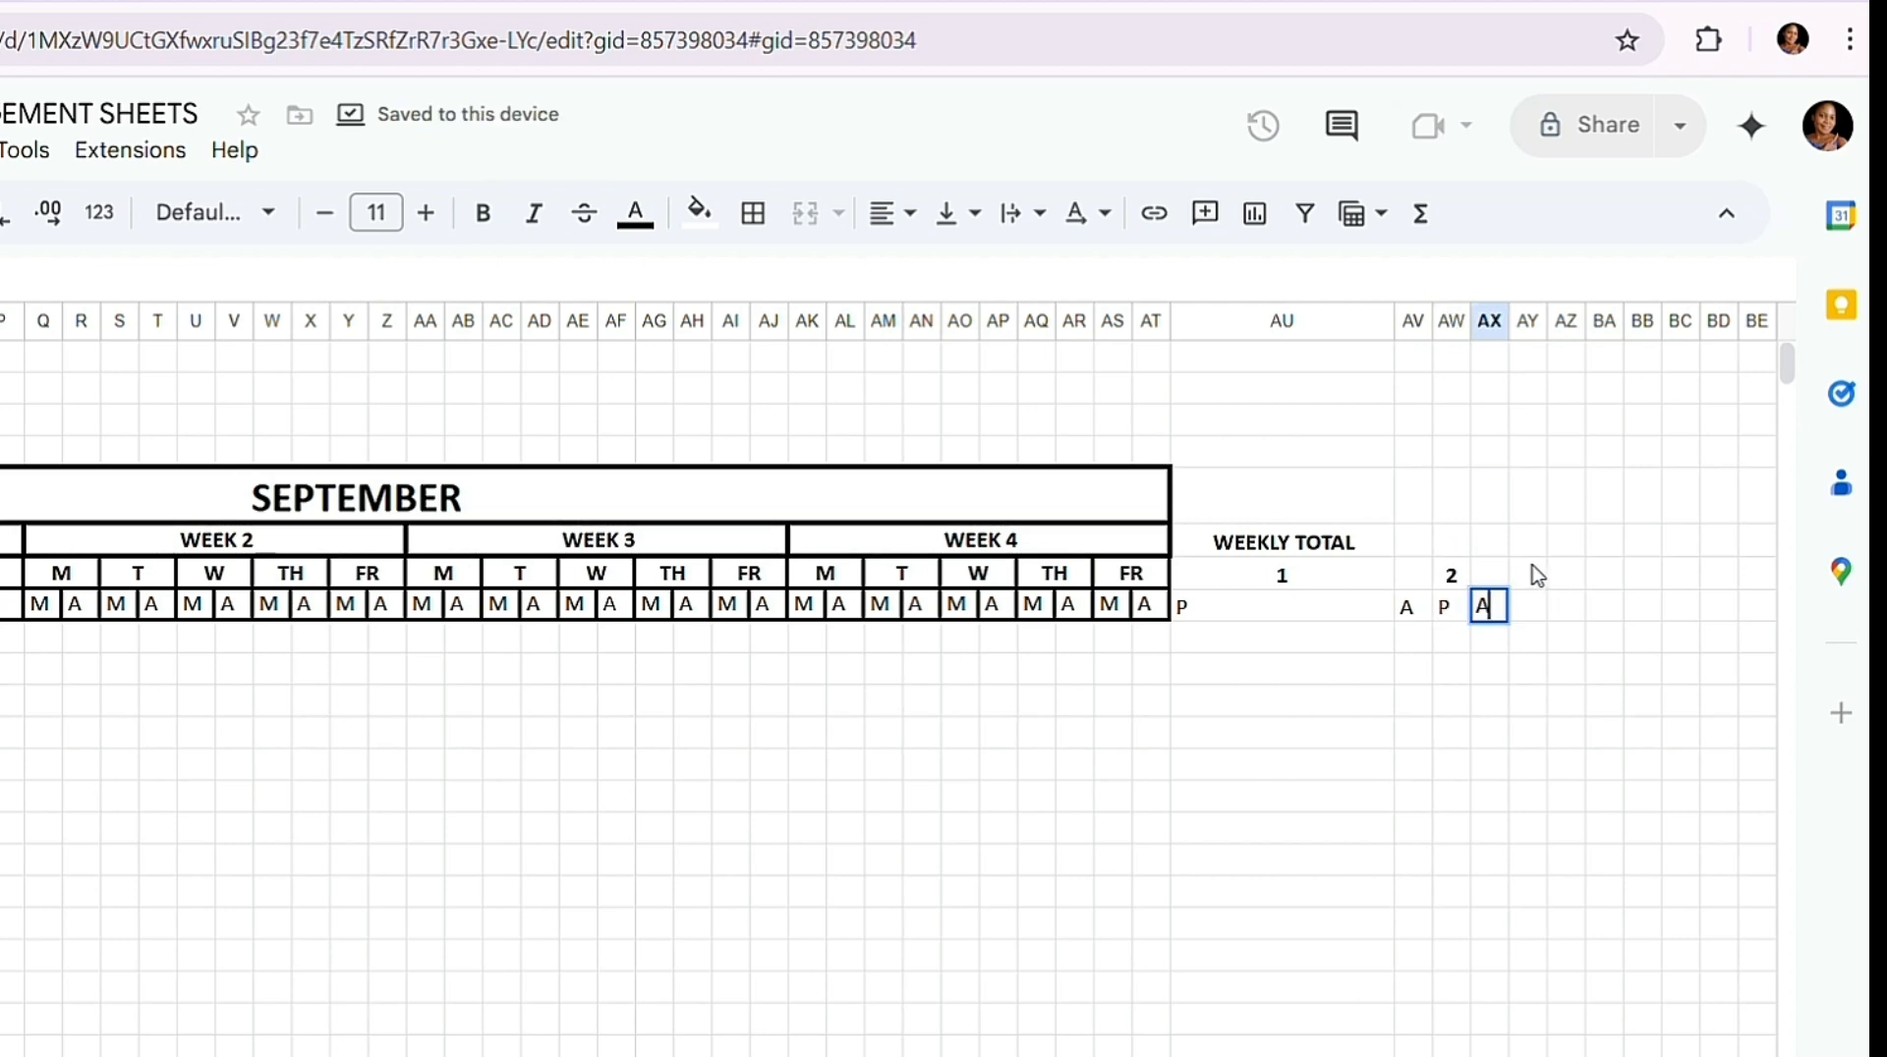
# Step: Enter week number 3 in AY7, with P in AY8 and A in AZ8 below it
pyautogui.click(1534, 574)
pyautogui.write('3')
pyautogui.click(1524, 609)
pyautogui.write('P')
pyautogui.press('Tab')
pyautogui.write('A')
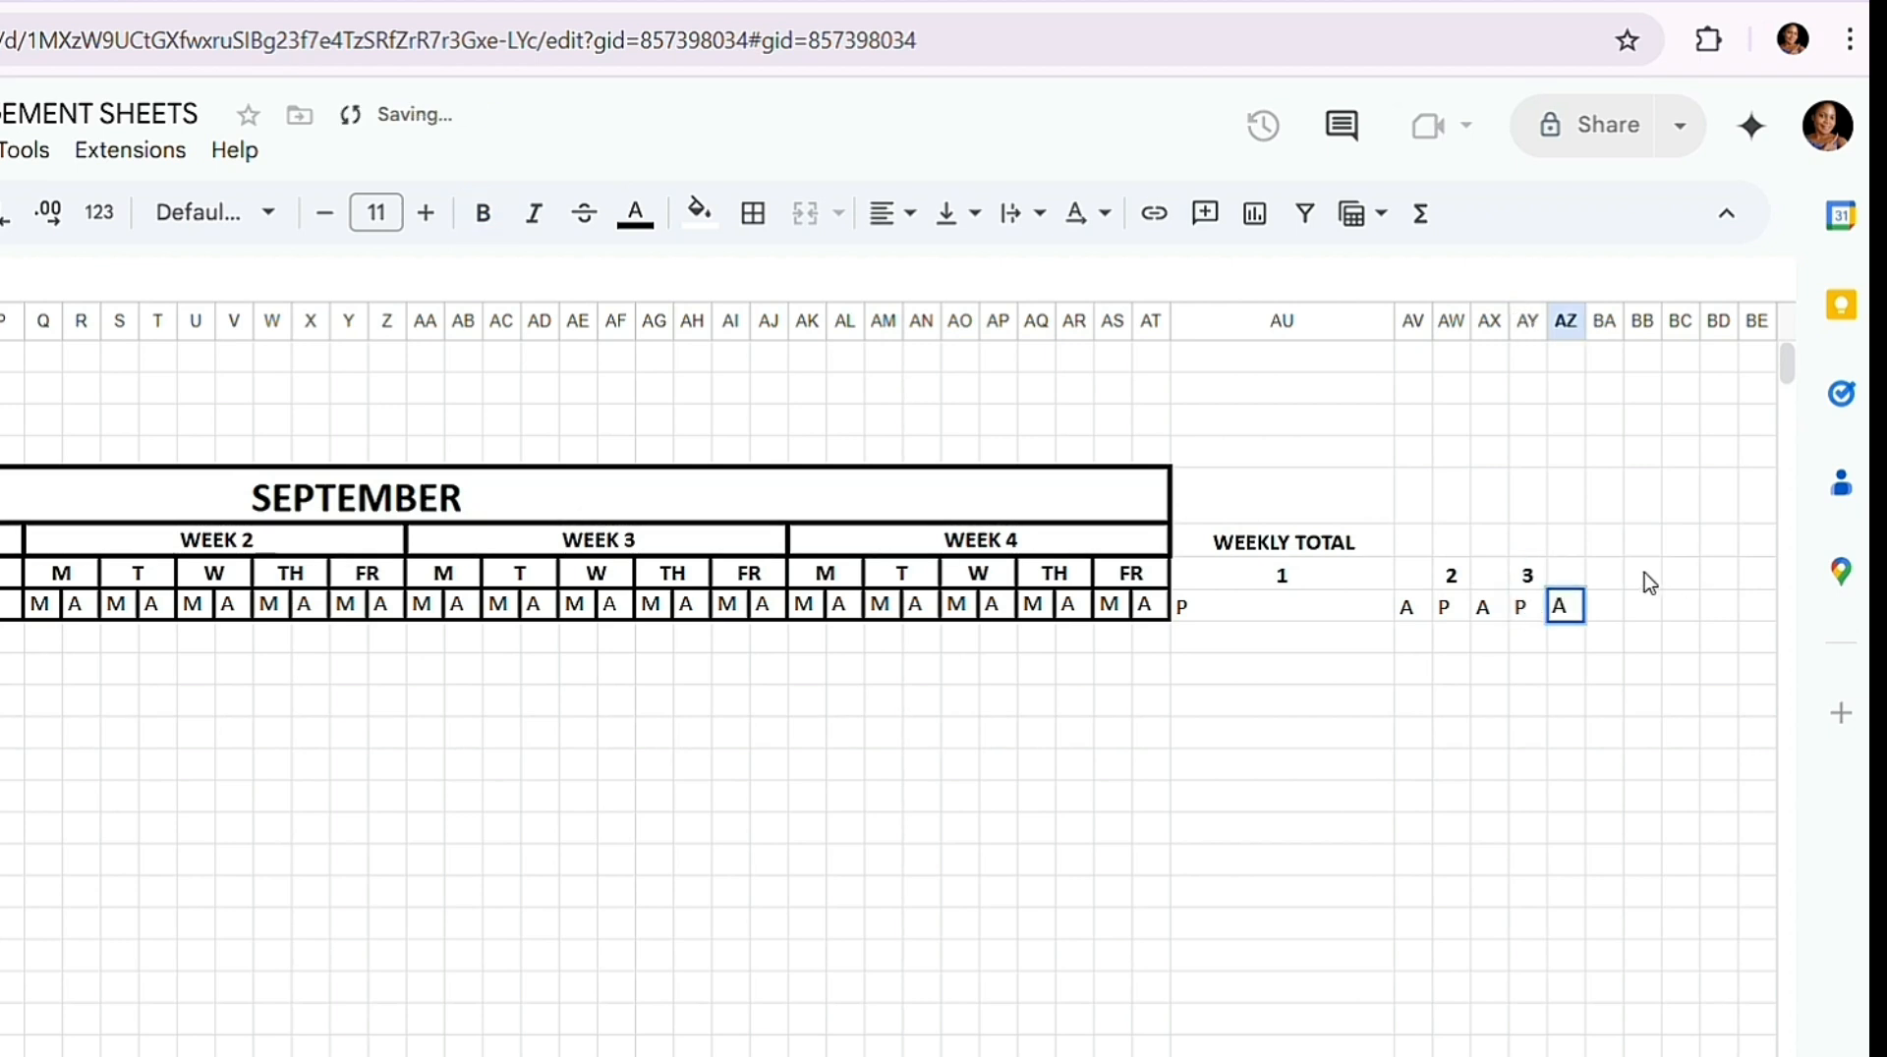
# Step: Enter week number 4 in BA7, with P in BA8 and A in BB8 below it
pyautogui.click(1617, 583)
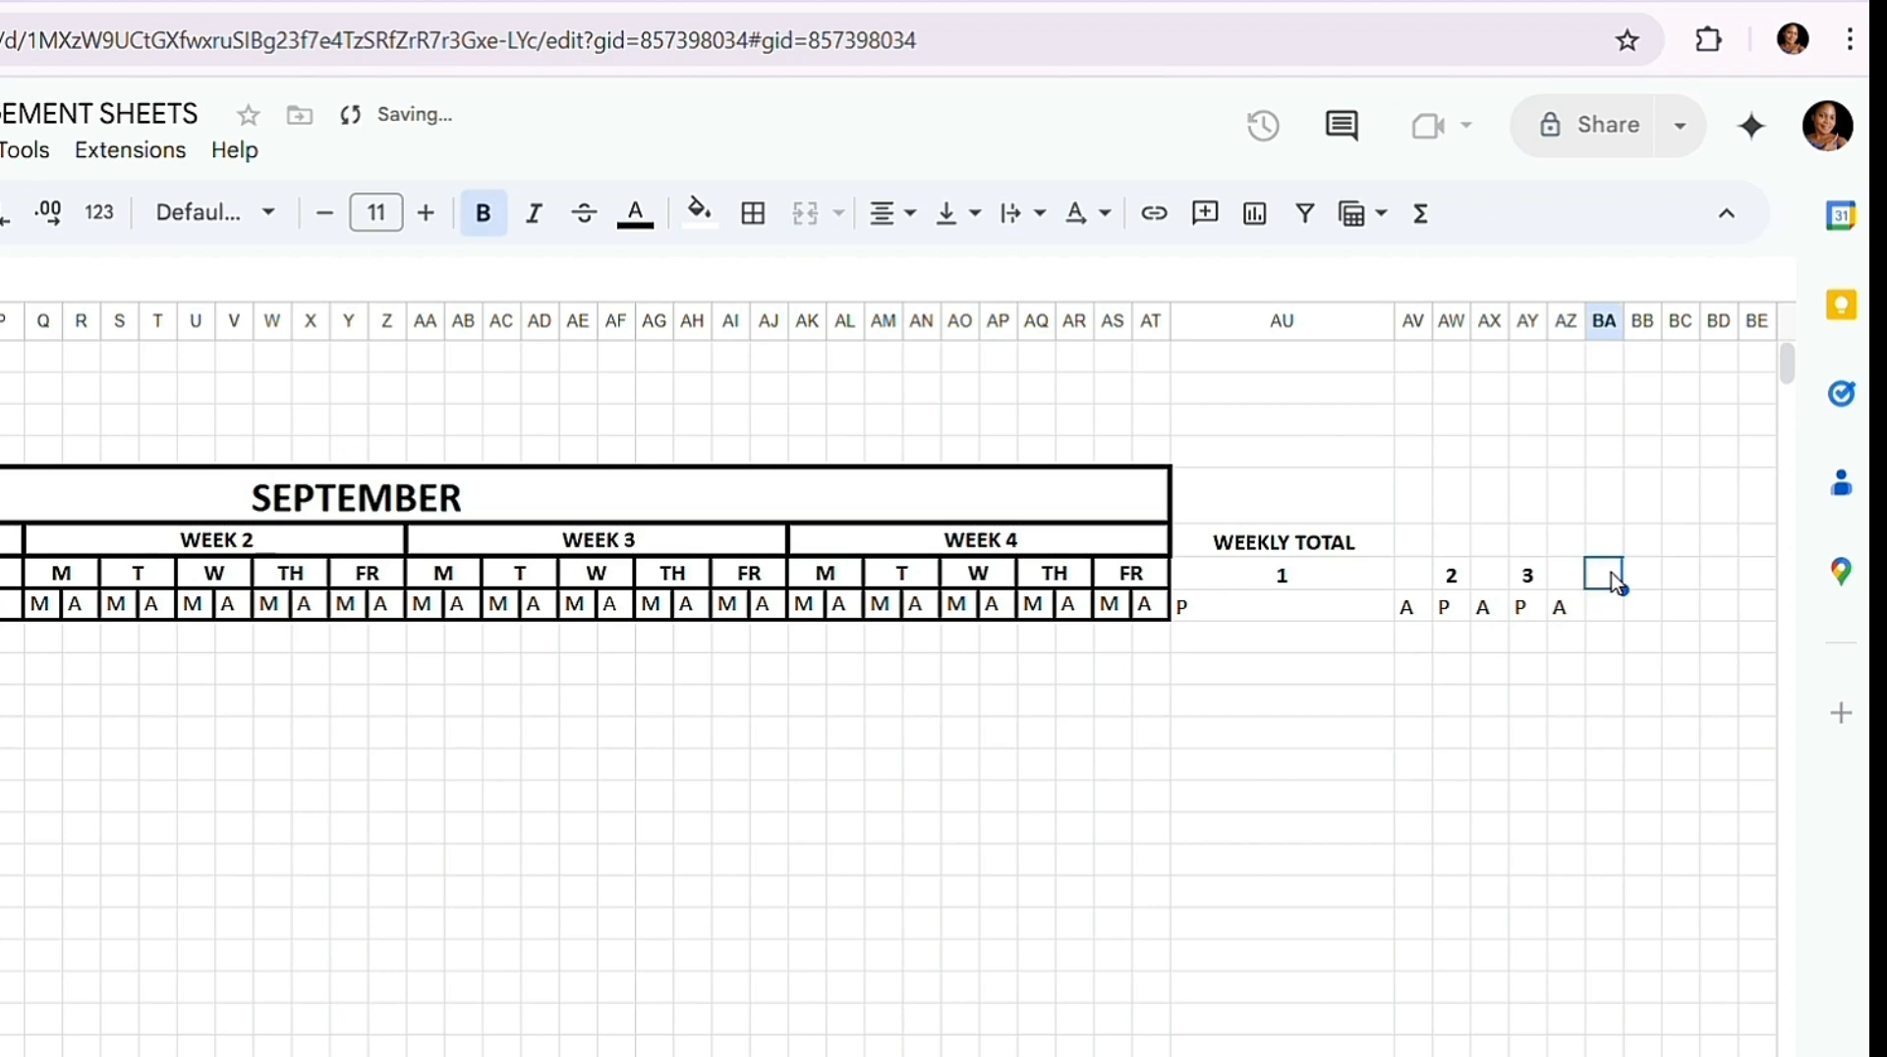
pyautogui.write('4')
pyautogui.press('Return')
pyautogui.write('P')
pyautogui.press('Tab')
pyautogui.write('A')
# Step: Merge AU7 and AV7 so week number 1 spans its P and A columns
pyautogui.click(1217, 562)
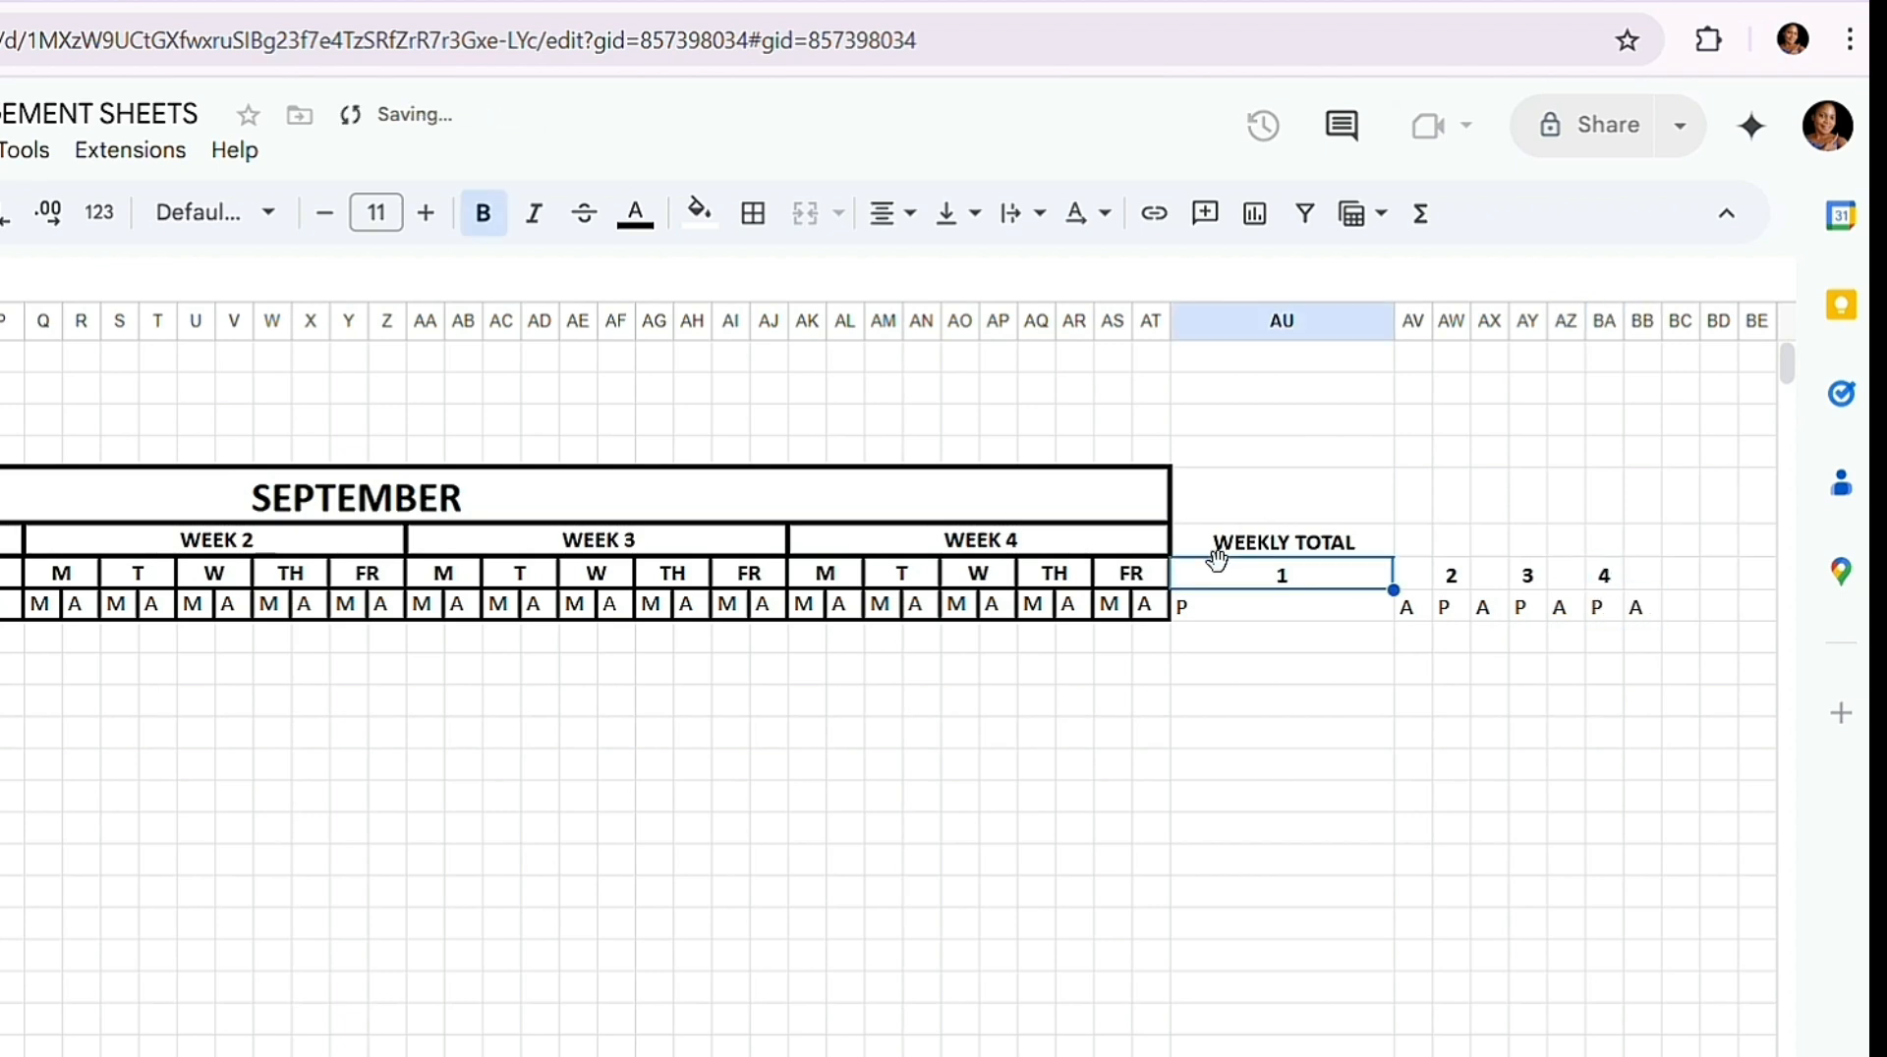
pyautogui.click(1207, 612)
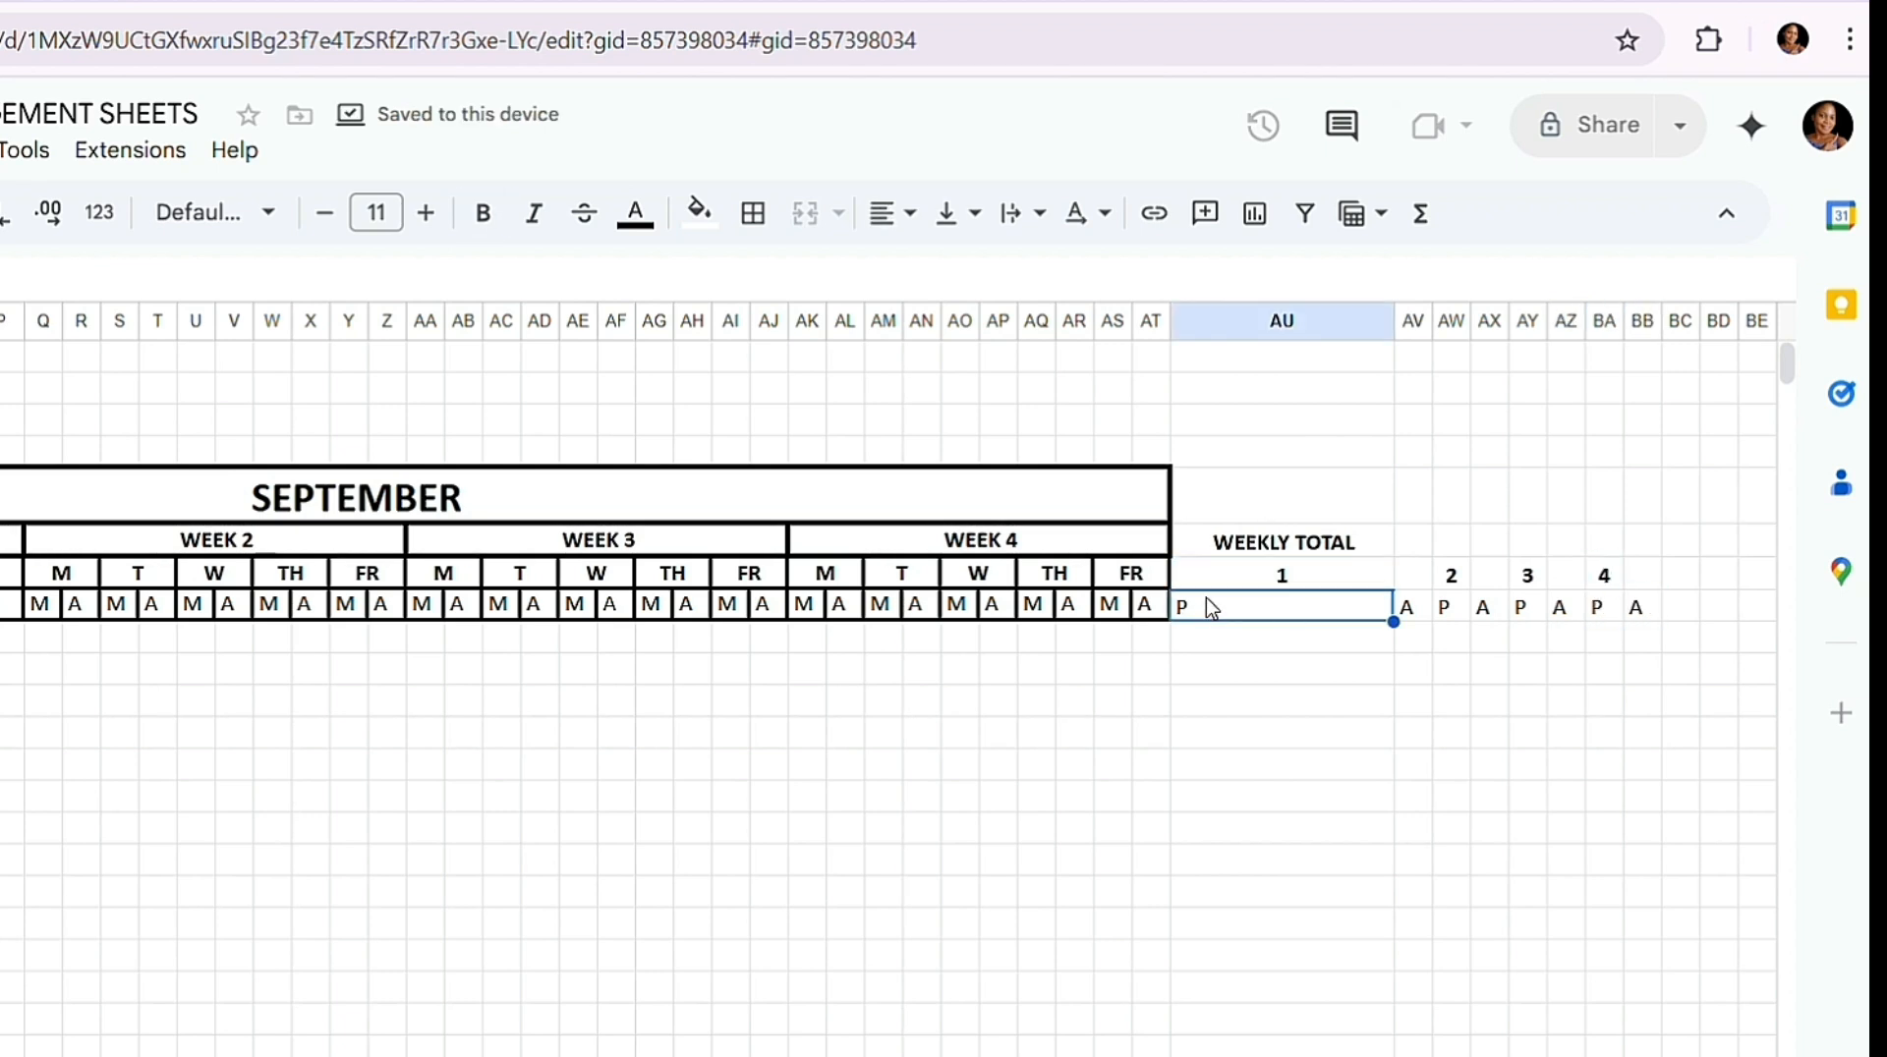
pyautogui.click(1215, 570)
pyautogui.moveTo(1219, 578); pyautogui.dragTo(1425, 578)
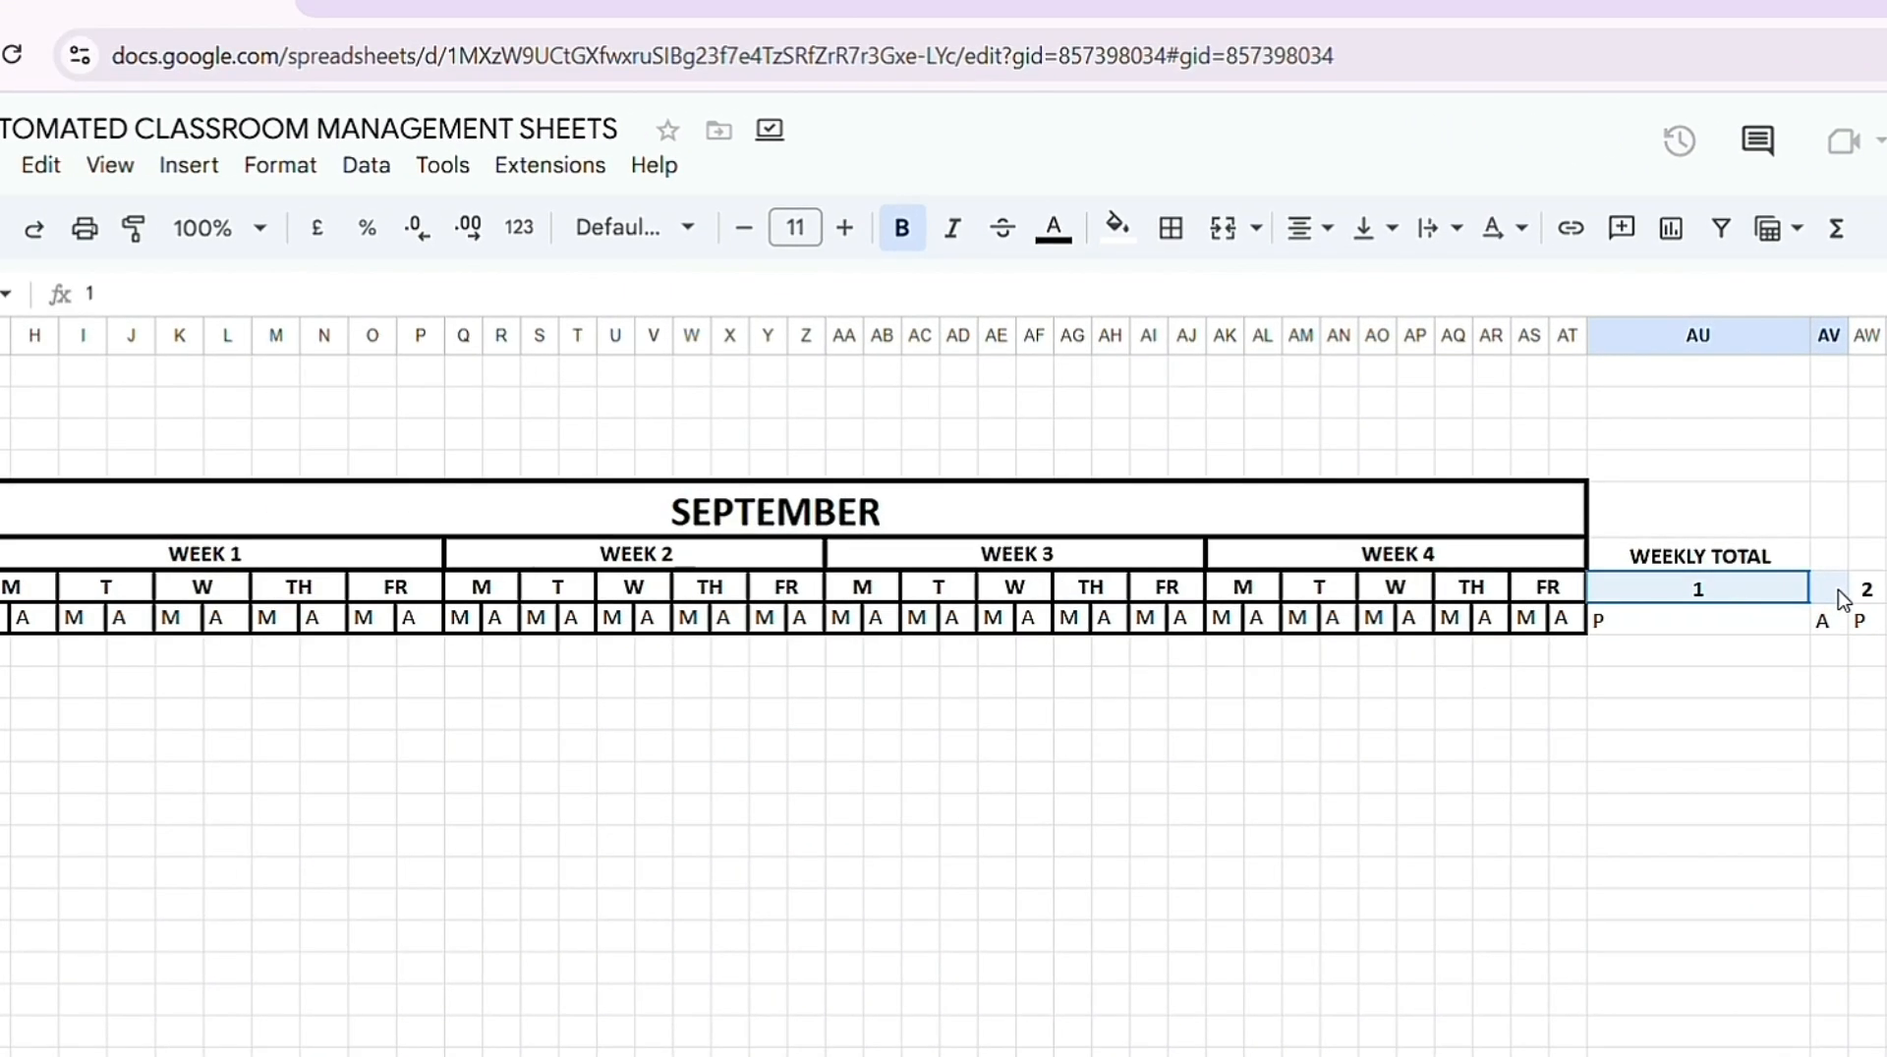
pyautogui.click(280, 165)
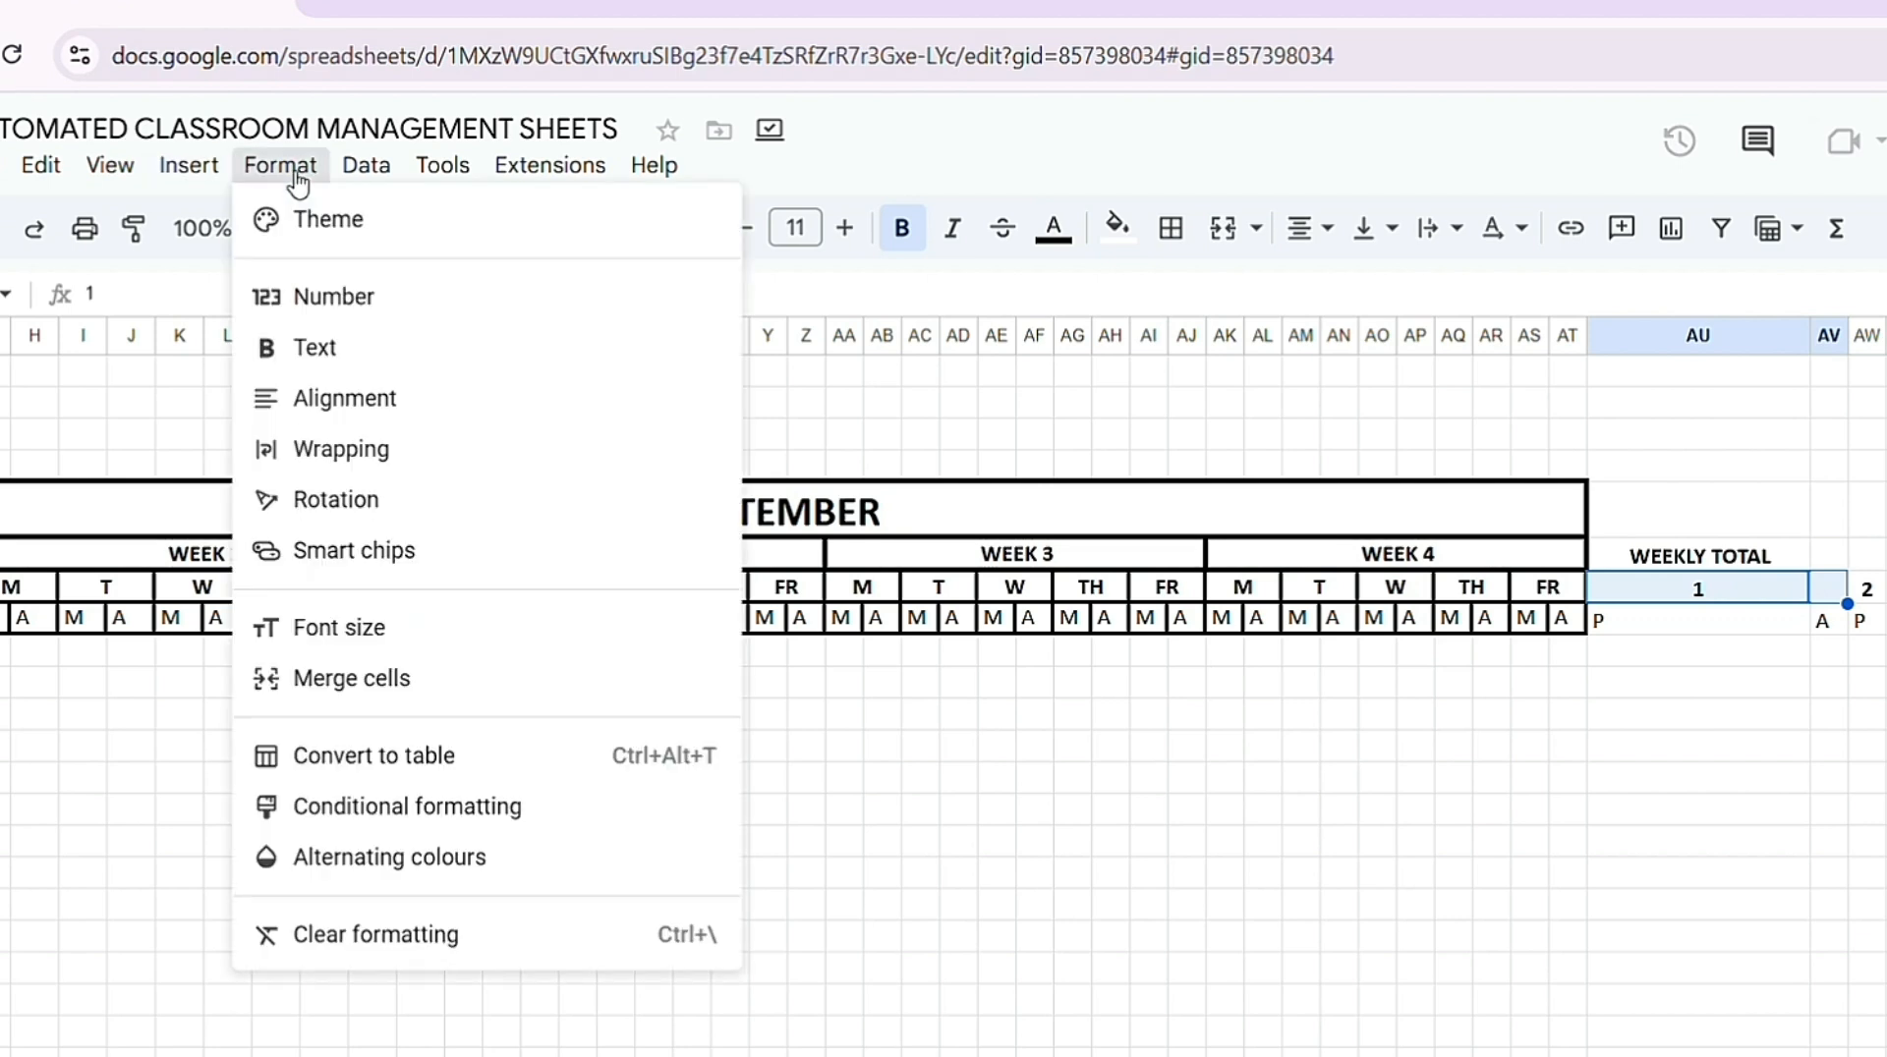
pyautogui.moveTo(433, 676)
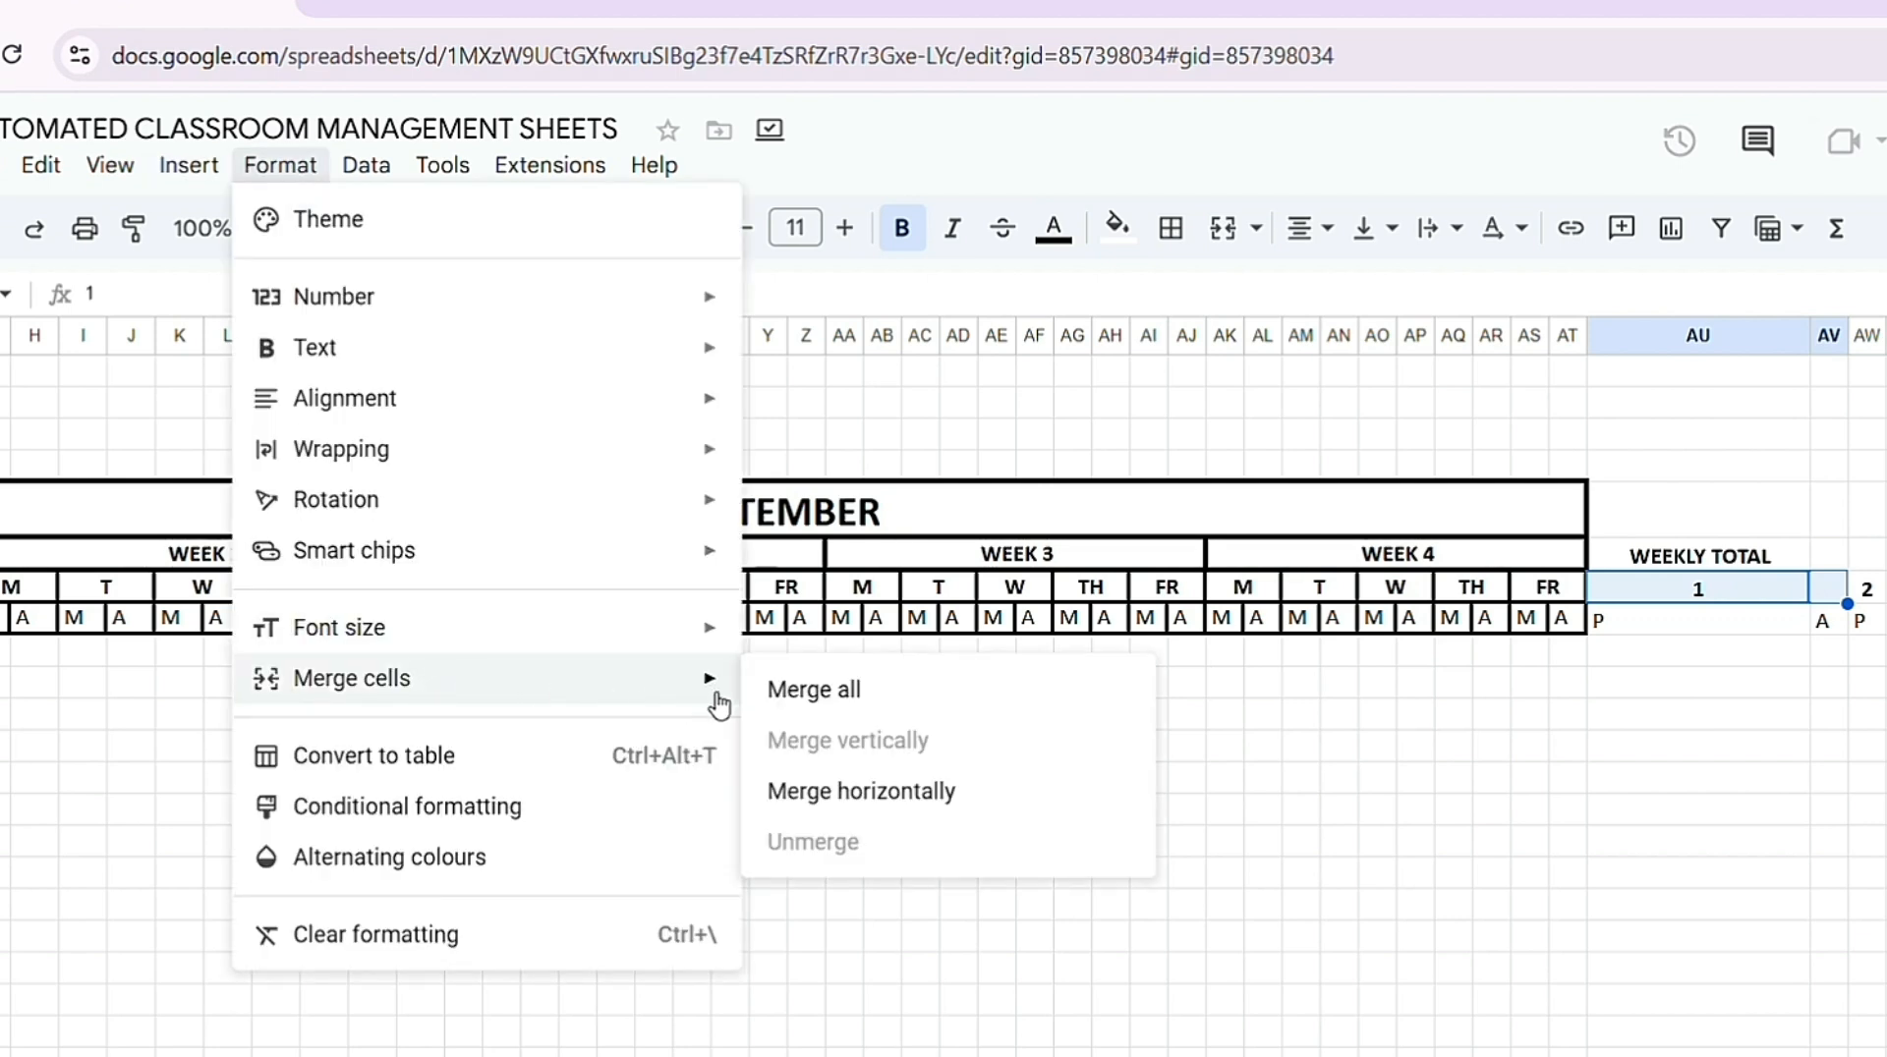
pyautogui.click(784, 693)
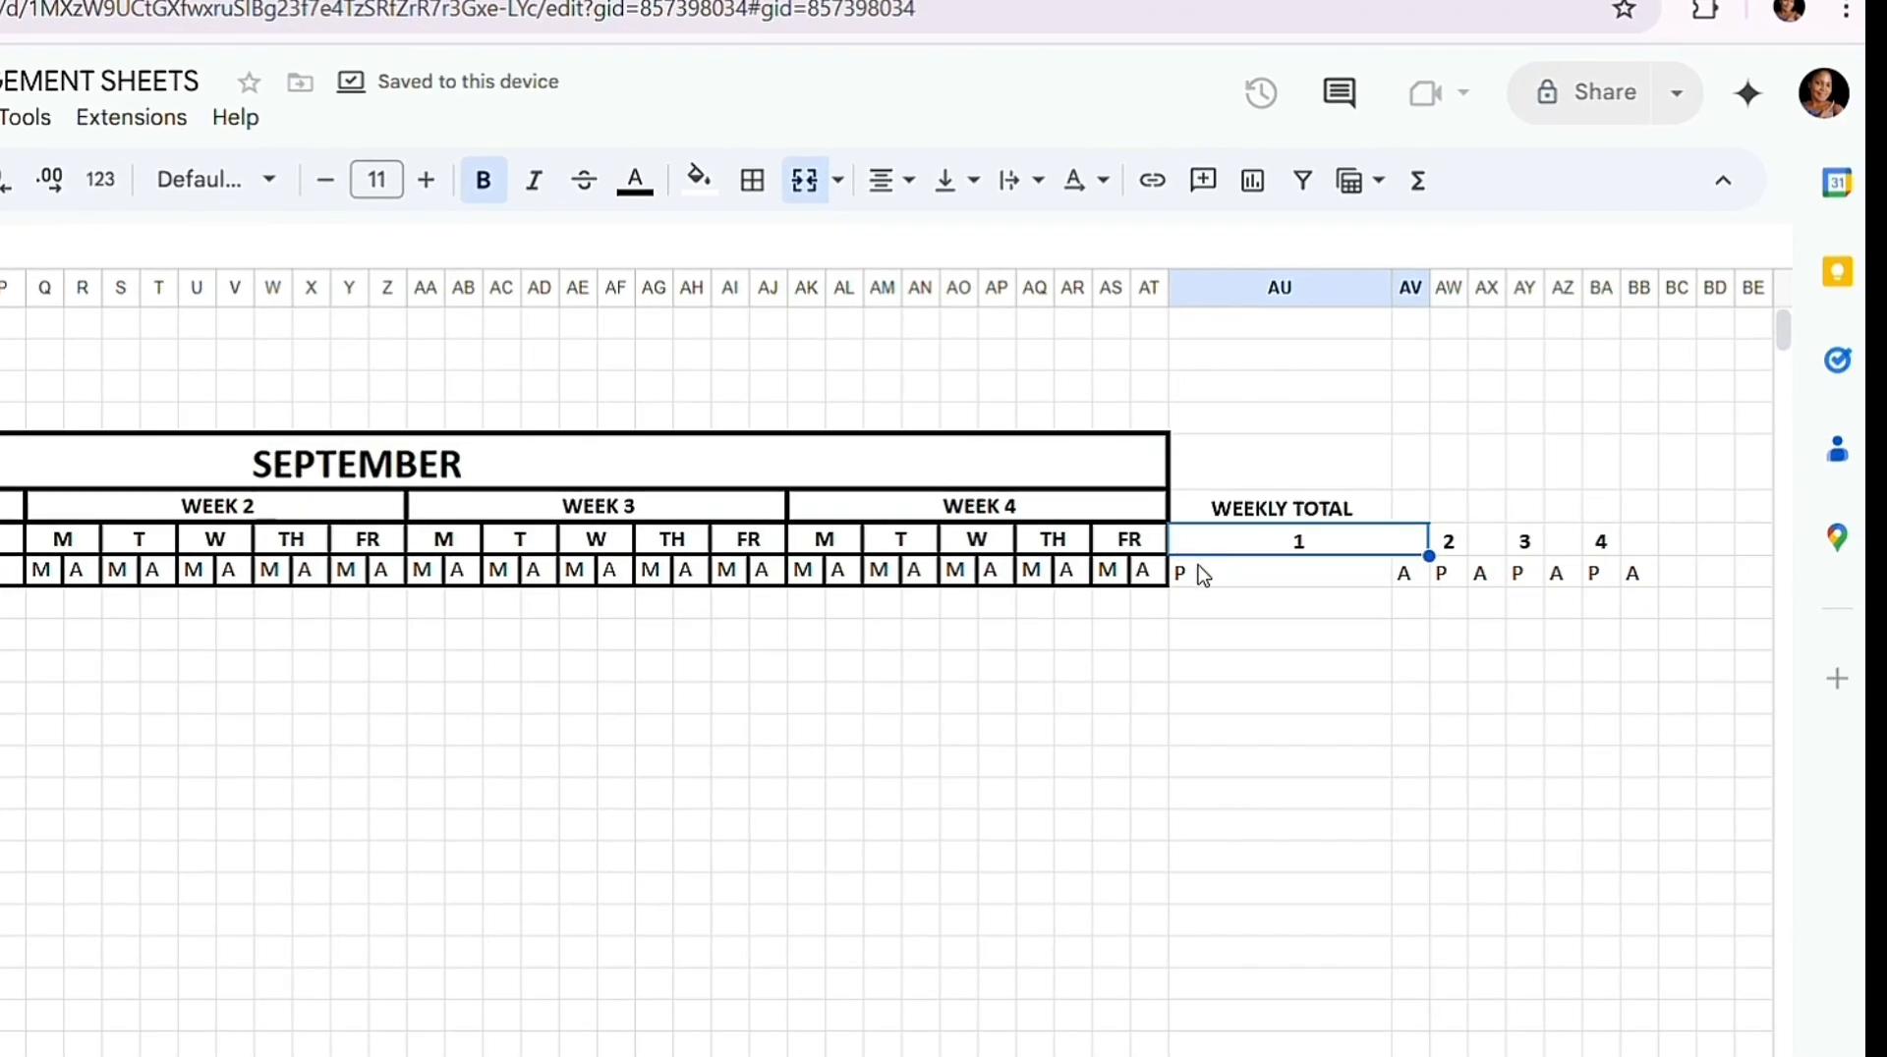
# Step: Apply all borders to the P and A label cells AU8 through BB8
pyautogui.click(1620, 623)
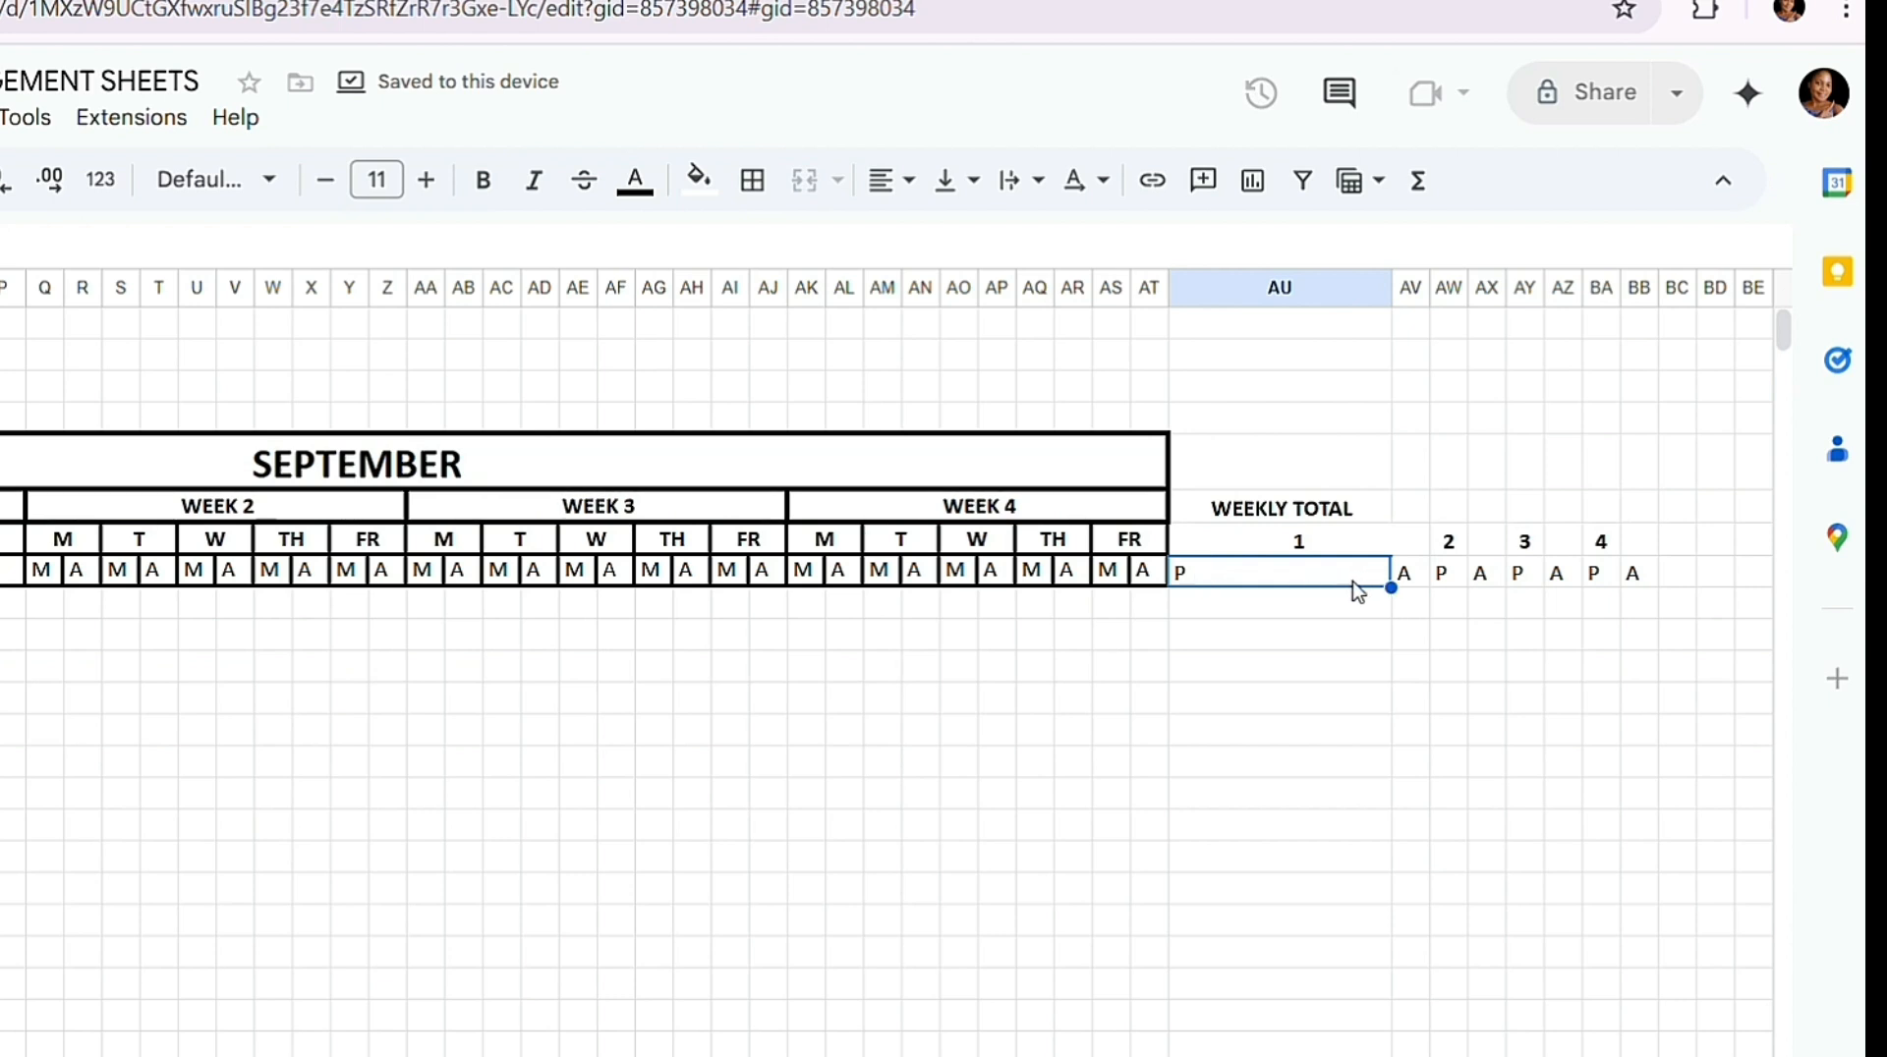
pyautogui.moveTo(1308, 573); pyautogui.dragTo(1414, 576)
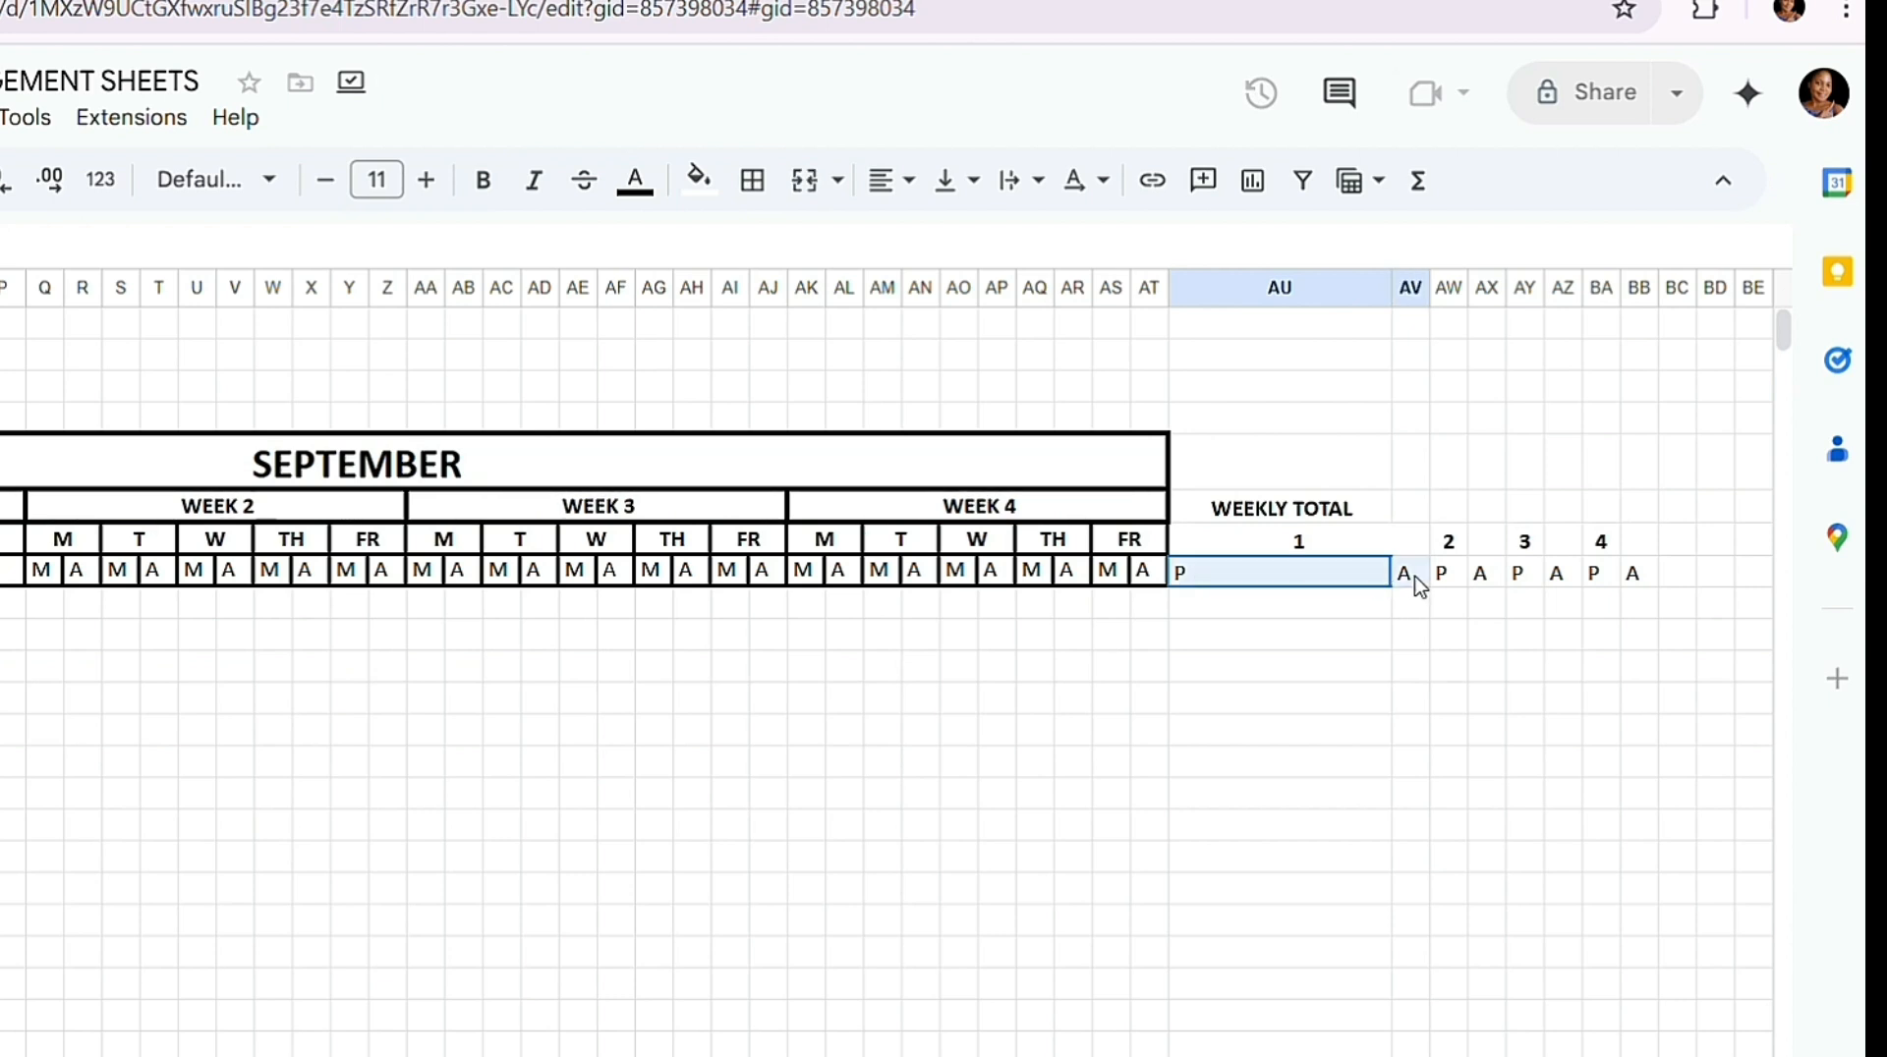
pyautogui.click(757, 182)
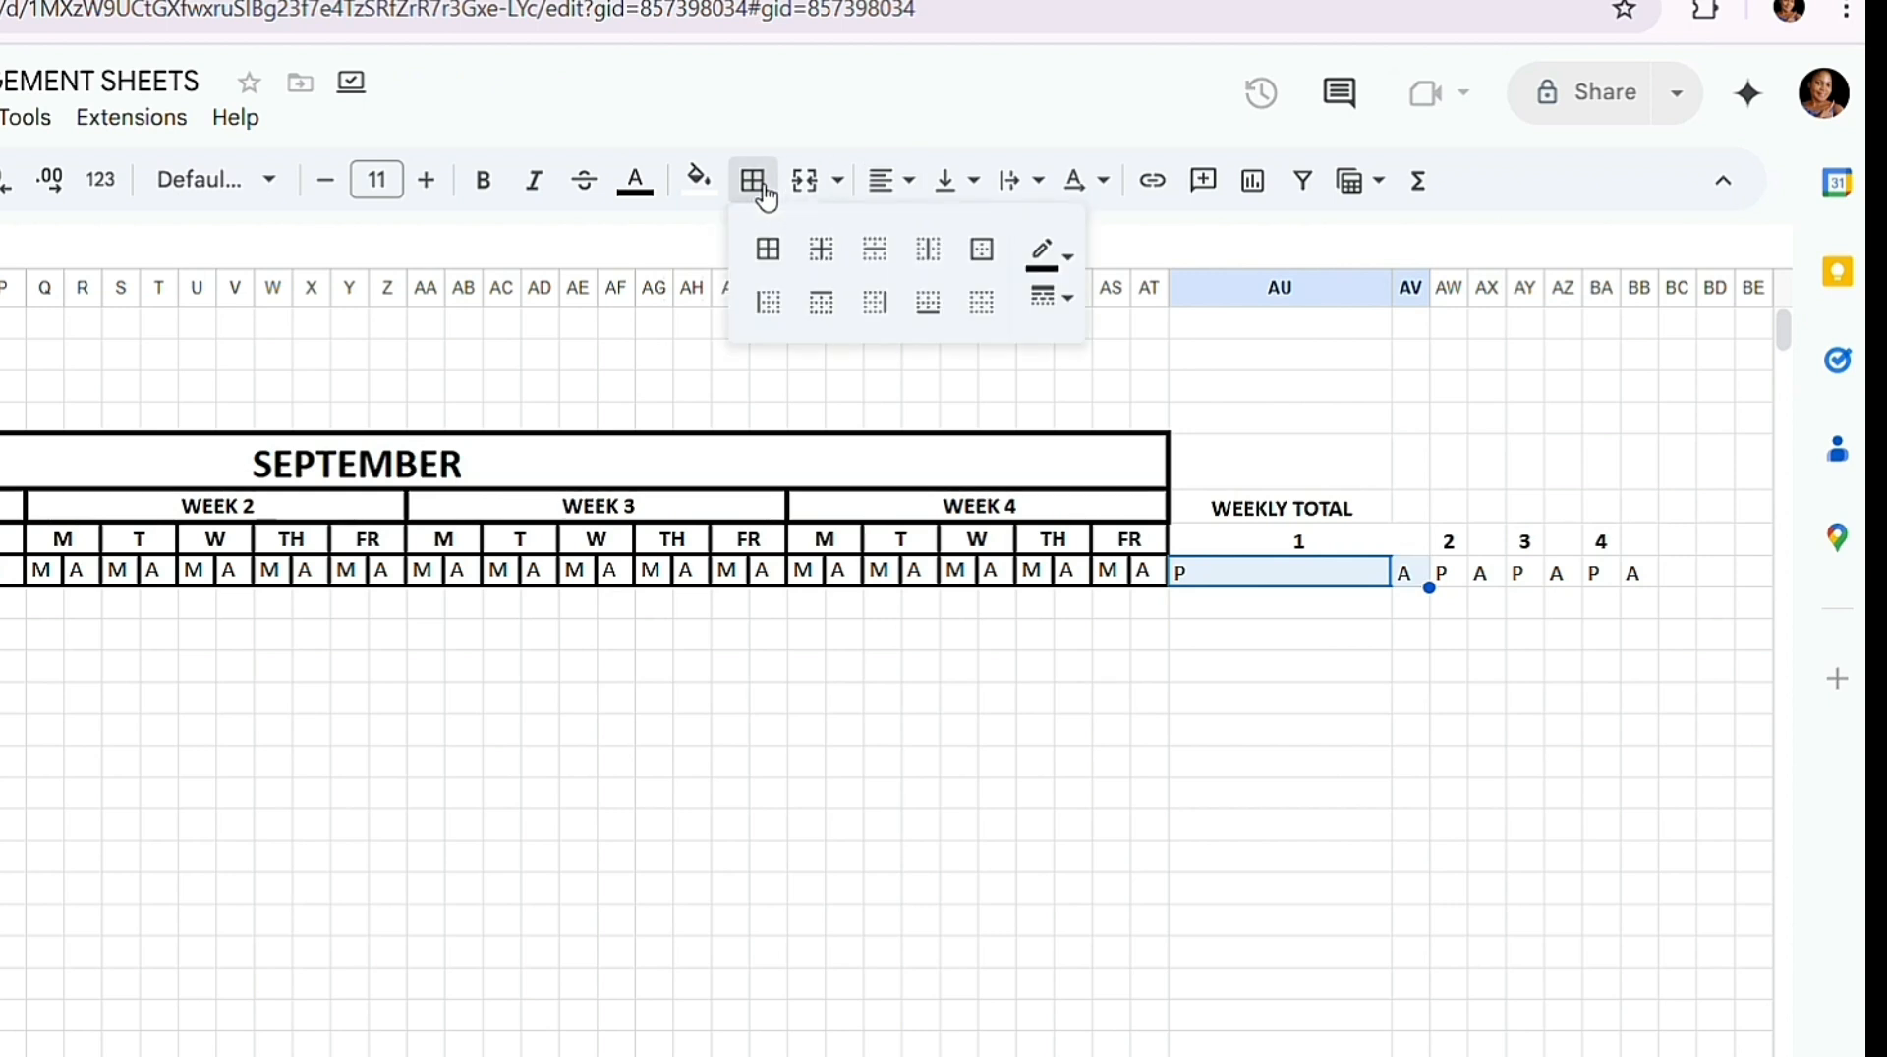
pyautogui.click(768, 254)
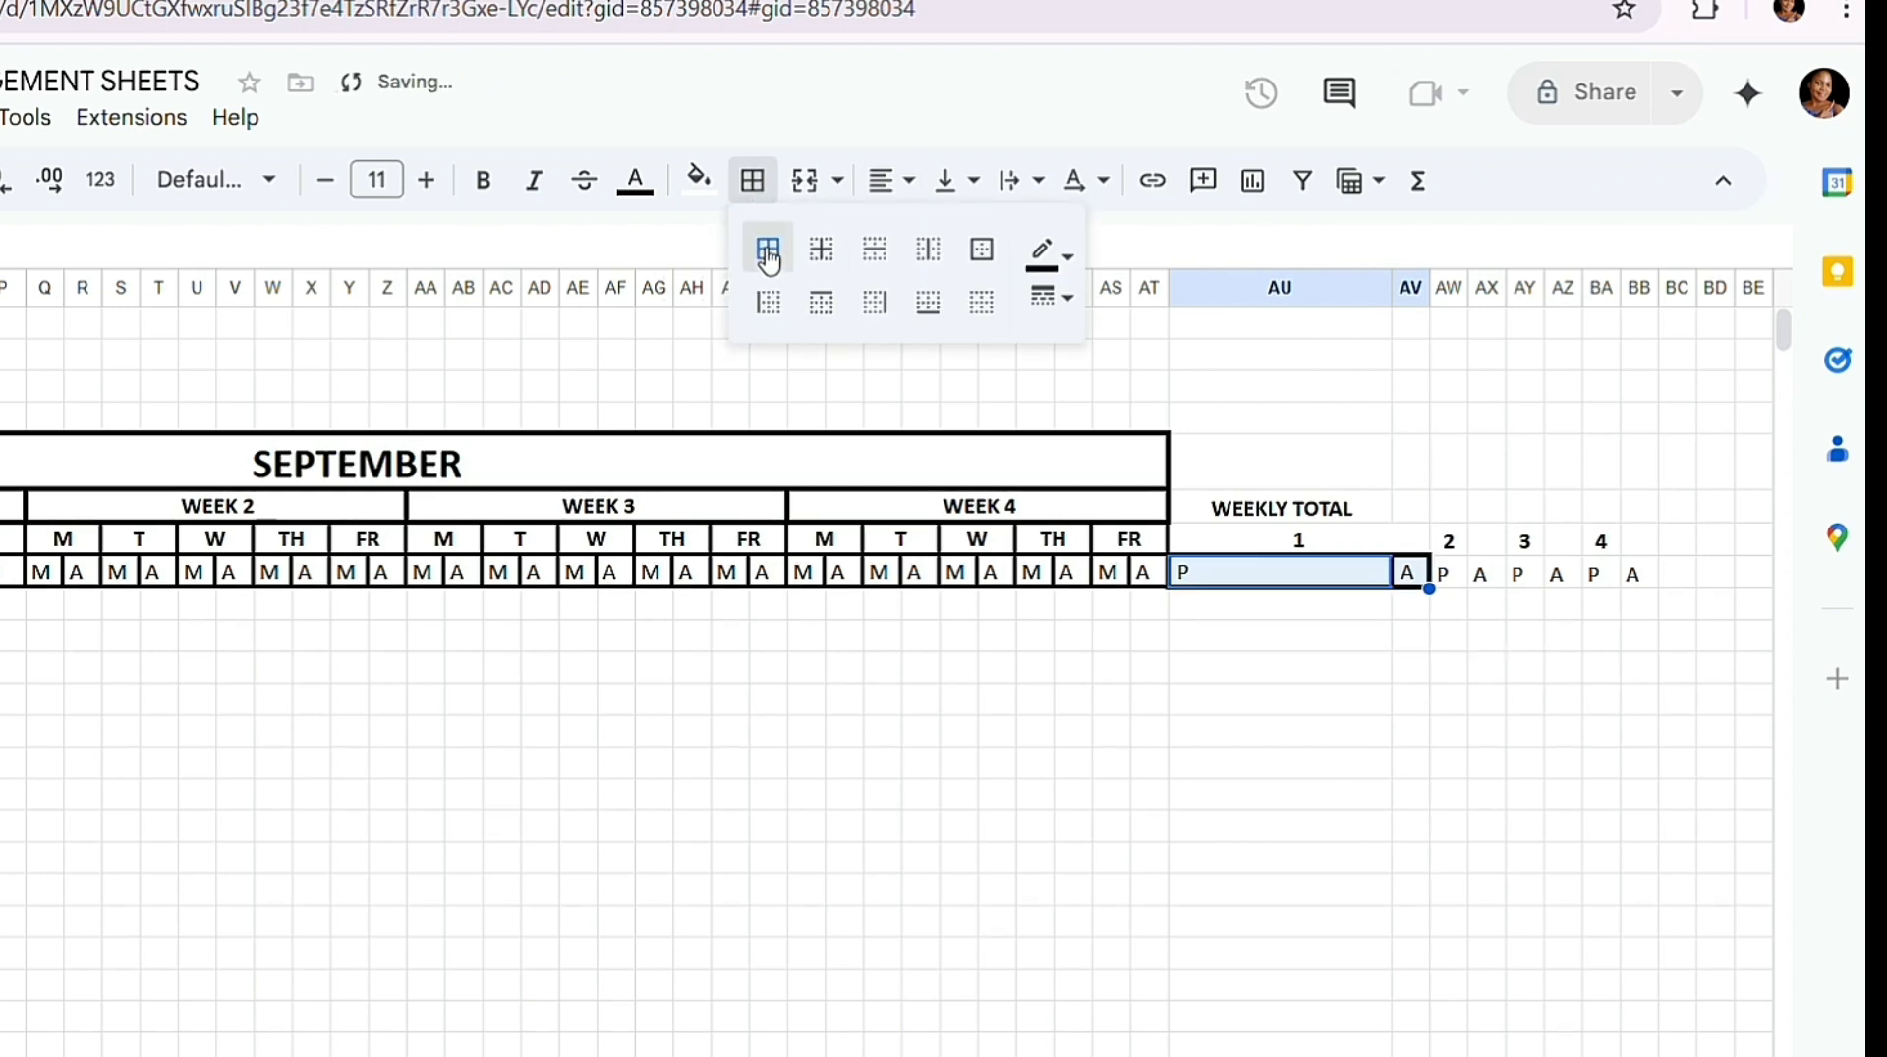
pyautogui.click(1354, 641)
pyautogui.moveTo(1410, 573); pyautogui.dragTo(1651, 596)
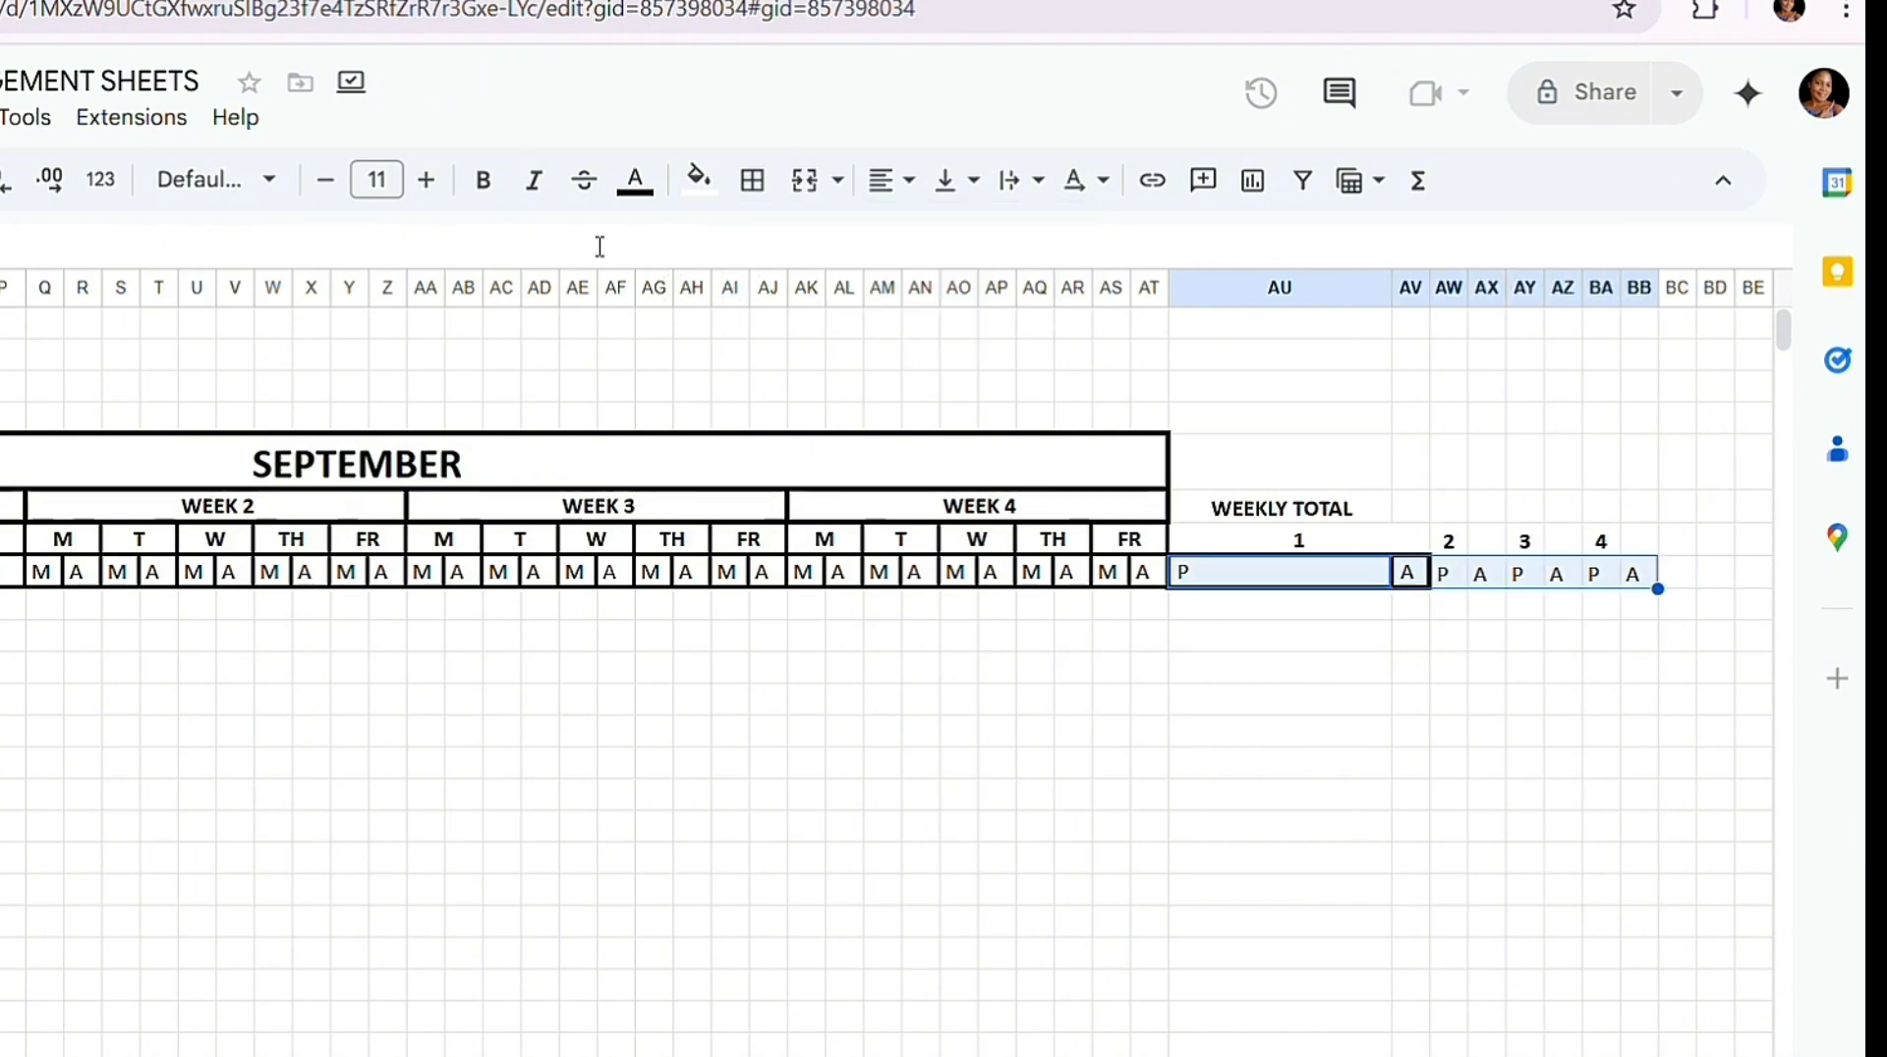
pyautogui.click(752, 180)
pyautogui.click(769, 252)
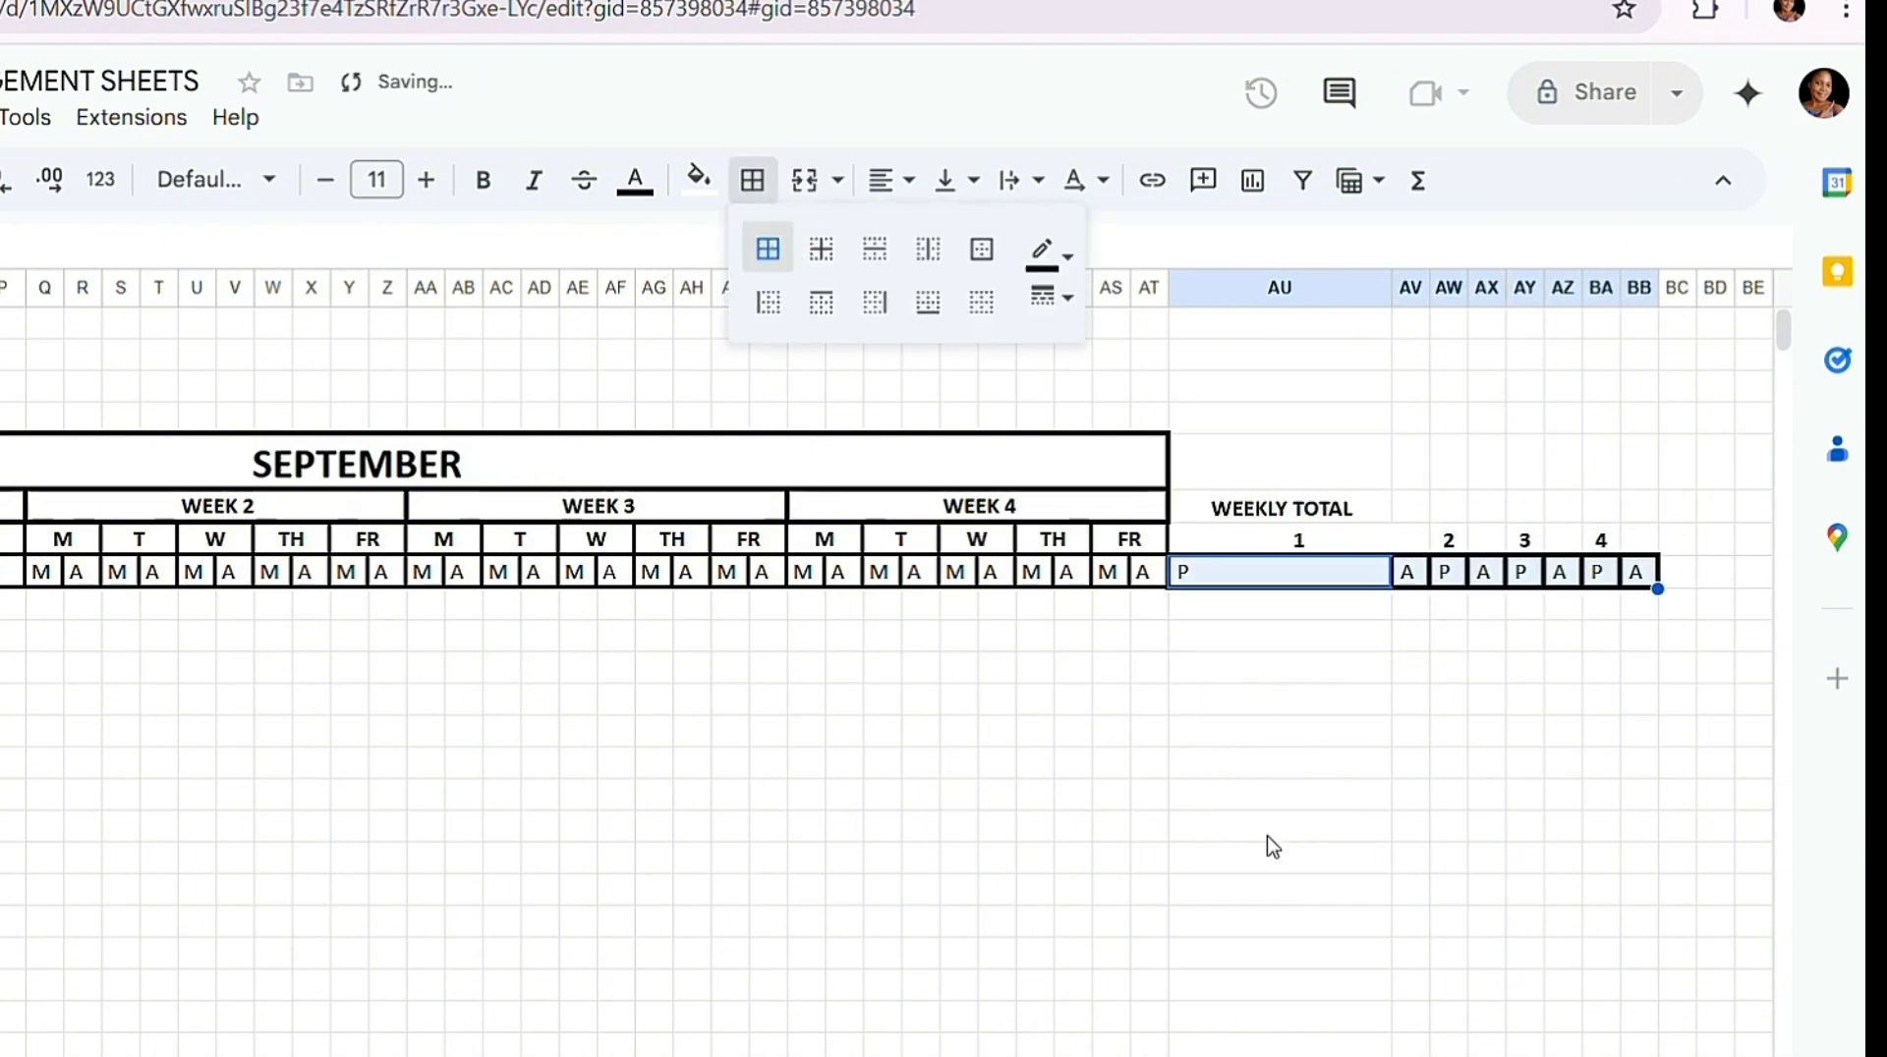
# Step: Centre the P and A labels in AU8:BB8 horizontally and narrow column AU
pyautogui.click(1273, 662)
pyautogui.moveTo(1212, 577); pyautogui.dragTo(1661, 587)
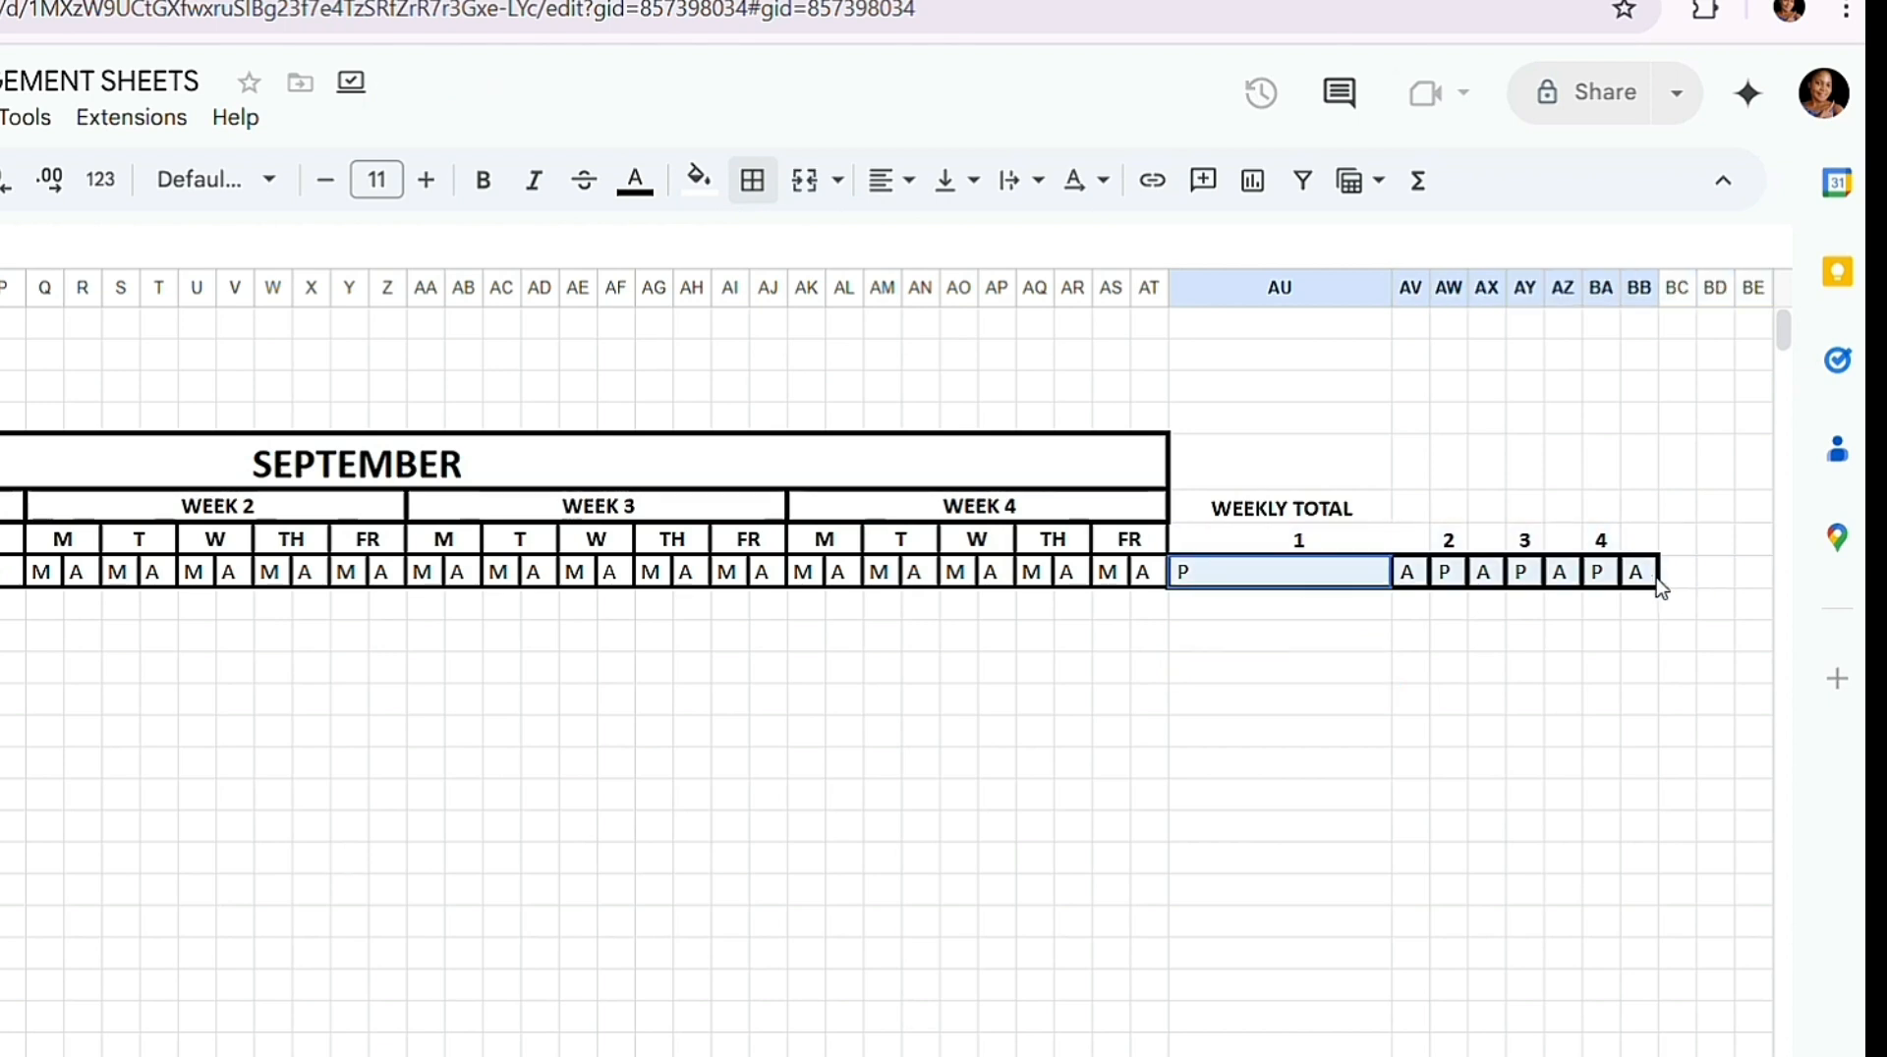
pyautogui.click(905, 183)
pyautogui.click(950, 248)
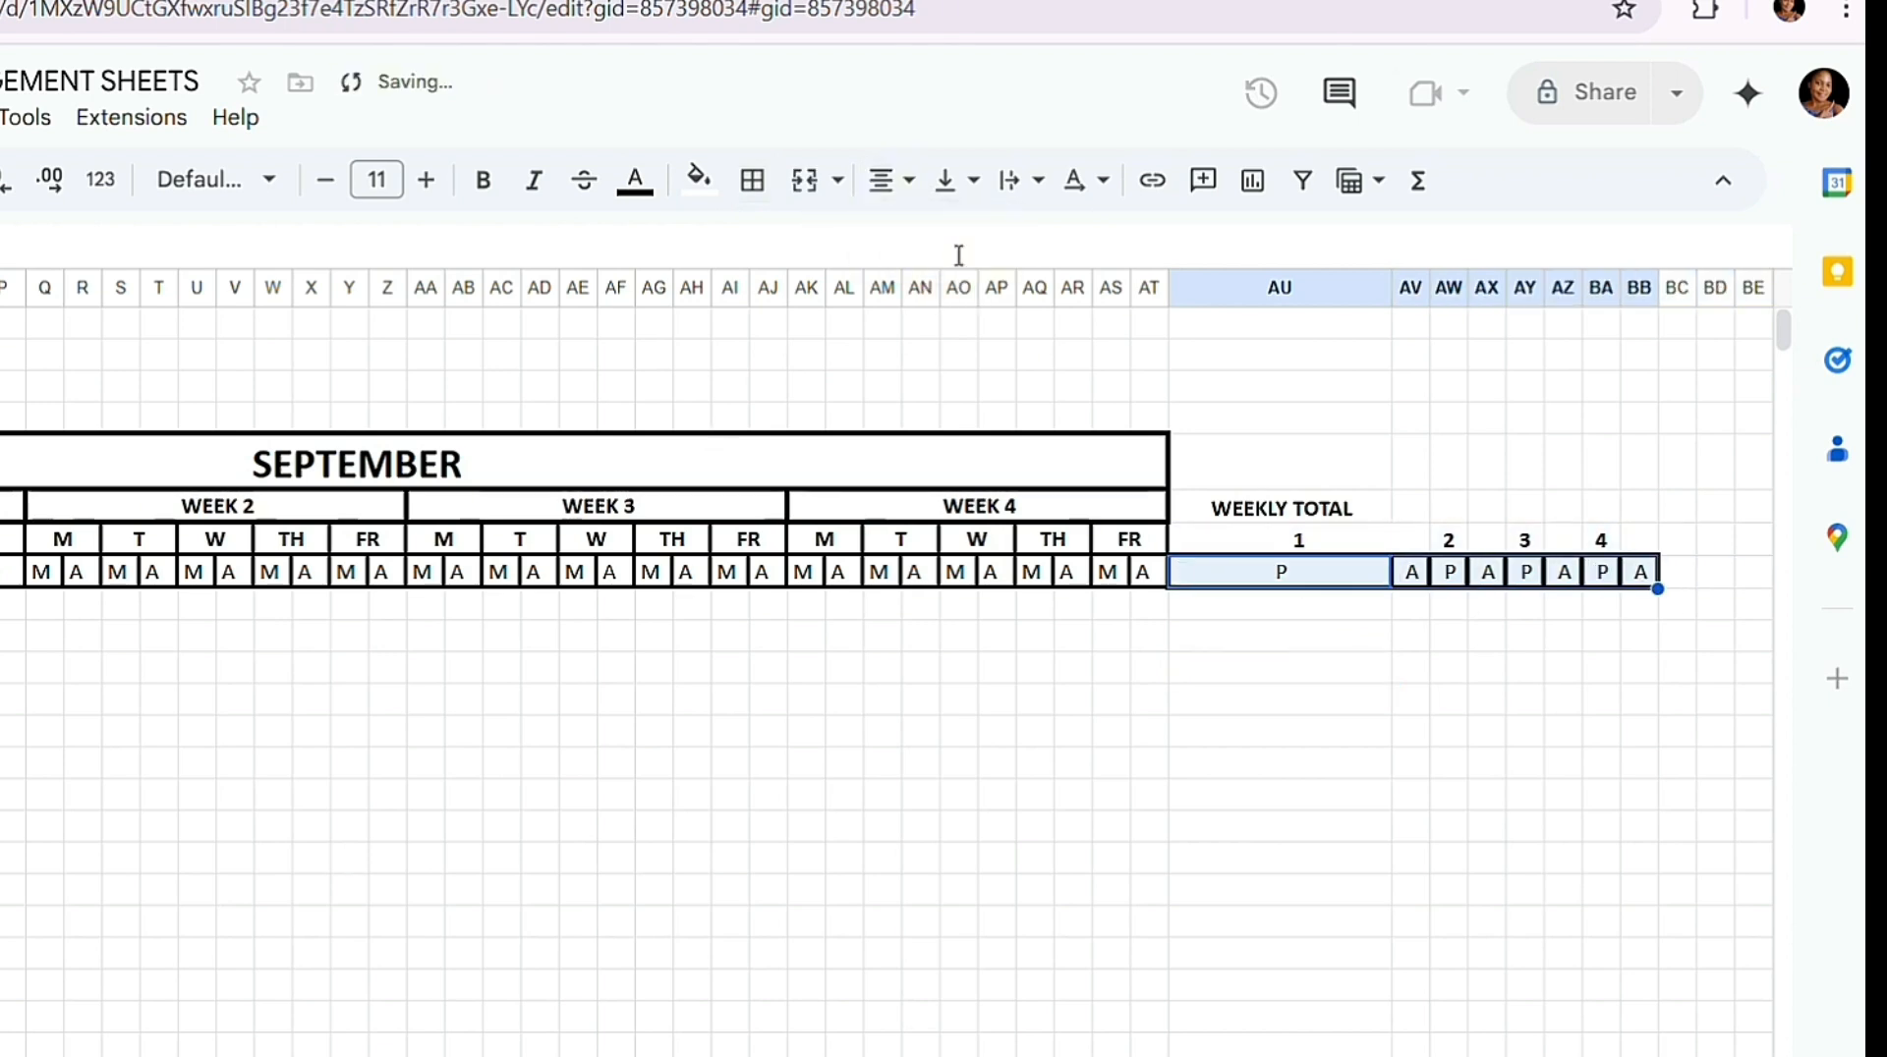
pyautogui.moveTo(1389, 287); pyautogui.dragTo(1266, 289)
pyautogui.click(1278, 672)
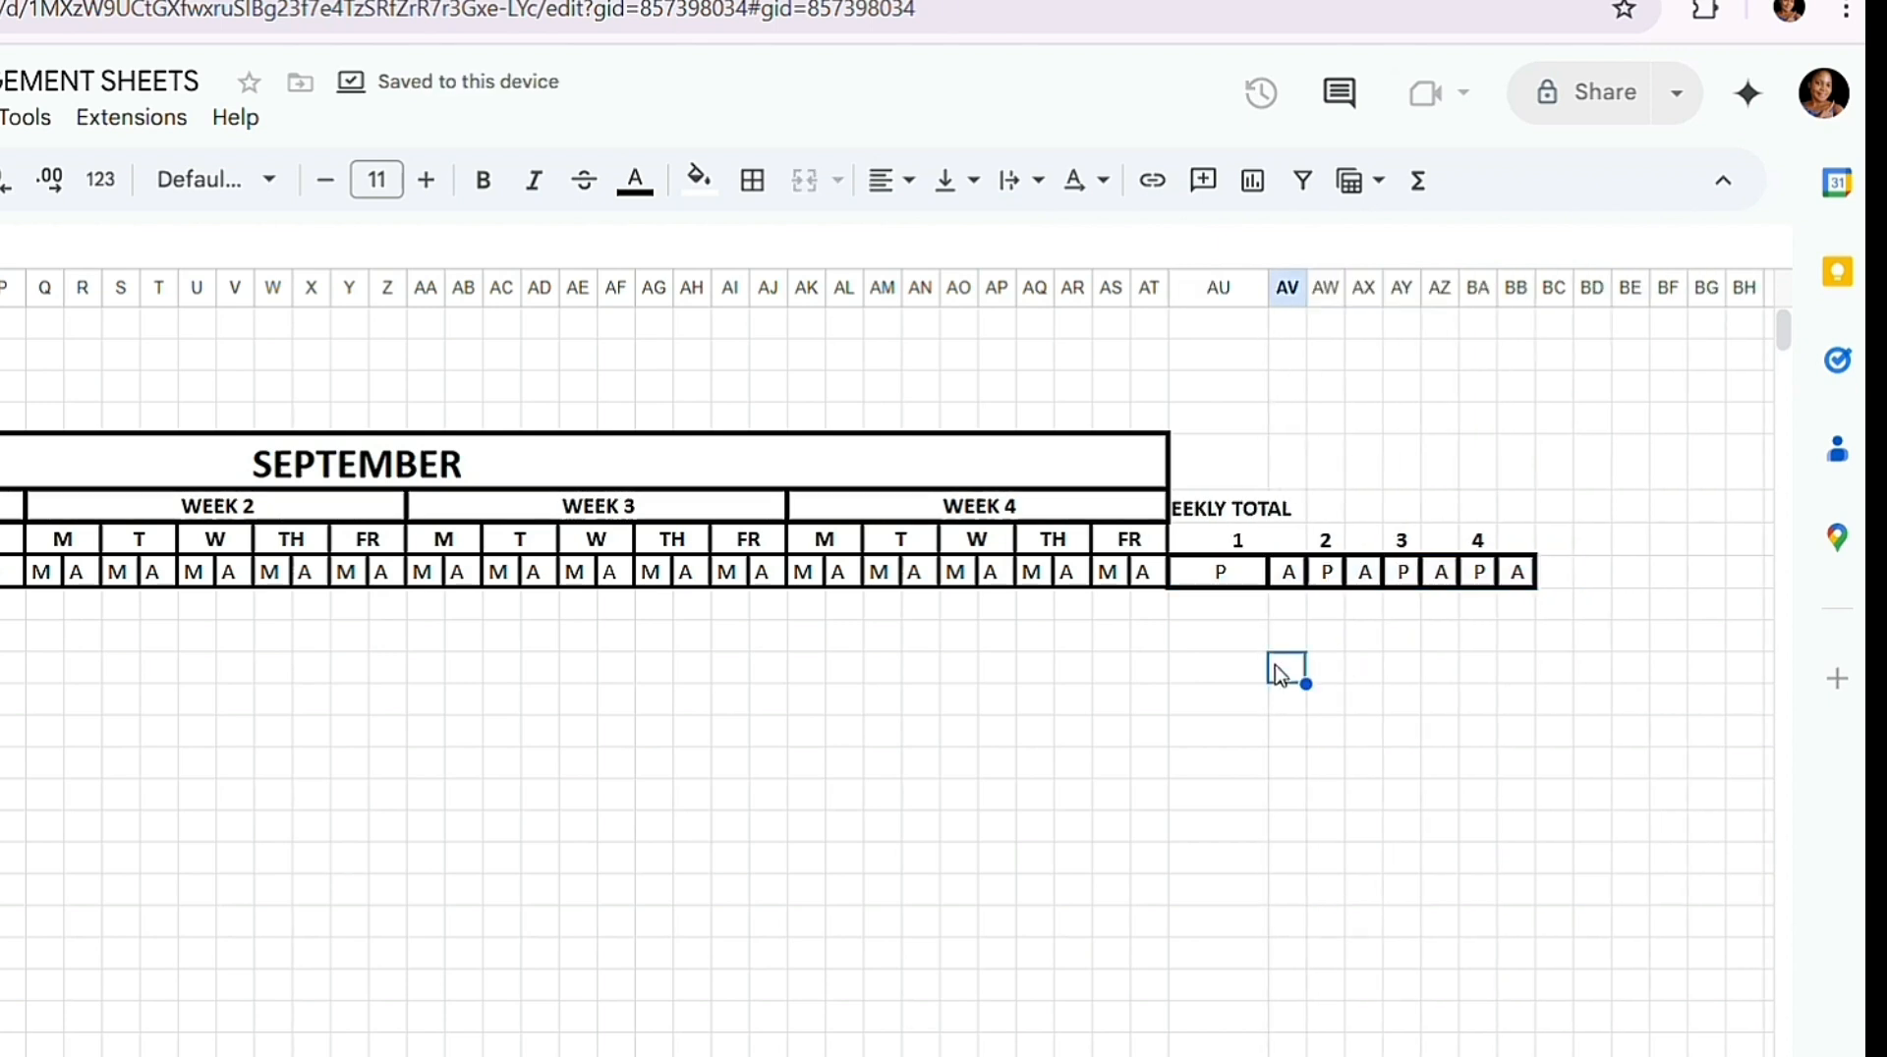
# Step: Merge AU6 through BB6 so the WEEKLY TOTAL heading spans all four weeks' P and A columns
pyautogui.click(1182, 509)
pyautogui.moveTo(1183, 511); pyautogui.dragTo(1527, 516)
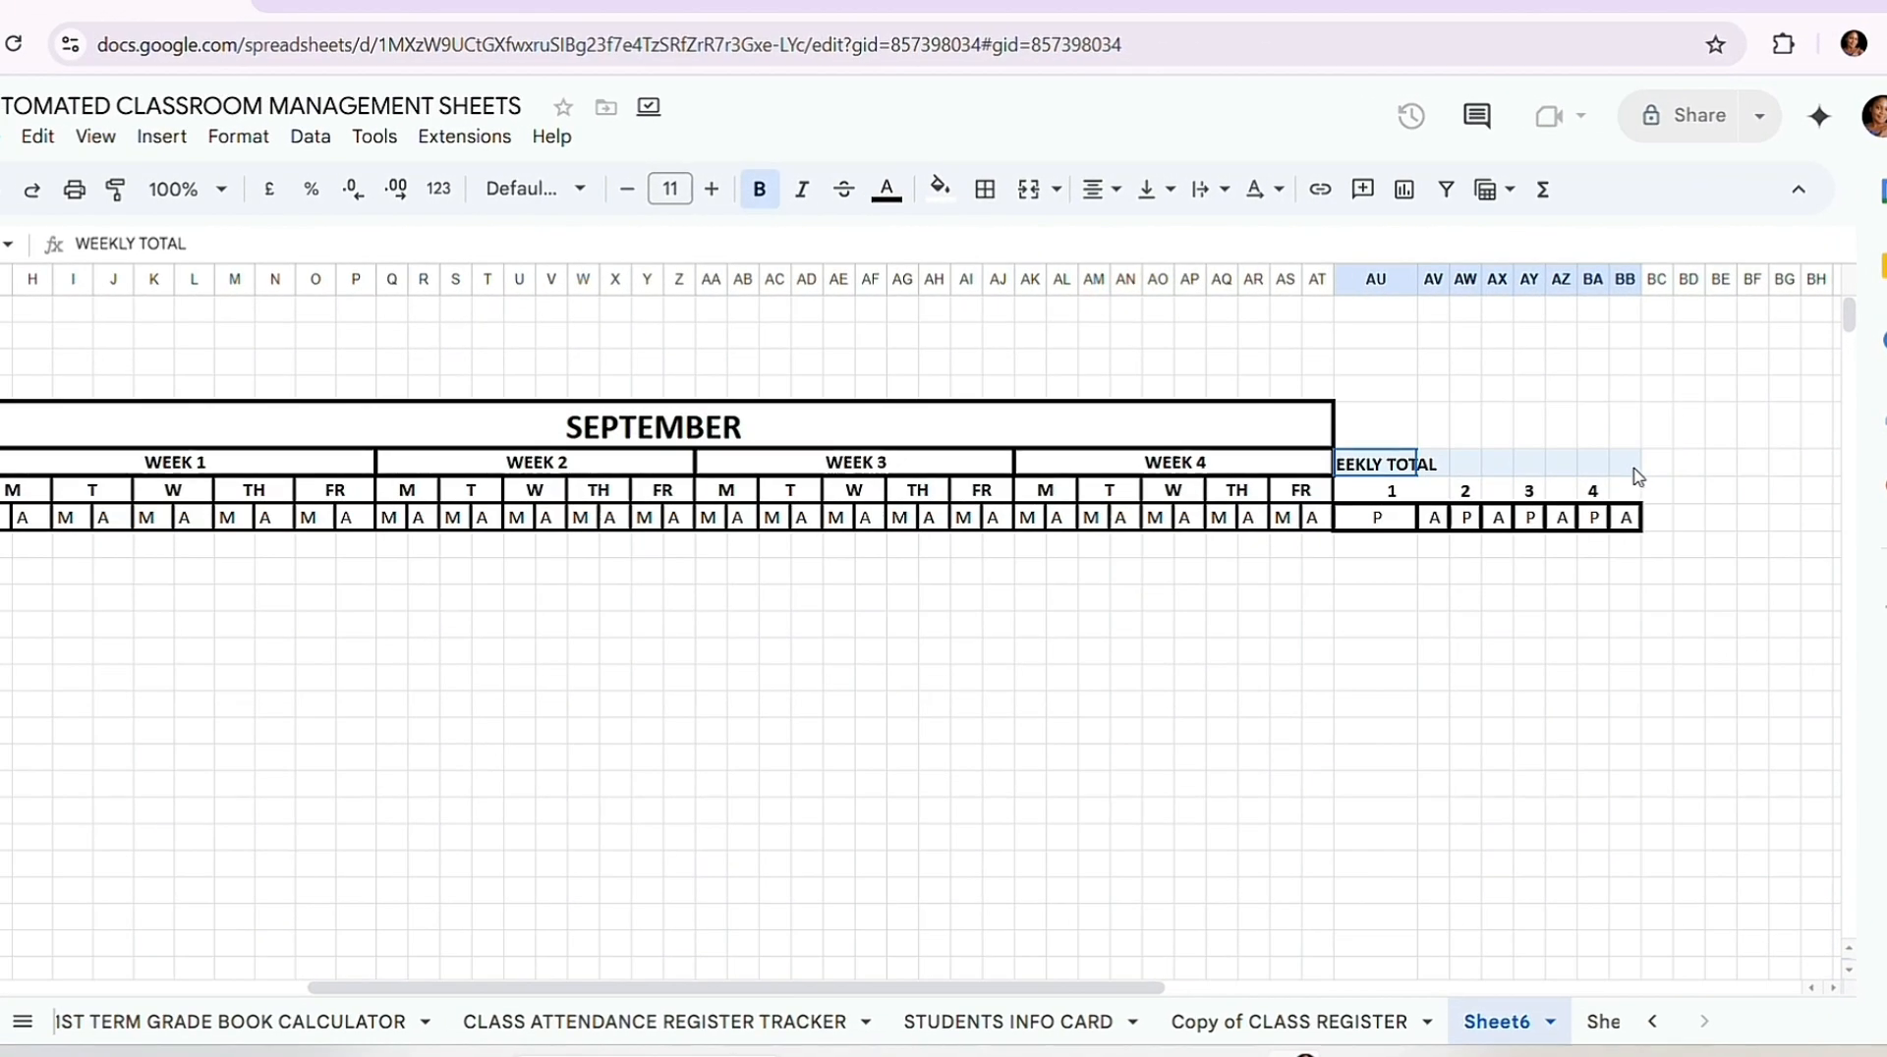
pyautogui.click(245, 140)
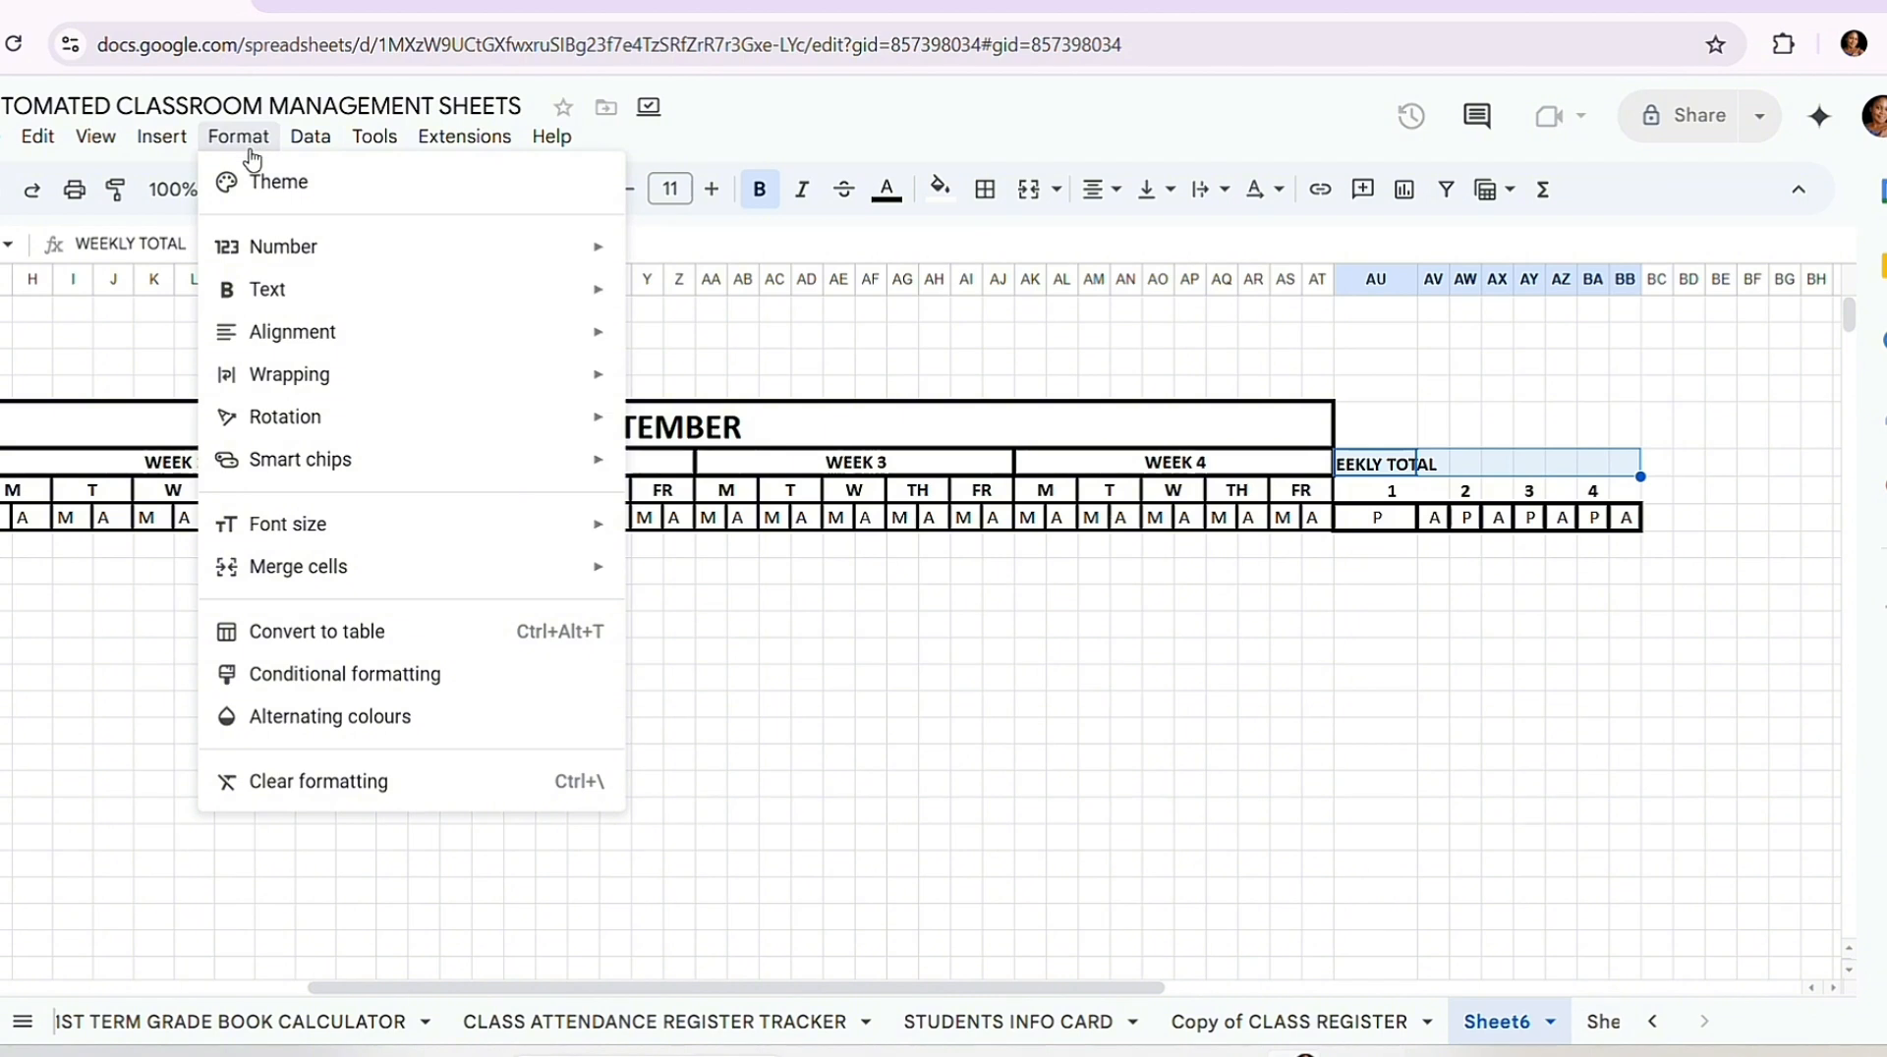
pyautogui.moveTo(528, 562)
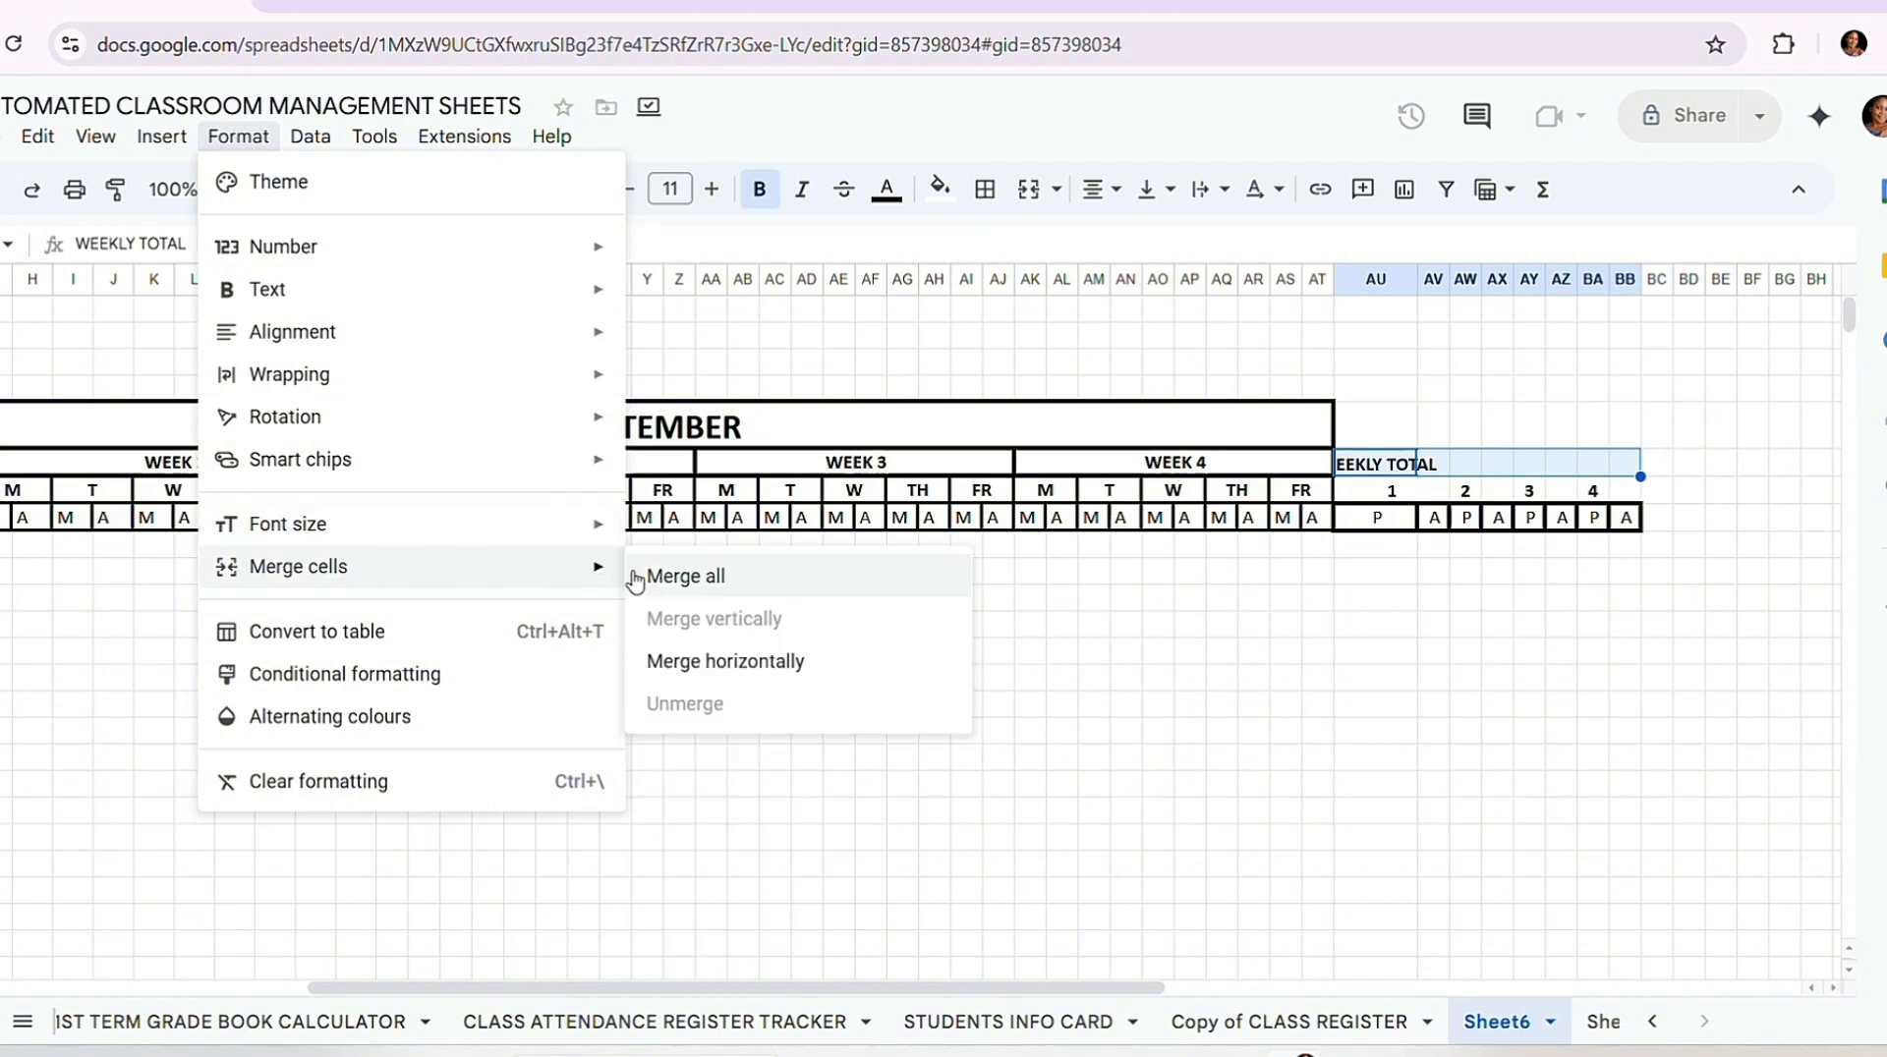
pyautogui.click(650, 577)
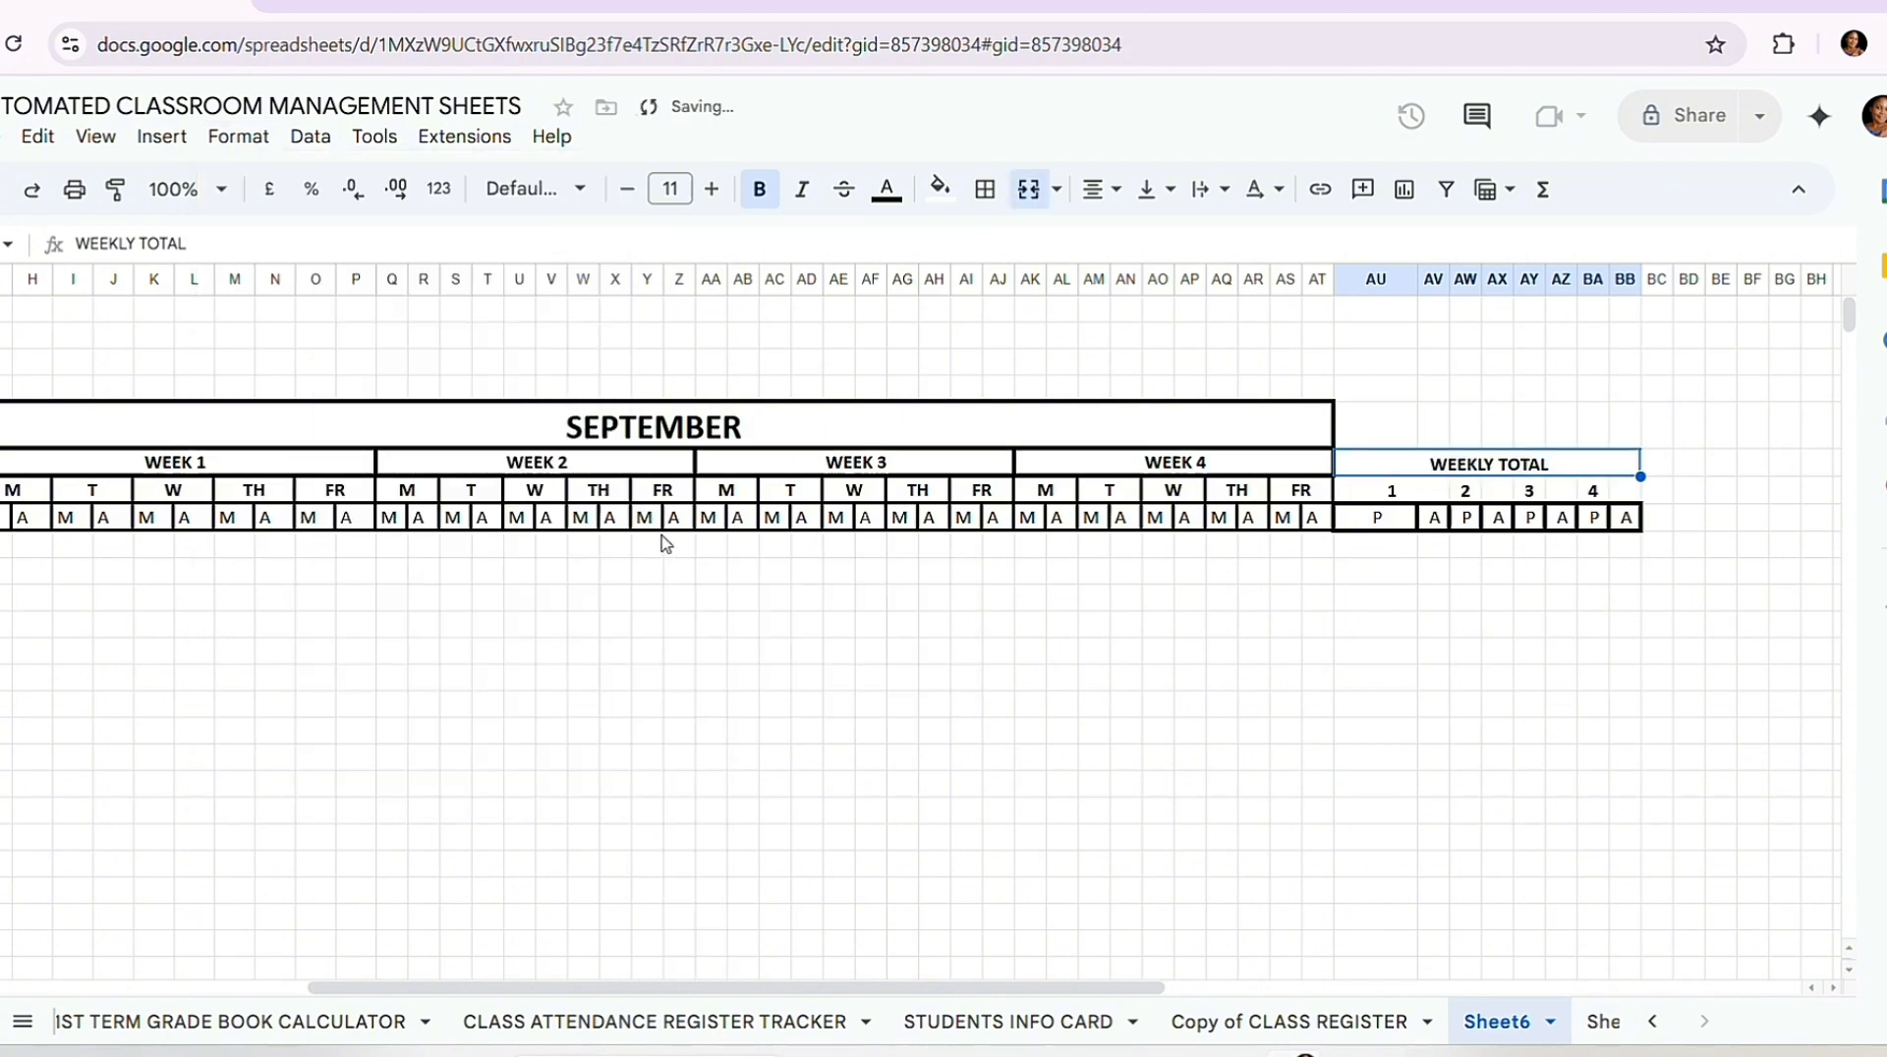
# Step: Apply all borders to the week number cells AU7 through BB7
pyautogui.moveTo(1391, 490); pyautogui.dragTo(1627, 499)
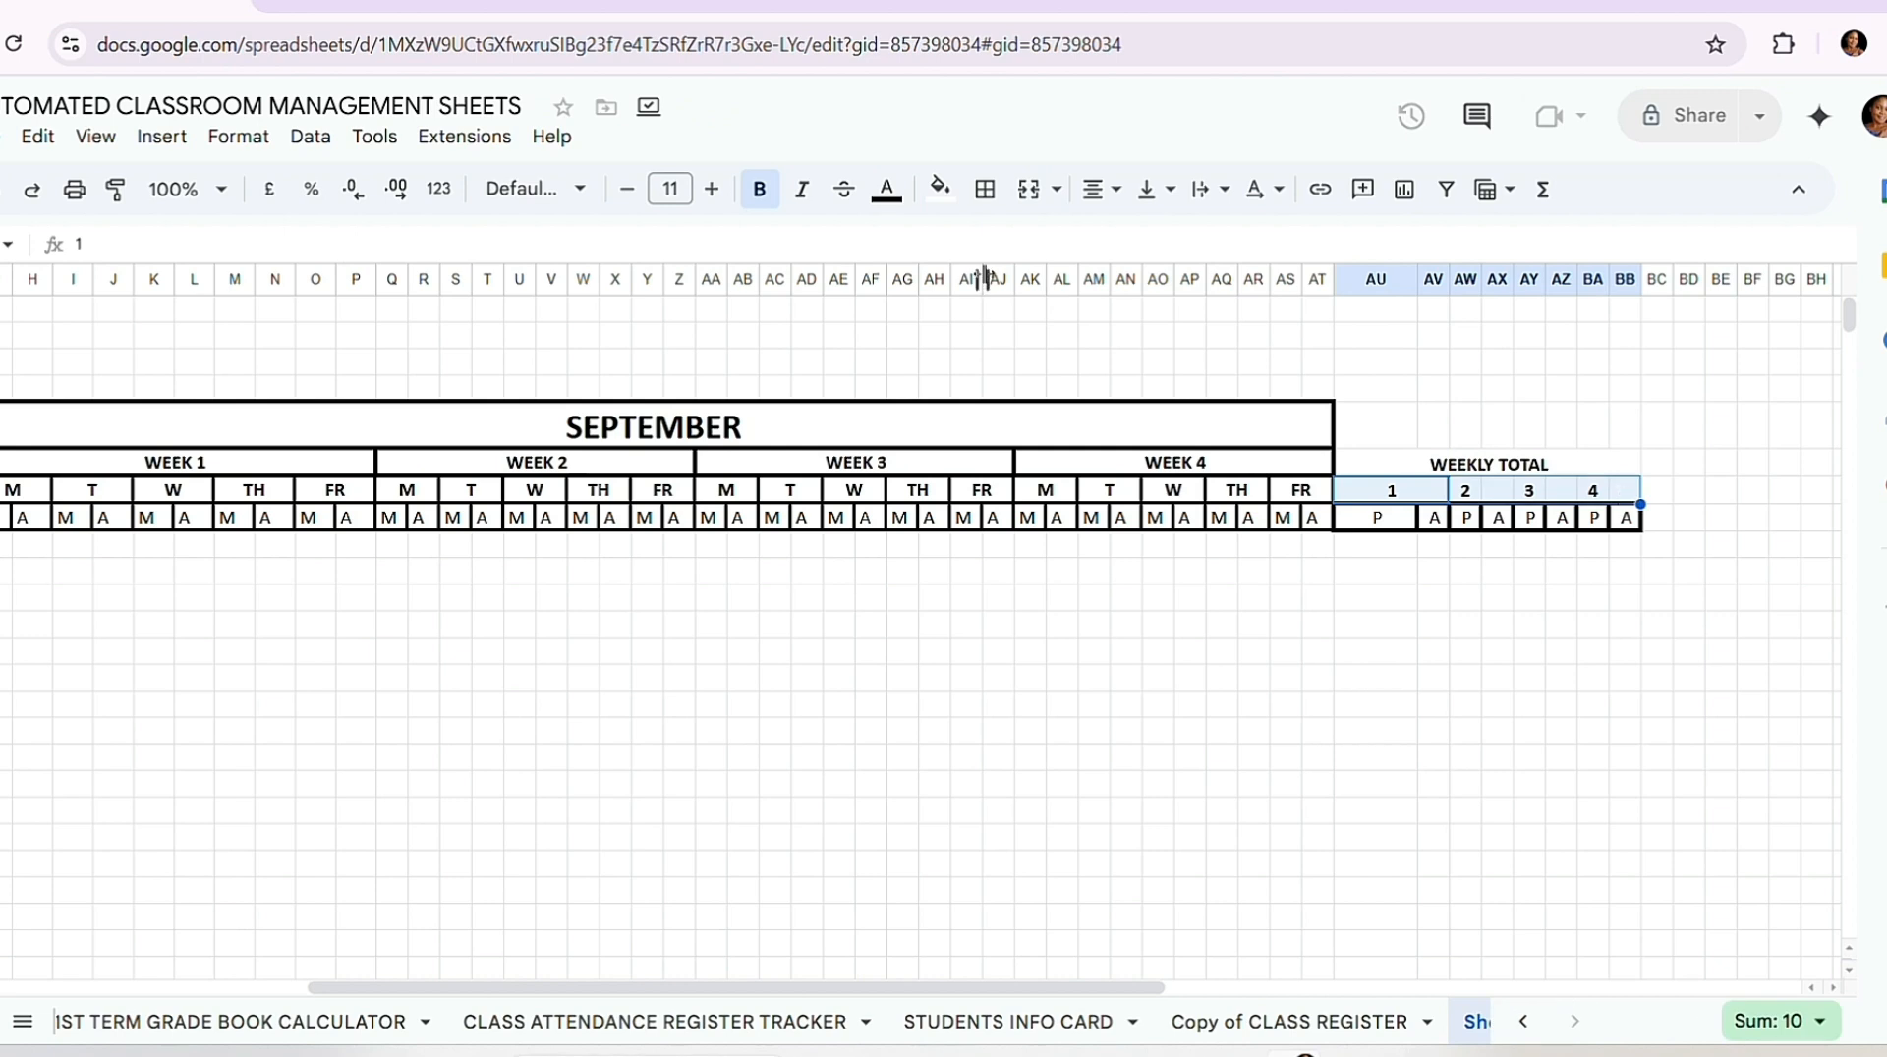
pyautogui.click(985, 189)
pyautogui.click(998, 246)
pyautogui.click(1508, 607)
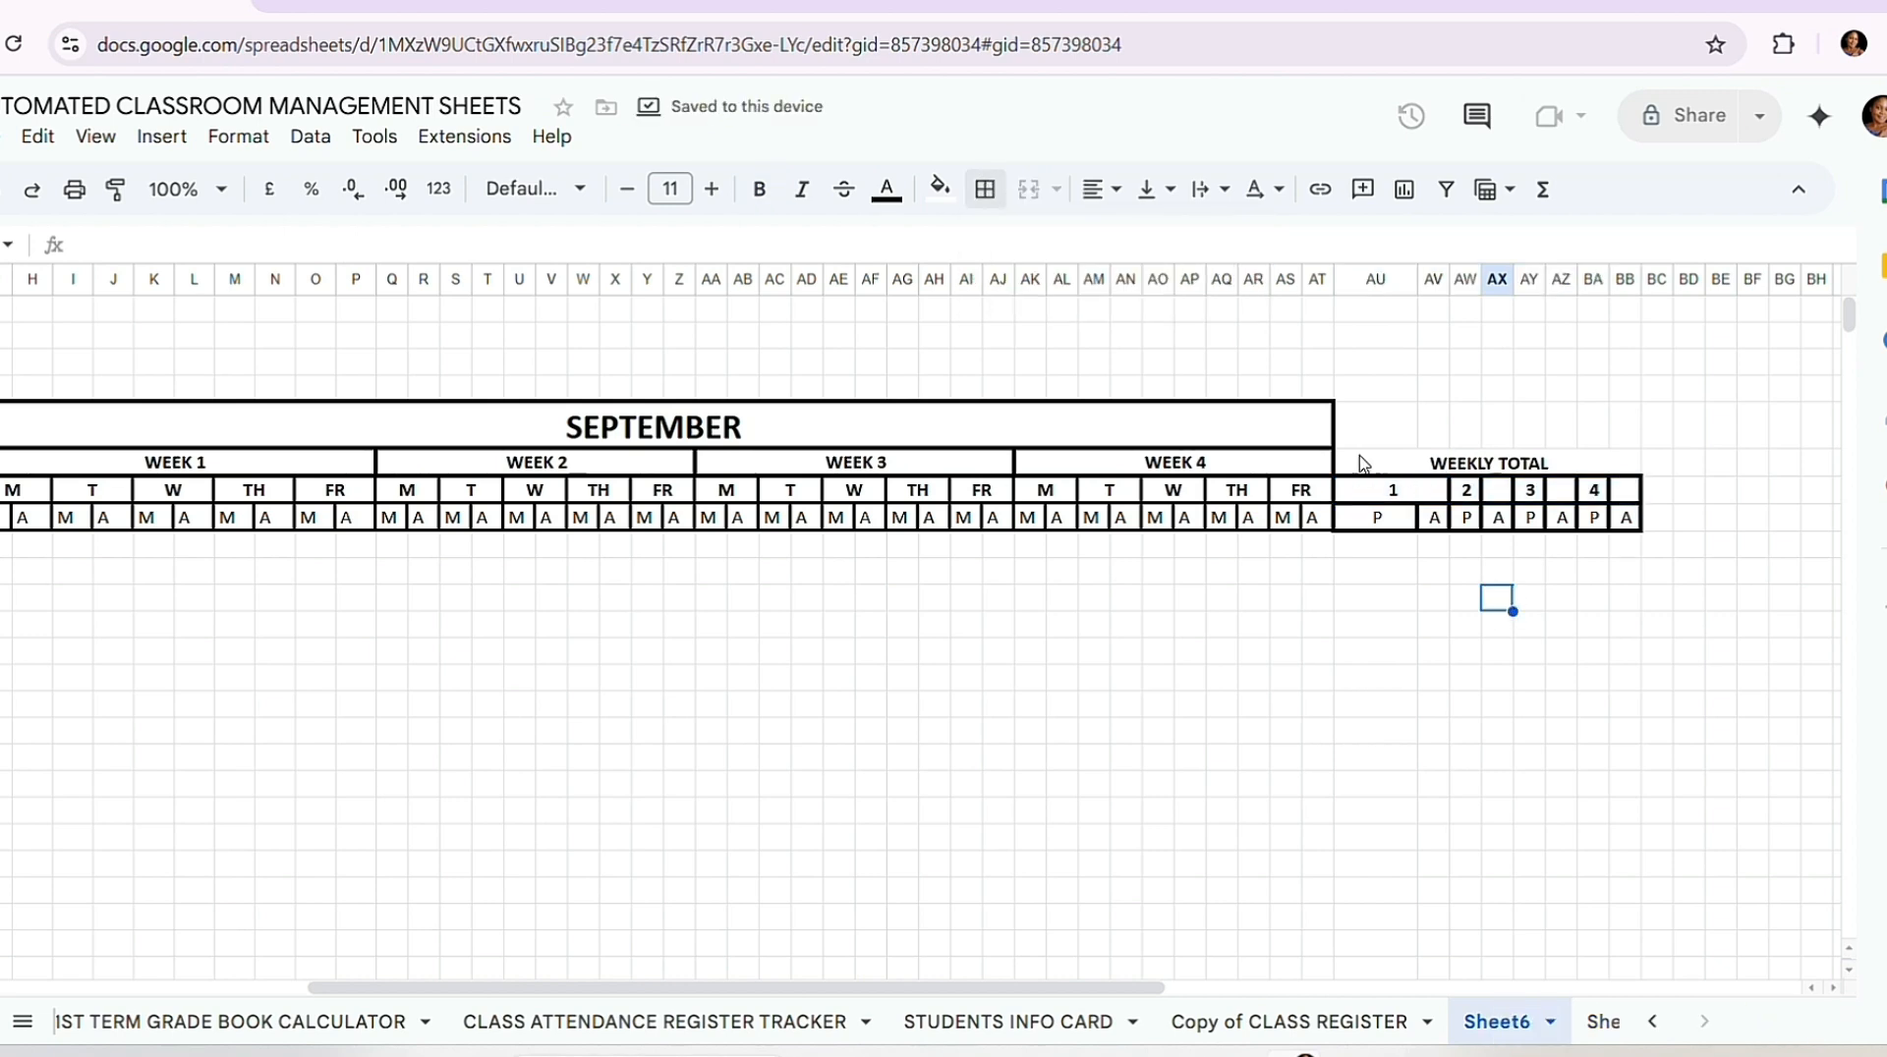
# Step: Add an outer border around the merged WEEKLY TOTAL heading
pyautogui.moveTo(1343, 425); pyautogui.dragTo(1634, 451)
pyautogui.click(1361, 466)
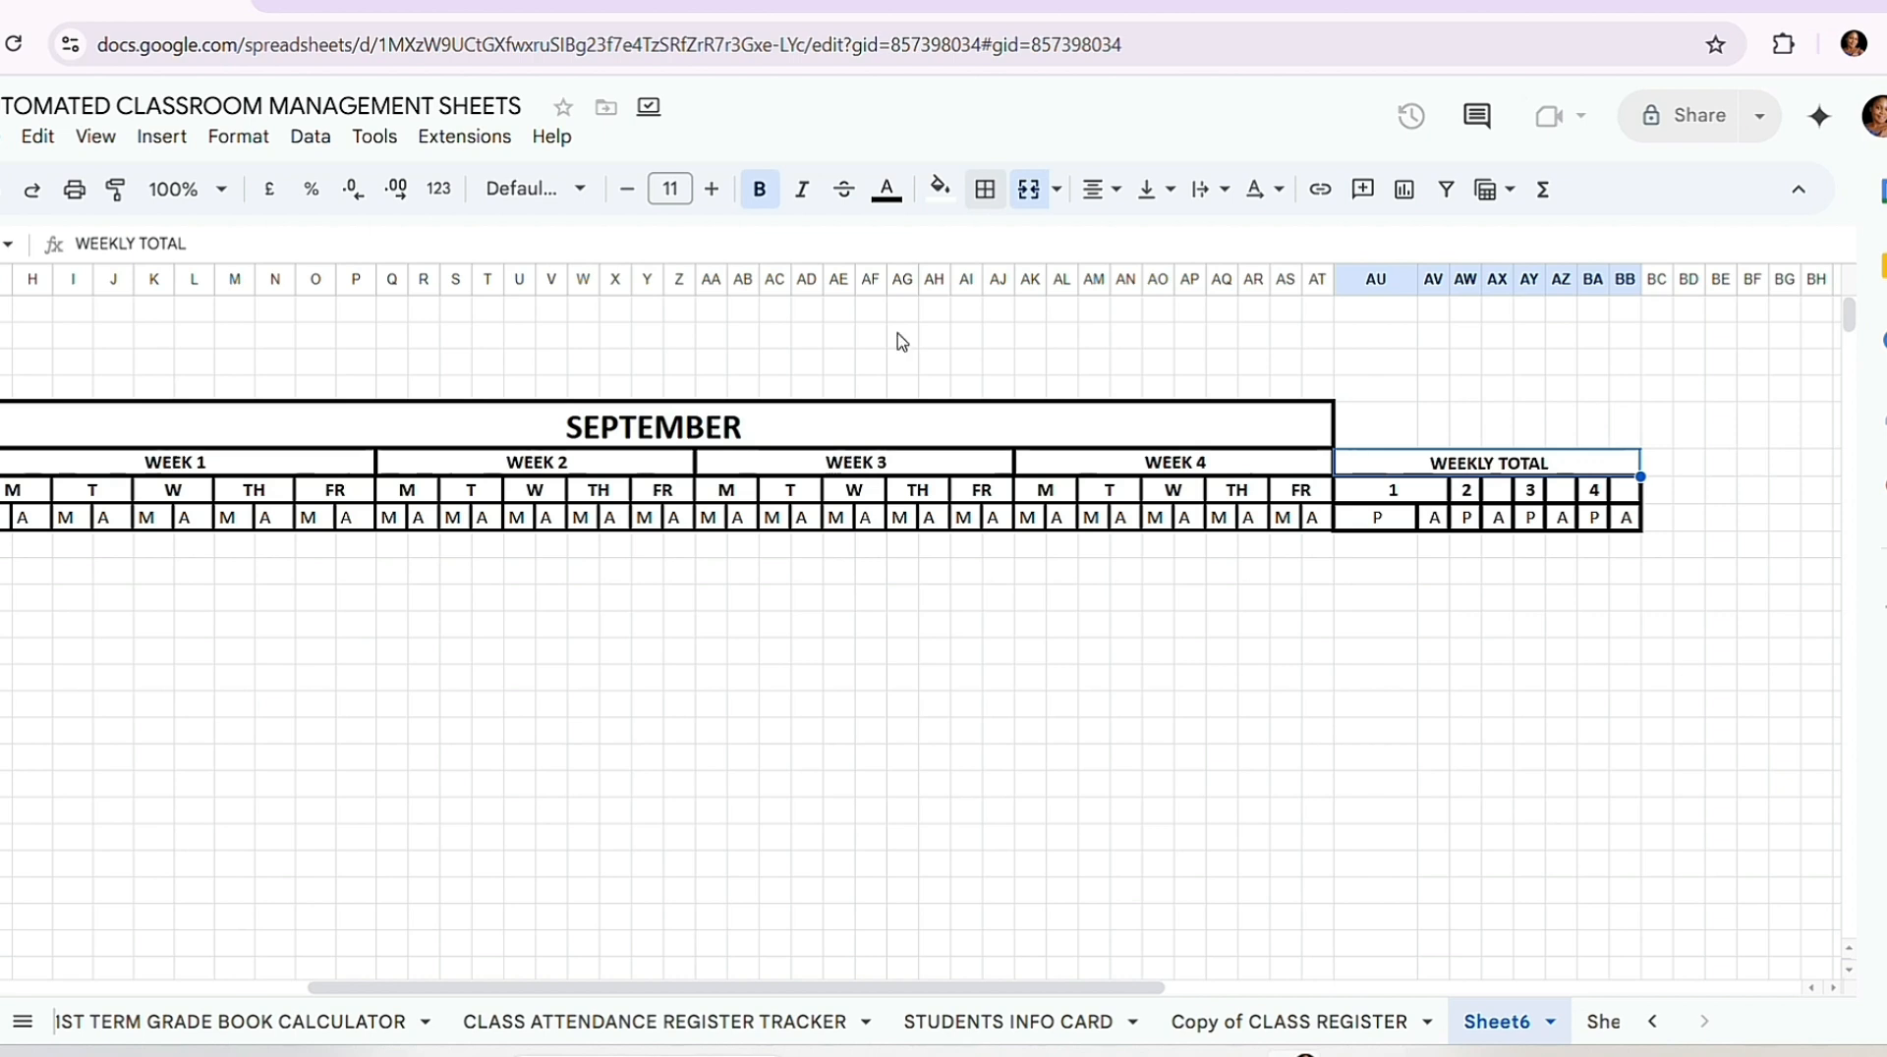
pyautogui.click(985, 188)
pyautogui.click(1175, 251)
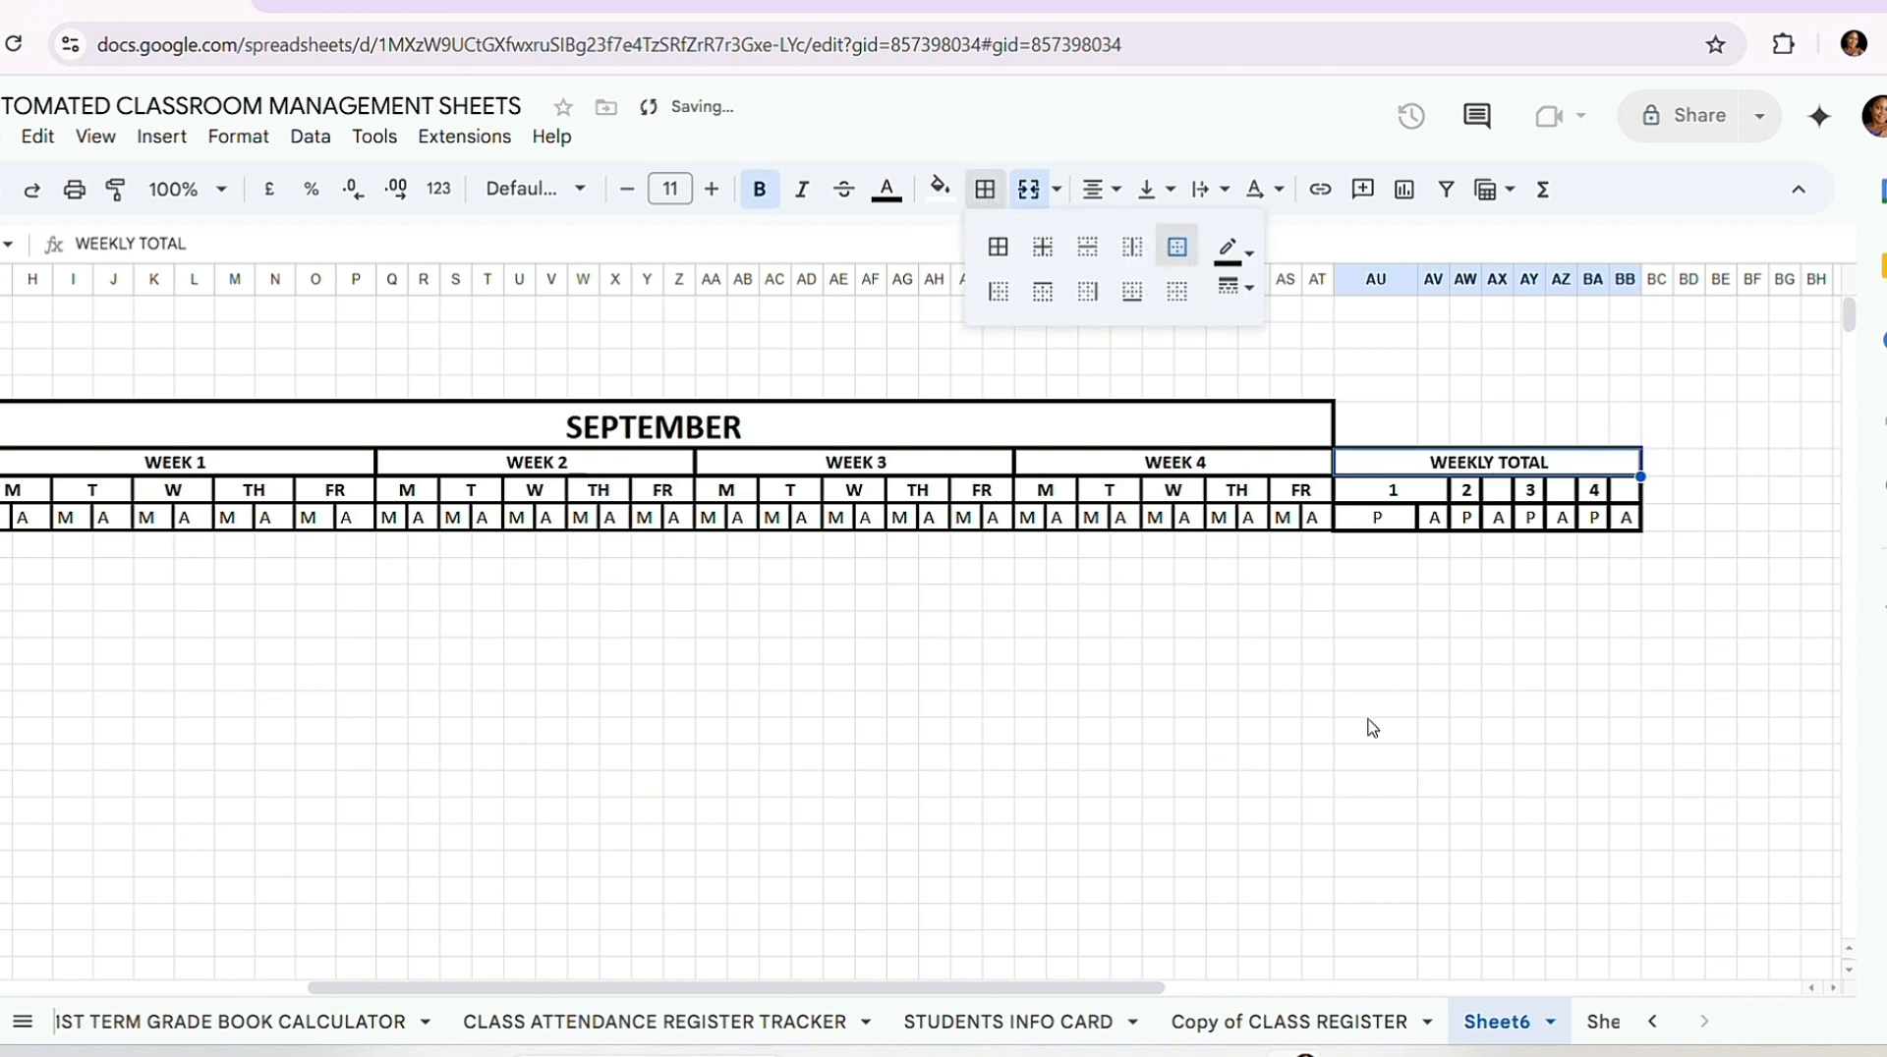
pyautogui.click(1374, 705)
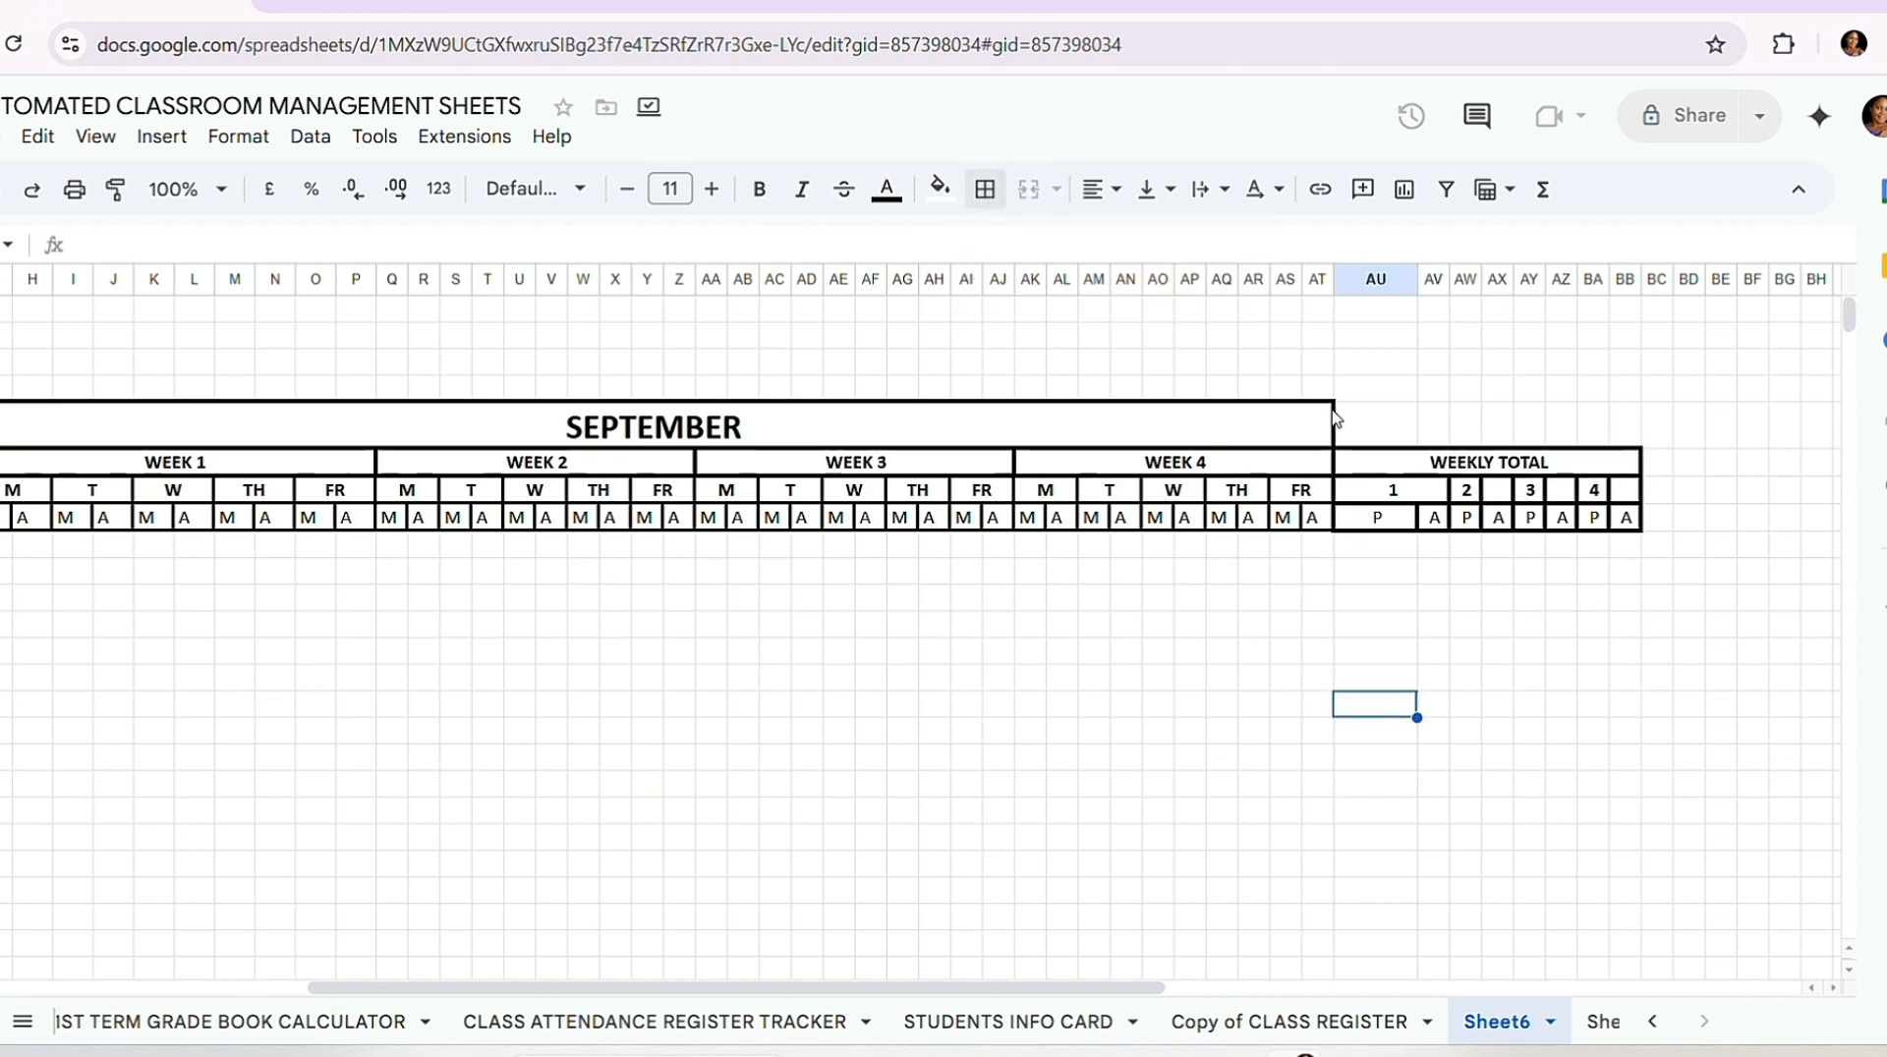
# Step: Extend the SEPTEMBER heading over the weekly totals by merging it with the empty cells through column BB
pyautogui.moveTo(1328, 423); pyautogui.dragTo(1626, 439)
pyautogui.click(250, 142)
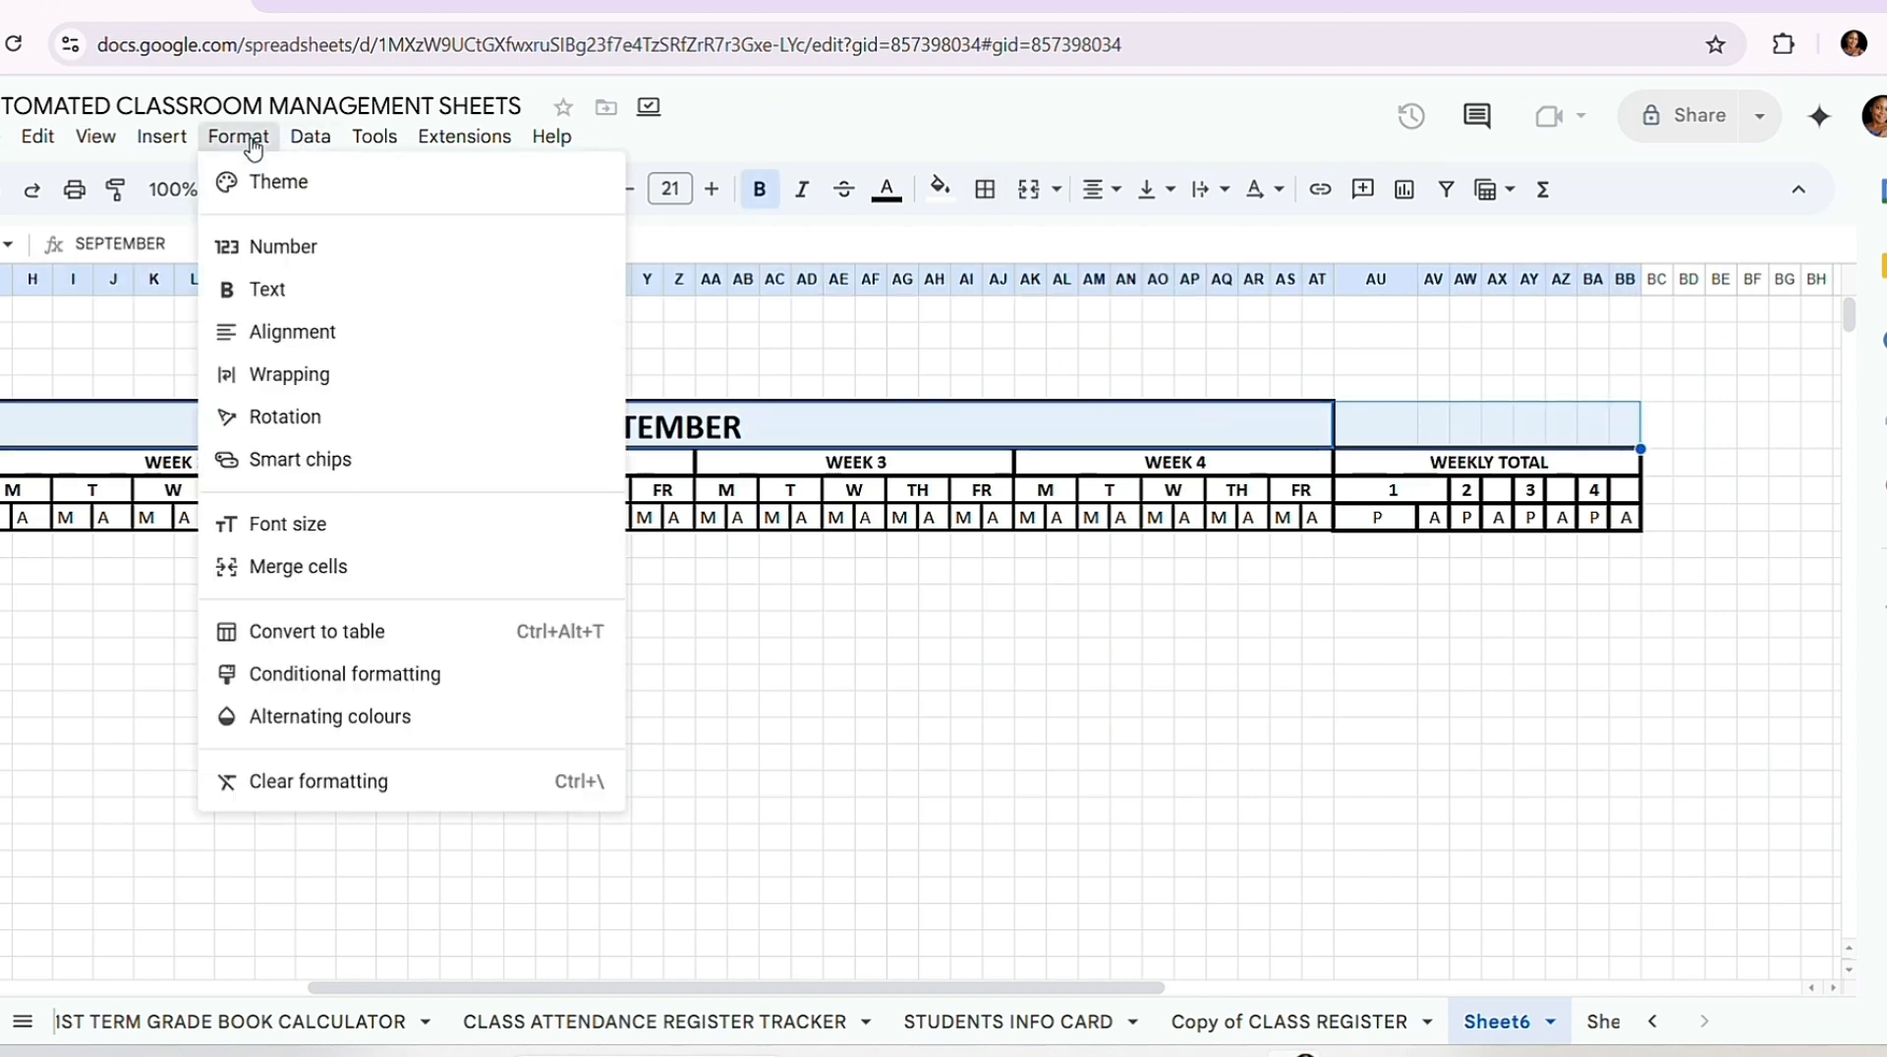
pyautogui.moveTo(510, 573)
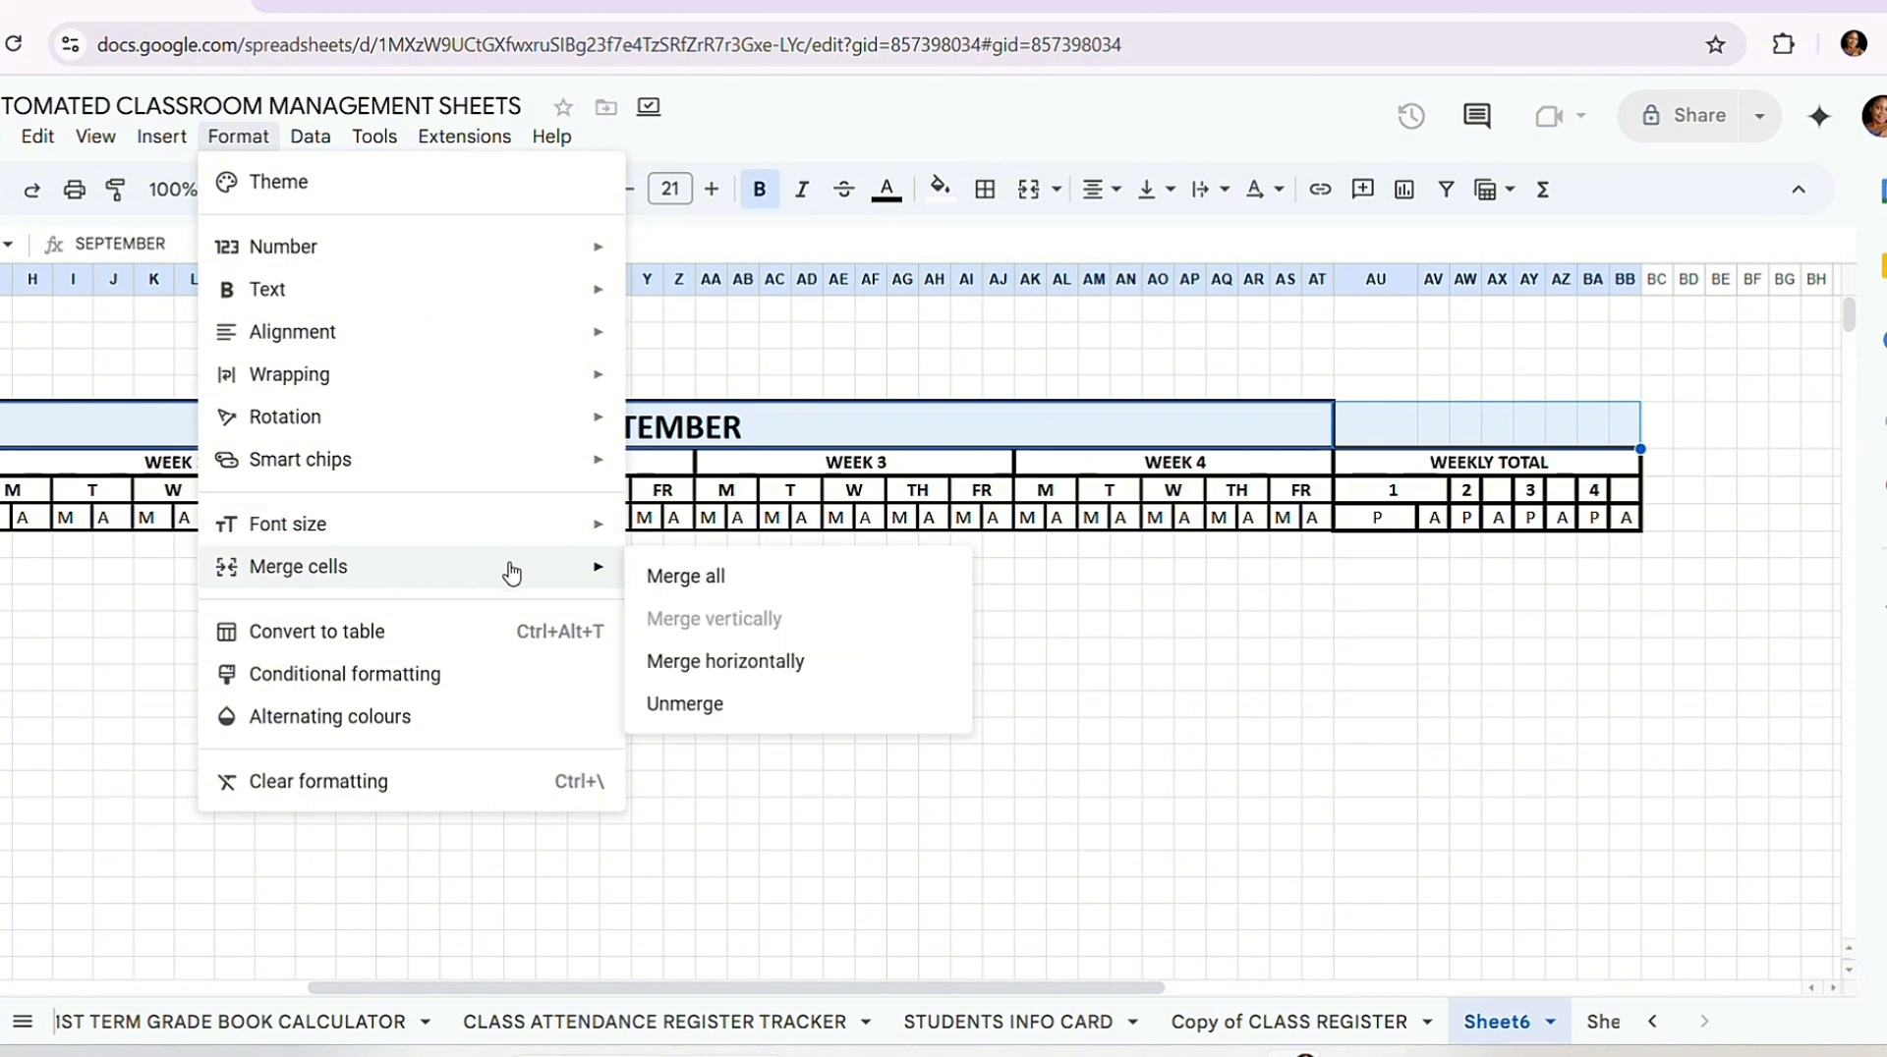
pyautogui.click(716, 585)
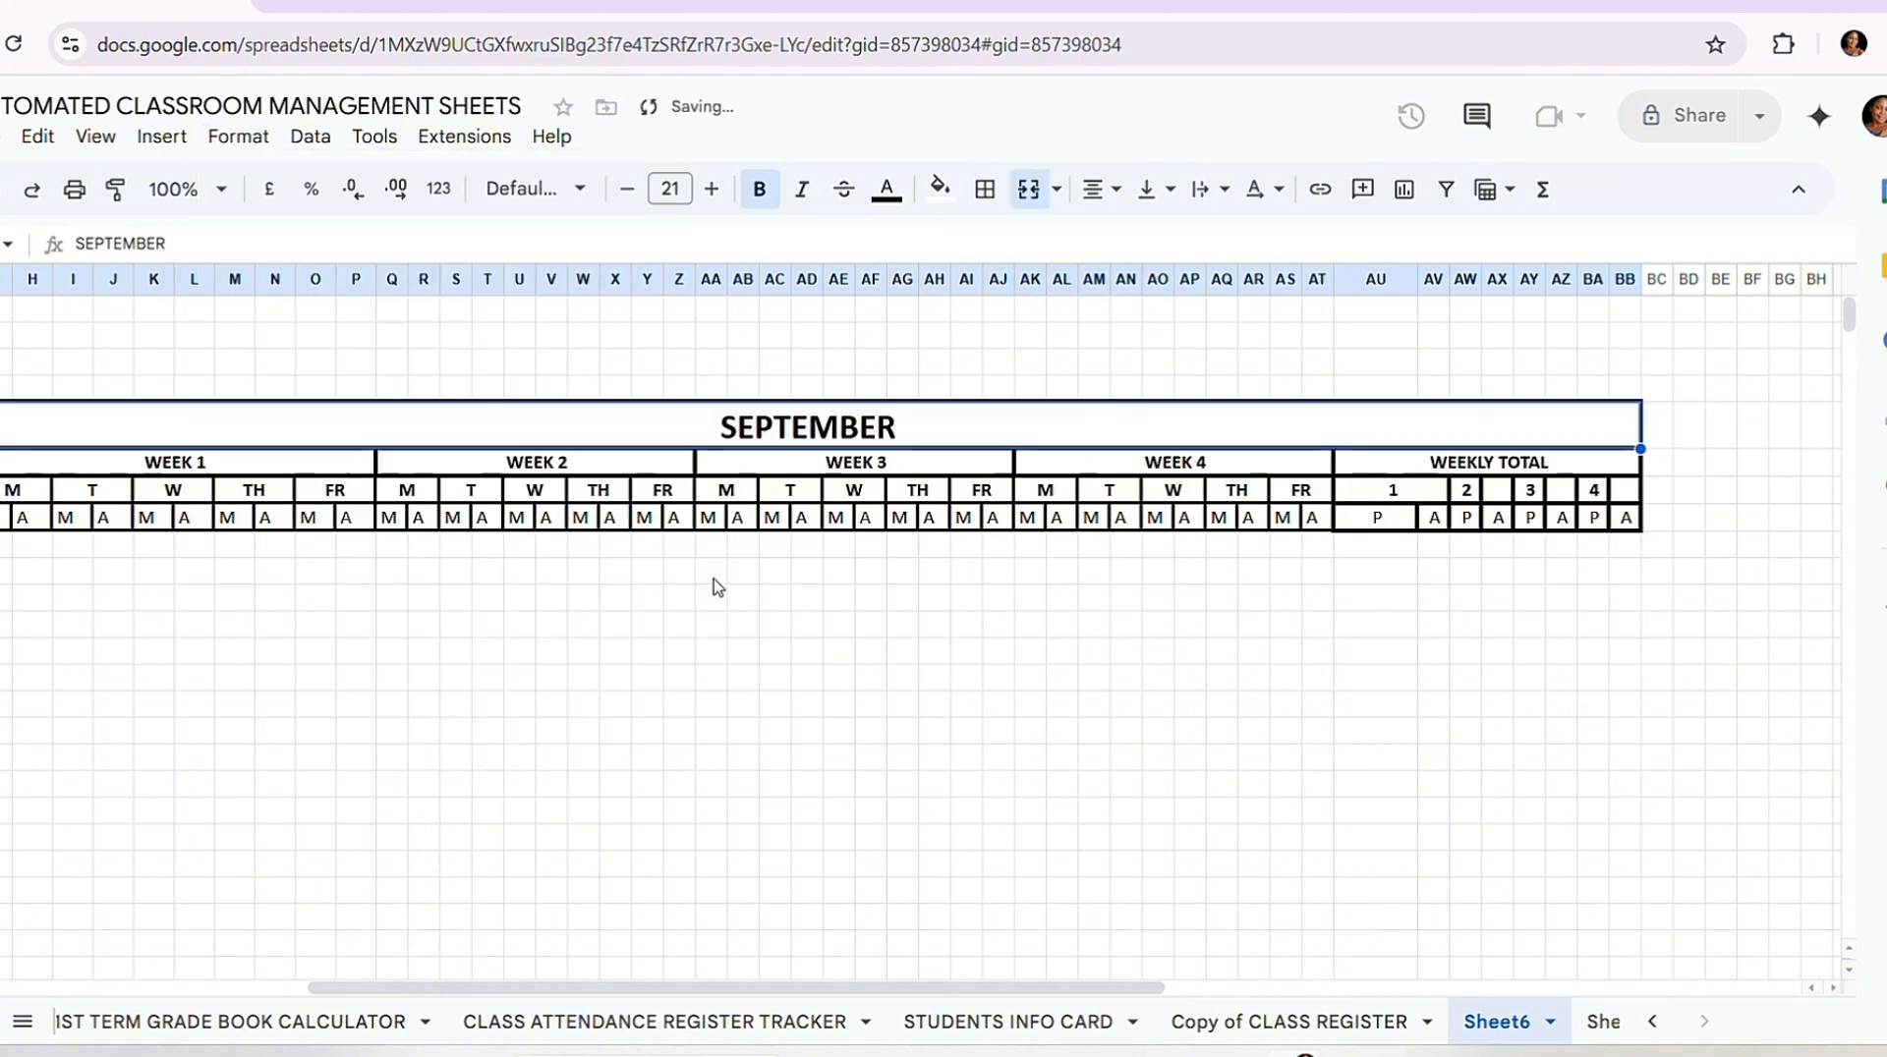
pyautogui.click(1626, 651)
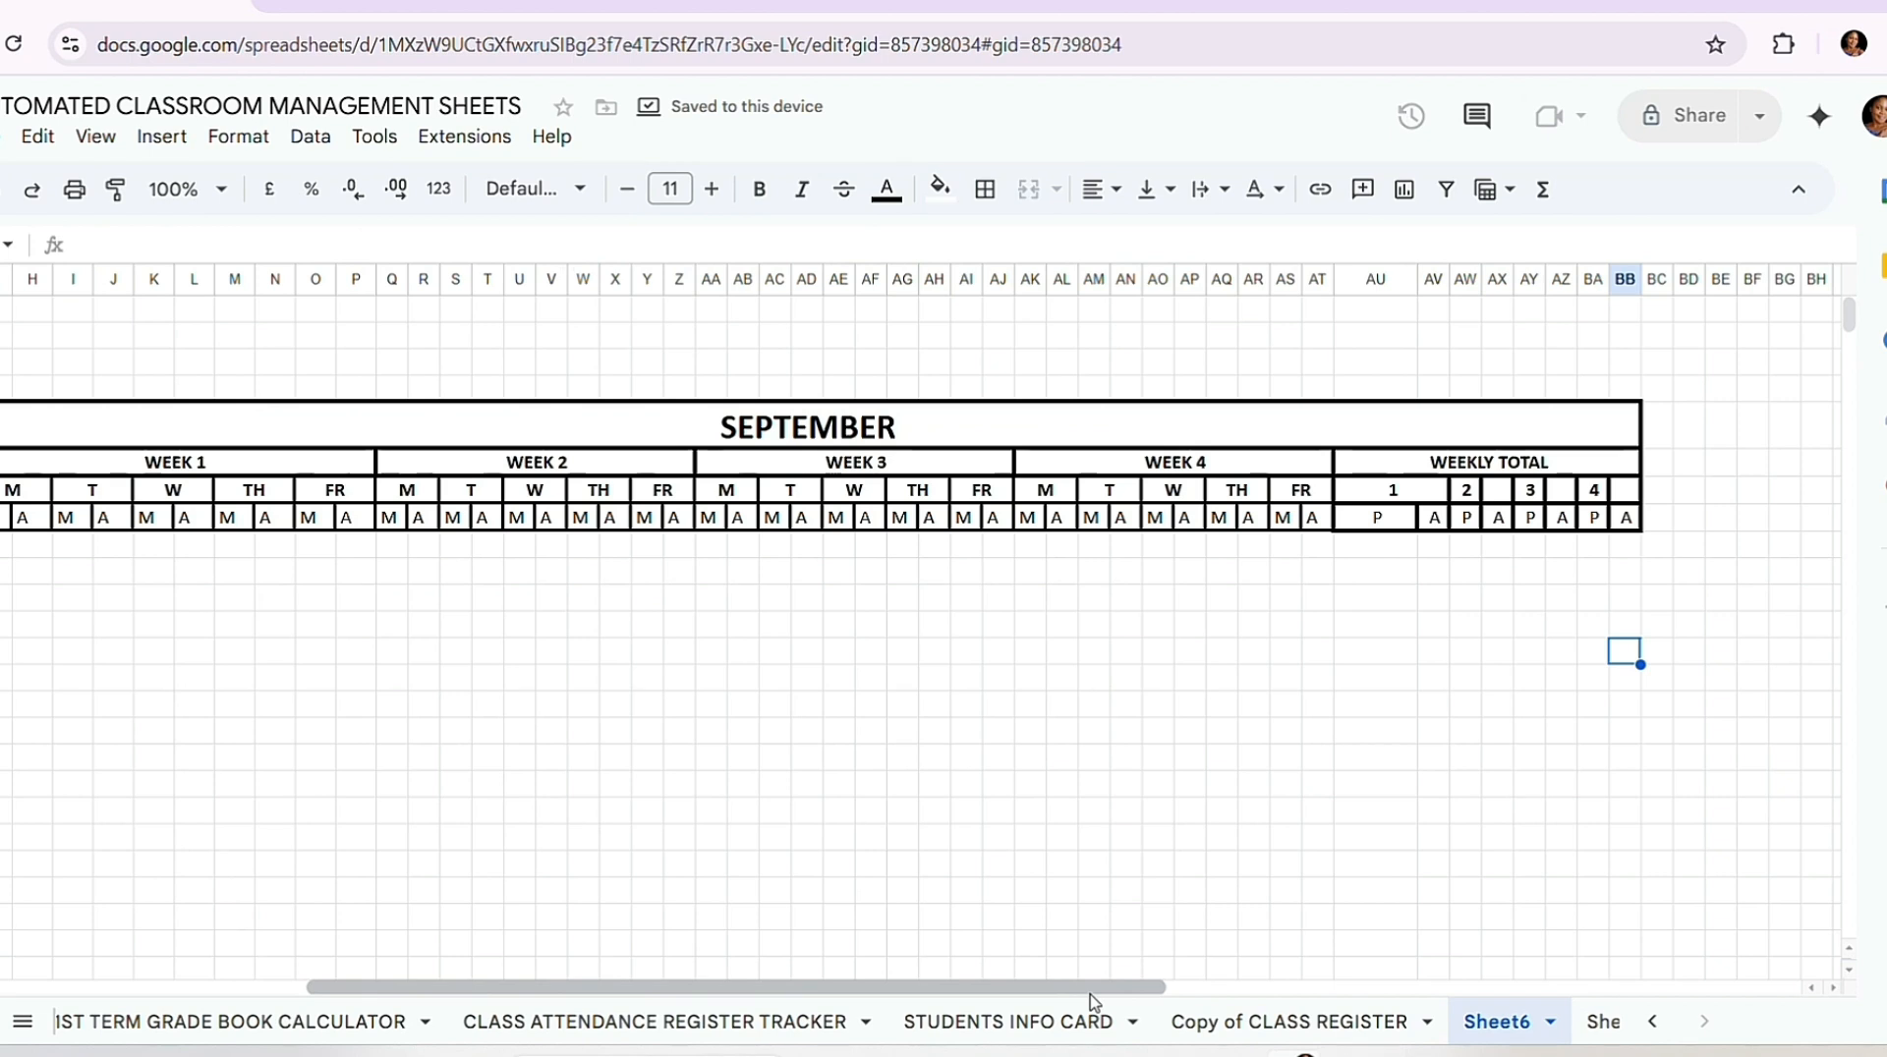
# Step: Enter the heading MONTHLY TOTAL in BC6, beside the WEEKLY TOTAL heading
pyautogui.moveTo(1098, 987); pyautogui.dragTo(1441, 973)
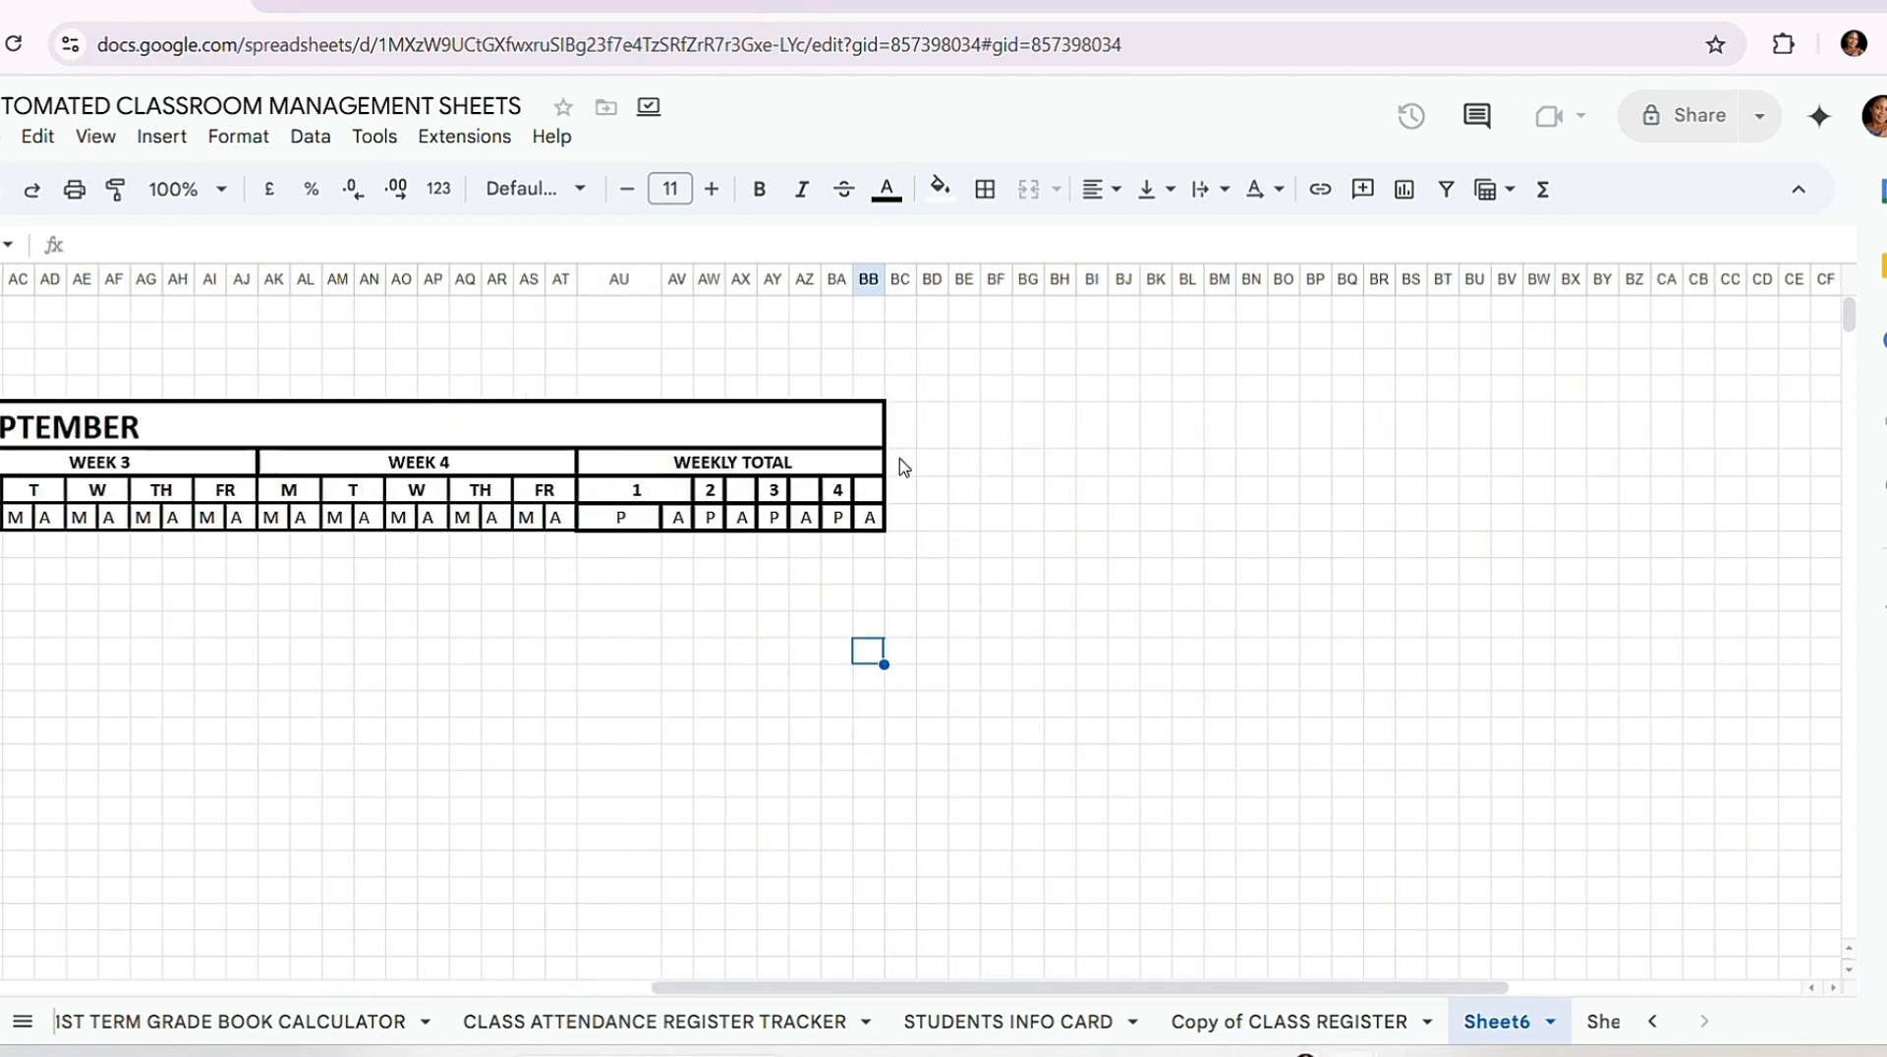
pyautogui.click(901, 462)
pyautogui.write('MONT')
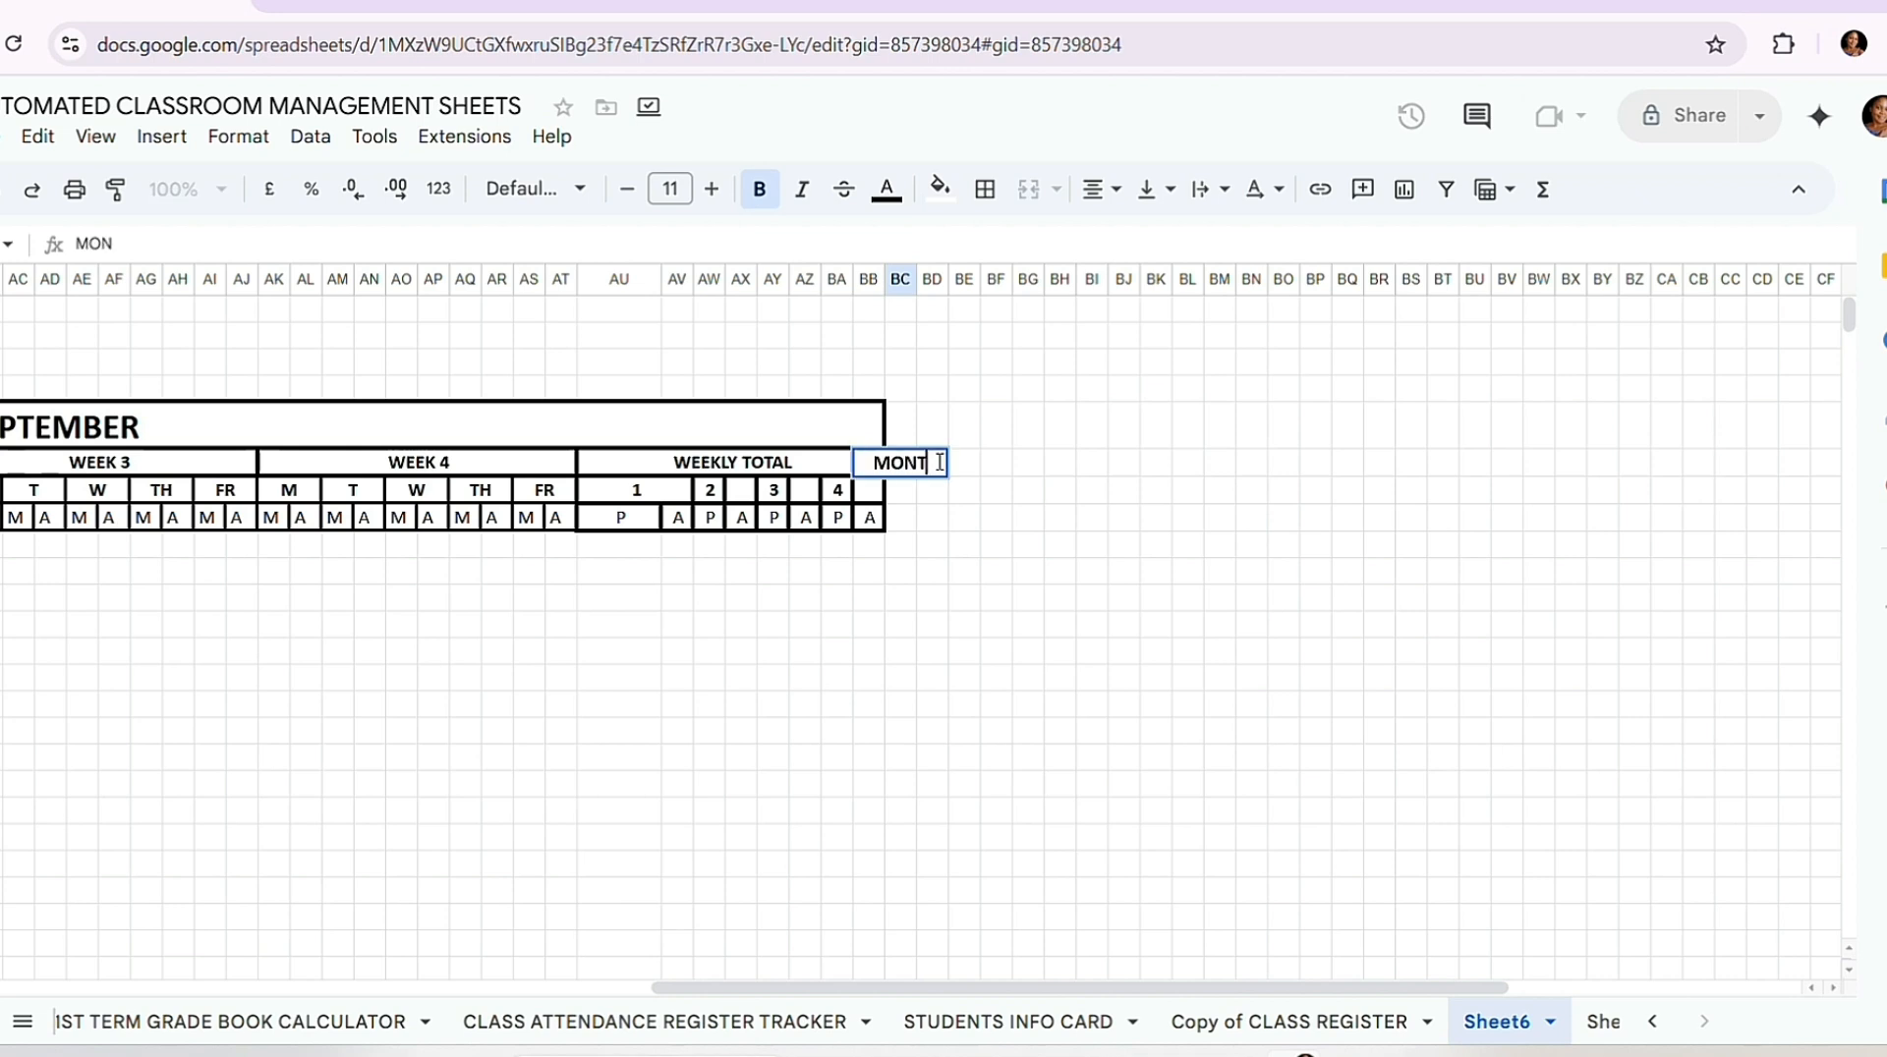
pyautogui.write('HLY TOTAL')
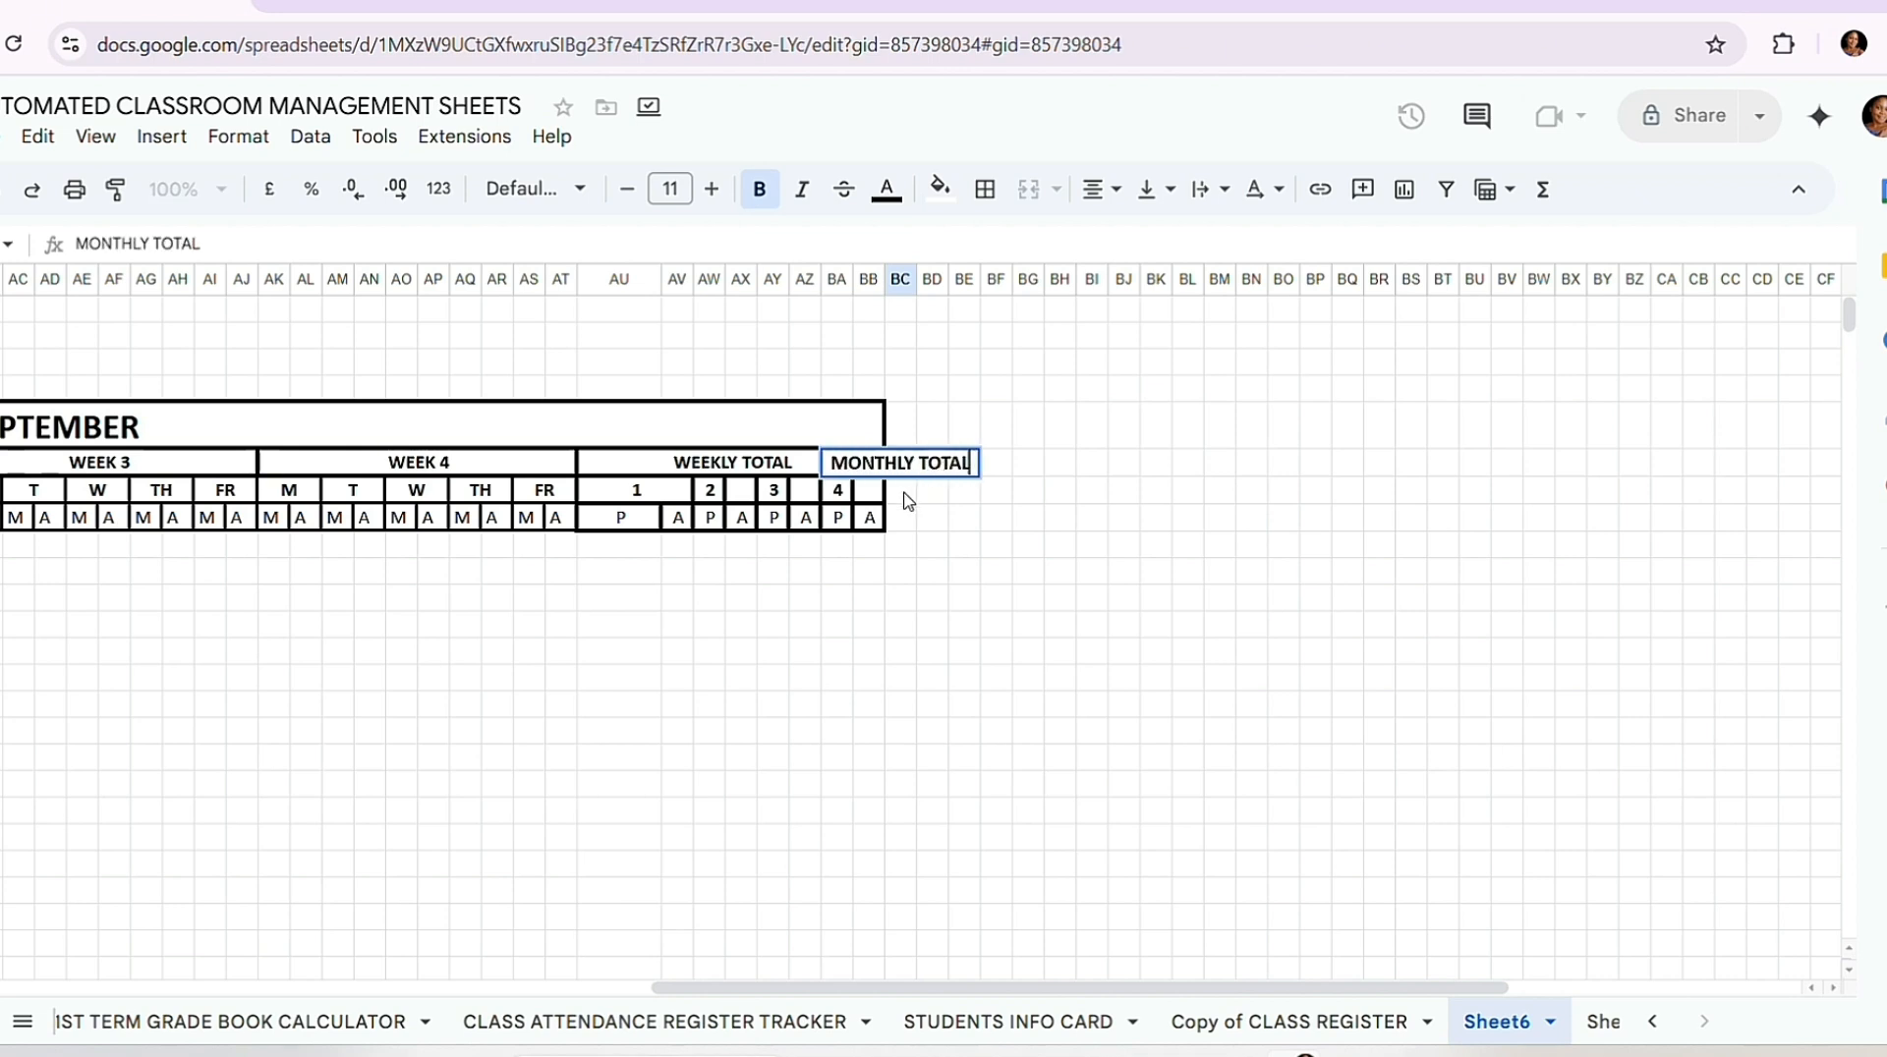
# Step: Enter TOTAL P in BC7 and TOTAL A in BD7, and widen columns BC and BD to fit these labels
pyautogui.click(903, 496)
pyautogui.write('T')
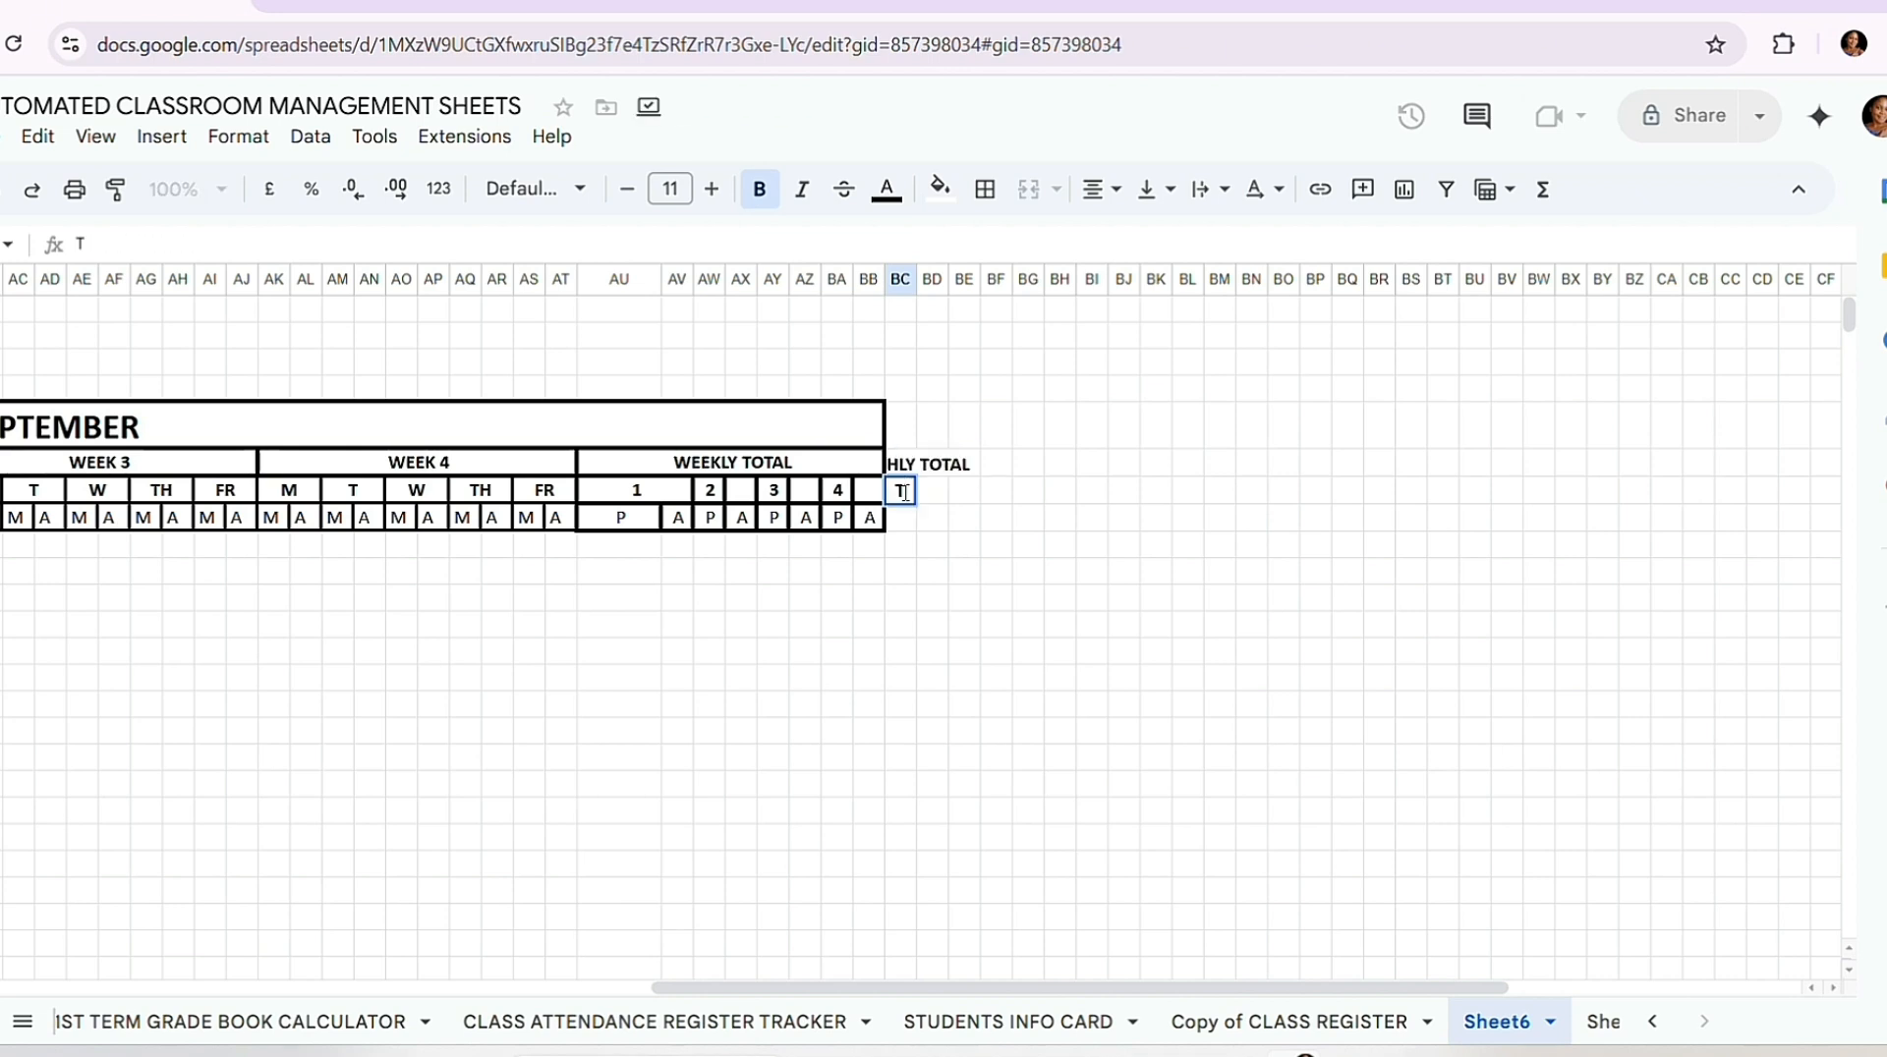
pyautogui.write('OTAL P')
pyautogui.click(931, 496)
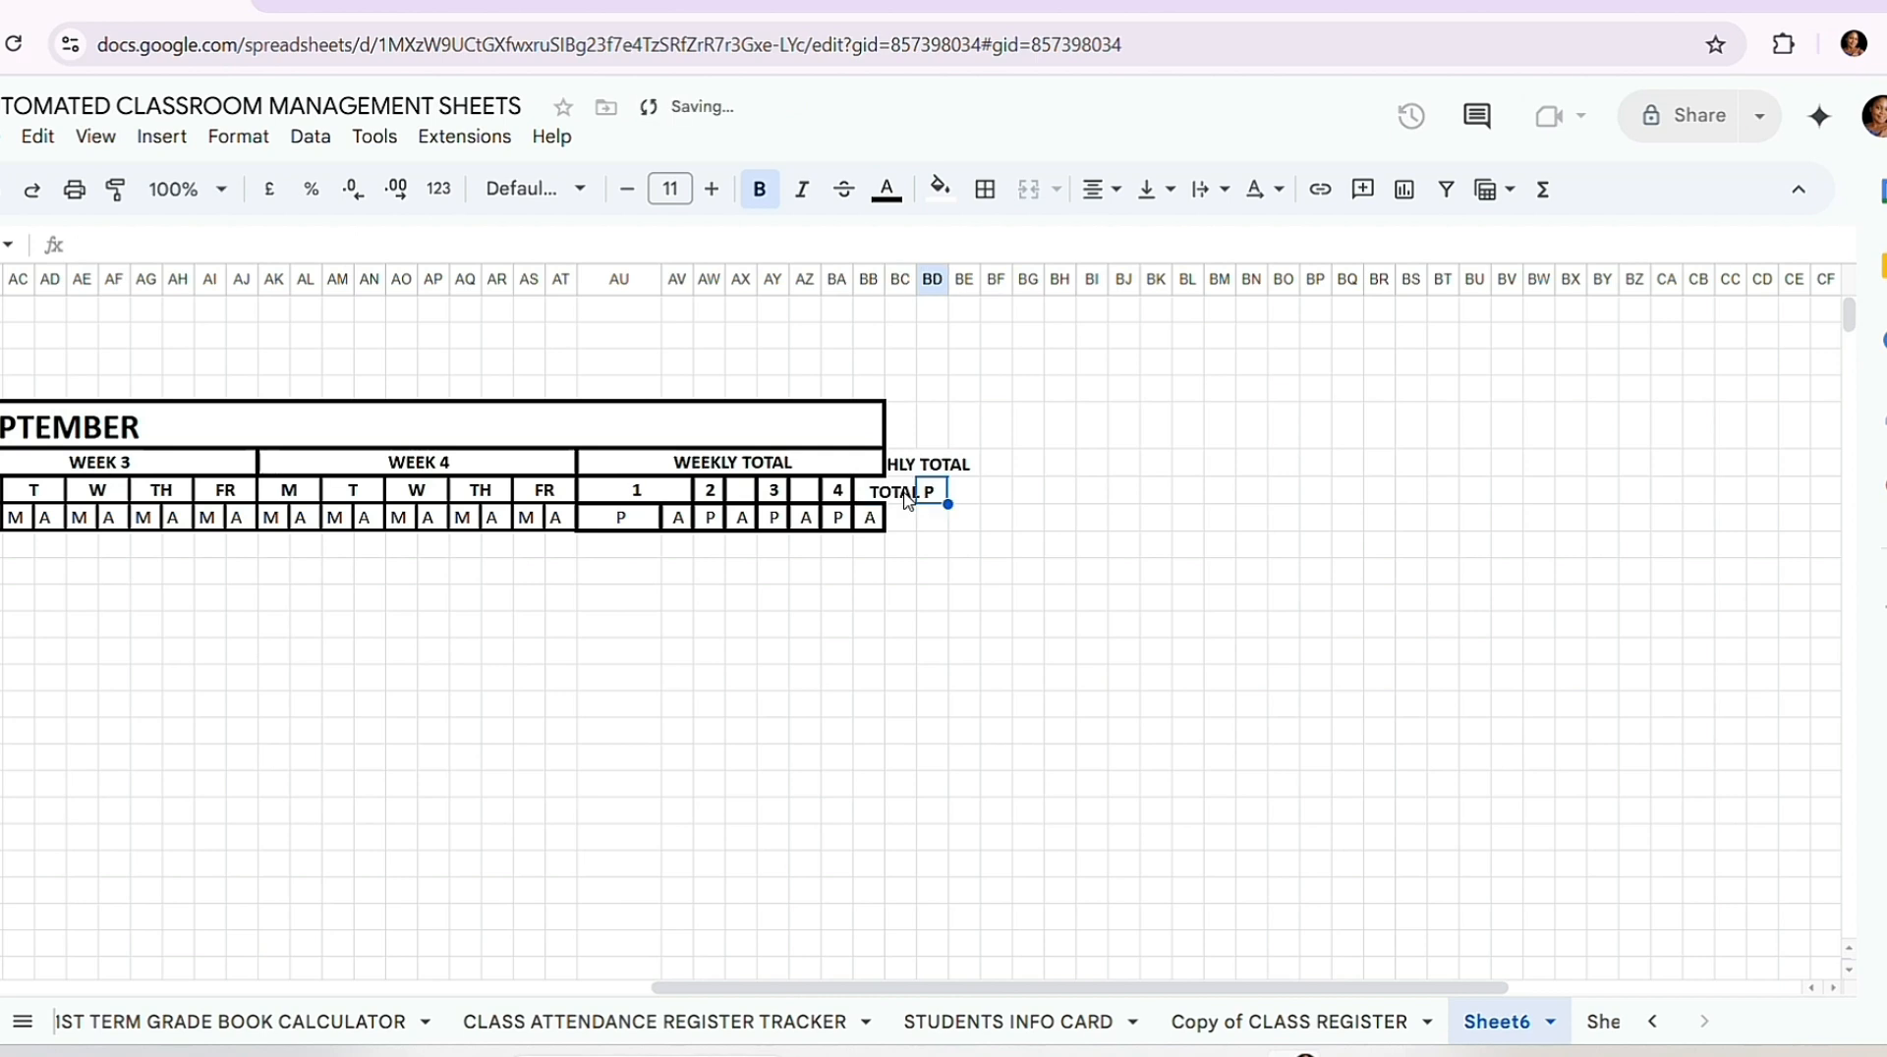
pyautogui.write('TOTAL A')
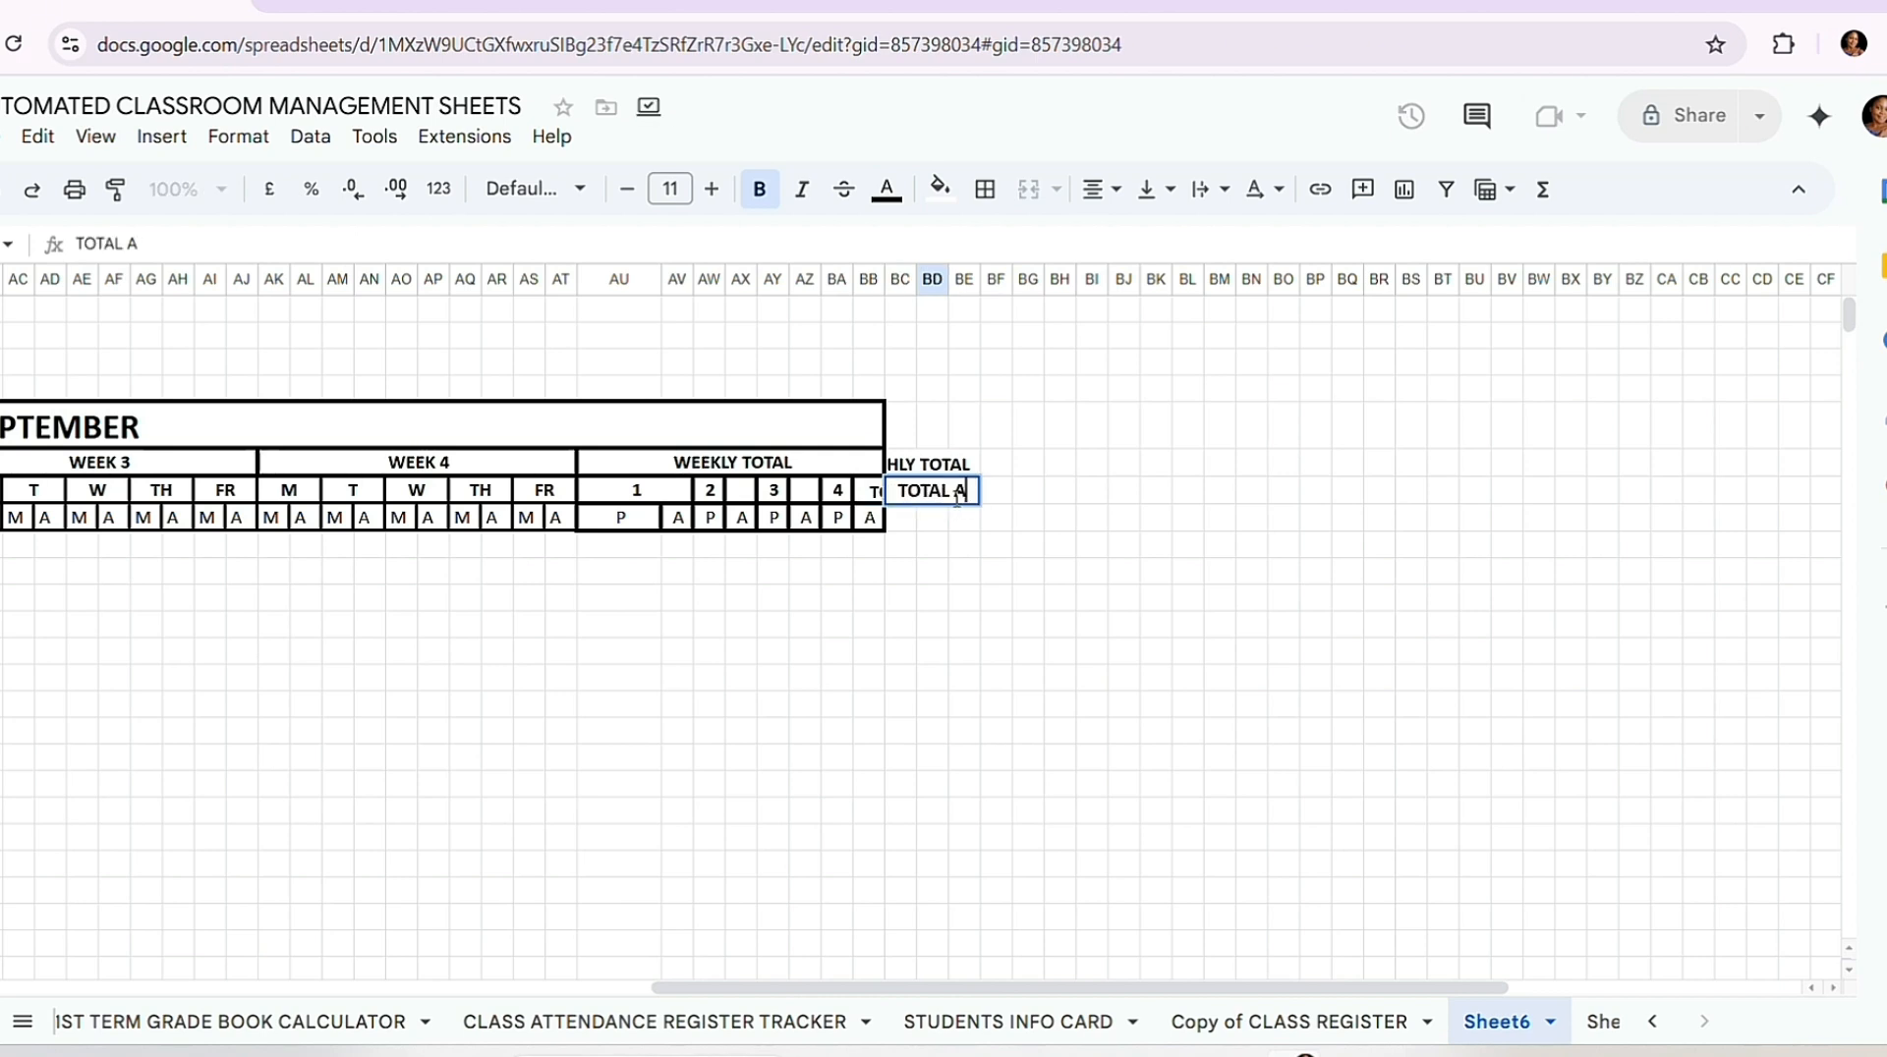
pyautogui.click(1004, 573)
pyautogui.moveTo(917, 279); pyautogui.dragTo(1050, 281)
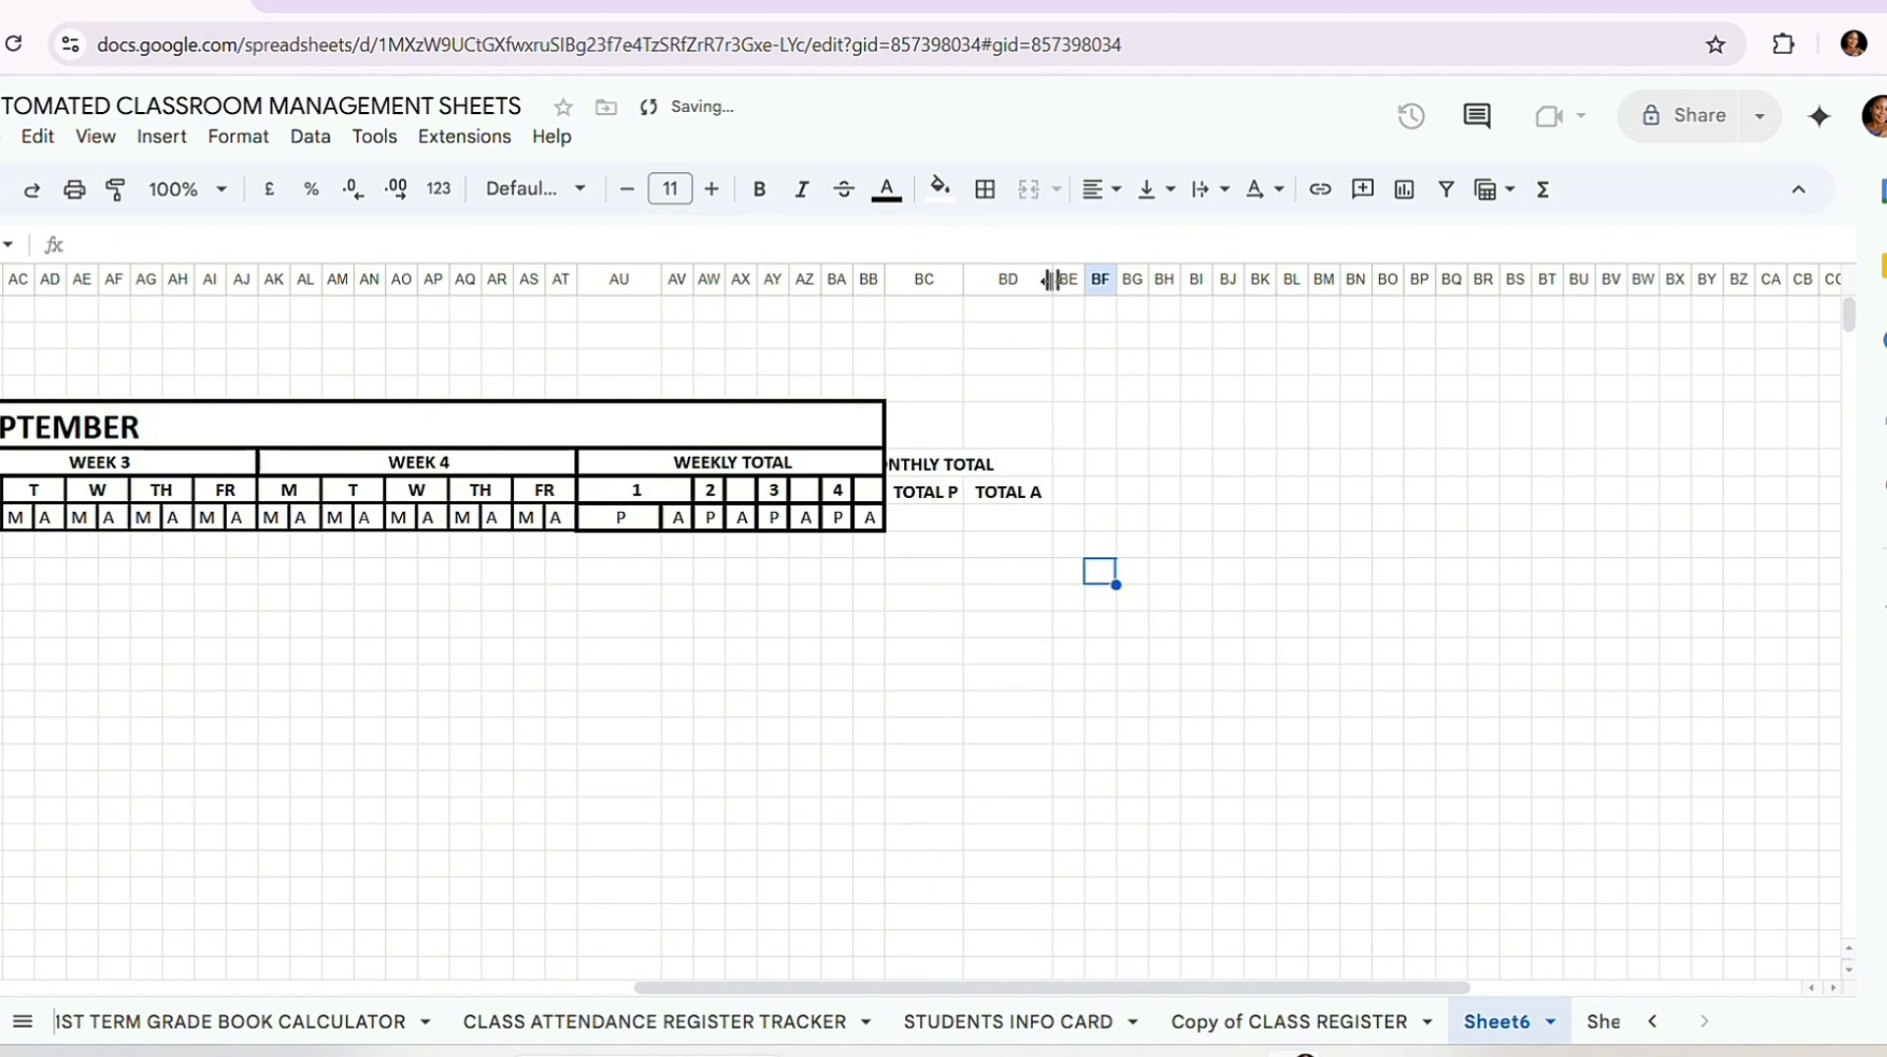
# Step: Merge the MONTHLY TOTAL heading across cells BC6 and BD6
pyautogui.moveTo(899, 468); pyautogui.dragTo(1047, 478)
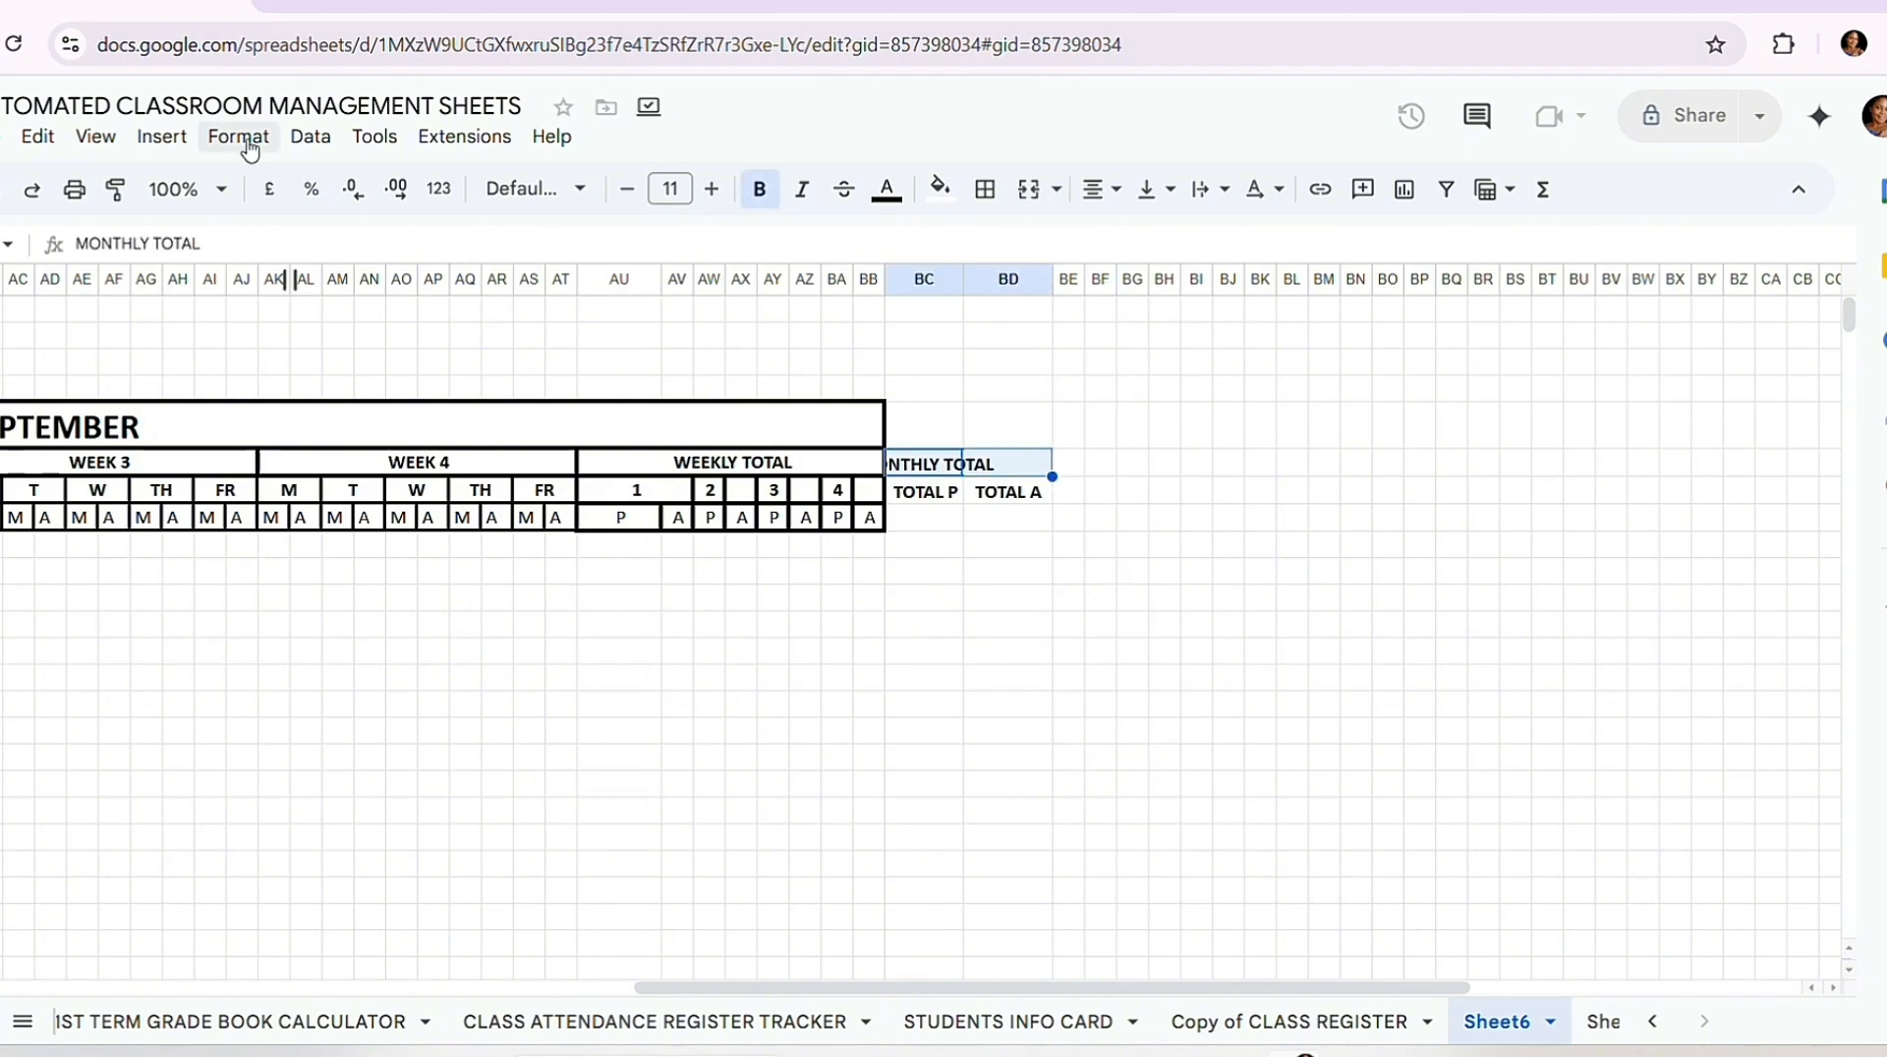
pyautogui.click(241, 137)
pyautogui.moveTo(497, 577)
pyautogui.click(678, 575)
# Step: Merge the TOTAL P label with the empty cell below it, BC7:BC8, and centre it horizontally and vertically
pyautogui.moveTo(923, 492); pyautogui.dragTo(925, 534)
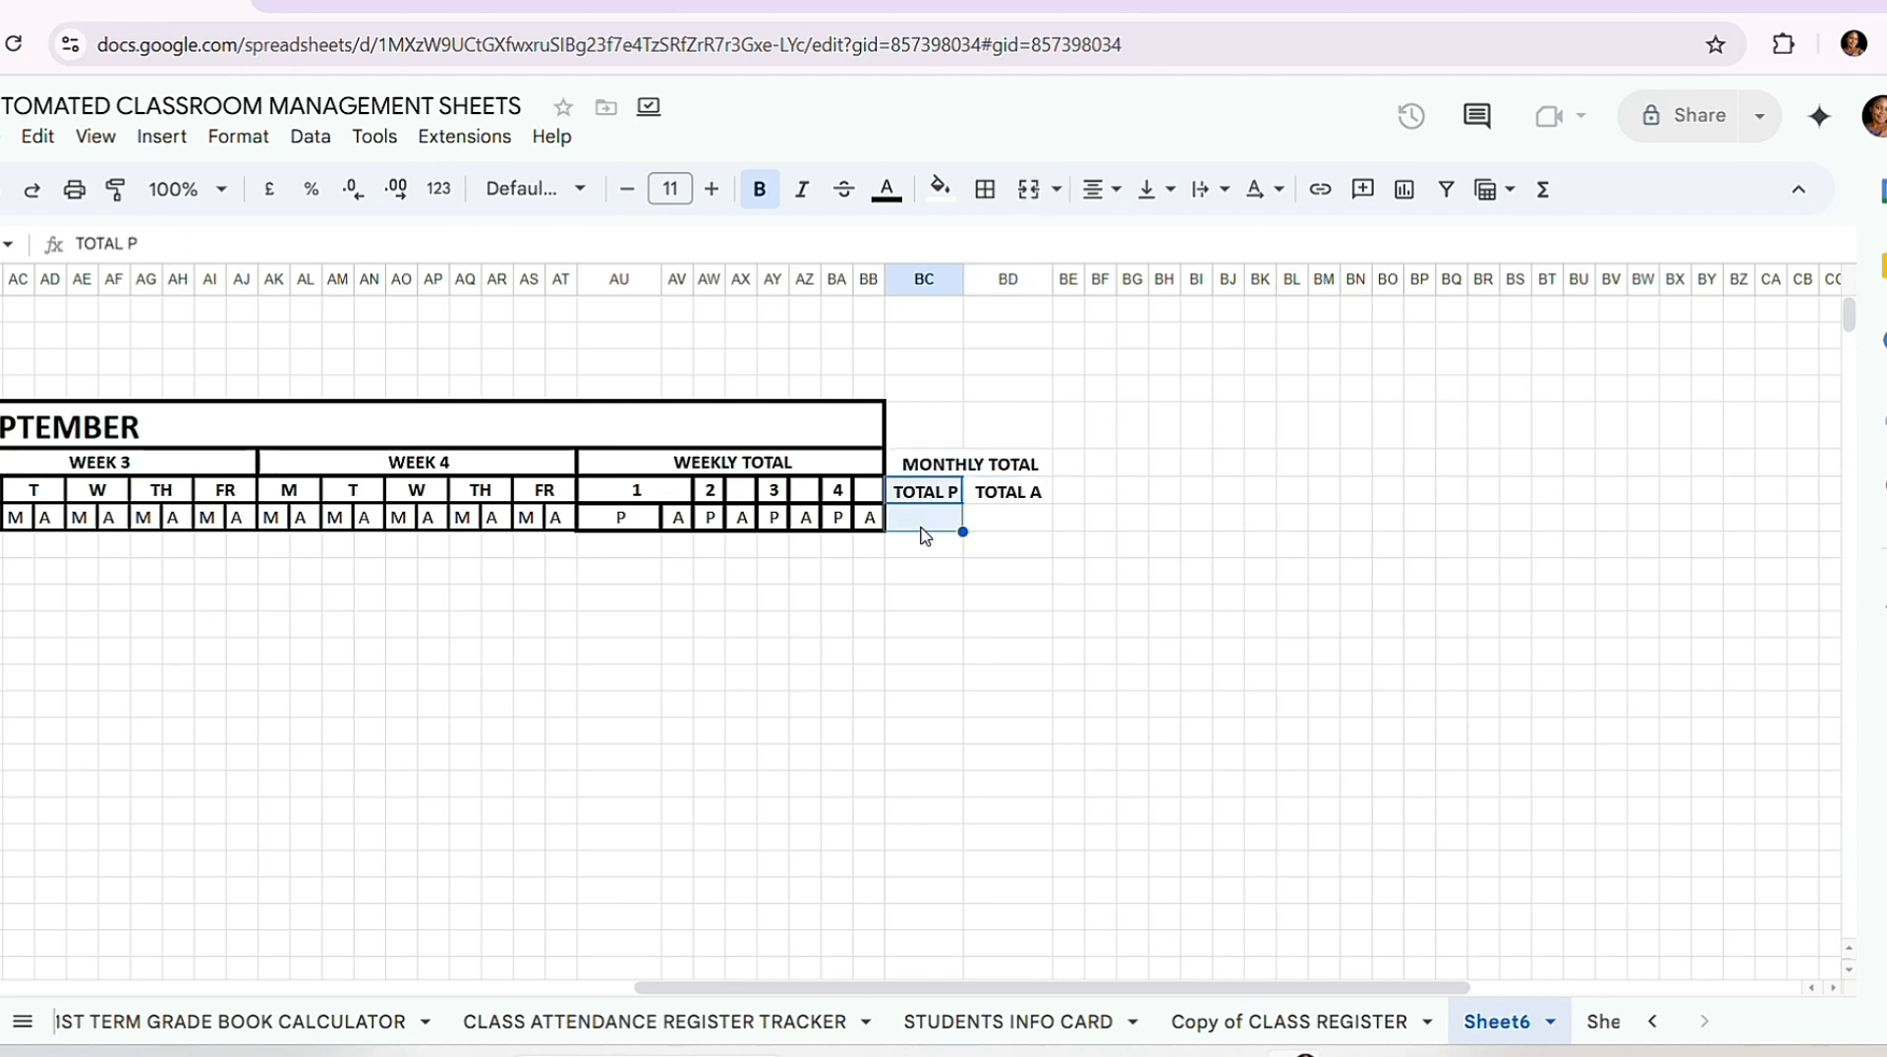
pyautogui.click(239, 137)
pyautogui.moveTo(603, 564)
pyautogui.click(716, 619)
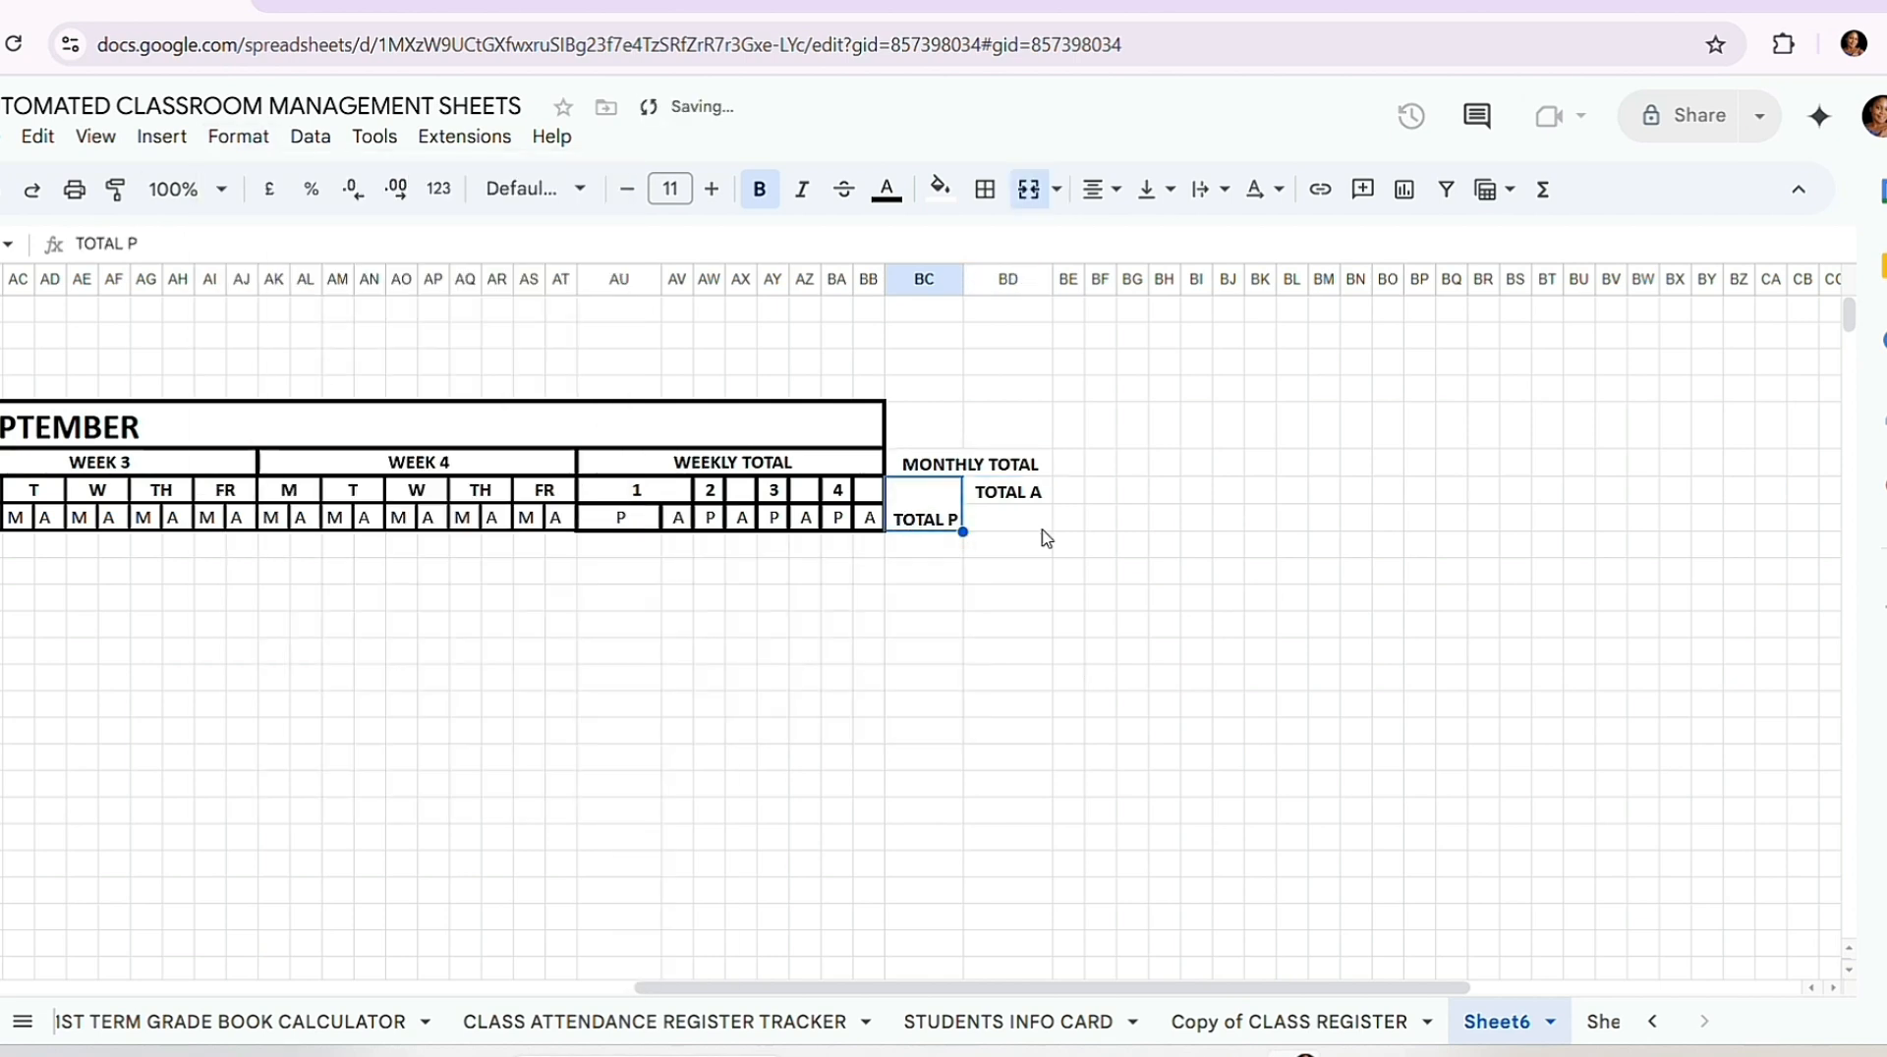
pyautogui.click(1092, 189)
pyautogui.click(1140, 241)
pyautogui.click(1150, 189)
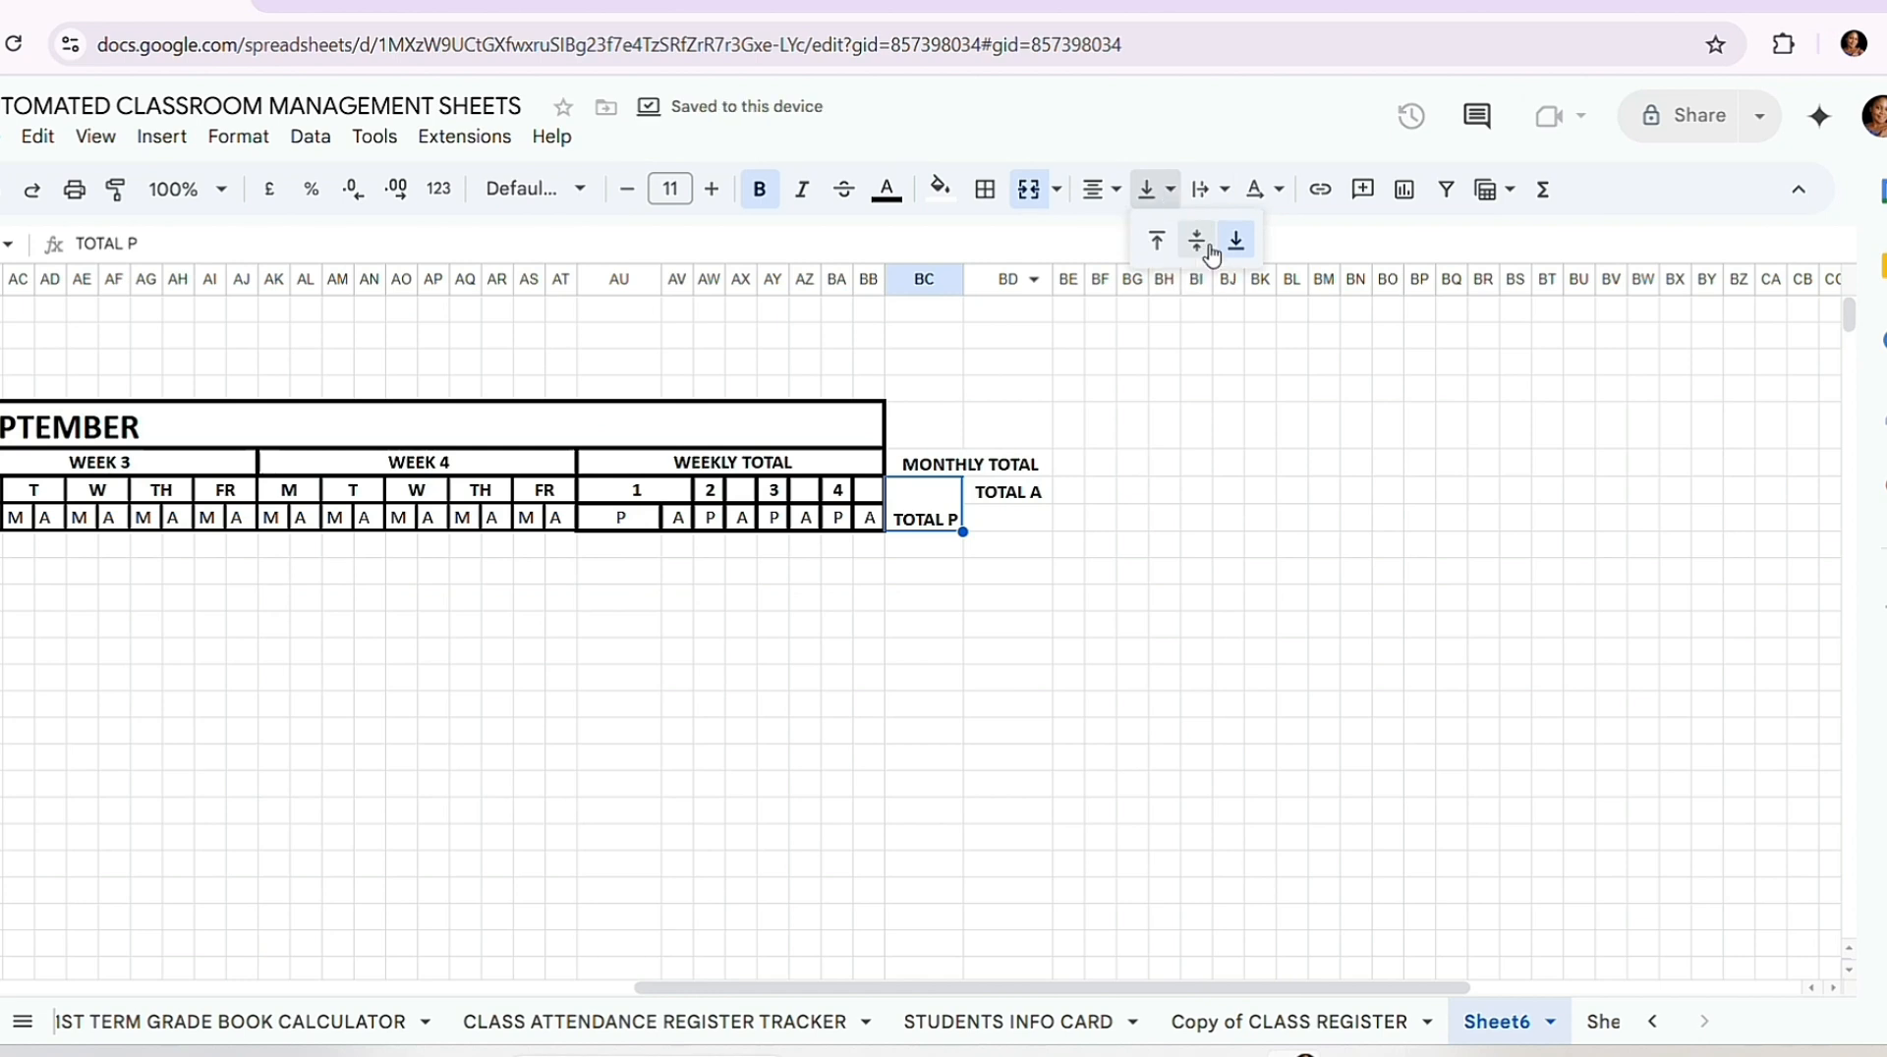
pyautogui.click(1197, 241)
# Step: Merge the TOTAL A label with the empty cell below it, BD7:BD8, and align it to the vertical middle
pyautogui.moveTo(982, 493); pyautogui.dragTo(1032, 531)
pyautogui.click(239, 137)
pyautogui.moveTo(347, 575)
pyautogui.click(678, 577)
pyautogui.click(1154, 188)
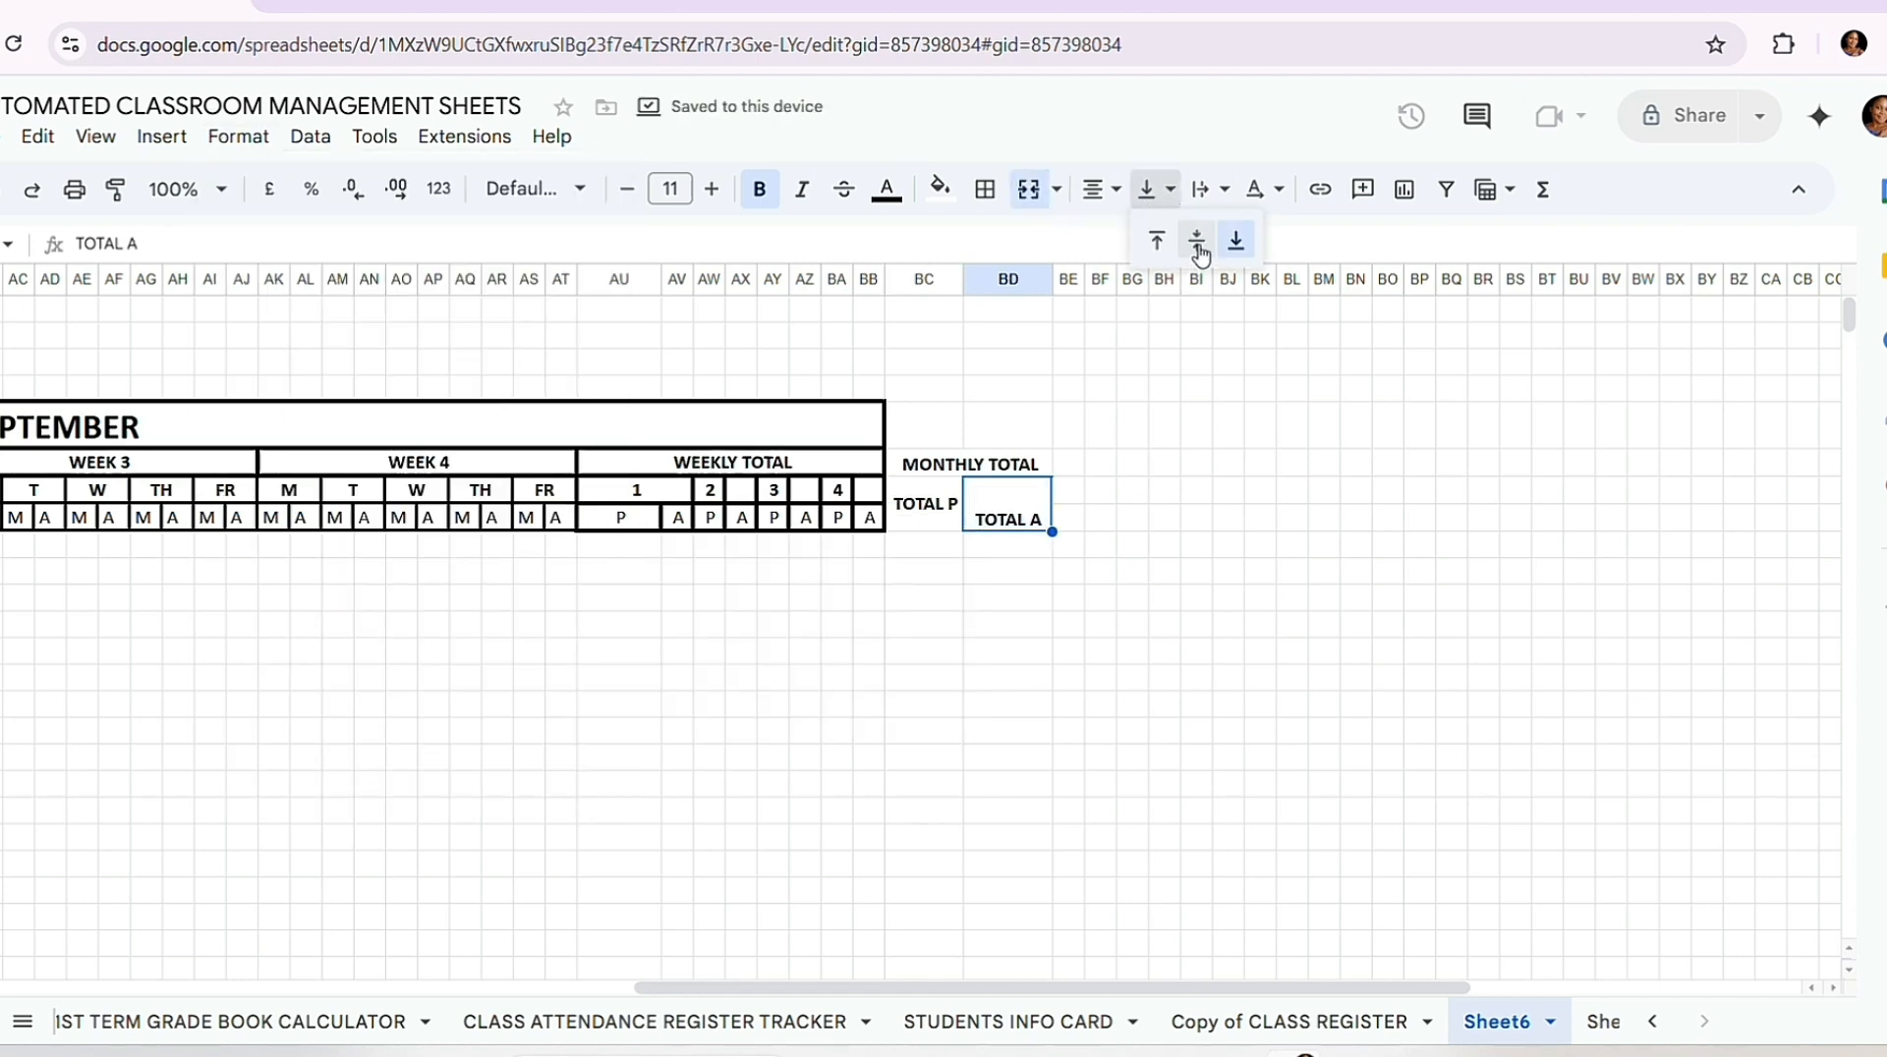
pyautogui.click(1197, 241)
pyautogui.click(1259, 518)
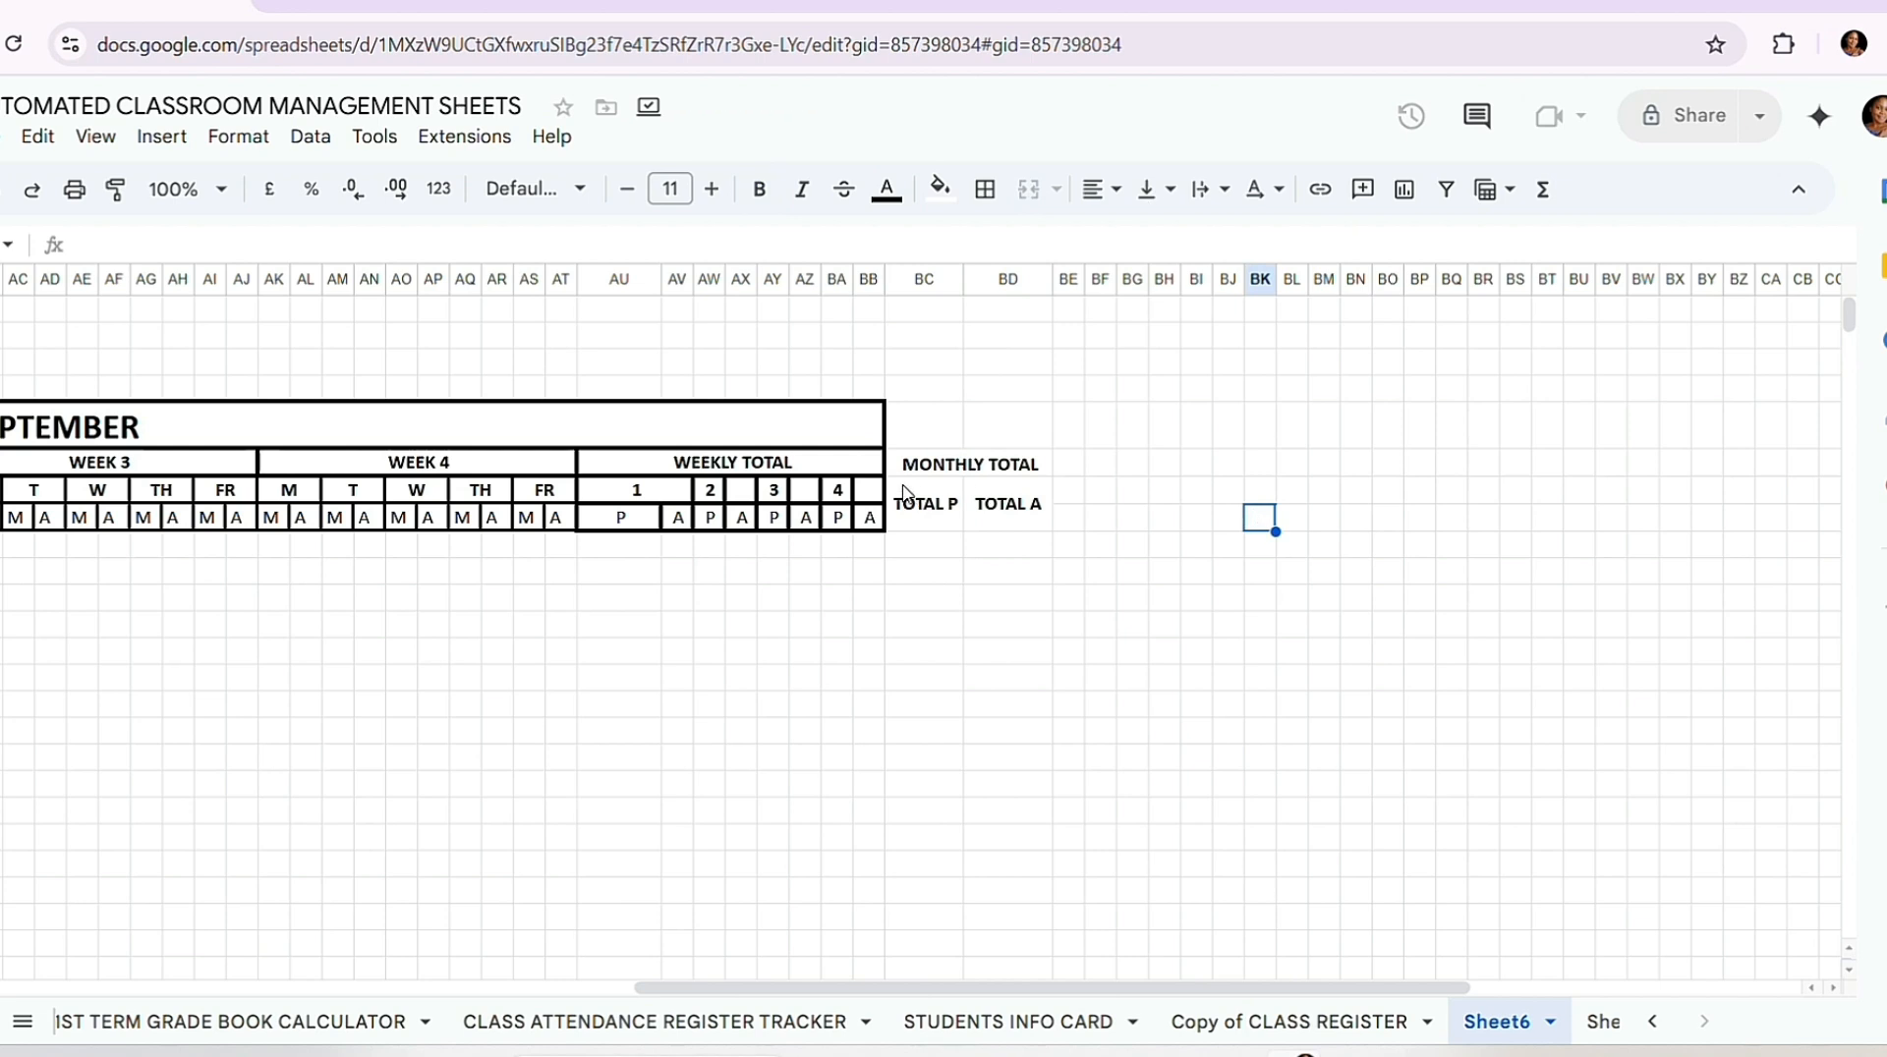
# Step: Add borders to the TOTAL P, TOTAL A and MONTHLY TOTAL headings, and extend the merged SEPTEMBER heading through column BD
pyautogui.moveTo(906, 493); pyautogui.dragTo(1045, 522)
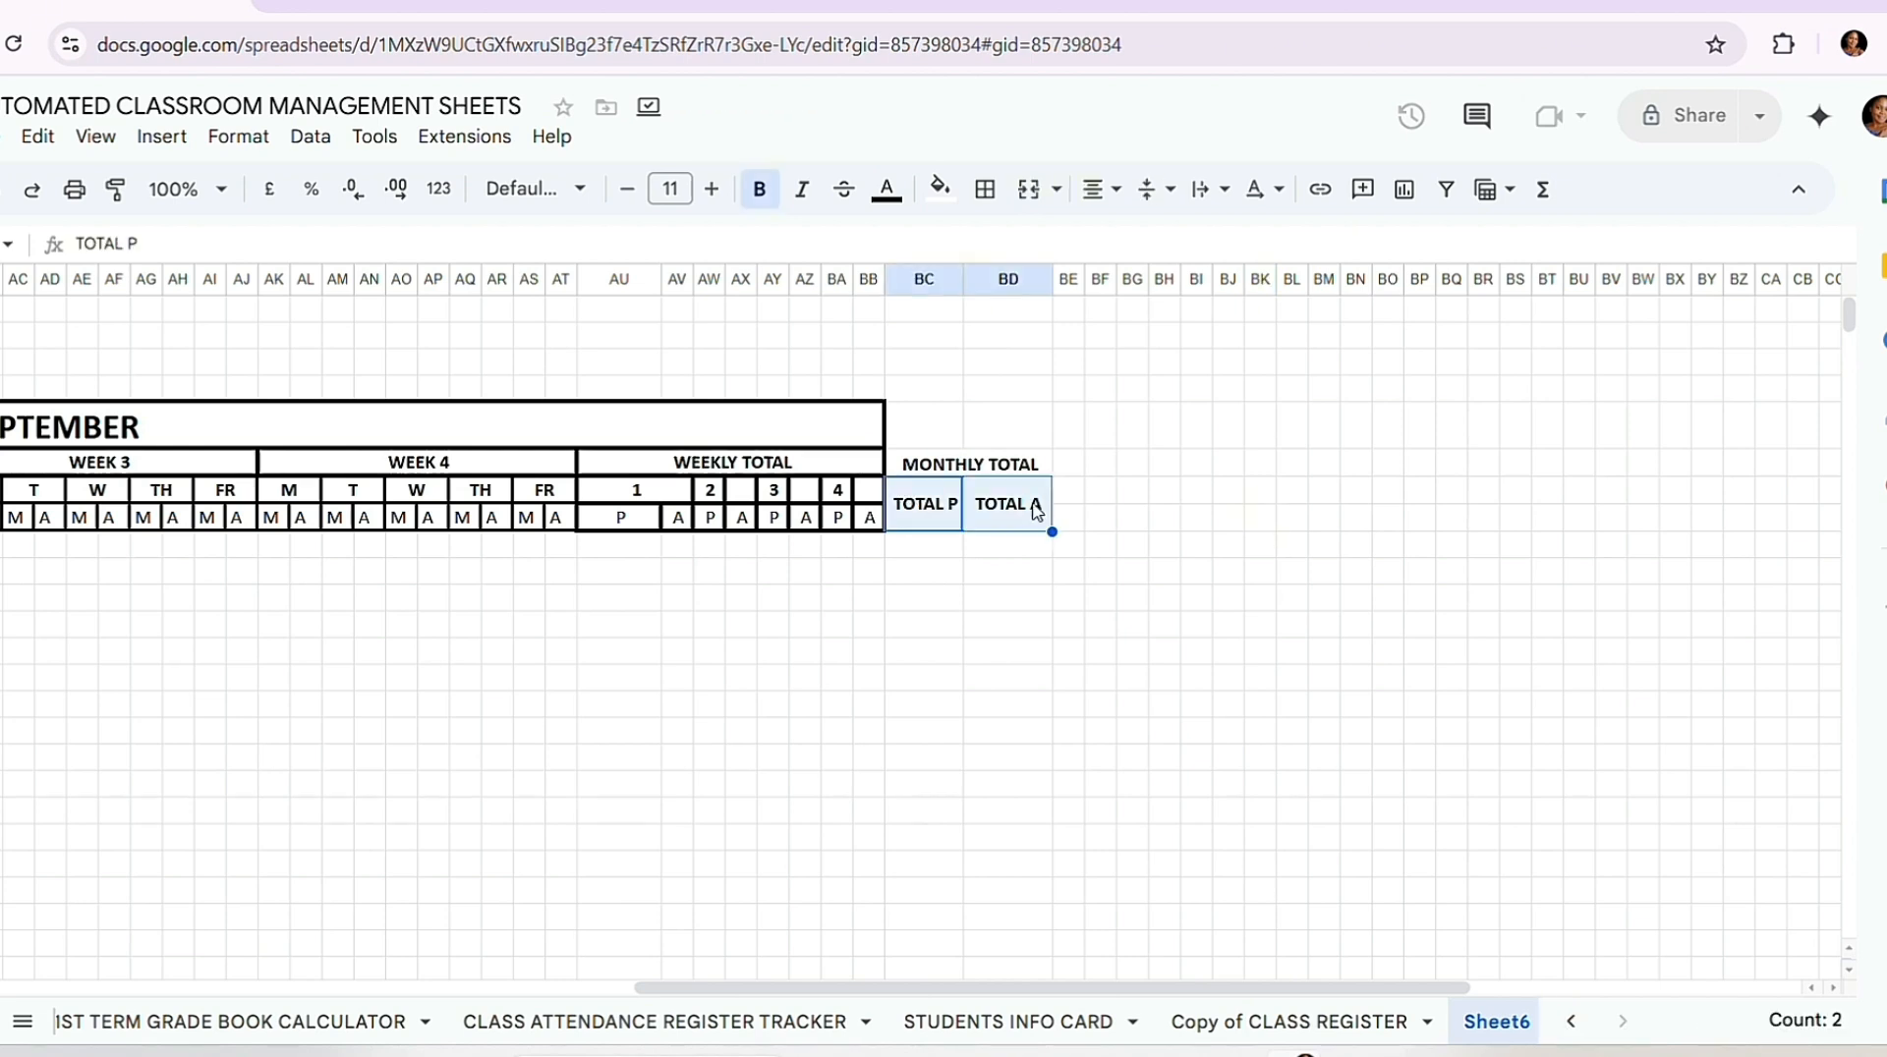
pyautogui.click(998, 210)
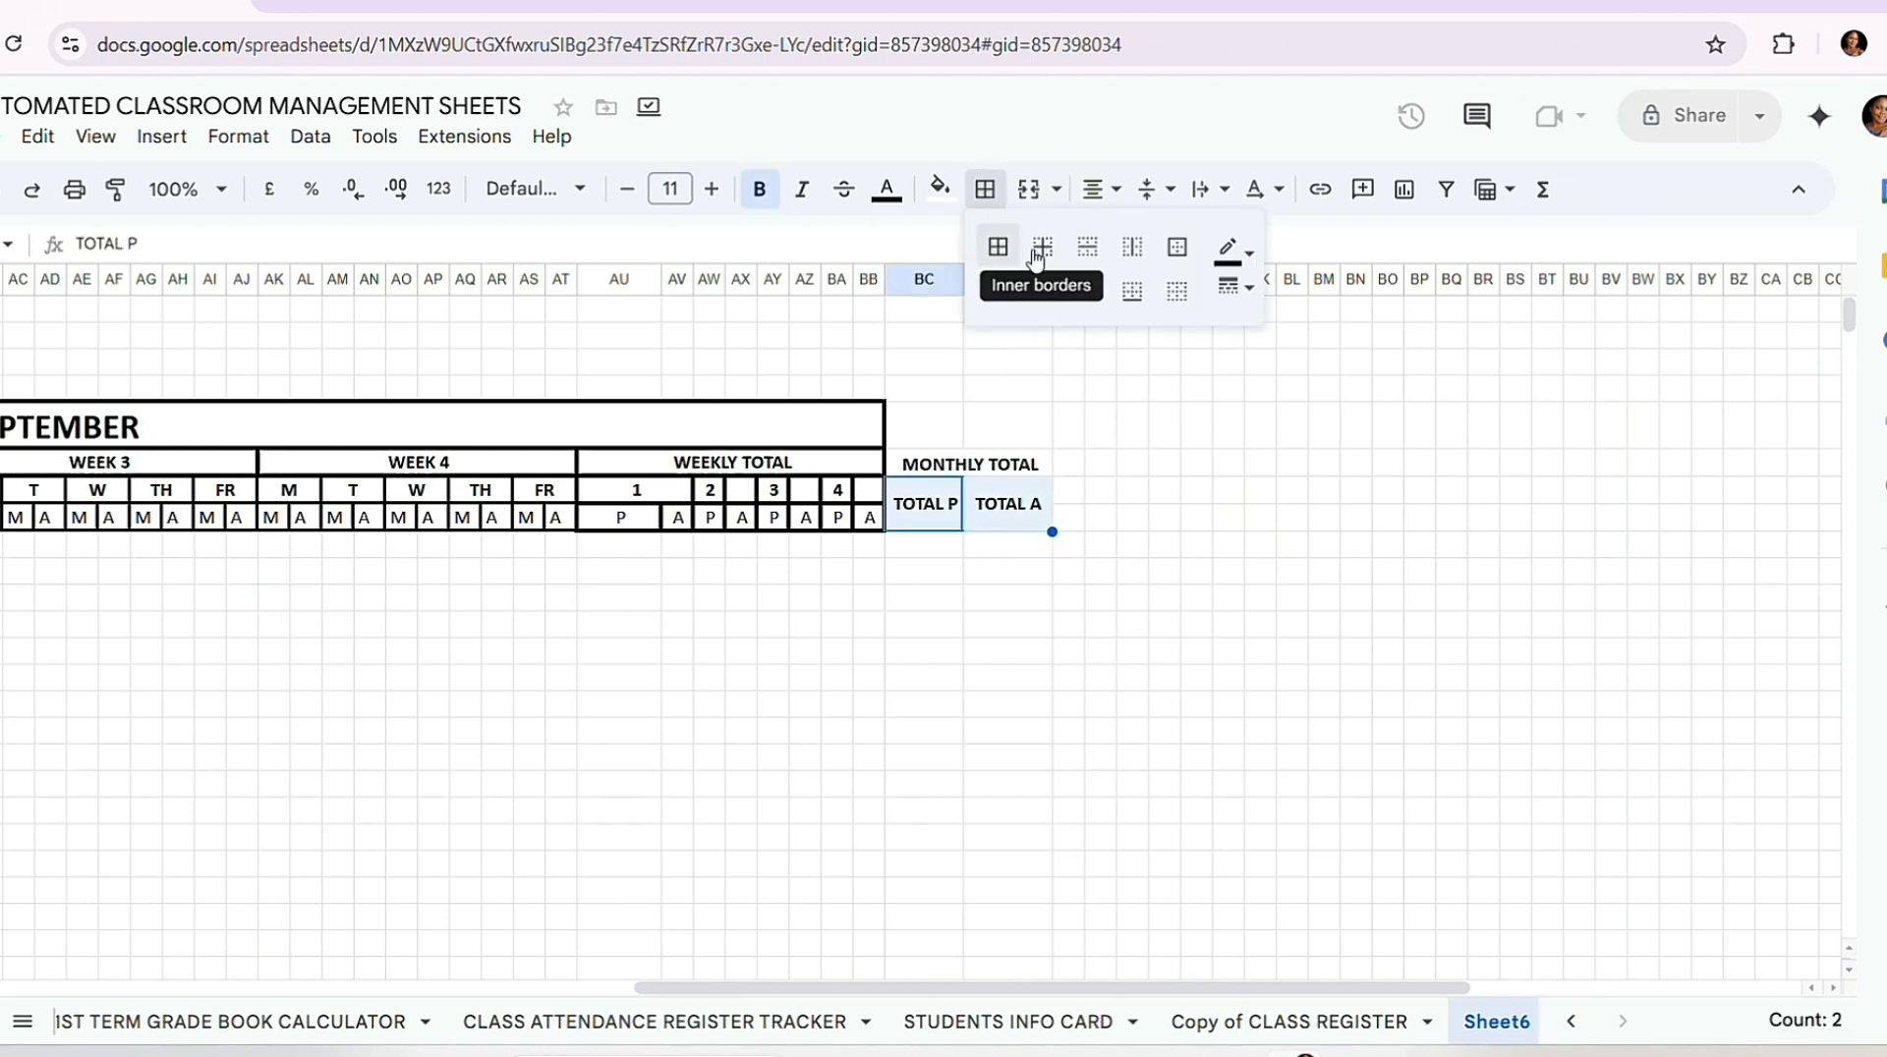
pyautogui.click(996, 258)
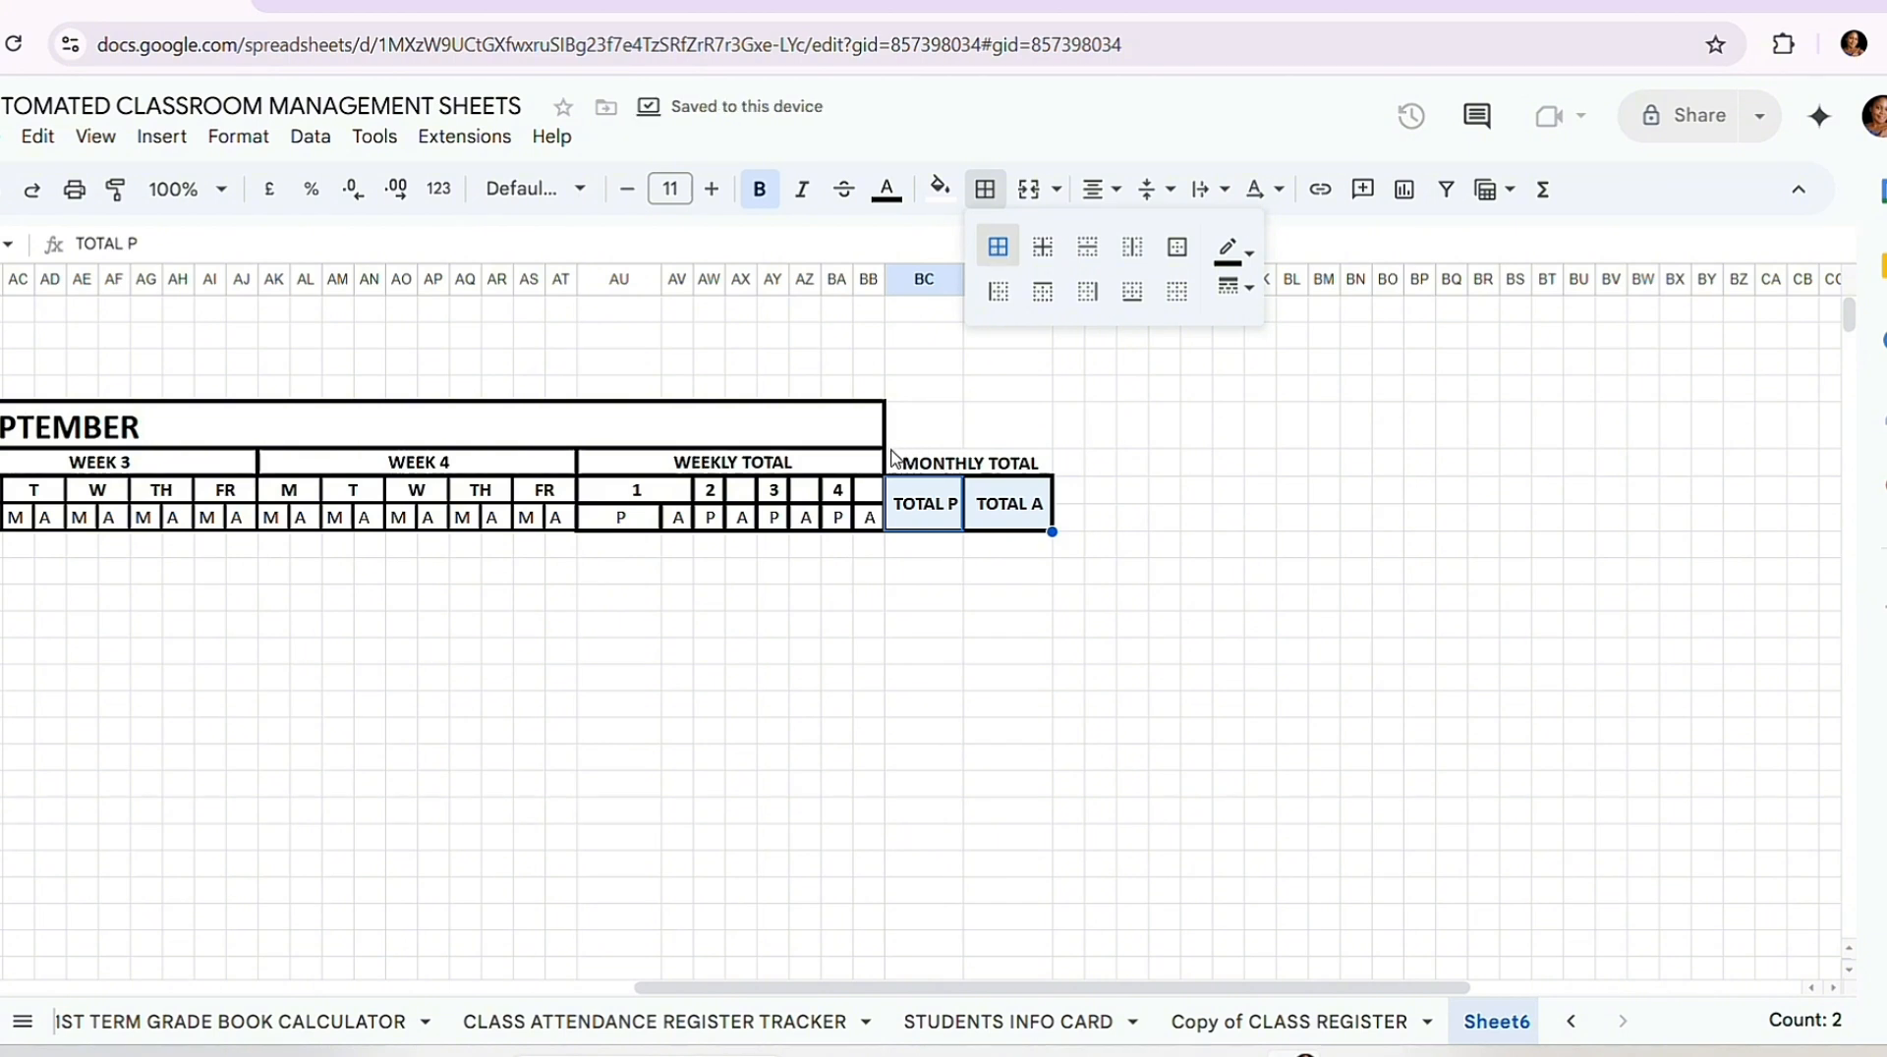
pyautogui.moveTo(898, 442); pyautogui.dragTo(1011, 466)
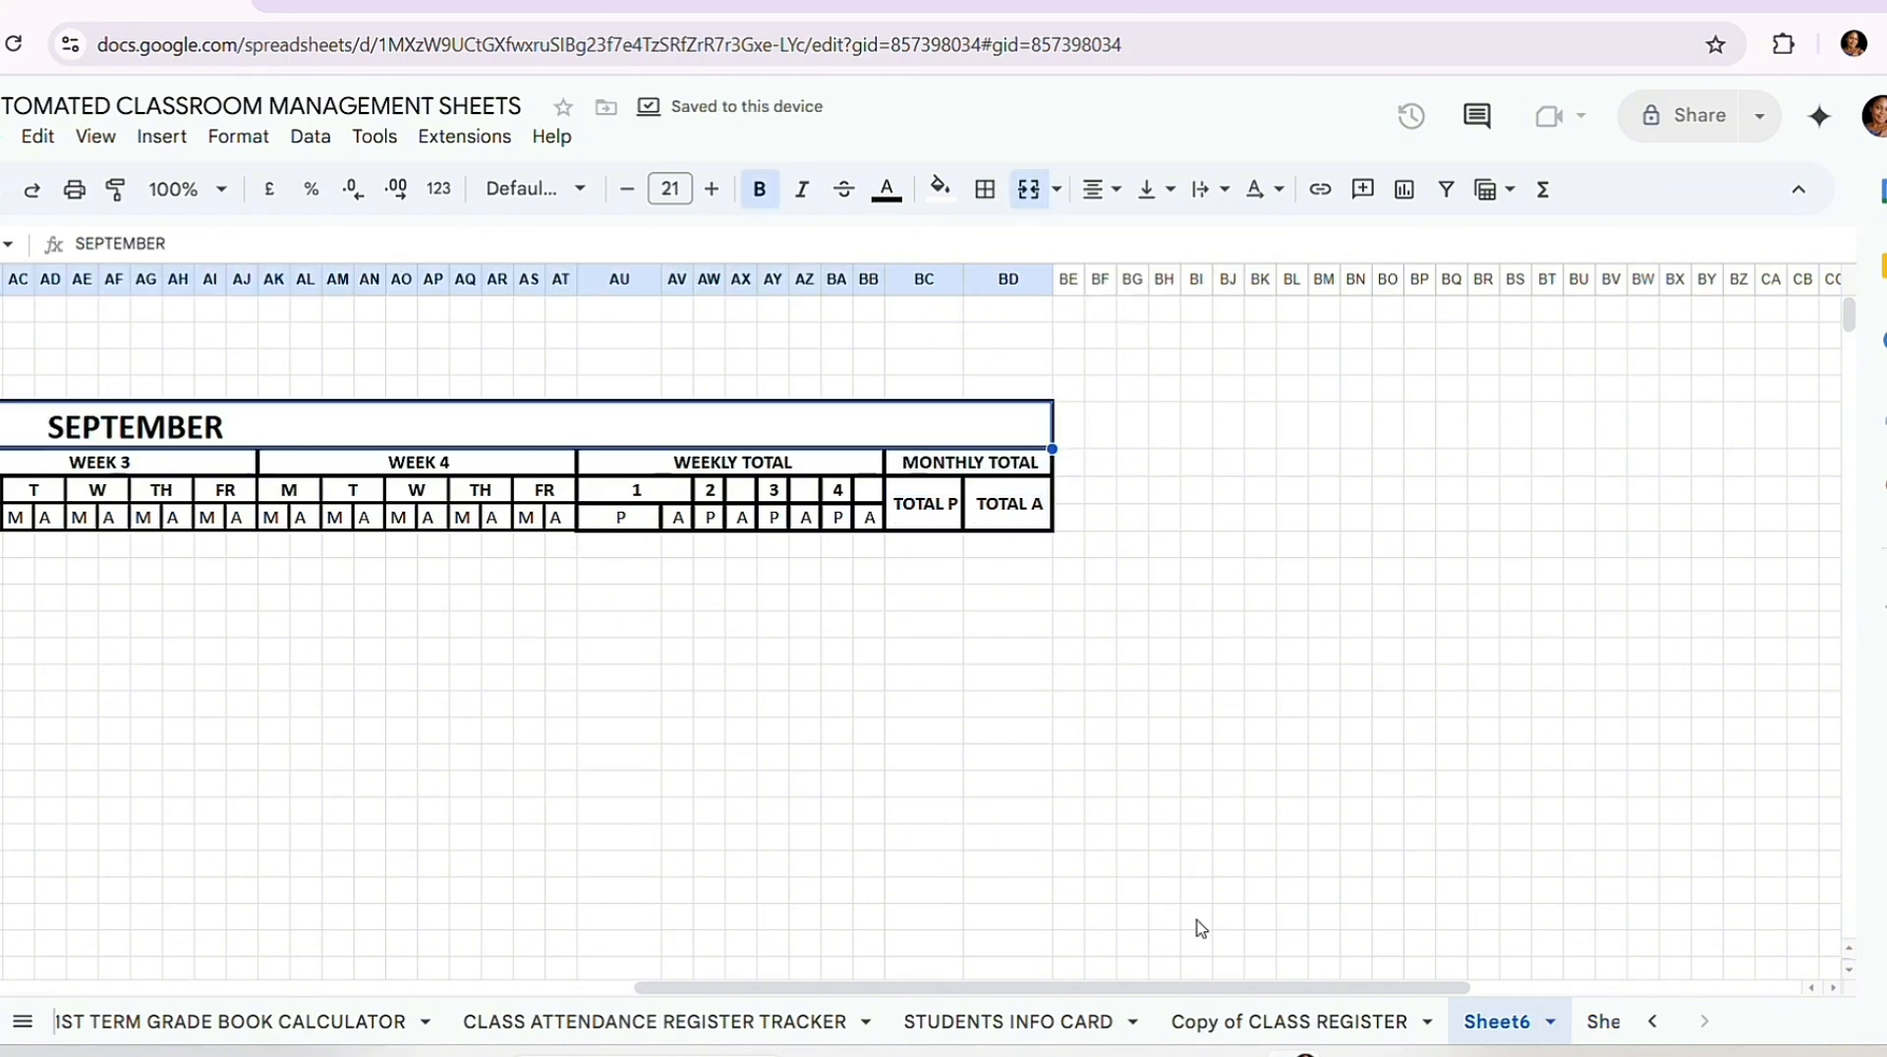
# Step: Enter the heading BROUGHT FORWARD in BE6, beside MONTHLY TOTAL, and widen column BE
pyautogui.click(1073, 465)
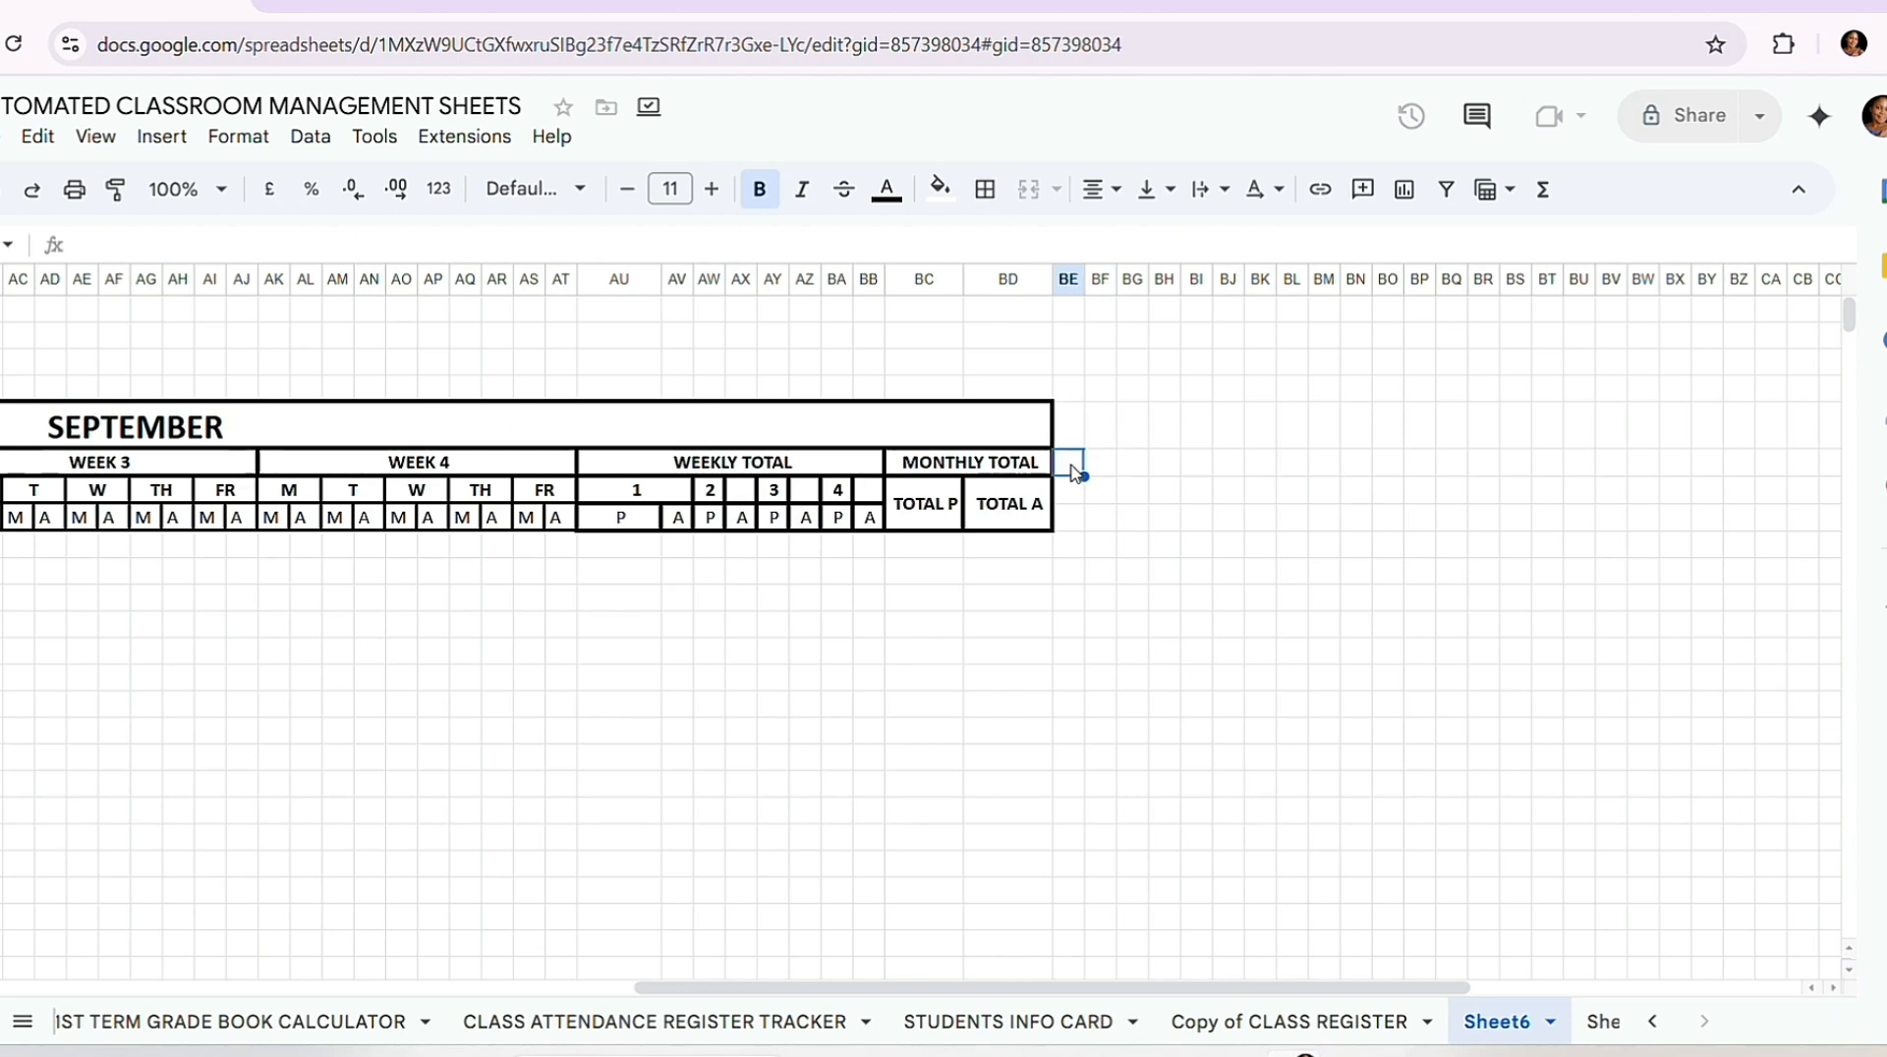
pyautogui.write('BROUGHT')
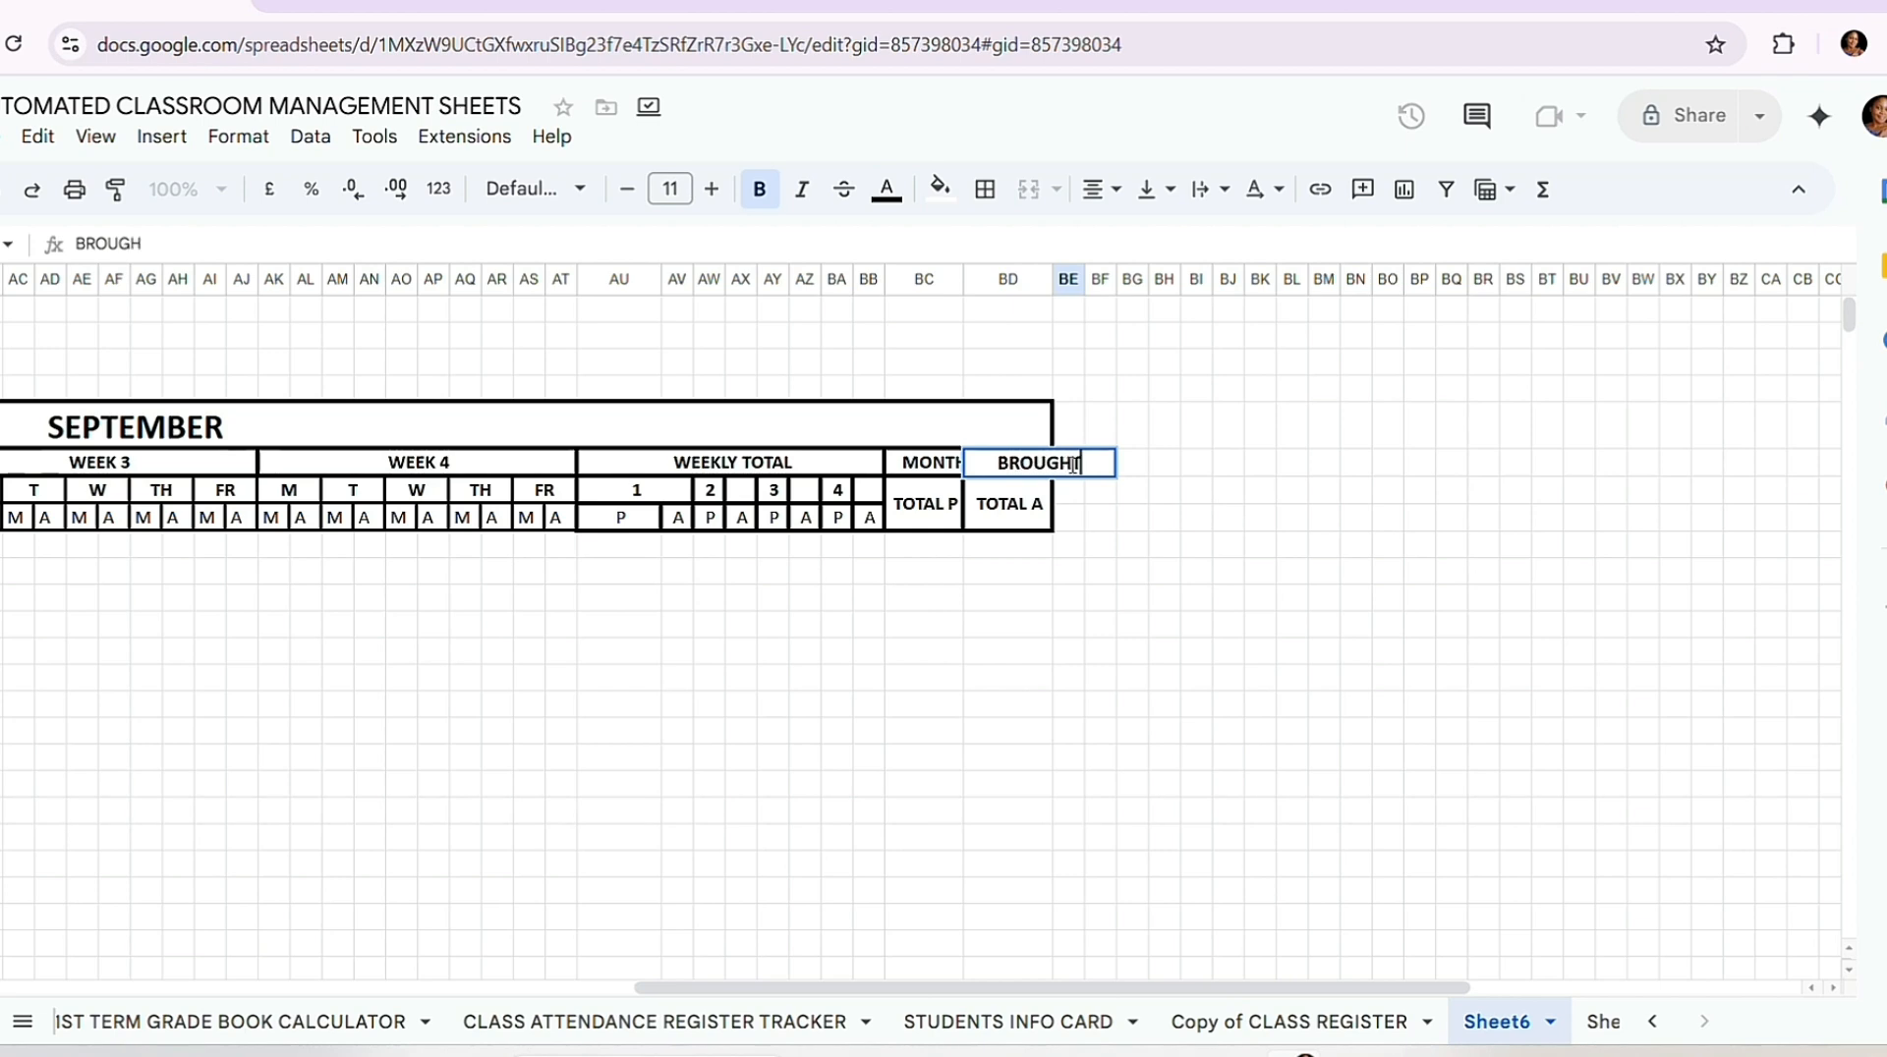
pyautogui.write(' FORWARD')
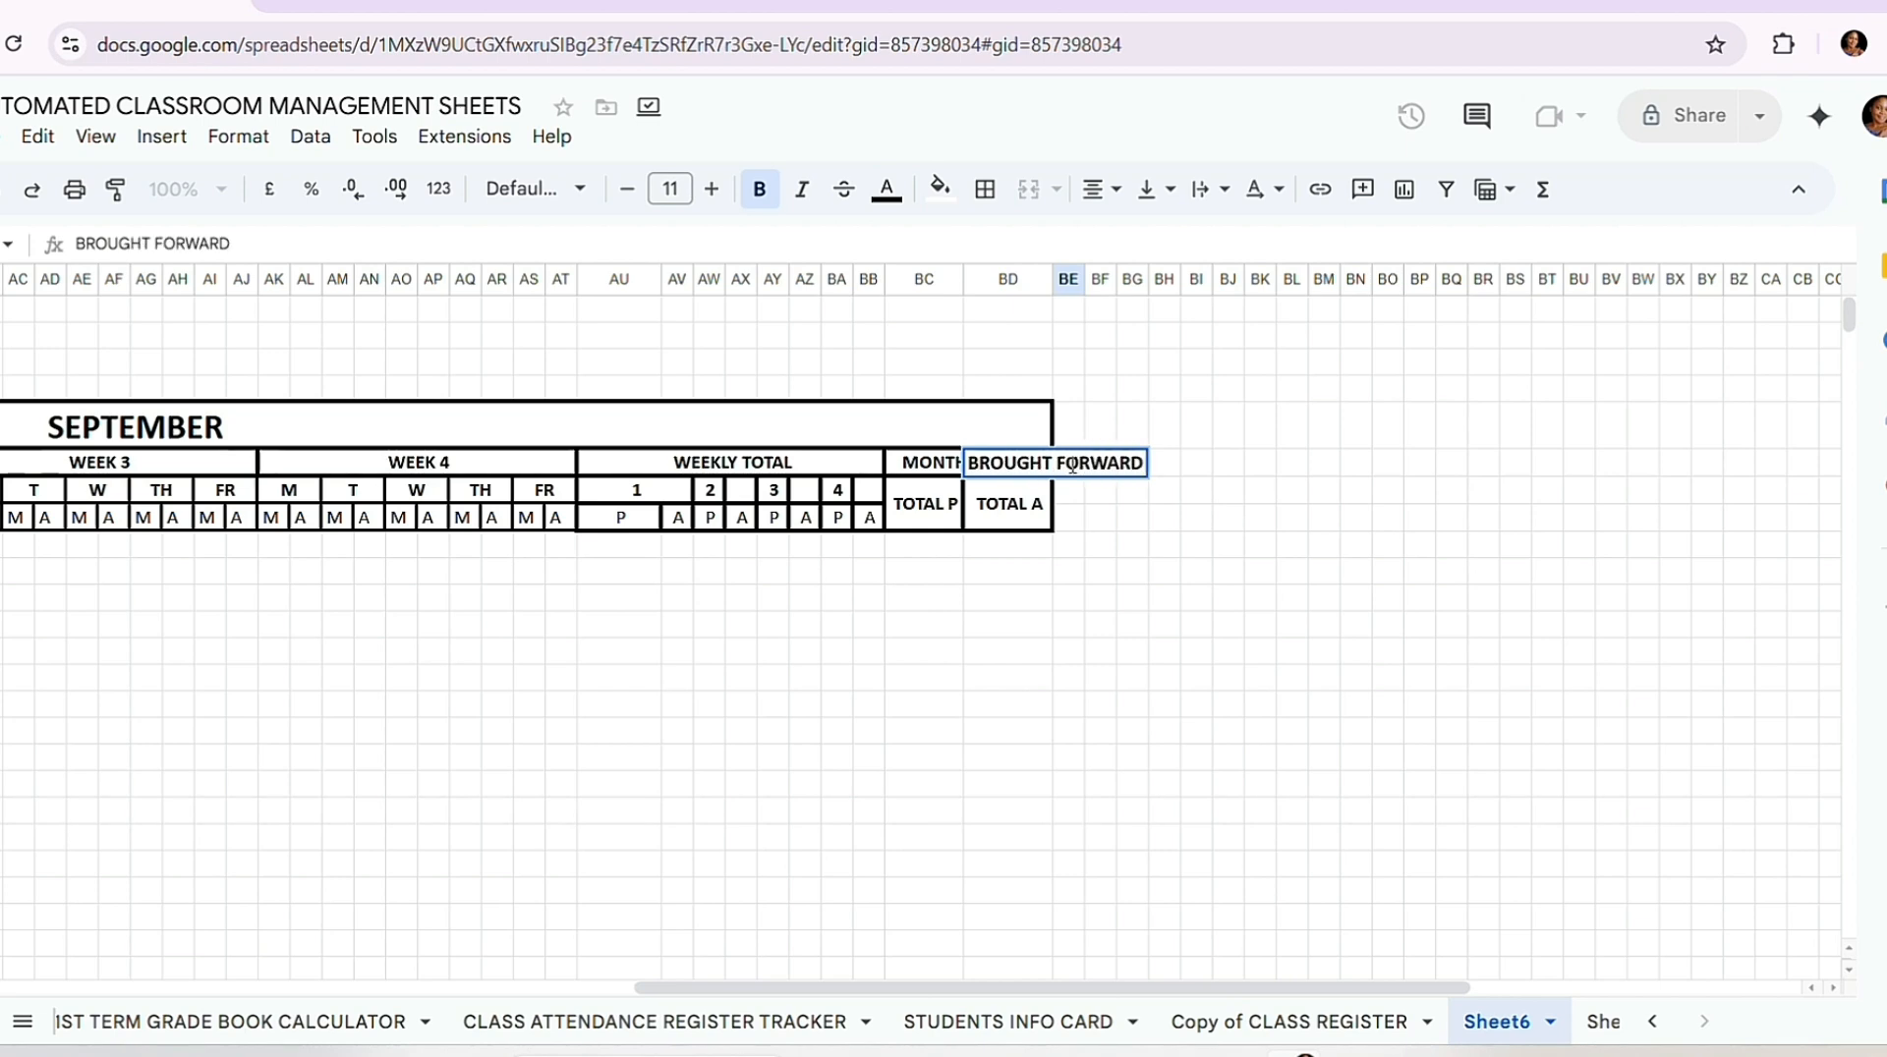
pyautogui.press('Return')
pyautogui.click(1081, 468)
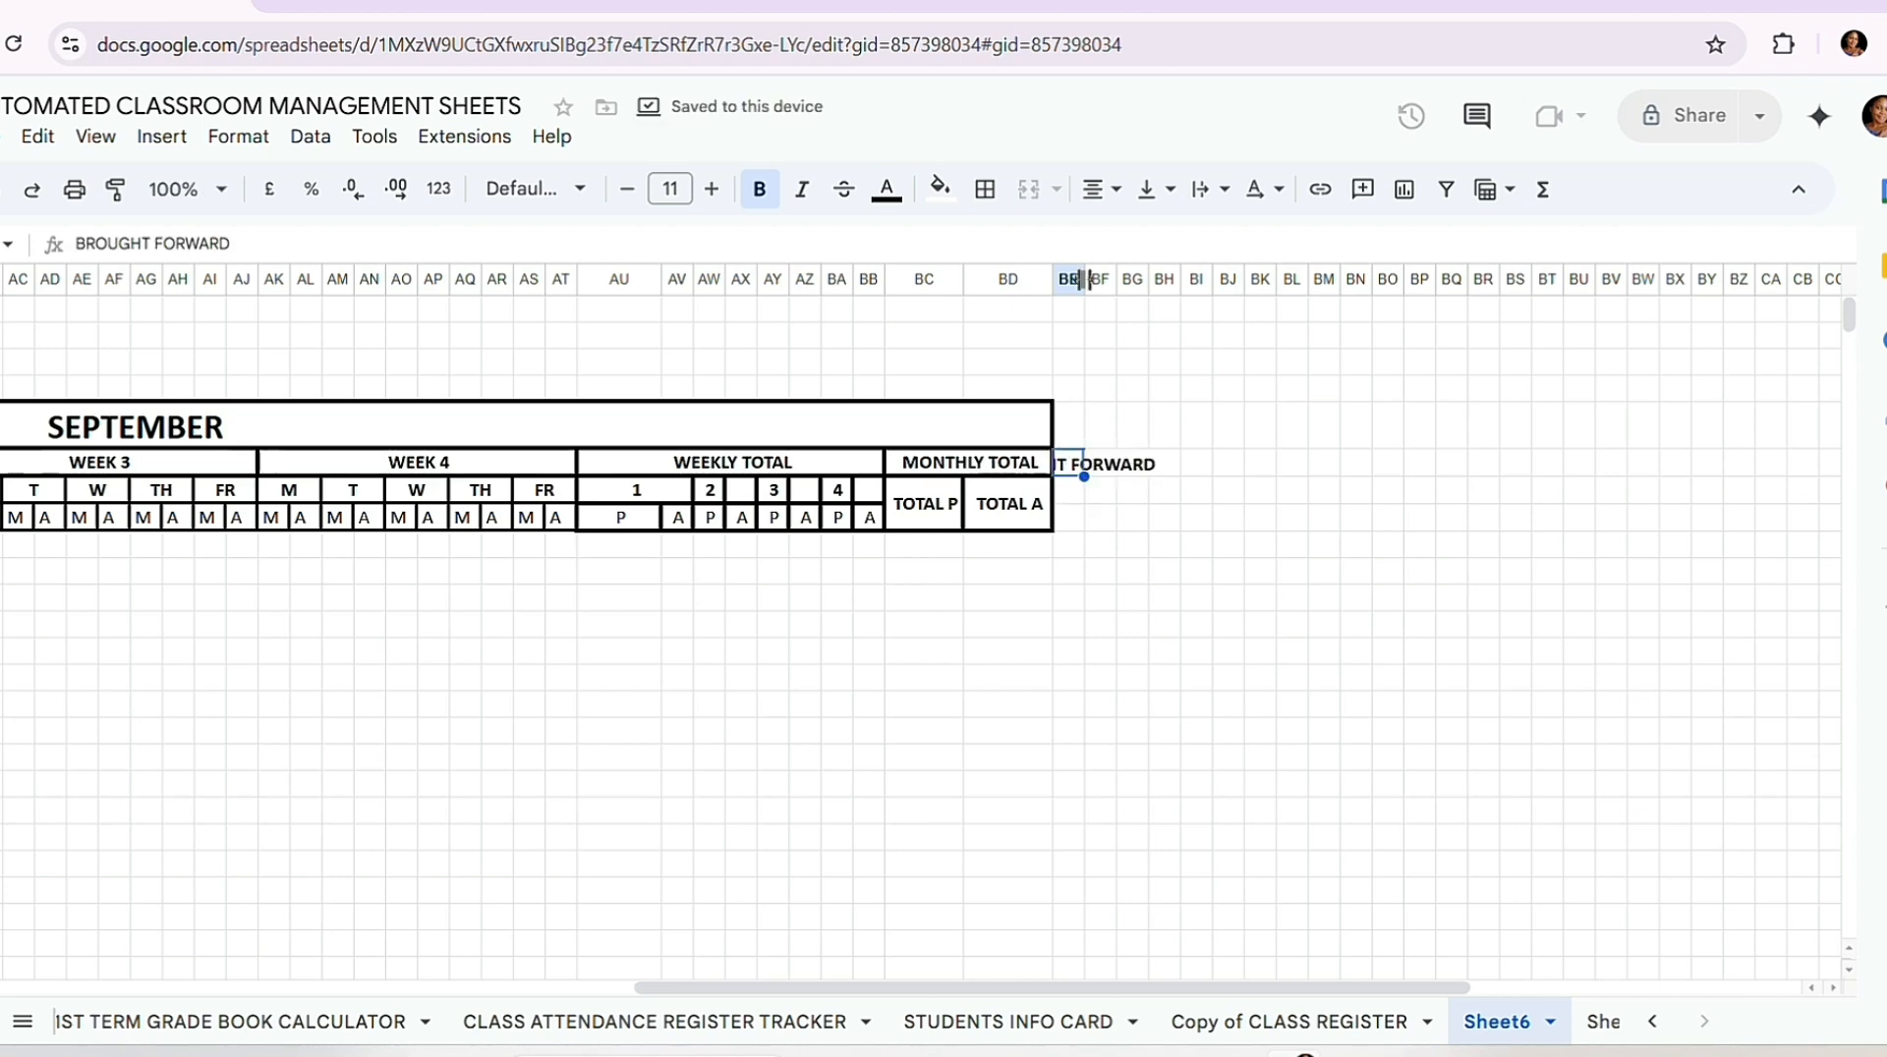
pyautogui.moveTo(1084, 279); pyautogui.dragTo(1192, 285)
pyautogui.click(1117, 439)
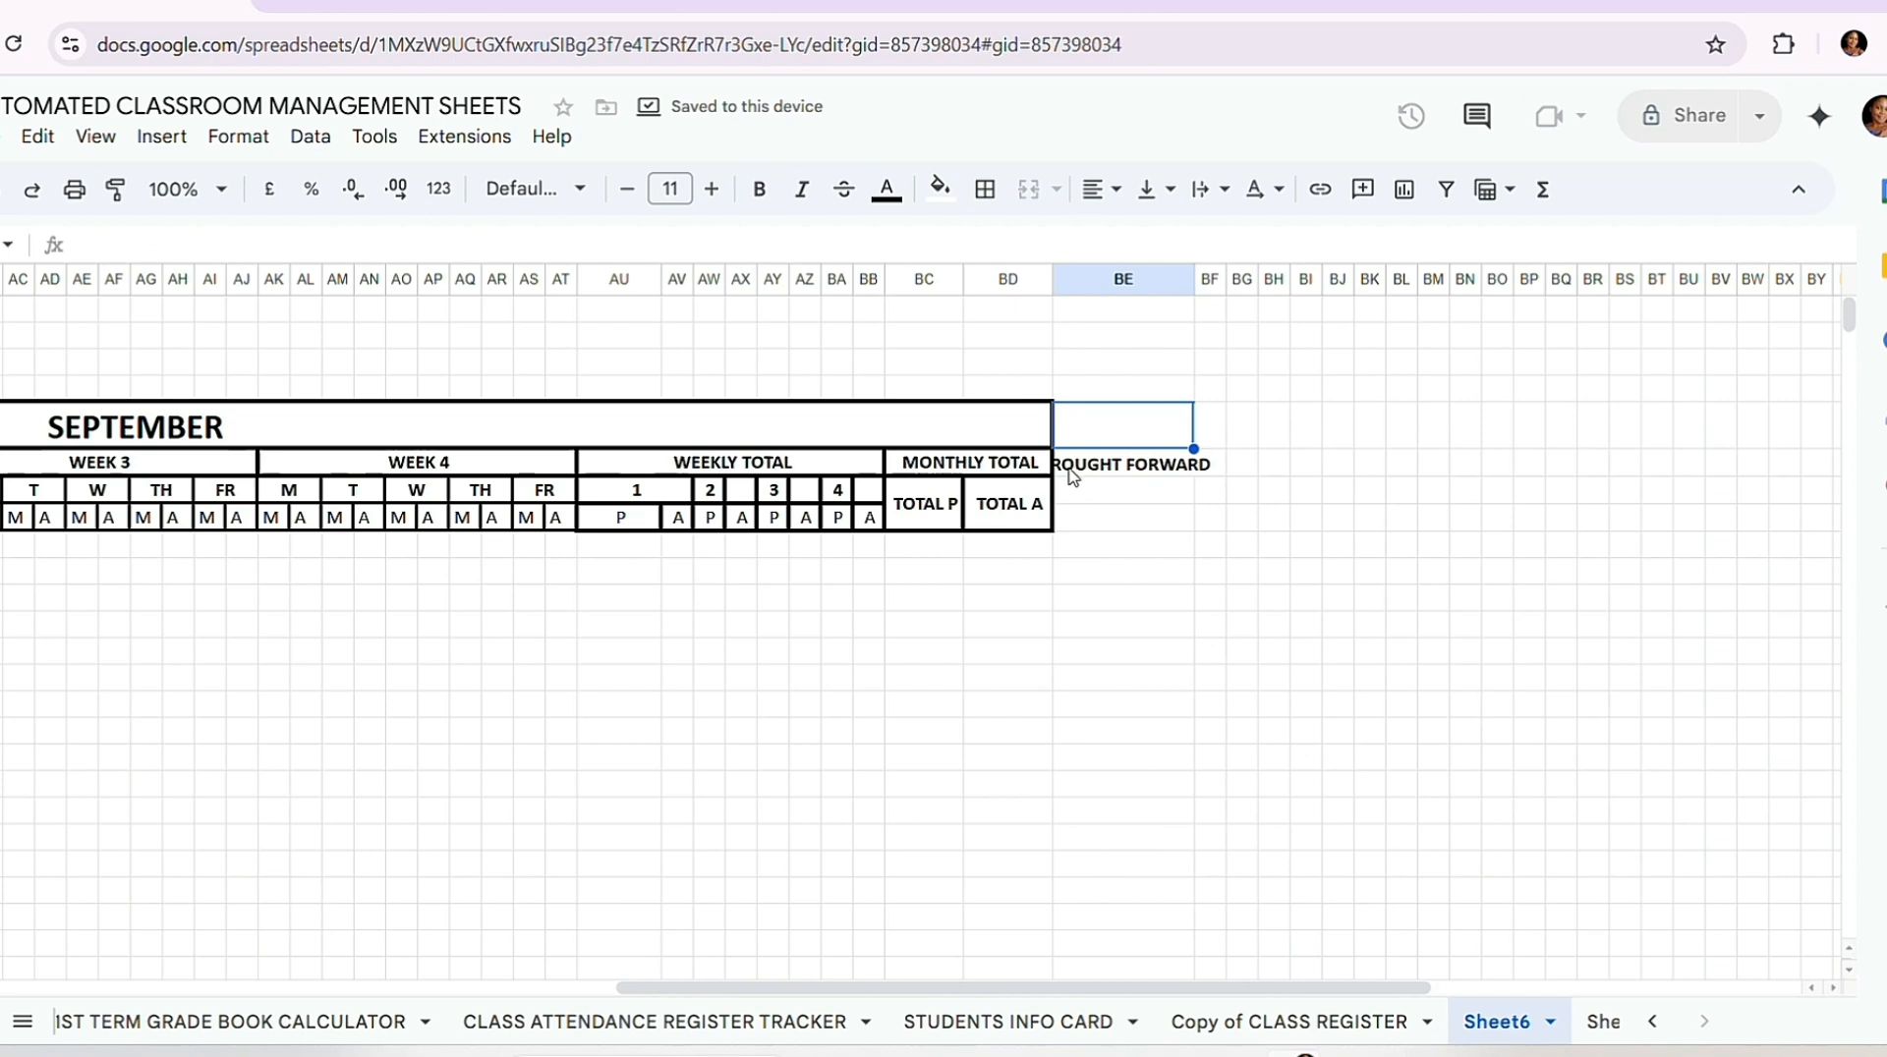
# Step: Wrap the text of the BROUGHT FORWARD heading within its cell
pyautogui.click(1076, 470)
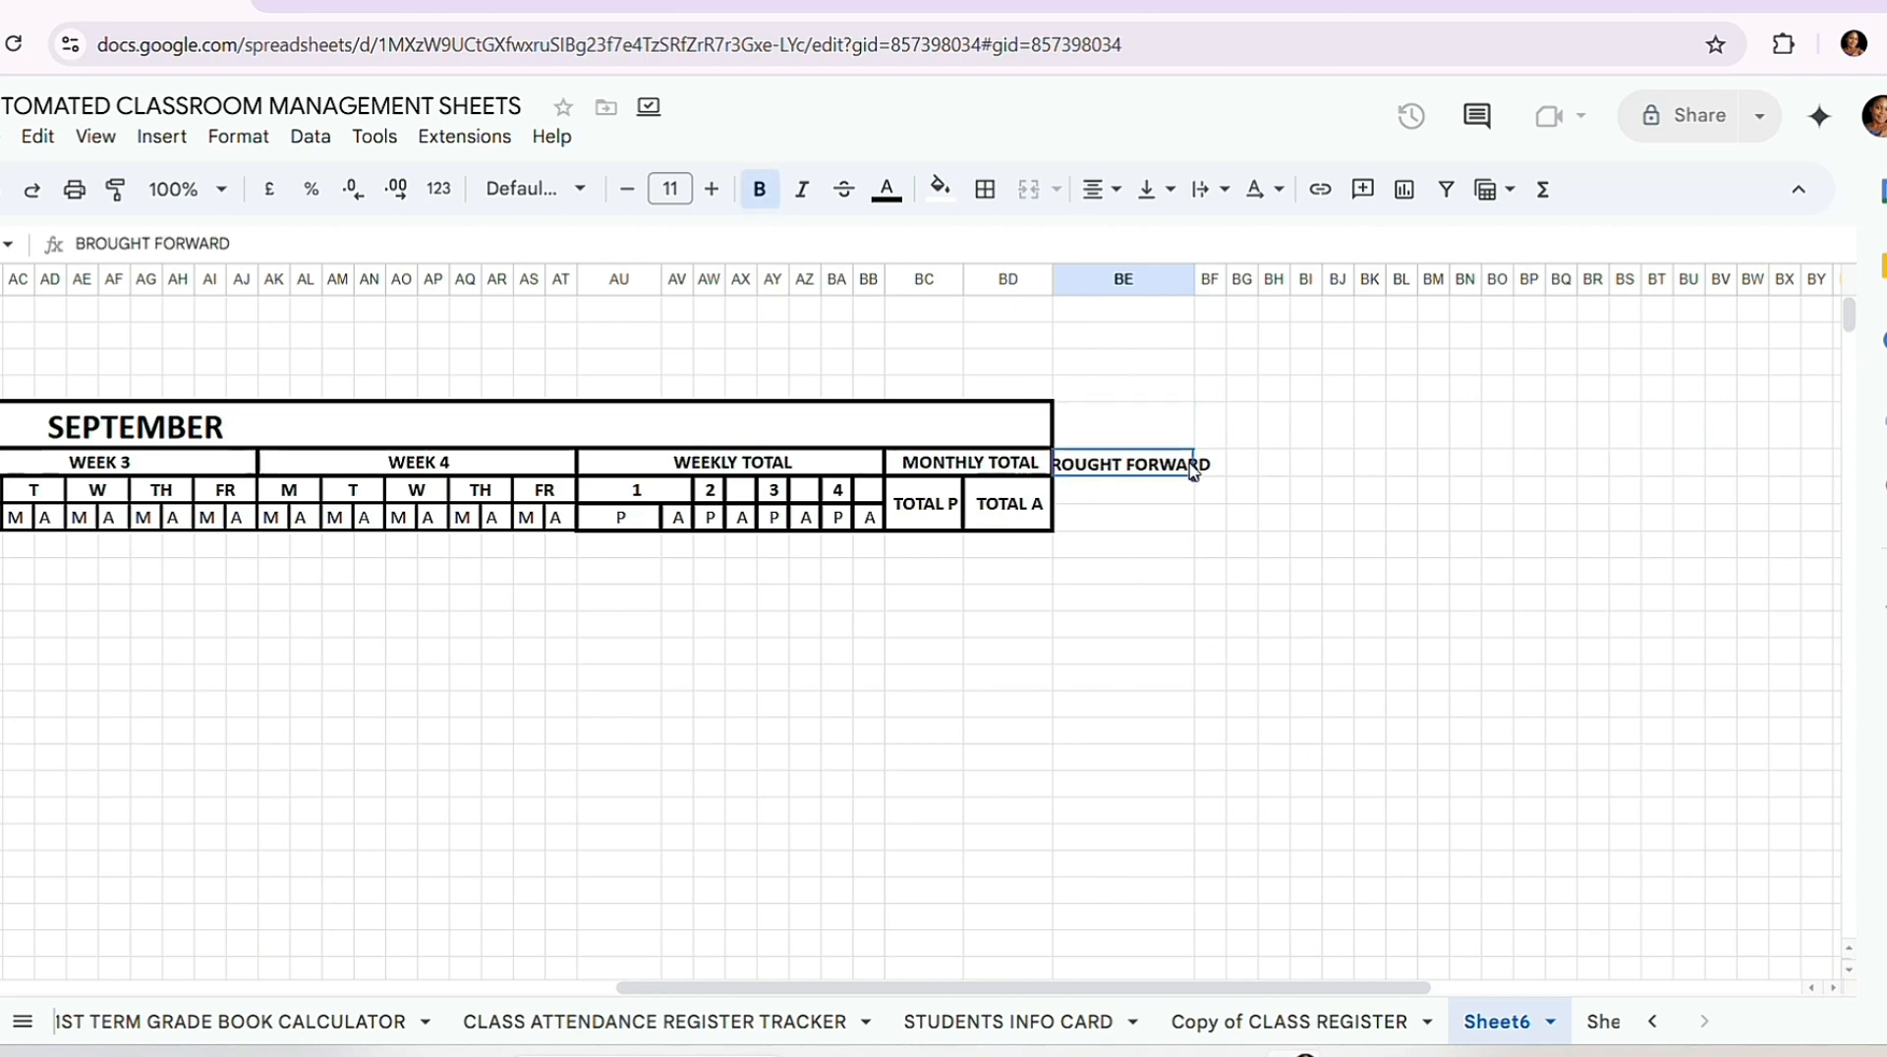
pyautogui.click(240, 138)
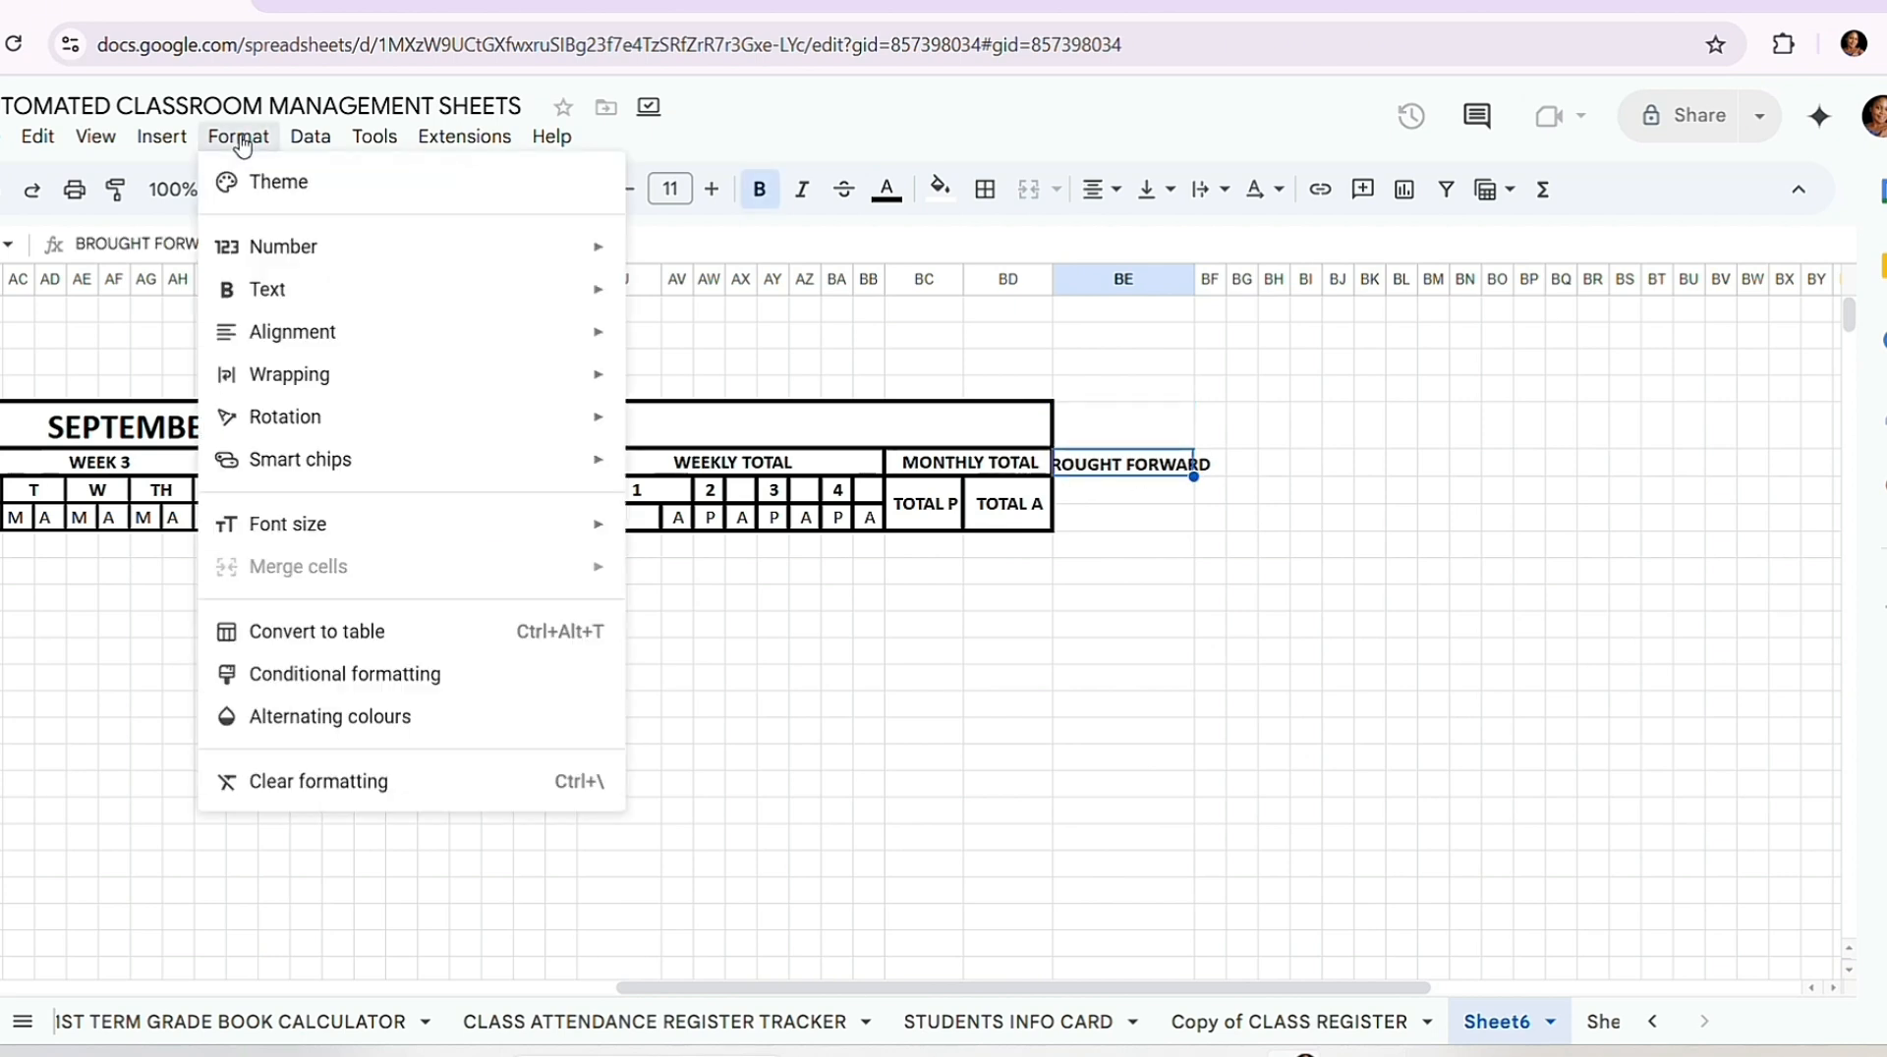
pyautogui.moveTo(305, 310)
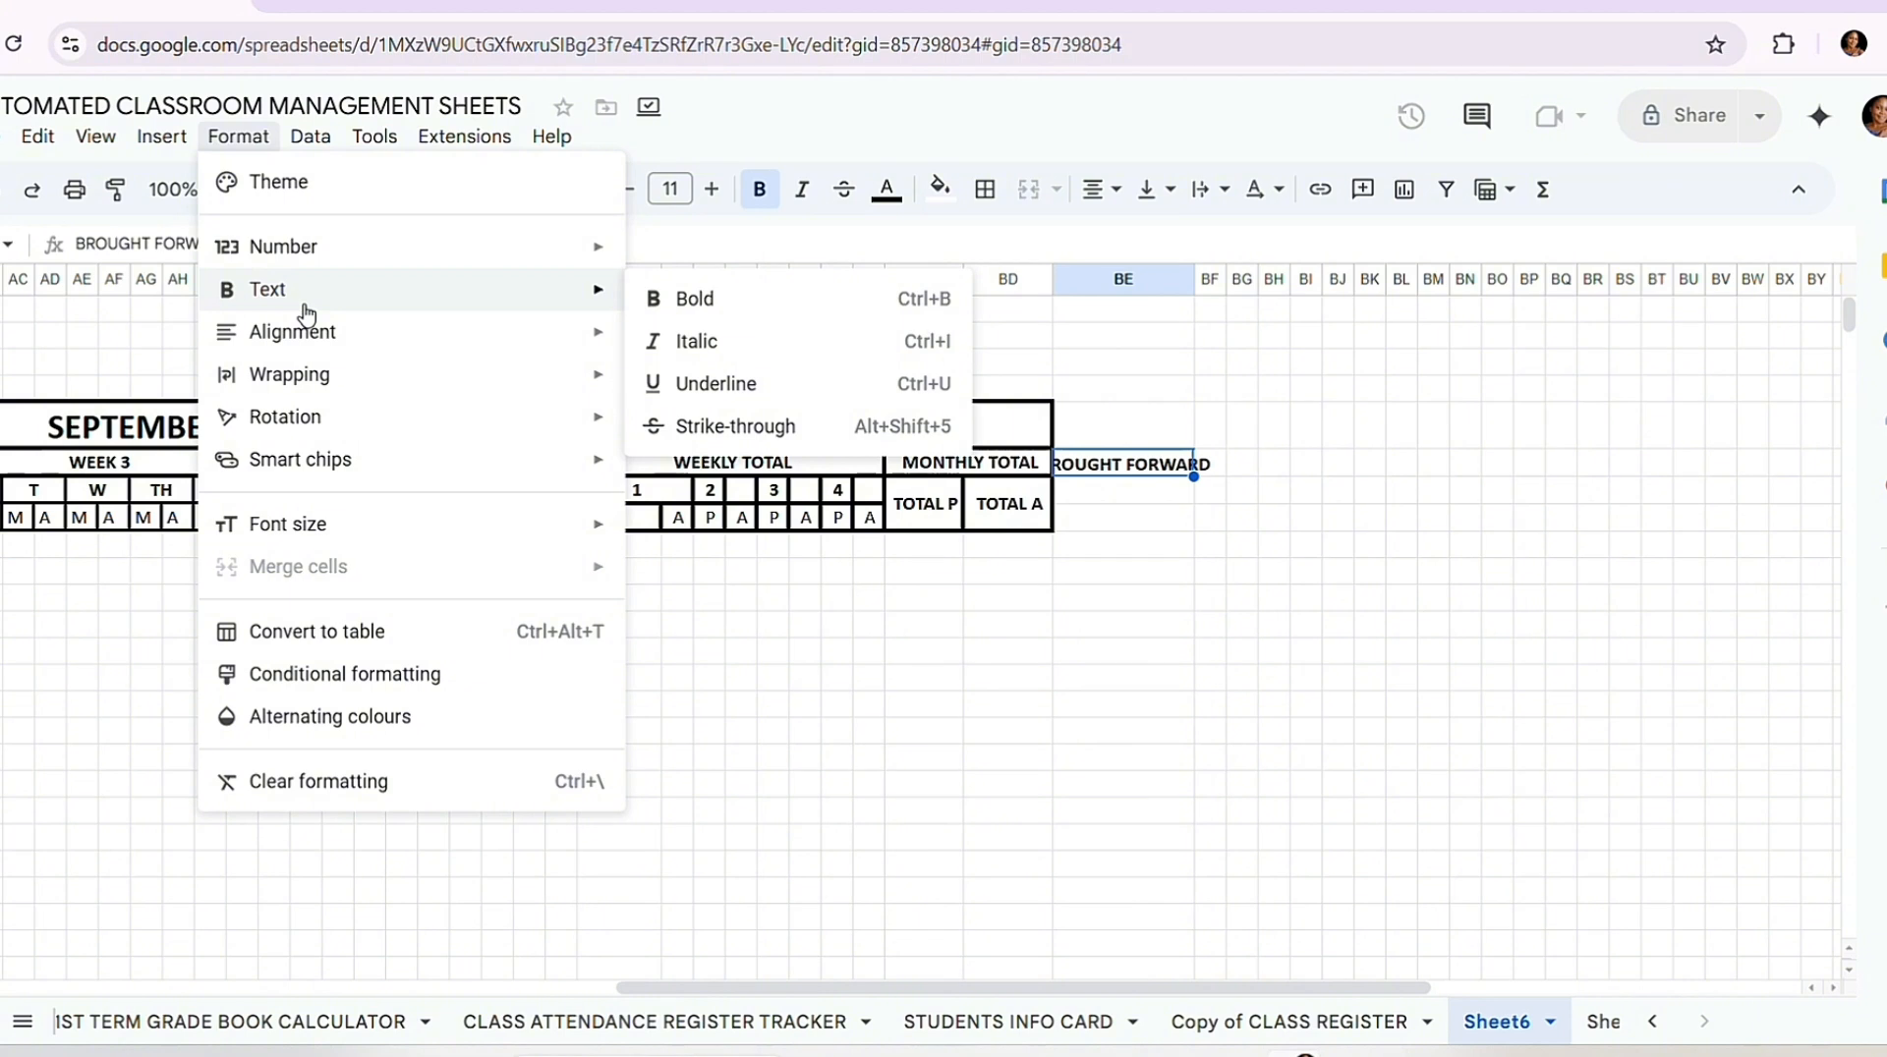
pyautogui.moveTo(603, 379)
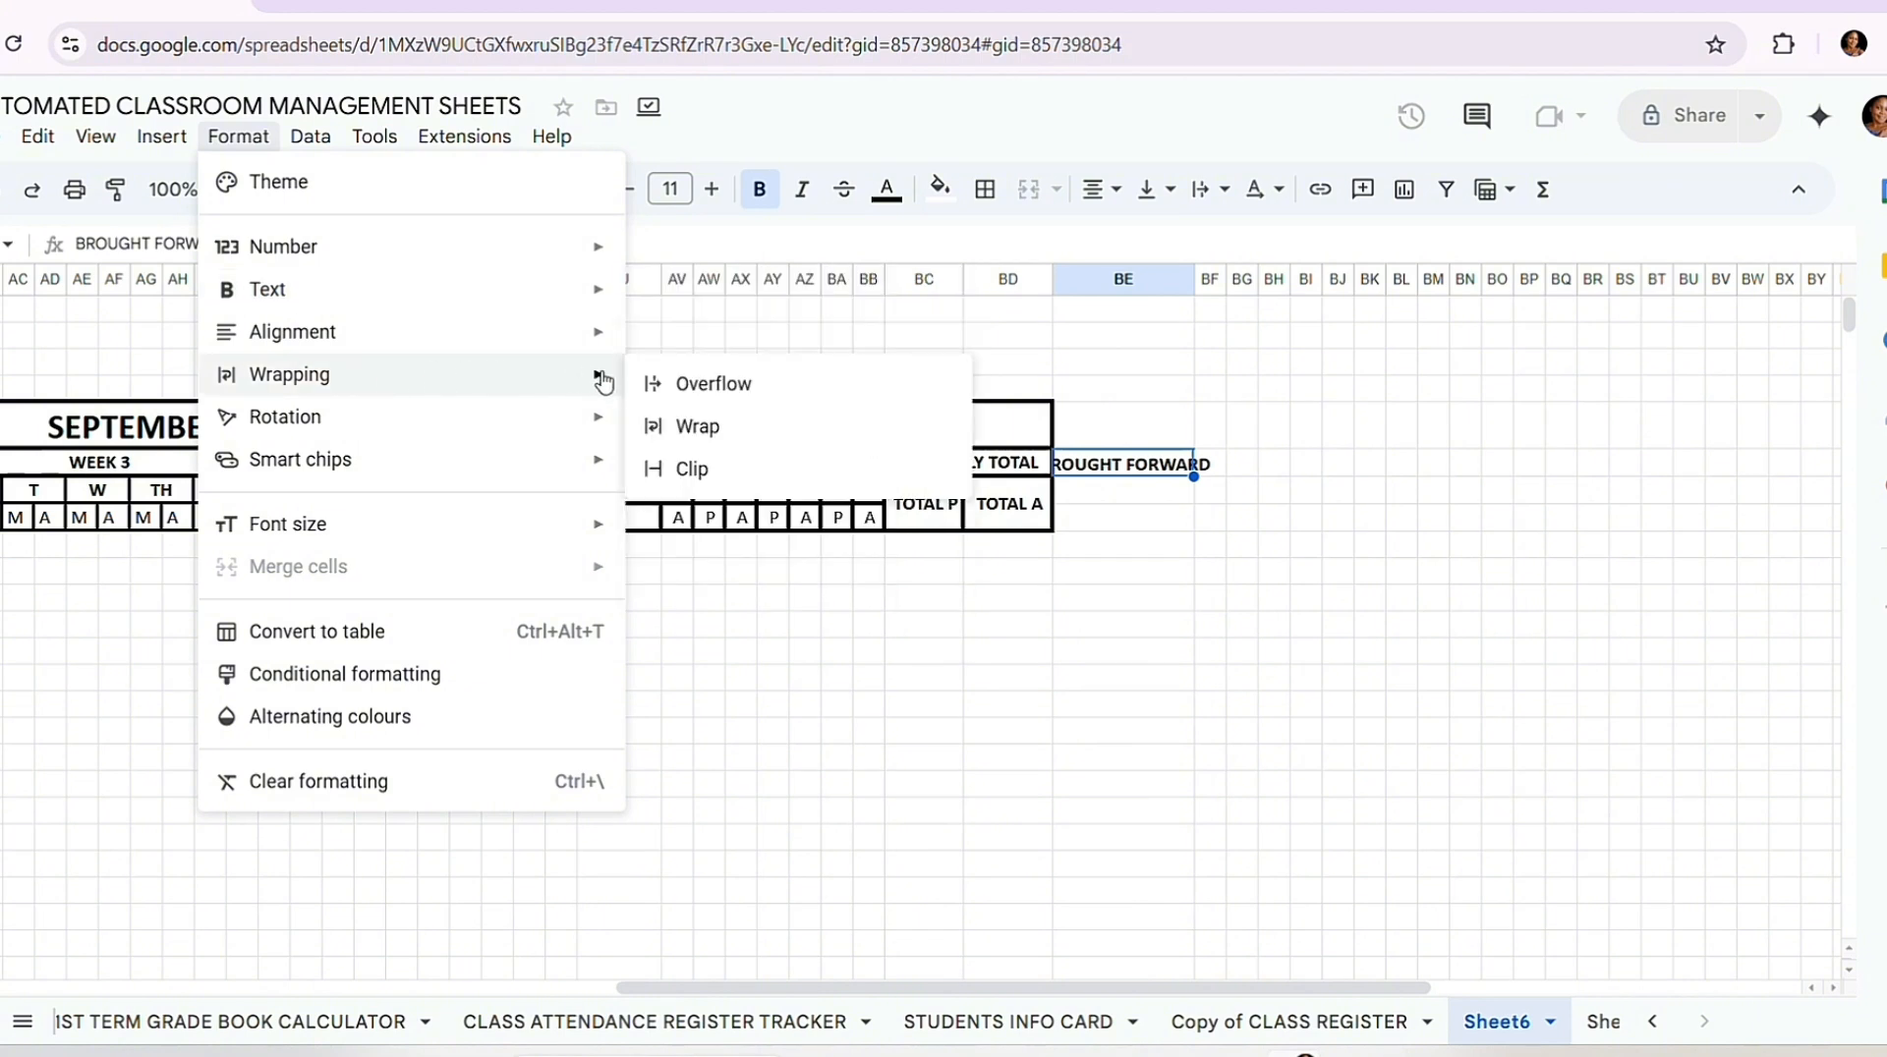
pyautogui.click(727, 429)
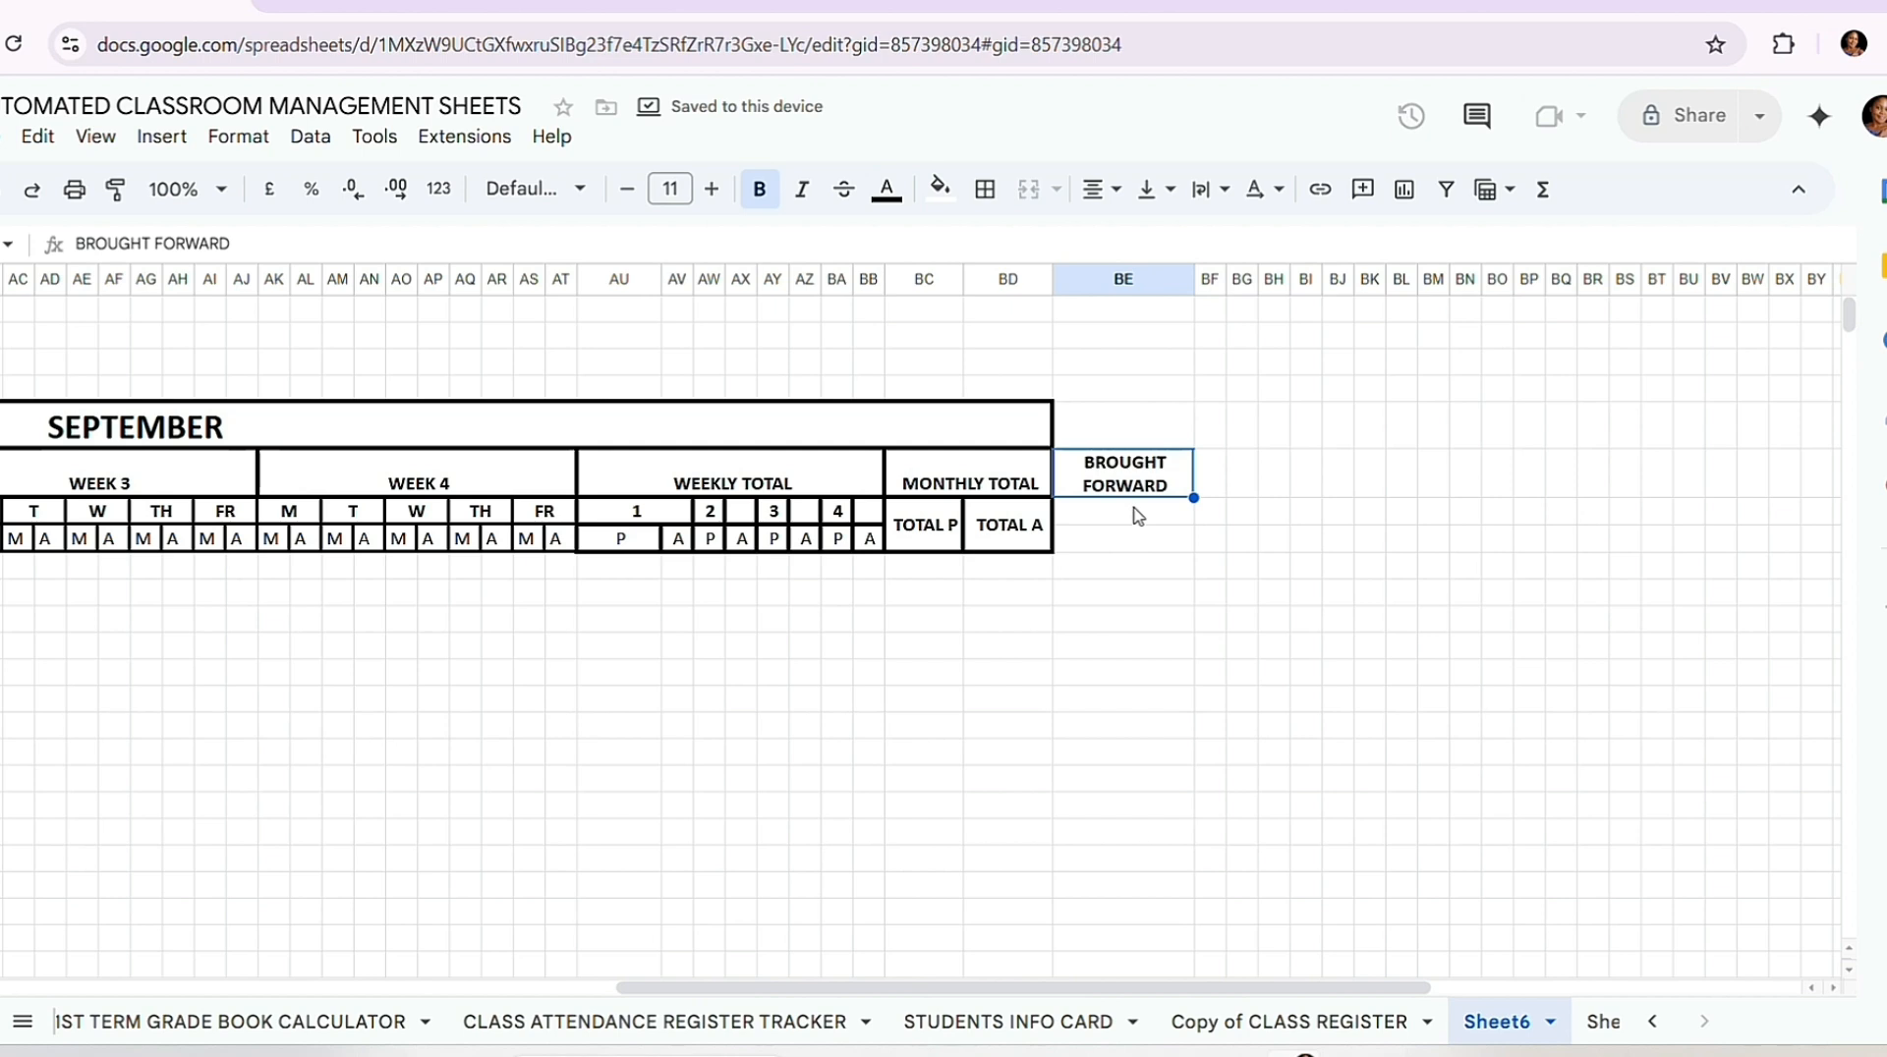
# Step: Enter the heading TOTAL in BF6, beside BROUGHT FORWARD, and widen column BF to fit it
pyautogui.click(1213, 469)
pyautogui.write('TOTAL')
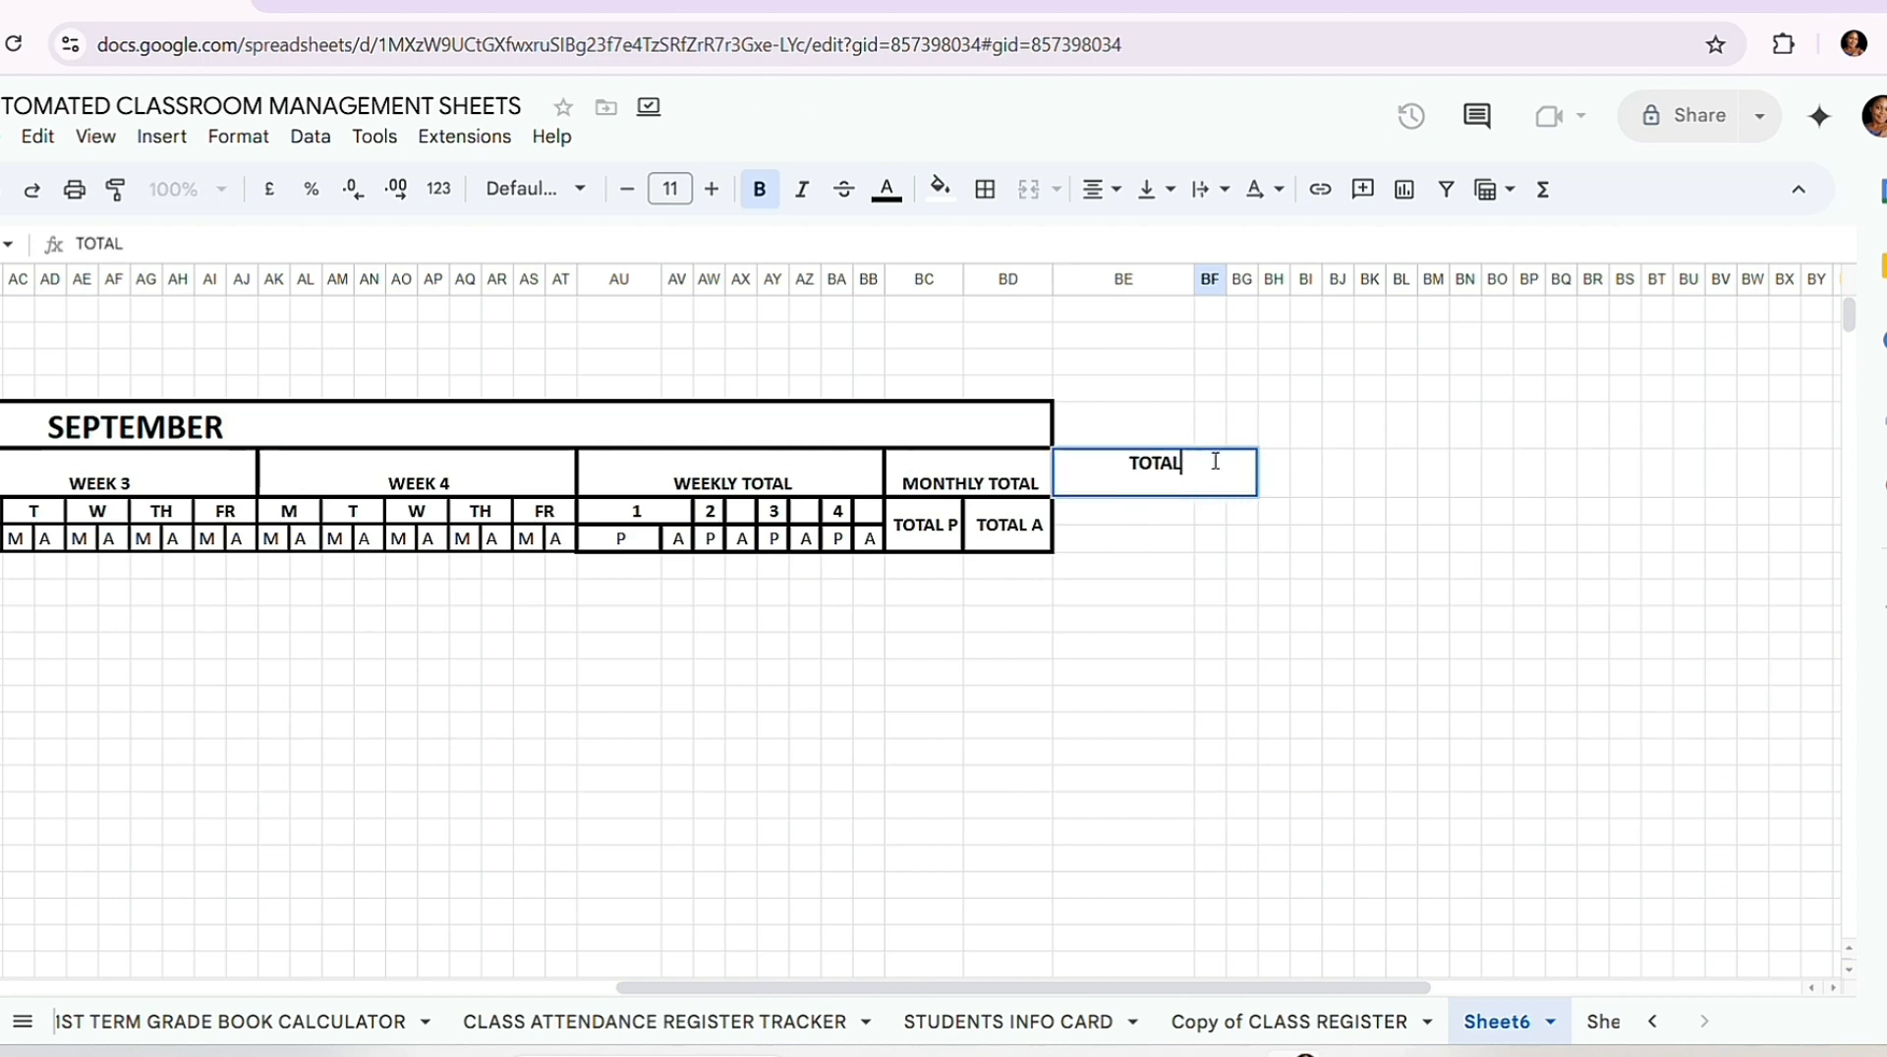
pyautogui.press('Return')
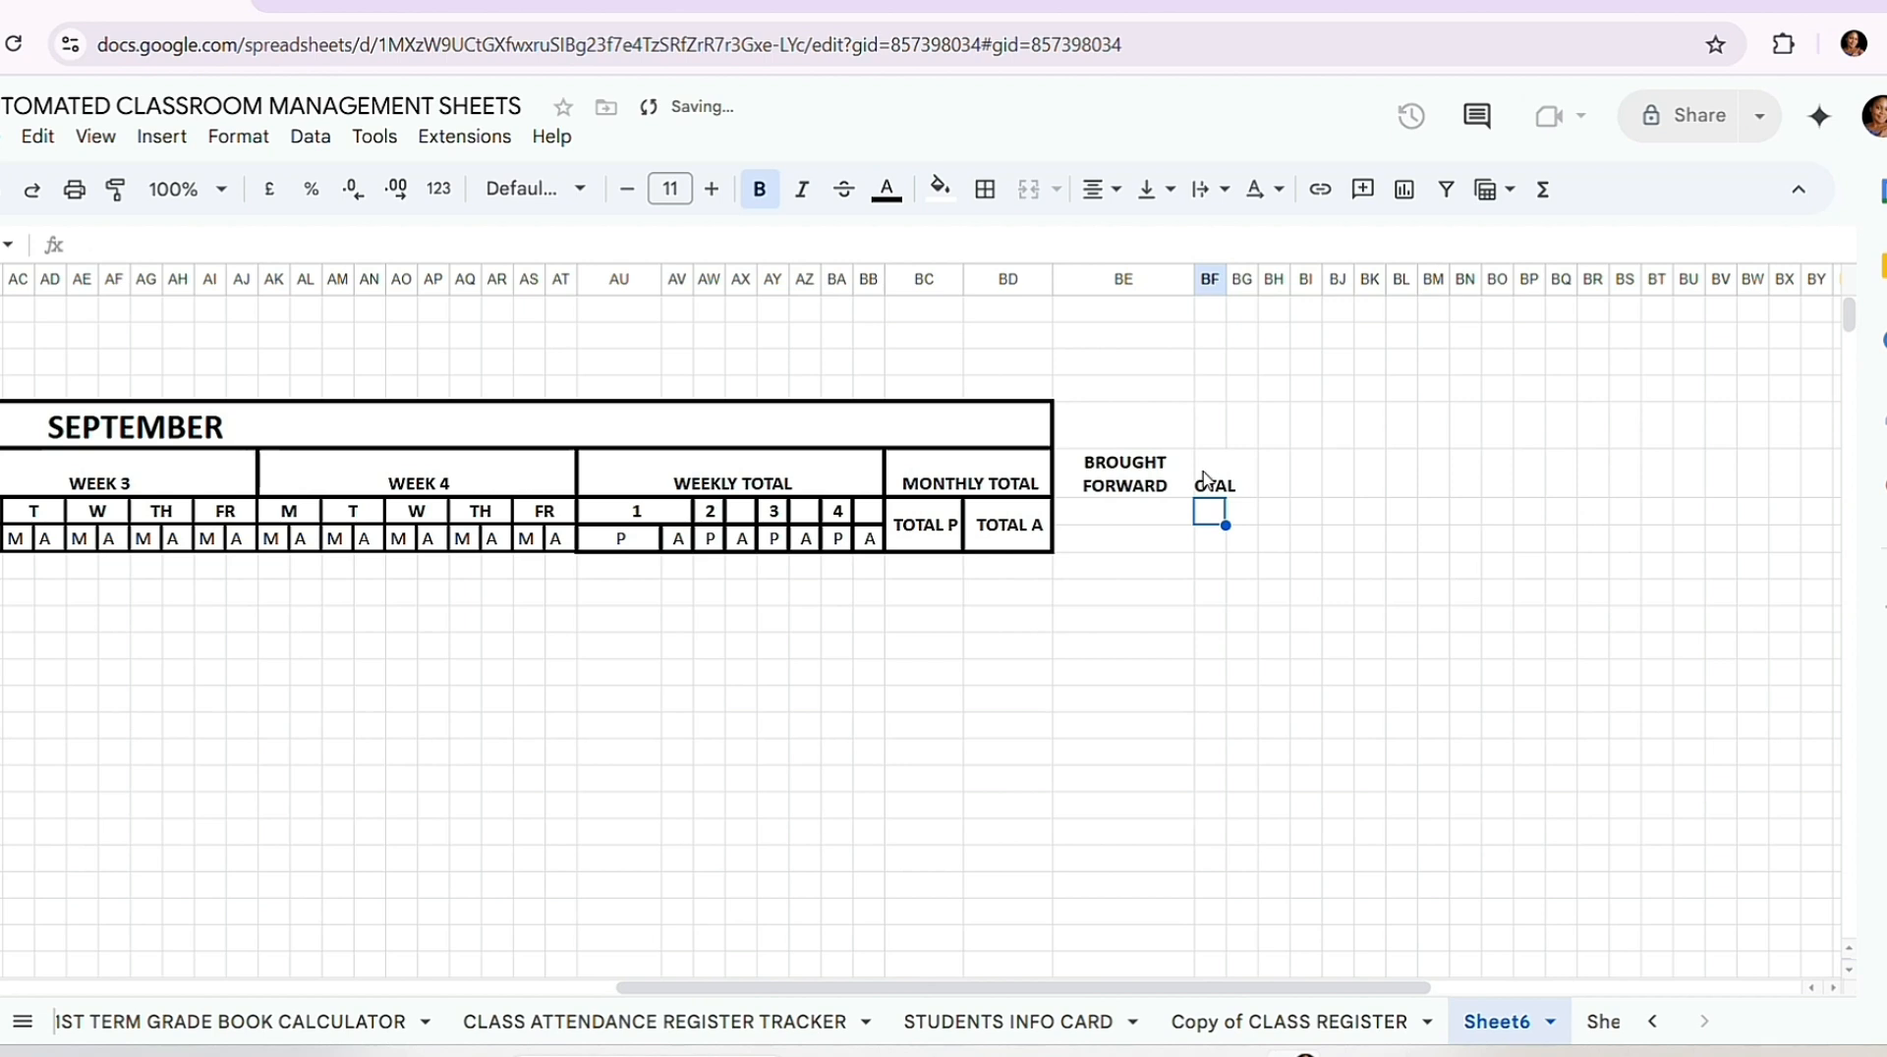
pyautogui.moveTo(1228, 278); pyautogui.dragTo(1285, 278)
# Step: Align the TOTAL heading in BF6 to the vertical middle and turn on text wrapping for it
pyautogui.click(1208, 461)
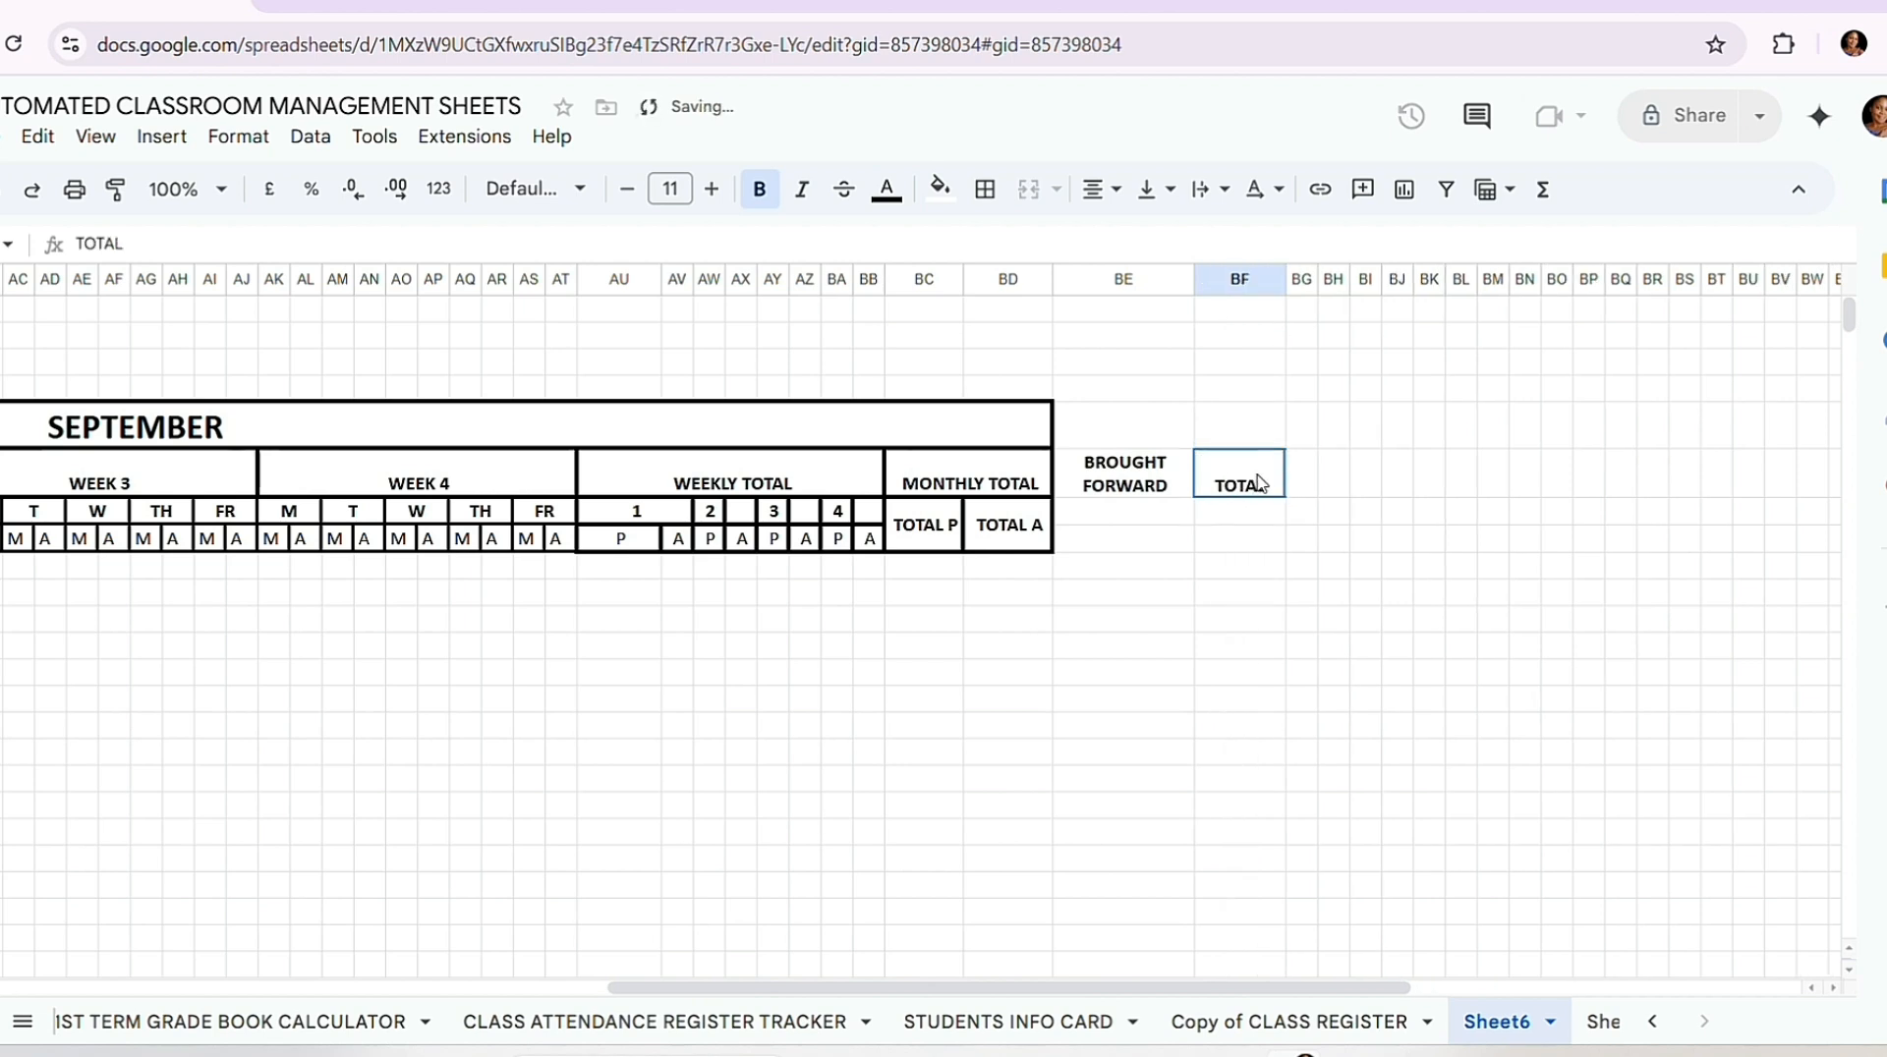
pyautogui.click(1119, 192)
pyautogui.click(1174, 200)
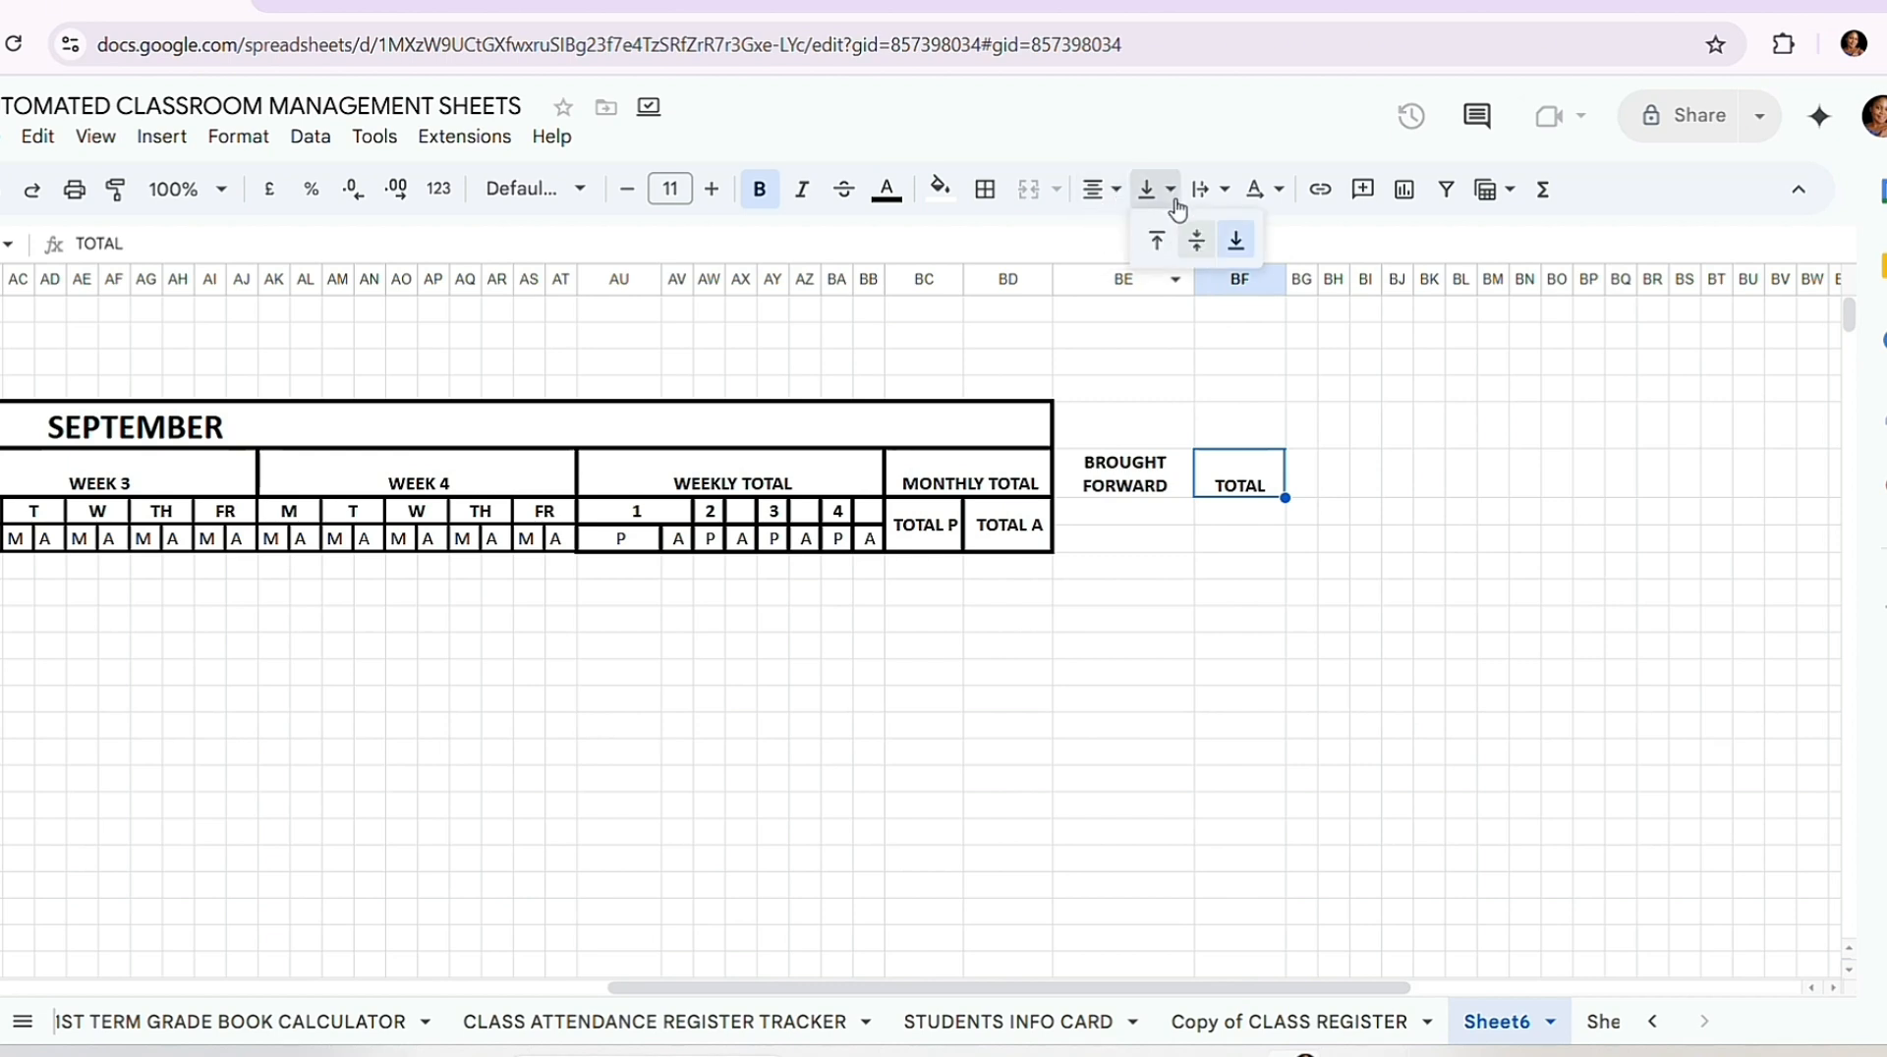
pyautogui.click(1196, 241)
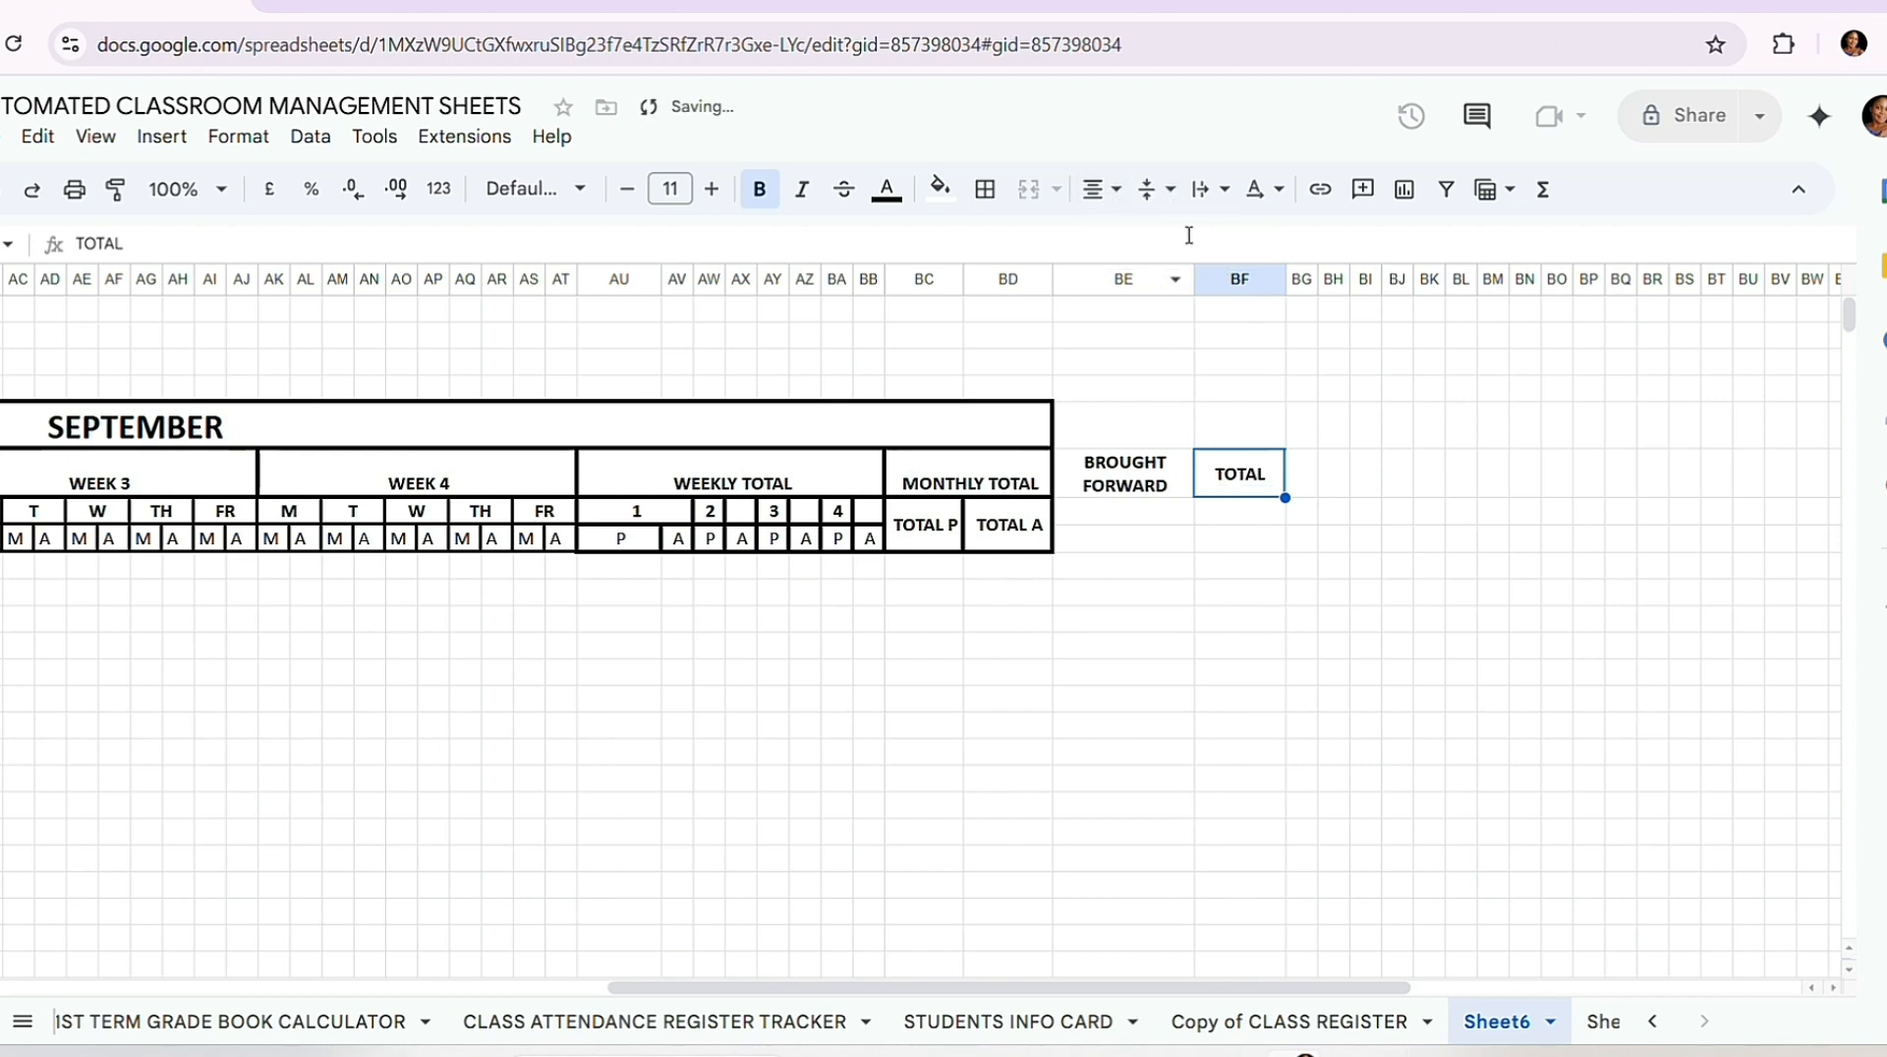
pyautogui.click(235, 135)
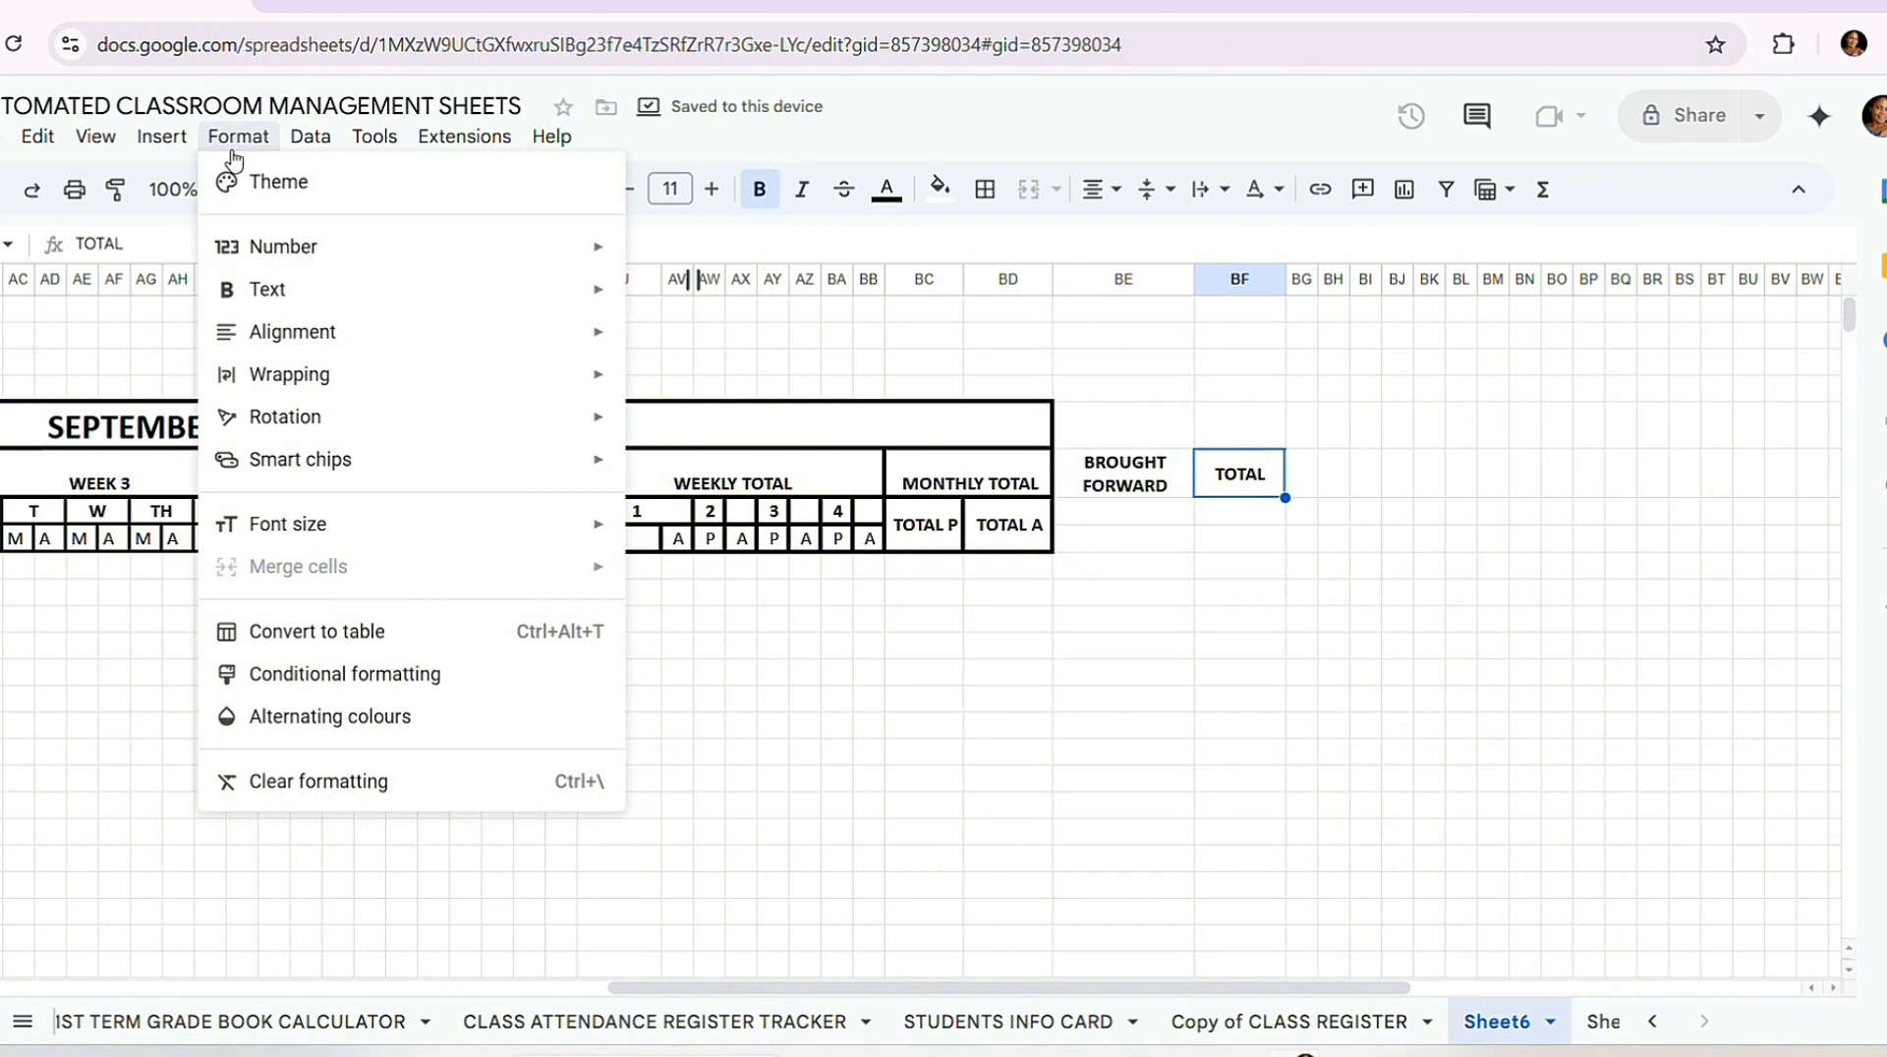
pyautogui.moveTo(400, 383)
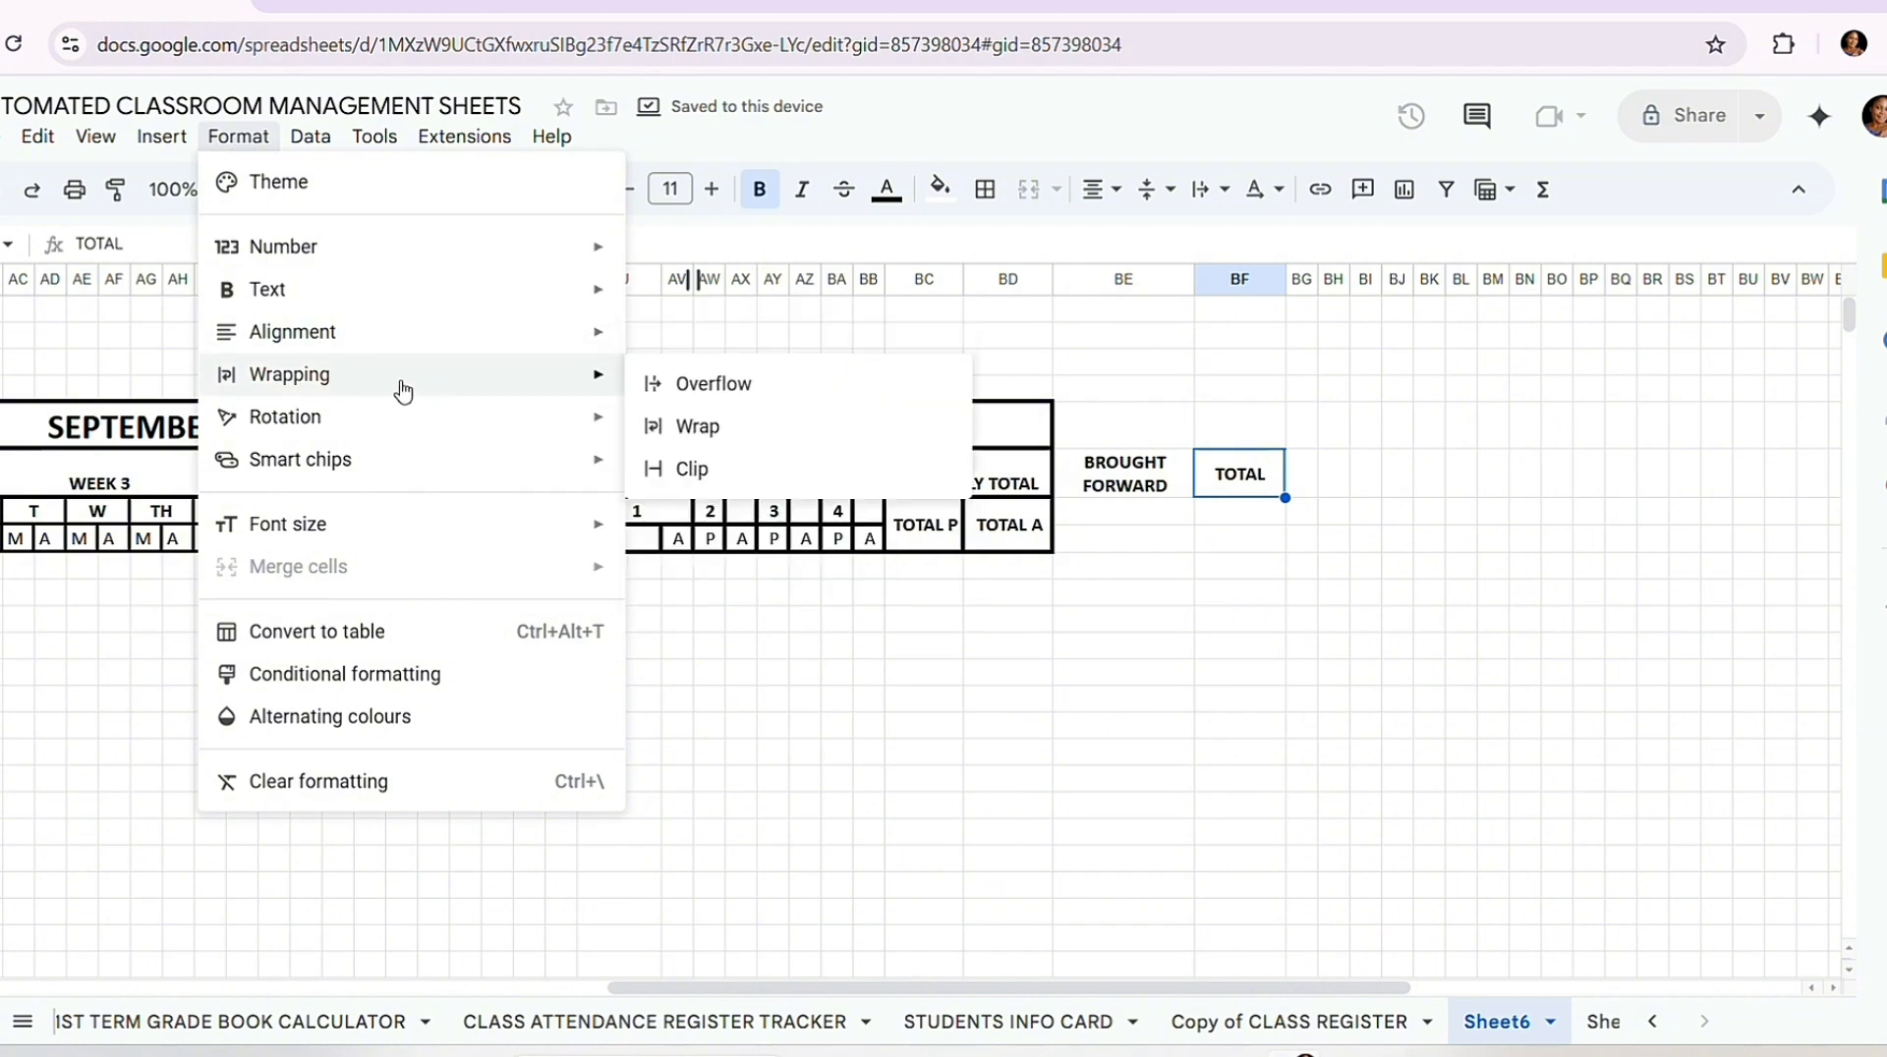
pyautogui.click(696, 427)
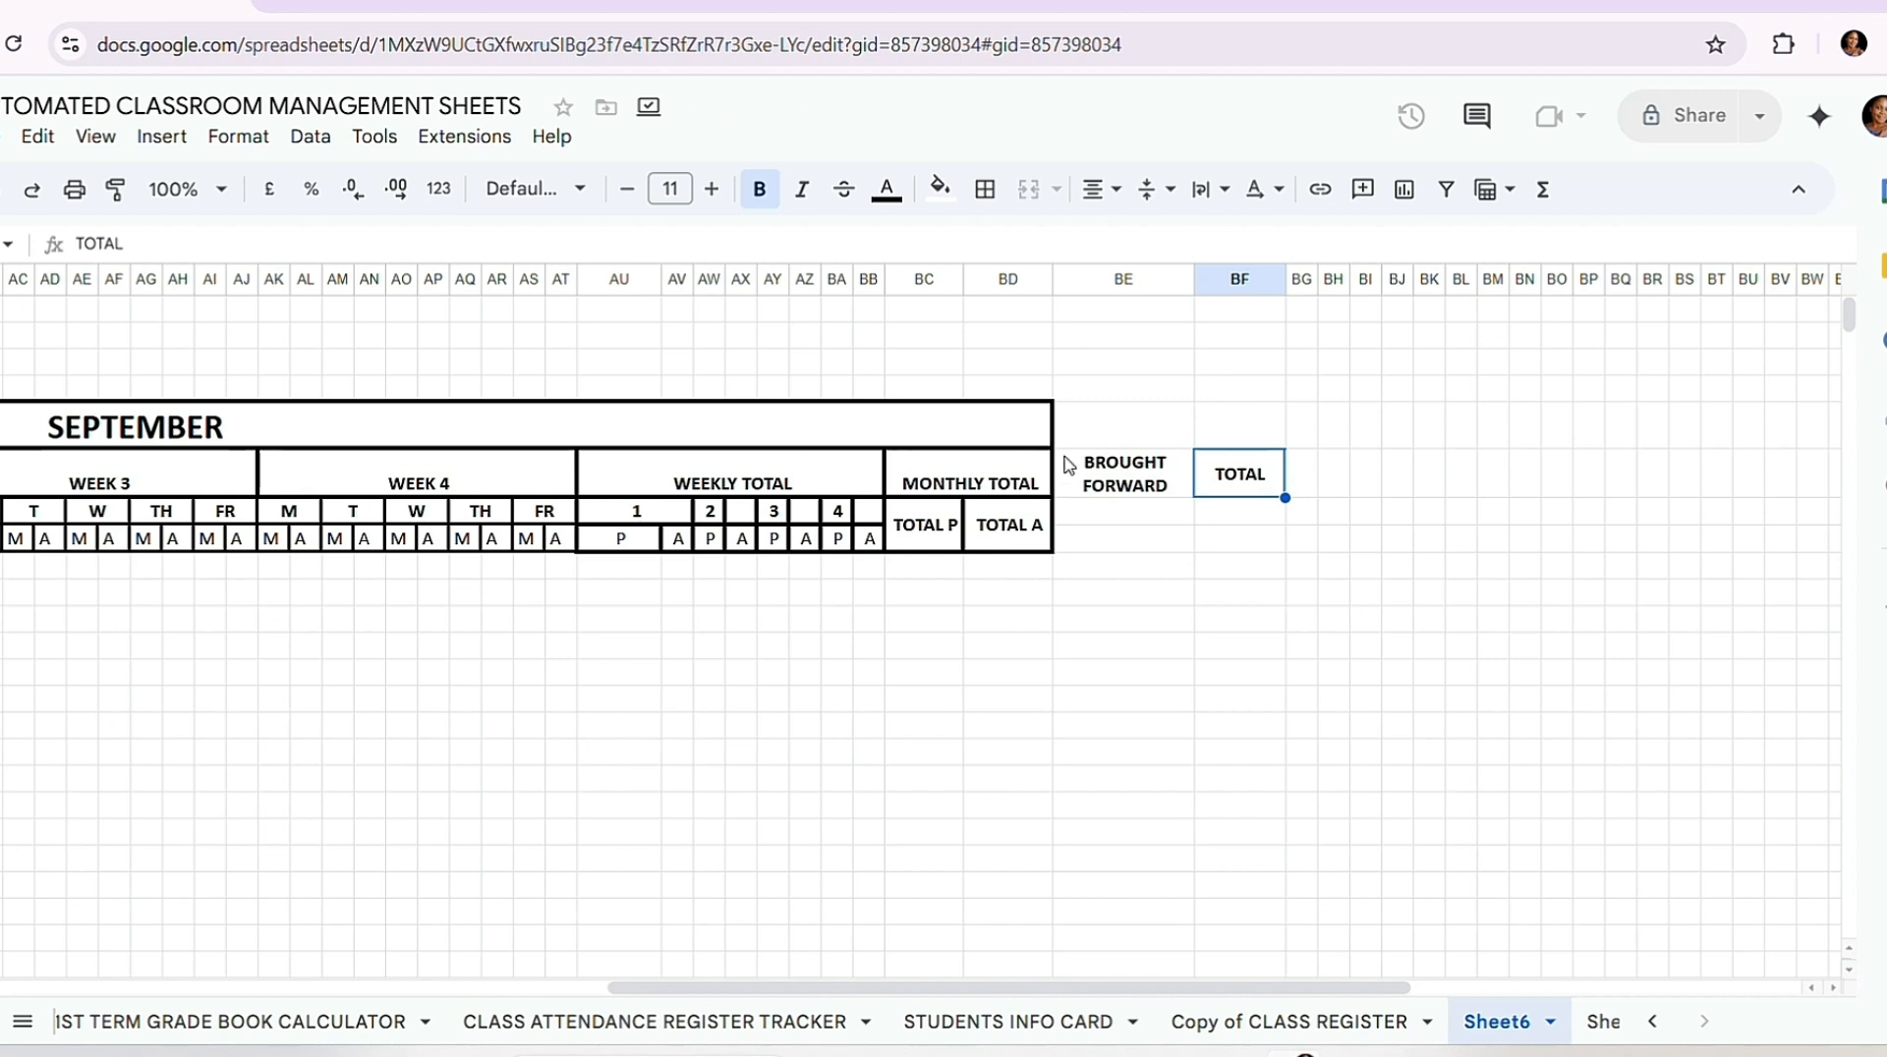
# Step: Merge the BROUGHT FORWARD heading down through BE6:BE8 and align it to the vertical middle
pyautogui.moveTo(1069, 465); pyautogui.dragTo(1176, 548)
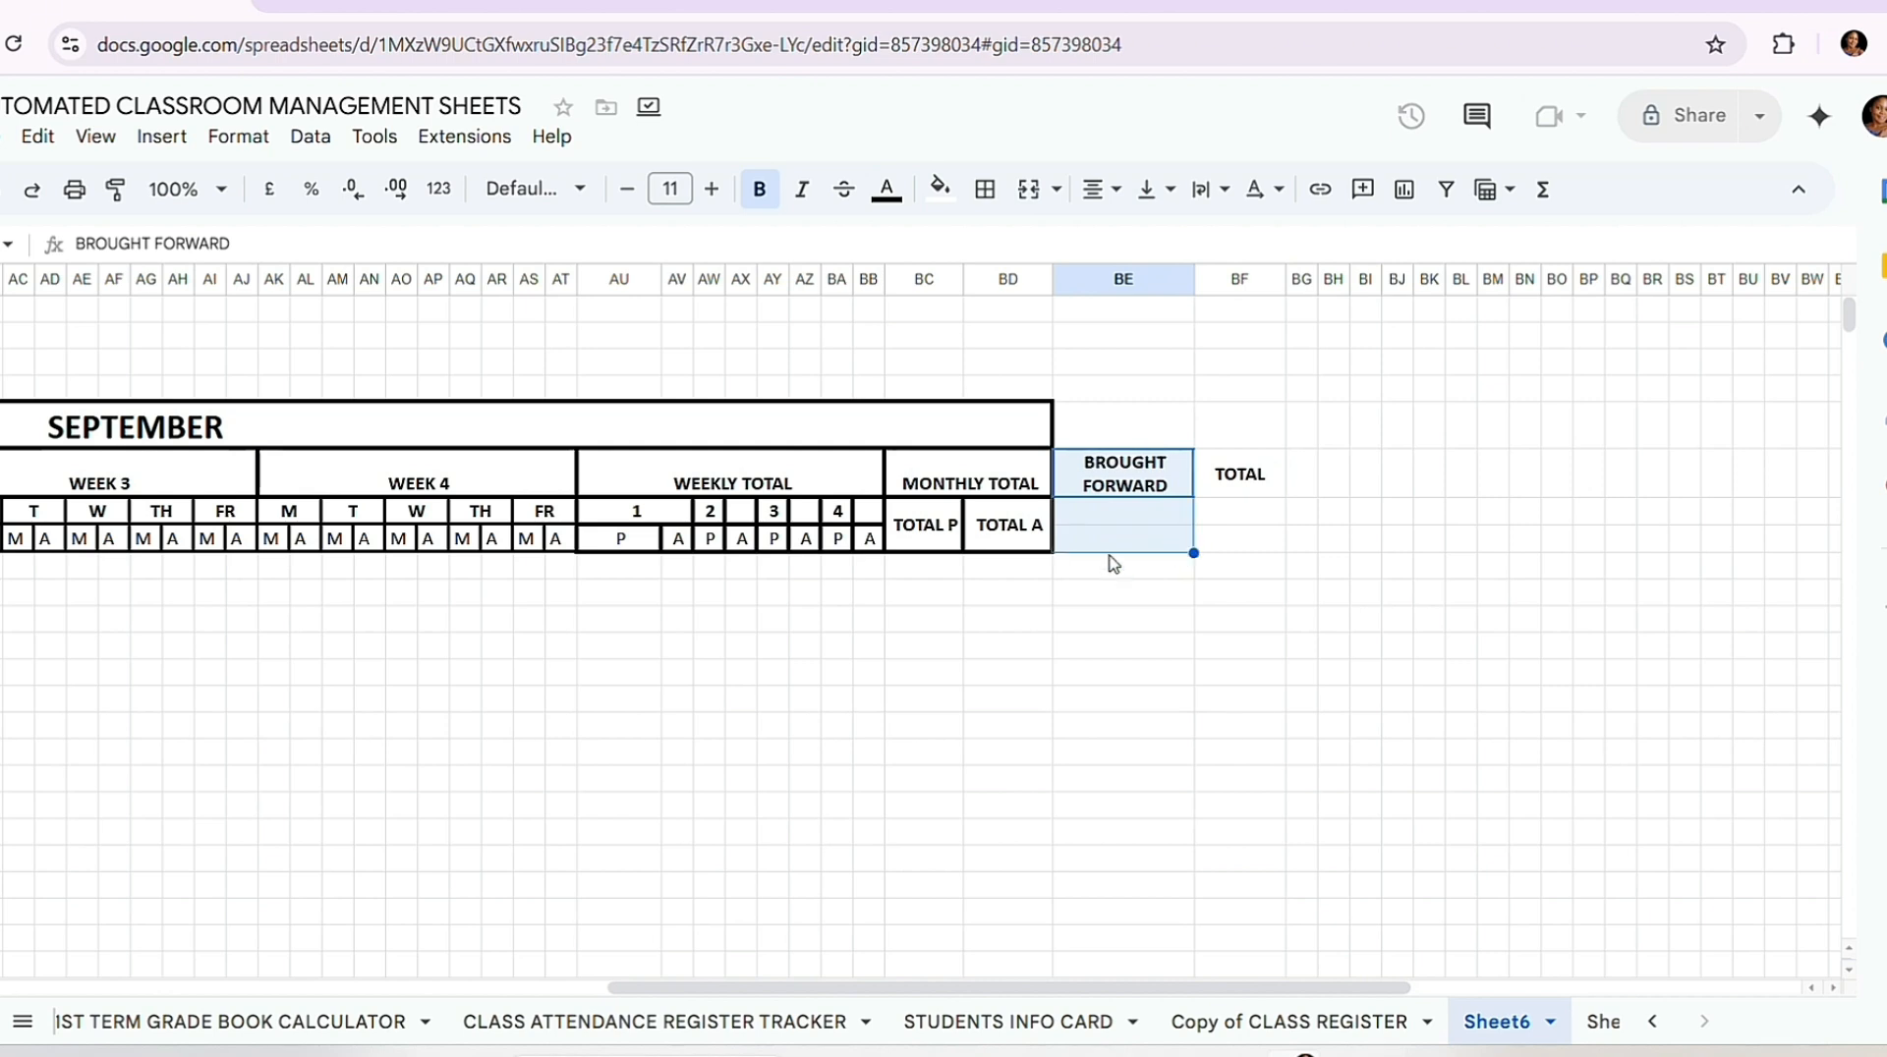
pyautogui.click(232, 136)
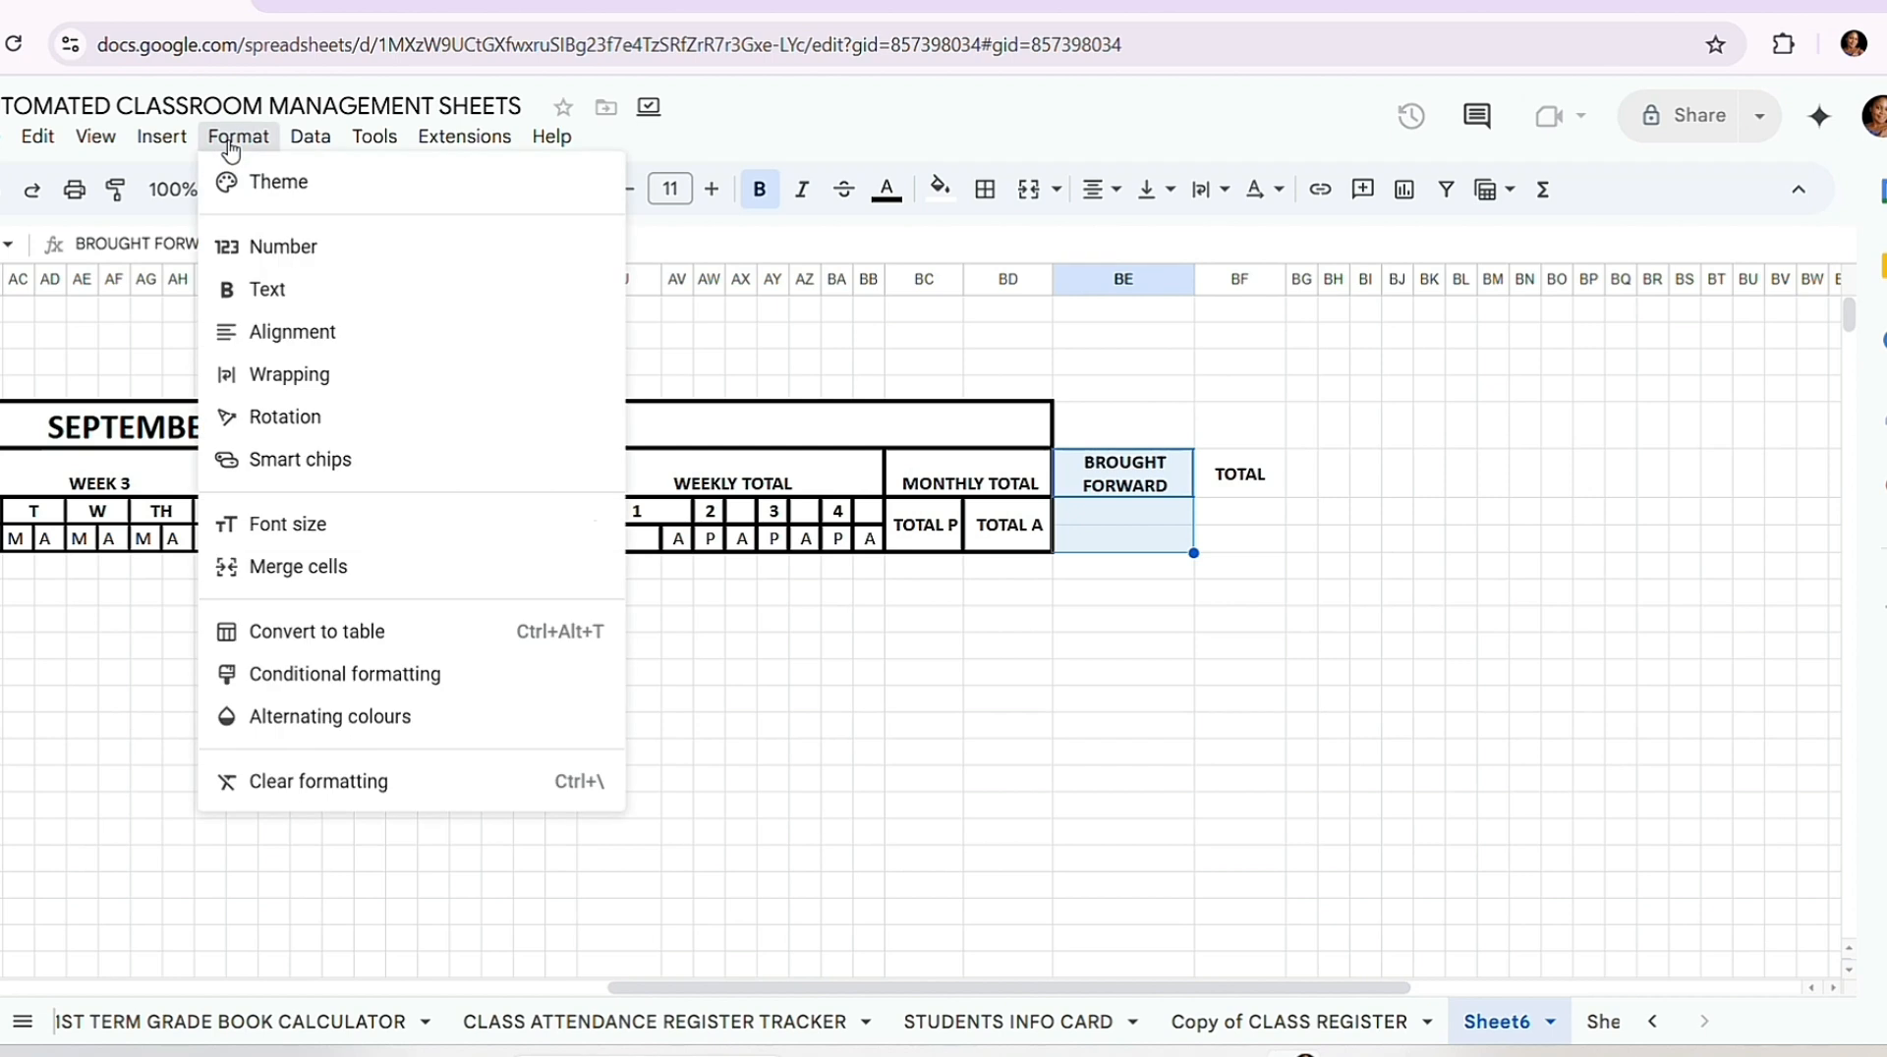
pyautogui.moveTo(551, 577)
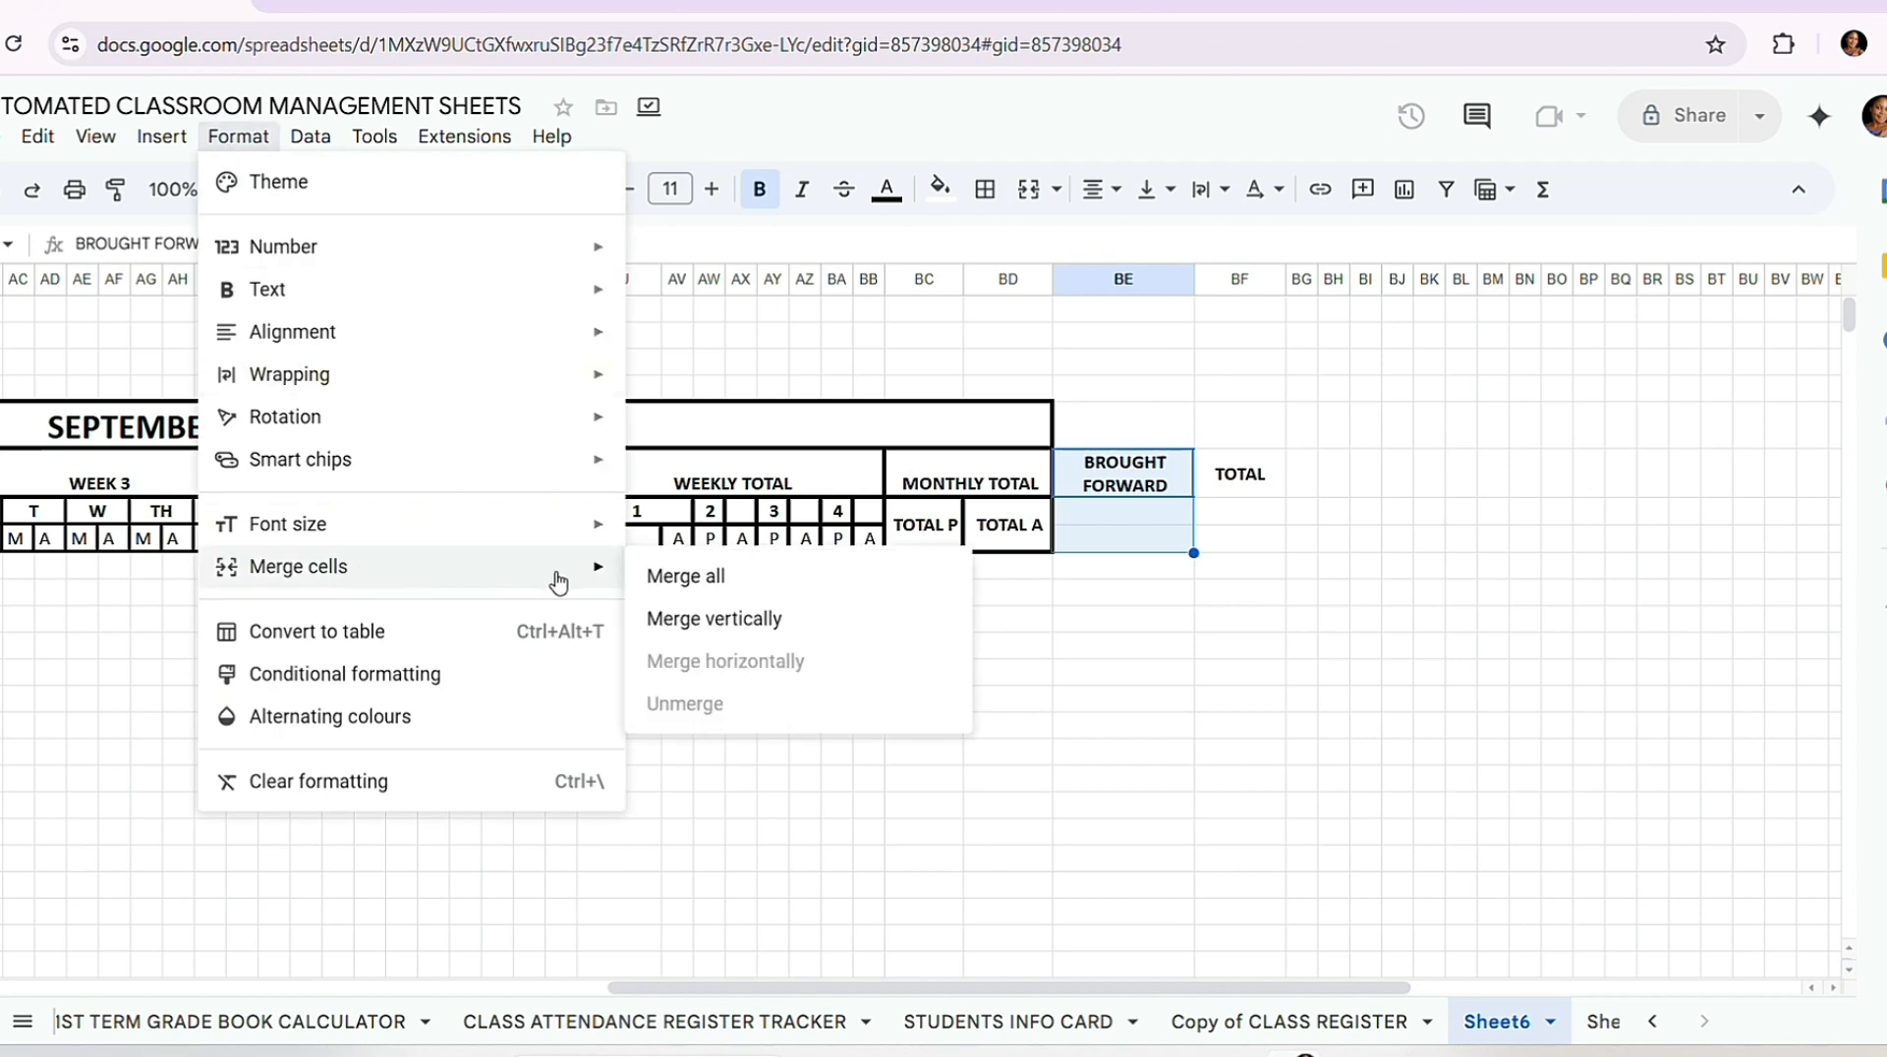
pyautogui.click(702, 587)
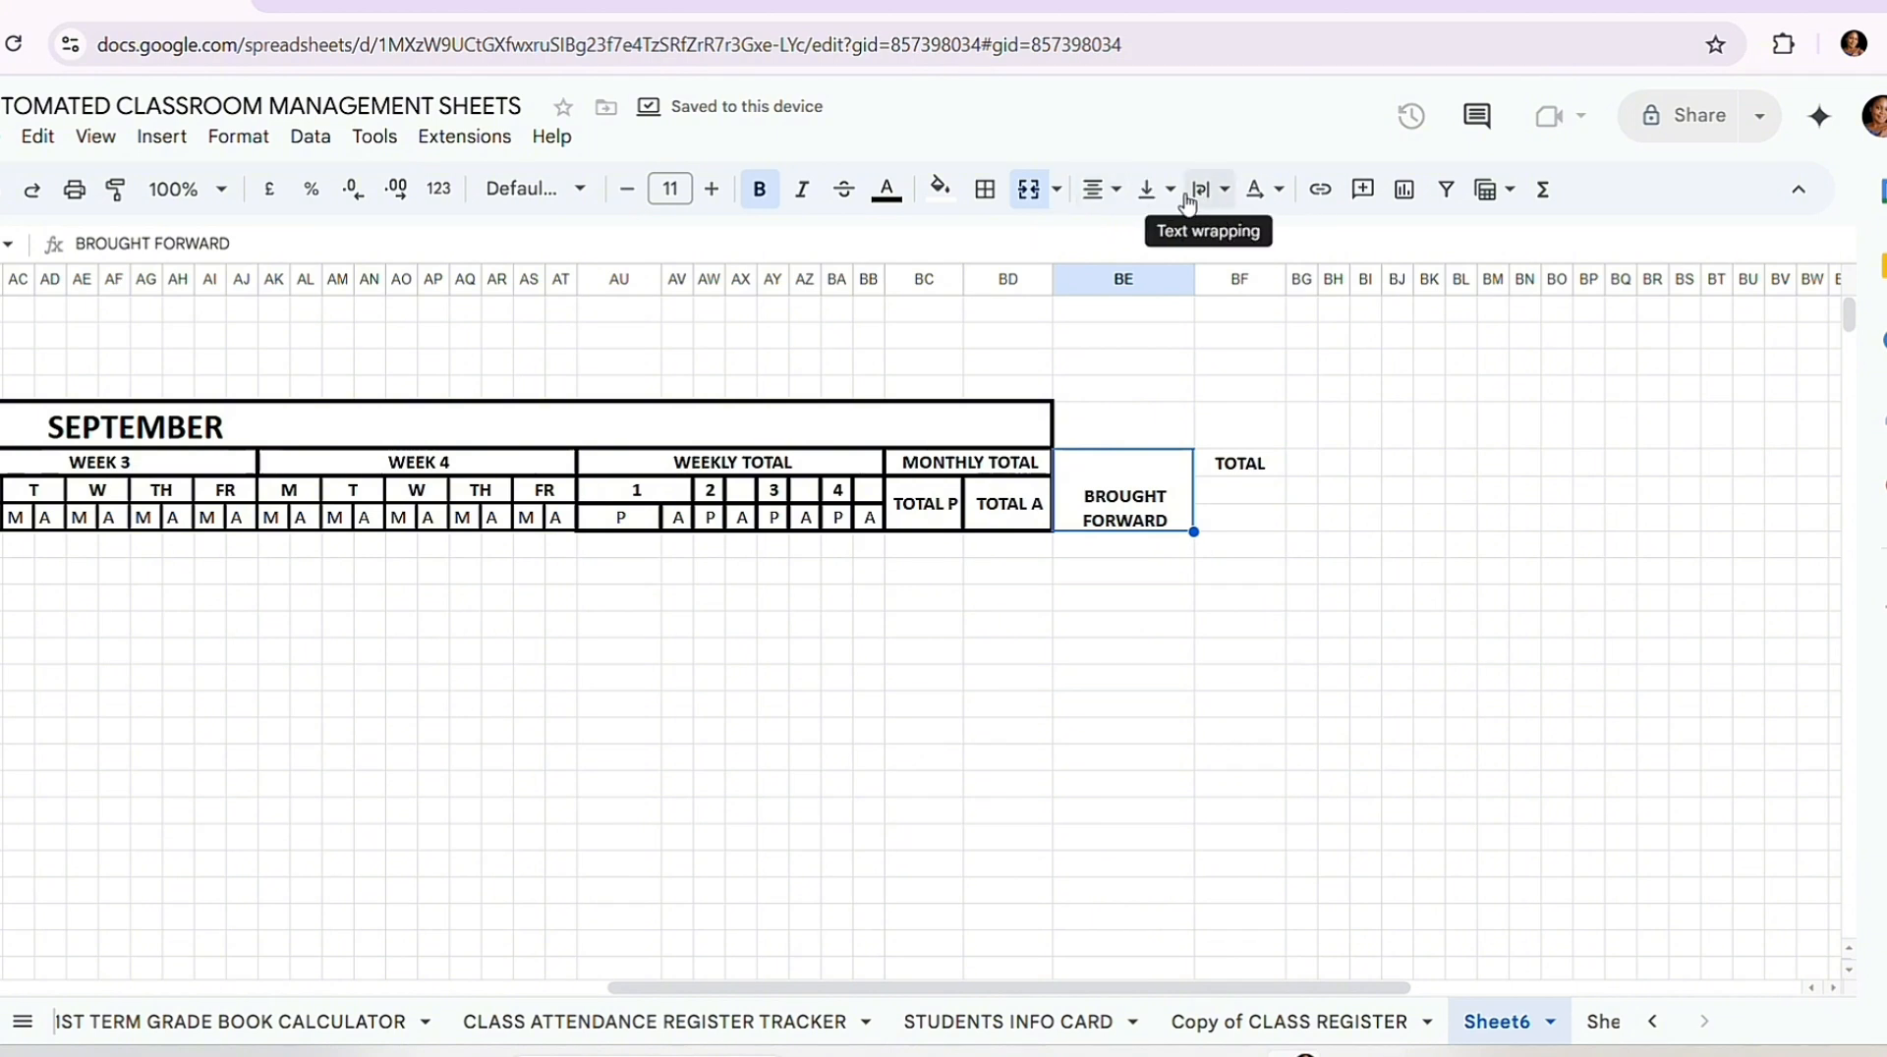
pyautogui.click(1171, 193)
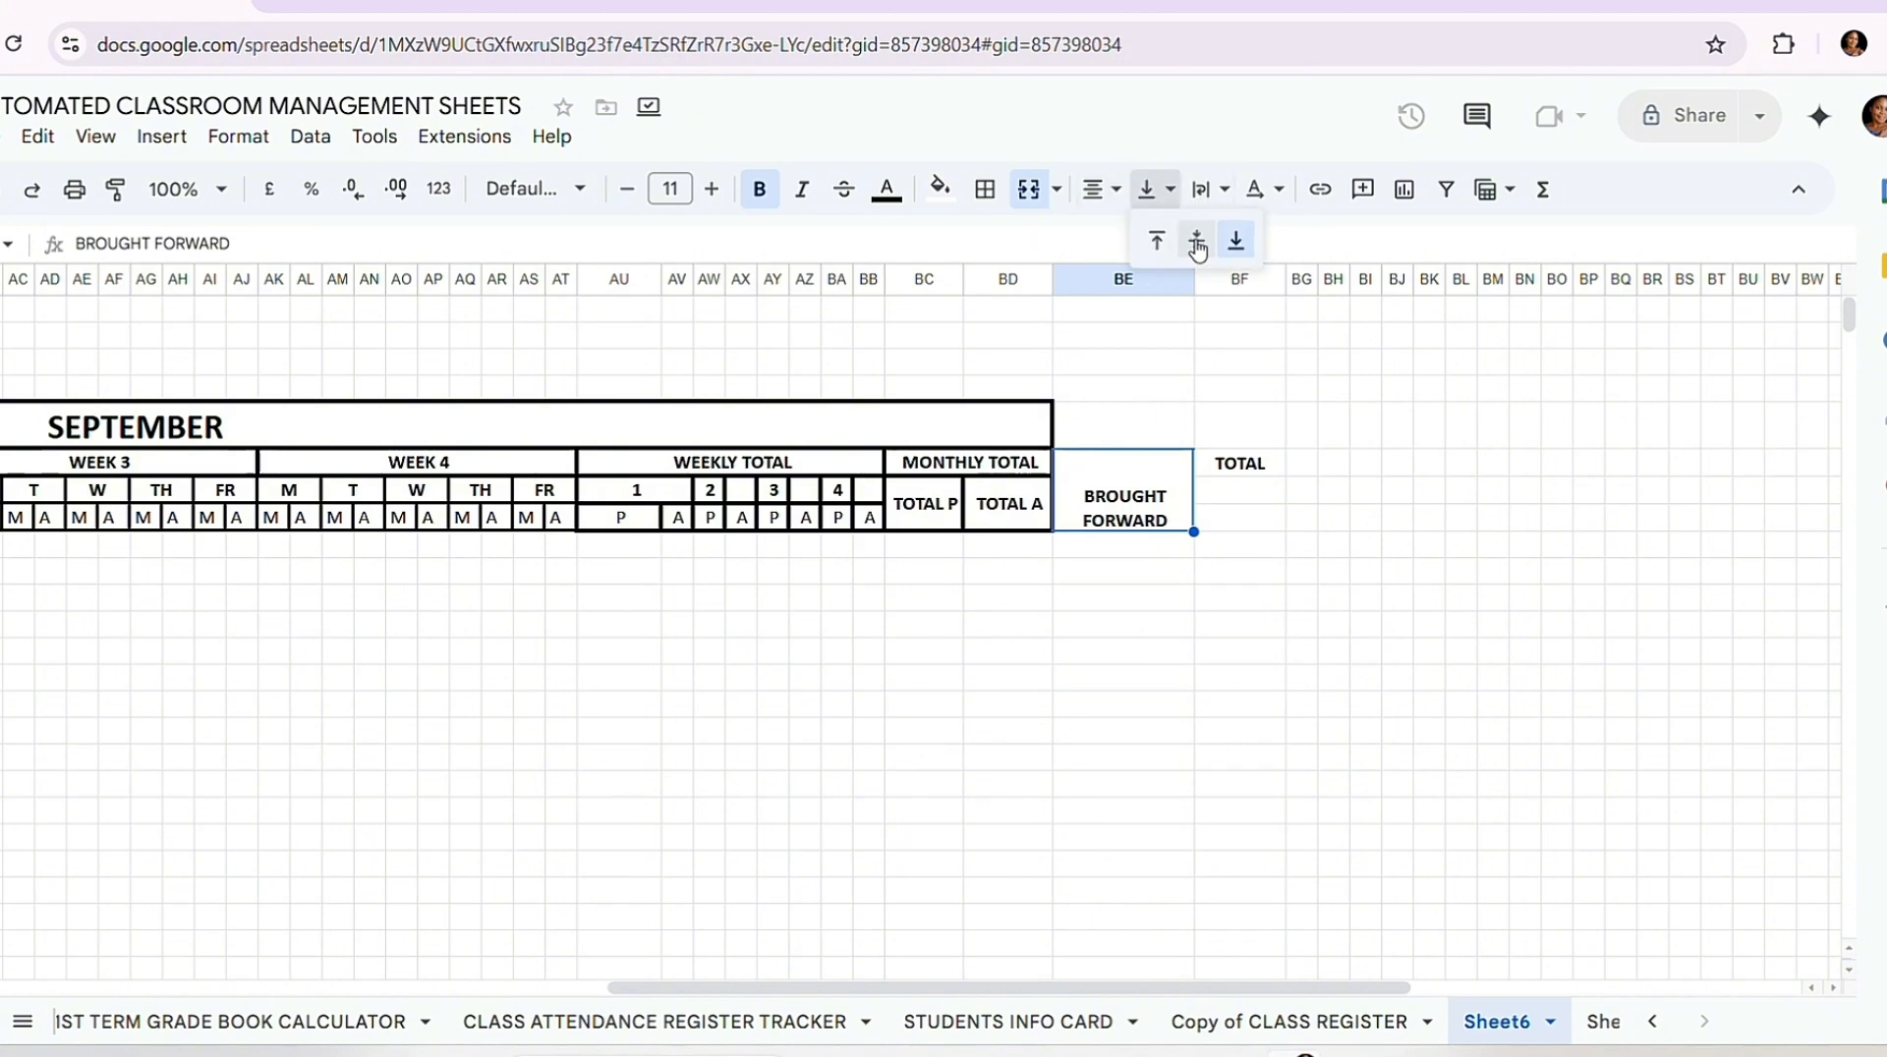
pyautogui.click(1196, 241)
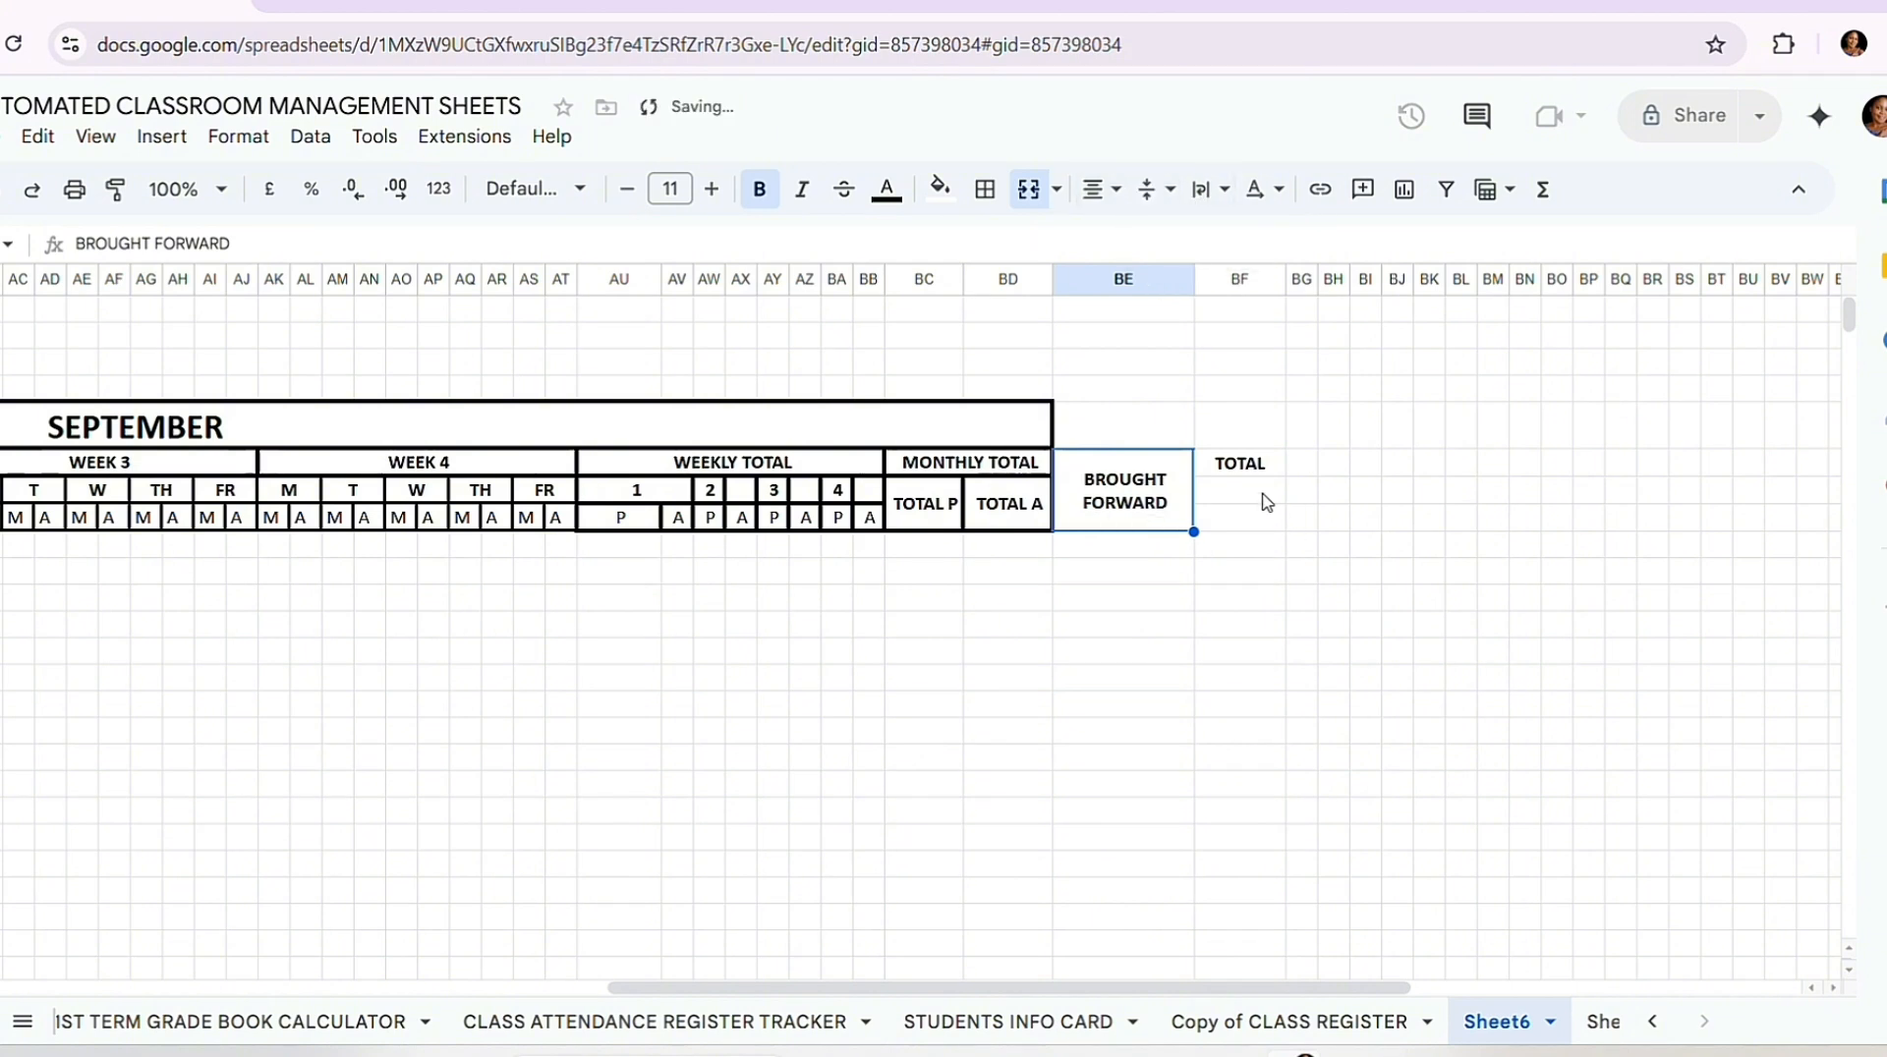
# Step: Merge the TOTAL heading down through BF6:BF8 into one cell
pyautogui.click(1216, 463)
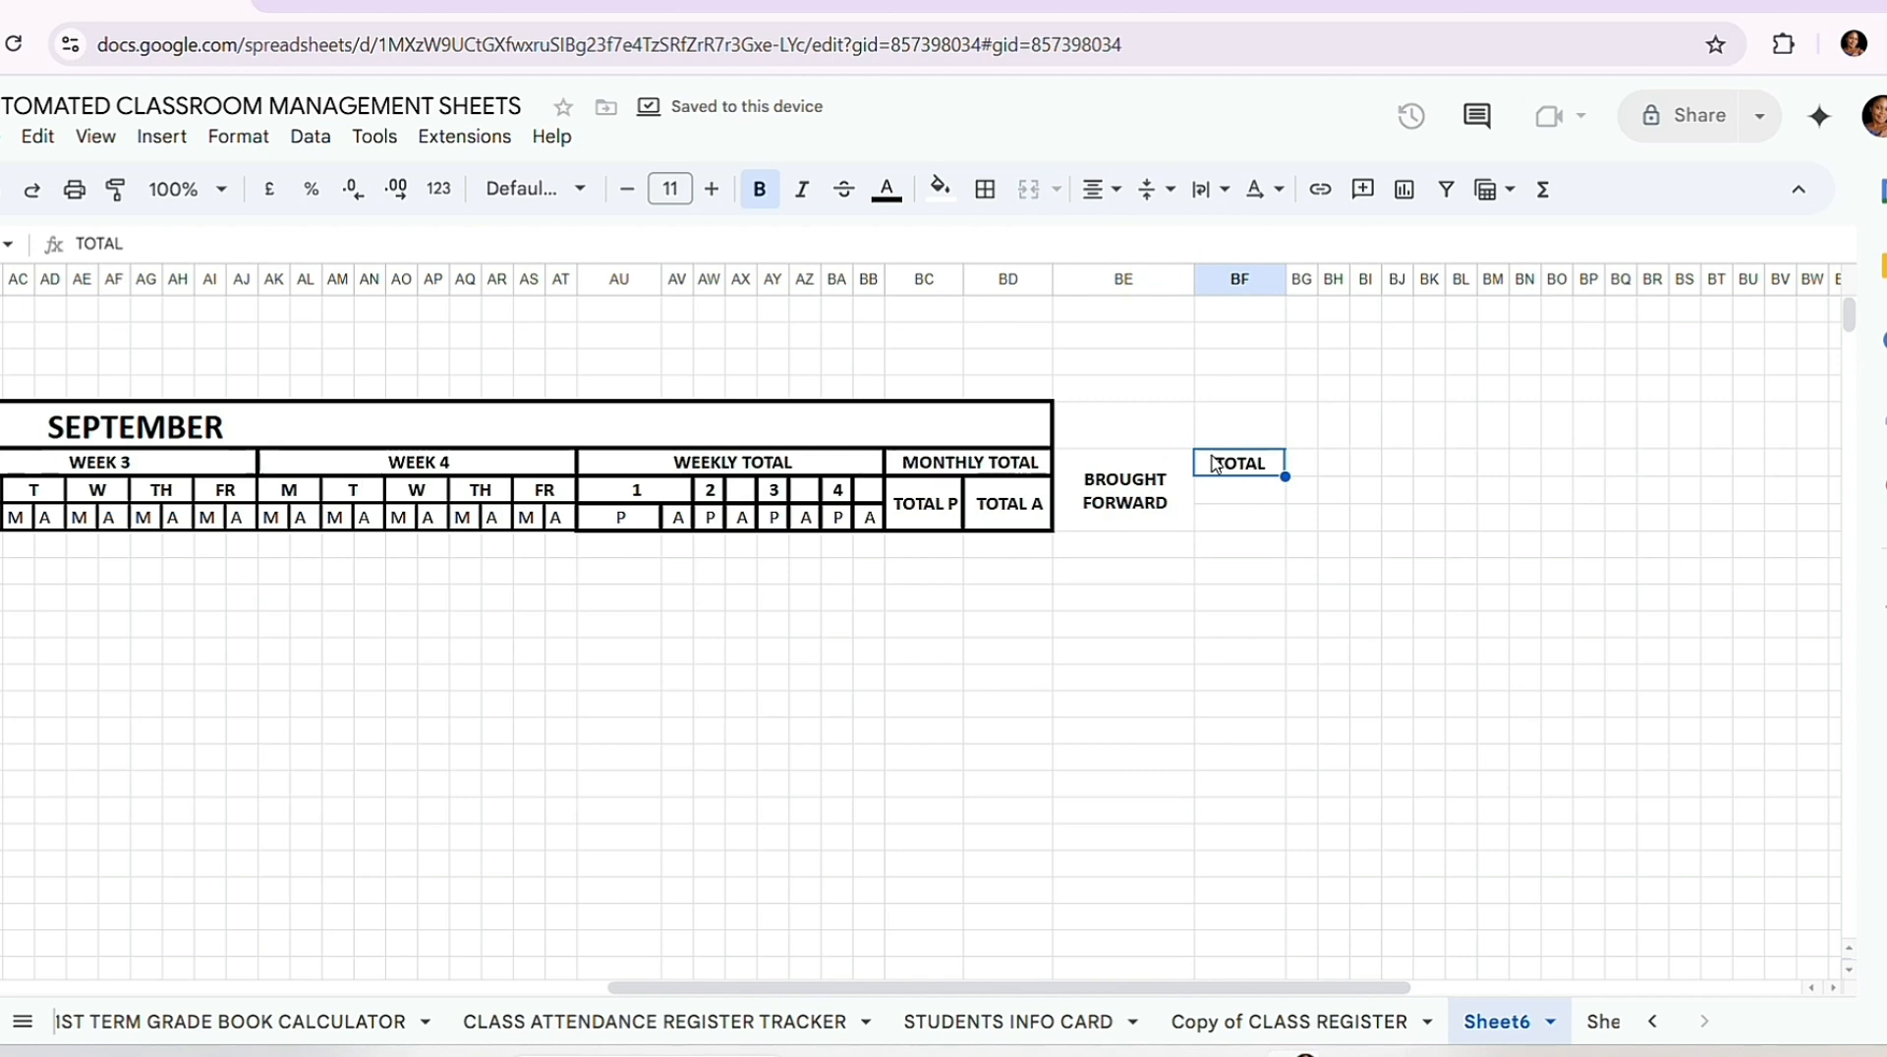
pyautogui.moveTo(1216, 464); pyautogui.dragTo(1245, 510)
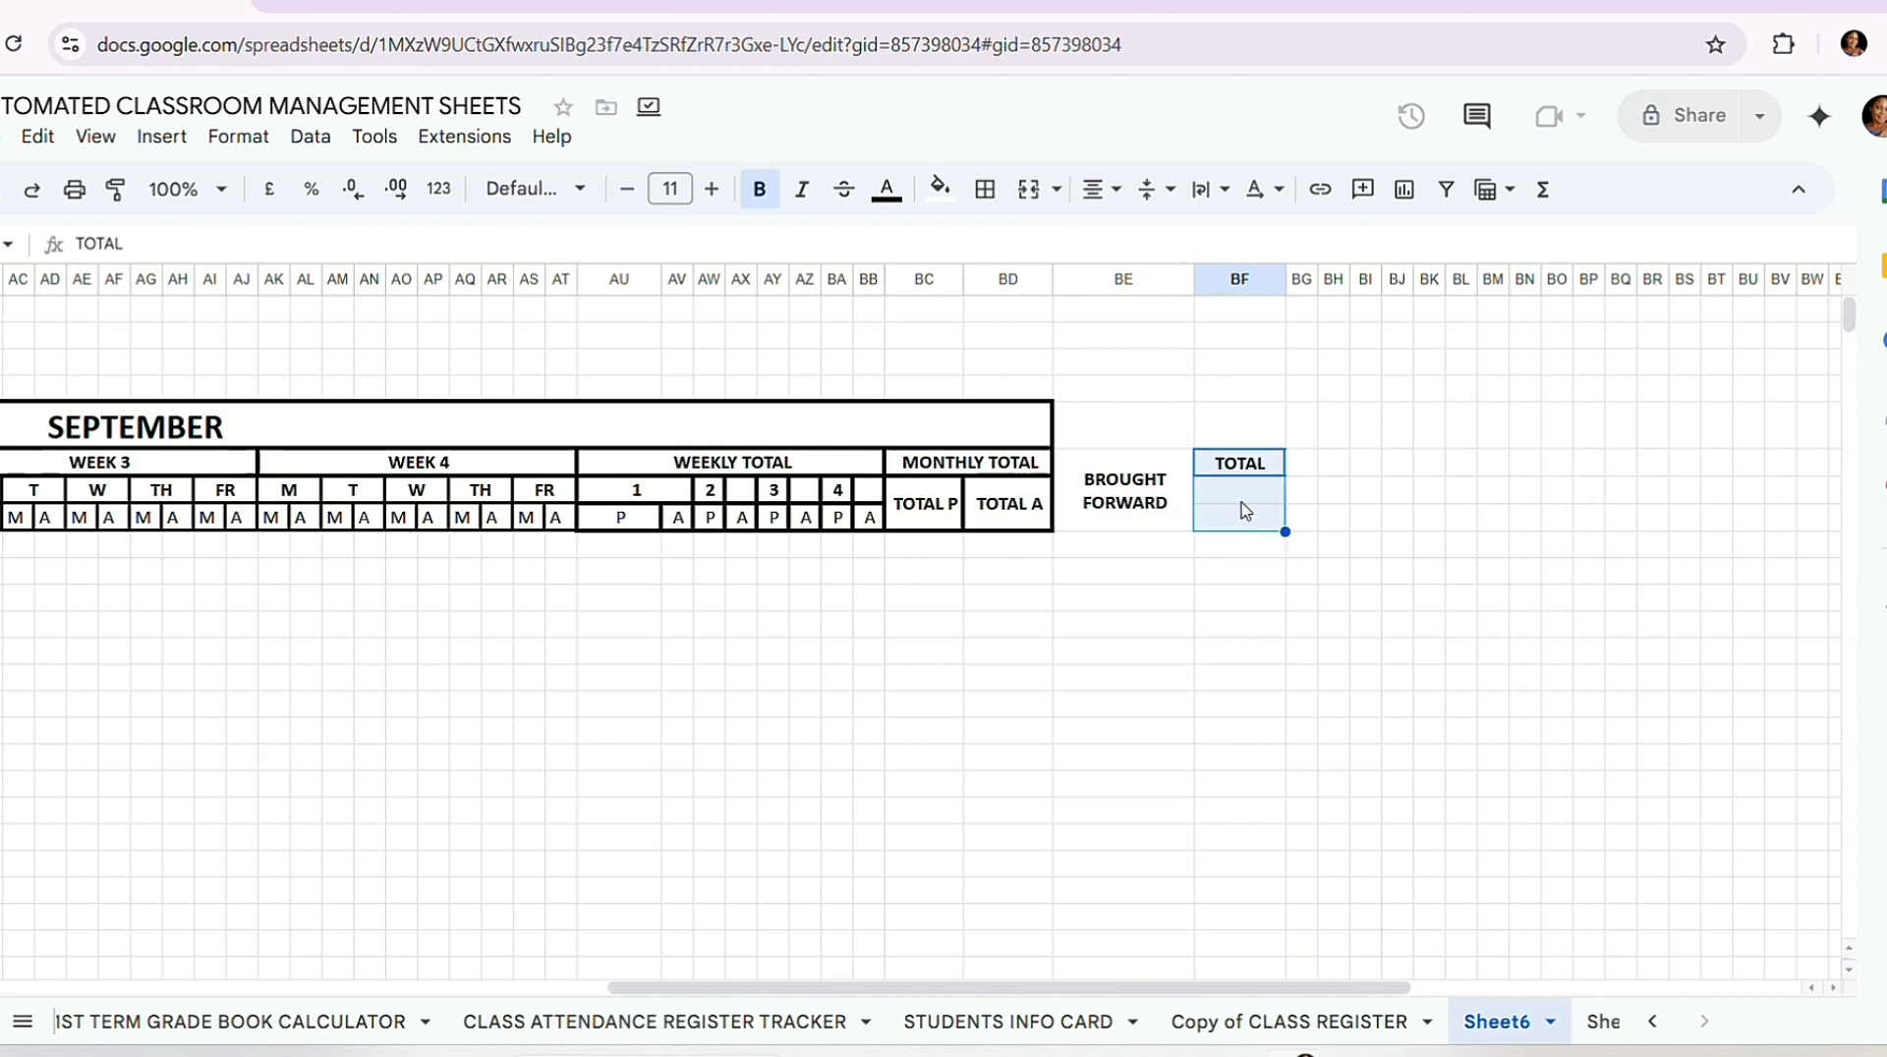
pyautogui.click(239, 137)
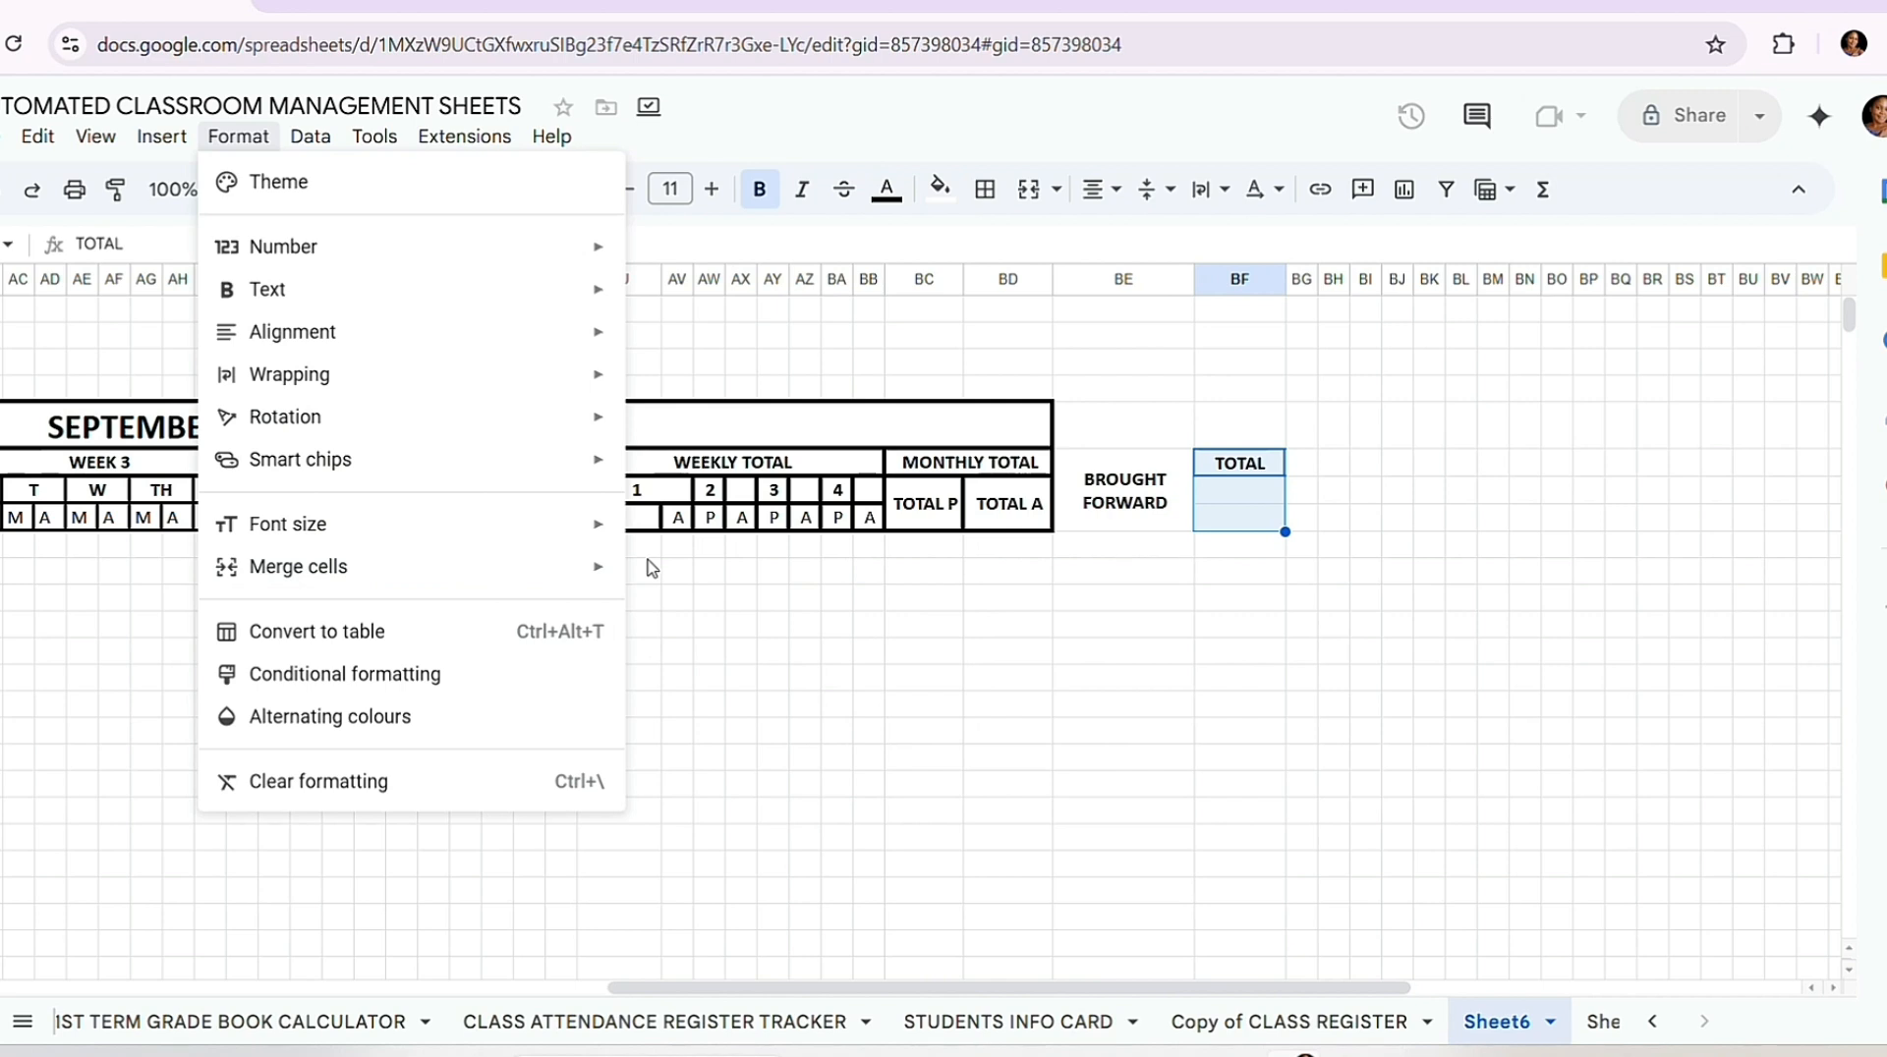
pyautogui.moveTo(593, 566)
pyautogui.click(688, 578)
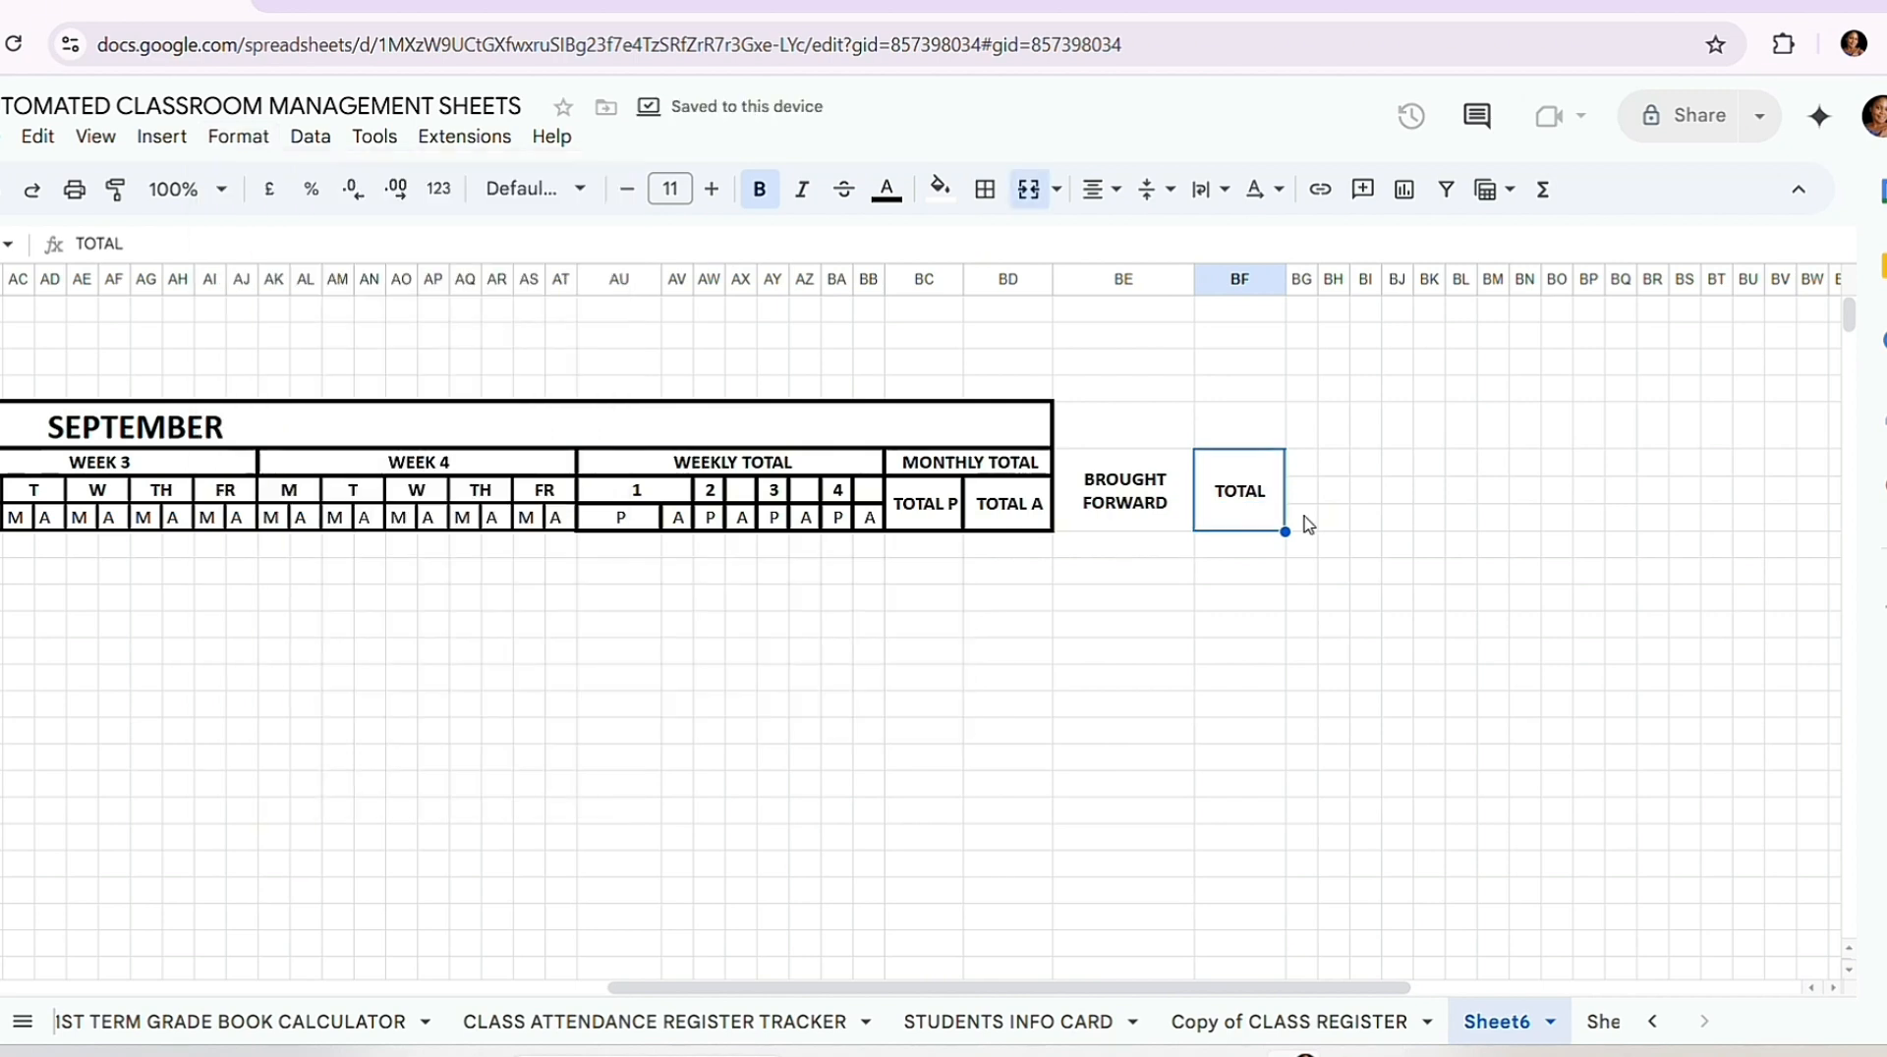
# Step: Apply all borders to the BROUGHT FORWARD and TOTAL heading cells
pyautogui.click(1069, 465)
pyautogui.moveTo(1067, 466); pyautogui.dragTo(1263, 503)
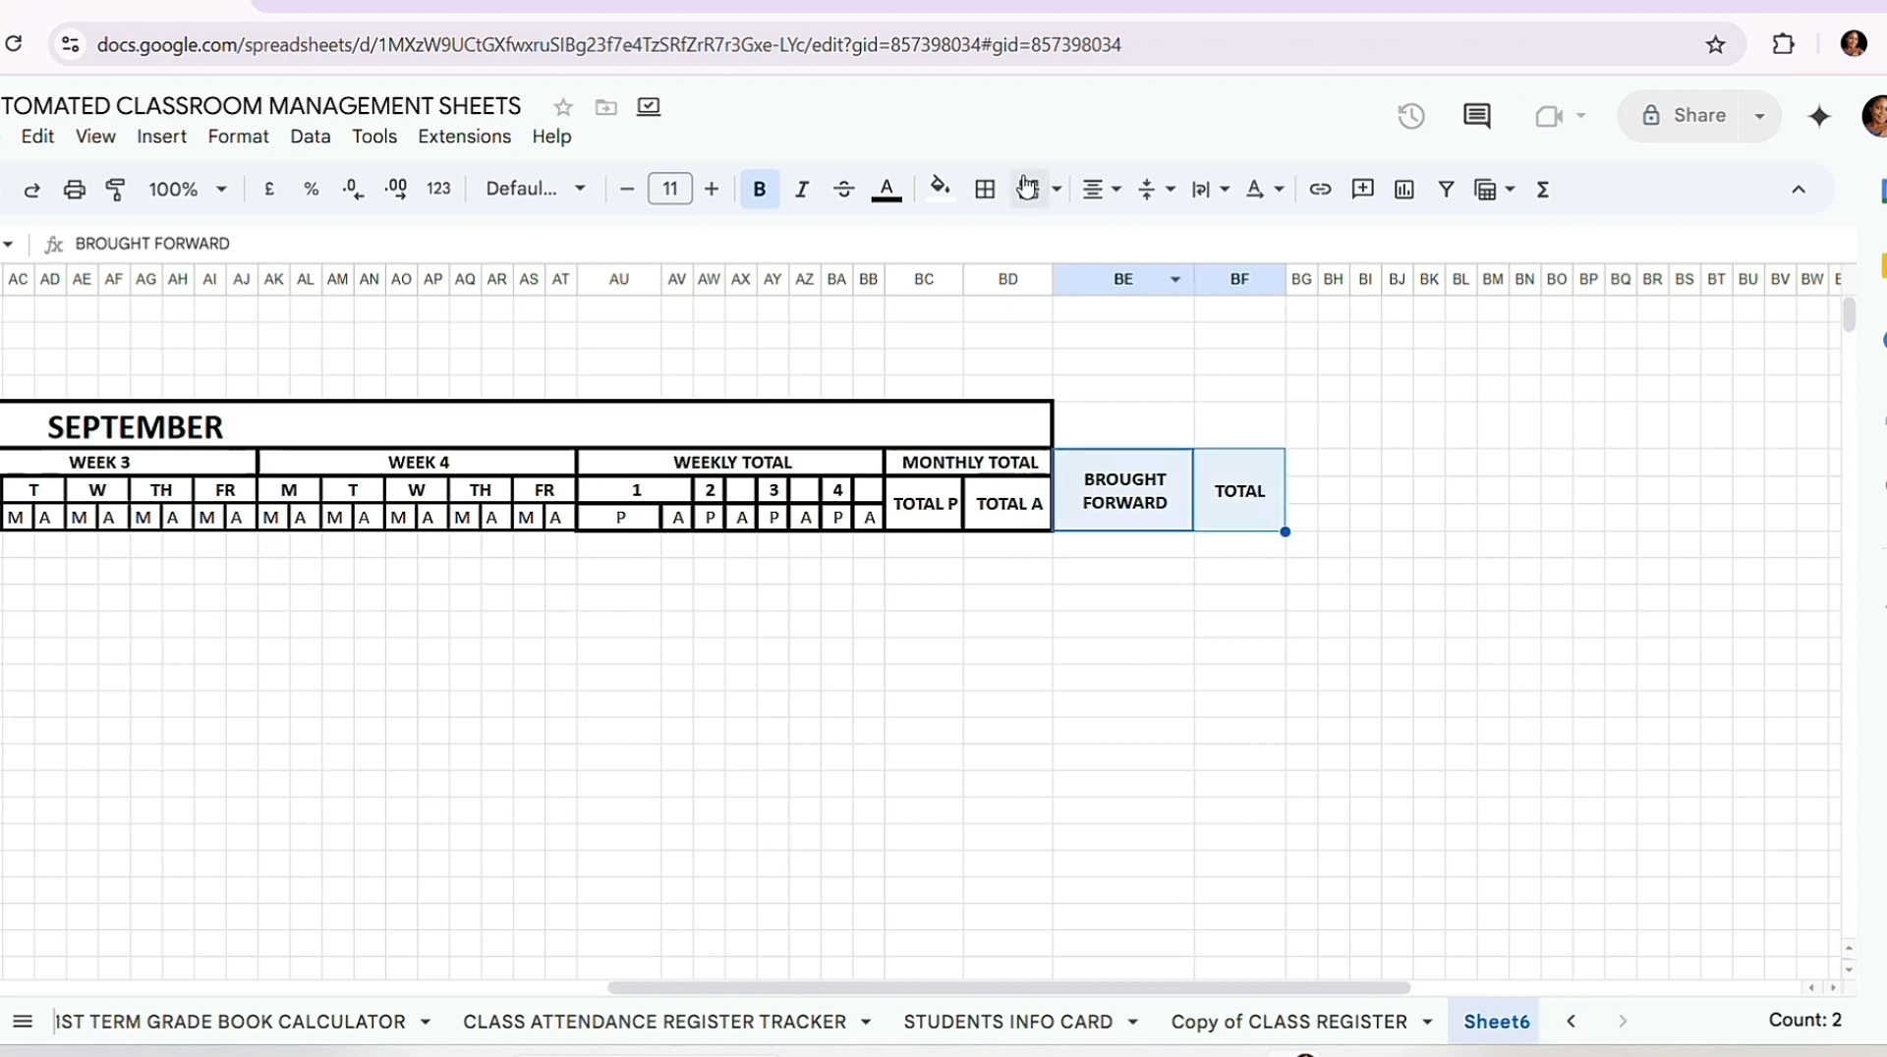
pyautogui.click(985, 189)
pyautogui.click(999, 252)
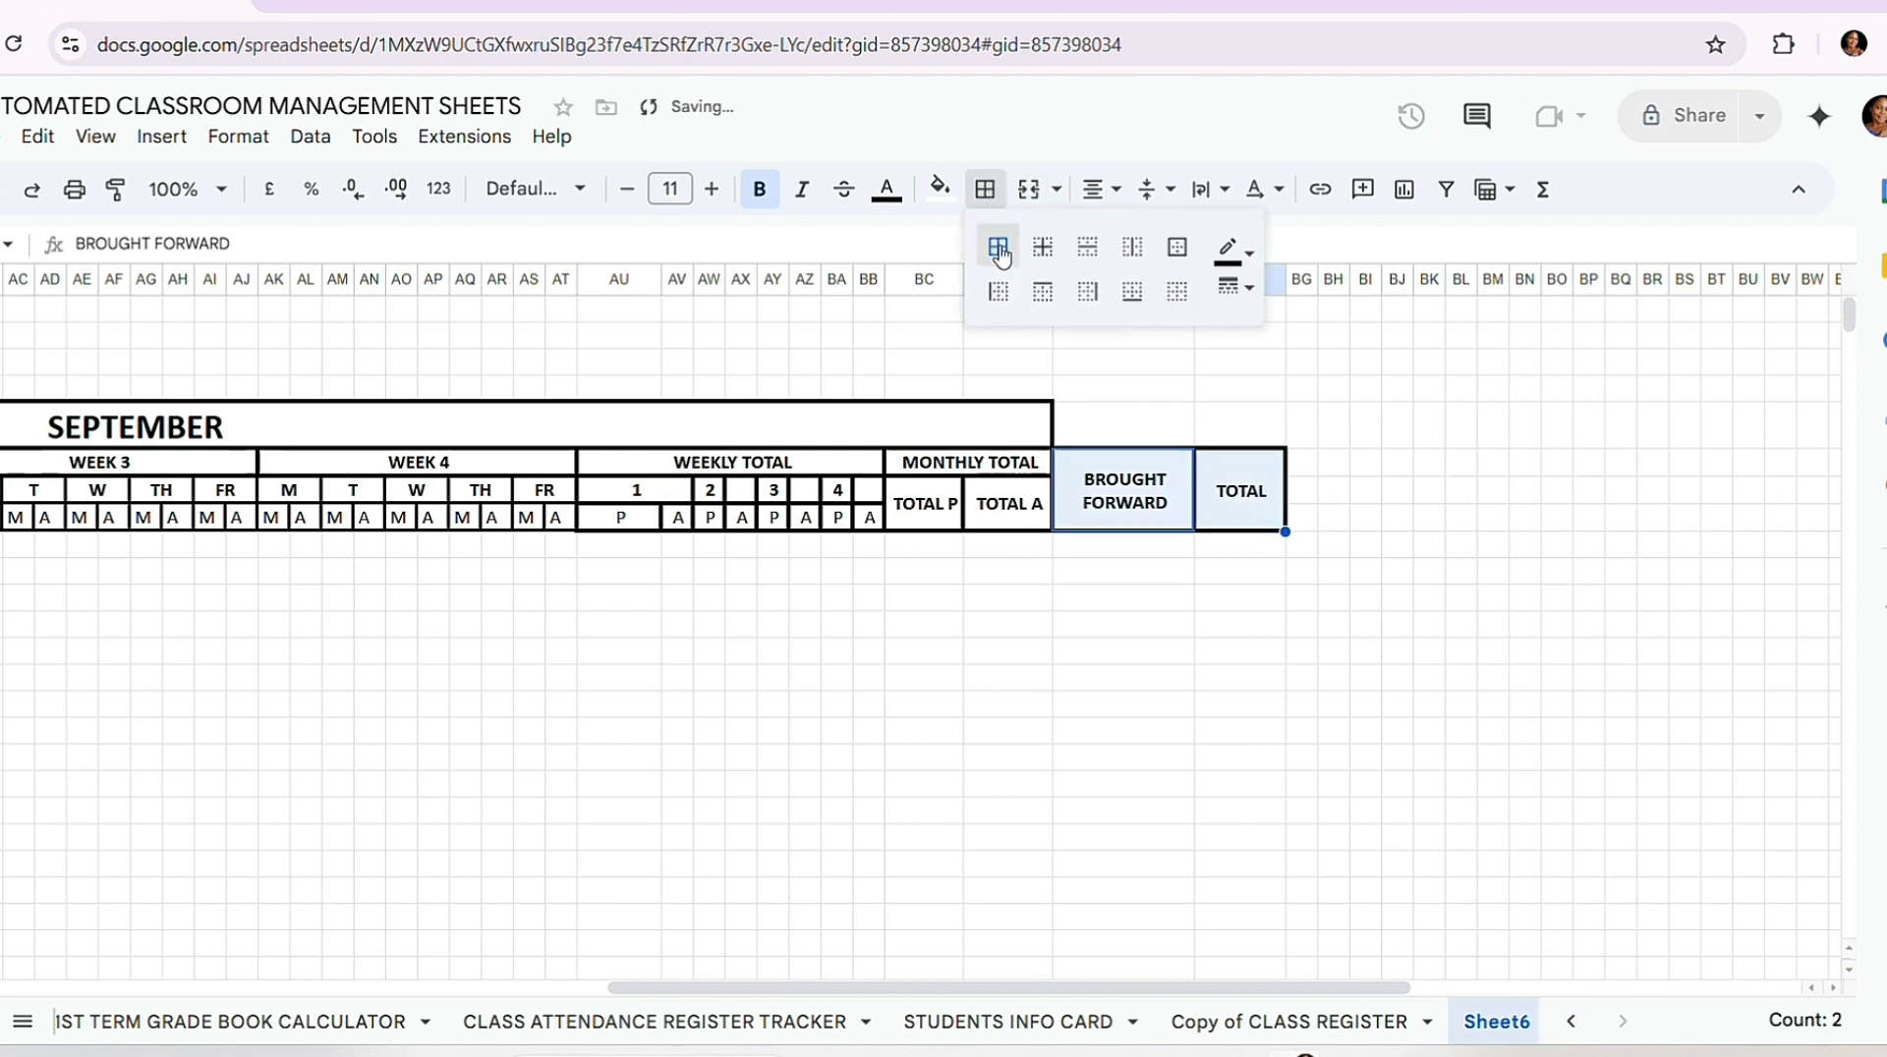
# Step: Extend the merged SEPTEMBER heading across columns BE and BF, above BROUGHT FORWARD and TOTAL
pyautogui.click(1064, 425)
pyautogui.moveTo(1040, 423); pyautogui.dragTo(1240, 435)
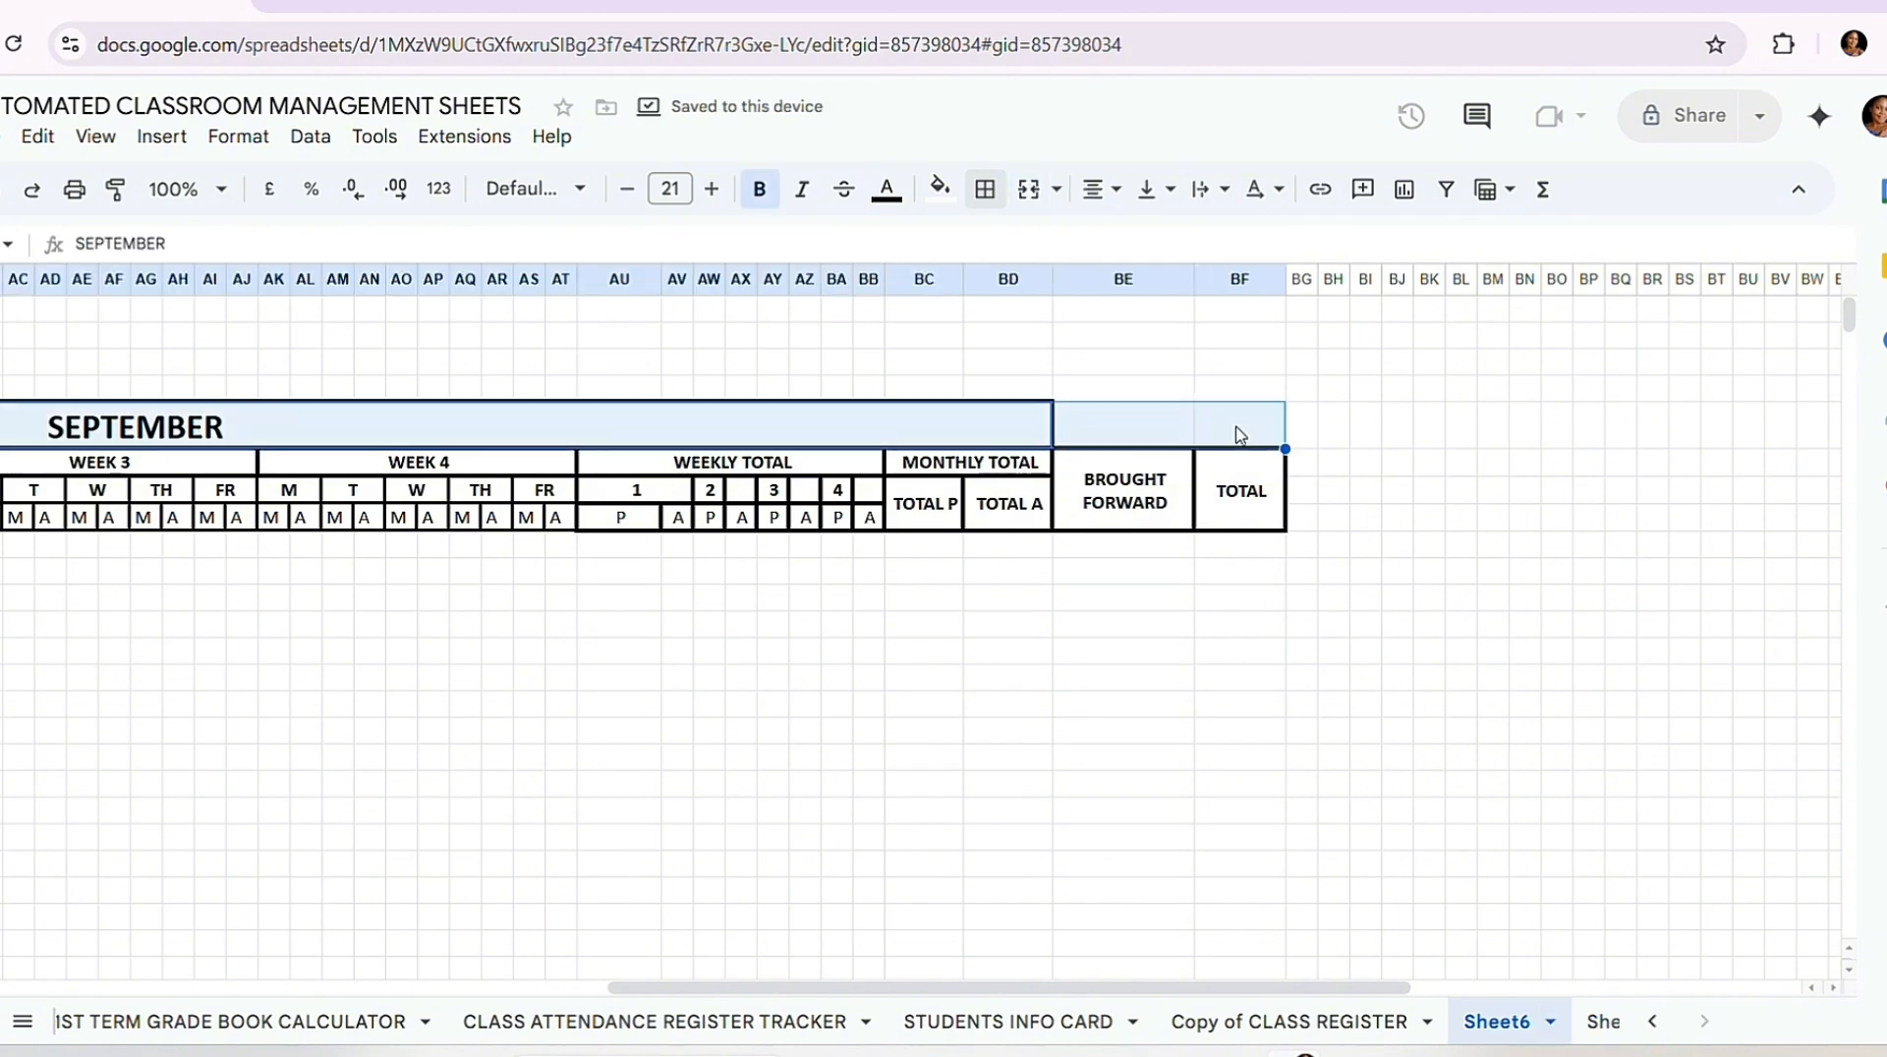
pyautogui.click(238, 136)
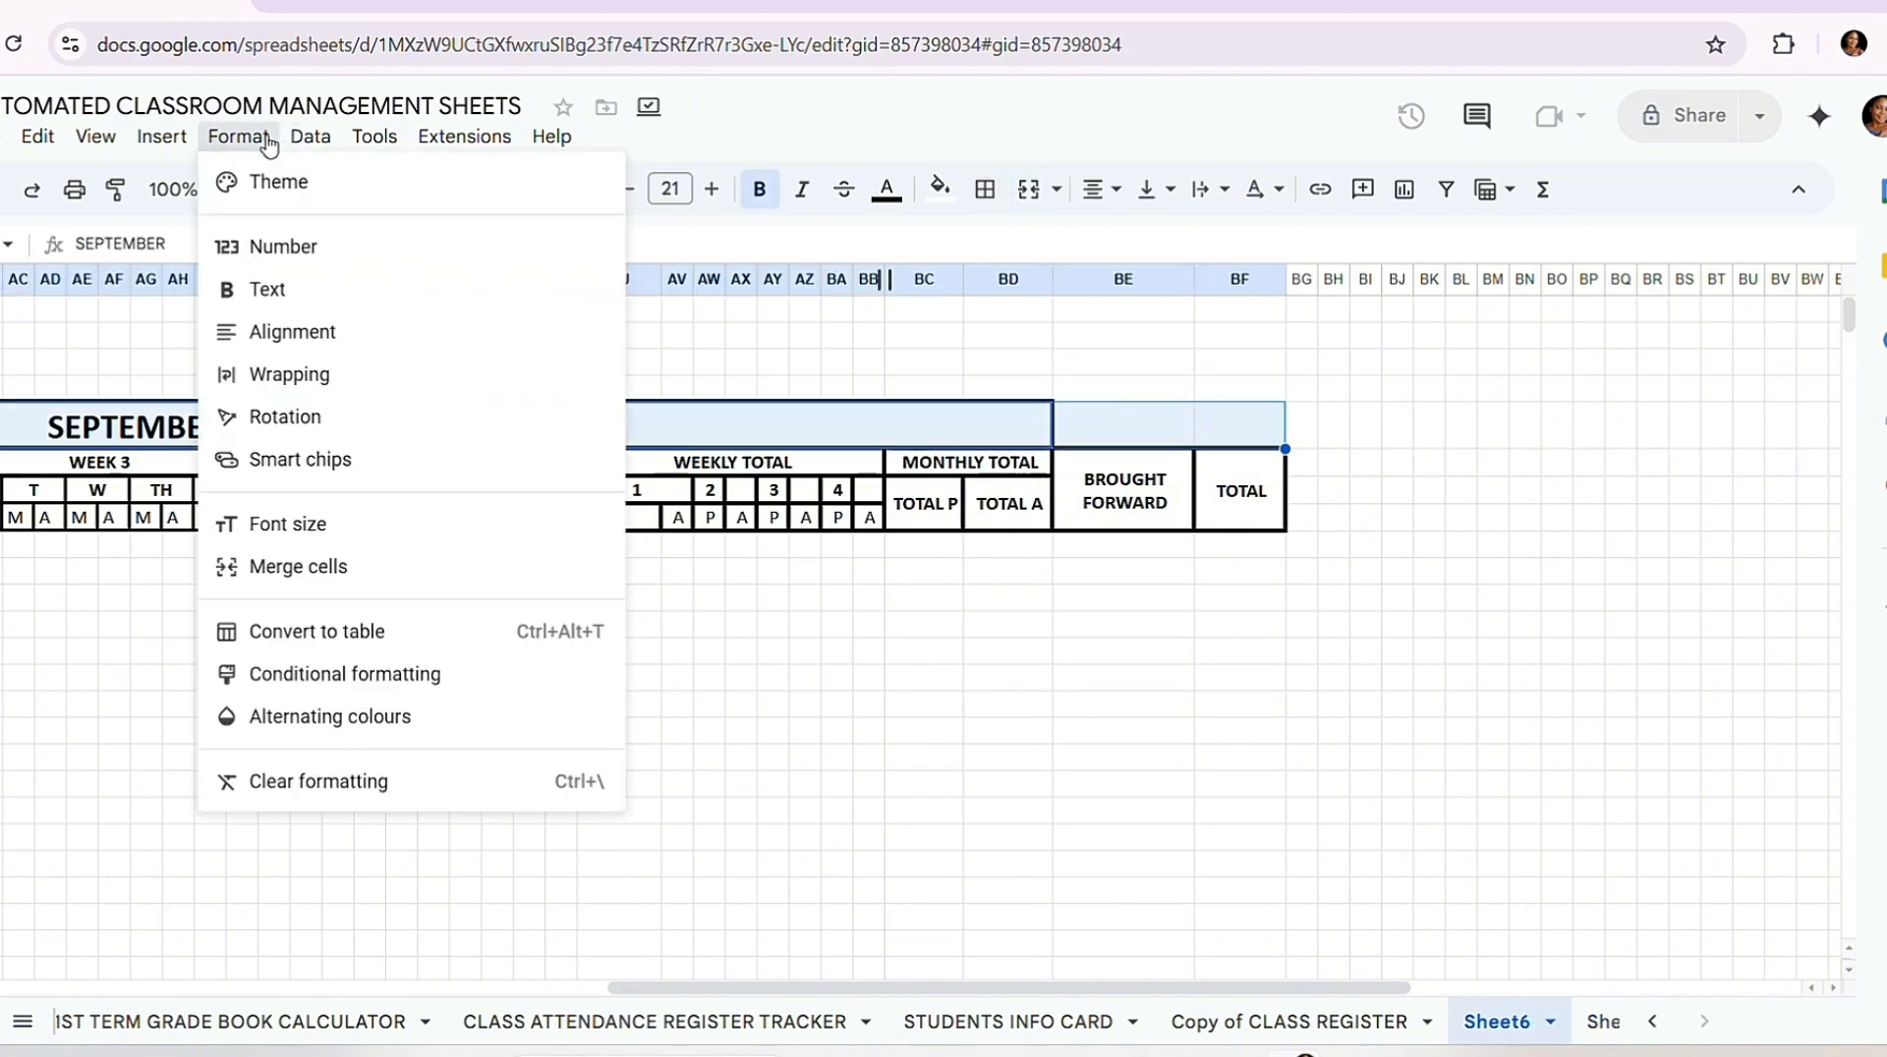
pyautogui.moveTo(472, 538)
pyautogui.moveTo(339, 581)
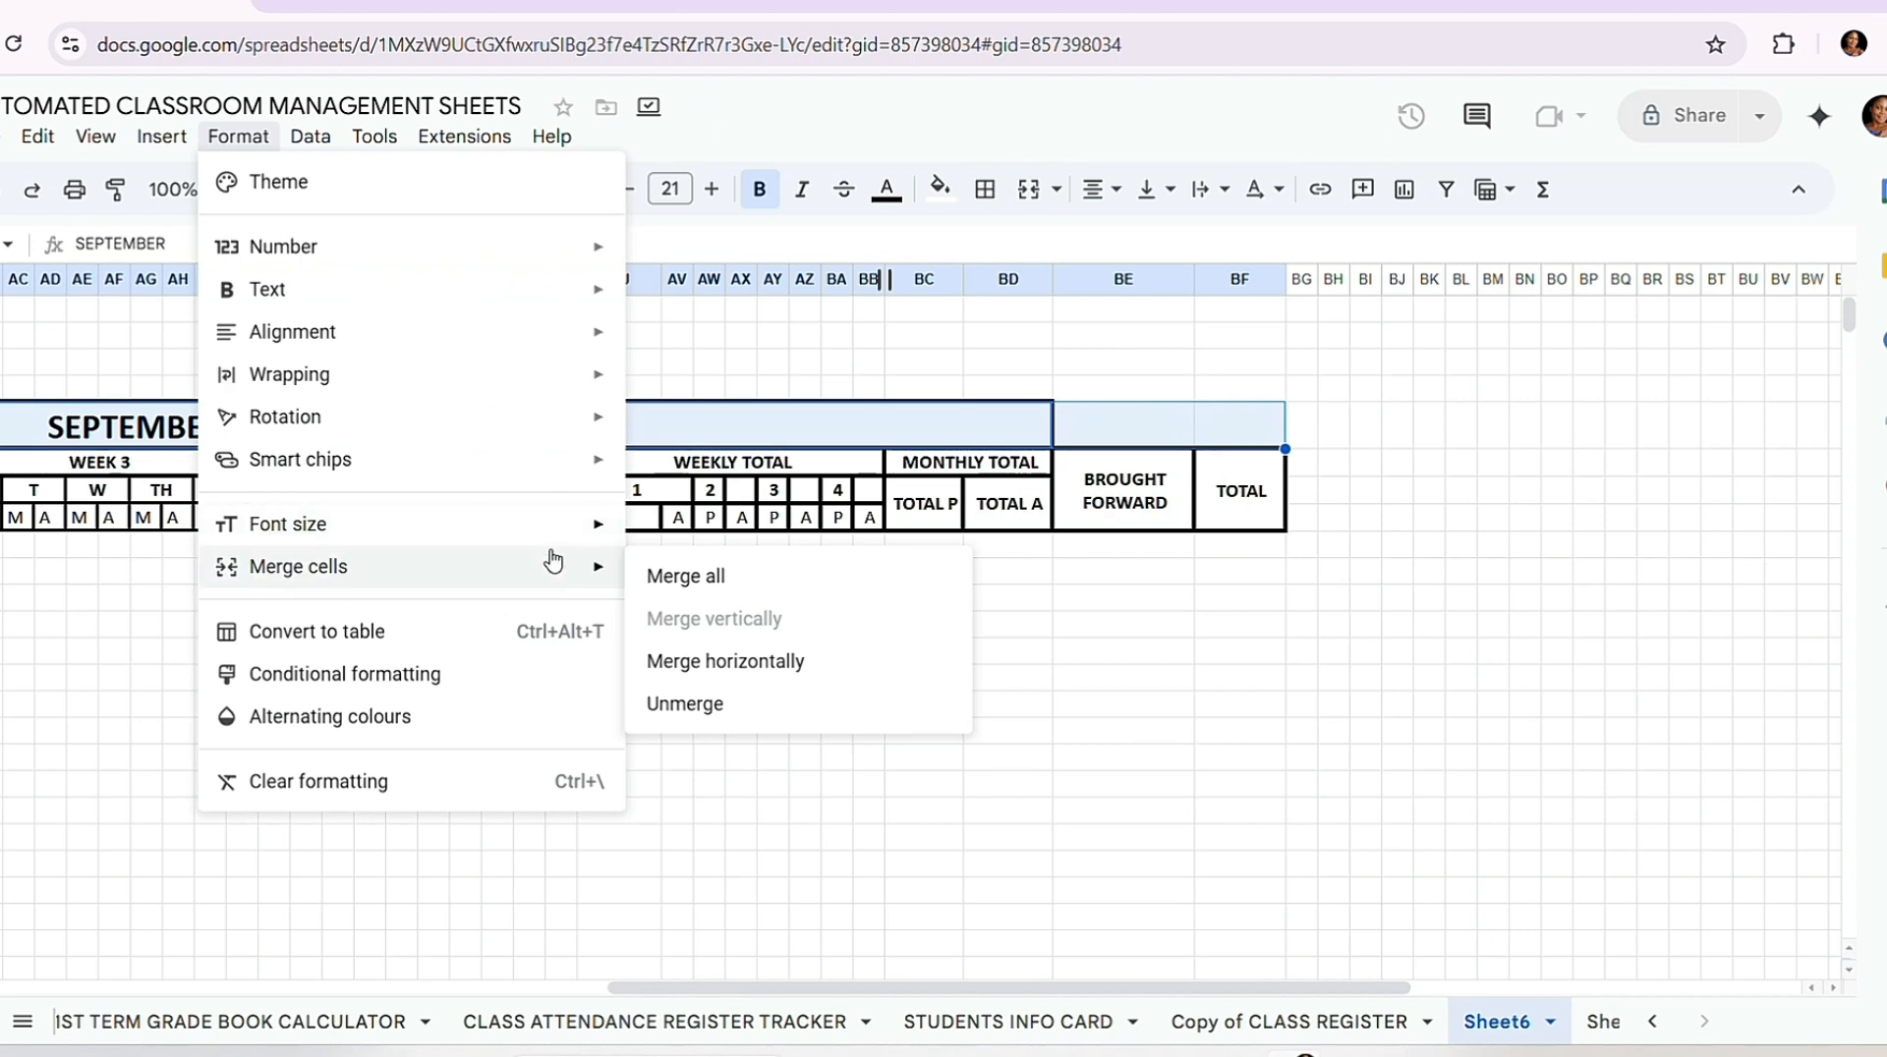
# Step: Merge the SEPTEMBER heading row across all selected cells through column BF, above the BROUGHT FORWARD and TOTAL columns
pyautogui.click(675, 579)
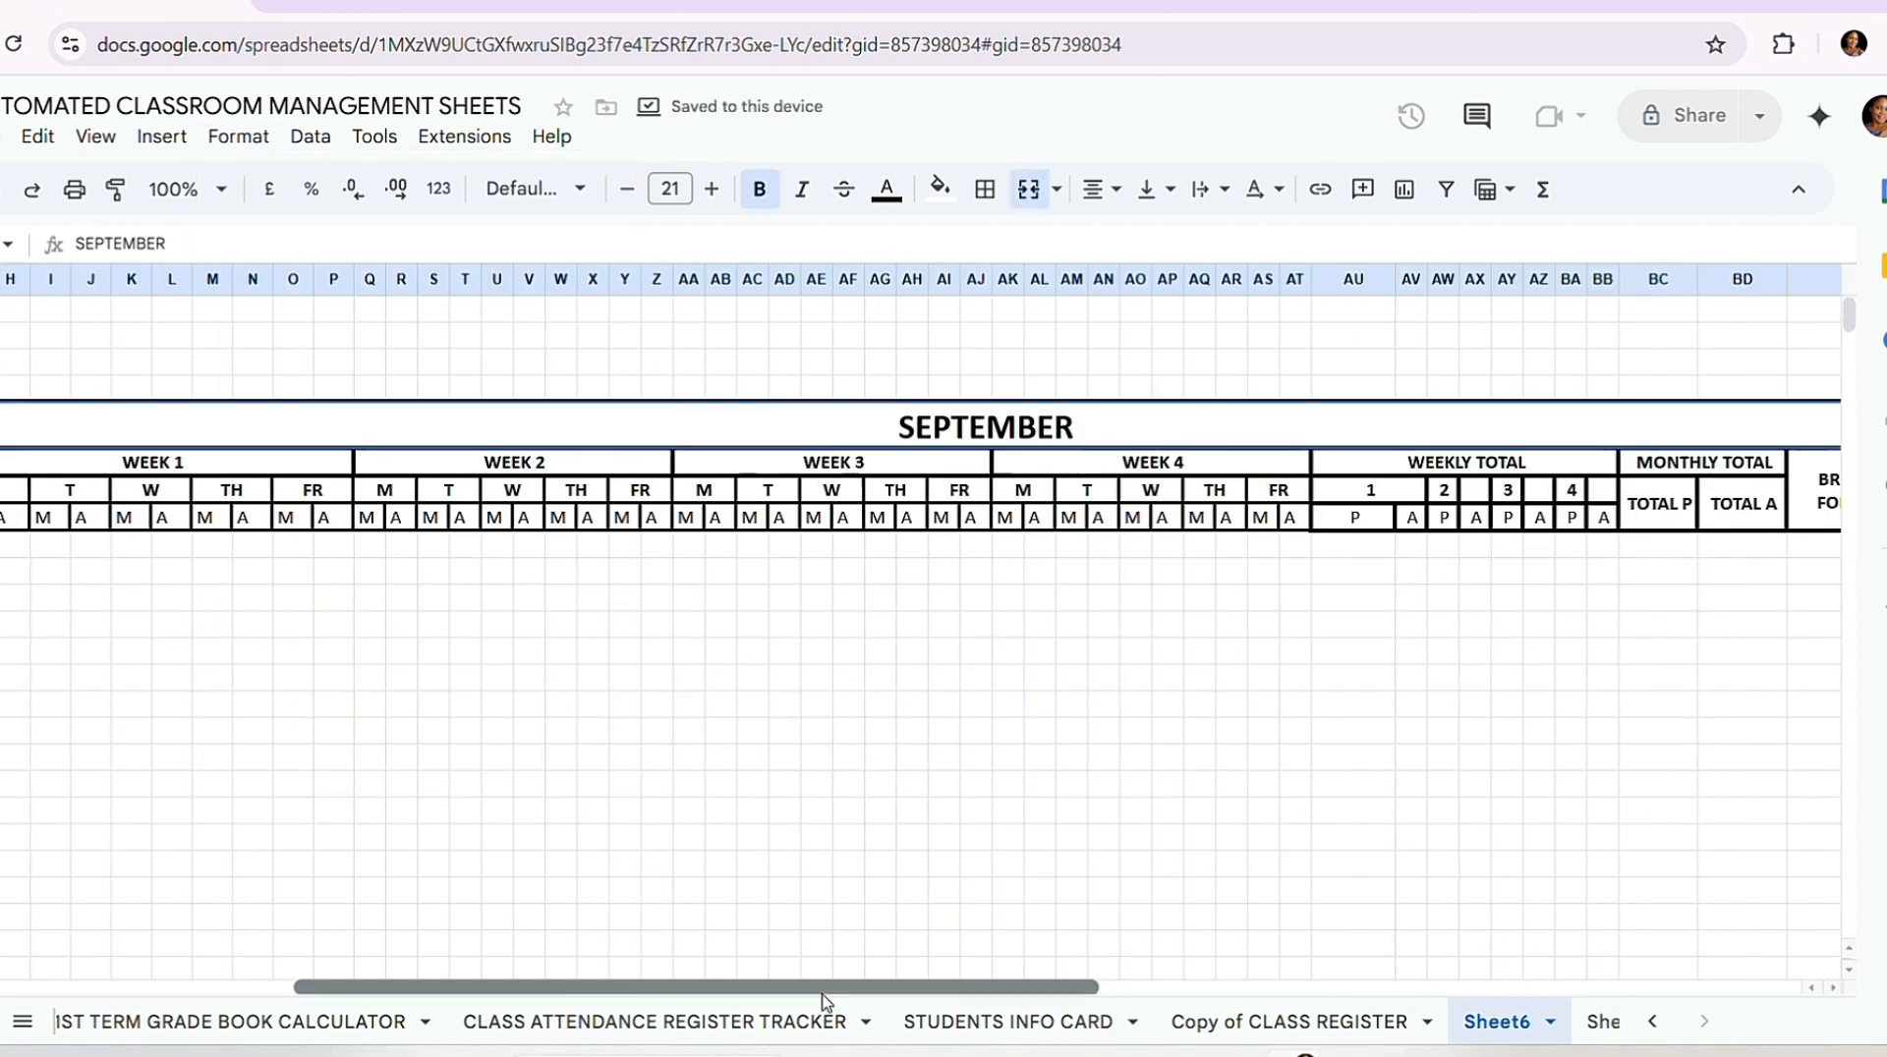
pyautogui.moveTo(828, 988); pyautogui.dragTo(1260, 939)
pyautogui.hscroll(1, 1261, 940)
pyautogui.hscroll(-3, 1257, 941)
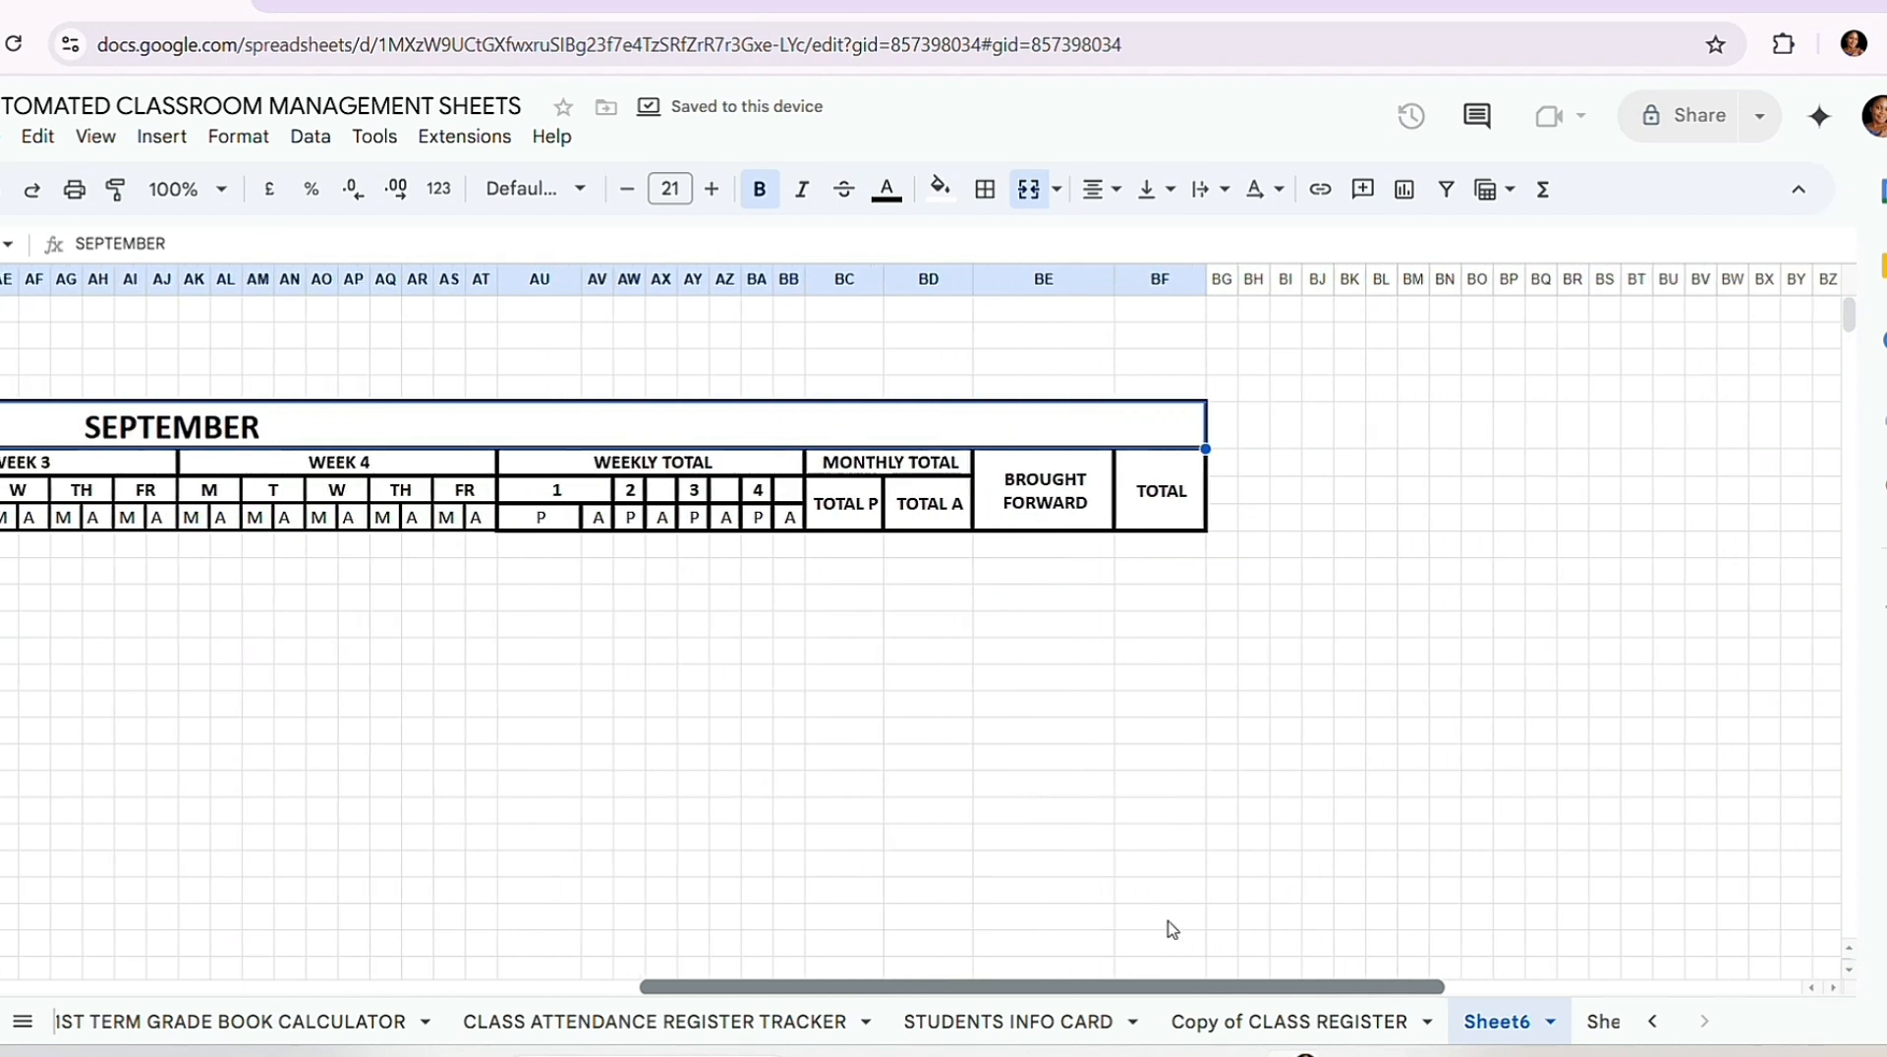
pyautogui.click(1059, 599)
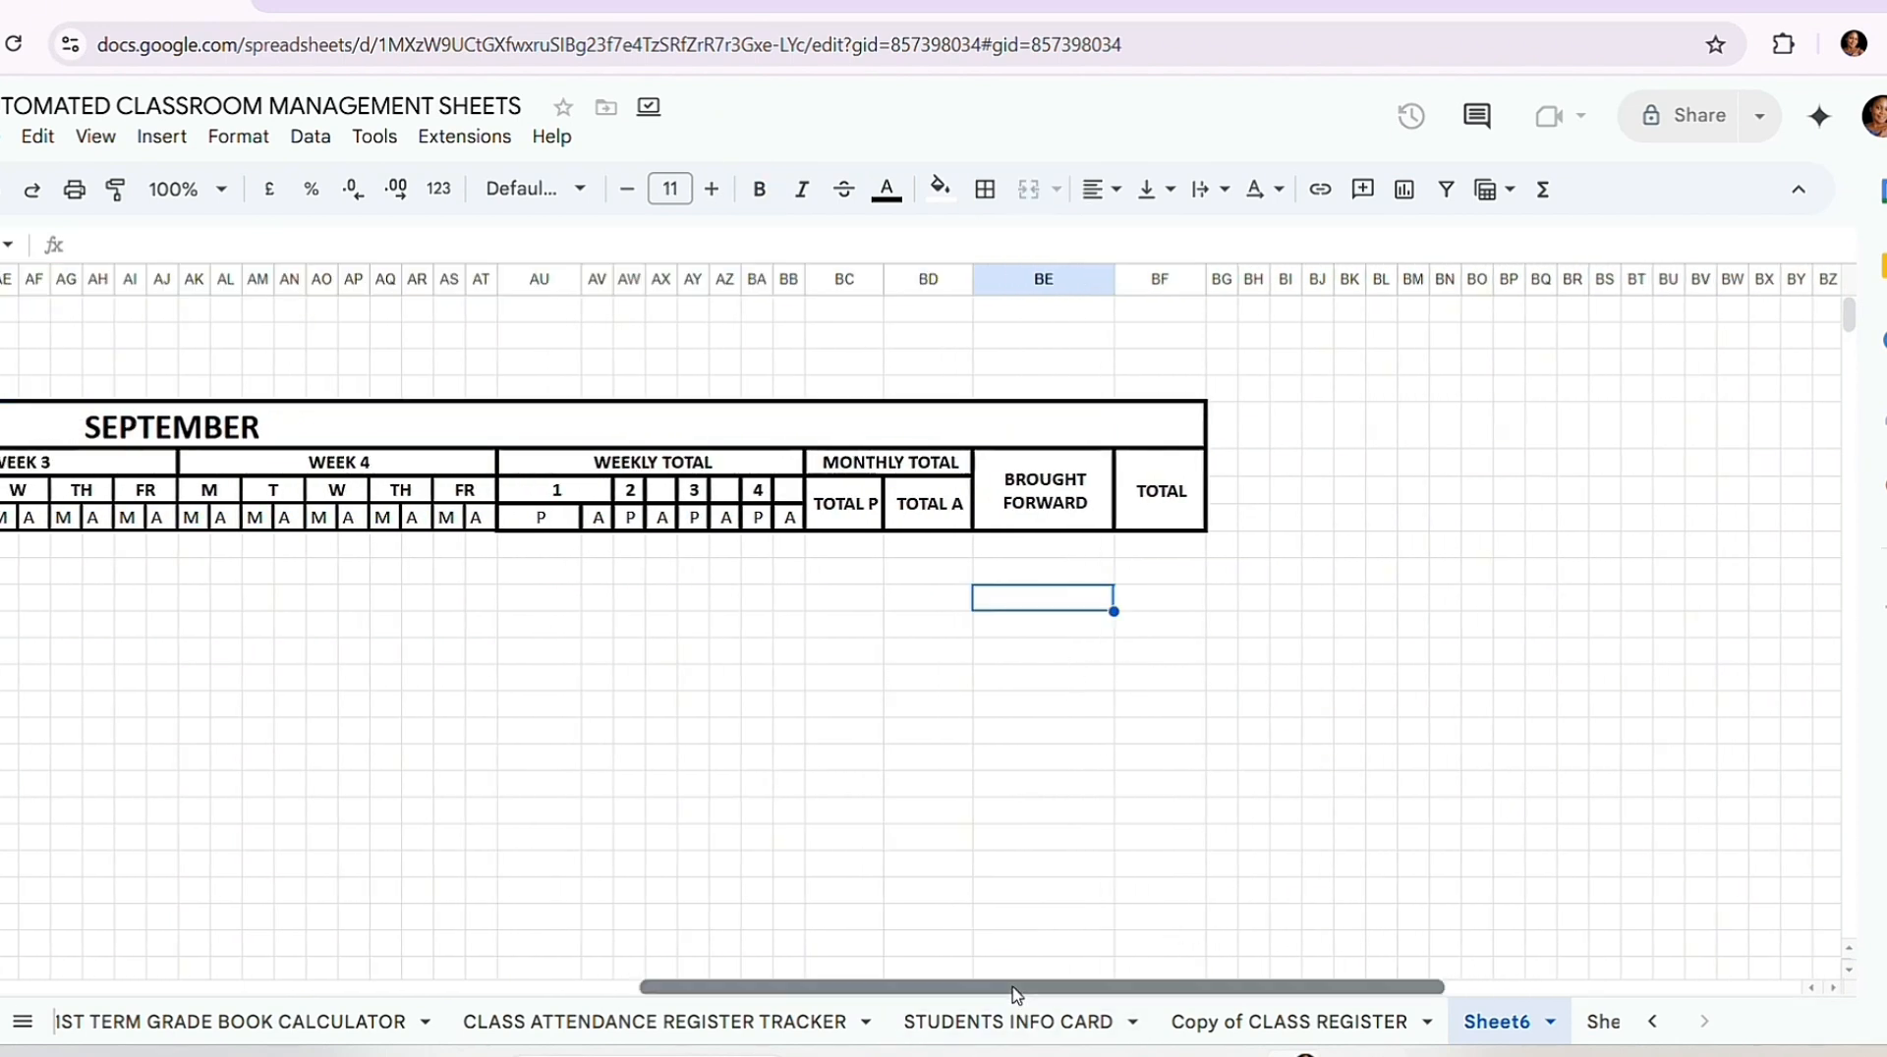
# Step: Review the register header across its full width, from STUDENT ID to TOTAL
pyautogui.hscroll(-3, 929, 1020)
pyautogui.hscroll(-18, 929, 1020)
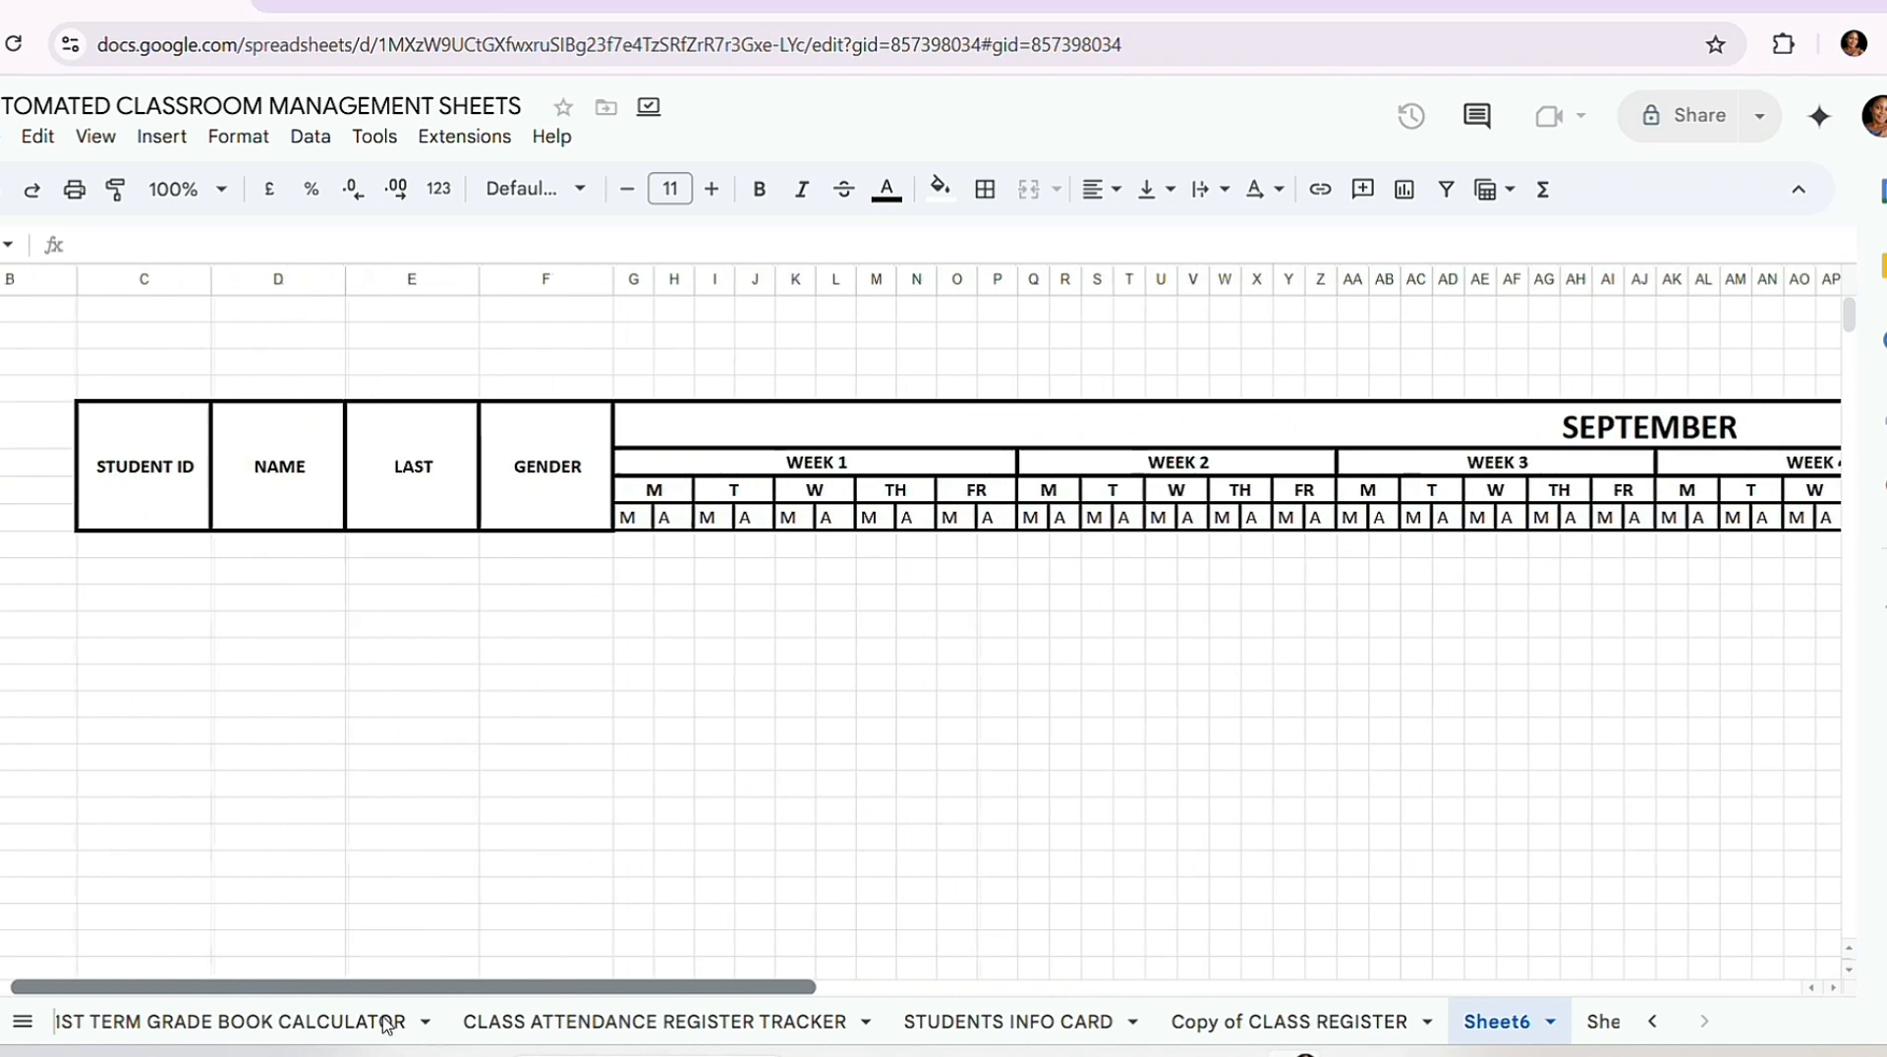
pyautogui.hscroll(5, 394, 1010)
pyautogui.hscroll(-2, 472, 1003)
pyautogui.hscroll(16, 977, 1022)
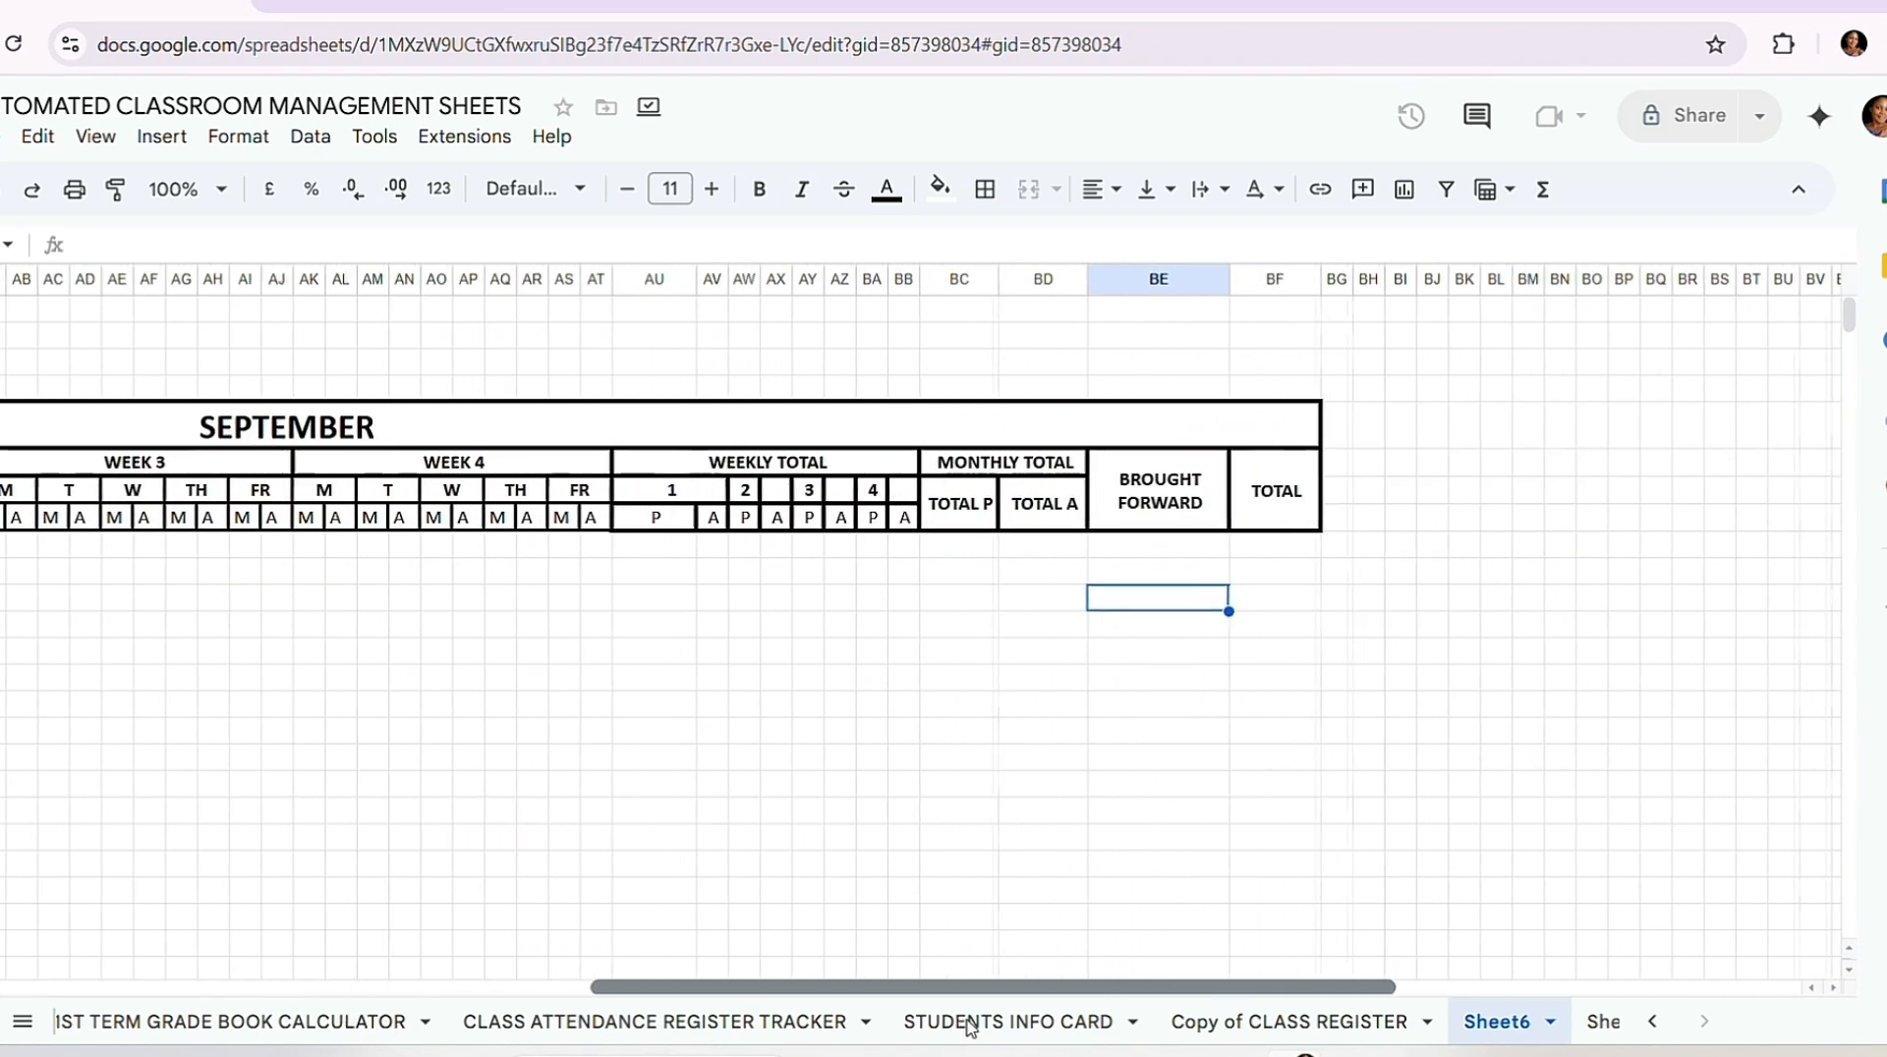
pyautogui.hscroll(-14, 894, 1018)
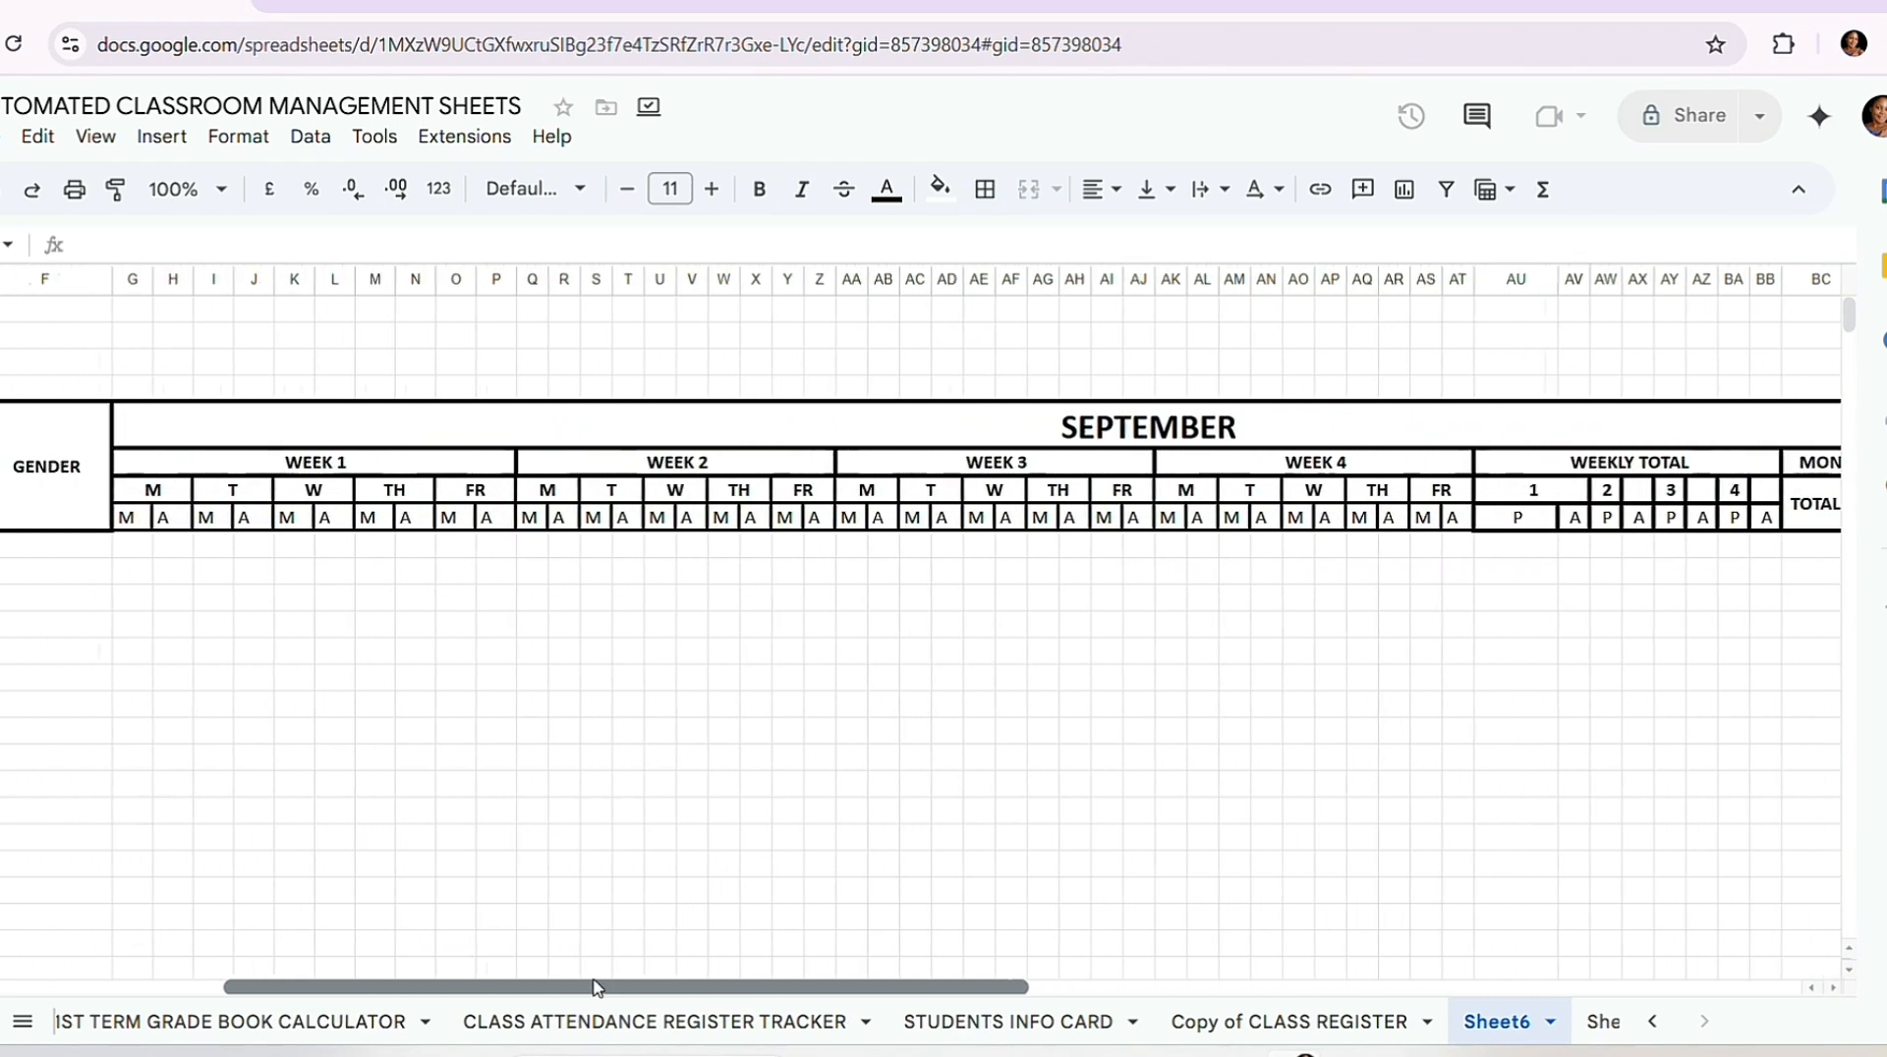
pyautogui.hscroll(-4, 420, 952)
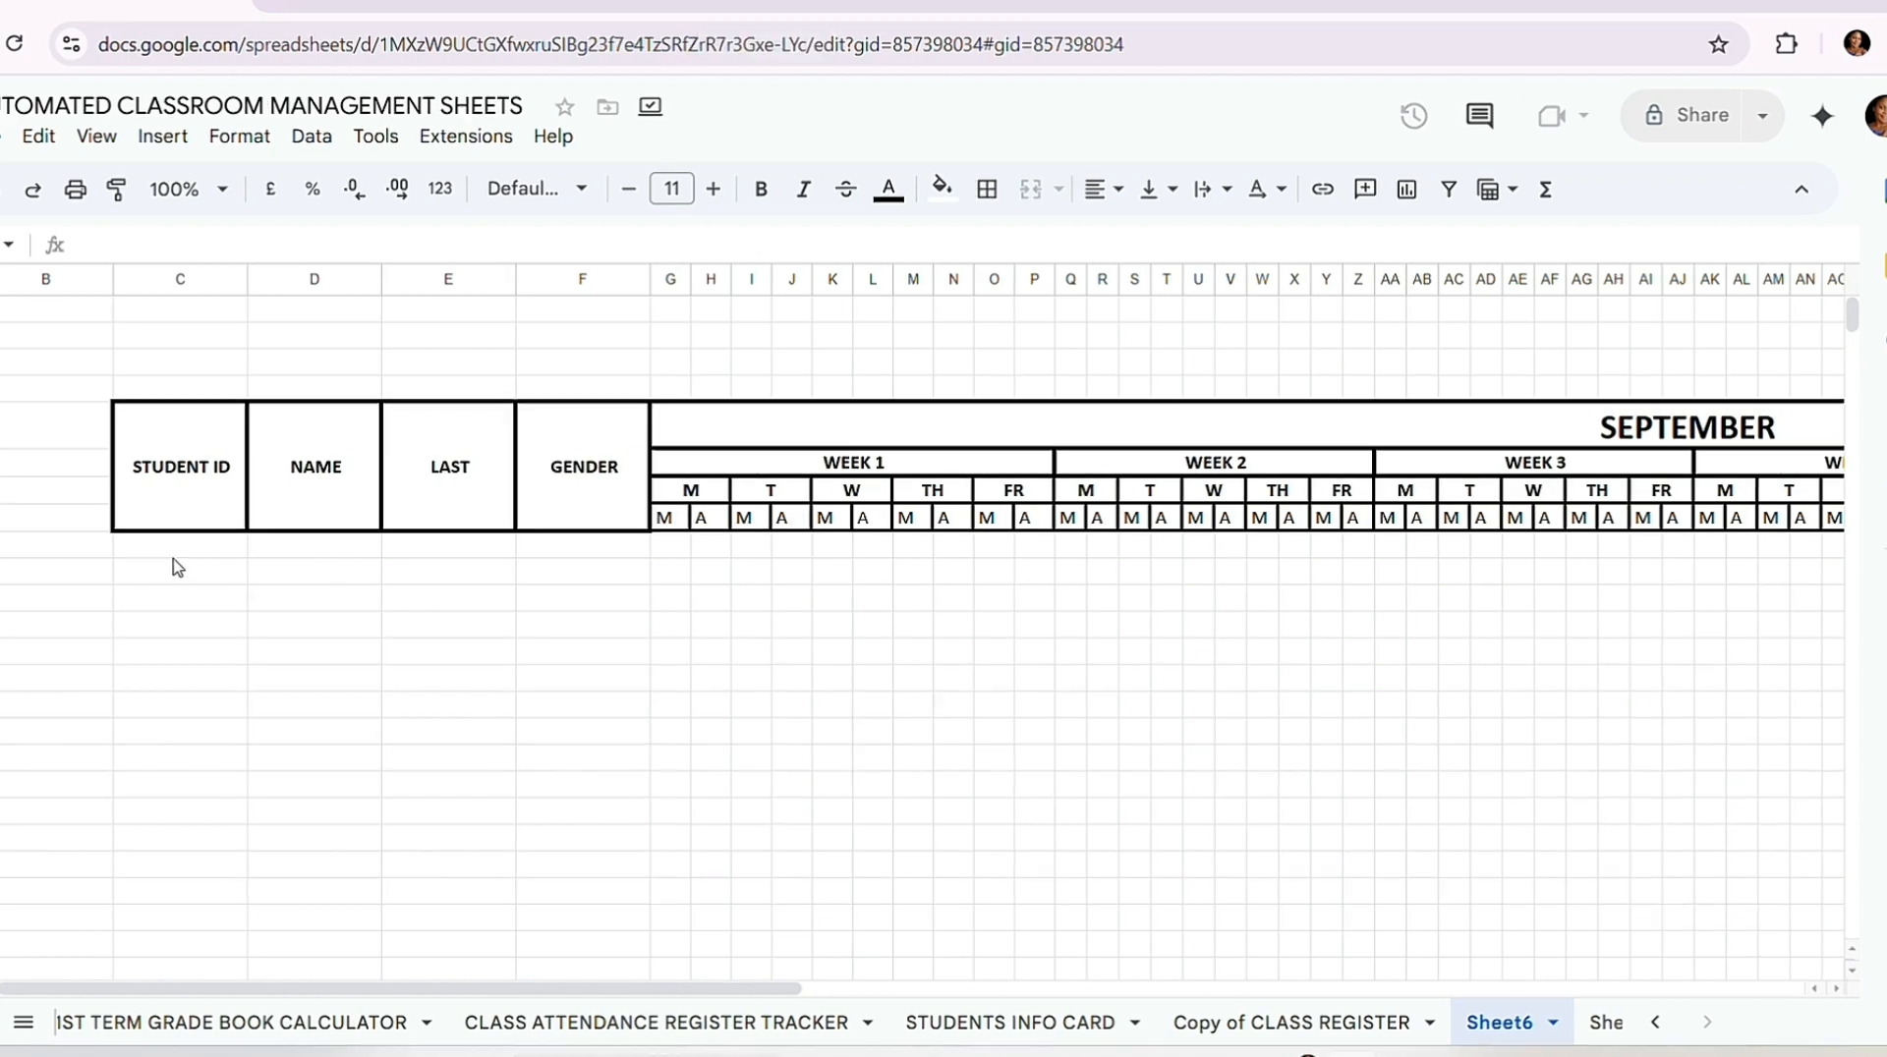
# Step: Paste the copied student list below the header, starting in cell C9 under STUDENT ID
pyautogui.click(173, 548)
pyautogui.rightClick(218, 570)
pyautogui.click(295, 300)
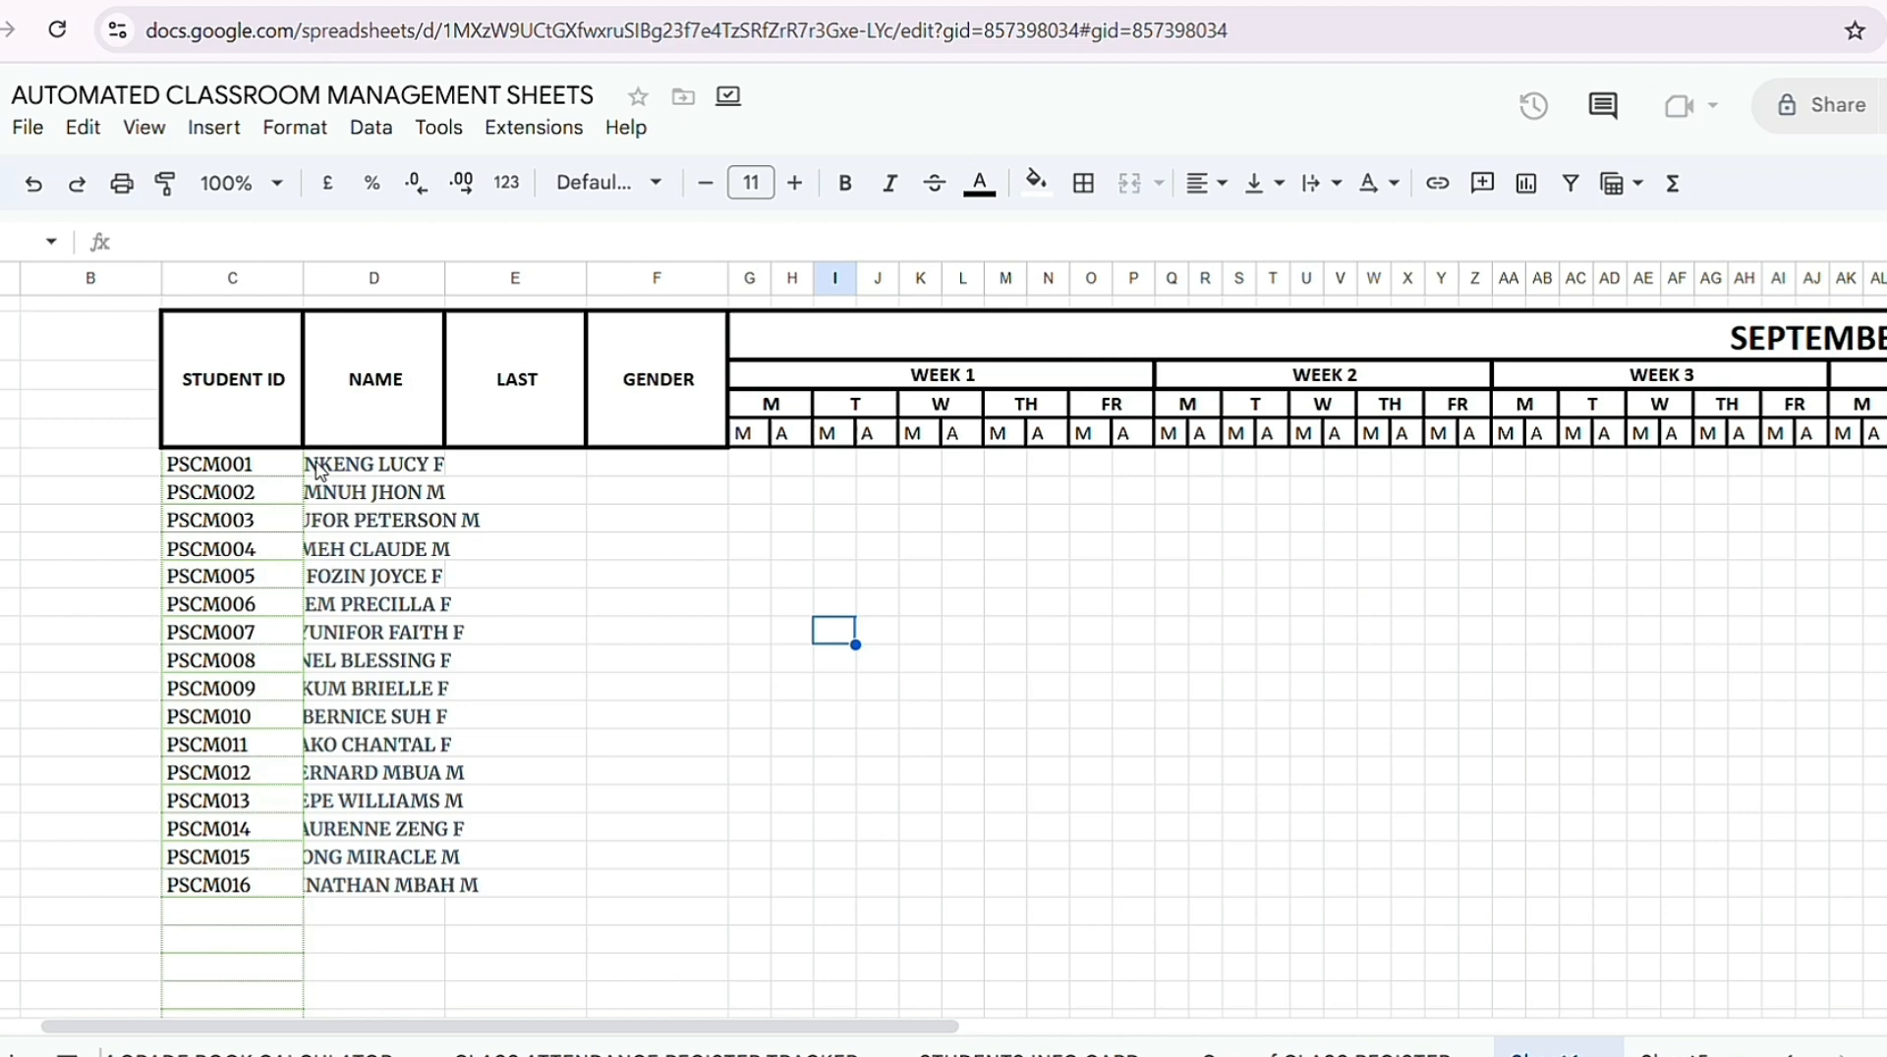
# Step: Split the text in D9:D24 into the NAME, LAST and GENDER columns, using Space as the separator
pyautogui.moveTo(313, 464); pyautogui.dragTo(427, 894)
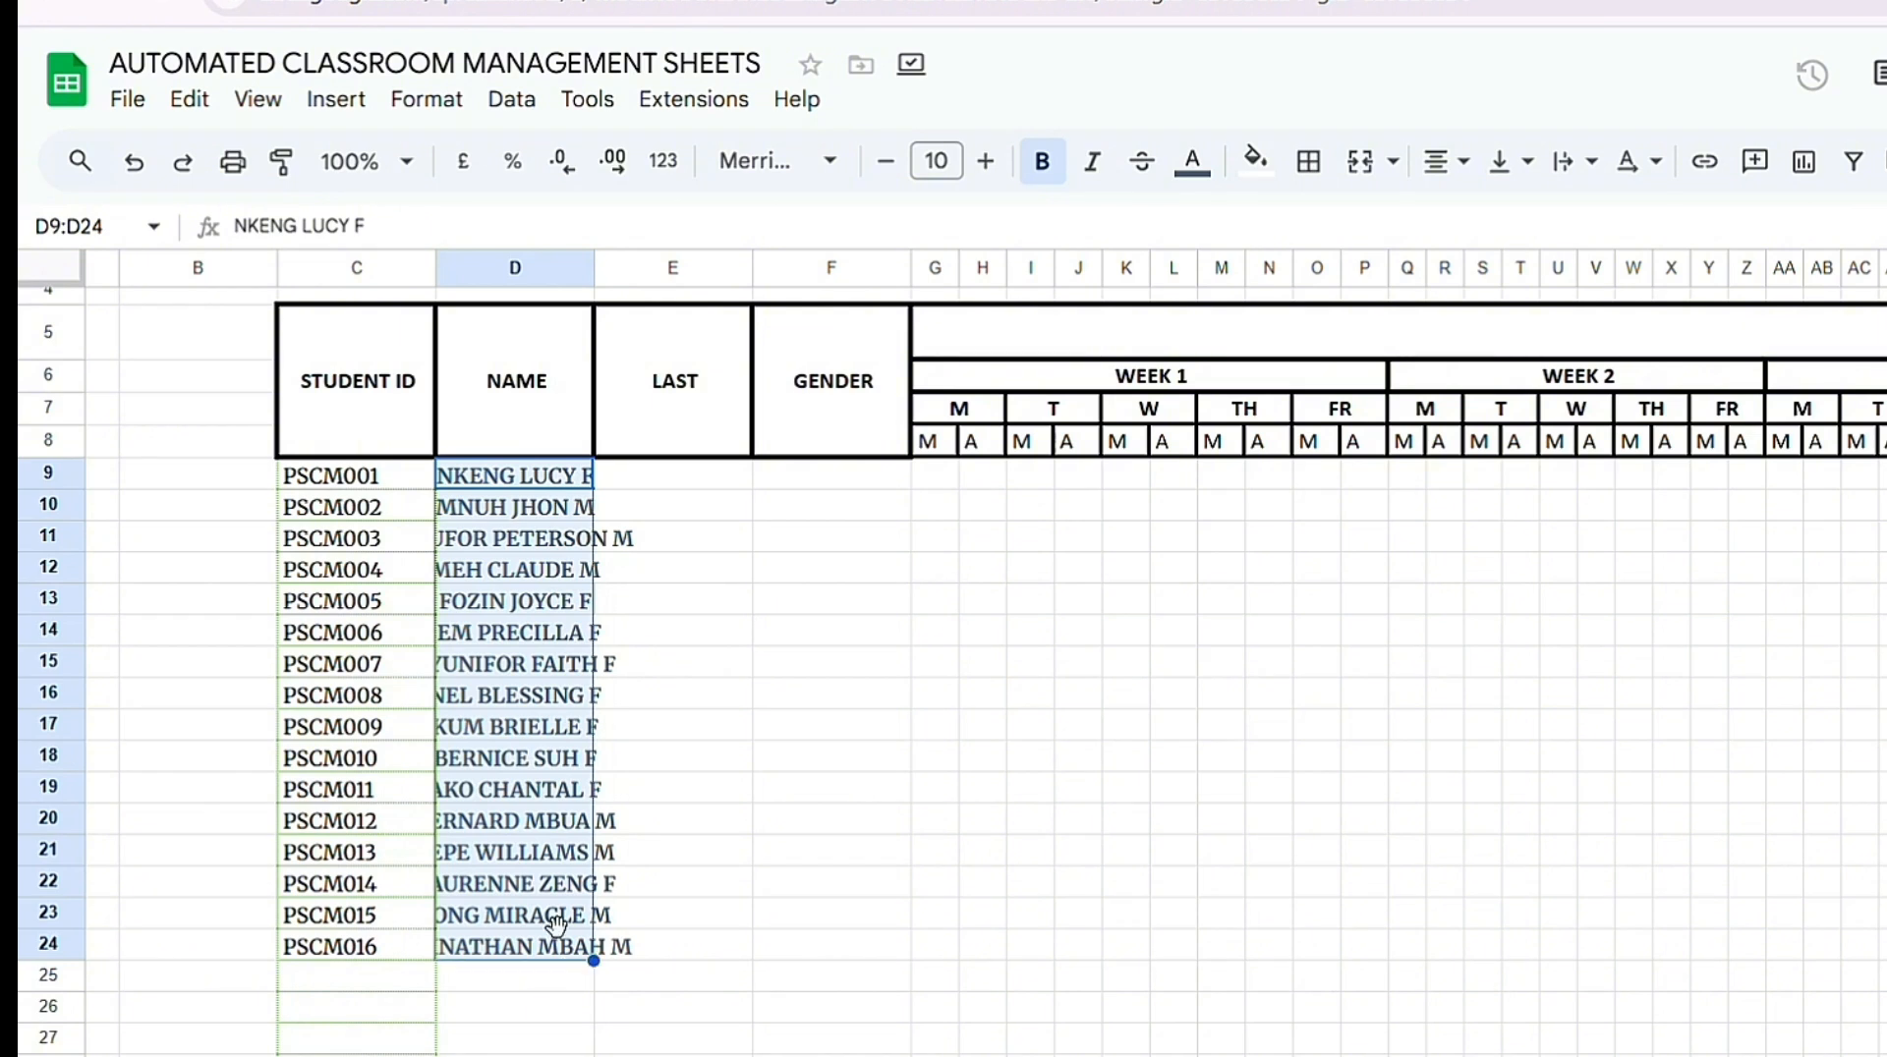
pyautogui.click(512, 102)
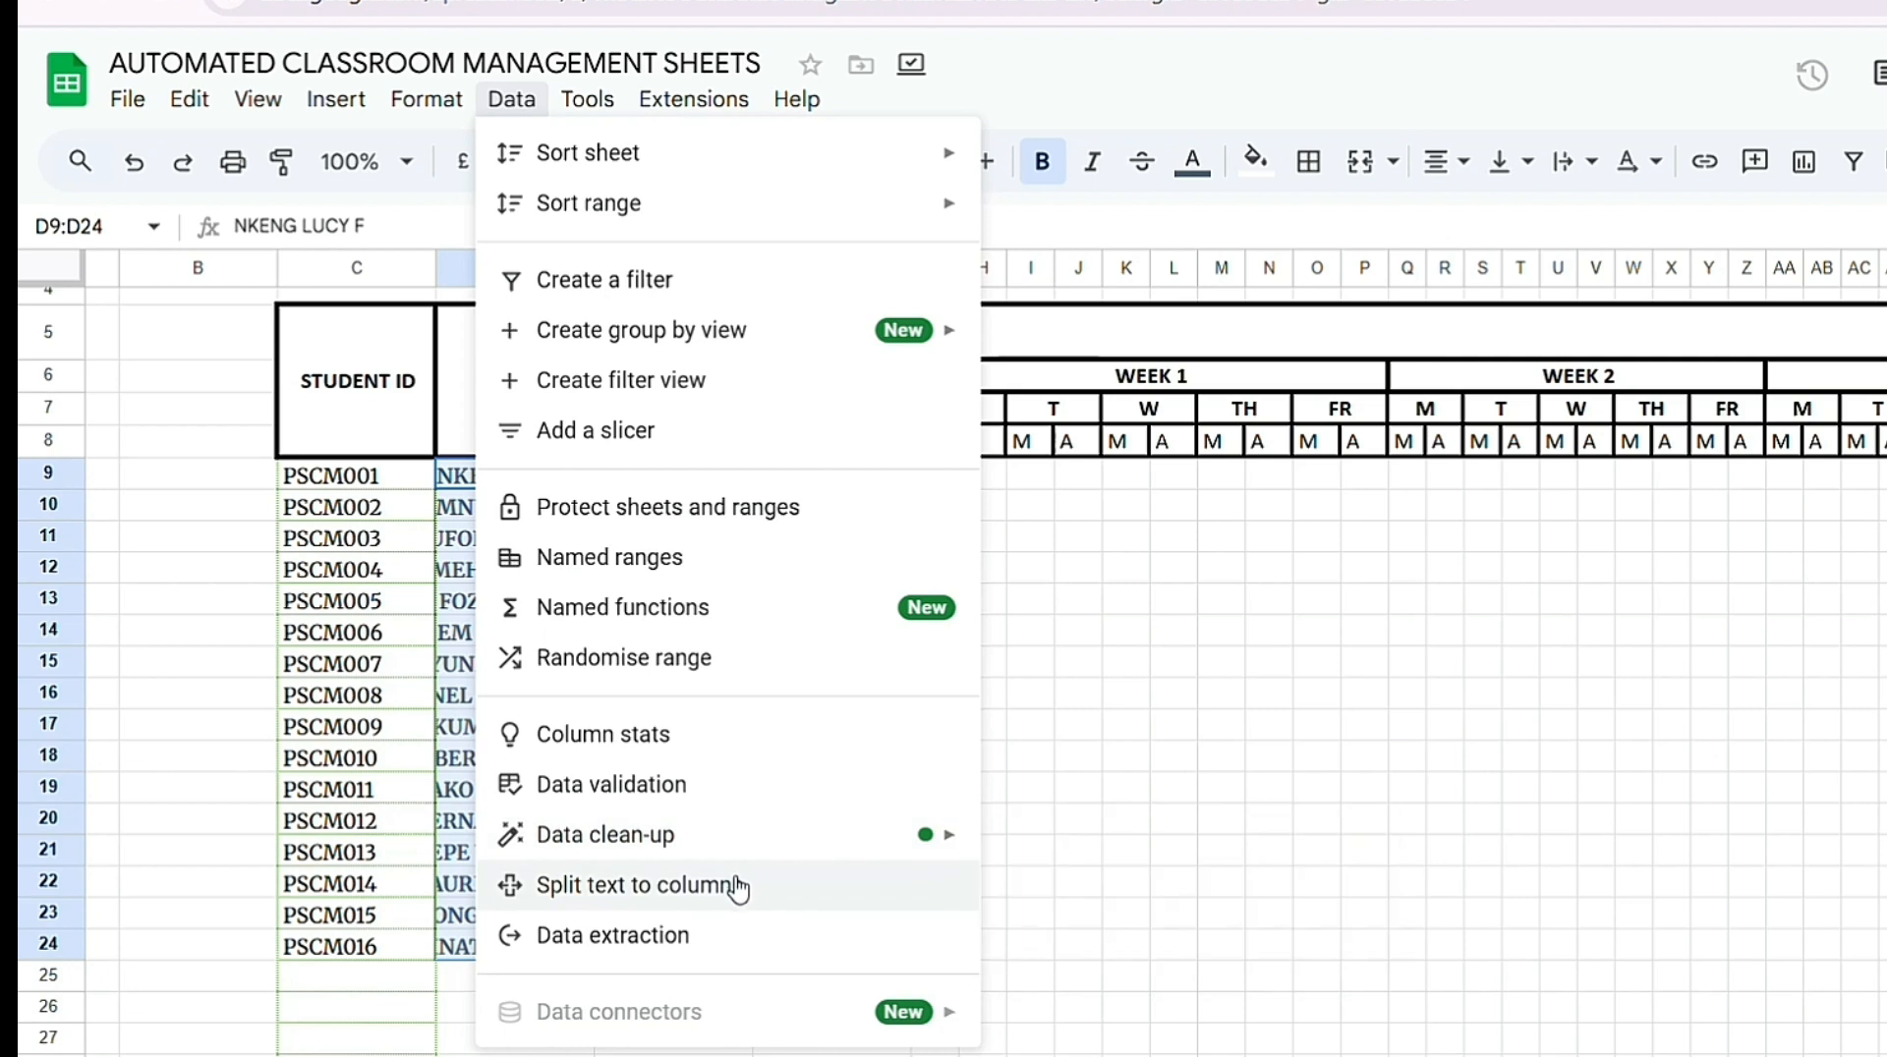
pyautogui.click(646, 900)
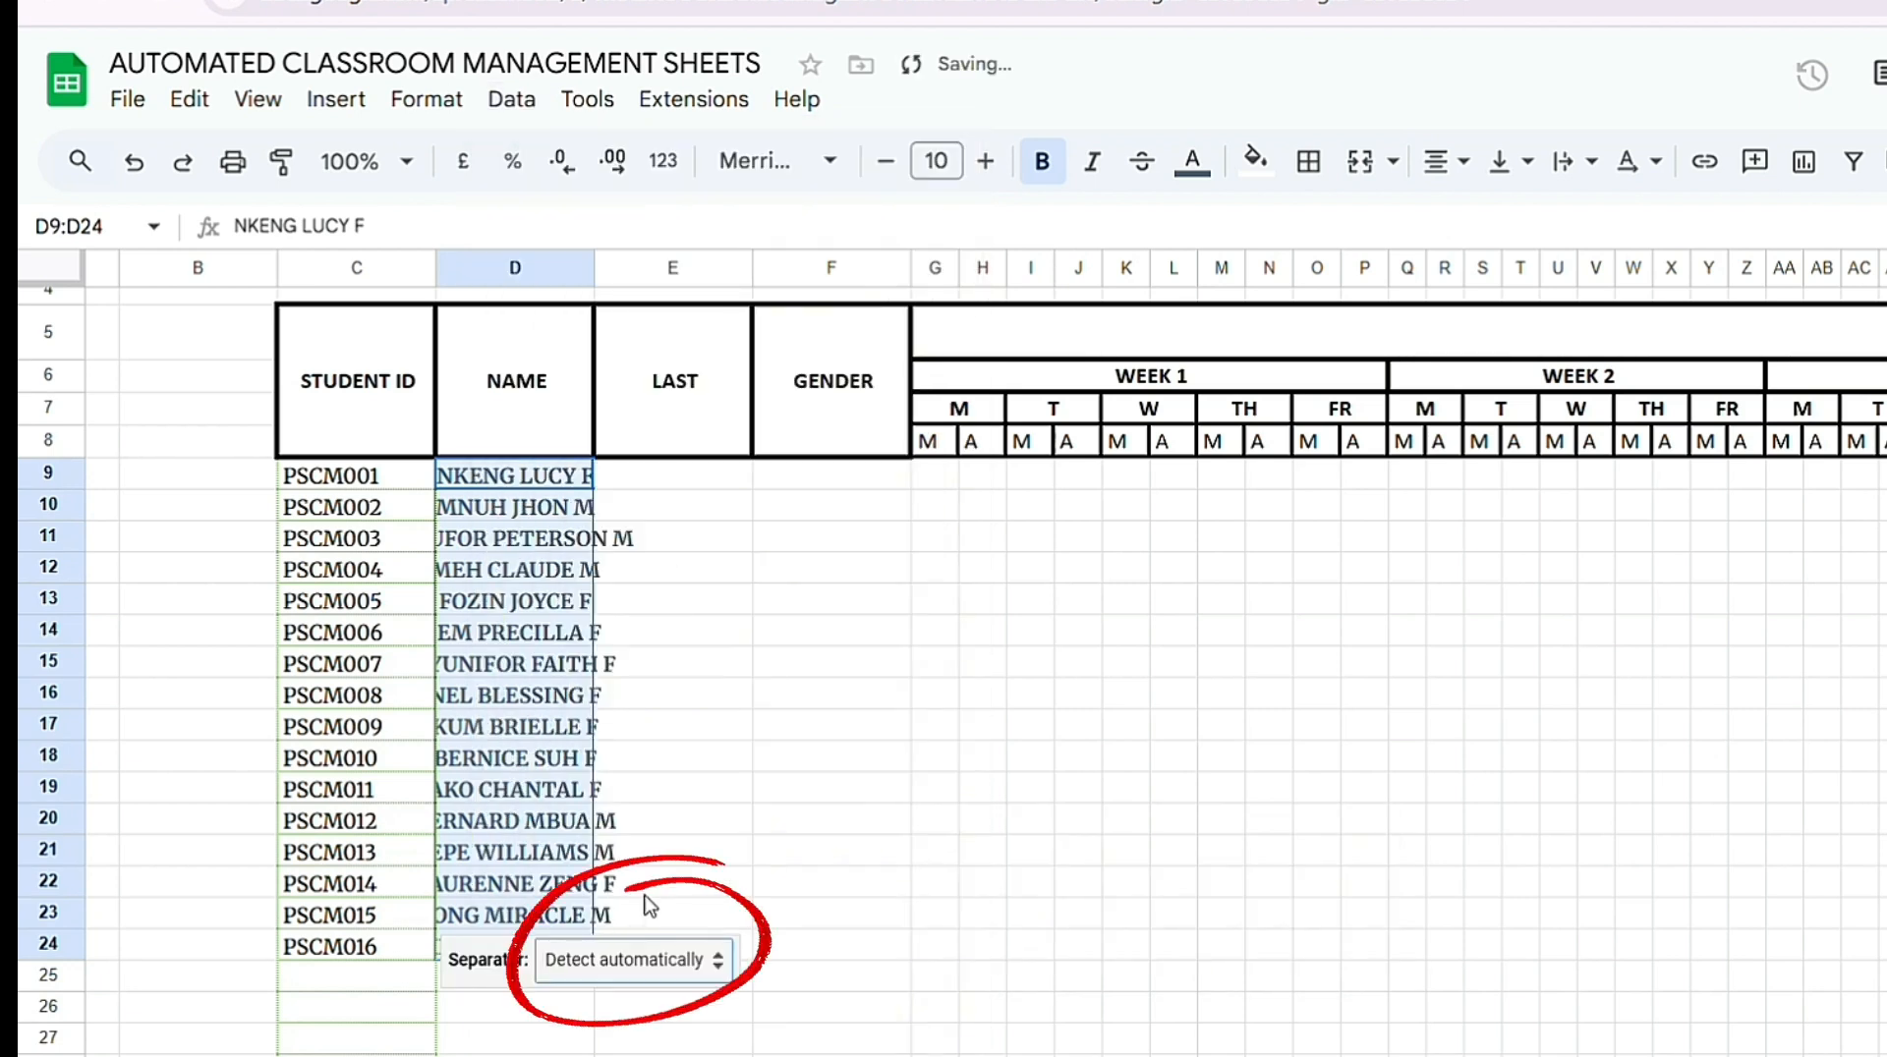
pyautogui.click(713, 963)
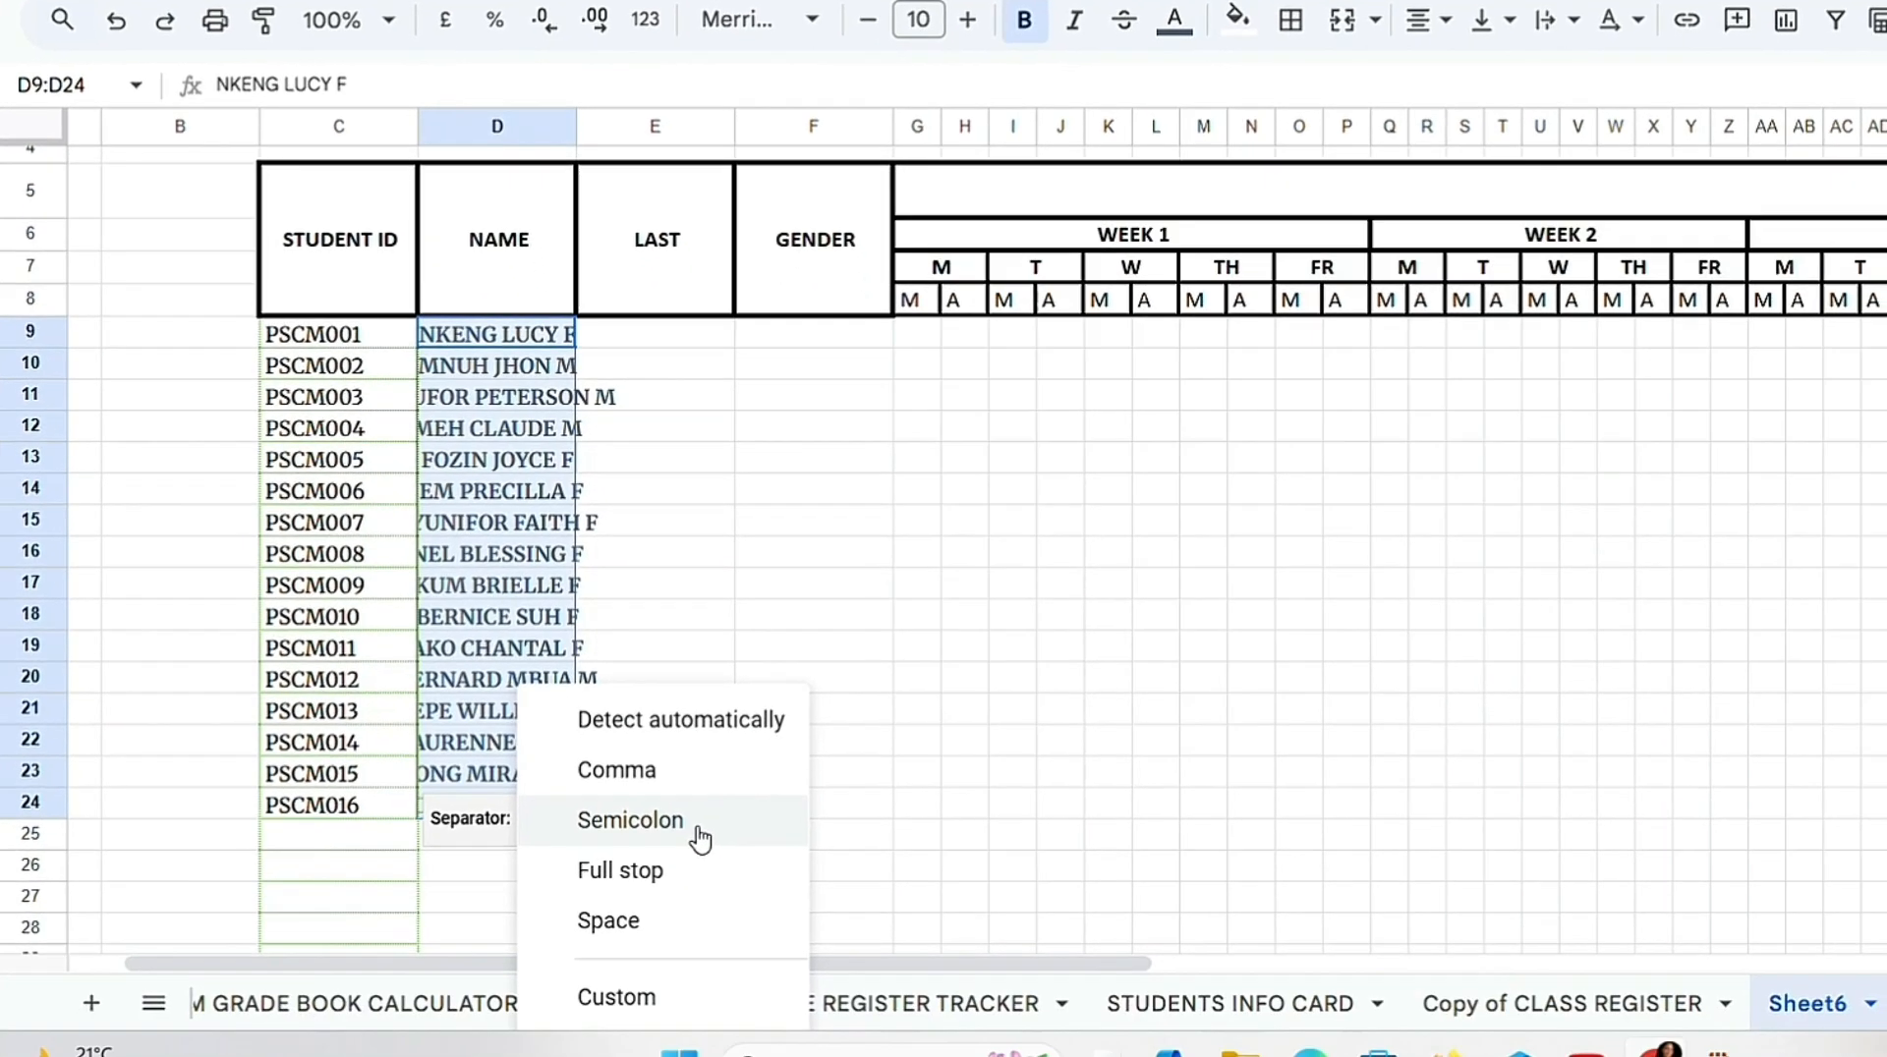
pyautogui.click(640, 928)
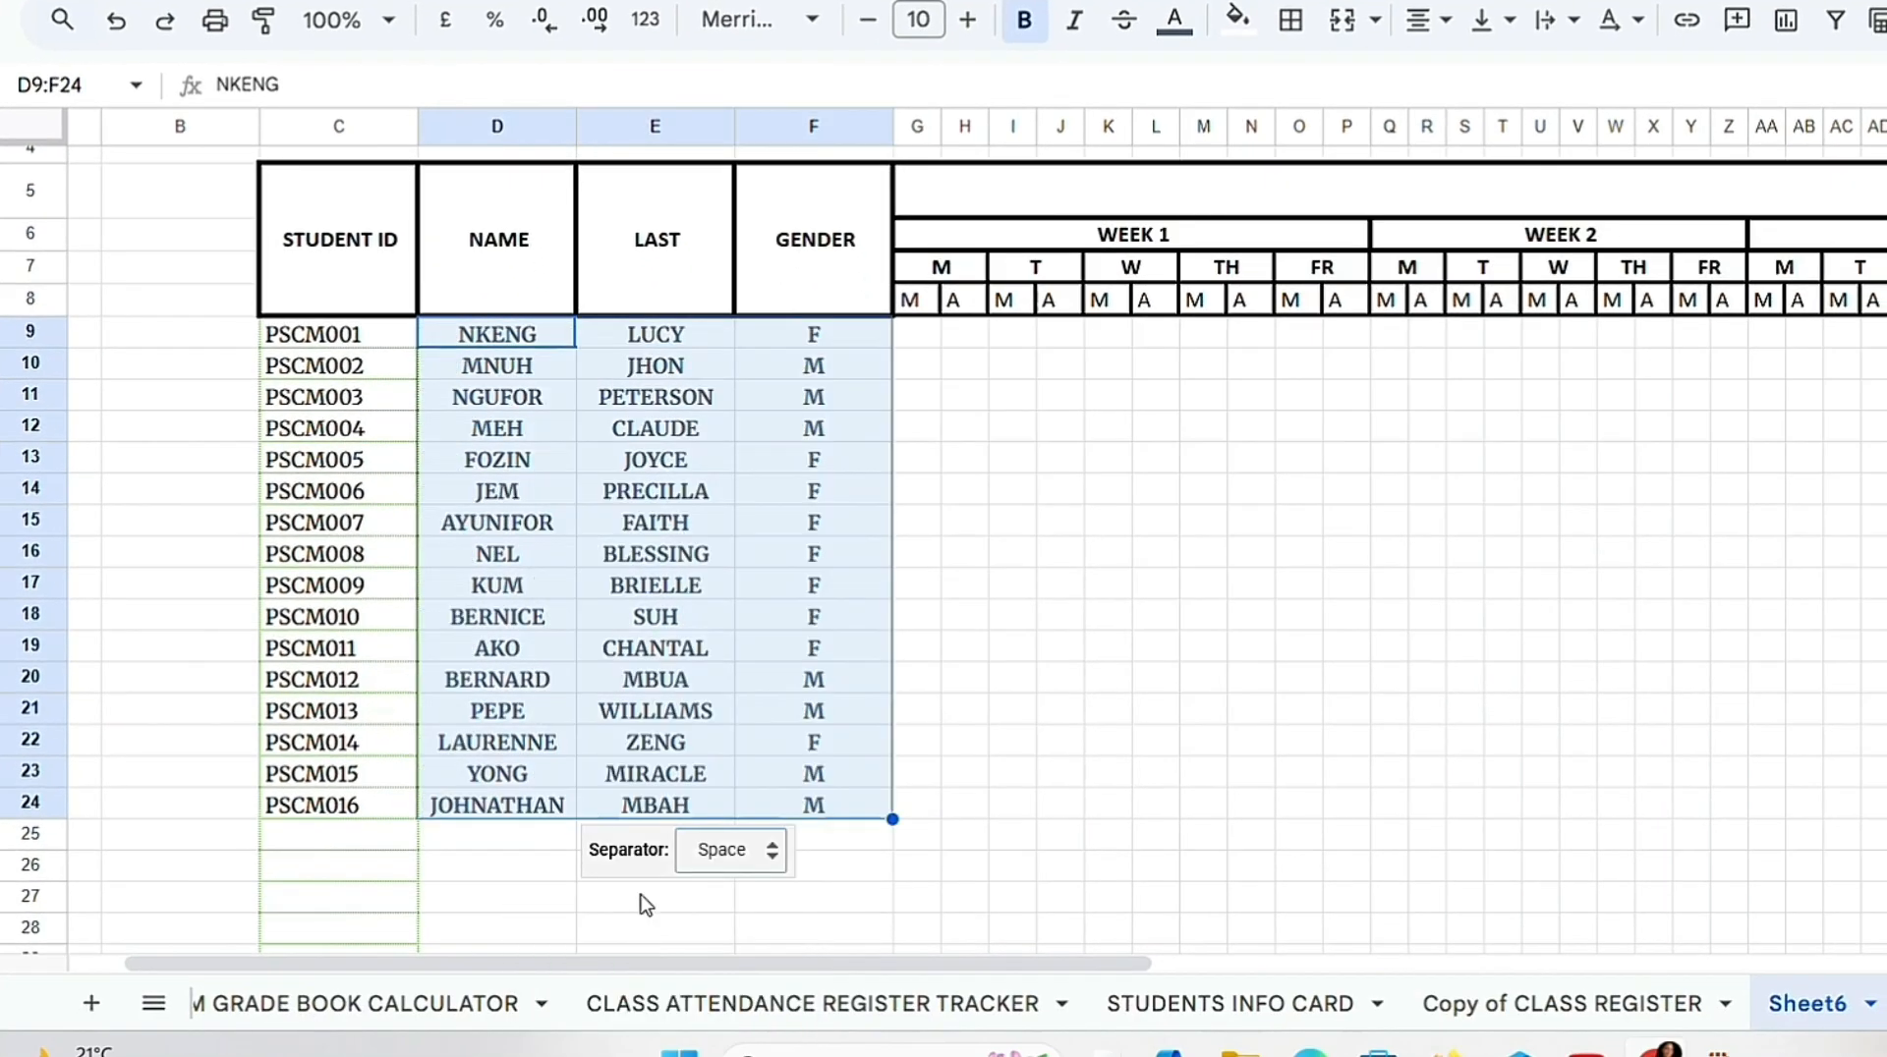
pyautogui.click(1092, 620)
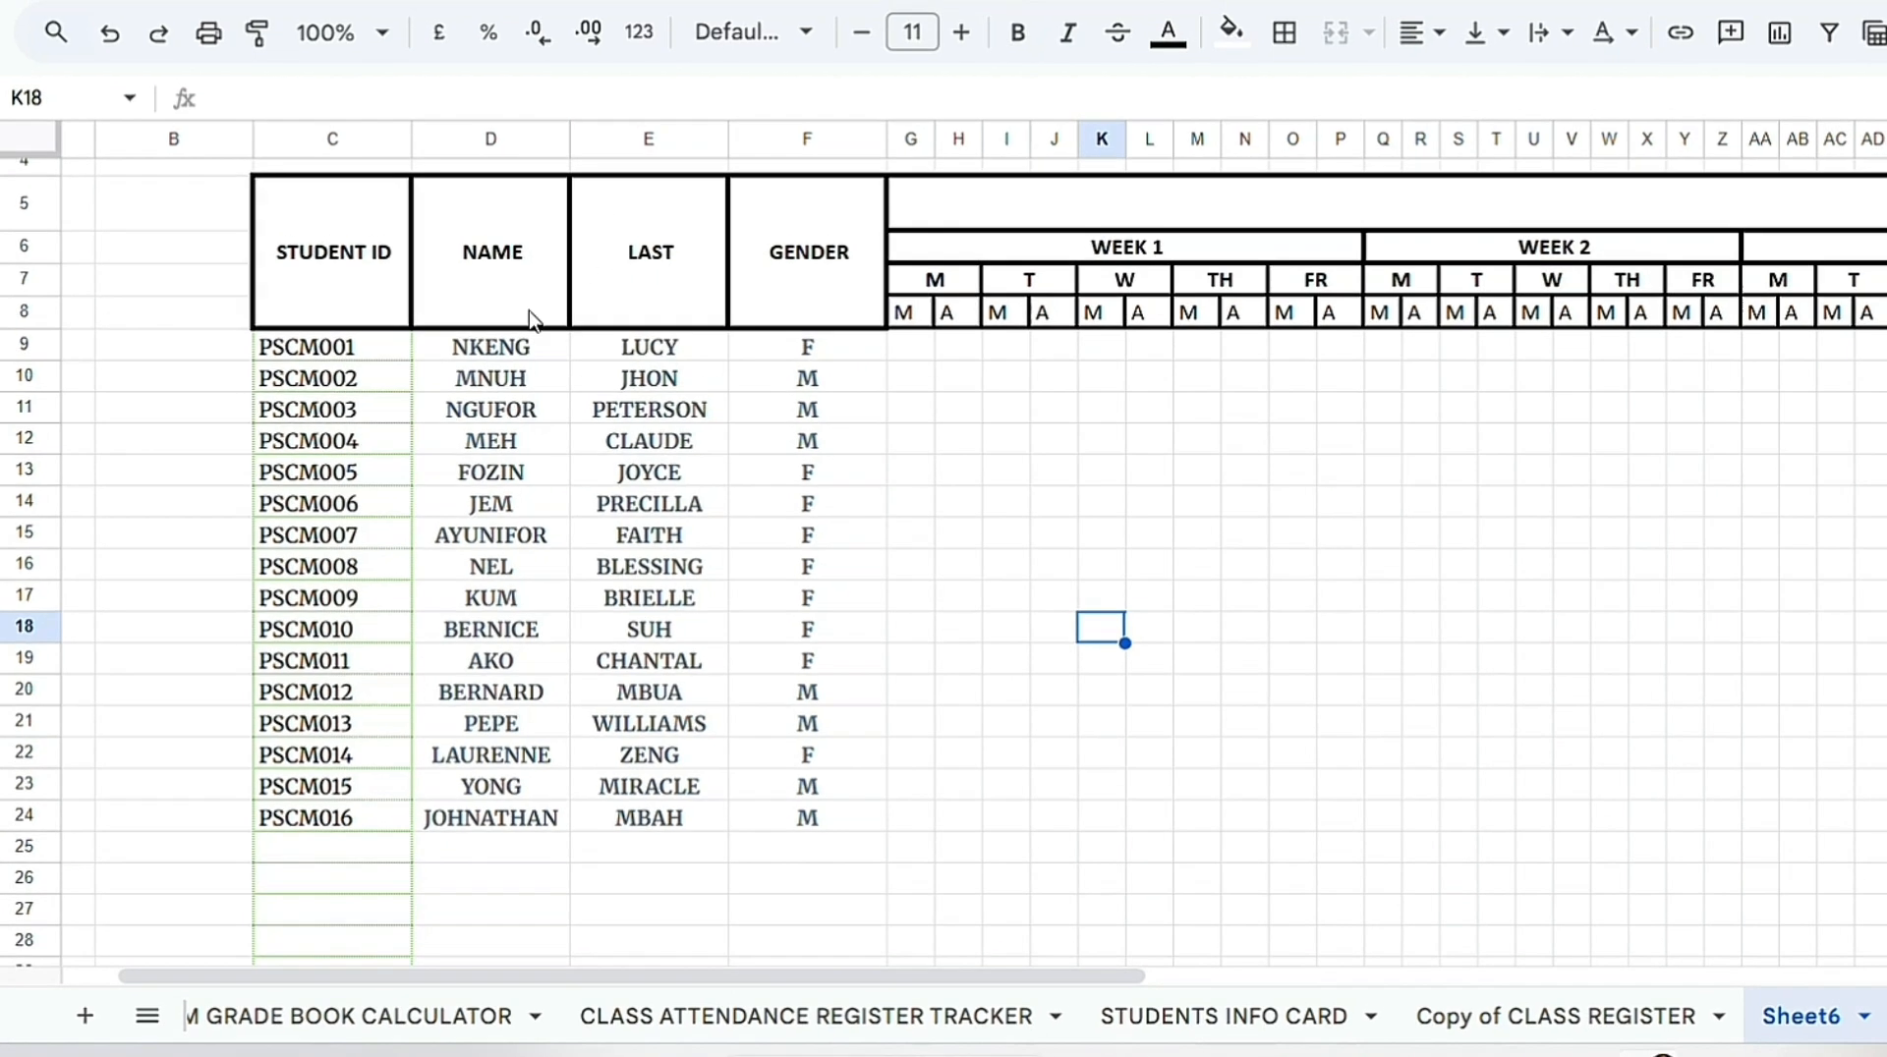
# Step: Number the students 1 to 16 in B9:B24 by entering 1, 2 and 3 and filling the series down
pyautogui.moveTo(987, 963); pyautogui.dragTo(949, 963)
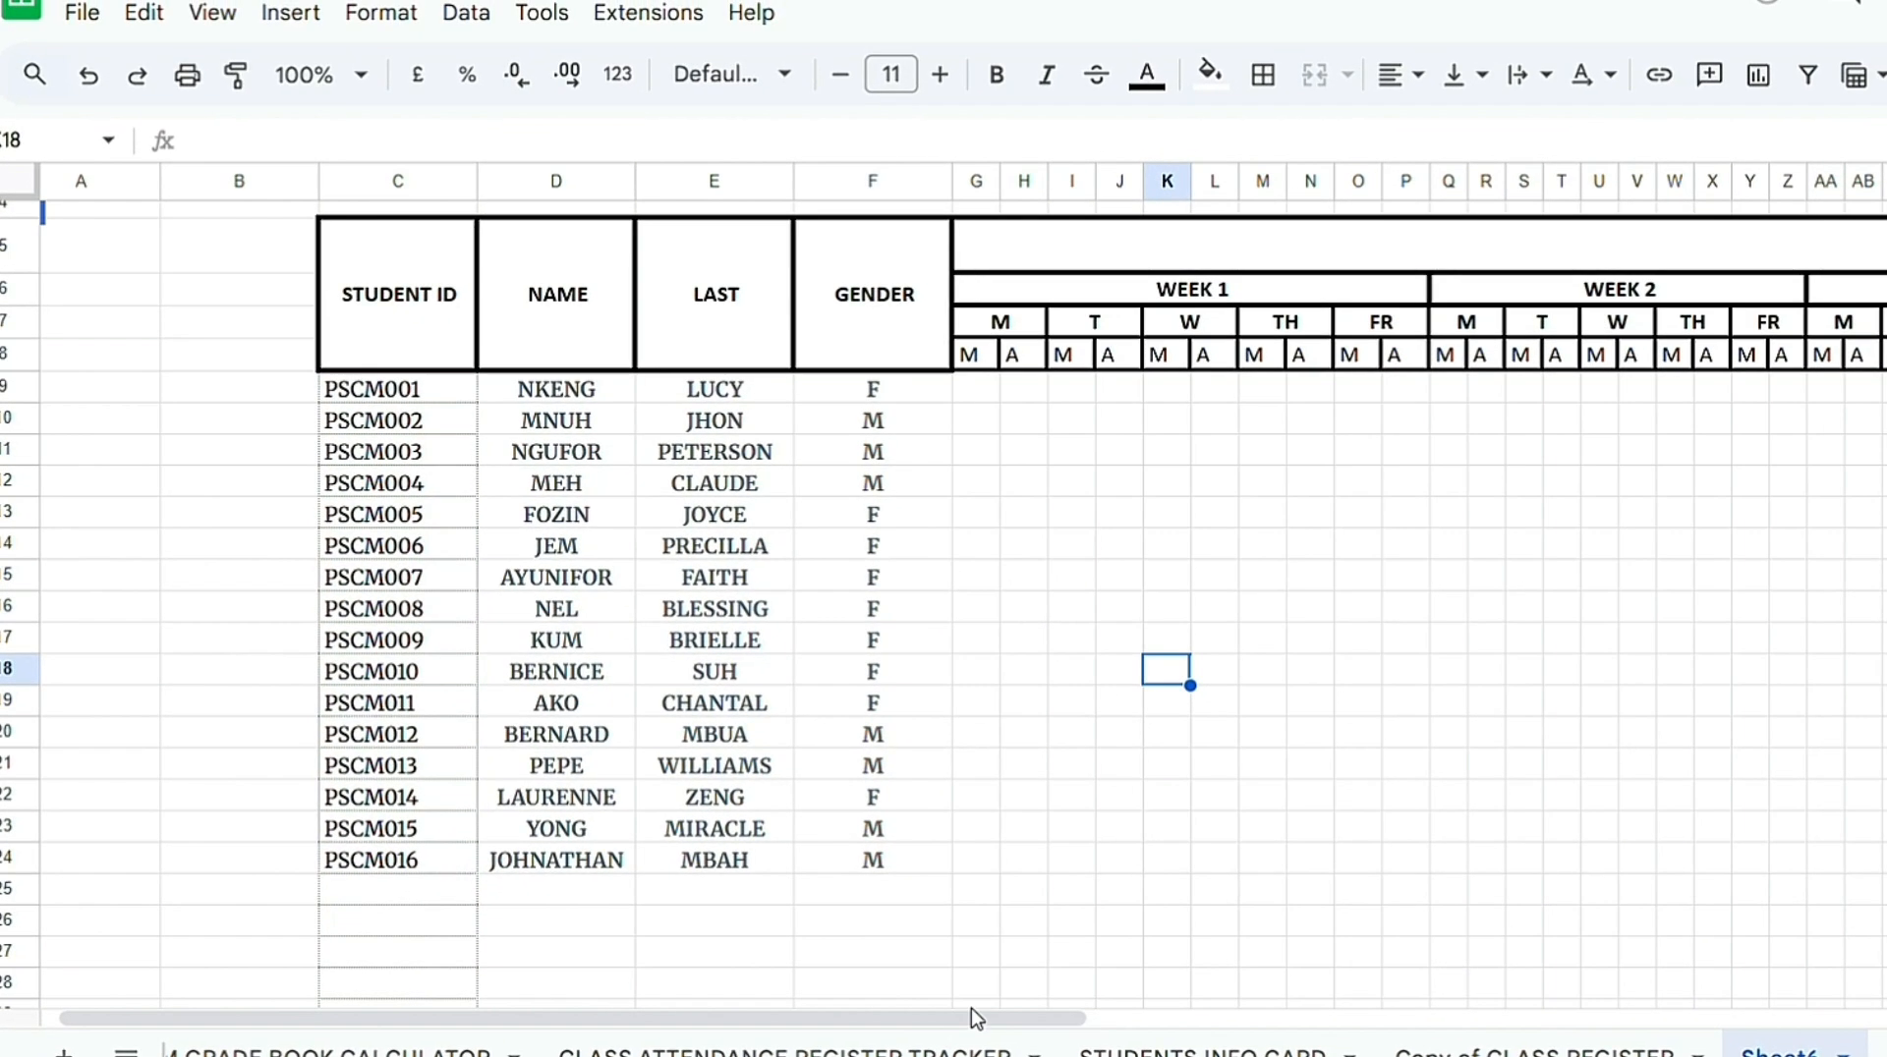
pyautogui.click(283, 395)
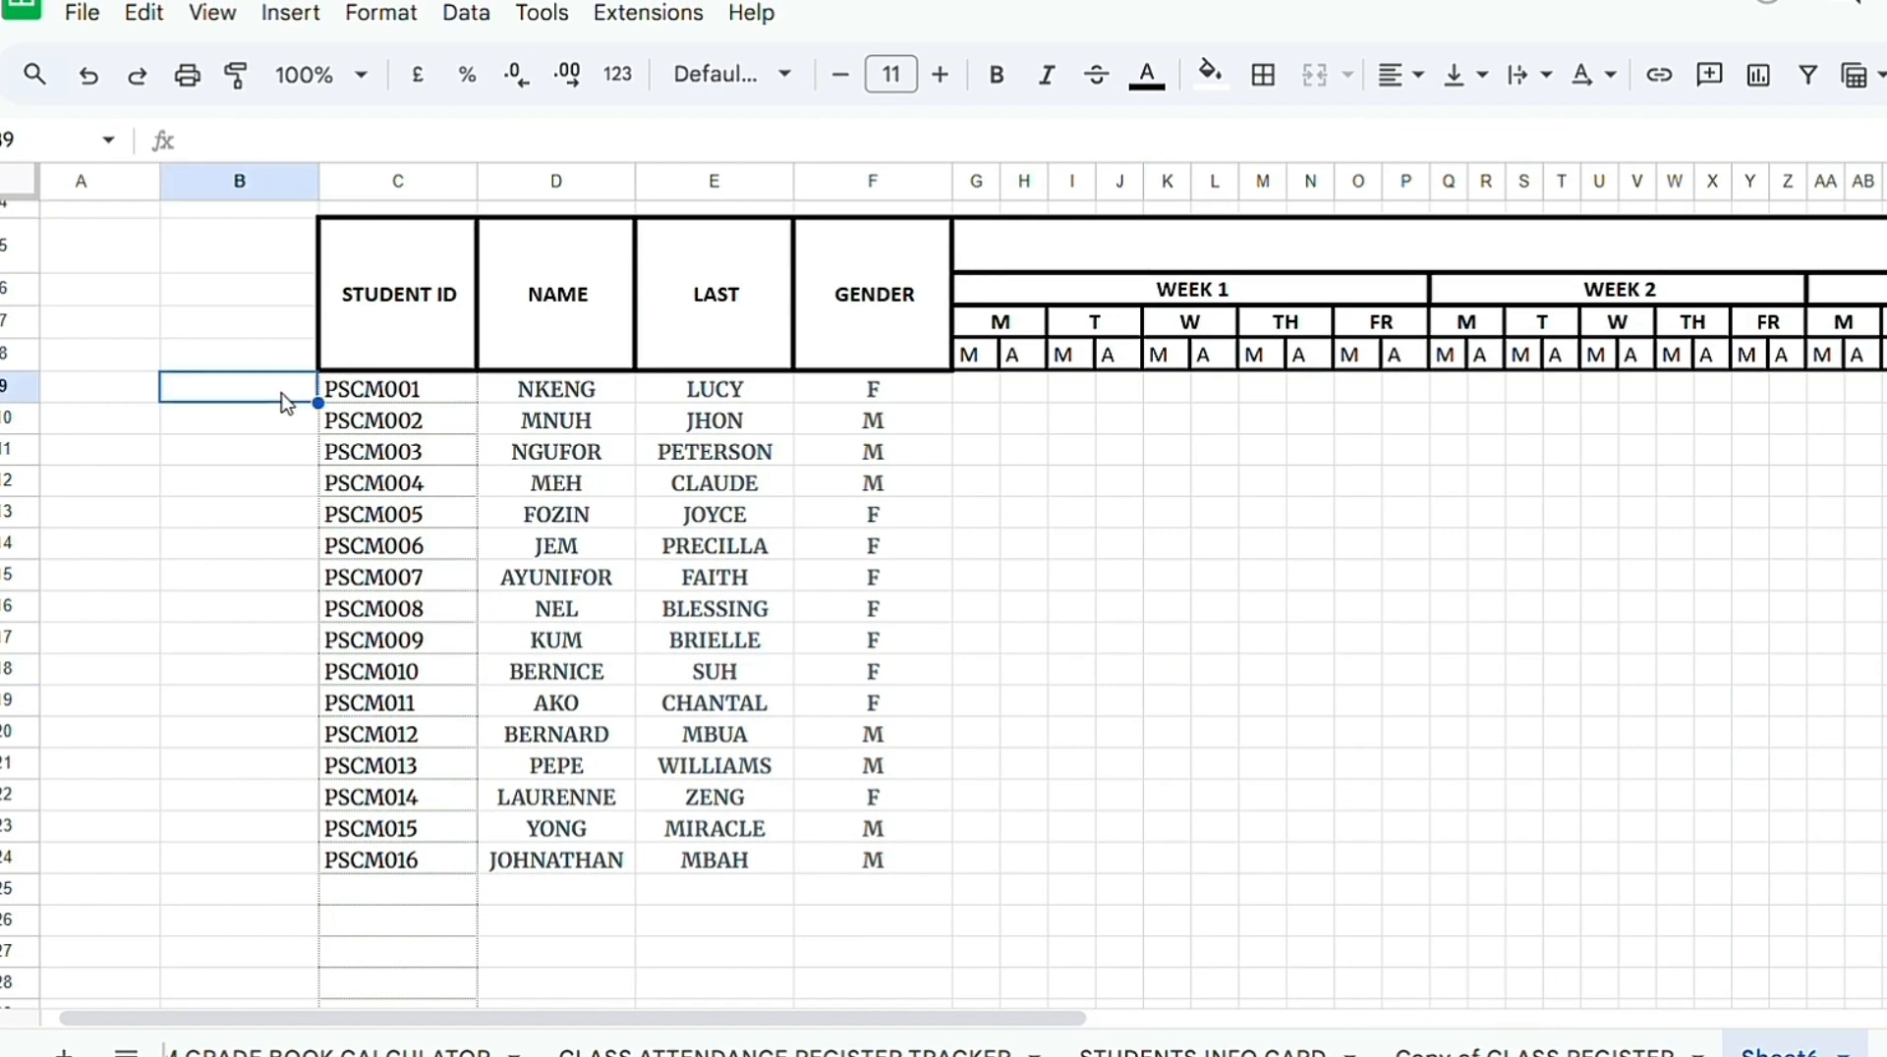
pyautogui.write('1')
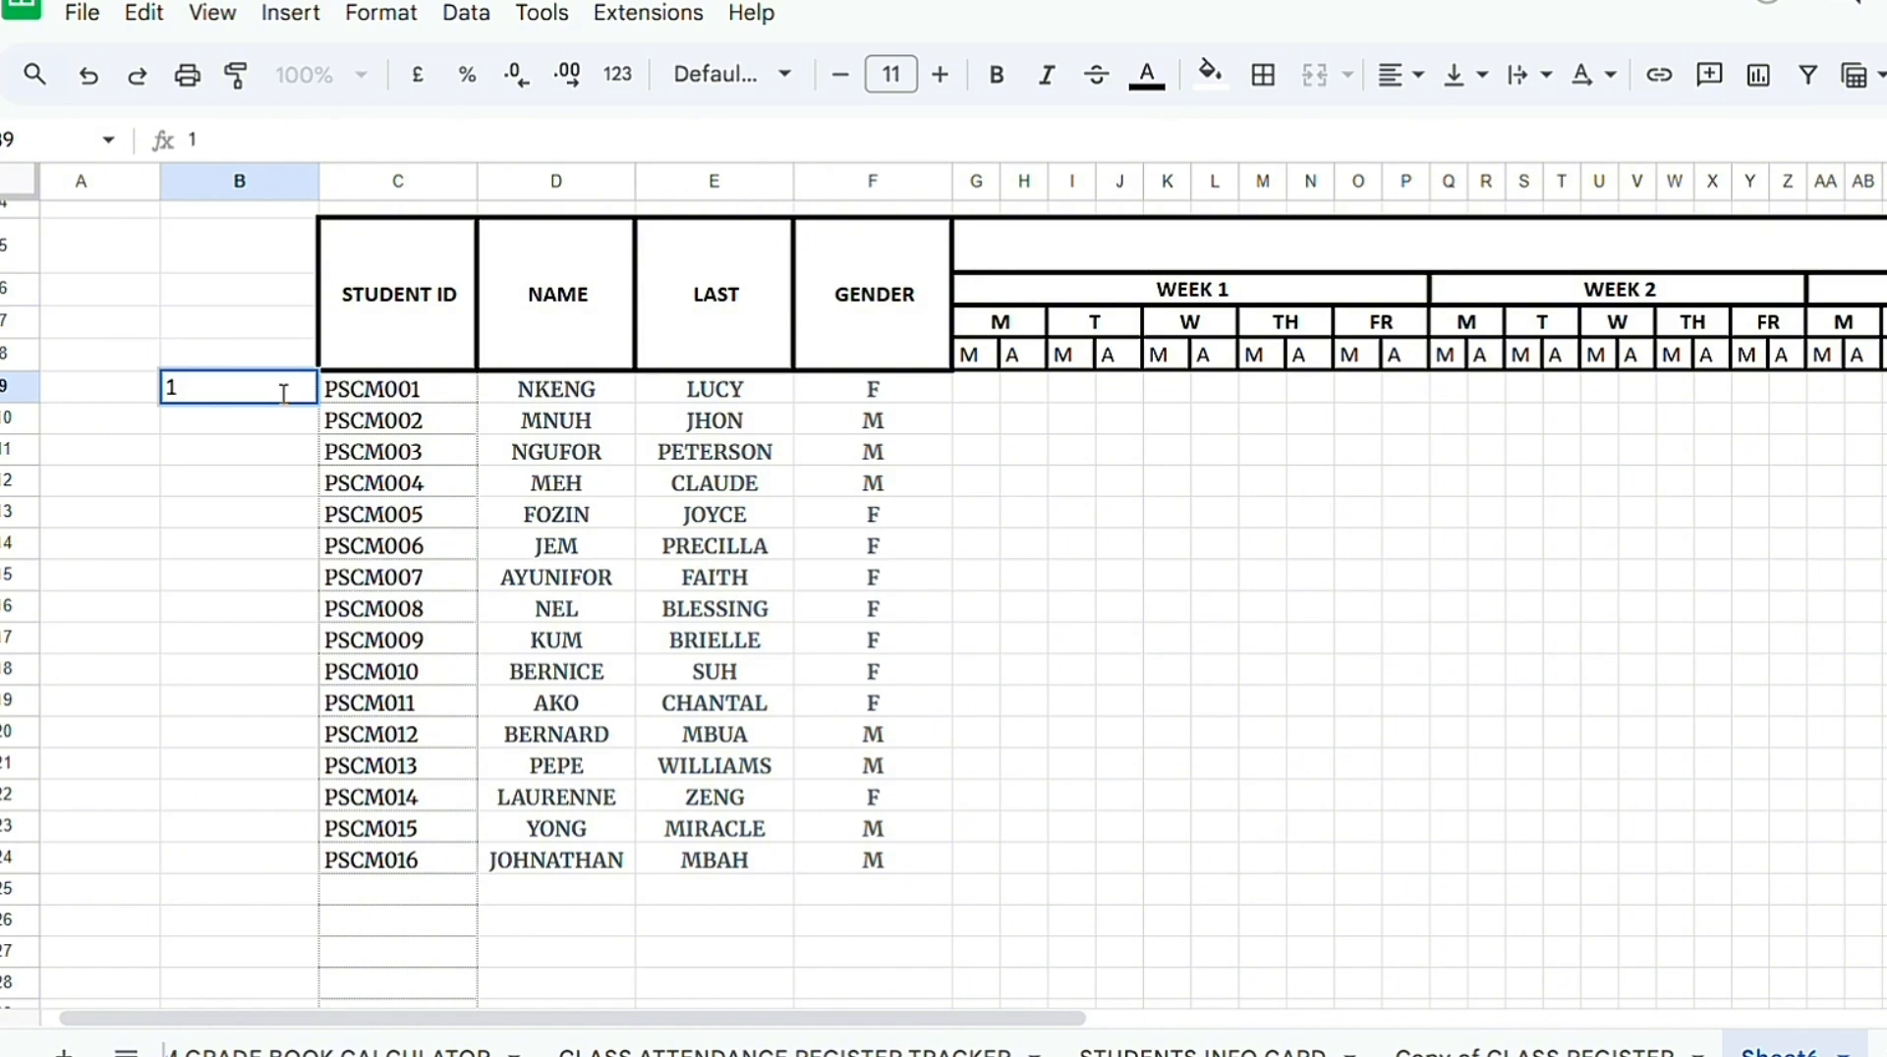
pyautogui.click(266, 416)
pyautogui.write('2')
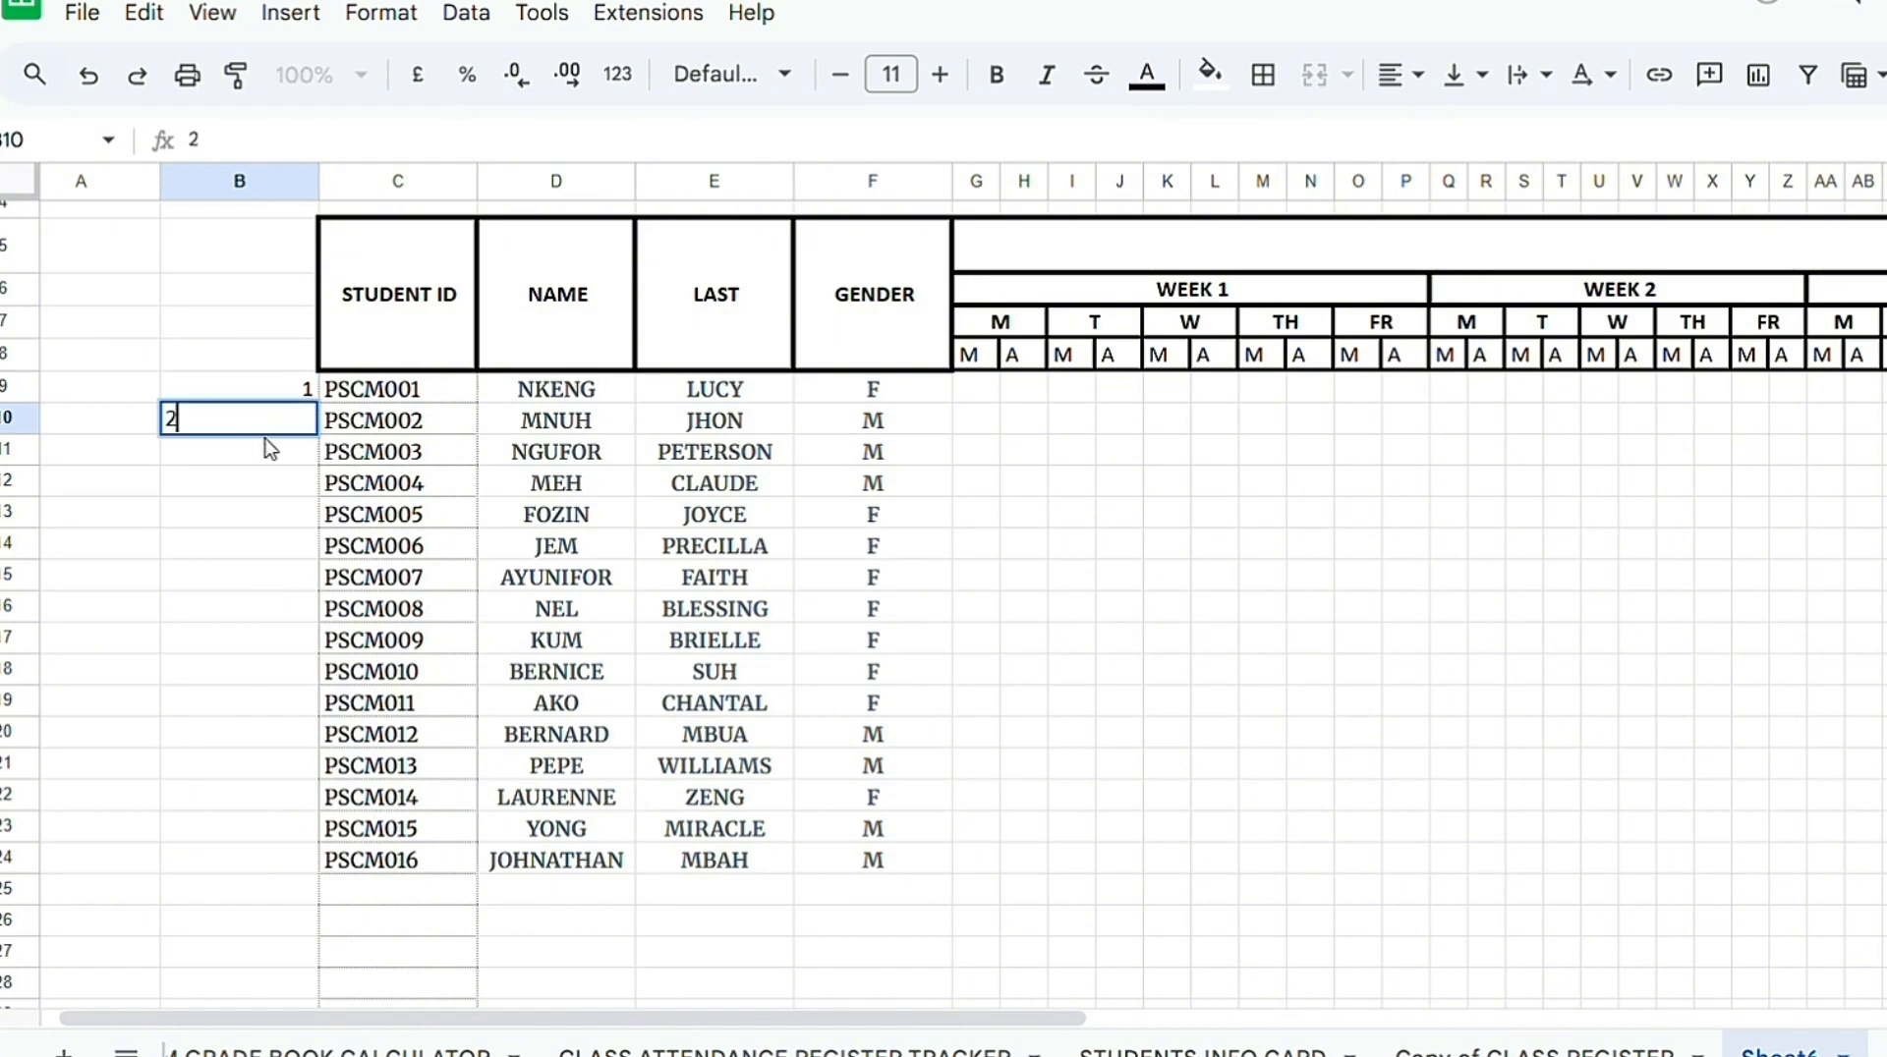
pyautogui.click(276, 454)
pyautogui.write('3')
pyautogui.moveTo(241, 391); pyautogui.dragTo(307, 461)
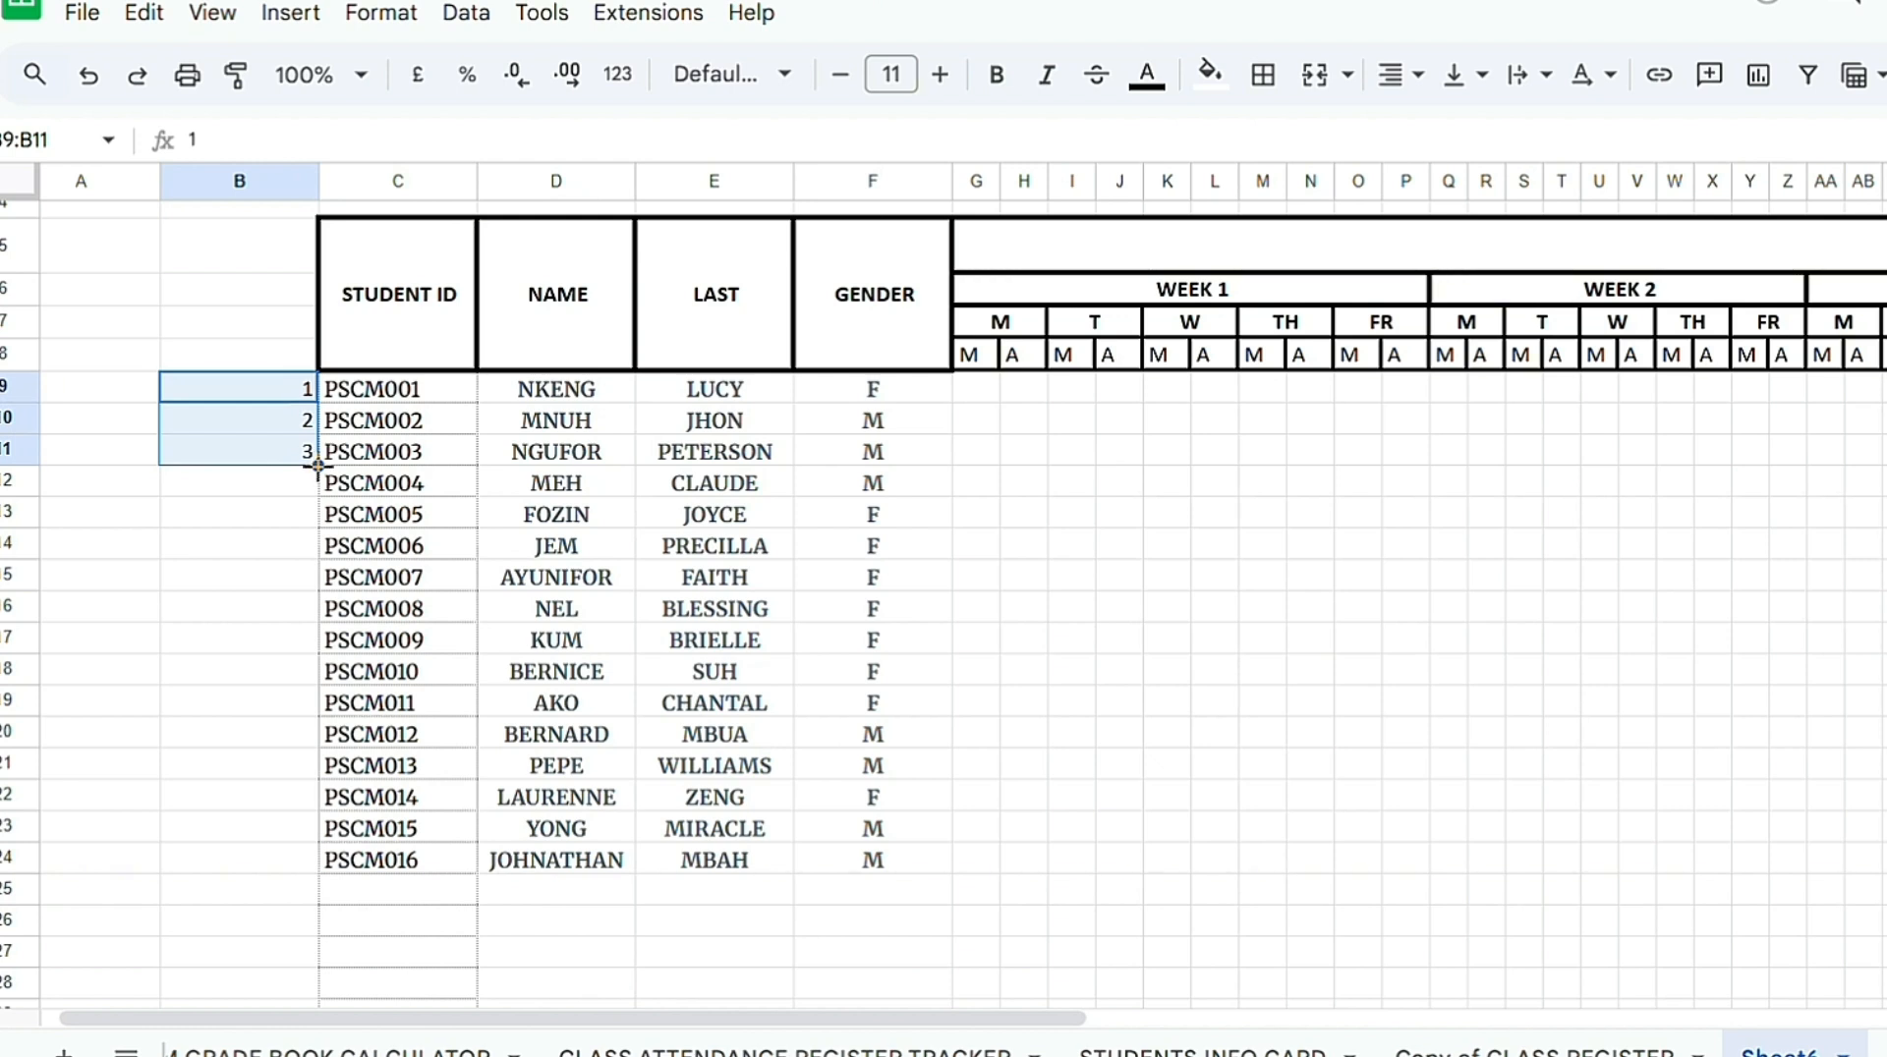
pyautogui.moveTo(318, 466); pyautogui.dragTo(311, 868)
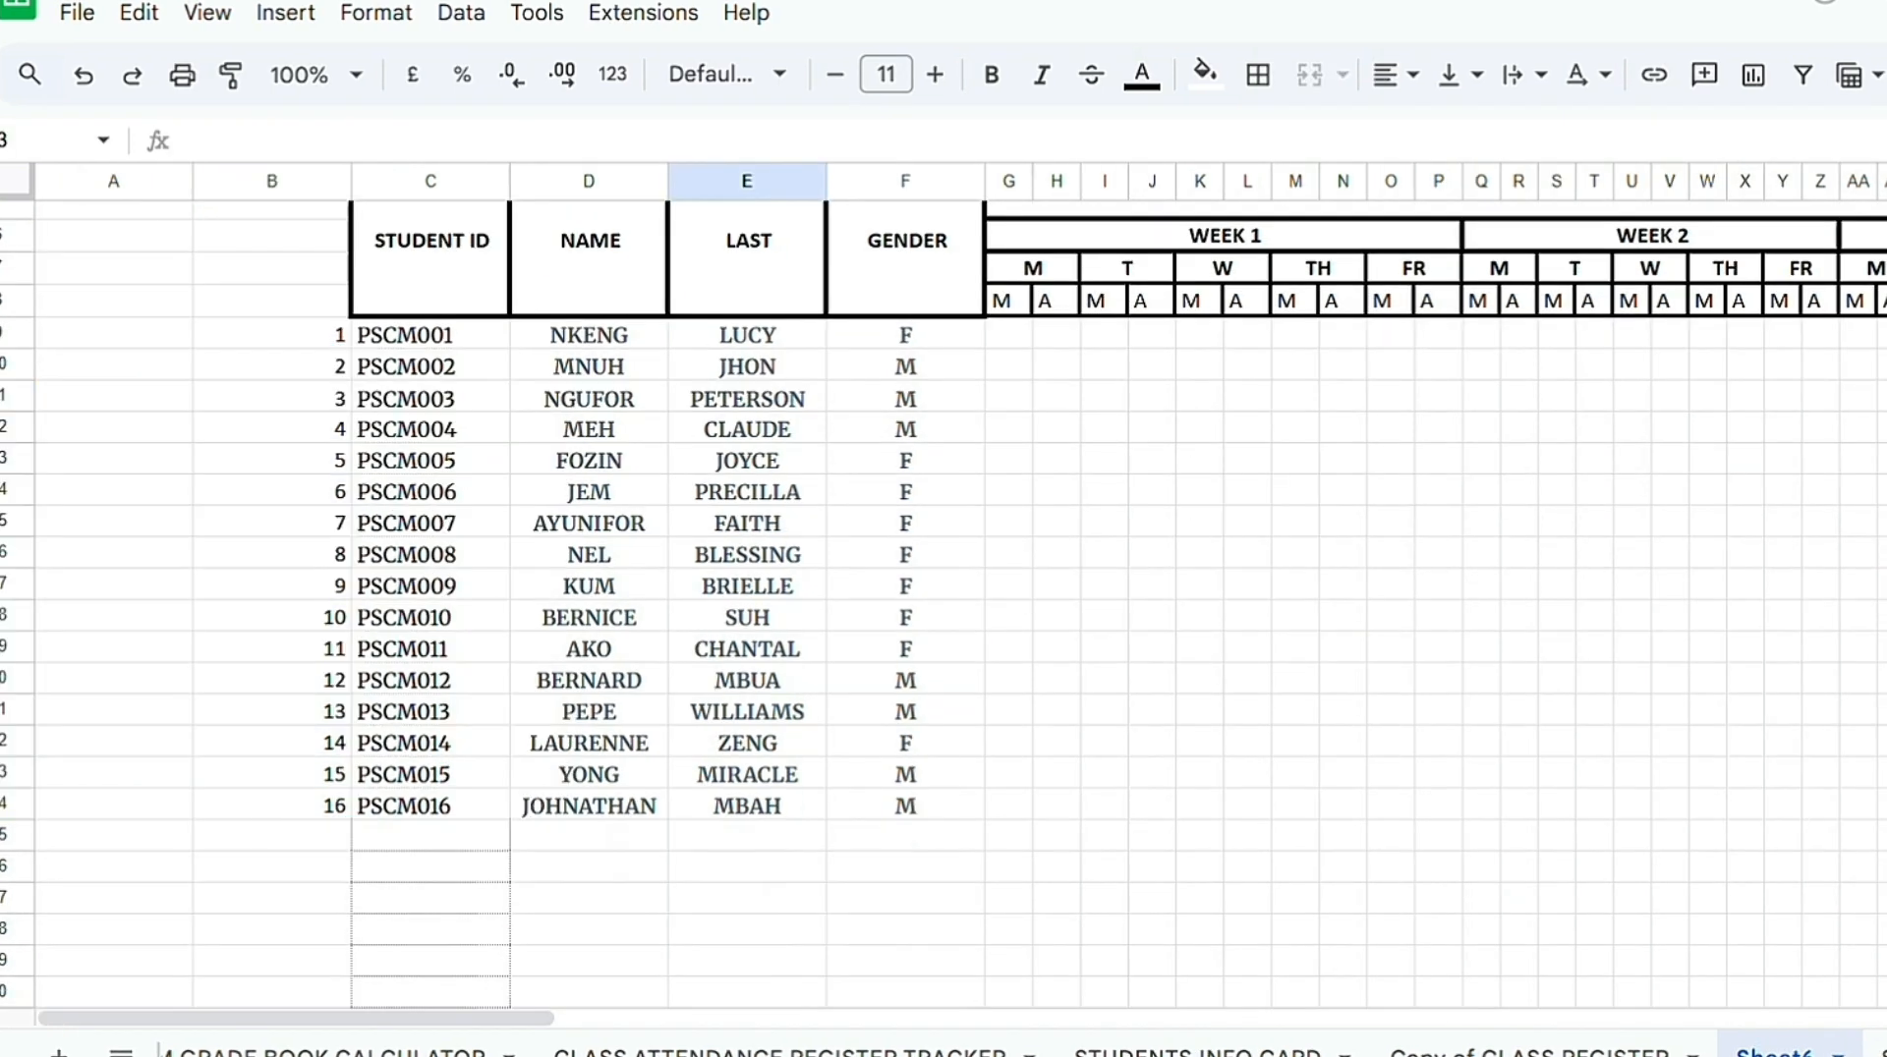
# Step: Apply a thick solid outer border around the student details in C9:F24
pyautogui.scroll(1, 944, 590)
pyautogui.click(746, 225)
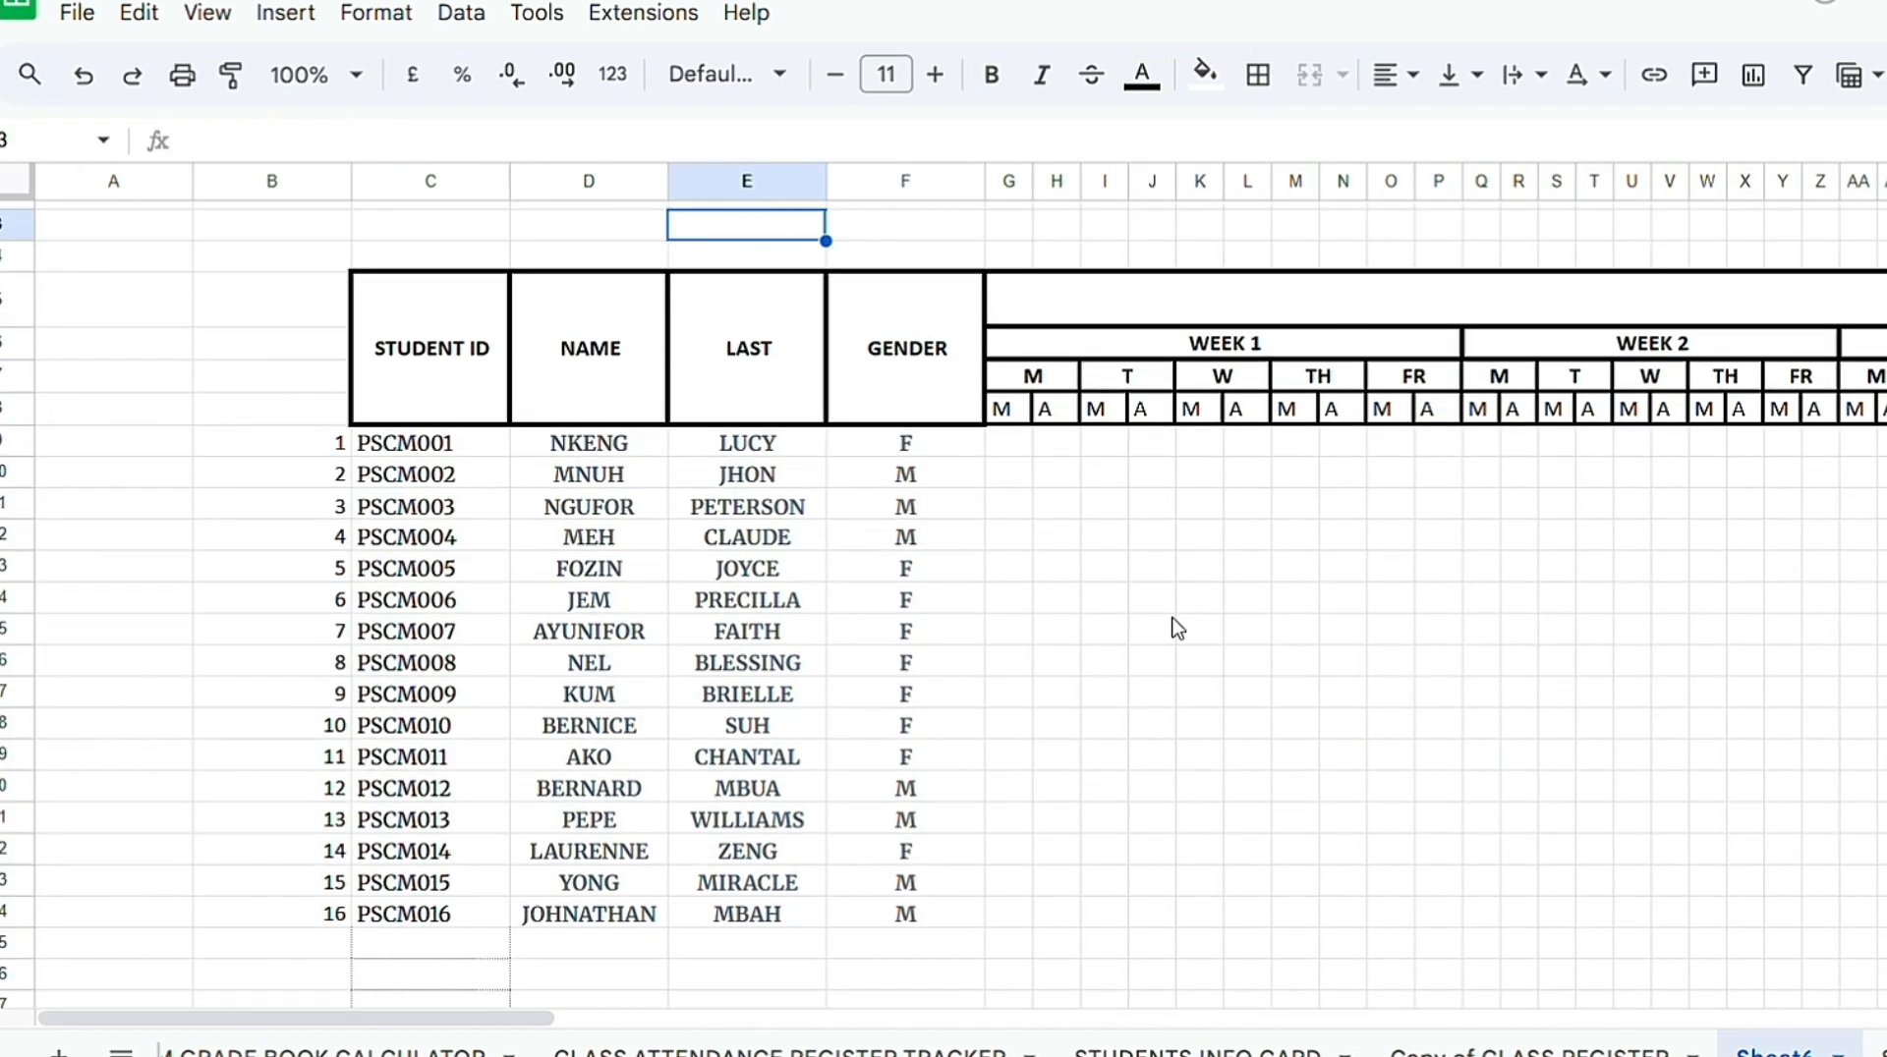
pyautogui.moveTo(366, 450); pyautogui.dragTo(934, 904)
pyautogui.click(1254, 89)
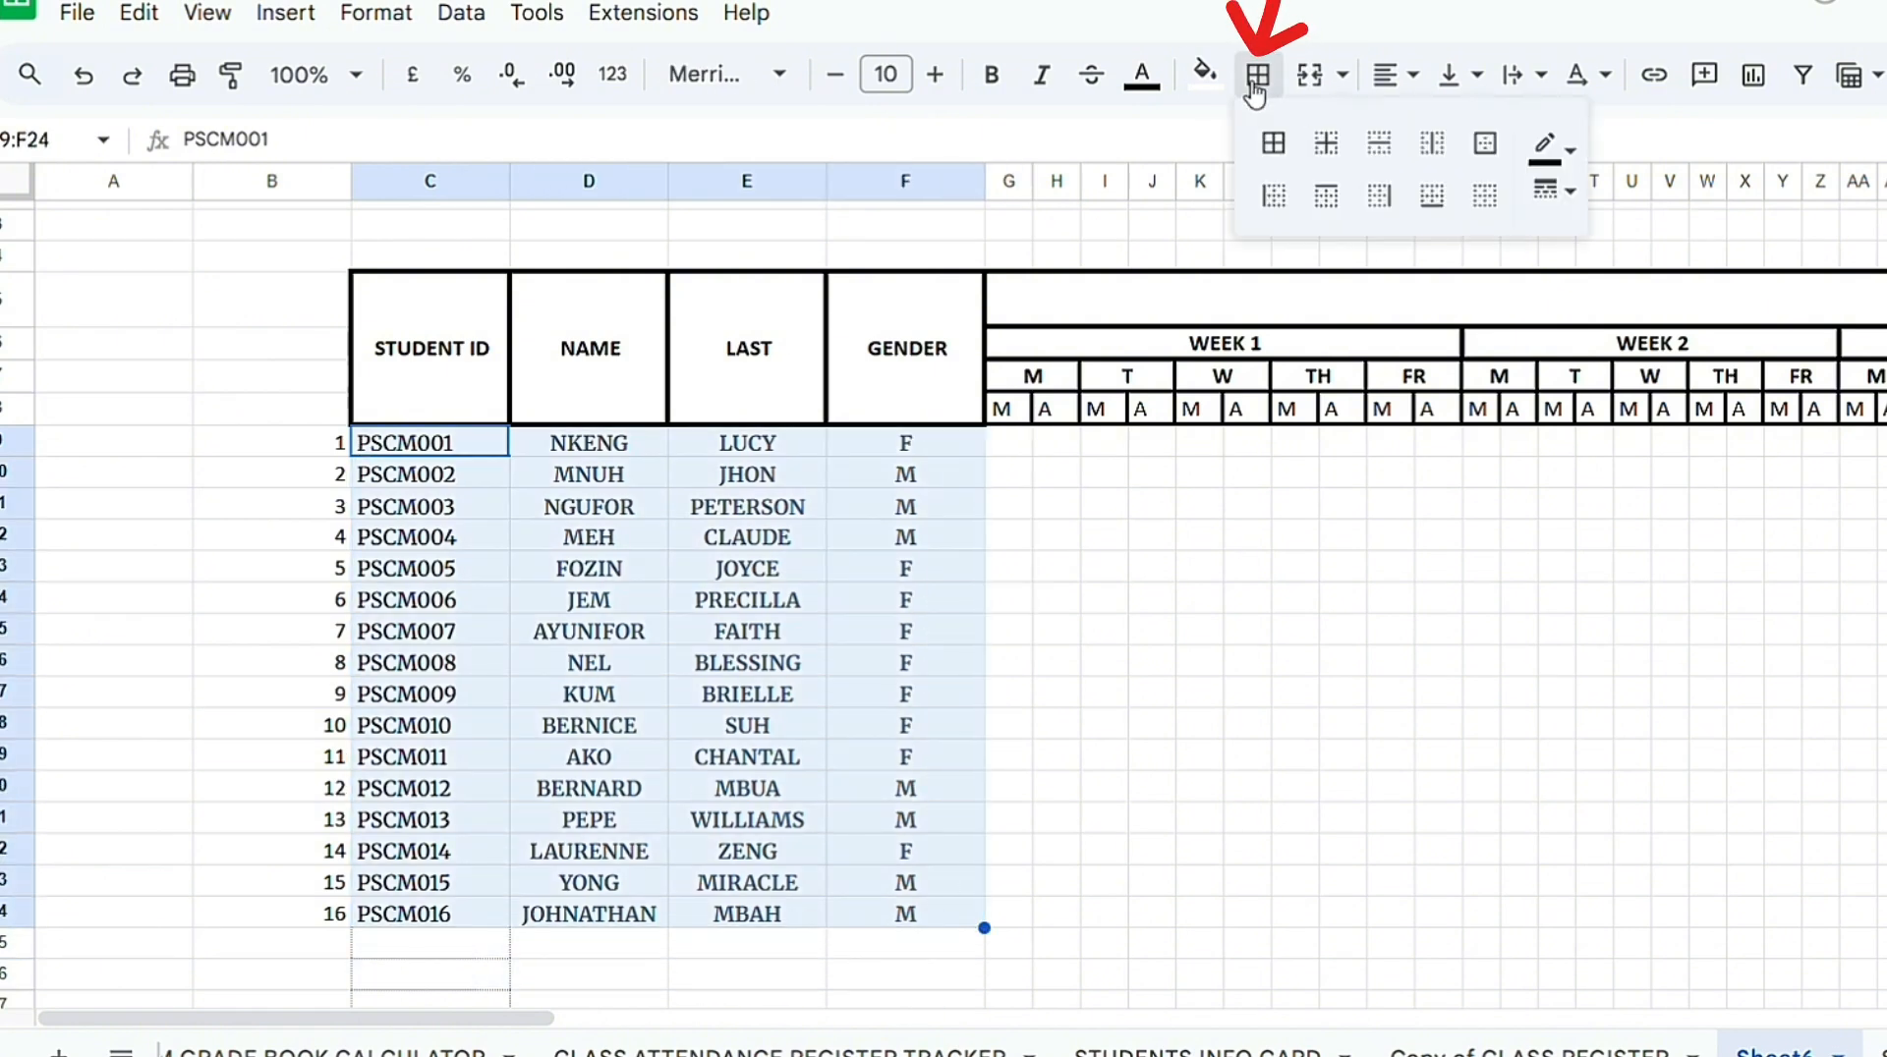
pyautogui.click(1570, 194)
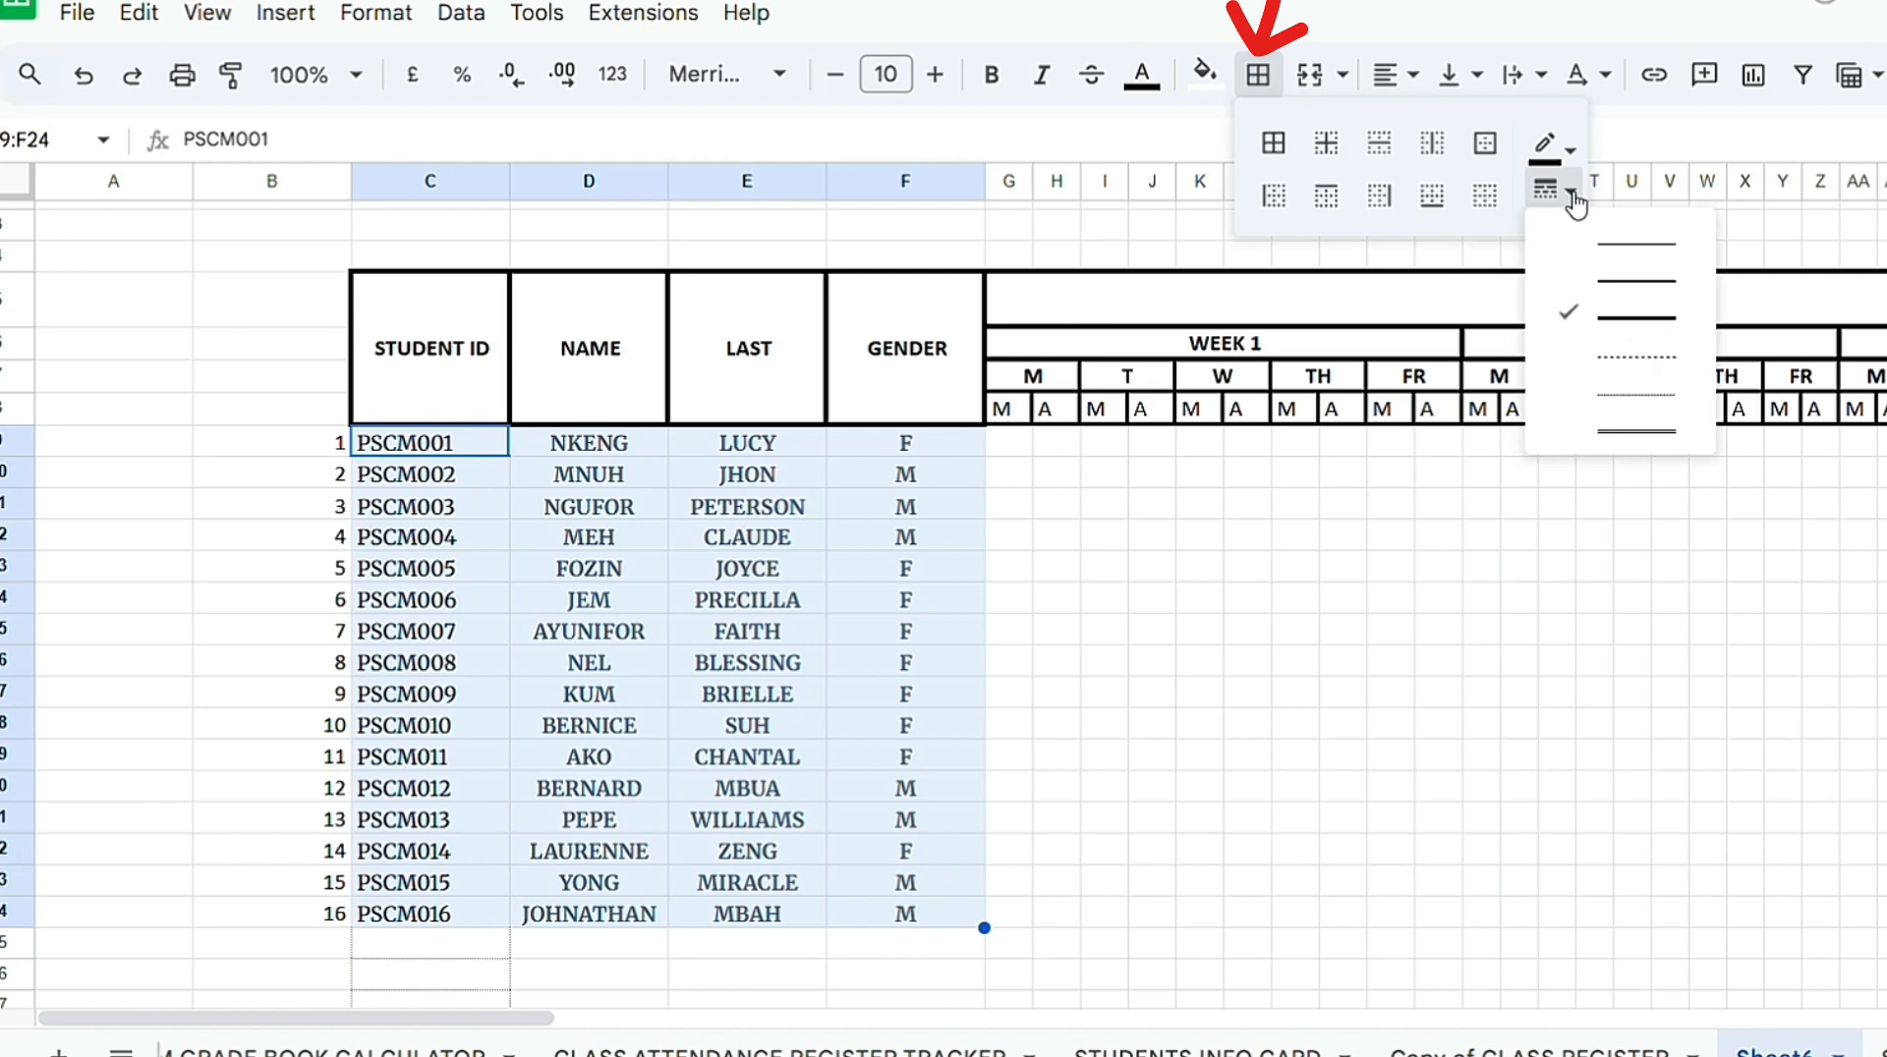
pyautogui.click(1604, 328)
pyautogui.click(1484, 145)
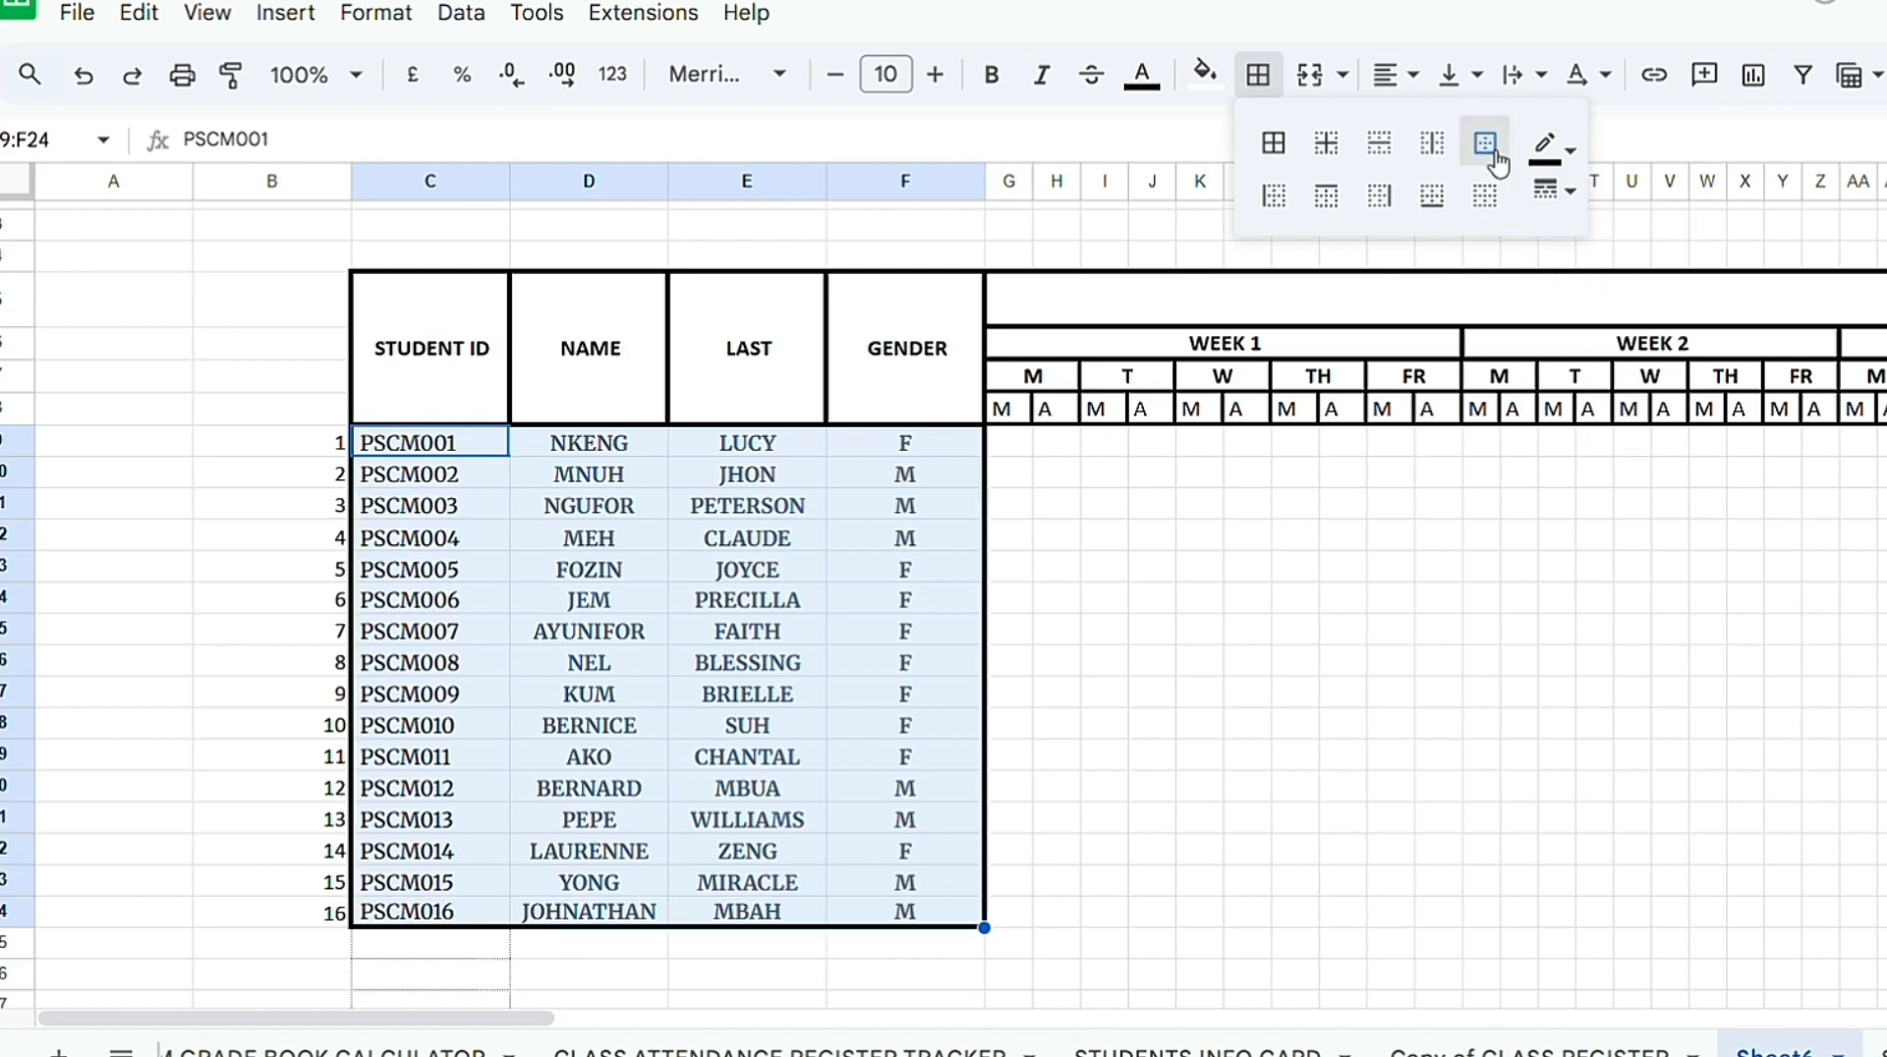
pyautogui.click(1137, 757)
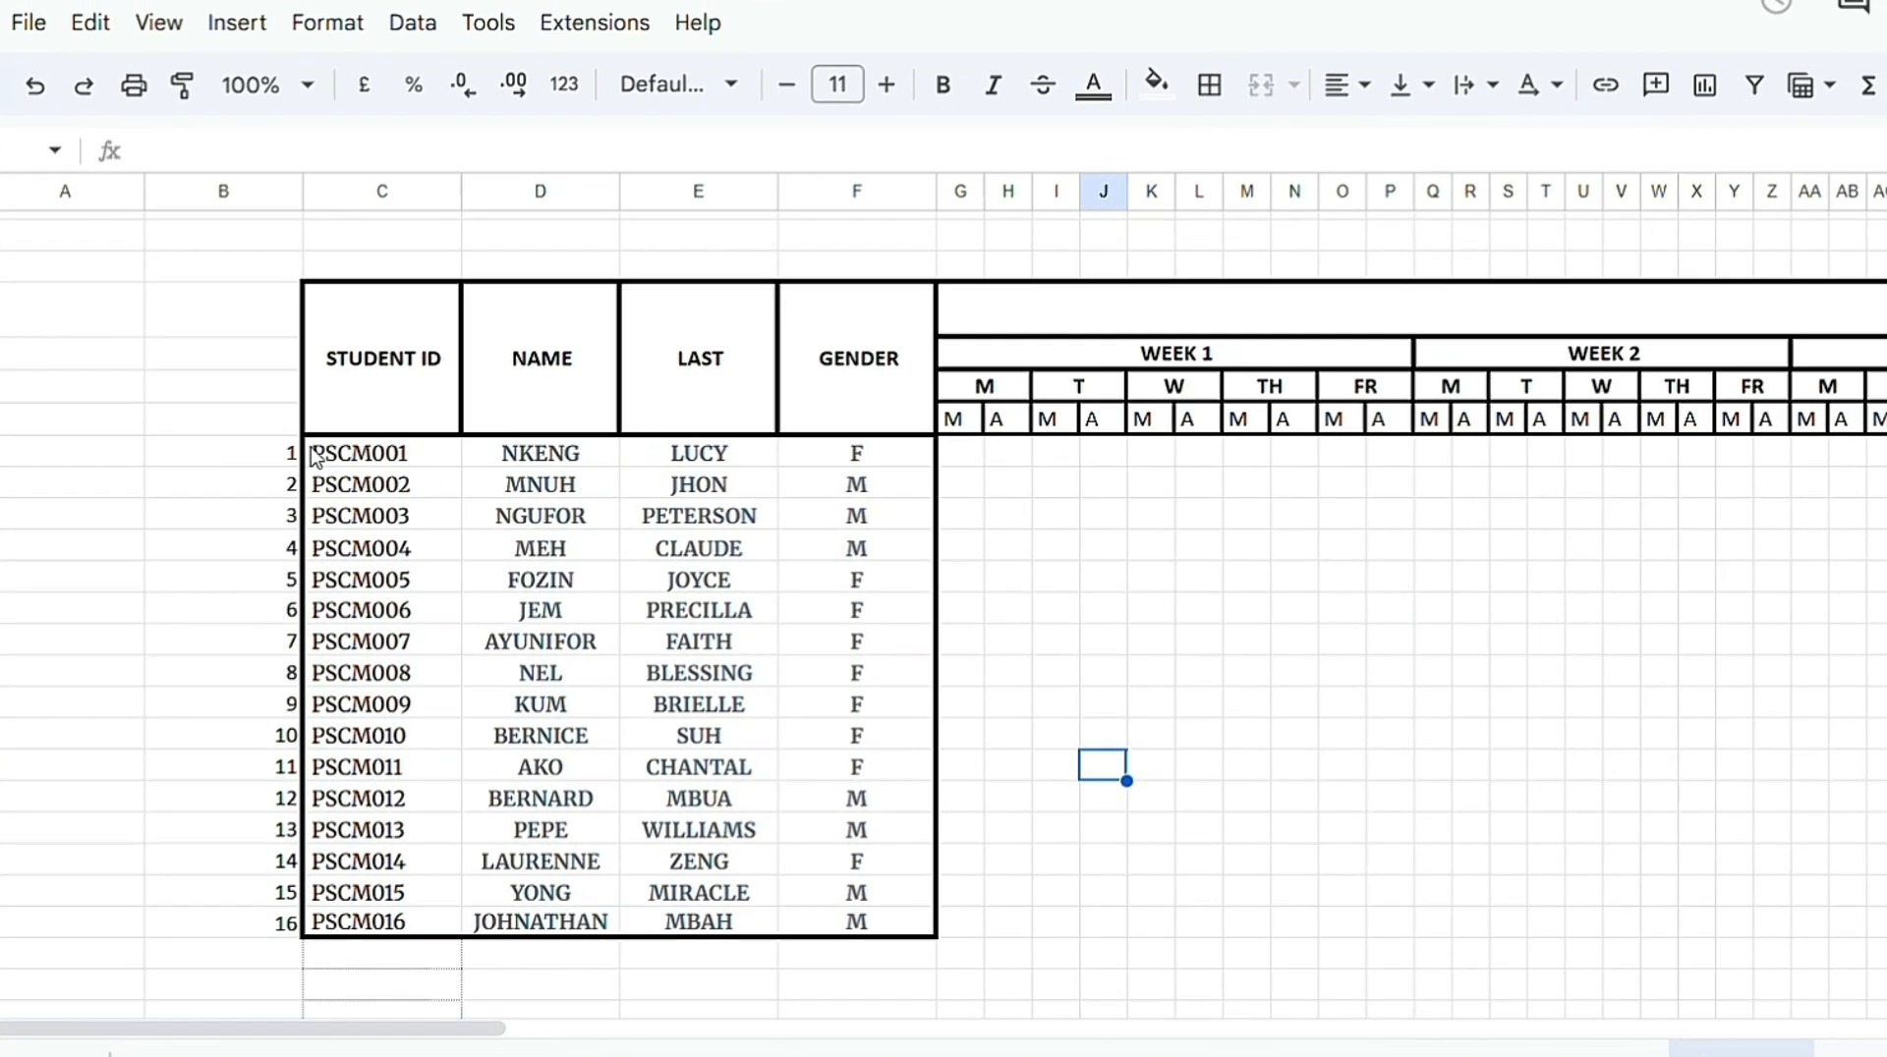
# Step: Apply dashed inner borders to the student details in C9:F24
pyautogui.moveTo(422, 443); pyautogui.dragTo(869, 922)
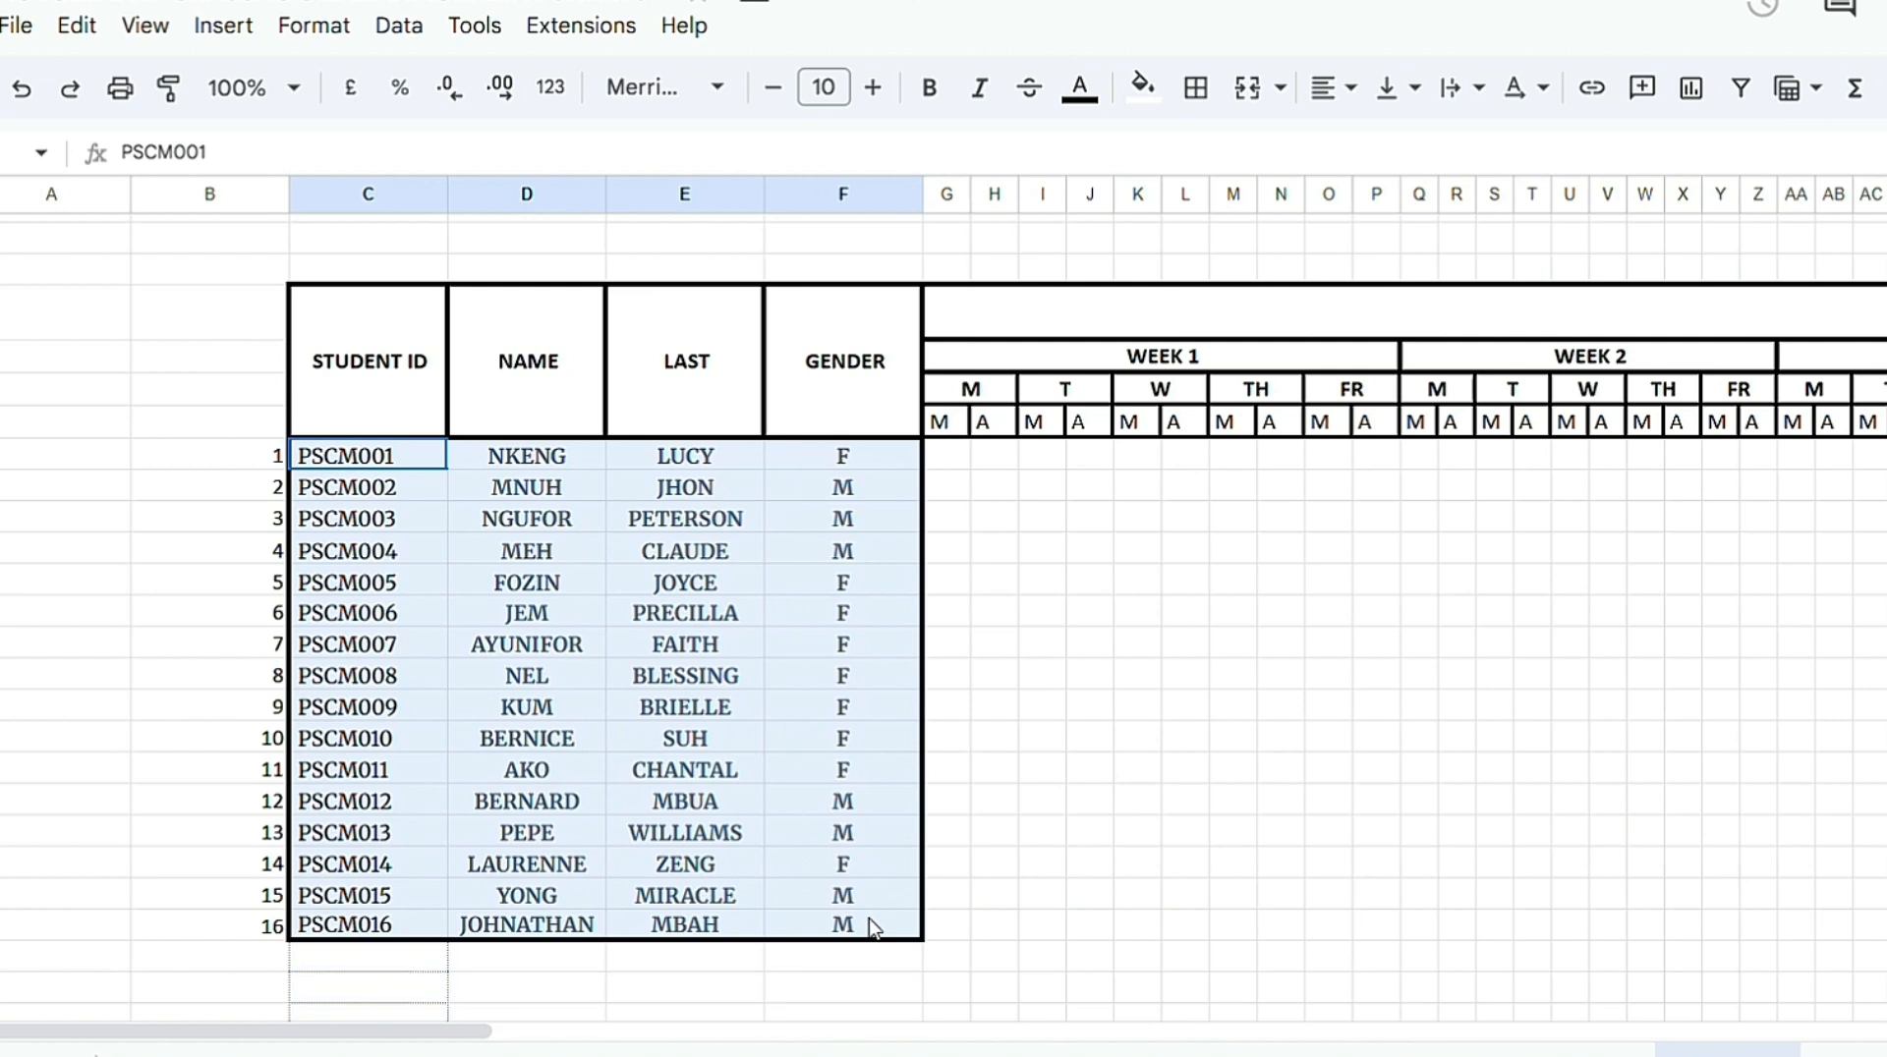
pyautogui.click(1196, 87)
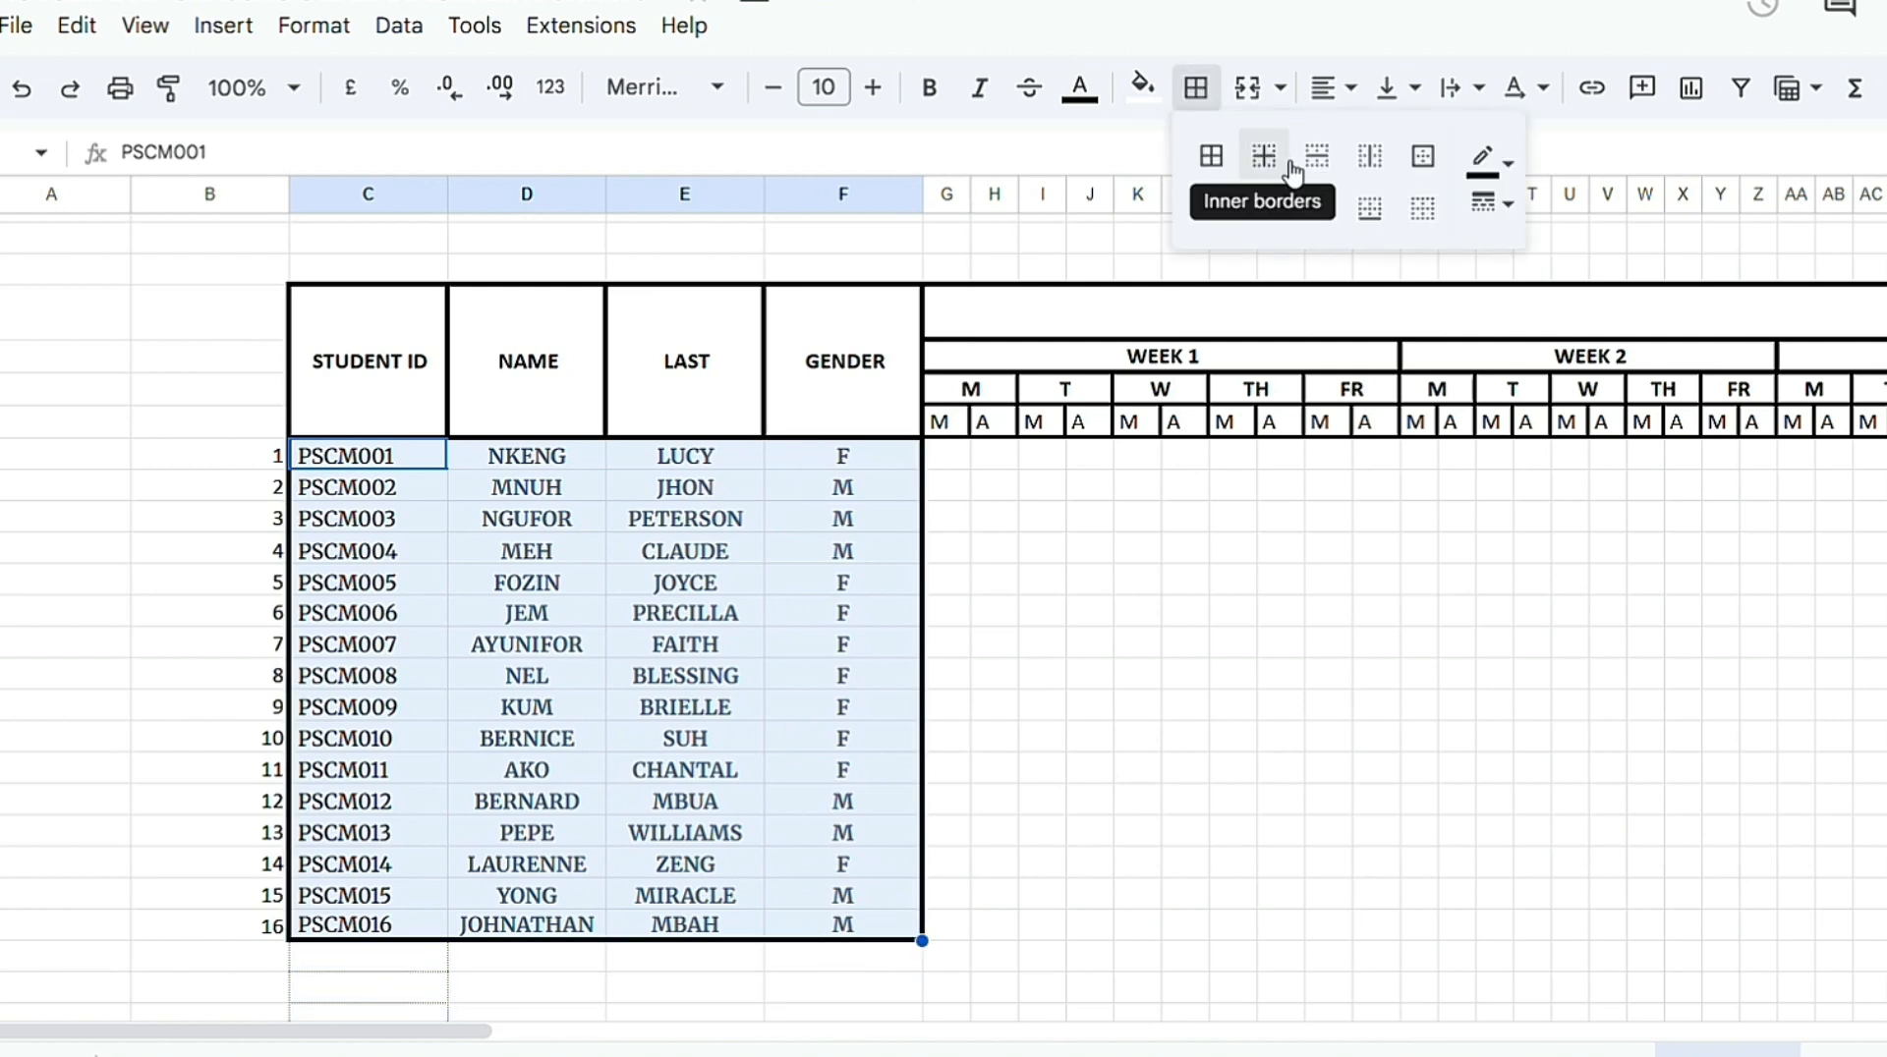
pyautogui.click(1496, 206)
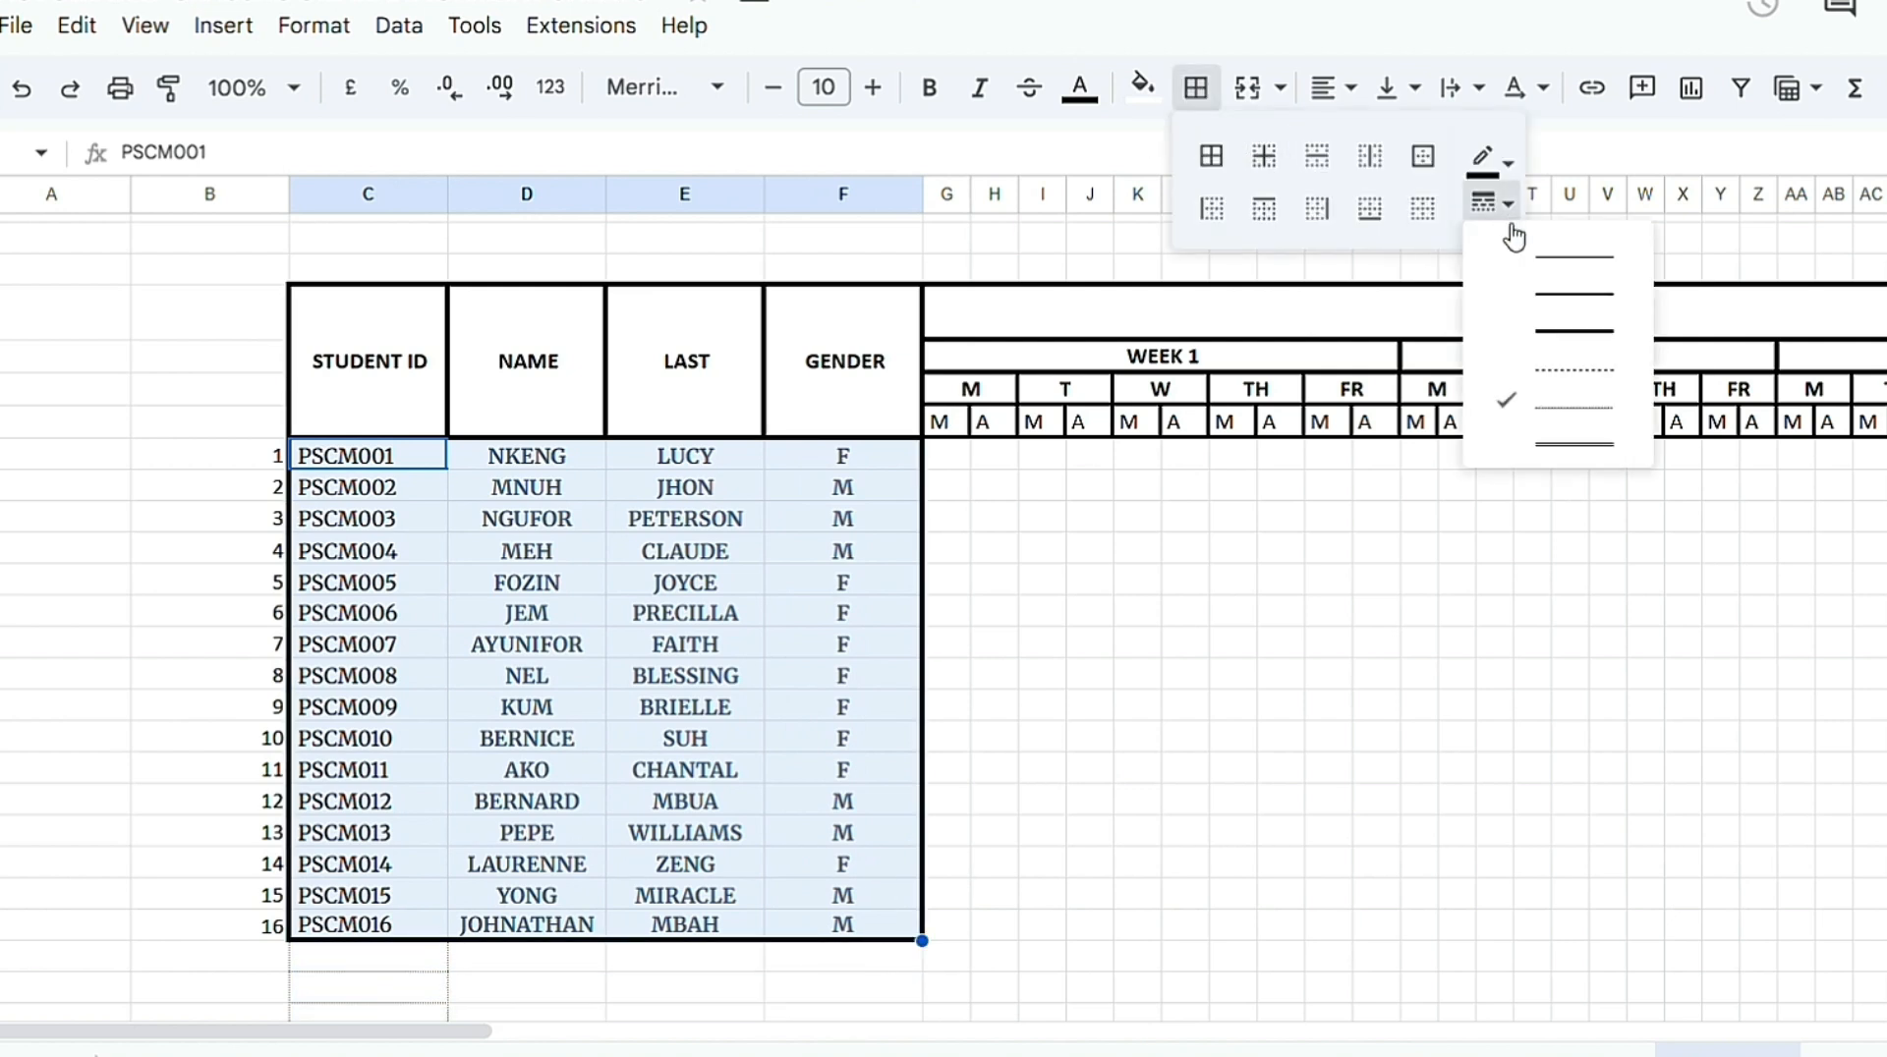
pyautogui.click(1551, 381)
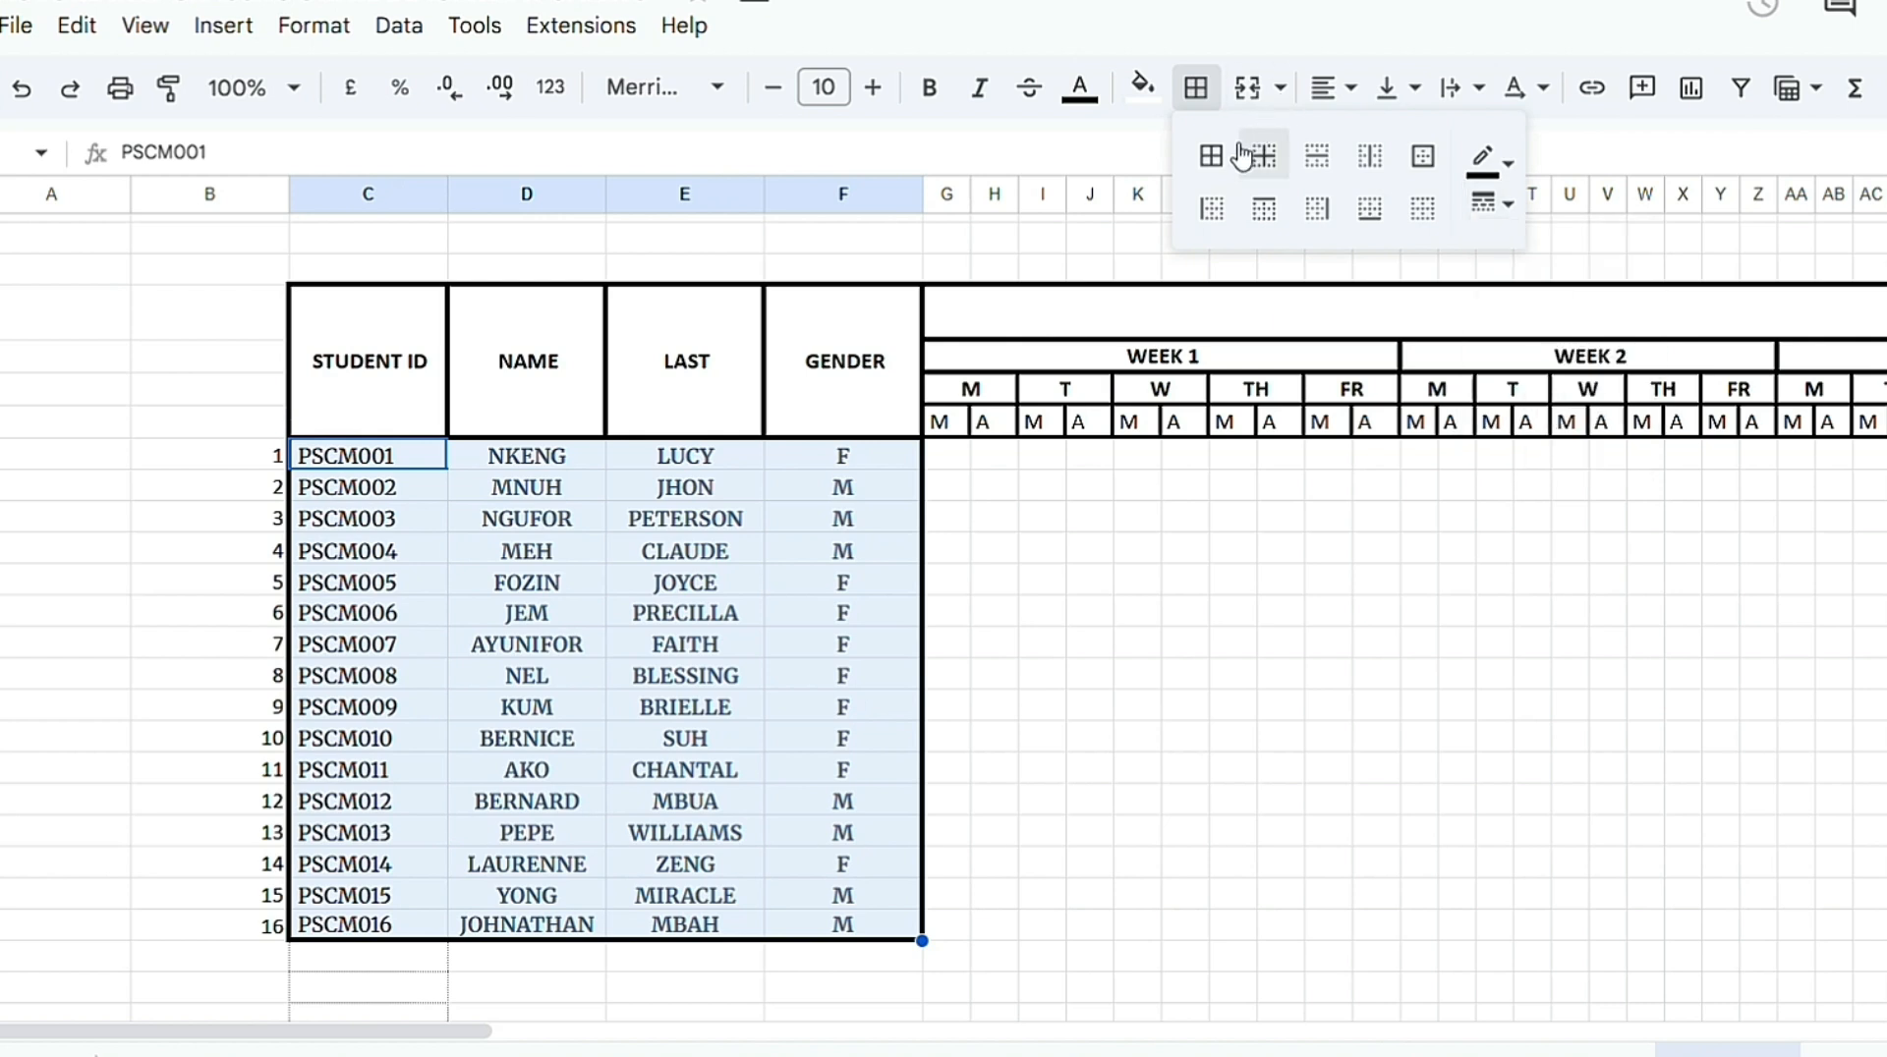
pyautogui.click(1263, 167)
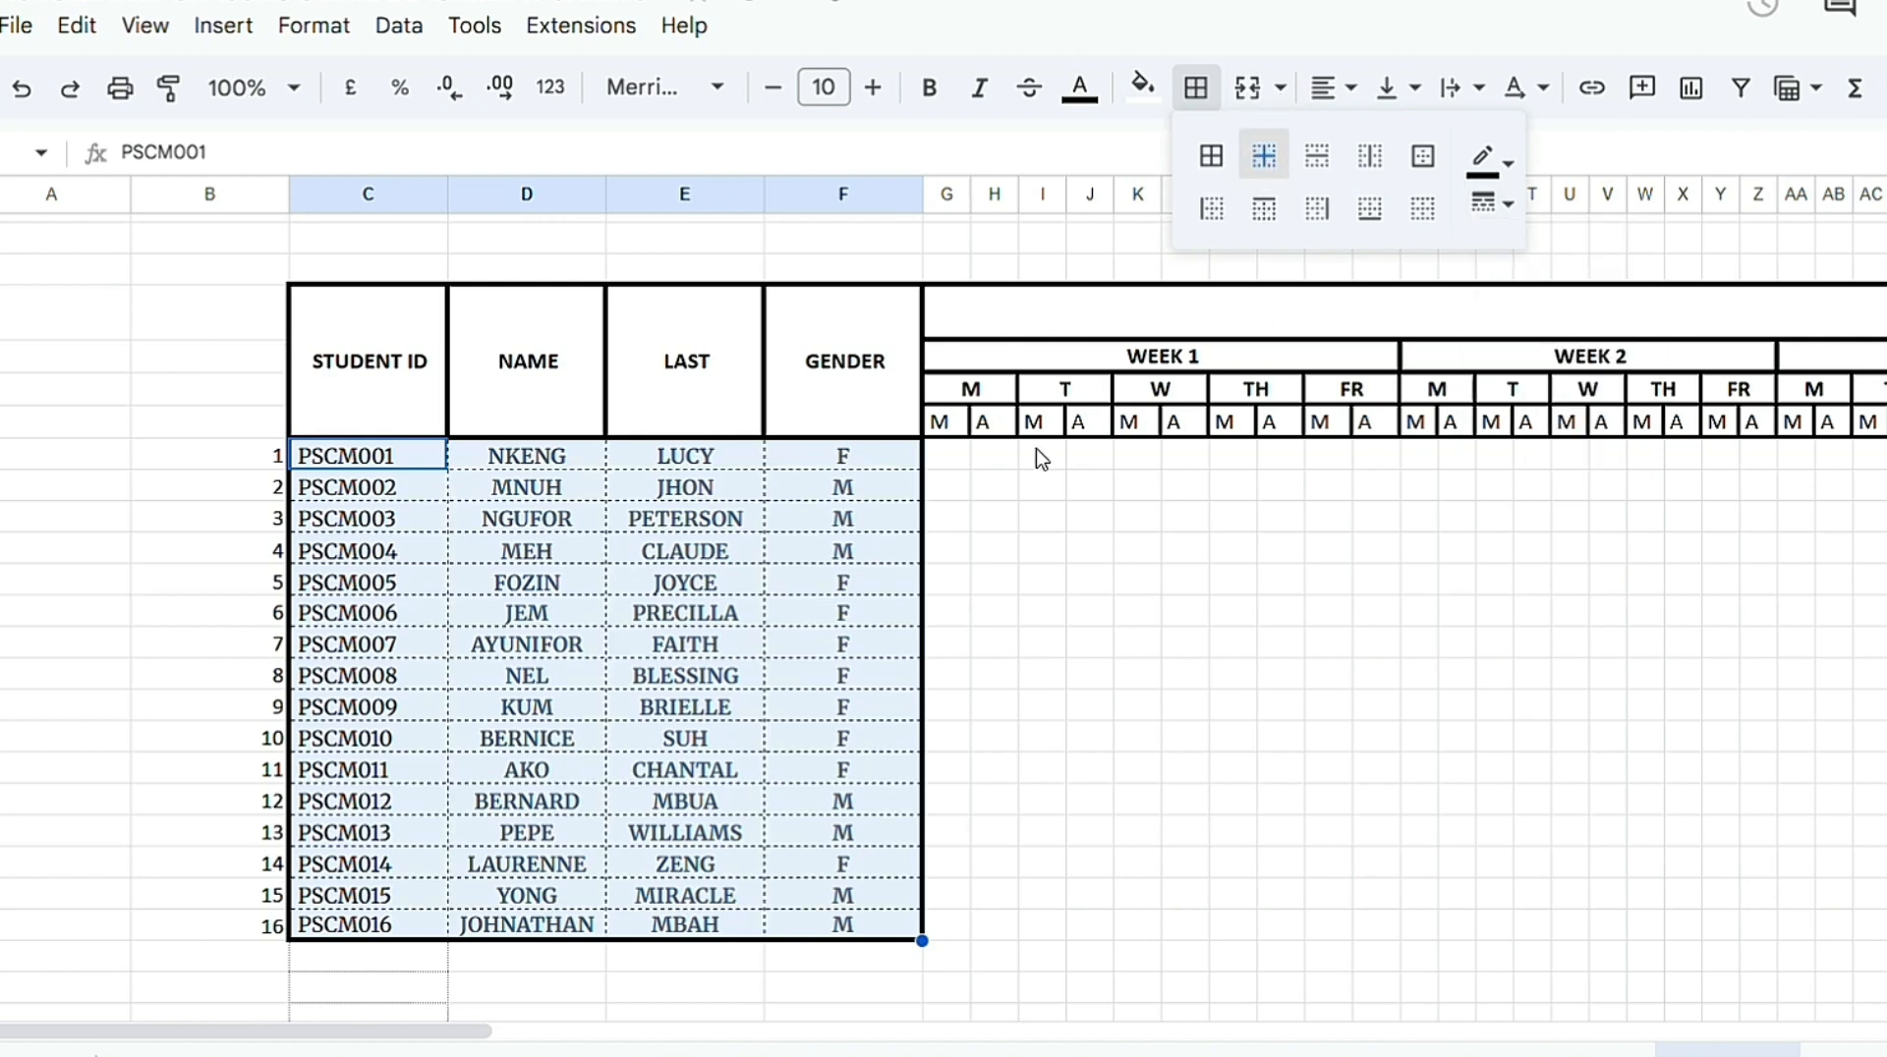
pyautogui.click(991, 580)
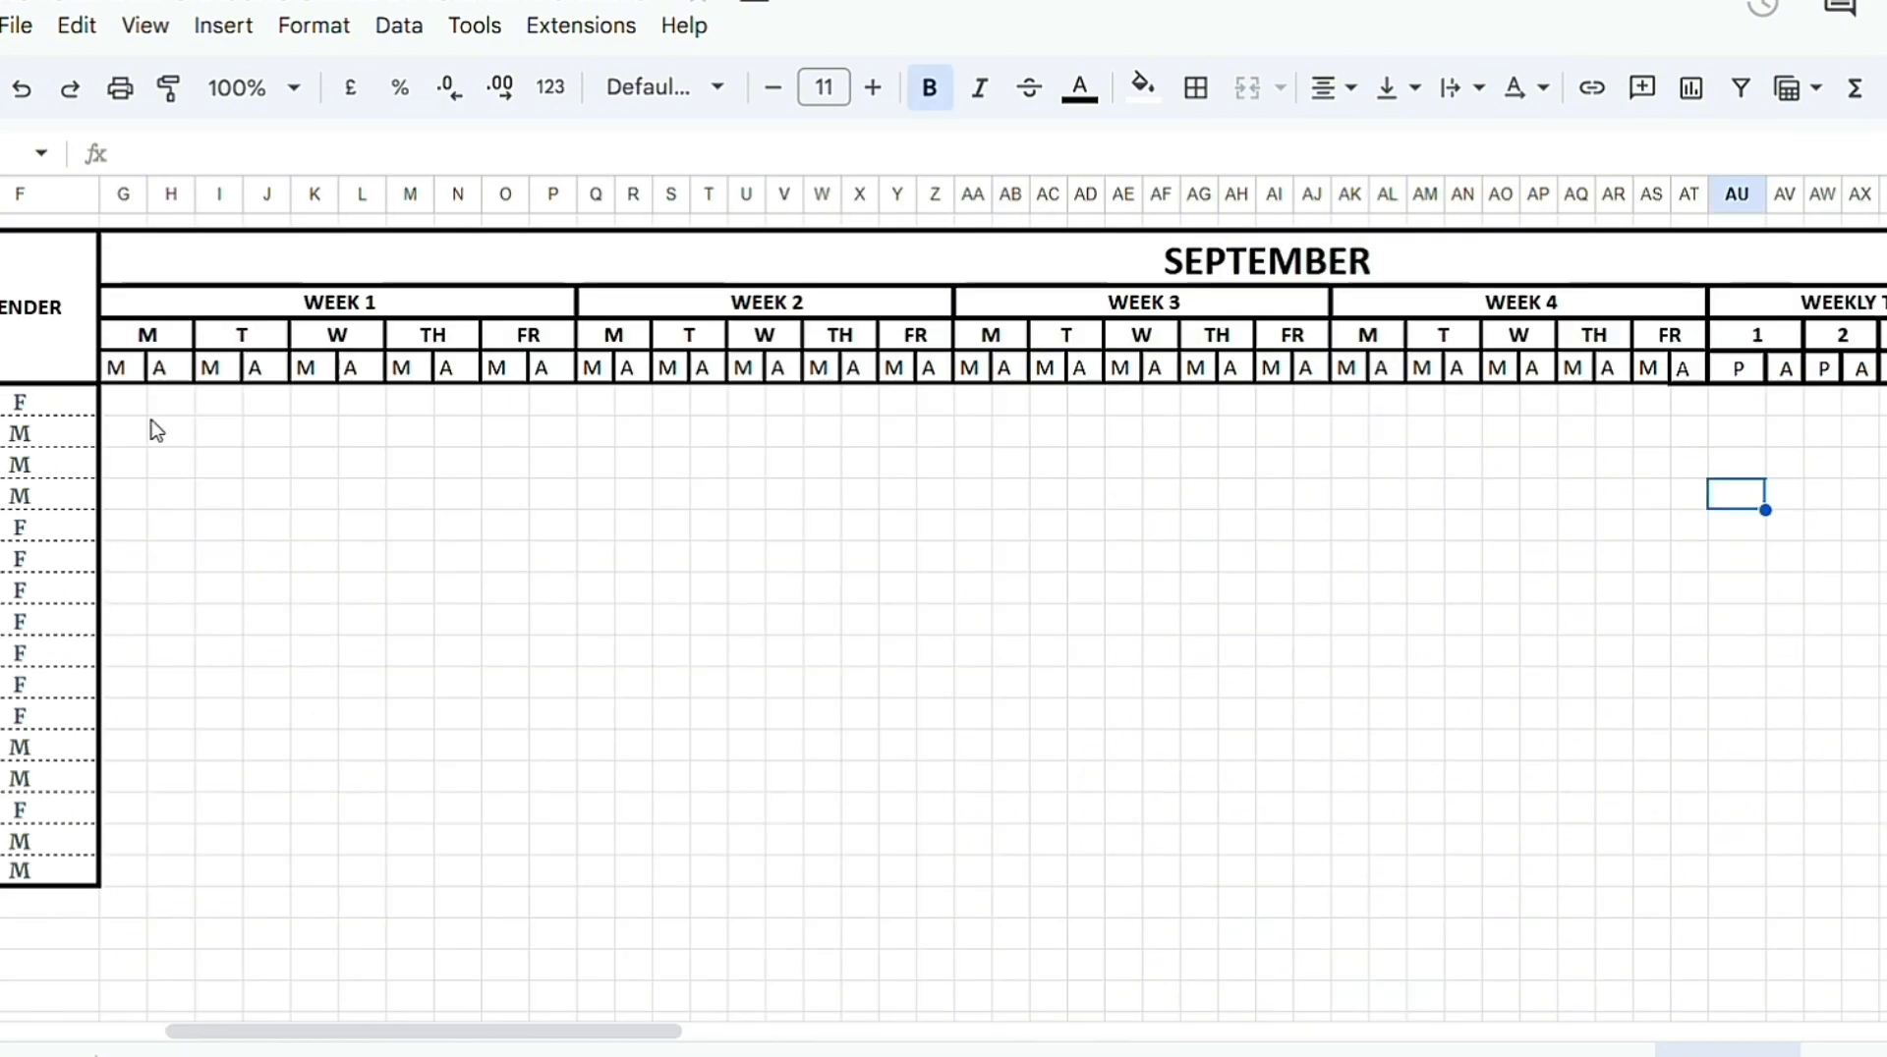
# Step: Insert tick boxes in G9:AT24 for every morning and afternoon session of Weeks 1 to 4
pyautogui.moveTo(127, 412)
pyautogui.mouseDown()
pyautogui.moveTo(1694, 653)
pyautogui.moveTo(1686, 929)
pyautogui.moveTo(1692, 886)
pyautogui.mouseUp()
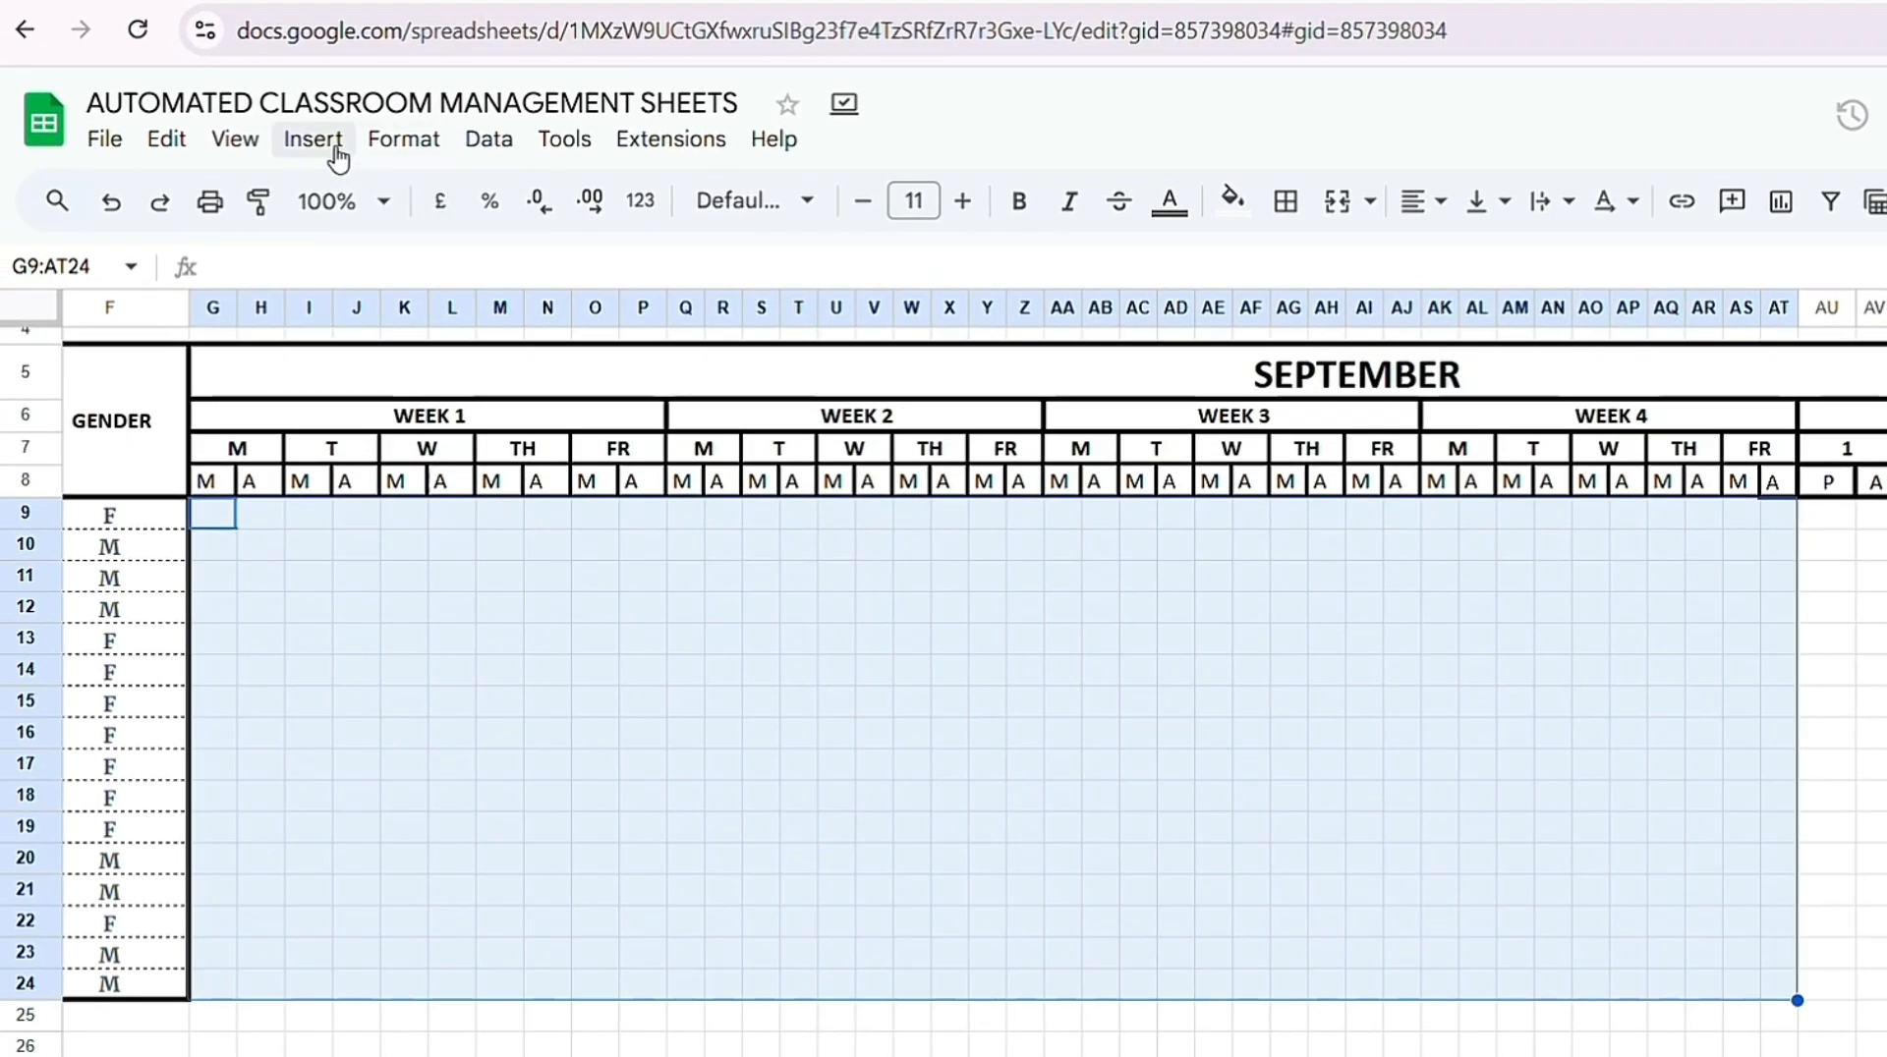
pyautogui.click(336, 149)
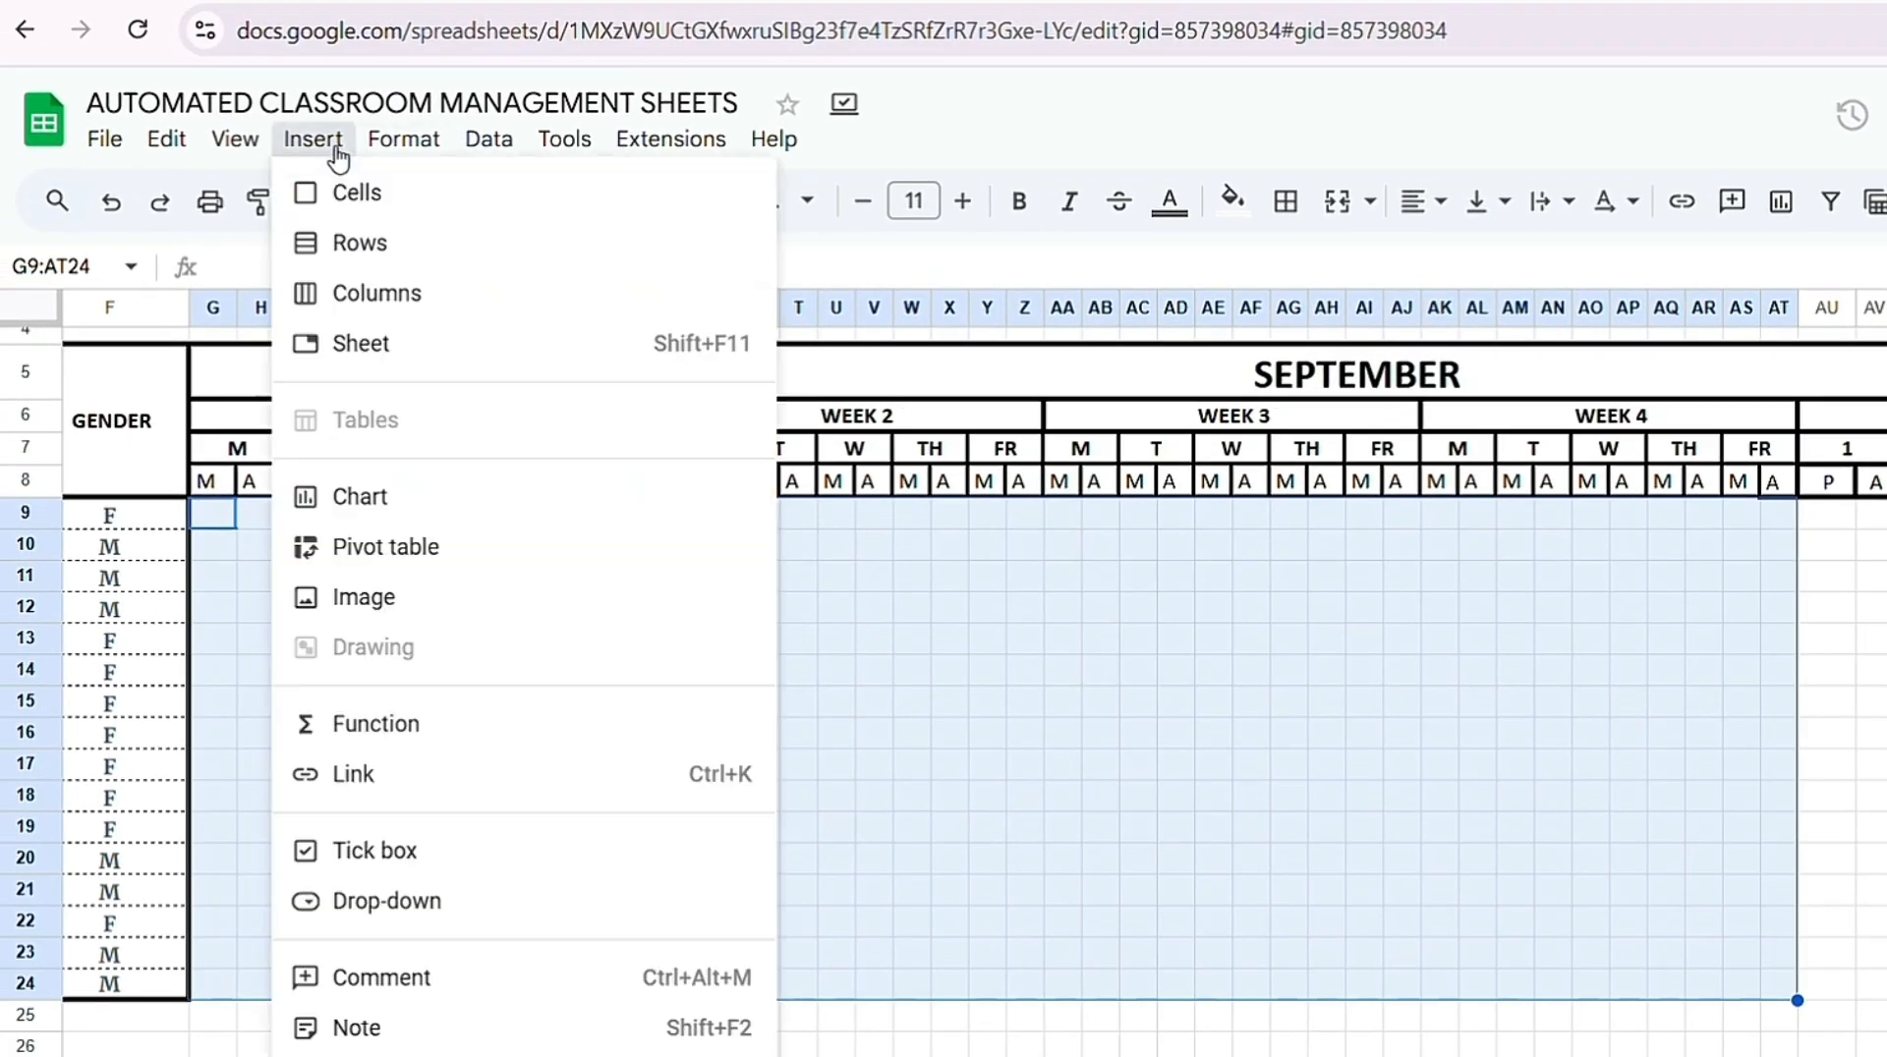
pyautogui.click(447, 857)
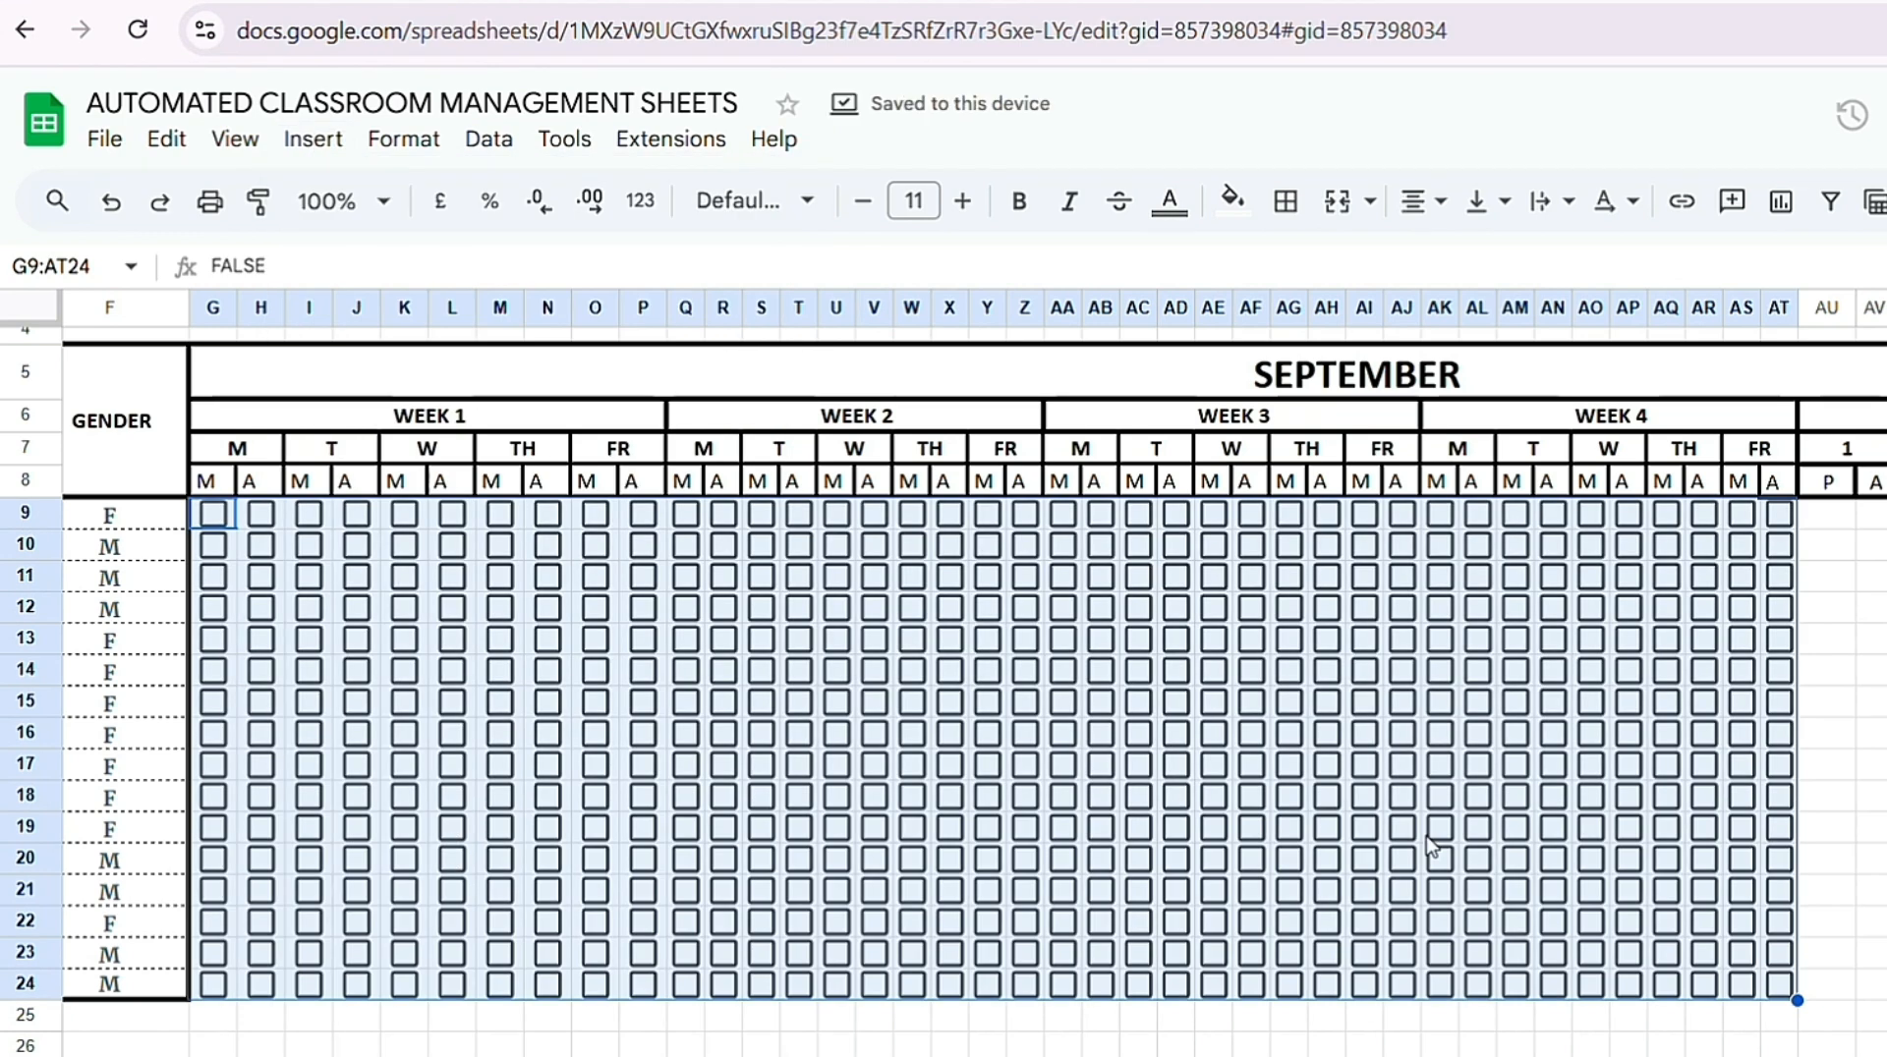
# Step: Apply a thick solid outer border around the attendance tick boxes in G9:AT24
pyautogui.click(1297, 209)
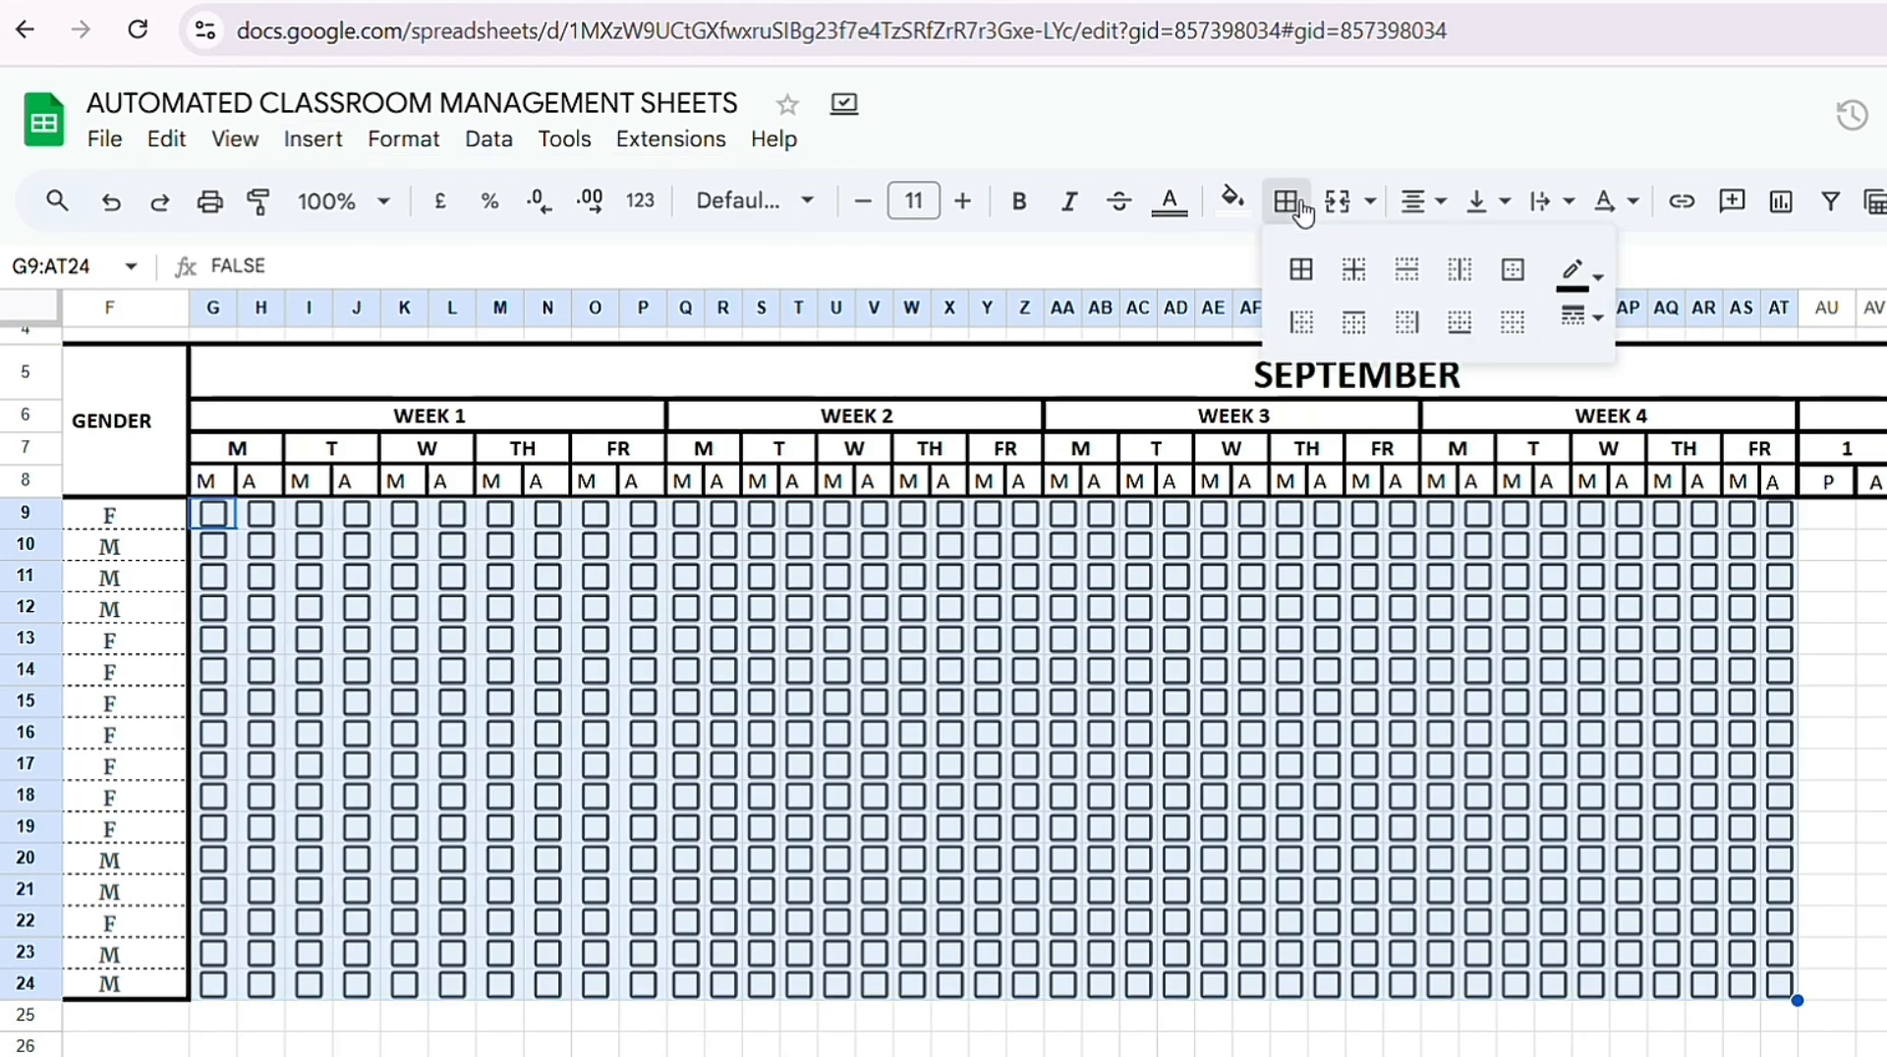
pyautogui.click(1513, 294)
# Step: Enter =COUNTIF(G9:P9, "TRUE") in AU9 to count the first student's Week 1 present sessions
pyautogui.click(1826, 513)
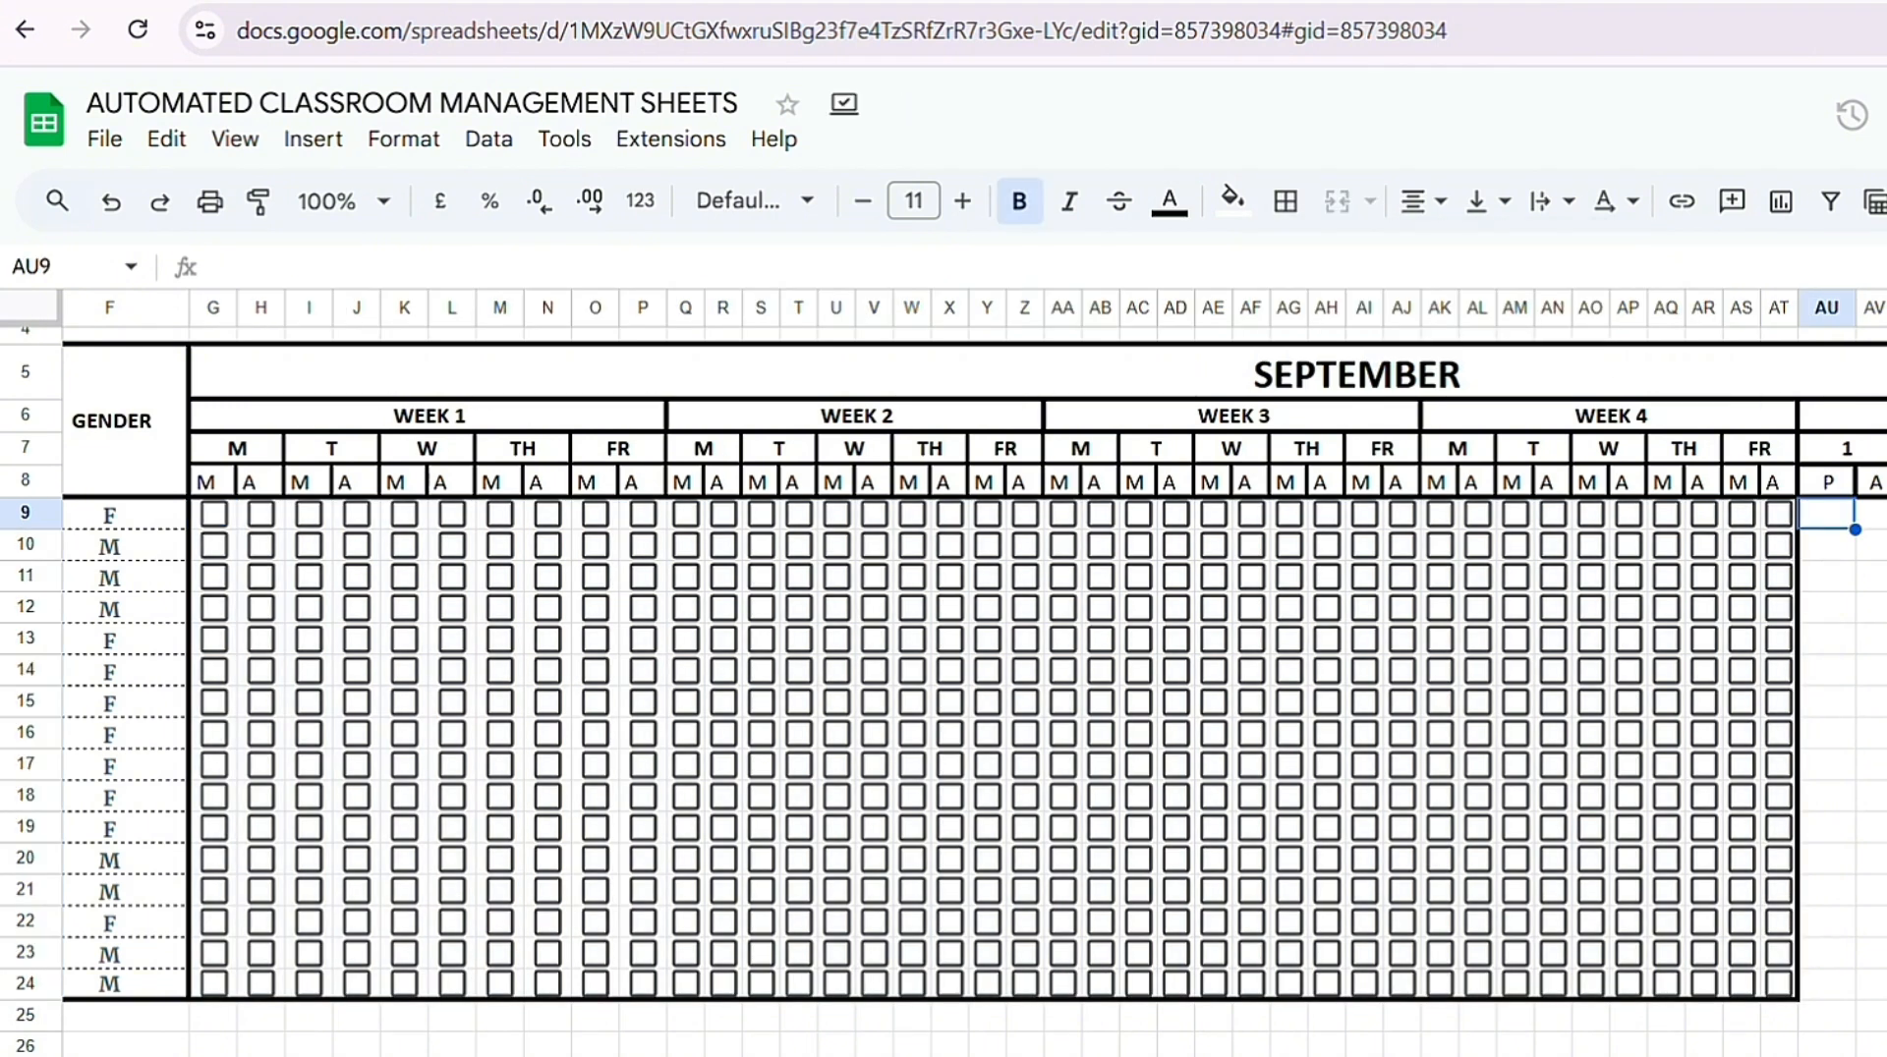
pyautogui.hscroll(5, 1826, 513)
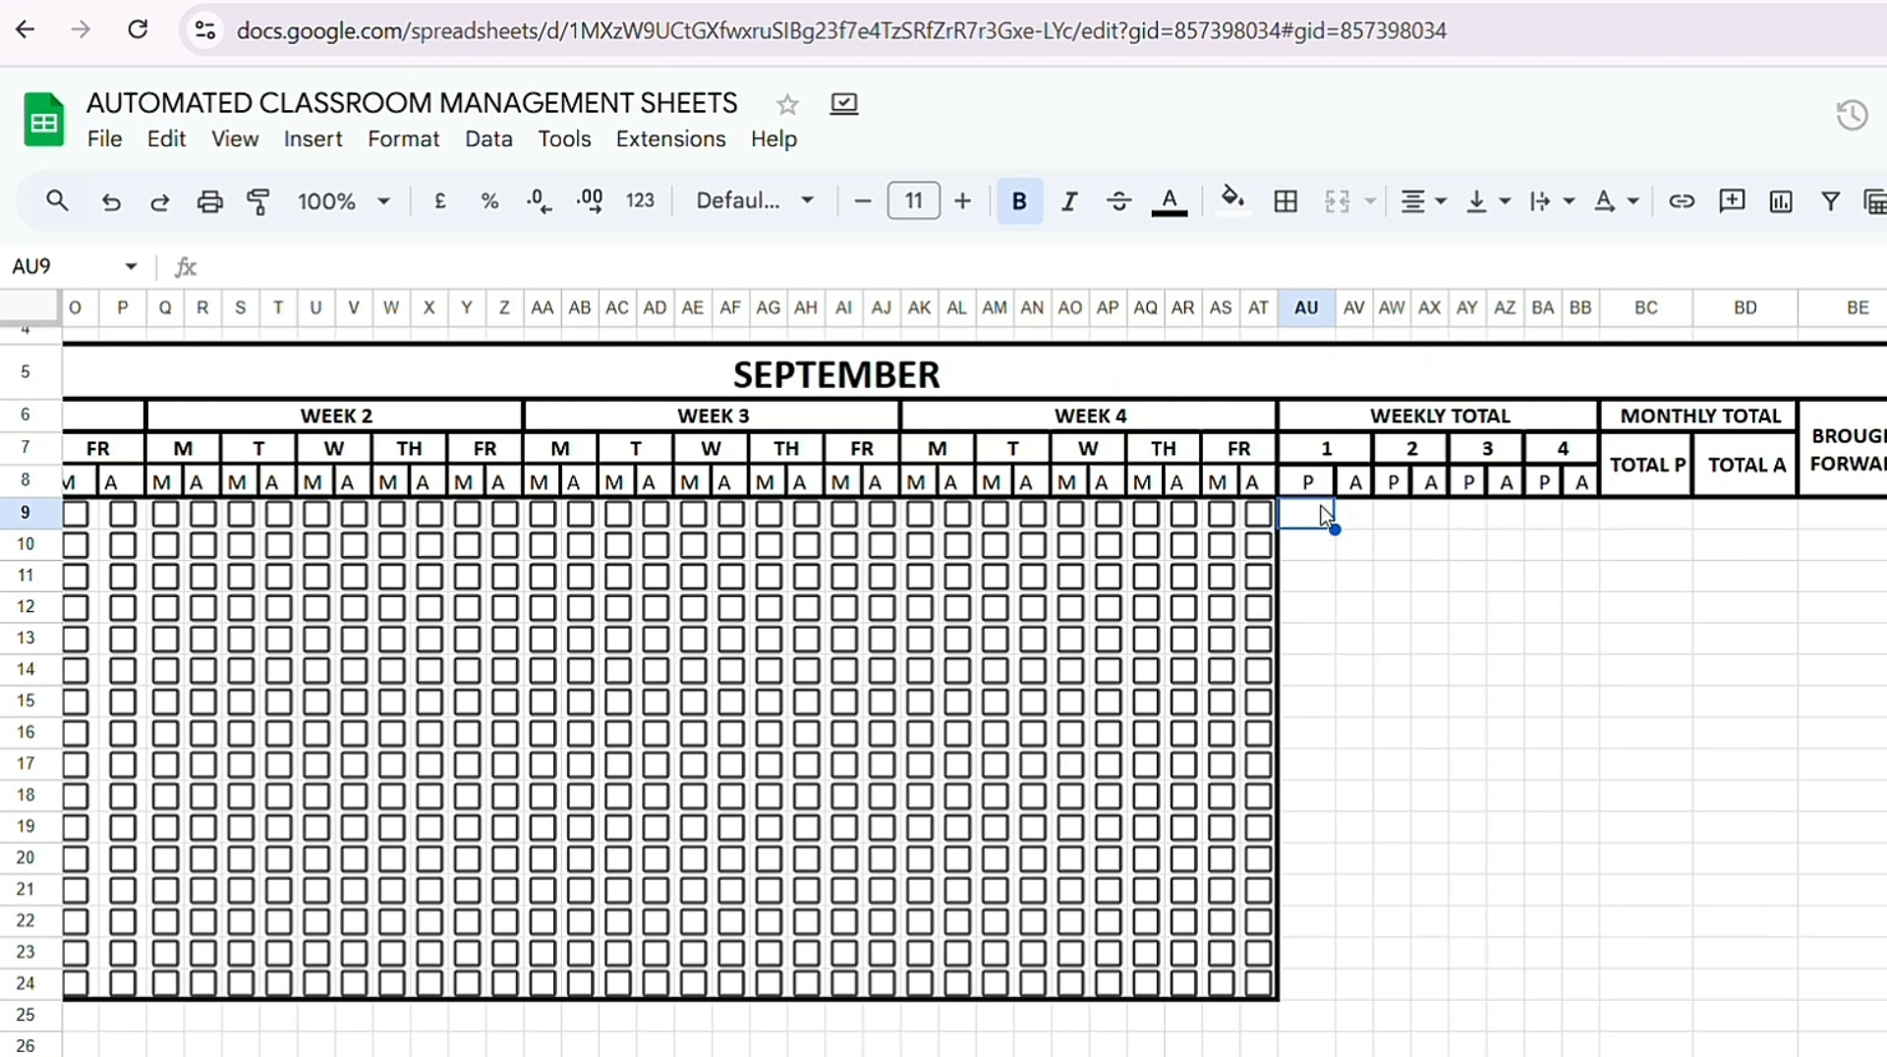
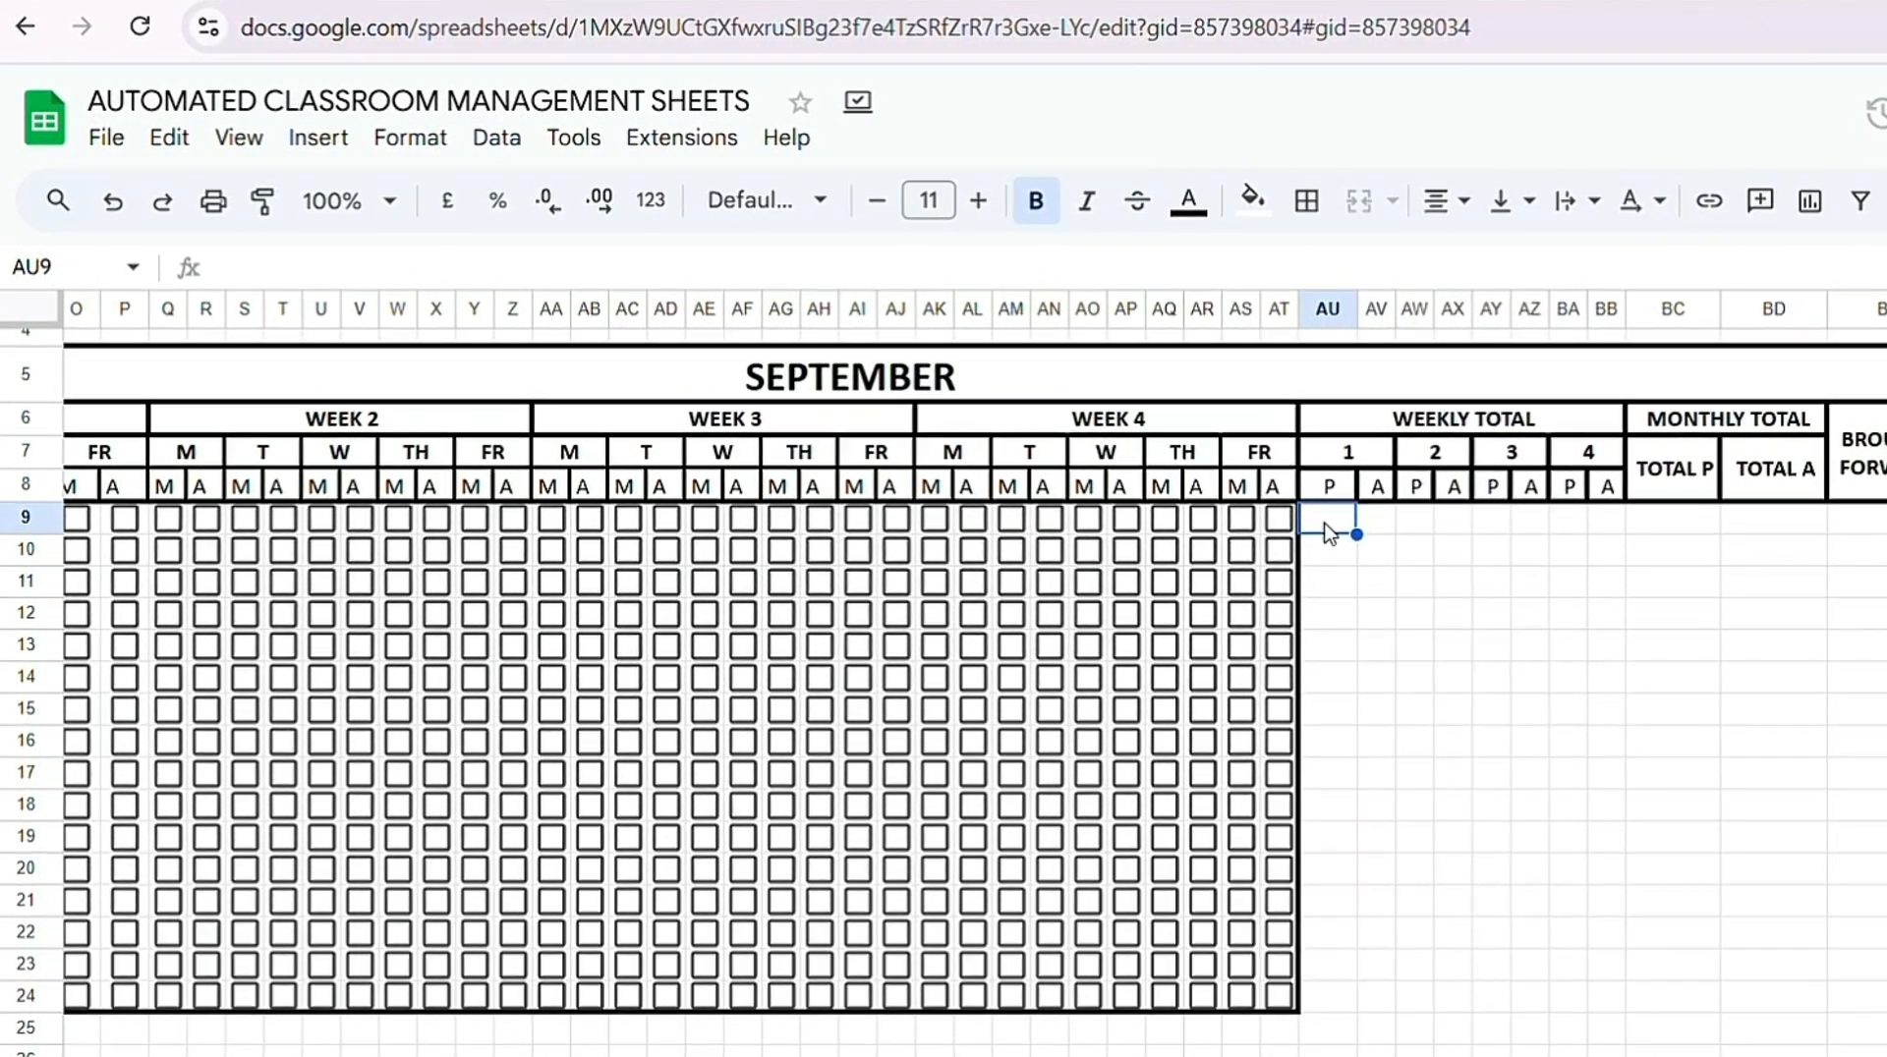
pyautogui.write('=')
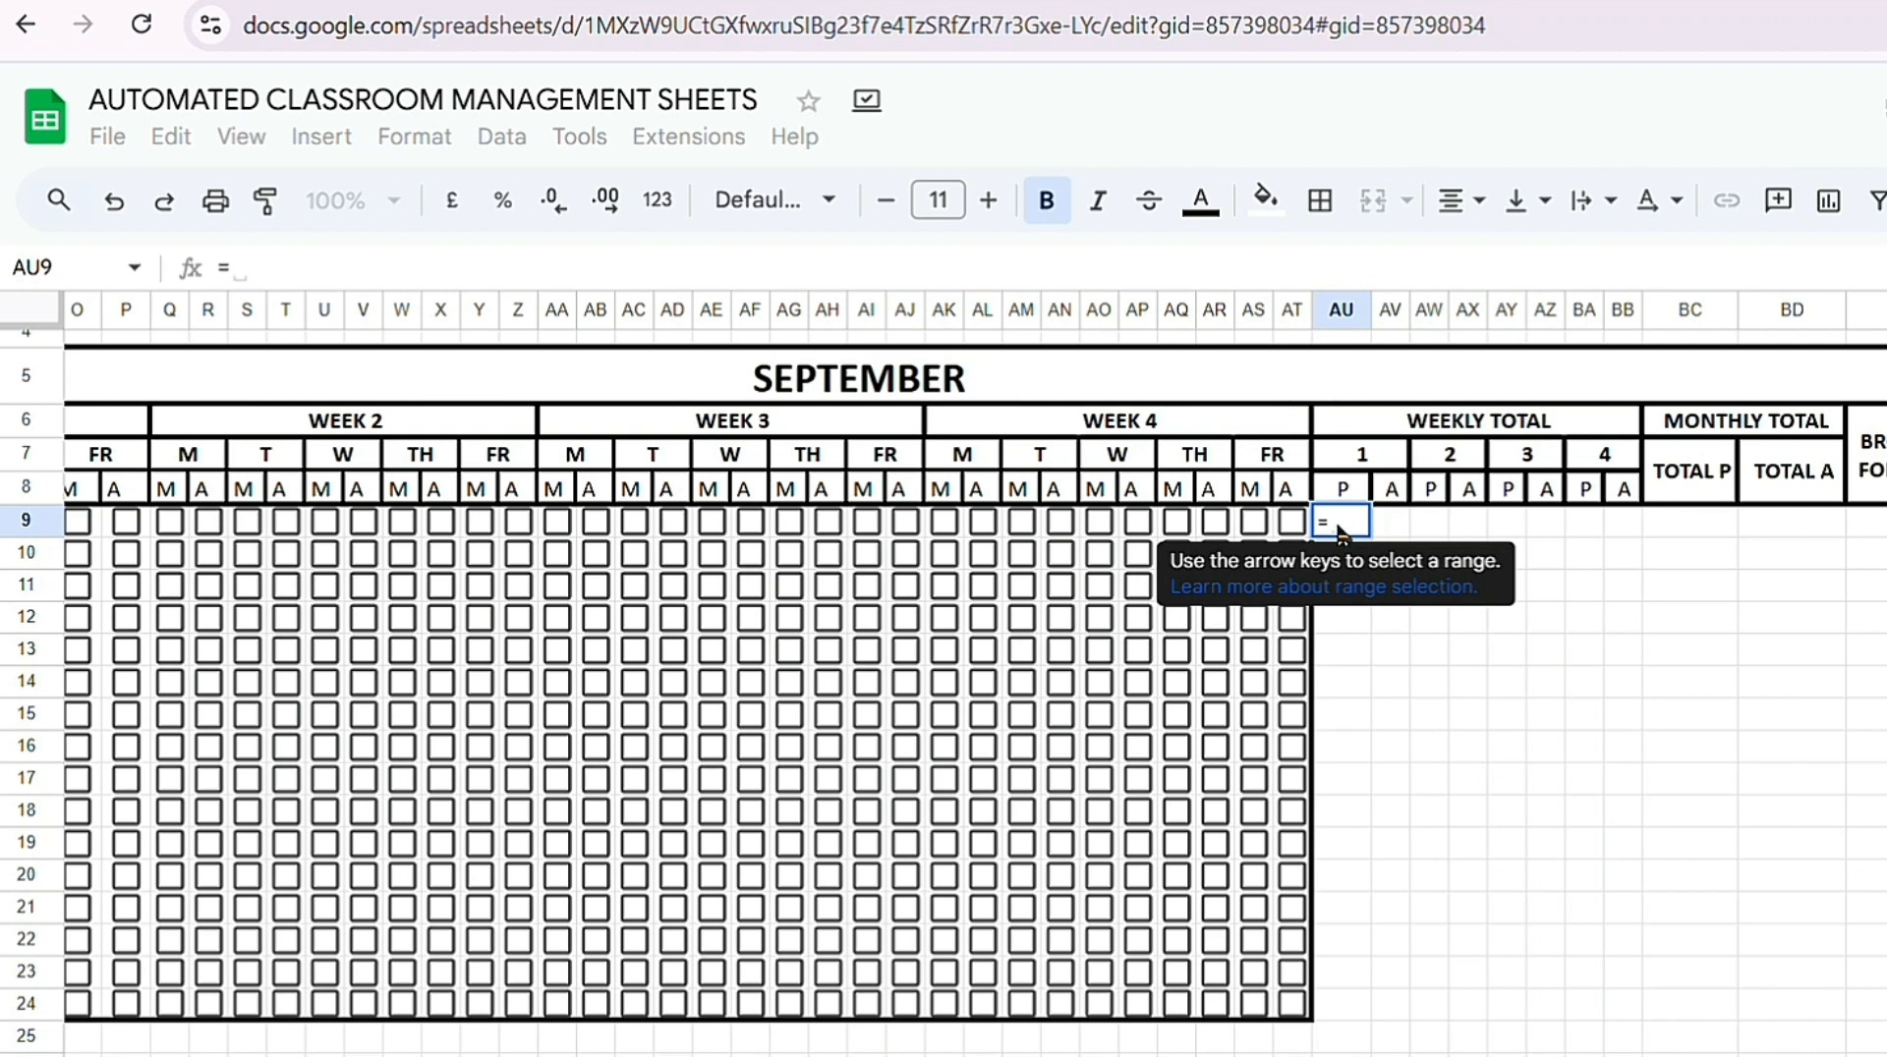
pyautogui.write('count')
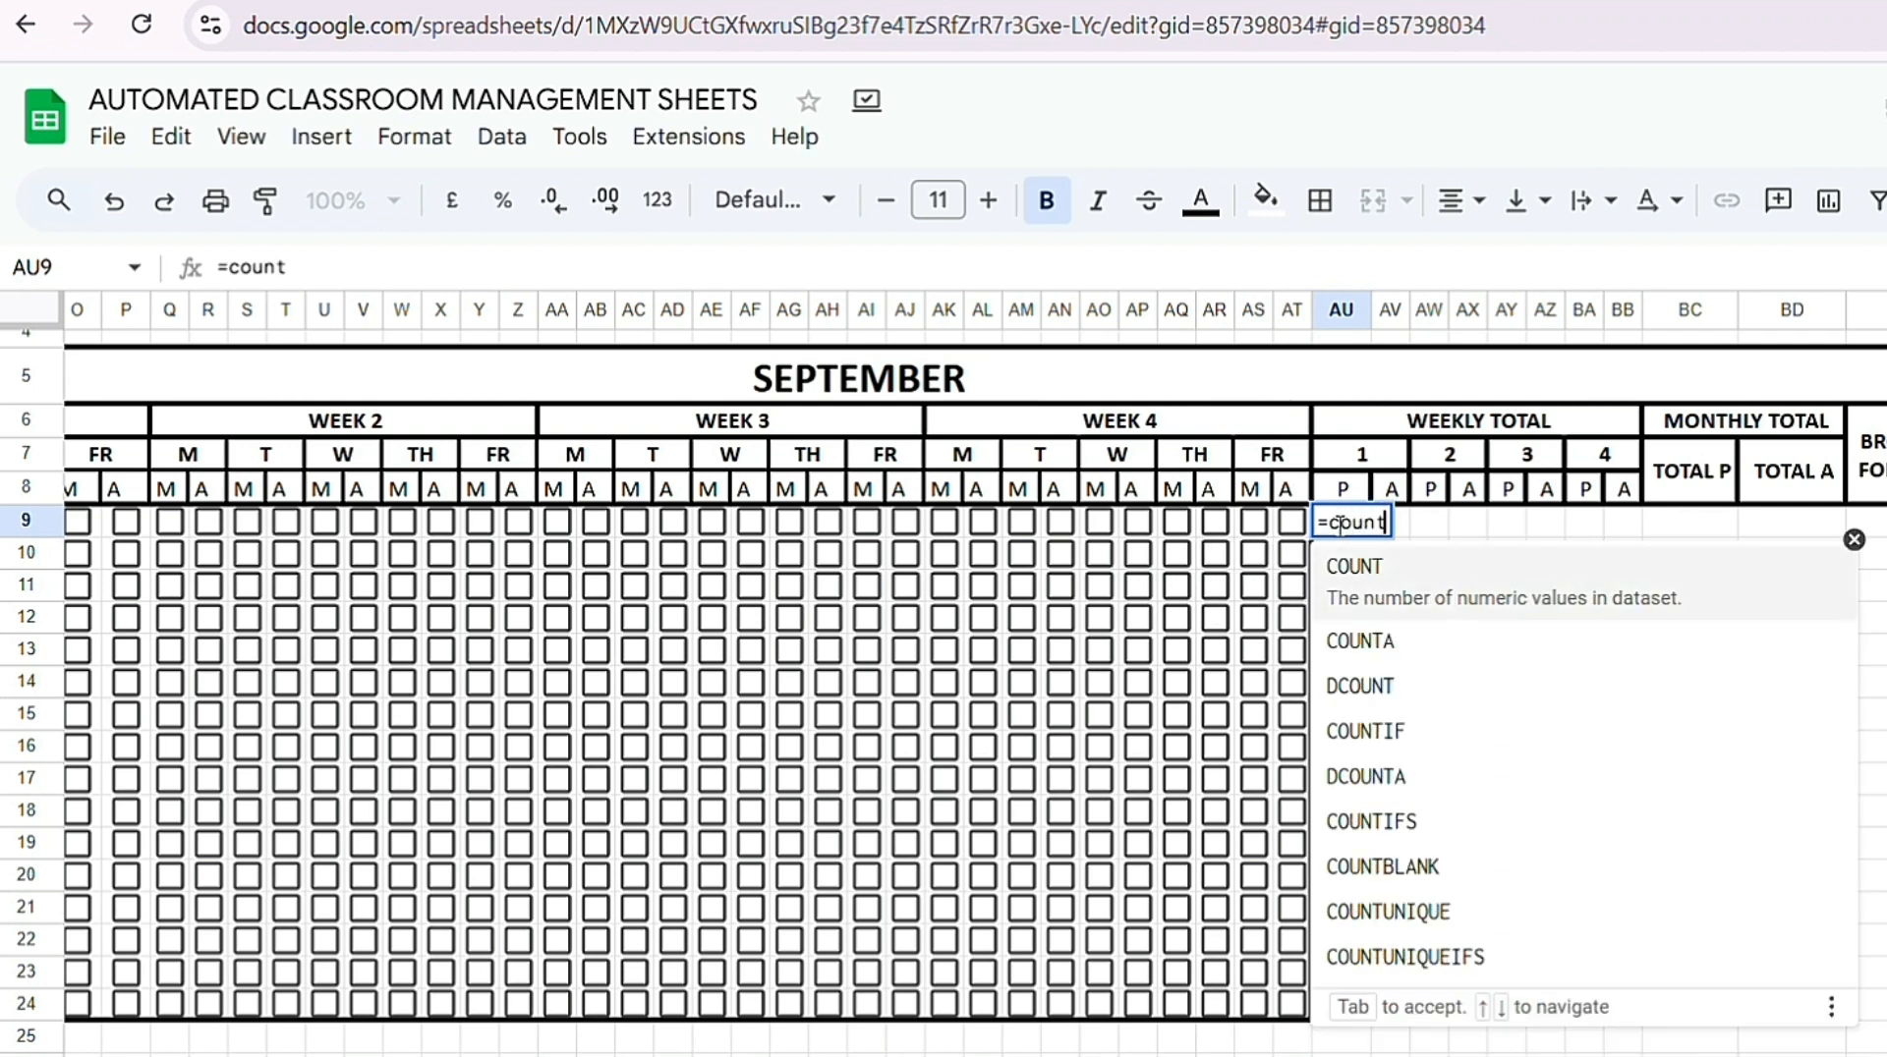
pyautogui.write('if(')
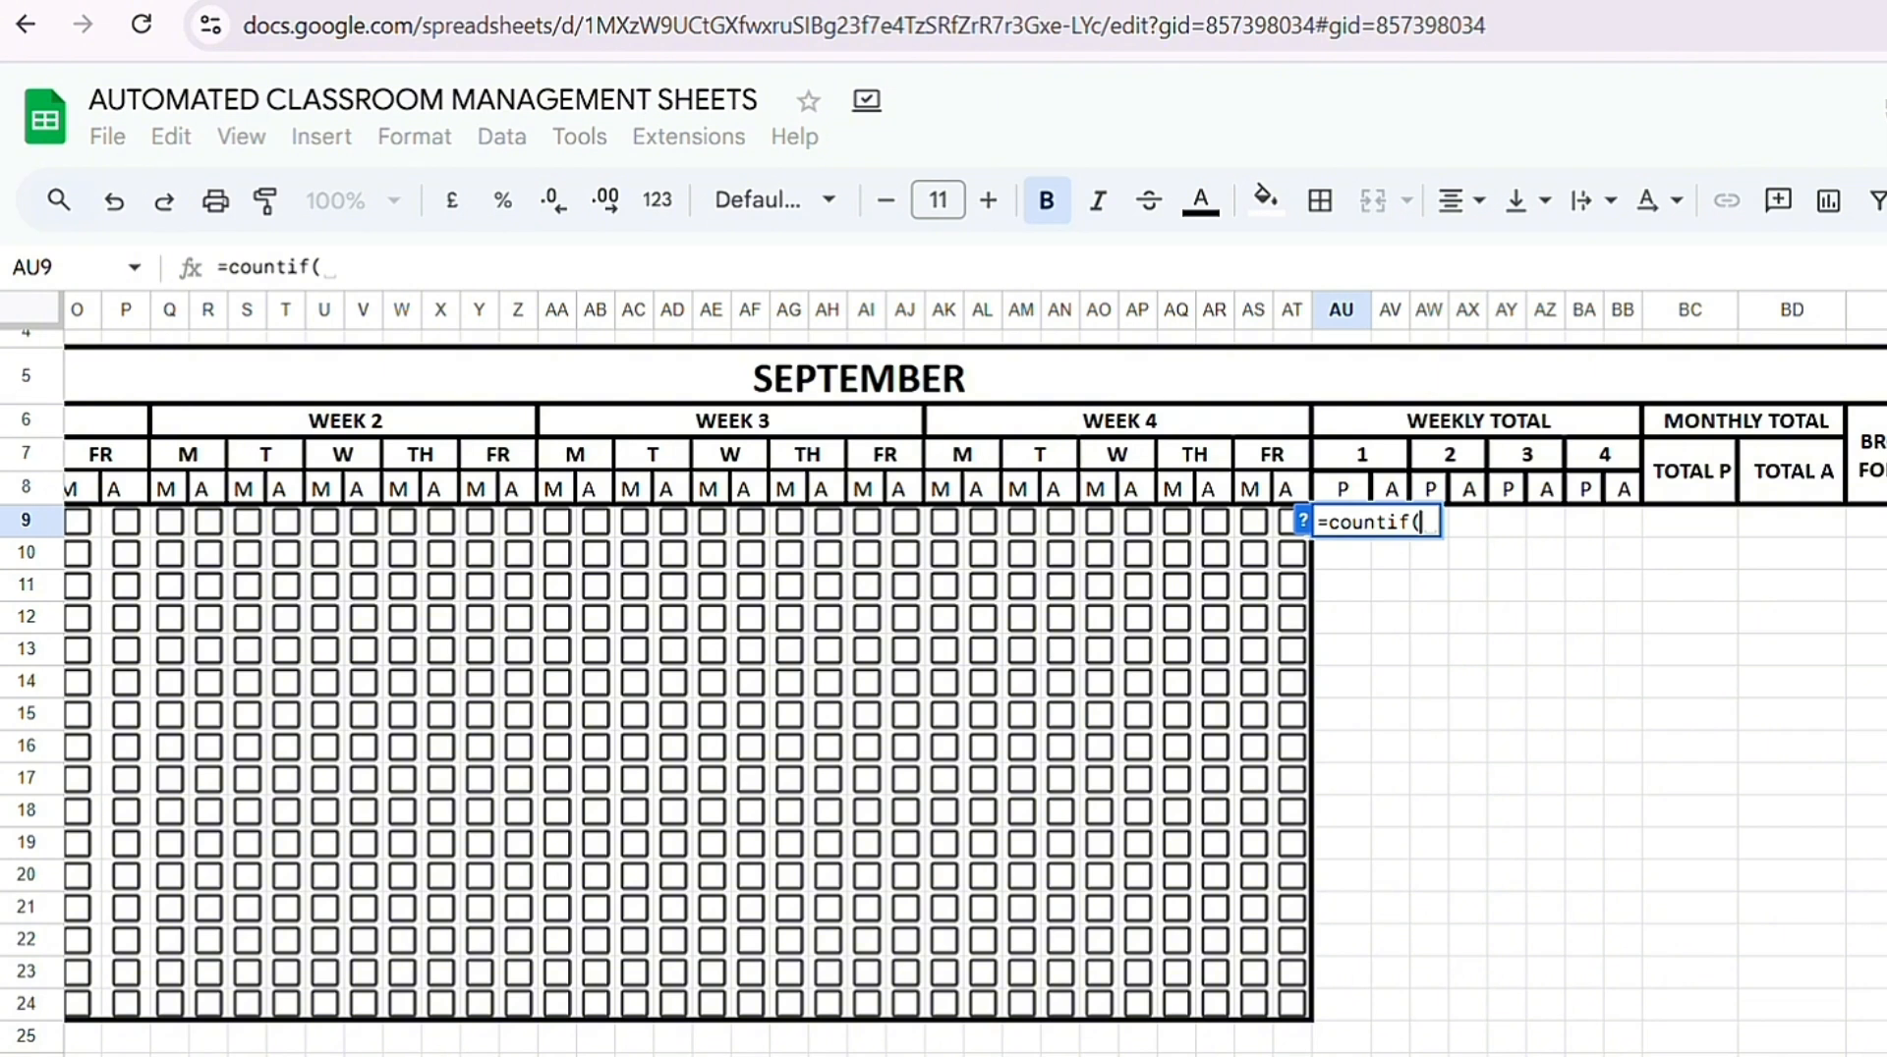
pyautogui.hscroll(-5, 972, 678)
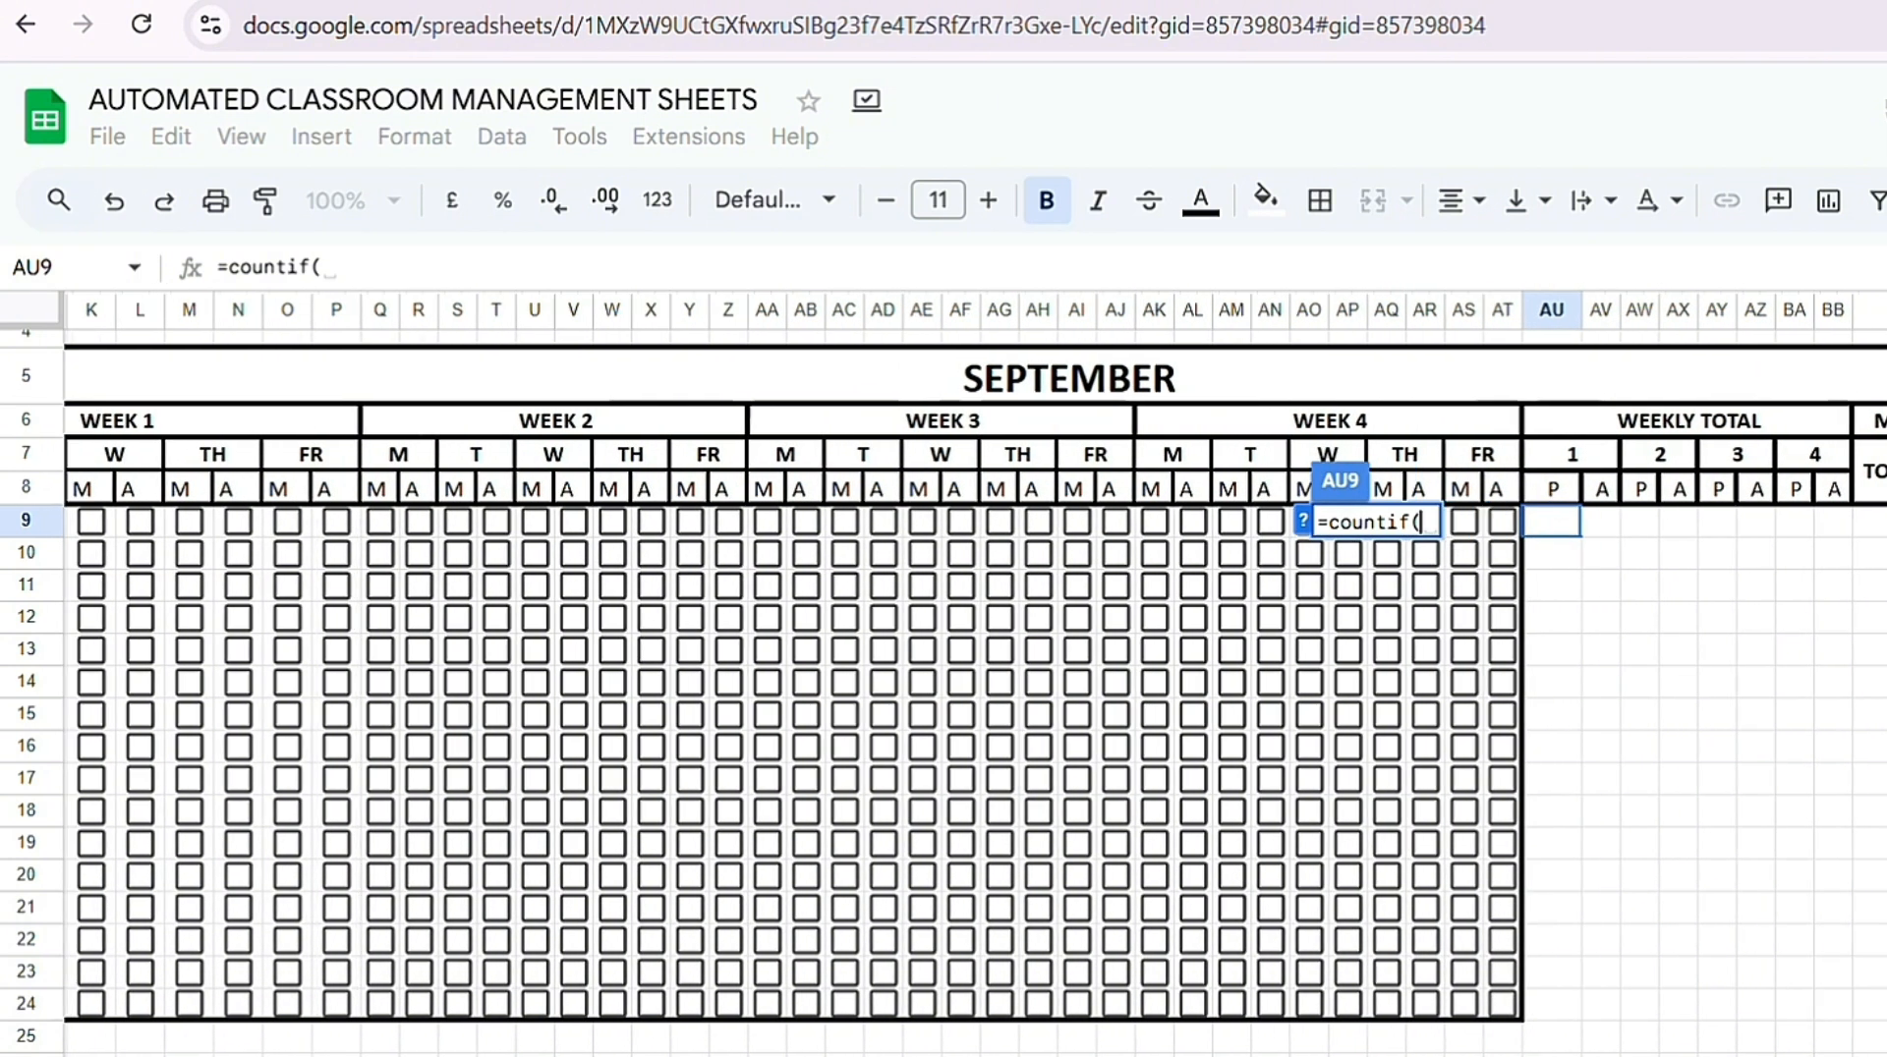
pyautogui.hscroll(-4, 973, 678)
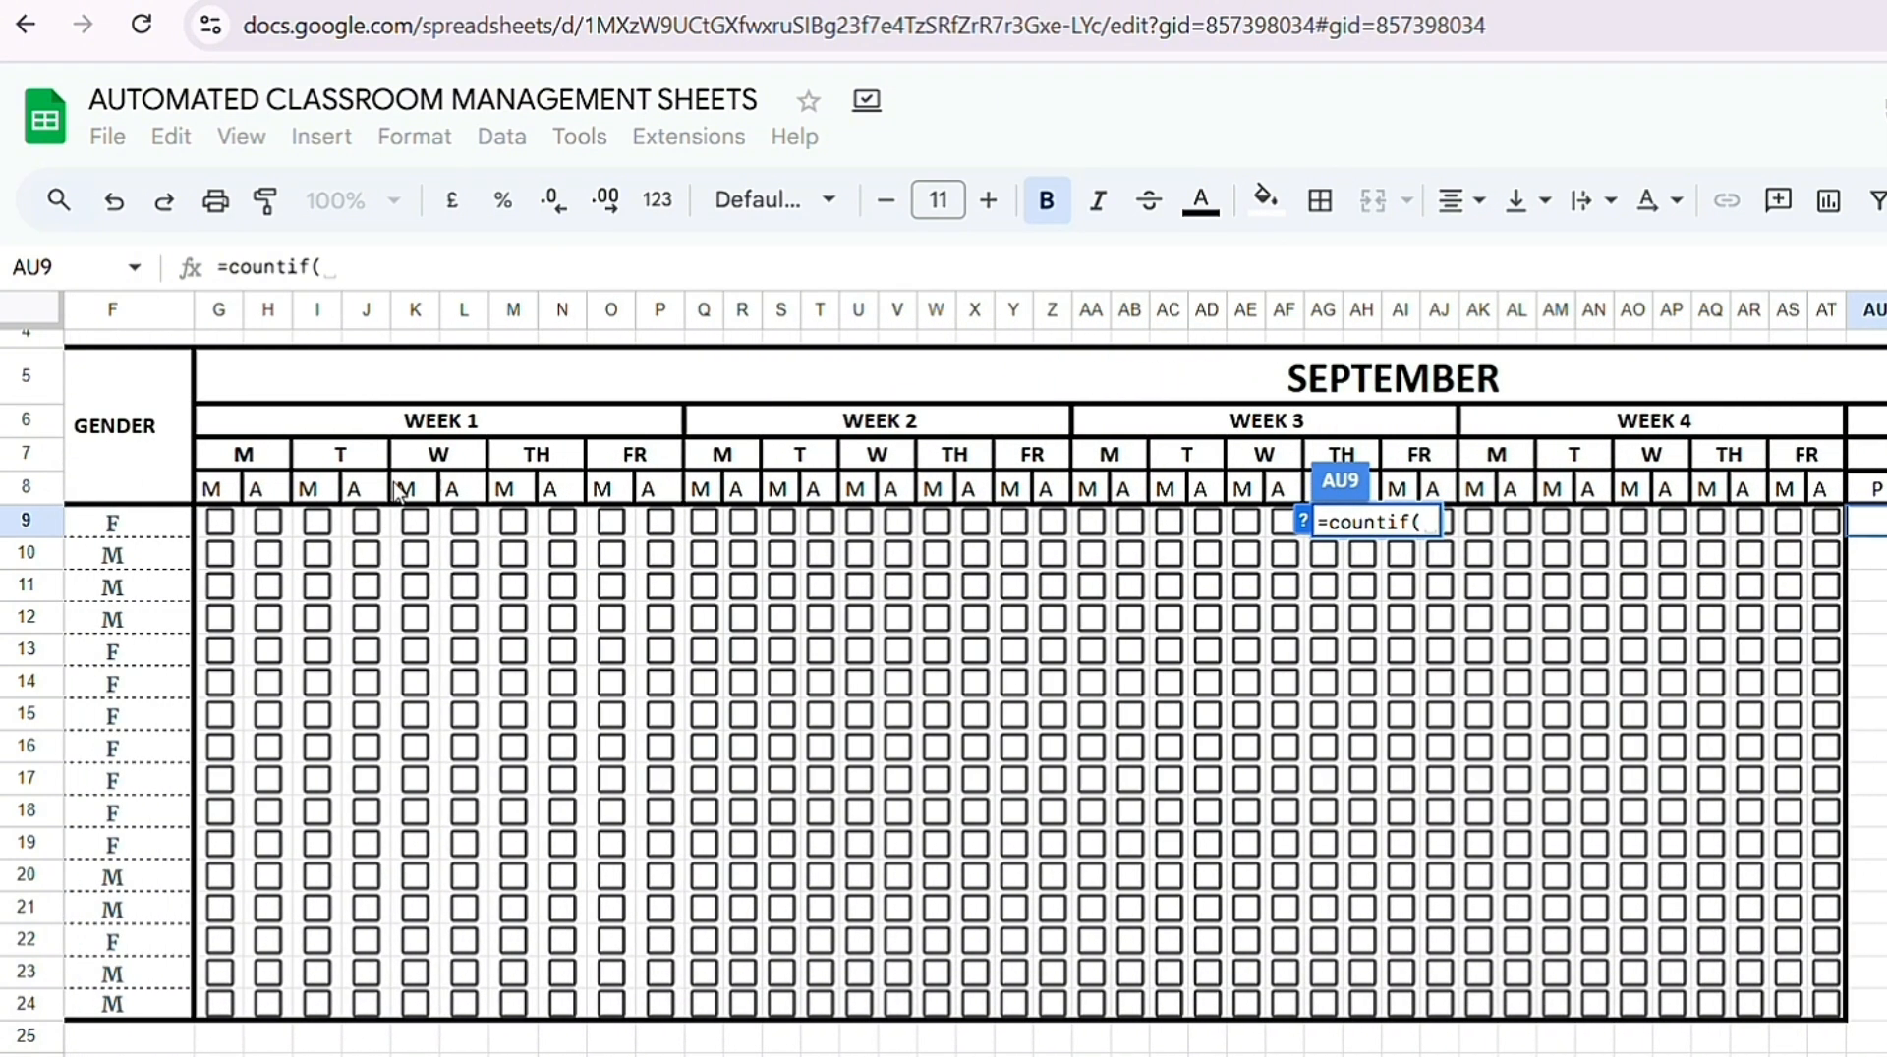
pyautogui.moveTo(209, 530); pyautogui.dragTo(663, 536)
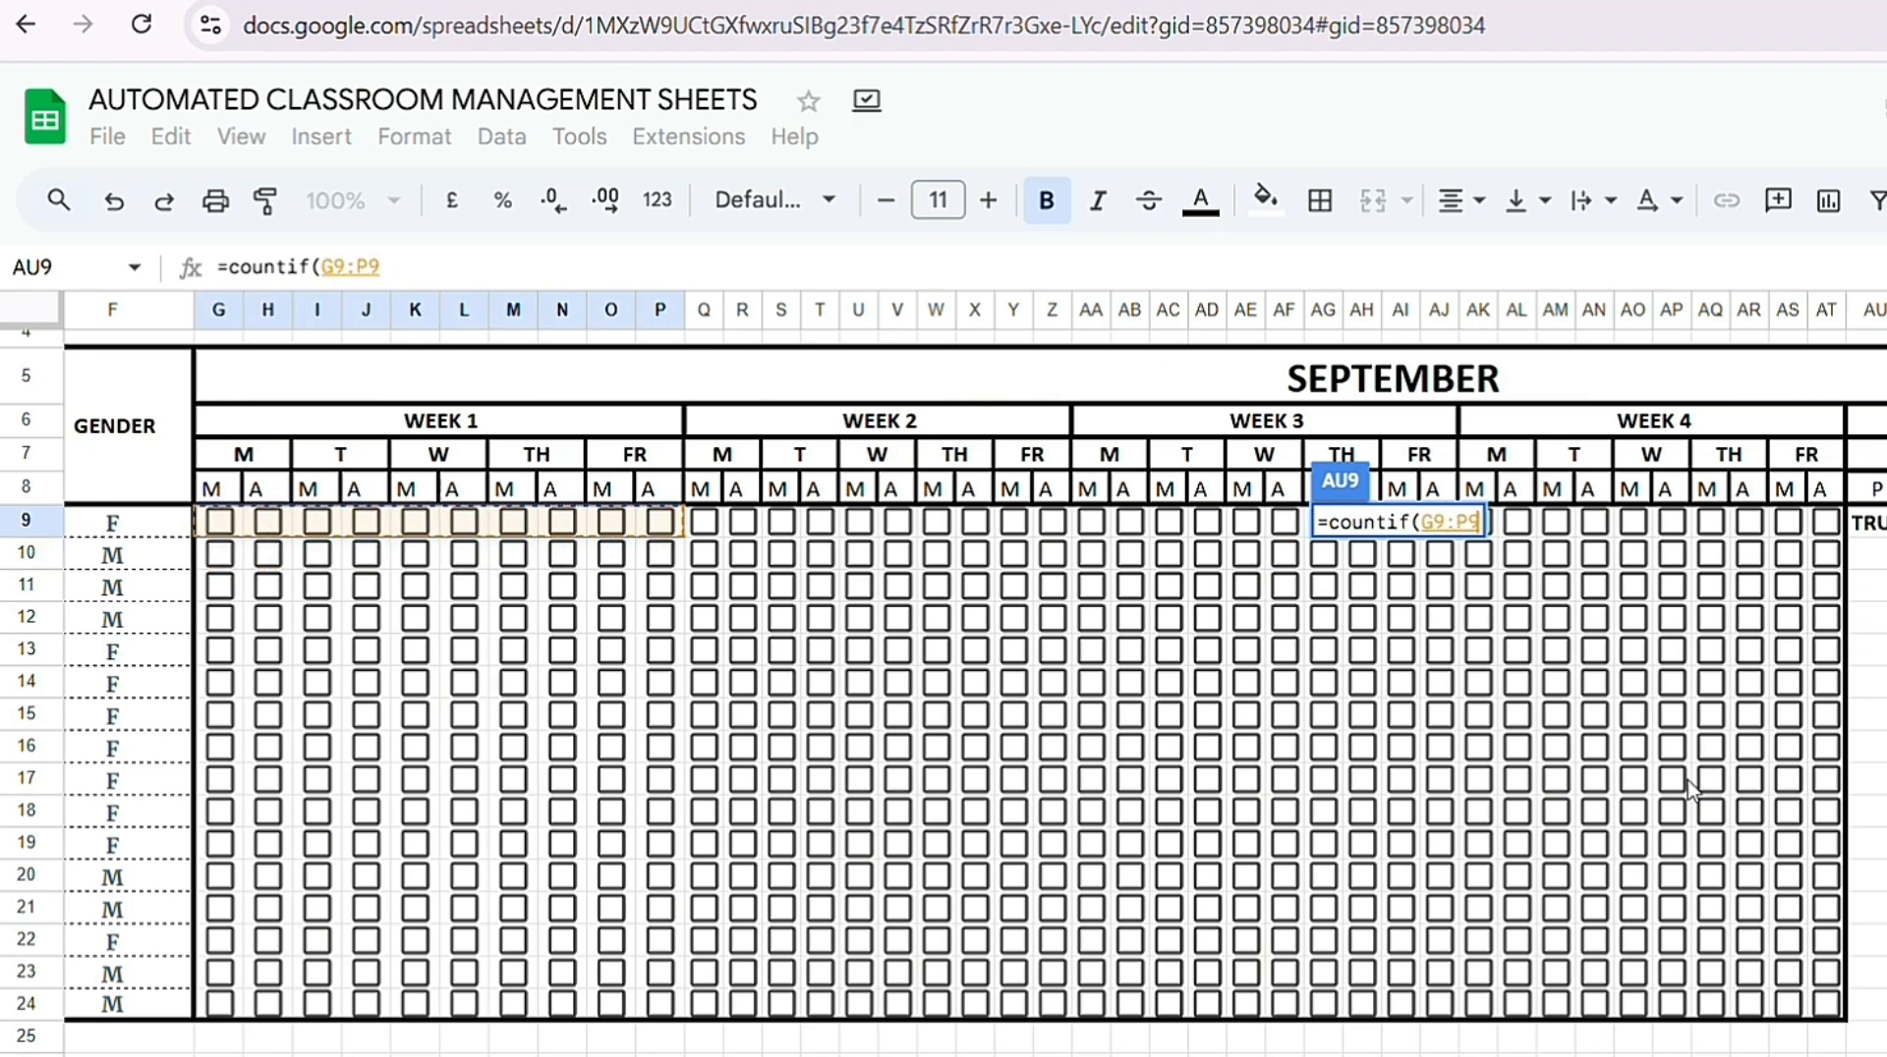
pyautogui.hscroll(5, 1649, 796)
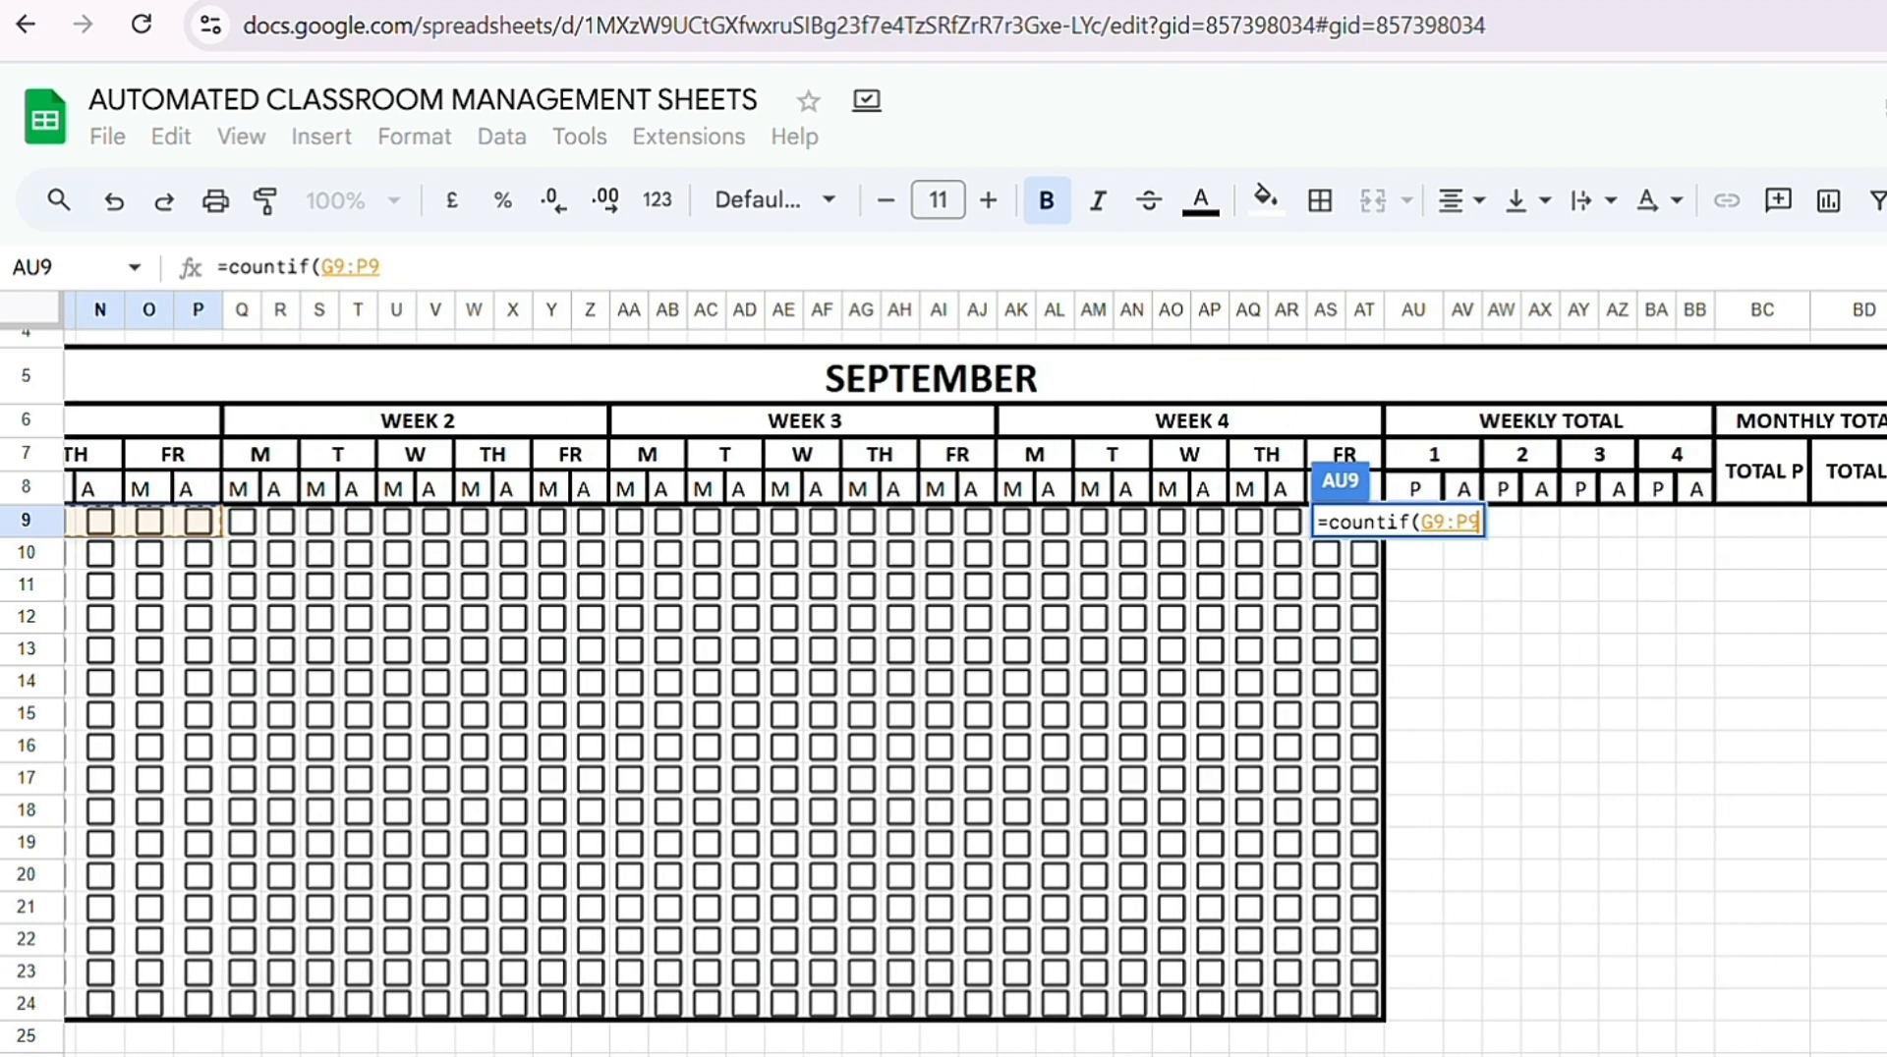
pyautogui.hscroll(2, 1561, 968)
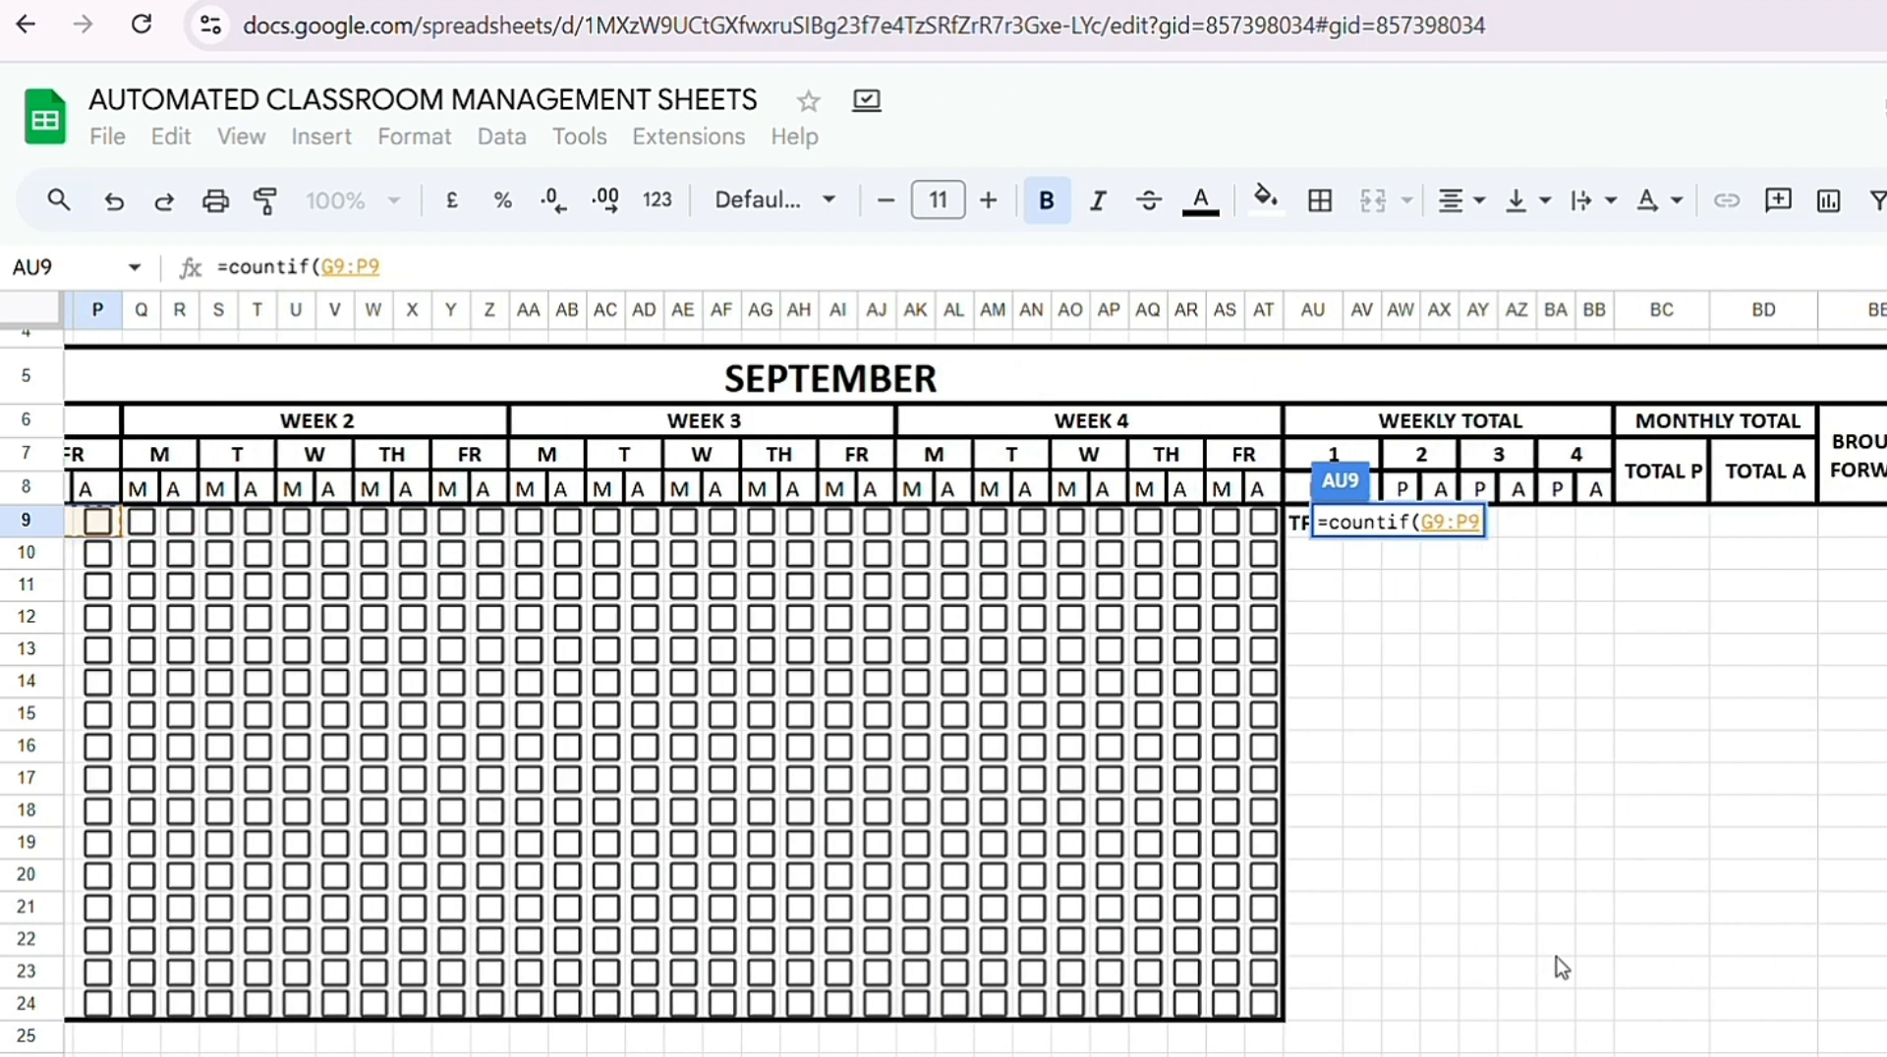
pyautogui.write(',')
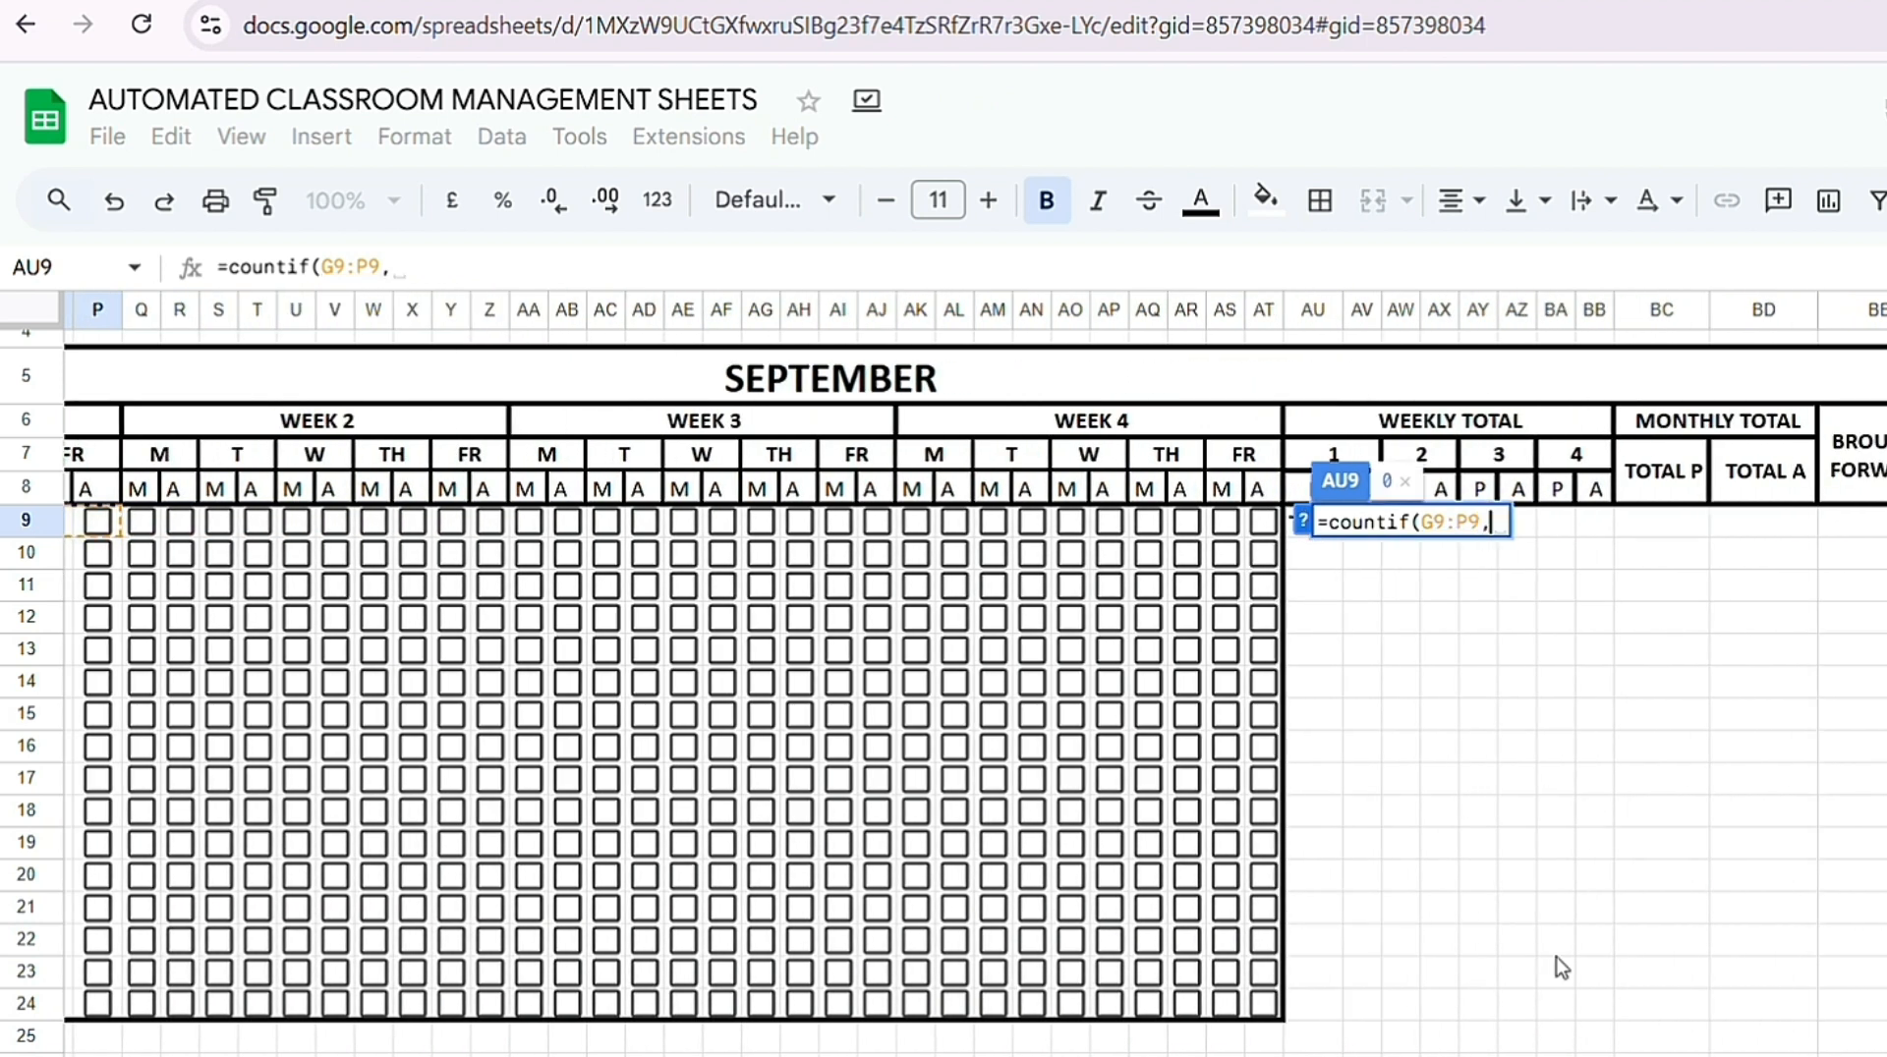
pyautogui.write(' "TRUE")')
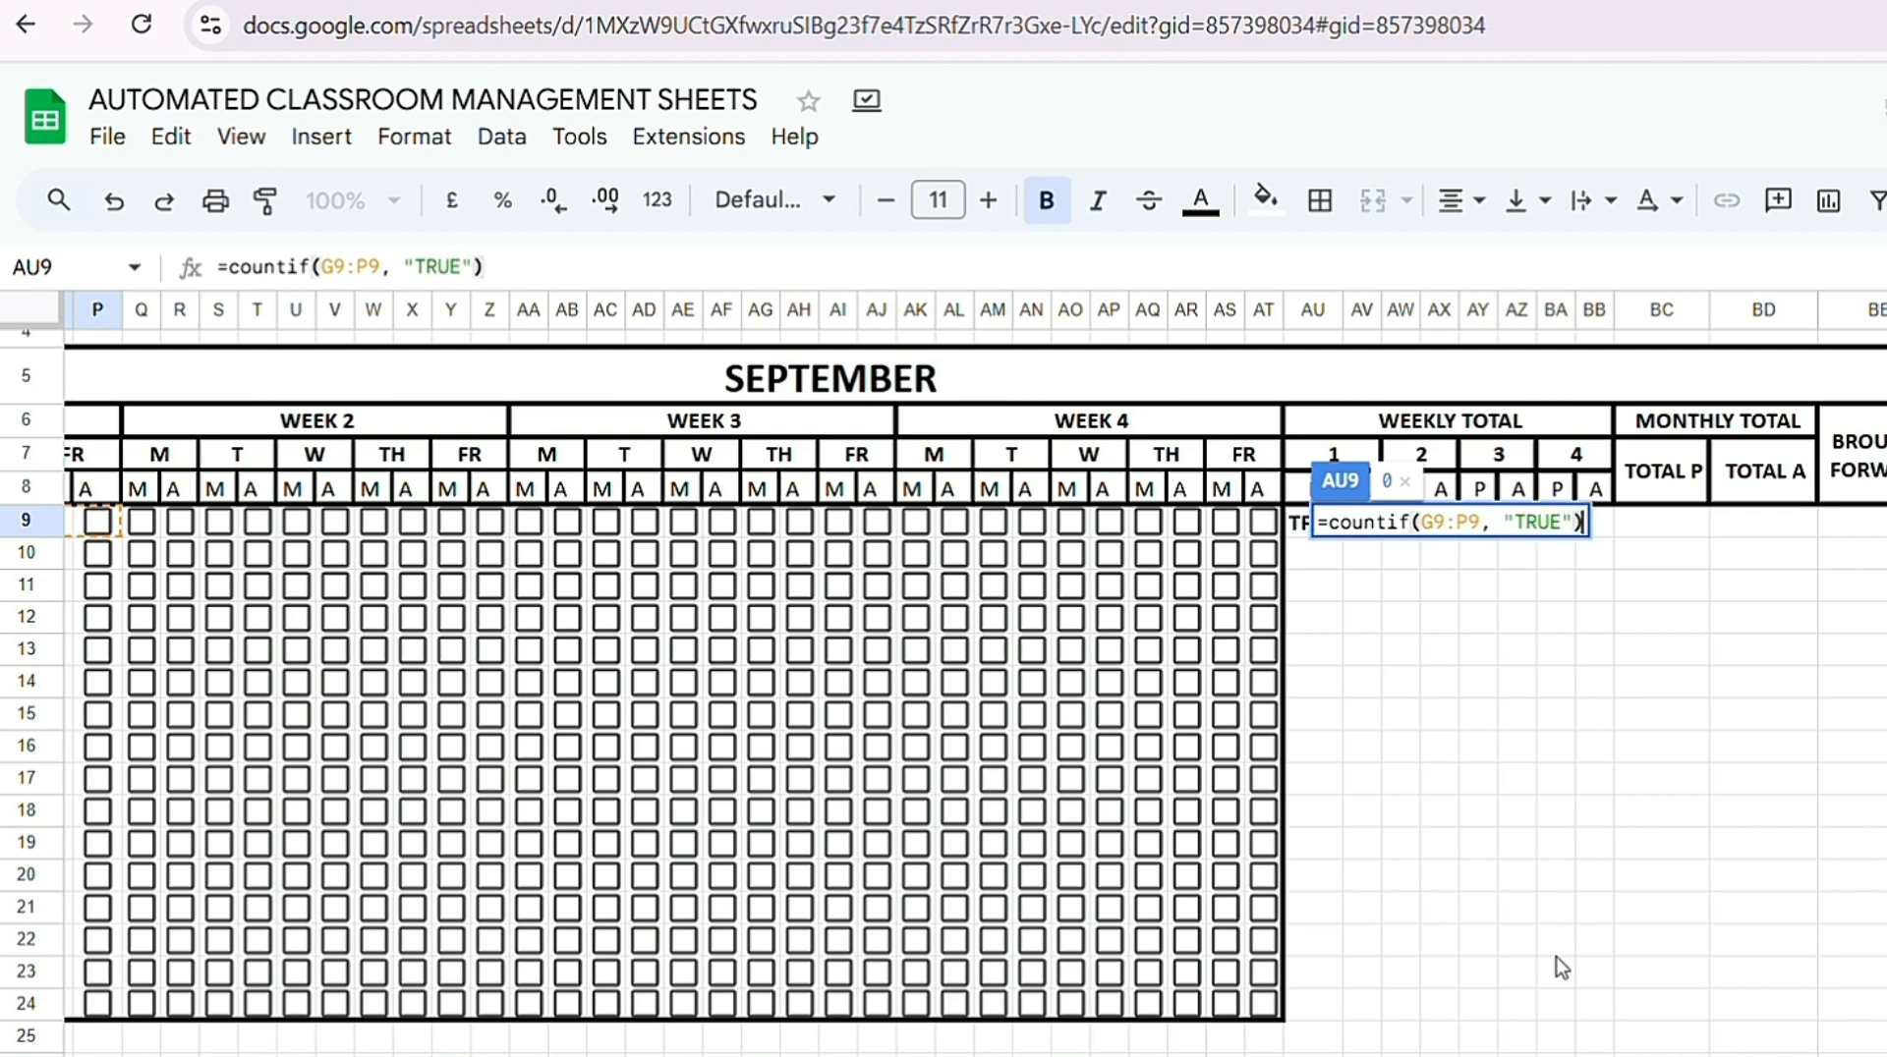
pyautogui.press('Return')
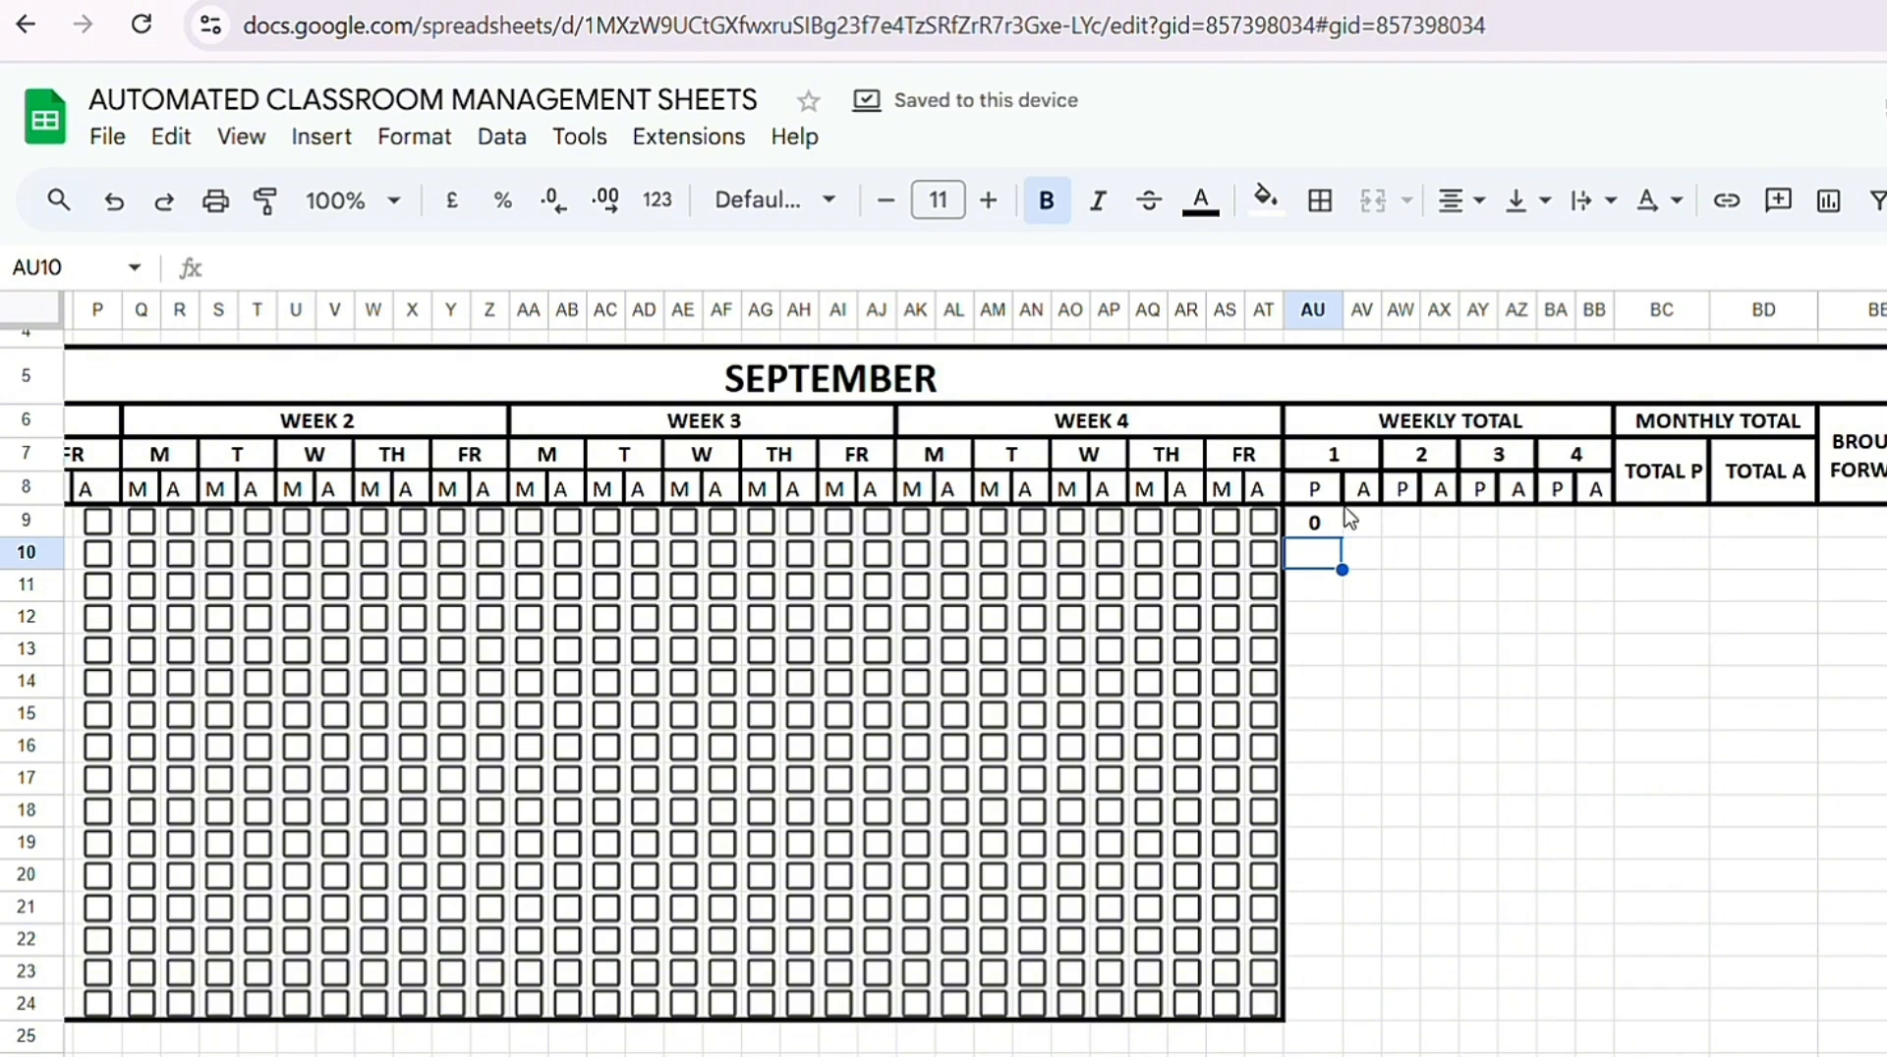
# Step: Enter =COUNTIF(G9:P9, "FALSE") in AV9 to count the first student's Week 1 absent sessions
pyautogui.click(1349, 515)
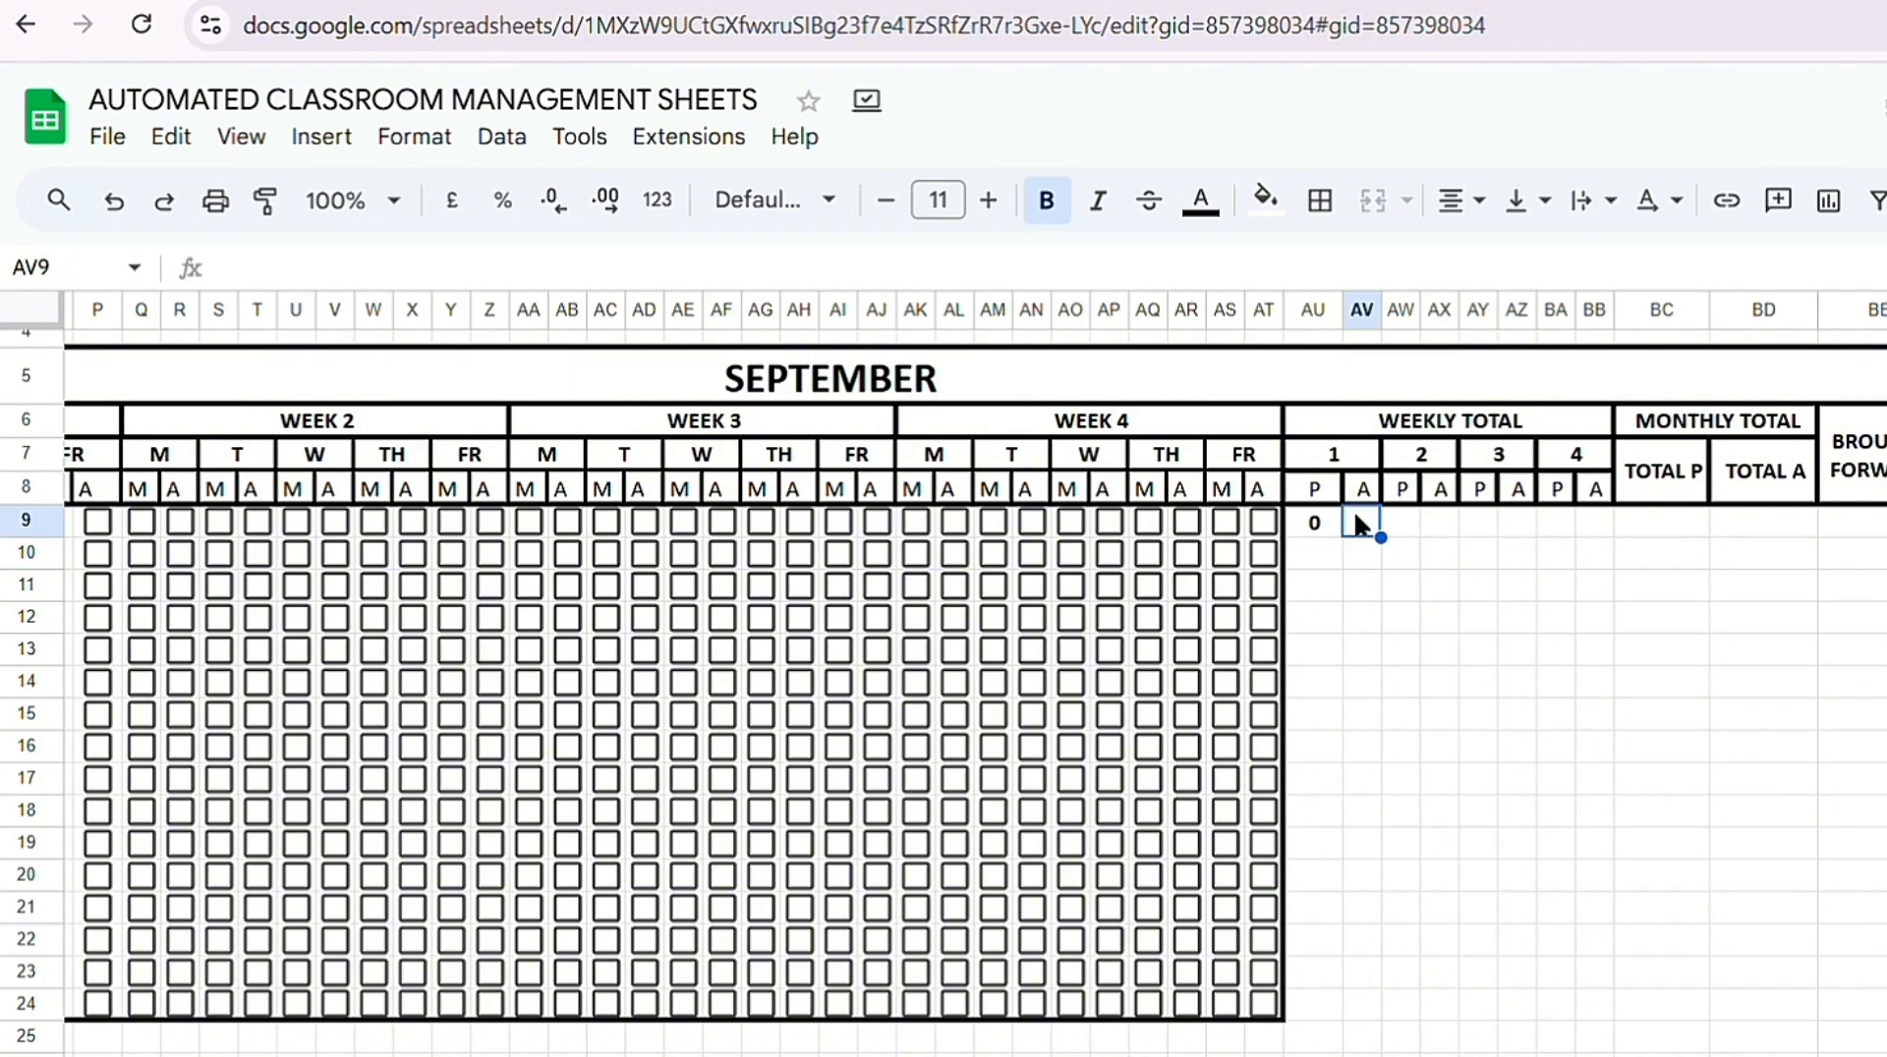
pyautogui.write('=countiF')
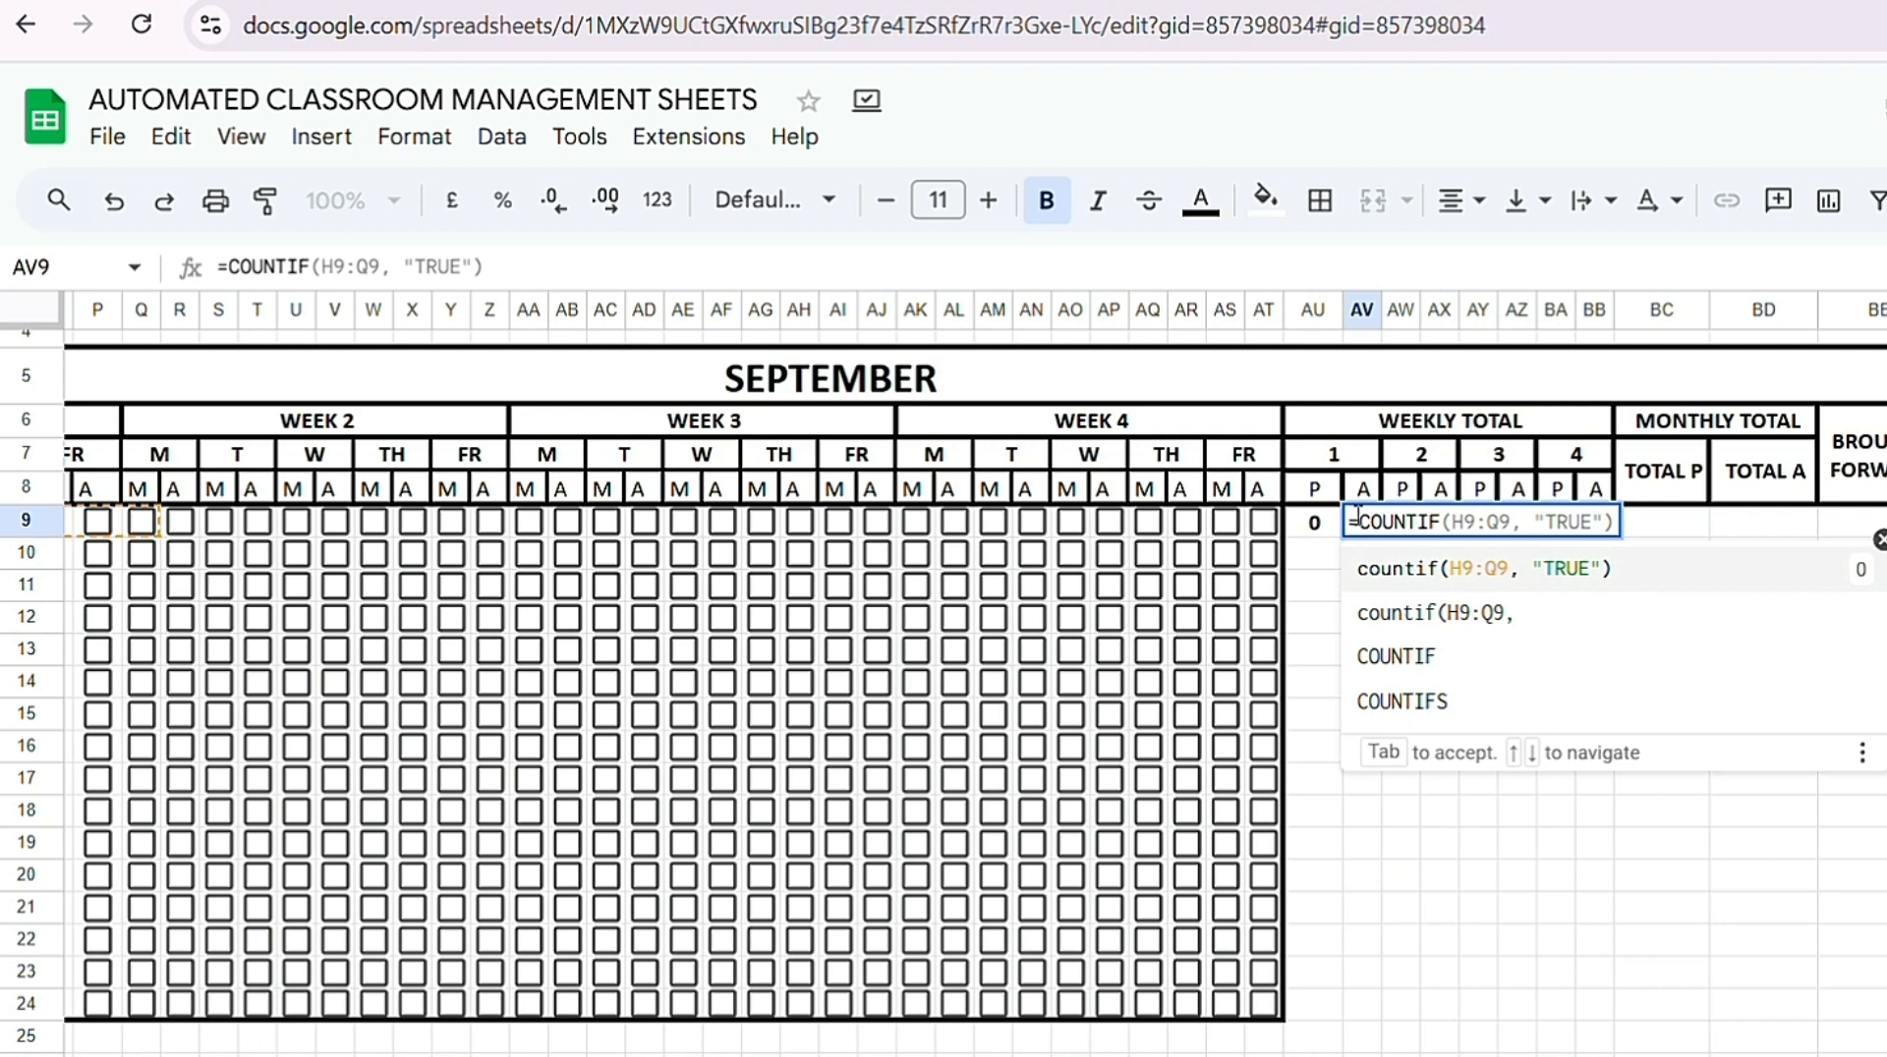
pyautogui.write('(')
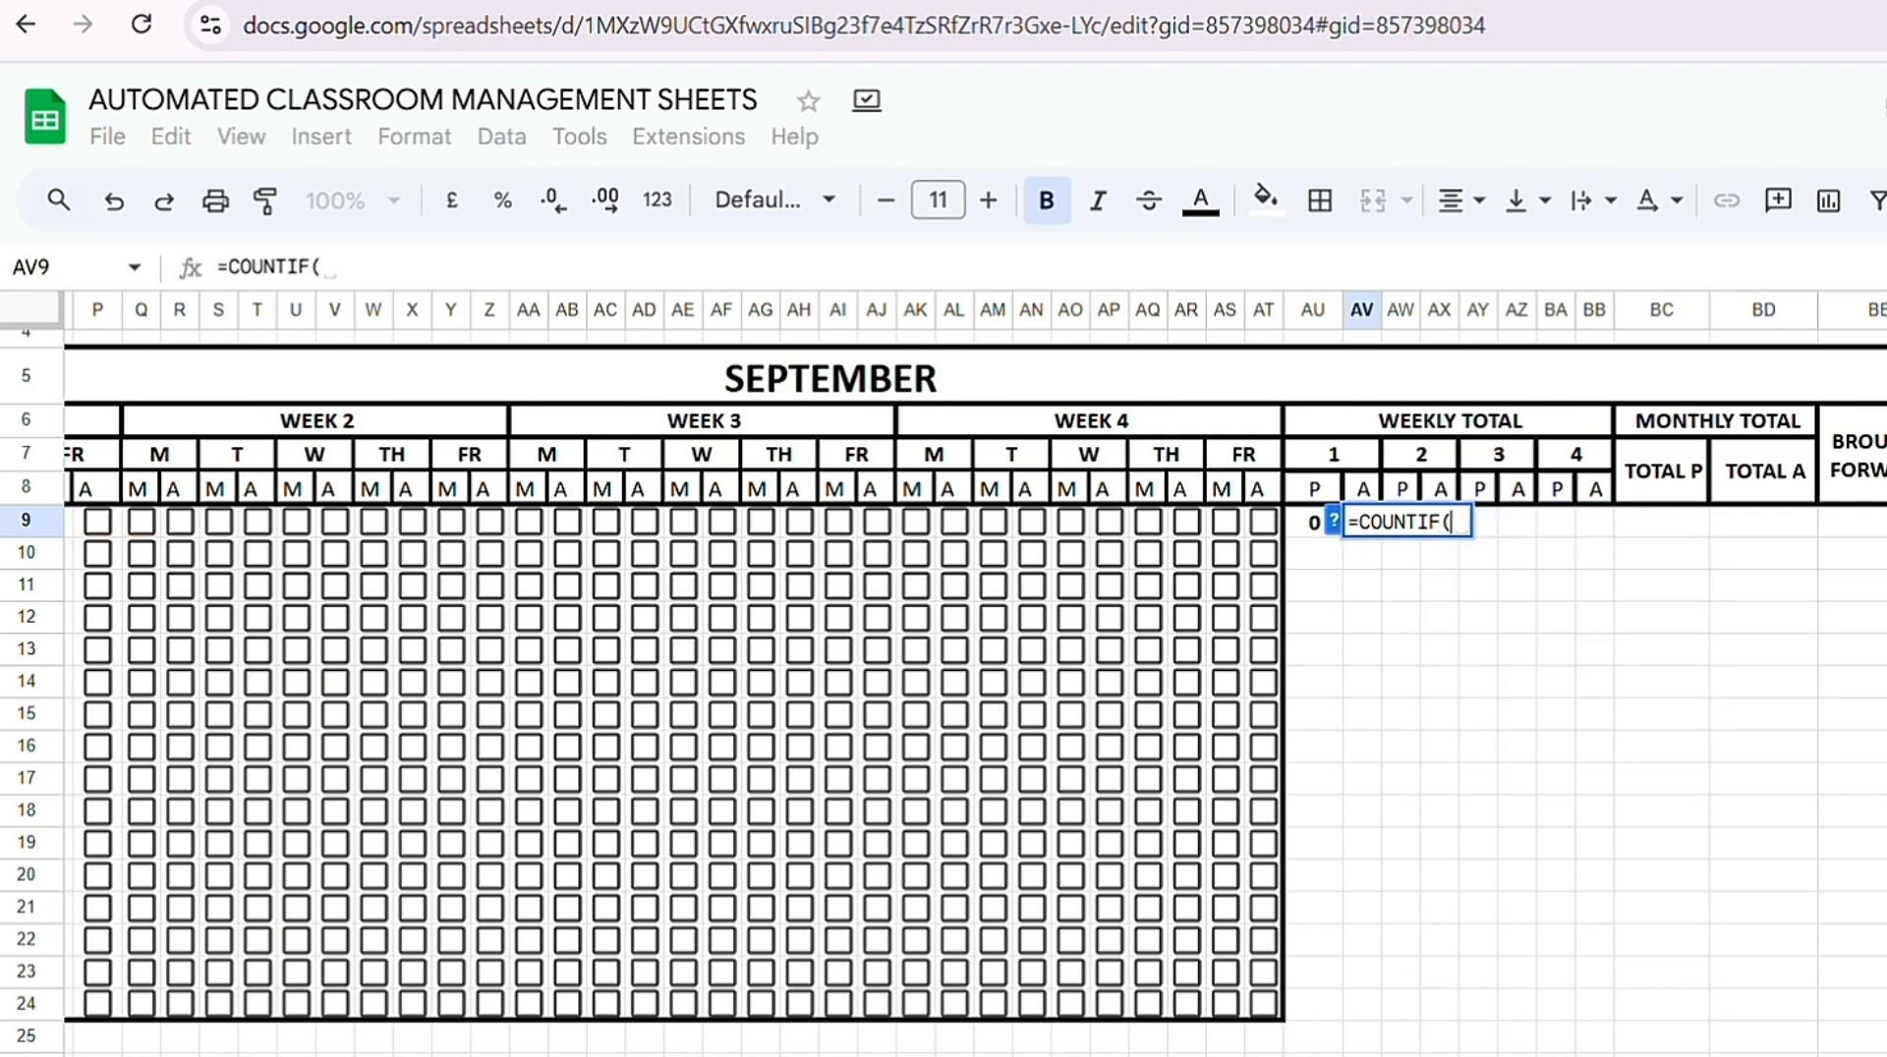
pyautogui.hscroll(-10, 511, 529)
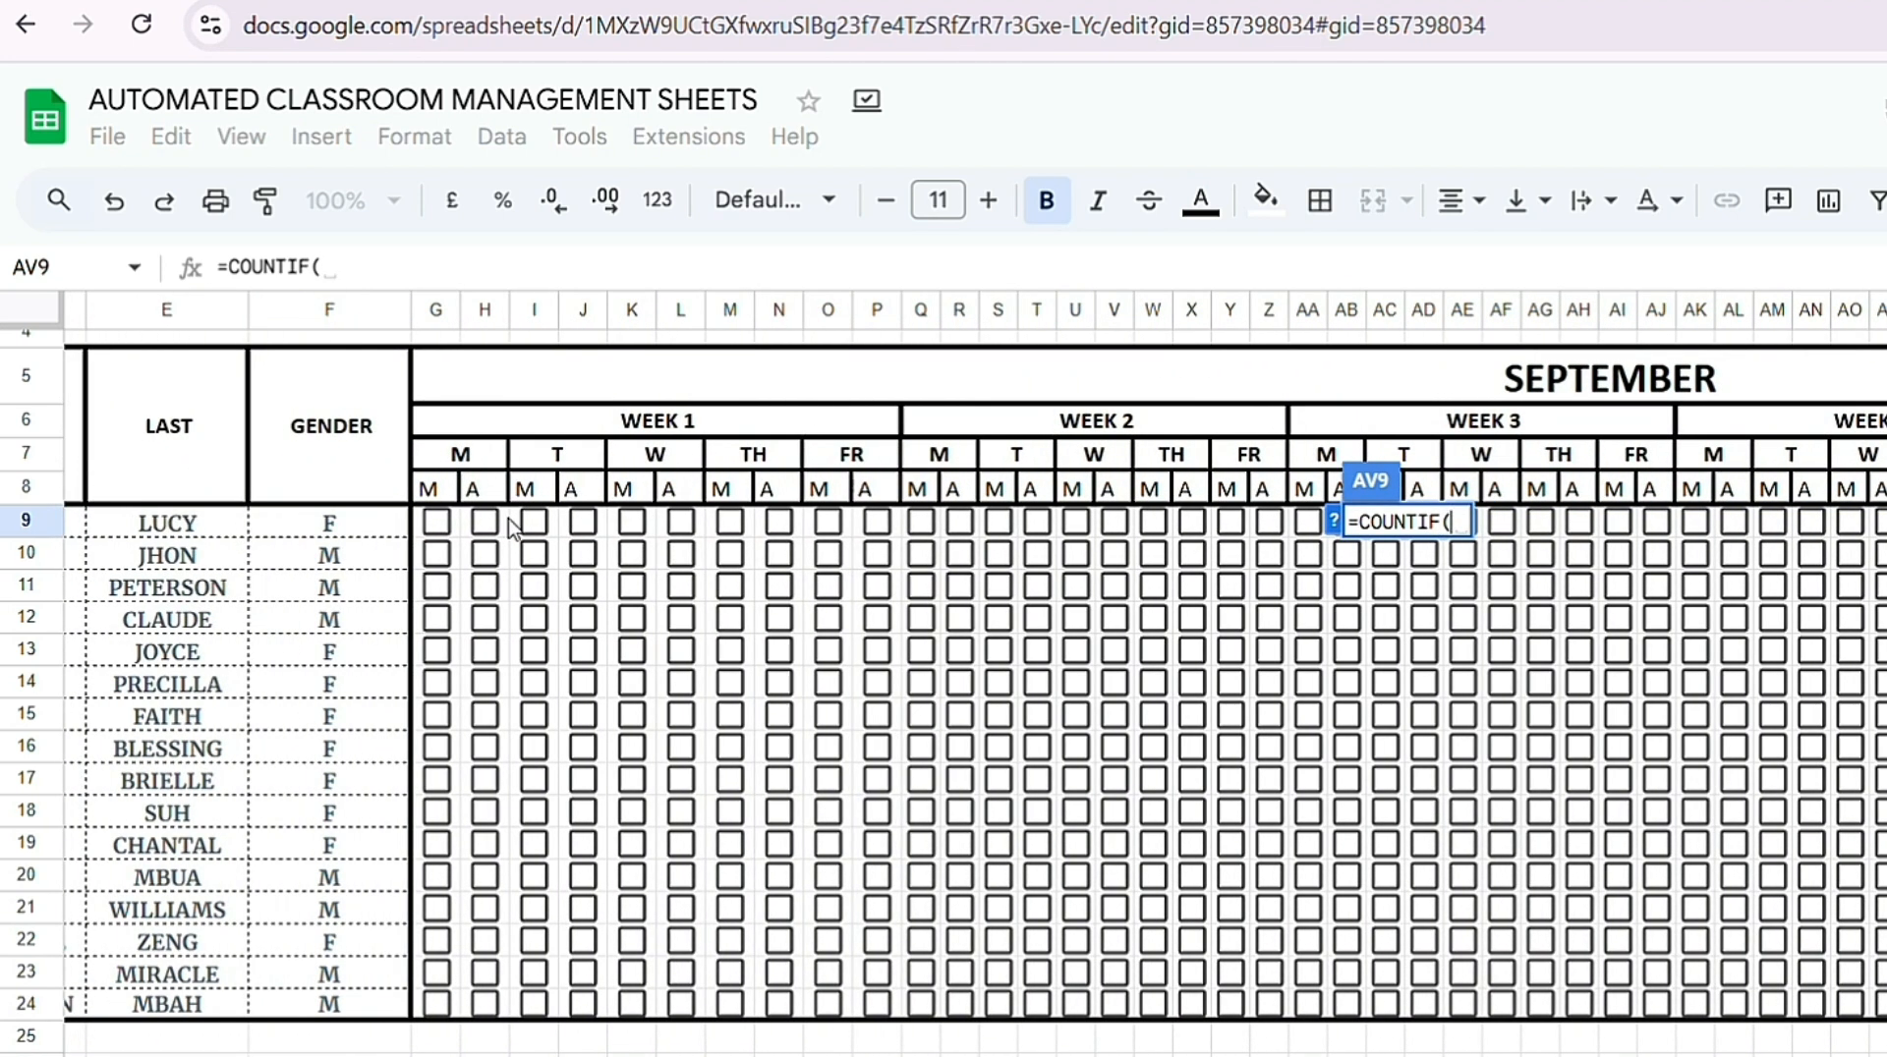
pyautogui.moveTo(424, 536); pyautogui.dragTo(887, 527)
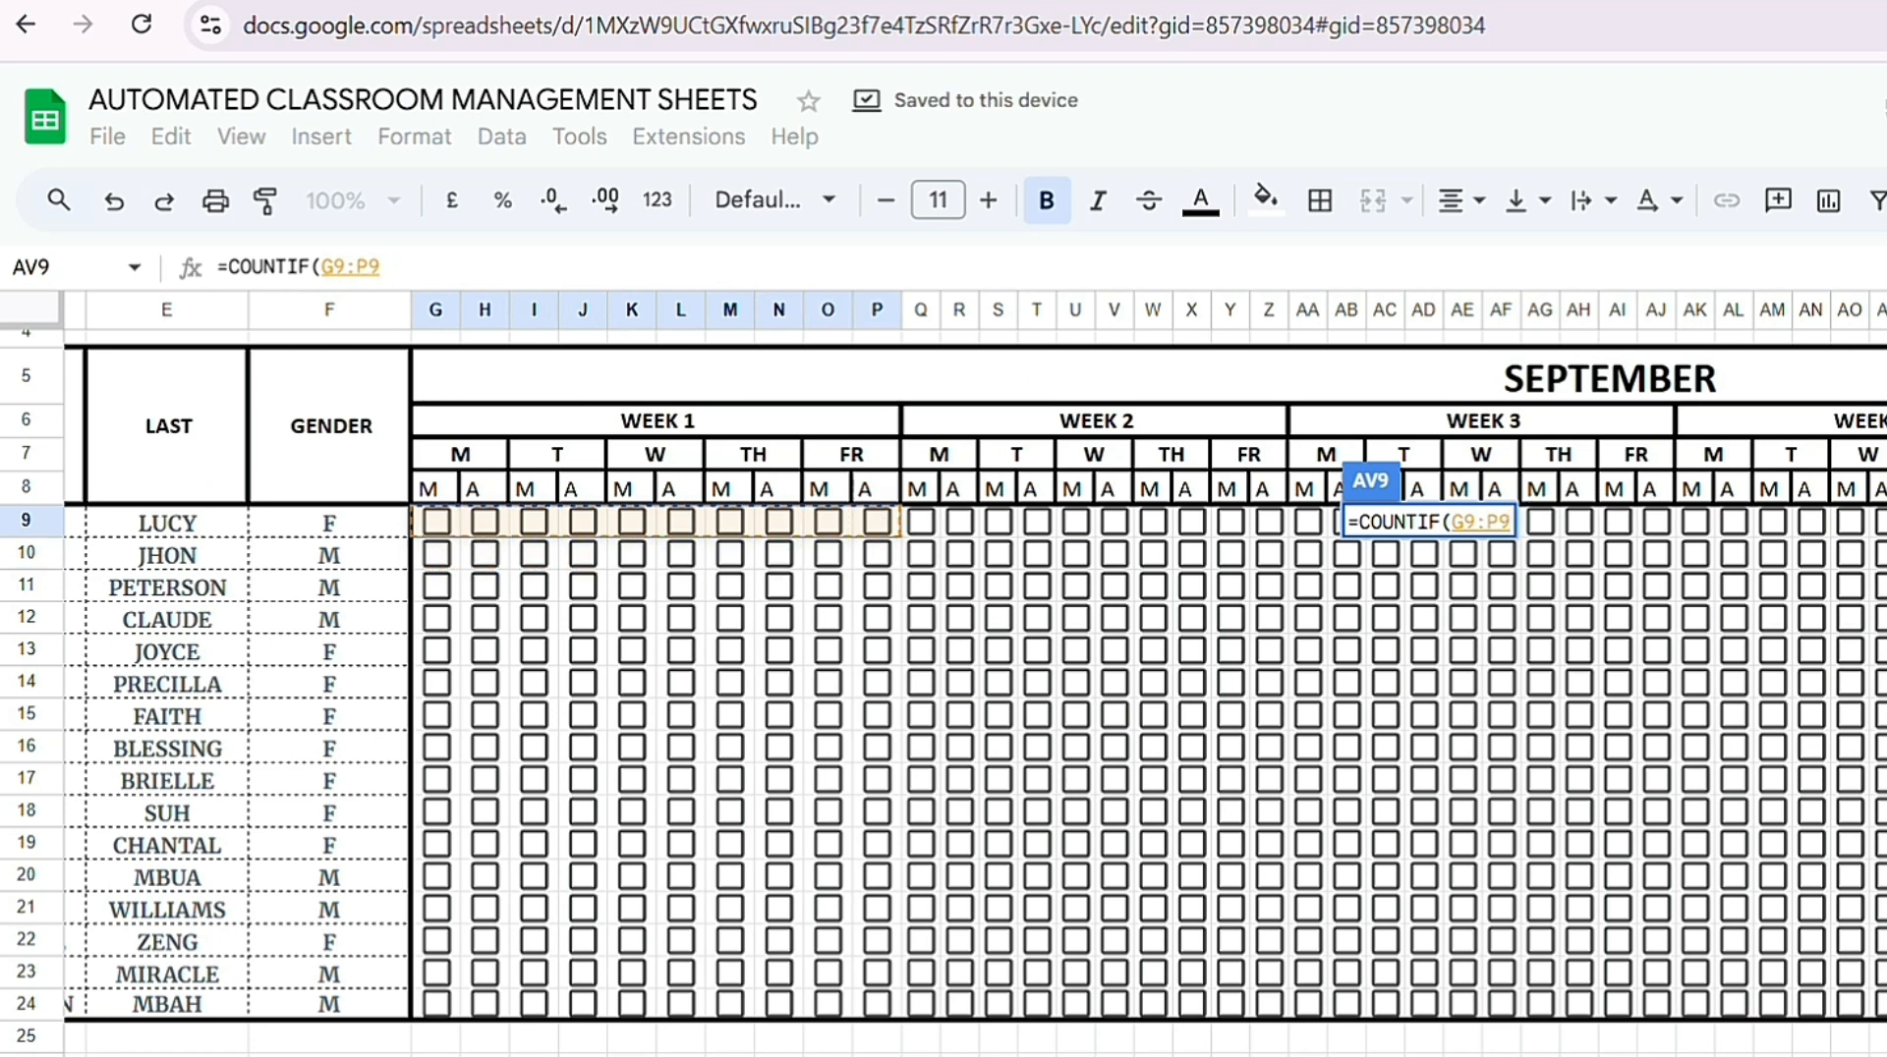
pyautogui.hscroll(10, 973, 678)
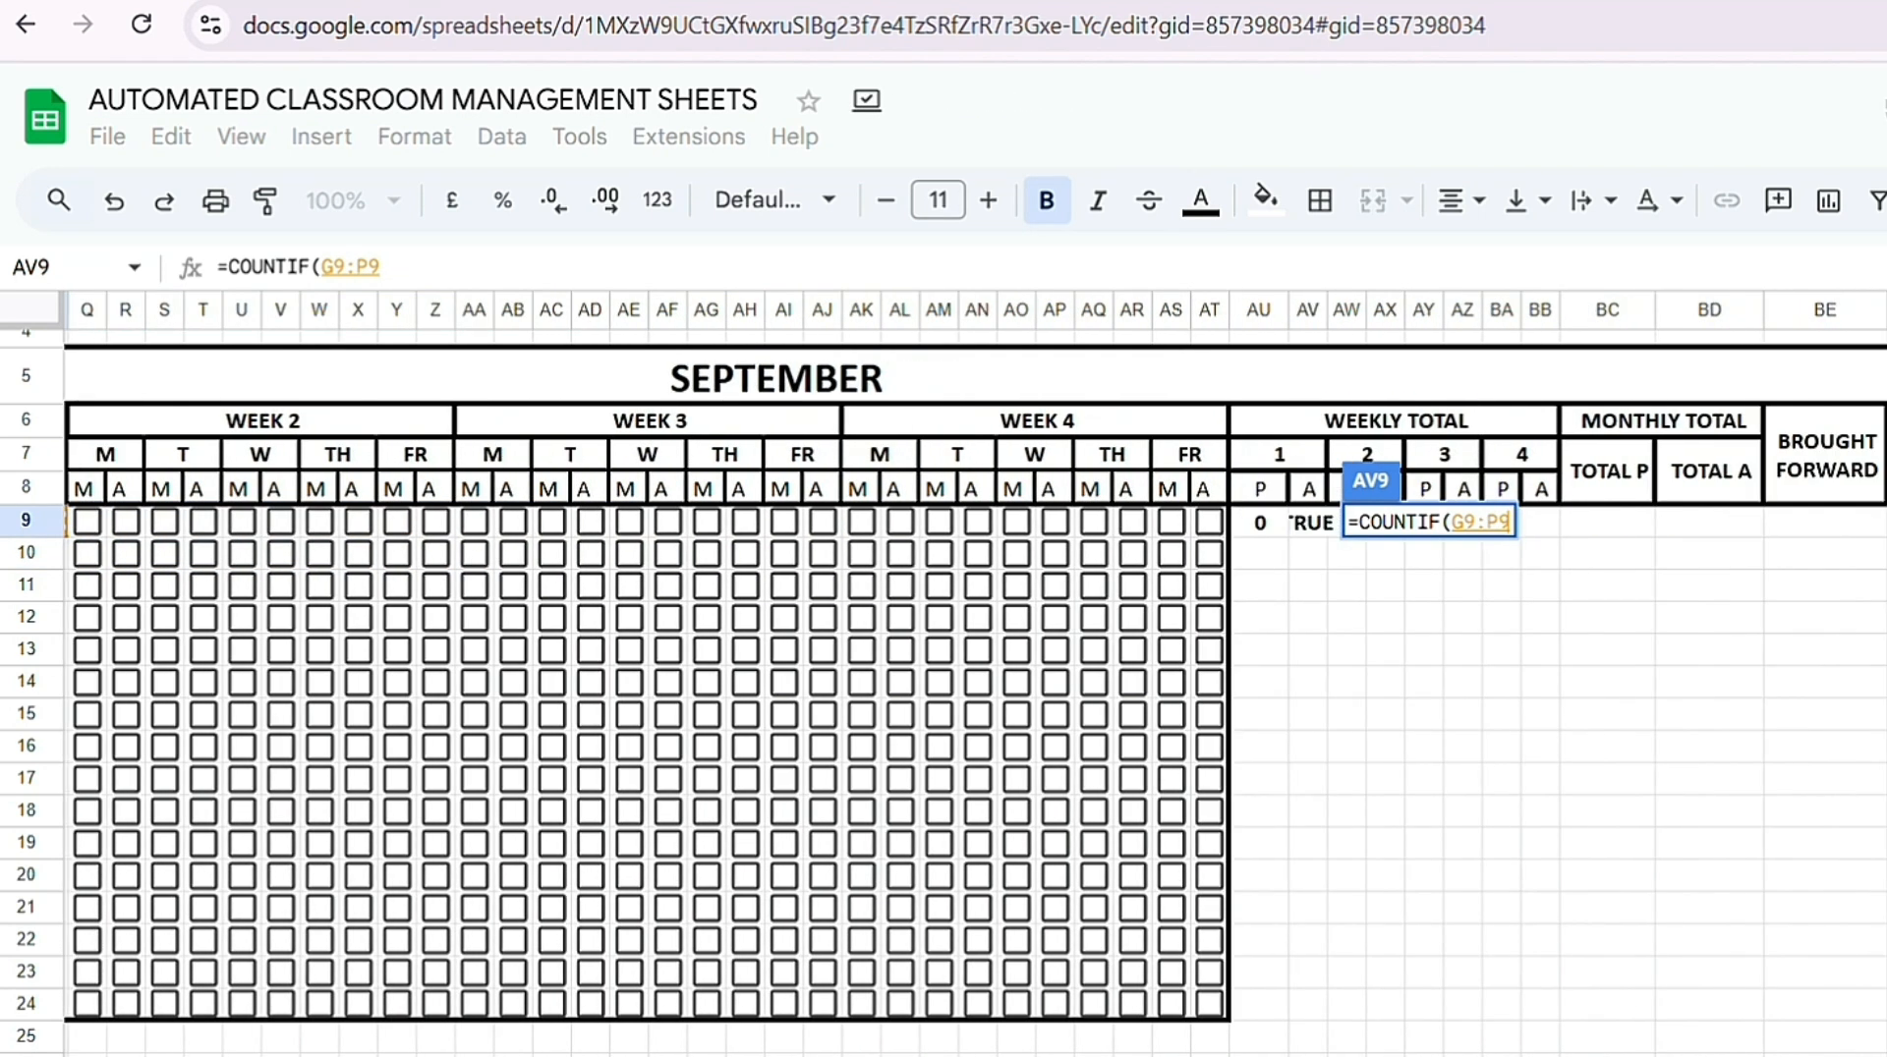
pyautogui.hscroll(-1, 648, 688)
pyautogui.write(', ')
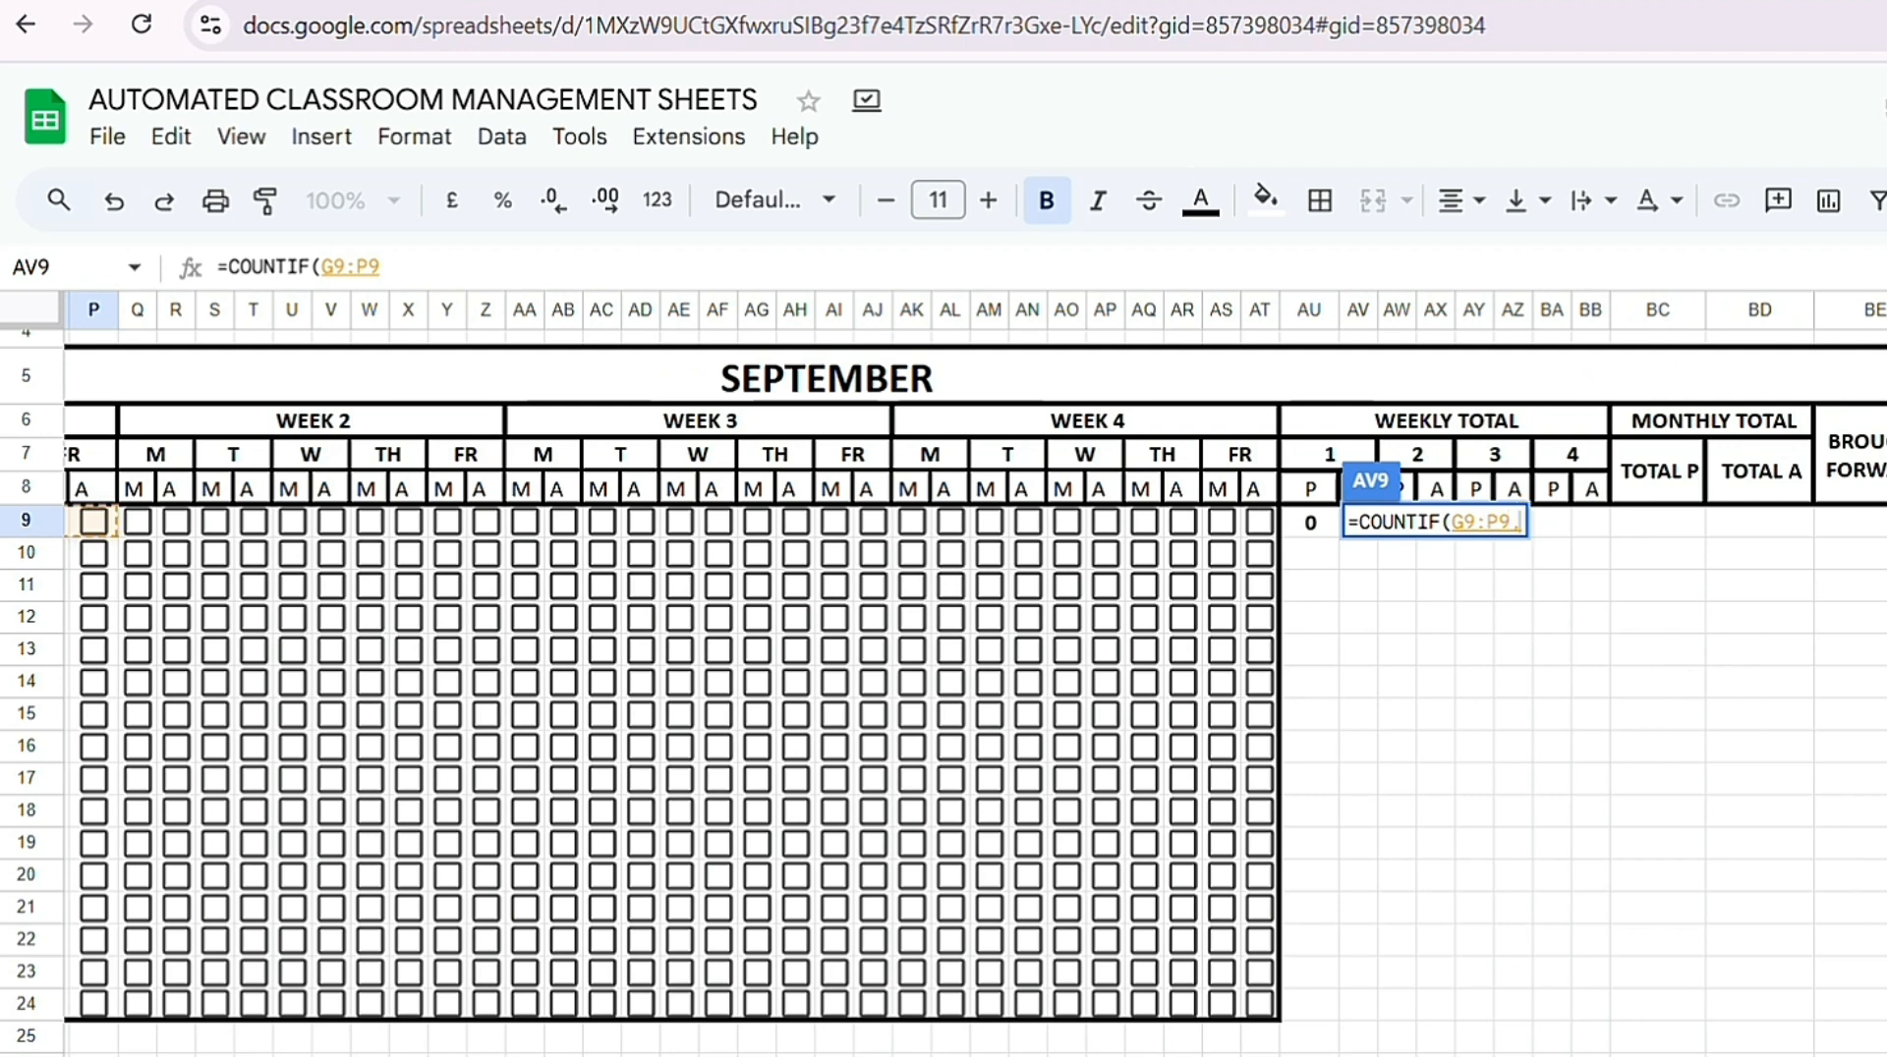
pyautogui.write('"FALSE")')
pyautogui.press('Return')
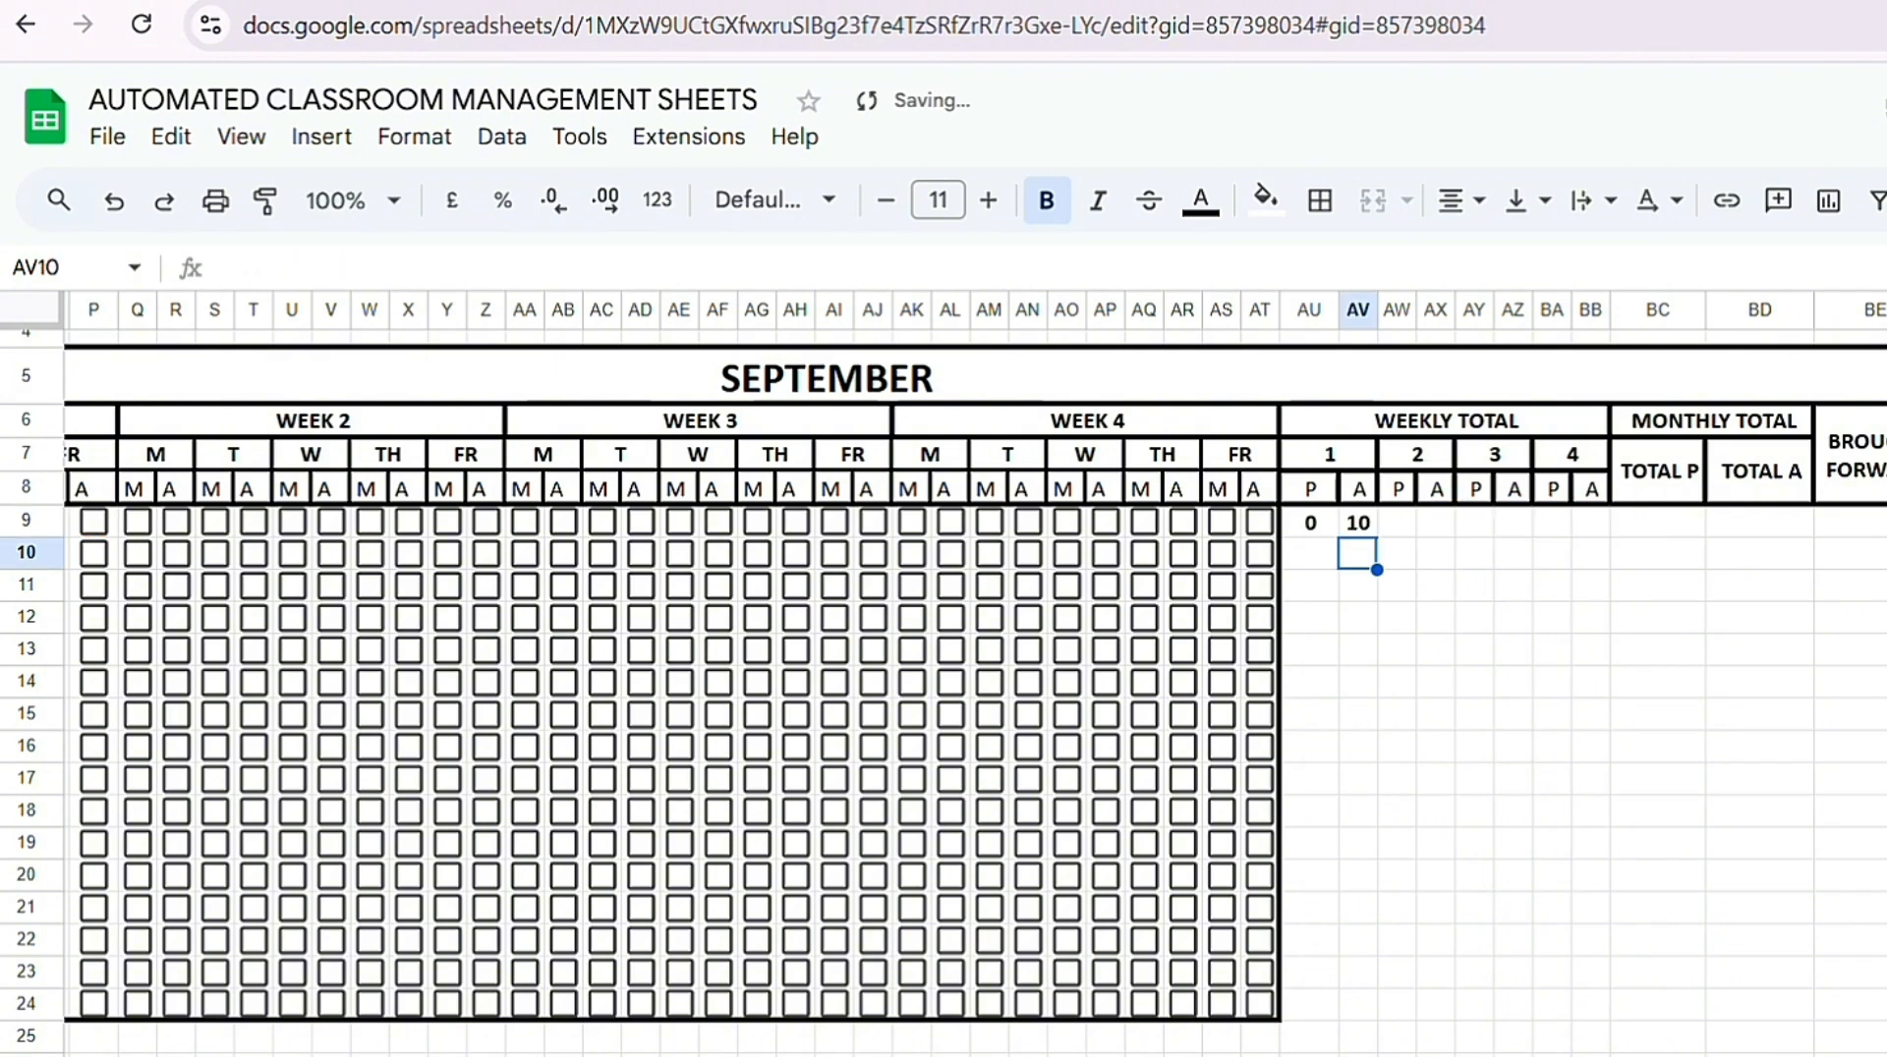
# Step: Fill the Week 1 present and absent formulas from AU9 and AV9 down to row 24
pyautogui.click(1306, 527)
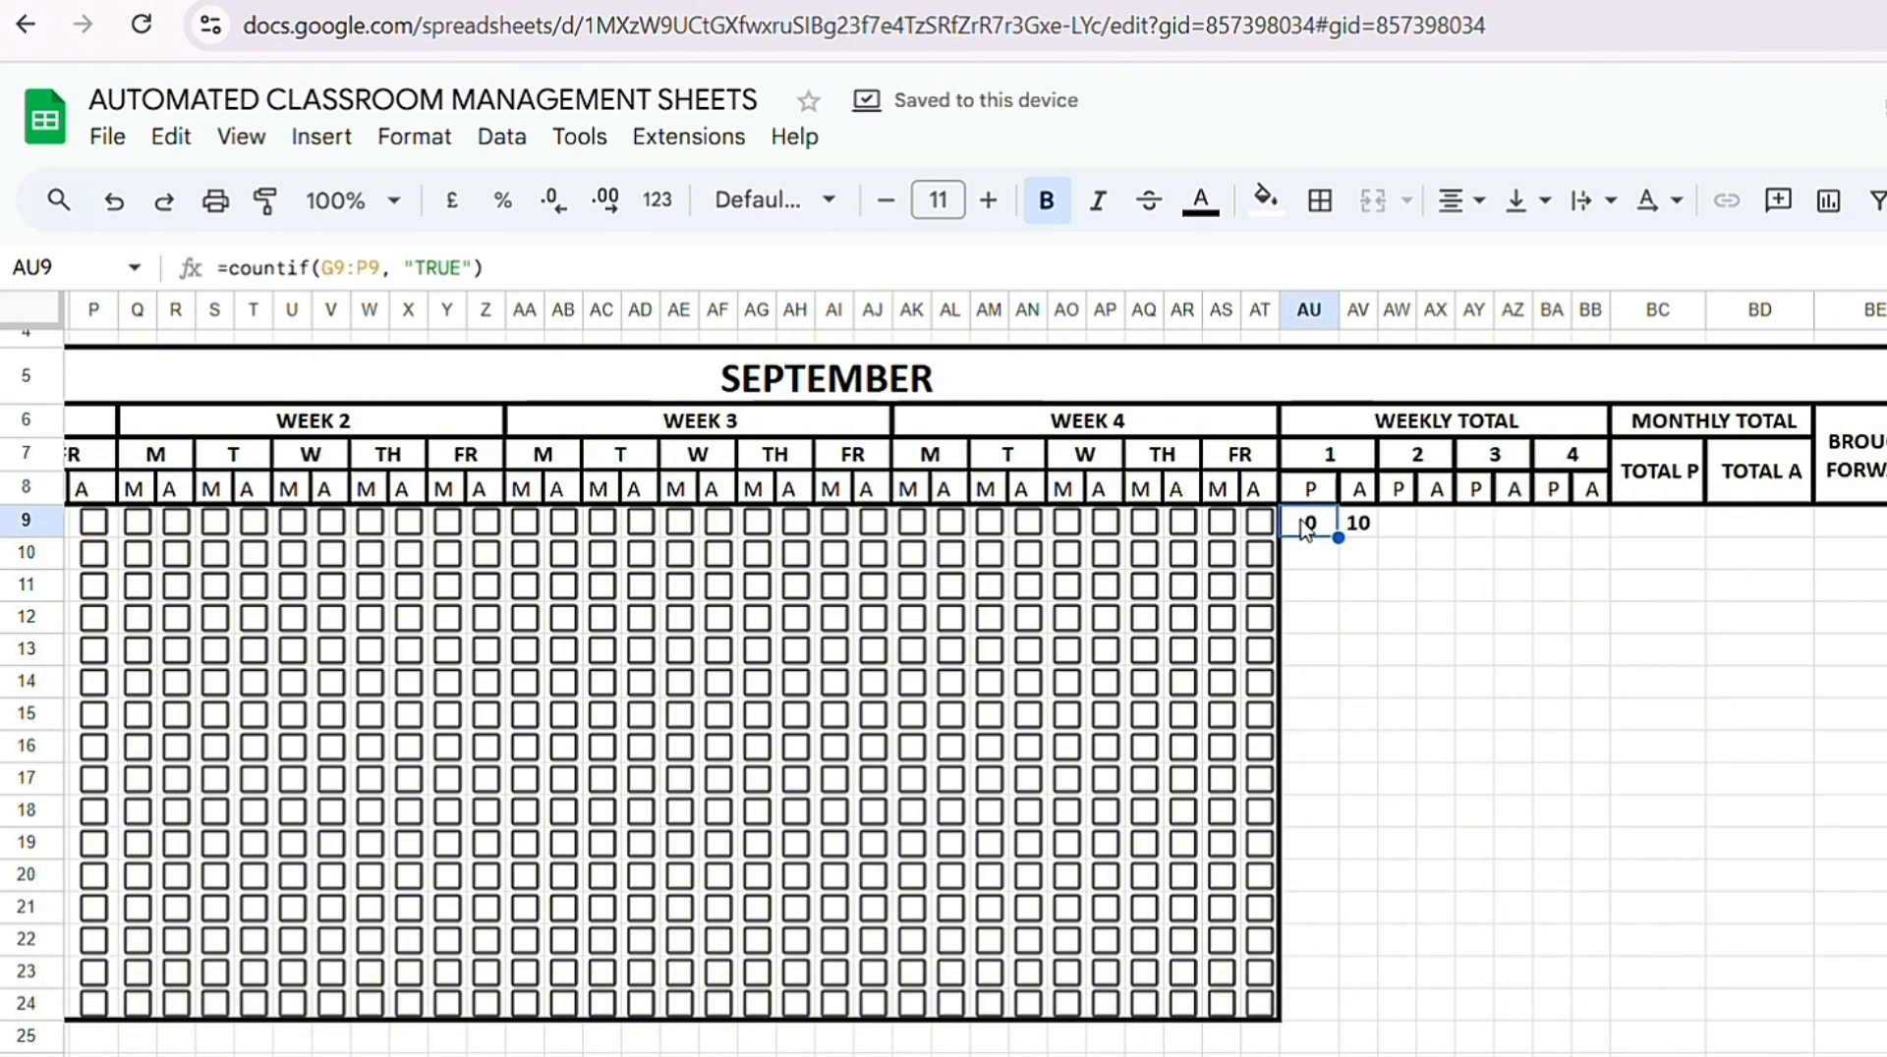
pyautogui.moveTo(1336, 537); pyautogui.dragTo(1319, 1004)
pyautogui.click(1368, 525)
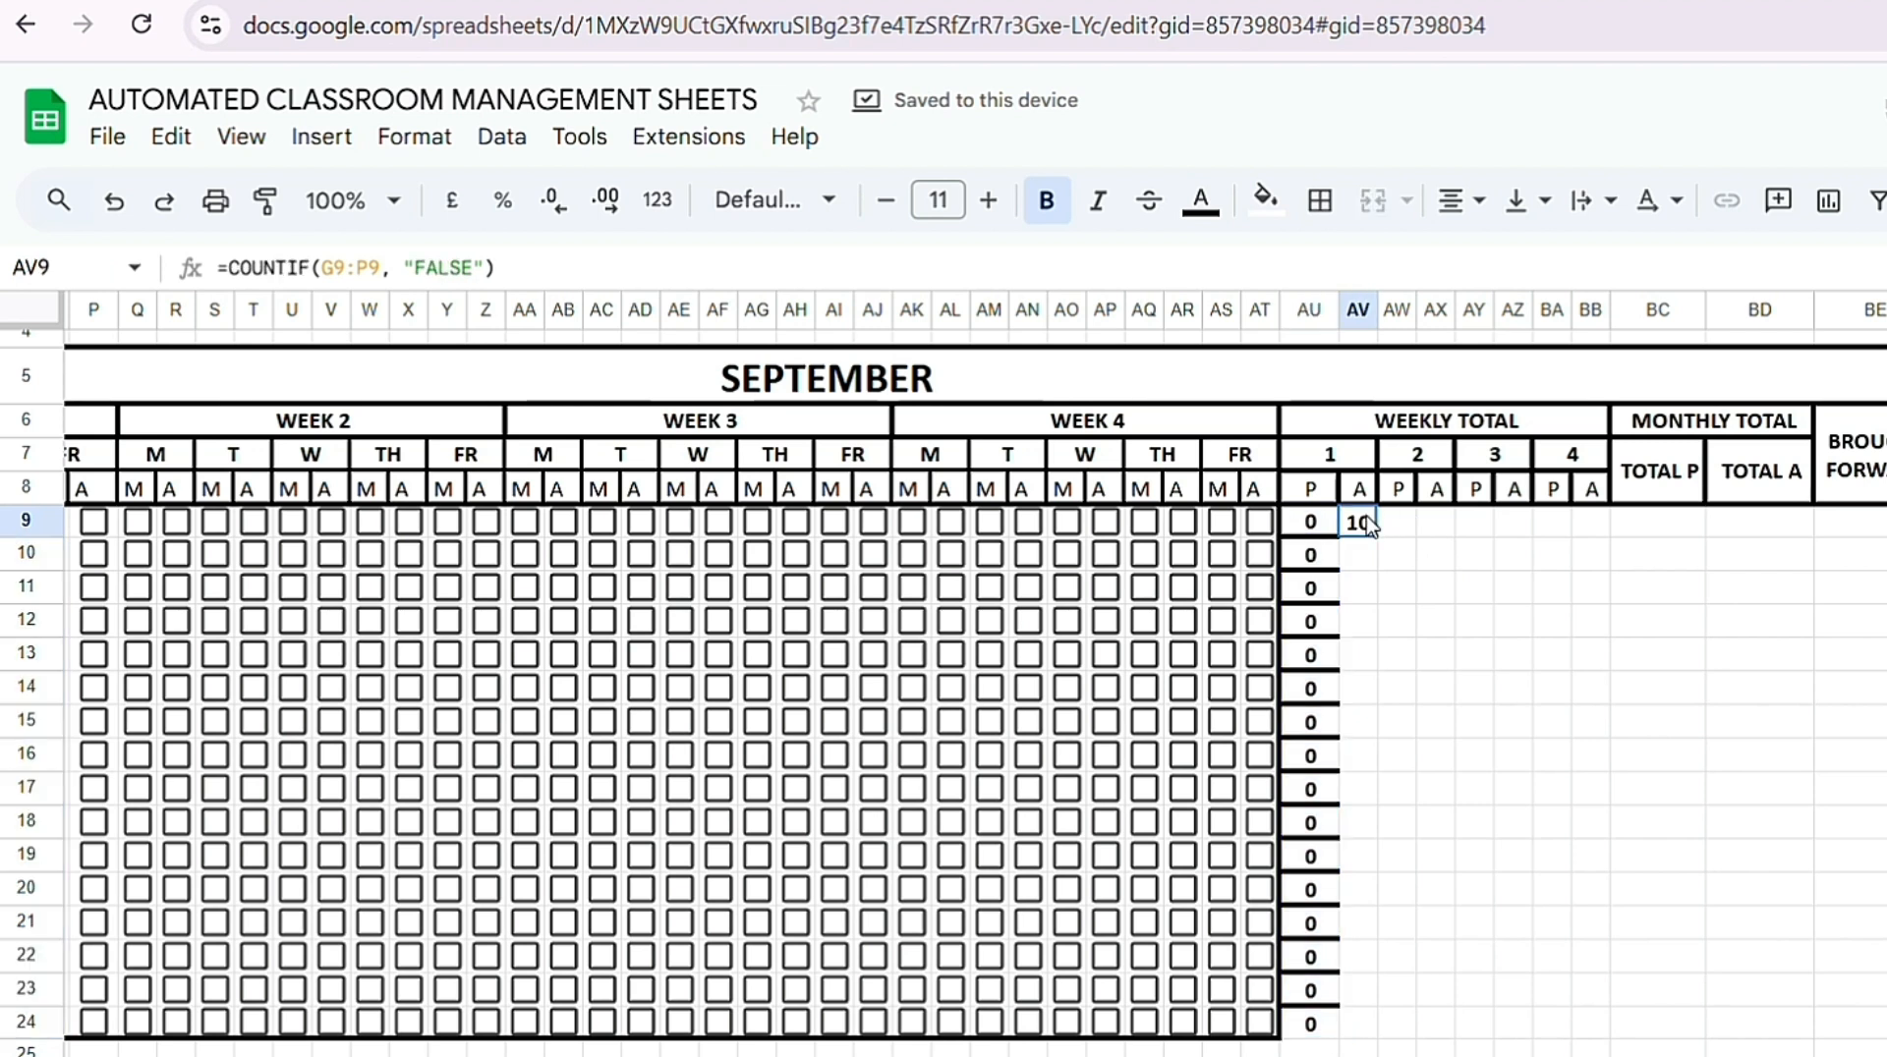
pyautogui.moveTo(1375, 533); pyautogui.dragTo(1376, 1012)
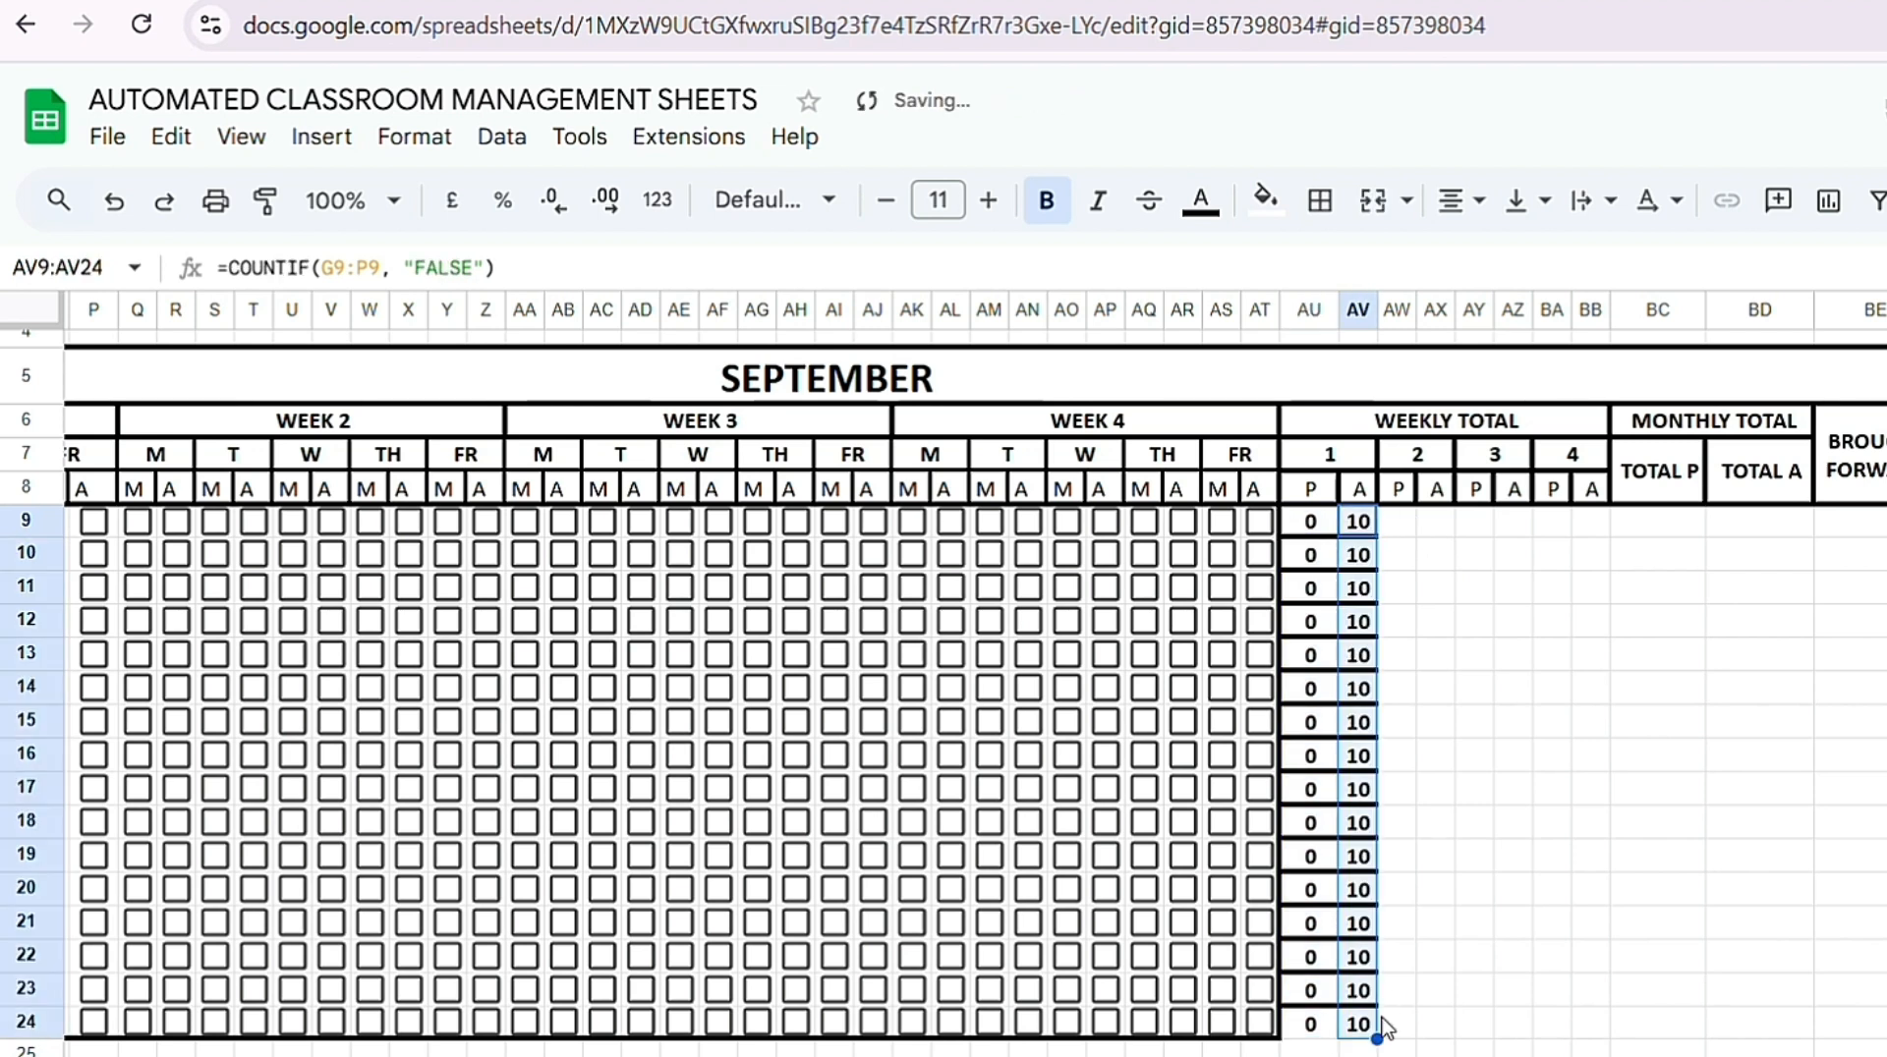
# Step: Enter =COUNTIF(Q9:Z9, "TRUE") in AW9 to count the first student's Week 2 present sessions
pyautogui.click(1403, 535)
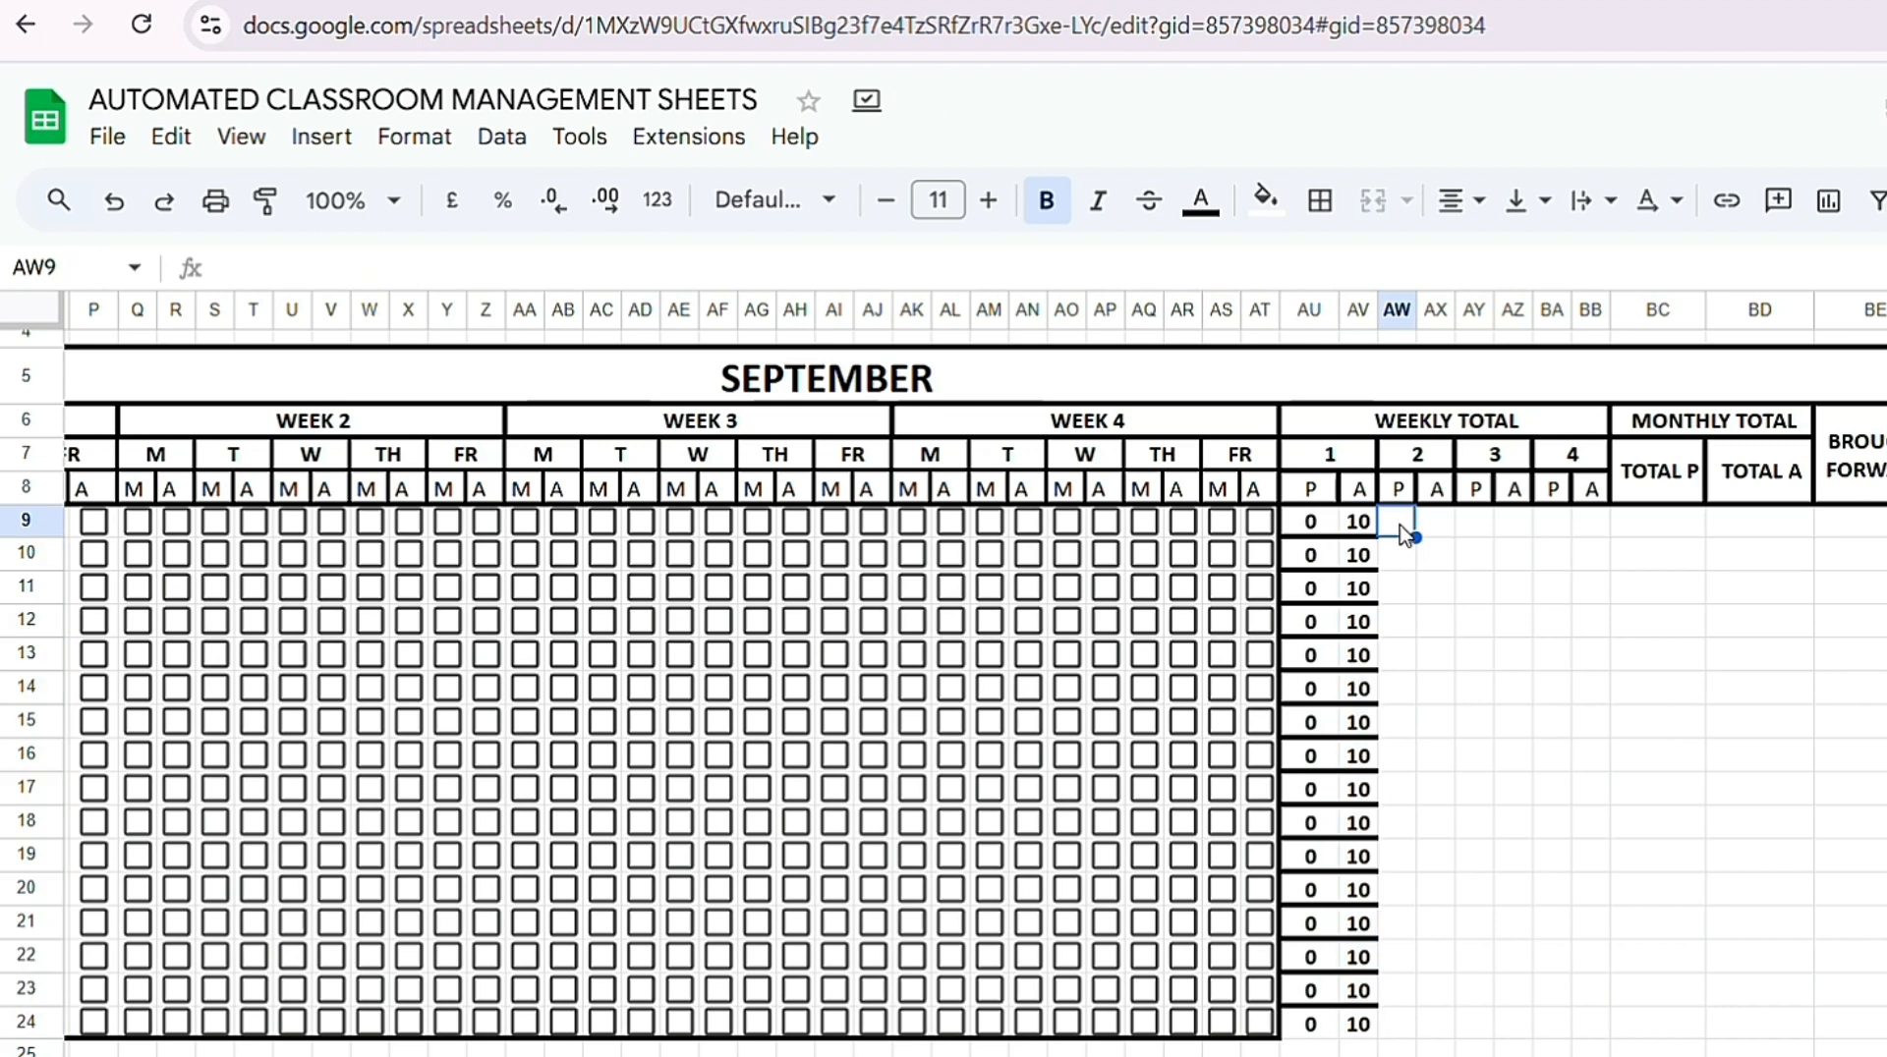
pyautogui.write('=COUNT')
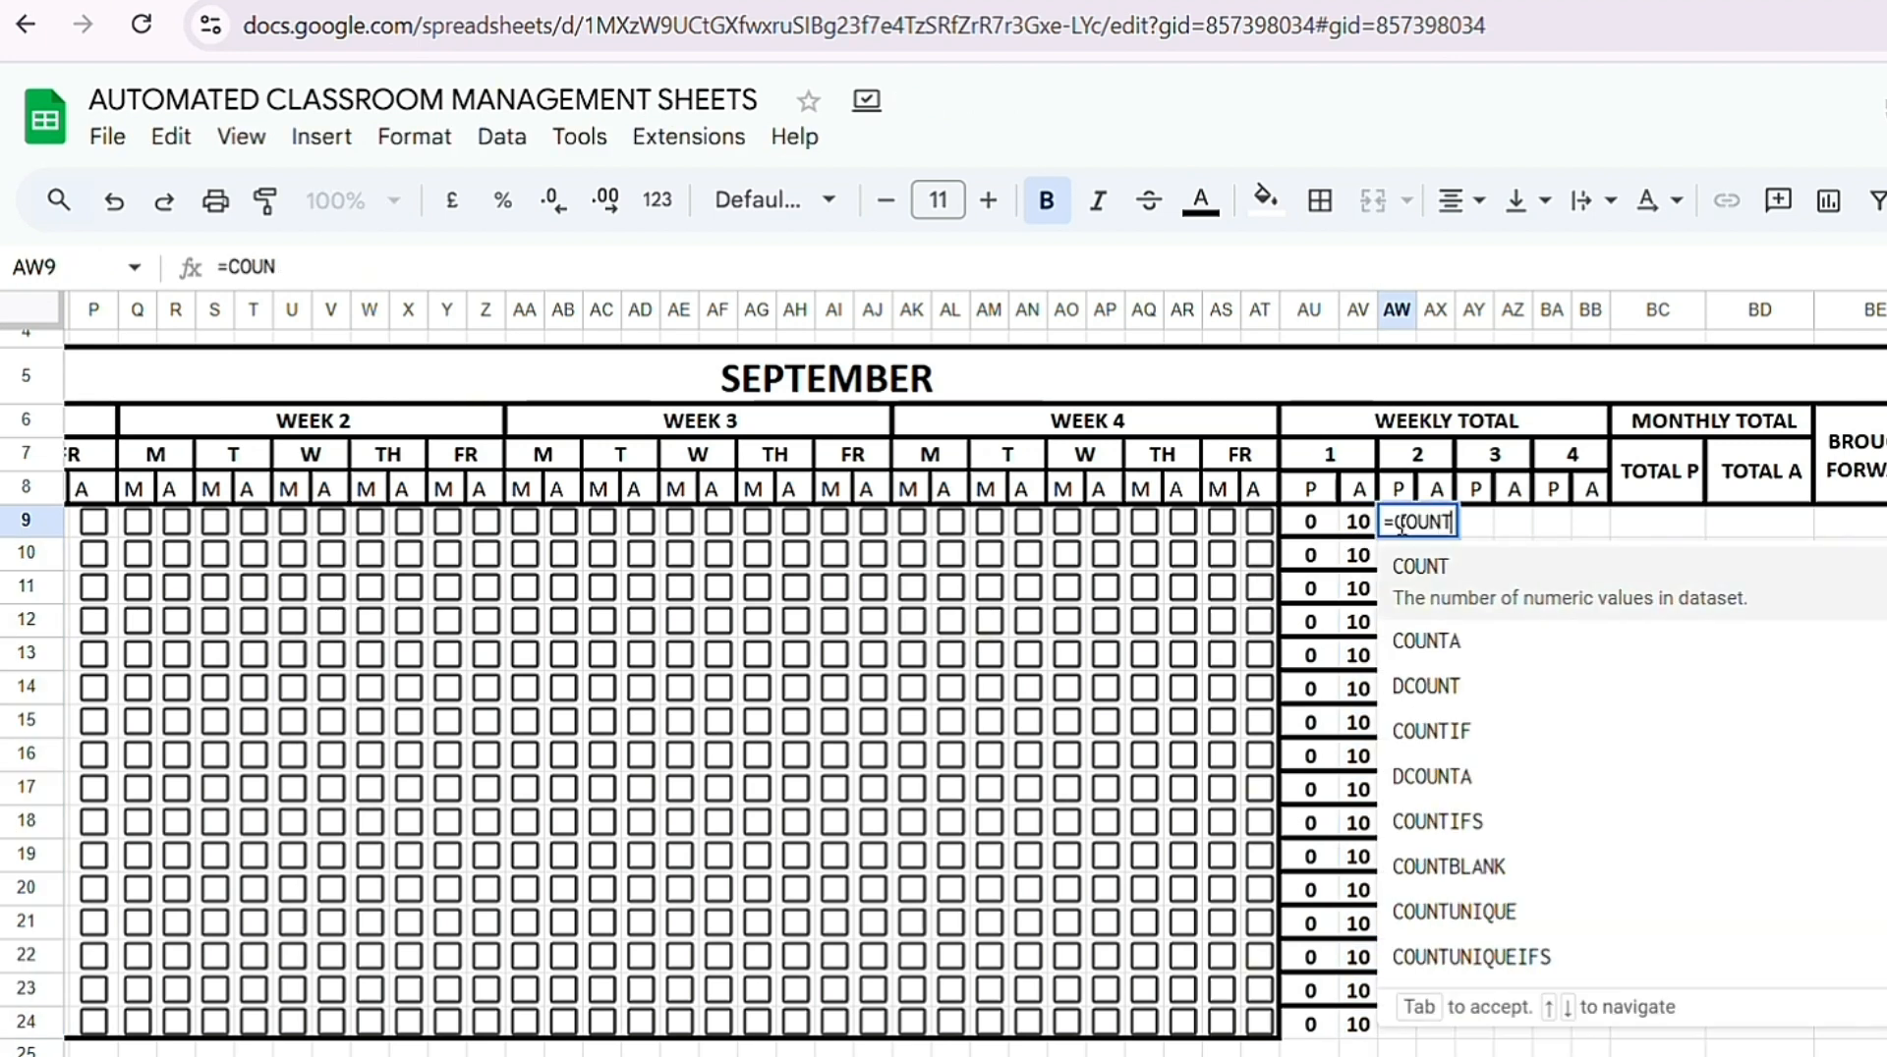
pyautogui.write('IF(')
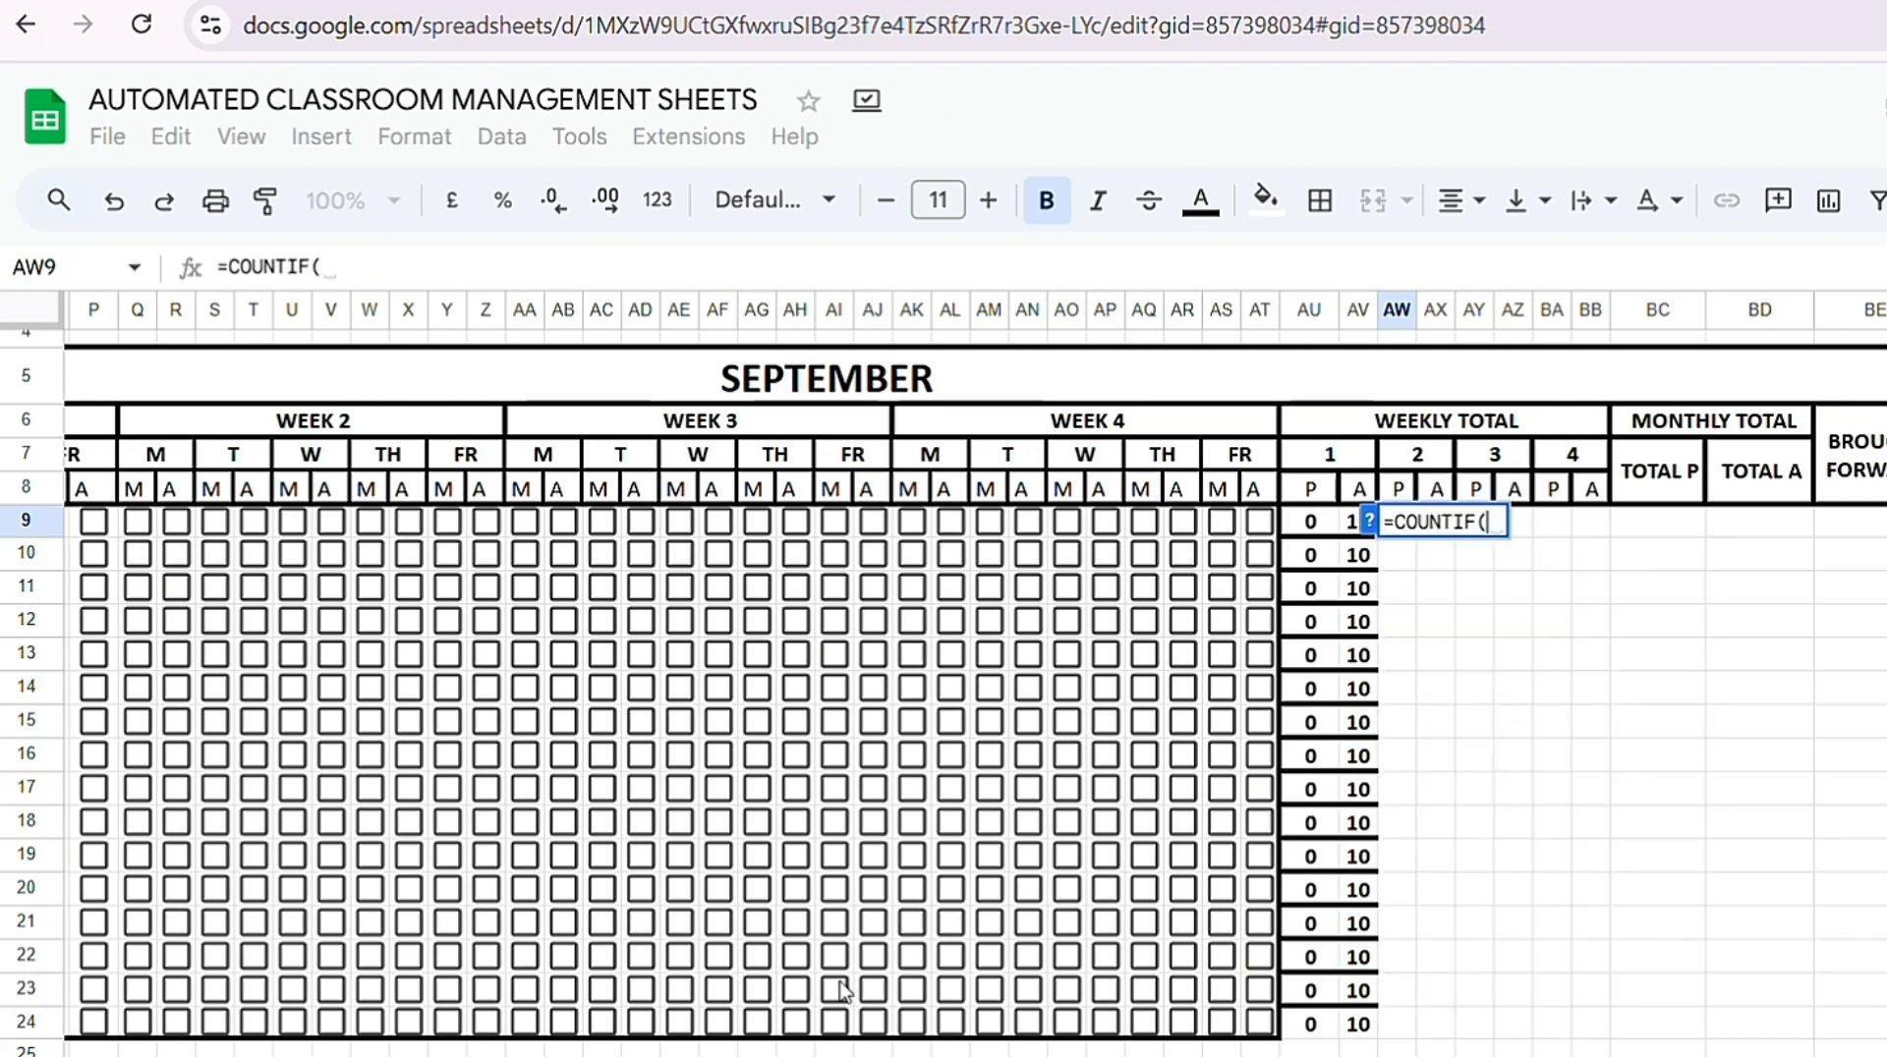
pyautogui.hscroll(-3, 787, 688)
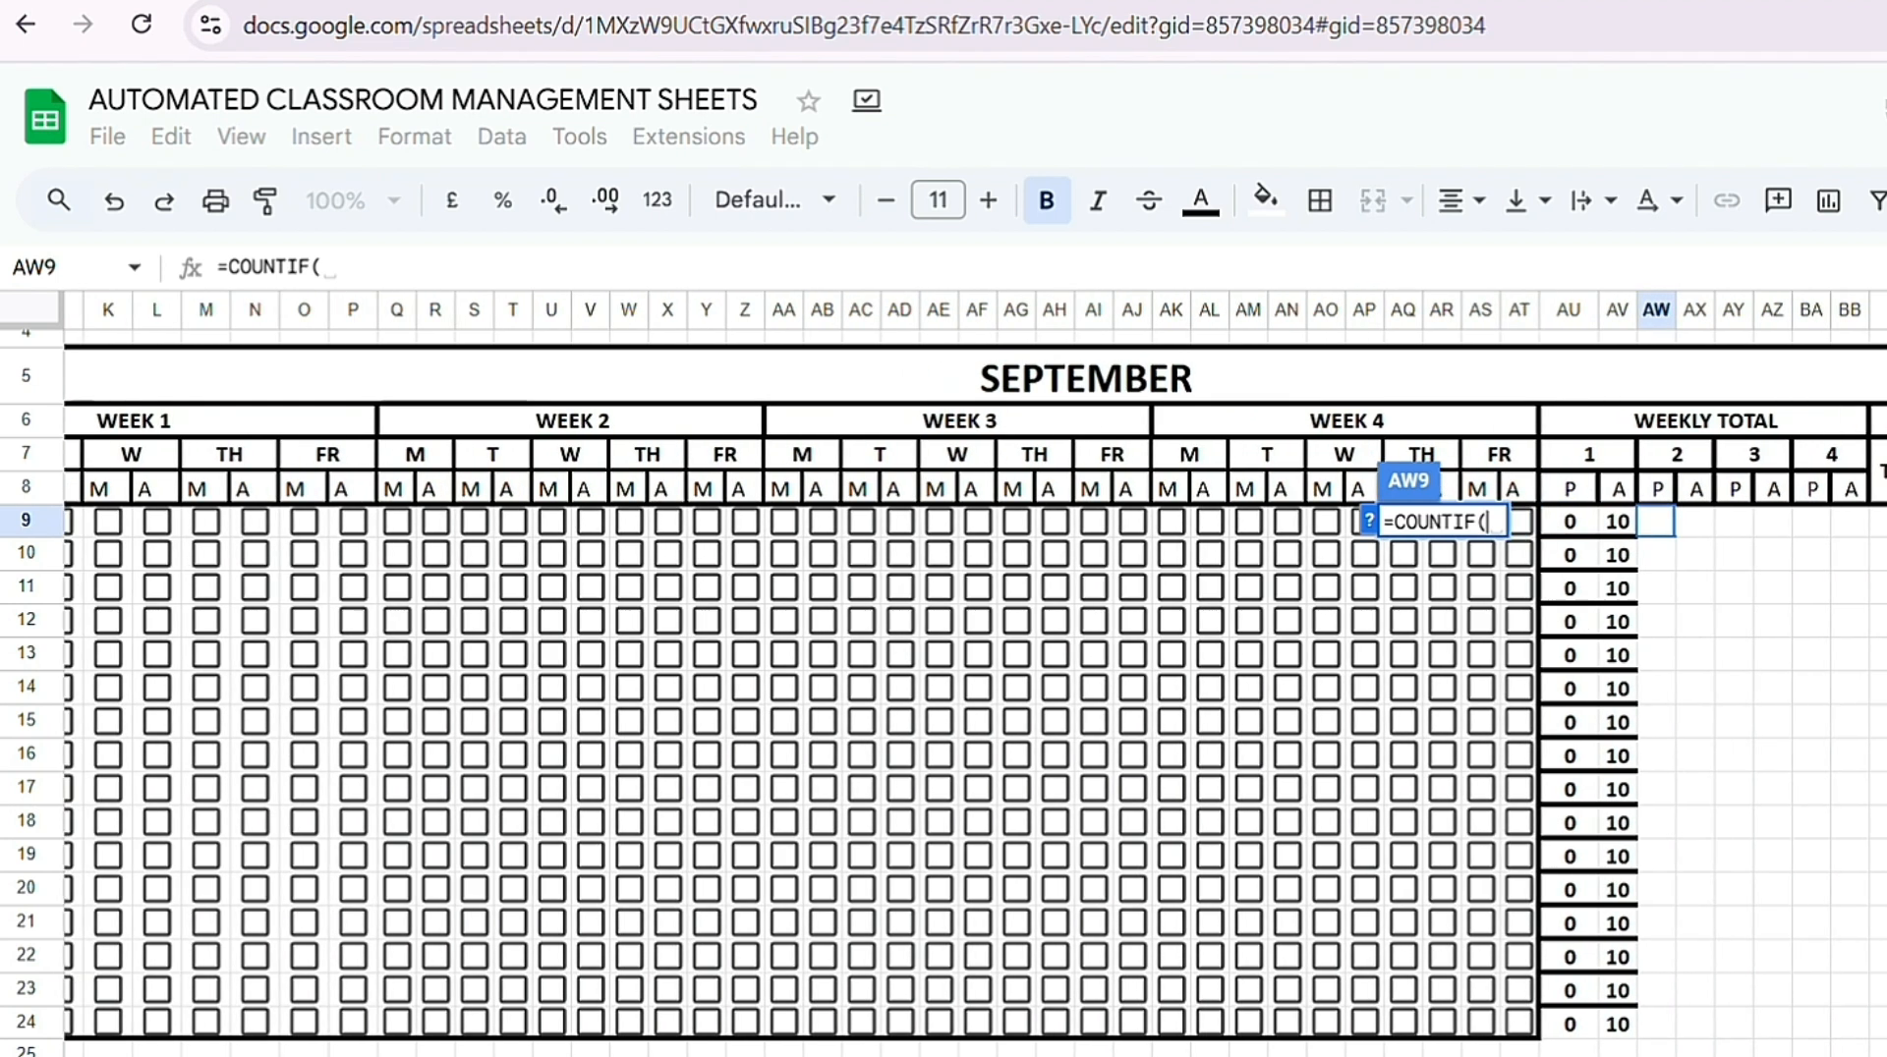
pyautogui.moveTo(396, 522); pyautogui.dragTo(747, 539)
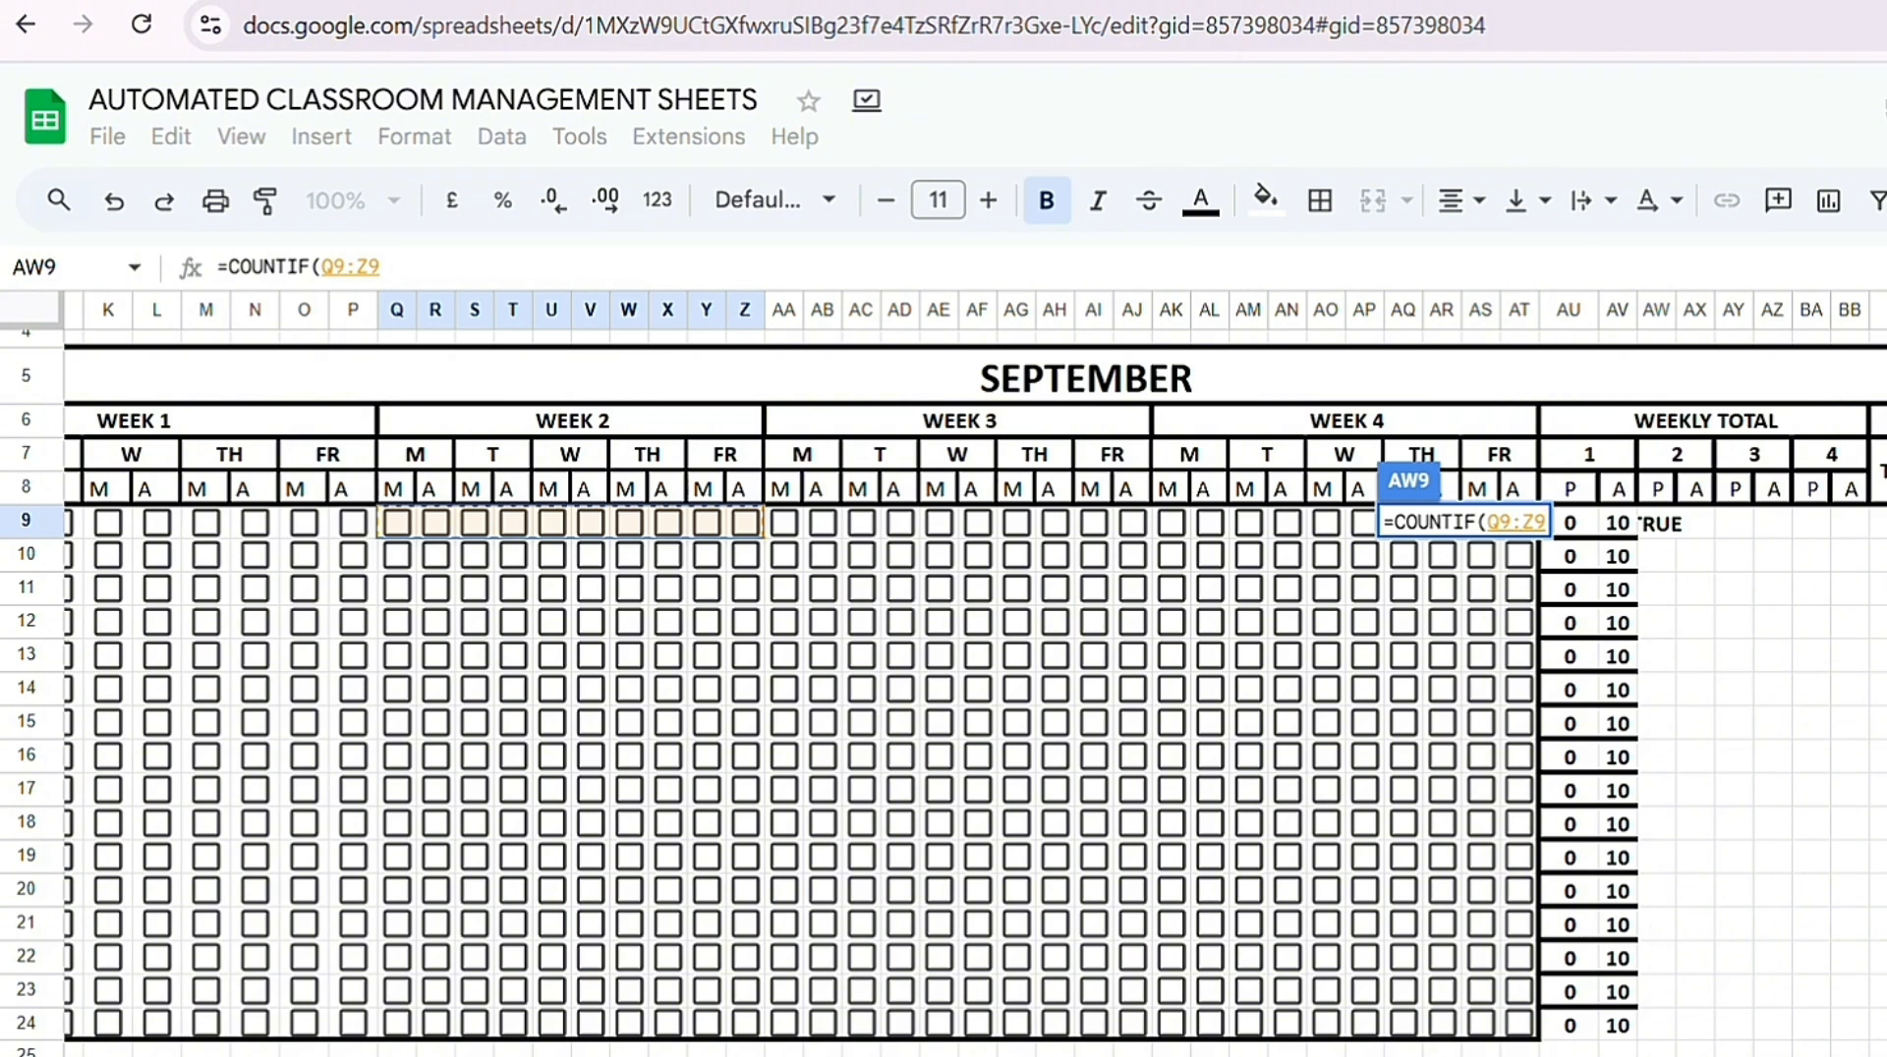
pyautogui.hscroll(2, 973, 688)
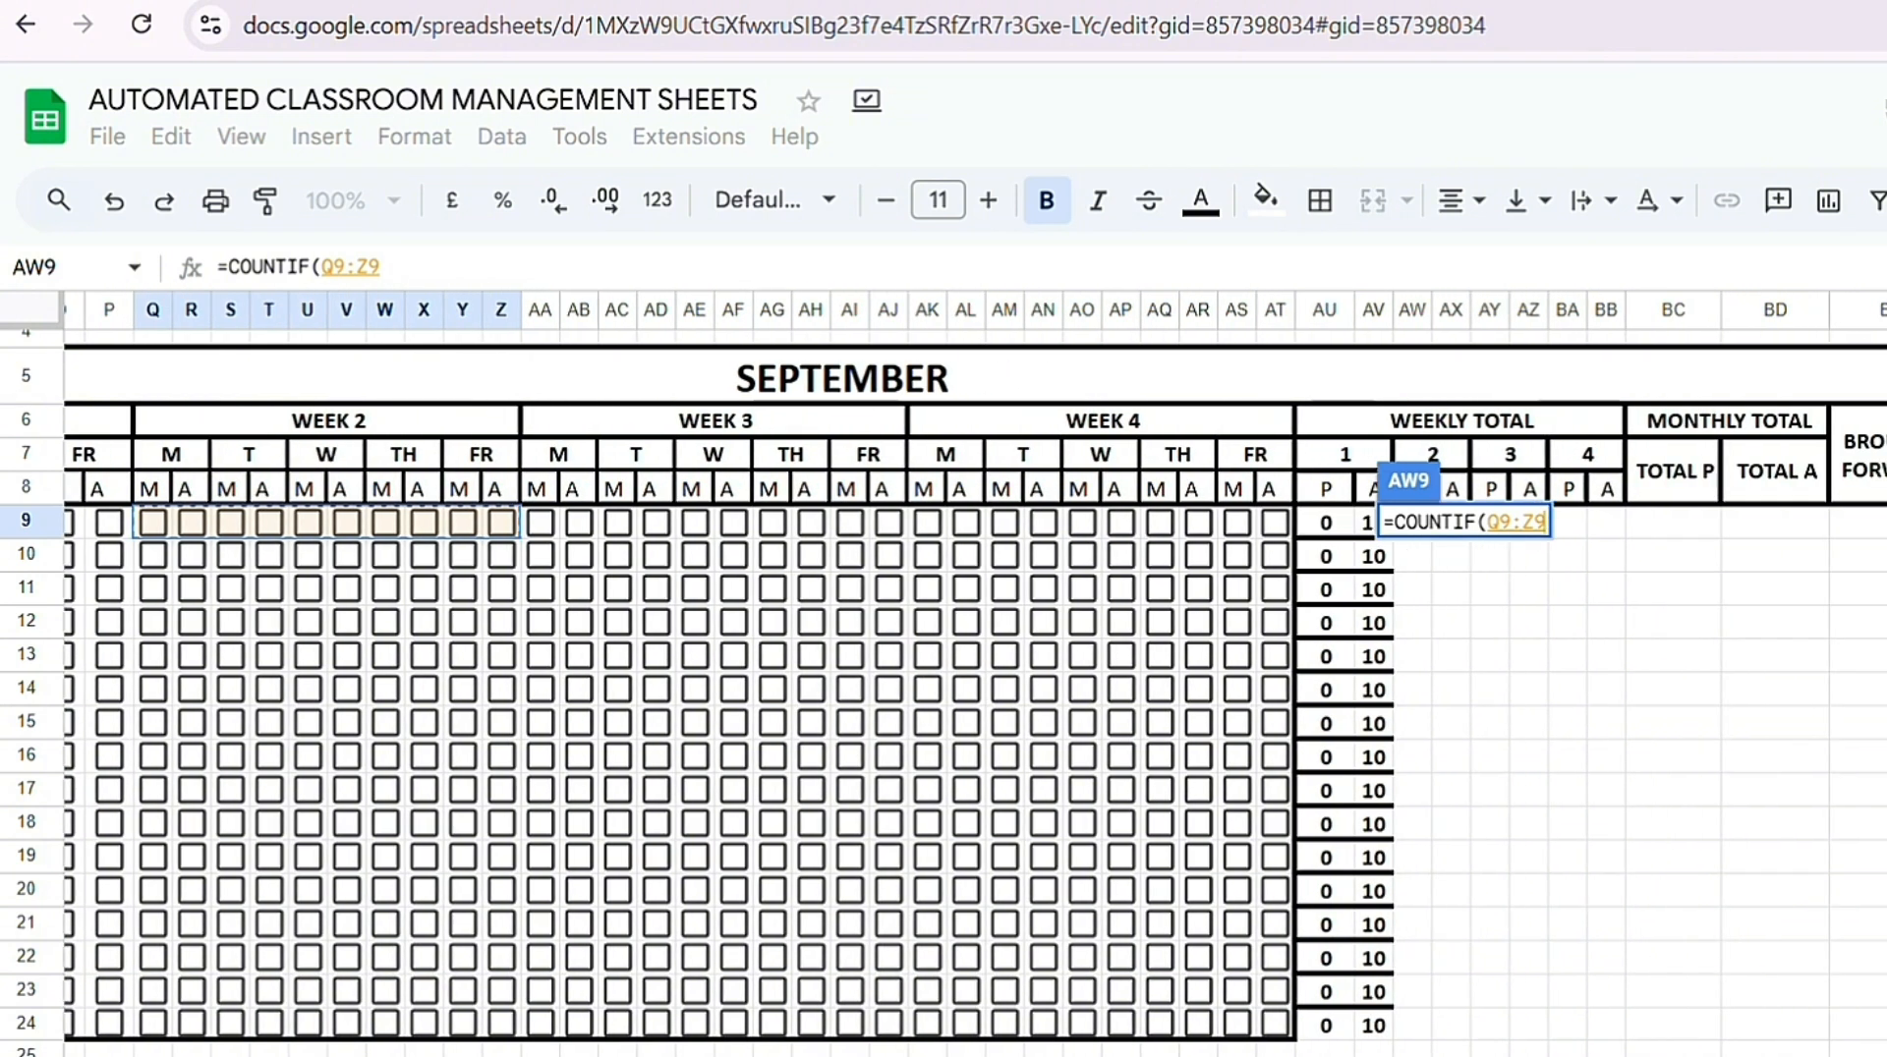
pyautogui.write(', "TR')
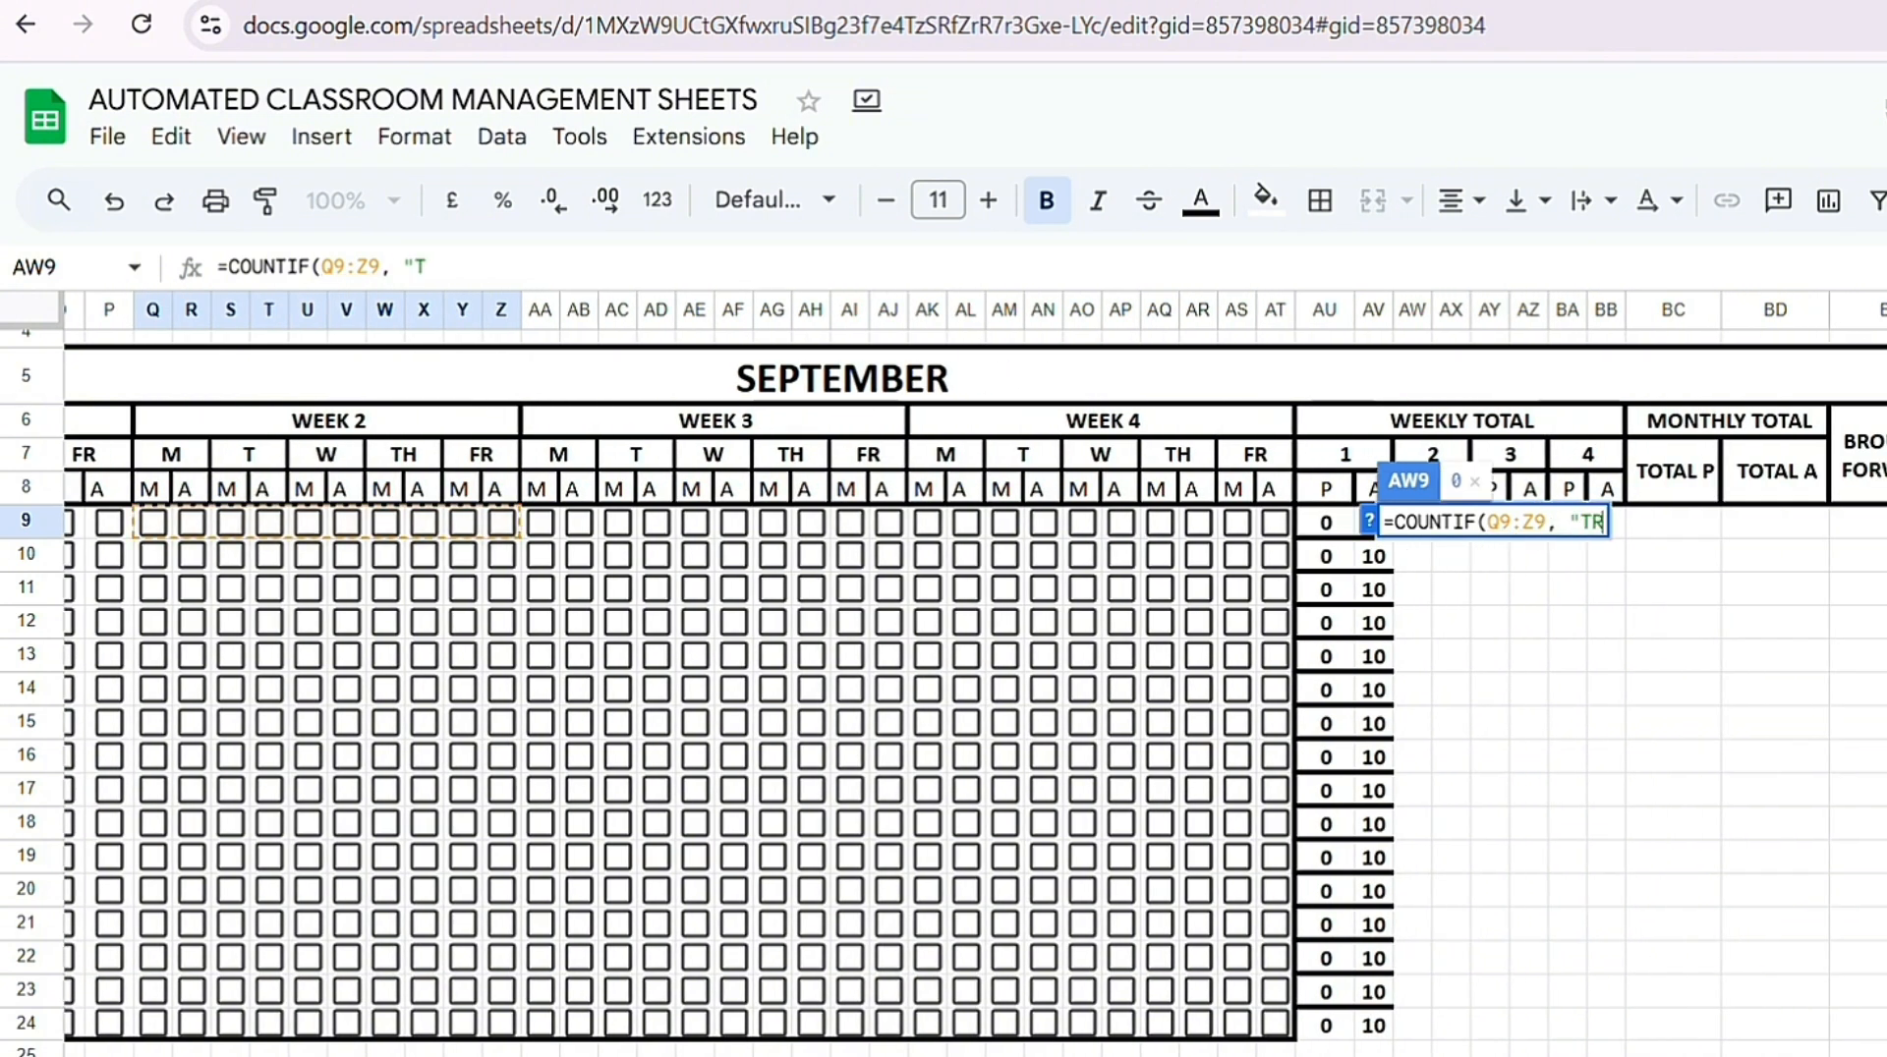
pyautogui.write('UE')
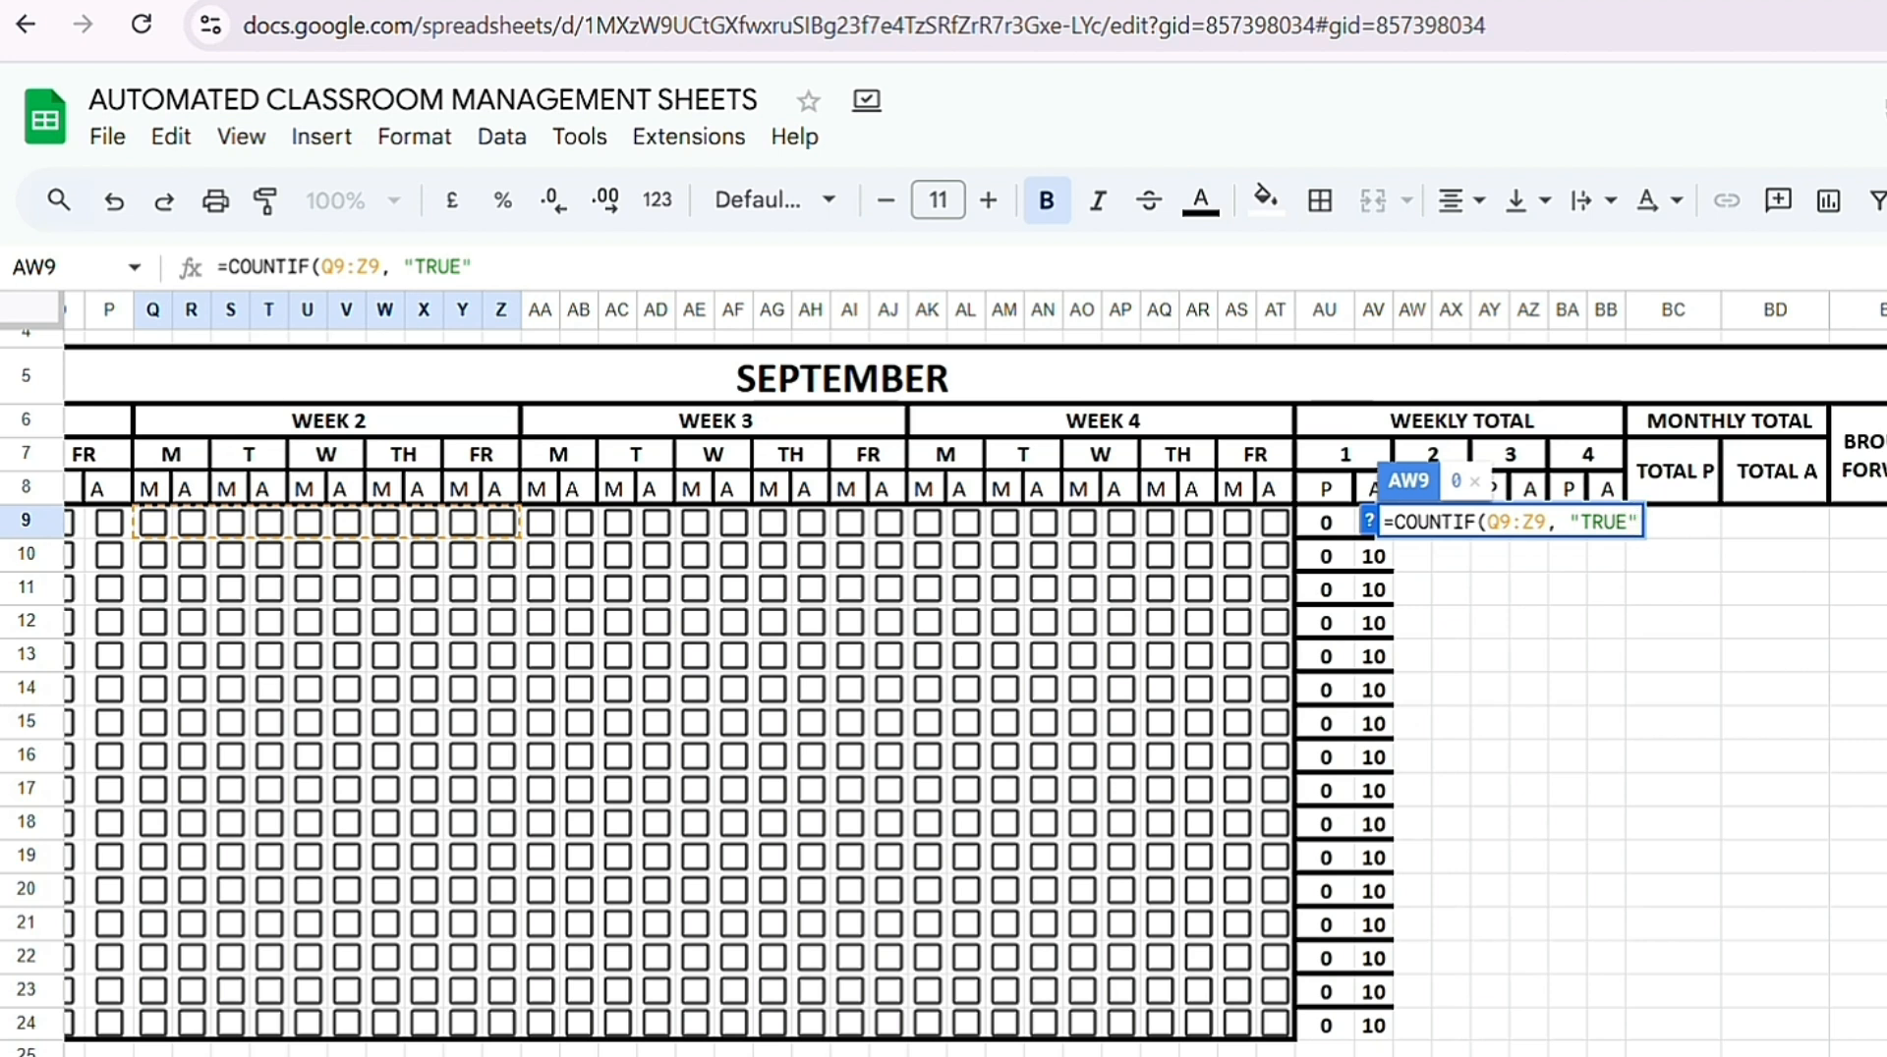
pyautogui.write('"')
pyautogui.press('Return')
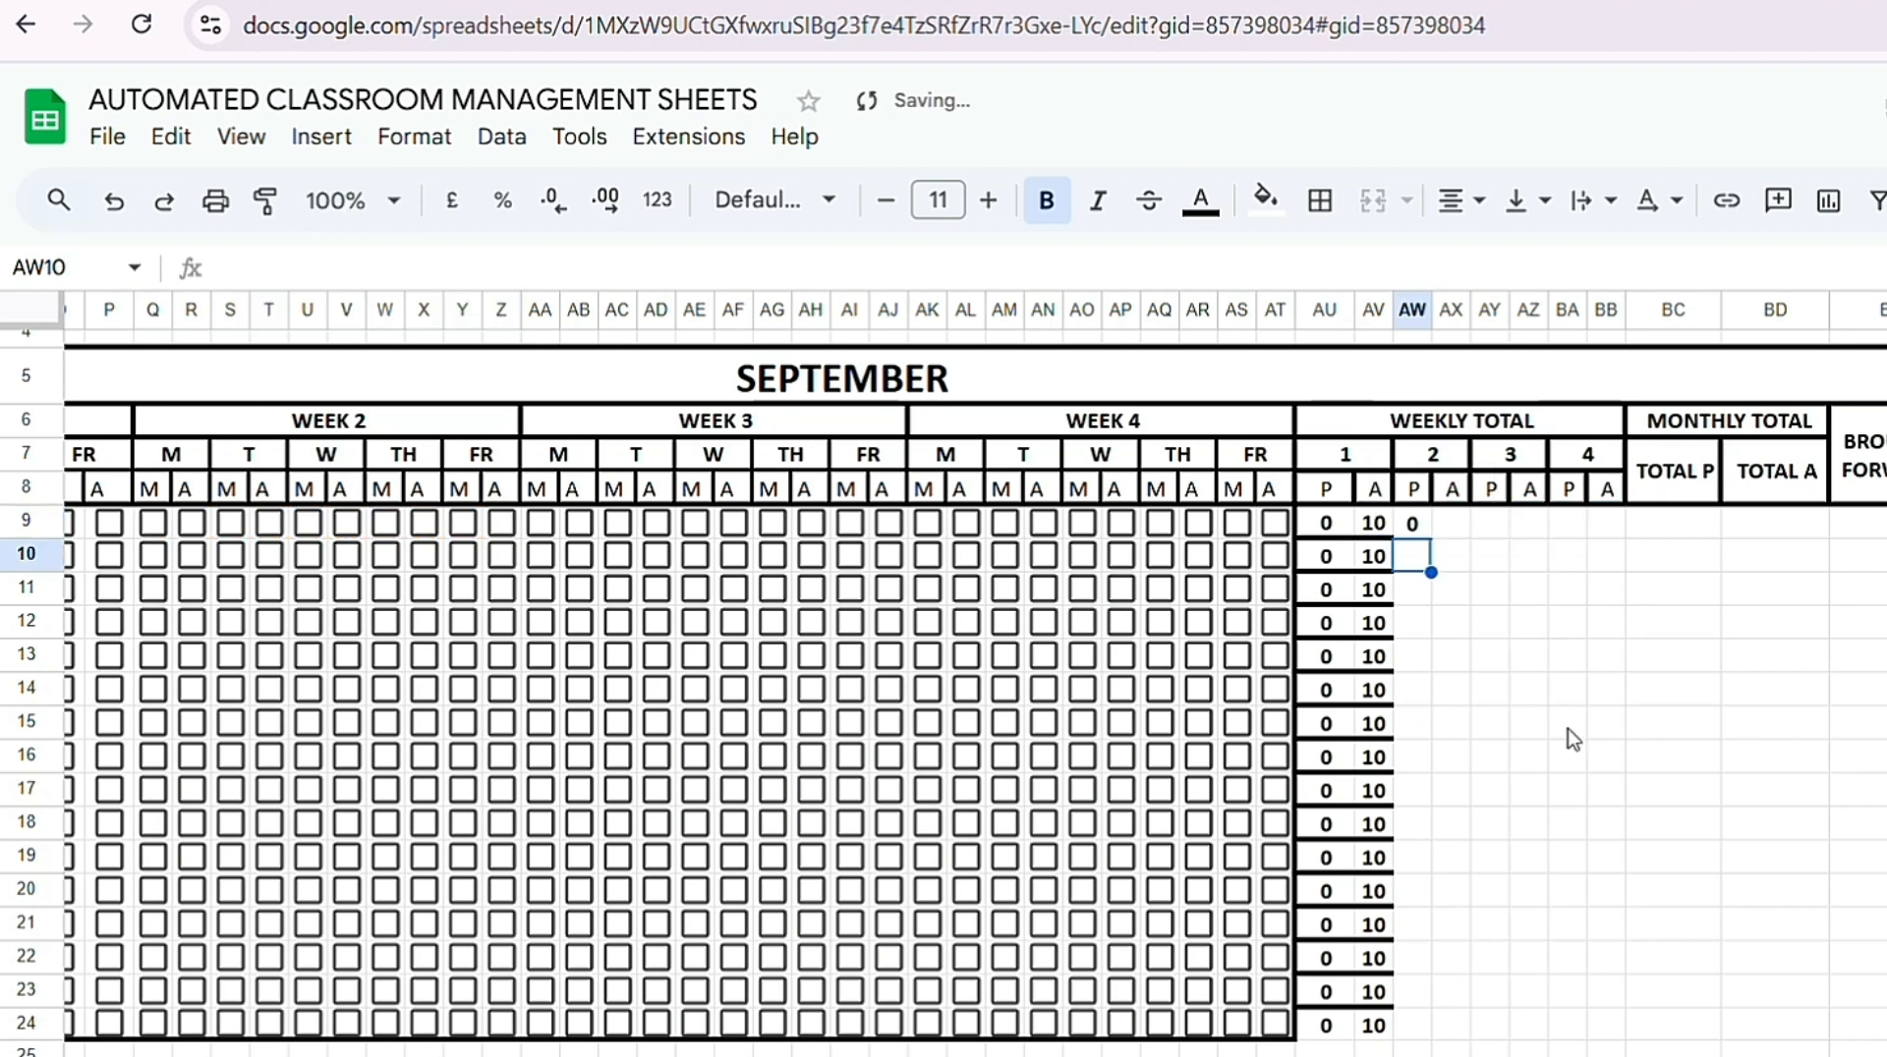
# Step: Enter =COUNTIF(Q9:Z9, "FALSE") in AX9 to count the first student's Week 2 absent sessions
pyautogui.click(1453, 525)
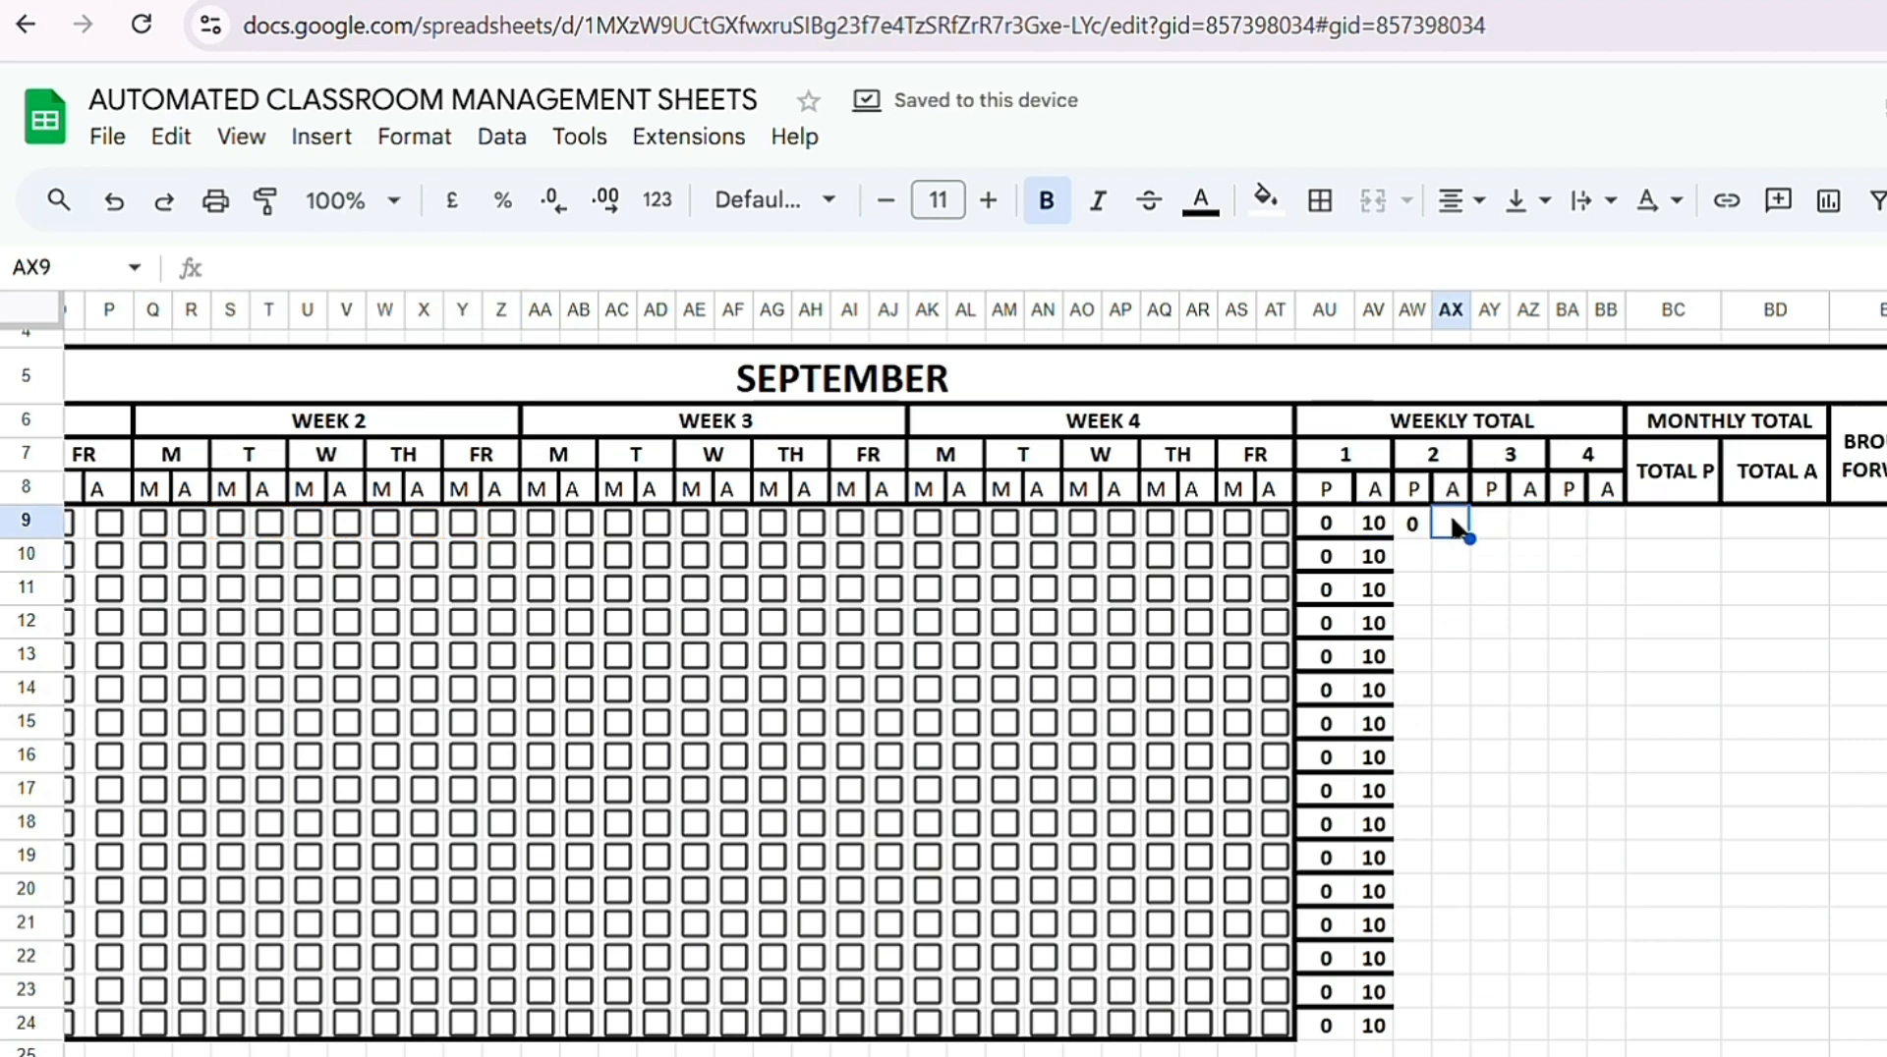
pyautogui.write('=COUNTIF')
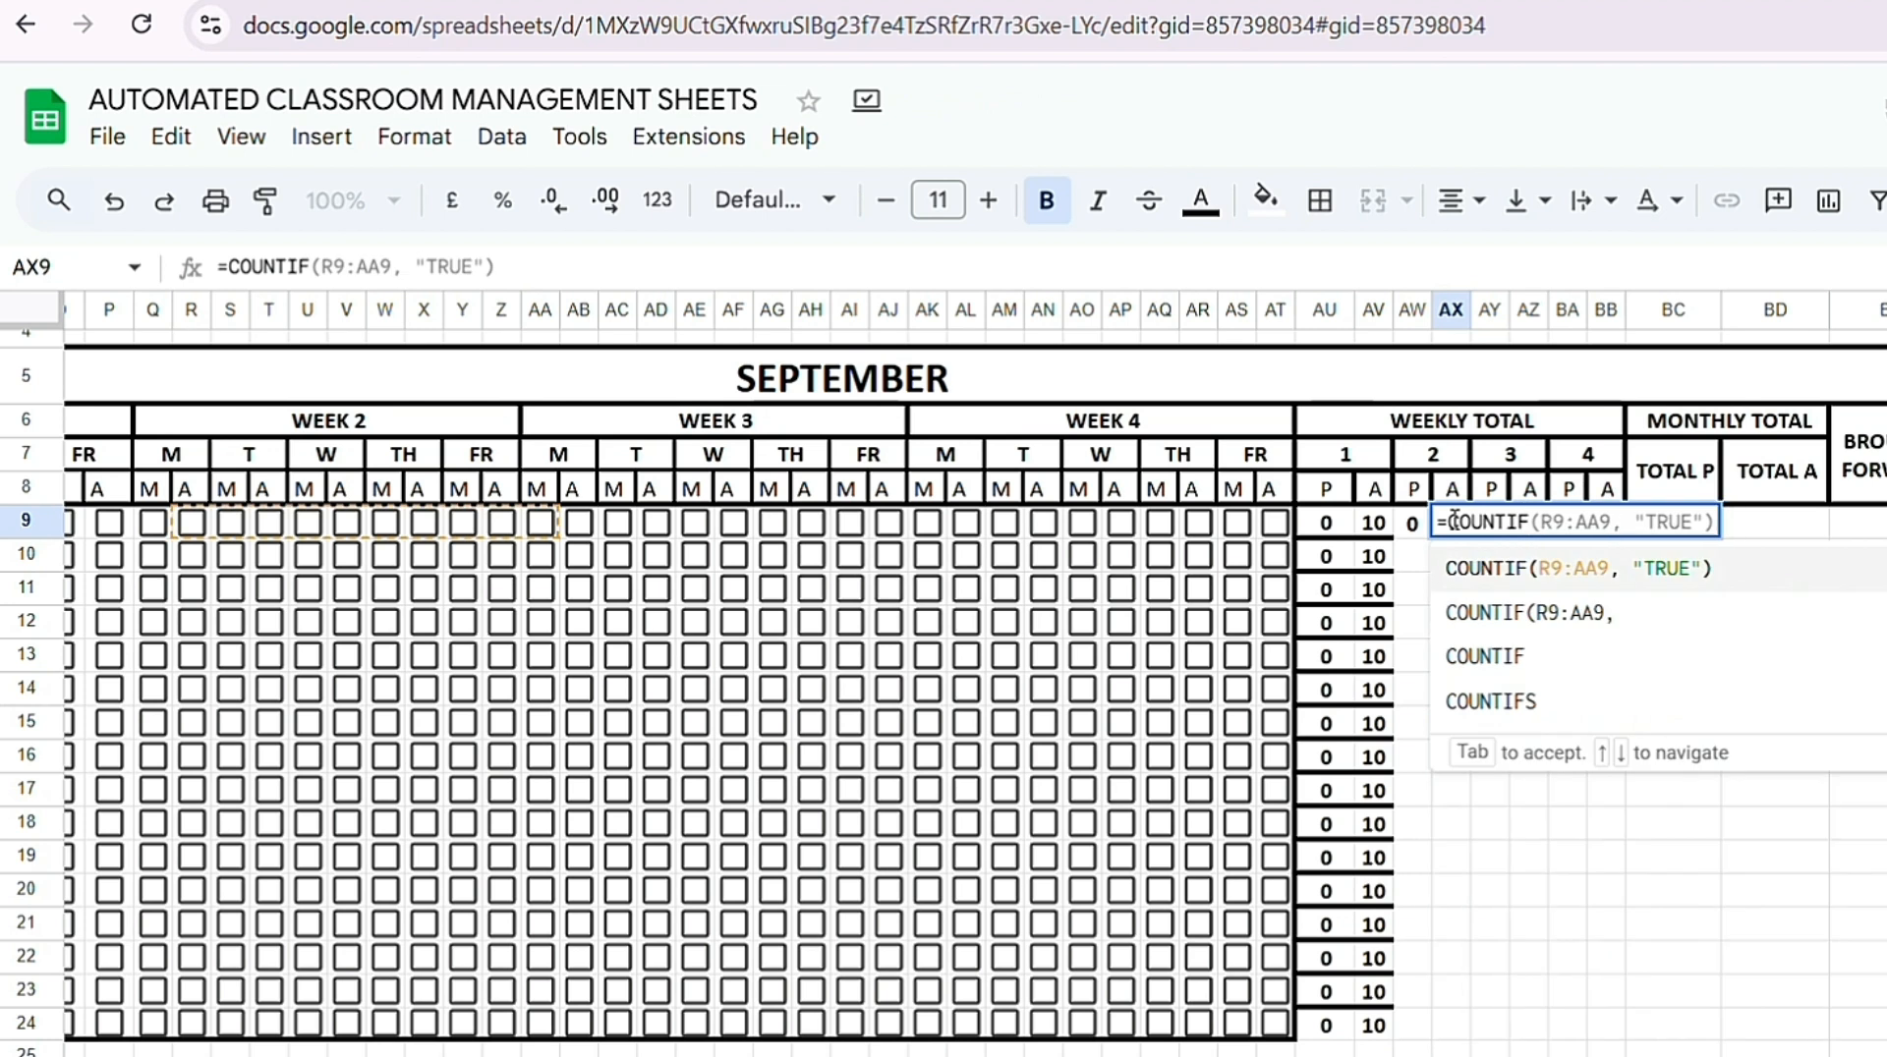
pyautogui.write('(')
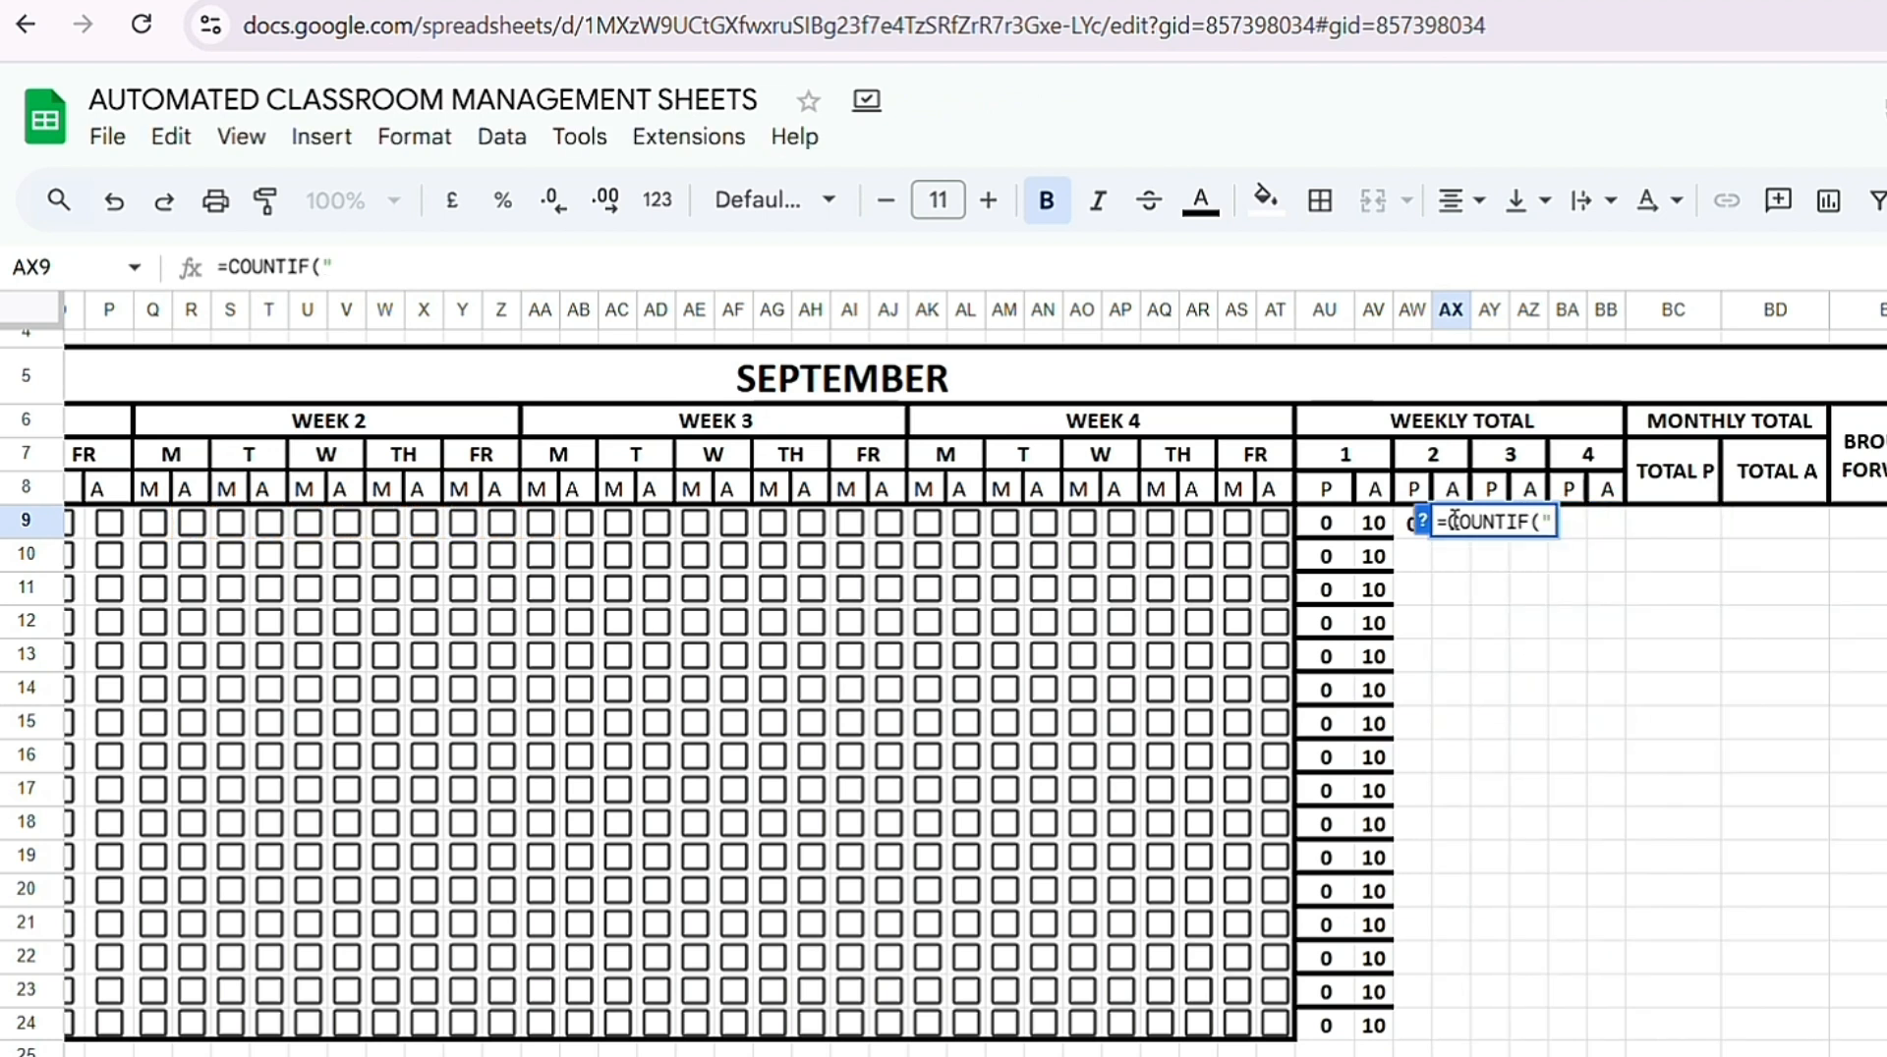
pyautogui.moveTo(160, 534); pyautogui.dragTo(501, 524)
pyautogui.write(', "FALSE")')
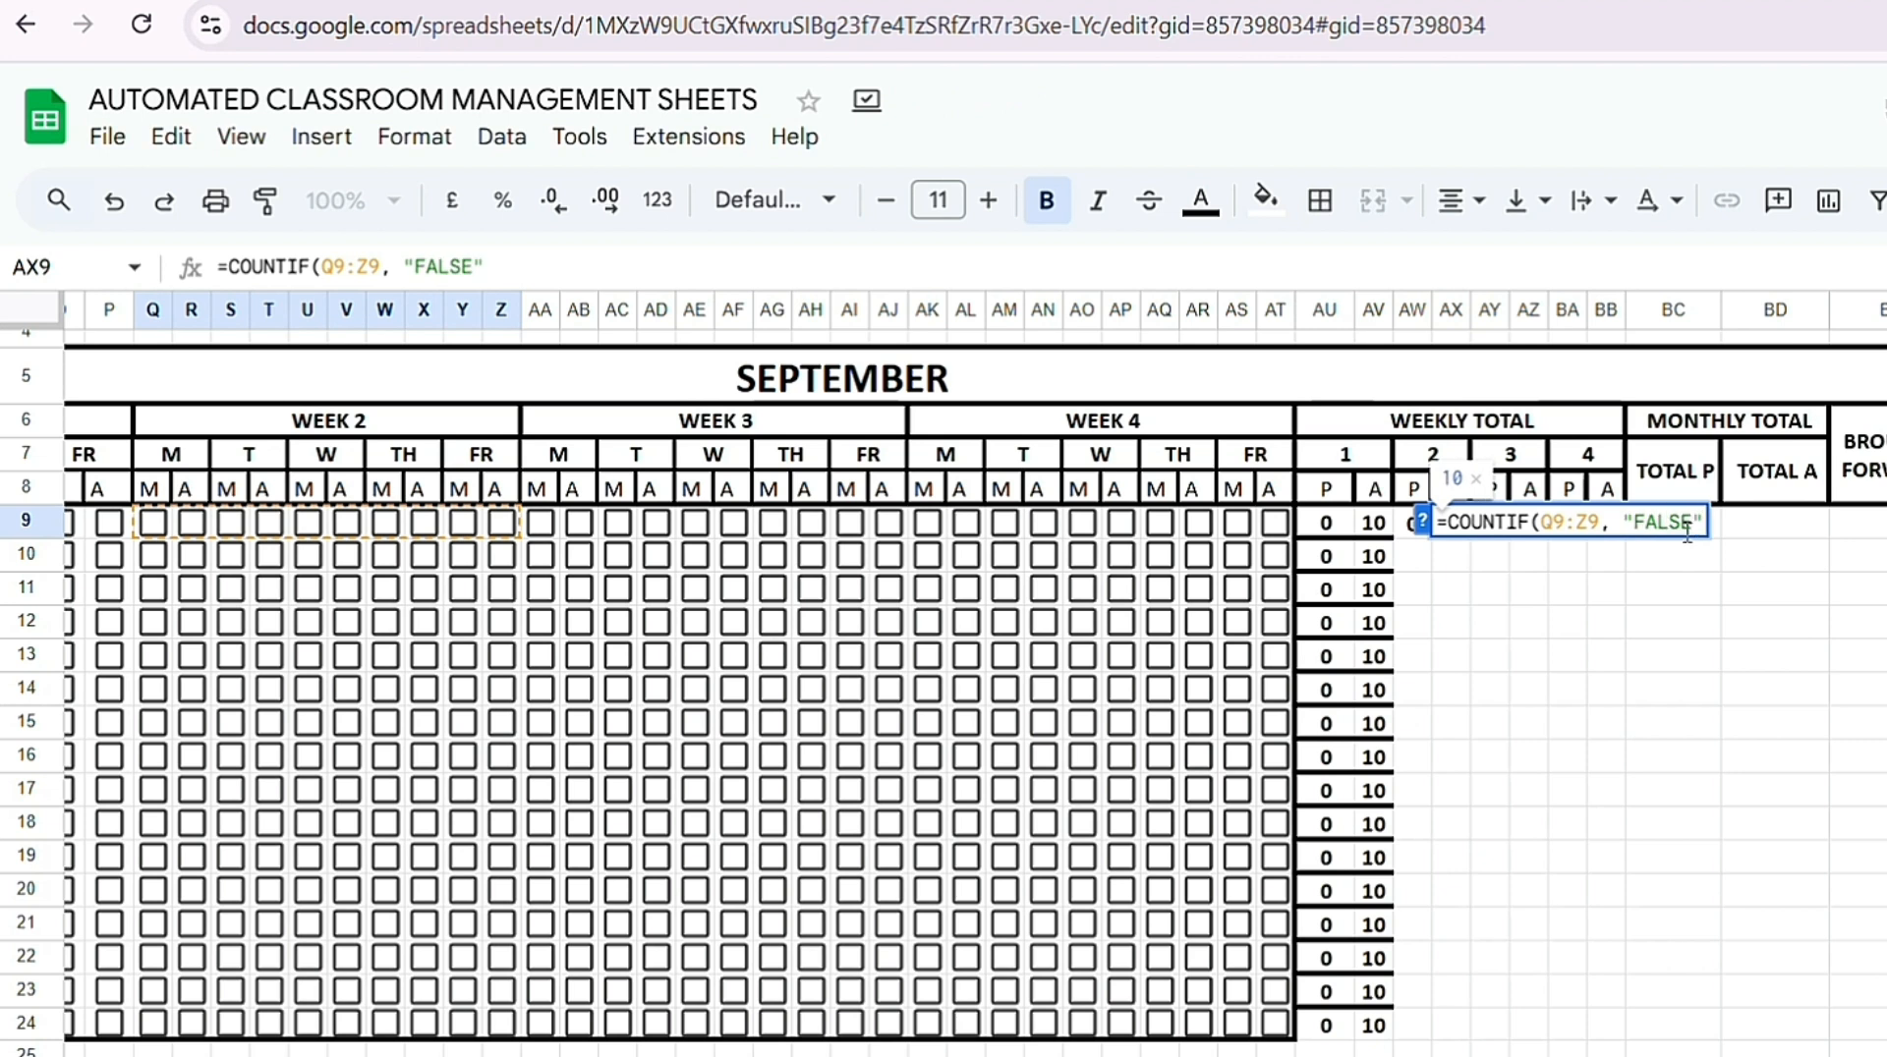
pyautogui.press('Return')
# Step: Fill the present and absent COUNTIF formulas for Weeks 2 to 4 down to row 24, with Week 3 counting AA9:AJ9
pyautogui.moveTo(1412, 522); pyautogui.dragTo(1471, 1027)
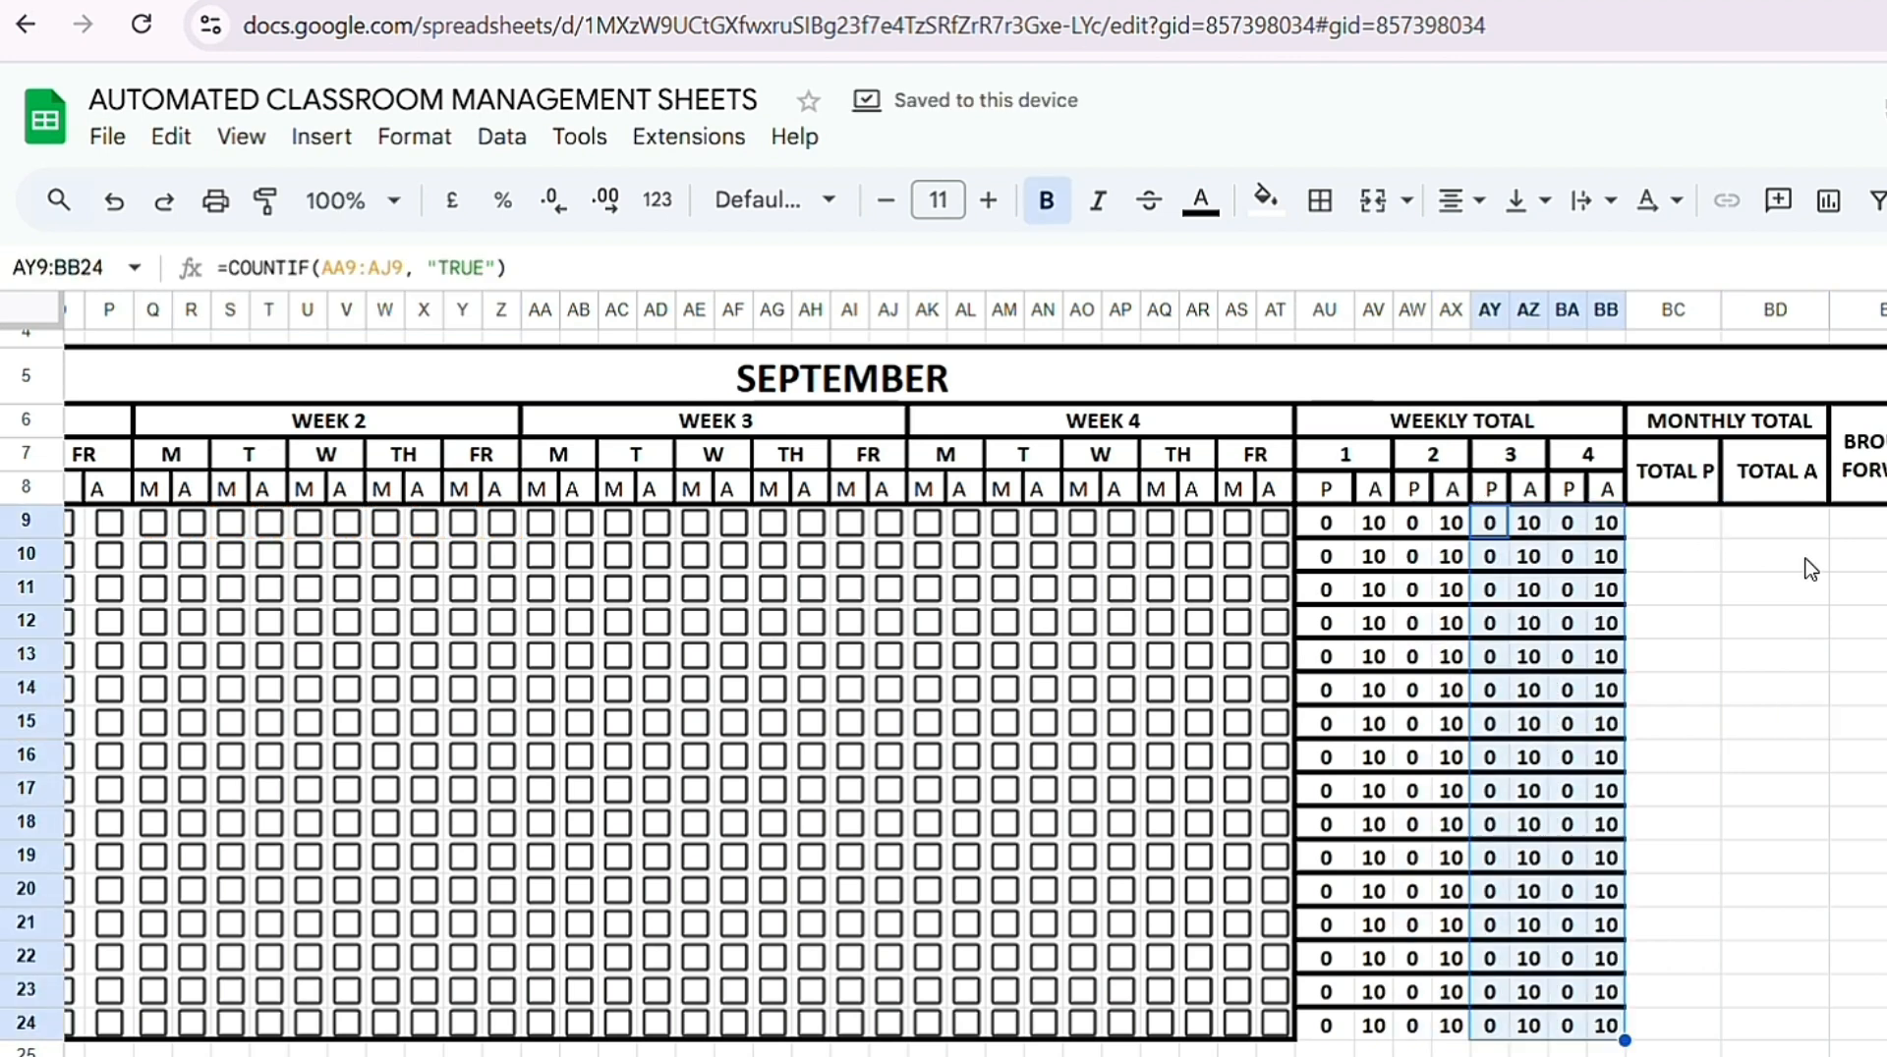
pyautogui.click(1673, 523)
# Step: Clear the existing borders from the weekly totals AU9:BB24 and apply a thick outer border around the block
pyautogui.moveTo(1325, 523); pyautogui.dragTo(1607, 1017)
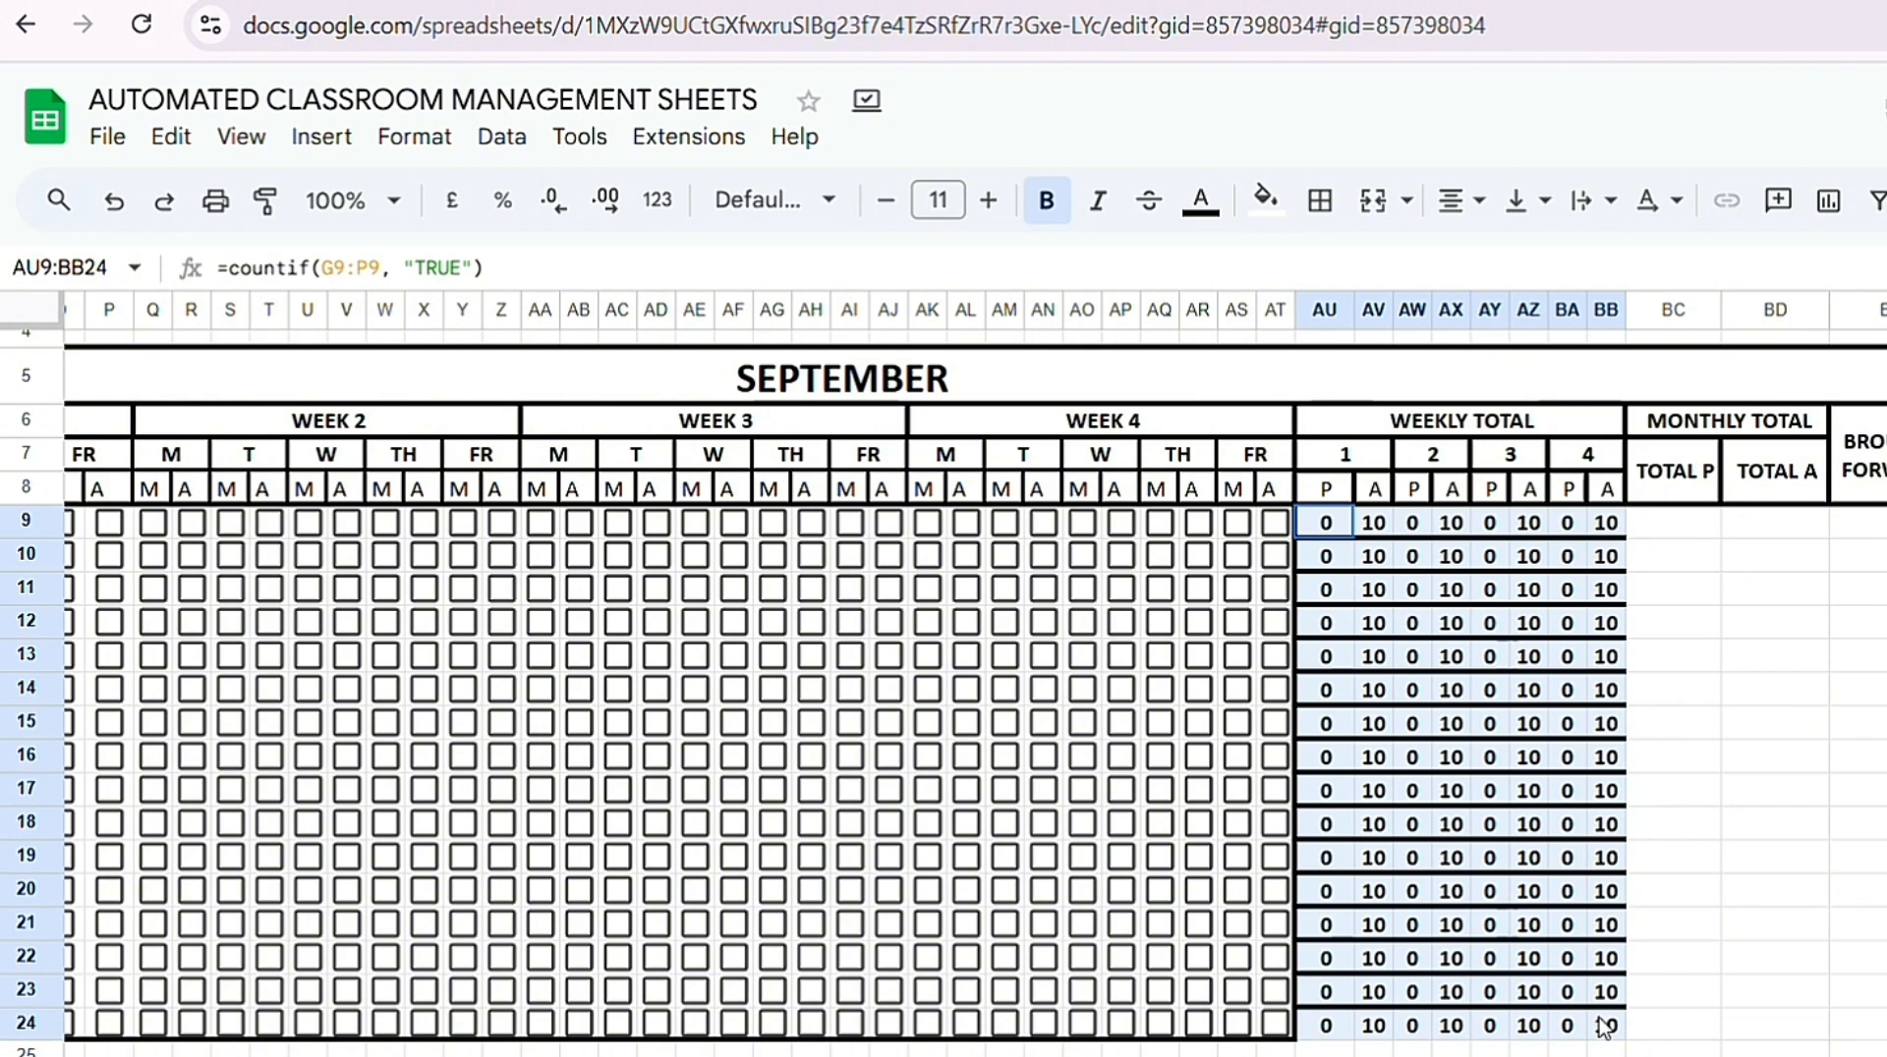
pyautogui.click(1320, 200)
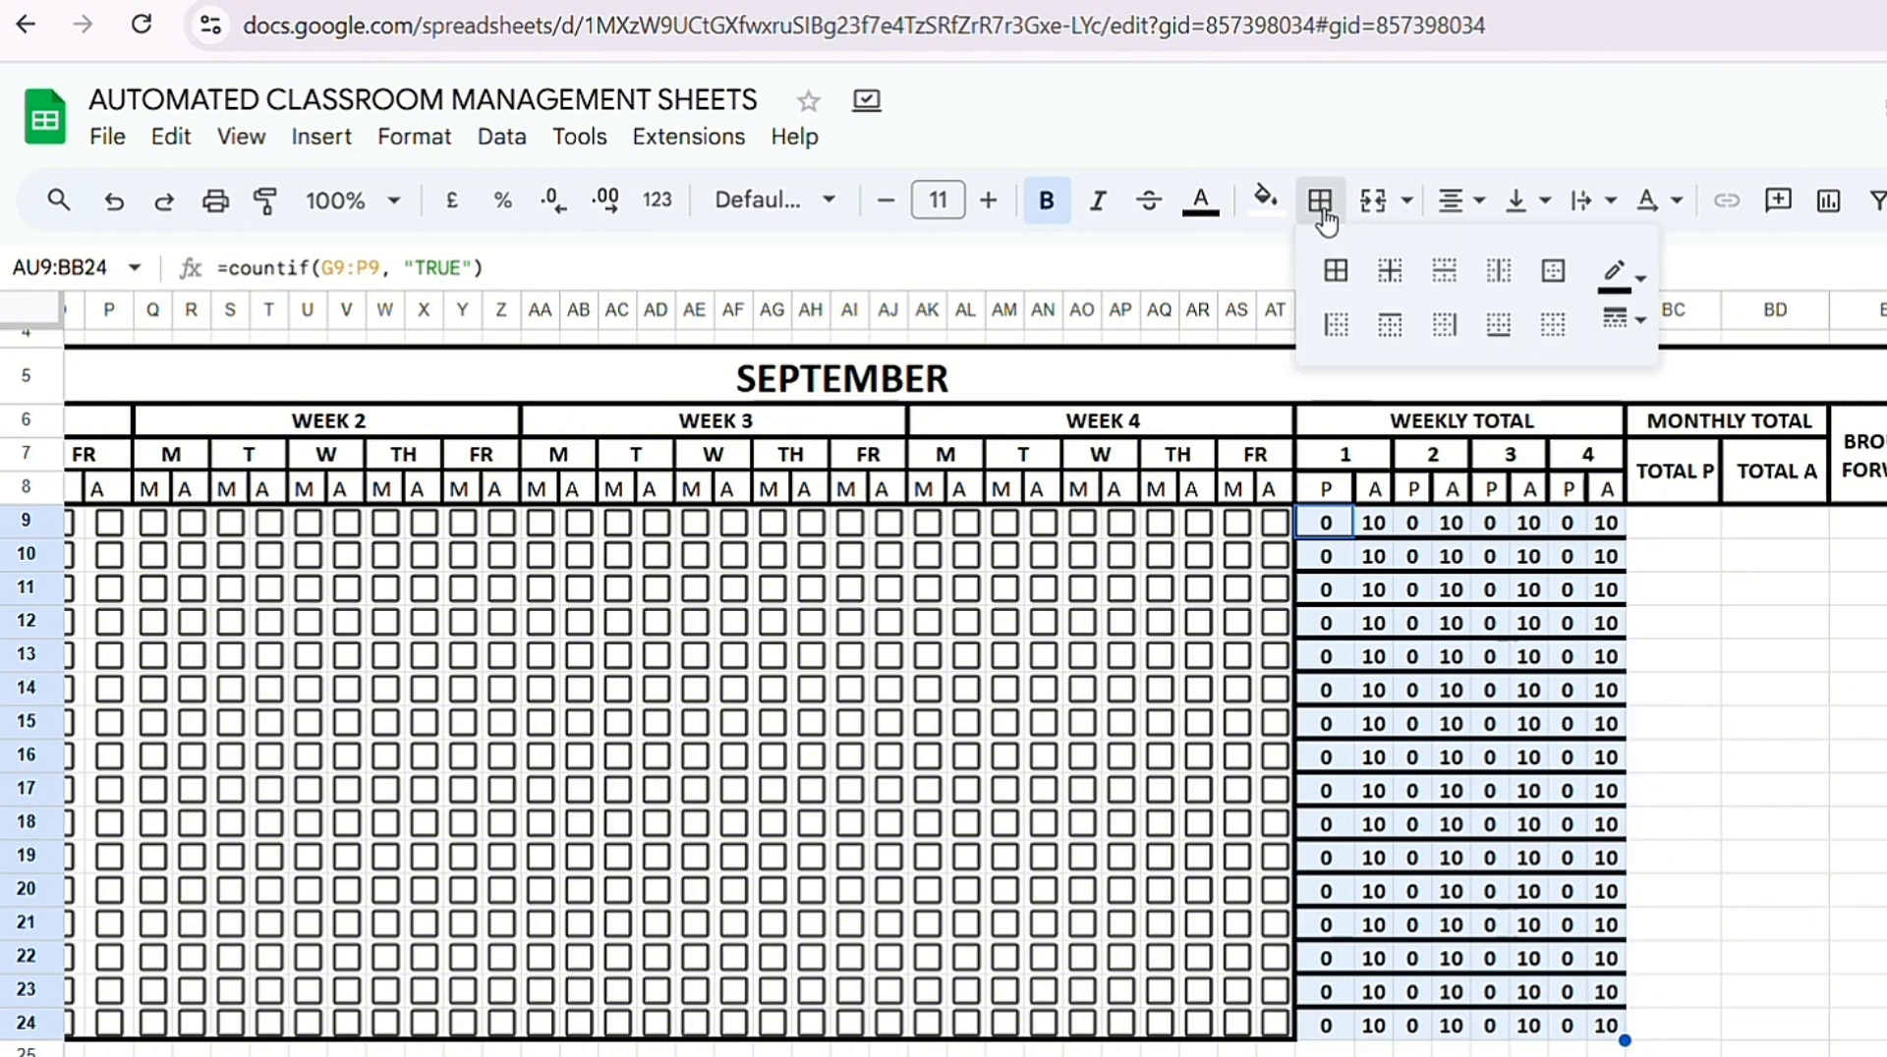
pyautogui.click(1553, 324)
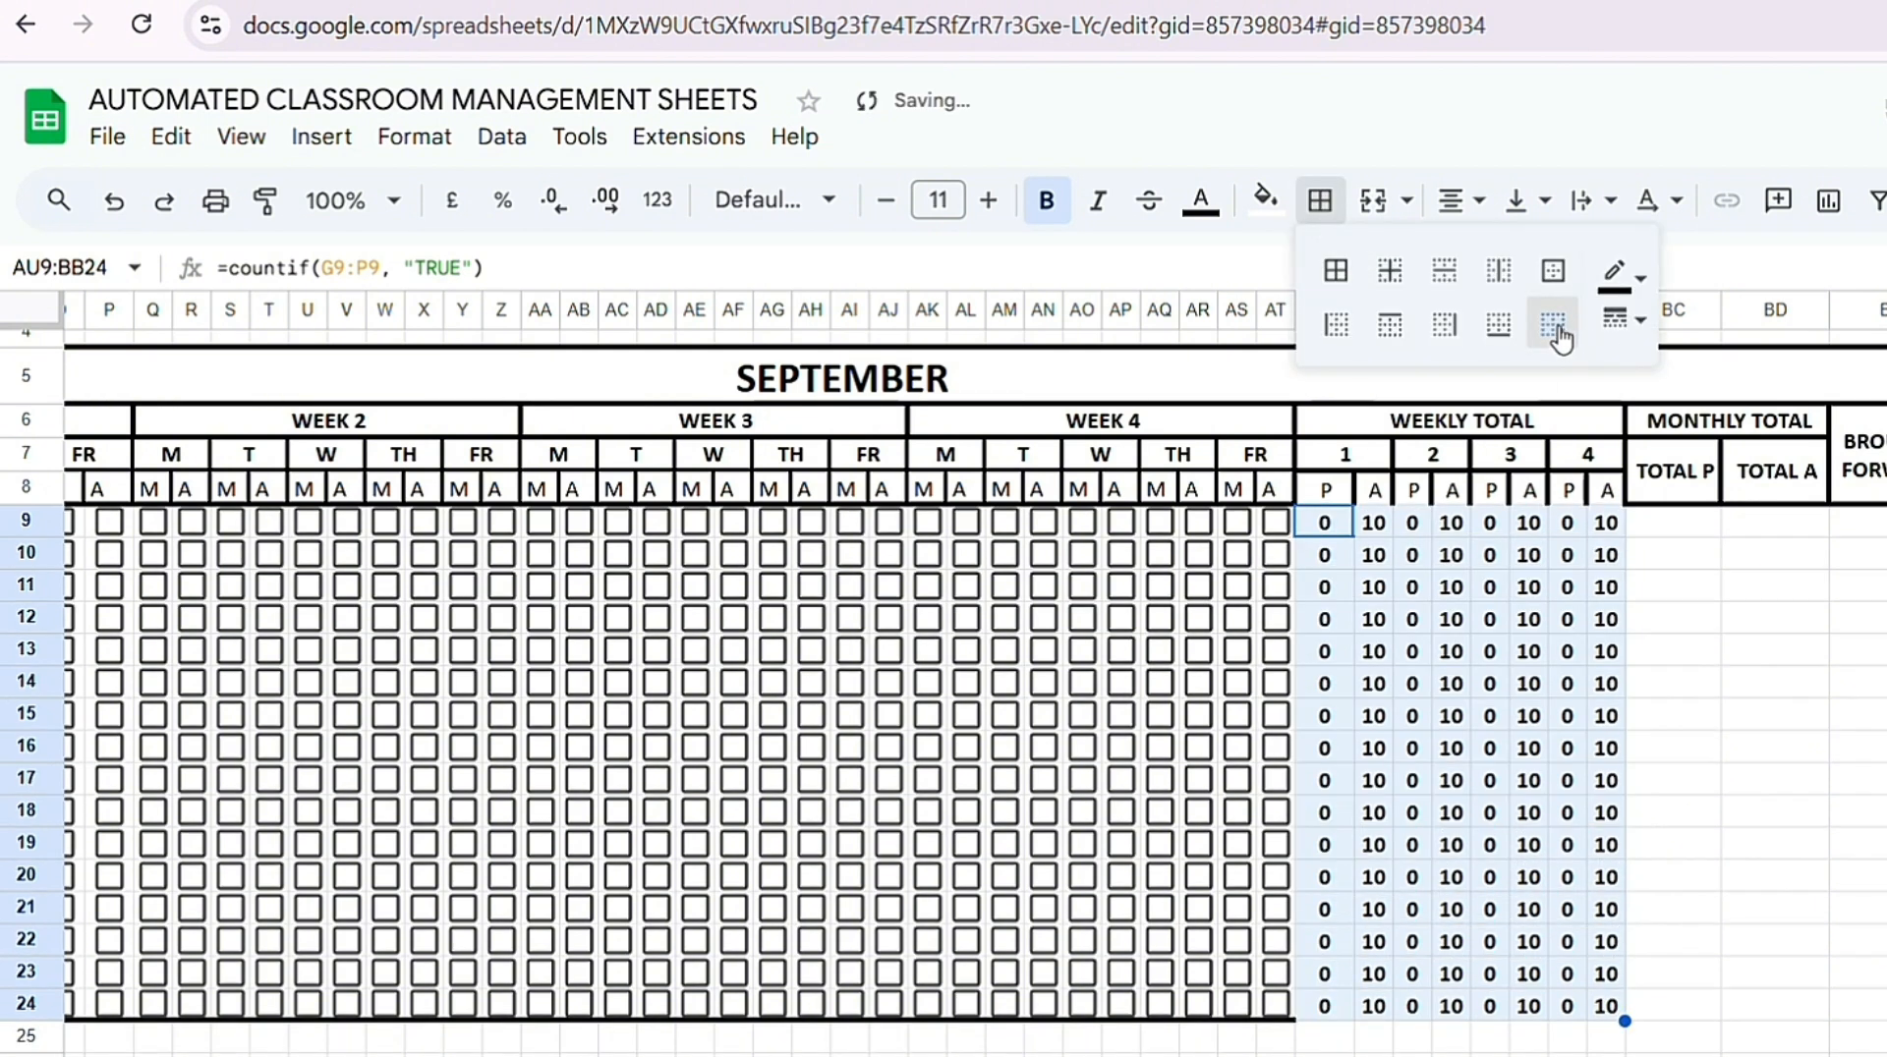
pyautogui.click(1640, 322)
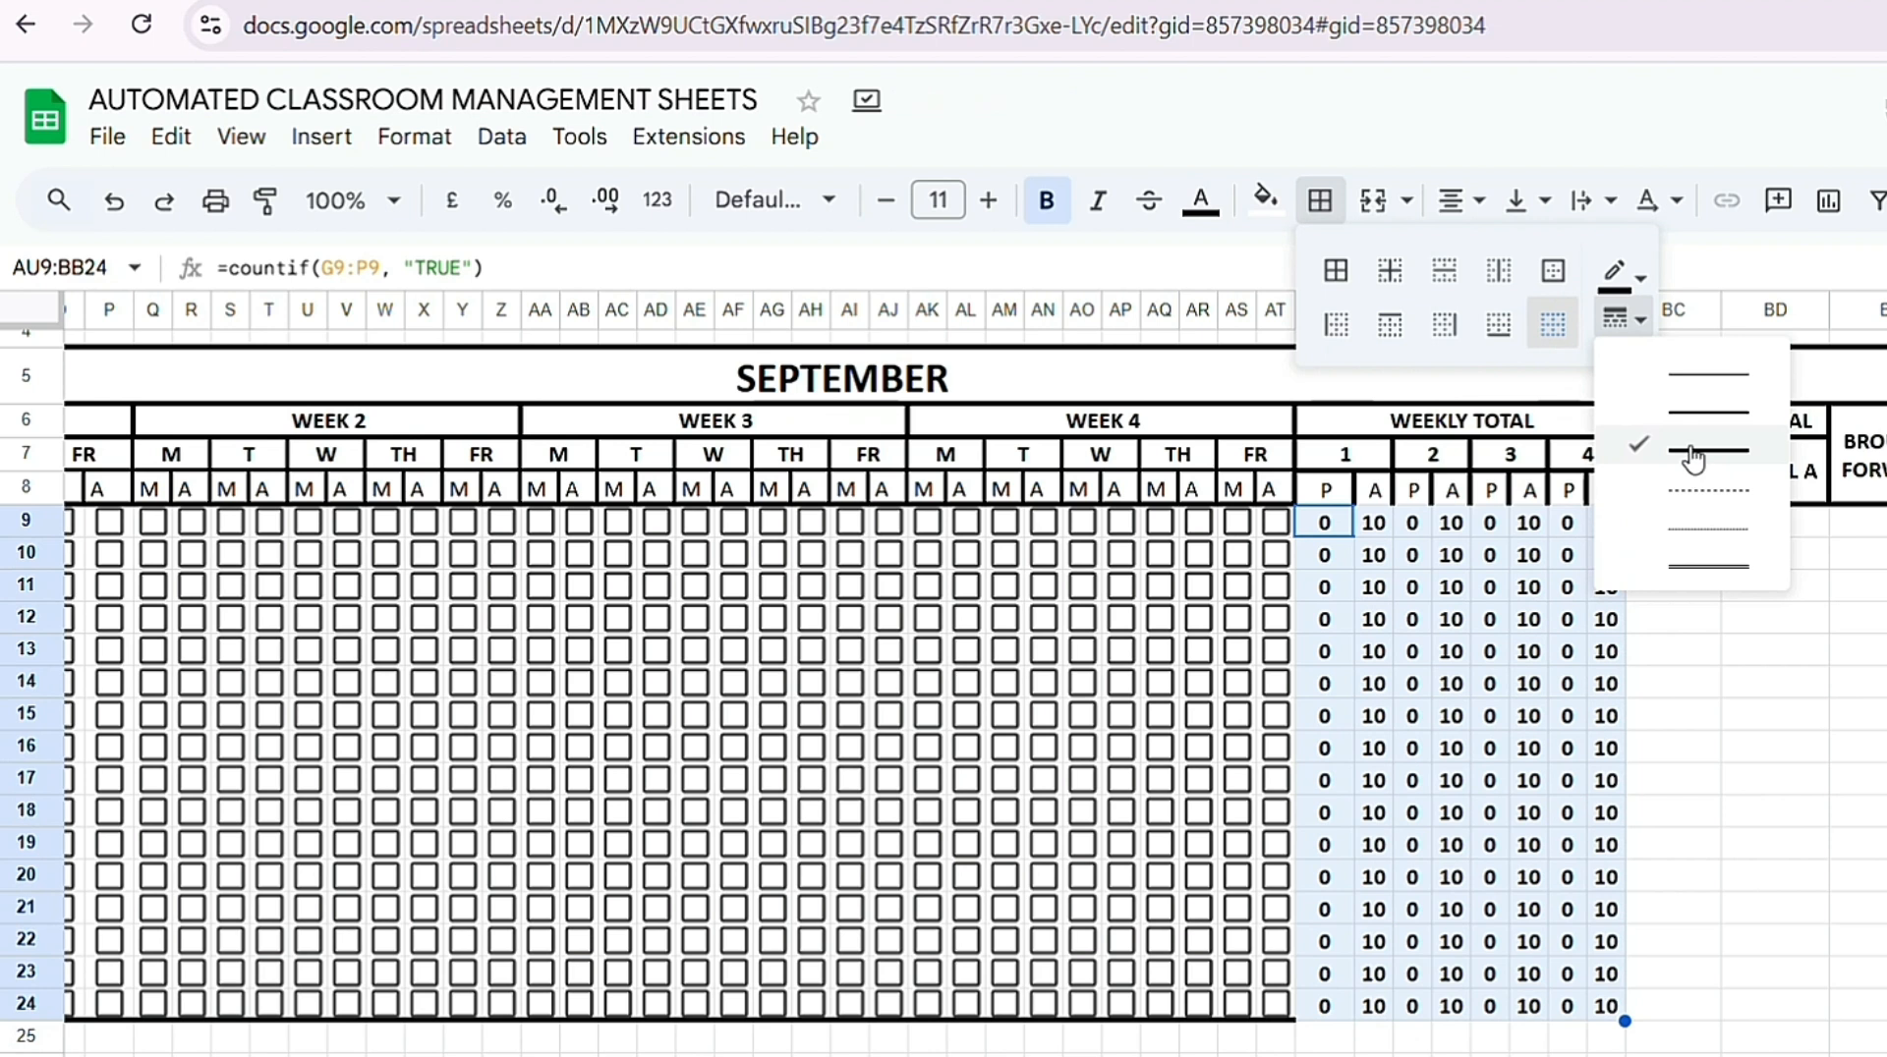
pyautogui.click(1691, 454)
pyautogui.click(1572, 278)
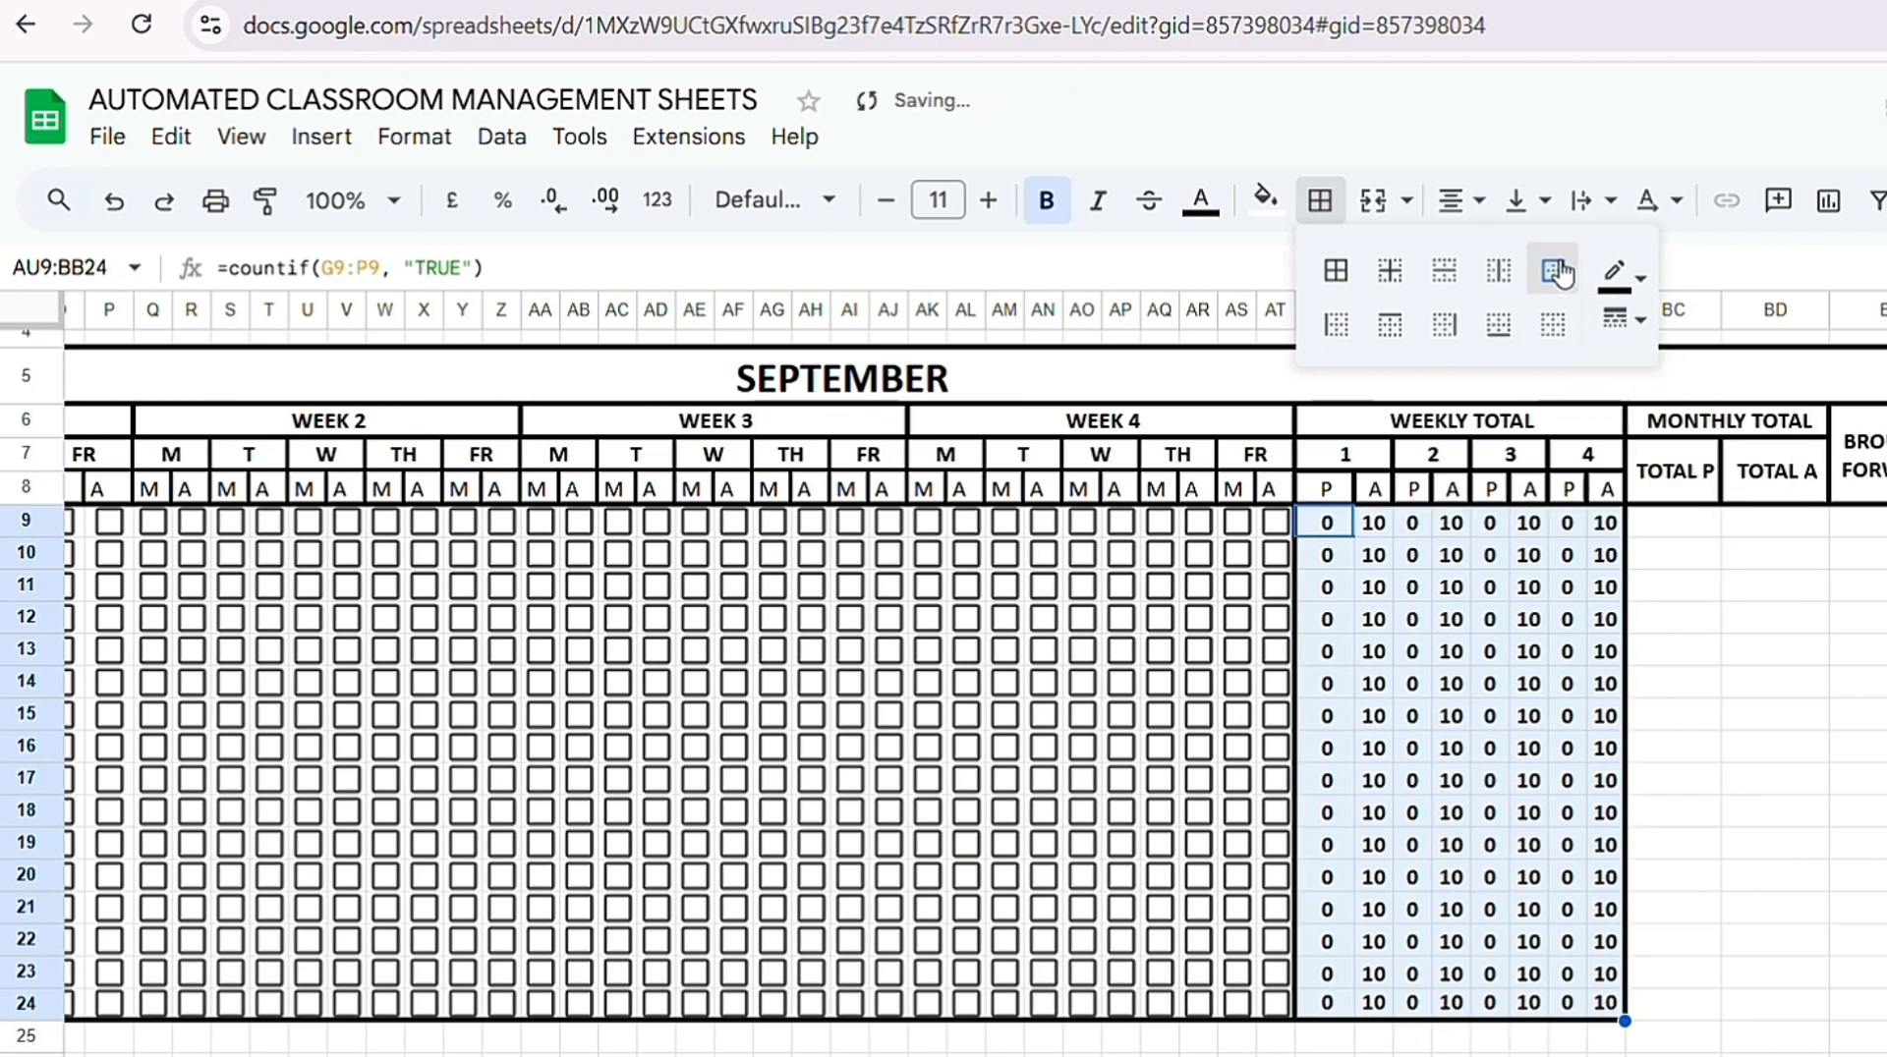
pyautogui.click(1799, 874)
# Step: Add inner borders to the weekly totals AU9:BB24 in the thin solid line style
pyautogui.moveTo(1326, 521); pyautogui.dragTo(1611, 1013)
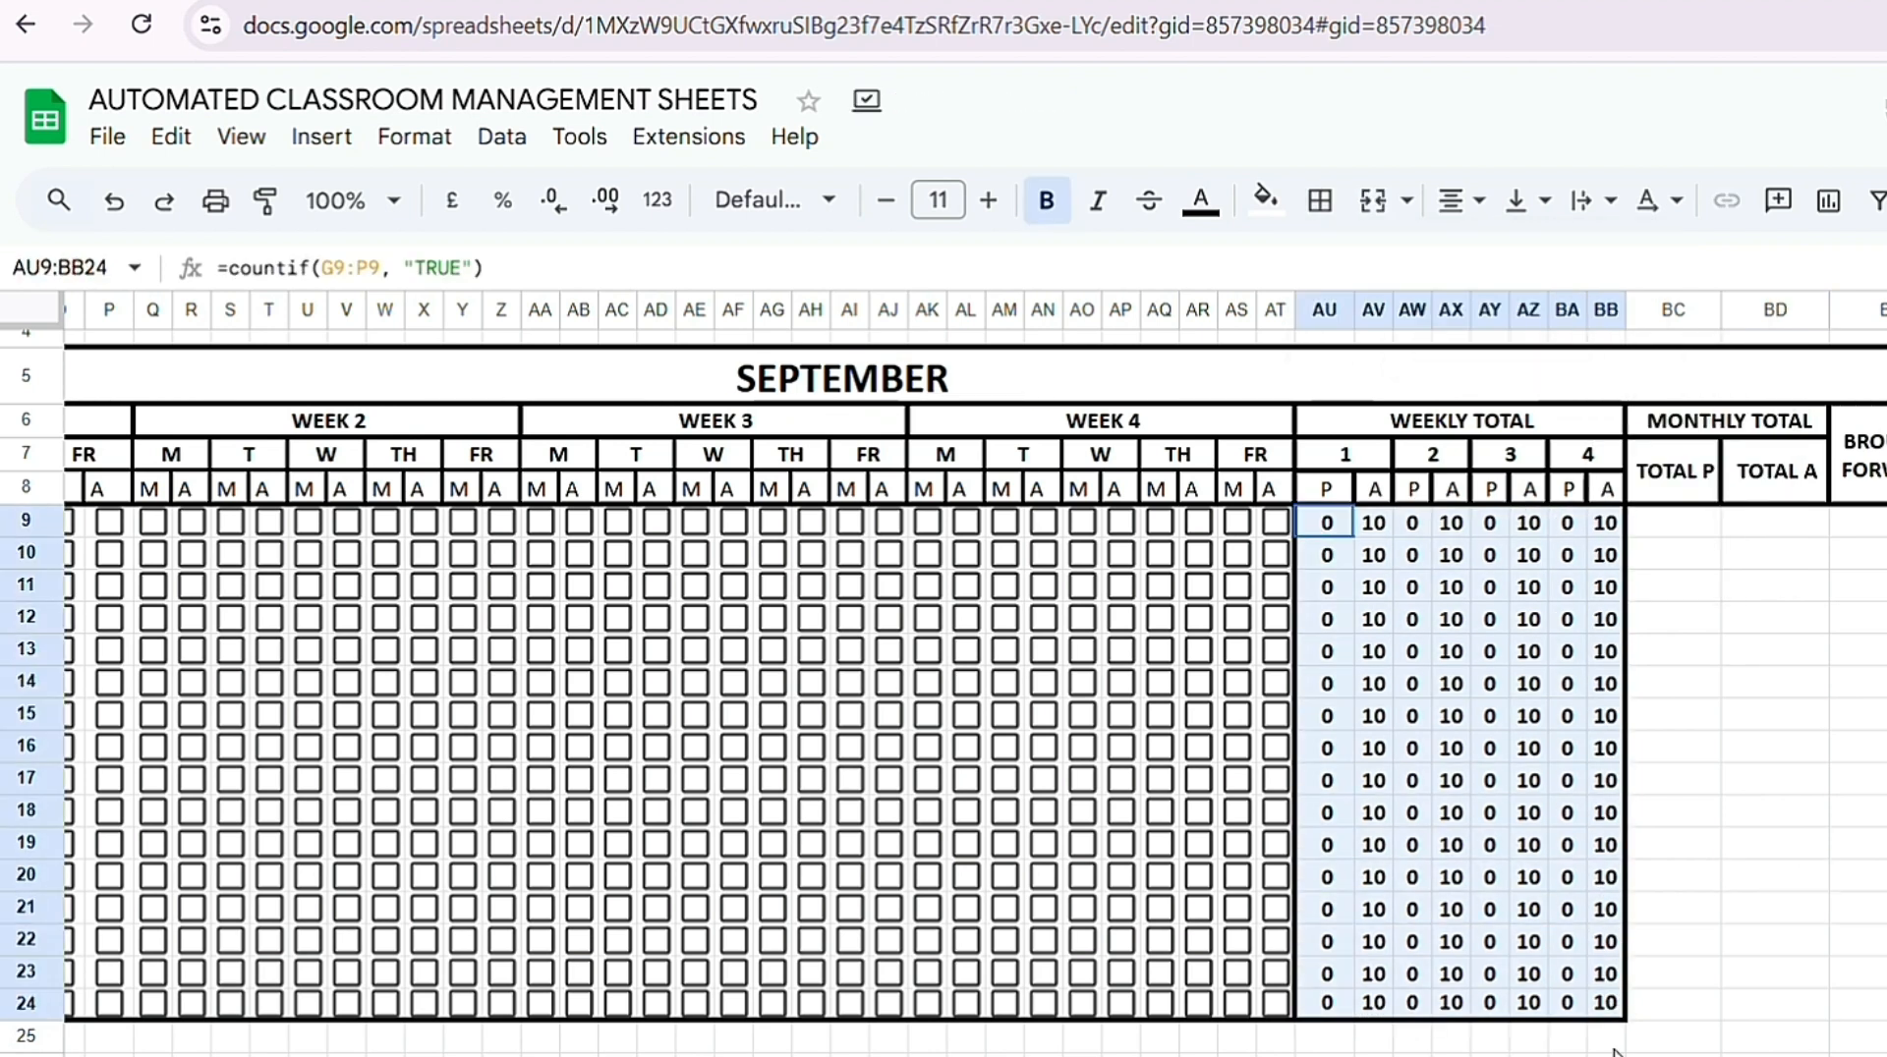
pyautogui.click(1319, 201)
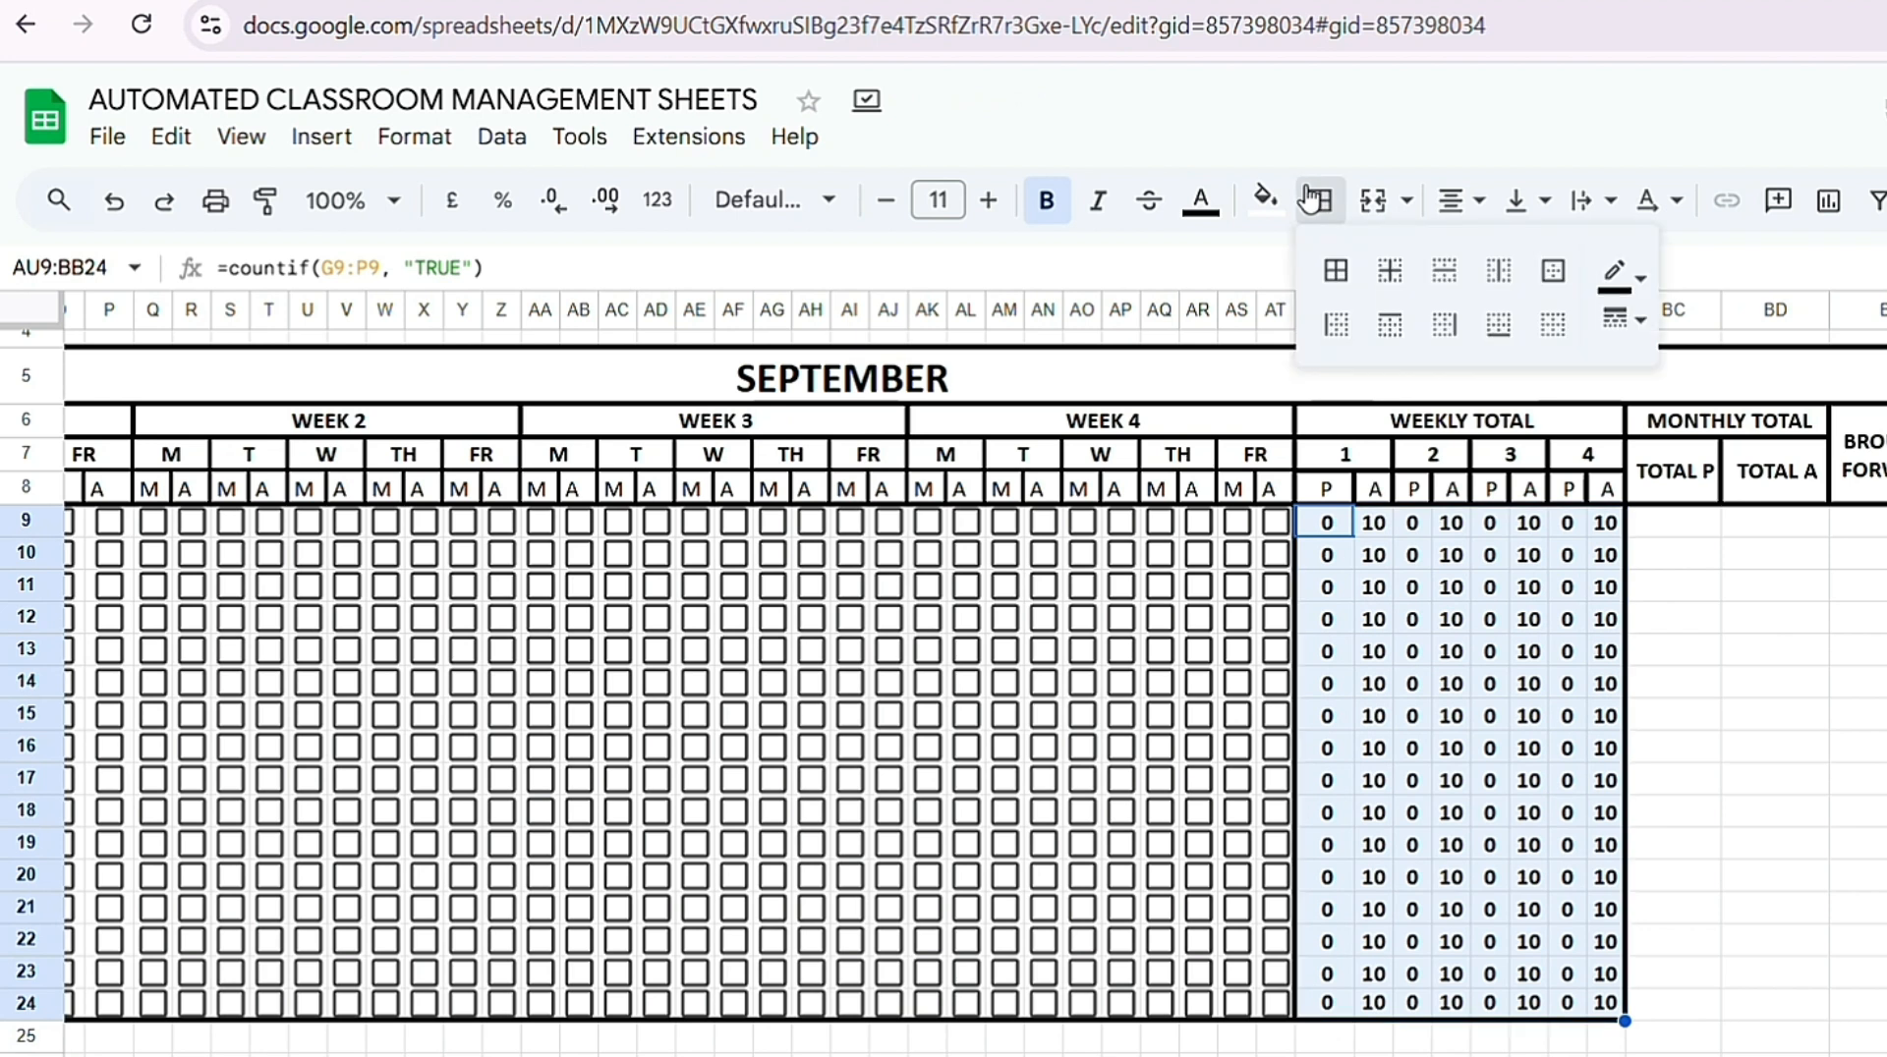
pyautogui.click(1621, 320)
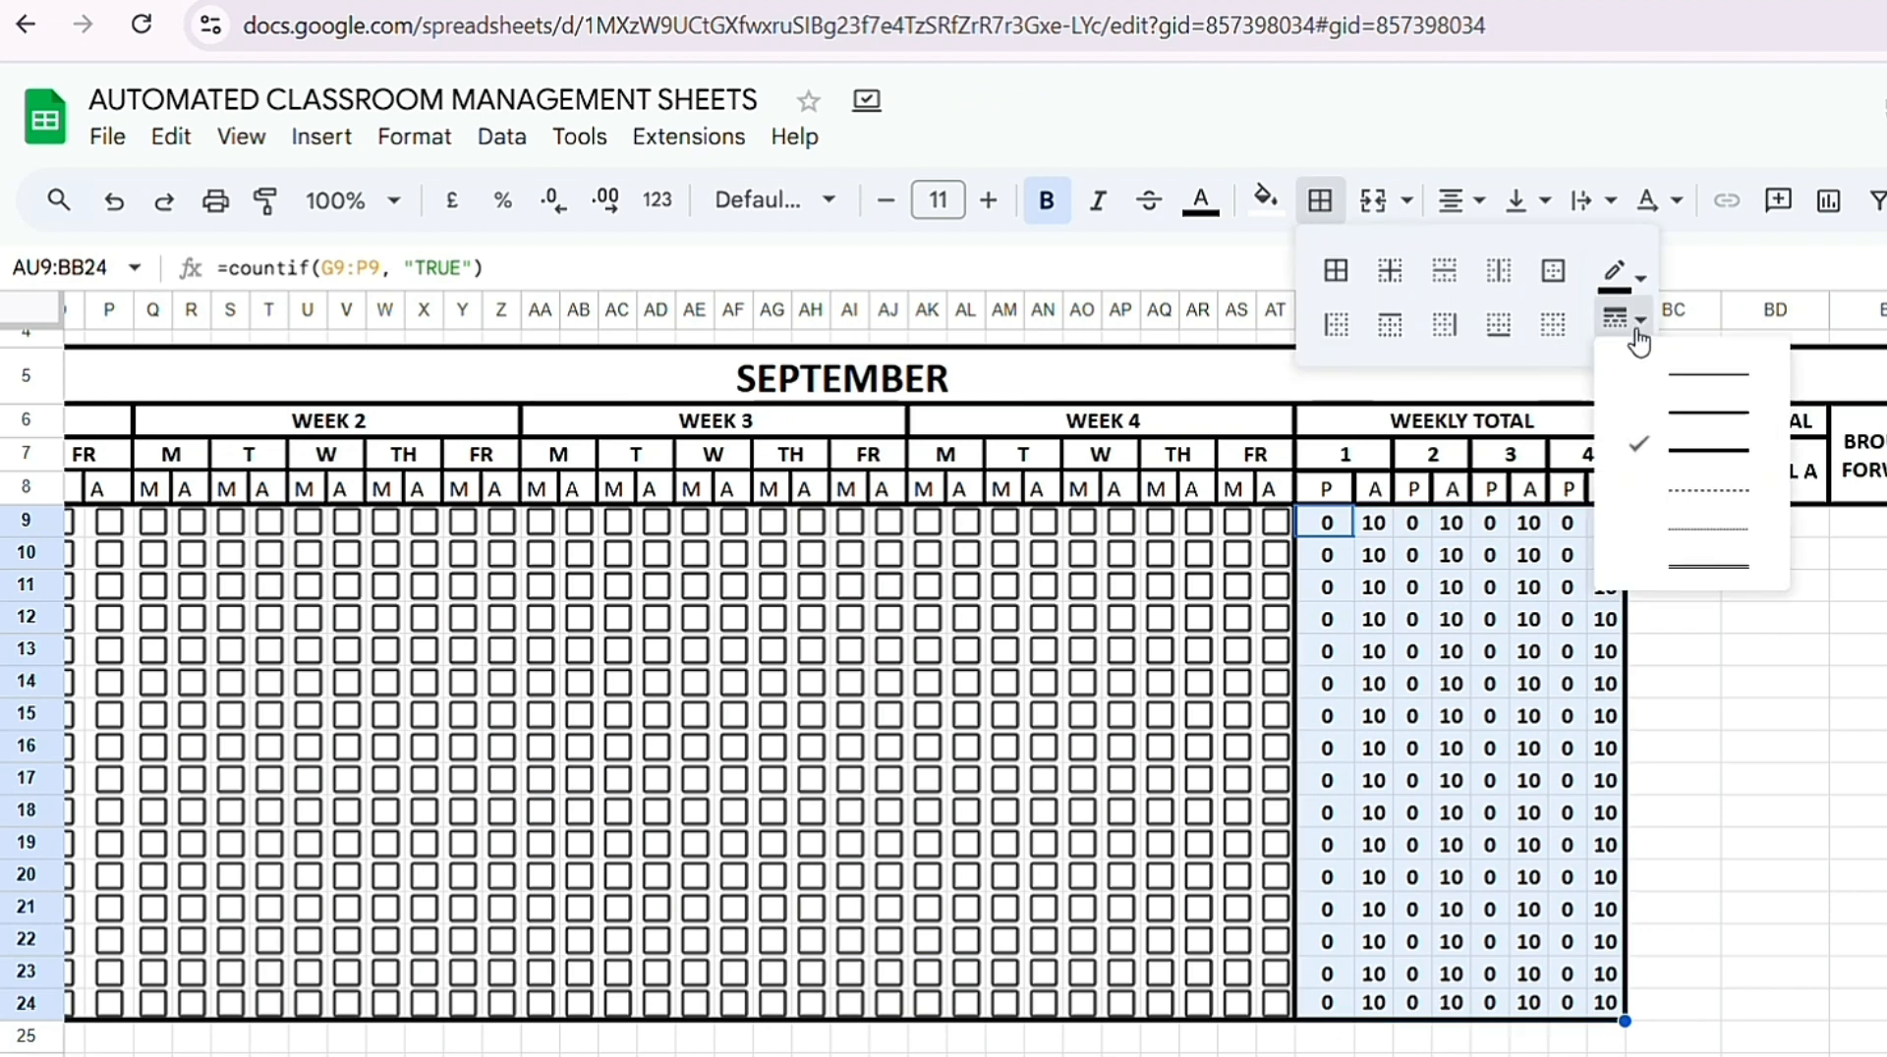
pyautogui.click(1682, 421)
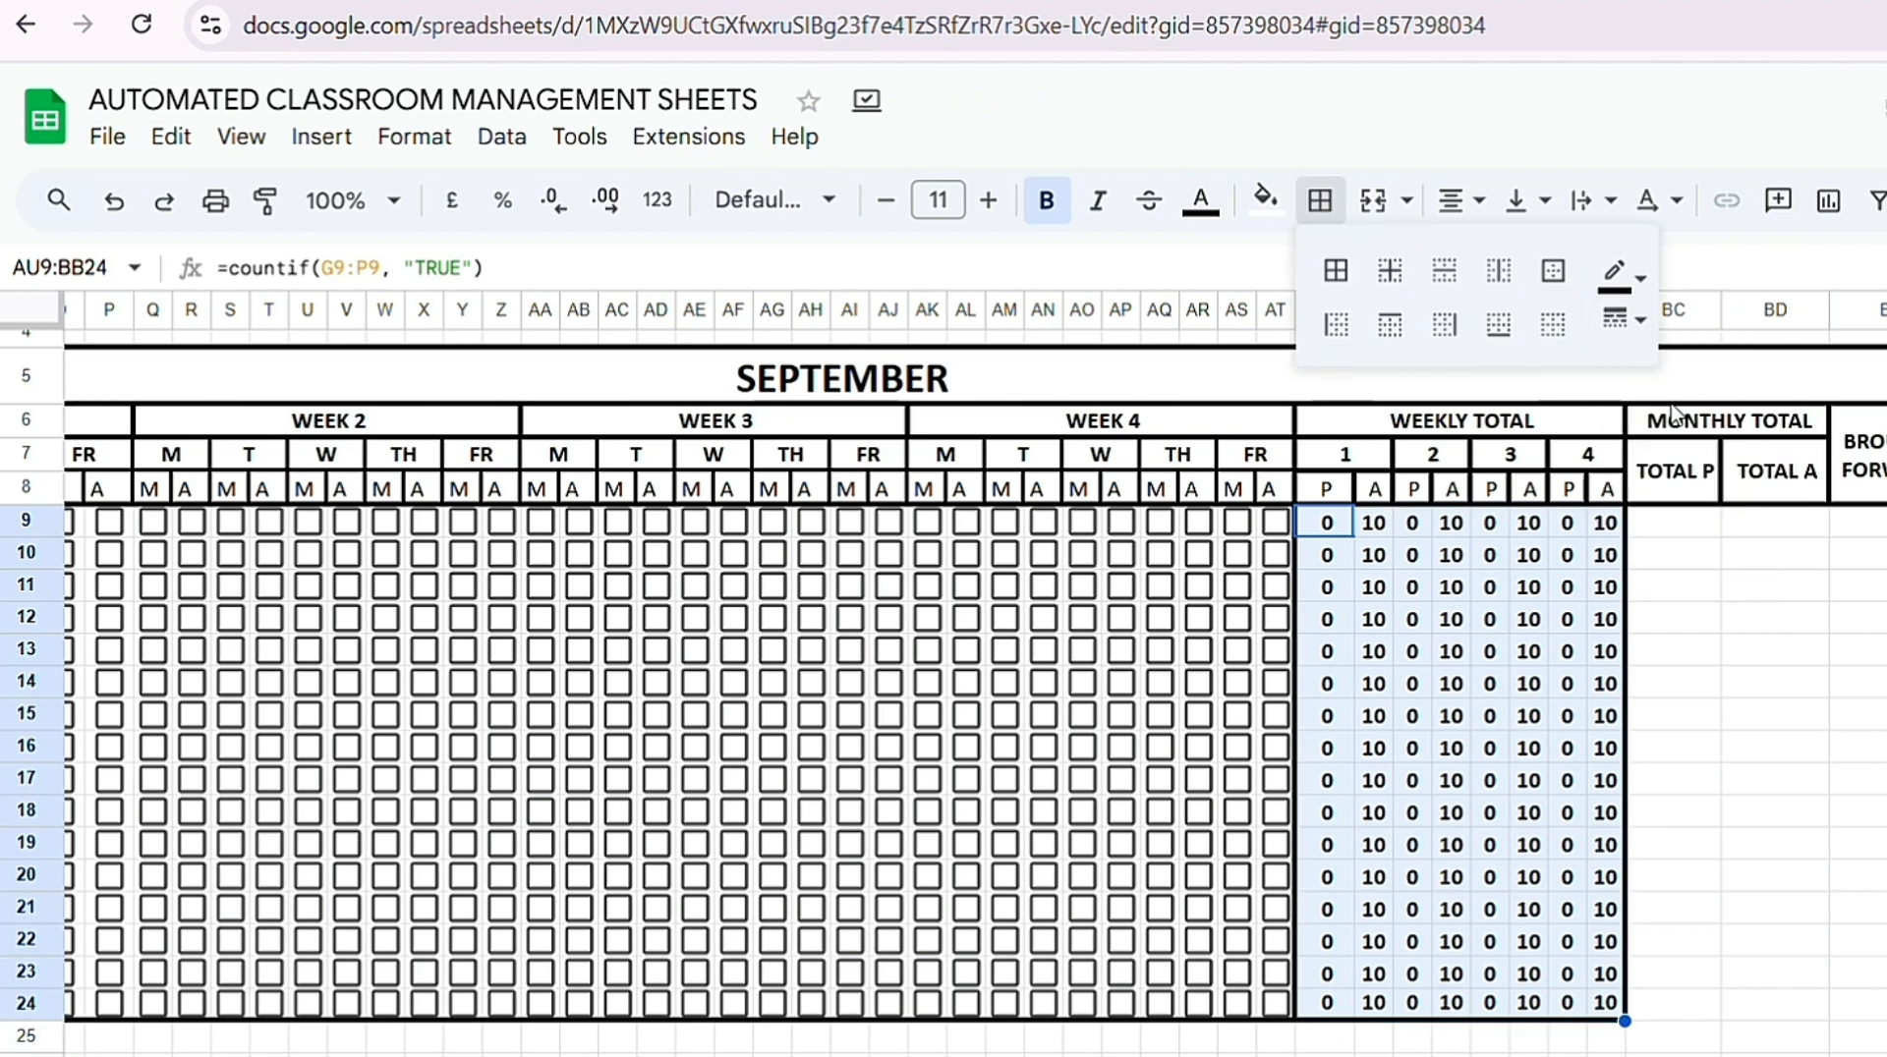
pyautogui.click(1392, 275)
pyautogui.click(1622, 320)
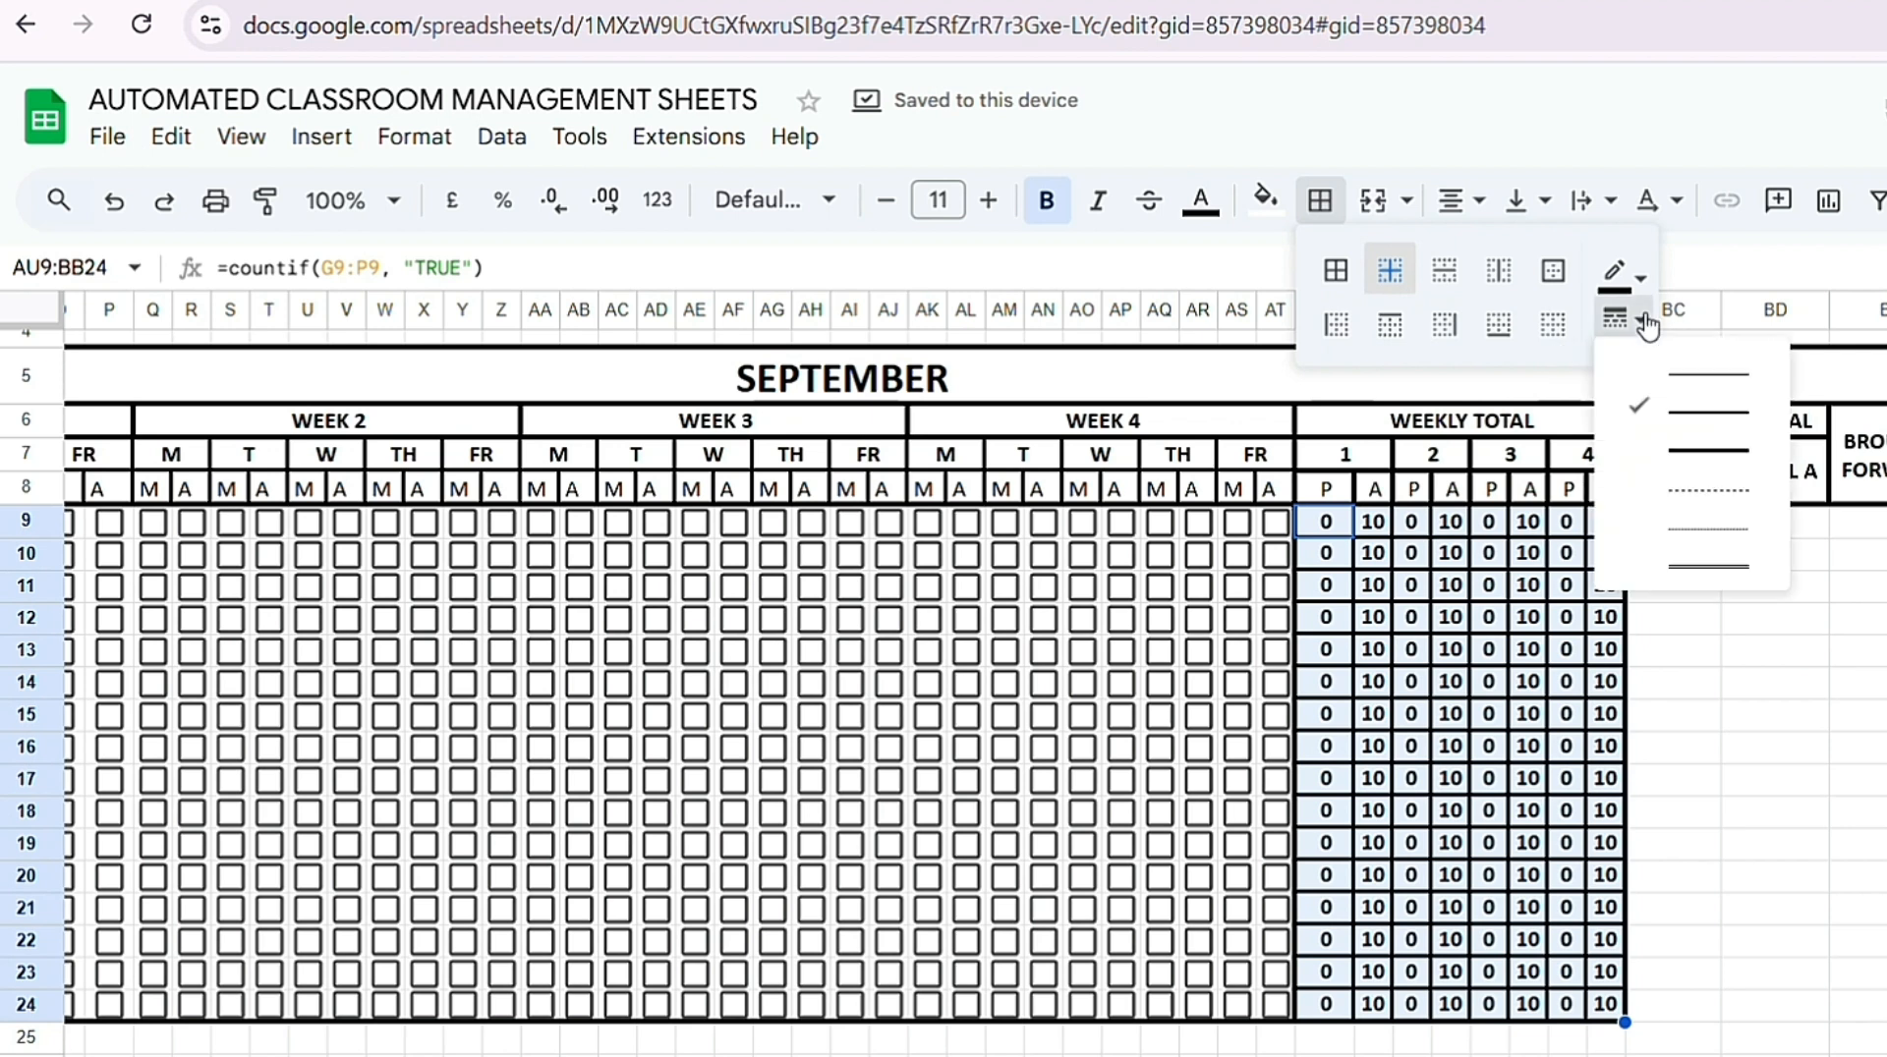
pyautogui.click(1684, 391)
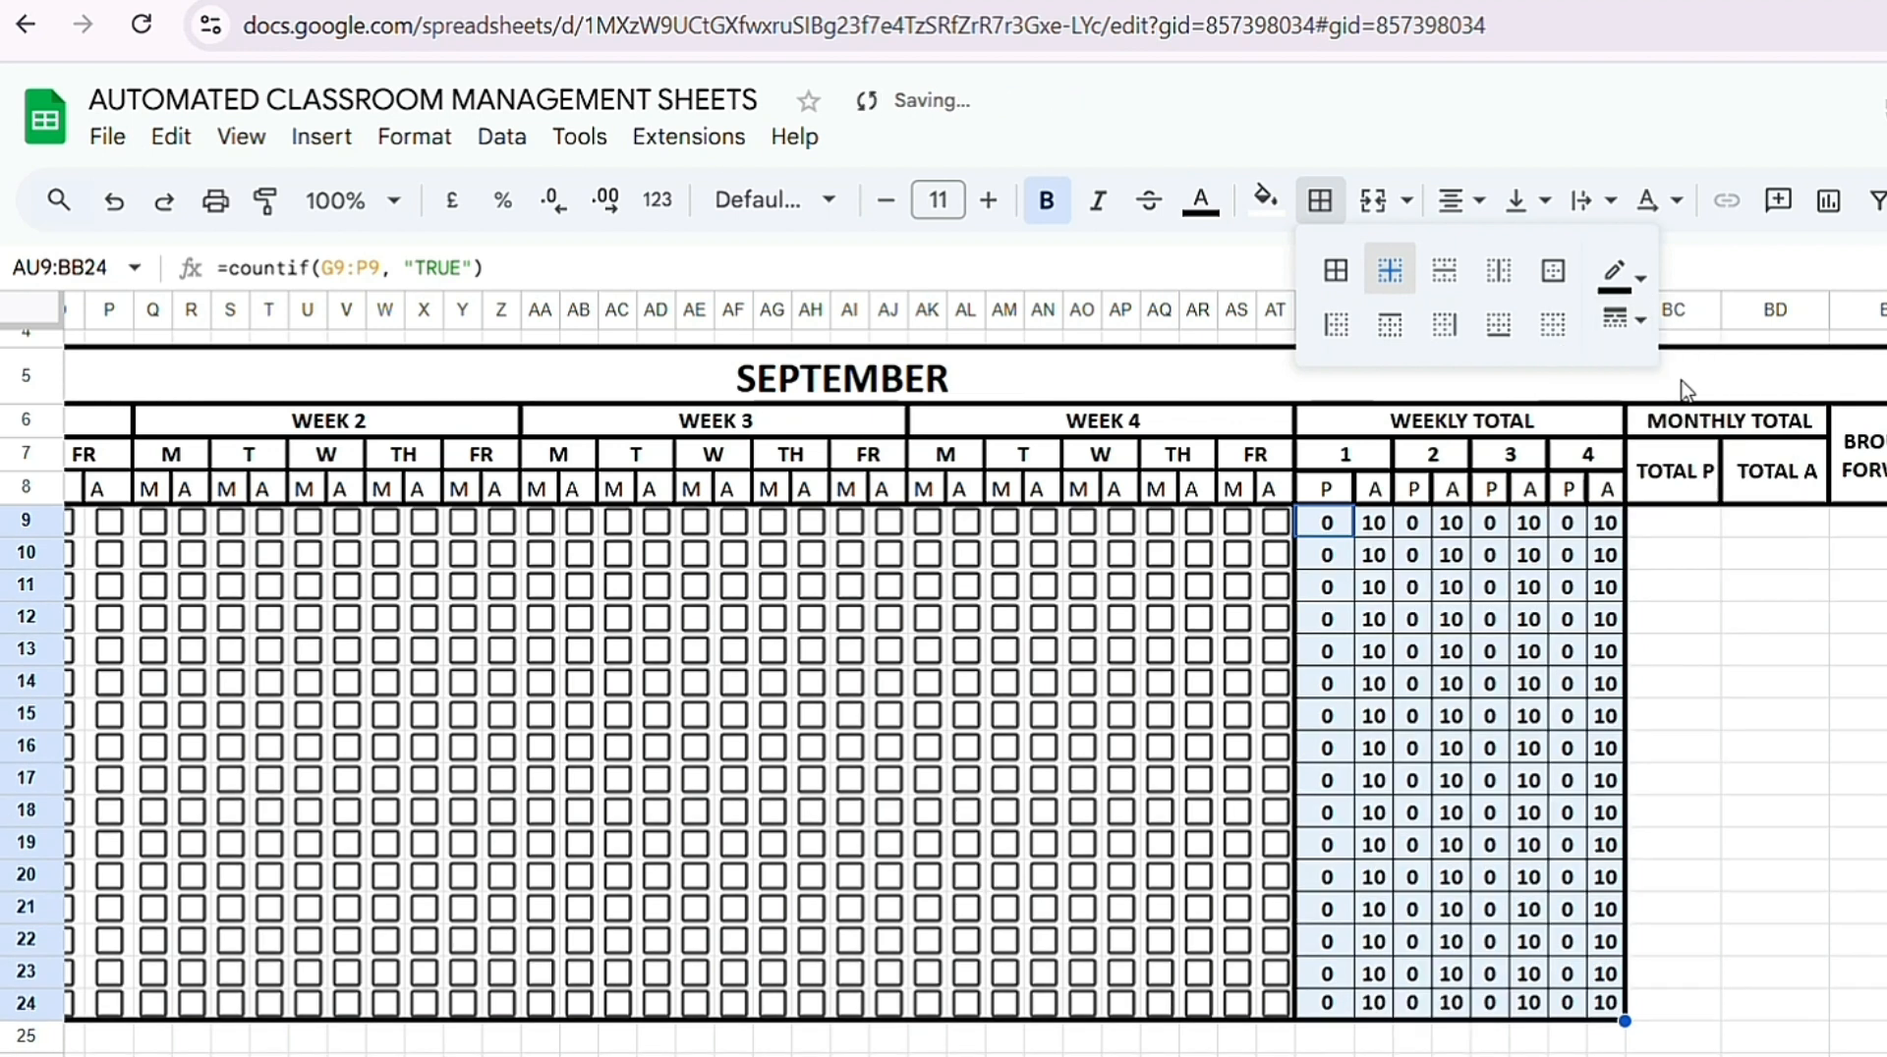
# Step: Enter =AU9+AW9+AY9+BA9 in BC9 for the monthly present total and fill it down to row 24
pyautogui.click(1700, 533)
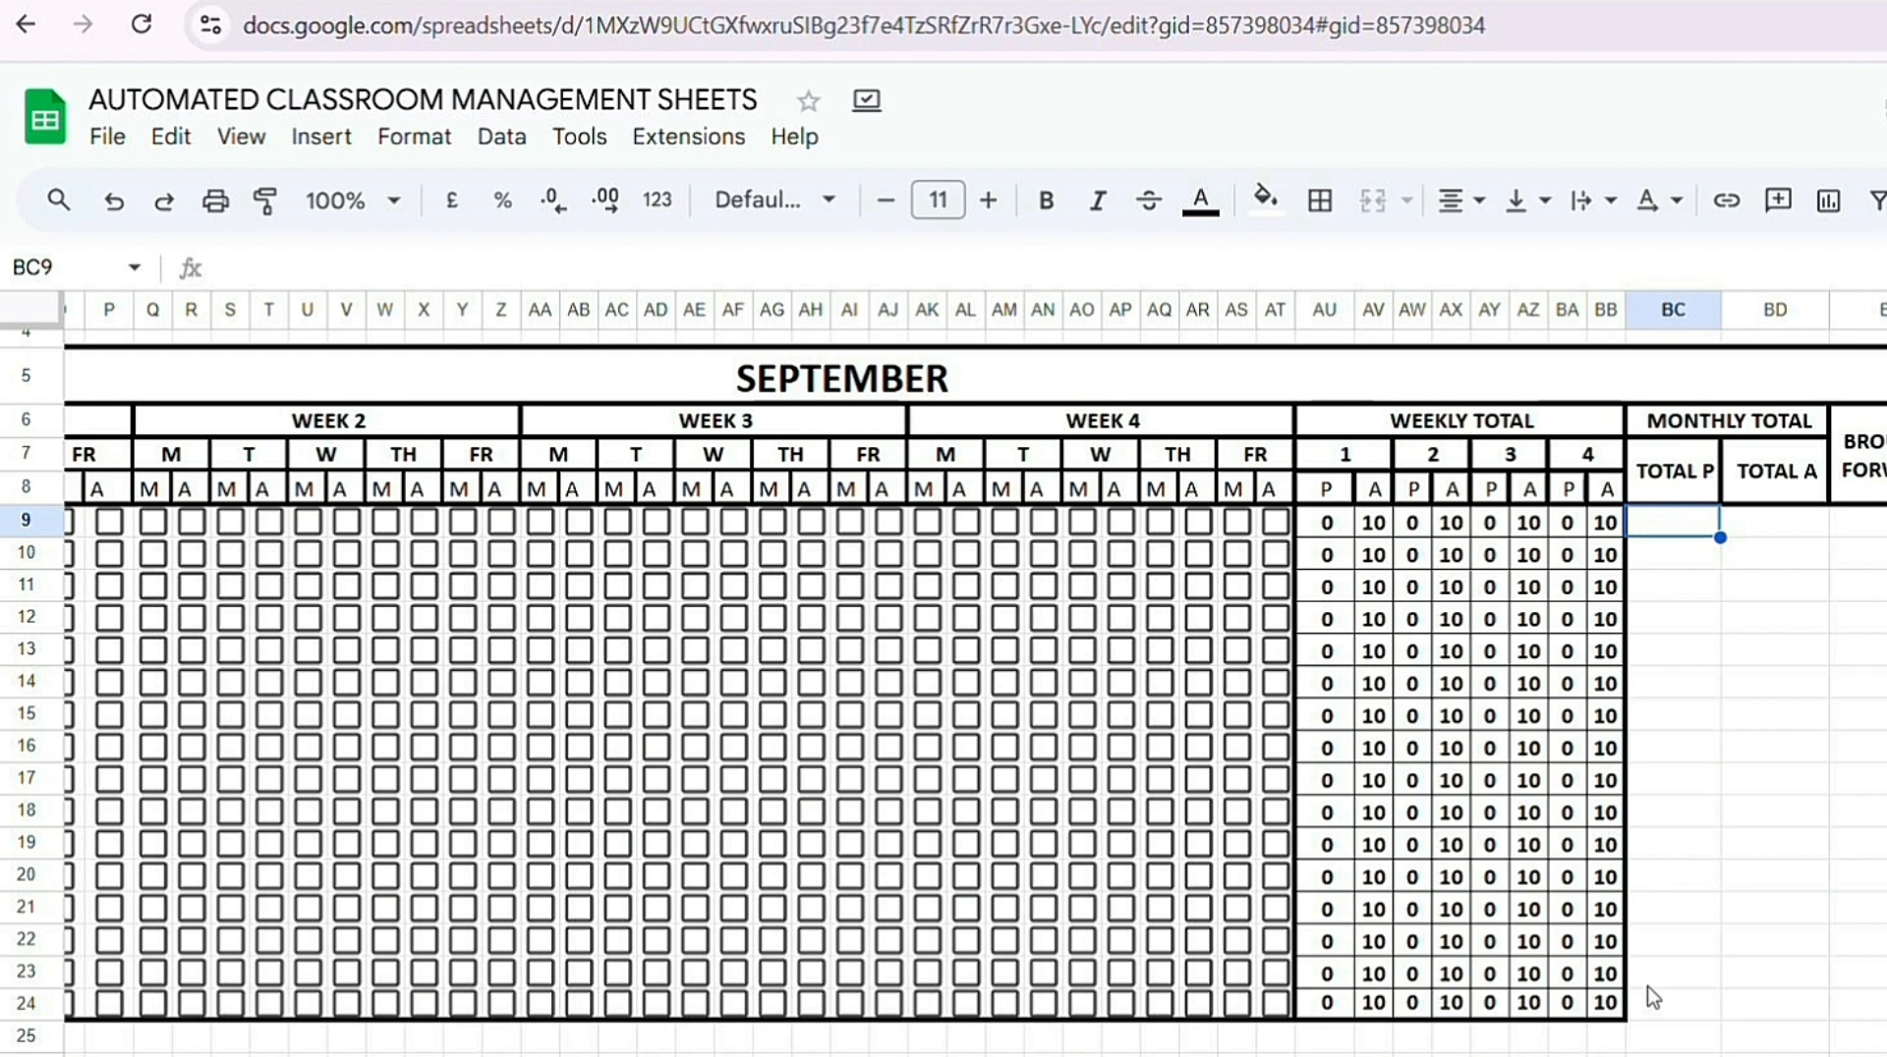
pyautogui.hscroll(5, 1444, 393)
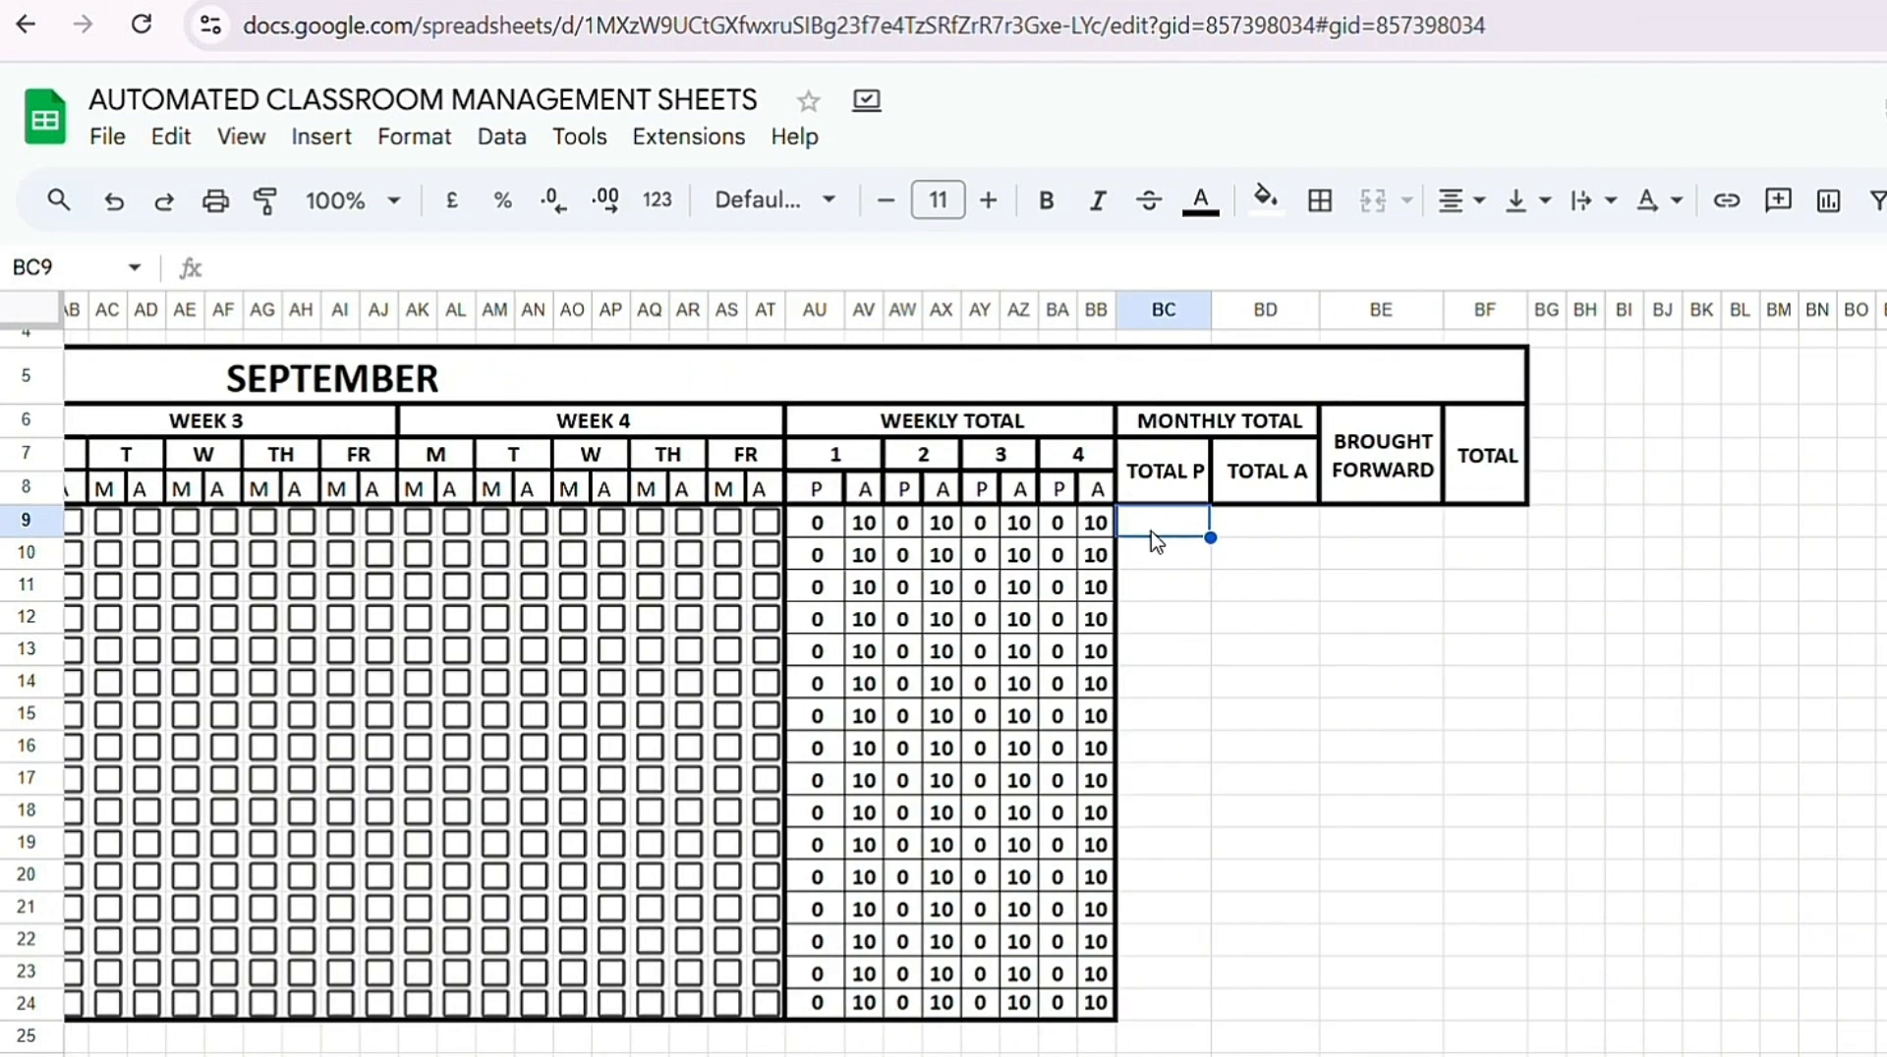
pyautogui.write('=')
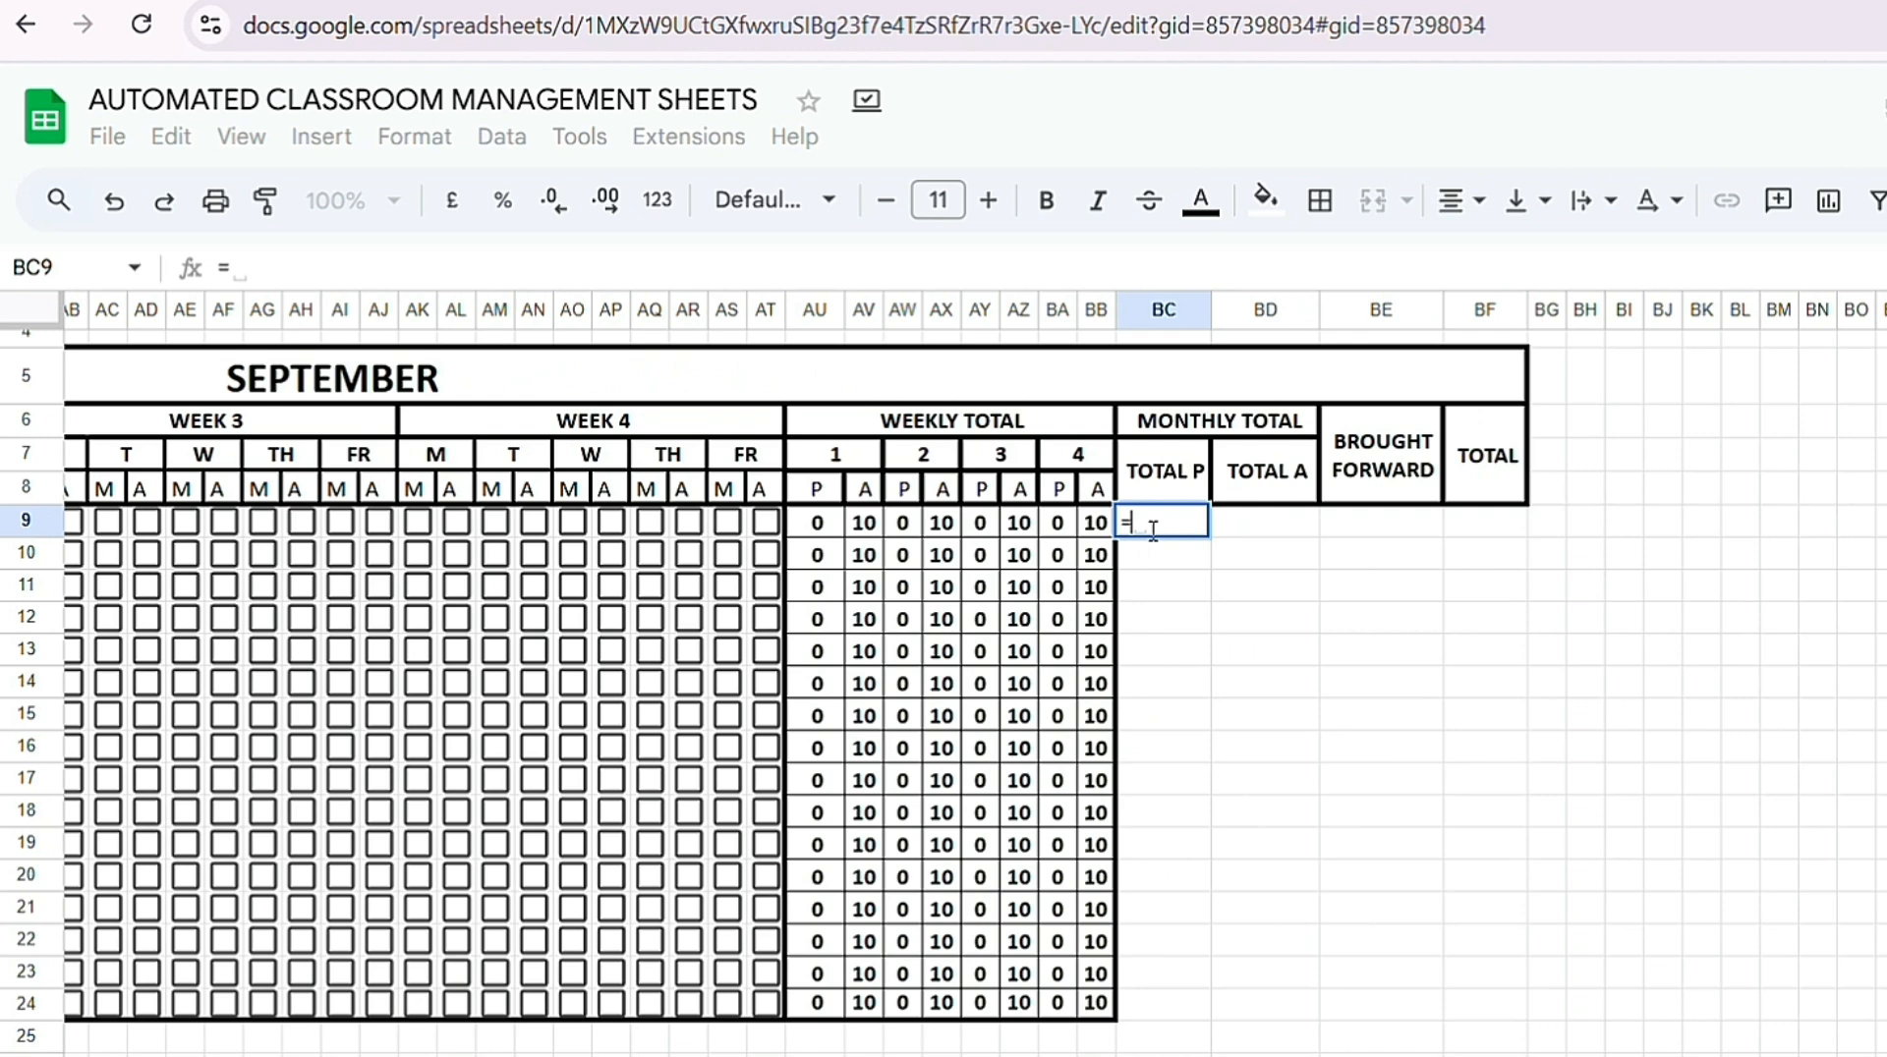
pyautogui.click(831, 531)
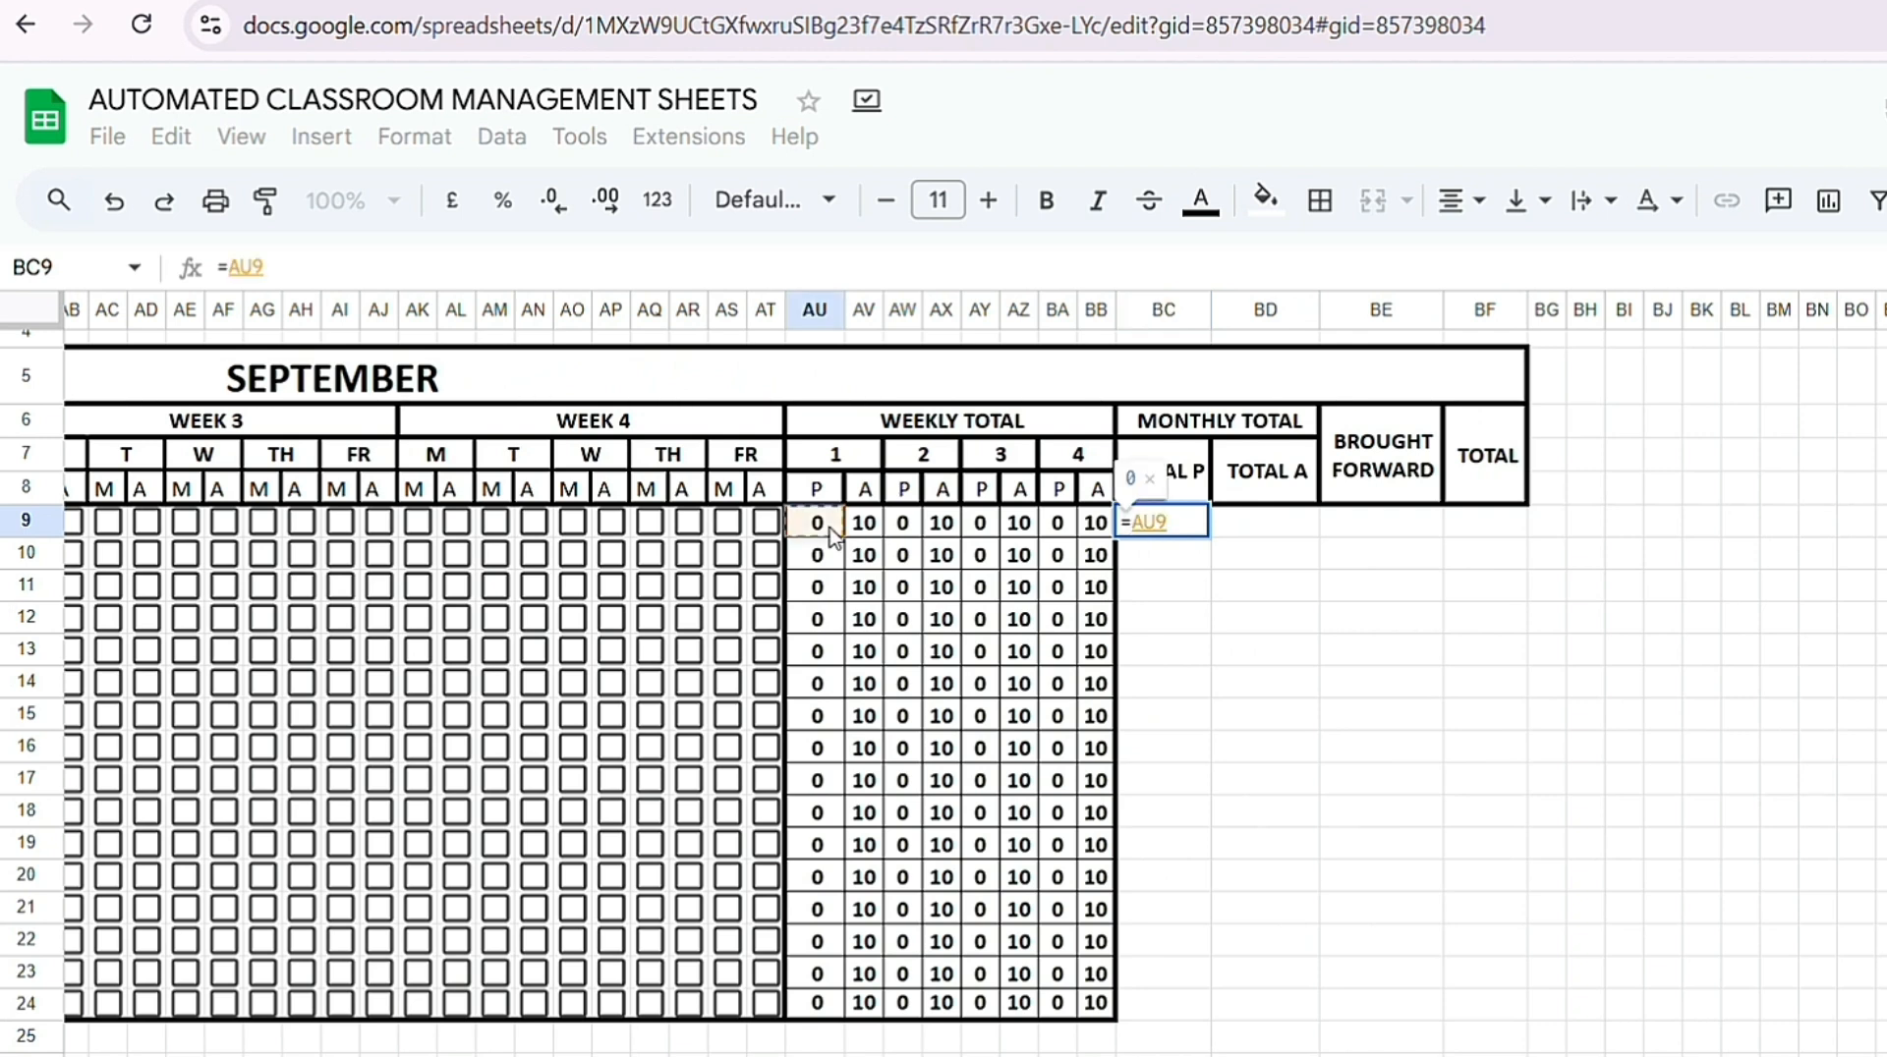
pyautogui.write('+')
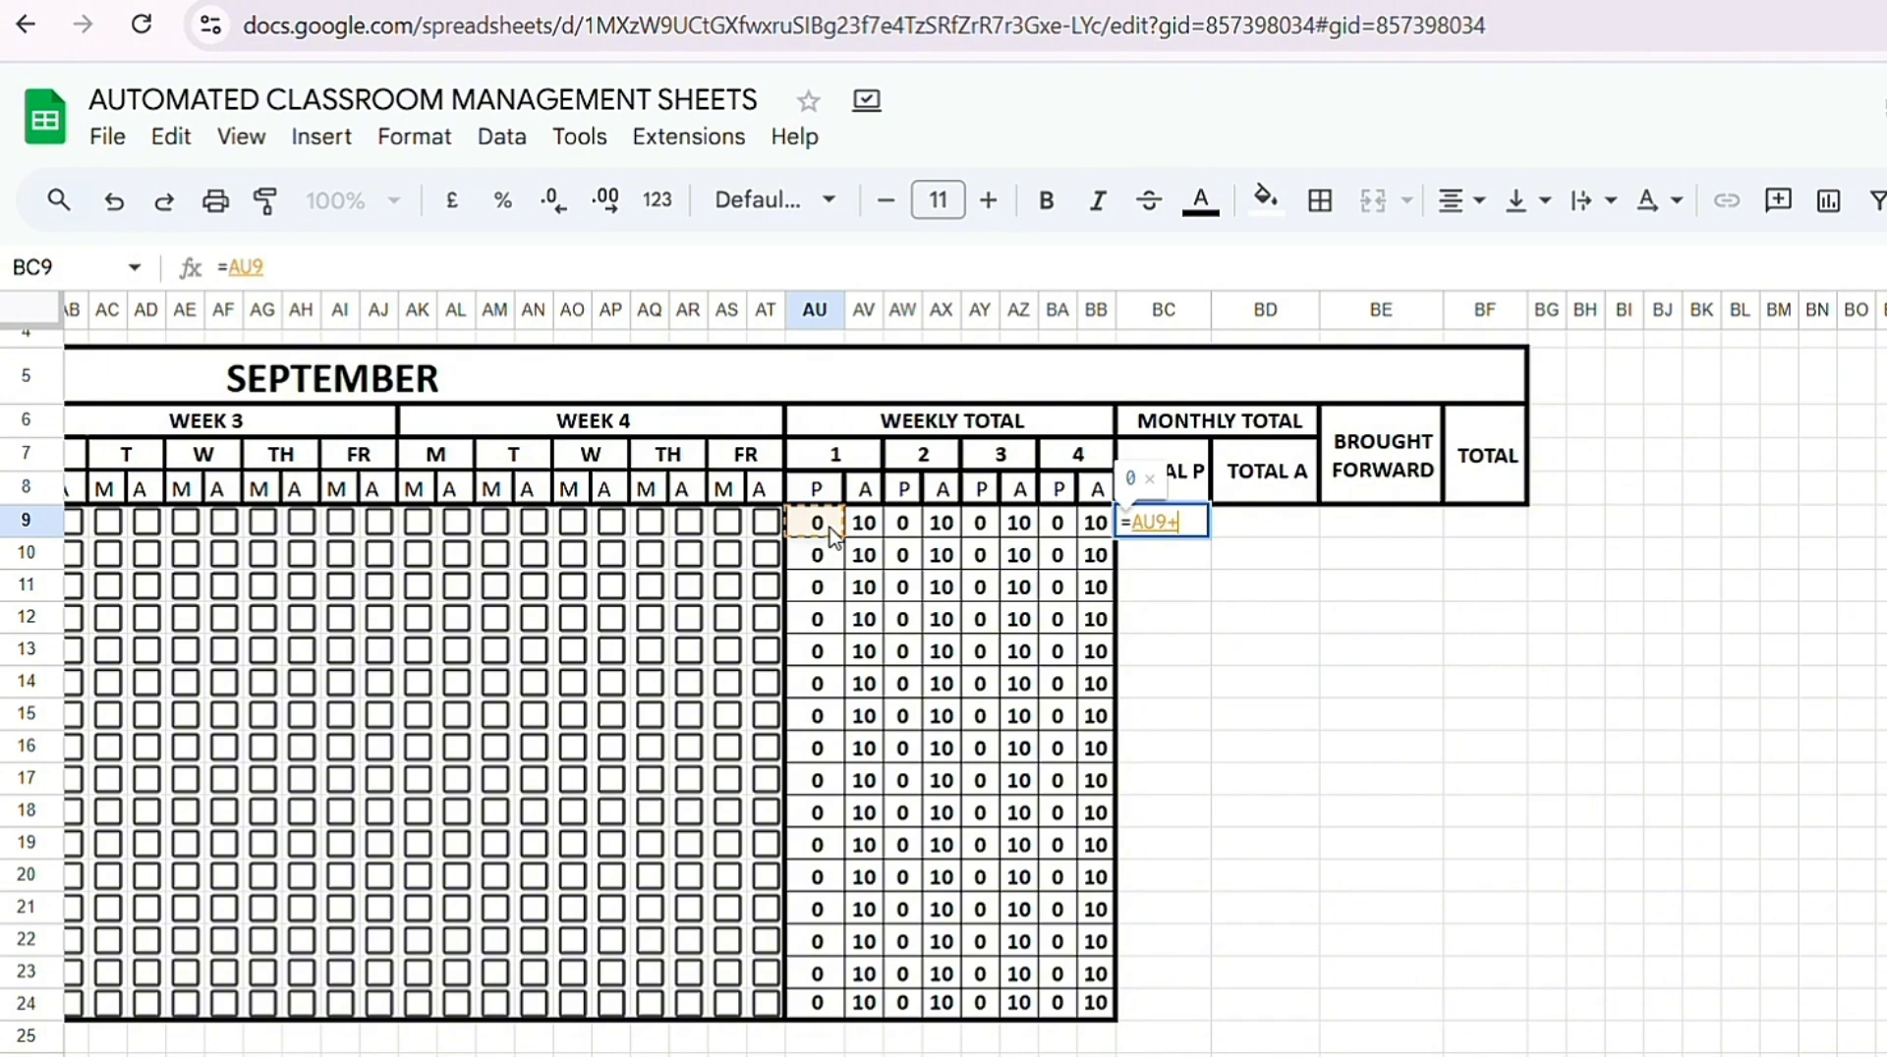
pyautogui.click(909, 528)
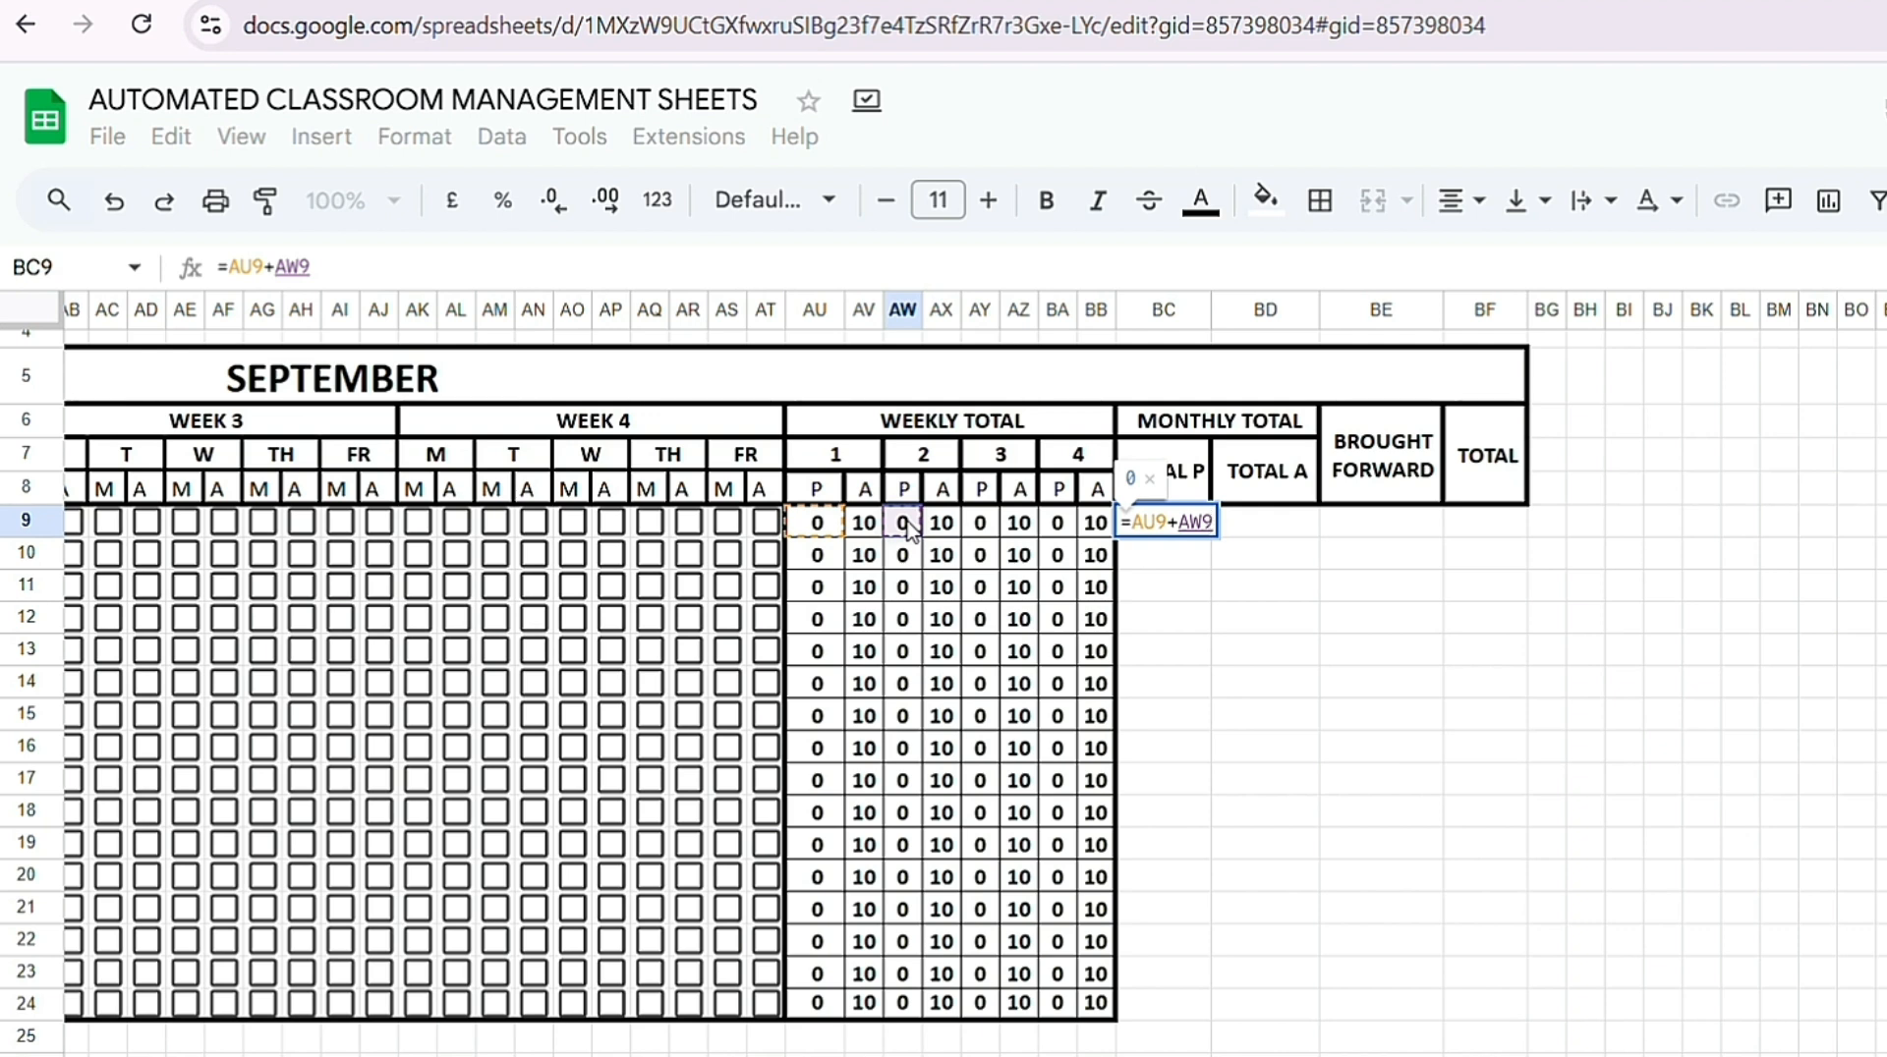
pyautogui.write('+')
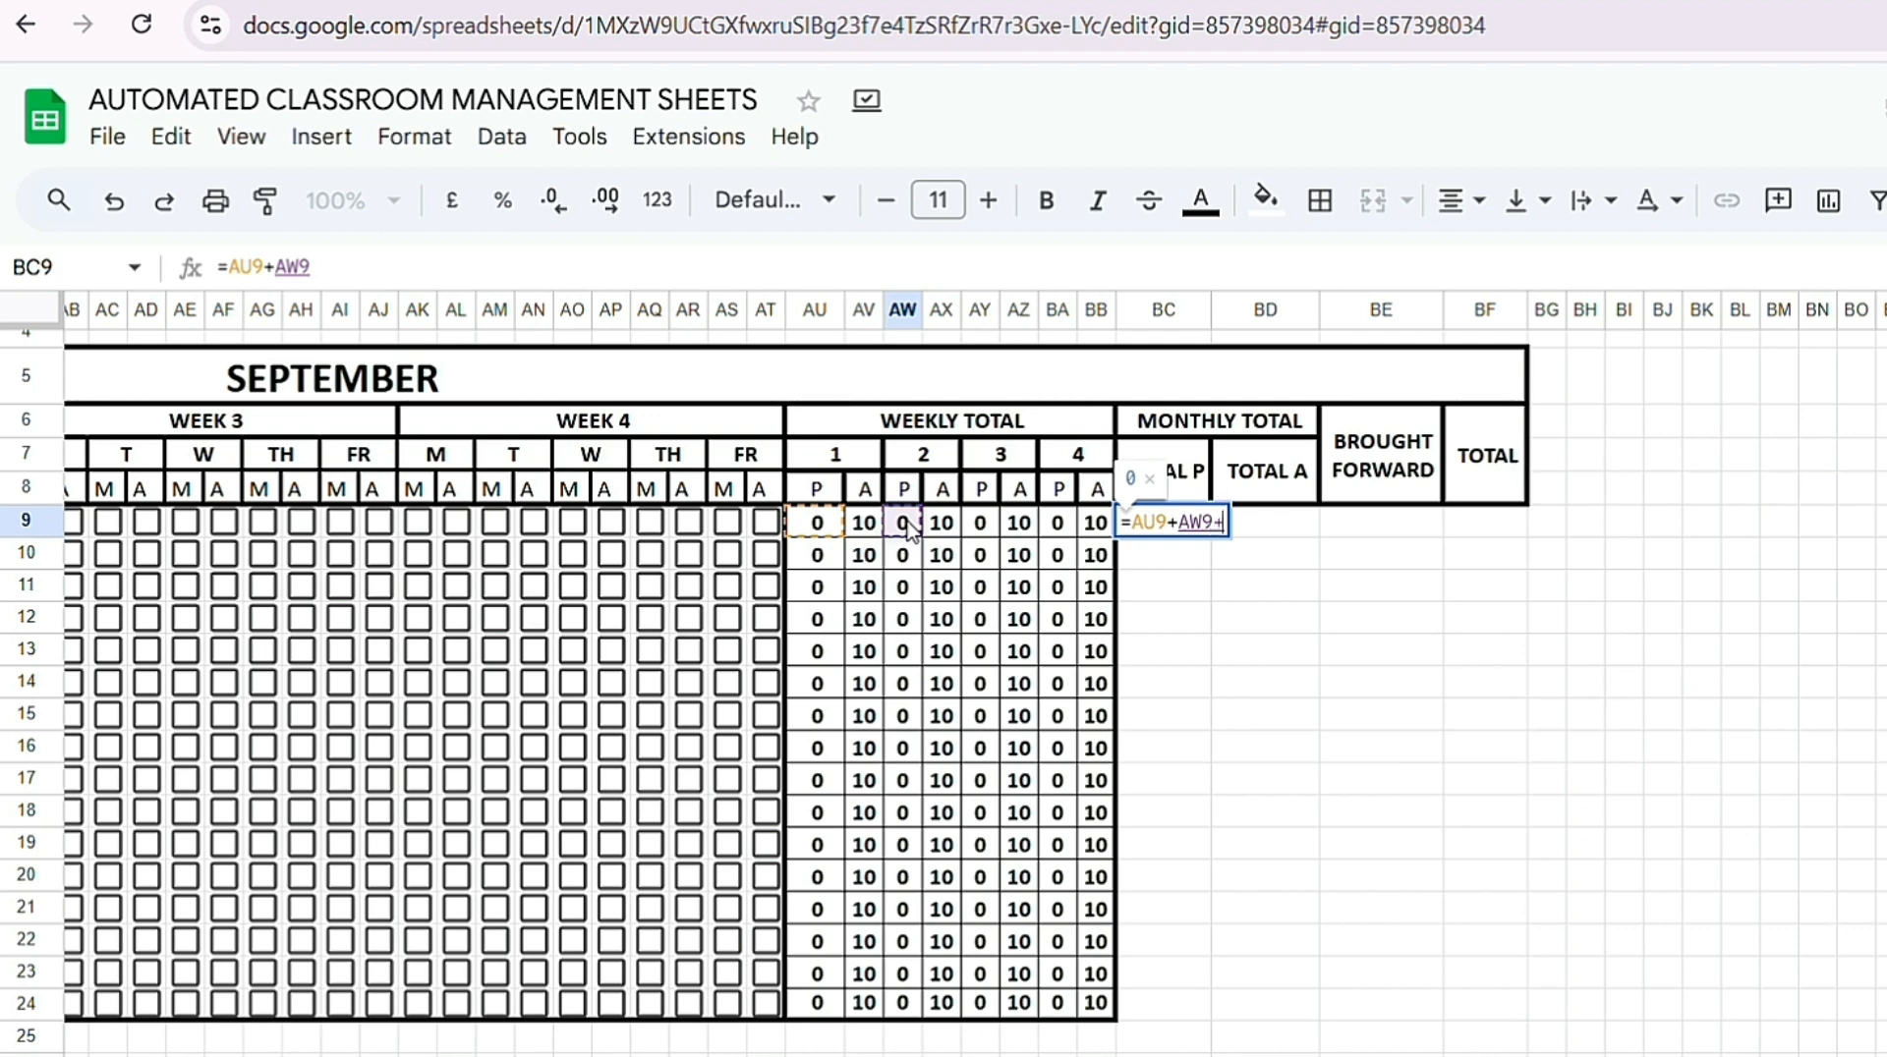
pyautogui.click(976, 531)
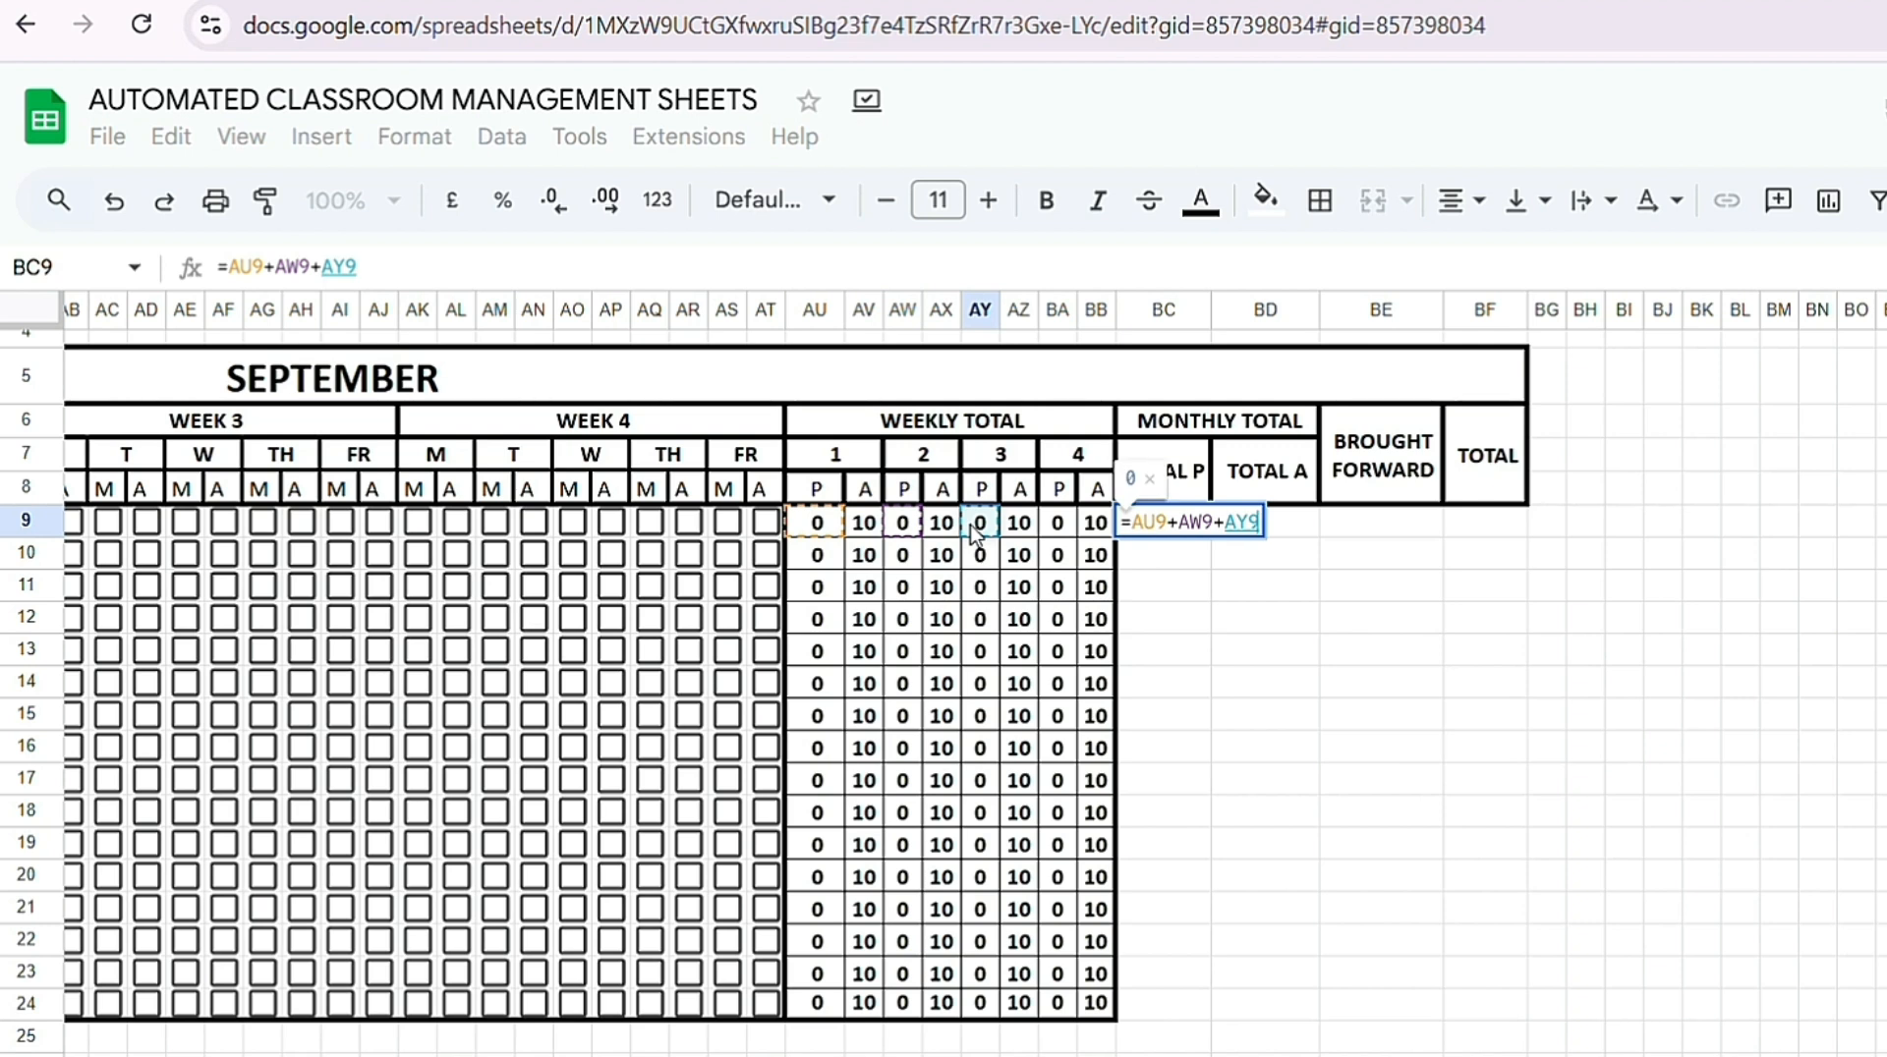
pyautogui.write('+')
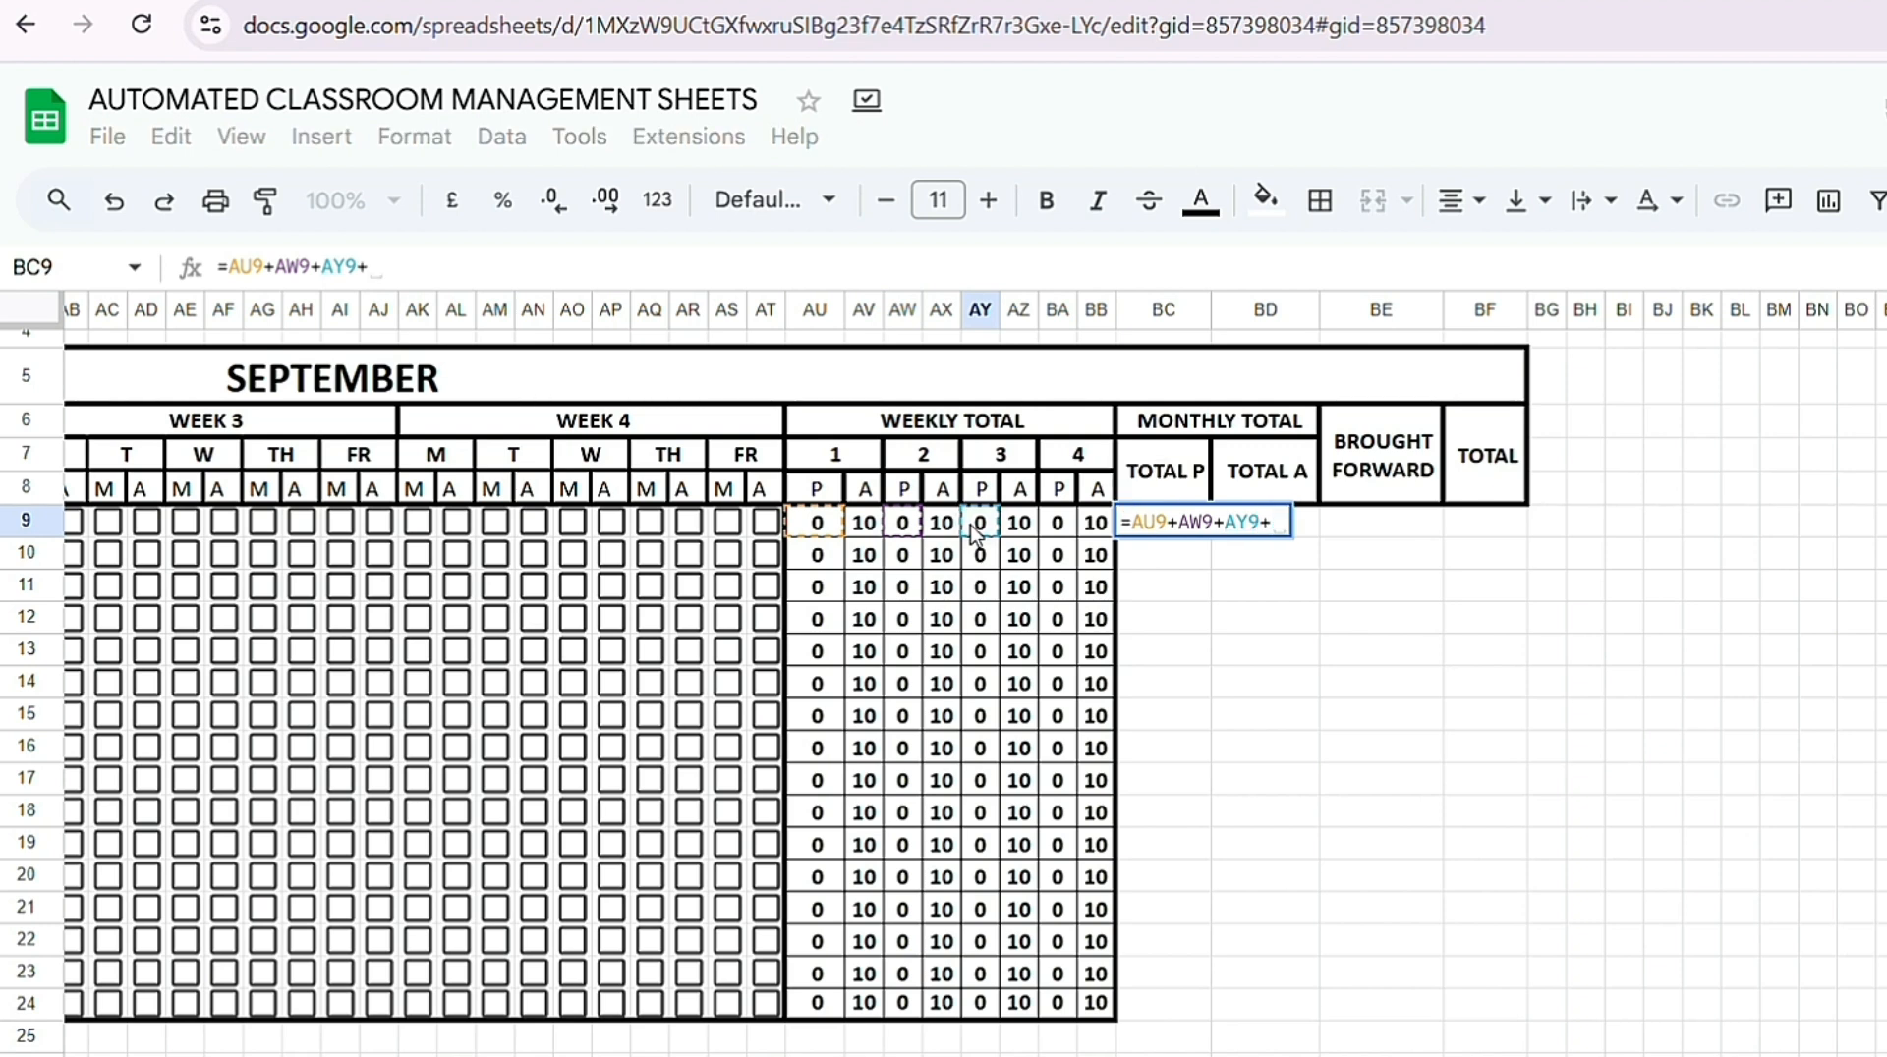
pyautogui.click(1062, 524)
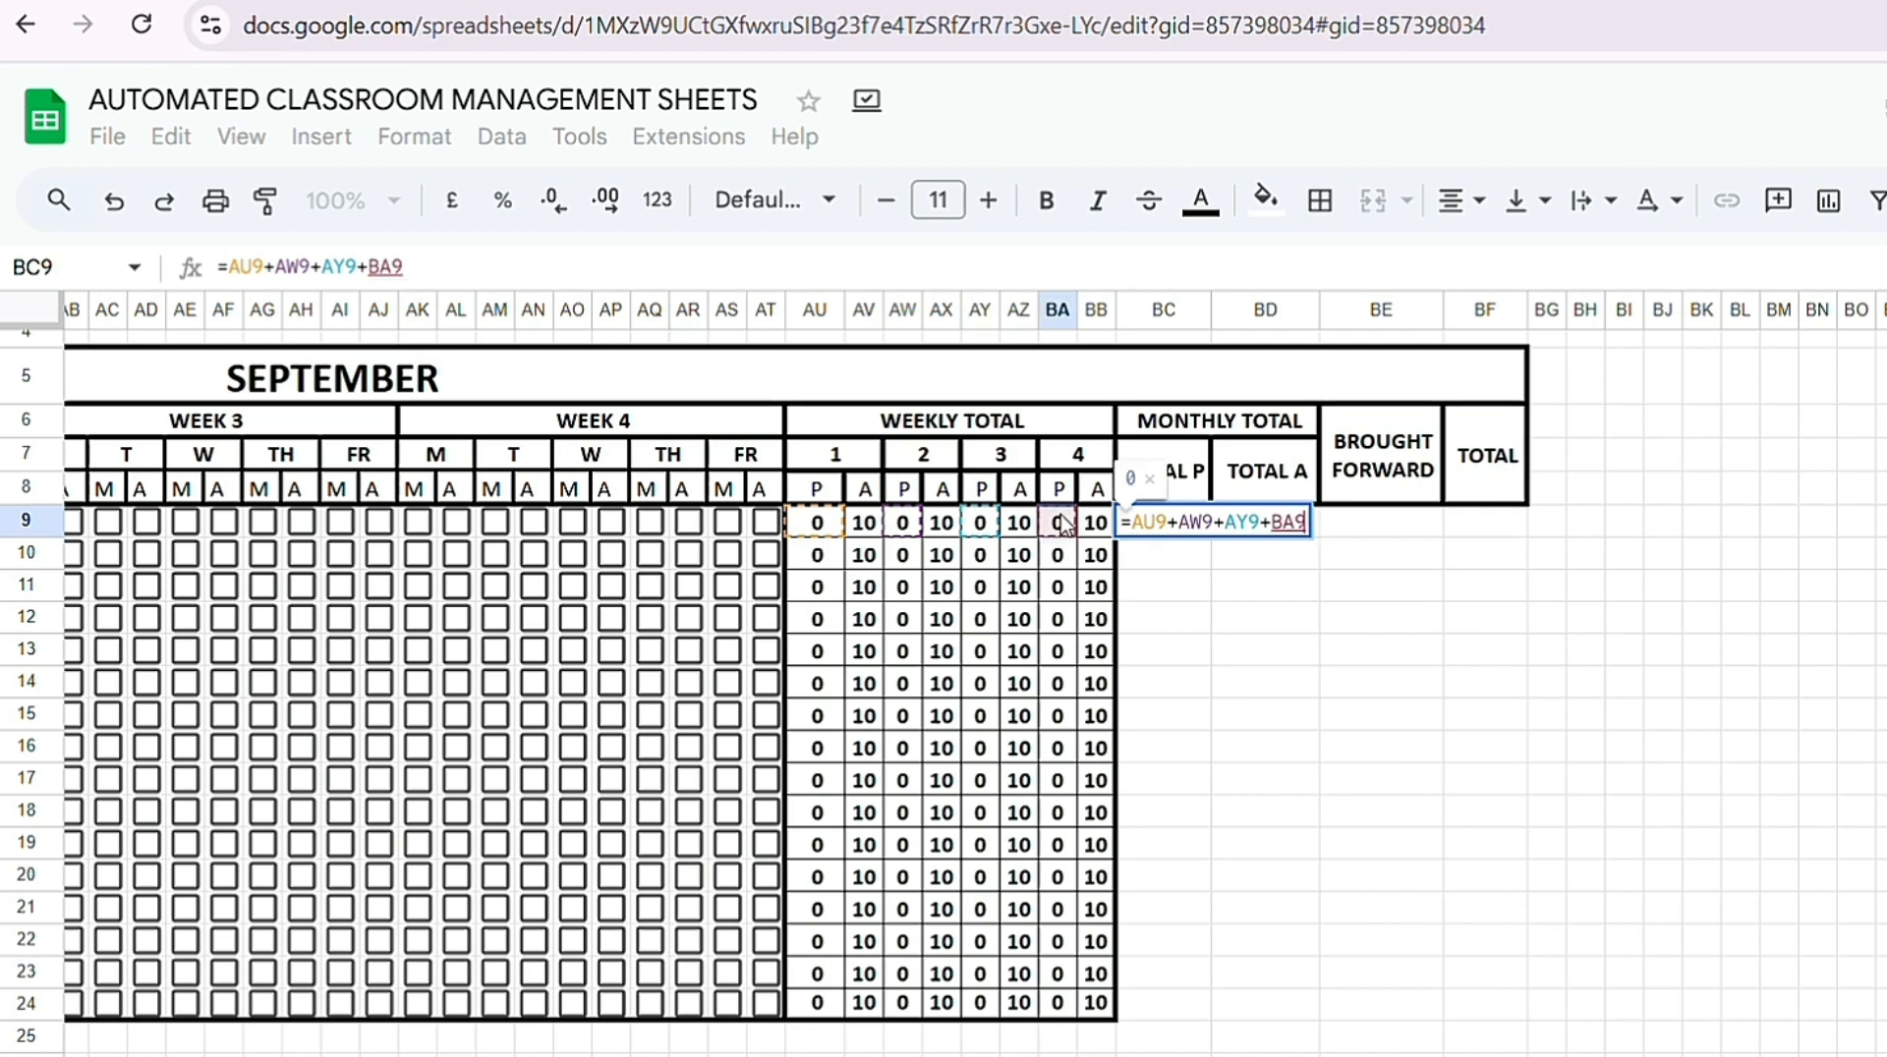
pyautogui.press('Return')
pyautogui.click(1180, 529)
pyautogui.moveTo(1210, 537); pyautogui.dragTo(1188, 999)
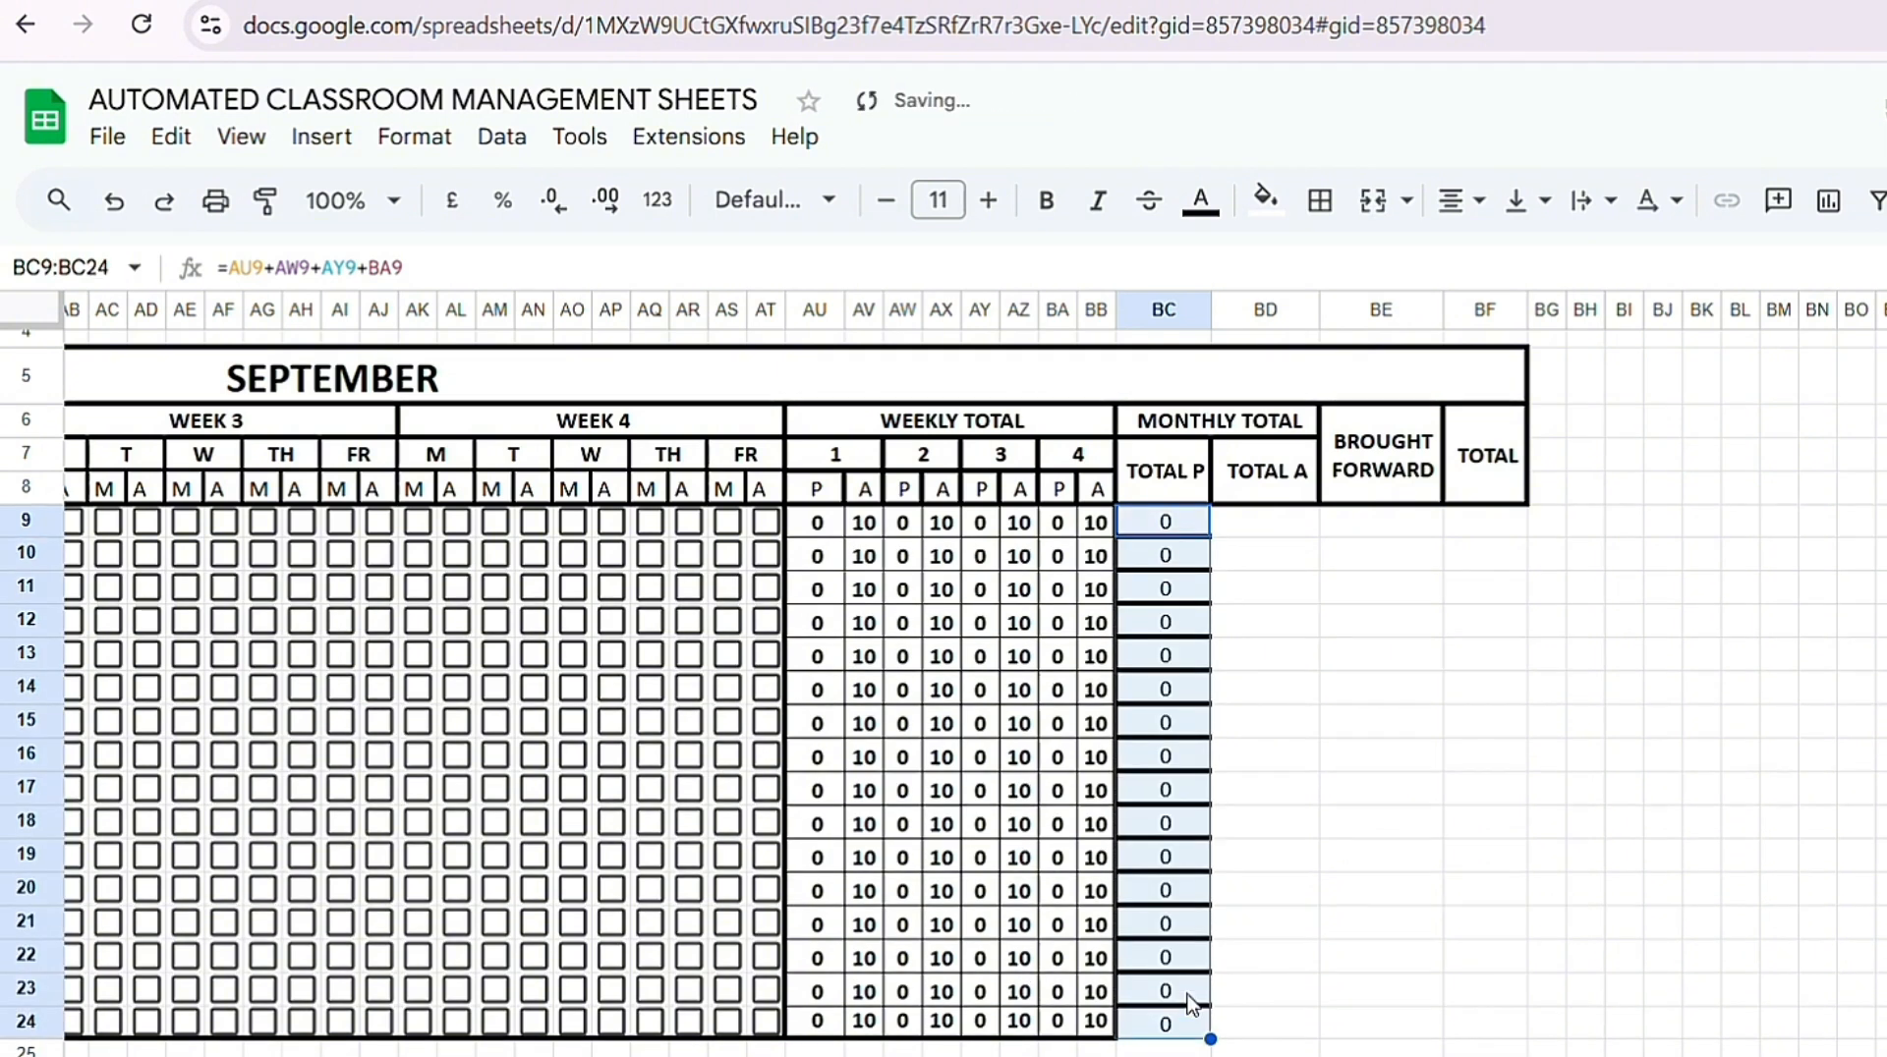
# Step: Enter =AV9+AX9+AZ9+BB9 in BD9 for the monthly absent total and fill it down to row 24
pyautogui.click(1258, 530)
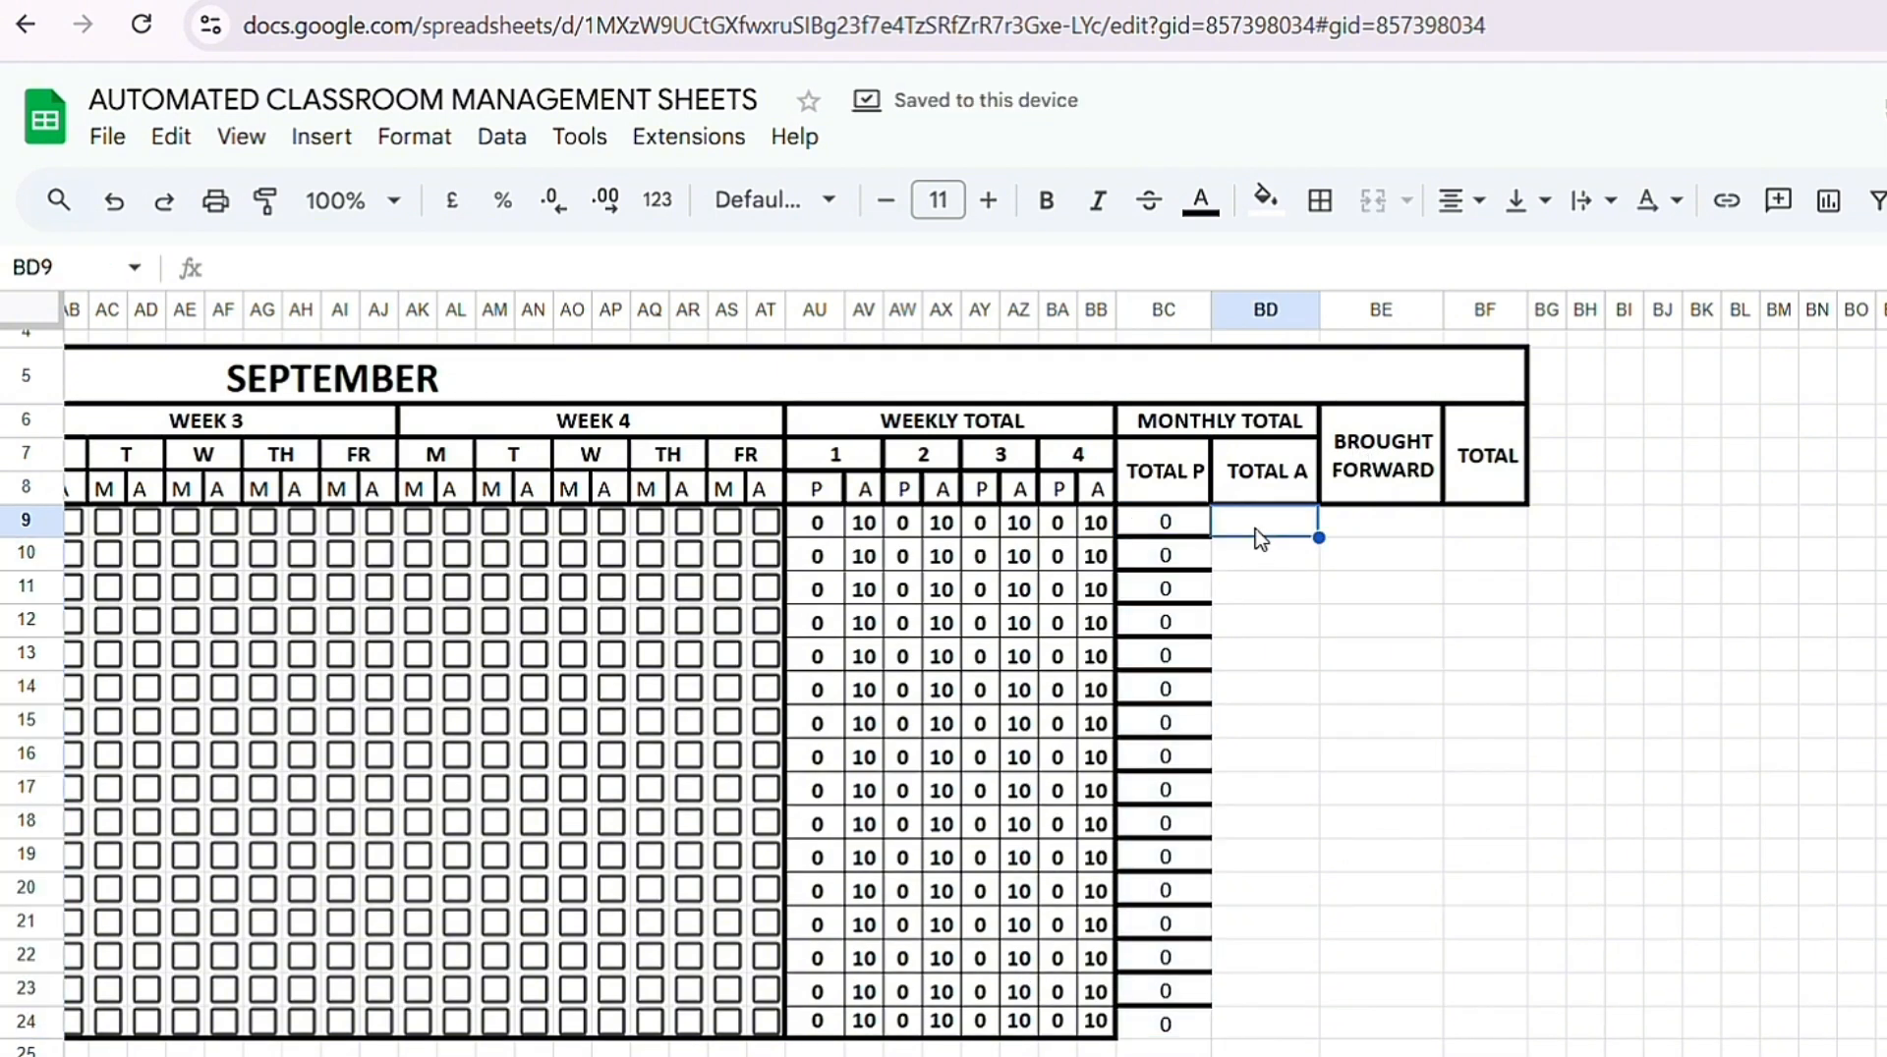
pyautogui.write('=')
pyautogui.click(864, 523)
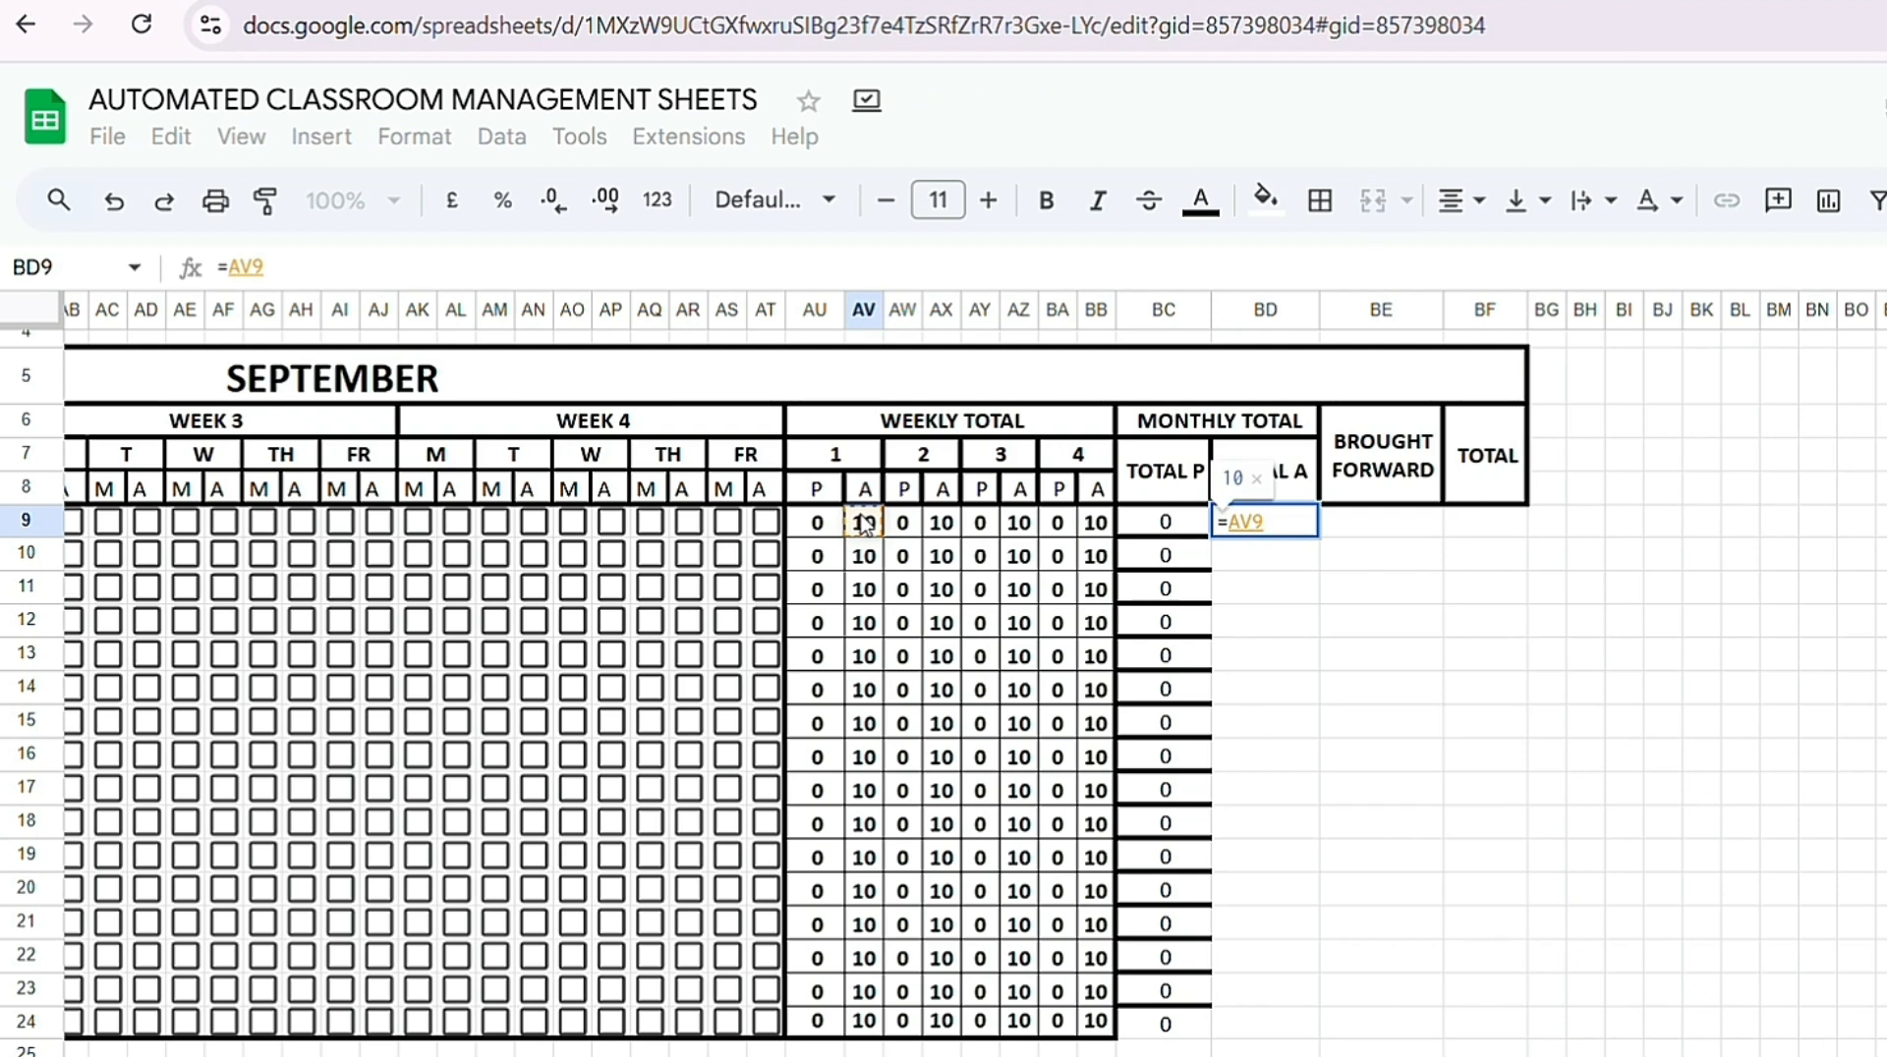
pyautogui.write('+')
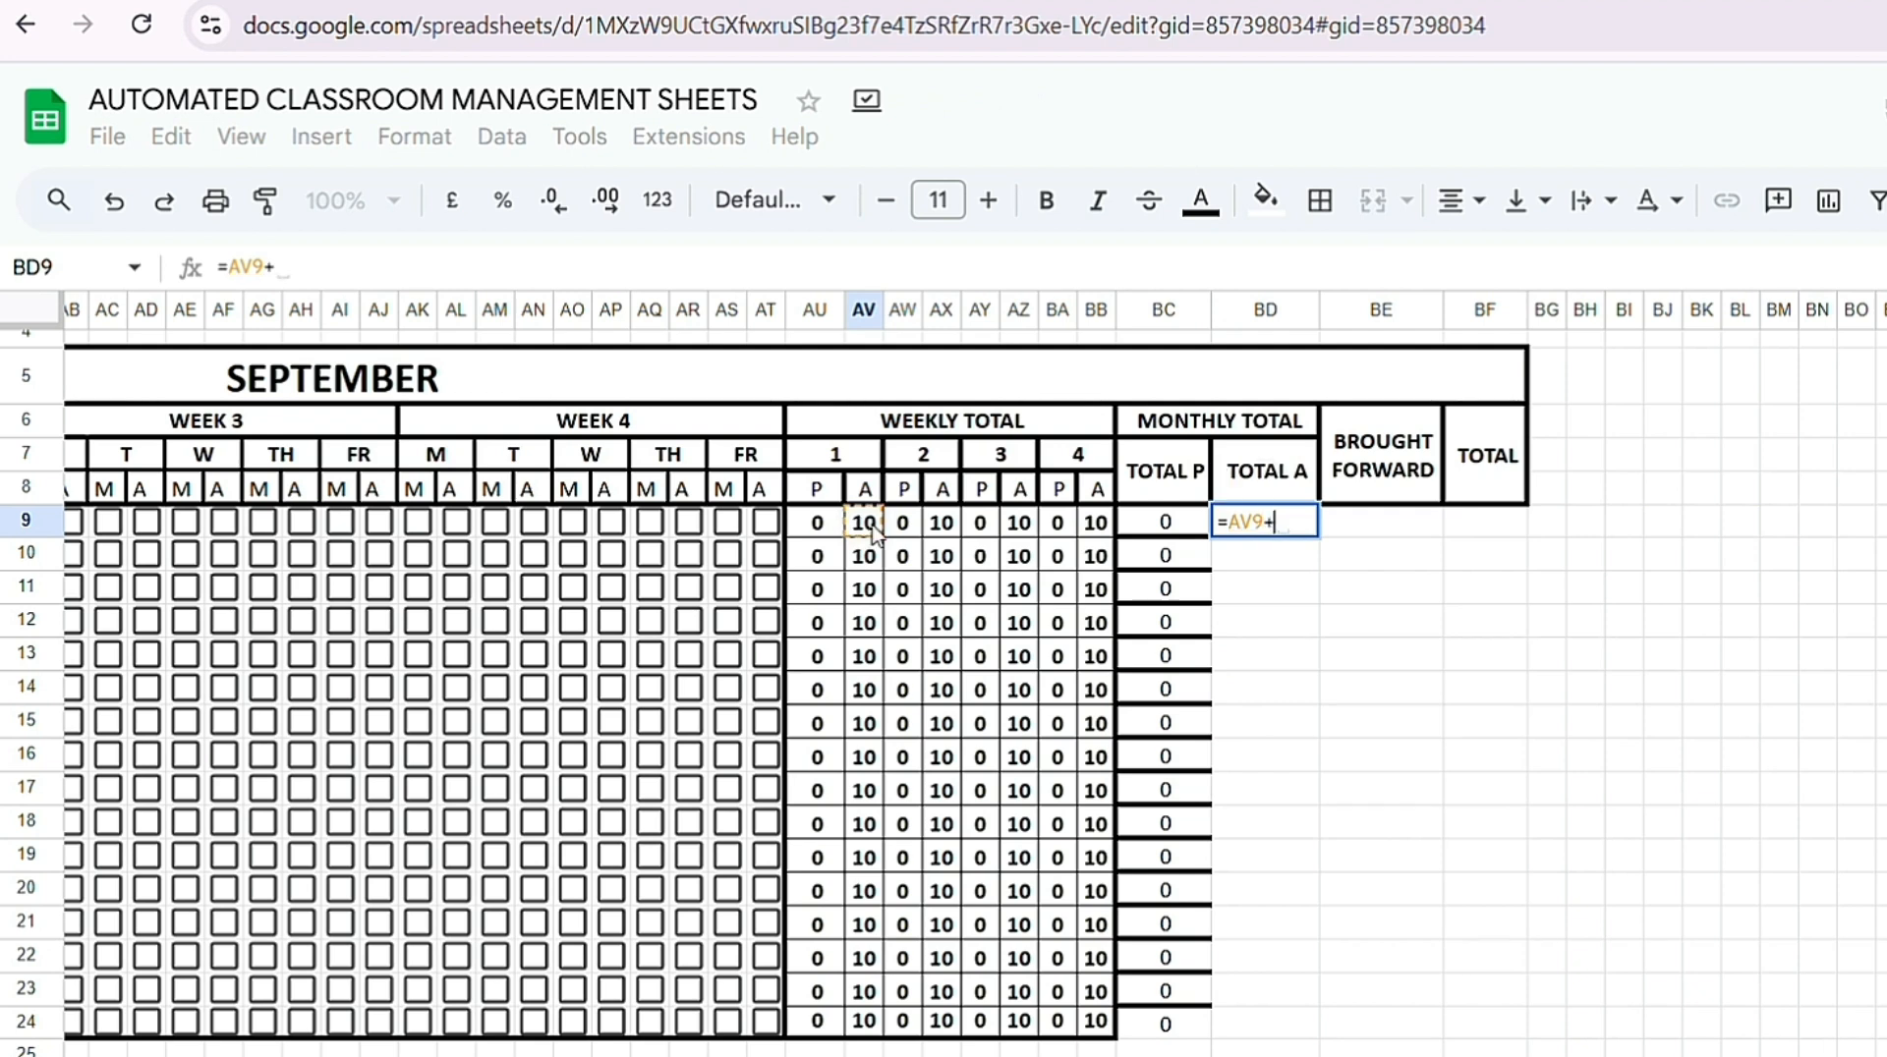
pyautogui.click(943, 523)
pyautogui.write('_')
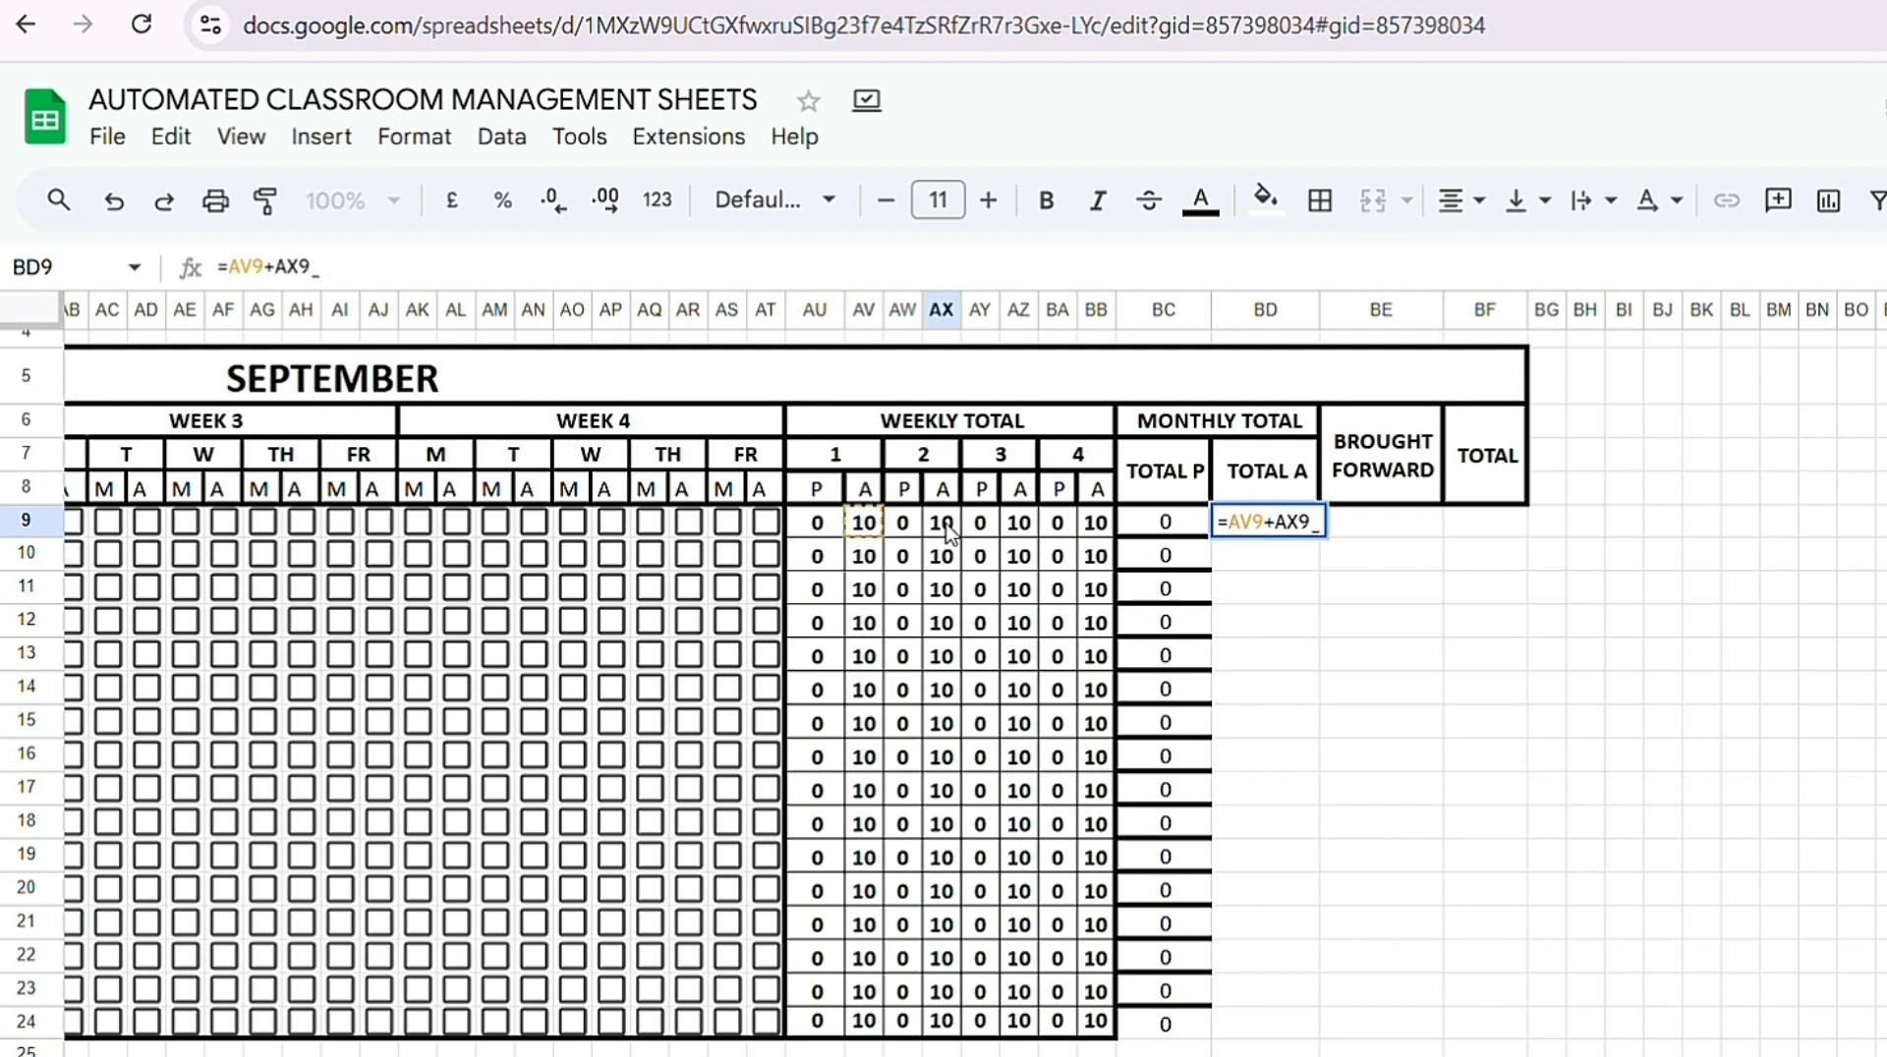
pyautogui.press('BackSpace')
pyautogui.write('+')
pyautogui.click(1022, 524)
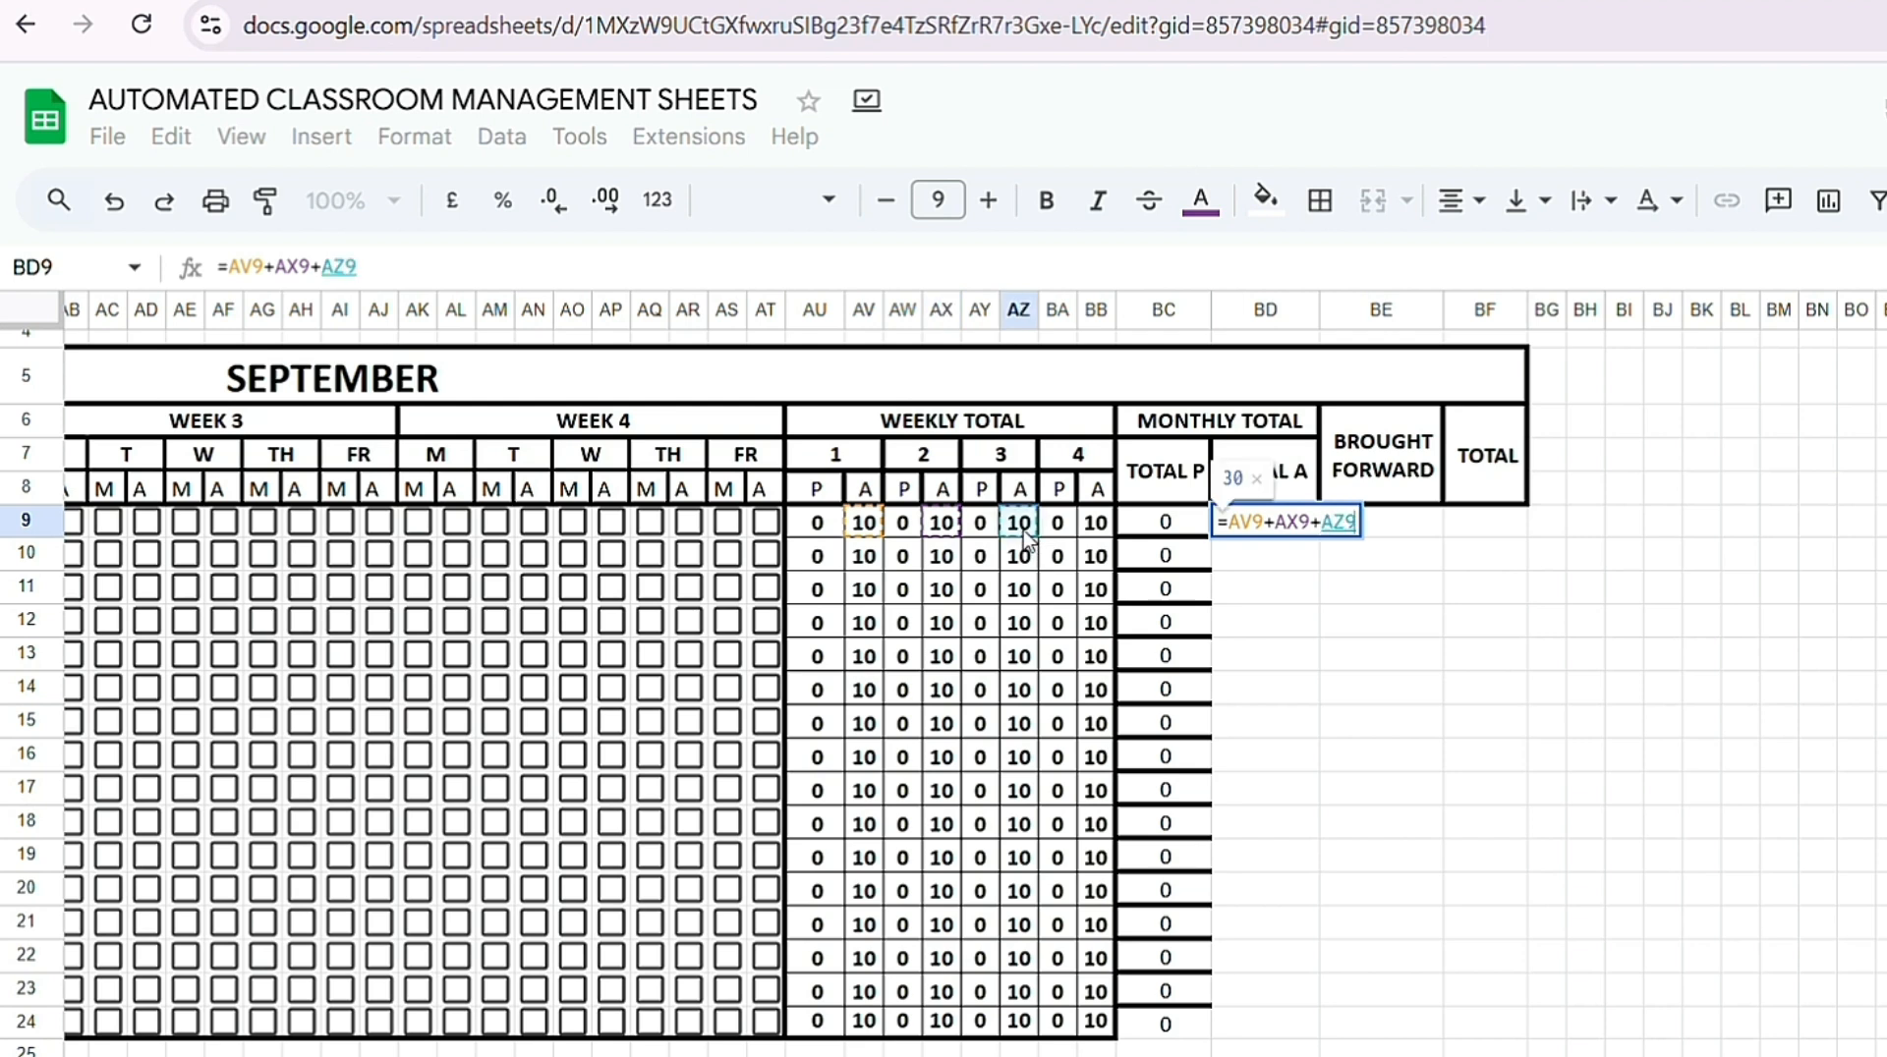
pyautogui.write('+')
pyautogui.click(1099, 528)
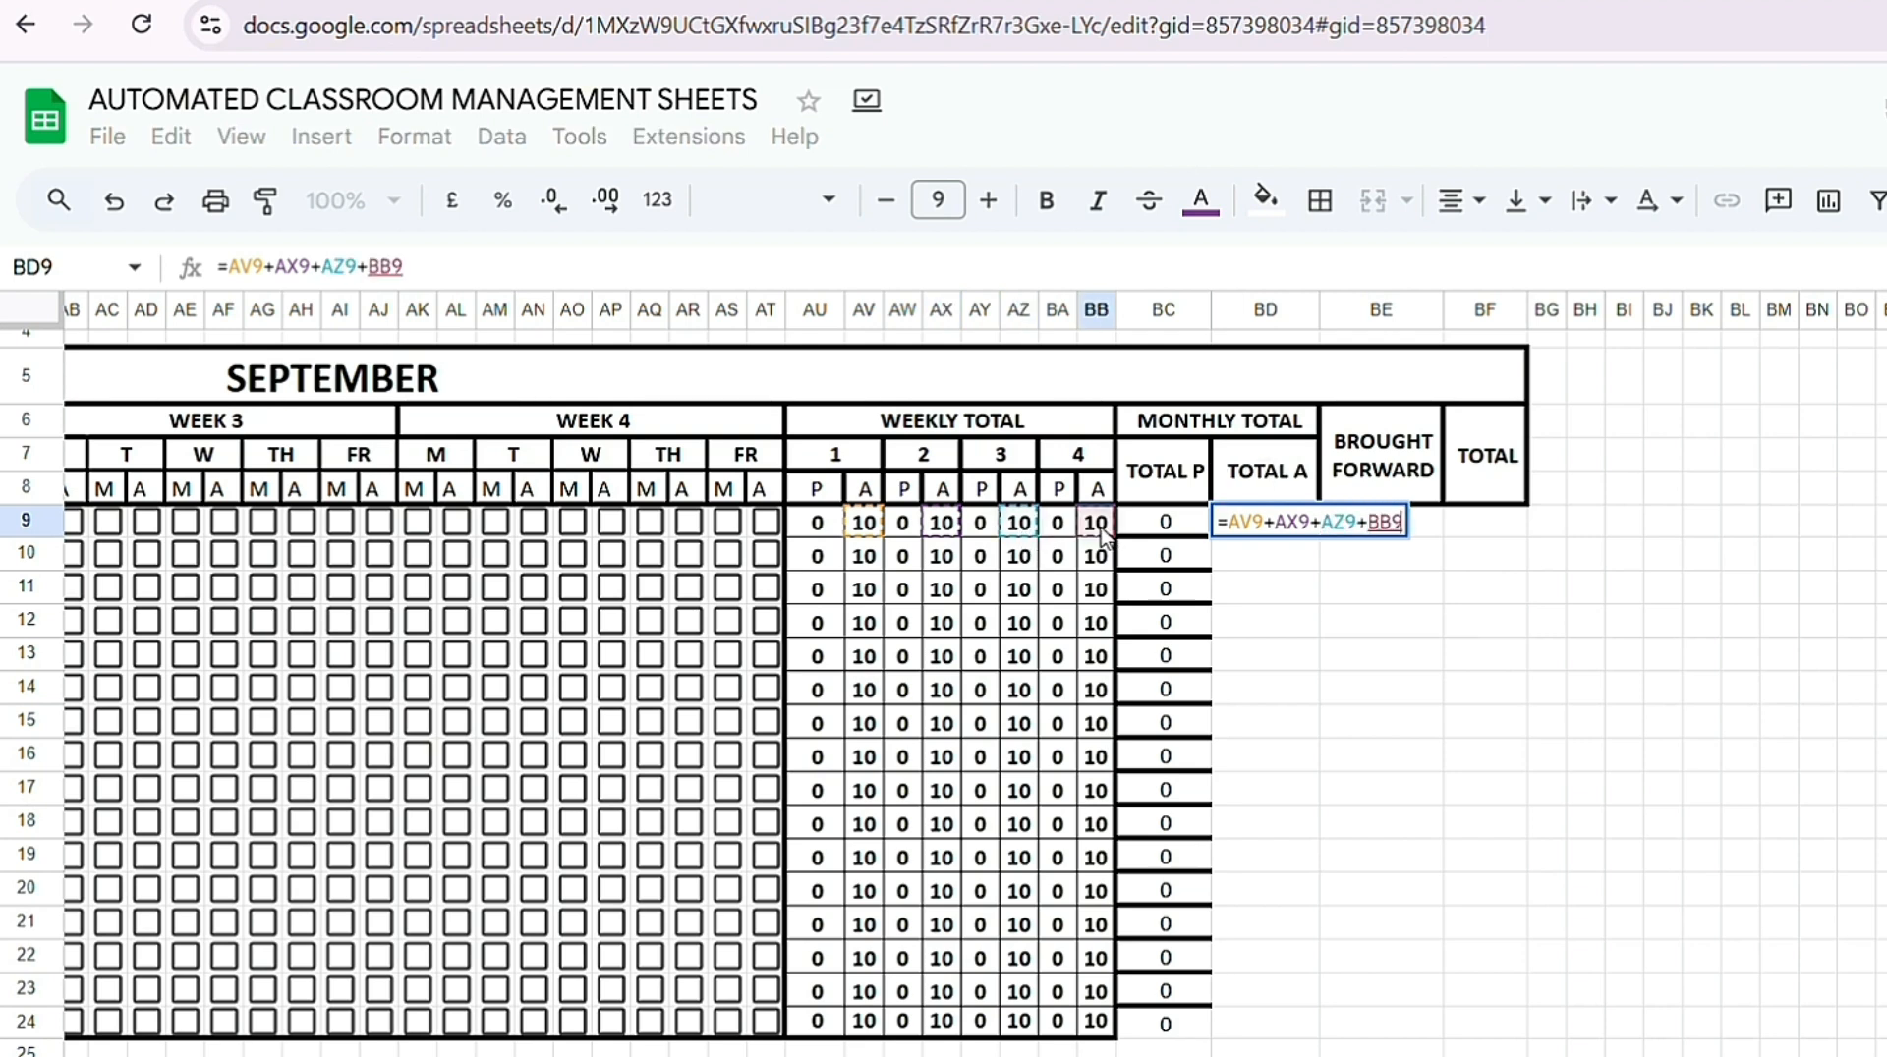
pyautogui.press('Return')
pyautogui.click(1264, 524)
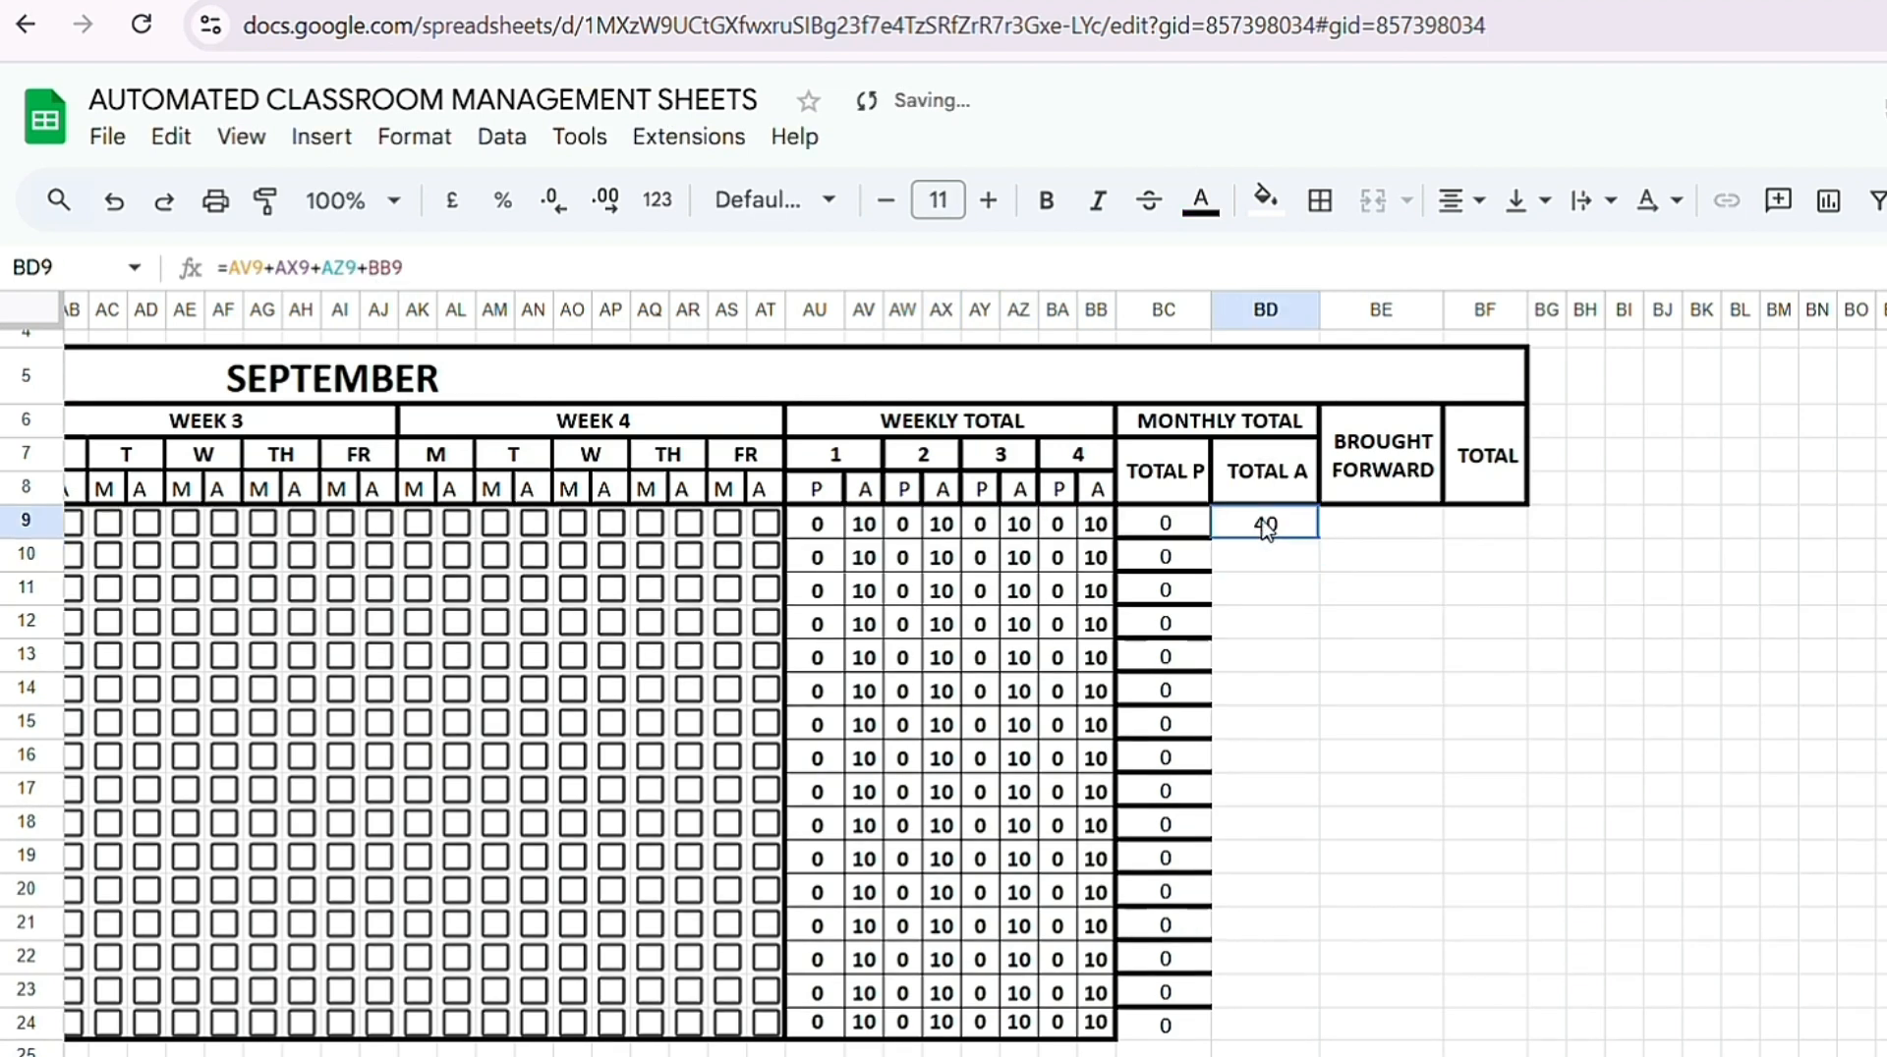
pyautogui.moveTo(1317, 538); pyautogui.dragTo(1303, 1030)
# Step: Clear the existing borders from the monthly totals BC9:BD24 and apply a thick outer border around the block
pyautogui.moveTo(1143, 518); pyautogui.dragTo(1317, 1032)
pyautogui.click(1320, 200)
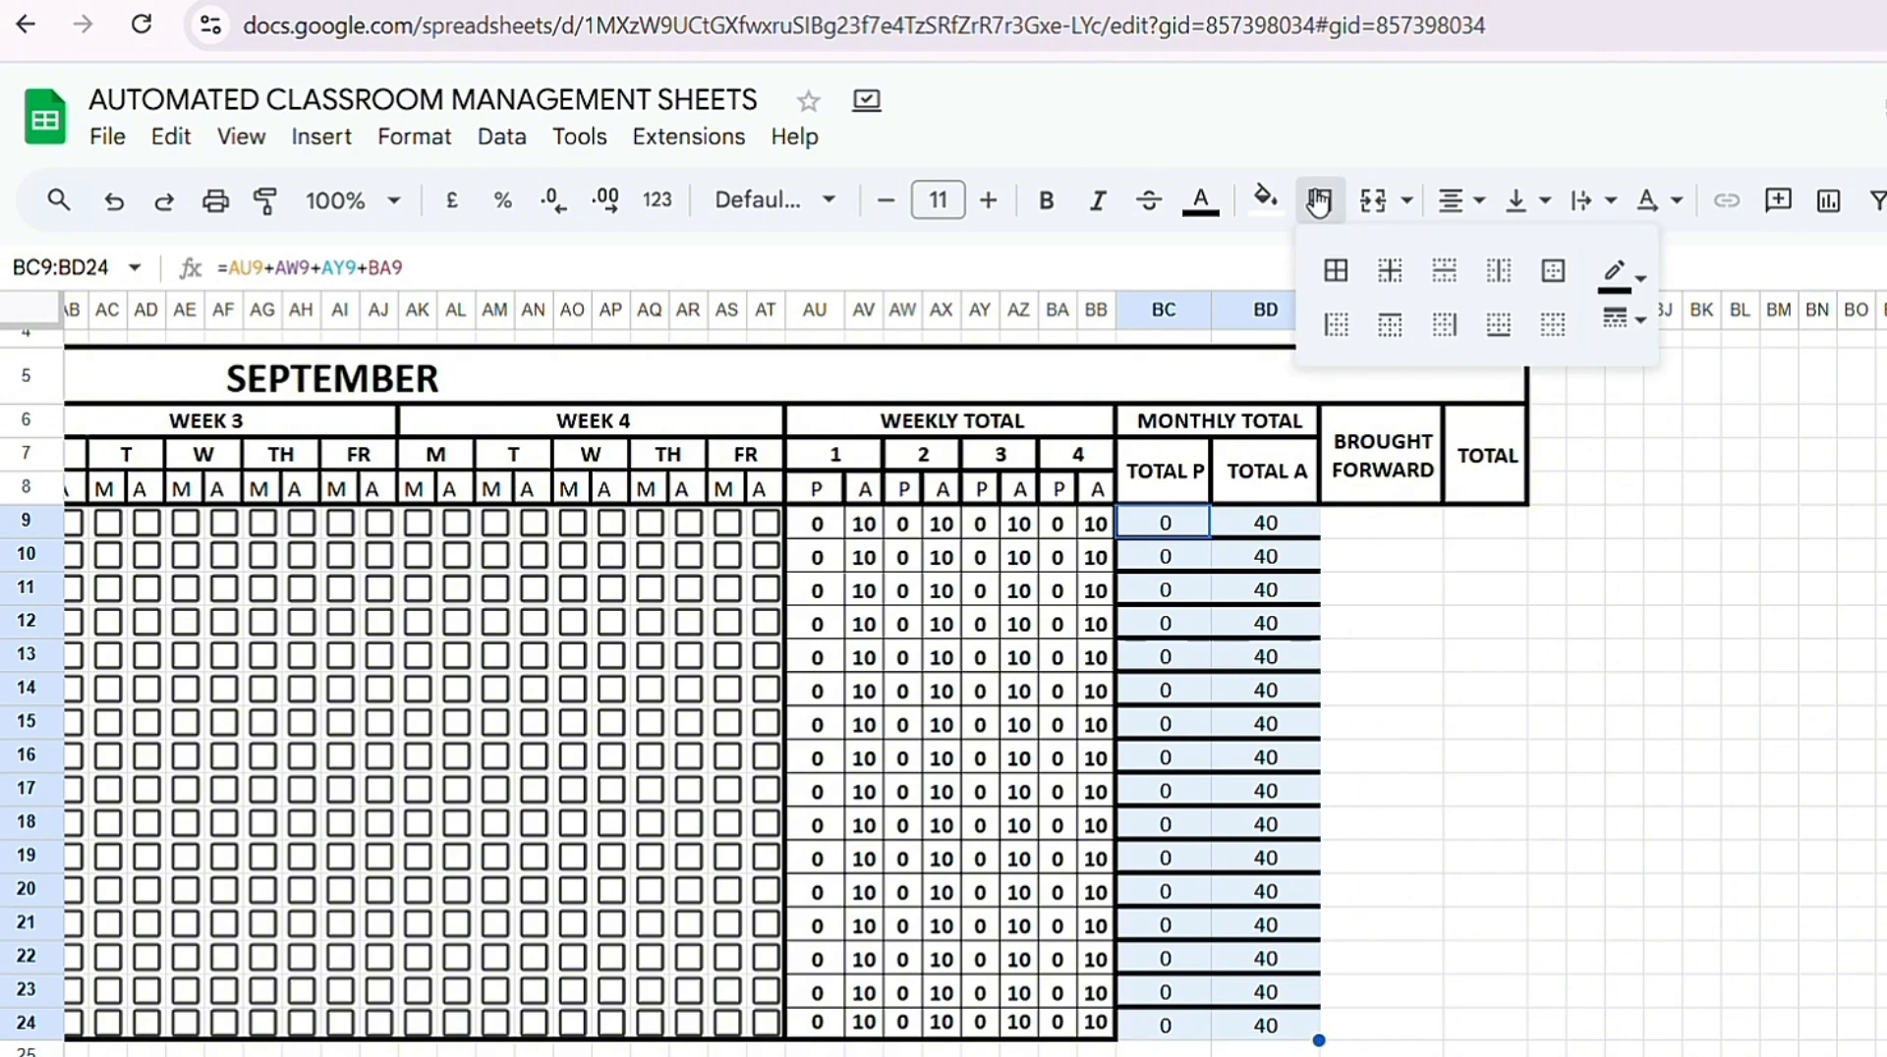
pyautogui.click(1553, 324)
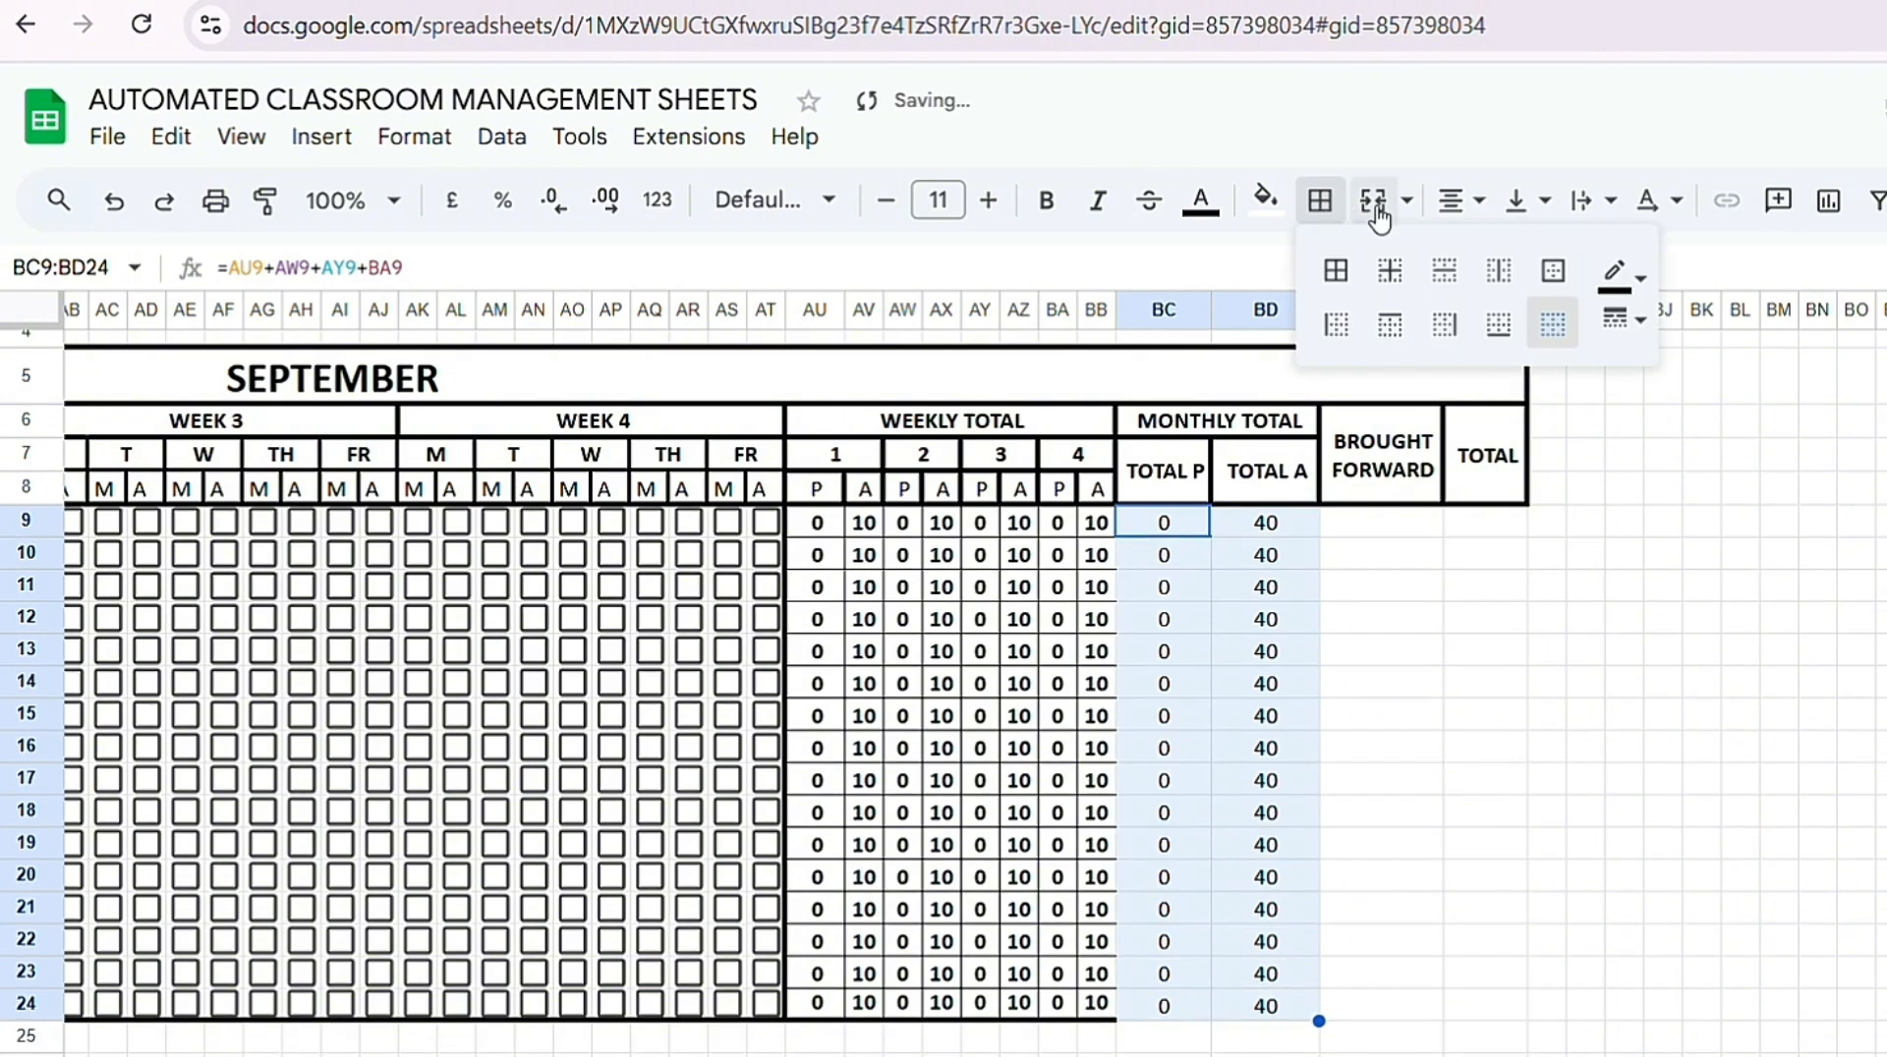
pyautogui.click(1320, 201)
pyautogui.click(1320, 200)
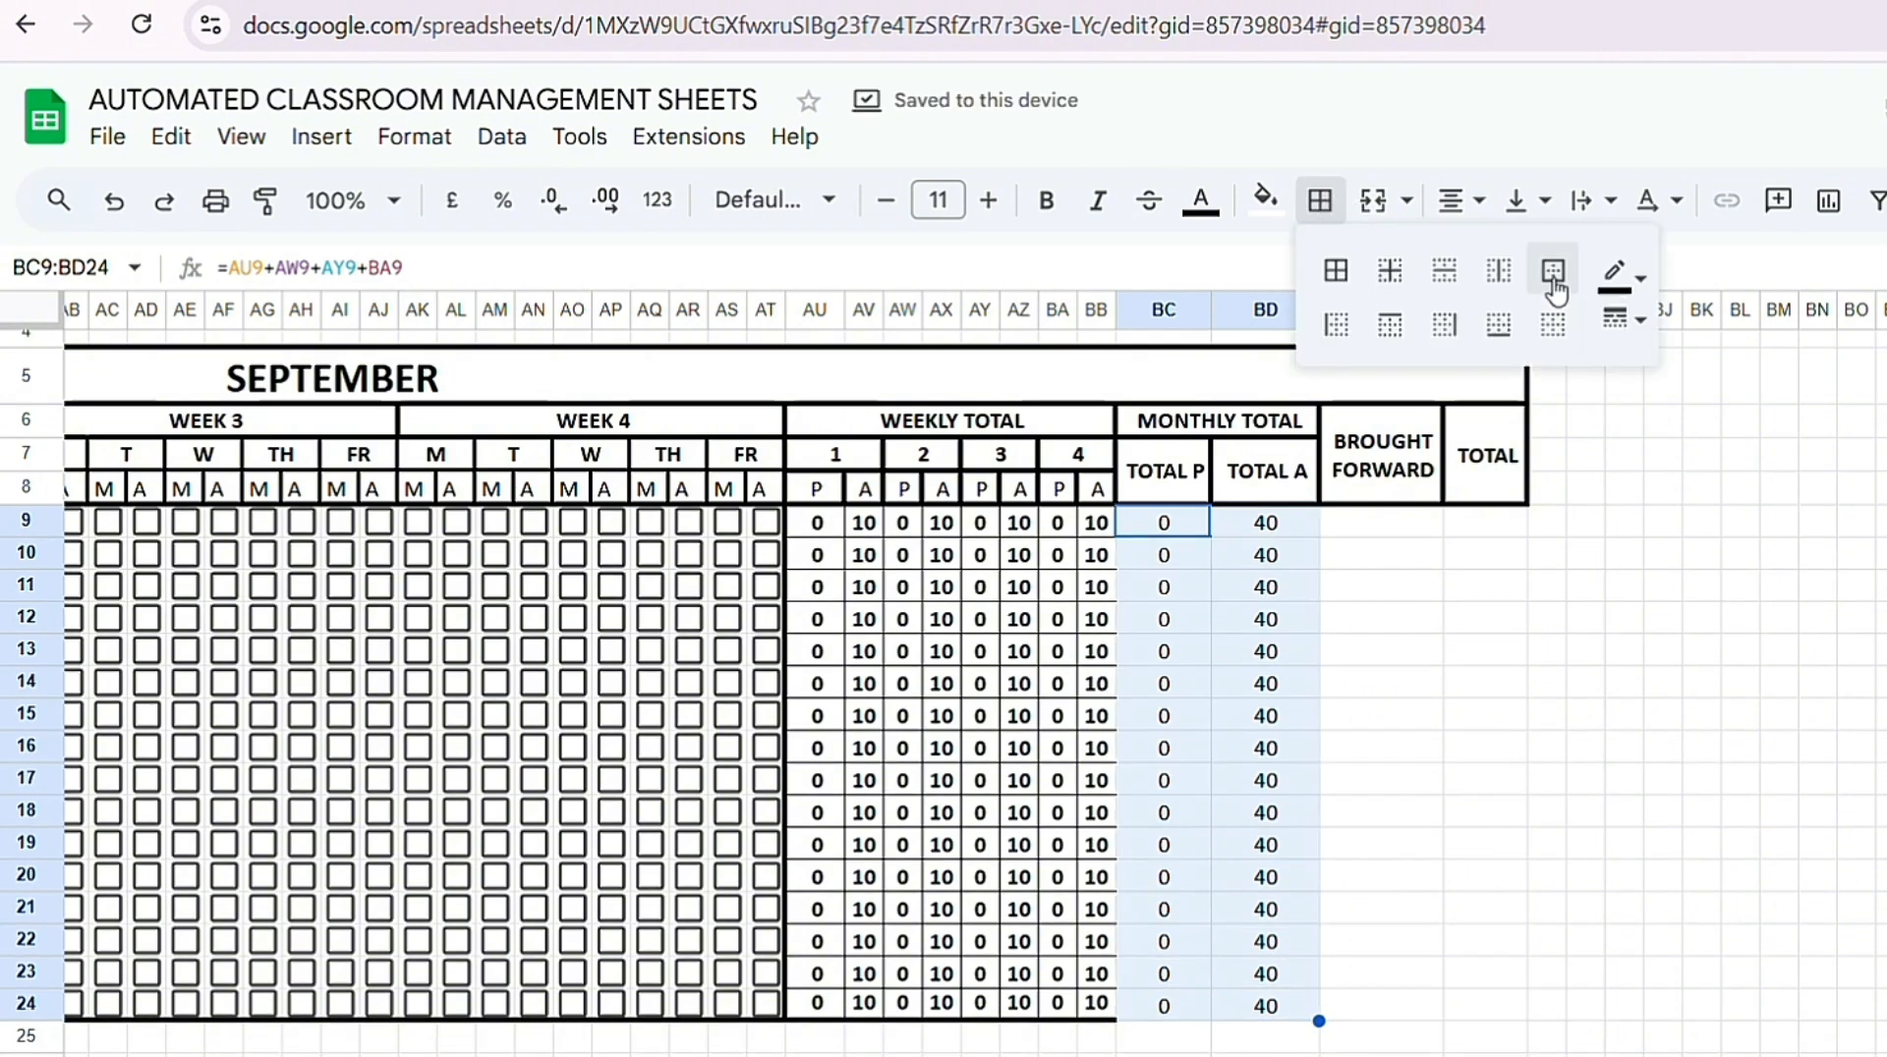
pyautogui.click(1553, 281)
pyautogui.click(1626, 319)
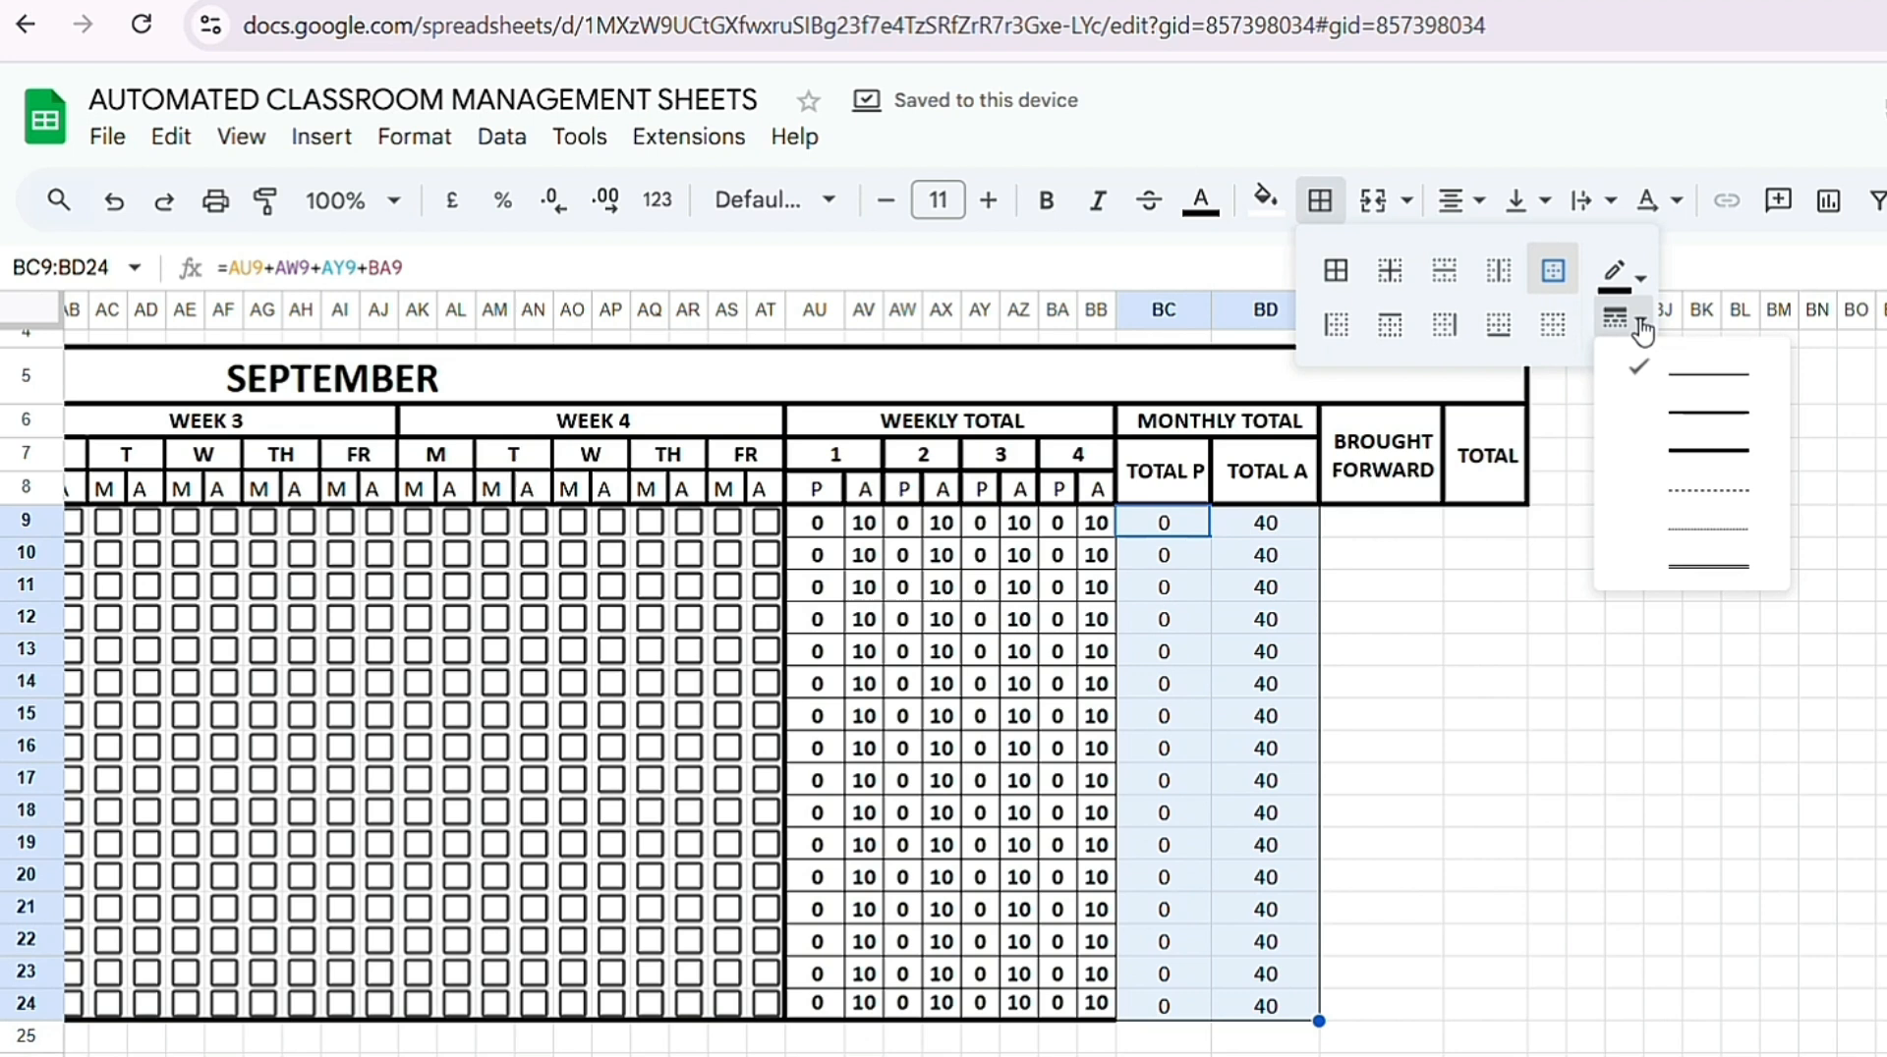
pyautogui.click(1718, 458)
pyautogui.click(1522, 724)
# Step: Add inner borders to the monthly totals BC9:BD24 in the thin solid line style
pyautogui.moveTo(1165, 522); pyautogui.dragTo(1280, 1007)
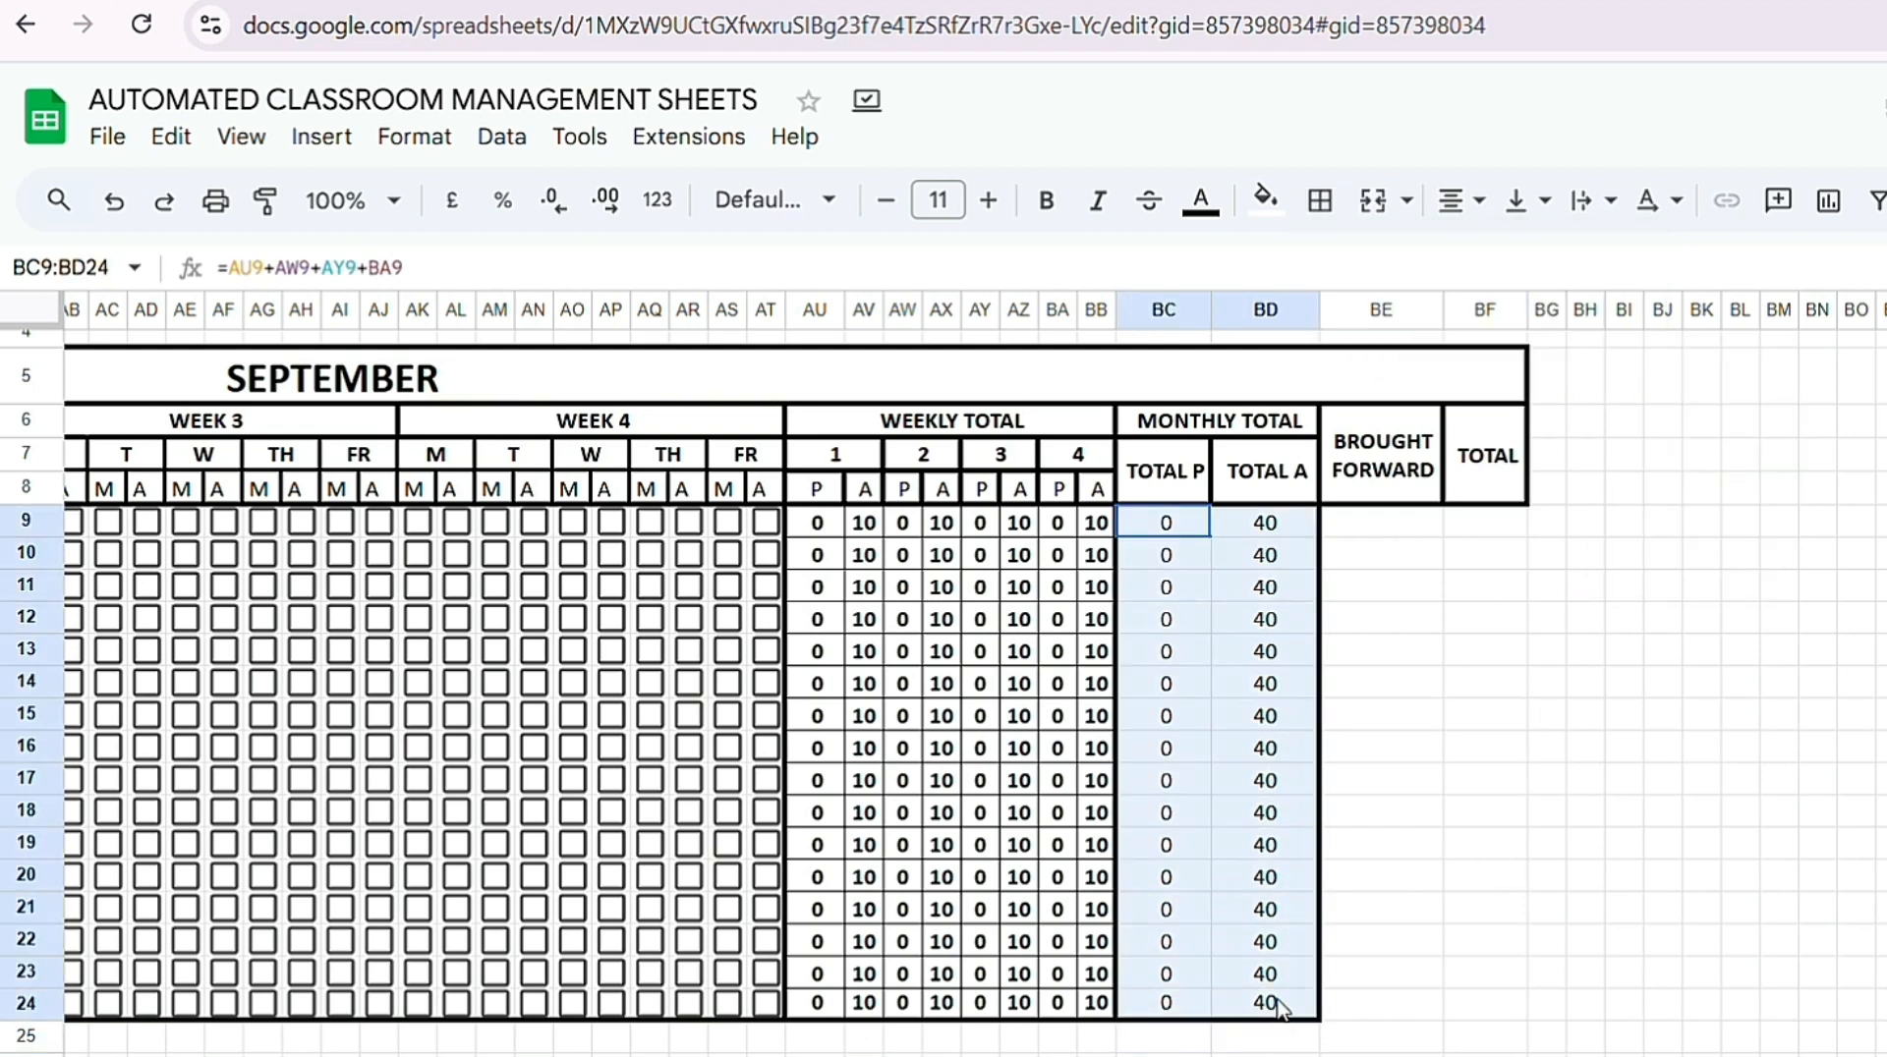
pyautogui.click(1320, 200)
pyautogui.click(1637, 319)
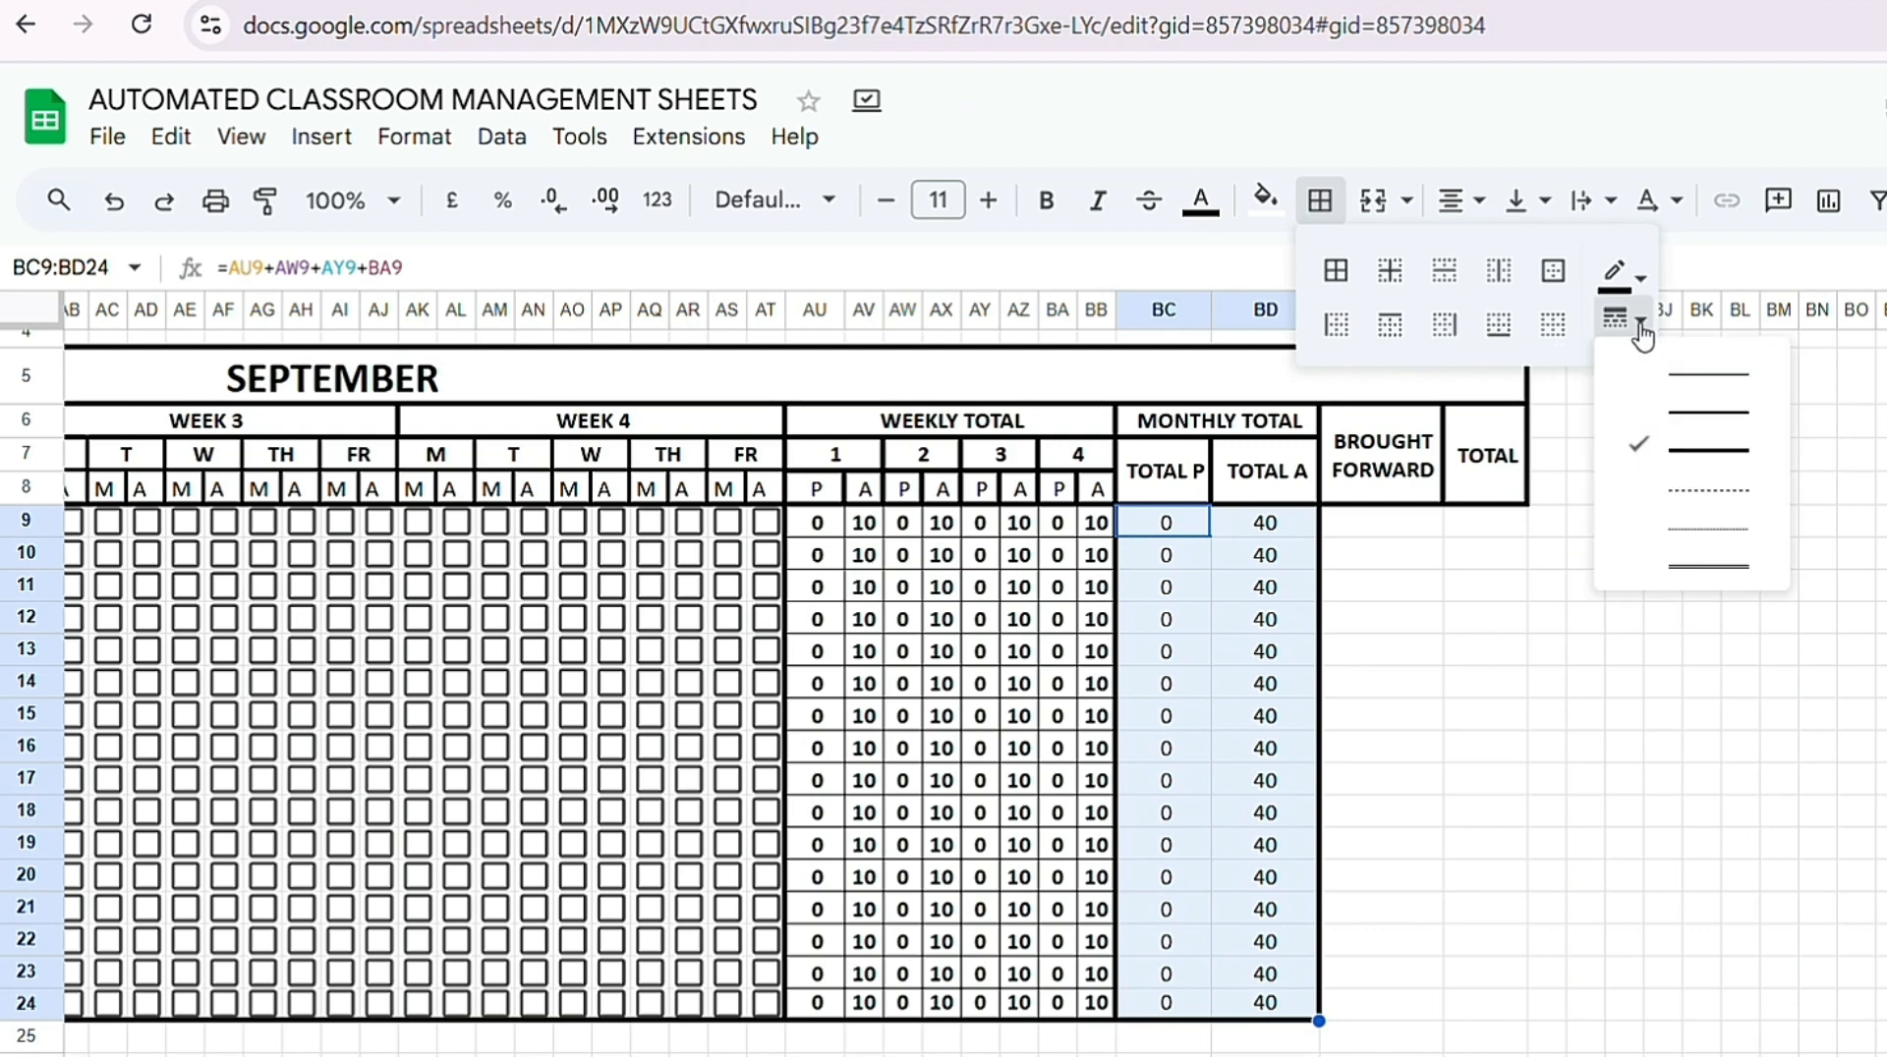
pyautogui.click(1668, 381)
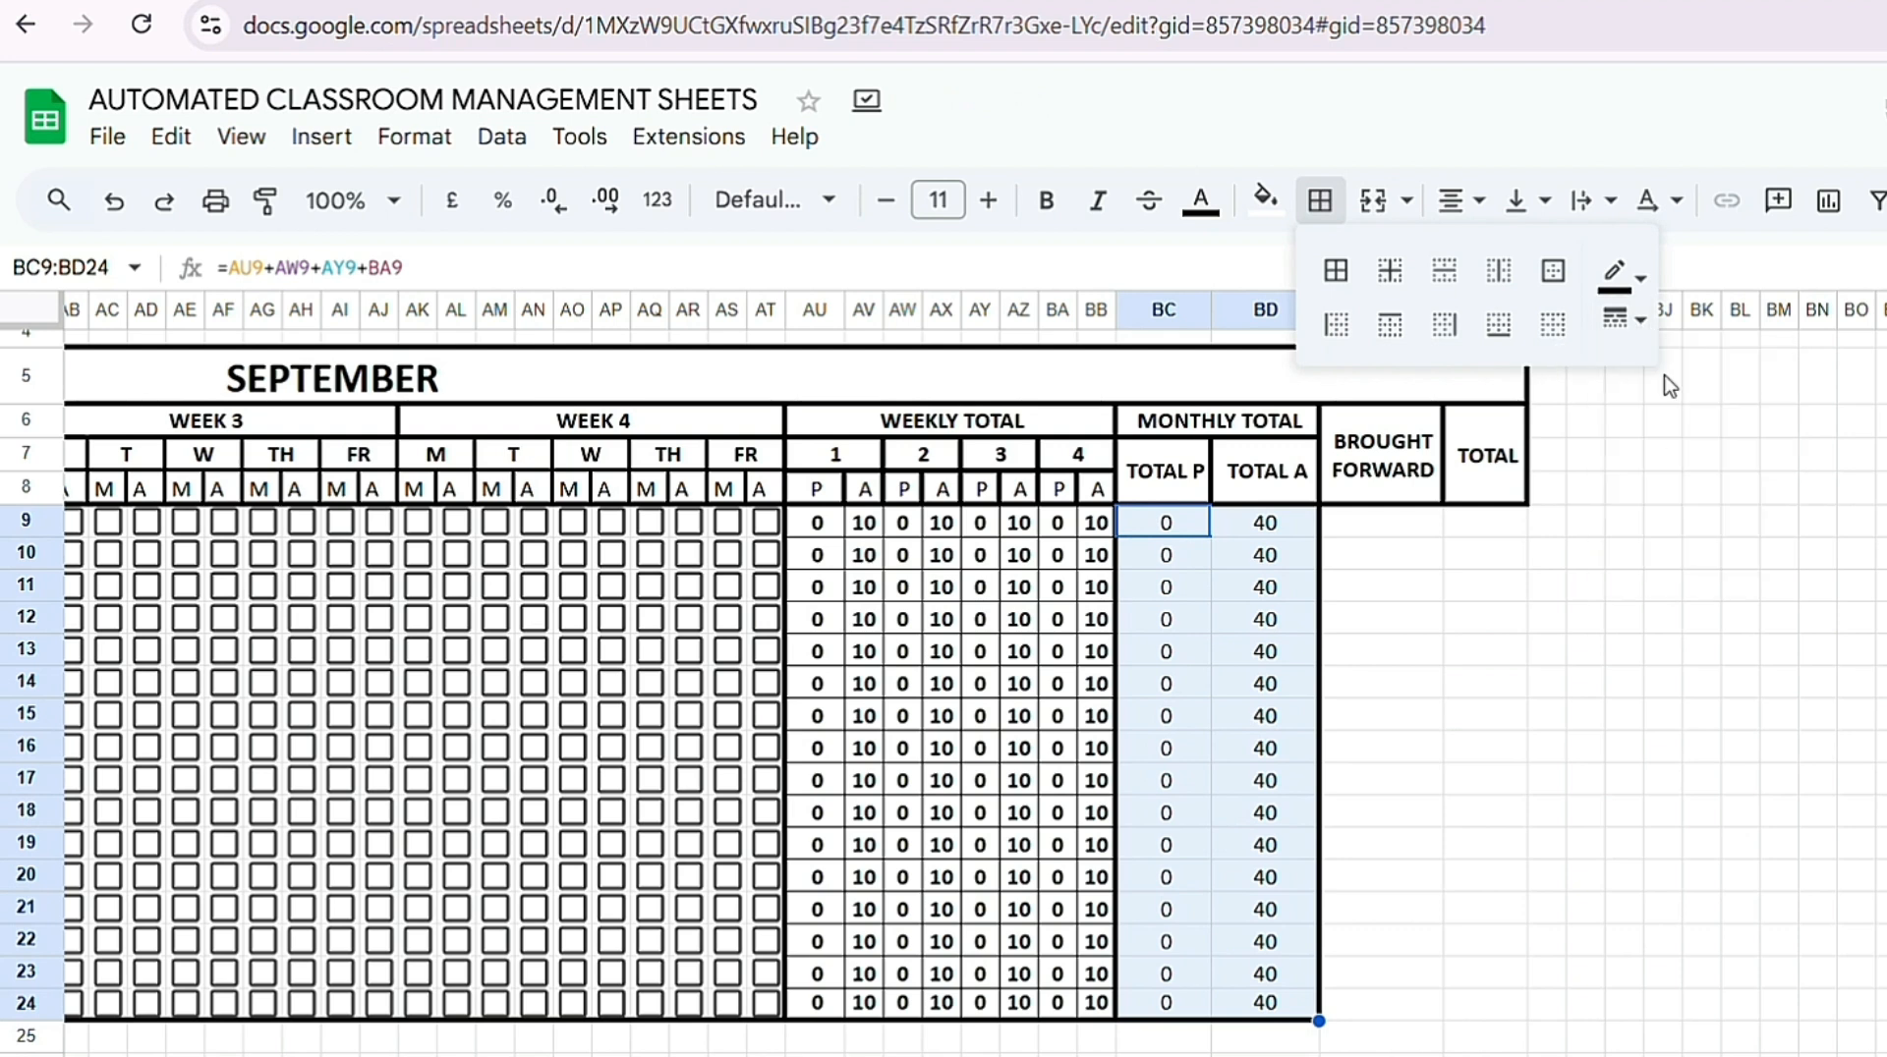
pyautogui.click(1393, 278)
pyautogui.click(1494, 752)
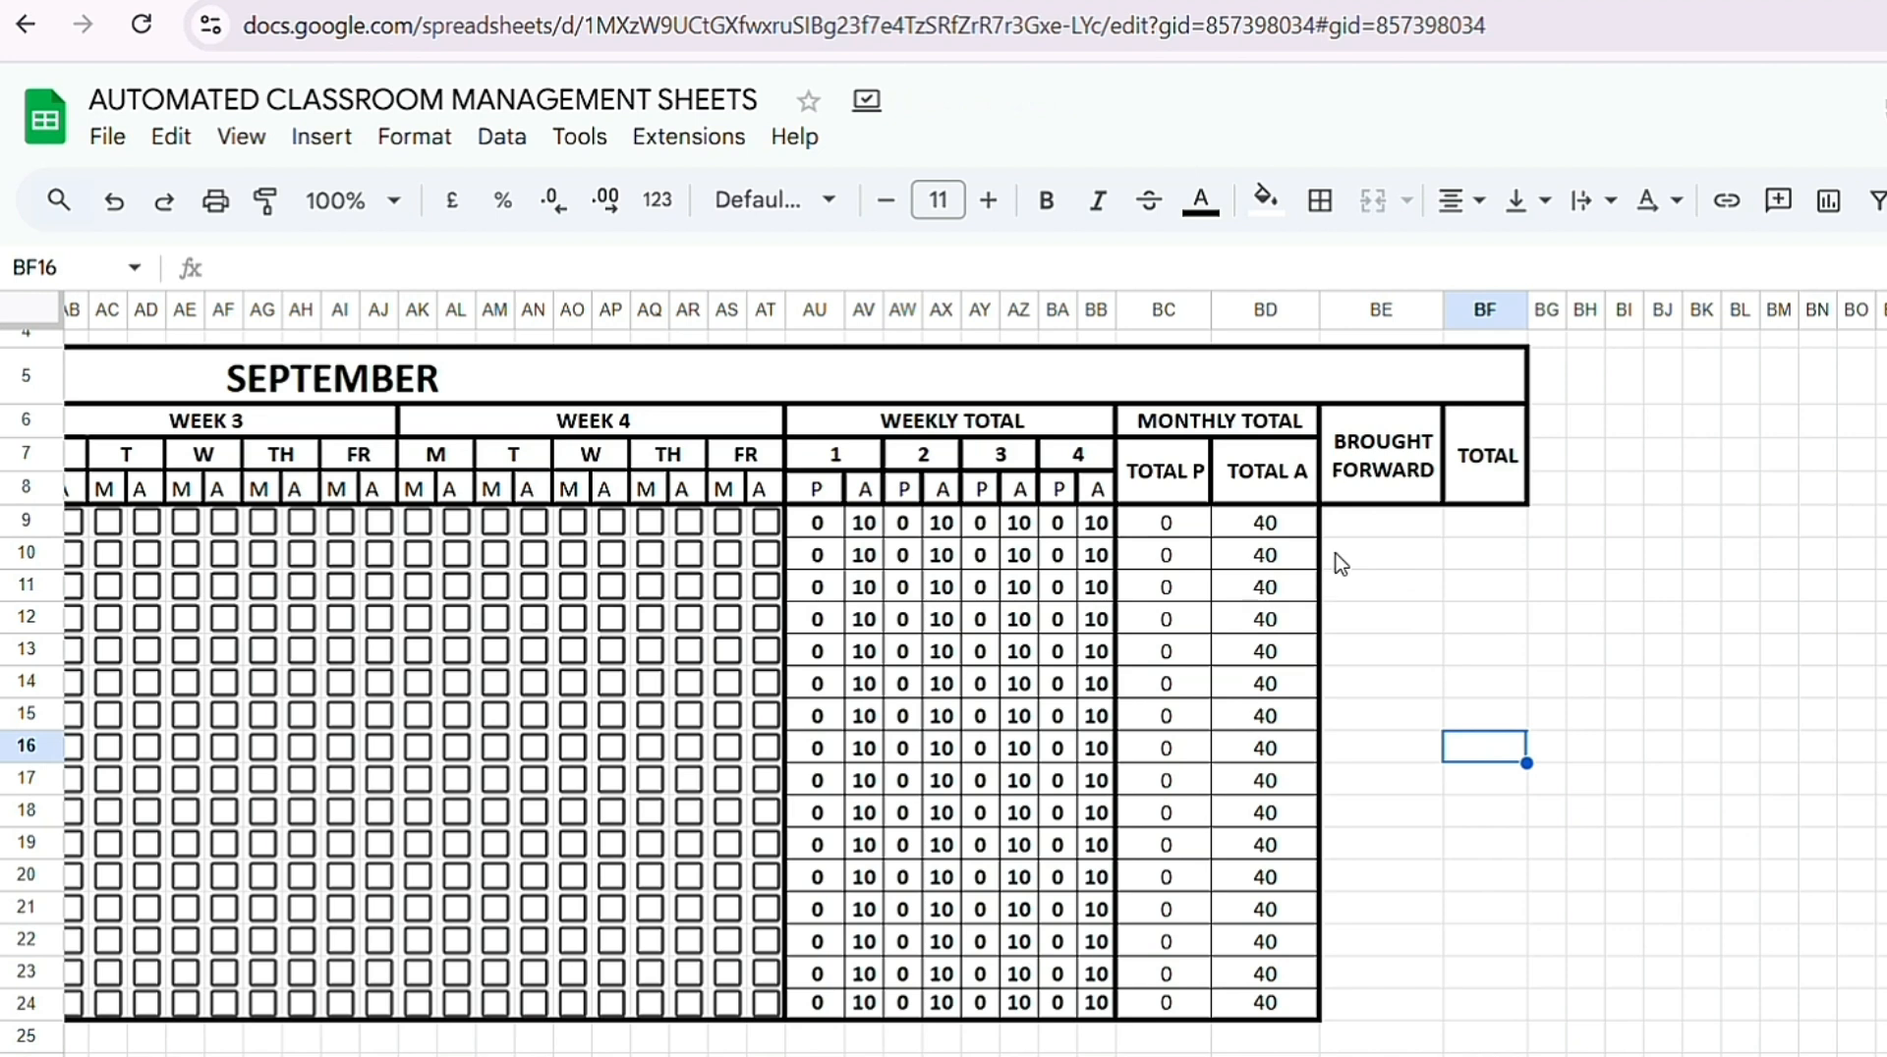
# Step: Enter 0 in BE9 under Brought Forward and fill it down to row 24
pyautogui.click(1417, 529)
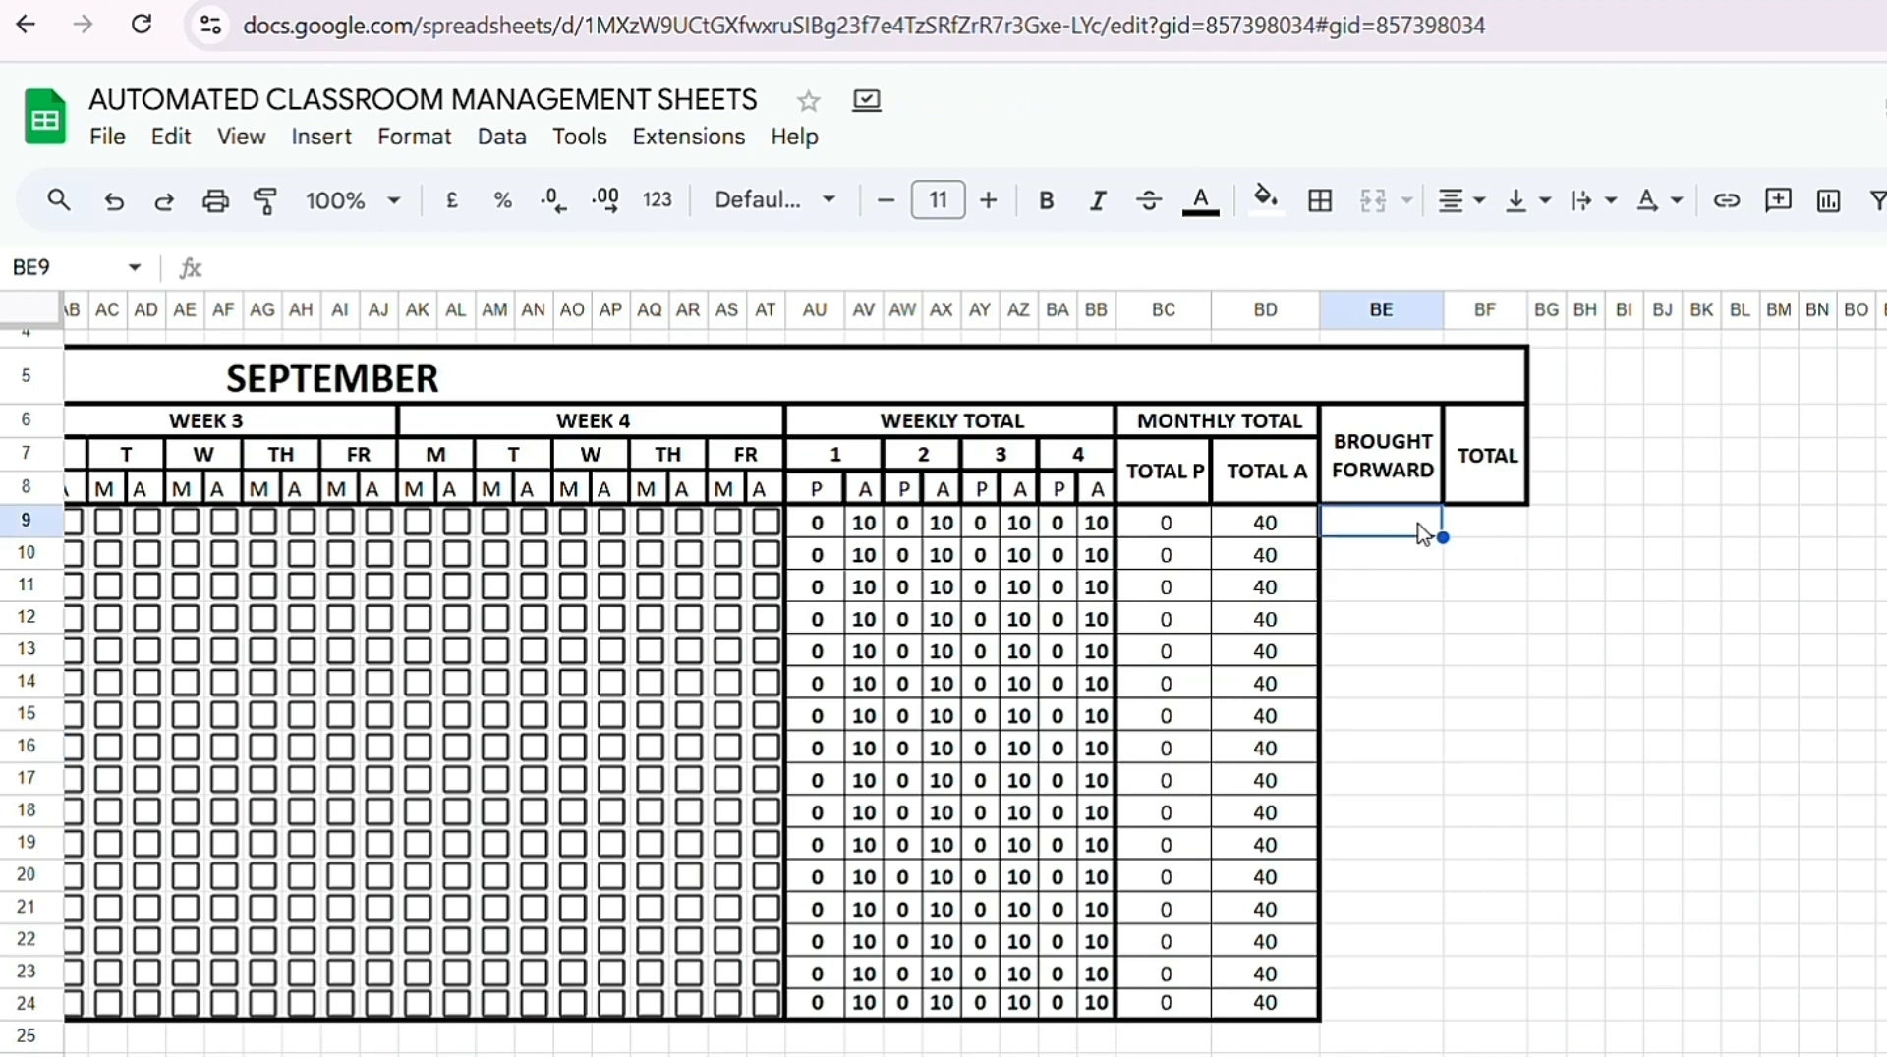
pyautogui.write('0')
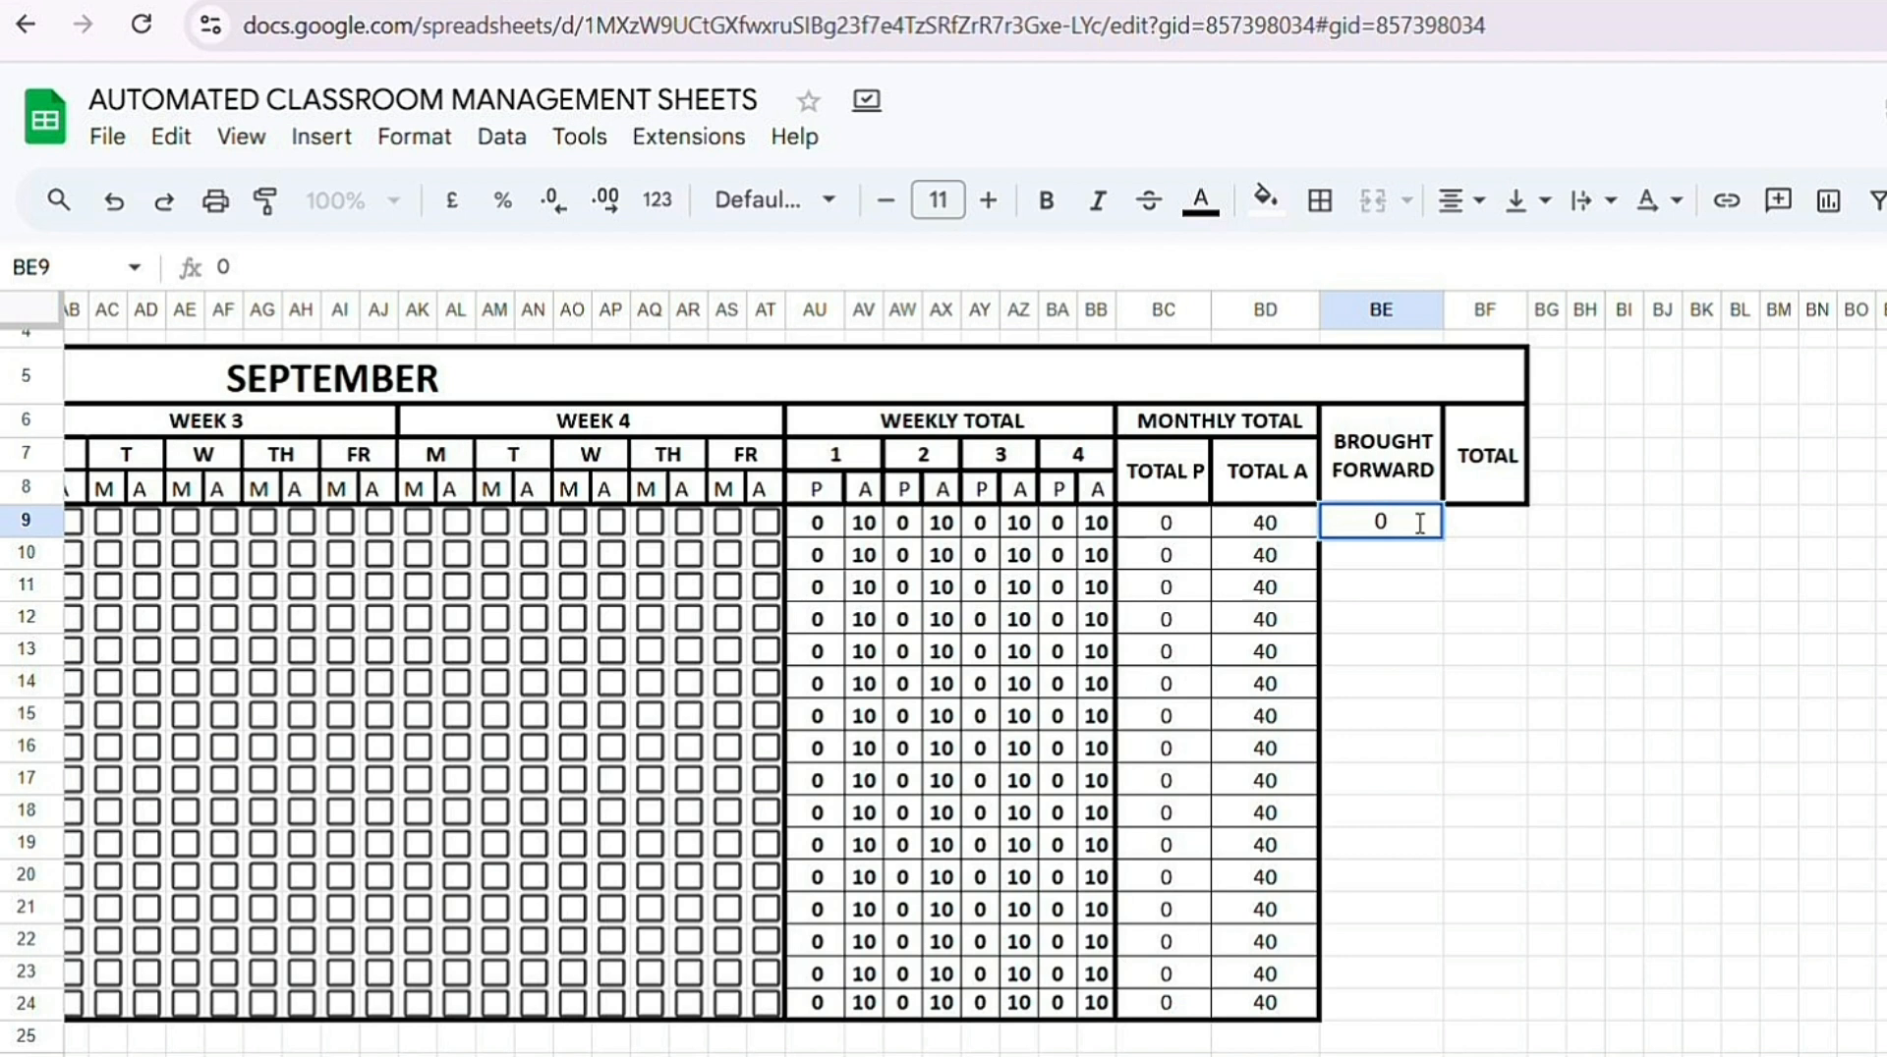
pyautogui.press('Return')
pyautogui.click(1424, 531)
pyautogui.moveTo(1442, 539); pyautogui.dragTo(1410, 995)
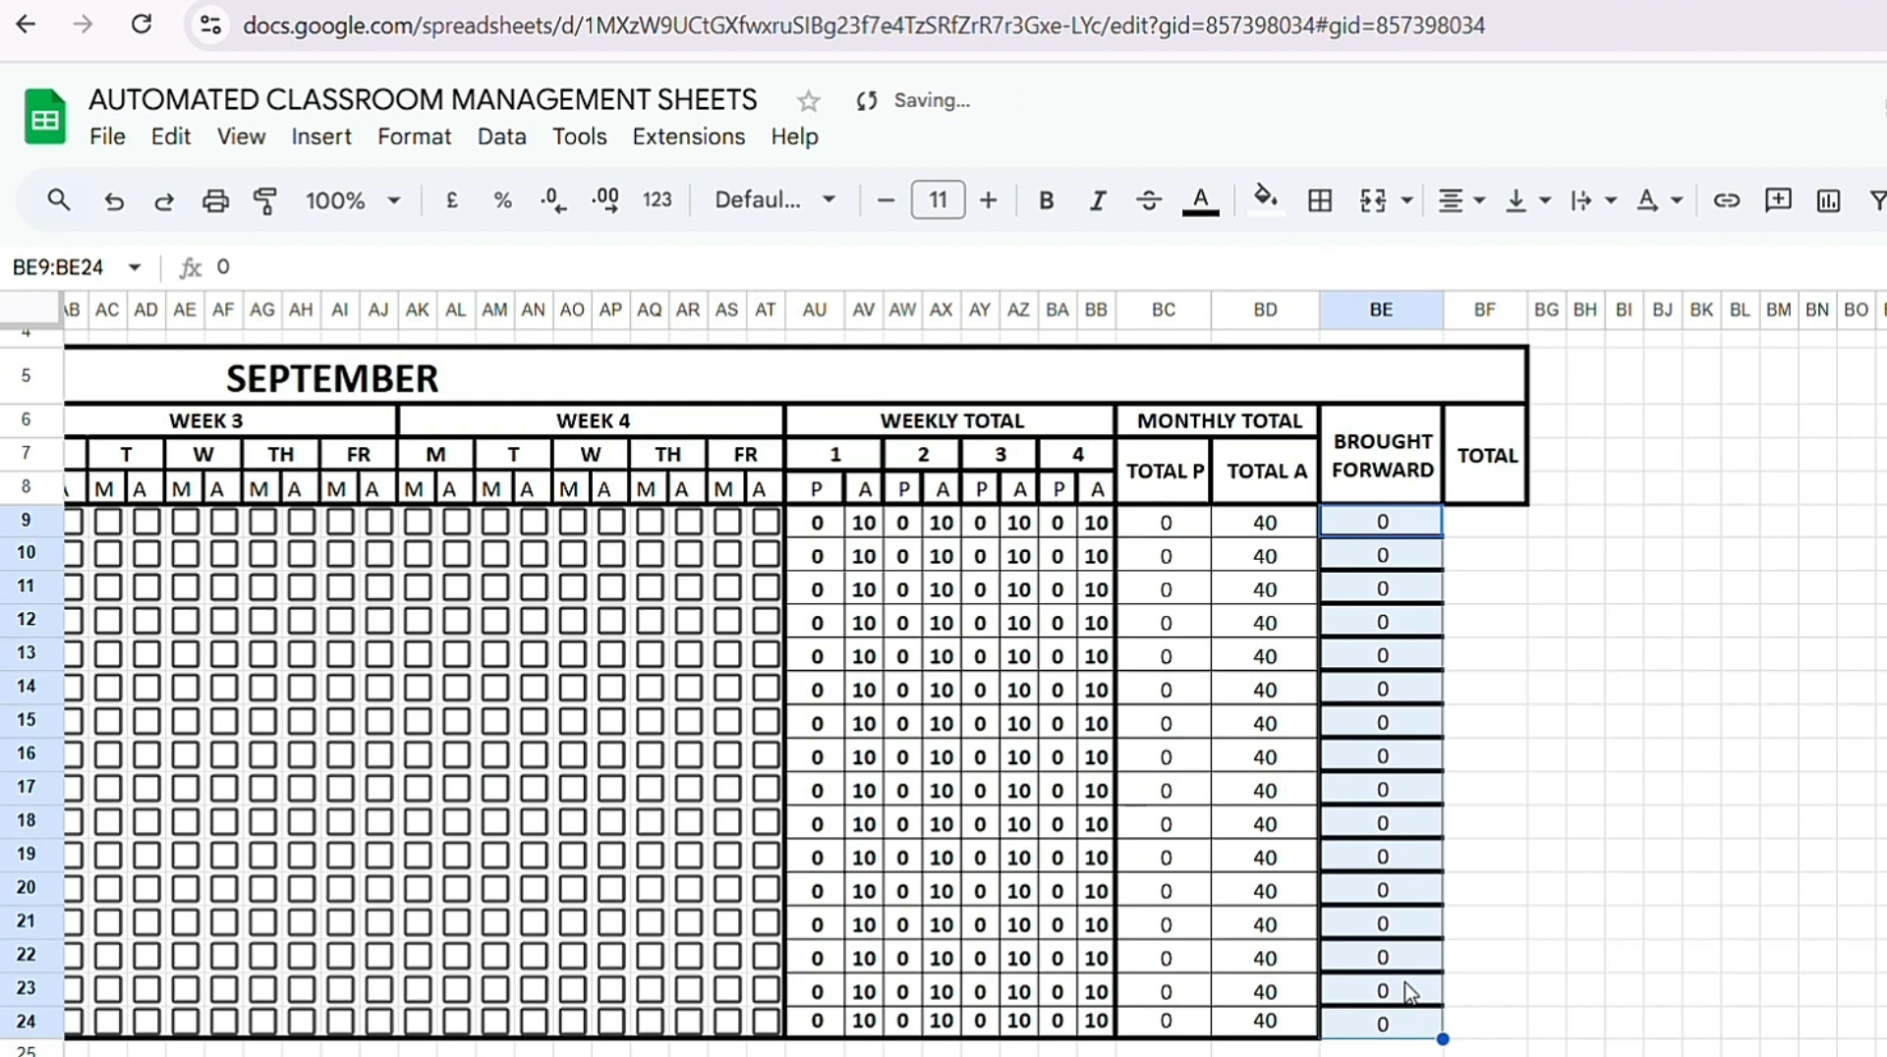
# Step: Enter =BC9+BE9 in BF9 for the overall total and fill it down to row 24
pyautogui.click(1496, 531)
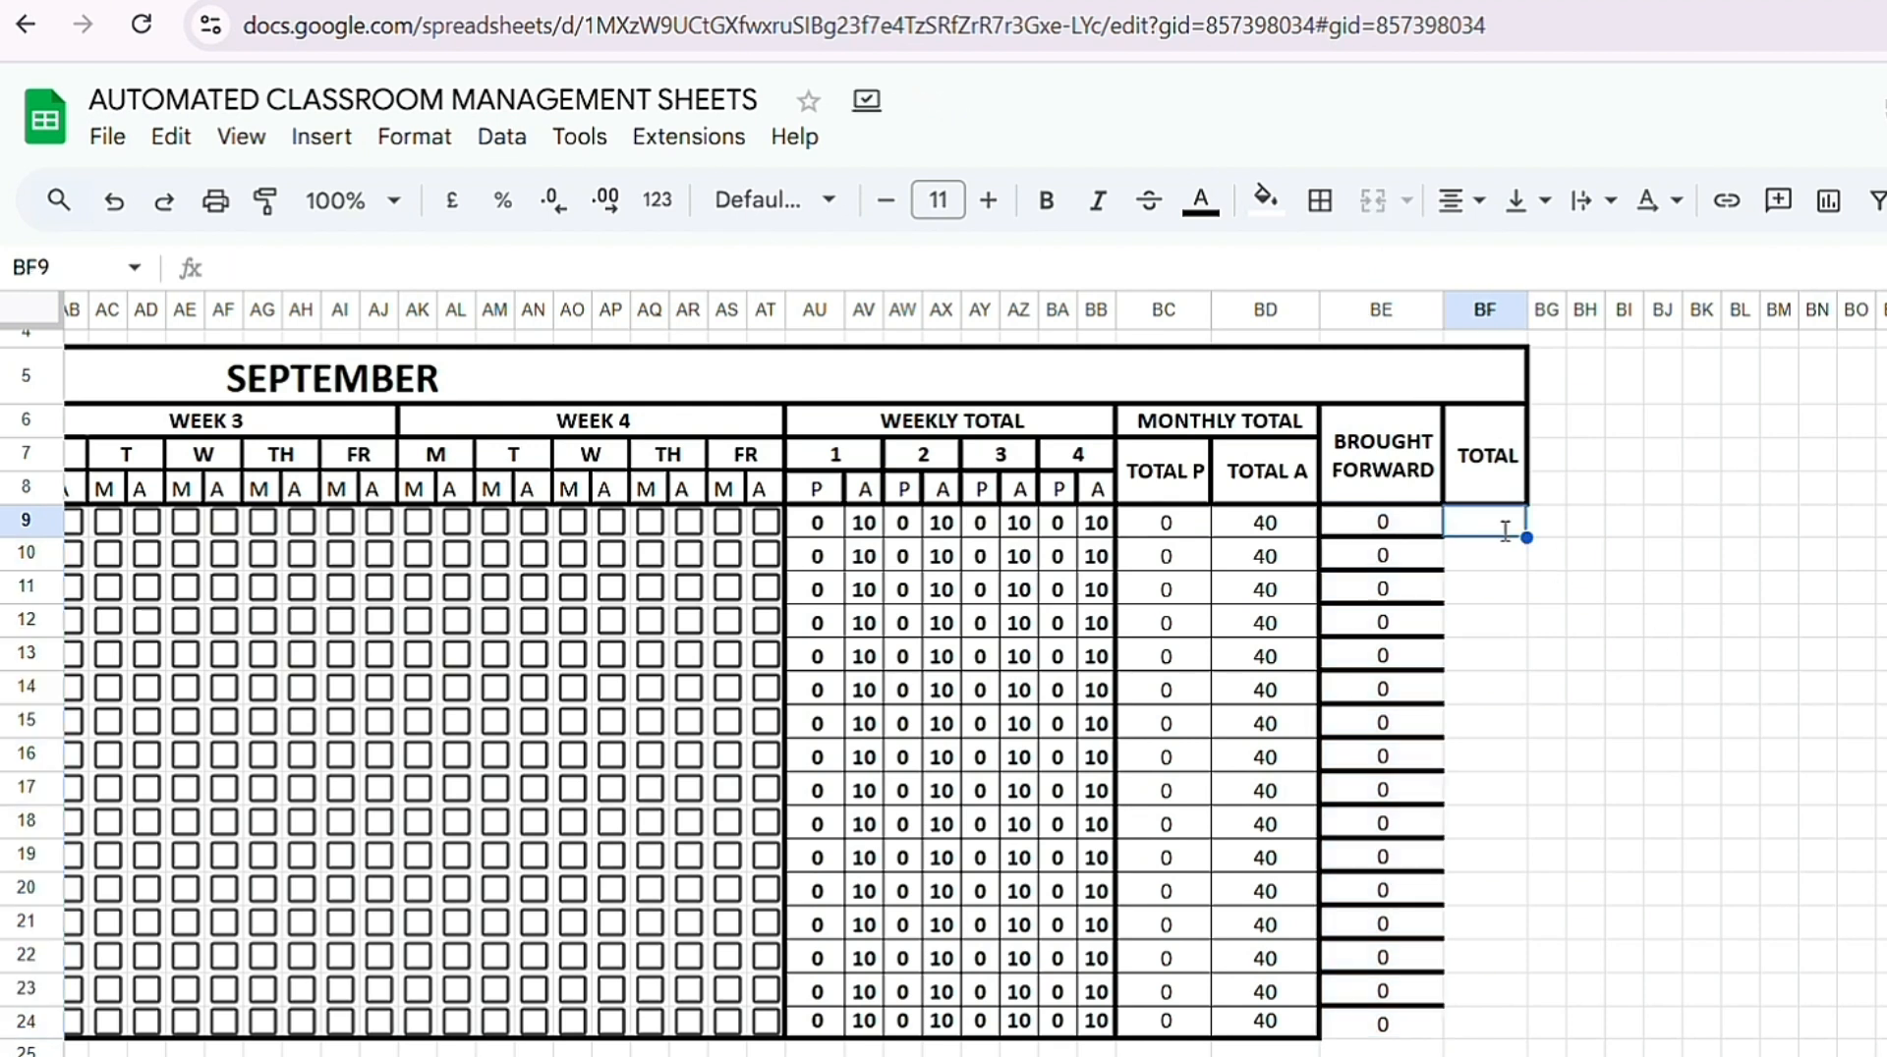
pyautogui.write('=')
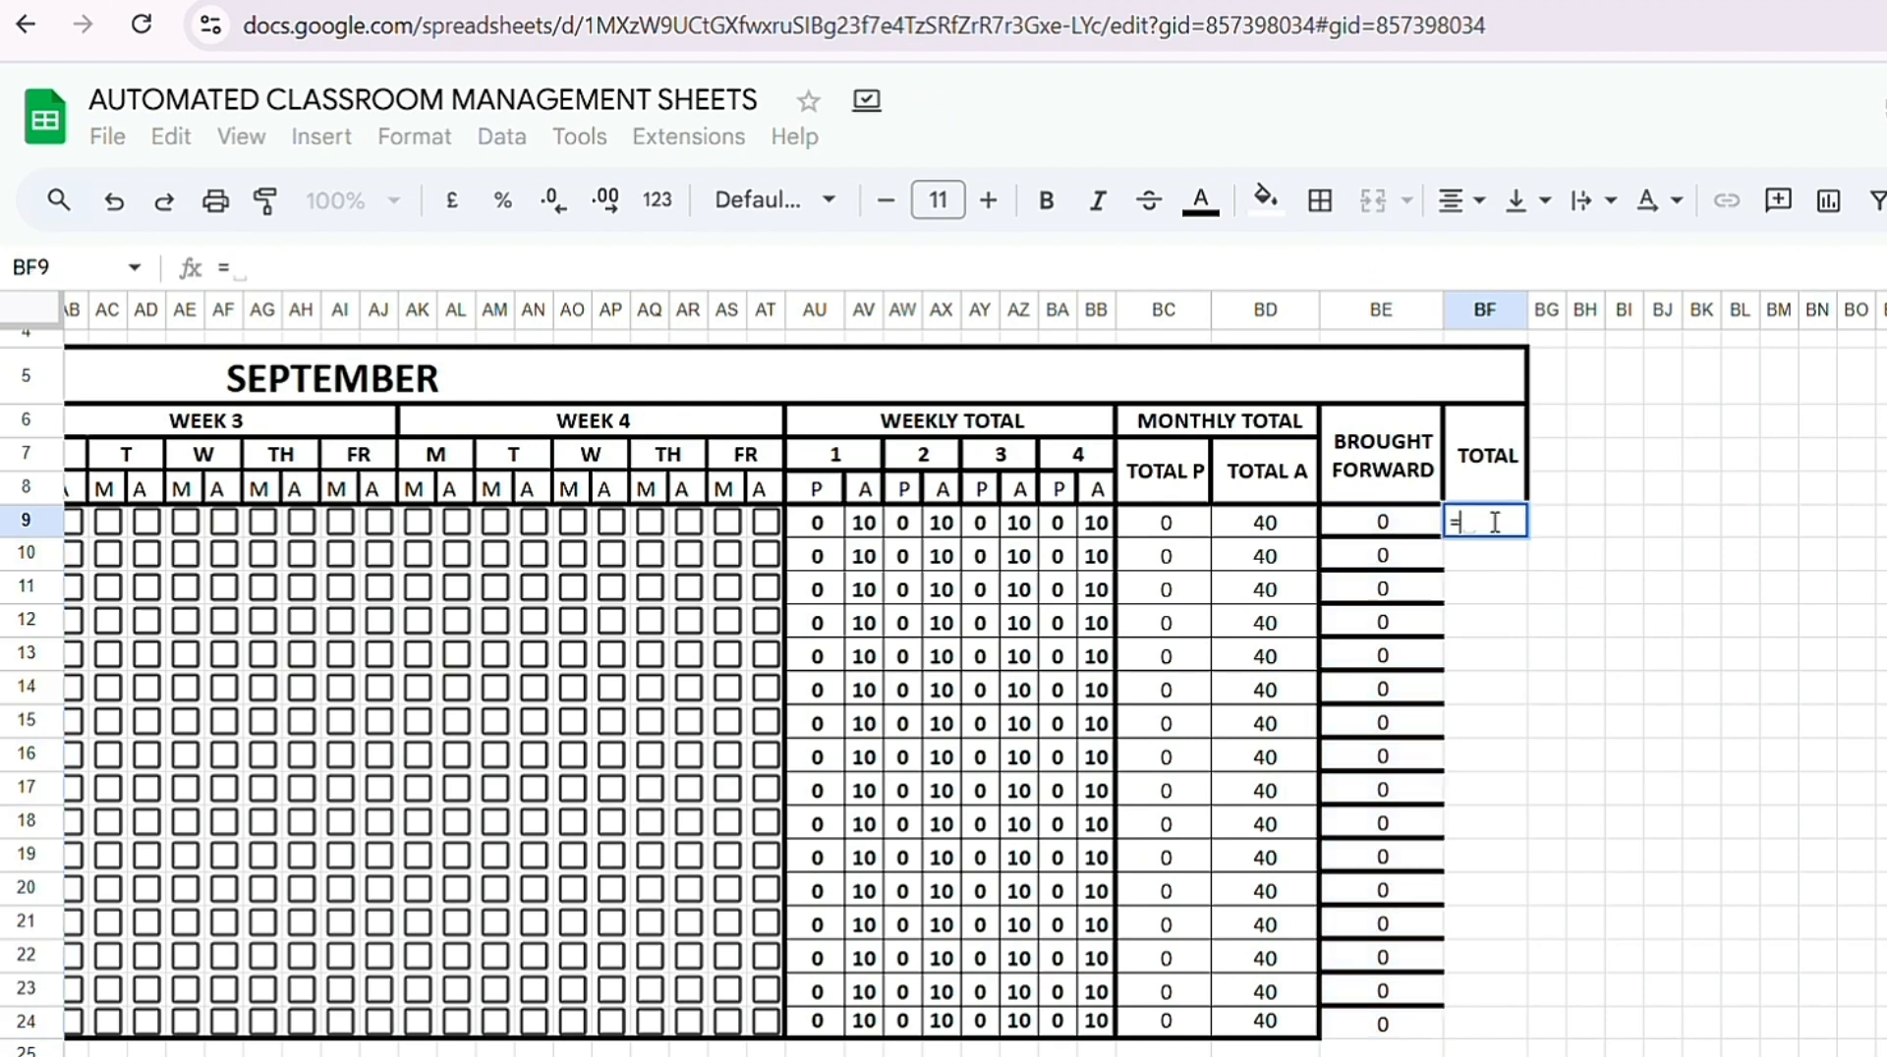
pyautogui.click(1165, 523)
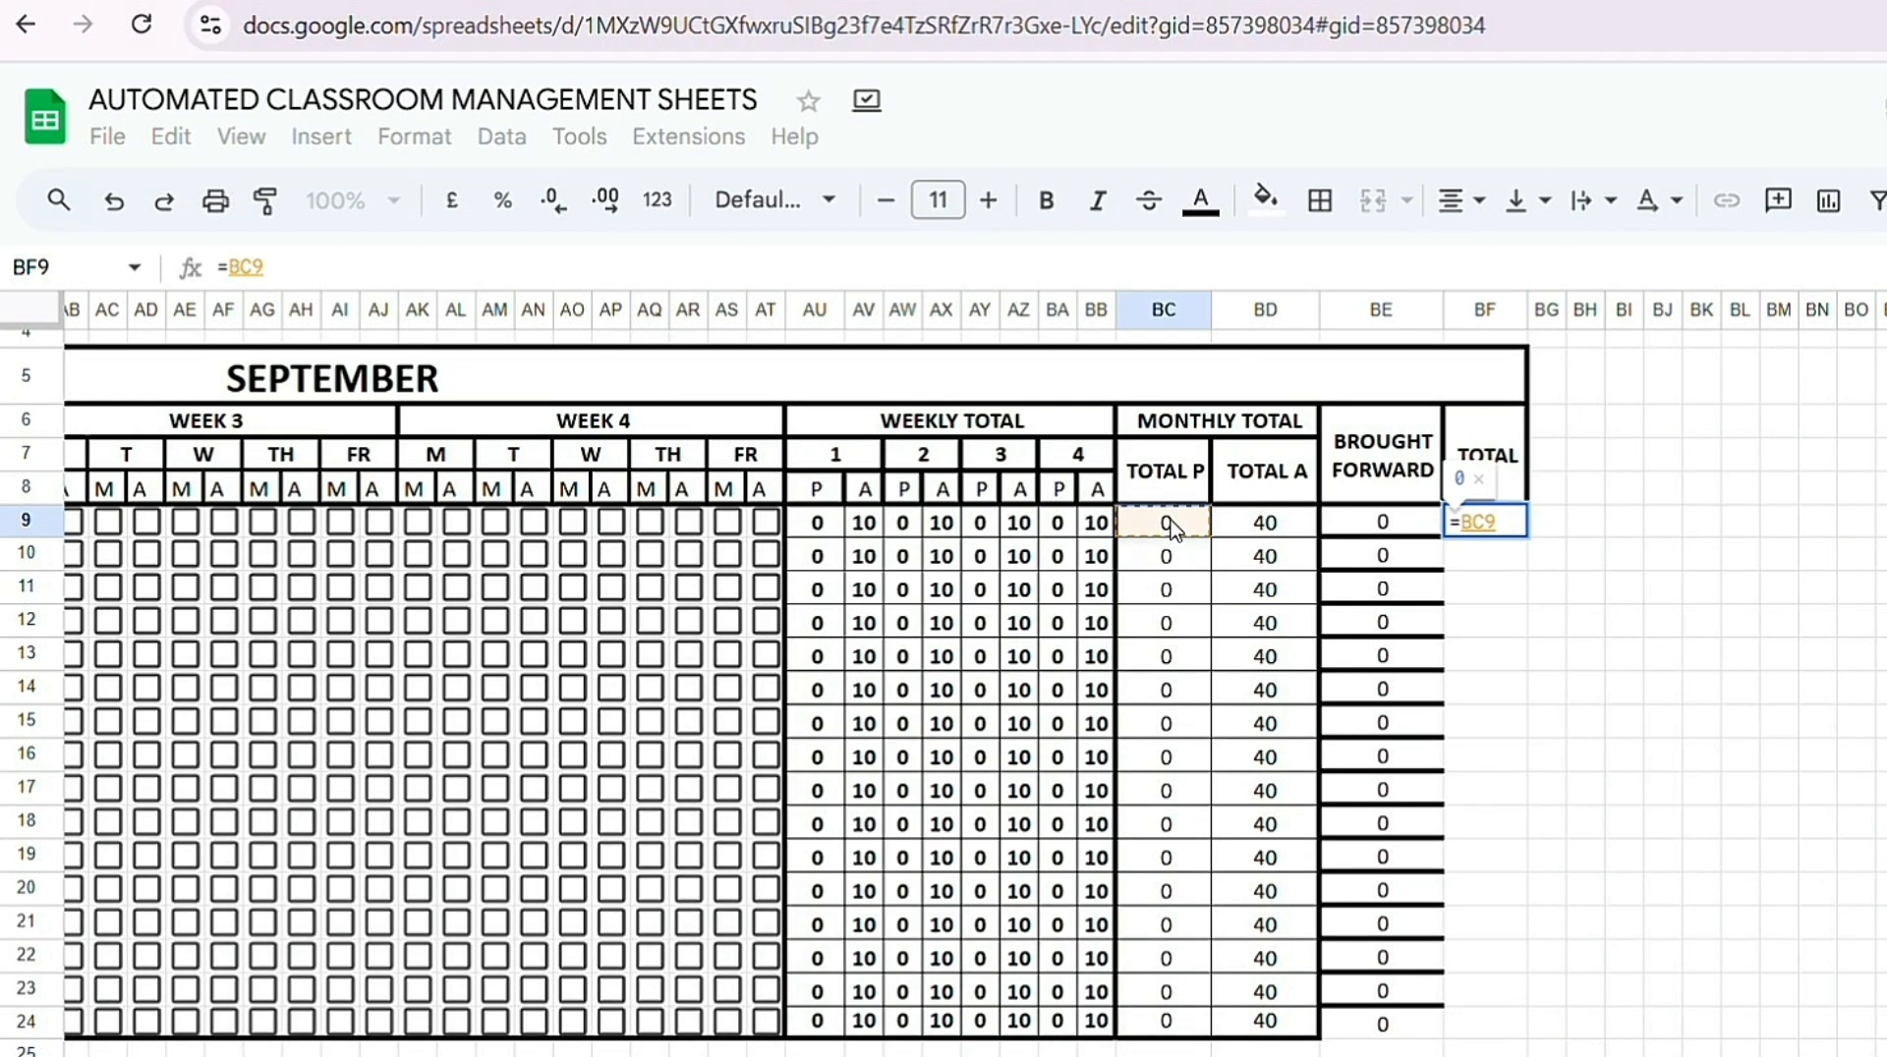
pyautogui.write('+')
pyautogui.click(1384, 524)
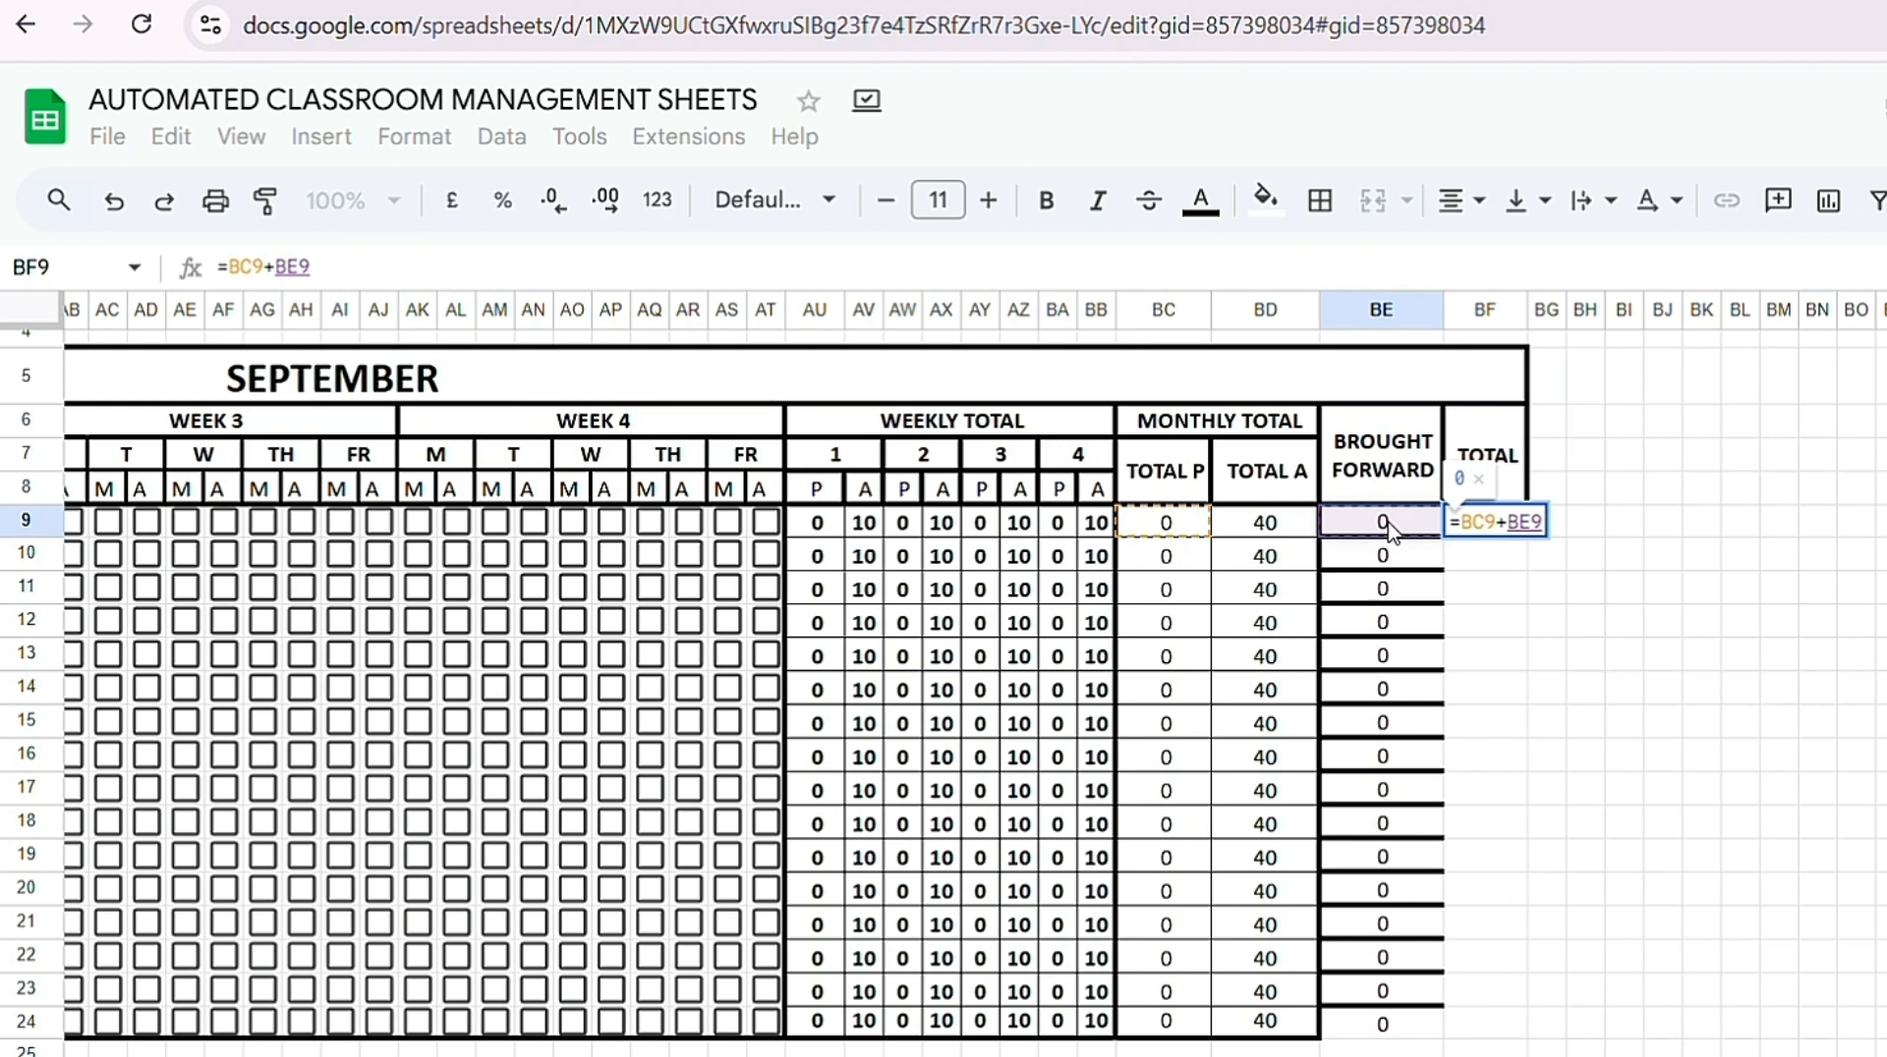
pyautogui.press('Return')
pyautogui.click(1494, 534)
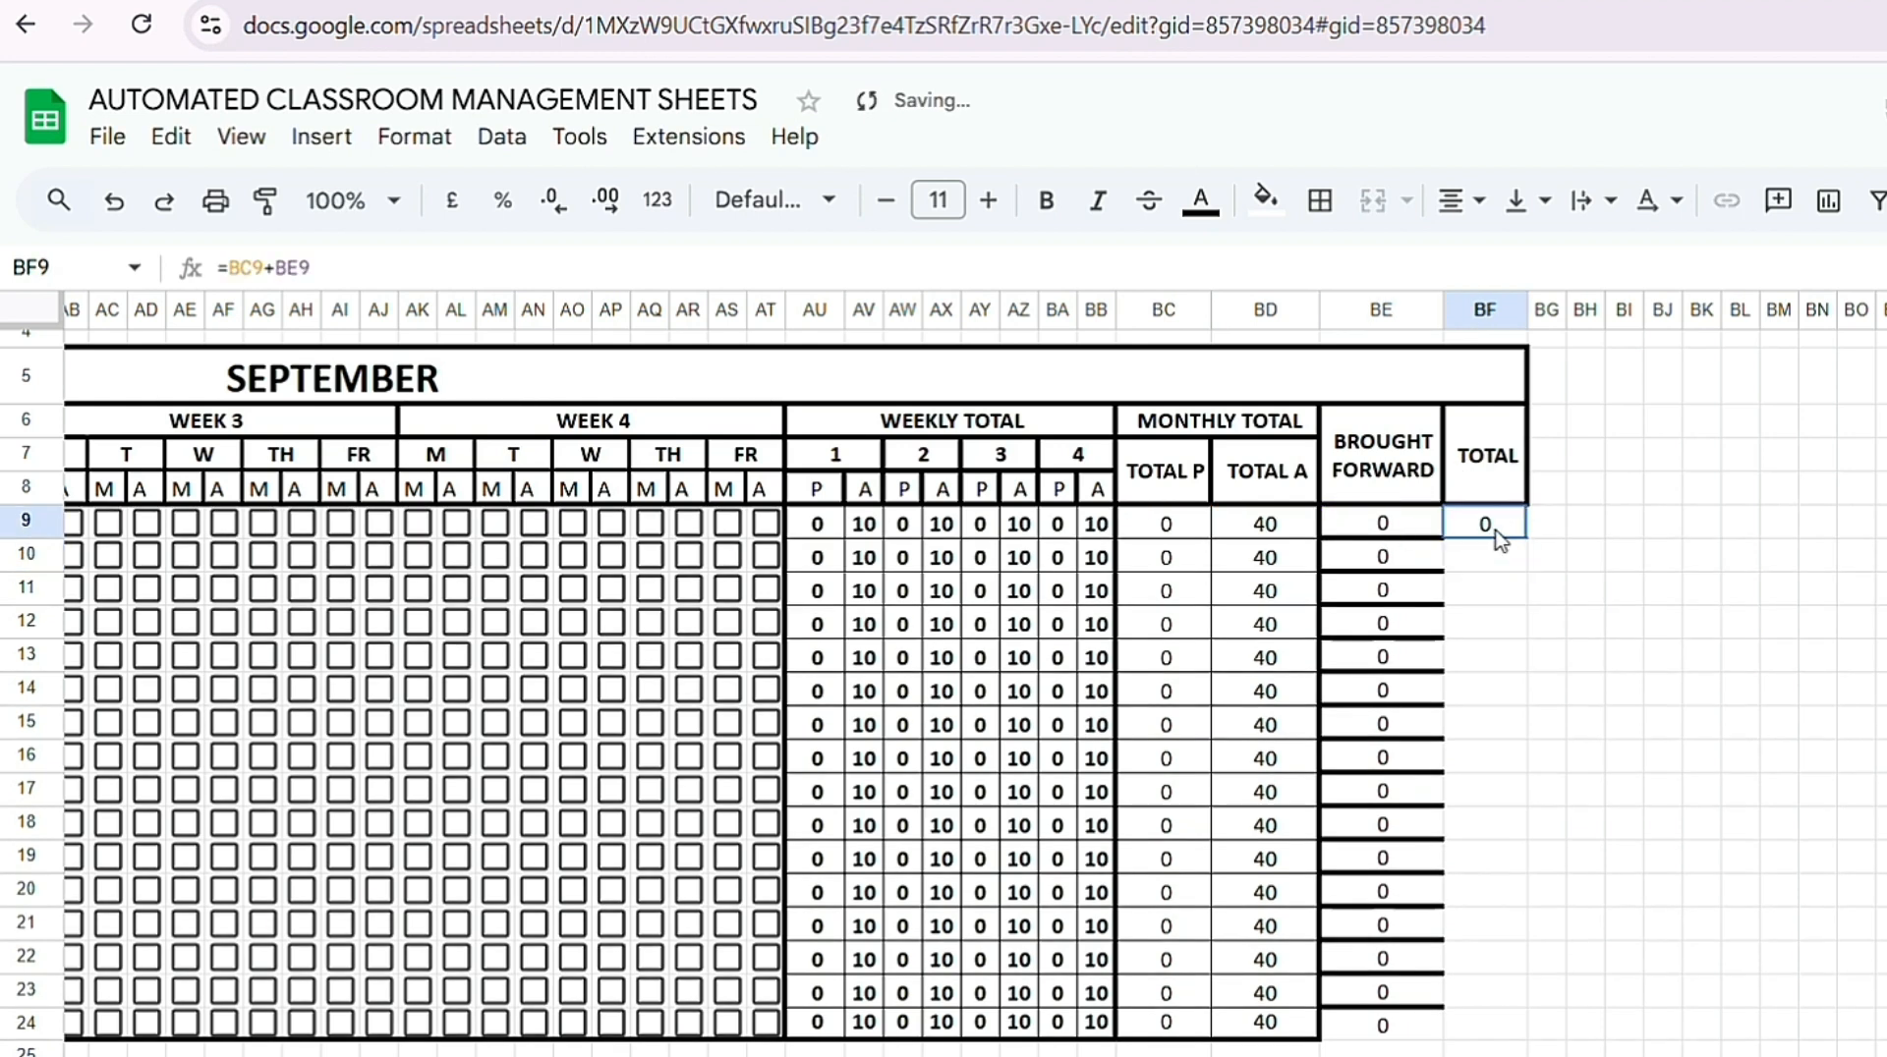
pyautogui.moveTo(1525, 538); pyautogui.dragTo(1507, 1023)
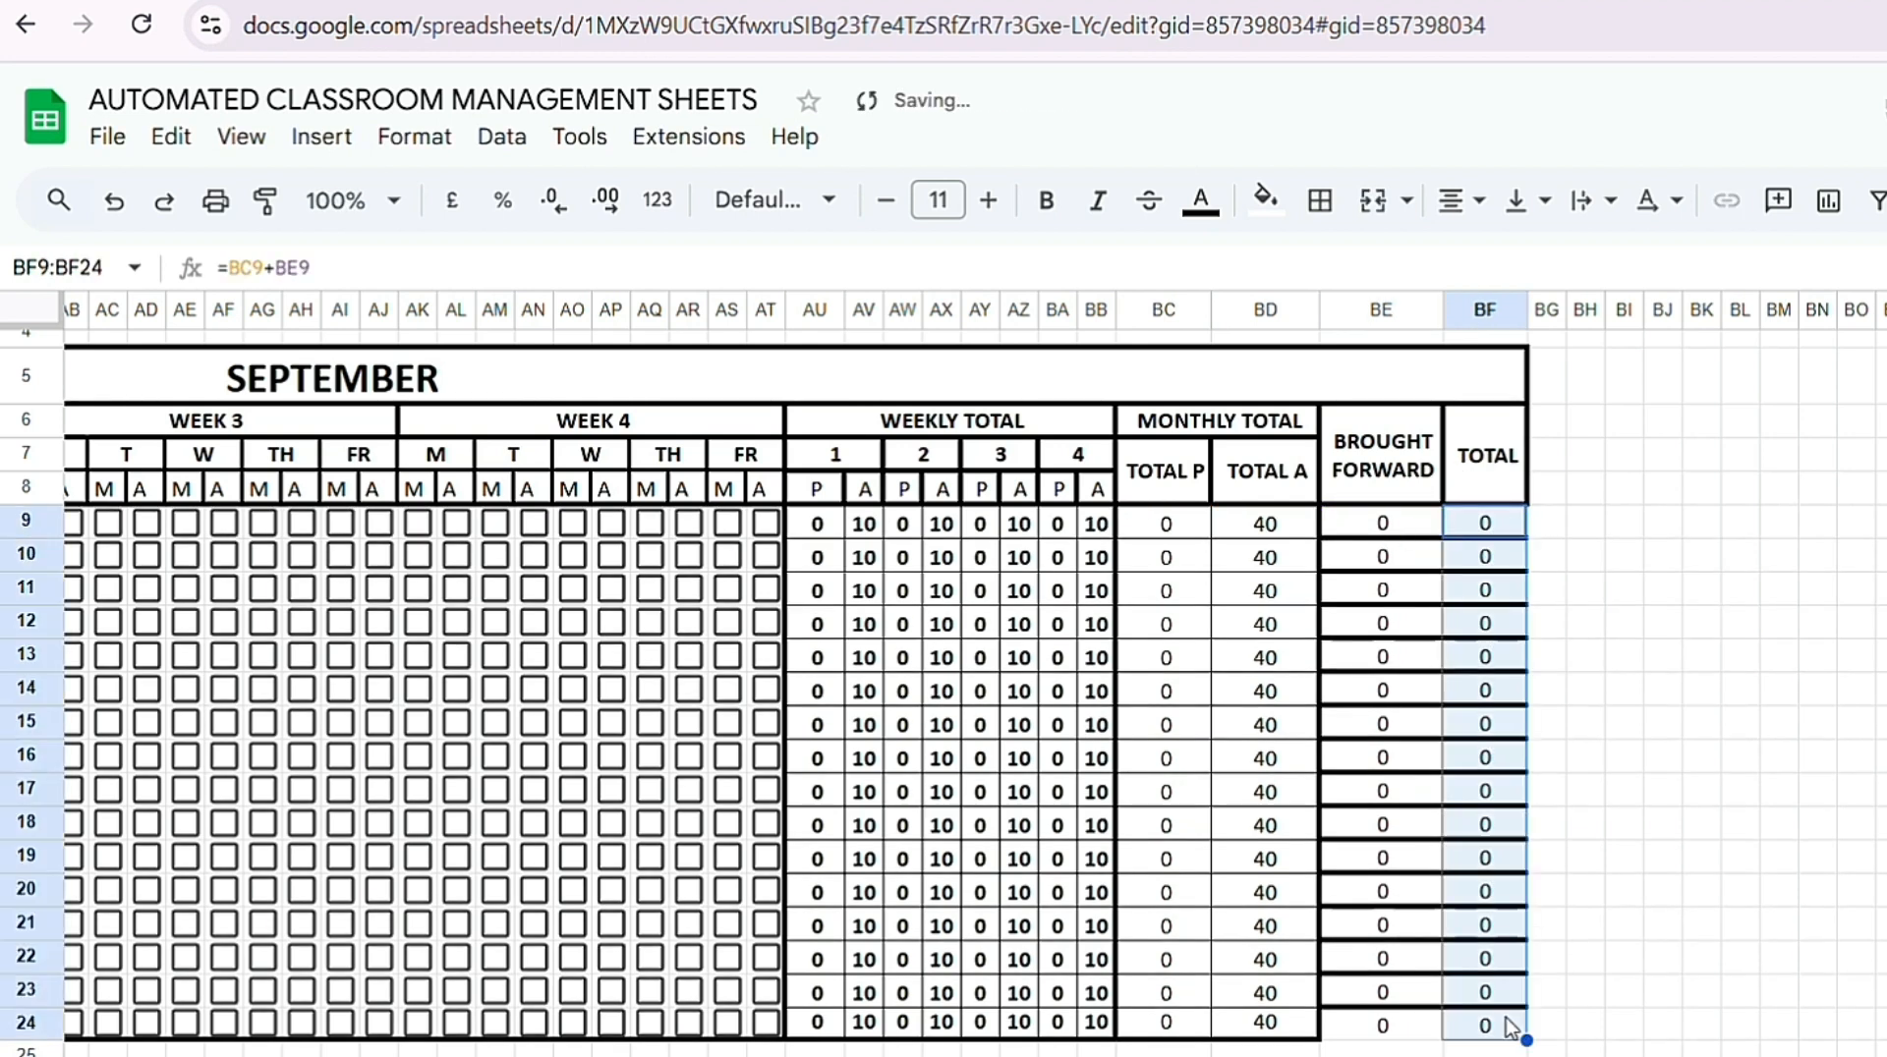
pyautogui.click(1618, 525)
# Step: Clear the existing borders from BE9:BF24 and apply a thick outer border around the block
pyautogui.moveTo(1347, 526); pyautogui.dragTo(1508, 1023)
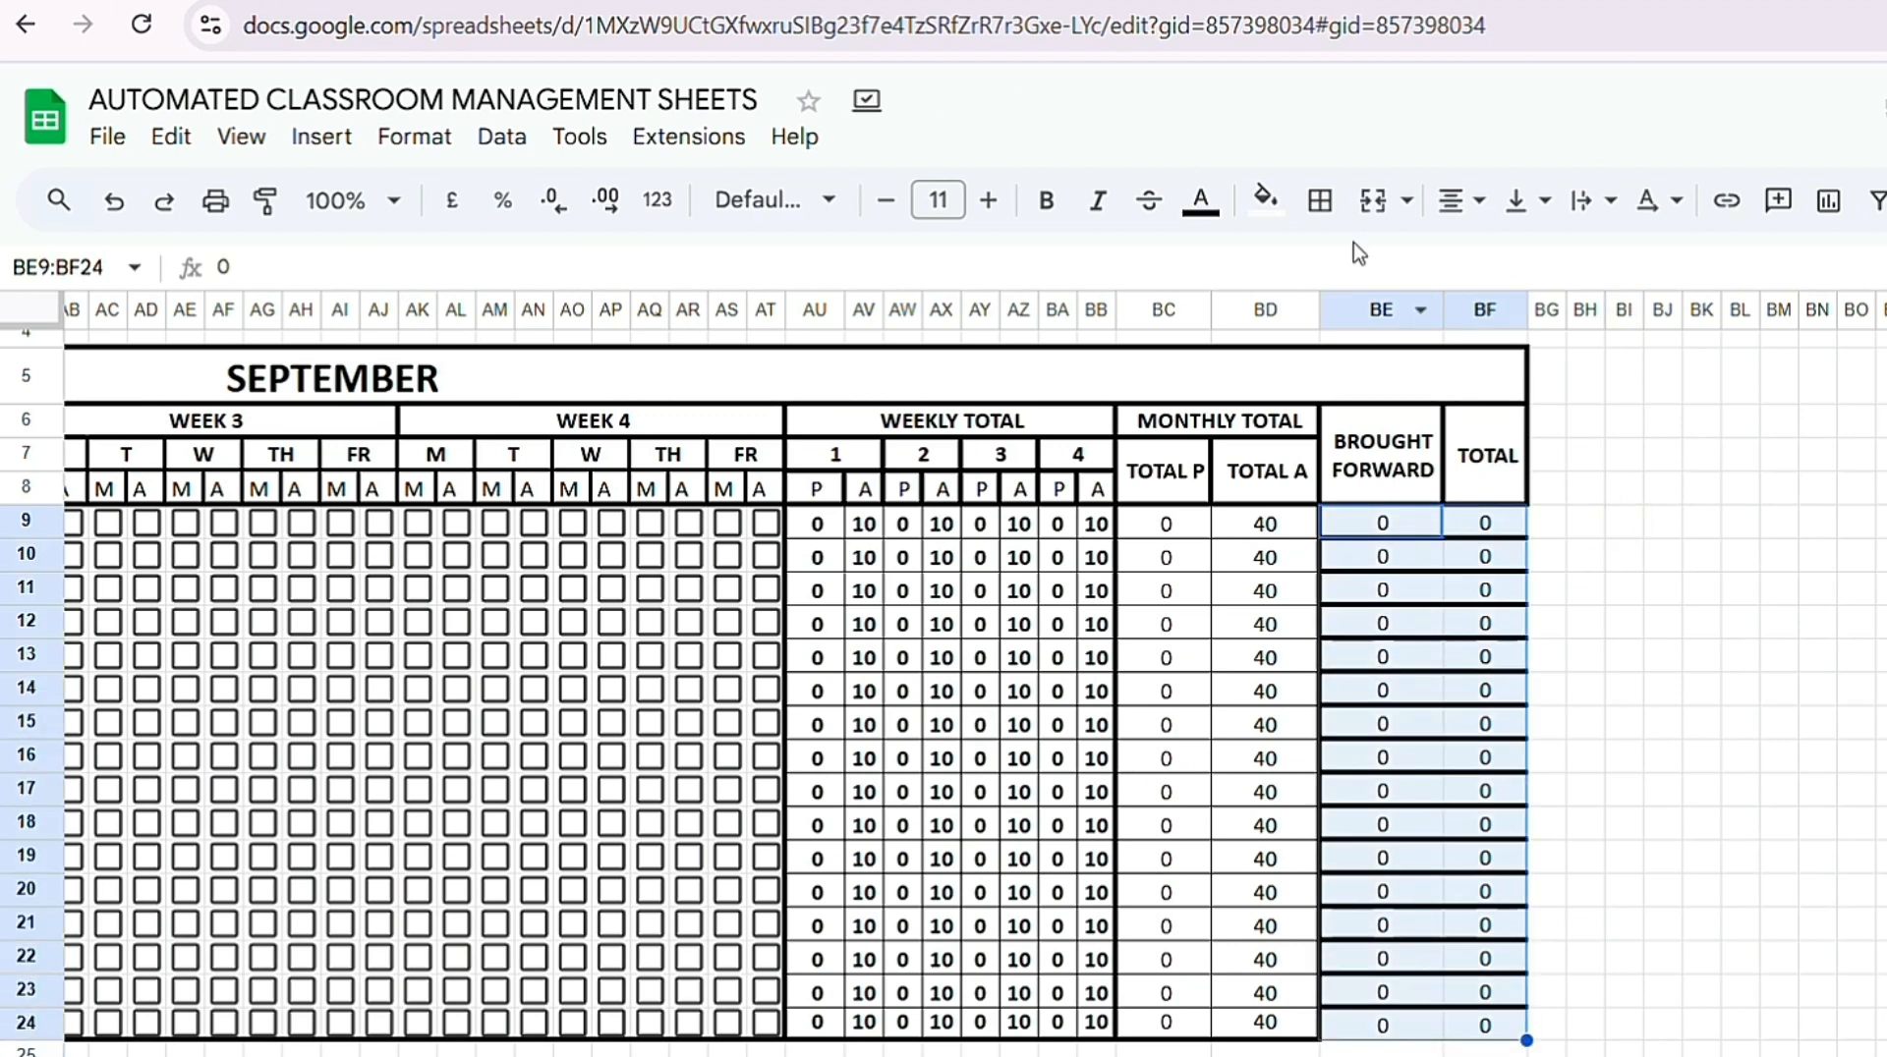
pyautogui.click(1320, 202)
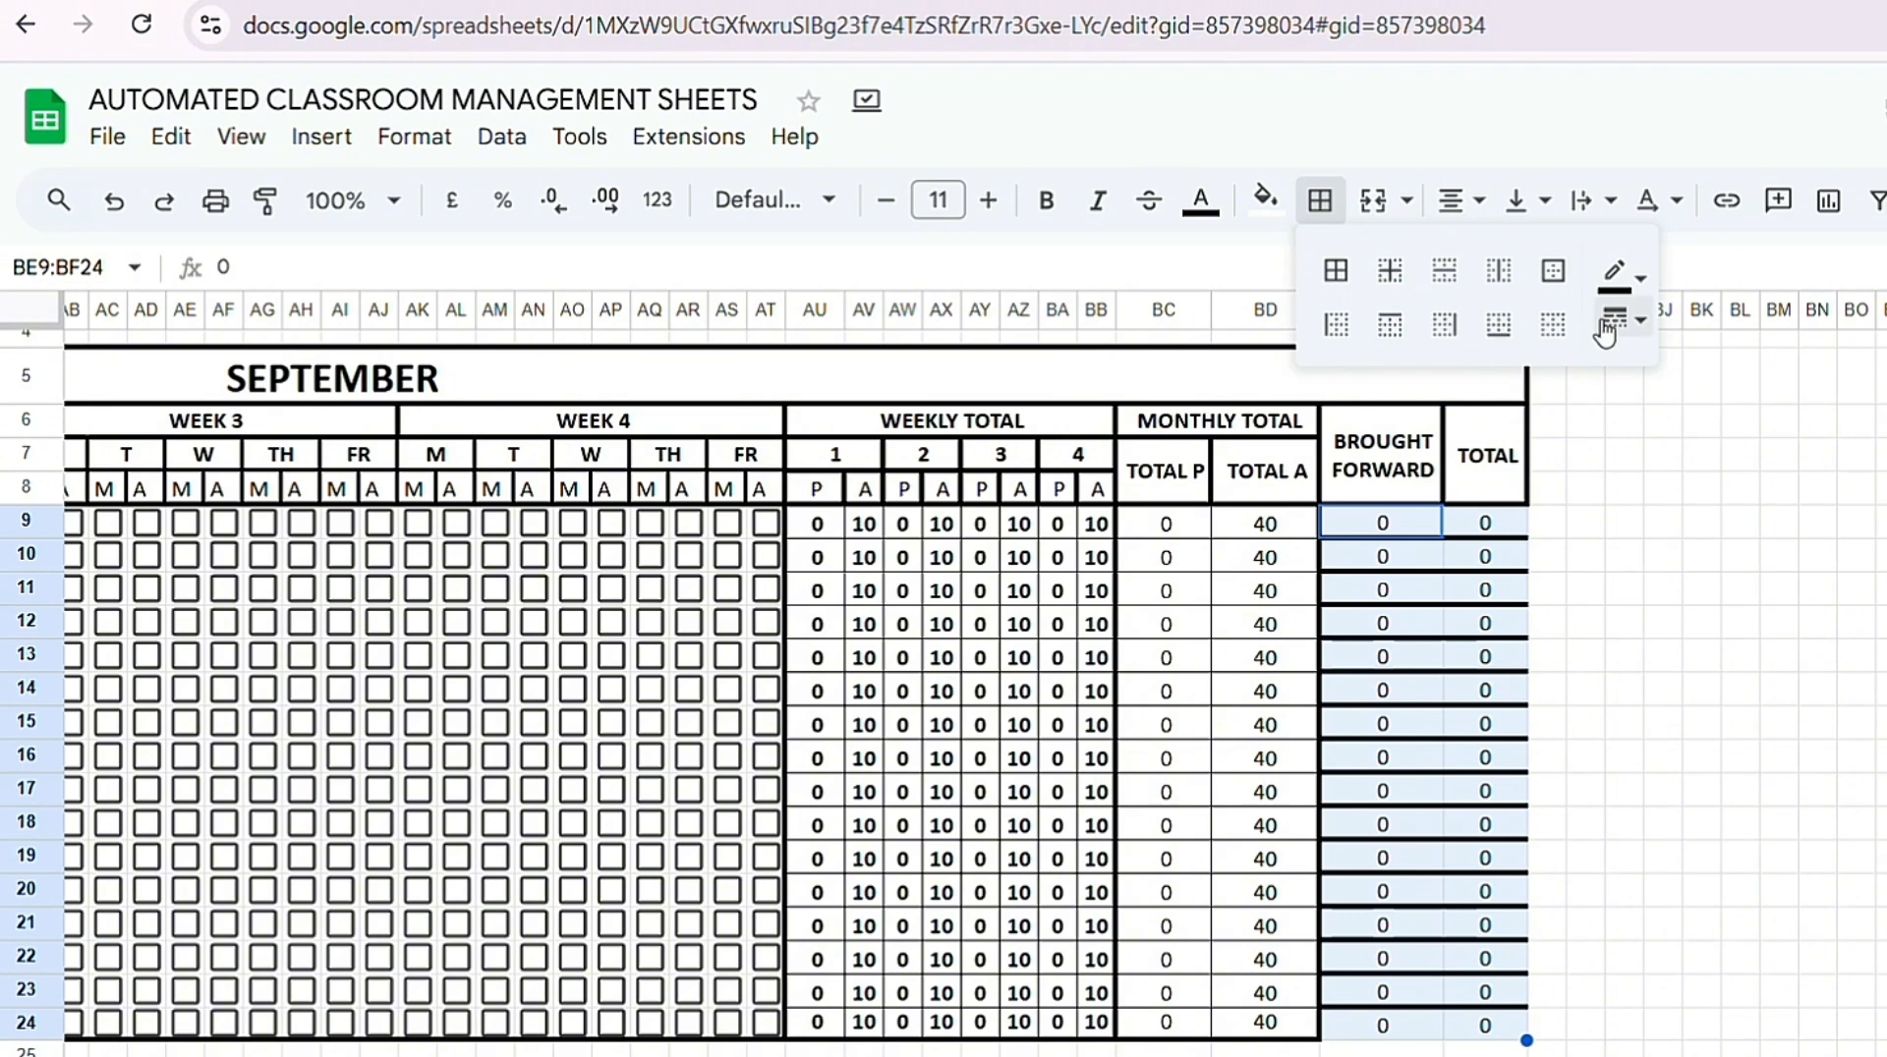
pyautogui.click(1556, 327)
pyautogui.click(1320, 208)
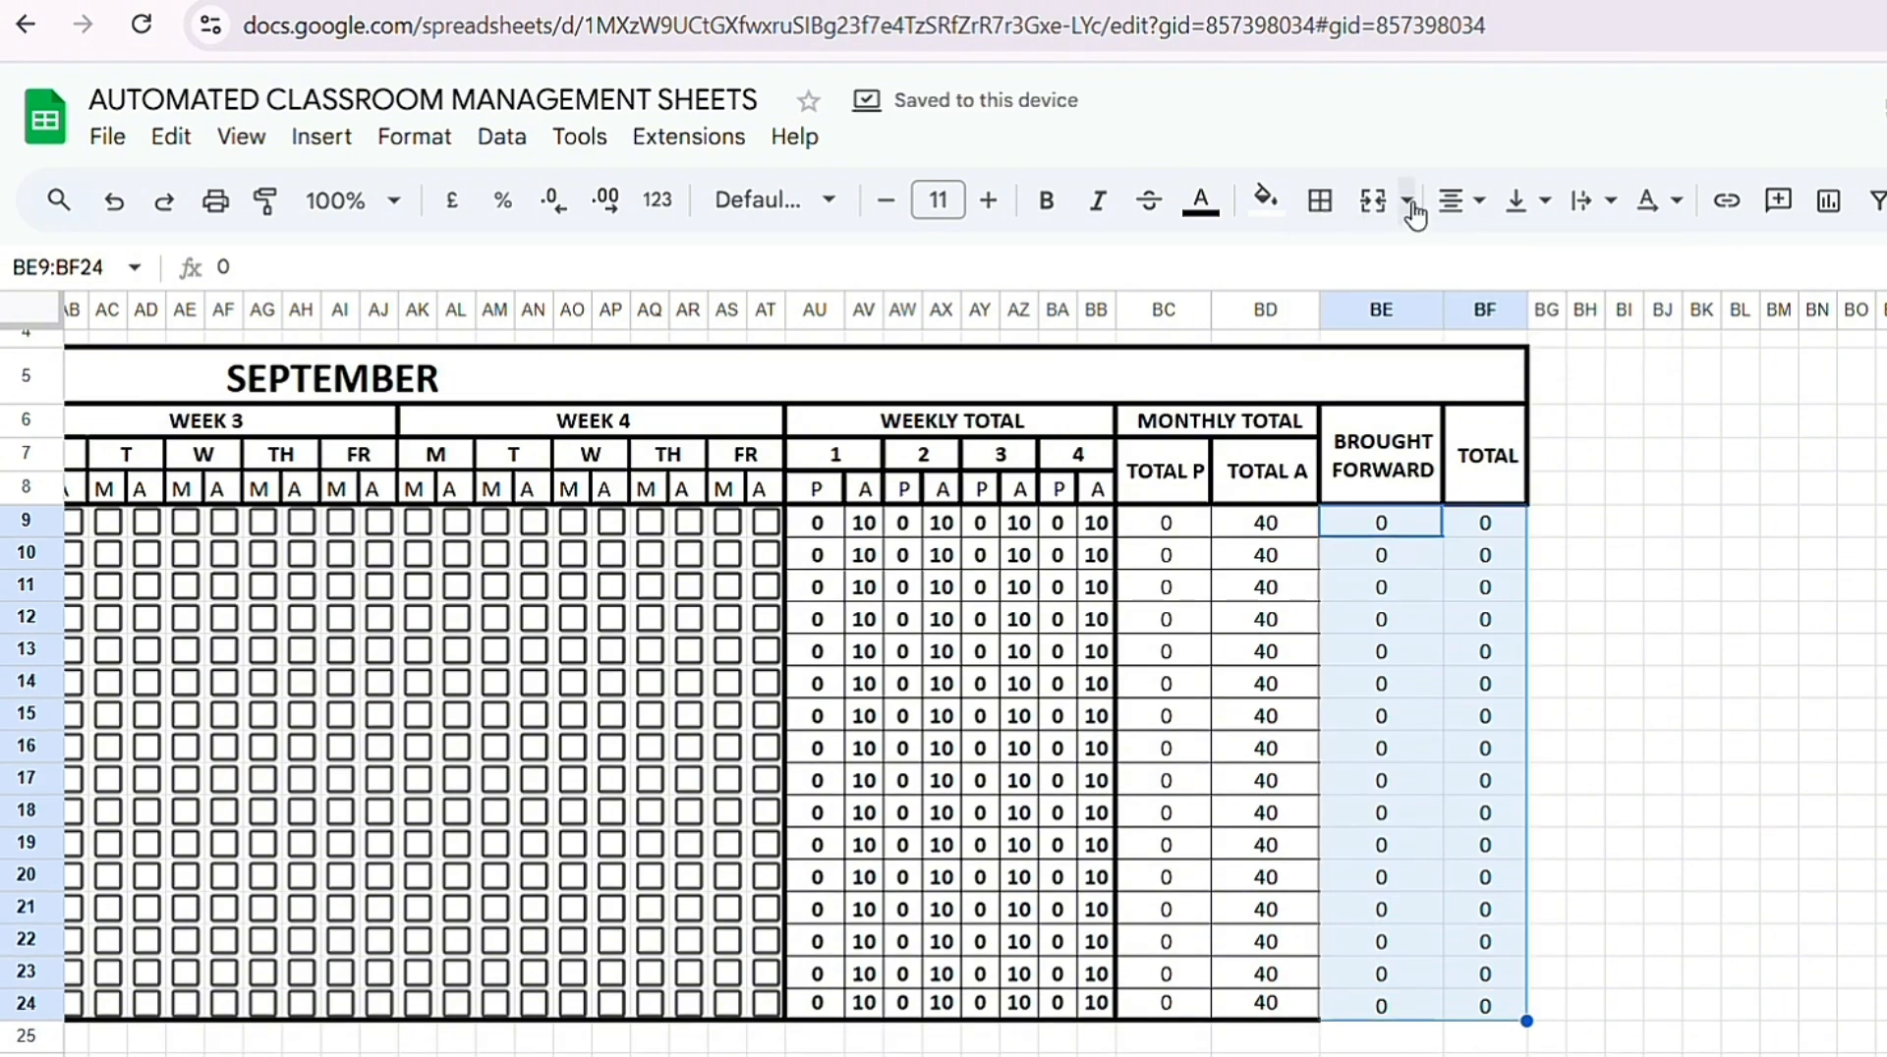
pyautogui.click(1320, 201)
pyautogui.click(1641, 325)
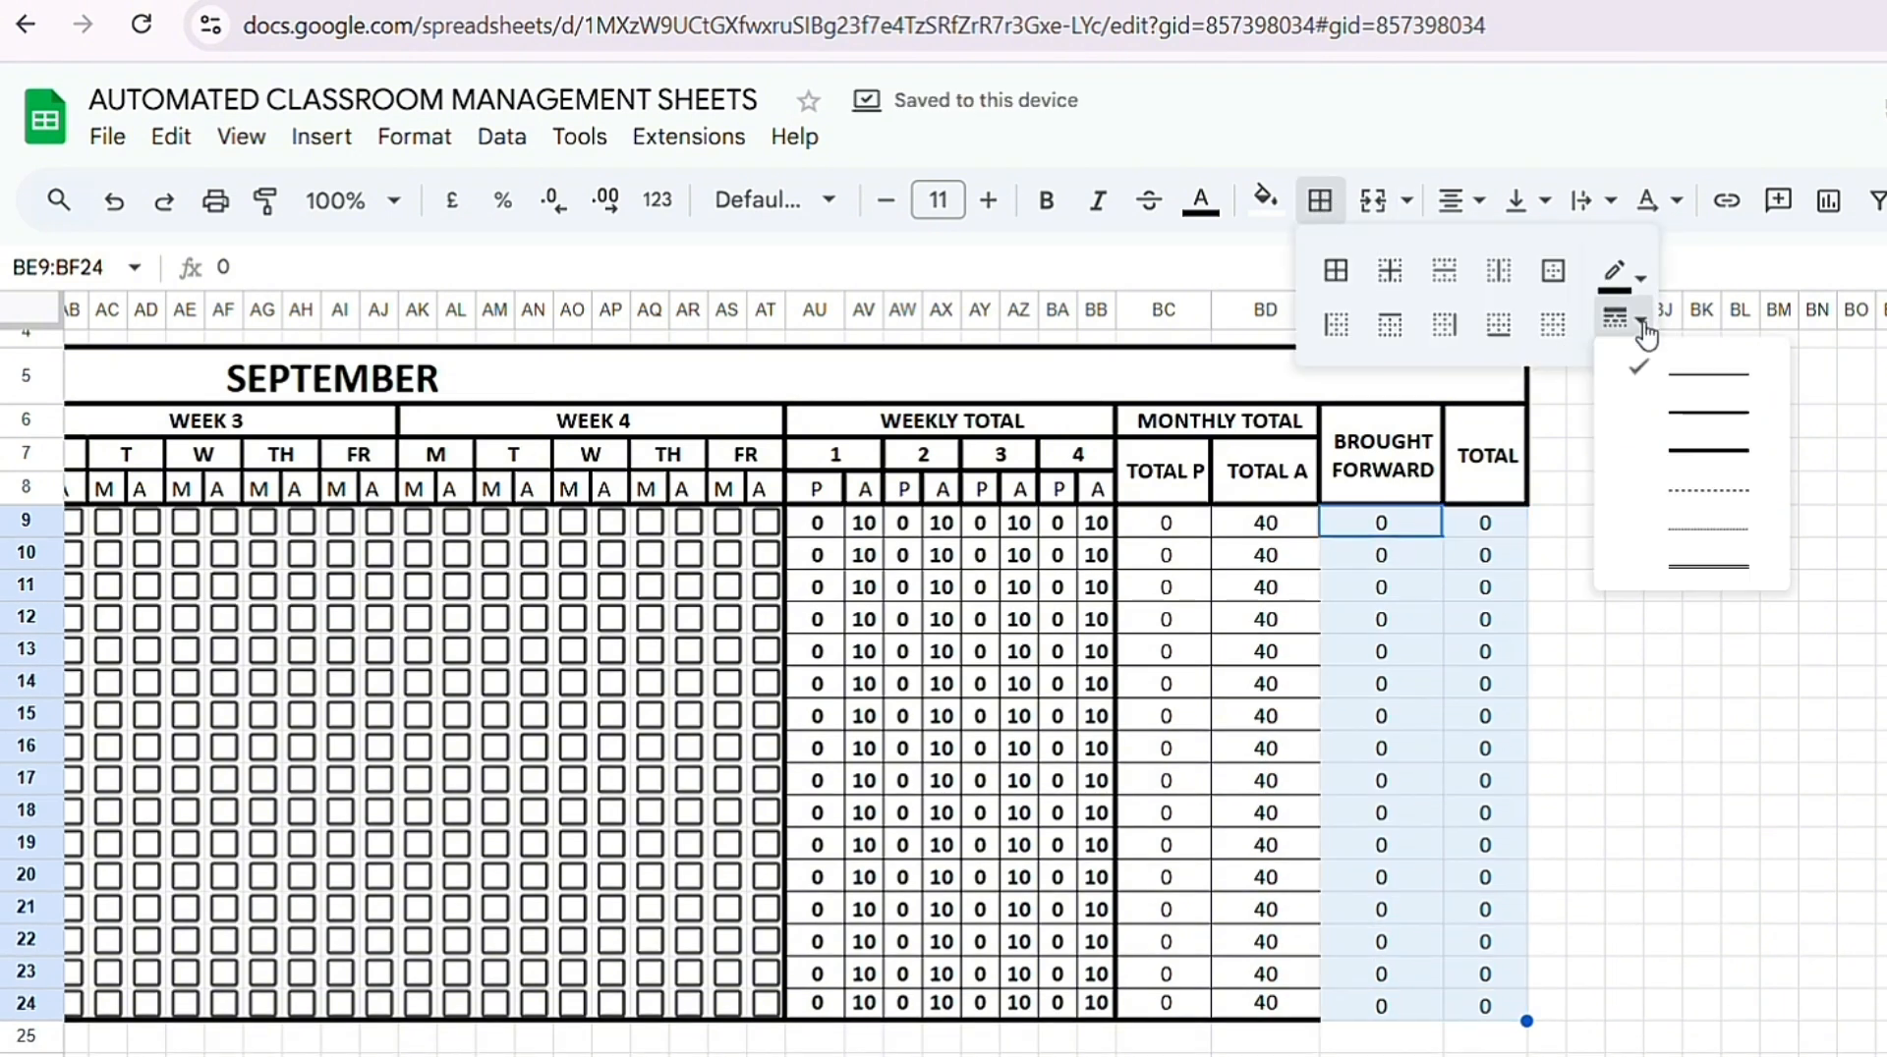
pyautogui.click(1708, 450)
pyautogui.click(1552, 271)
# Step: Add inner borders to the Brought Forward and Total cells BE9:BF24 in the thin solid line style
pyautogui.moveTo(1381, 523); pyautogui.dragTo(1484, 1003)
pyautogui.click(1320, 201)
pyautogui.click(1624, 320)
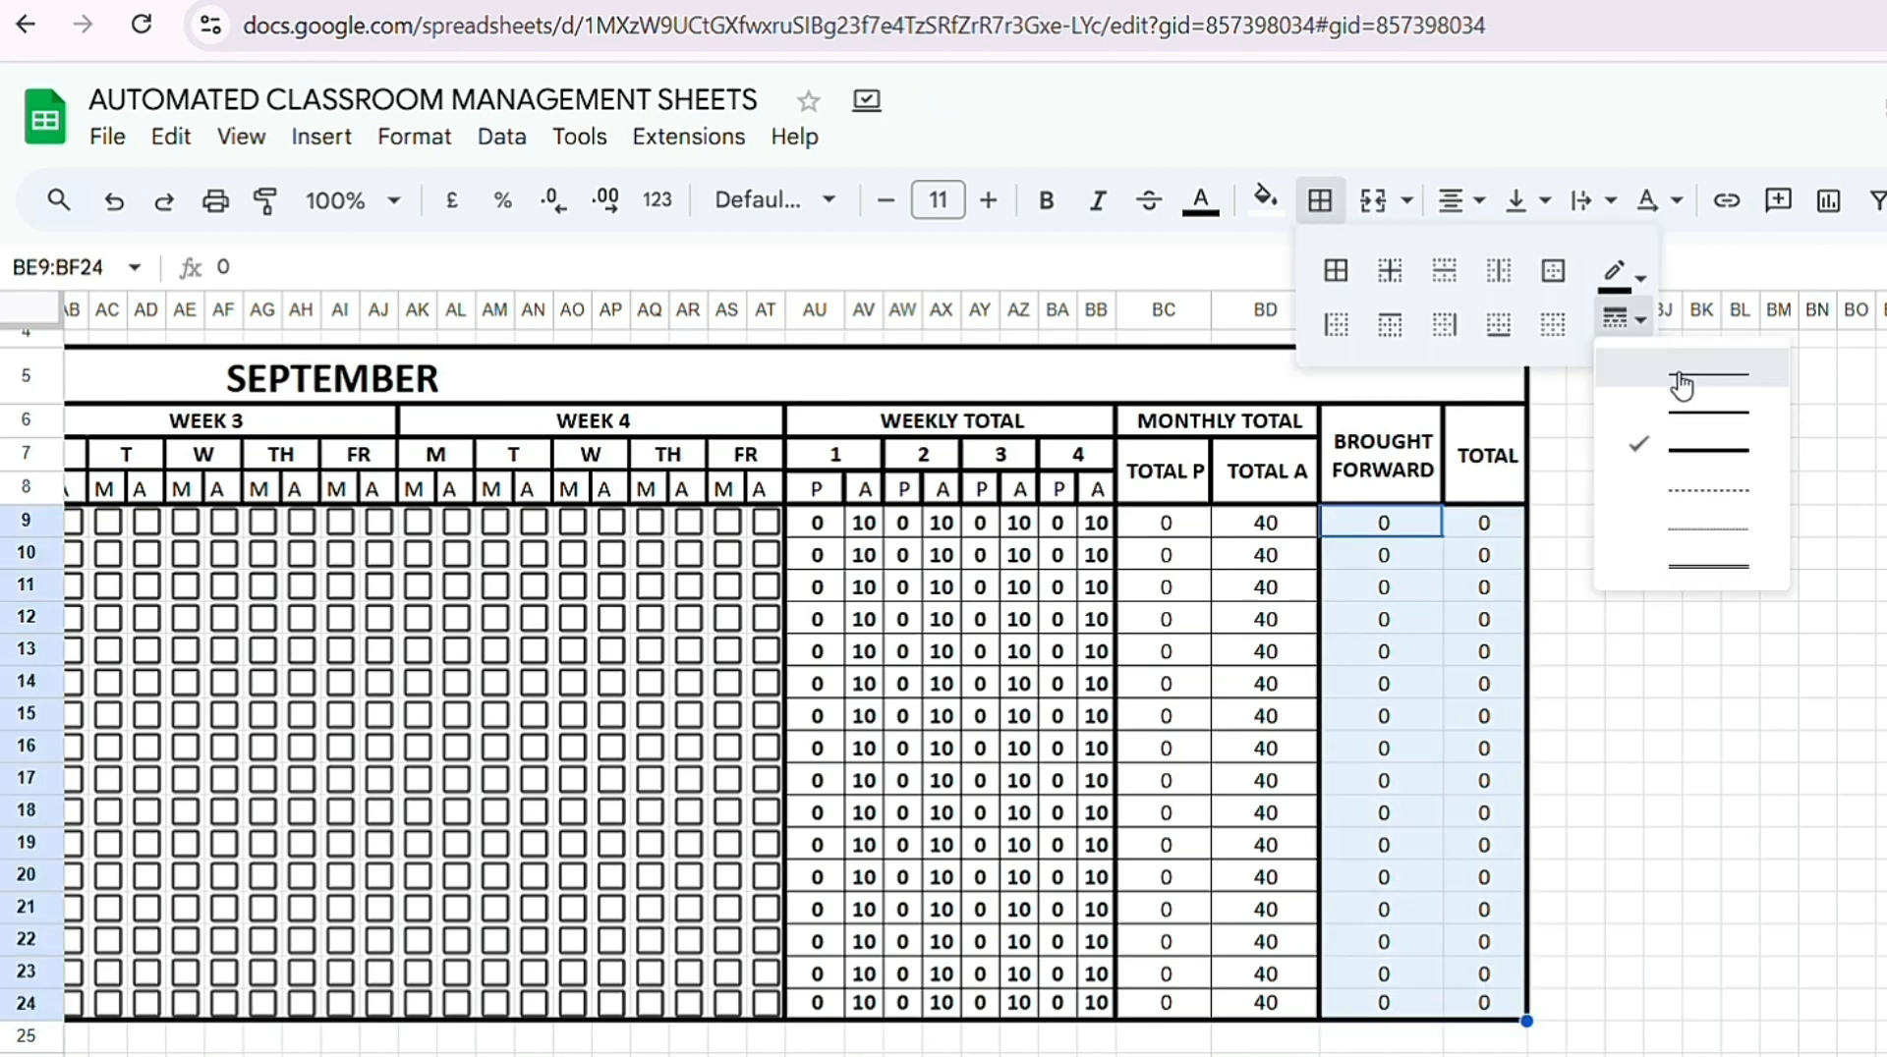
pyautogui.click(1680, 376)
pyautogui.click(1389, 271)
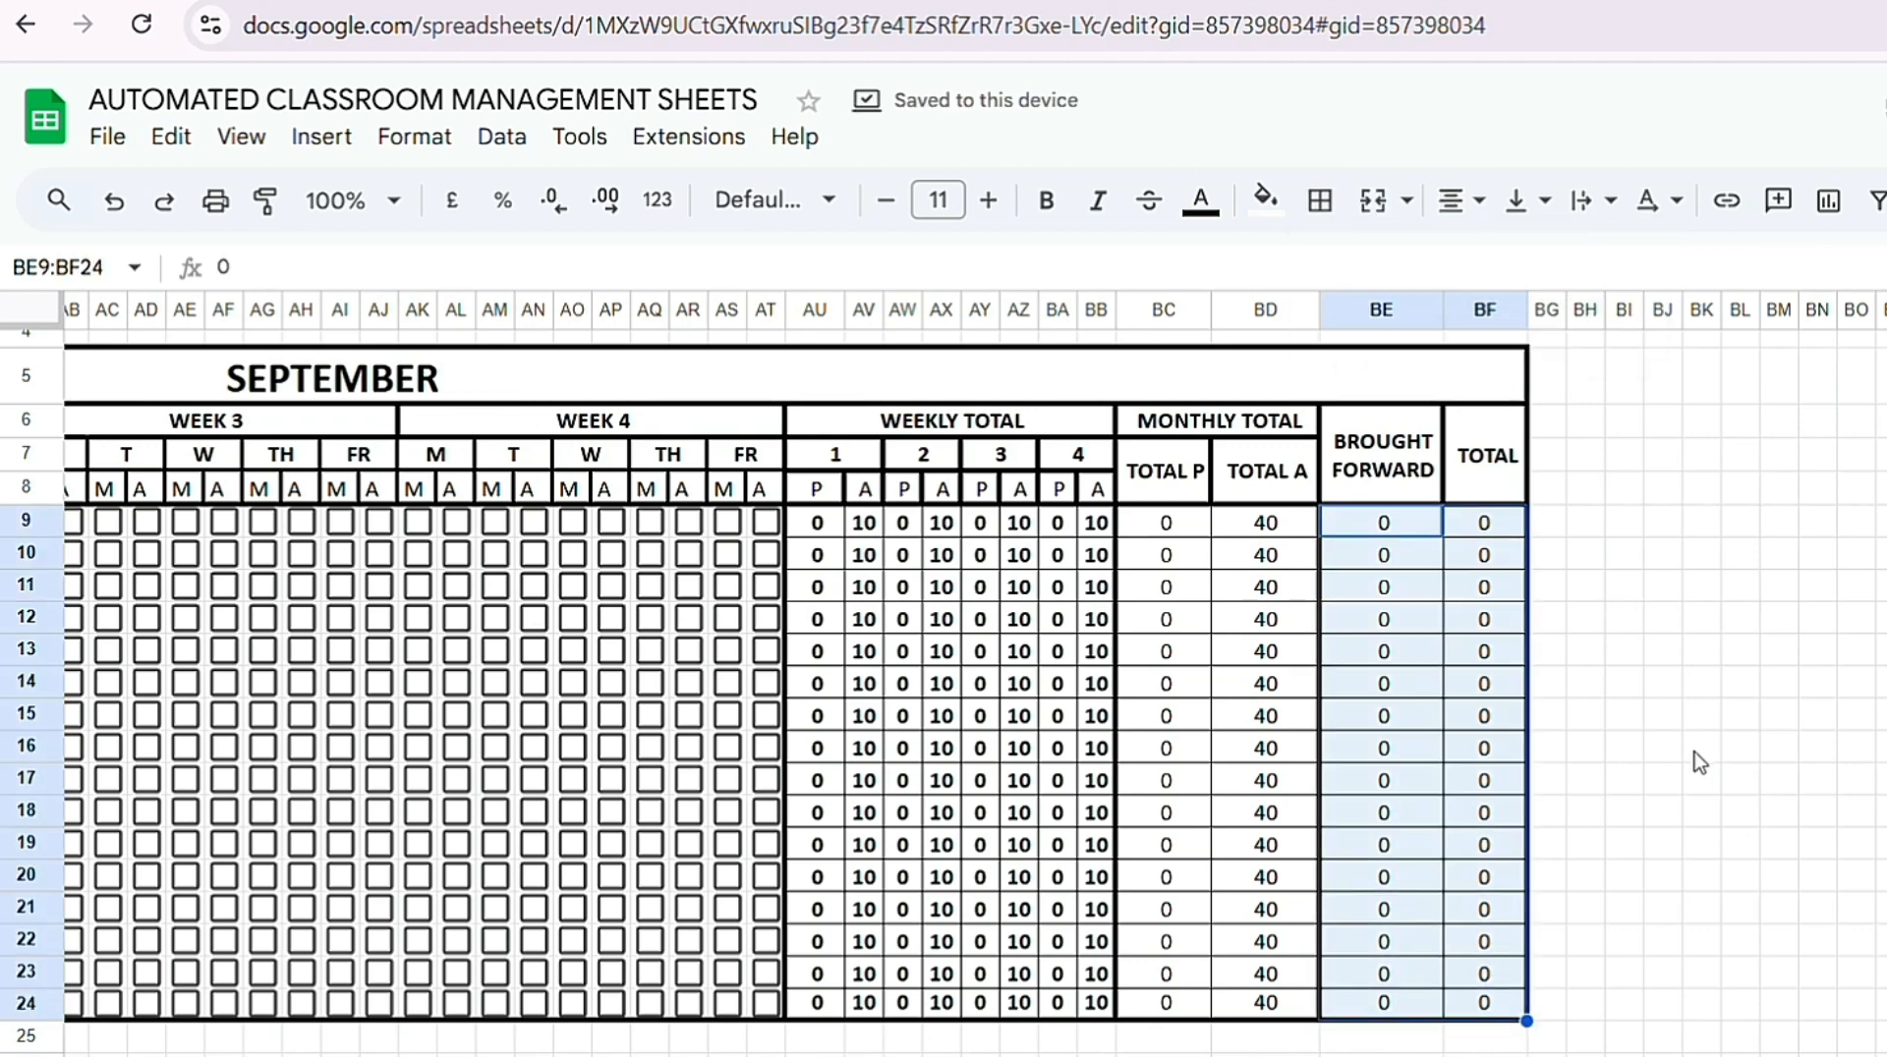
pyautogui.click(1695, 751)
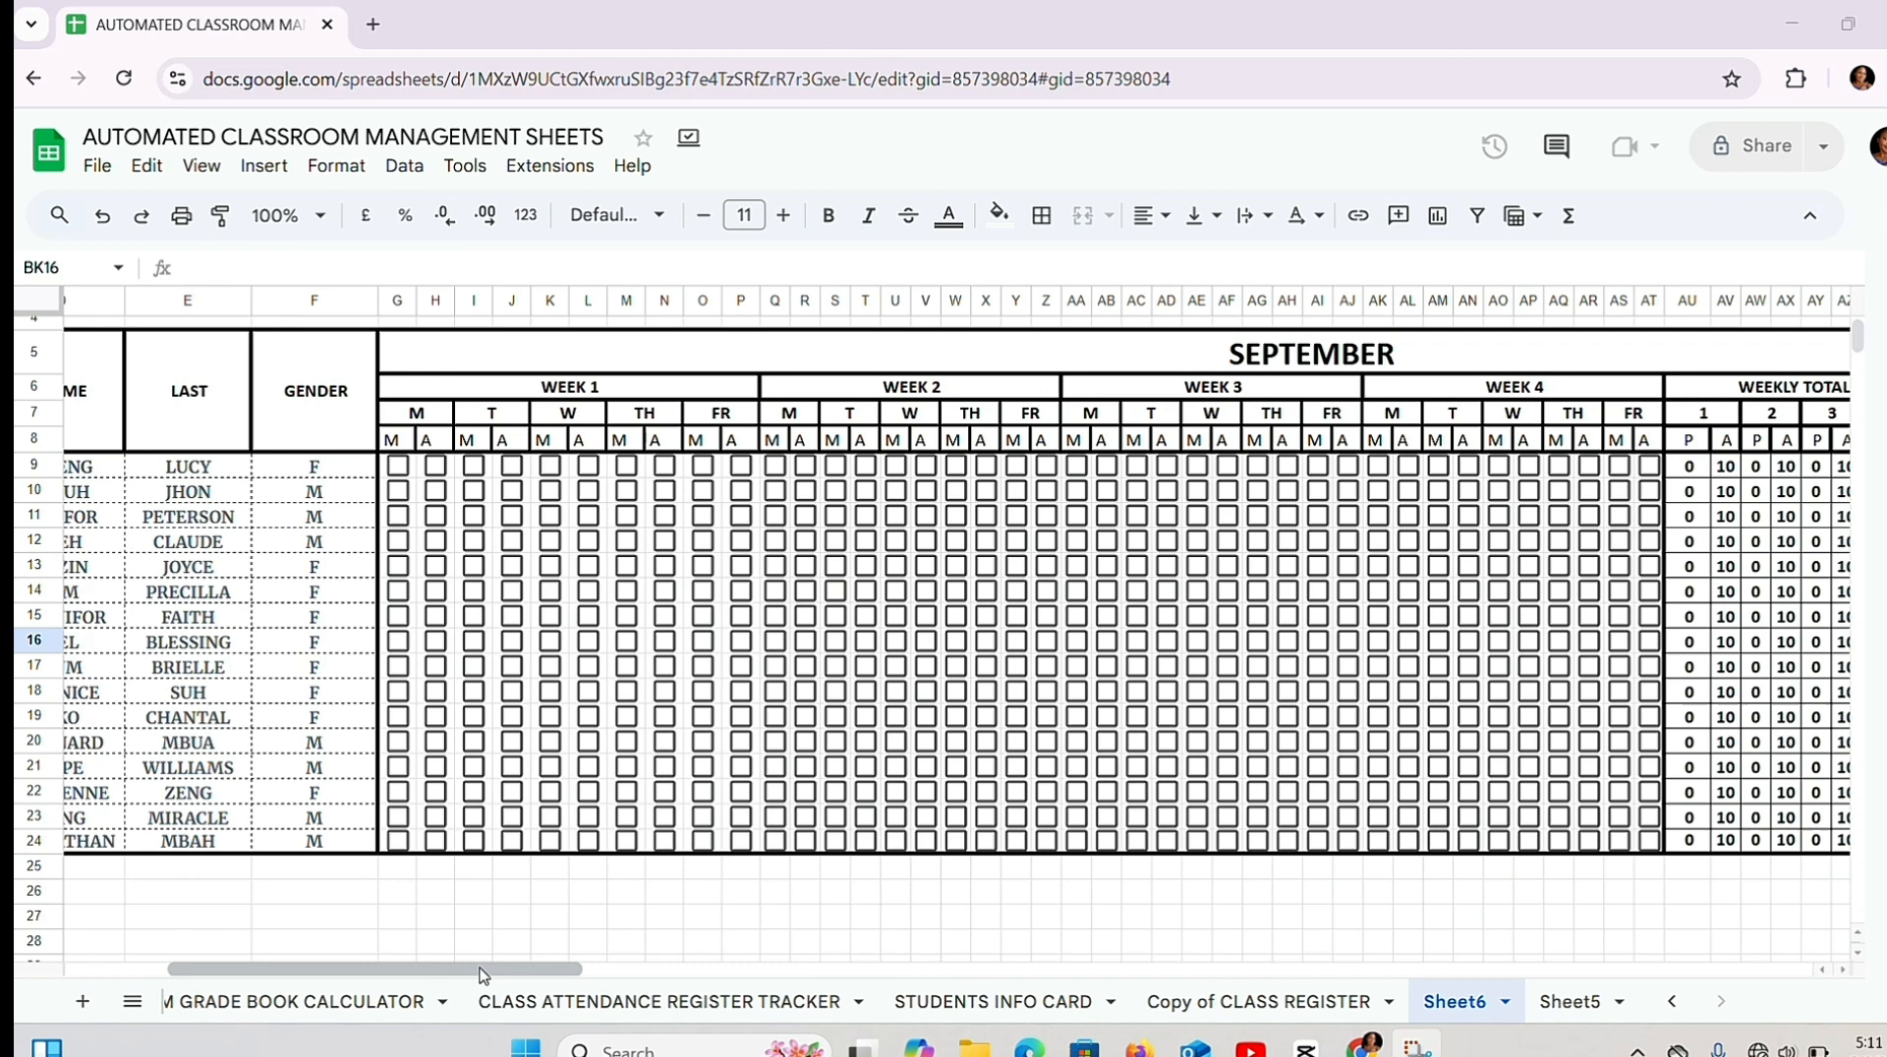
# Step: Start a conditional formatting rule for the gender cells F9:F24 and set its fill colour to None
pyautogui.moveTo(481, 971)
pyautogui.mouseDown()
pyautogui.moveTo(378, 969)
pyautogui.moveTo(675, 965)
pyautogui.moveTo(469, 965)
pyautogui.mouseUp()
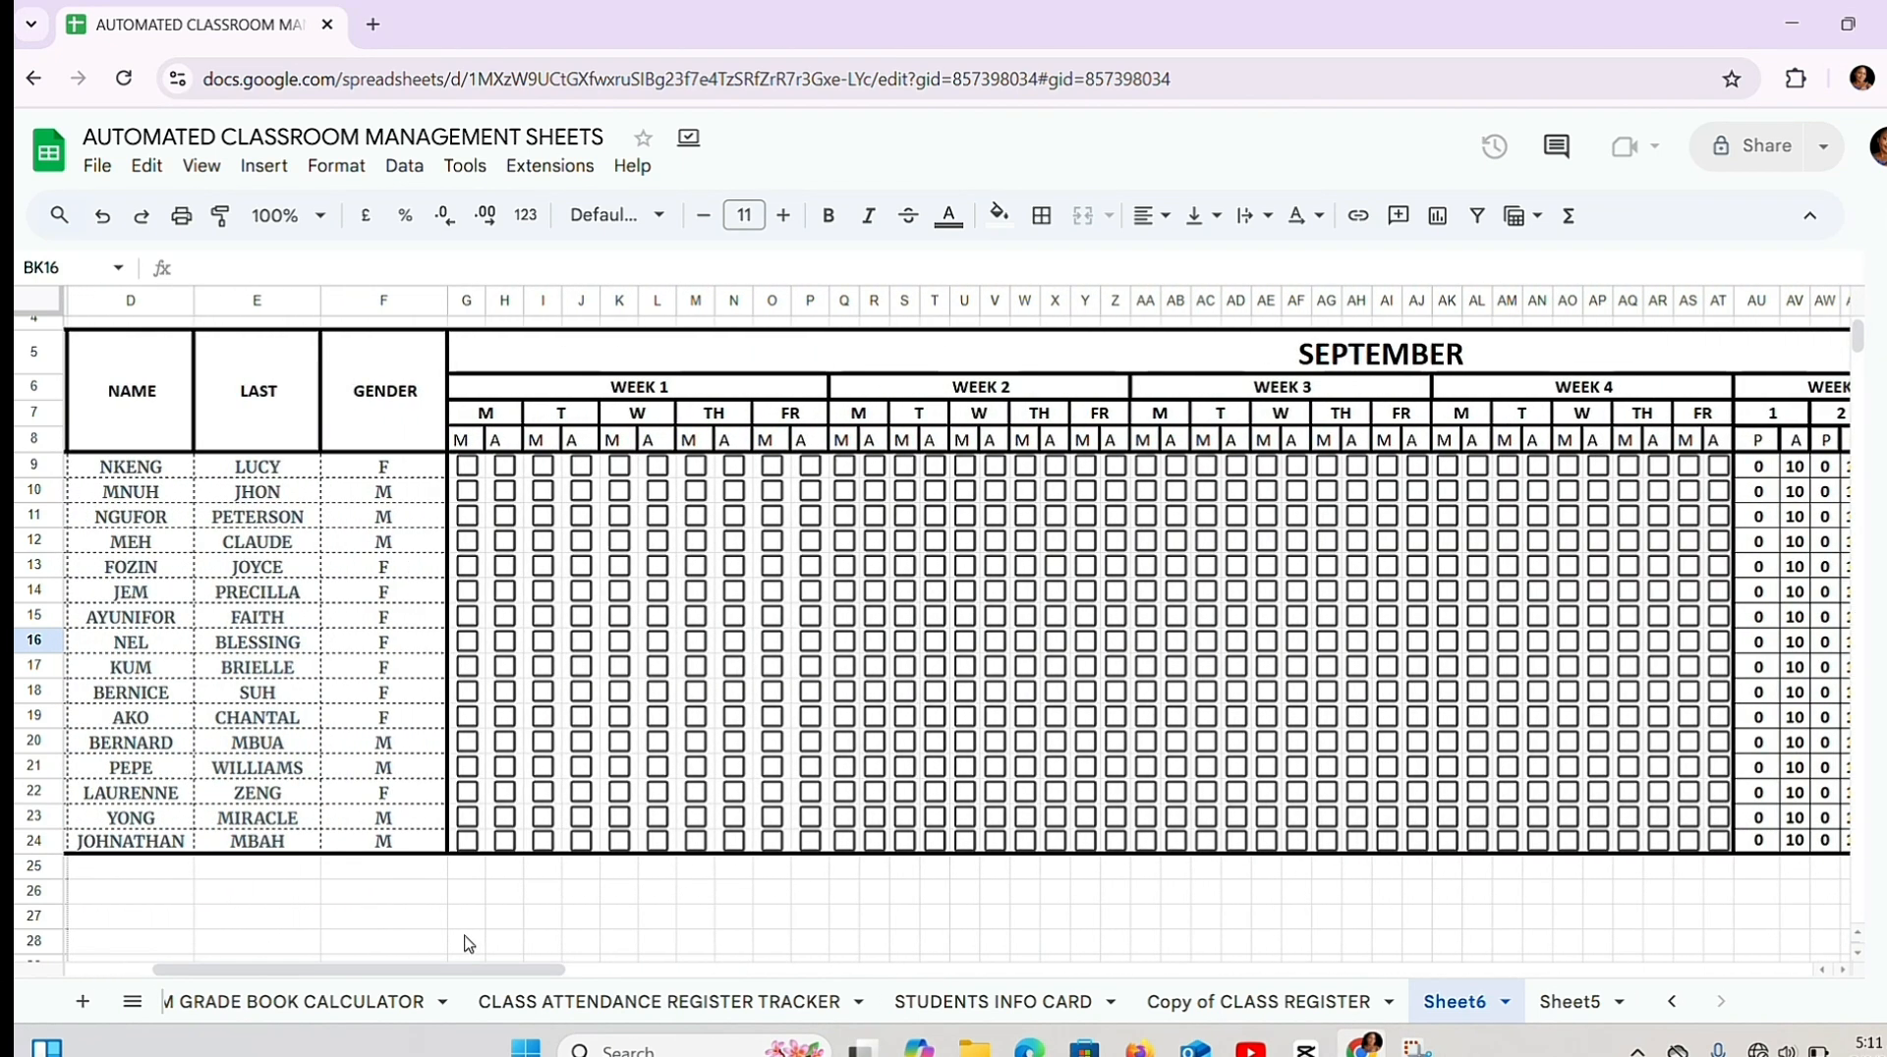
pyautogui.moveTo(395, 471); pyautogui.dragTo(385, 900)
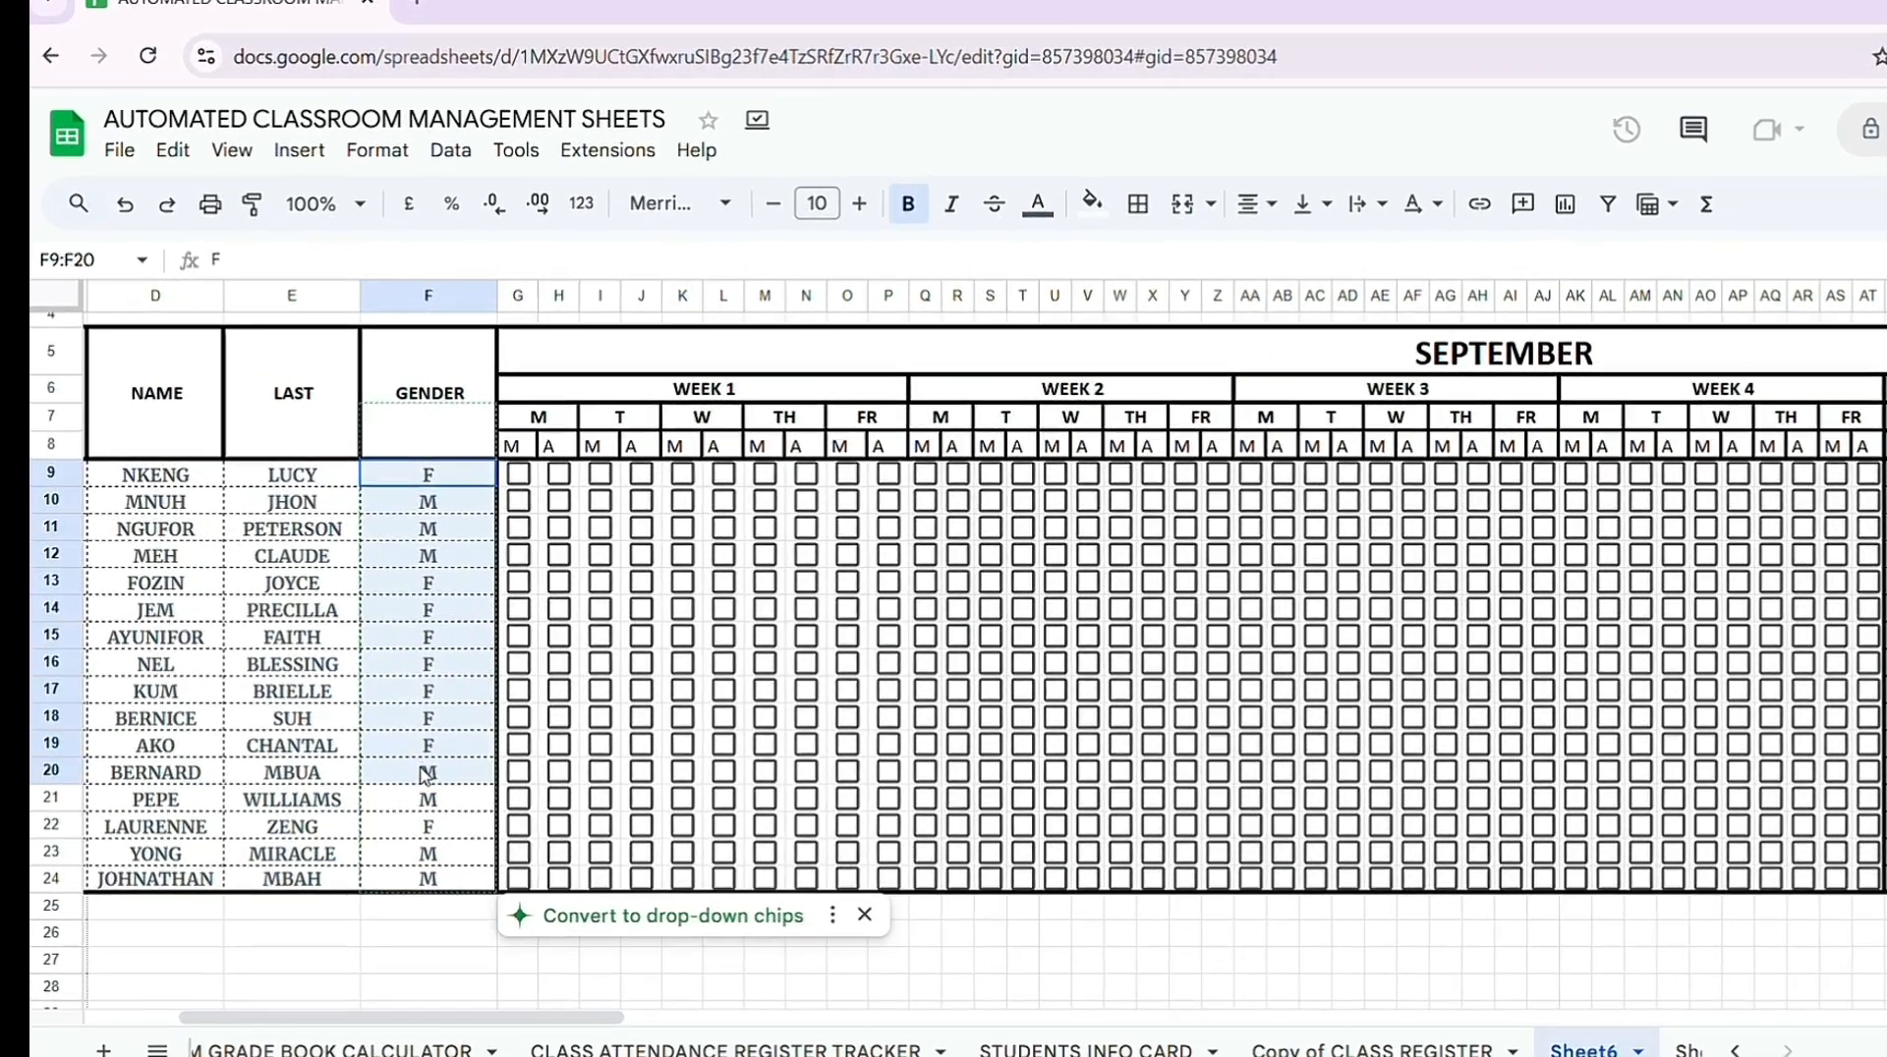
pyautogui.moveTo(438, 959); pyautogui.dragTo(438, 902)
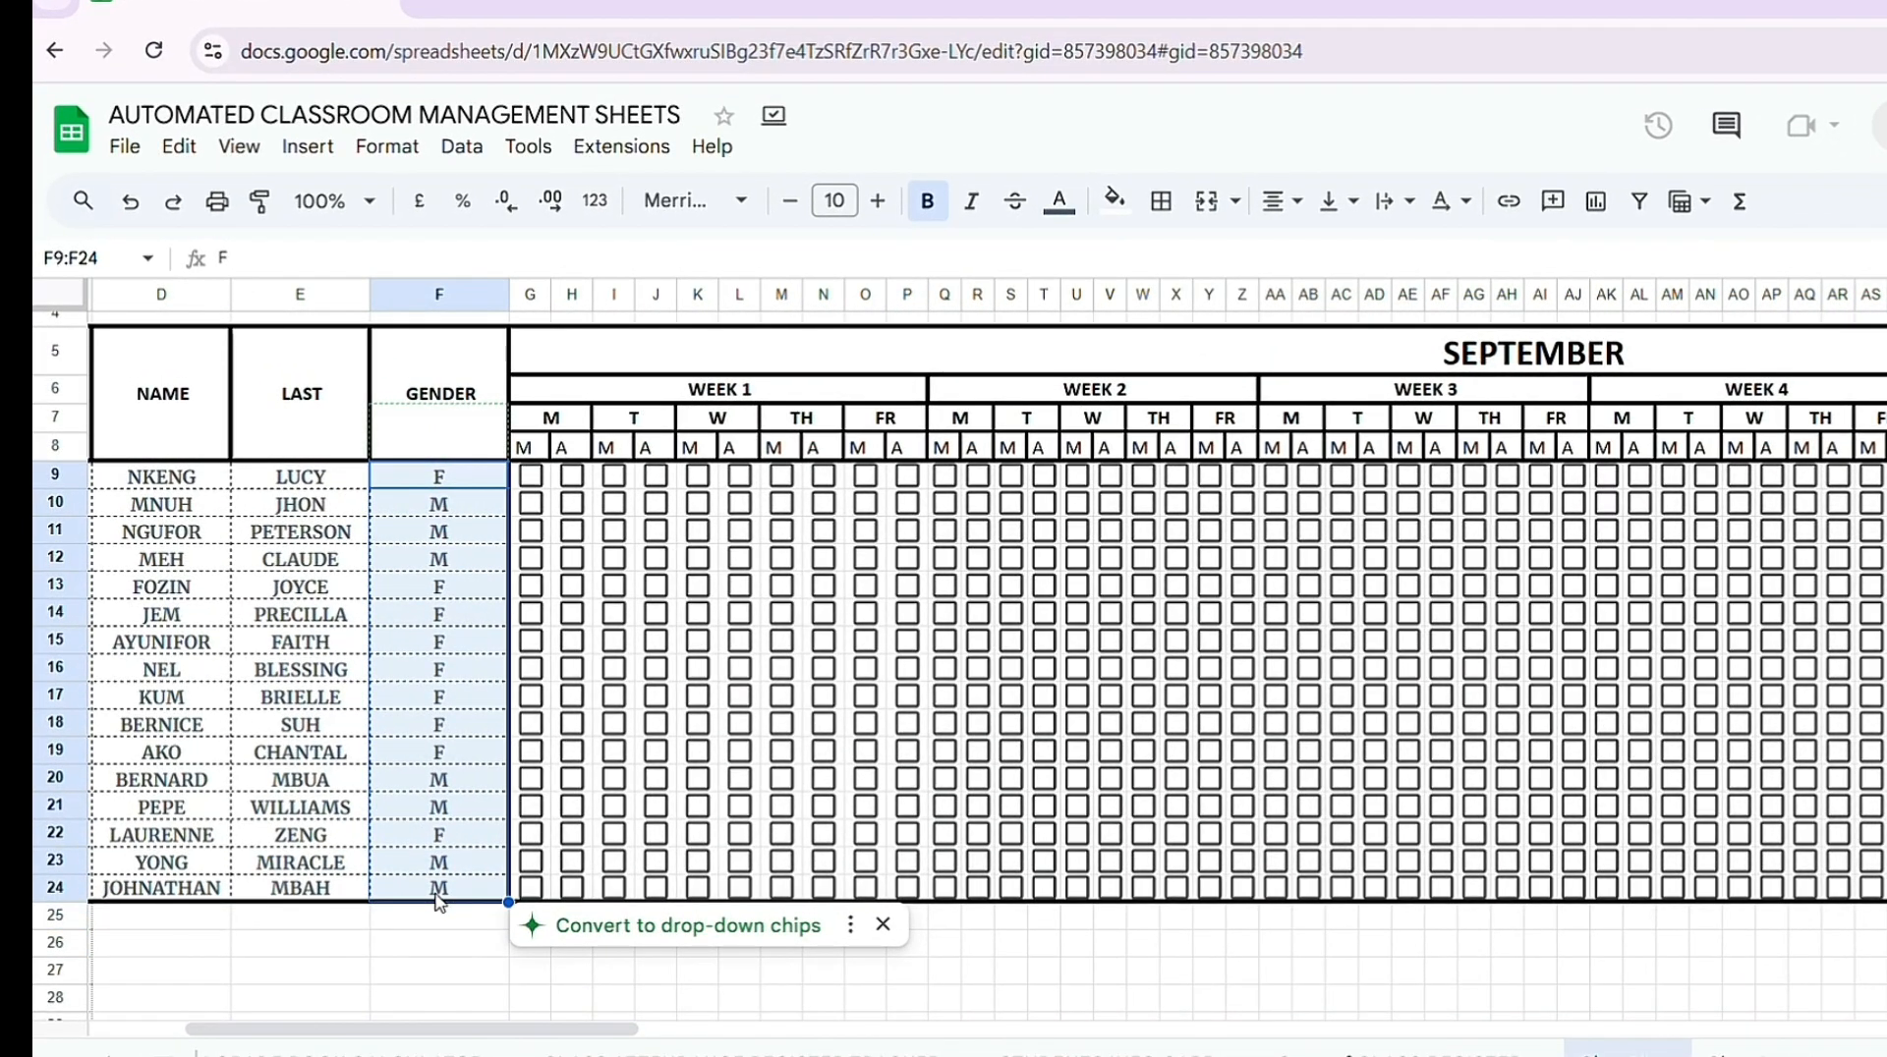
pyautogui.click(393, 149)
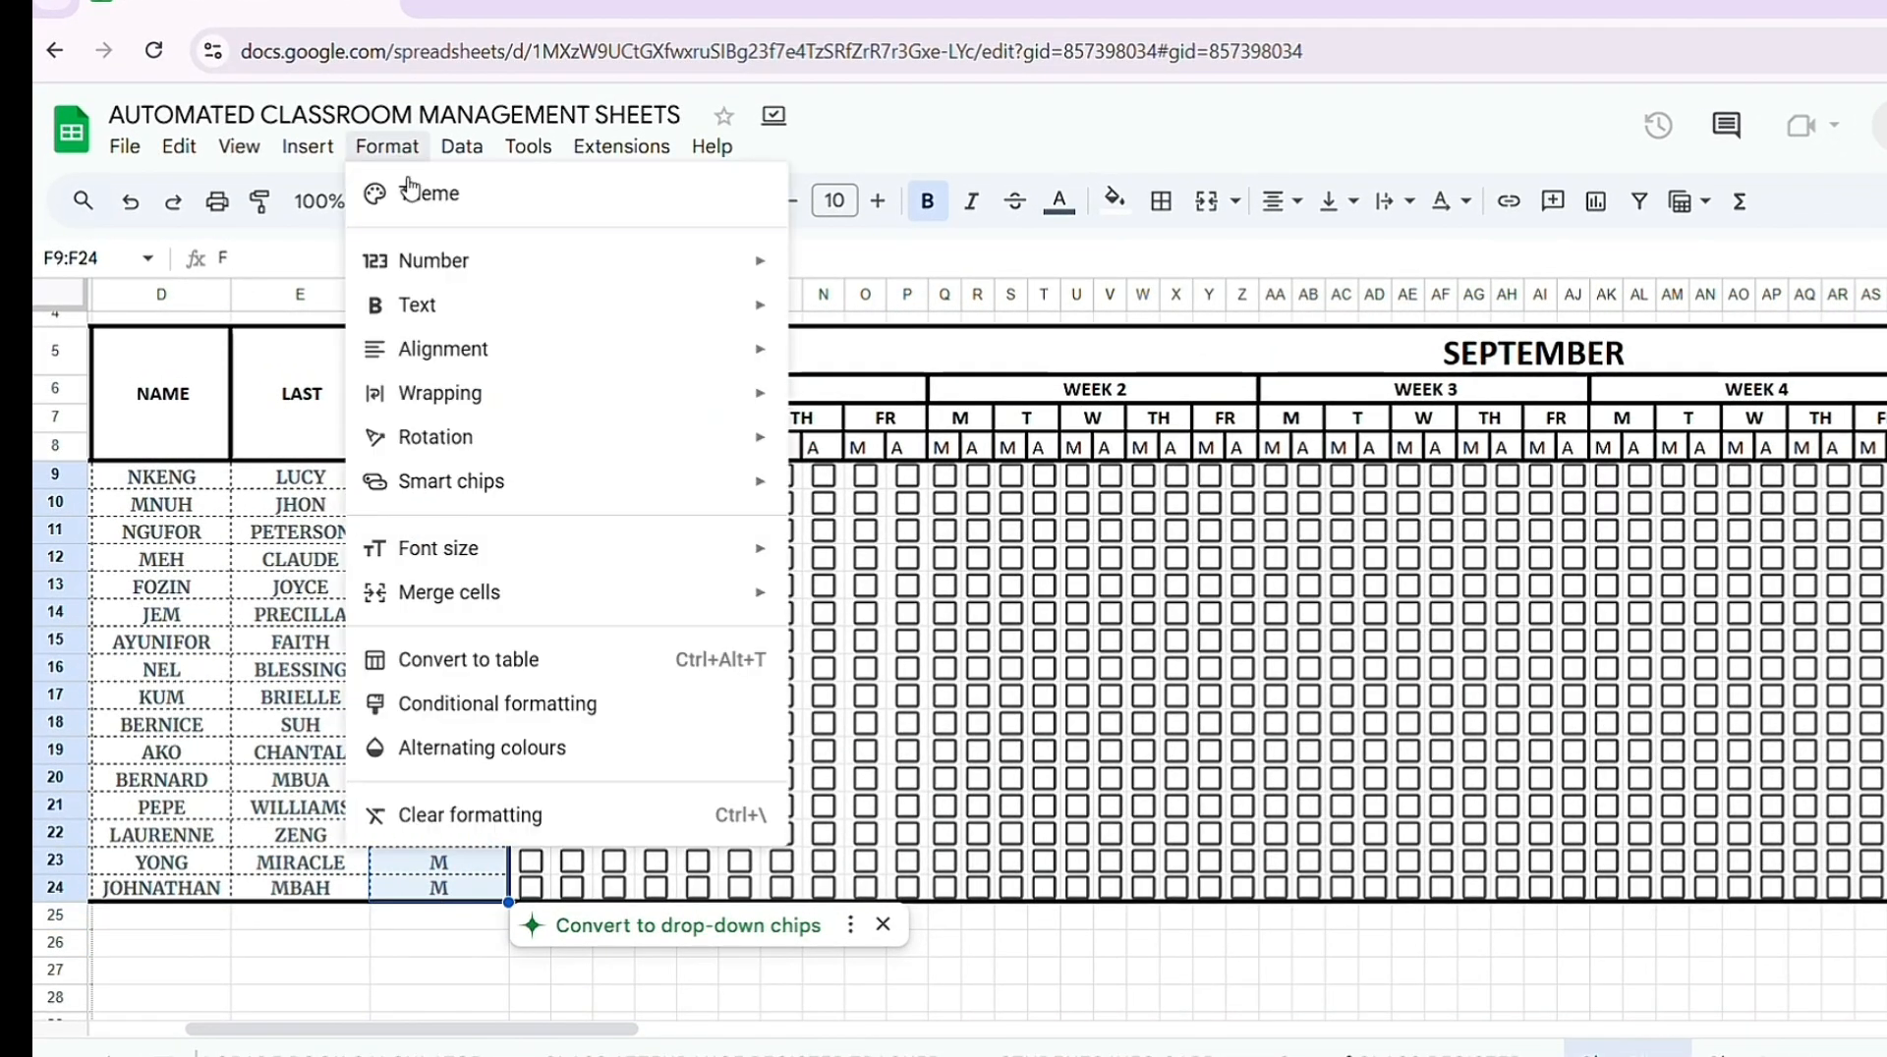
pyautogui.click(596, 703)
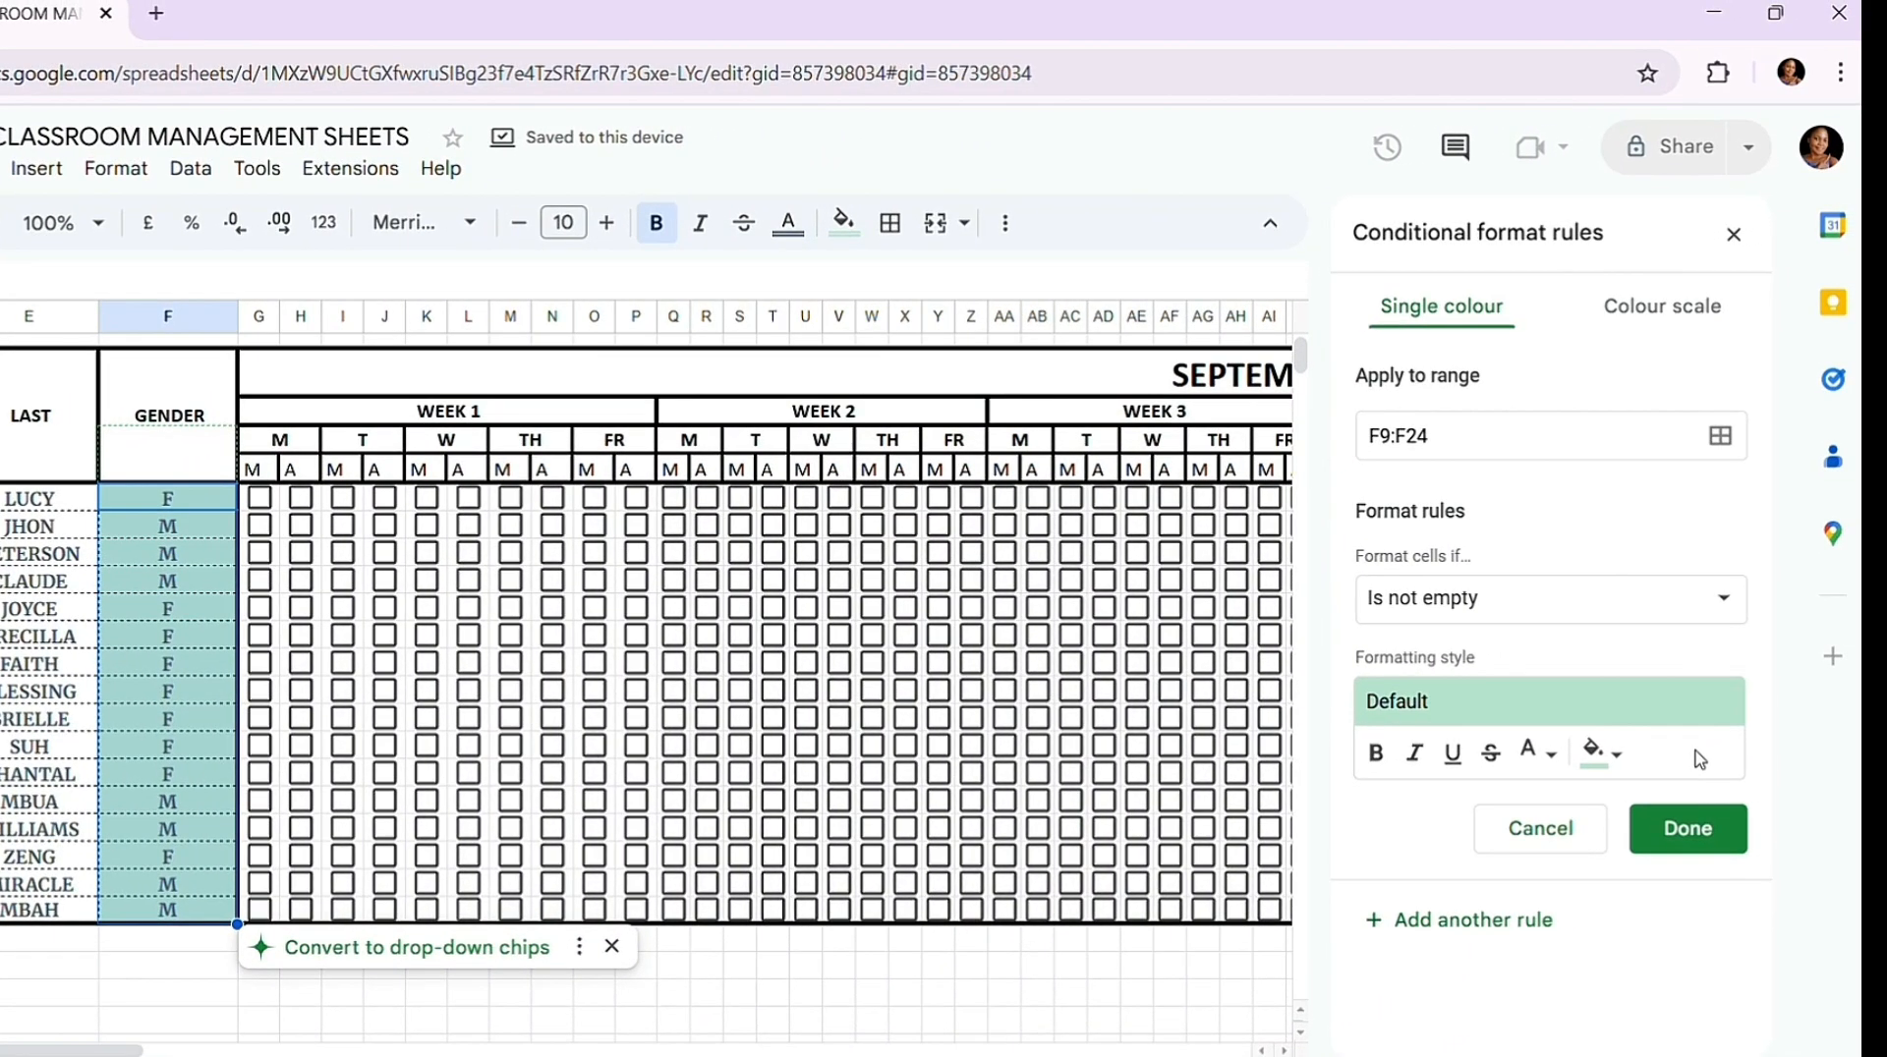
pyautogui.click(1617, 756)
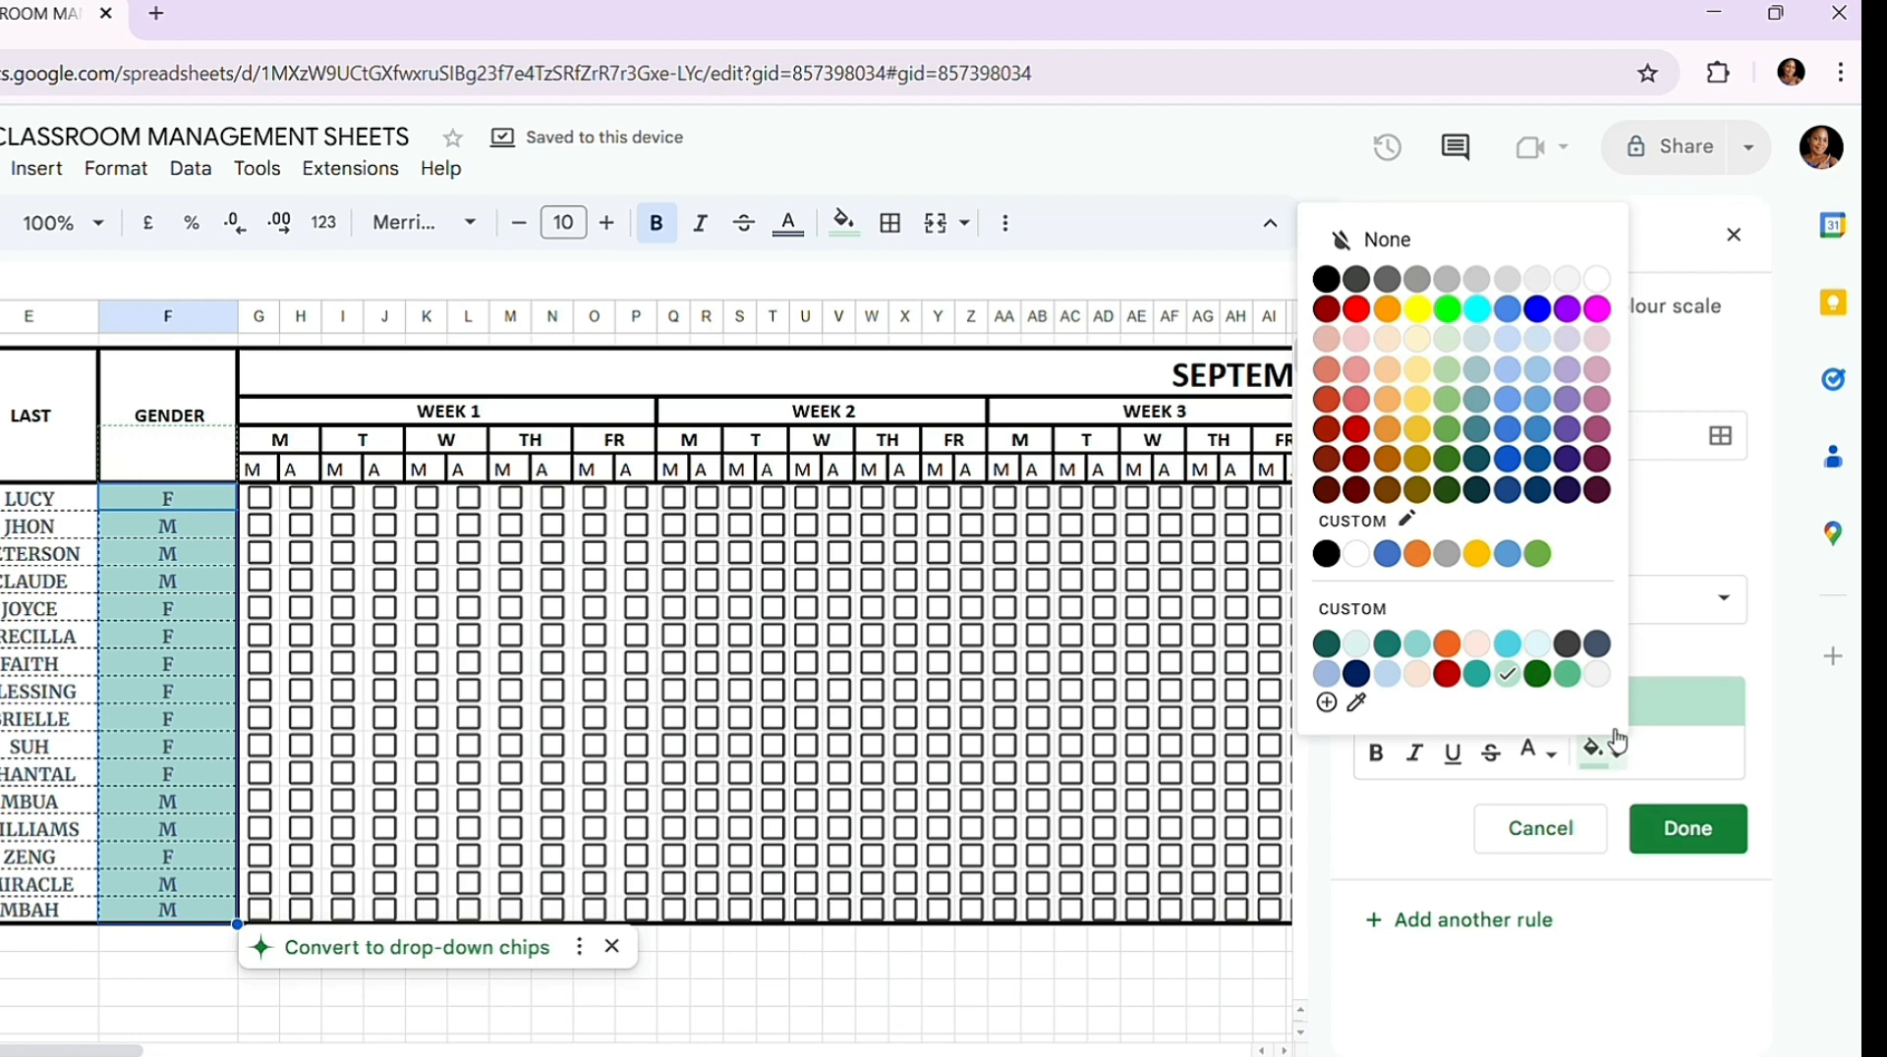
pyautogui.click(1424, 239)
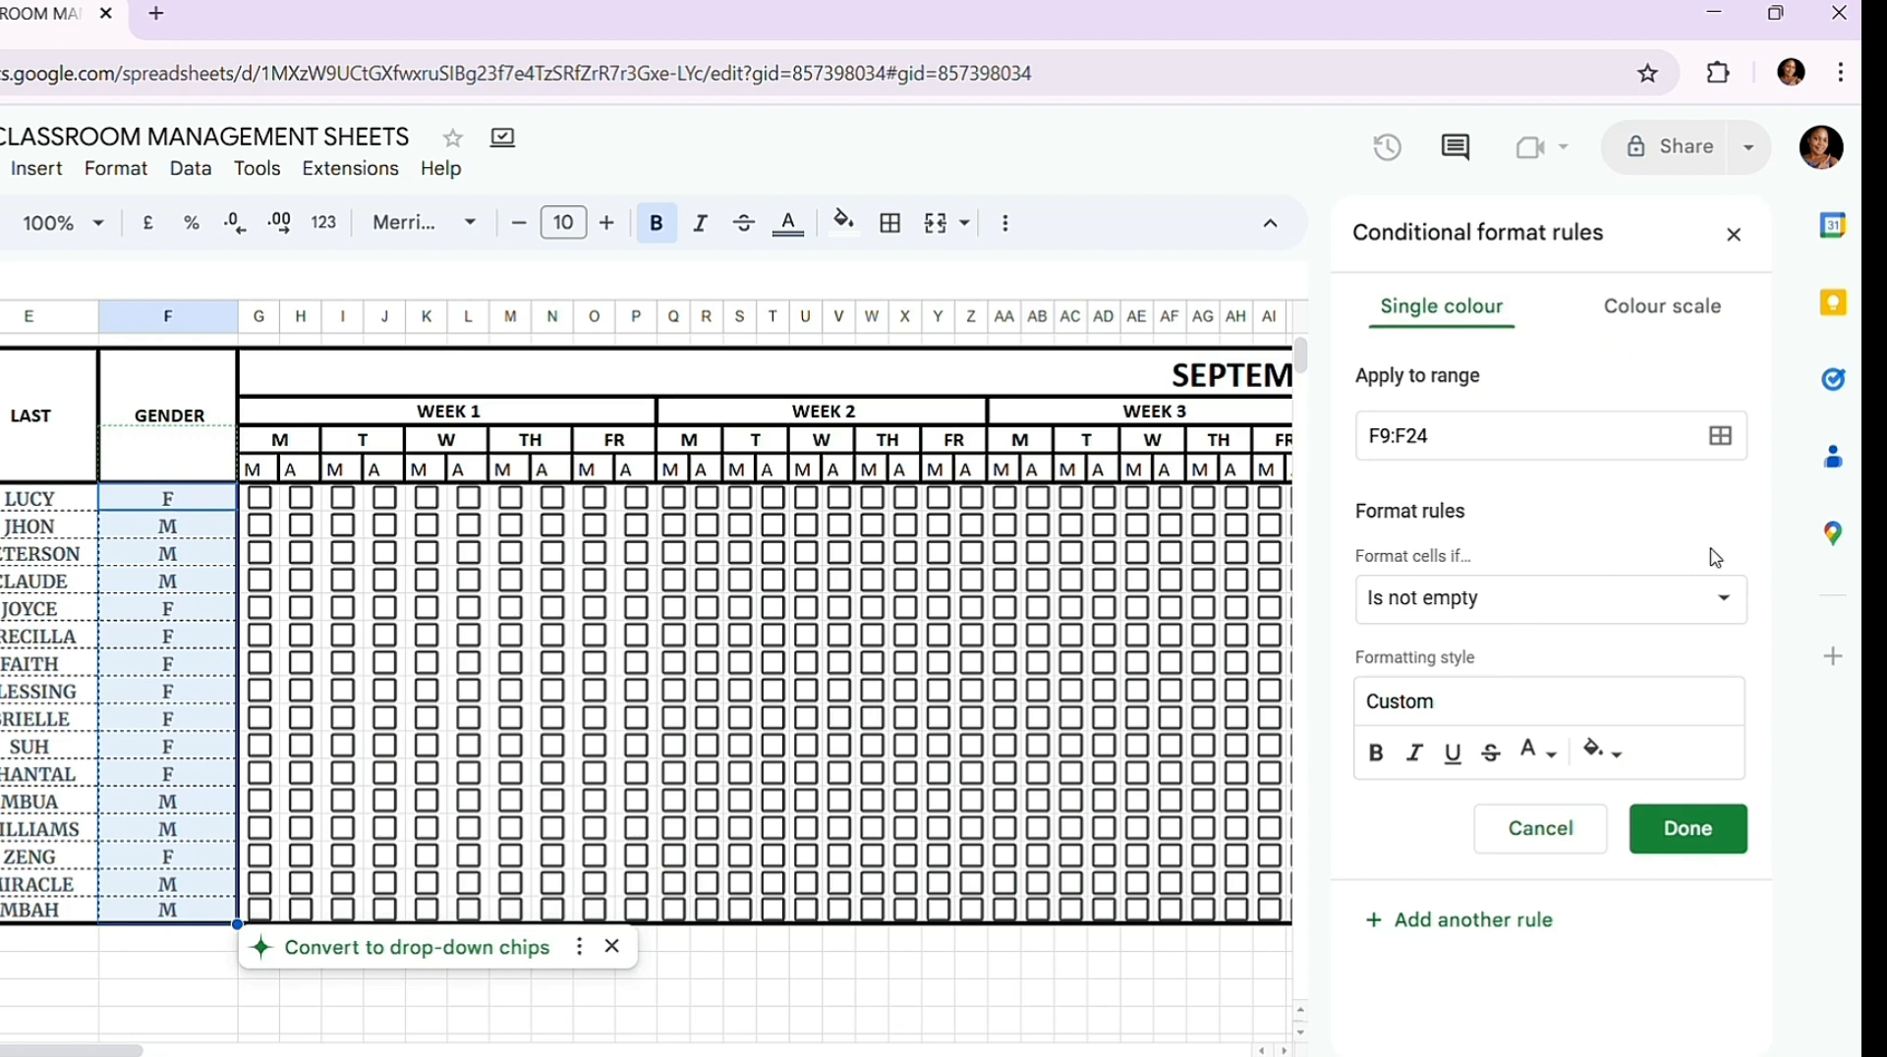
# Step: Set the gender rule's condition to Text contains with the value F
pyautogui.click(1726, 619)
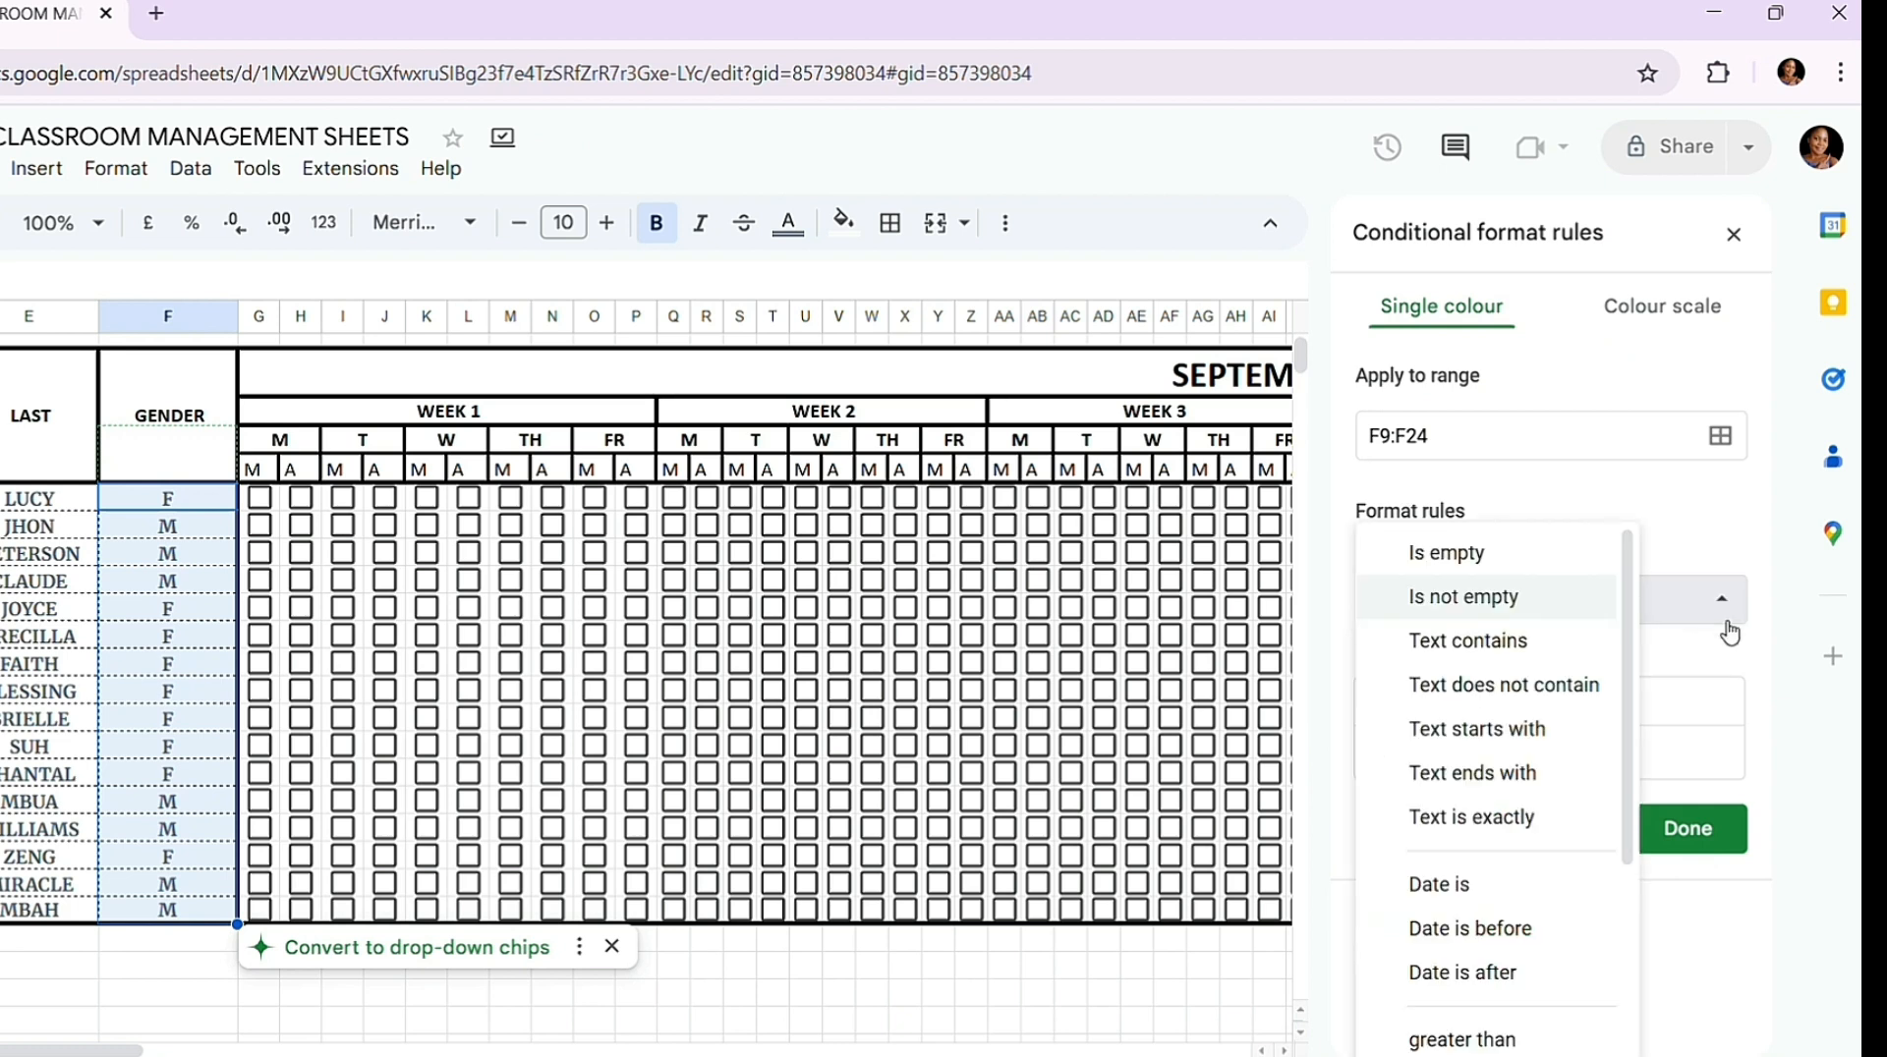
pyautogui.click(1525, 641)
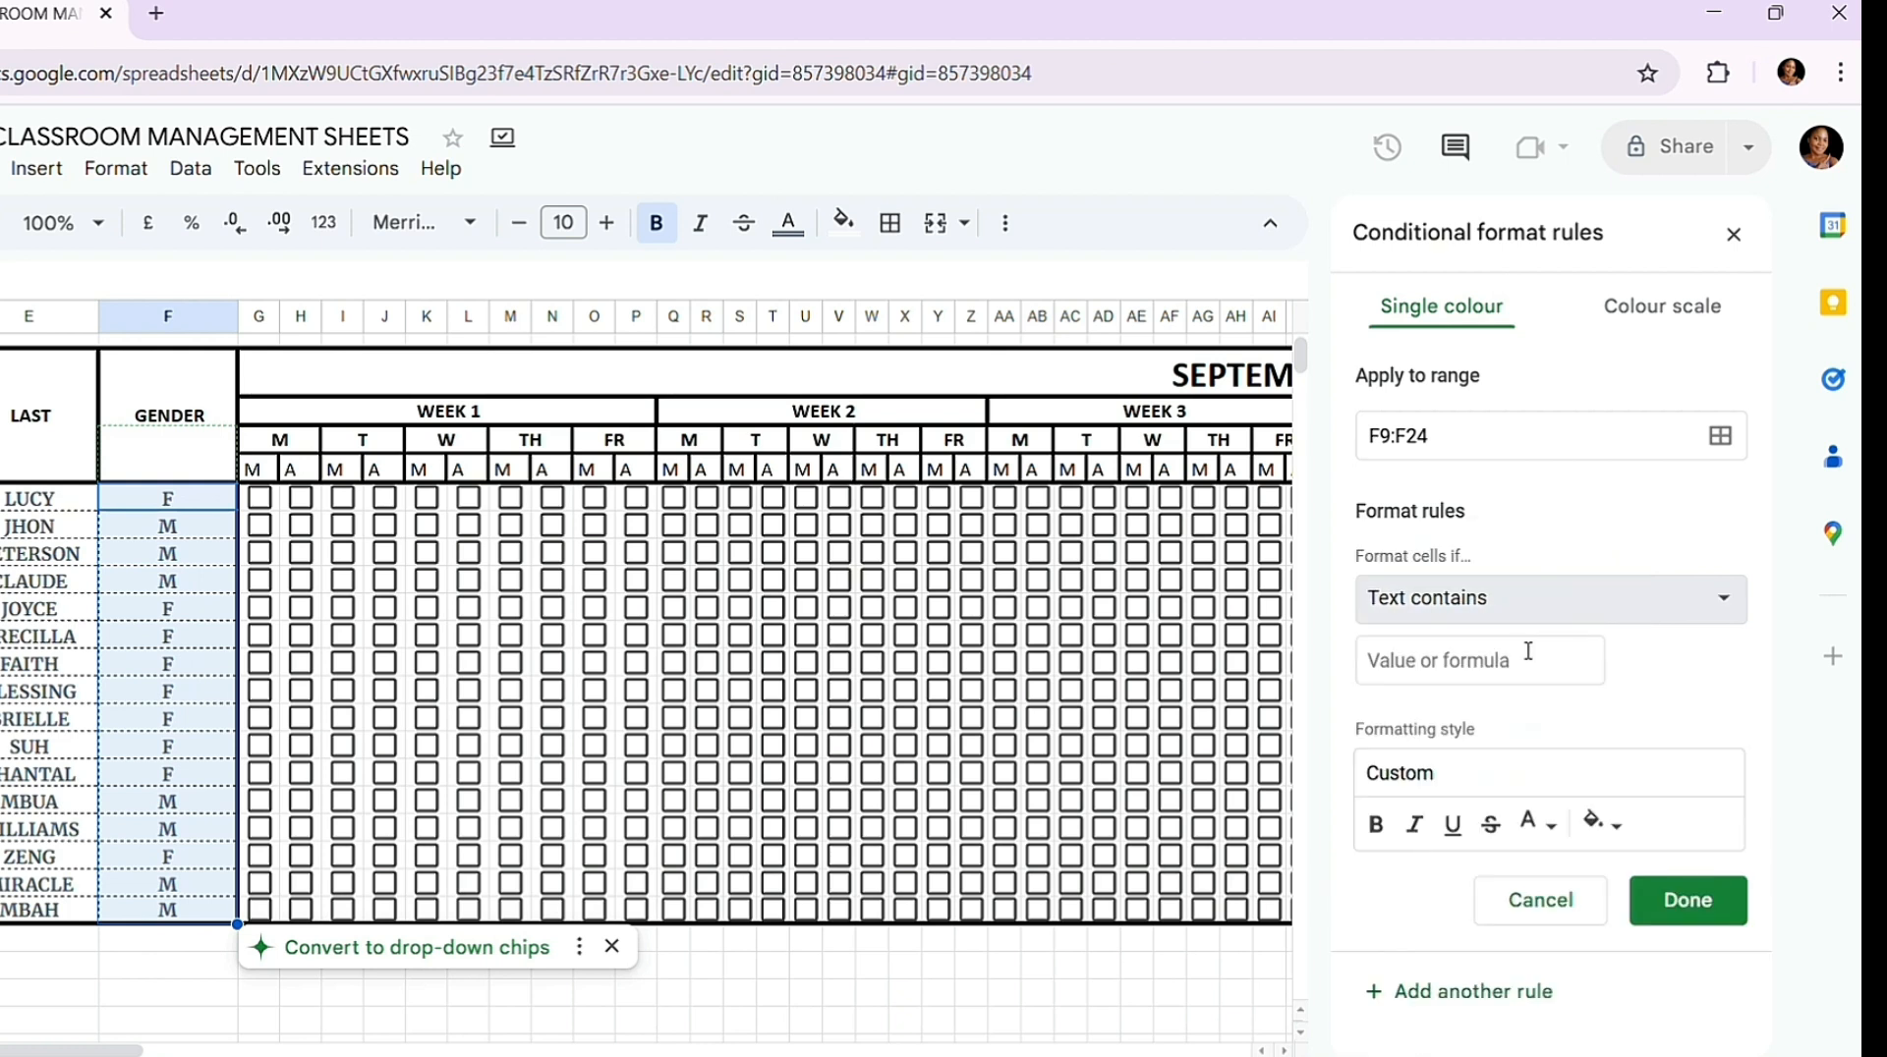
pyautogui.click(1415, 659)
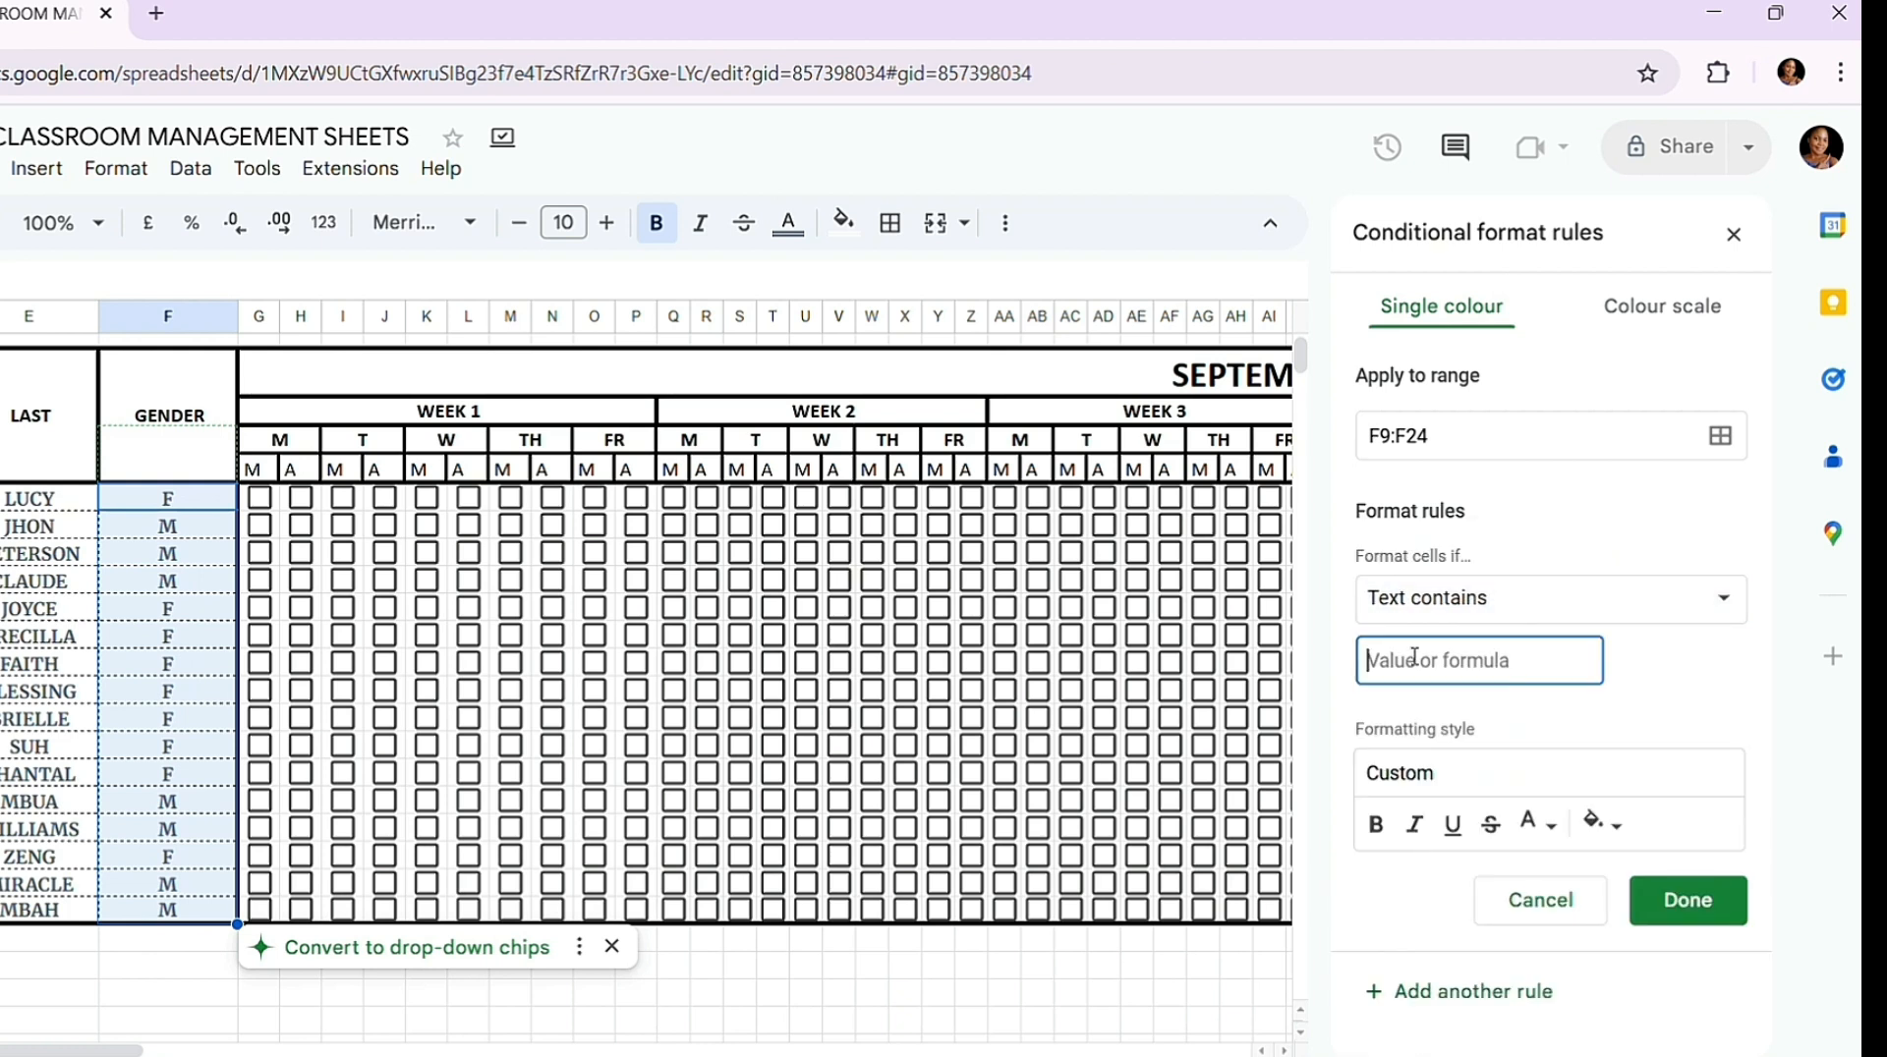
pyautogui.write('F')
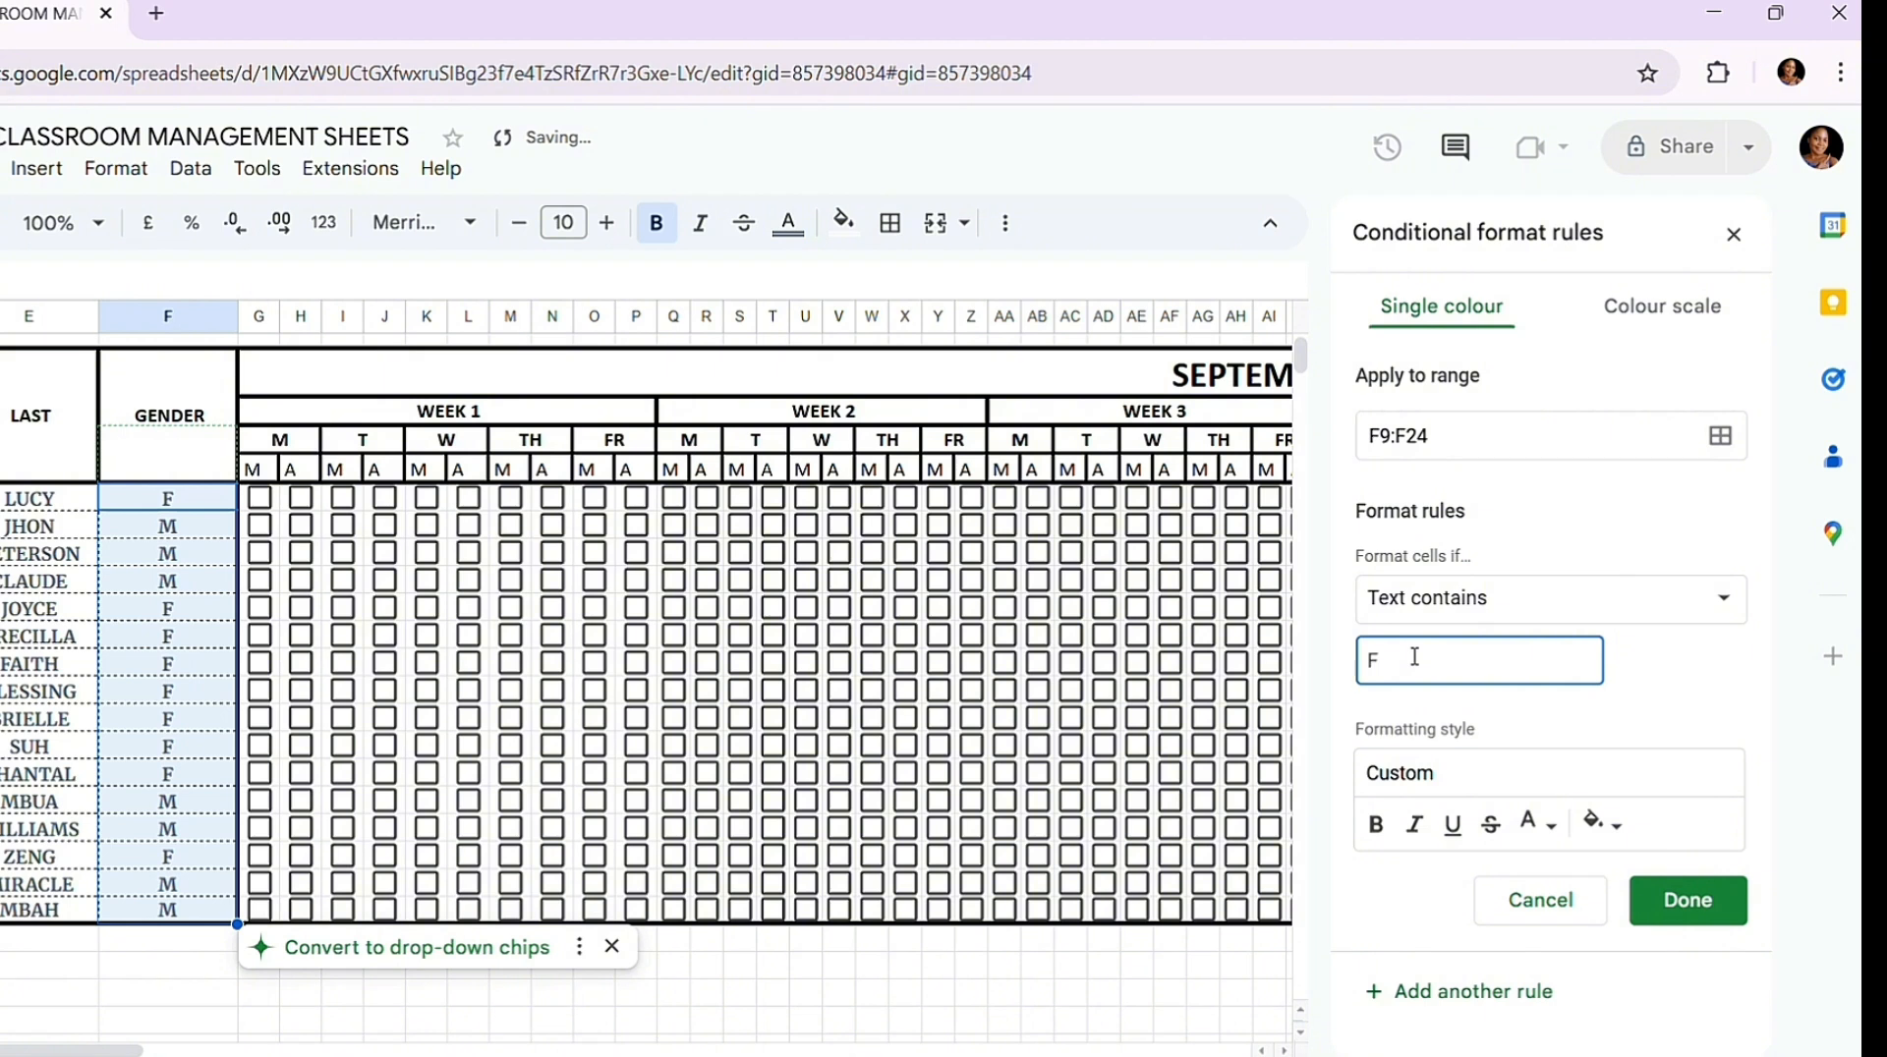
# Step: Set the text colour of the F gender rule to magenta and save the rule
pyautogui.click(1550, 828)
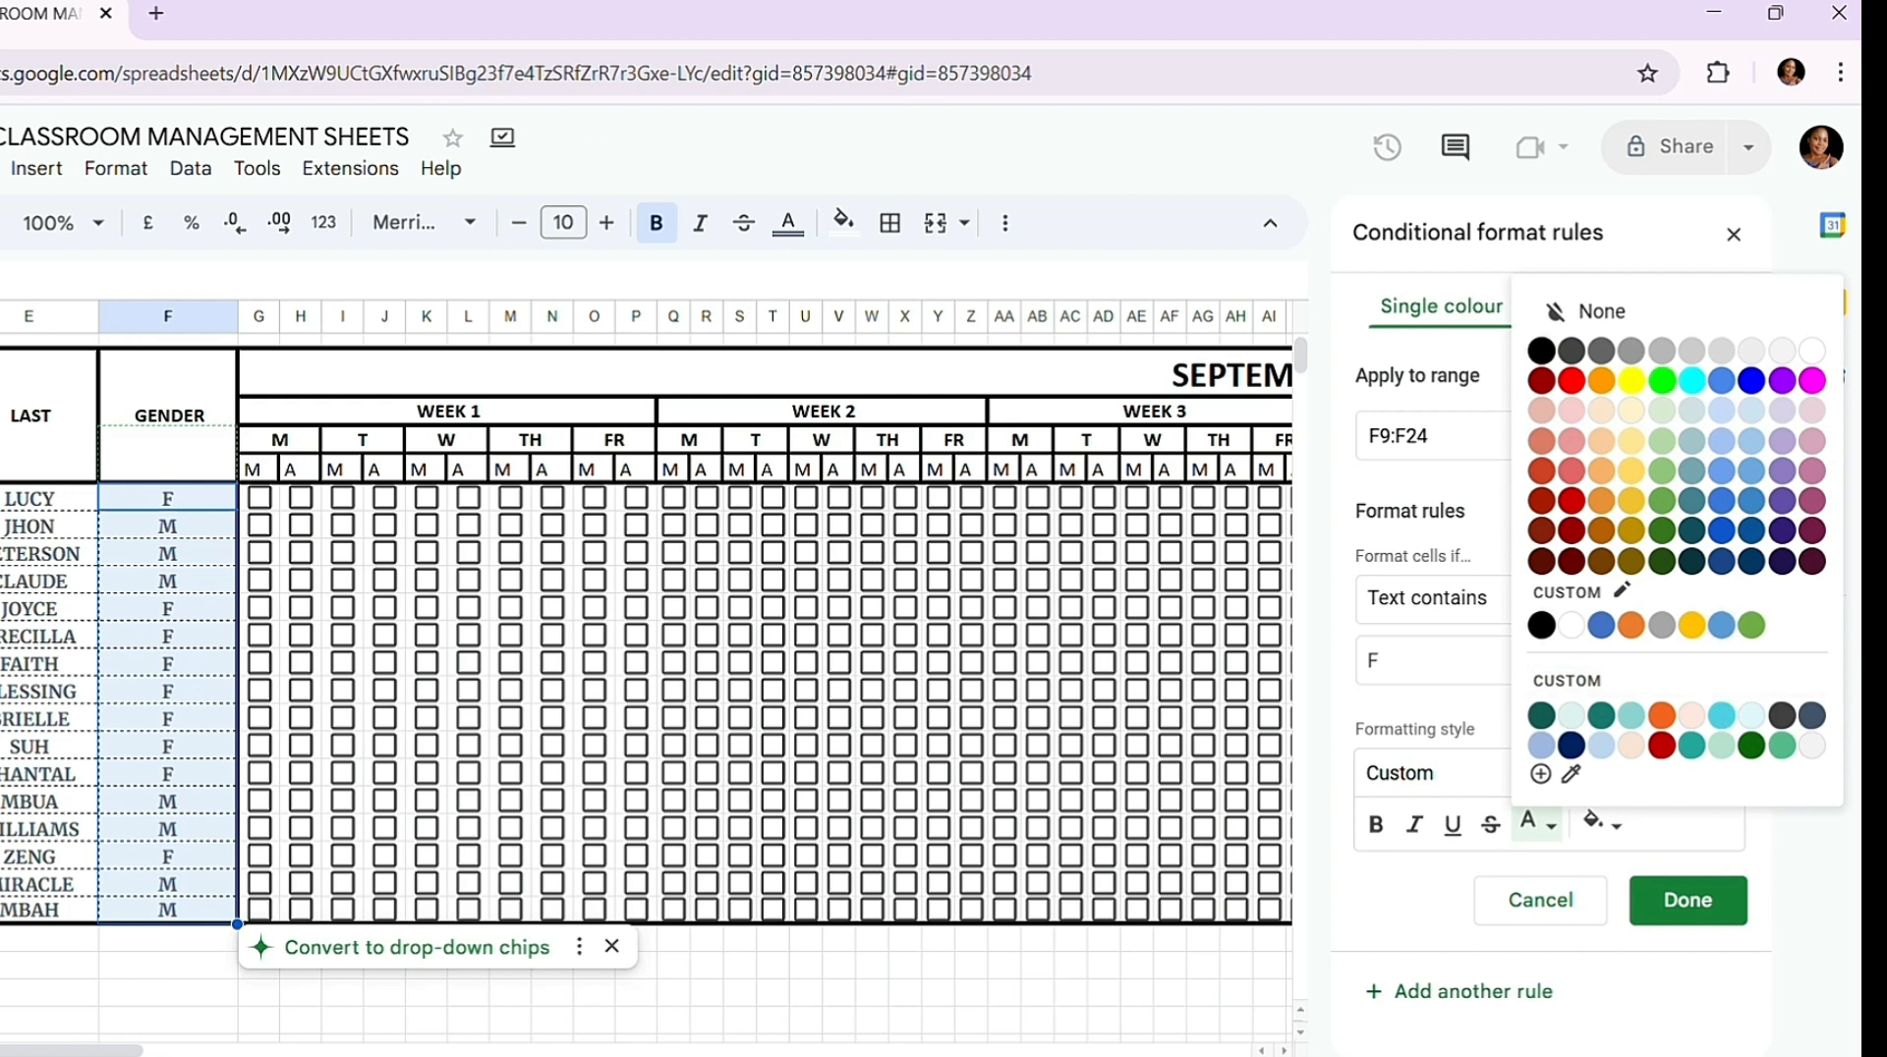
pyautogui.click(1814, 381)
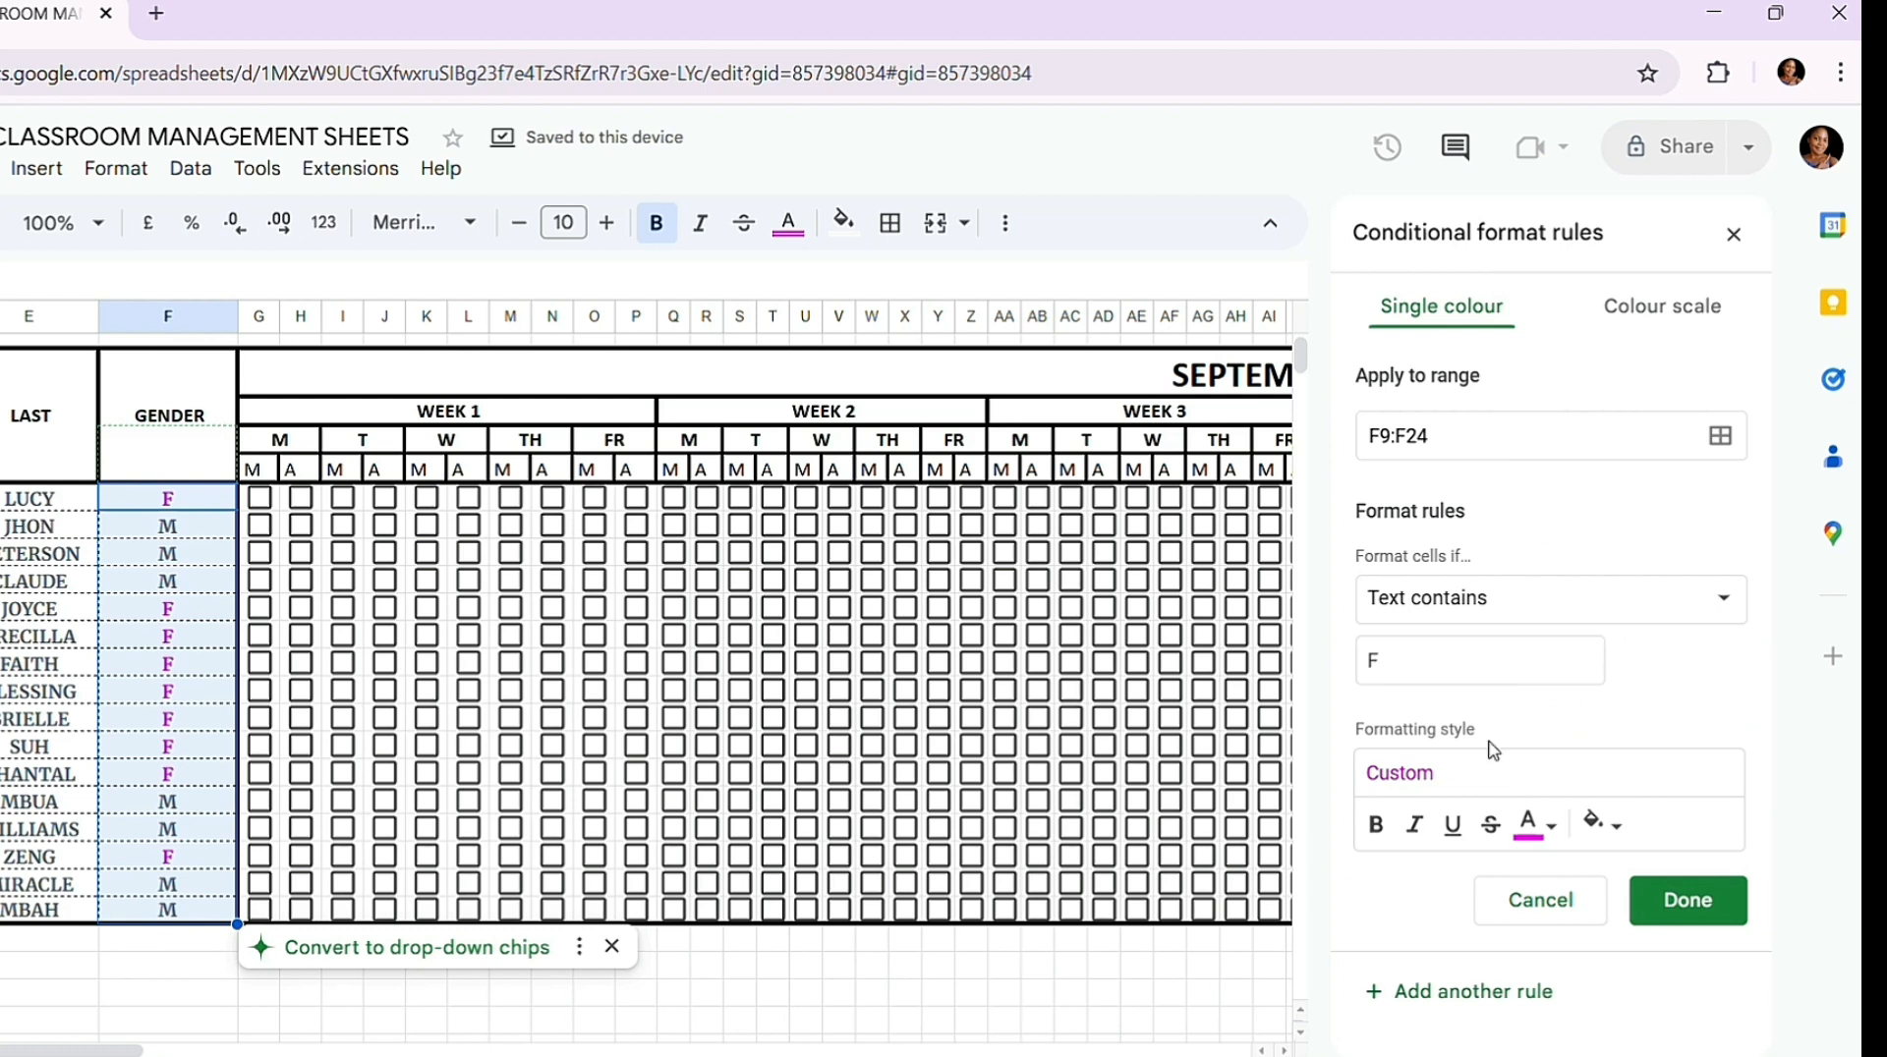
pyautogui.click(1683, 913)
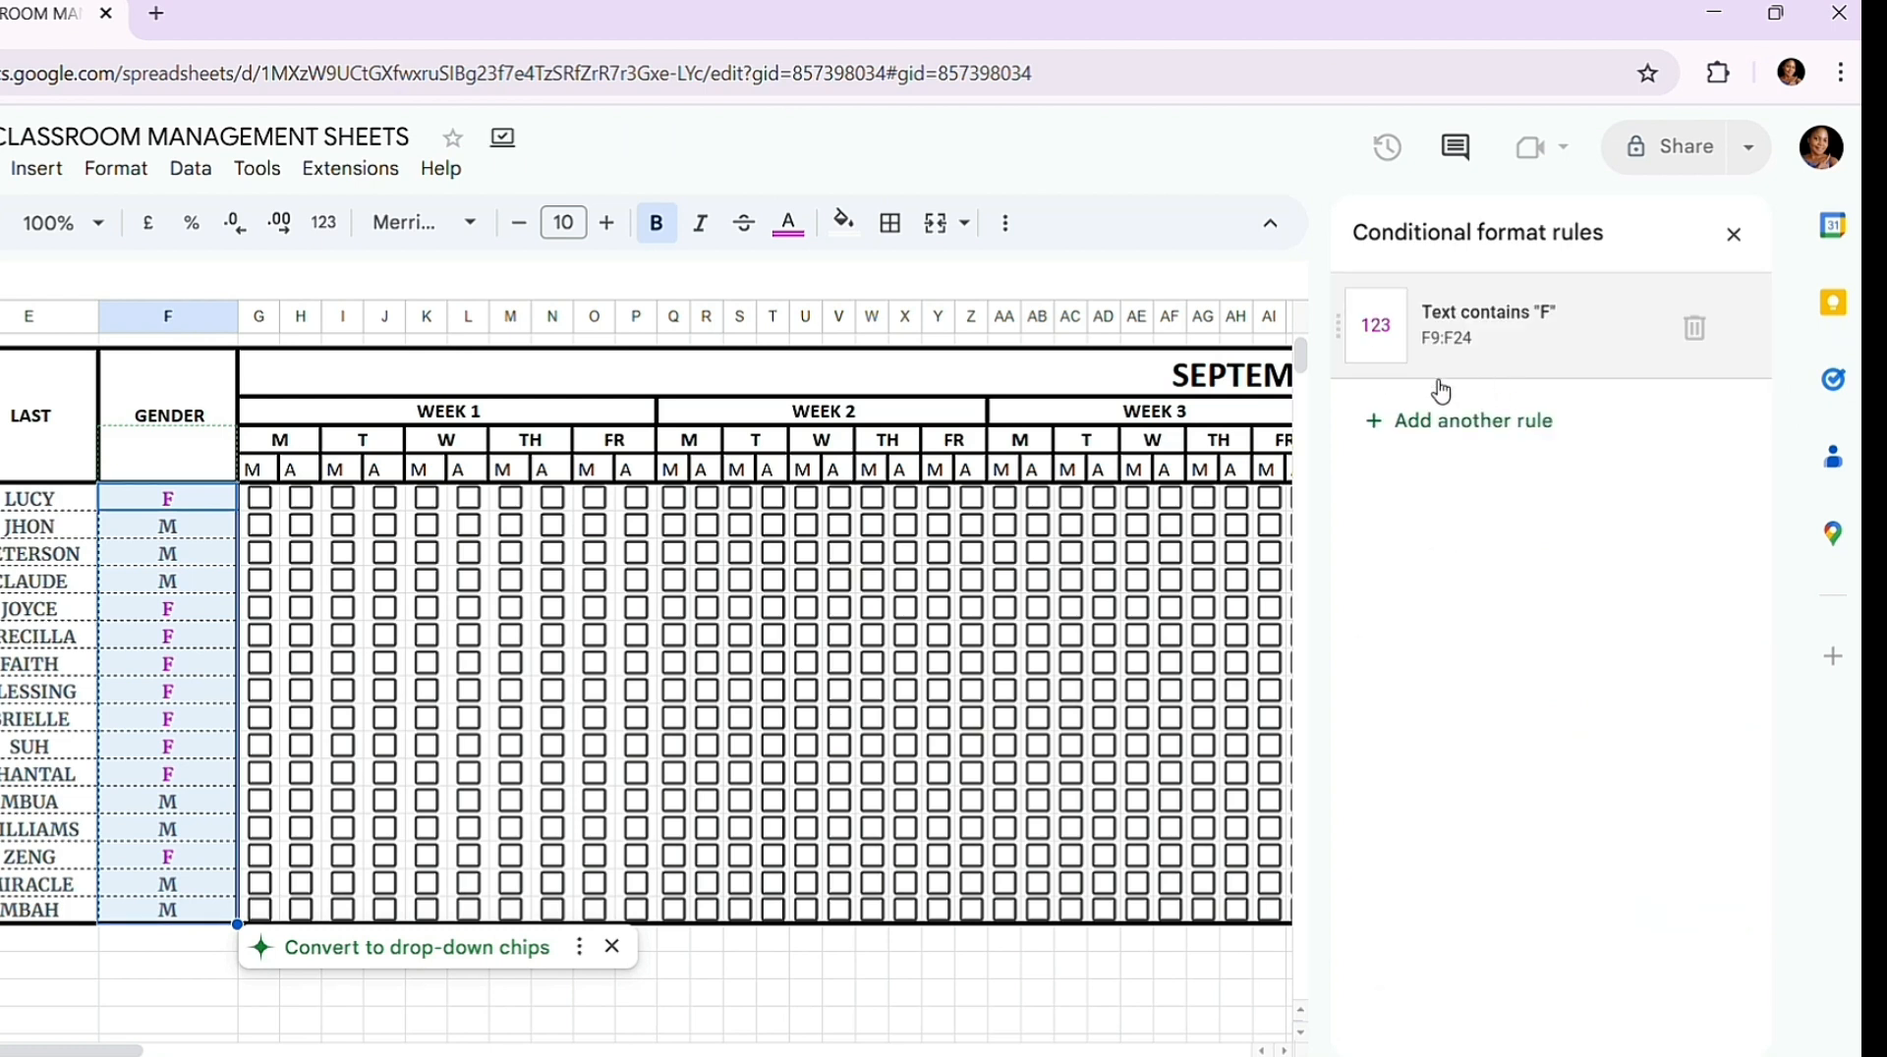
# Step: Add another conditional formatting rule for F9:F24 with the condition Text contains M
pyautogui.click(1424, 432)
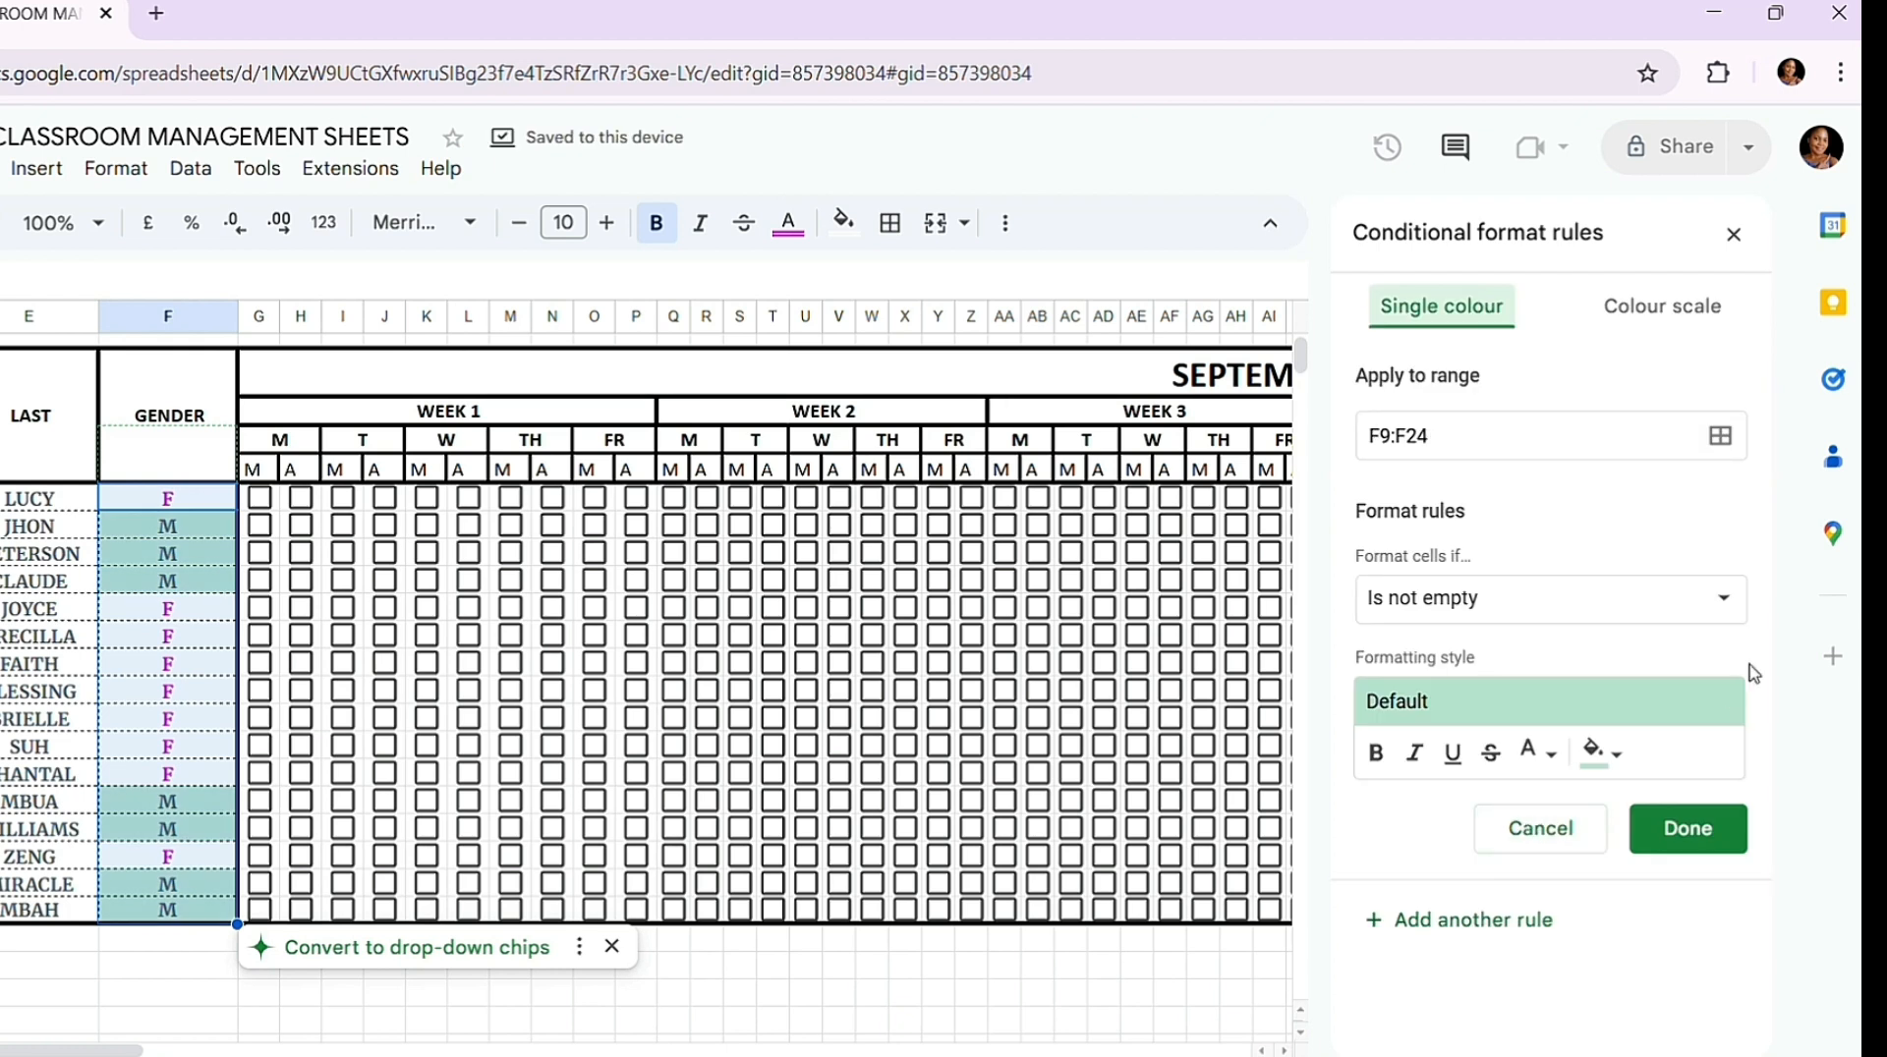
pyautogui.click(1737, 607)
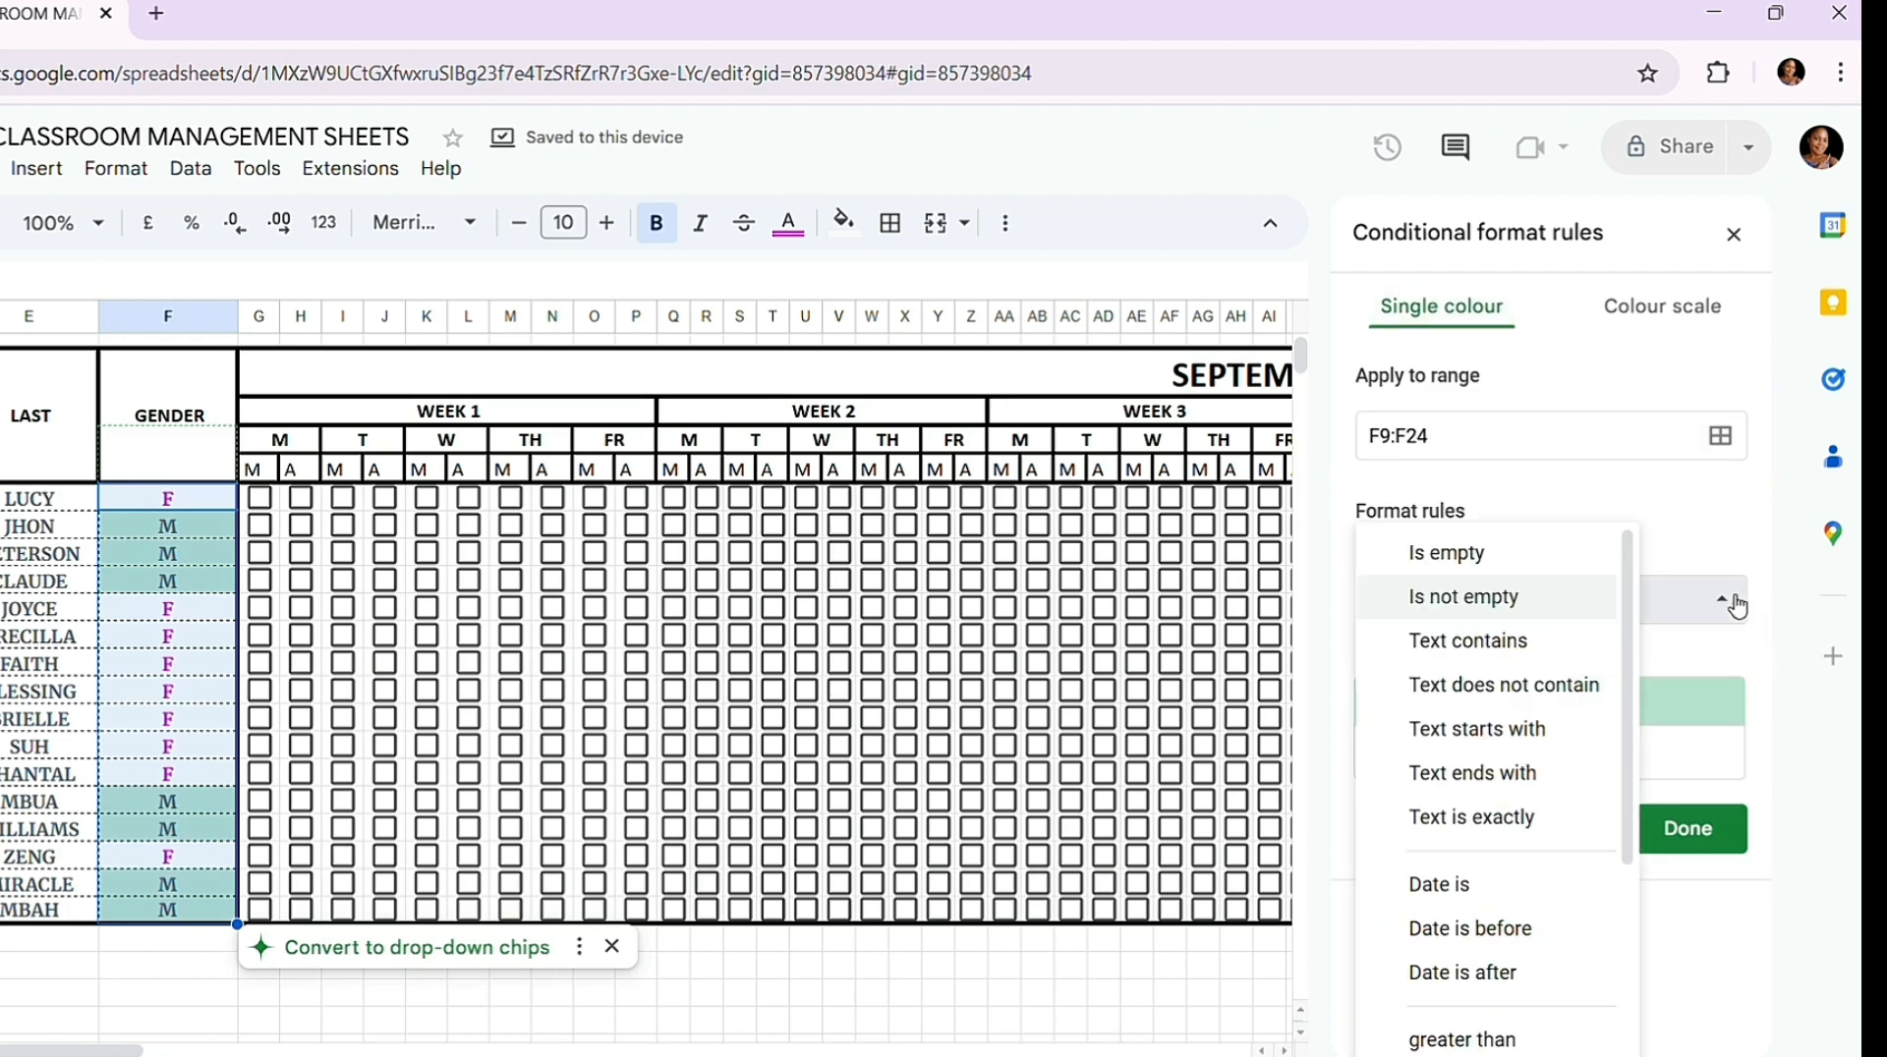
pyautogui.click(1484, 643)
pyautogui.click(1422, 660)
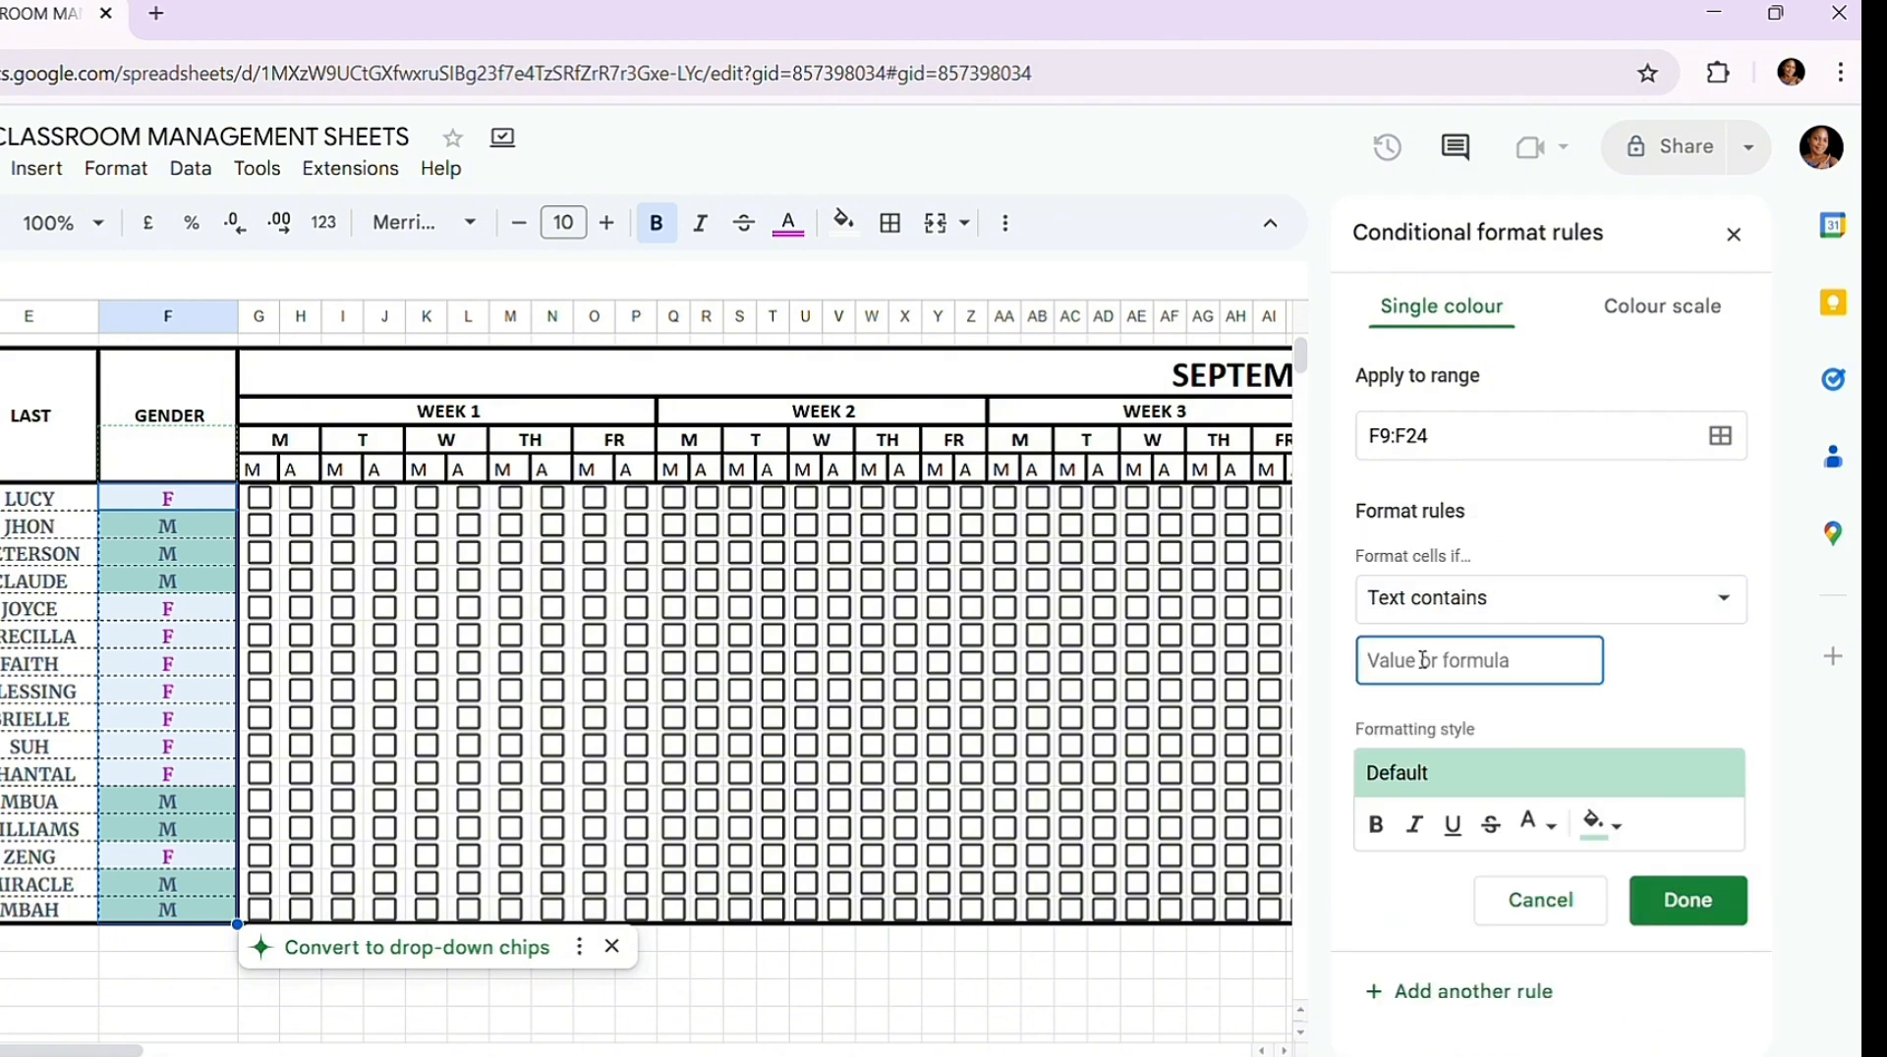
pyautogui.write('M')
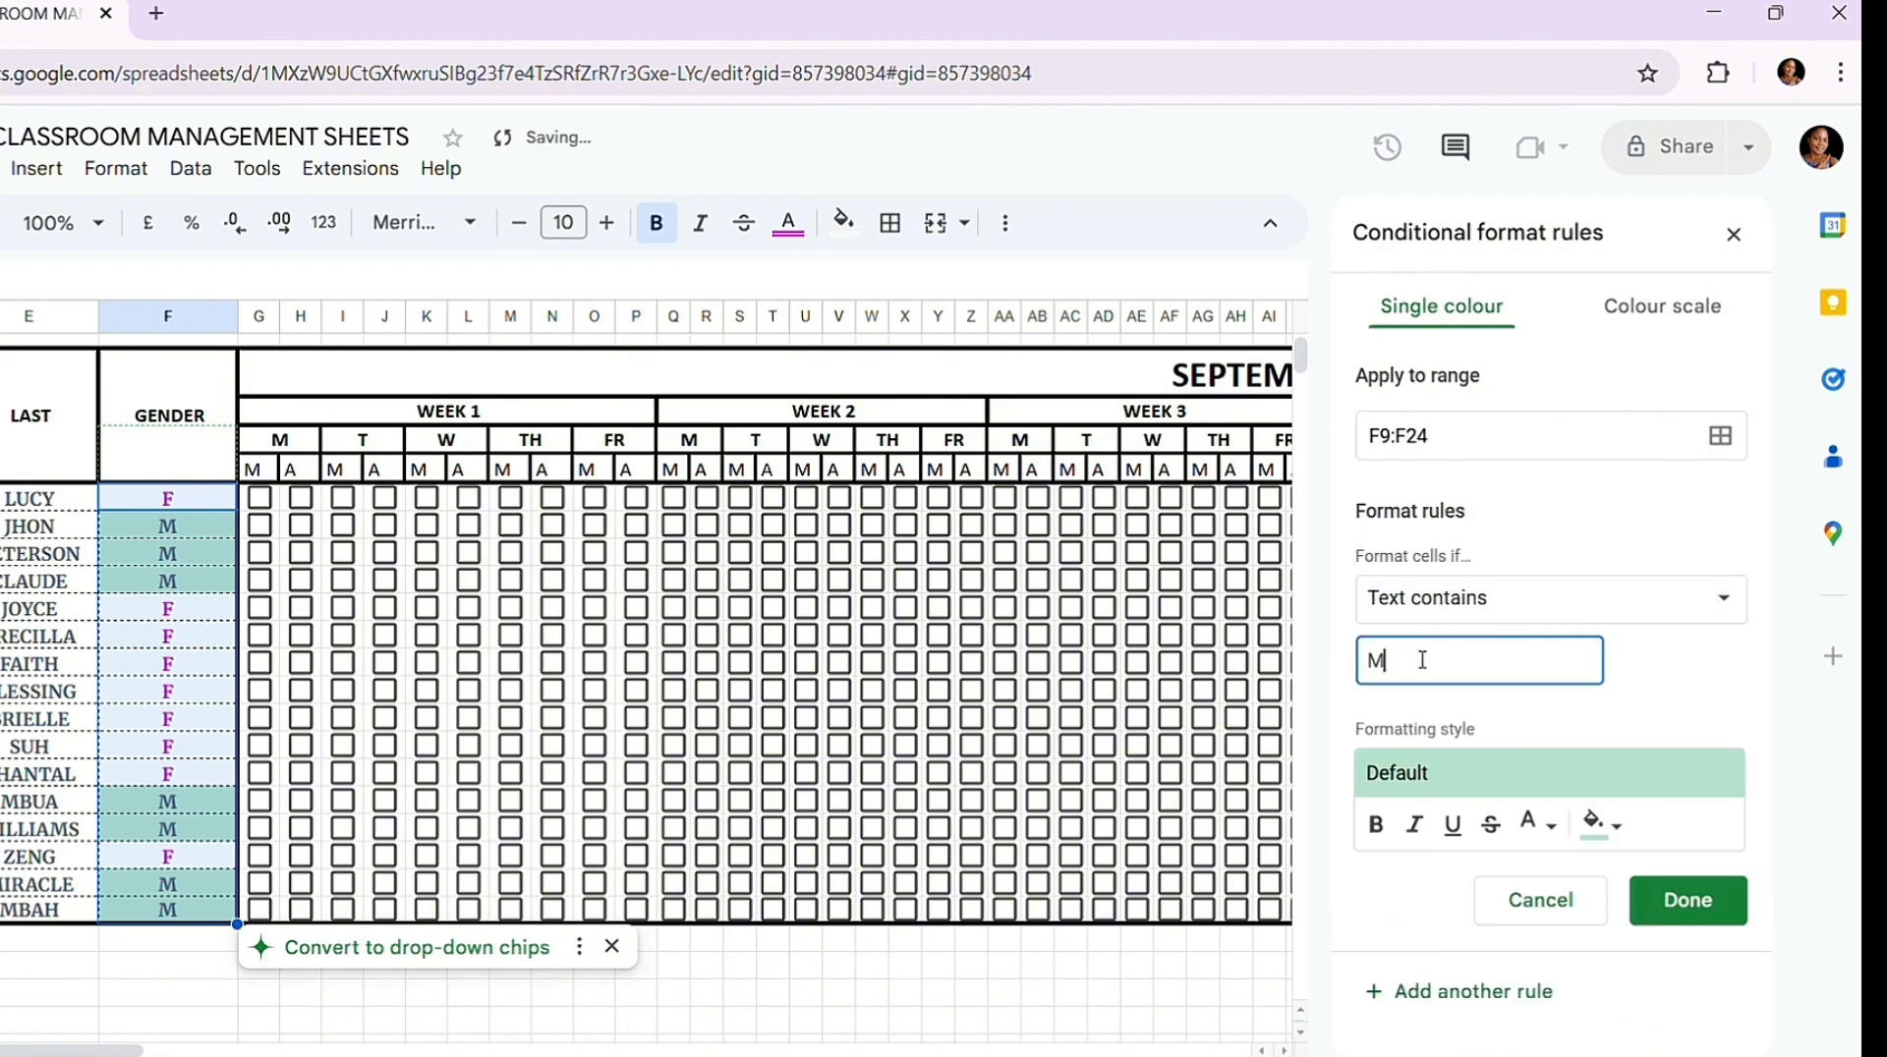
# Step: Set the M gender rule's fill to None and its text colour to blue, then save it and close the rules
pyautogui.click(1618, 833)
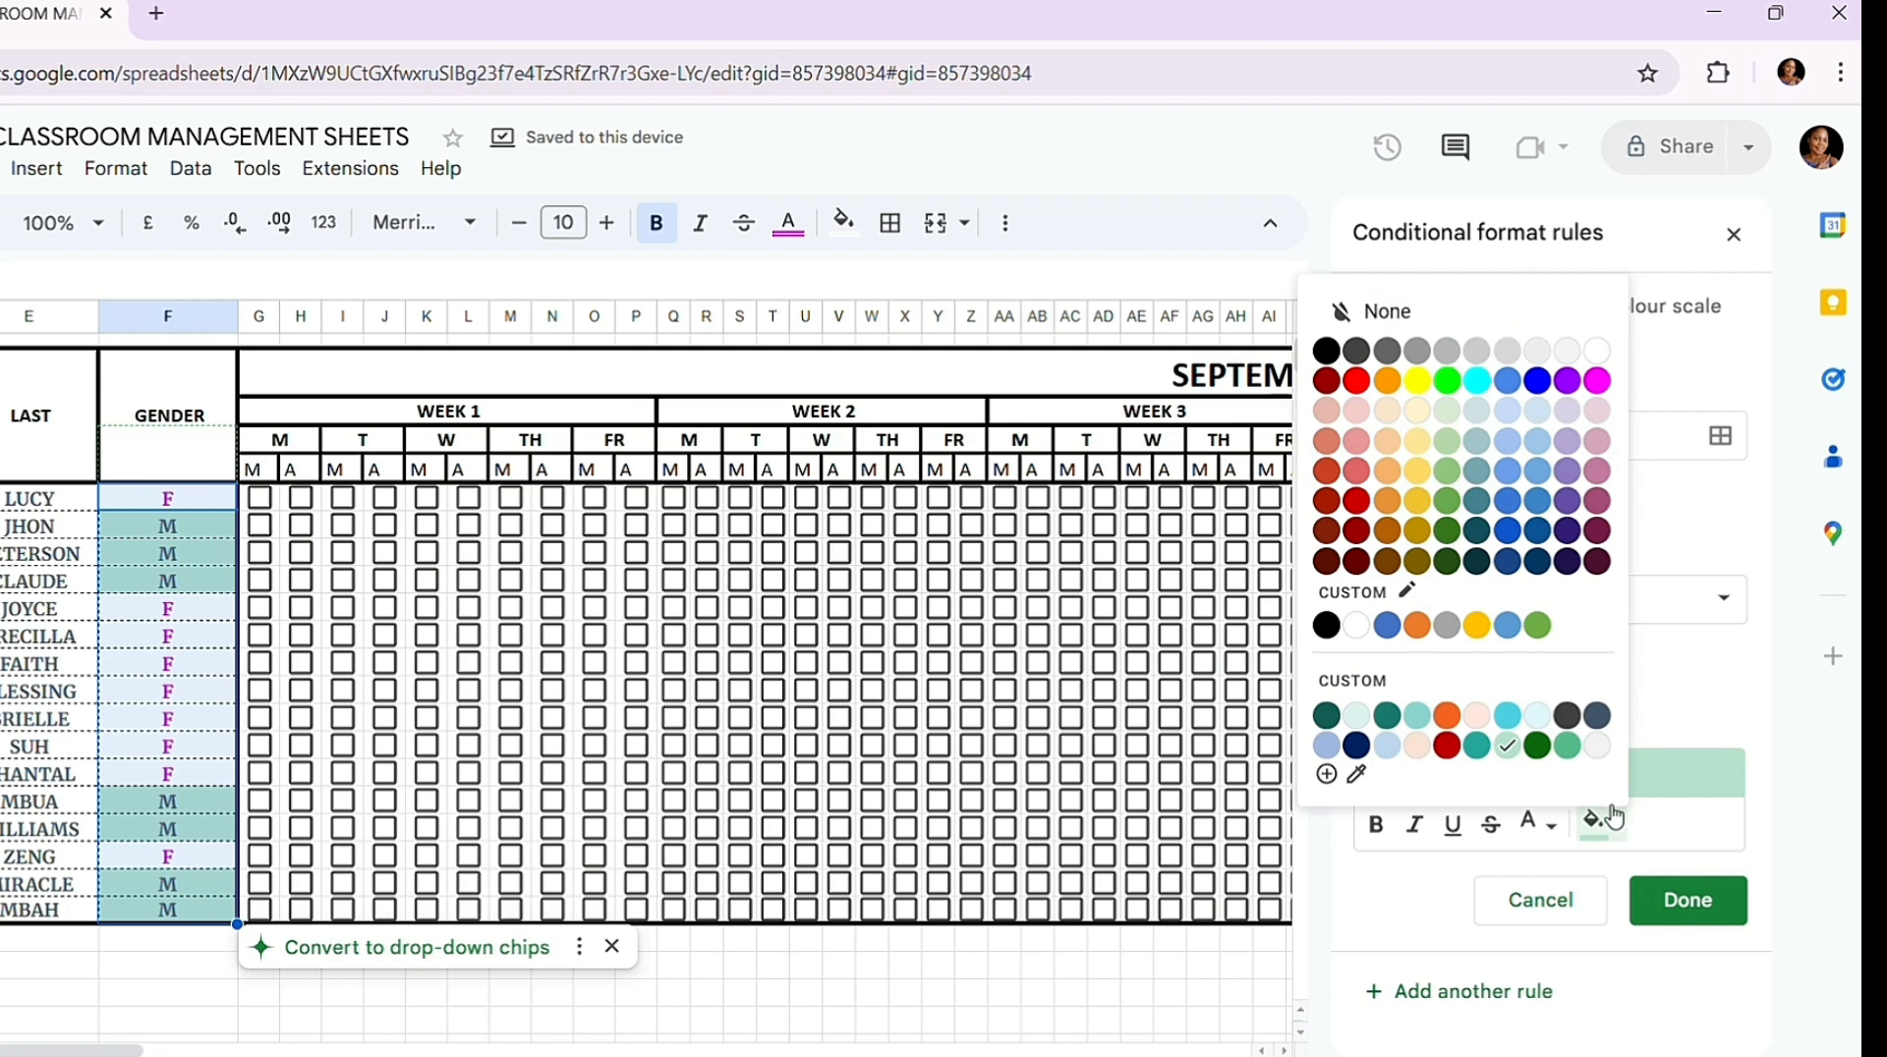
pyautogui.click(1436, 308)
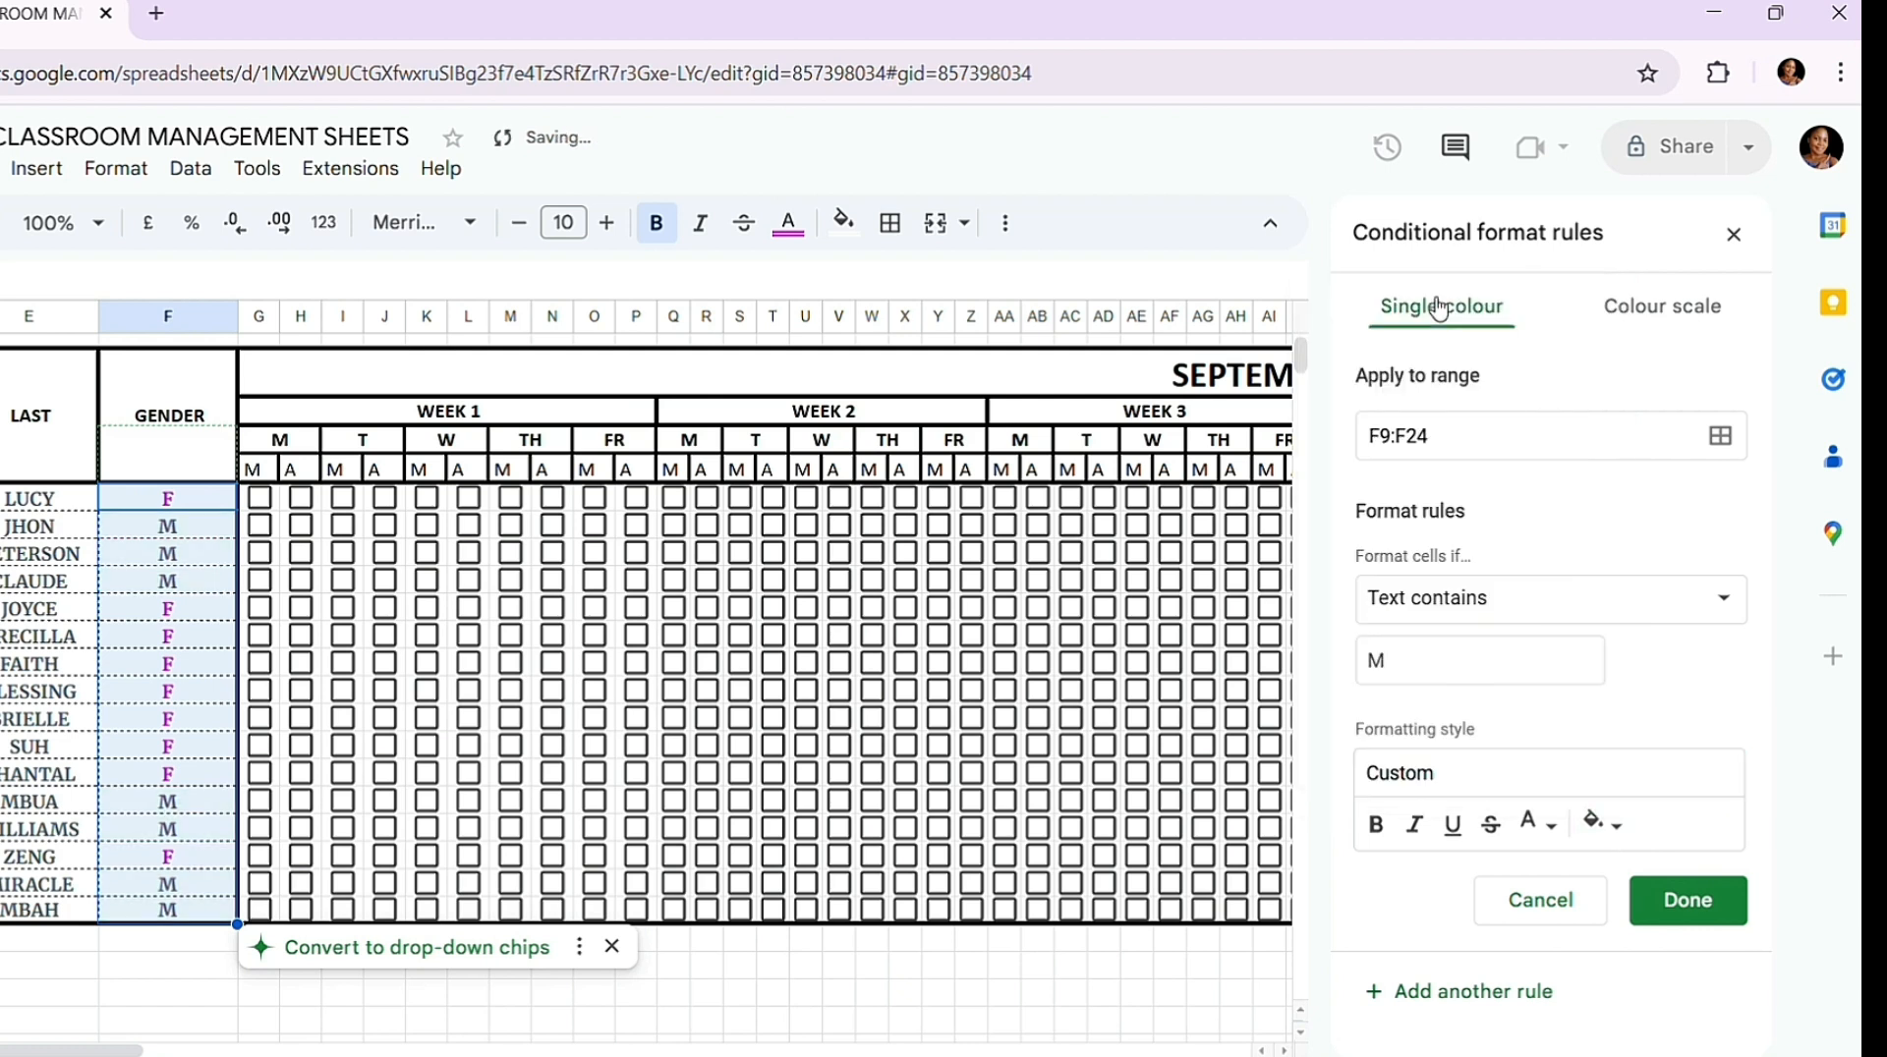
pyautogui.click(1550, 844)
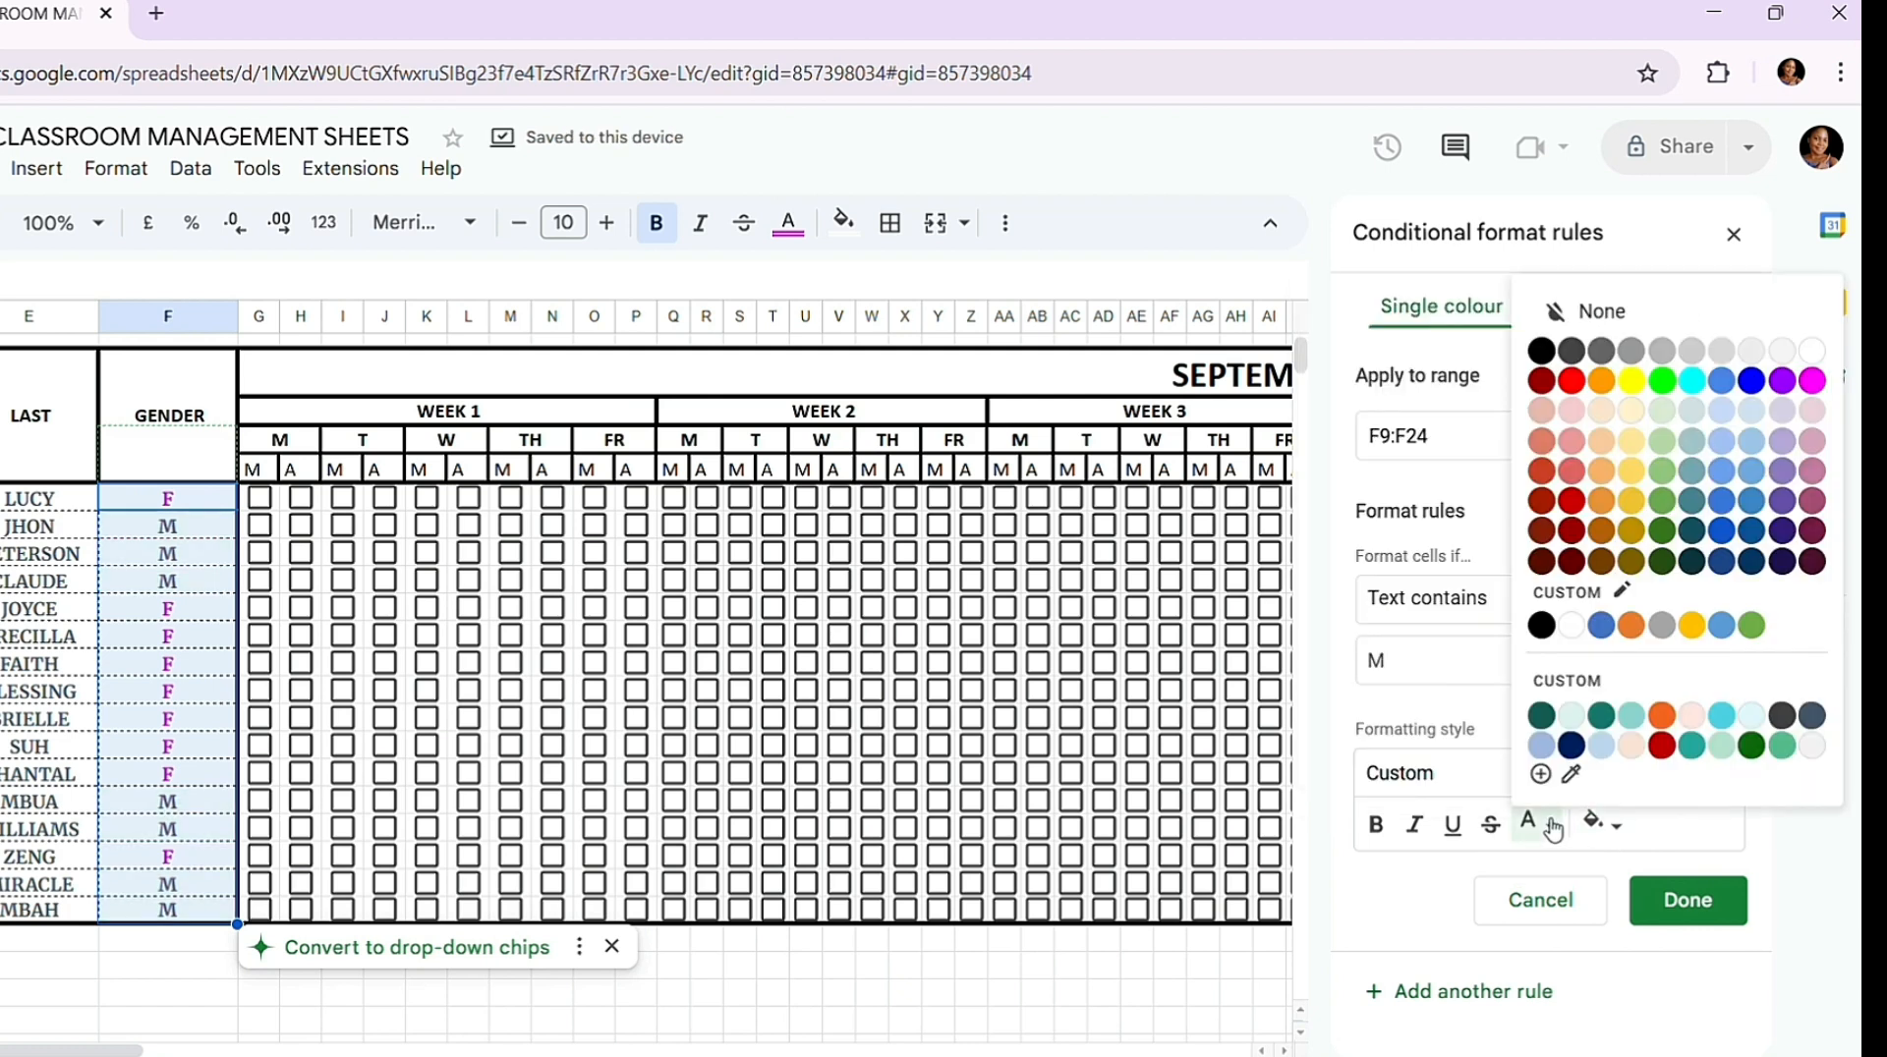
pyautogui.click(1692, 381)
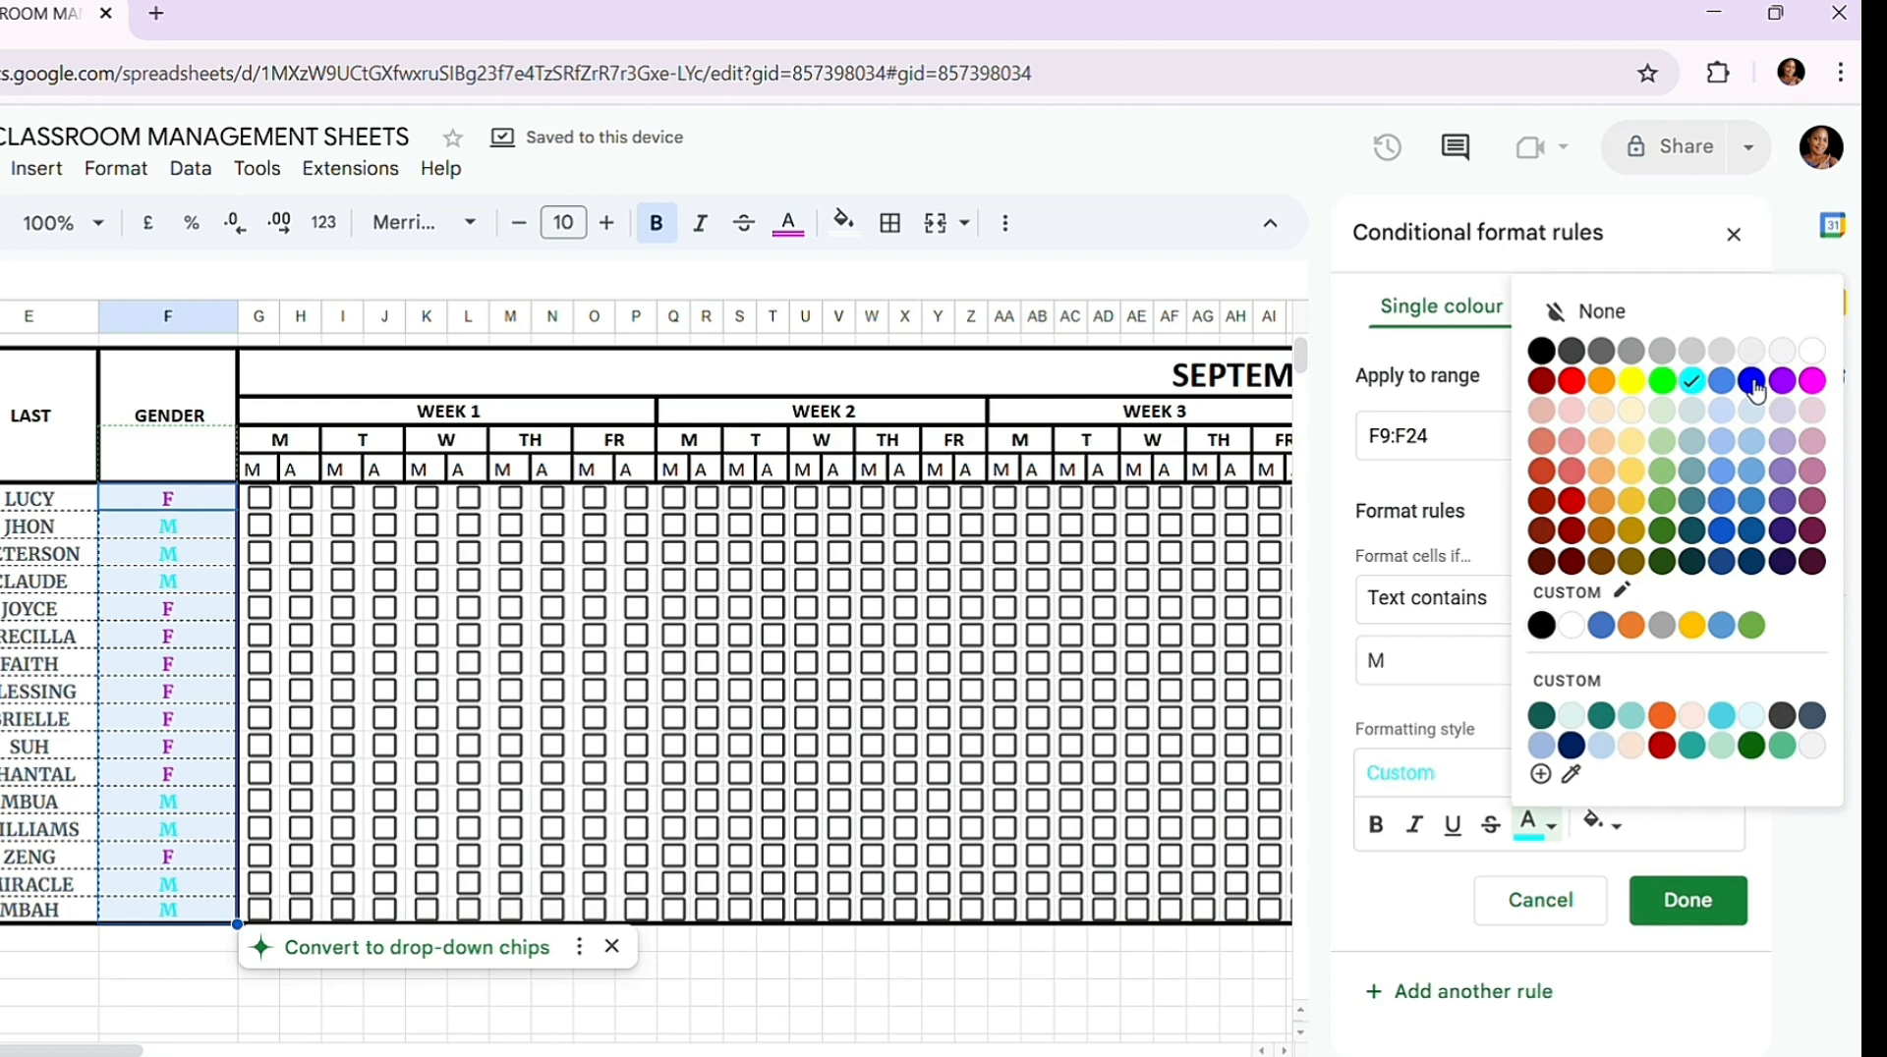
pyautogui.click(1752, 382)
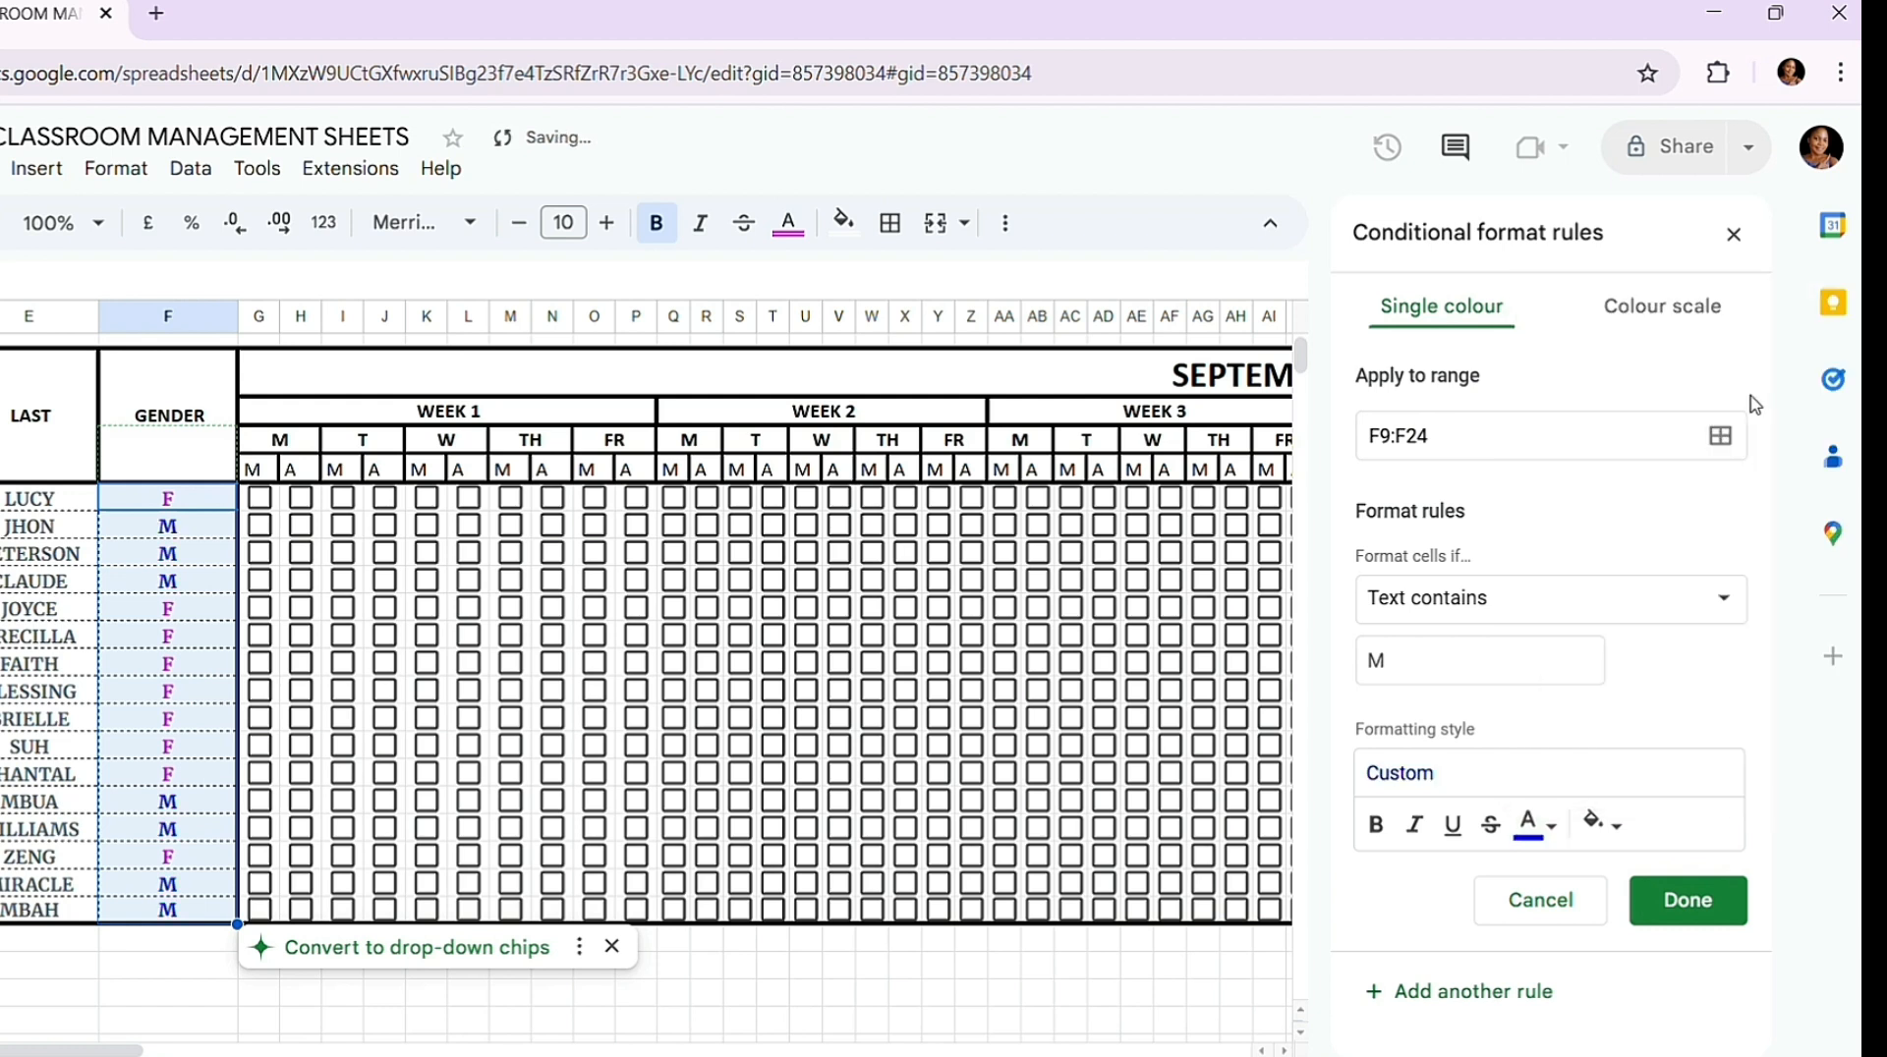
pyautogui.click(1711, 900)
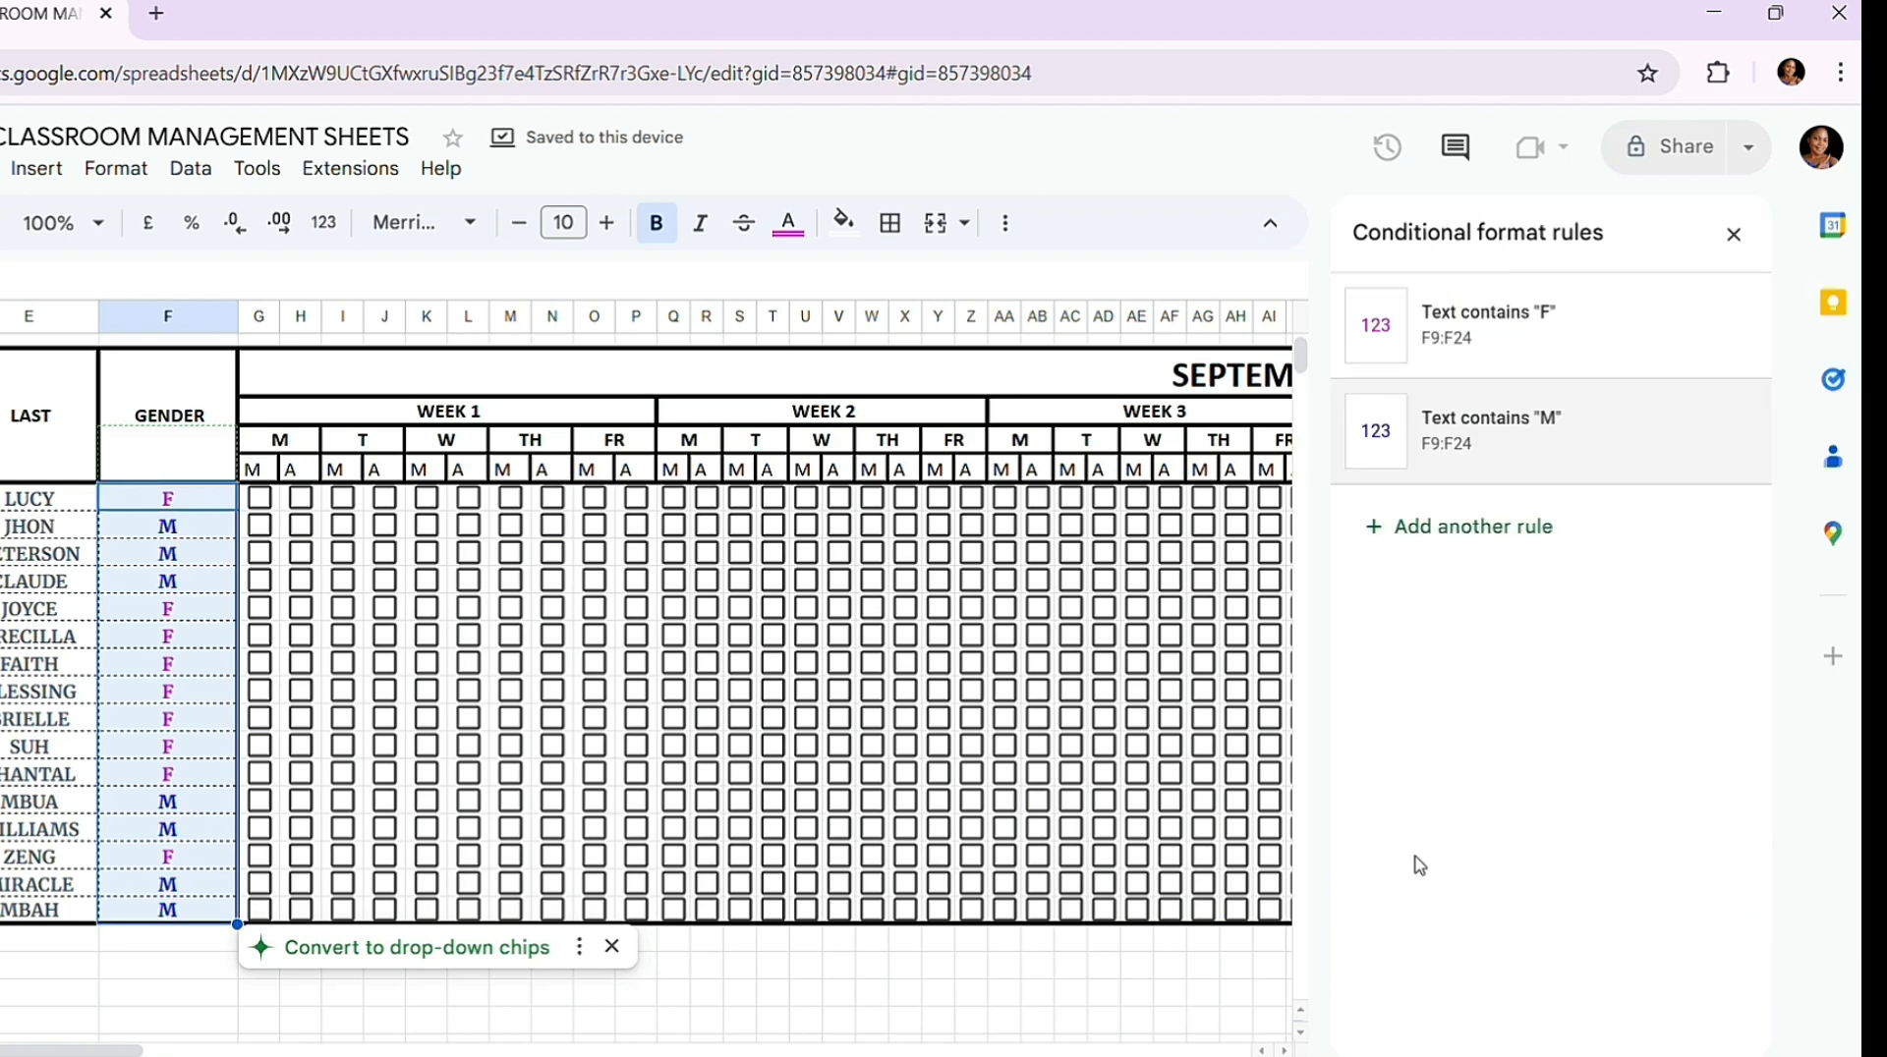
pyautogui.click(1732, 237)
pyautogui.click(1216, 965)
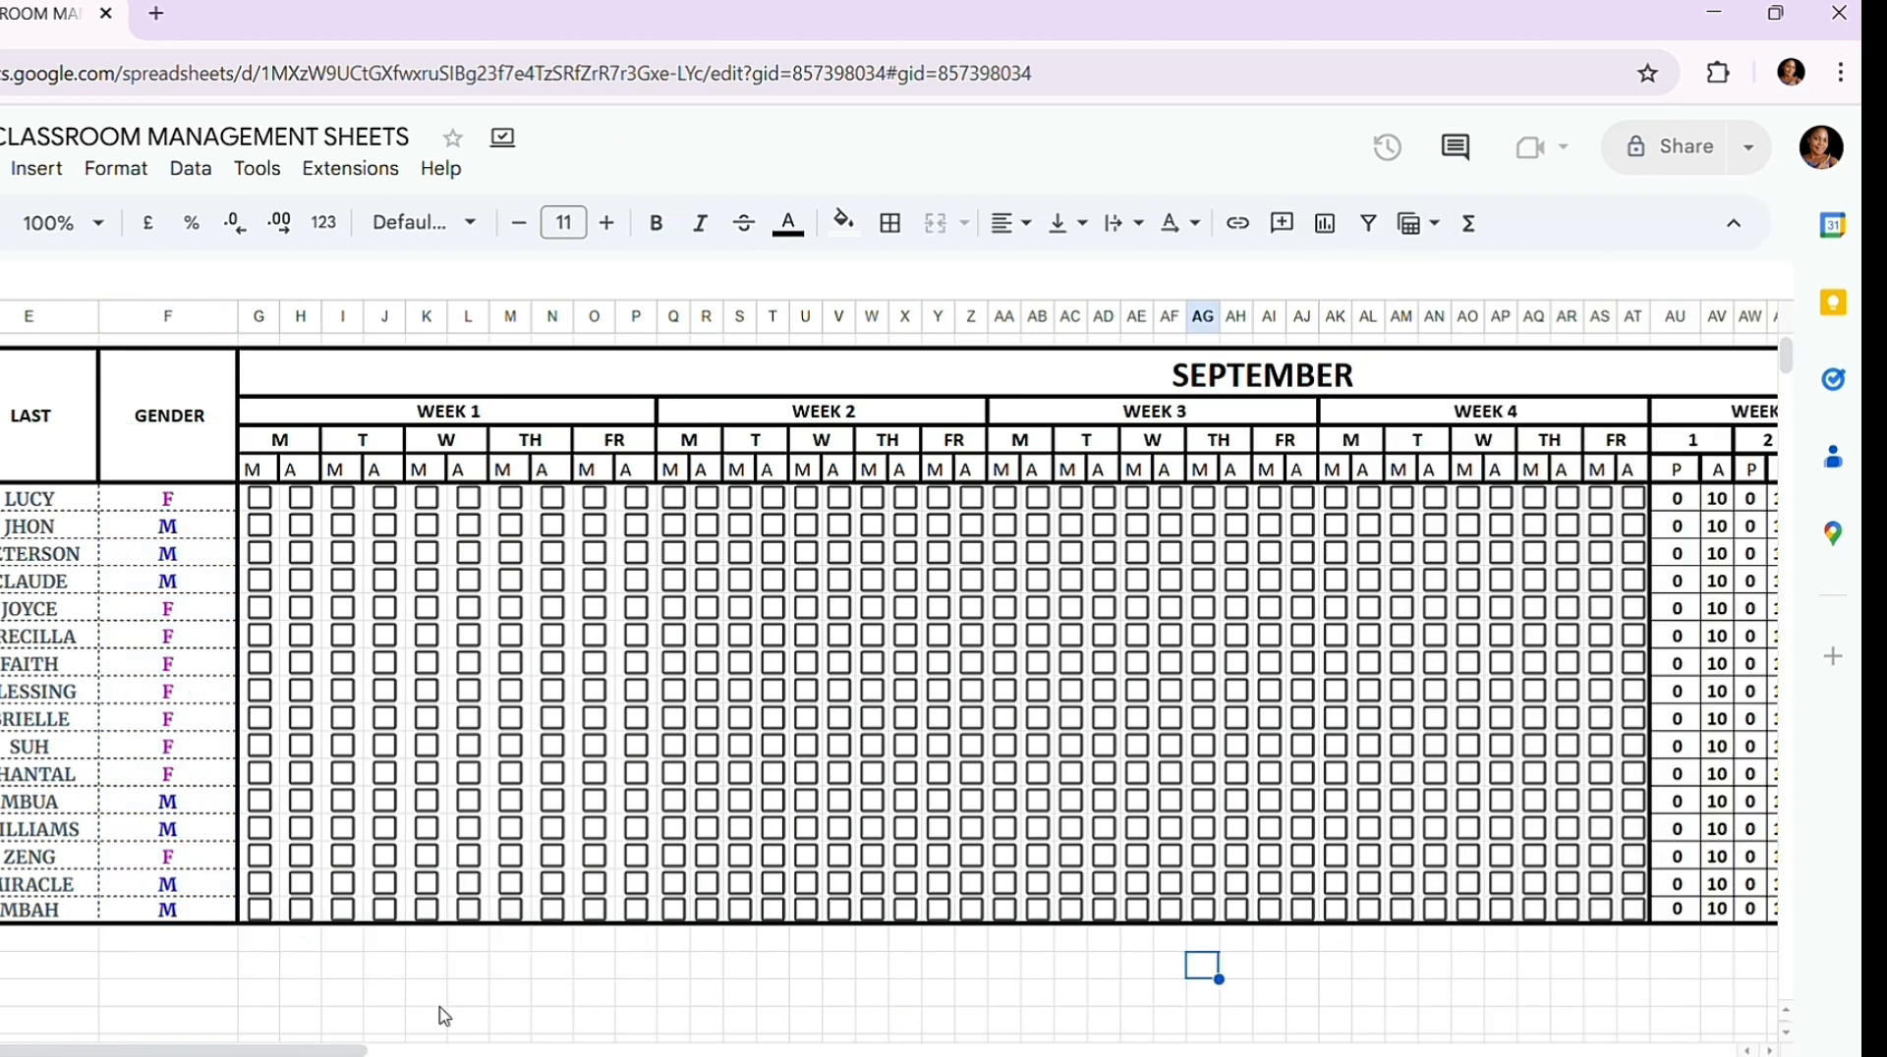
# Step: Set the text colour of the week 1 P totals in AU9:AU24 to blue
pyautogui.moveTo(337, 1049); pyautogui.dragTo(615, 1027)
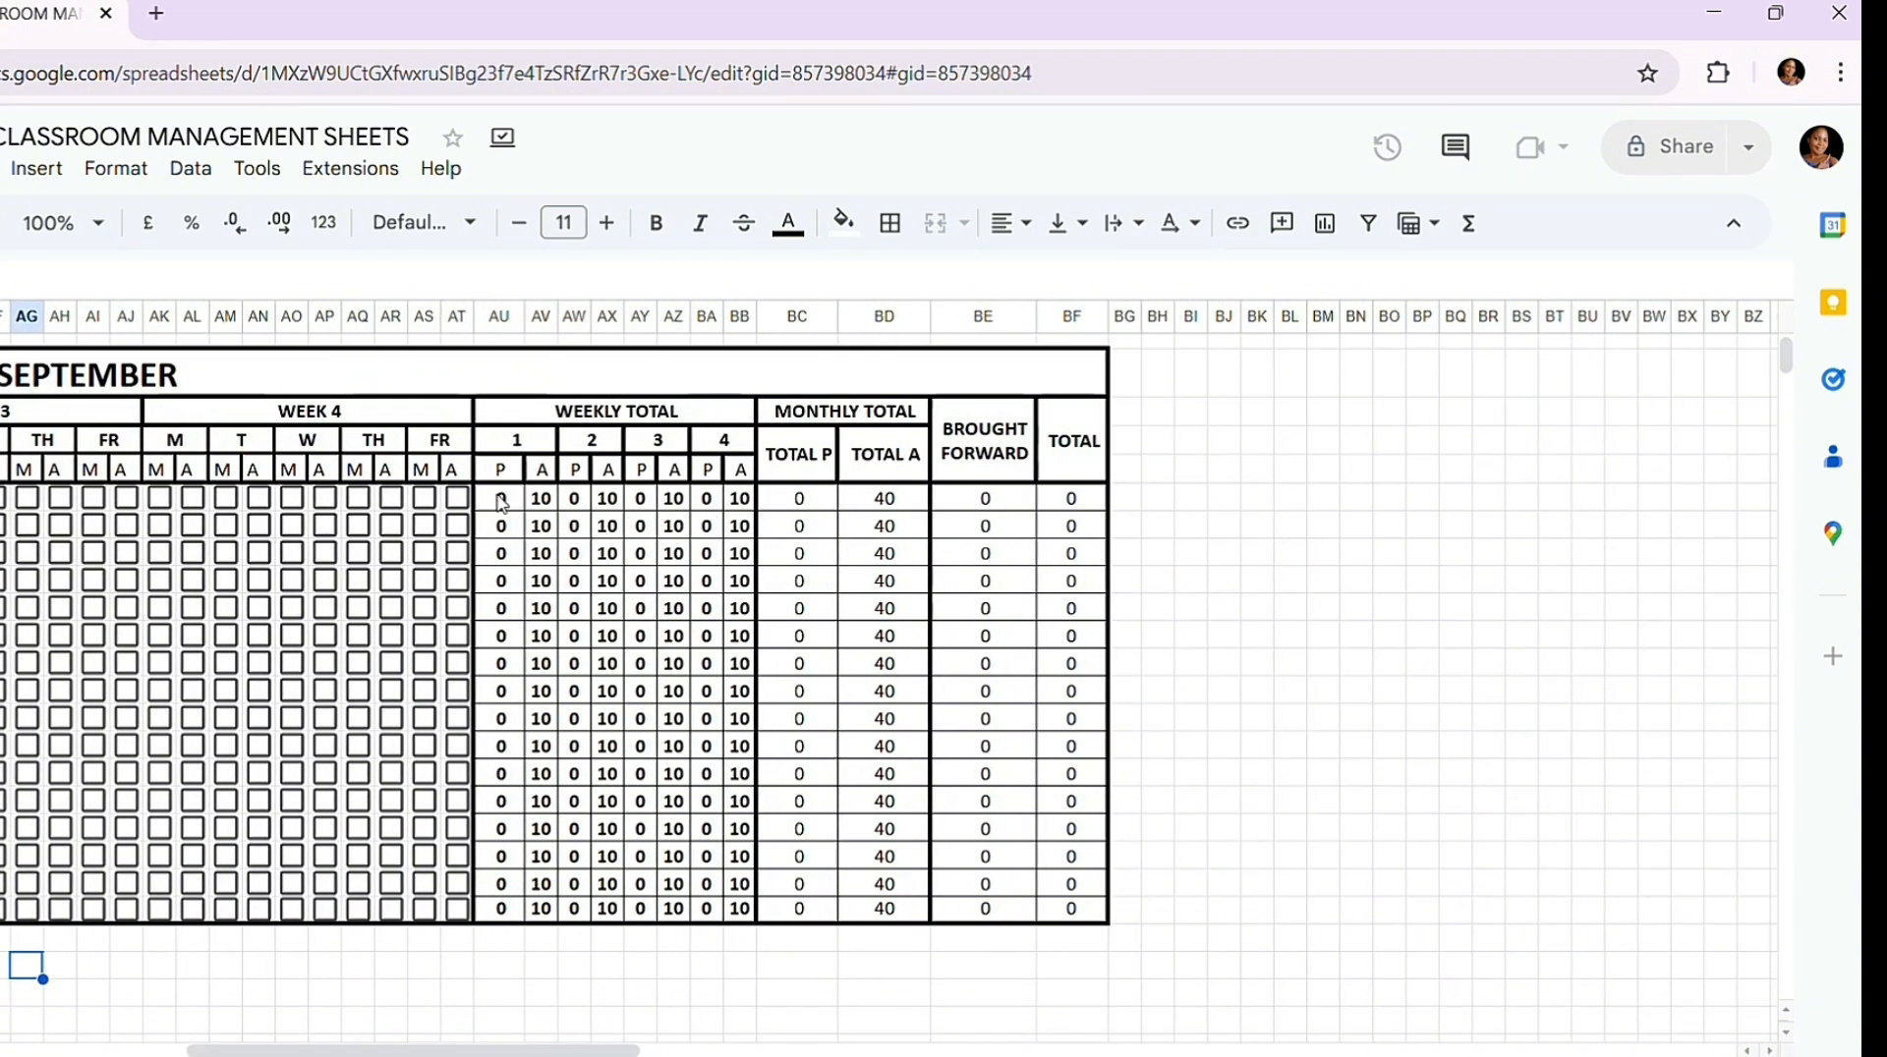
pyautogui.moveTo(499, 504); pyautogui.dragTo(507, 928)
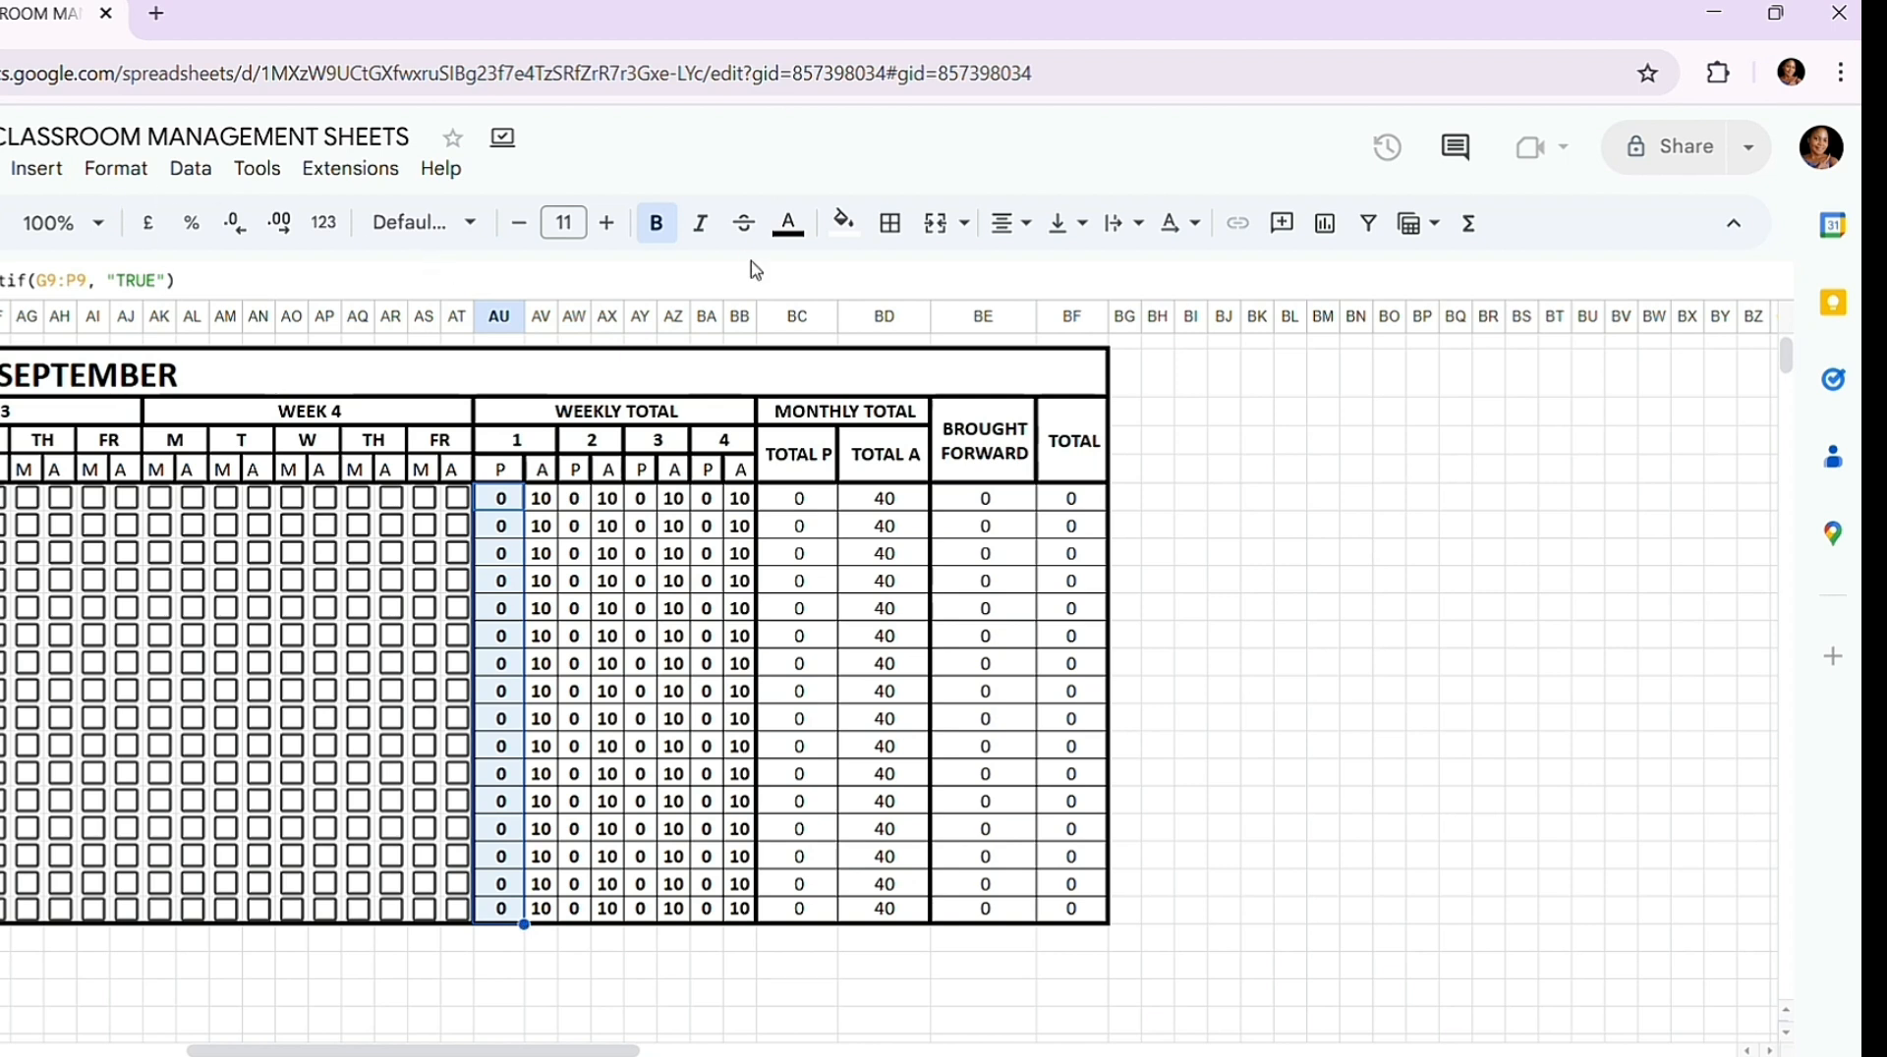
pyautogui.click(806, 228)
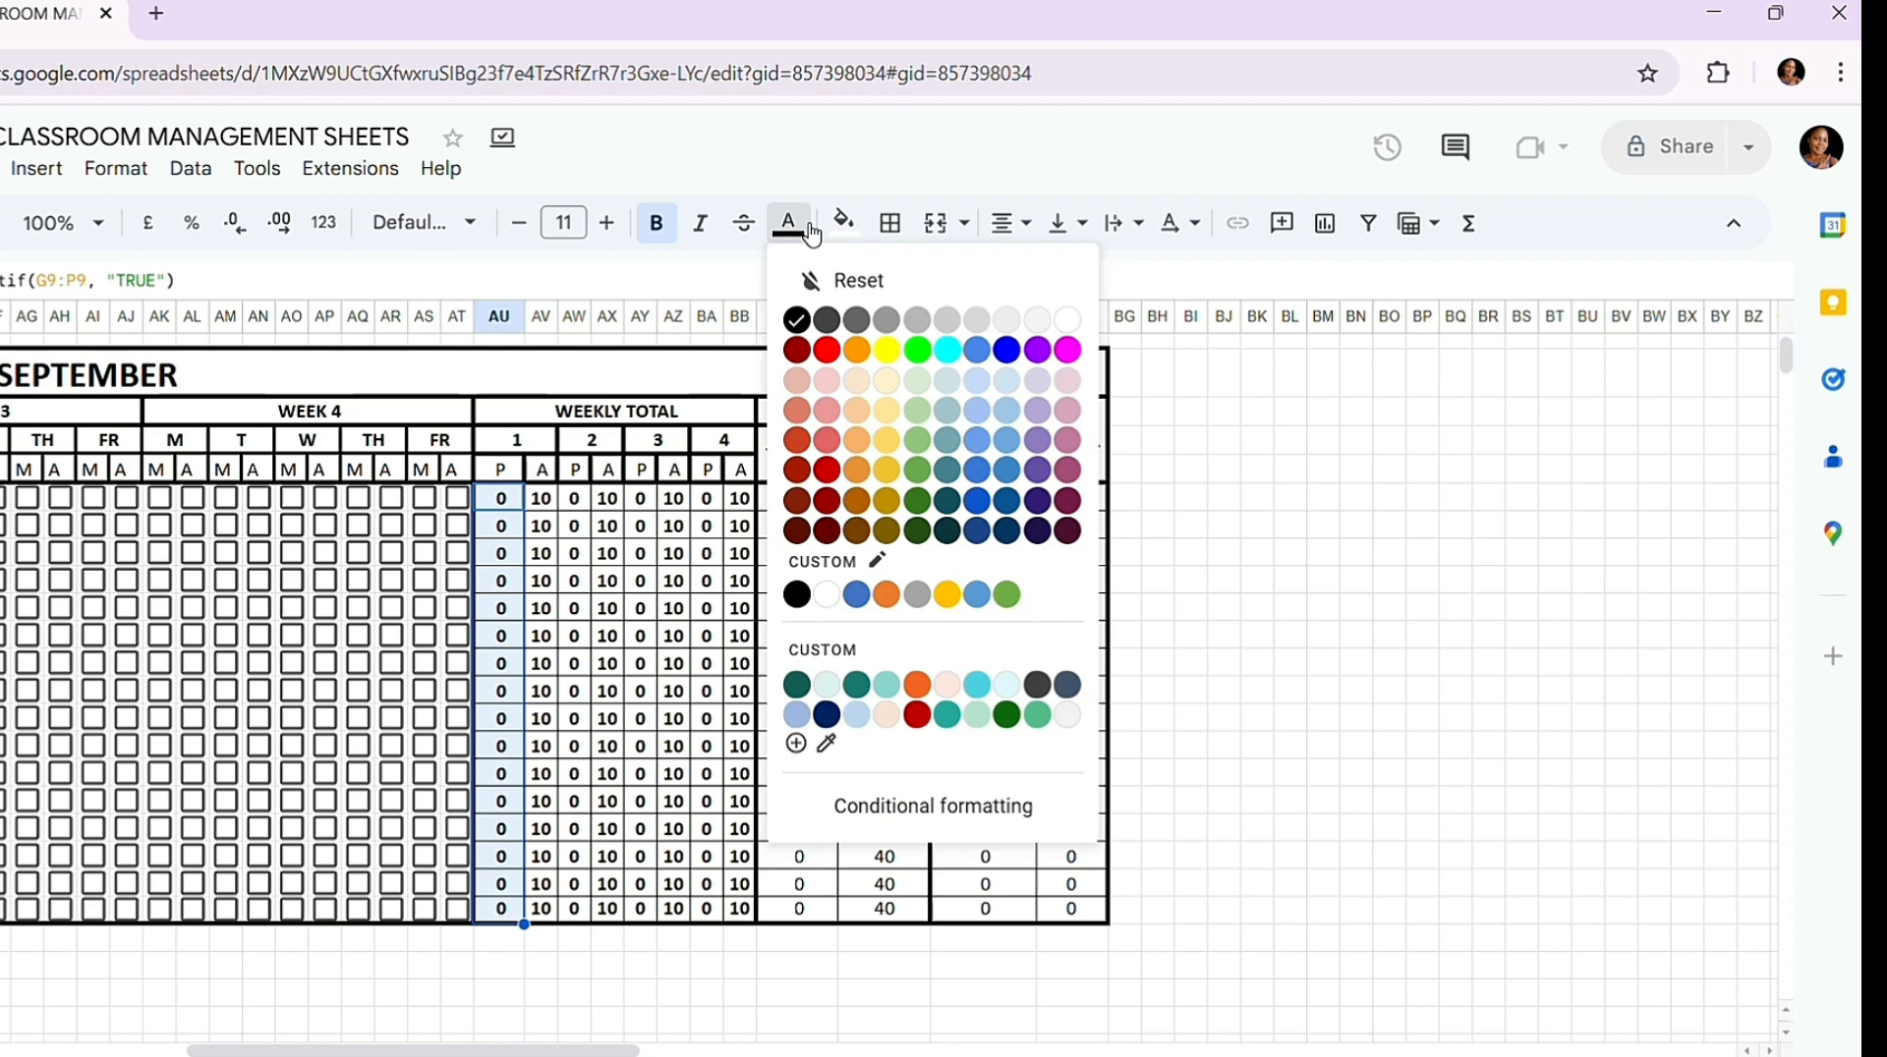
pyautogui.click(980, 361)
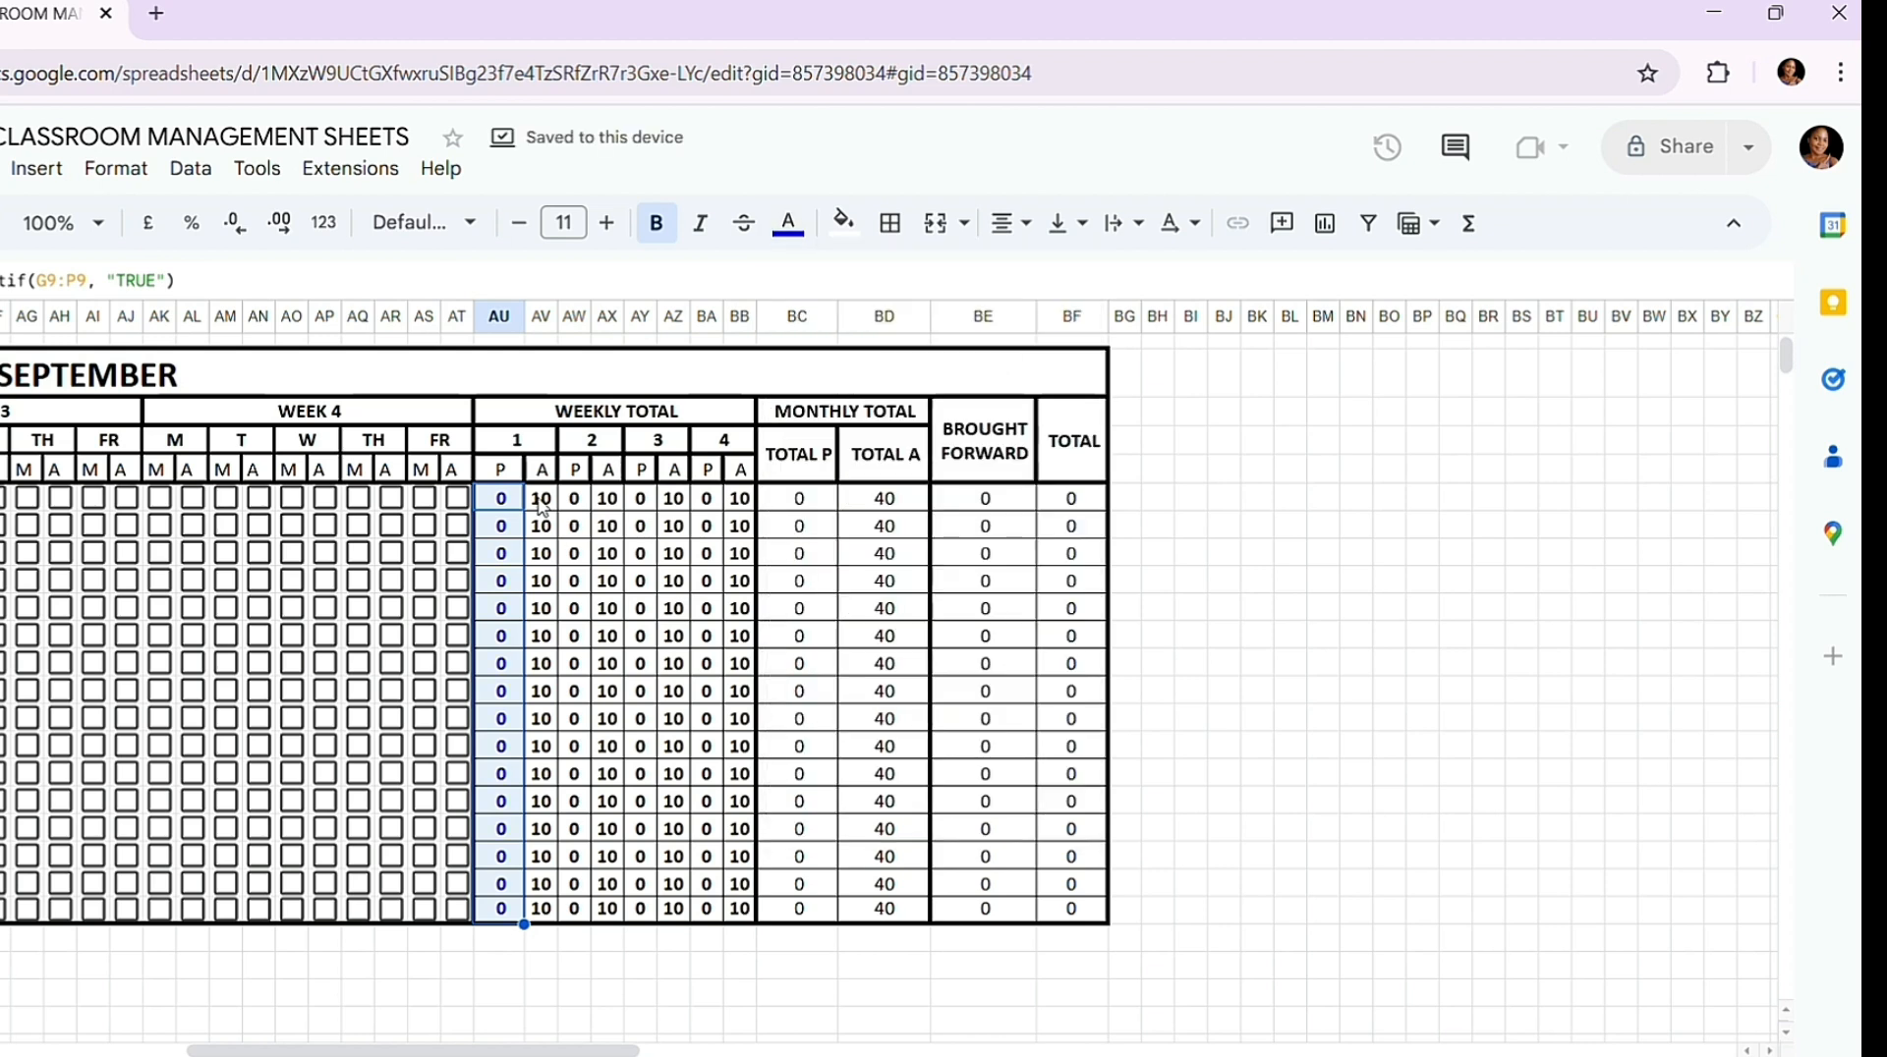
# Step: Set the text colour of the week 1 A totals in AV9:AV24 to red
pyautogui.moveTo(540, 498); pyautogui.dragTo(550, 909)
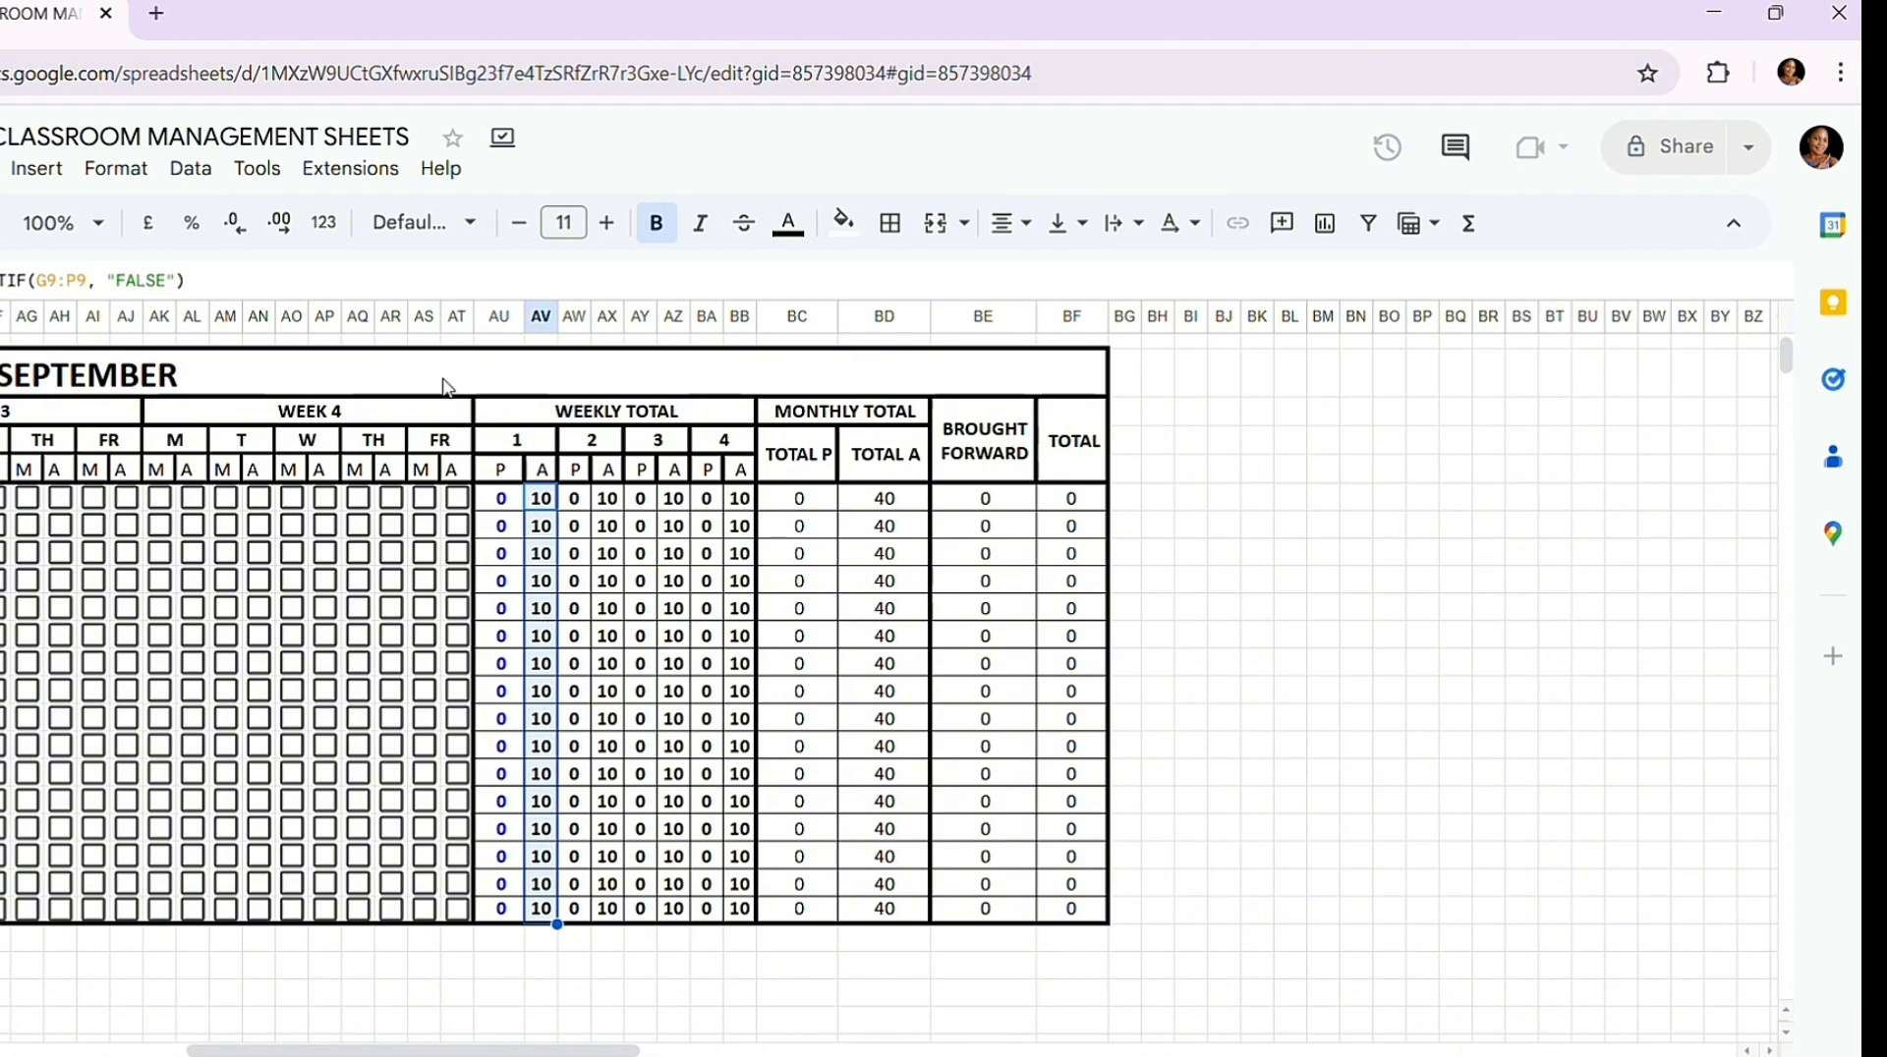
pyautogui.click(788, 224)
pyautogui.click(832, 367)
# Step: Colour the weekly totals for weeks 2 to 4 in AW9:BB24, with P columns in blue and A columns in red
pyautogui.click(571, 500)
pyautogui.moveTo(571, 499); pyautogui.dragTo(575, 909)
pyautogui.click(787, 224)
pyautogui.click(1006, 371)
pyautogui.click(1189, 580)
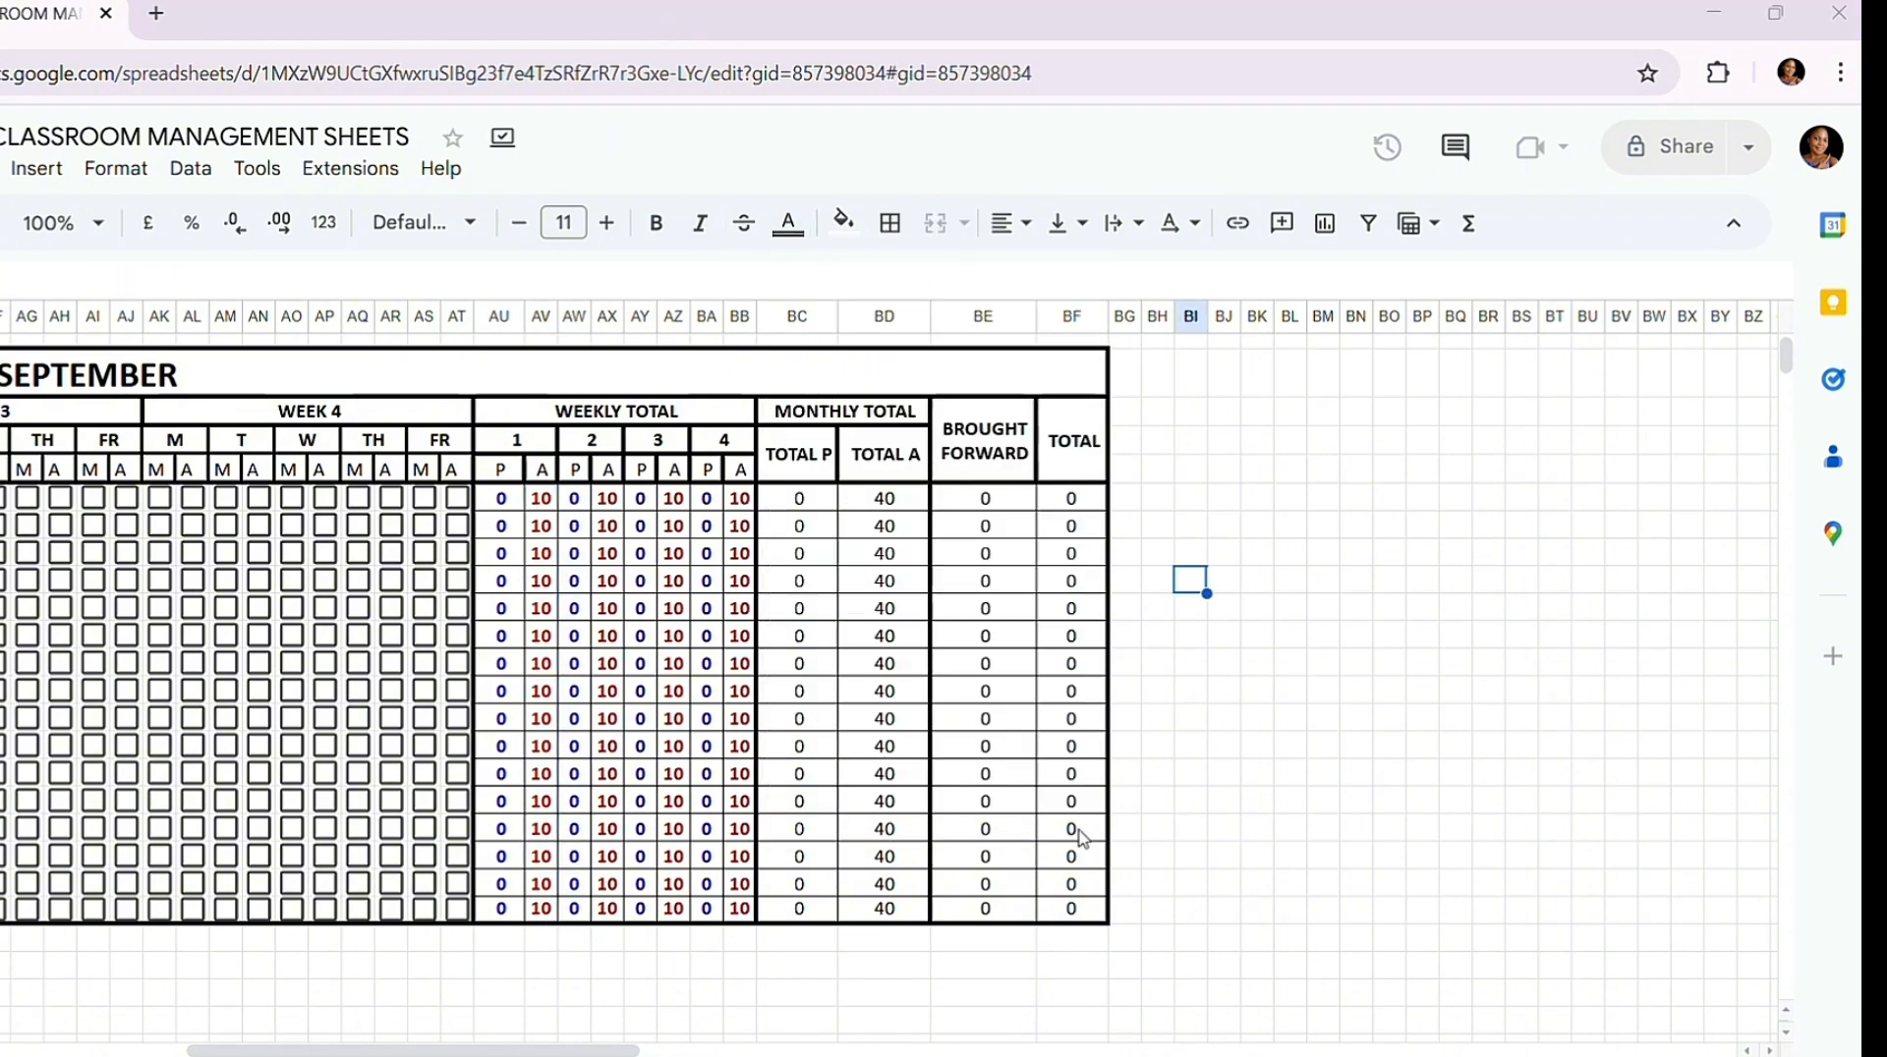
# Step: Test the total formulas by ticking several attendance boxes in the first student's row across weeks 2 to 4, and clear the ticks
pyautogui.moveTo(586, 1049); pyautogui.dragTo(497, 1051)
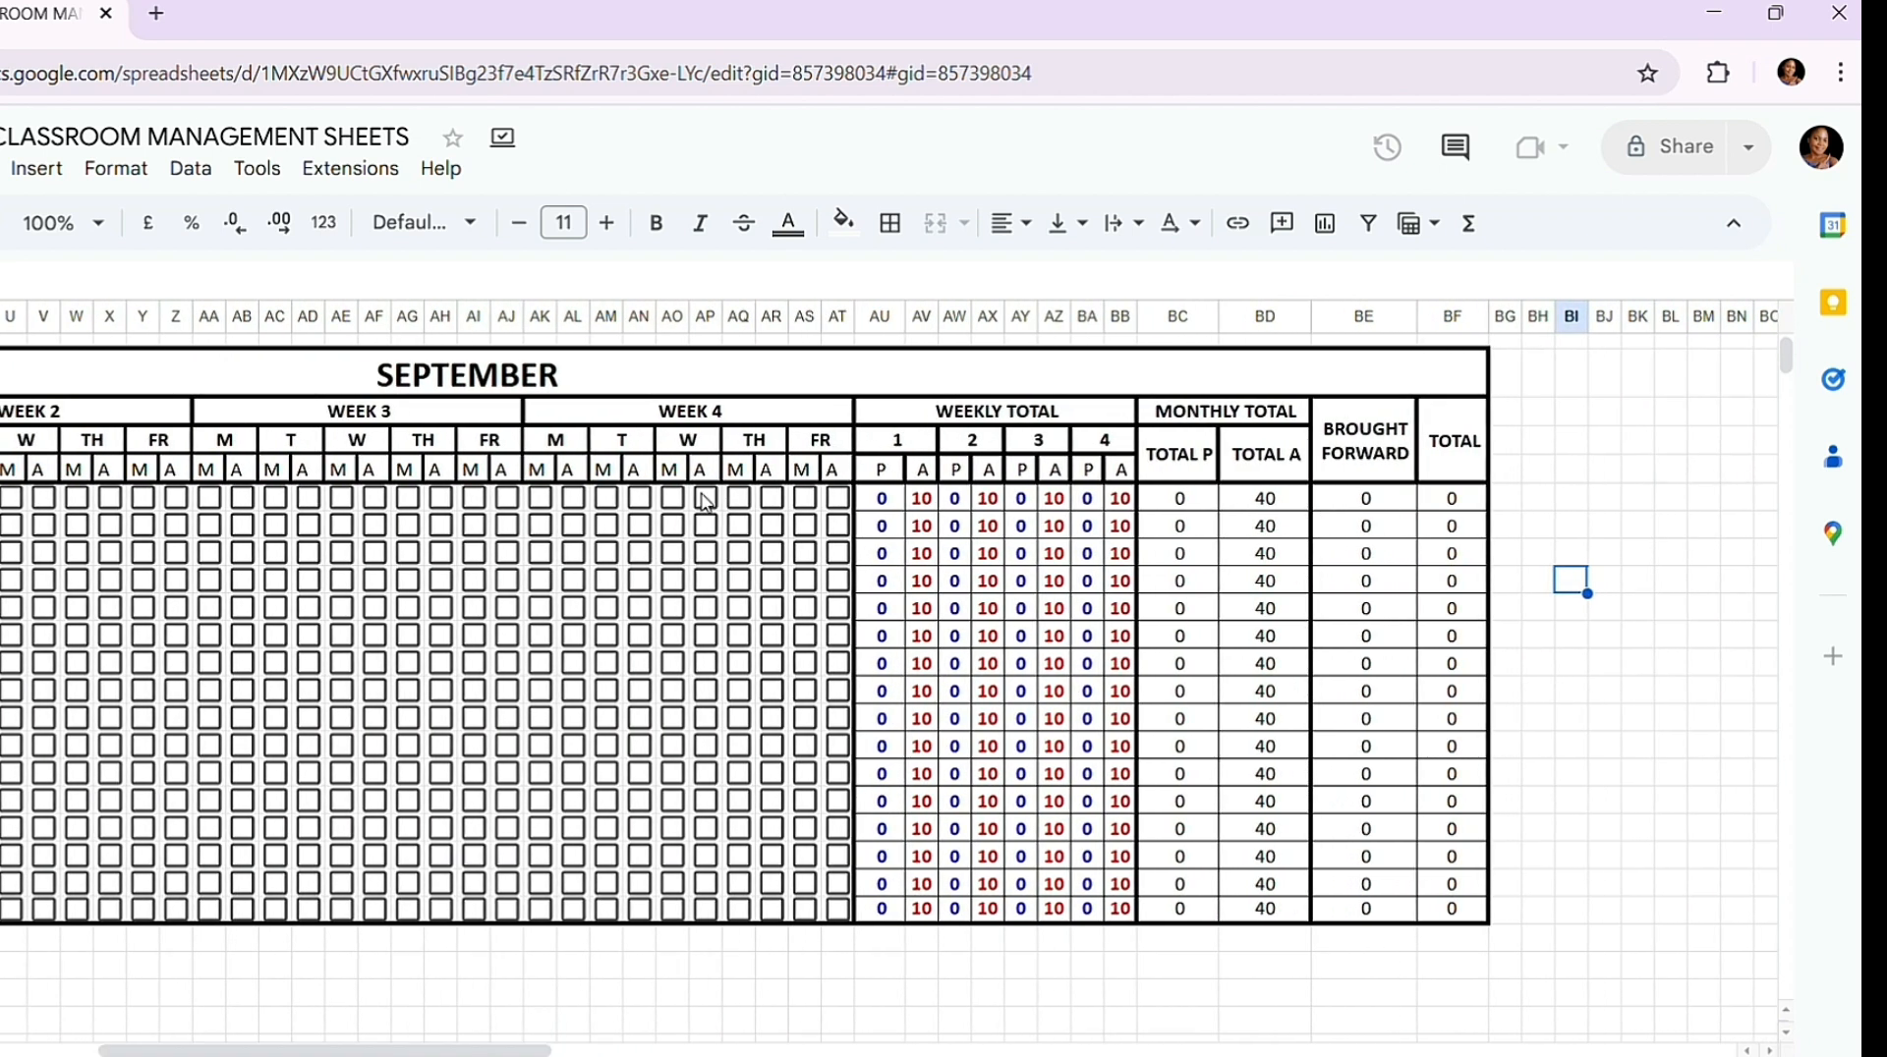
pyautogui.click(706, 499)
pyautogui.click(474, 498)
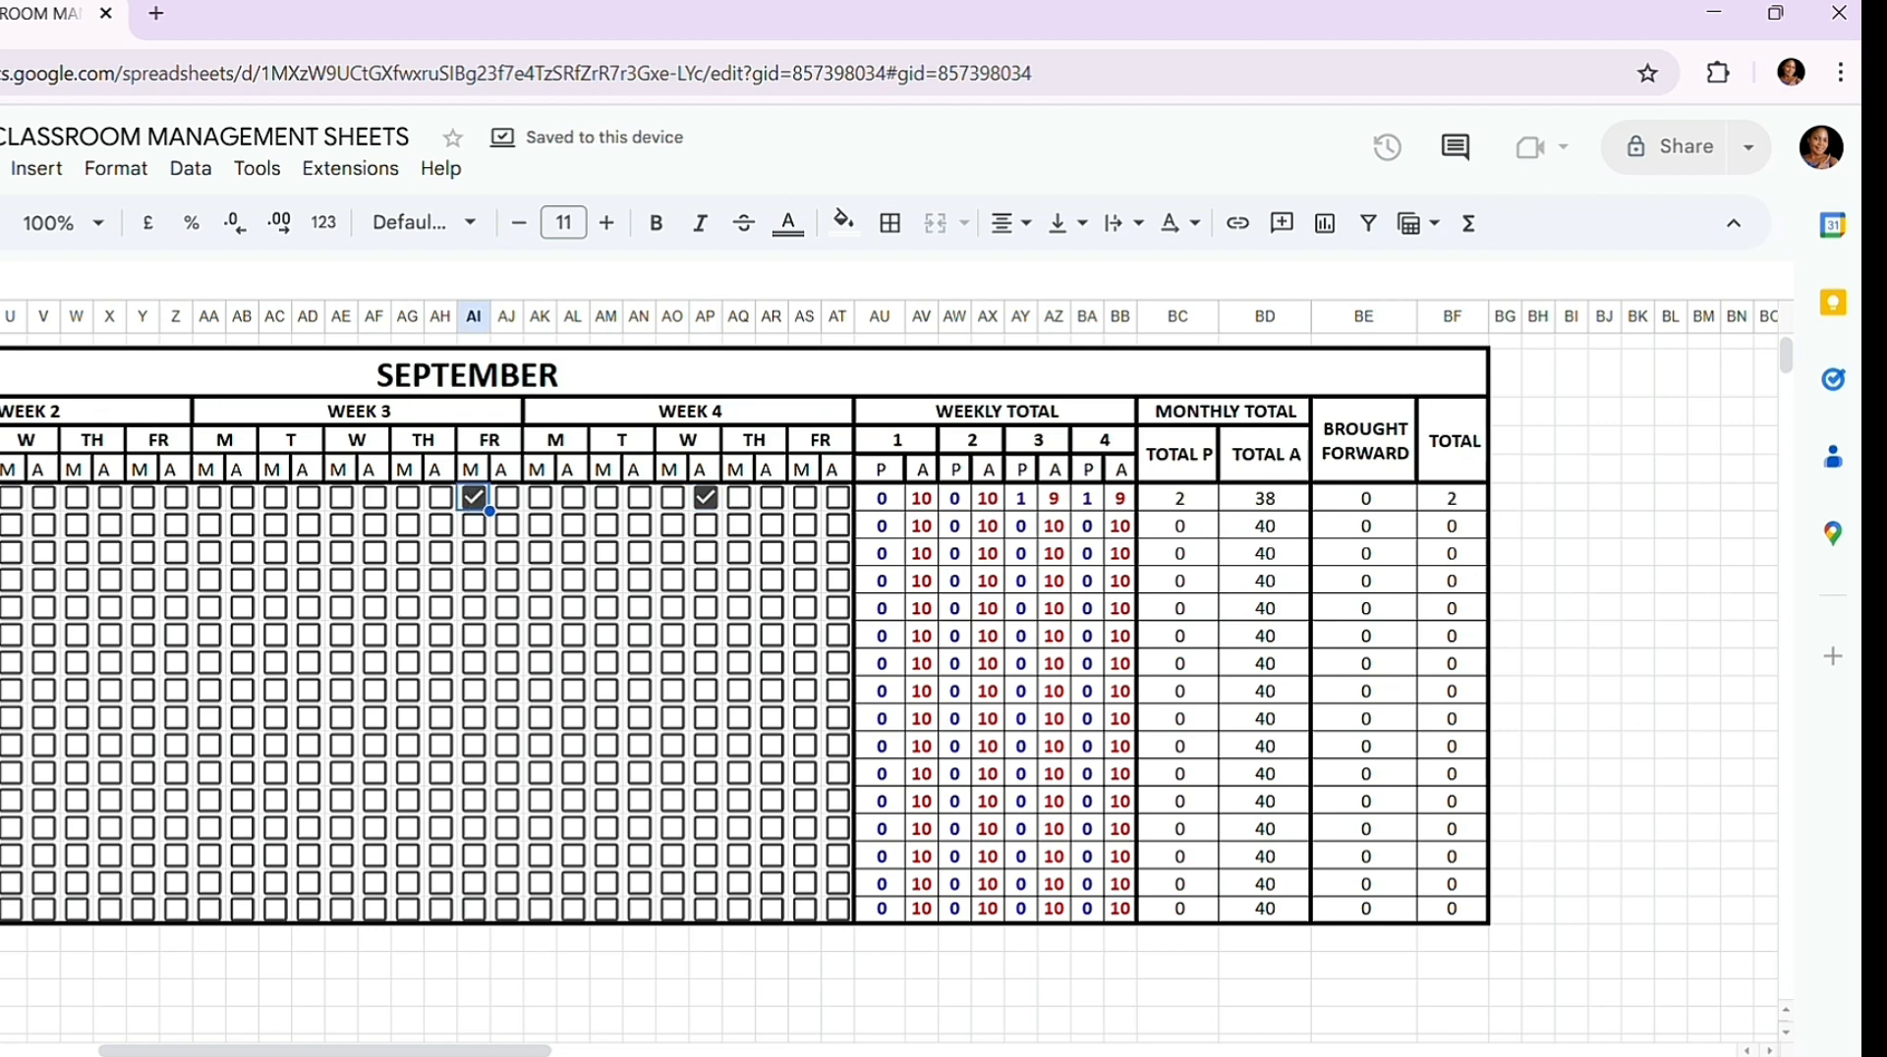
pyautogui.click(81, 498)
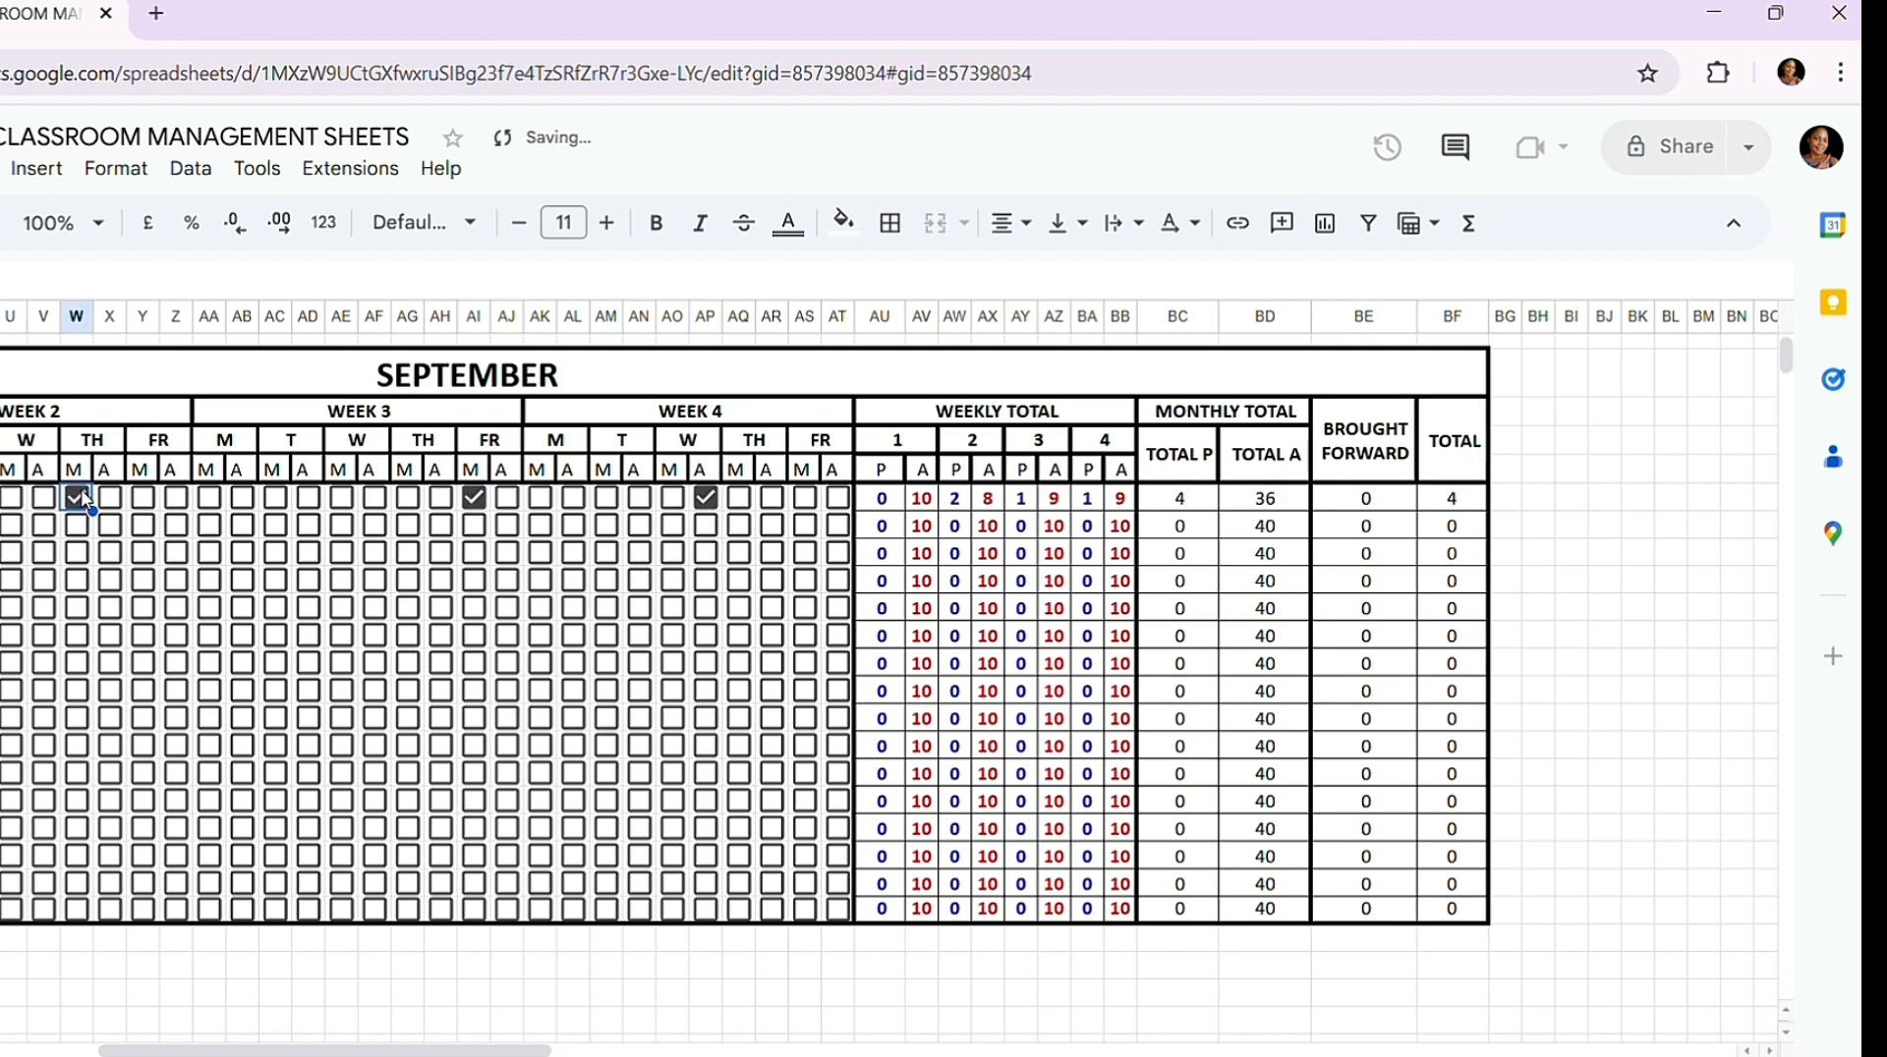
pyautogui.click(110, 498)
pyautogui.click(155, 498)
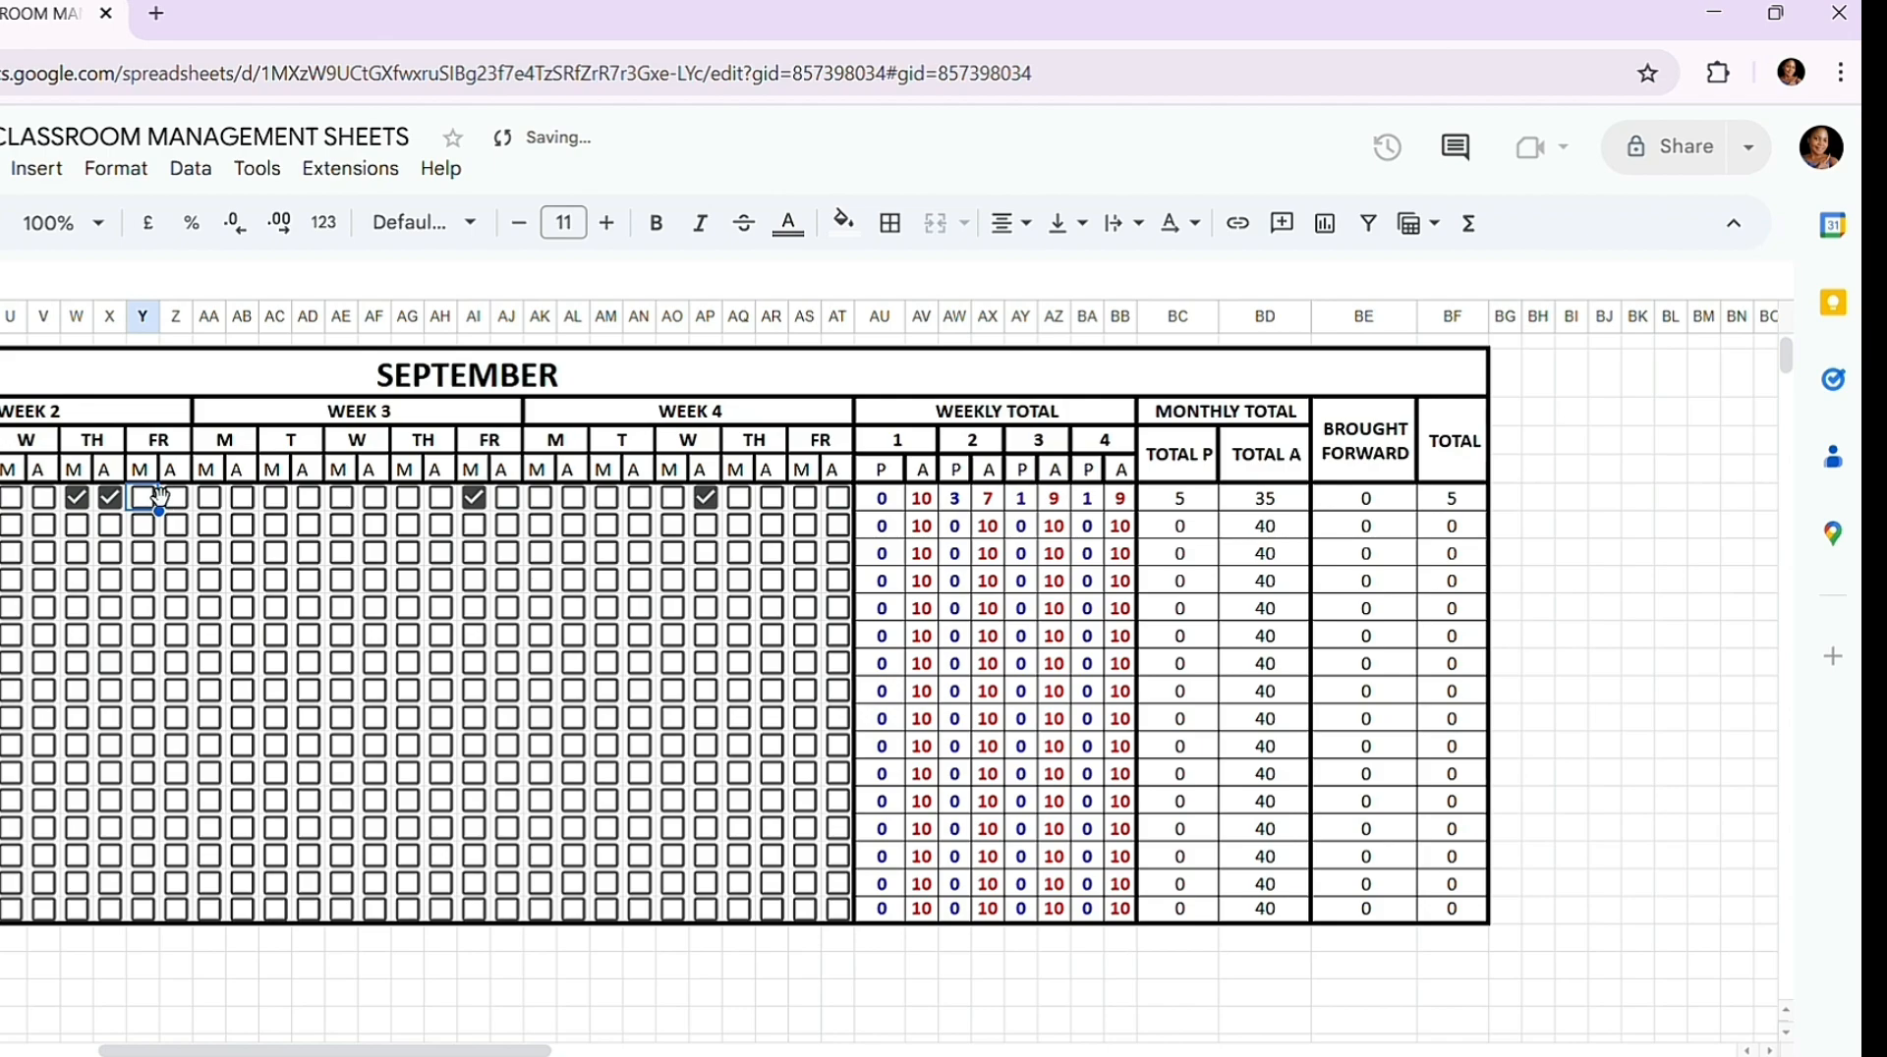
pyautogui.click(221, 503)
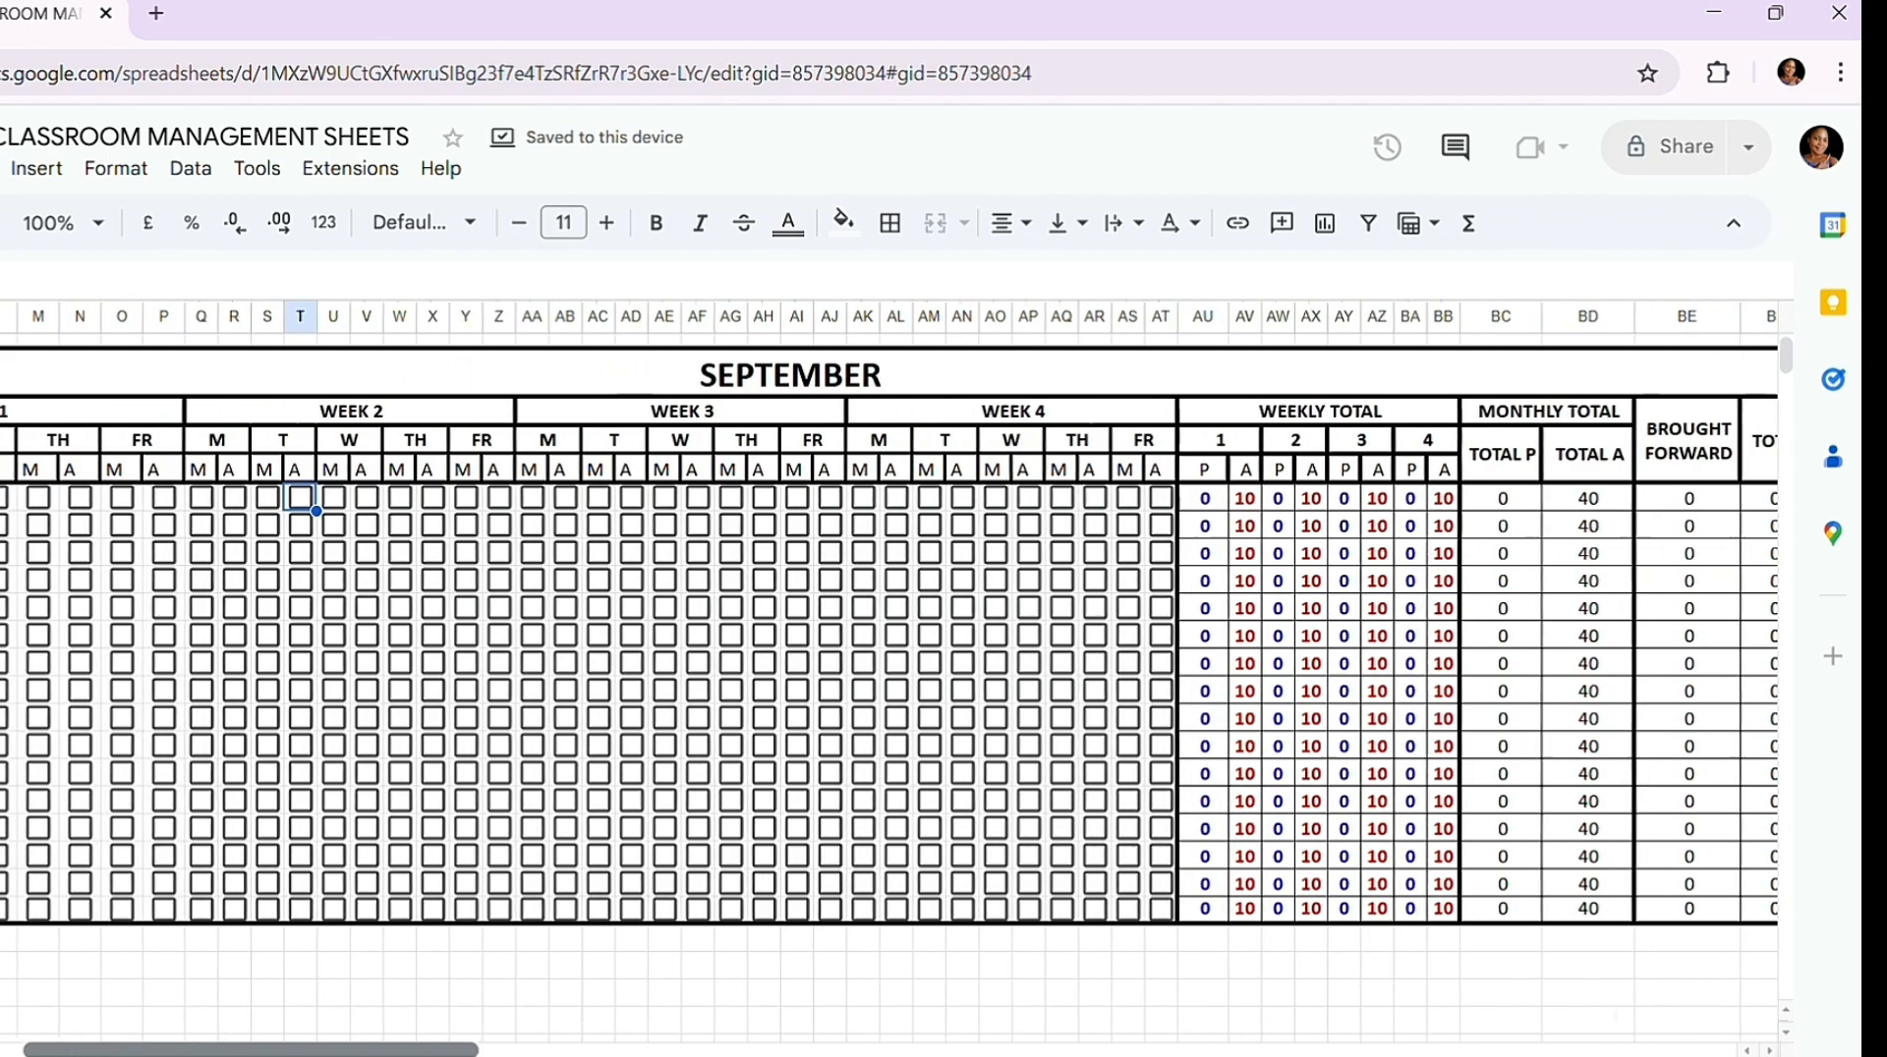
# Step: Apply alternating colours with a header to the whole register range C5:BF24
pyautogui.moveTo(481, 1045); pyautogui.dragTo(332, 1026)
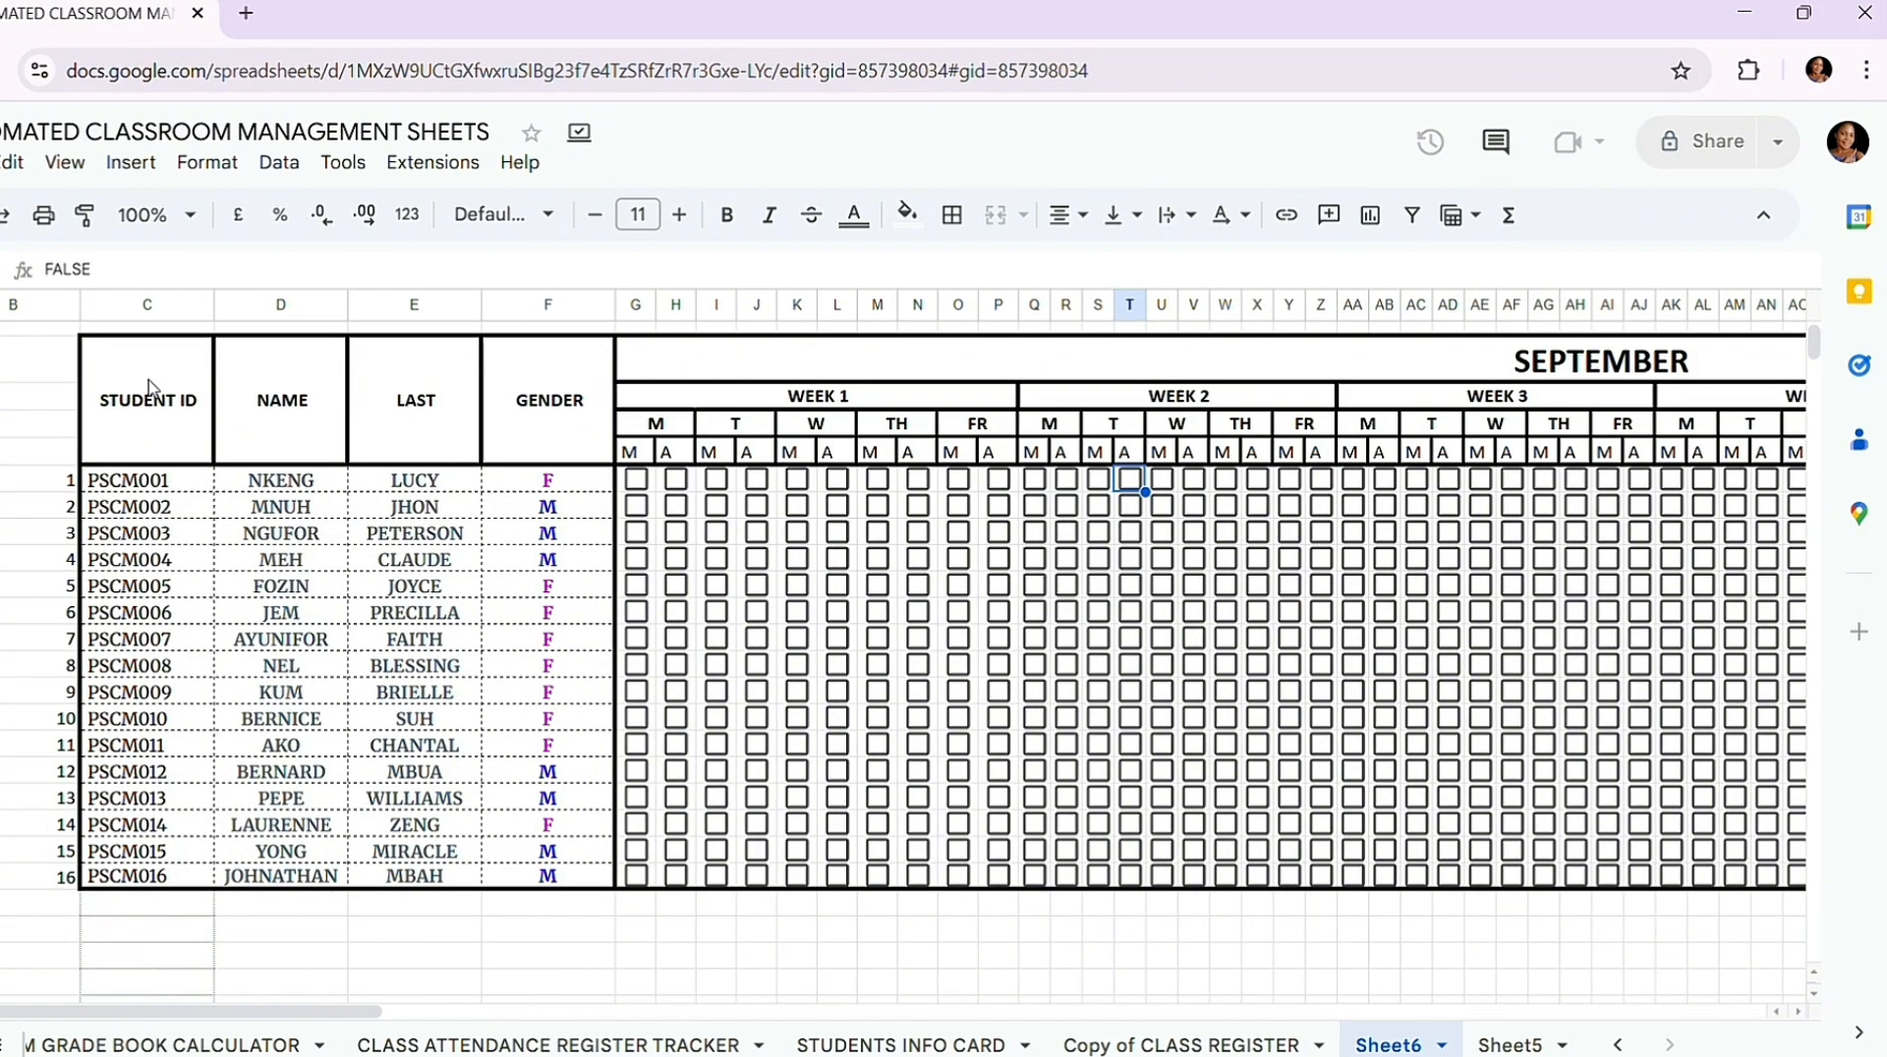
pyautogui.moveTo(154, 393); pyautogui.dragTo(1657, 900)
pyautogui.moveTo(1808, 900); pyautogui.dragTo(1569, 889)
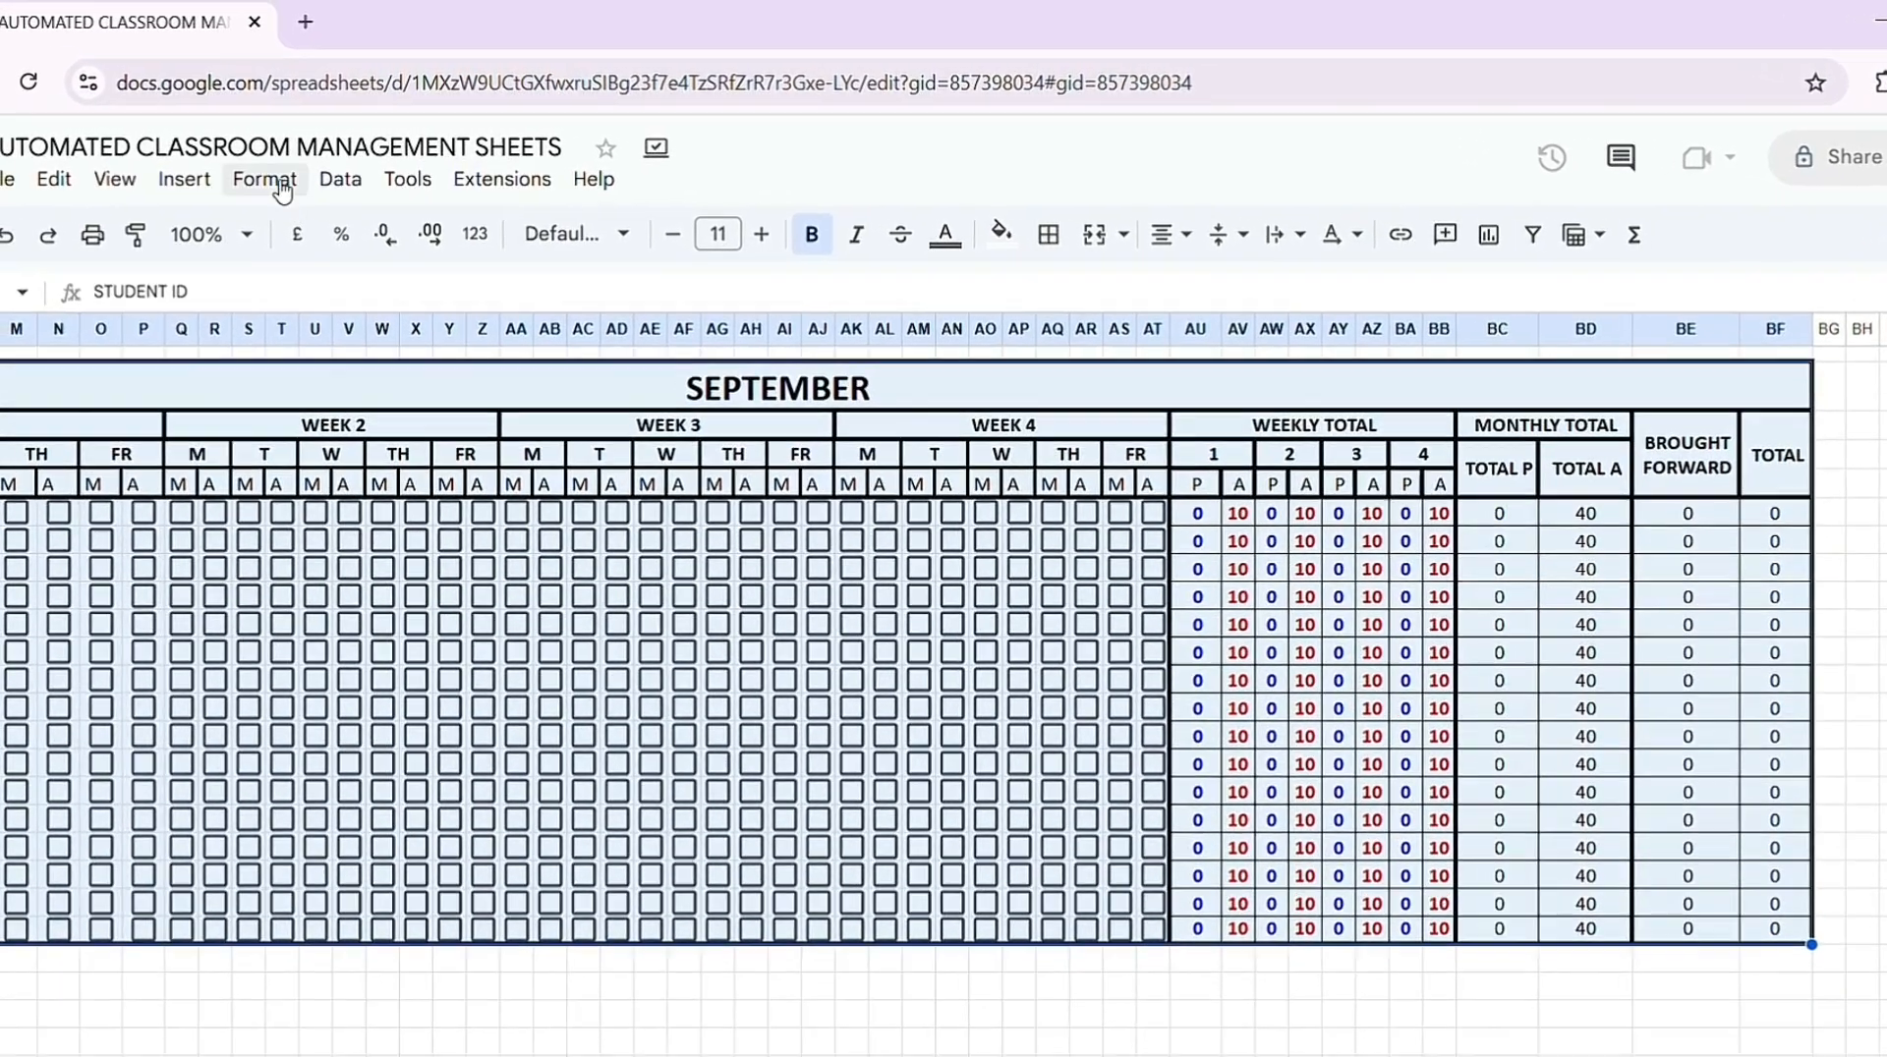
pyautogui.click(208, 163)
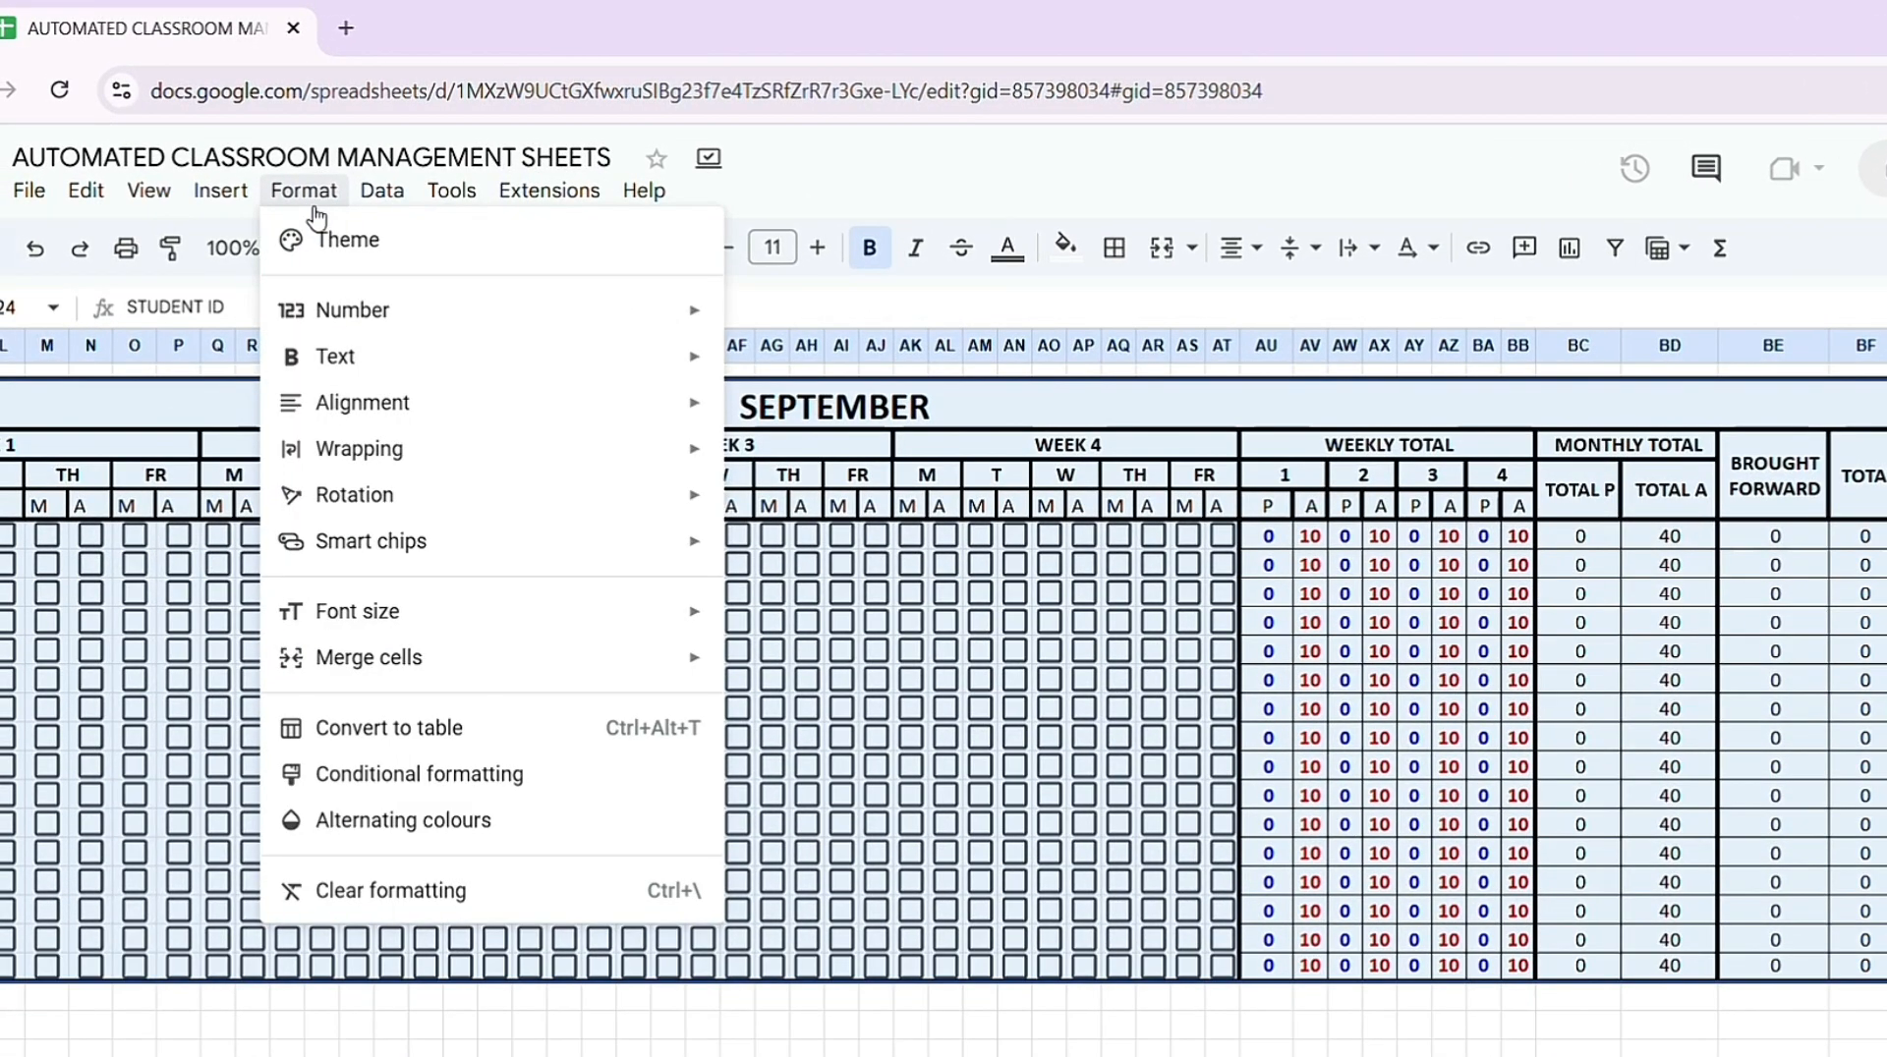
pyautogui.click(417, 822)
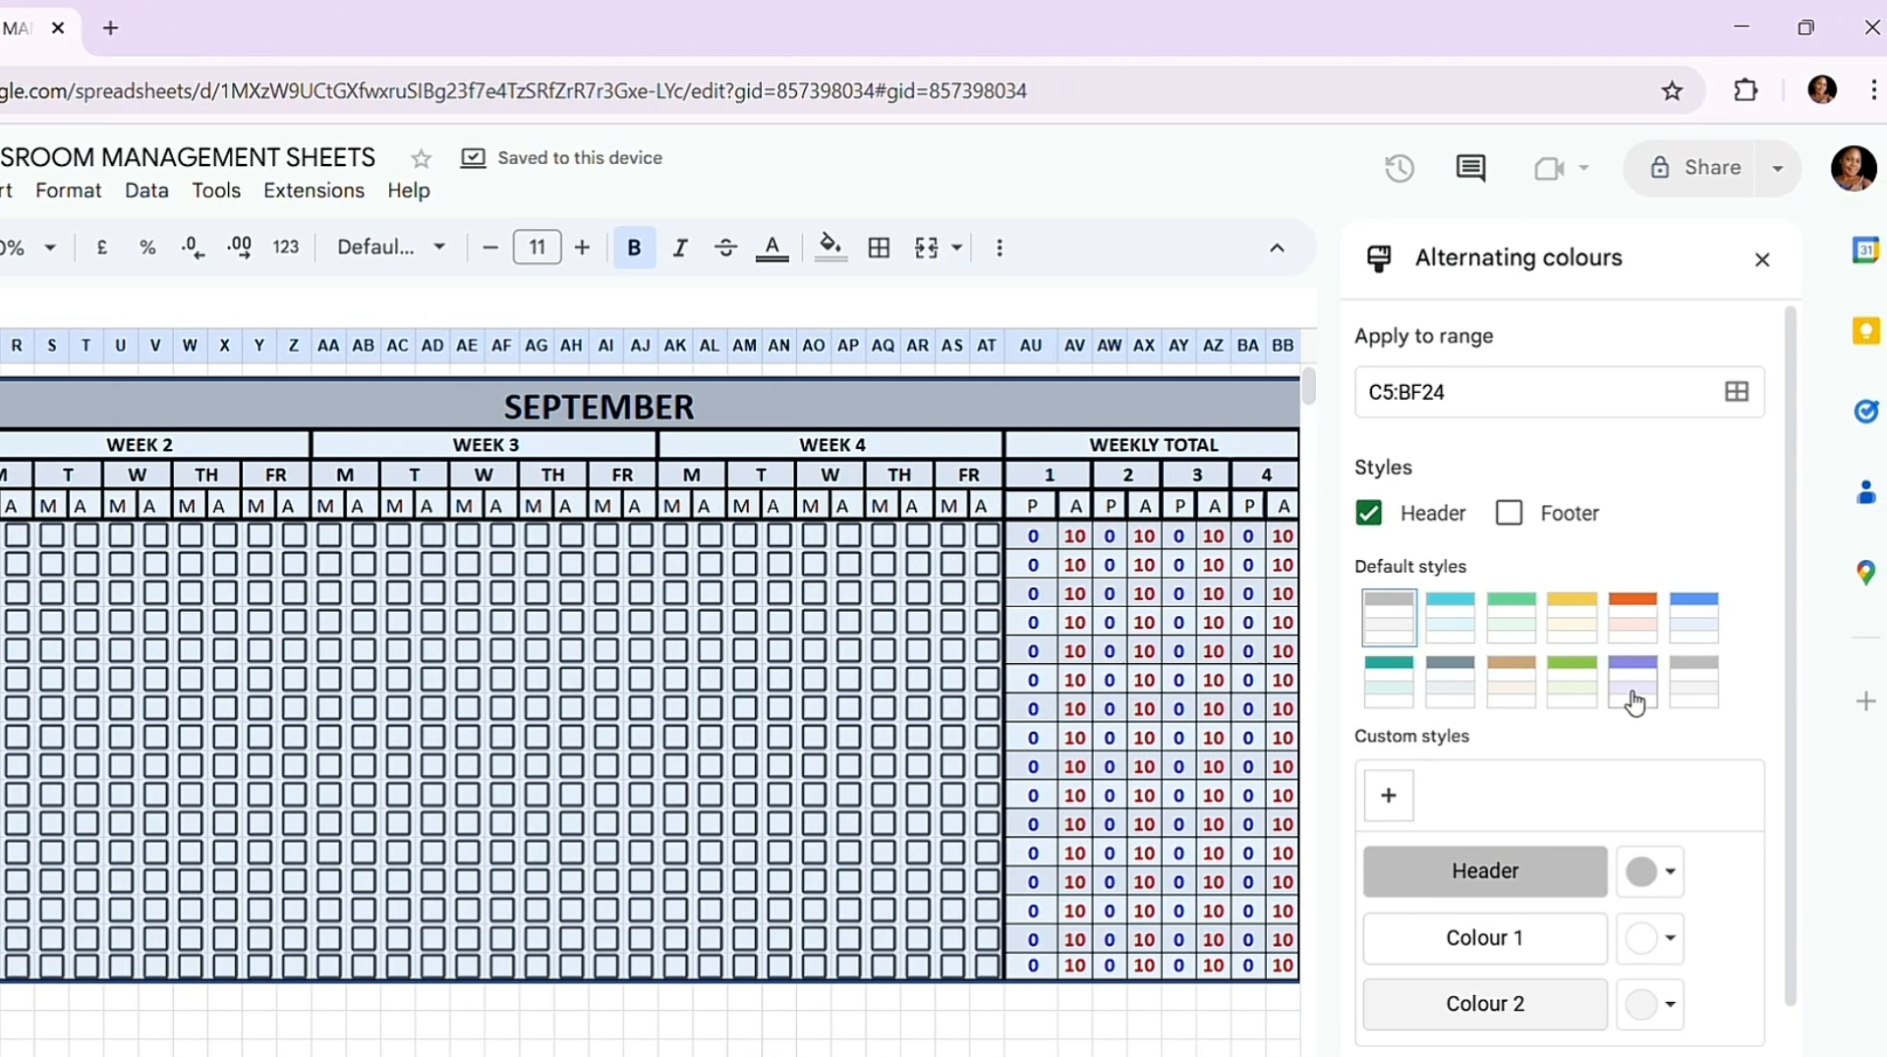
# Step: Customise the alternating colours with a cornflower blue header and light blue as Colour 1, and save the style
pyautogui.click(1676, 872)
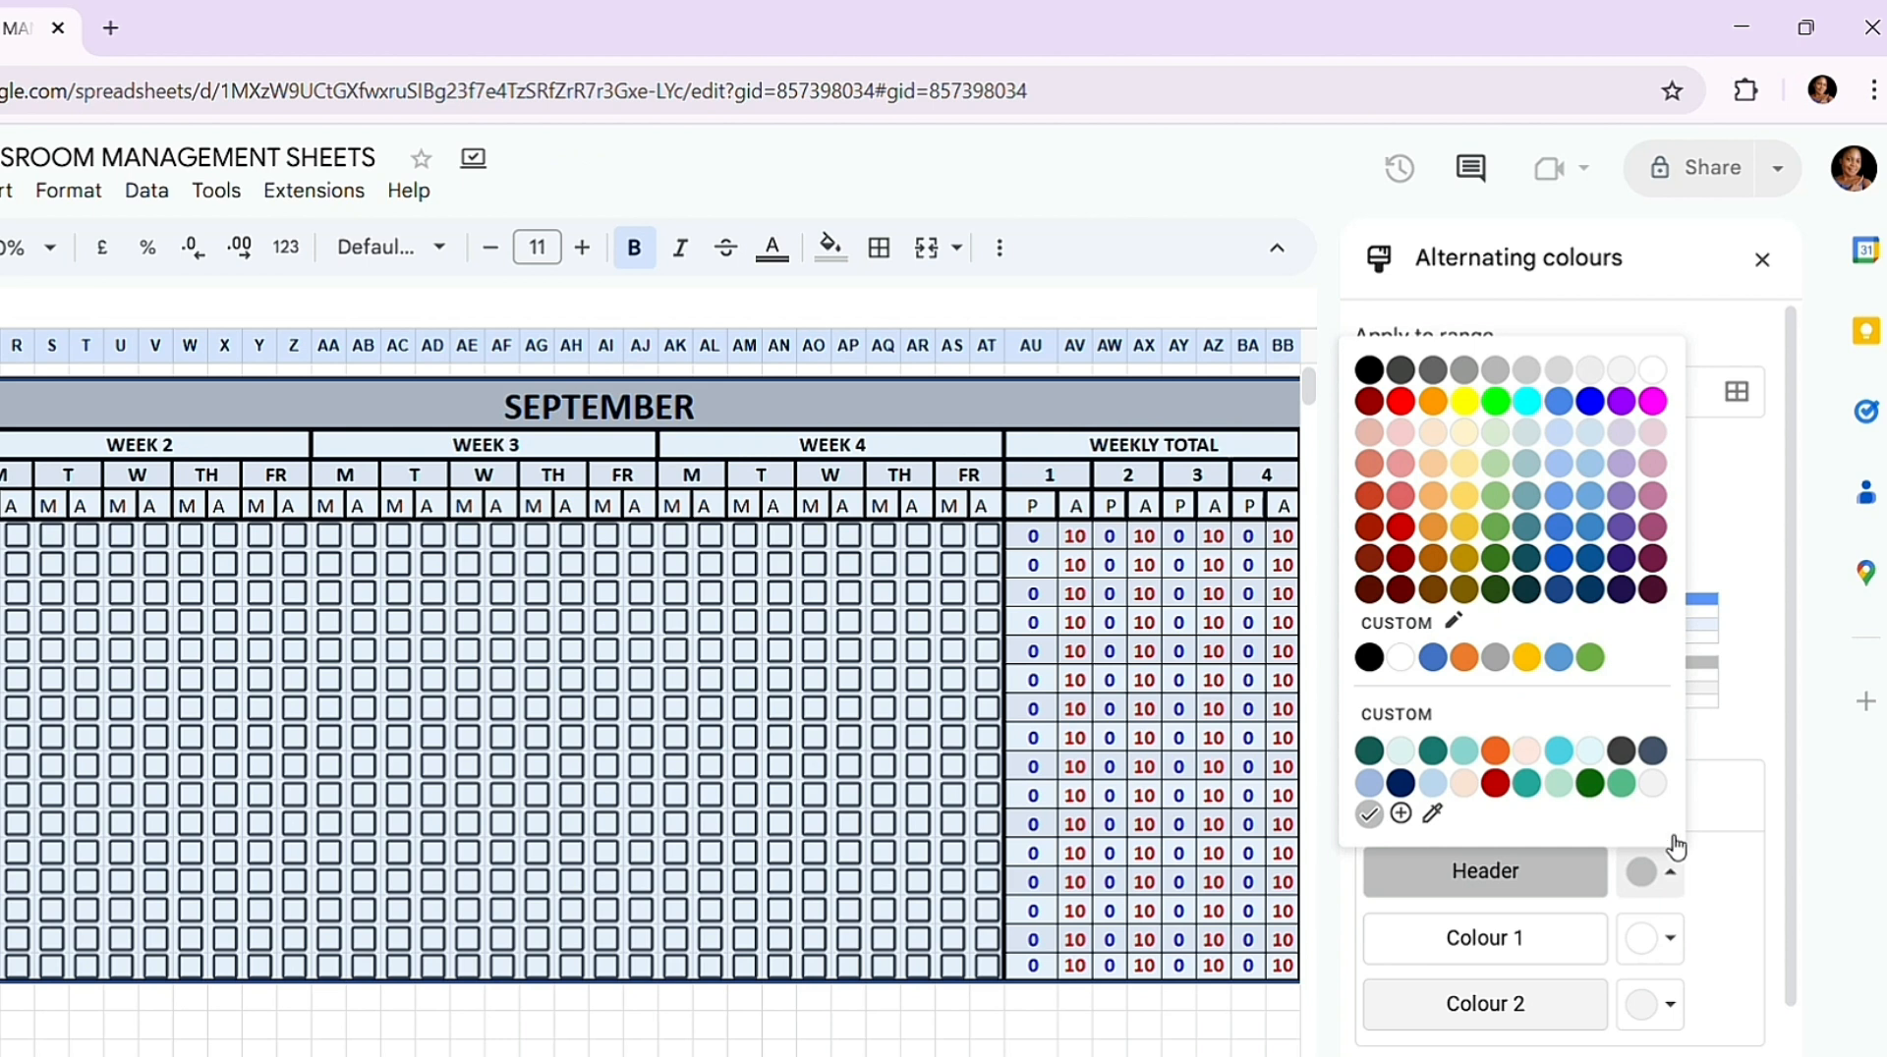
pyautogui.click(1560, 402)
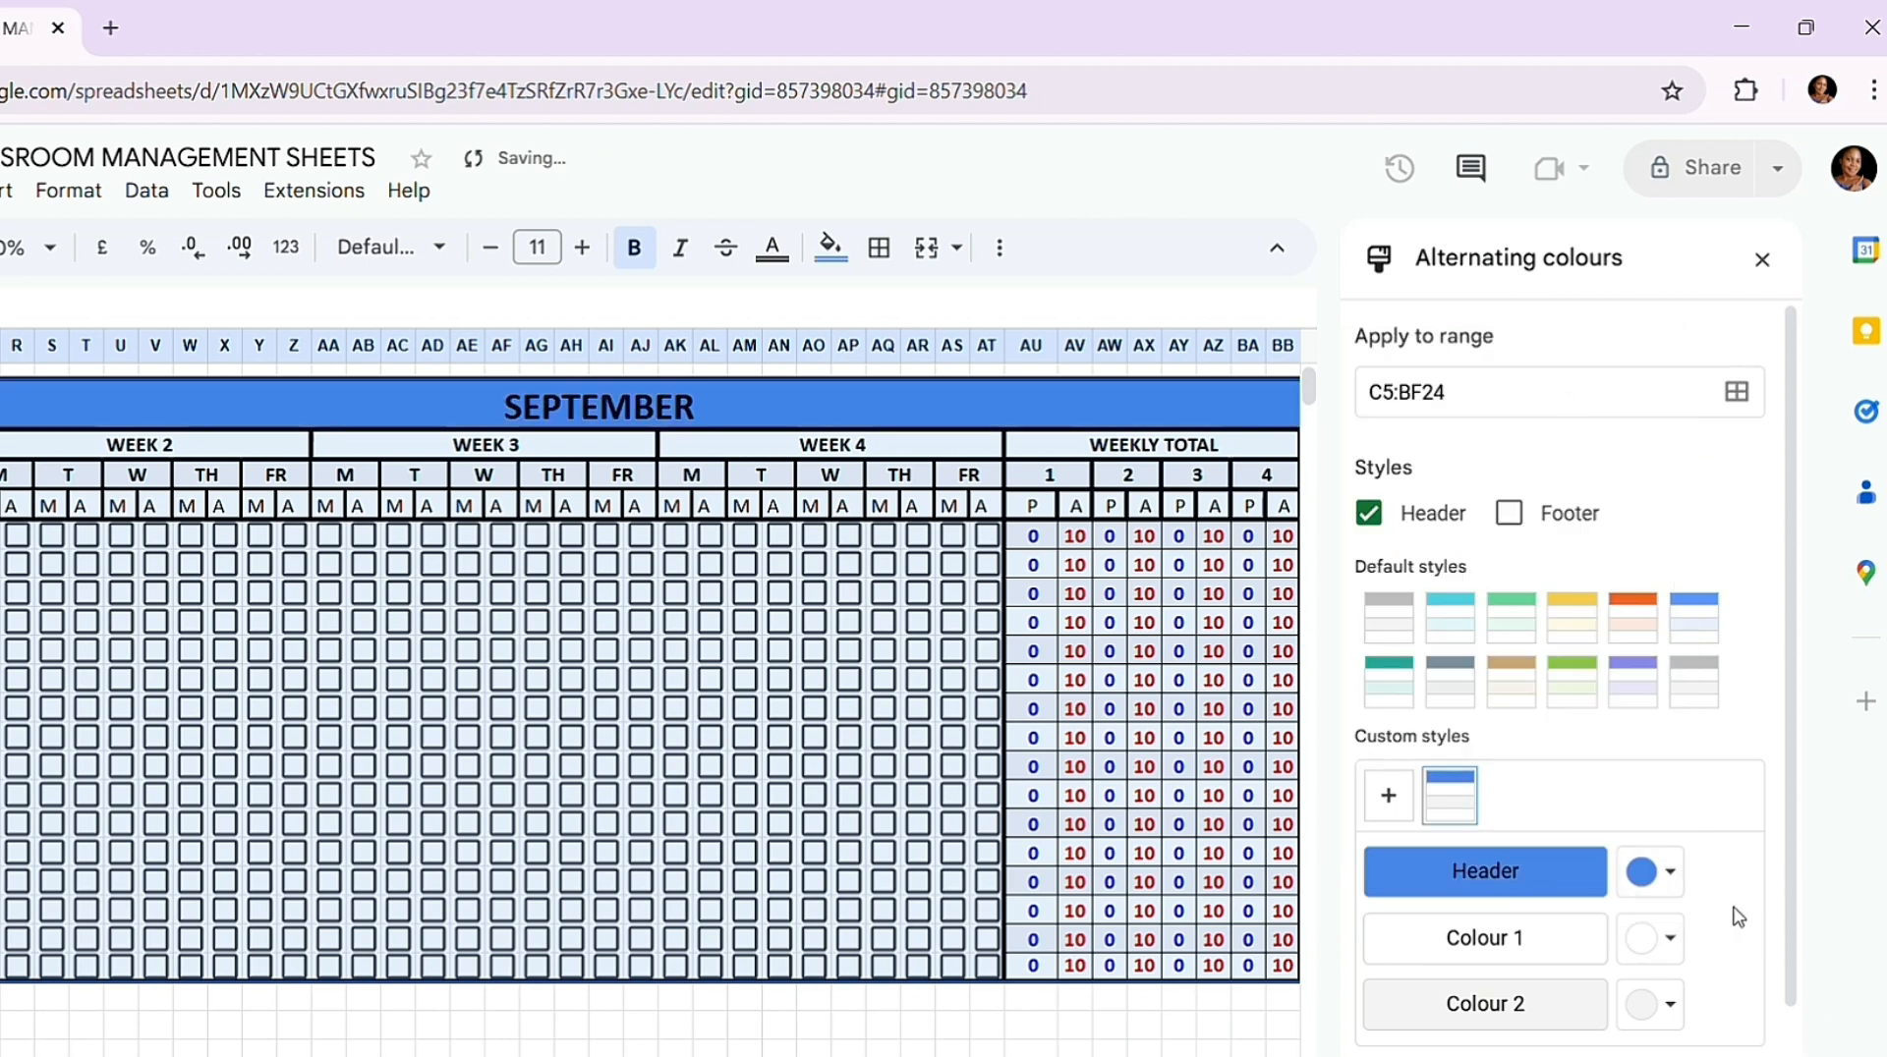
pyautogui.click(1671, 940)
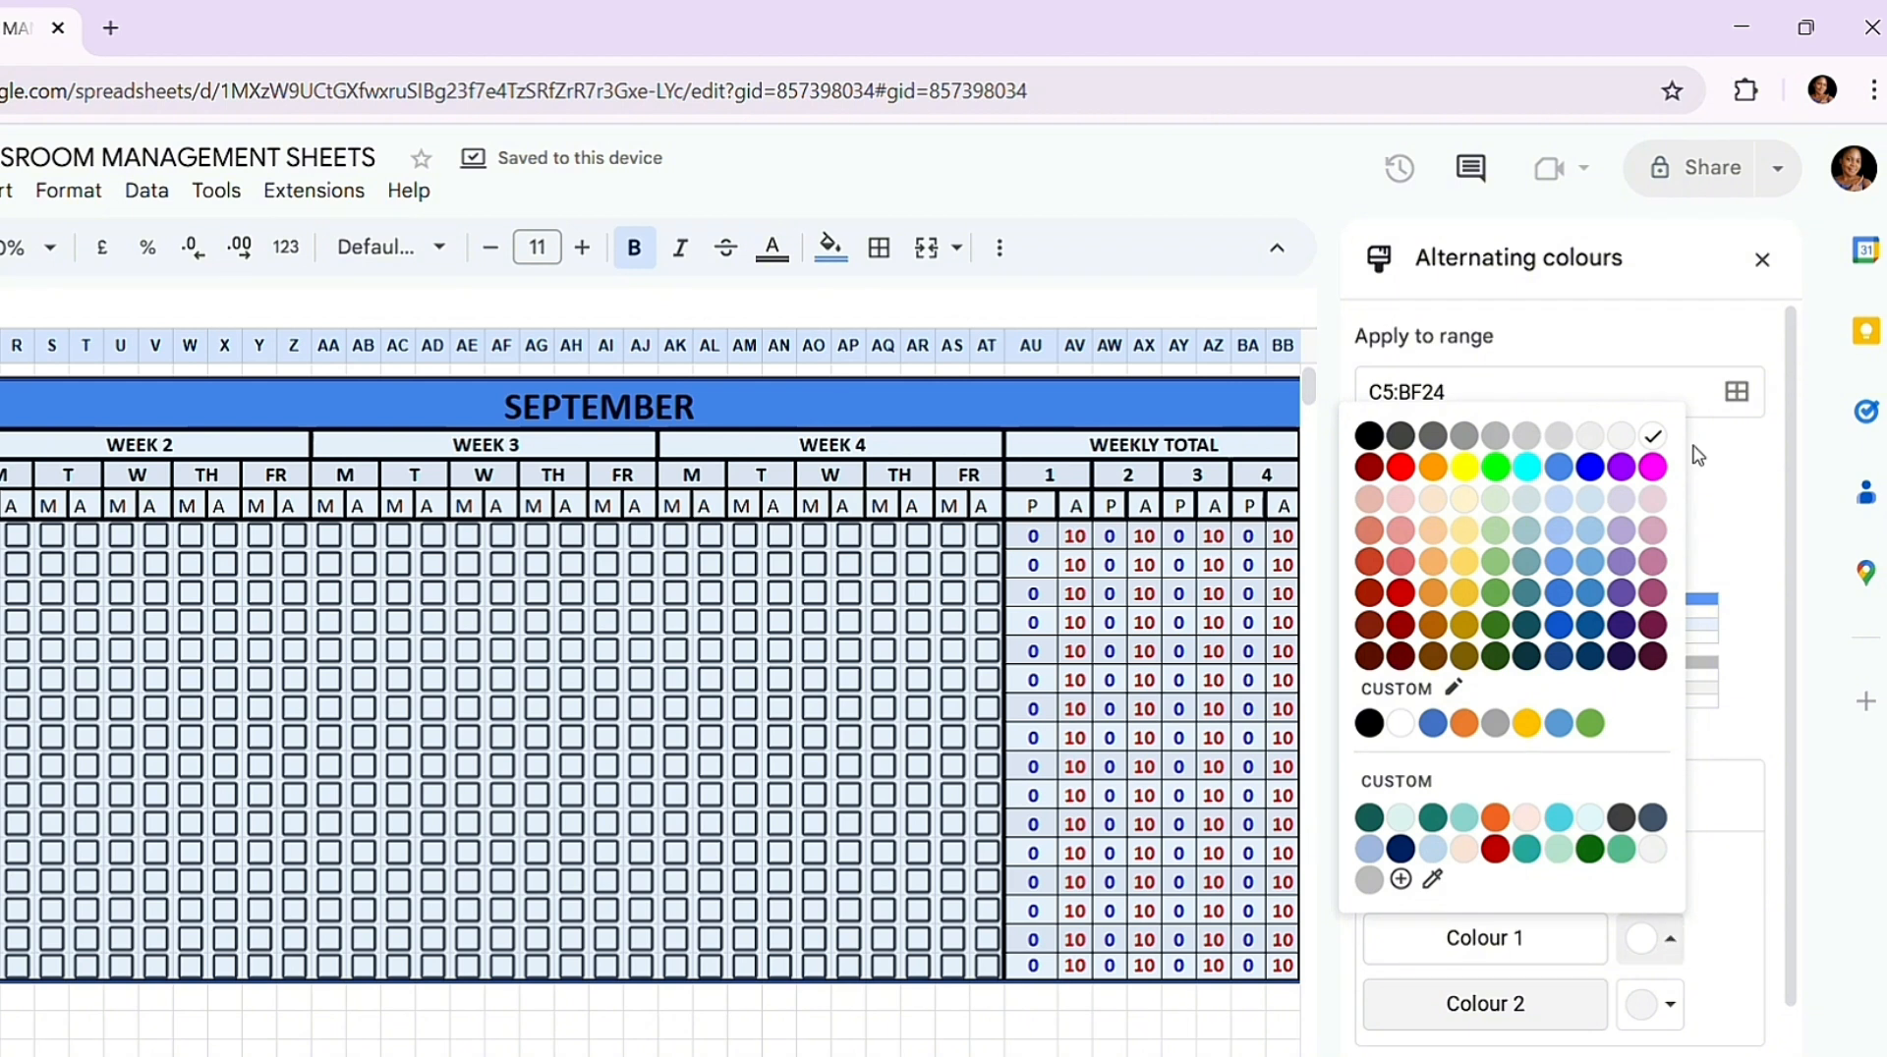
pyautogui.click(1592, 579)
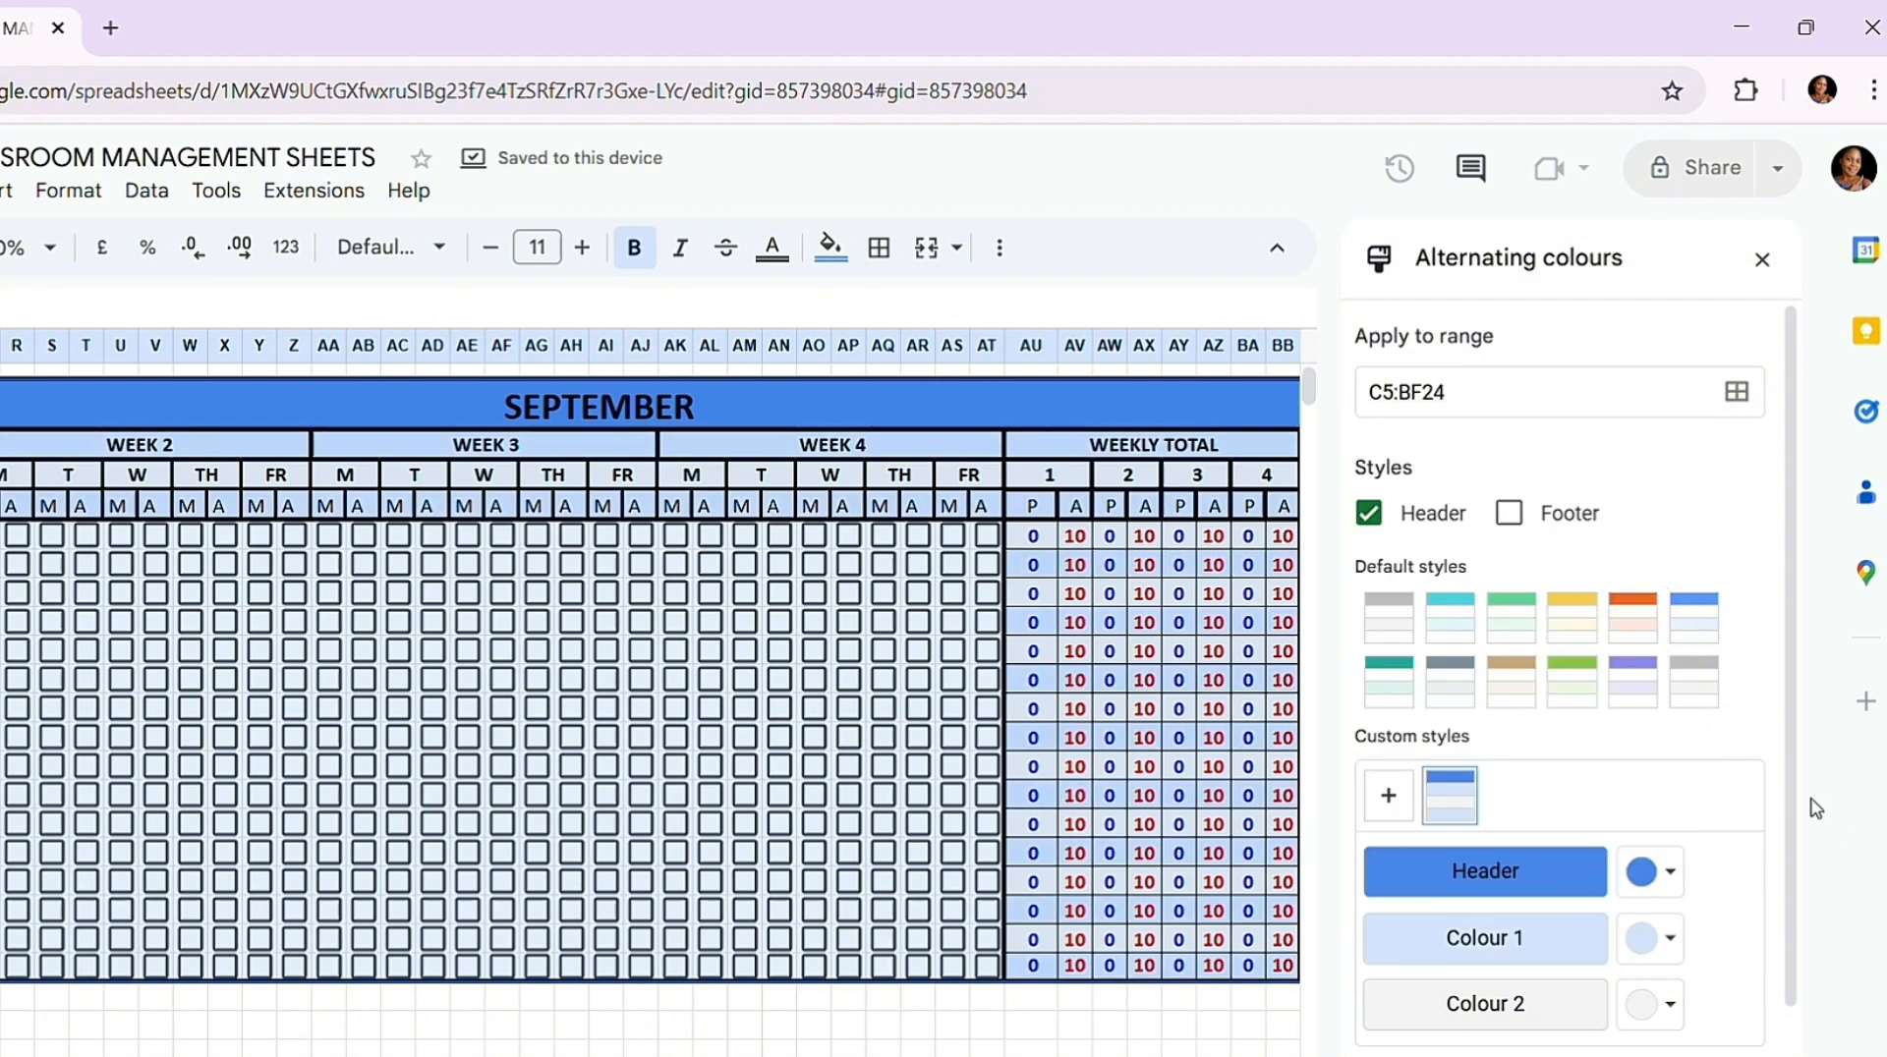
pyautogui.scroll(-2, 1801, 808)
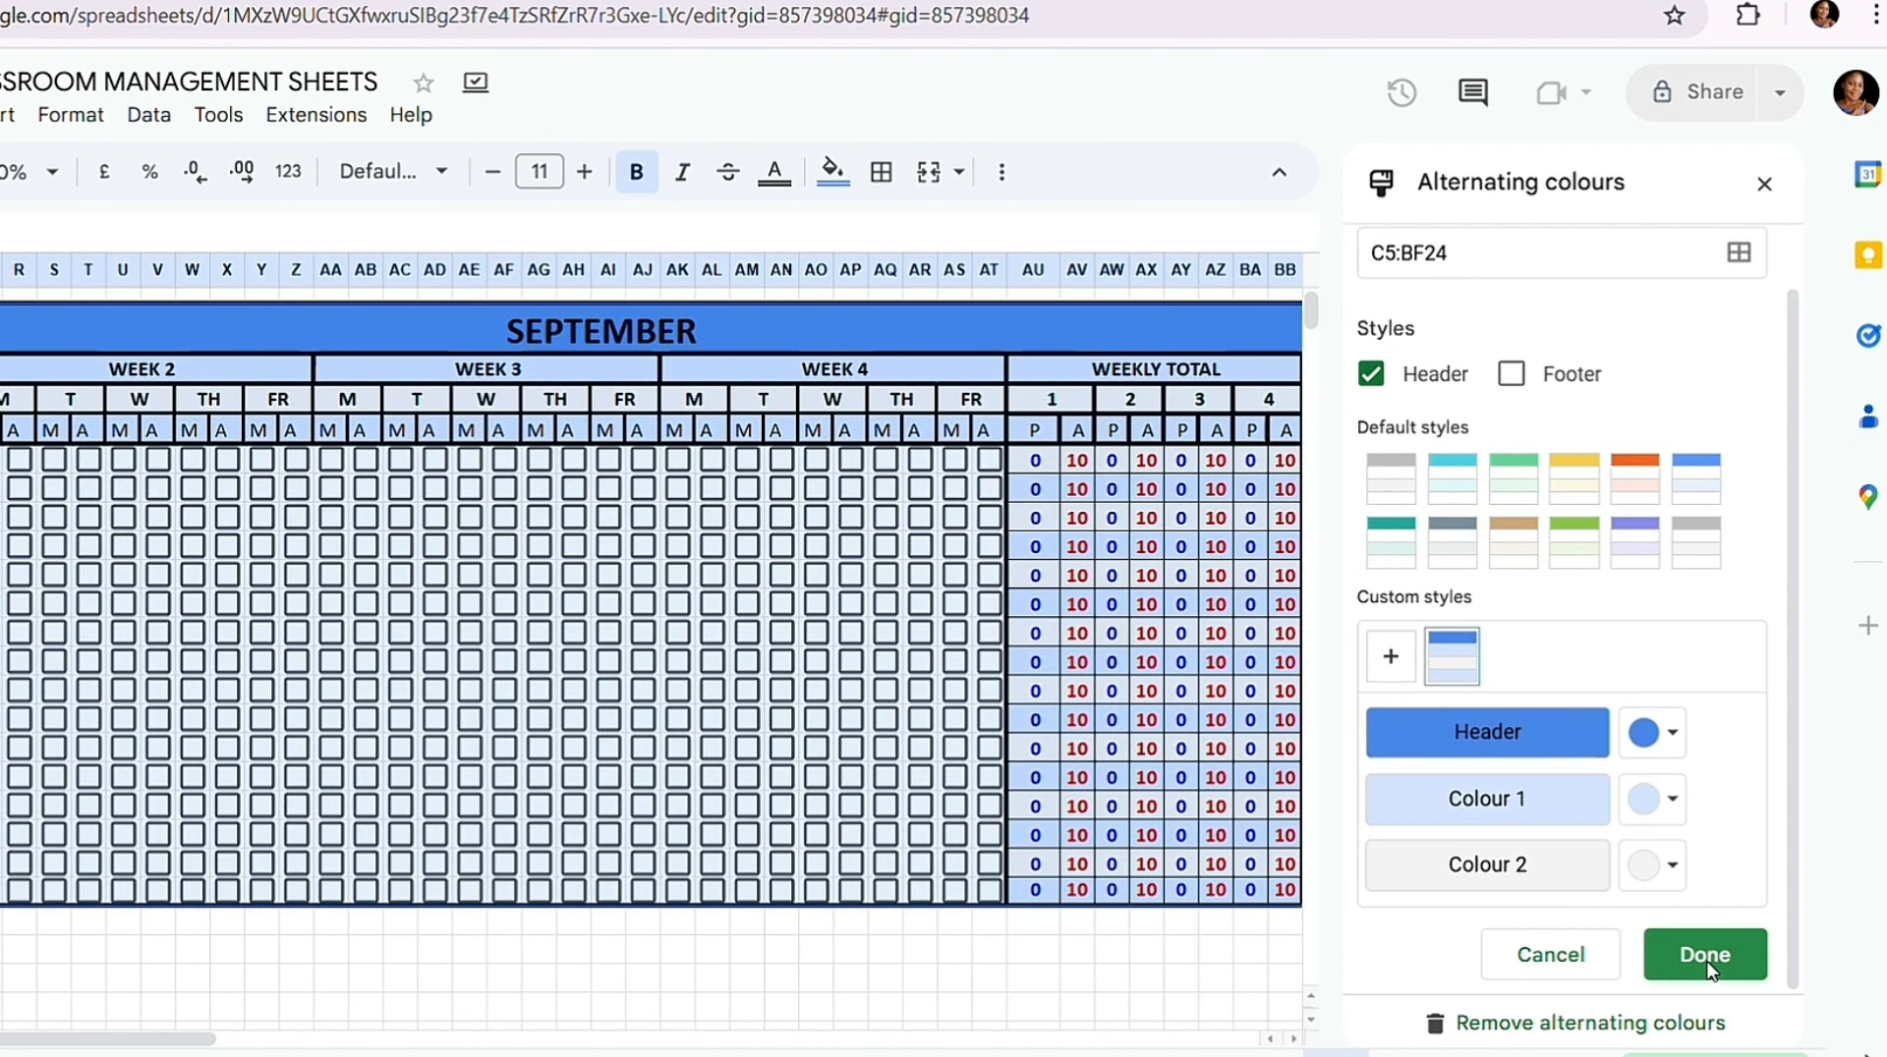
pyautogui.click(1707, 968)
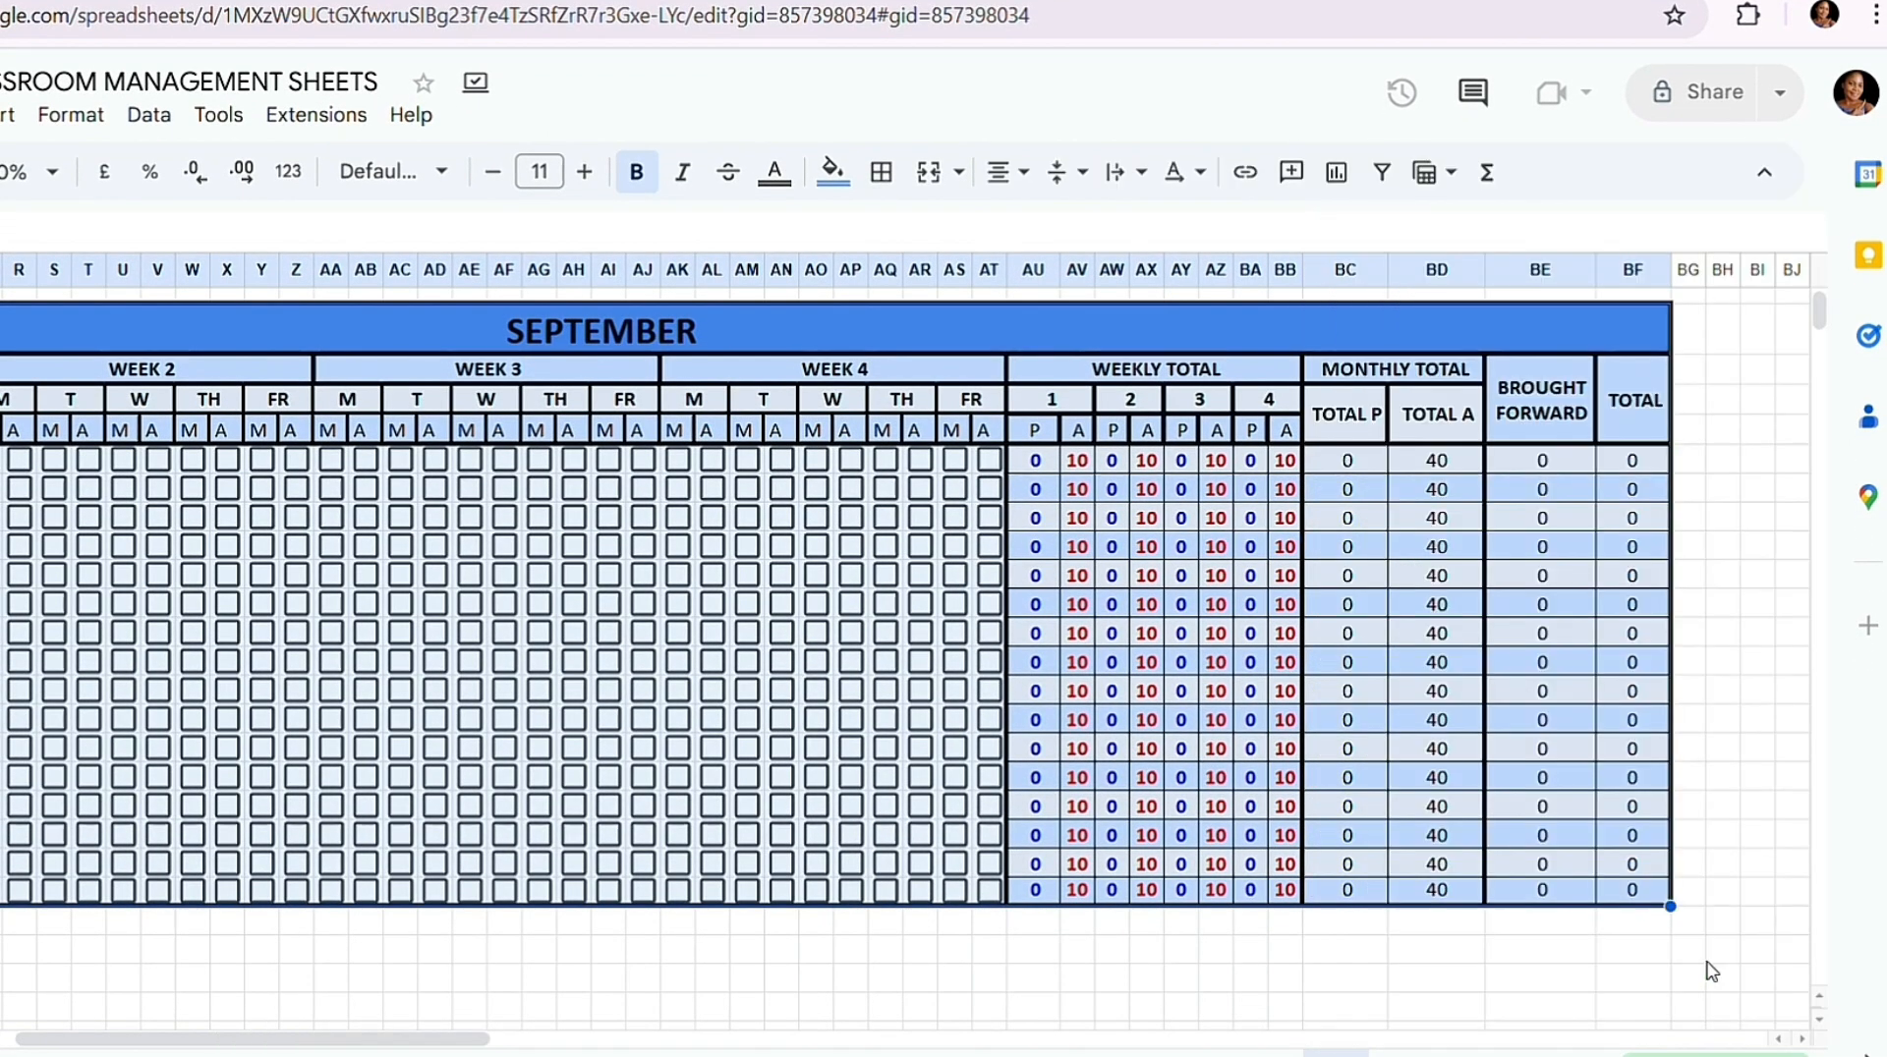
# Step: Copy the whole September block G5:BF24 and paste it directly beside the register, starting at BG5
pyautogui.click(478, 916)
pyautogui.hscroll(-6, 694, 947)
pyautogui.moveTo(297, 1045); pyautogui.dragTo(228, 1010)
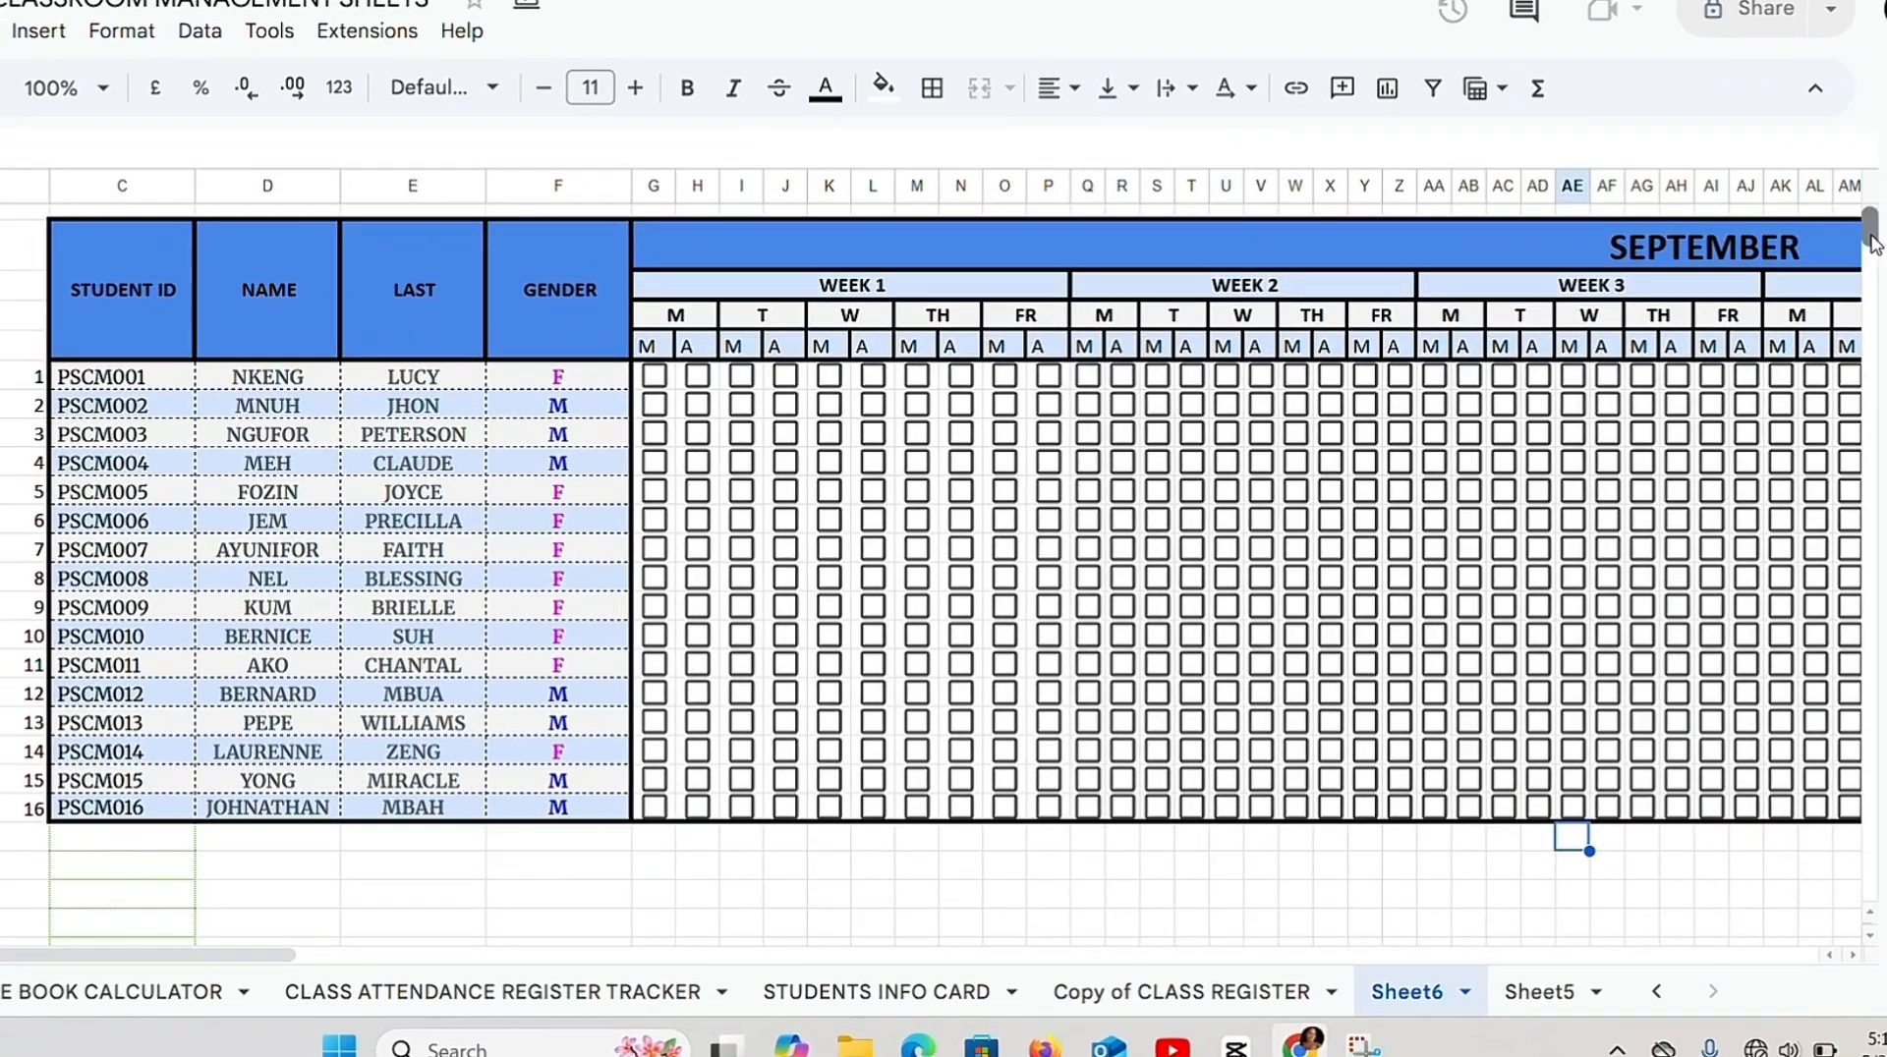
pyautogui.moveTo(1870, 232); pyautogui.dragTo(1872, 201)
pyautogui.moveTo(300, 939); pyautogui.dragTo(428, 923)
pyautogui.moveTo(165, 941); pyautogui.dragTo(209, 966)
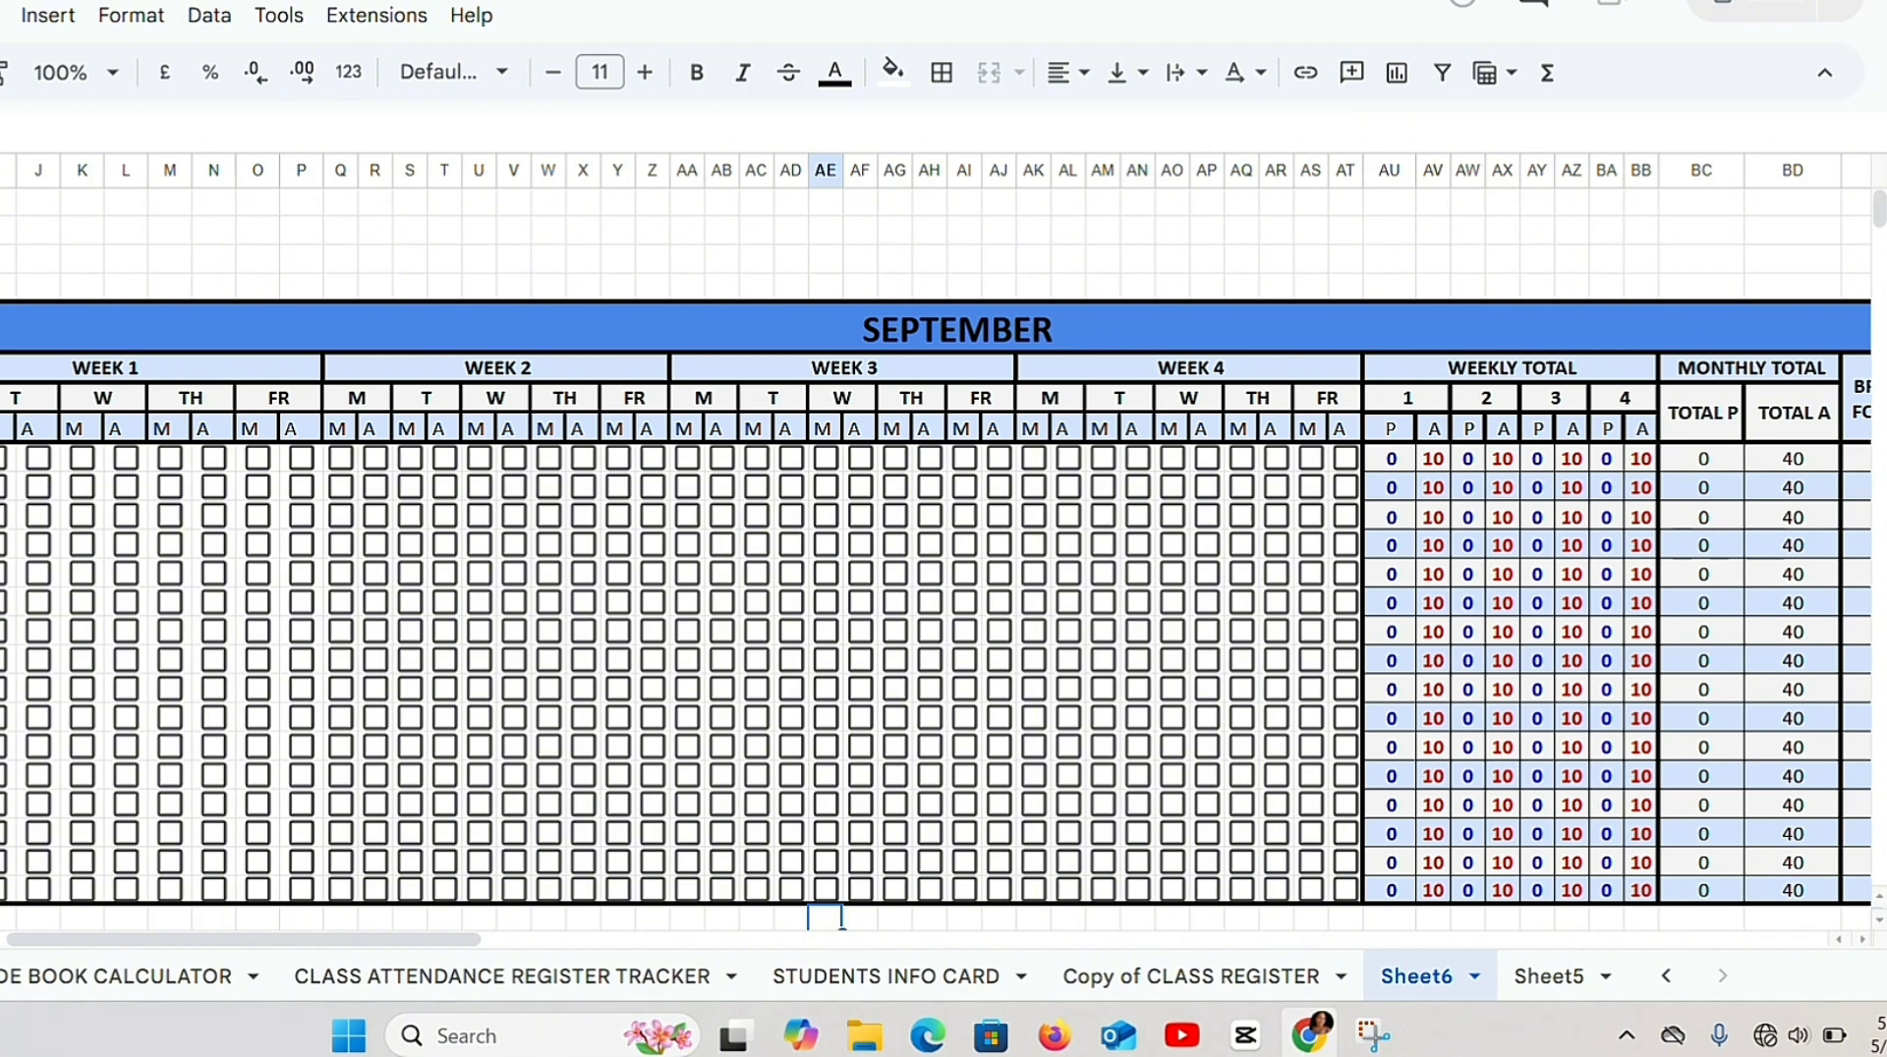
pyautogui.moveTo(21, 332); pyautogui.dragTo(1747, 541)
pyautogui.scroll(3, 1730, 336)
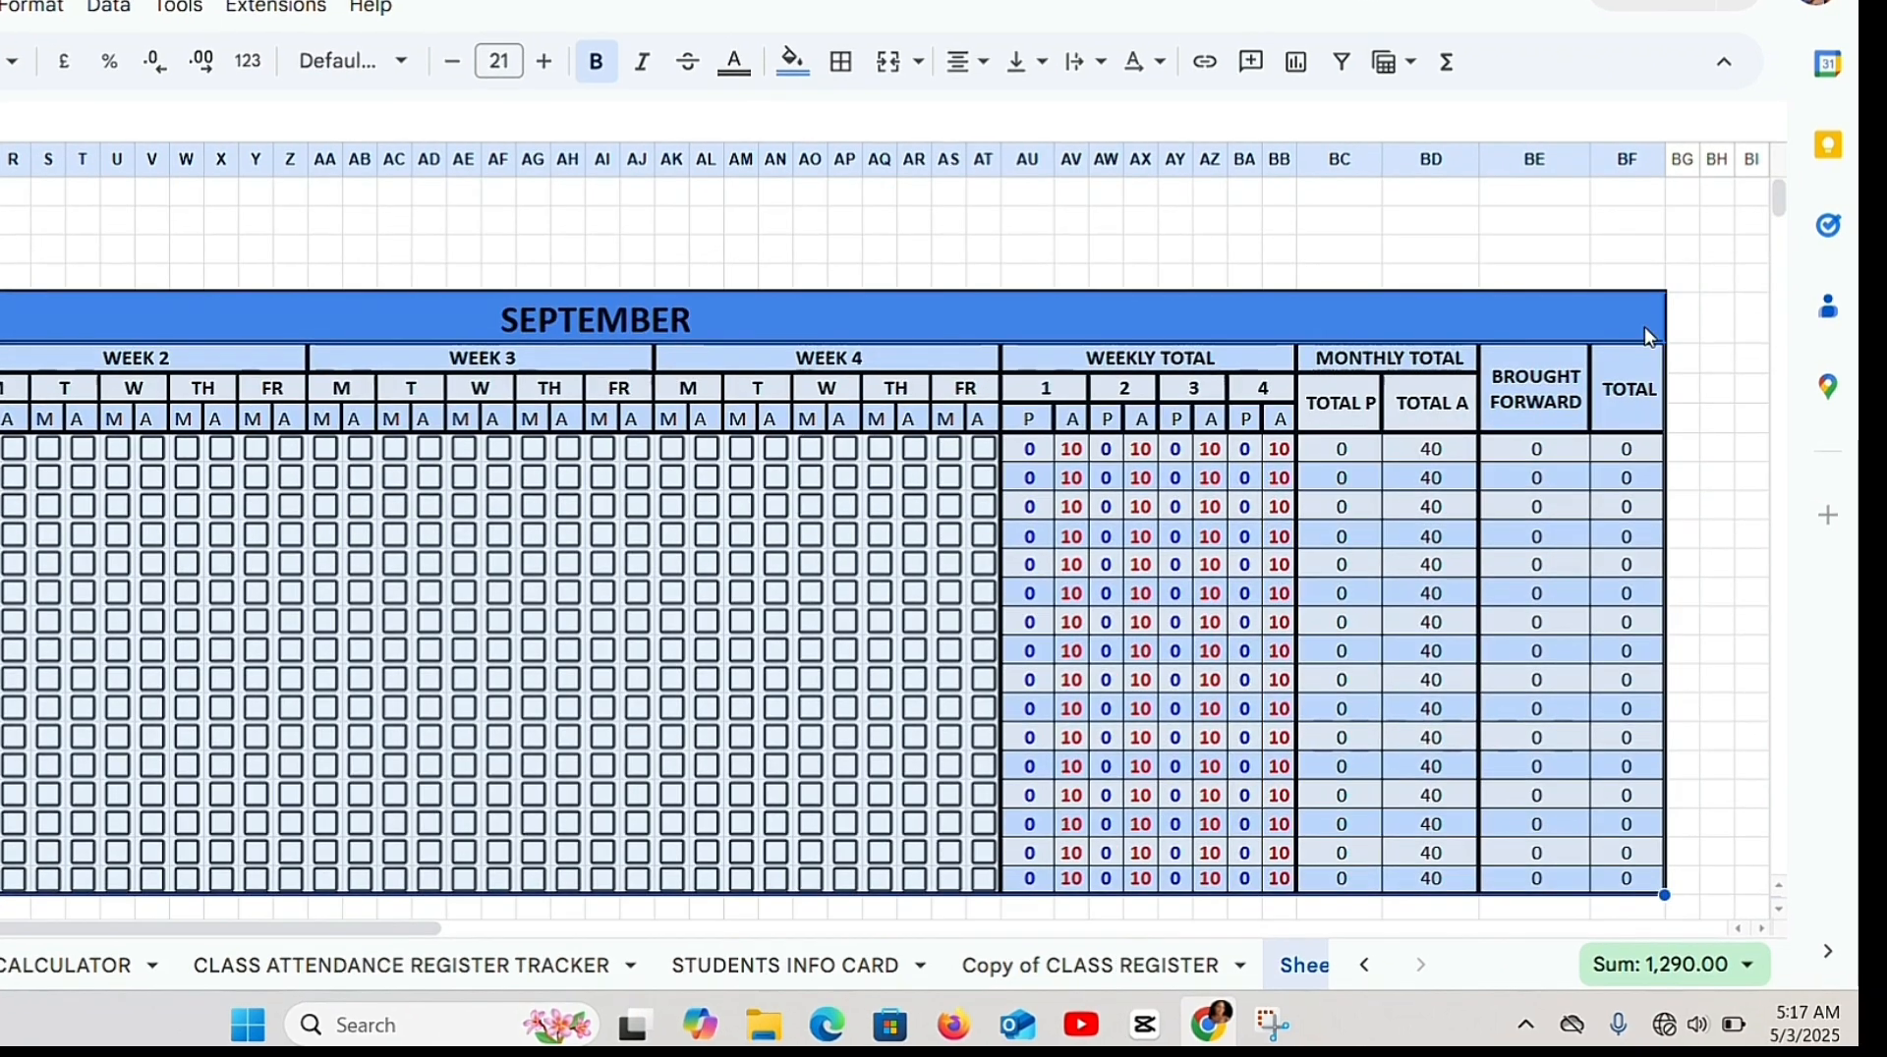
pyautogui.rightClick(1730, 336)
pyautogui.click(1503, 145)
pyautogui.moveTo(489, 930); pyautogui.dragTo(681, 929)
pyautogui.click(586, 317)
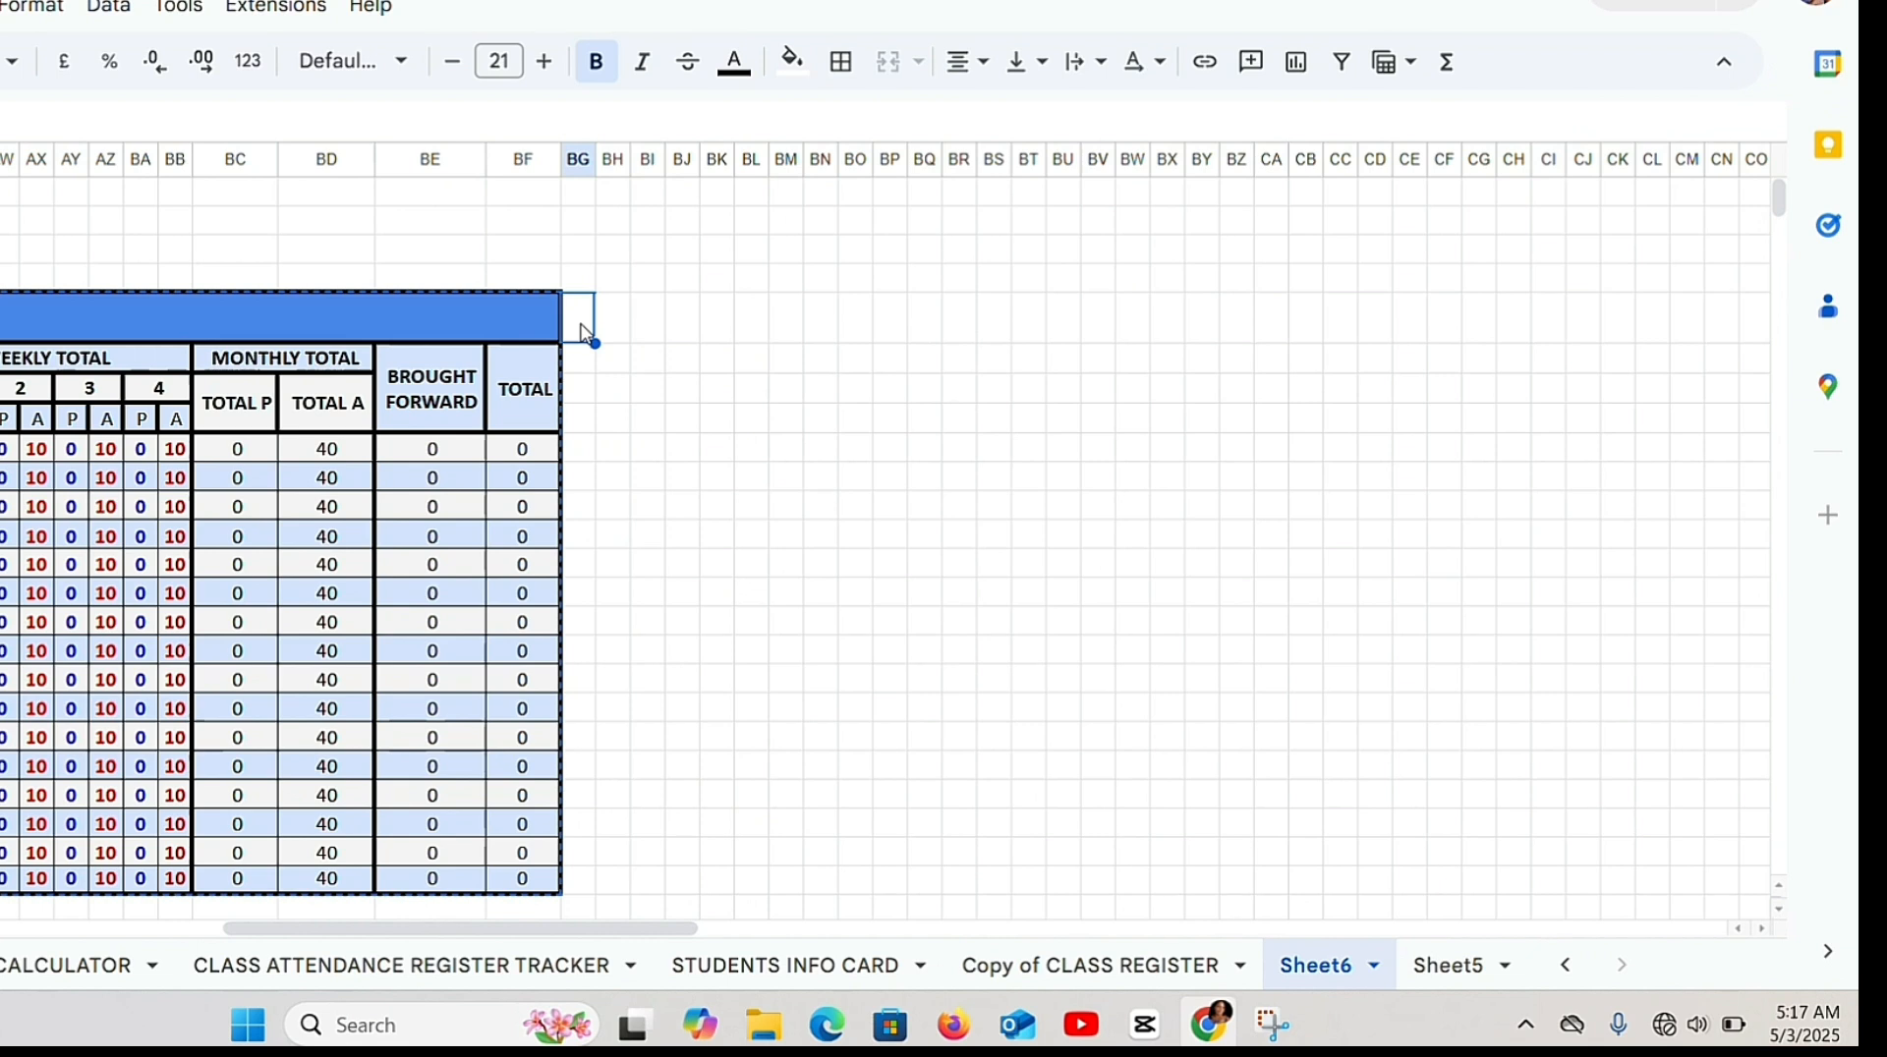
pyautogui.hotkey('ctrl', 'v')
pyautogui.hscroll(5, 577, 662)
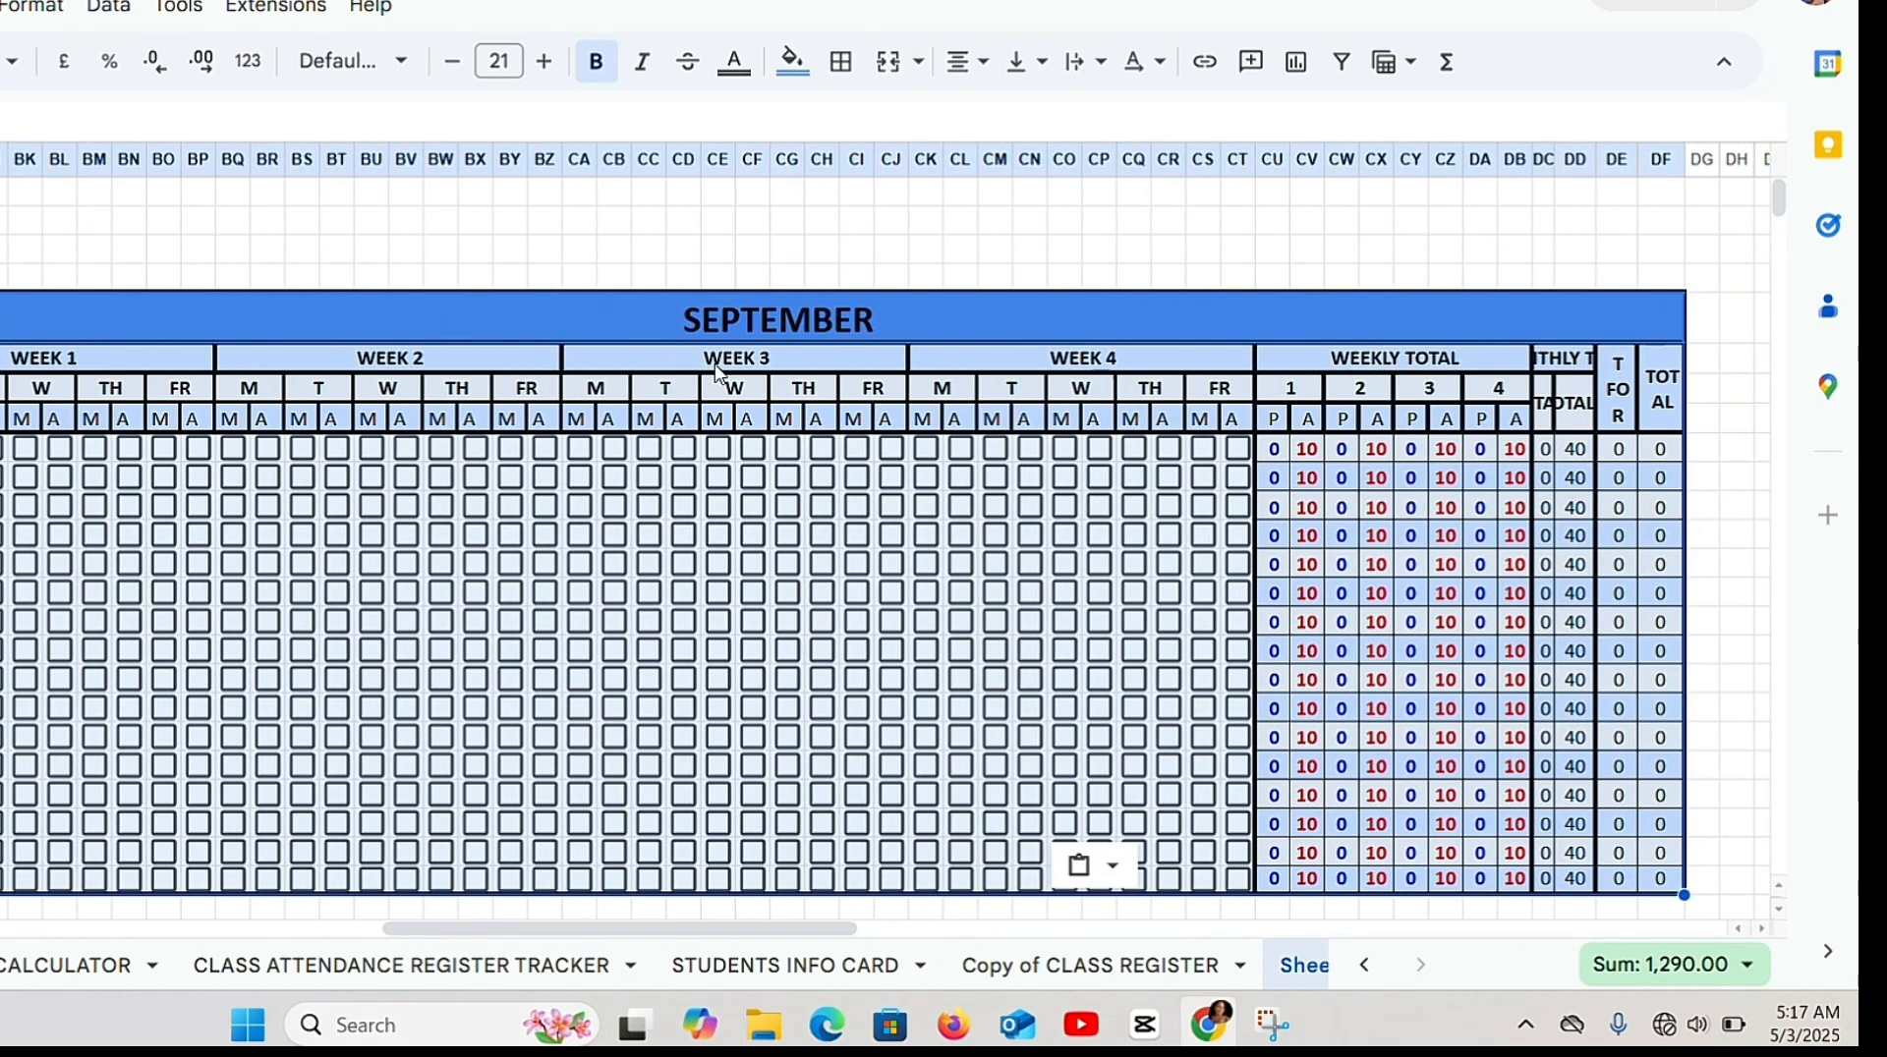
# Step: Change the month title of the pasted block to OCTOBER
pyautogui.doubleClick(776, 322)
pyautogui.moveTo(810, 320); pyautogui.dragTo(680, 321)
pyautogui.write('OCTO')
pyautogui.moveTo(543, 927); pyautogui.dragTo(715, 931)
pyautogui.click(1565, 541)
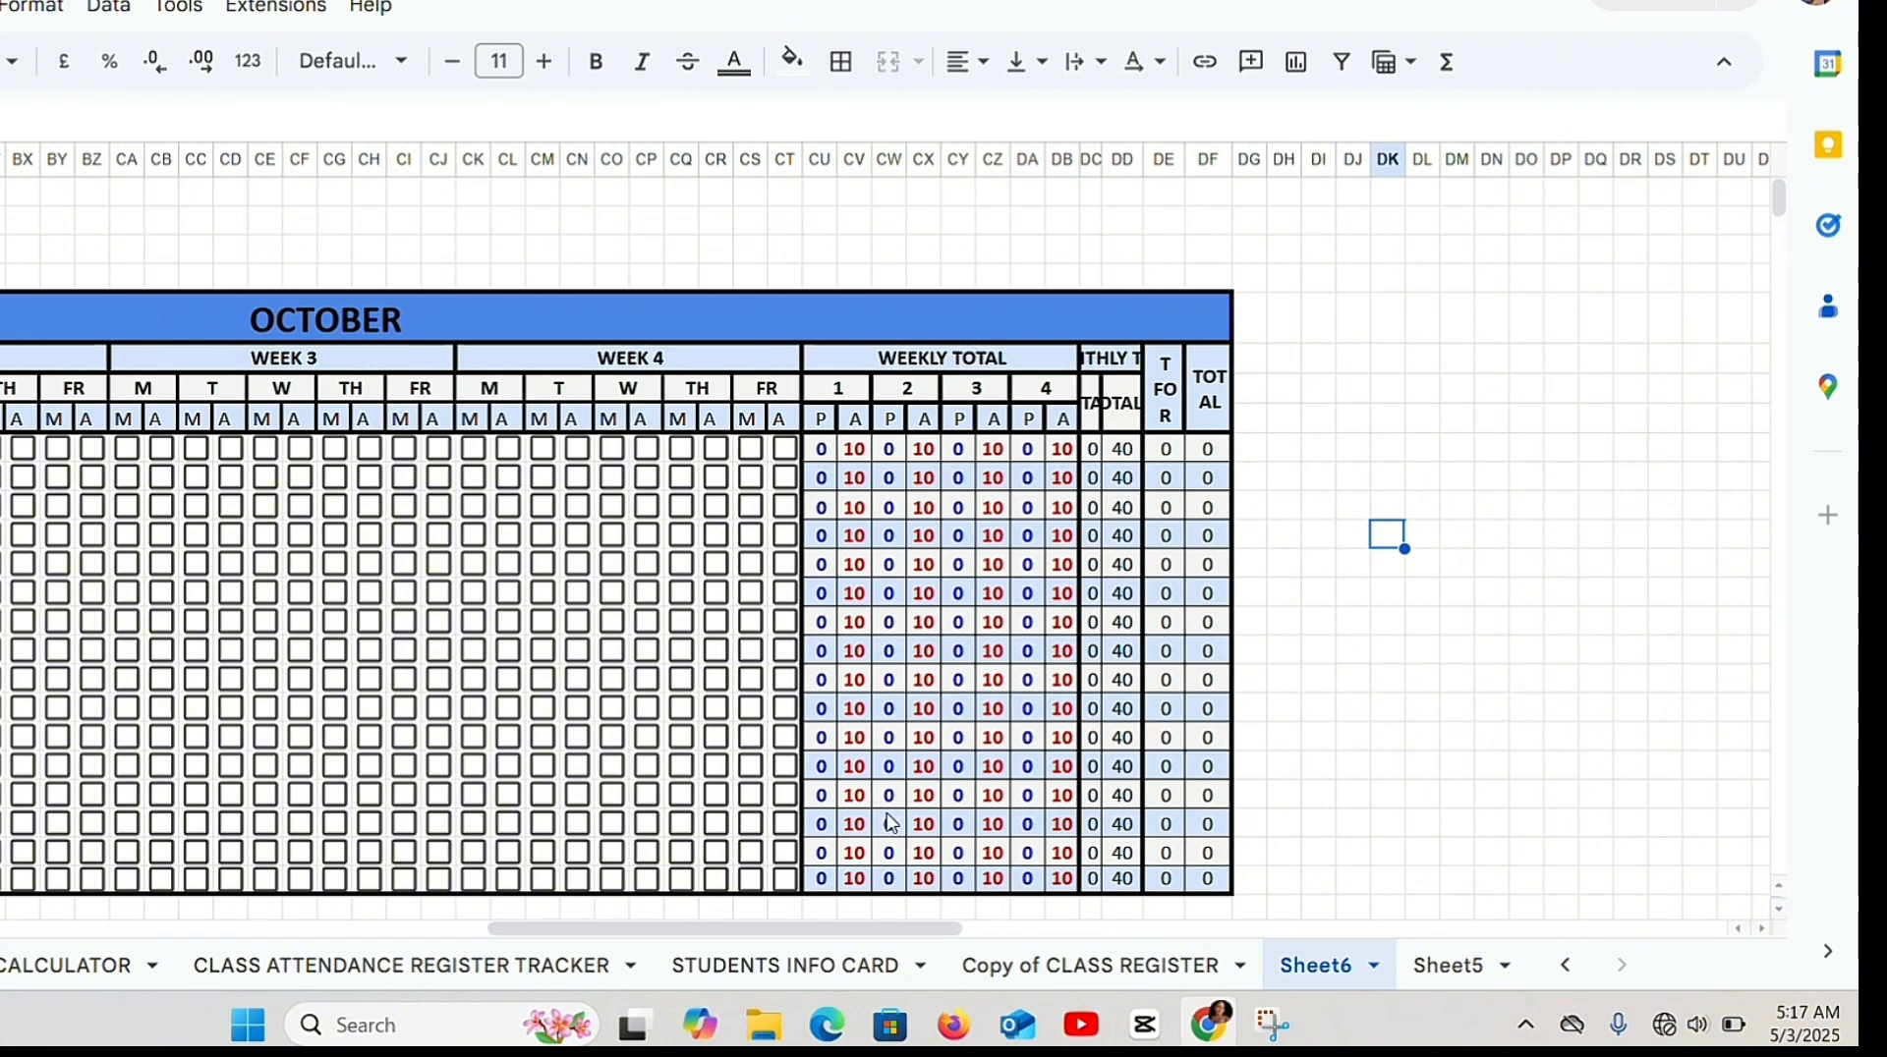
# Step: Widen October's monthly total, brought forward and total columns DC to DF so their headings are readable
pyautogui.hscroll(2, 889, 823)
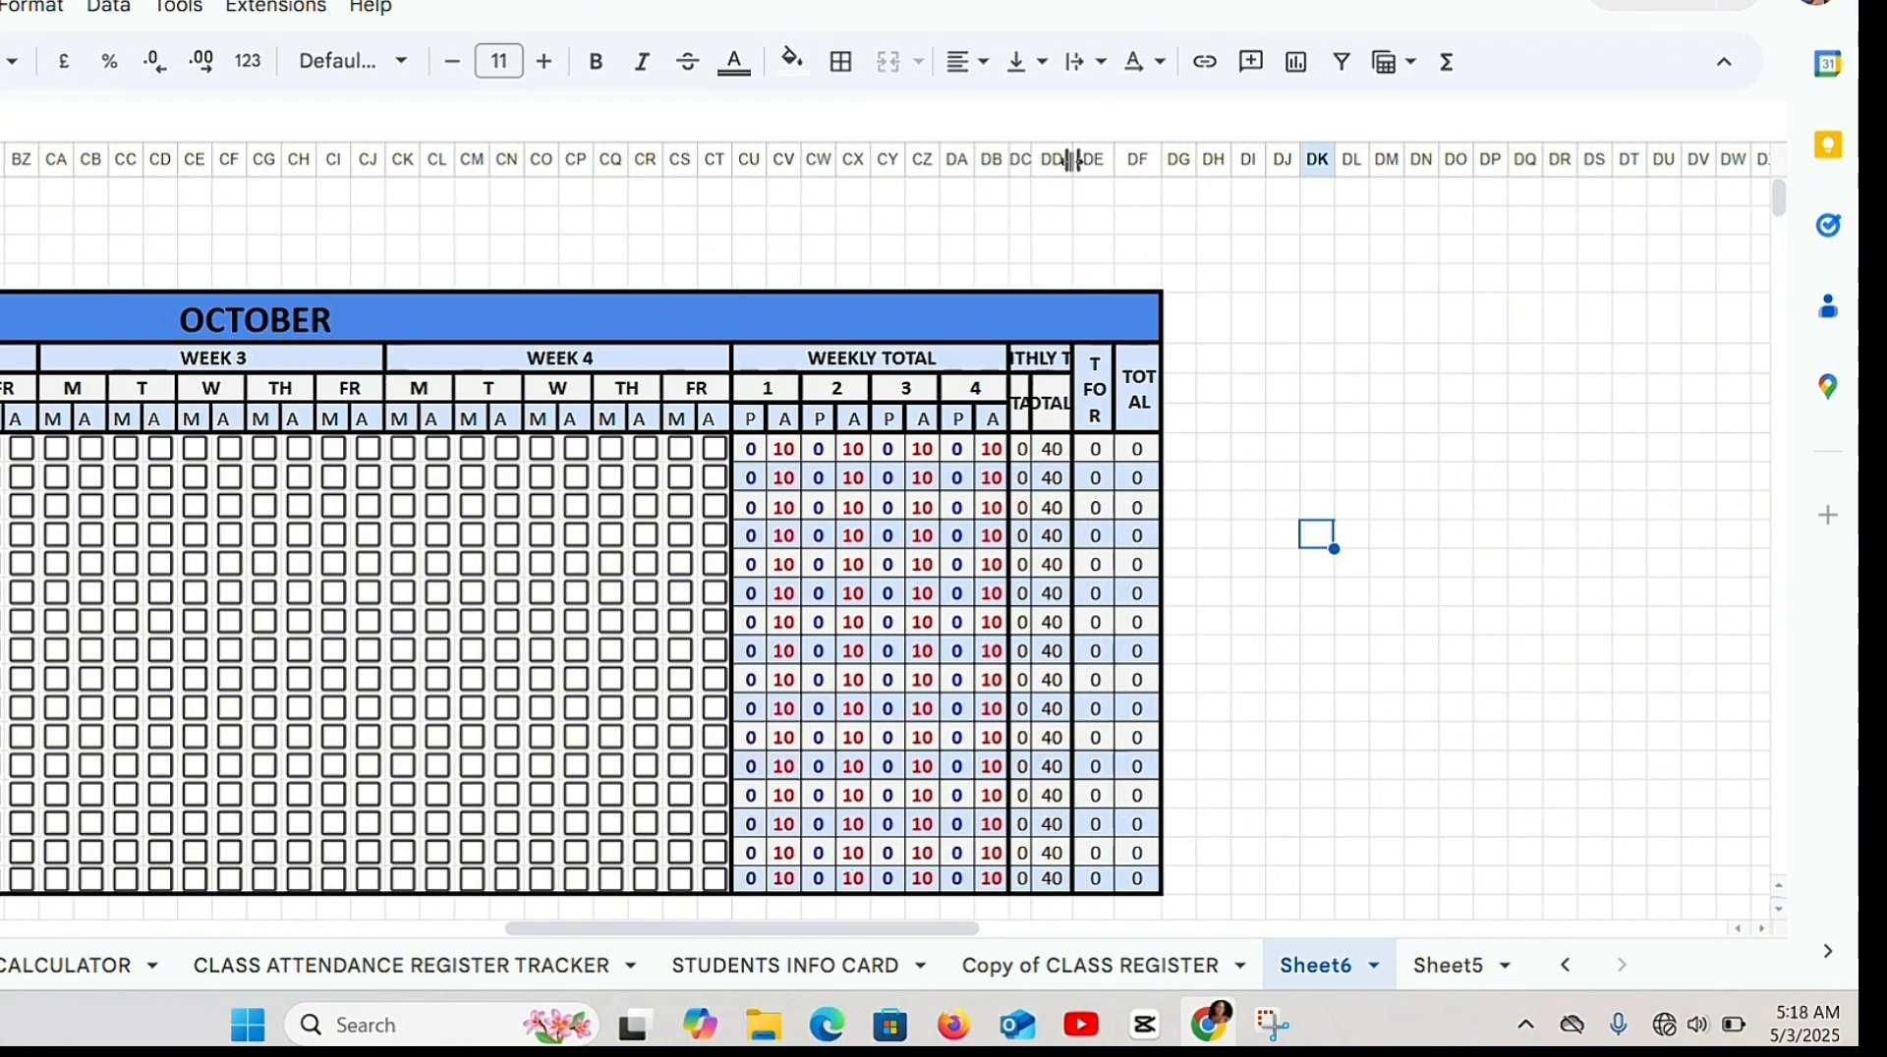
pyautogui.moveTo(1034, 159); pyautogui.dragTo(1048, 159)
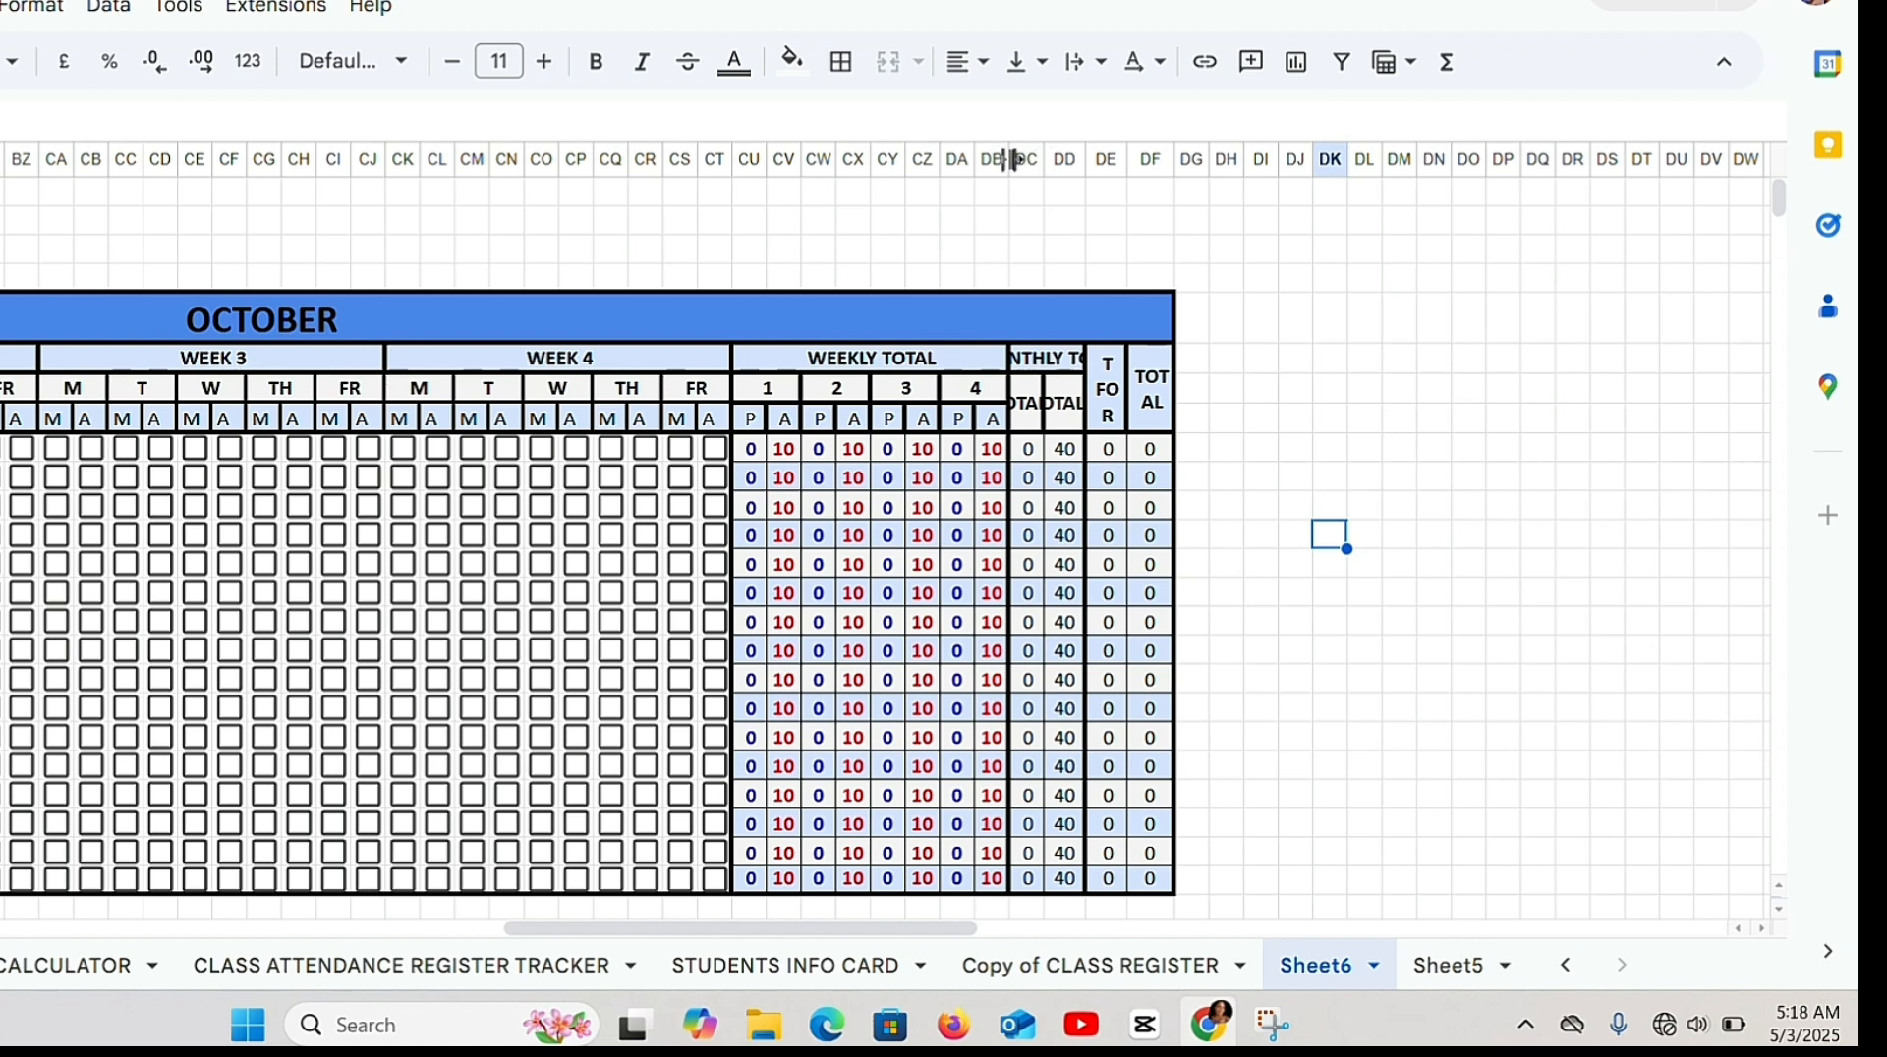
pyautogui.moveTo(1046, 158); pyautogui.dragTo(1246, 159)
pyautogui.moveTo(1293, 159)
pyautogui.mouseDown()
pyautogui.moveTo(1338, 159)
pyautogui.moveTo(1280, 161)
pyautogui.mouseUp()
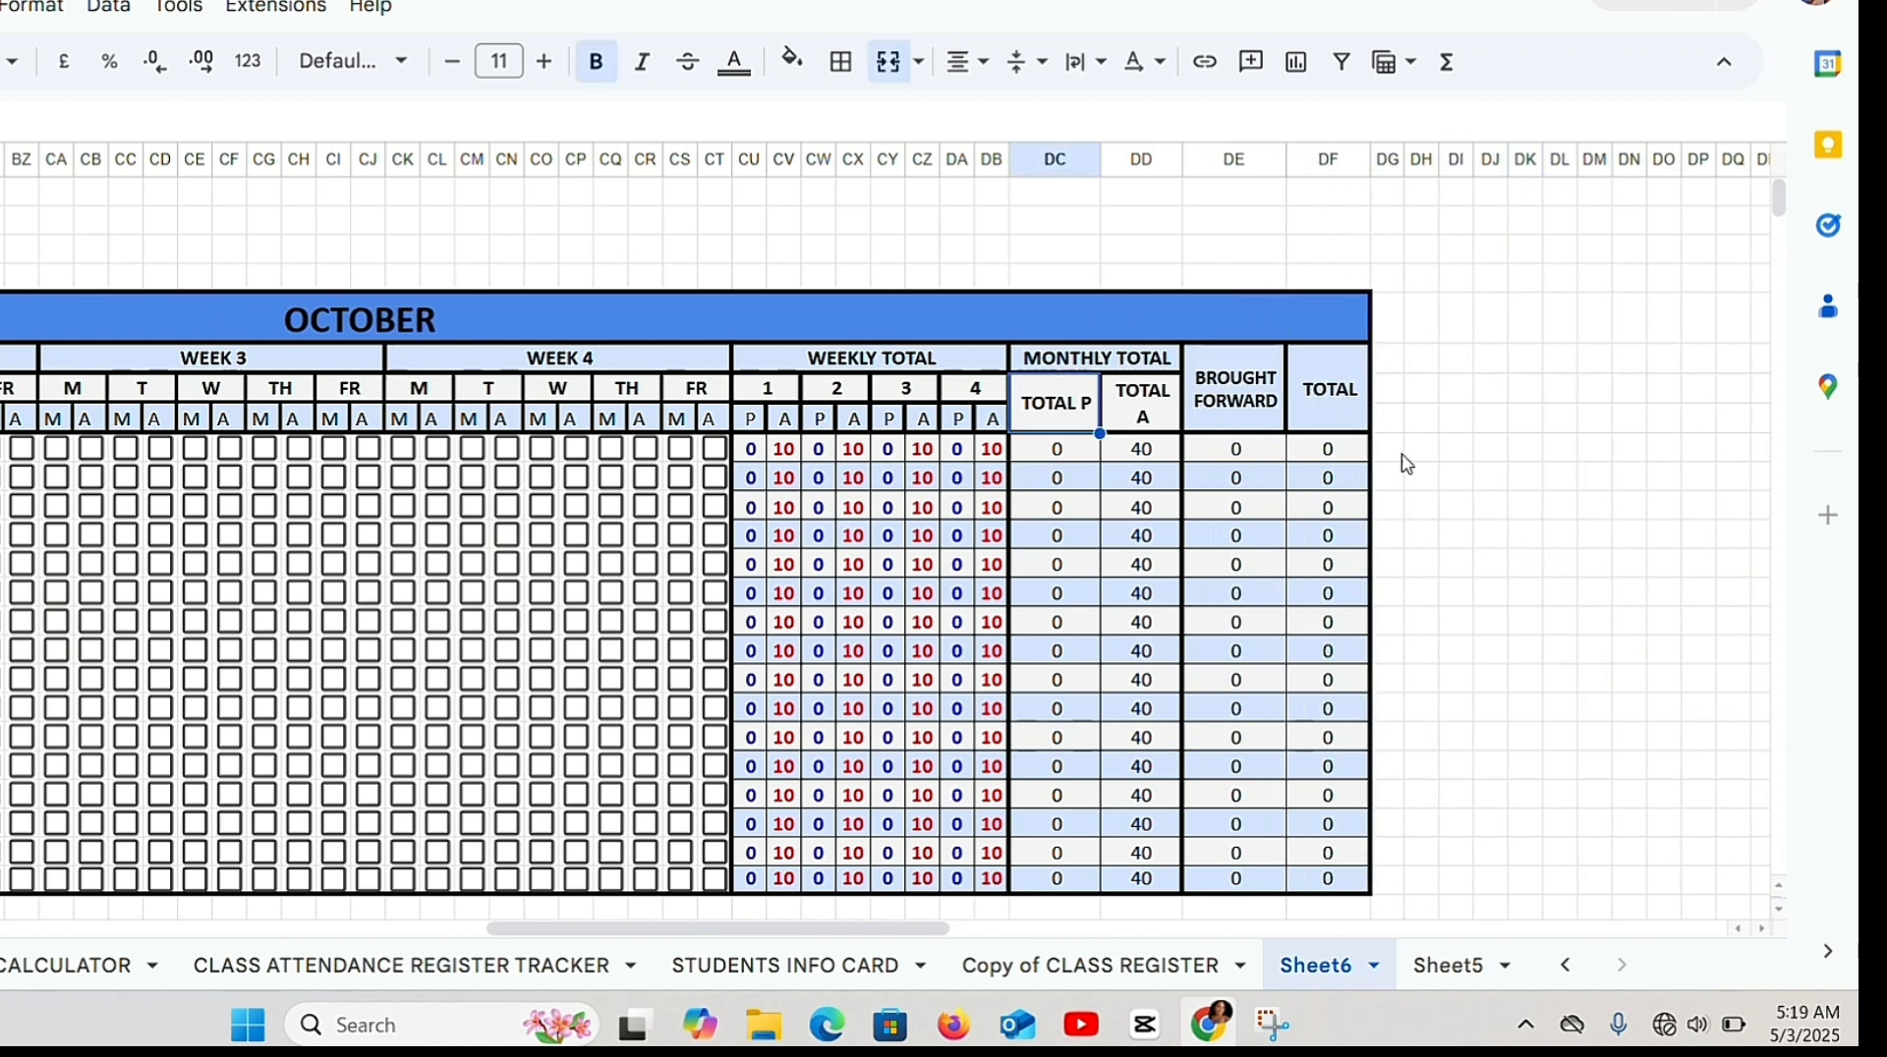
pyautogui.click(1474, 476)
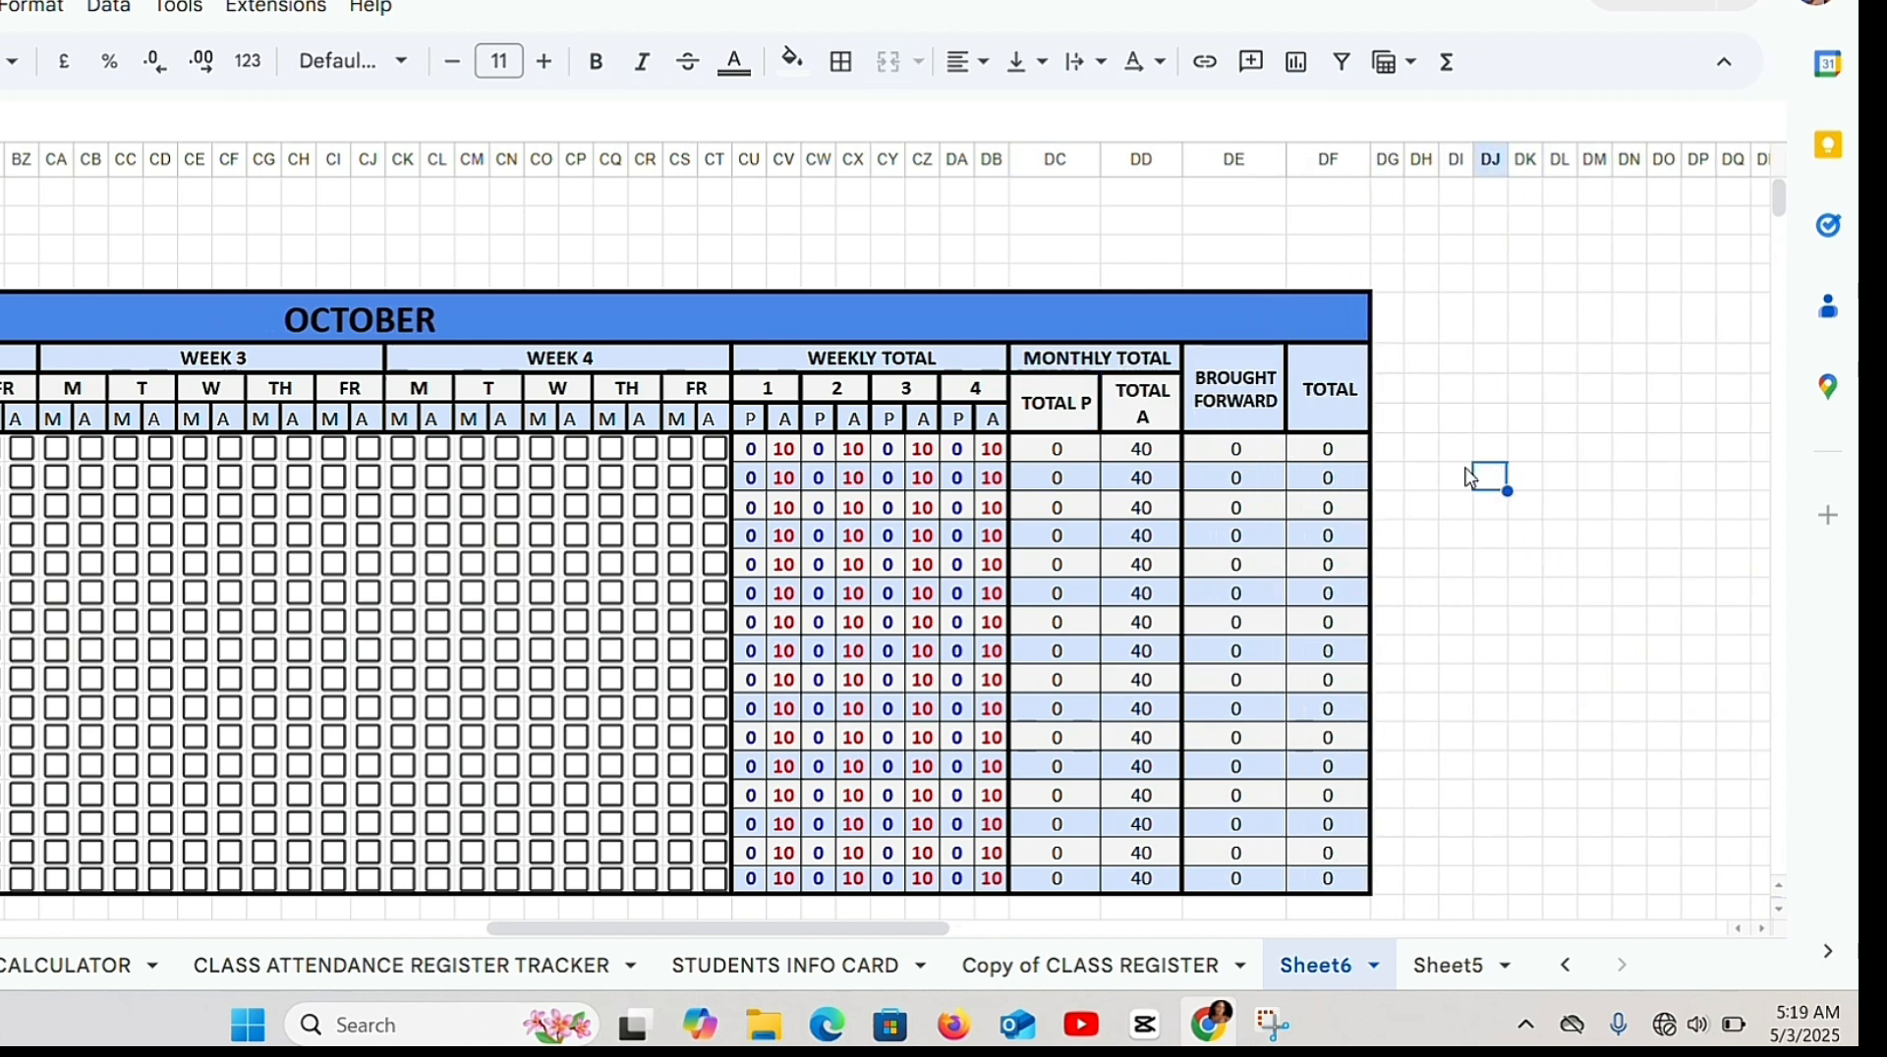
# Step: Check which week 1 range the October weekly total formulas in CU9 and CV9 count
pyautogui.moveTo(808, 929); pyautogui.dragTo(707, 952)
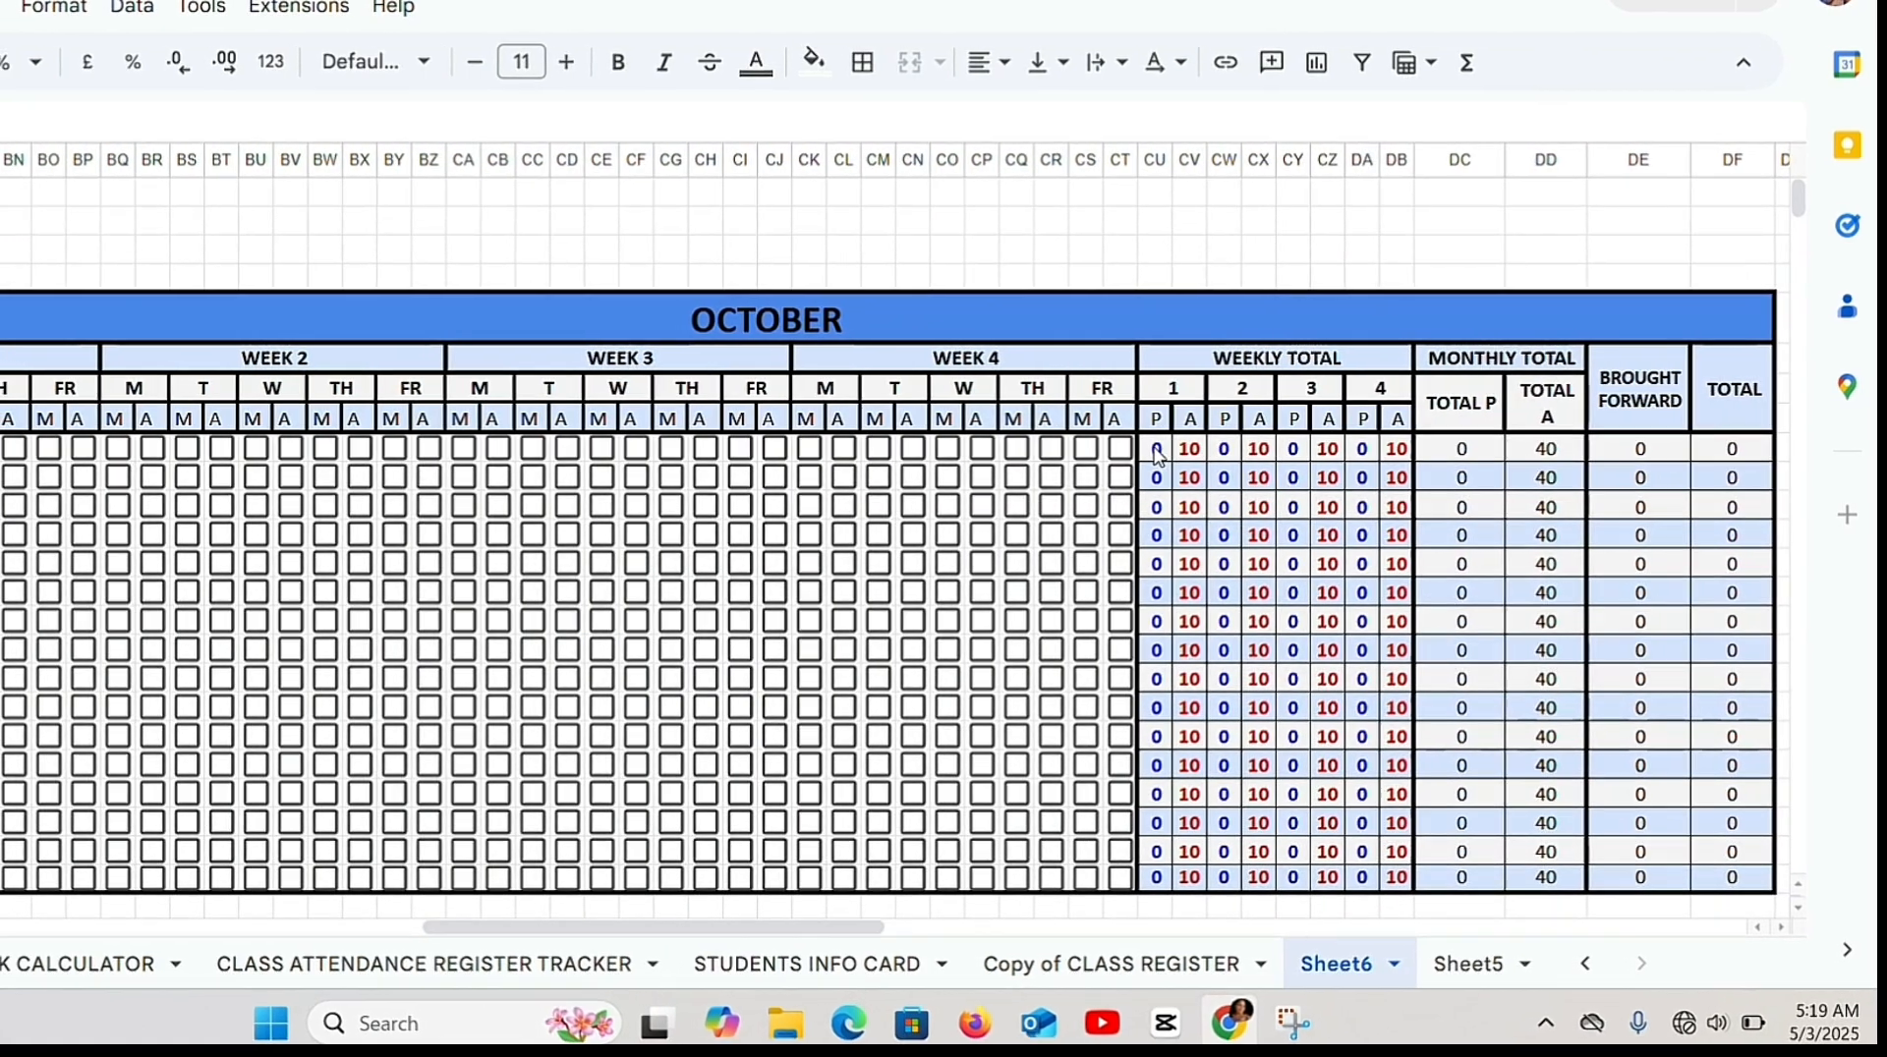
pyautogui.doubleClick(1136, 453)
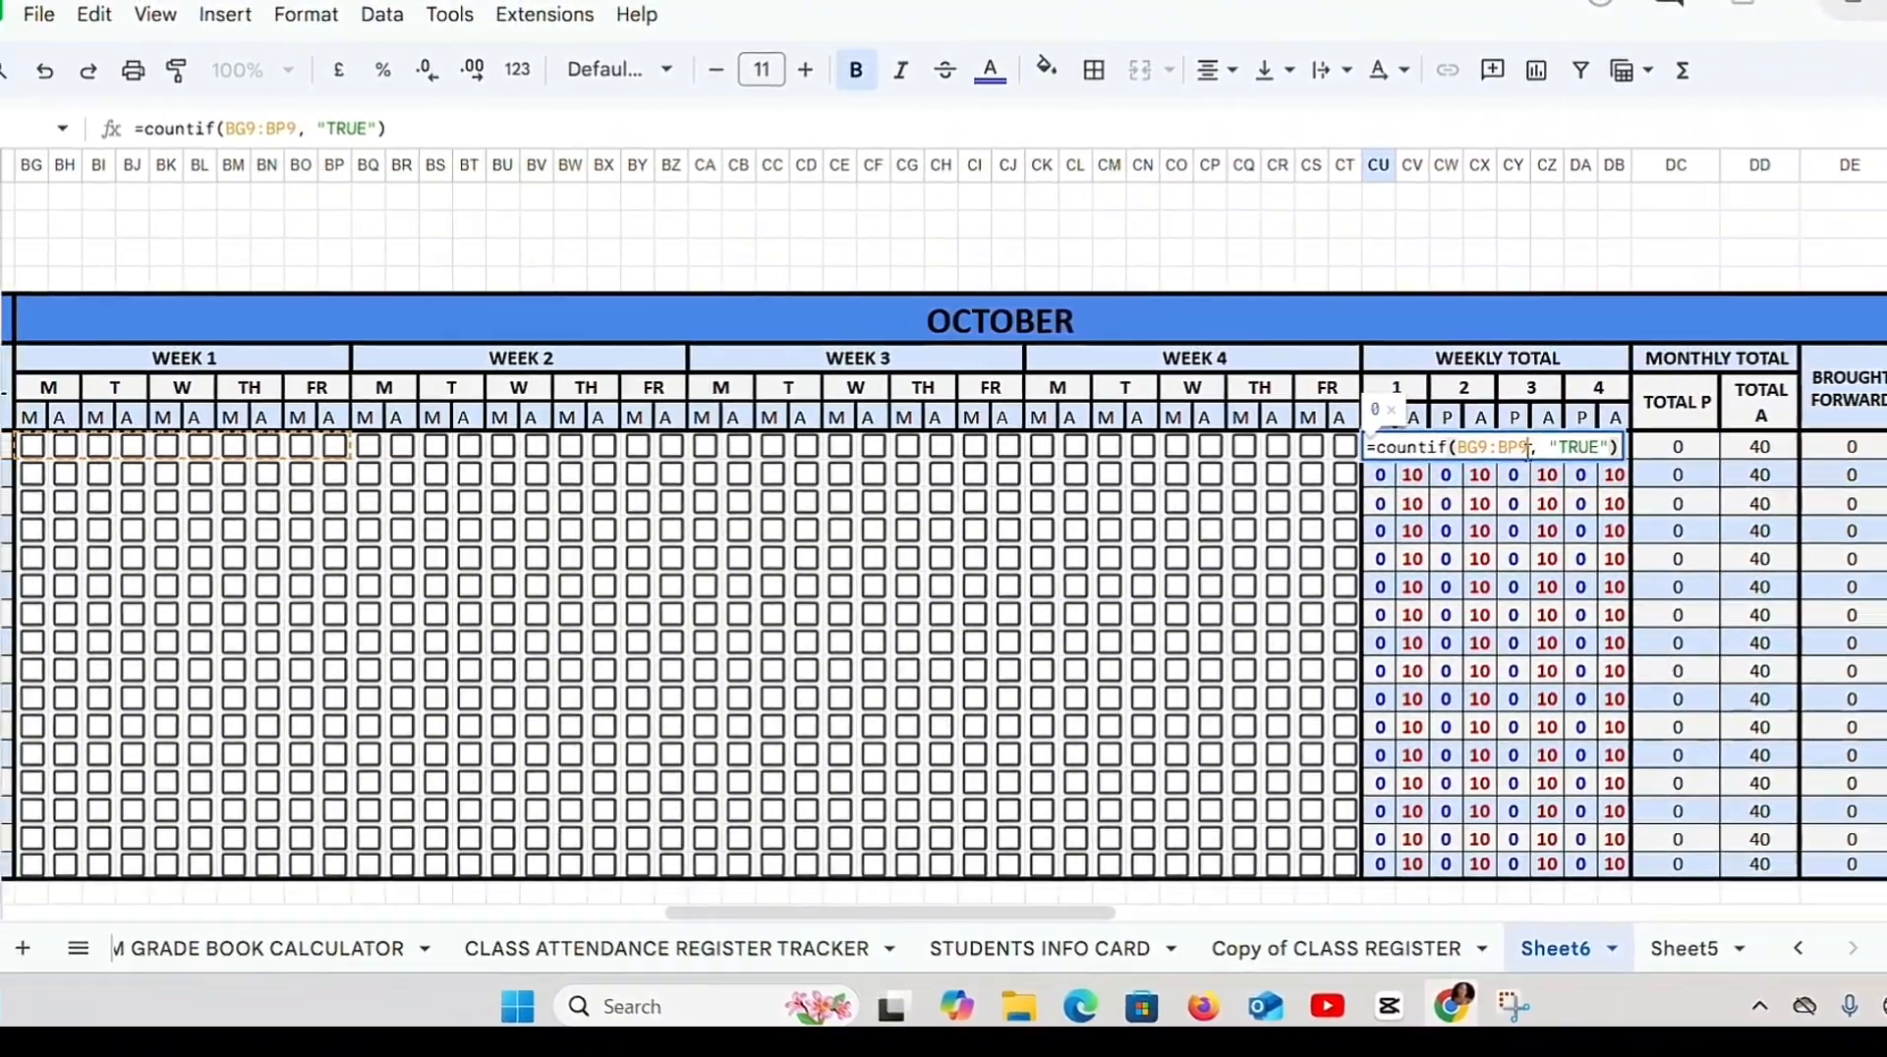
pyautogui.click(1419, 449)
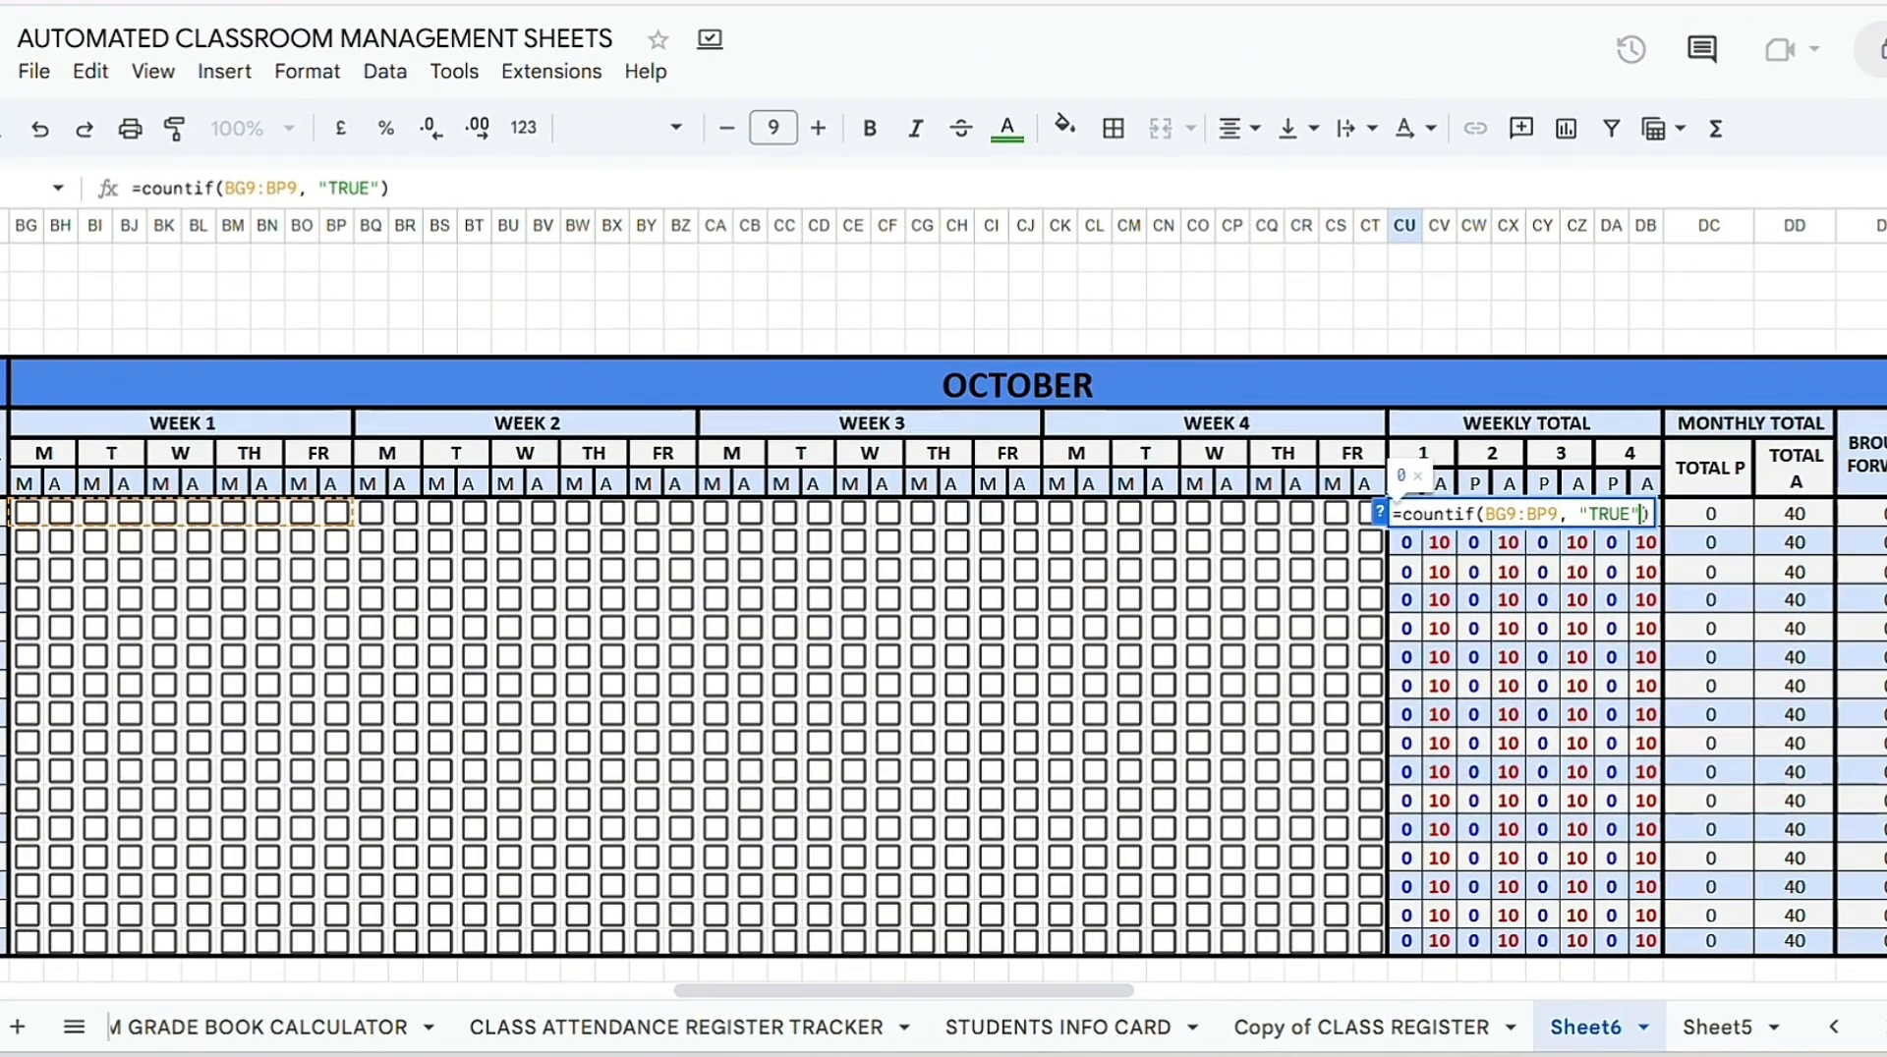
pyautogui.press('Return')
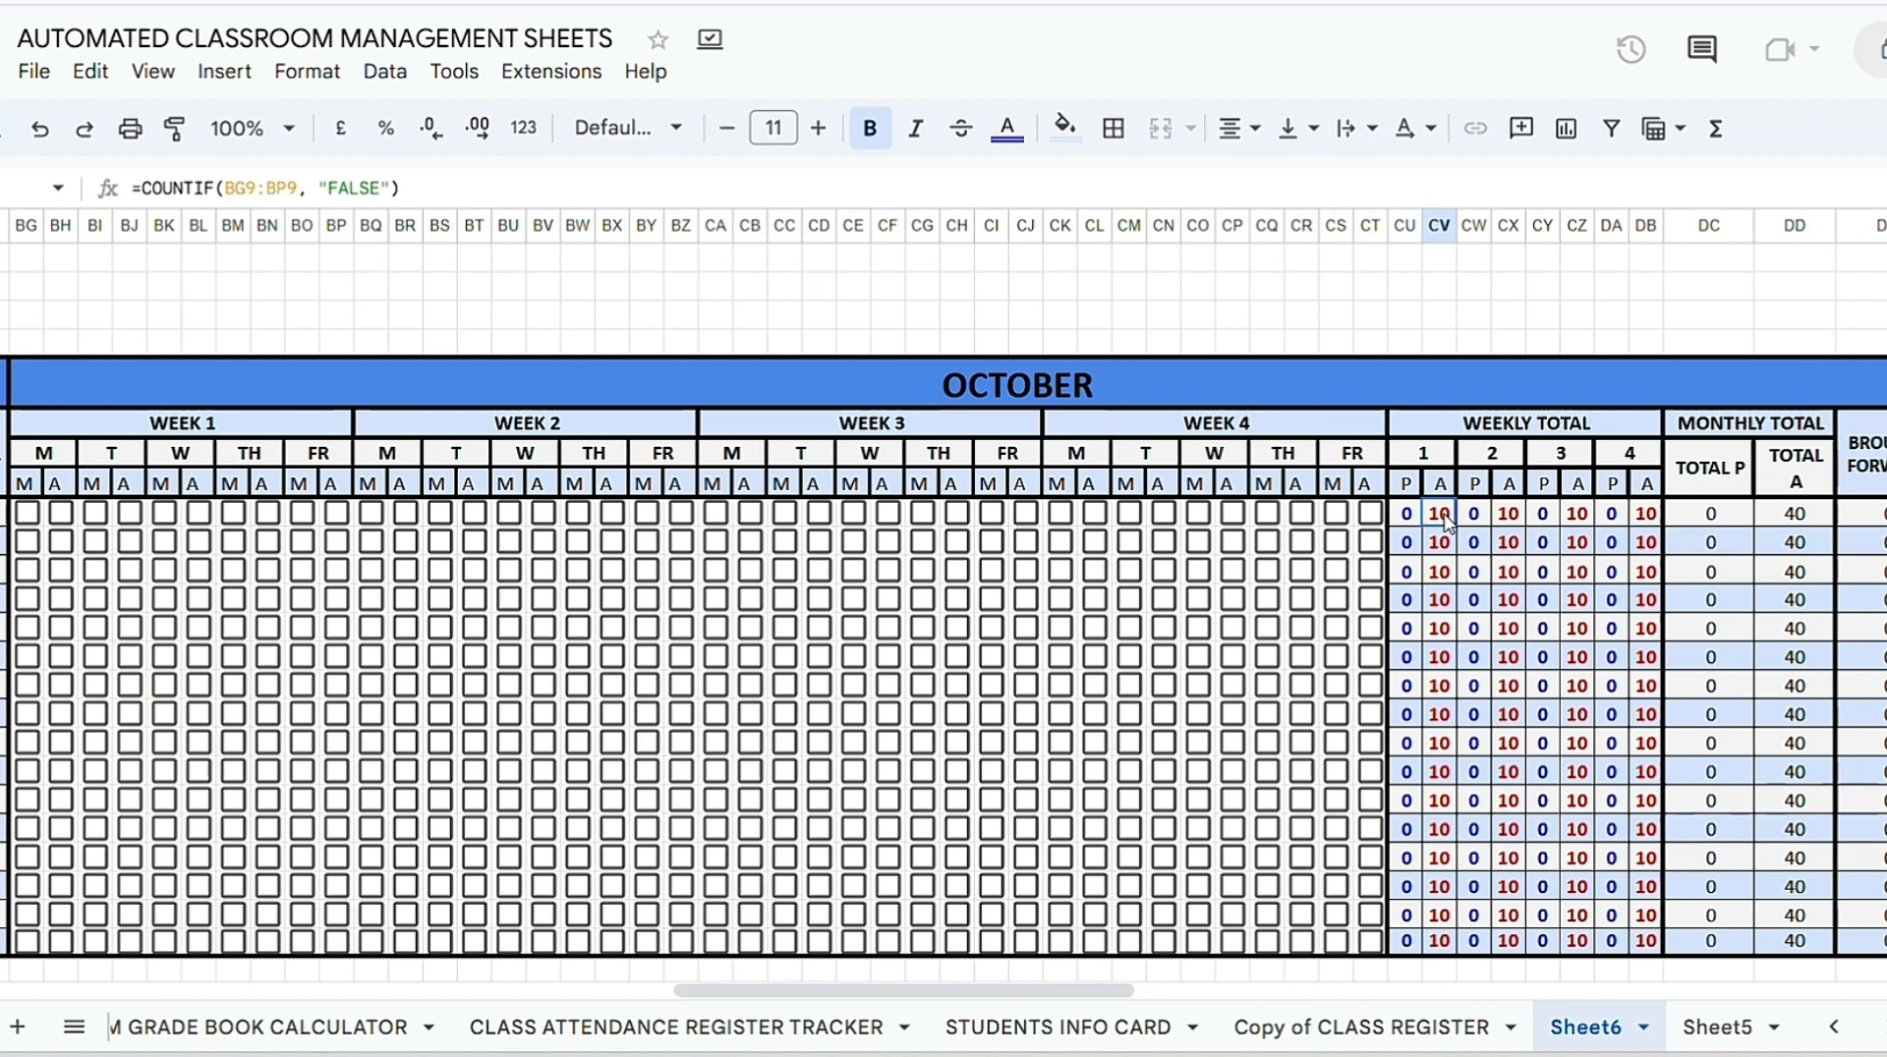
pyautogui.doubleClick(1441, 515)
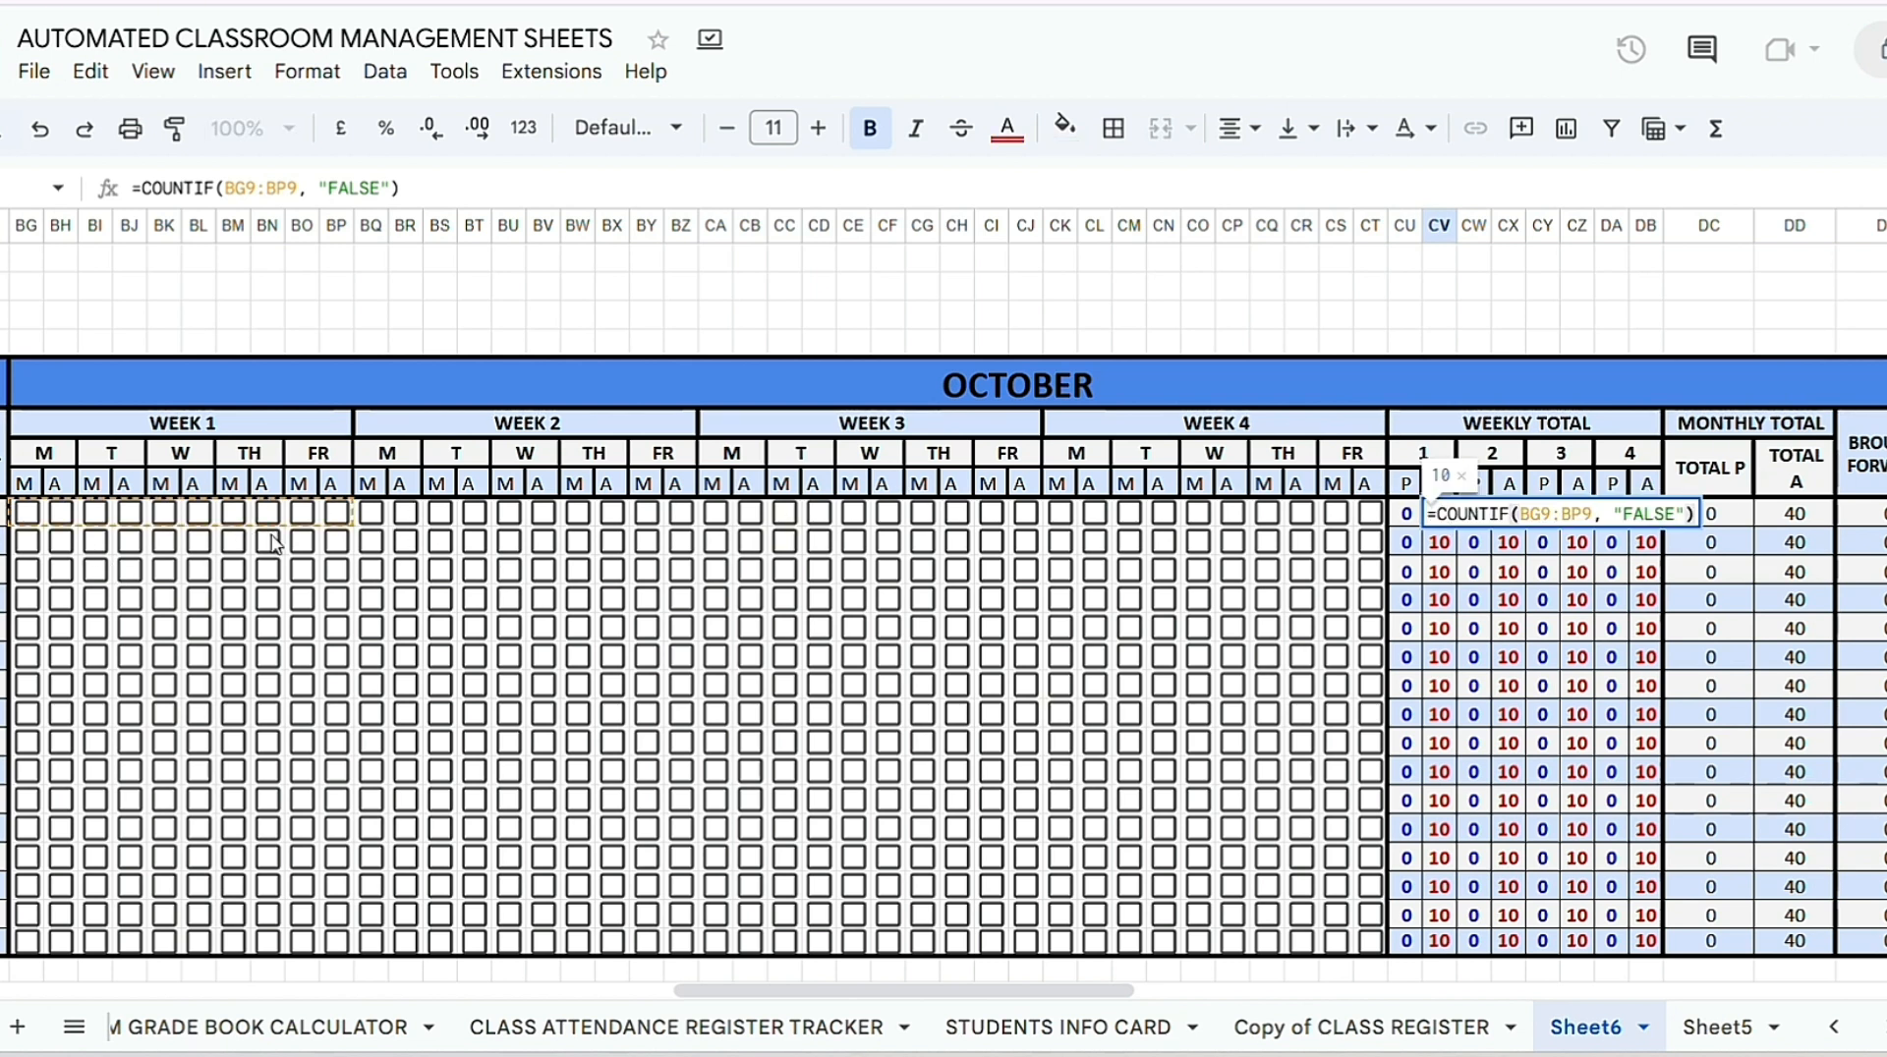
pyautogui.moveTo(855, 993); pyautogui.dragTo(844, 995)
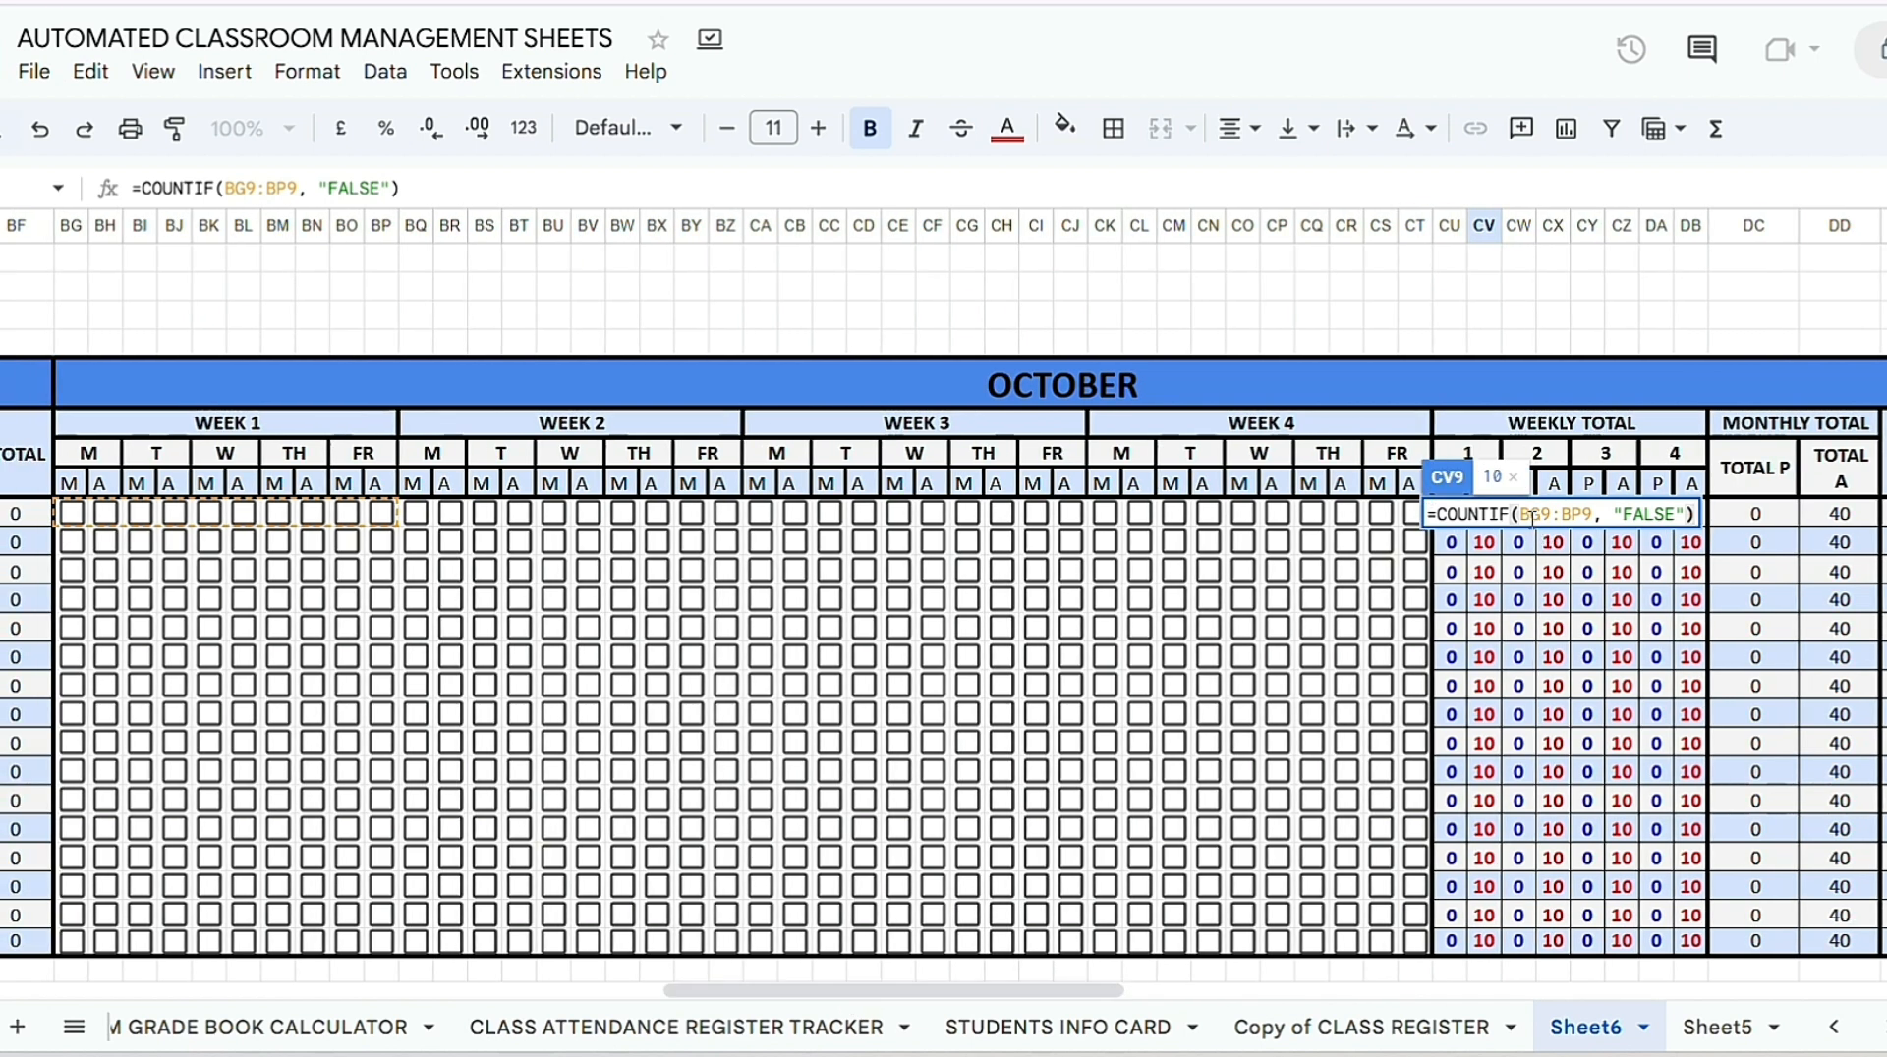
pyautogui.moveTo(1590, 506); pyautogui.dragTo(1522, 515)
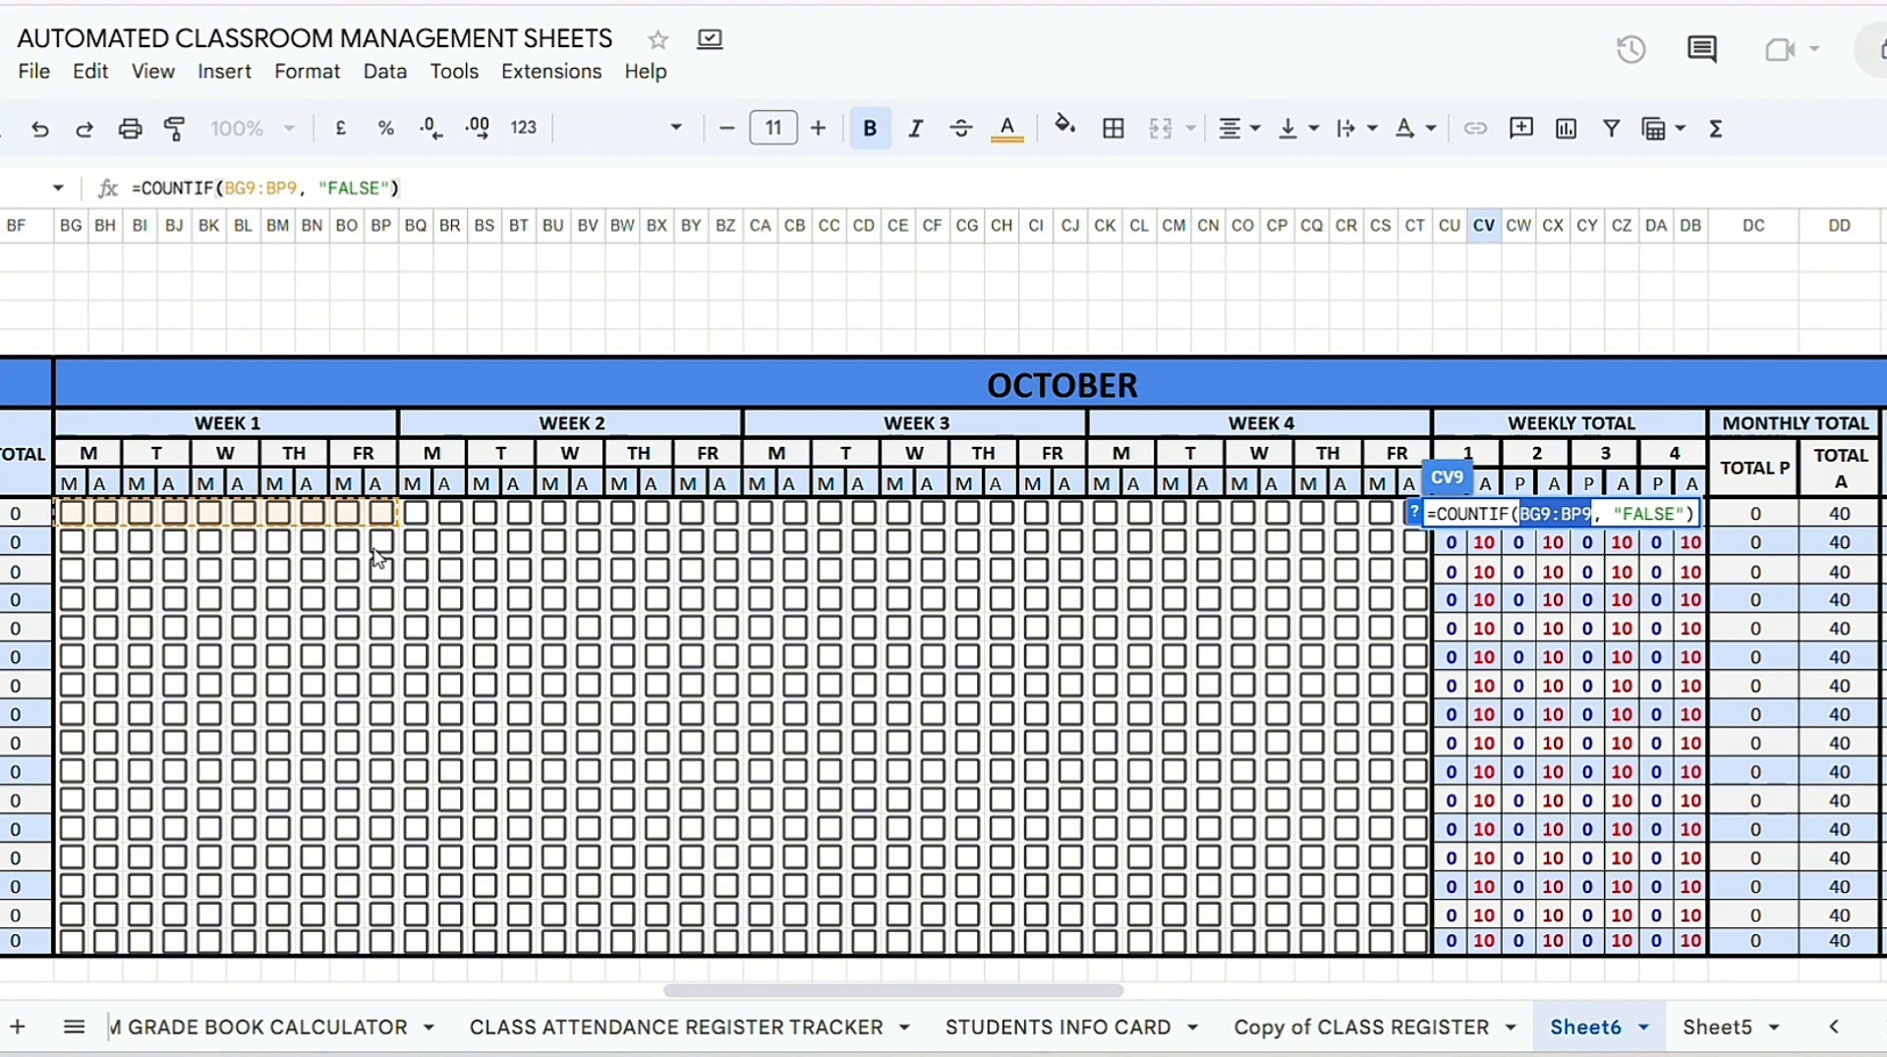
pyautogui.click(1688, 512)
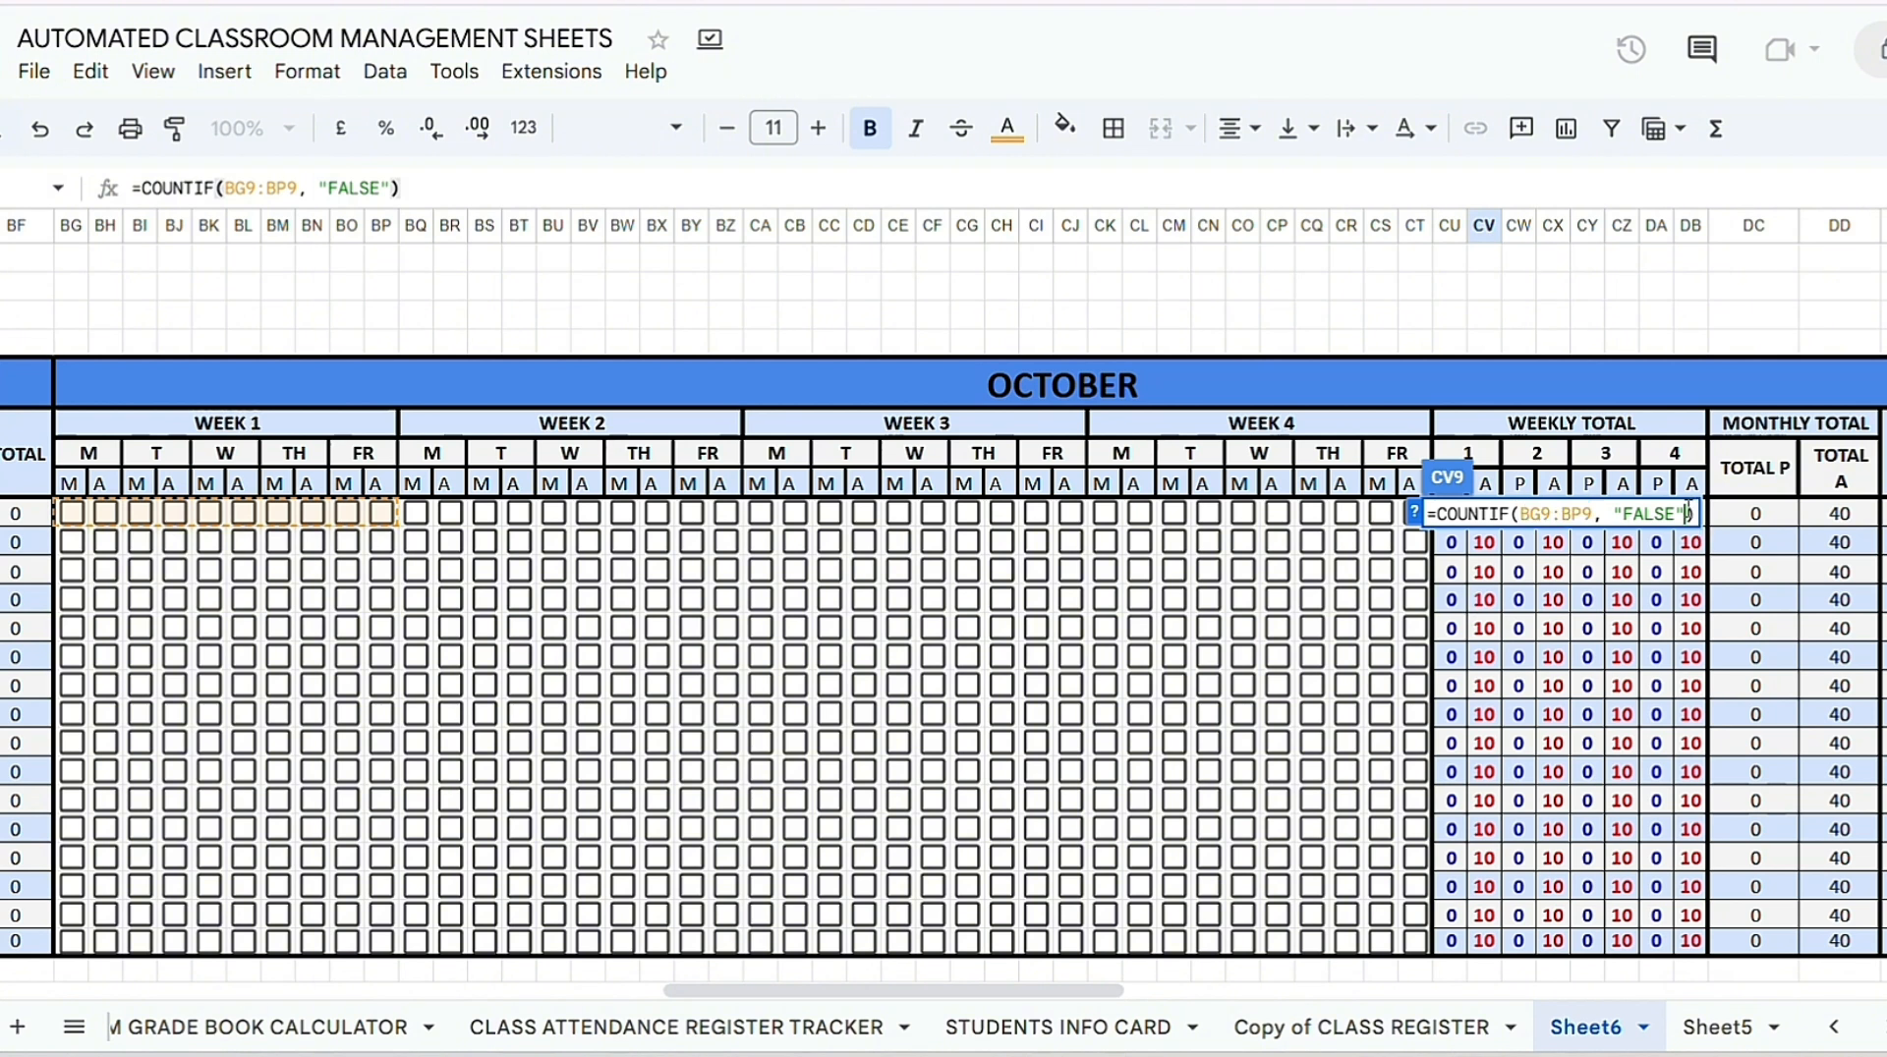
pyautogui.press('Return')
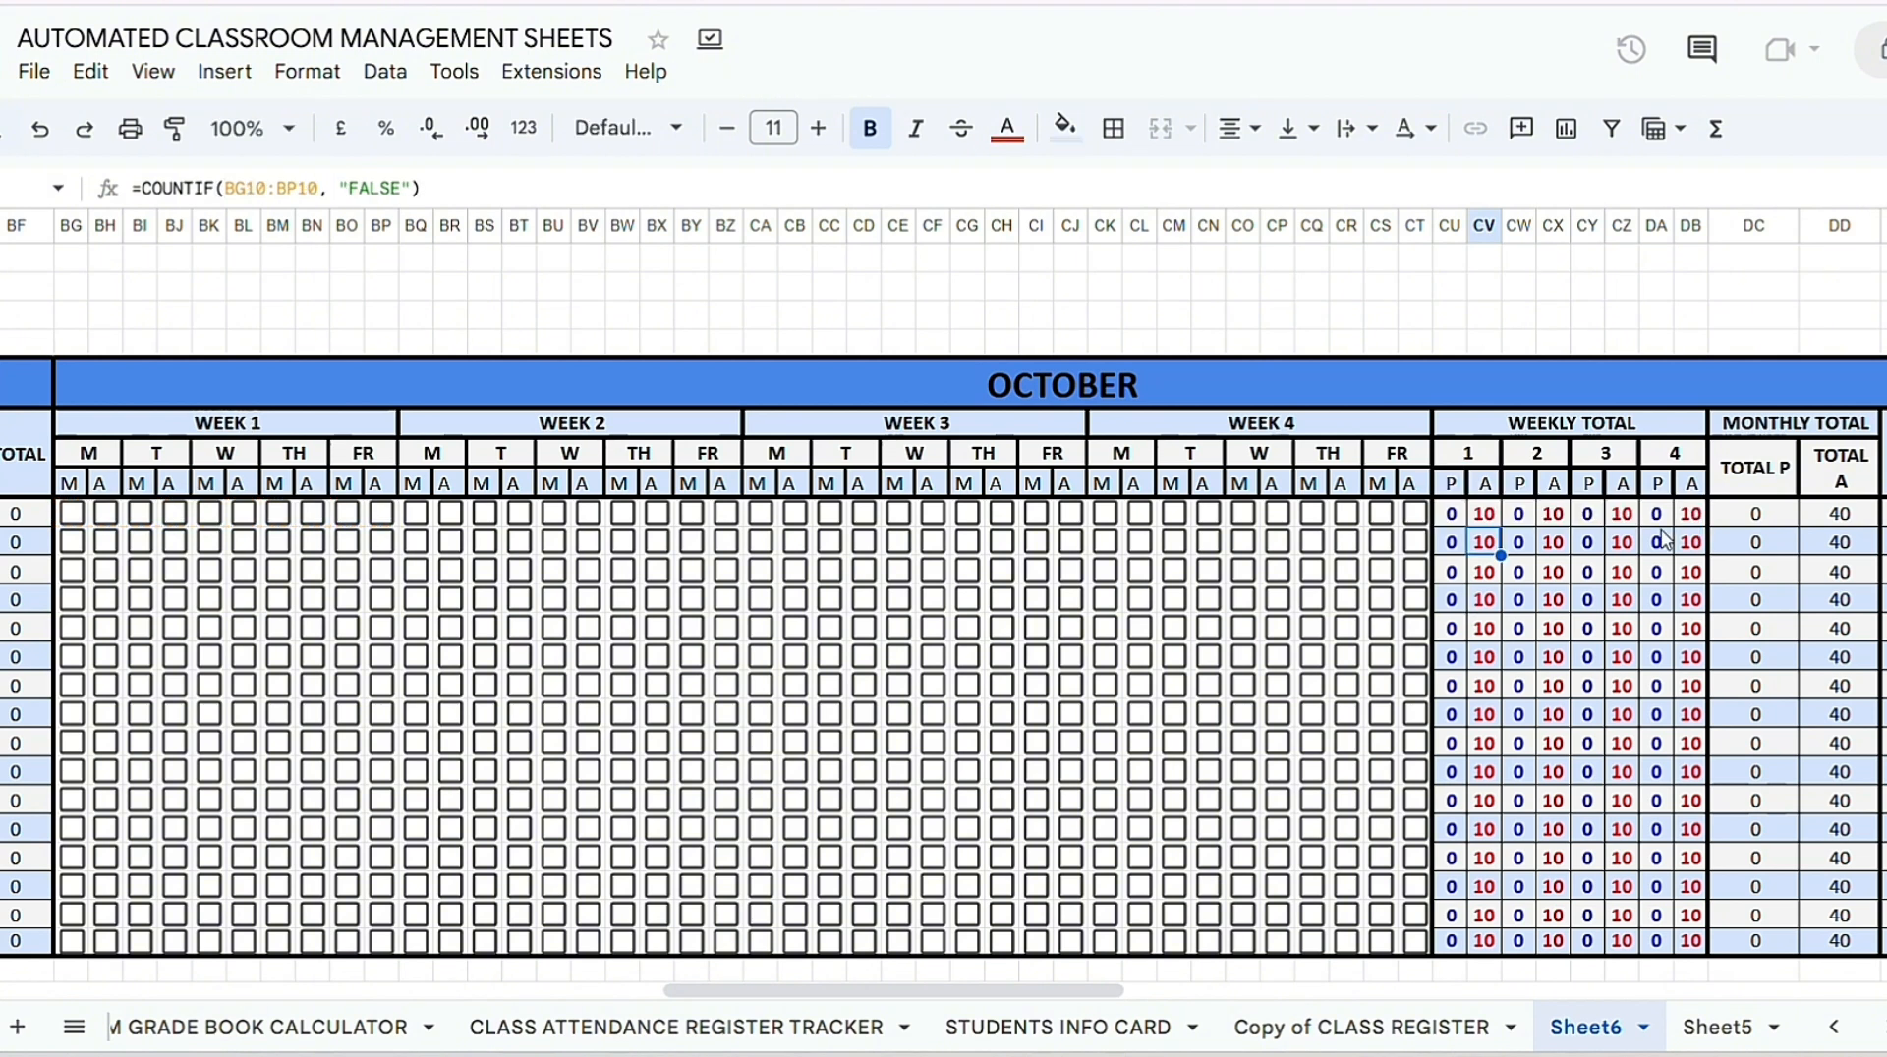
# Step: Check which weekly totals the October monthly total formulas in DC9 and DD9 add up
pyautogui.moveTo(1103, 993); pyautogui.dragTo(1188, 1006)
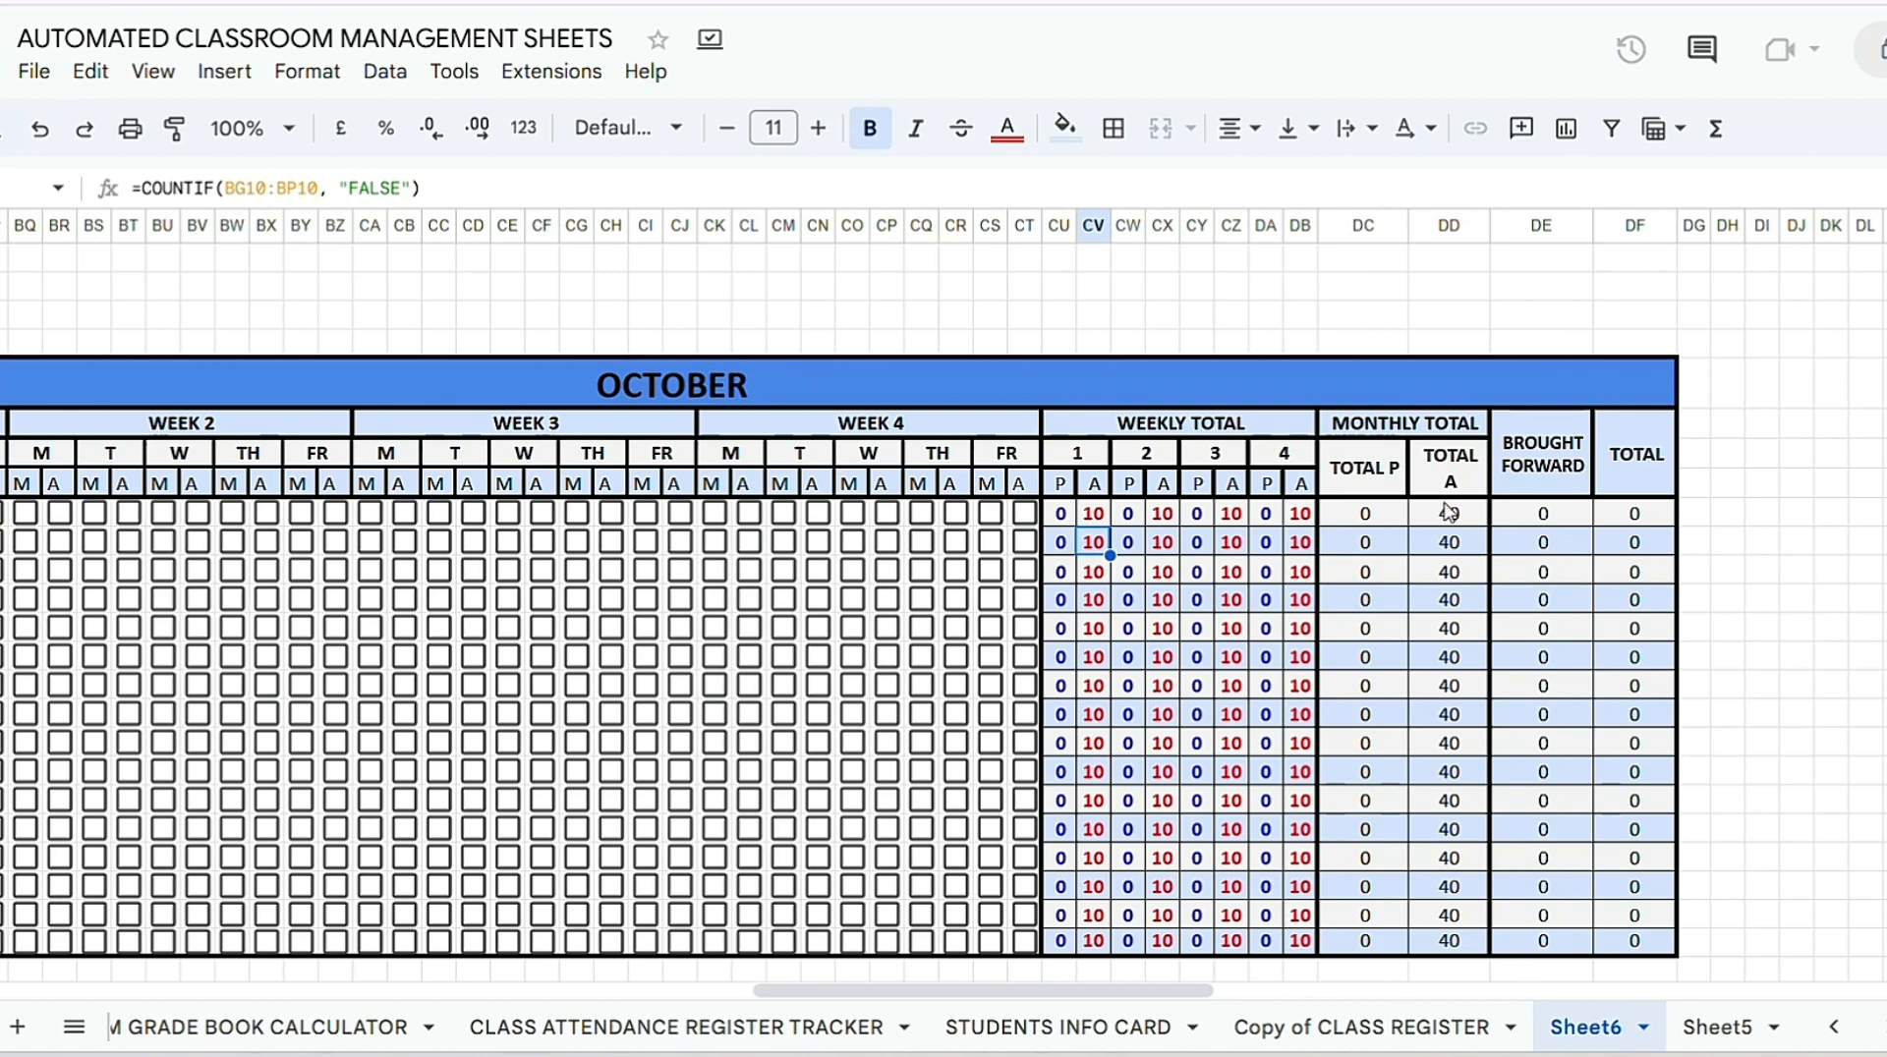
pyautogui.doubleClick(1382, 513)
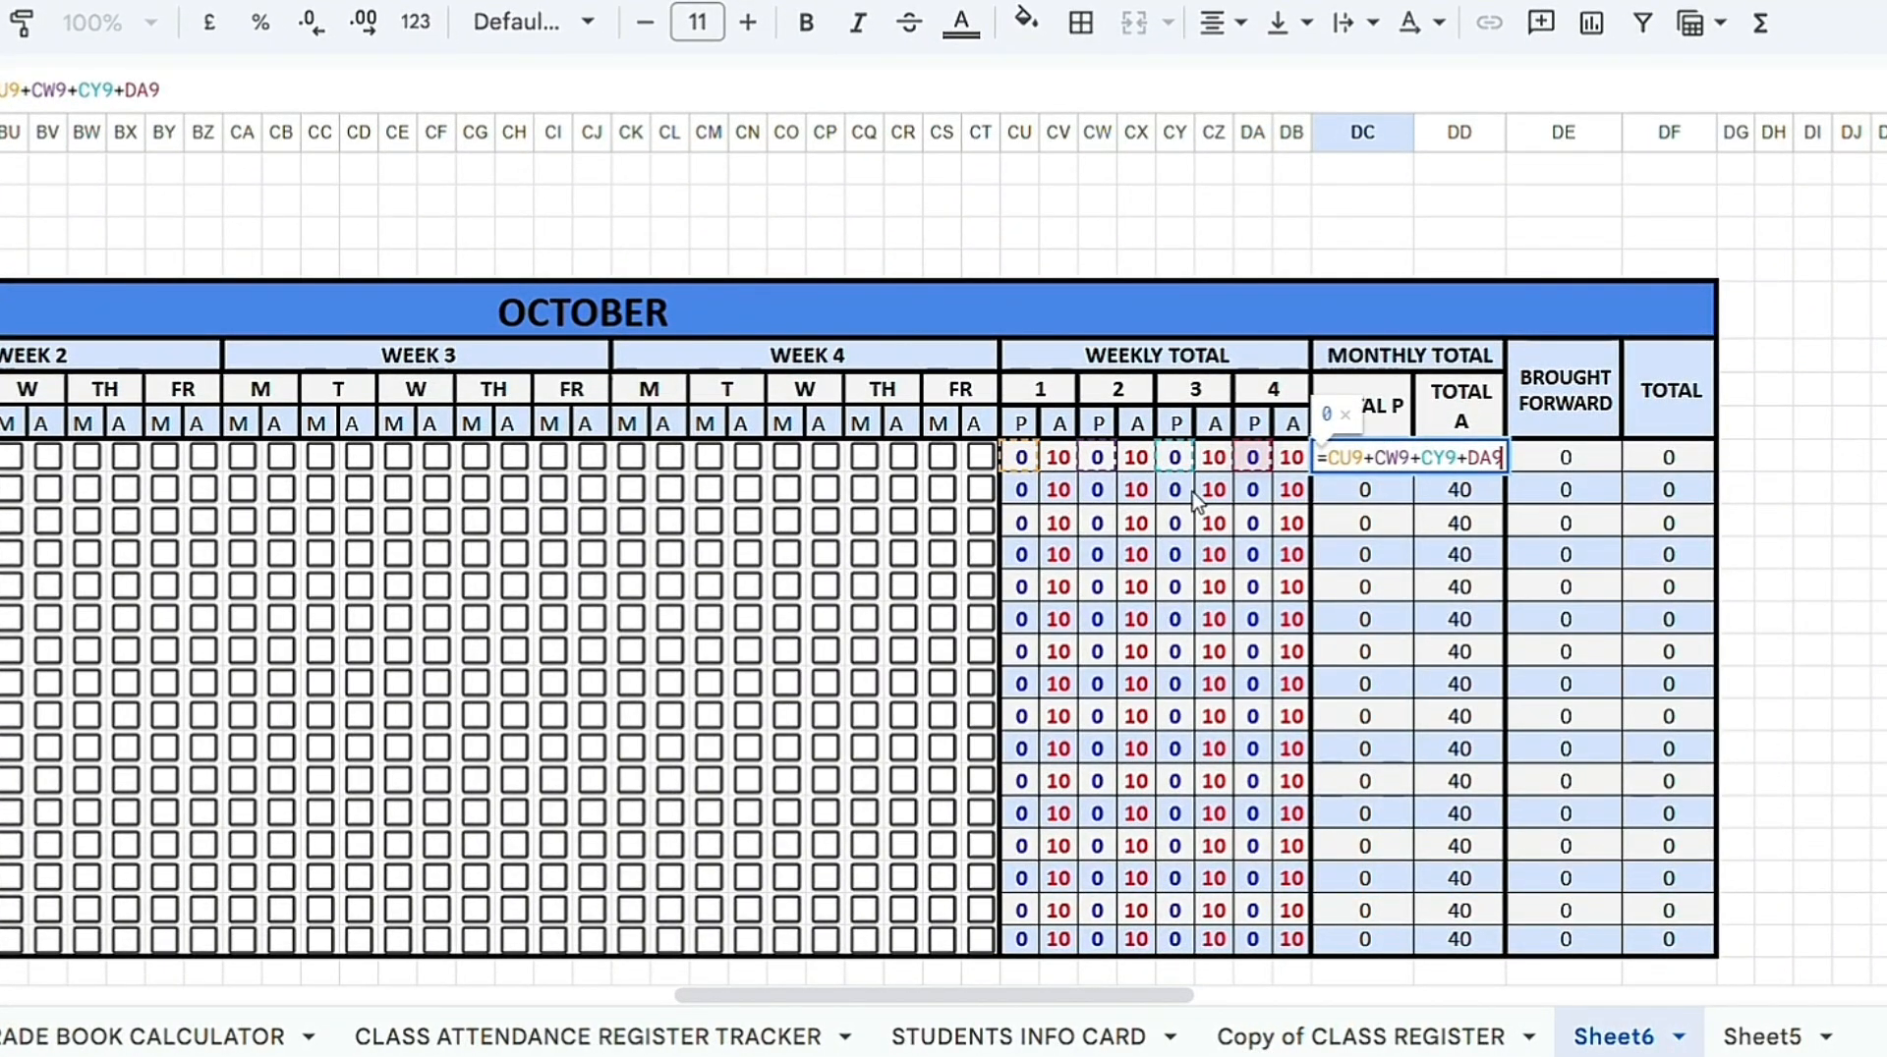
pyautogui.click(1434, 491)
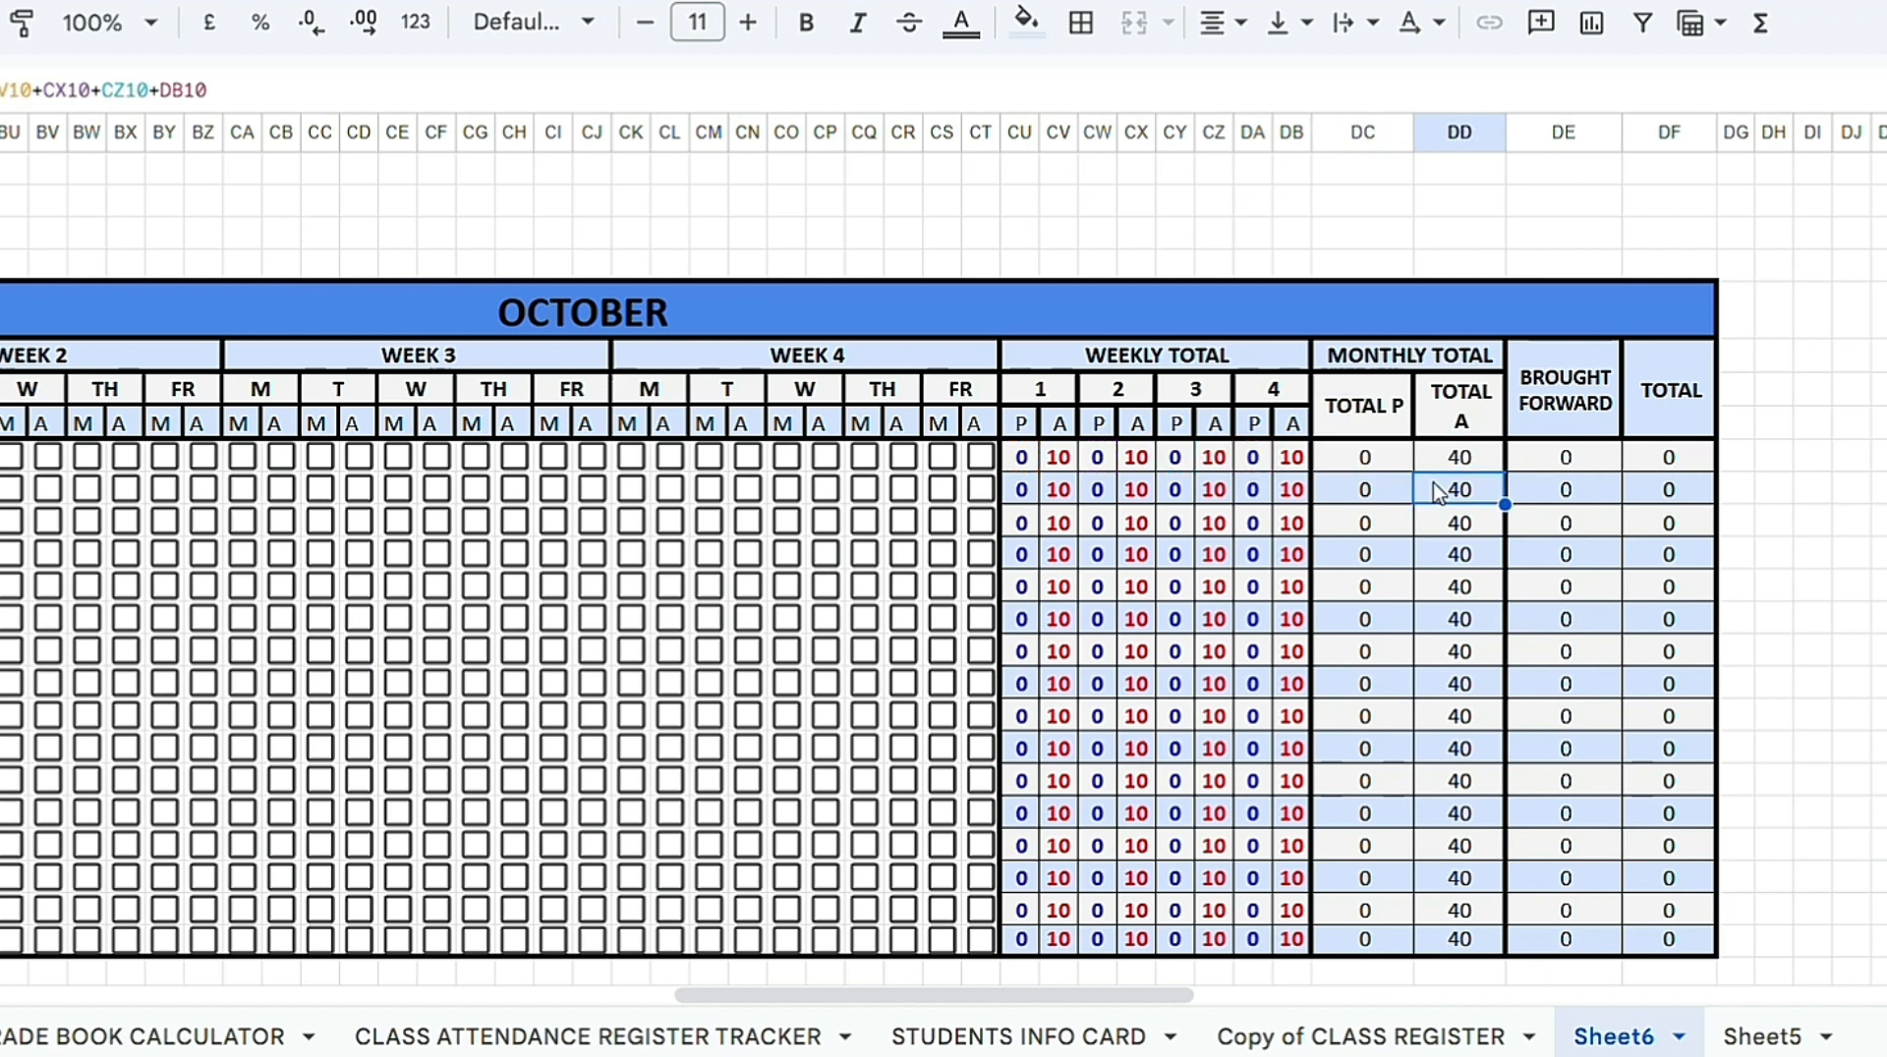
pyautogui.click(1472, 458)
pyautogui.doubleClick(1472, 458)
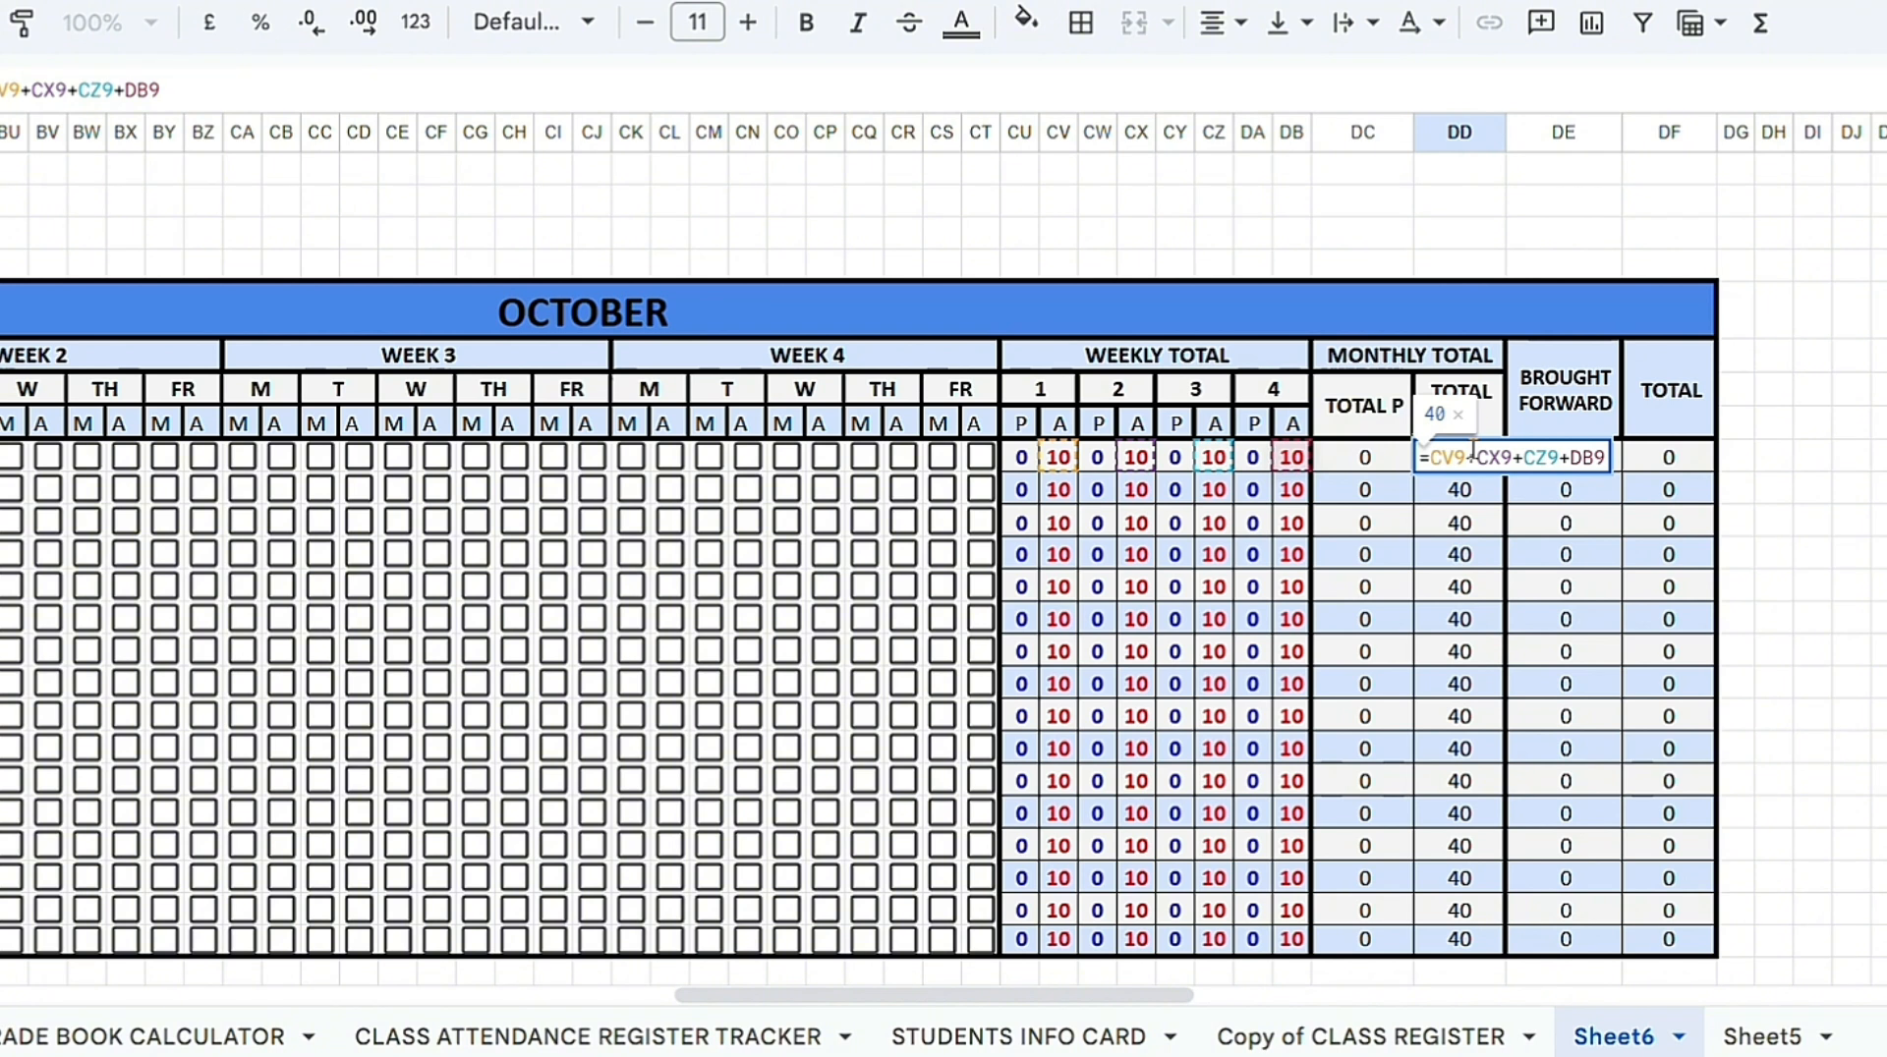
pyautogui.click(1559, 469)
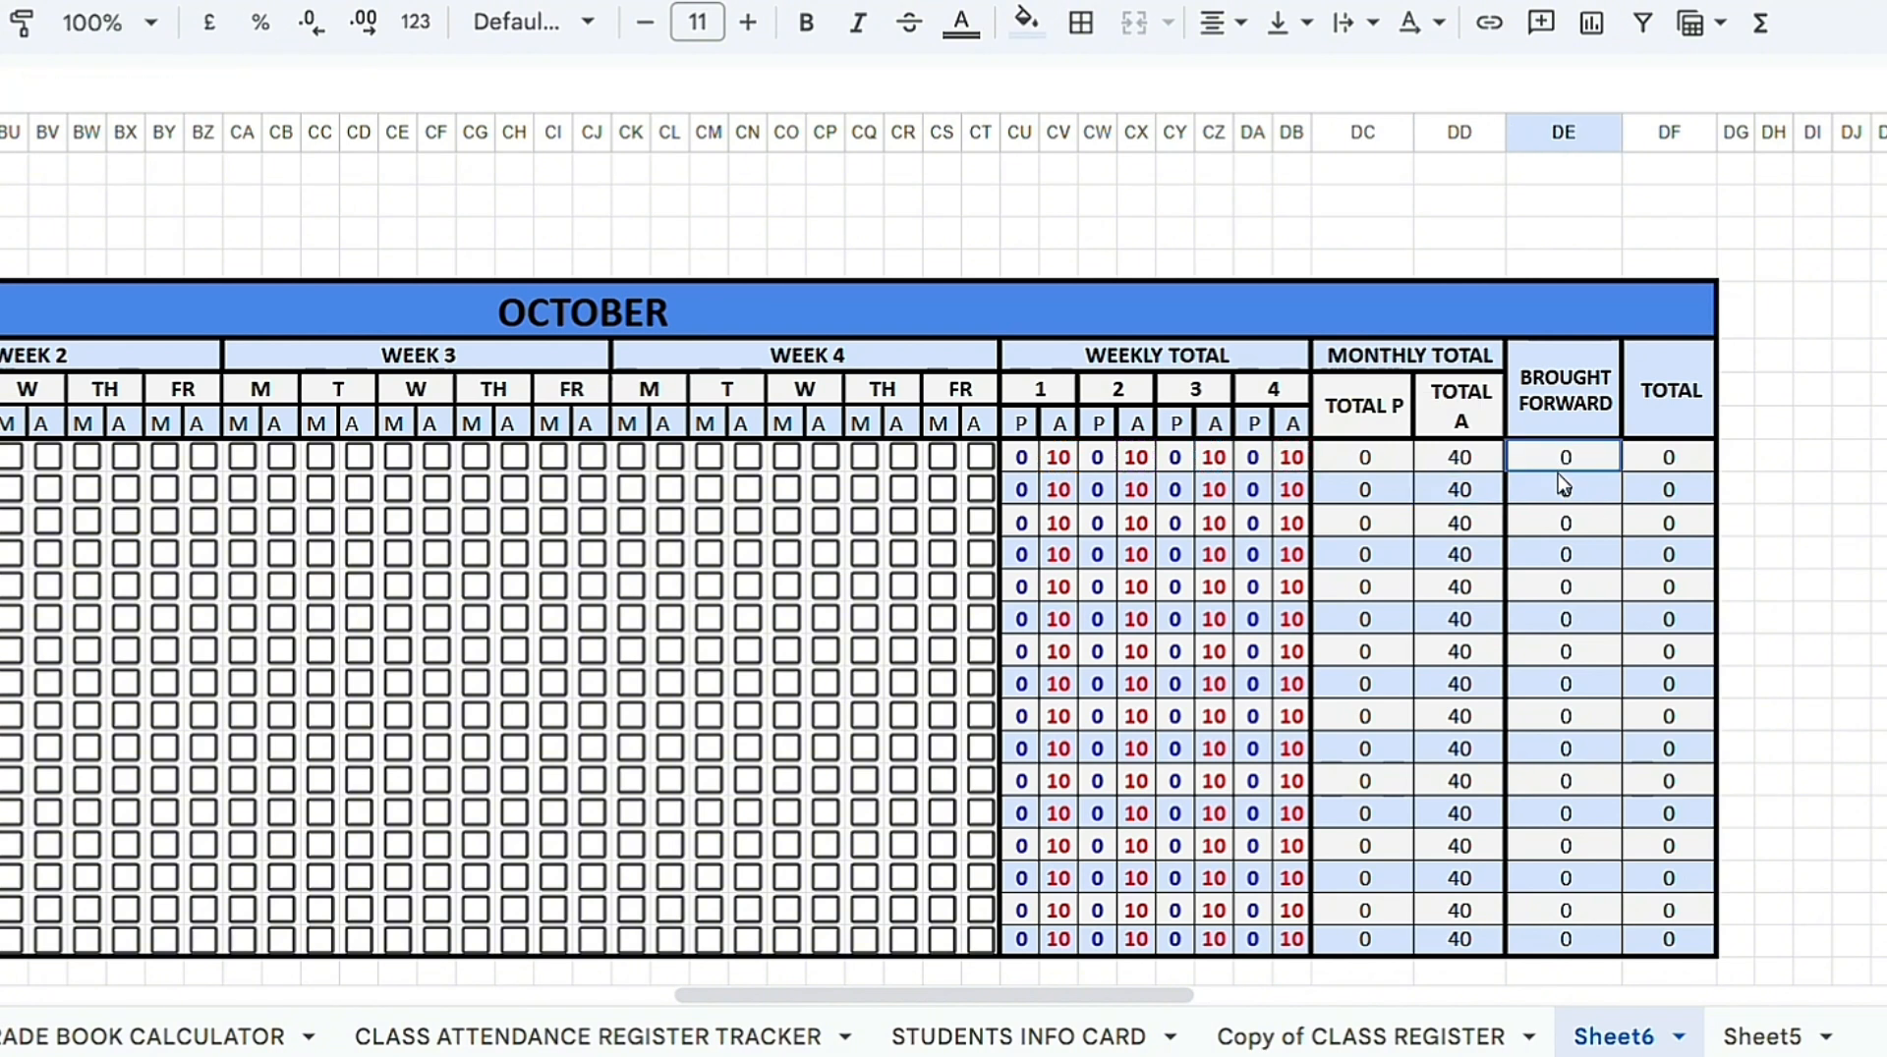
# Step: Clear the pasted values from October's BROUGHT FORWARD column, DE9:DE24
pyautogui.doubleClick(1570, 454)
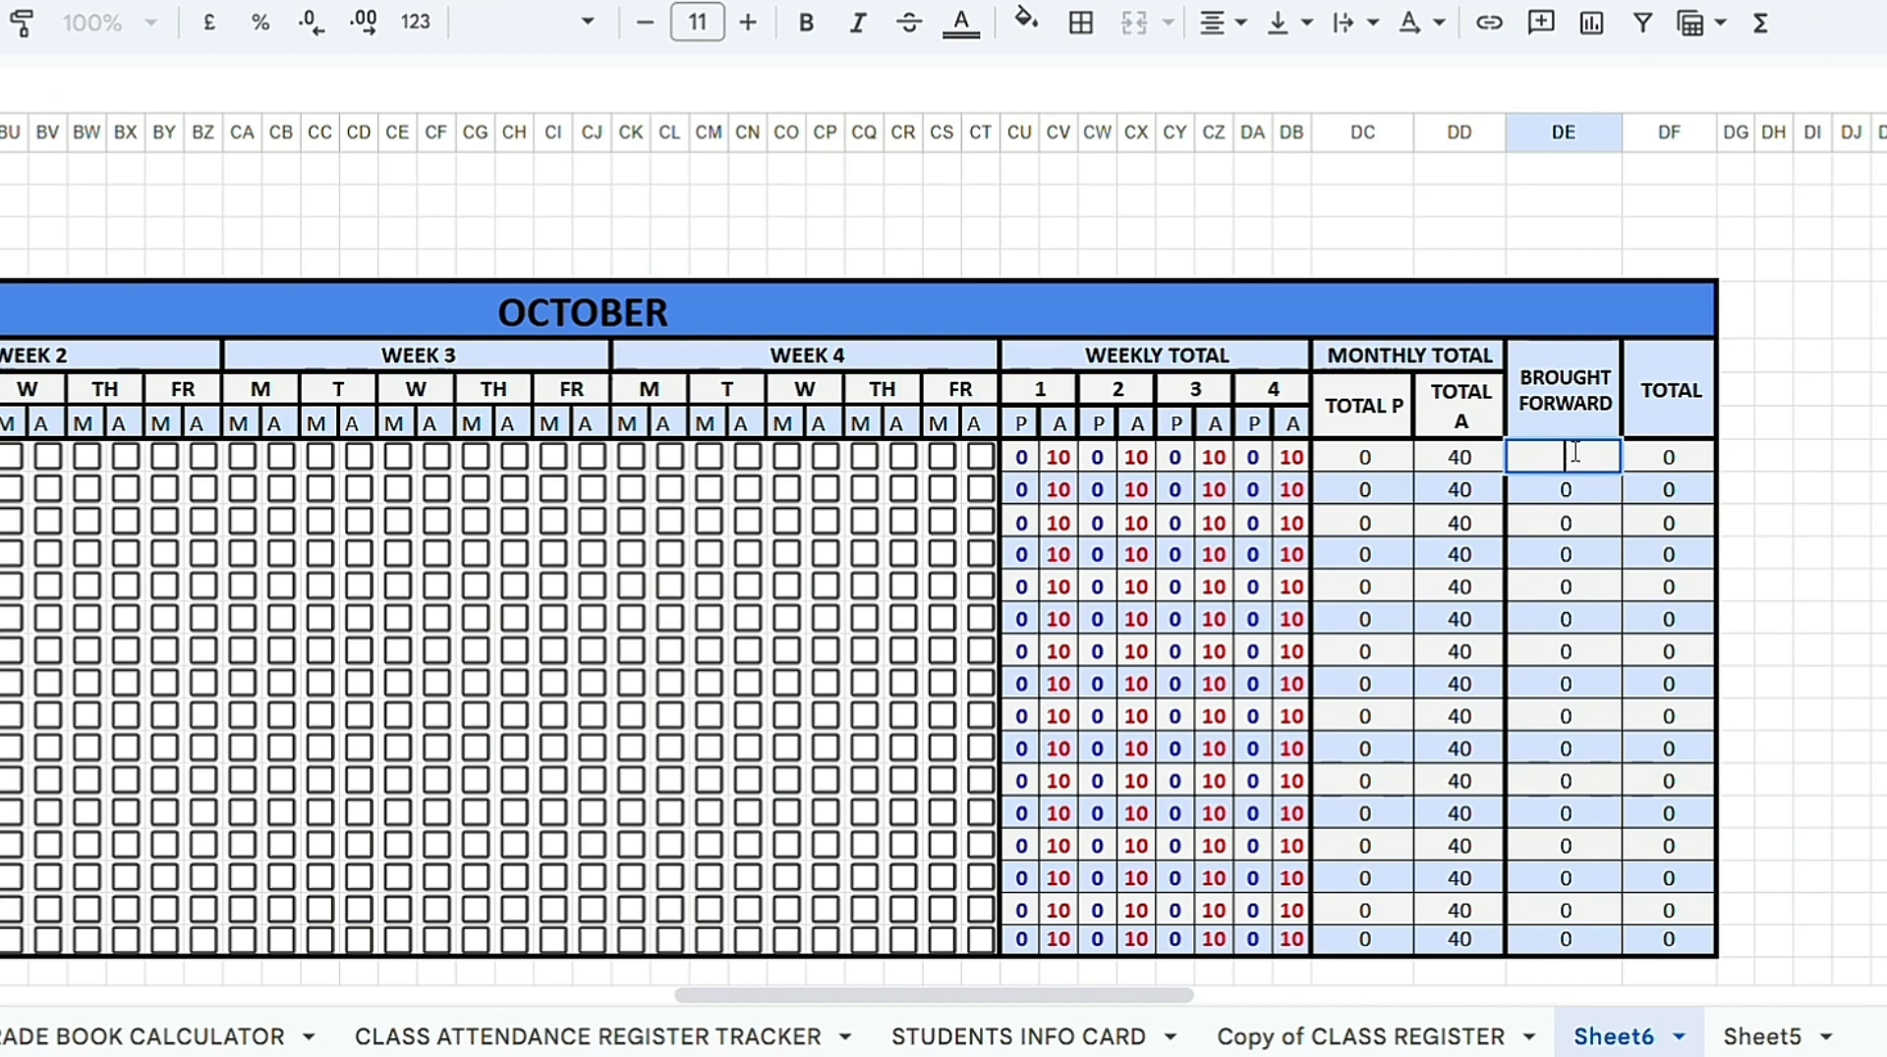
pyautogui.click(1636, 463)
pyautogui.click(1558, 456)
pyautogui.moveTo(1579, 463); pyautogui.dragTo(1601, 929)
pyautogui.press('Delete')
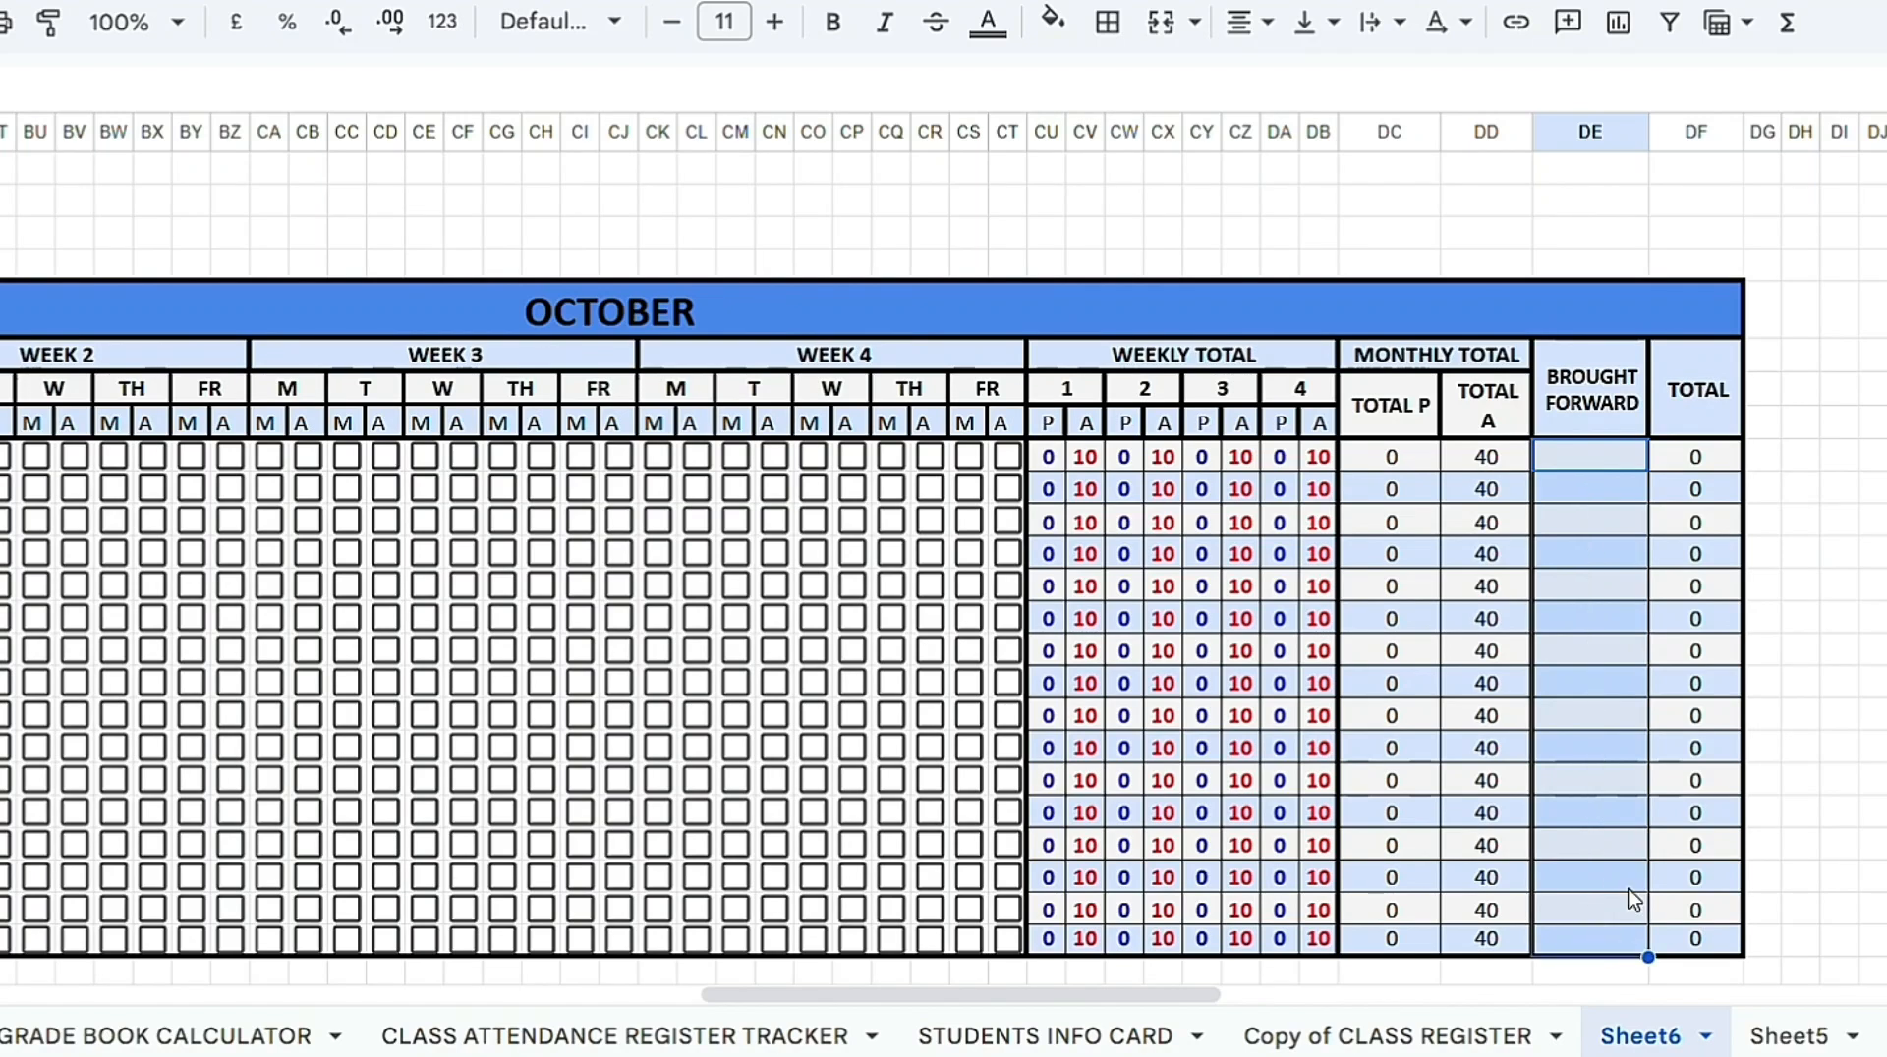
pyautogui.click(1879, 550)
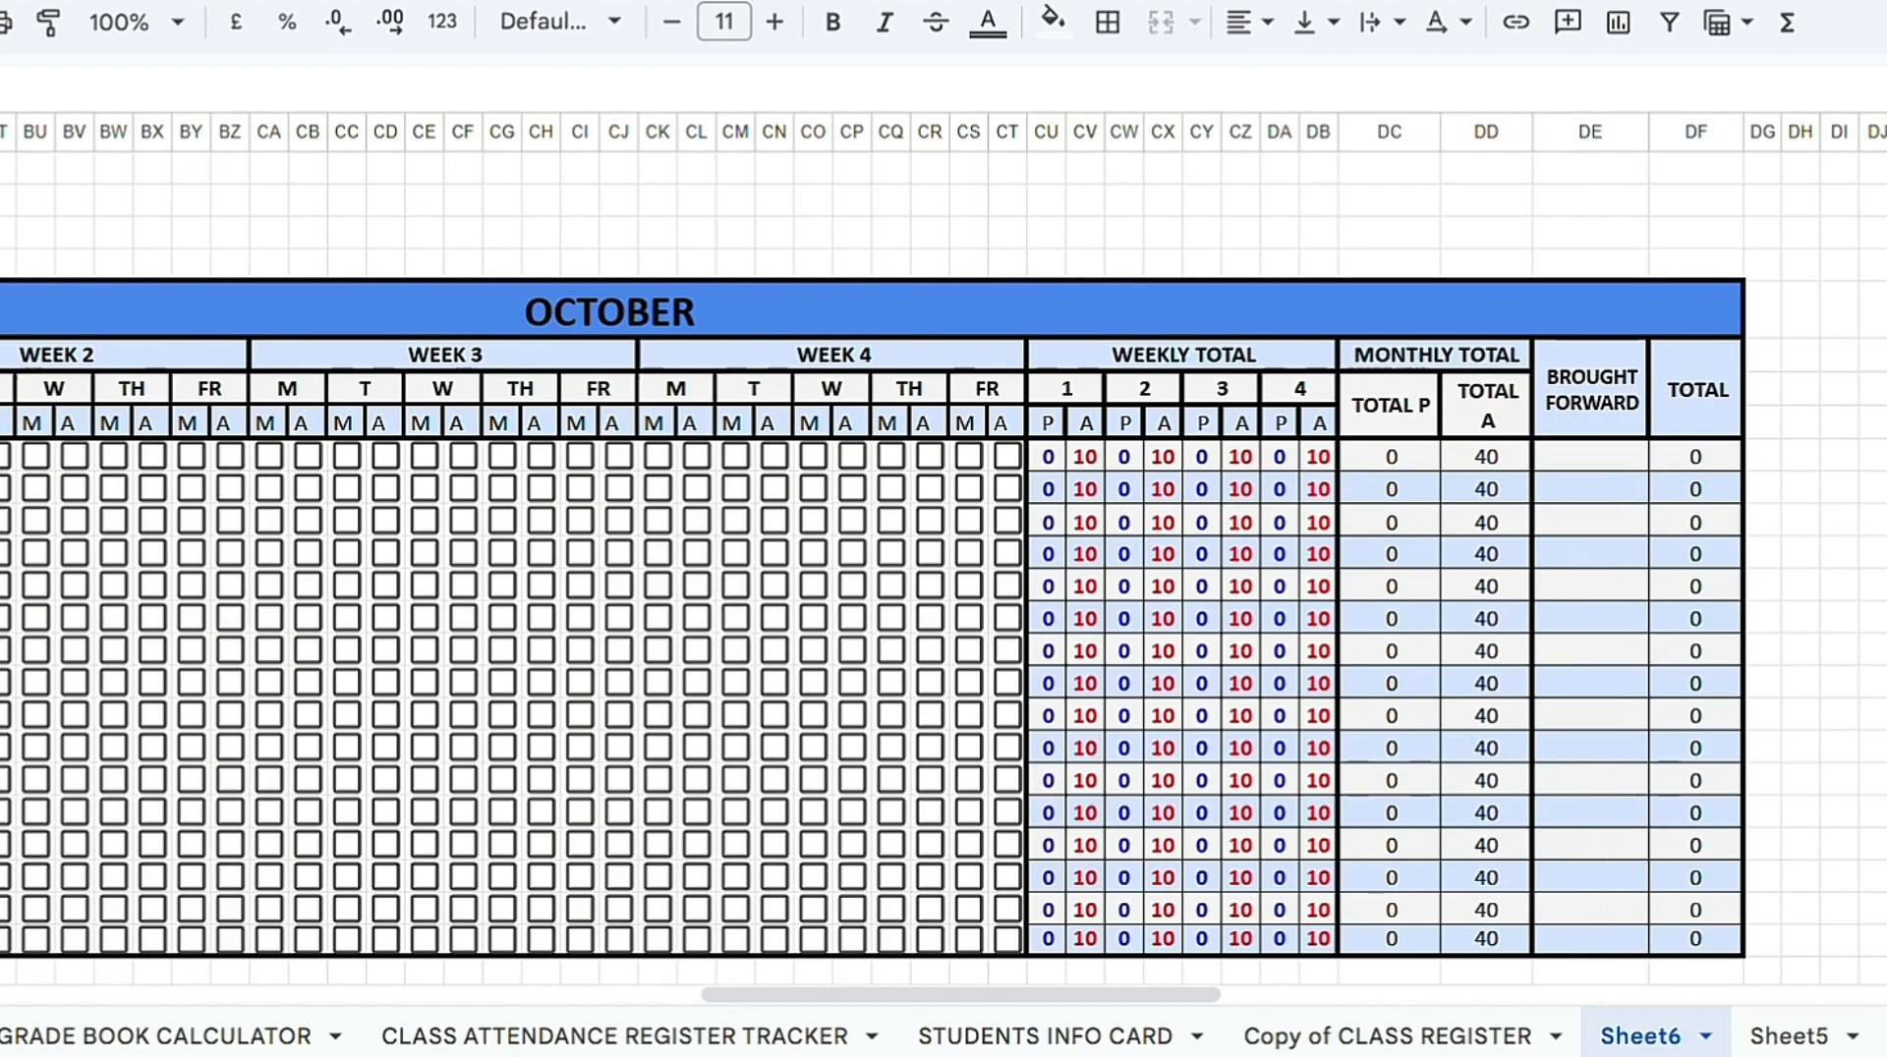
# Step: Enter =BF9 in DE9 to bring the first student's September total forward into October
pyautogui.click(1598, 466)
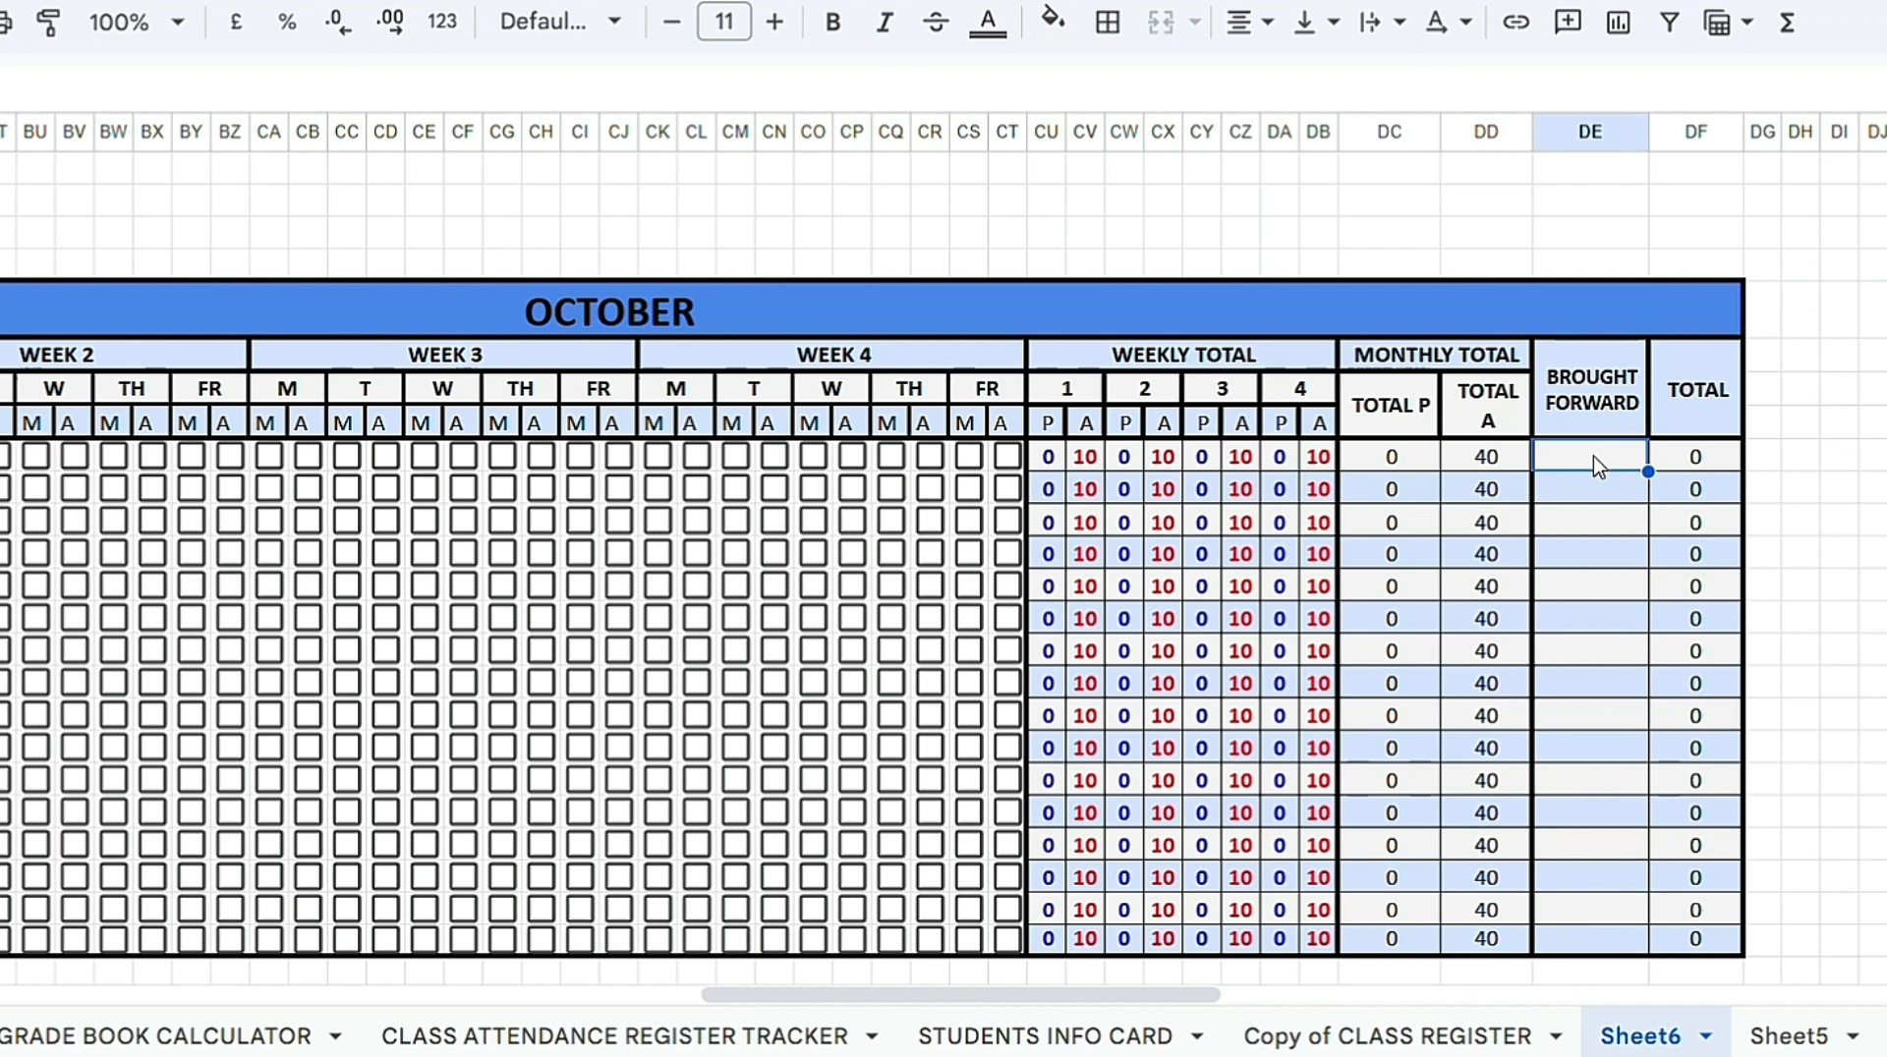
pyautogui.write('=')
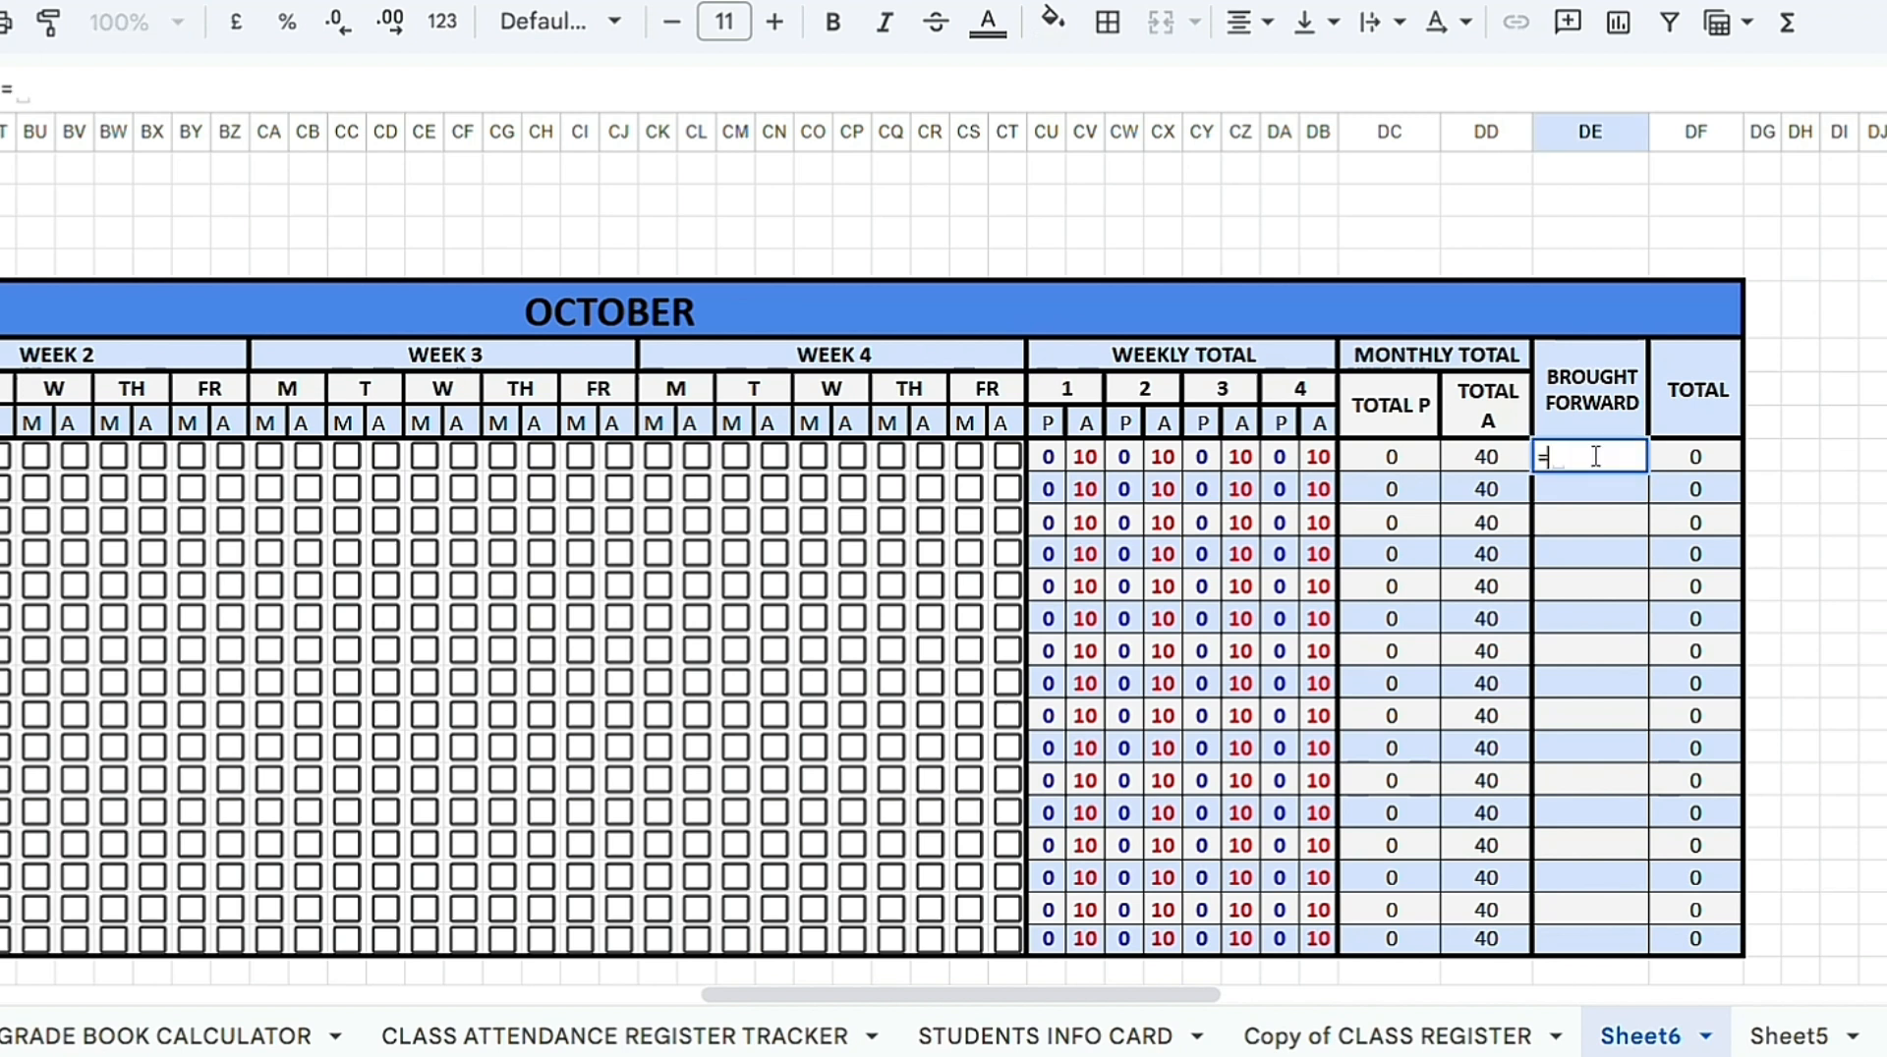
pyautogui.moveTo(1184, 1002); pyautogui.dragTo(877, 1052)
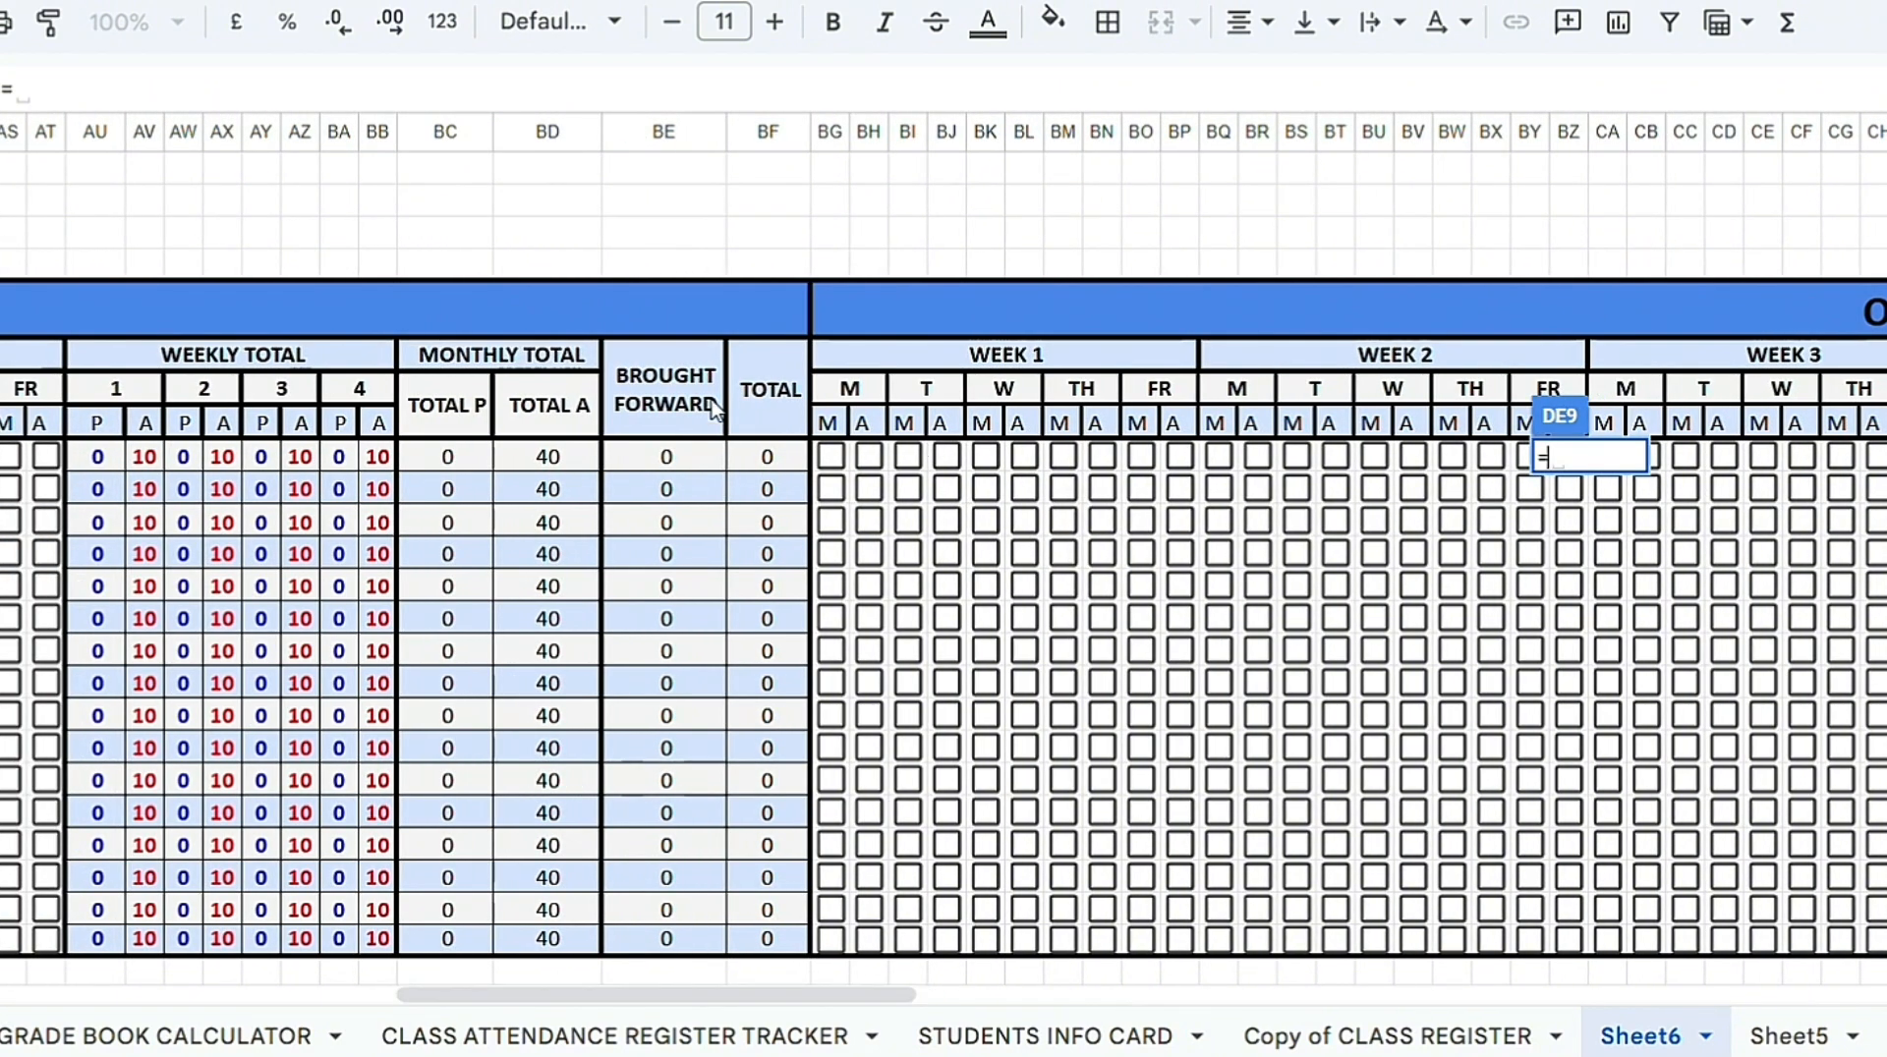
pyautogui.click(766, 466)
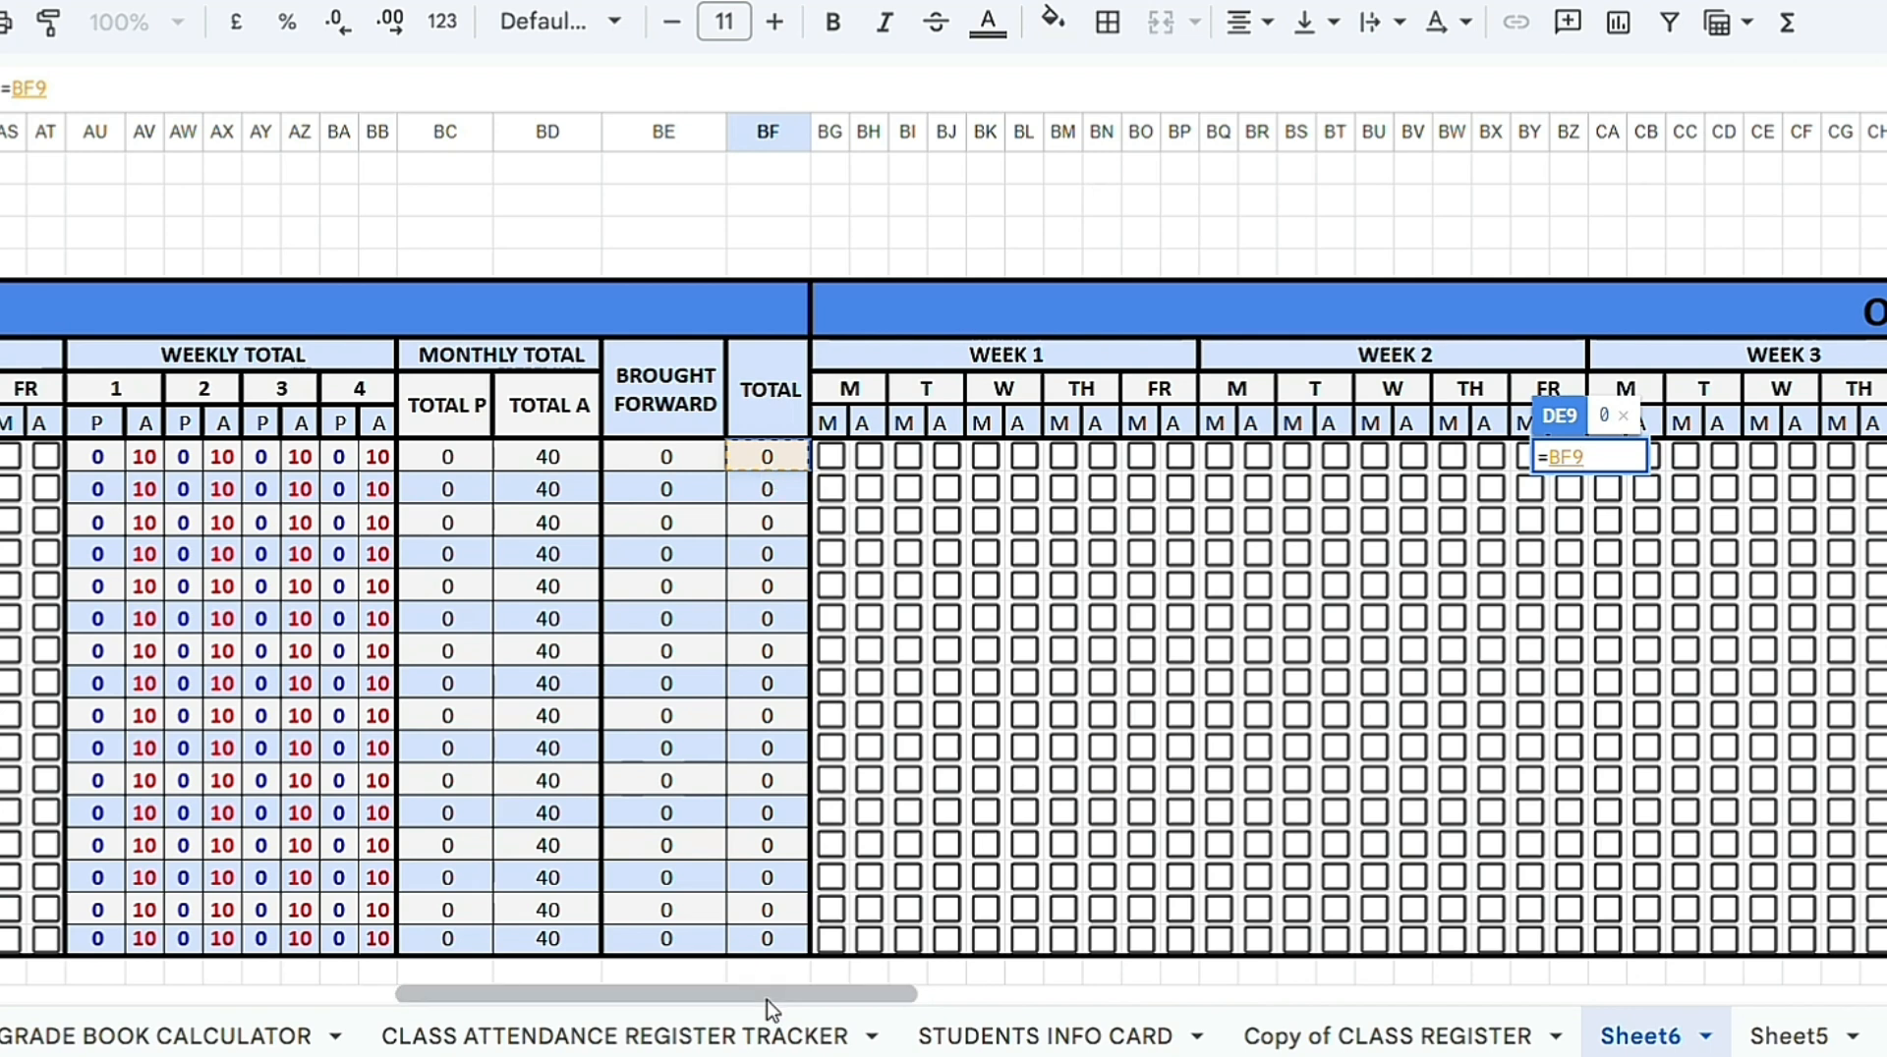
pyautogui.moveTo(769, 994); pyautogui.dragTo(1082, 960)
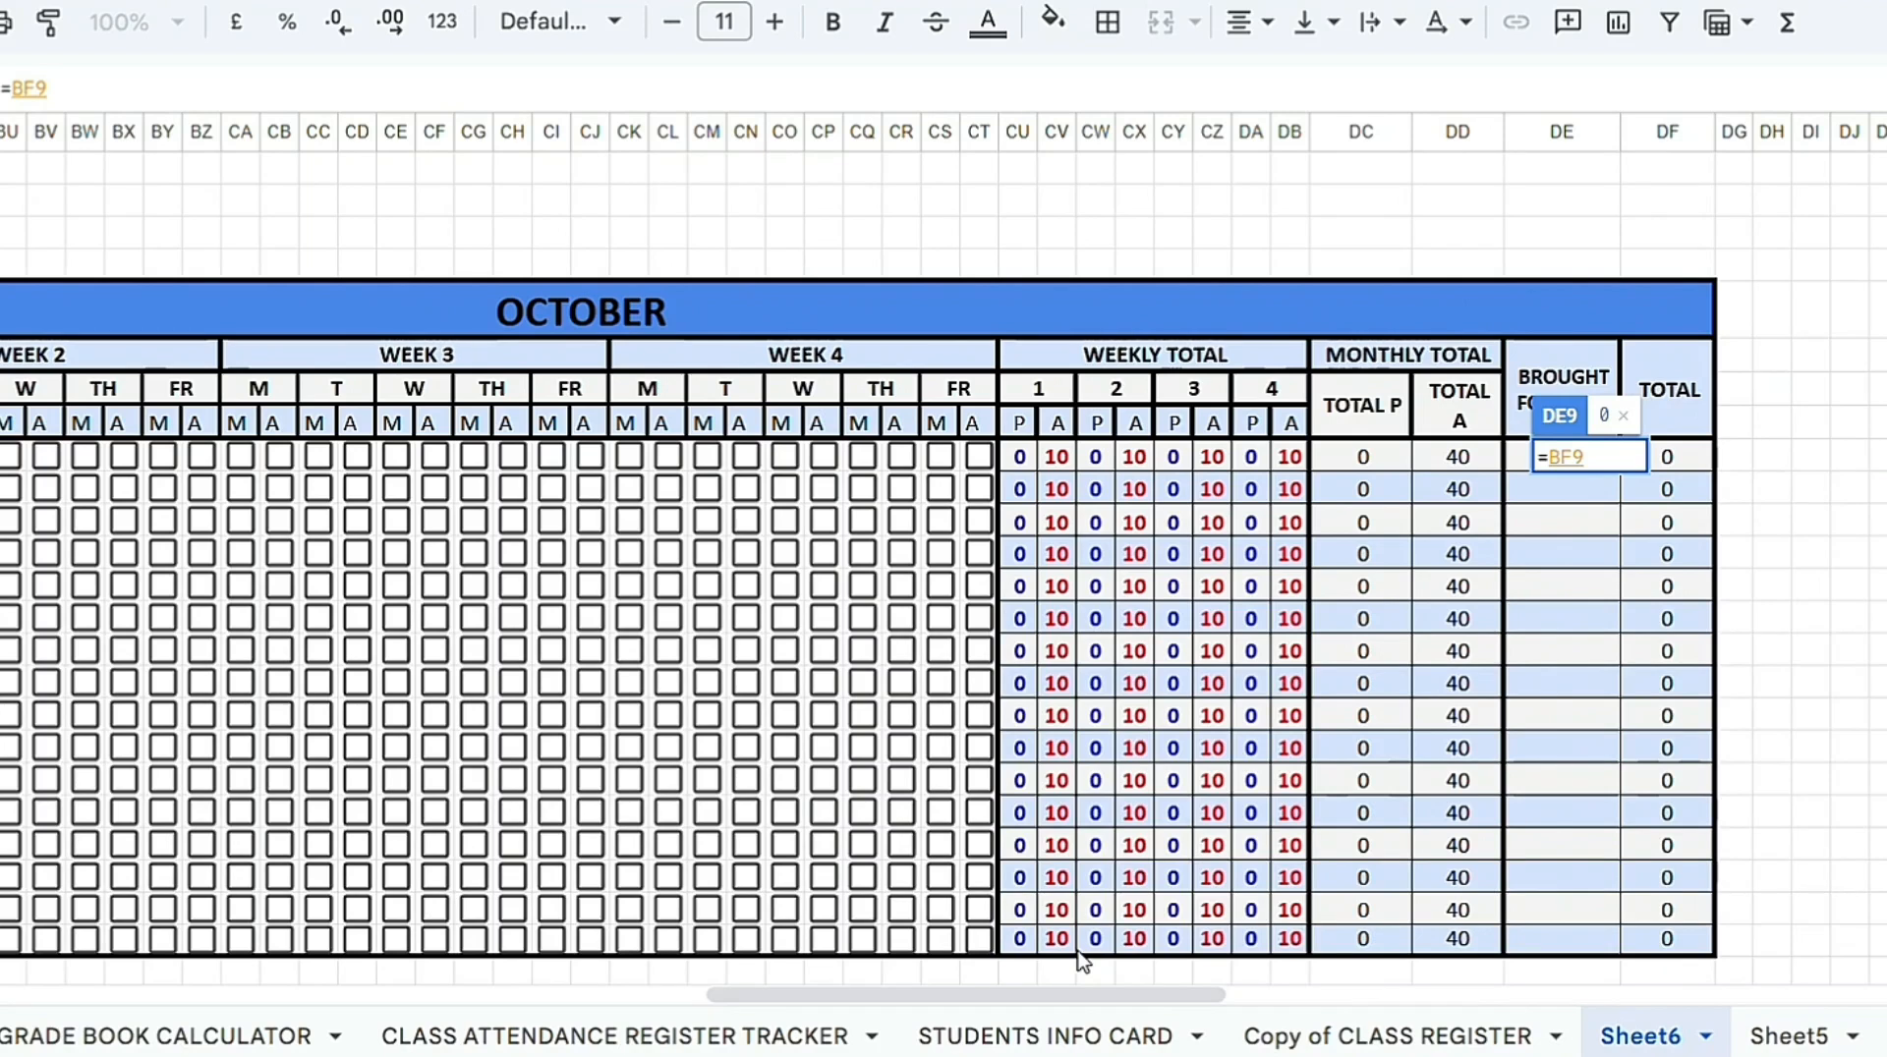
pyautogui.press('Return')
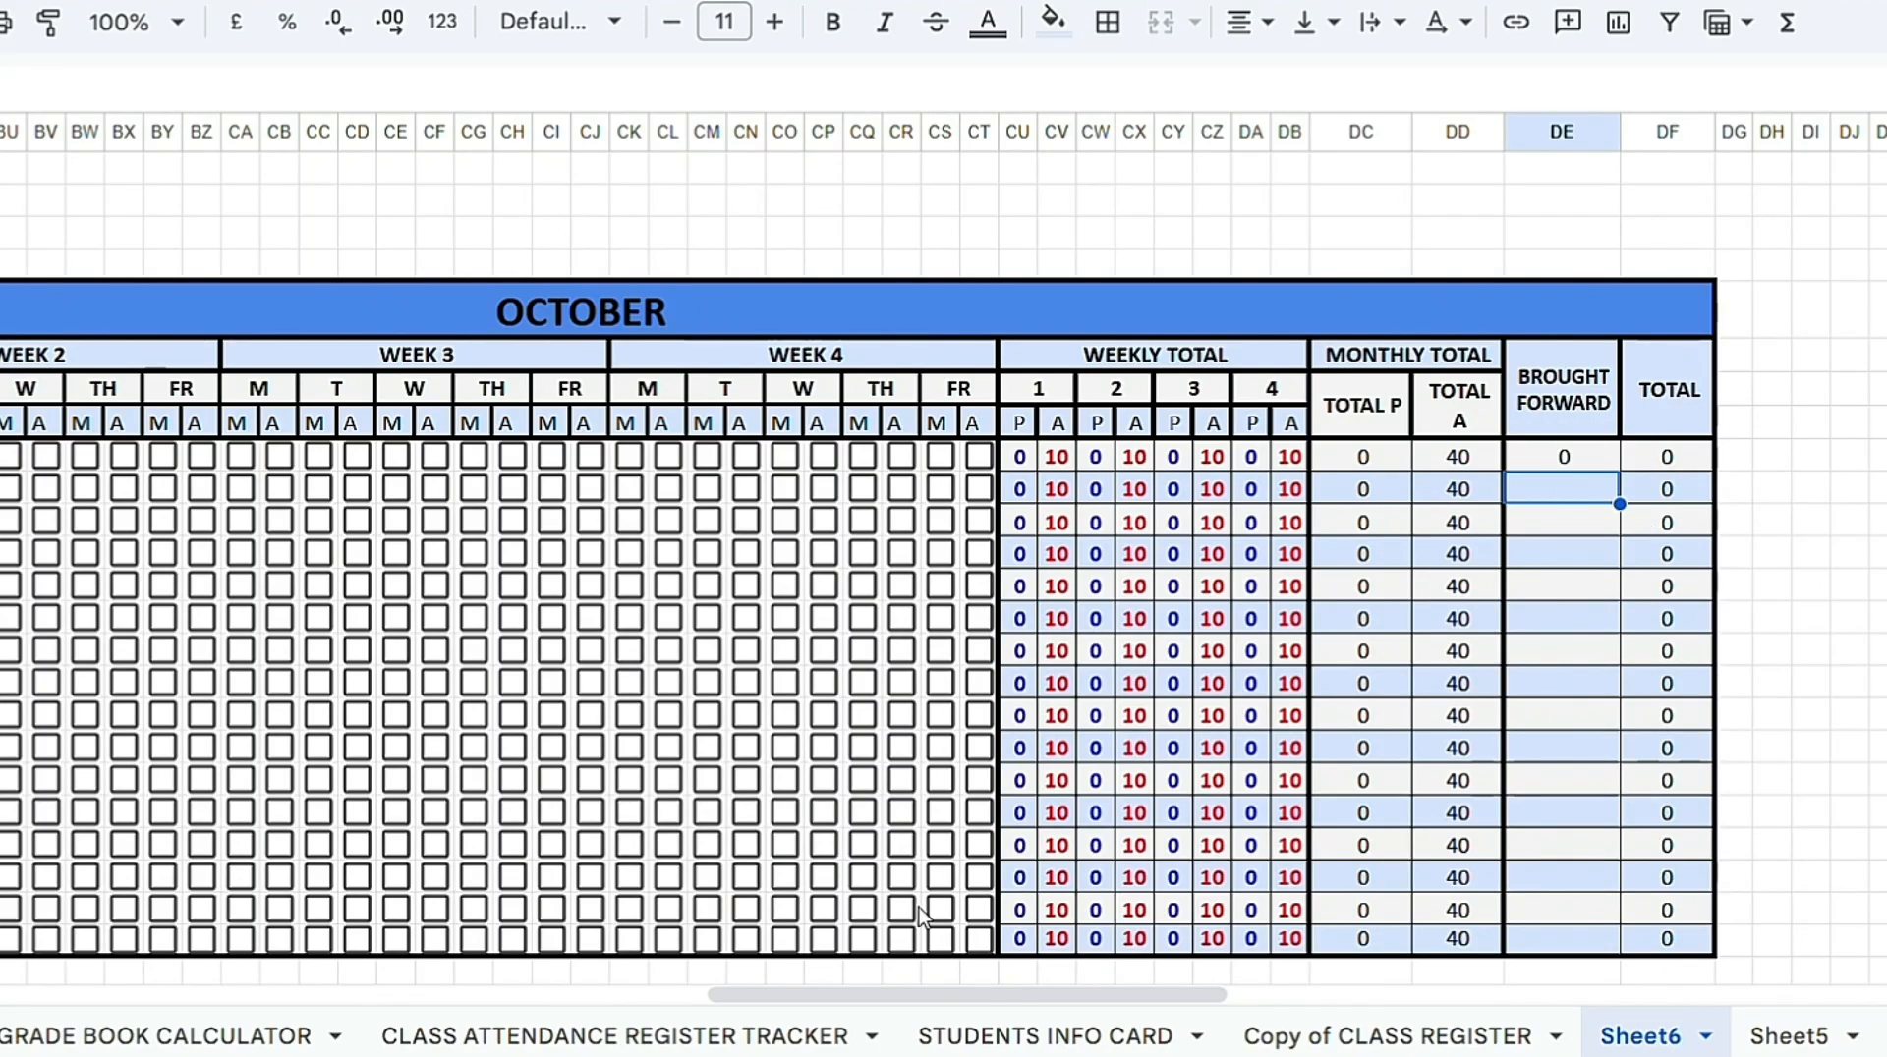
# Step: Tick the first student's September attendance boxes AJ9, AK9, AM9, AP9 and AR9
pyautogui.moveTo(1004, 1012); pyautogui.dragTo(441, 994)
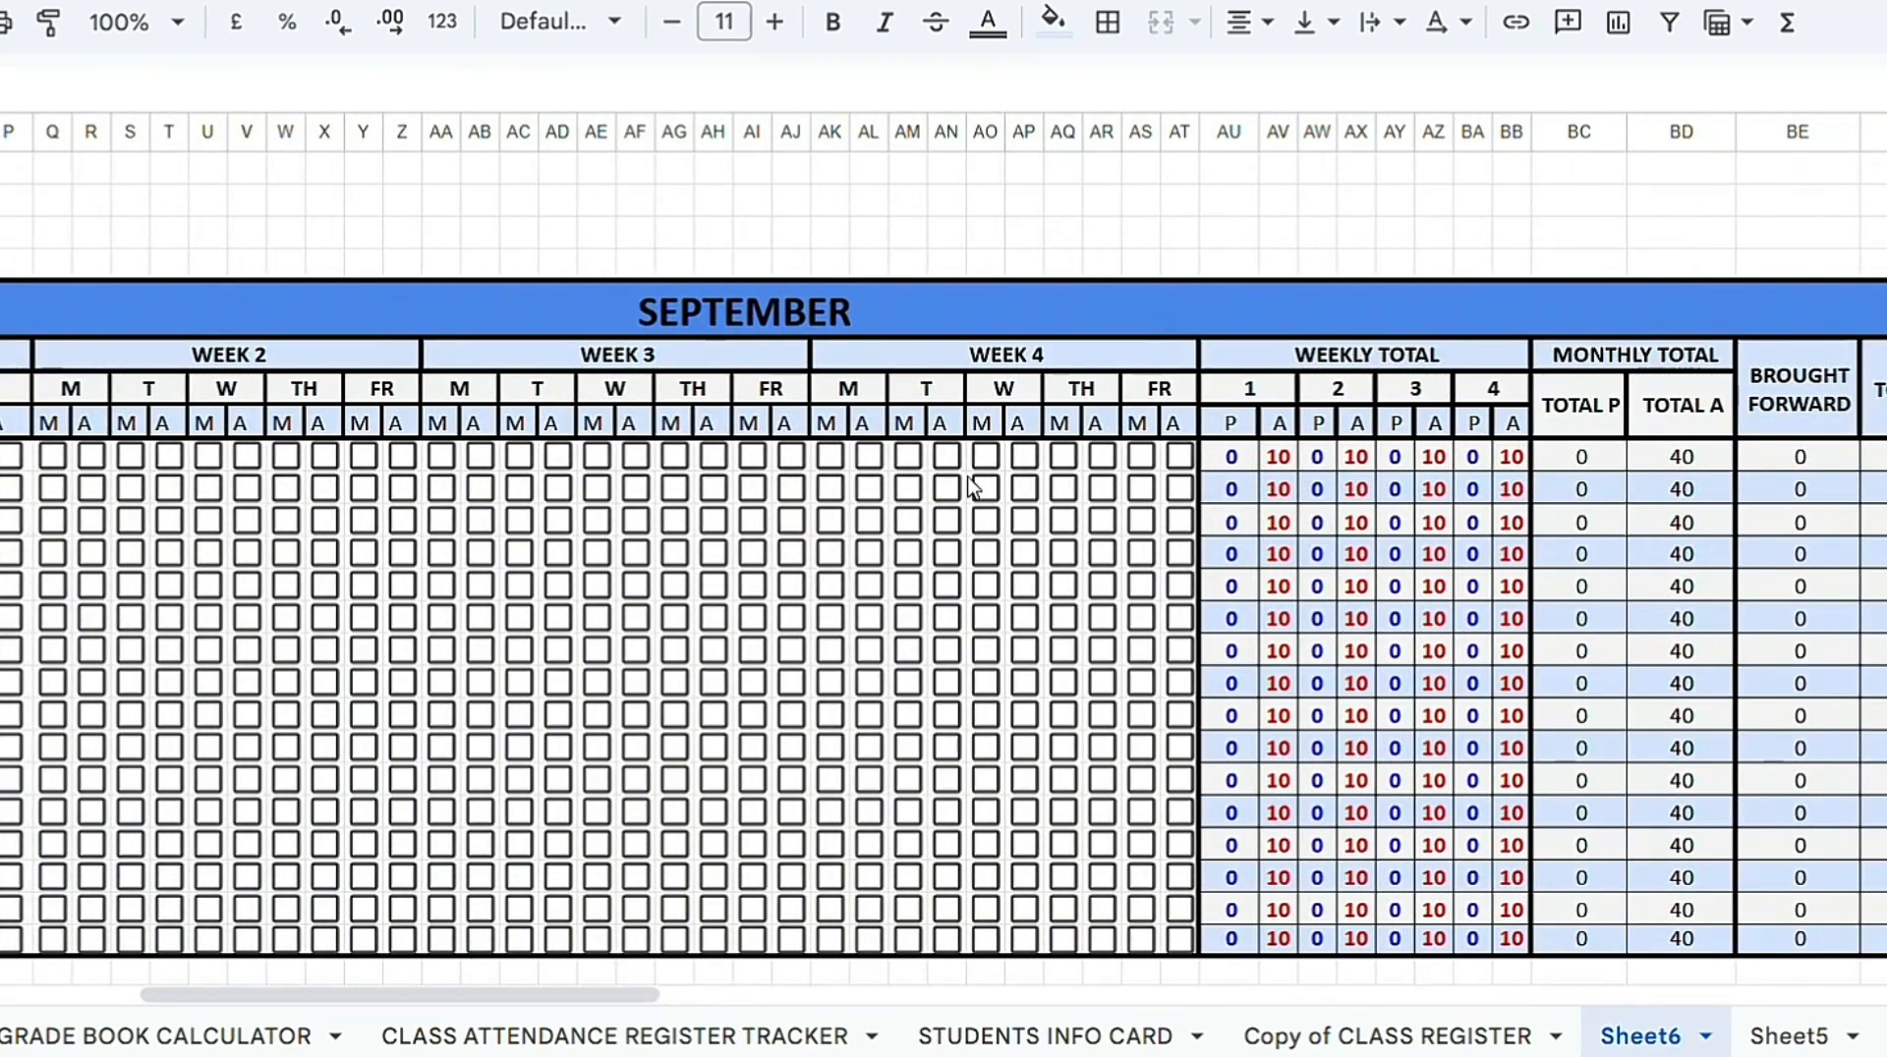
pyautogui.click(792, 456)
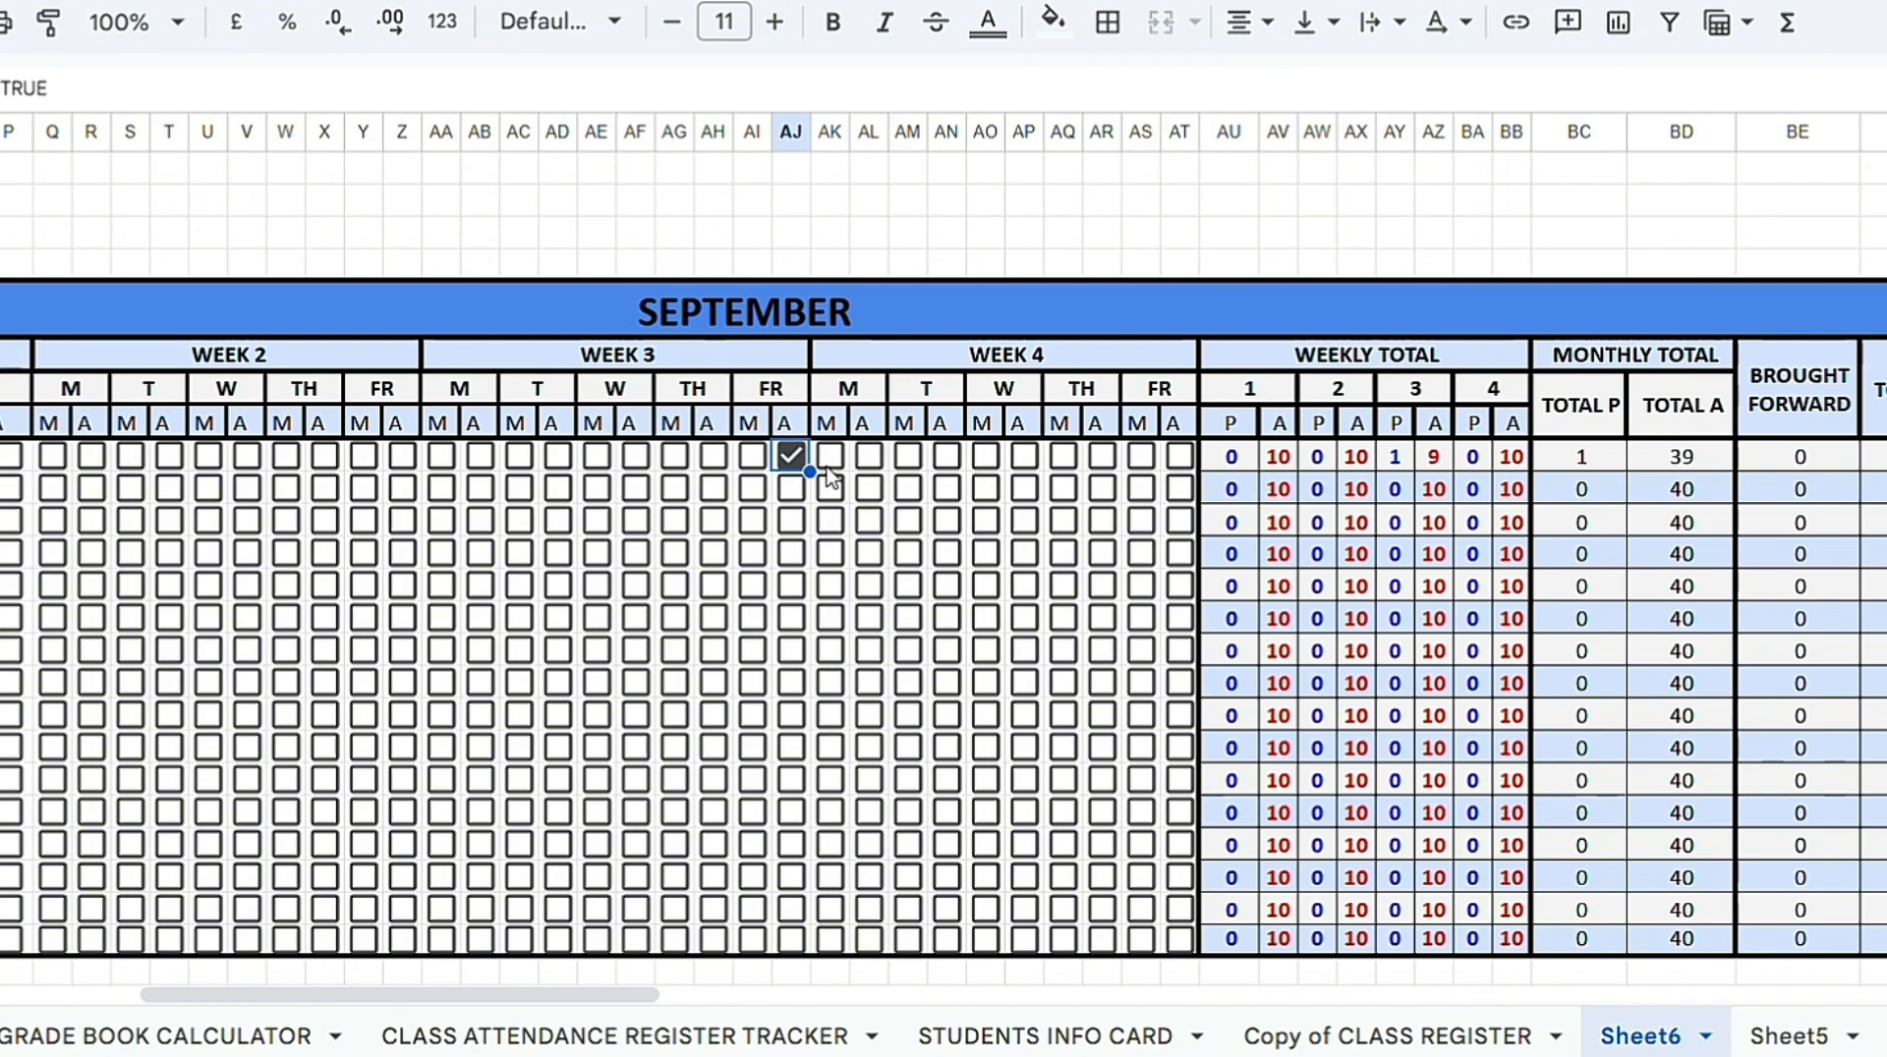
pyautogui.click(830, 456)
pyautogui.click(907, 456)
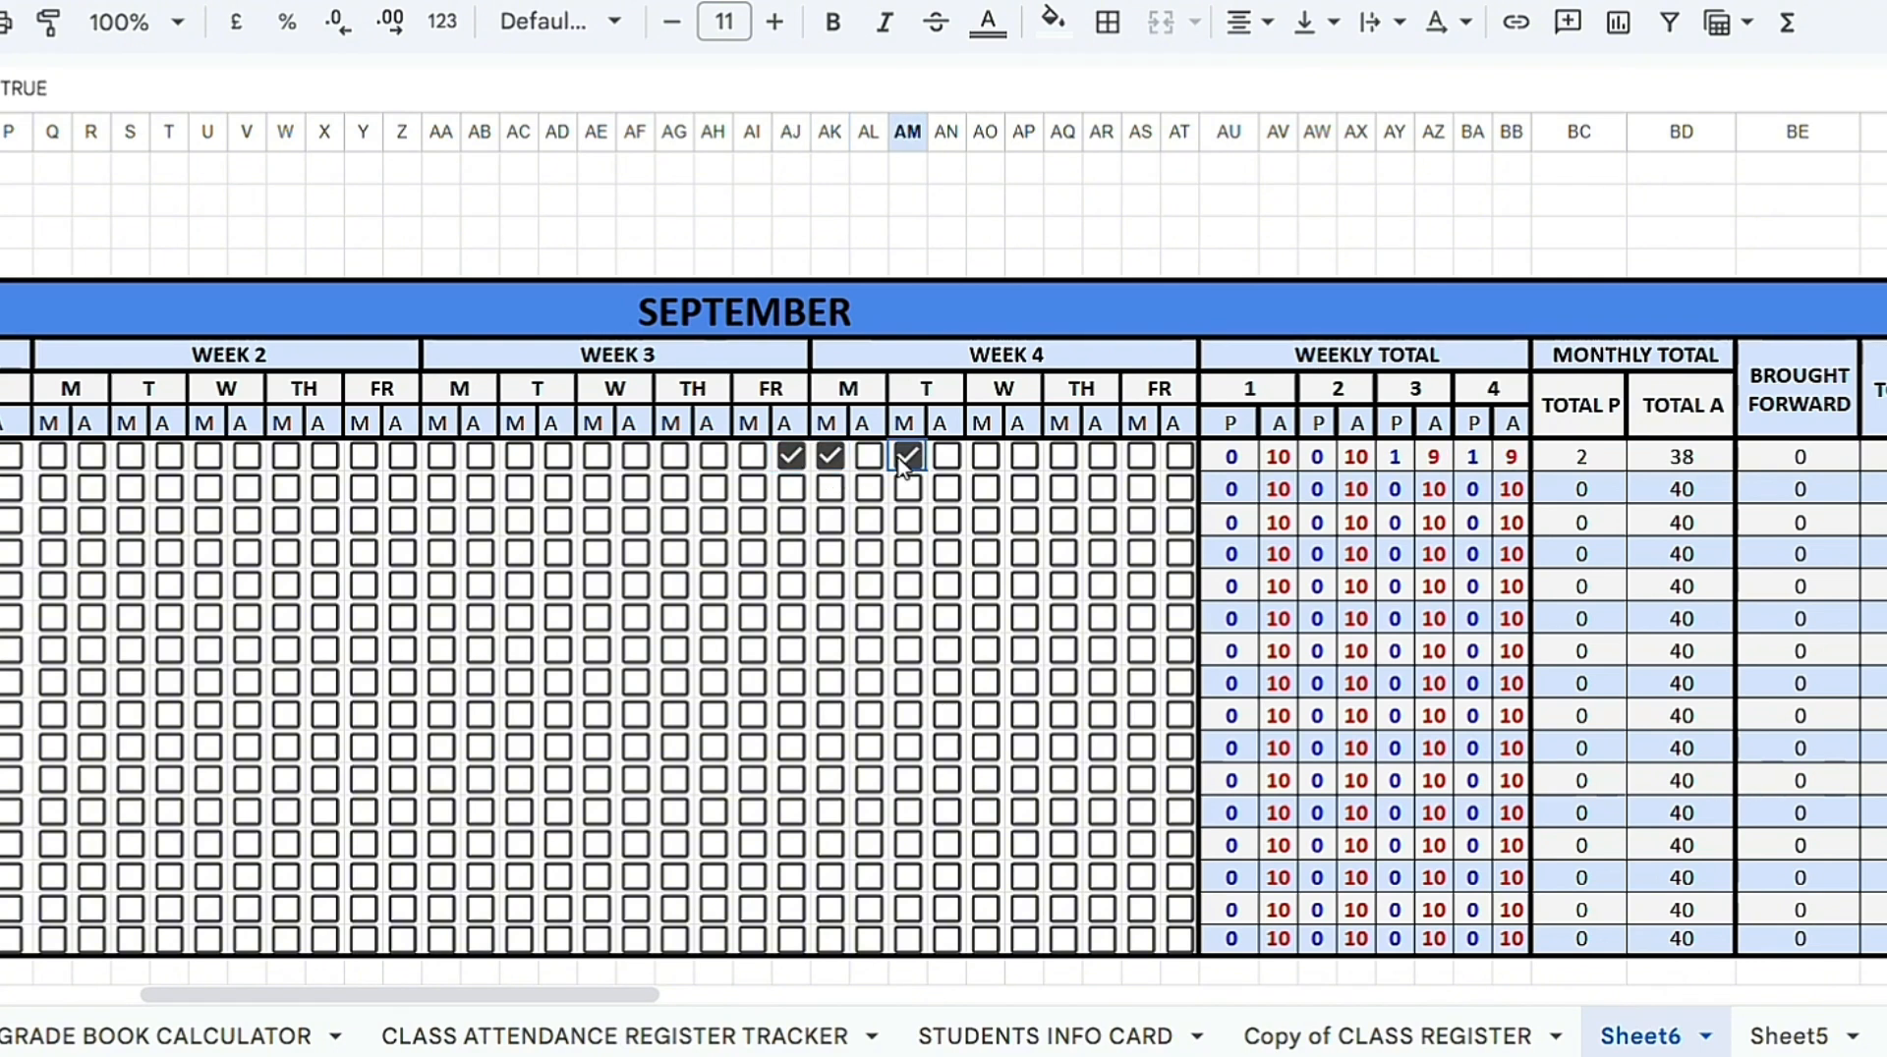
pyautogui.click(1024, 456)
pyautogui.click(1102, 456)
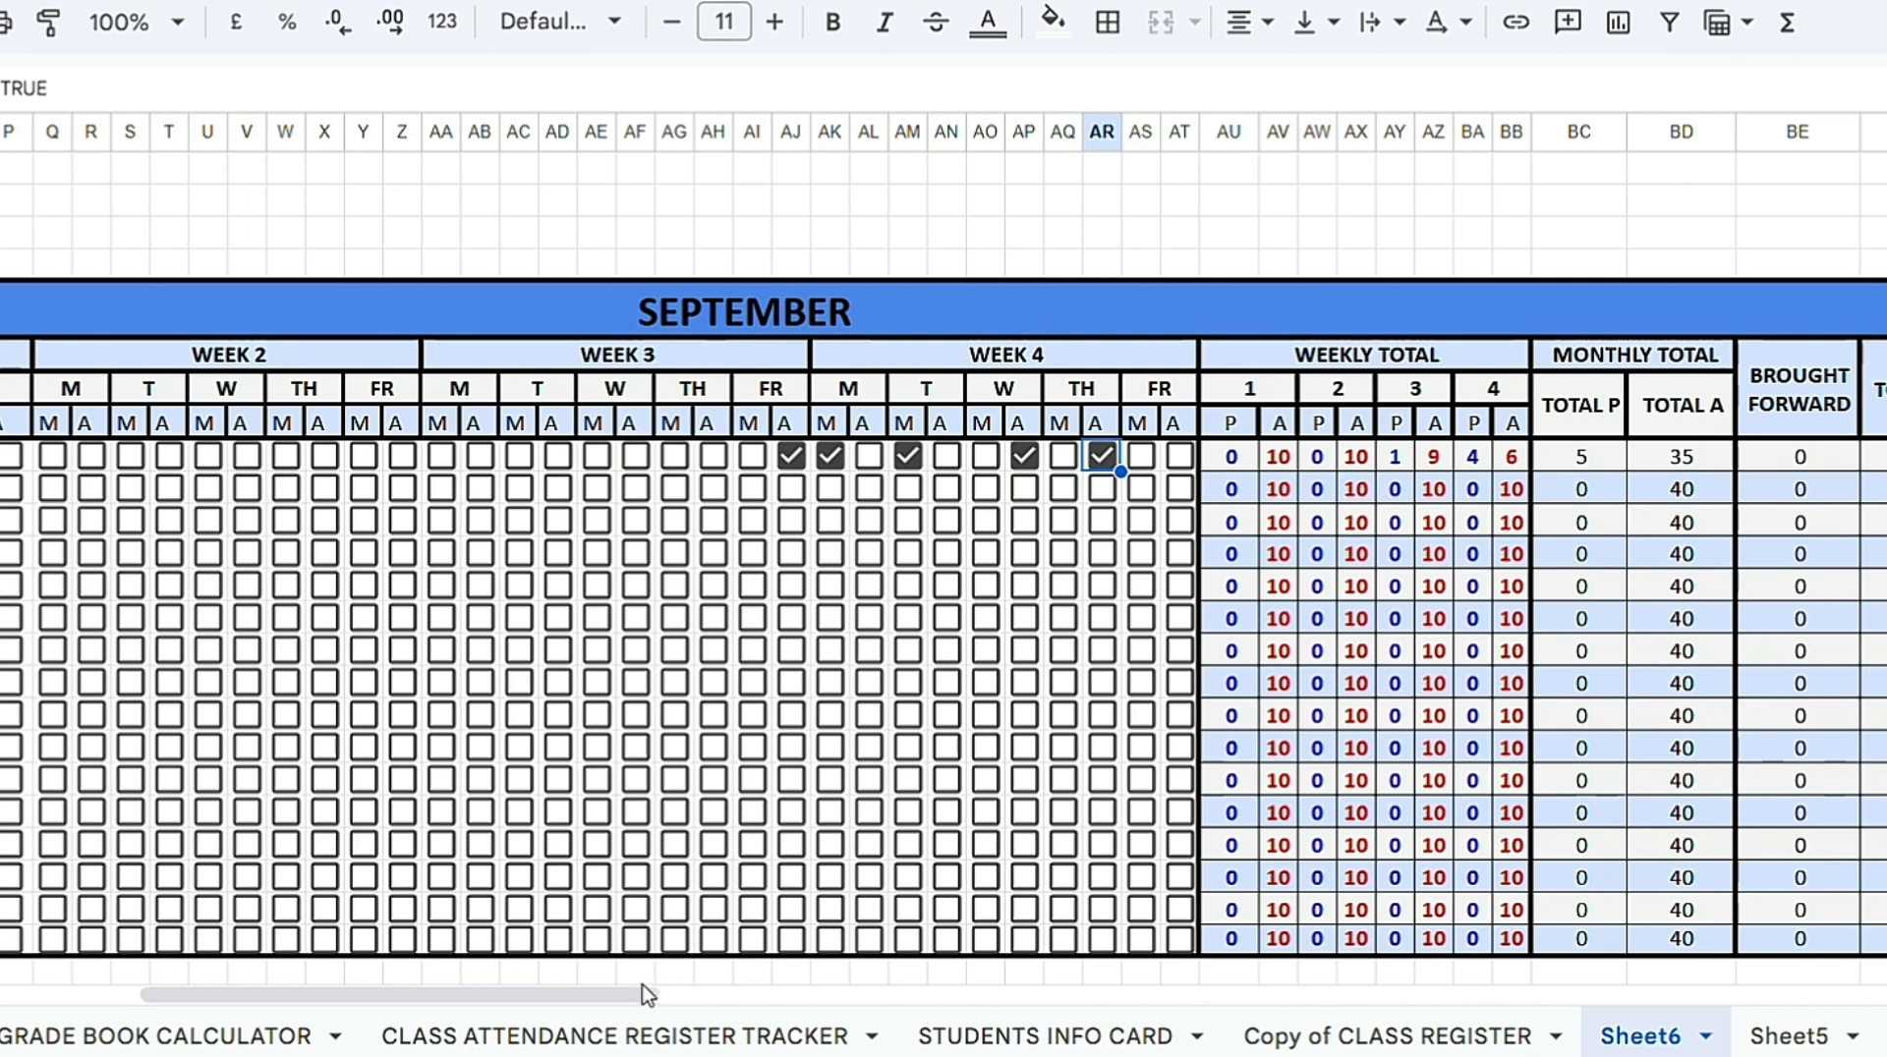
# Step: Tick the first student's October attendance boxes CD9, CG9, CI9, CK9, CL9 and CM9
pyautogui.moveTo(647, 995); pyautogui.dragTo(960, 939)
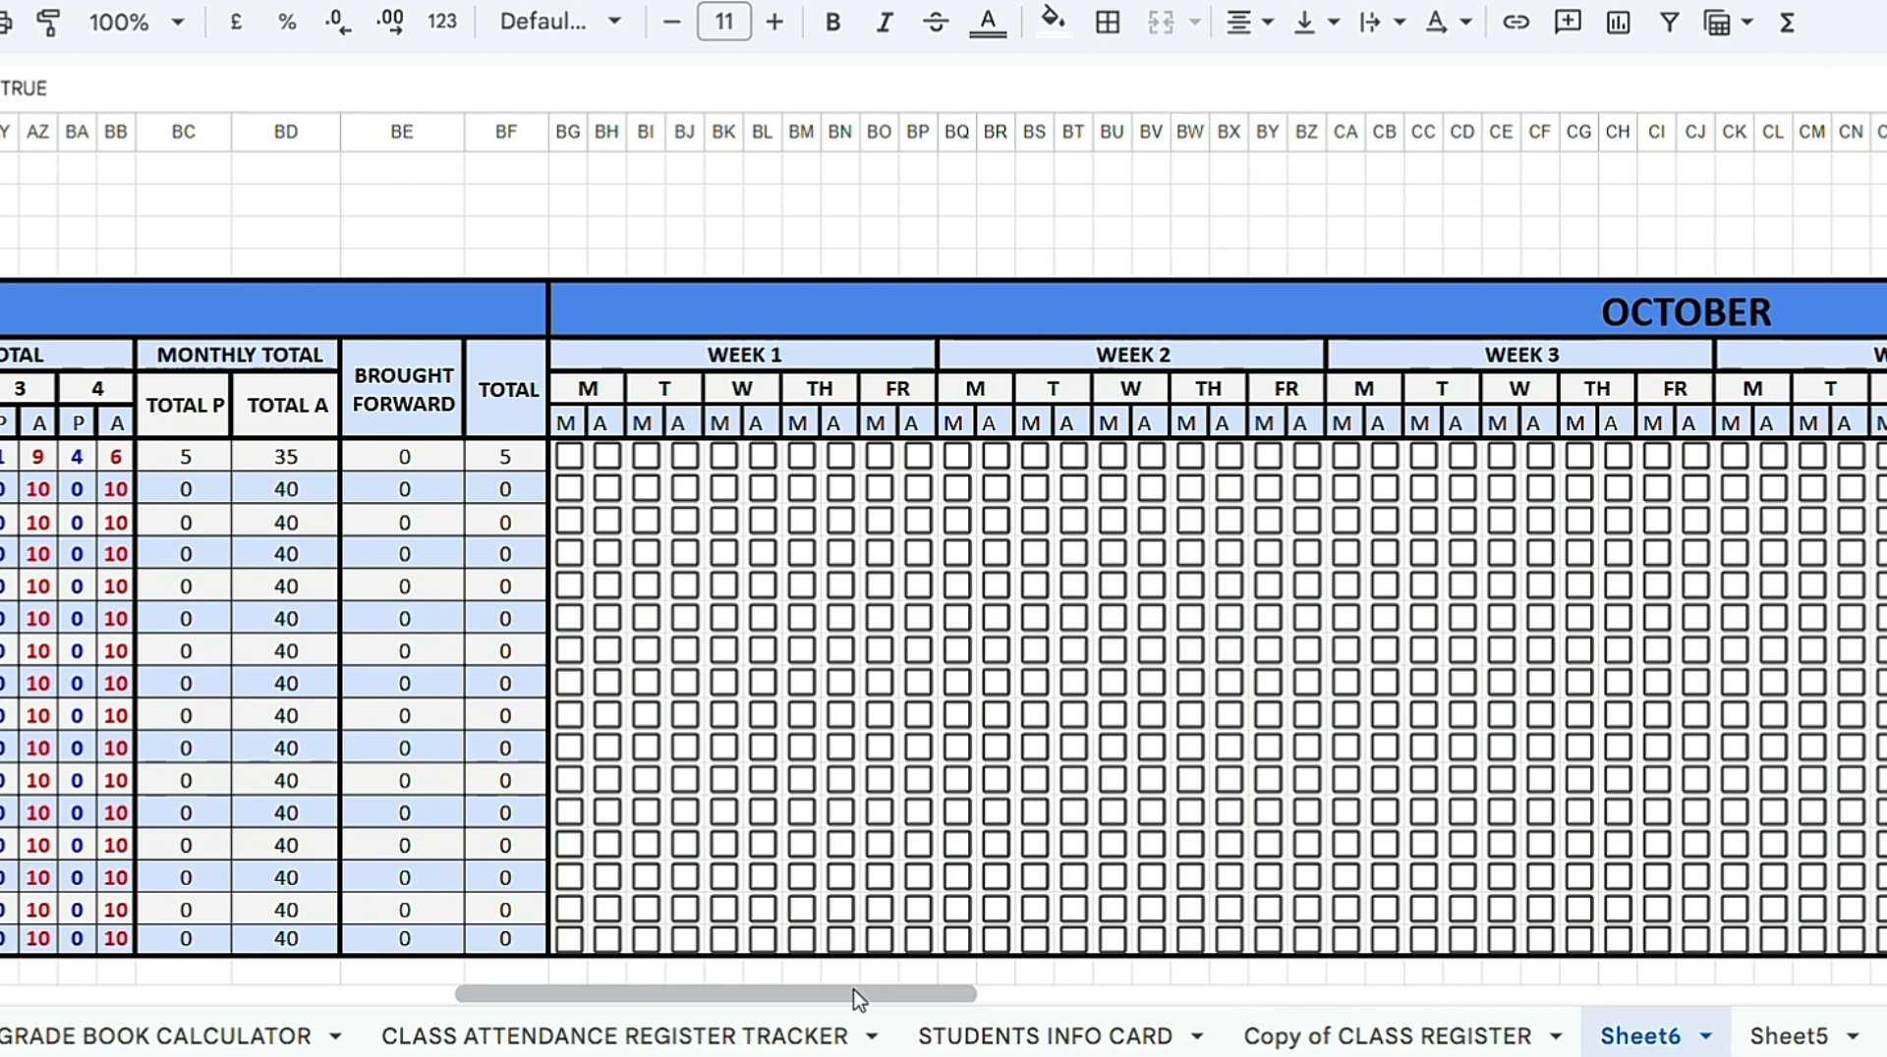
pyautogui.moveTo(855, 993); pyautogui.dragTo(1129, 991)
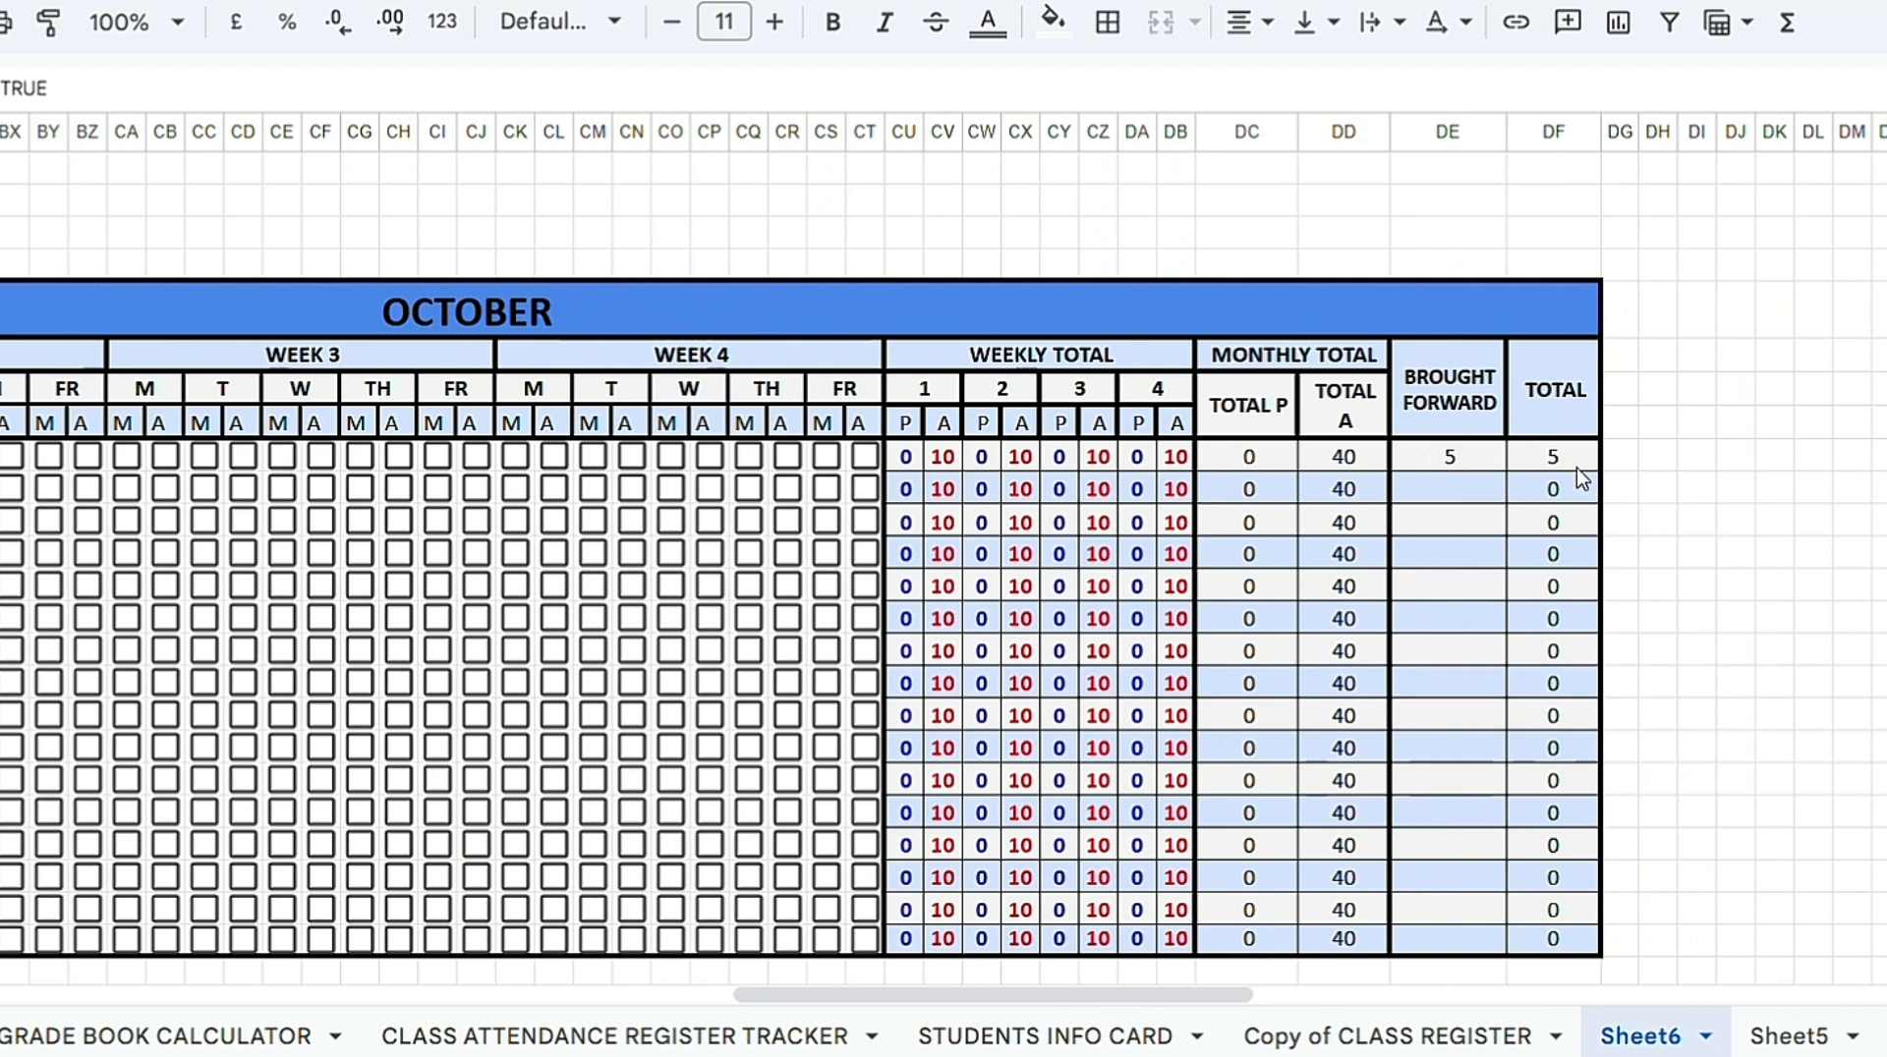
pyautogui.click(246, 458)
pyautogui.click(359, 456)
pyautogui.click(438, 456)
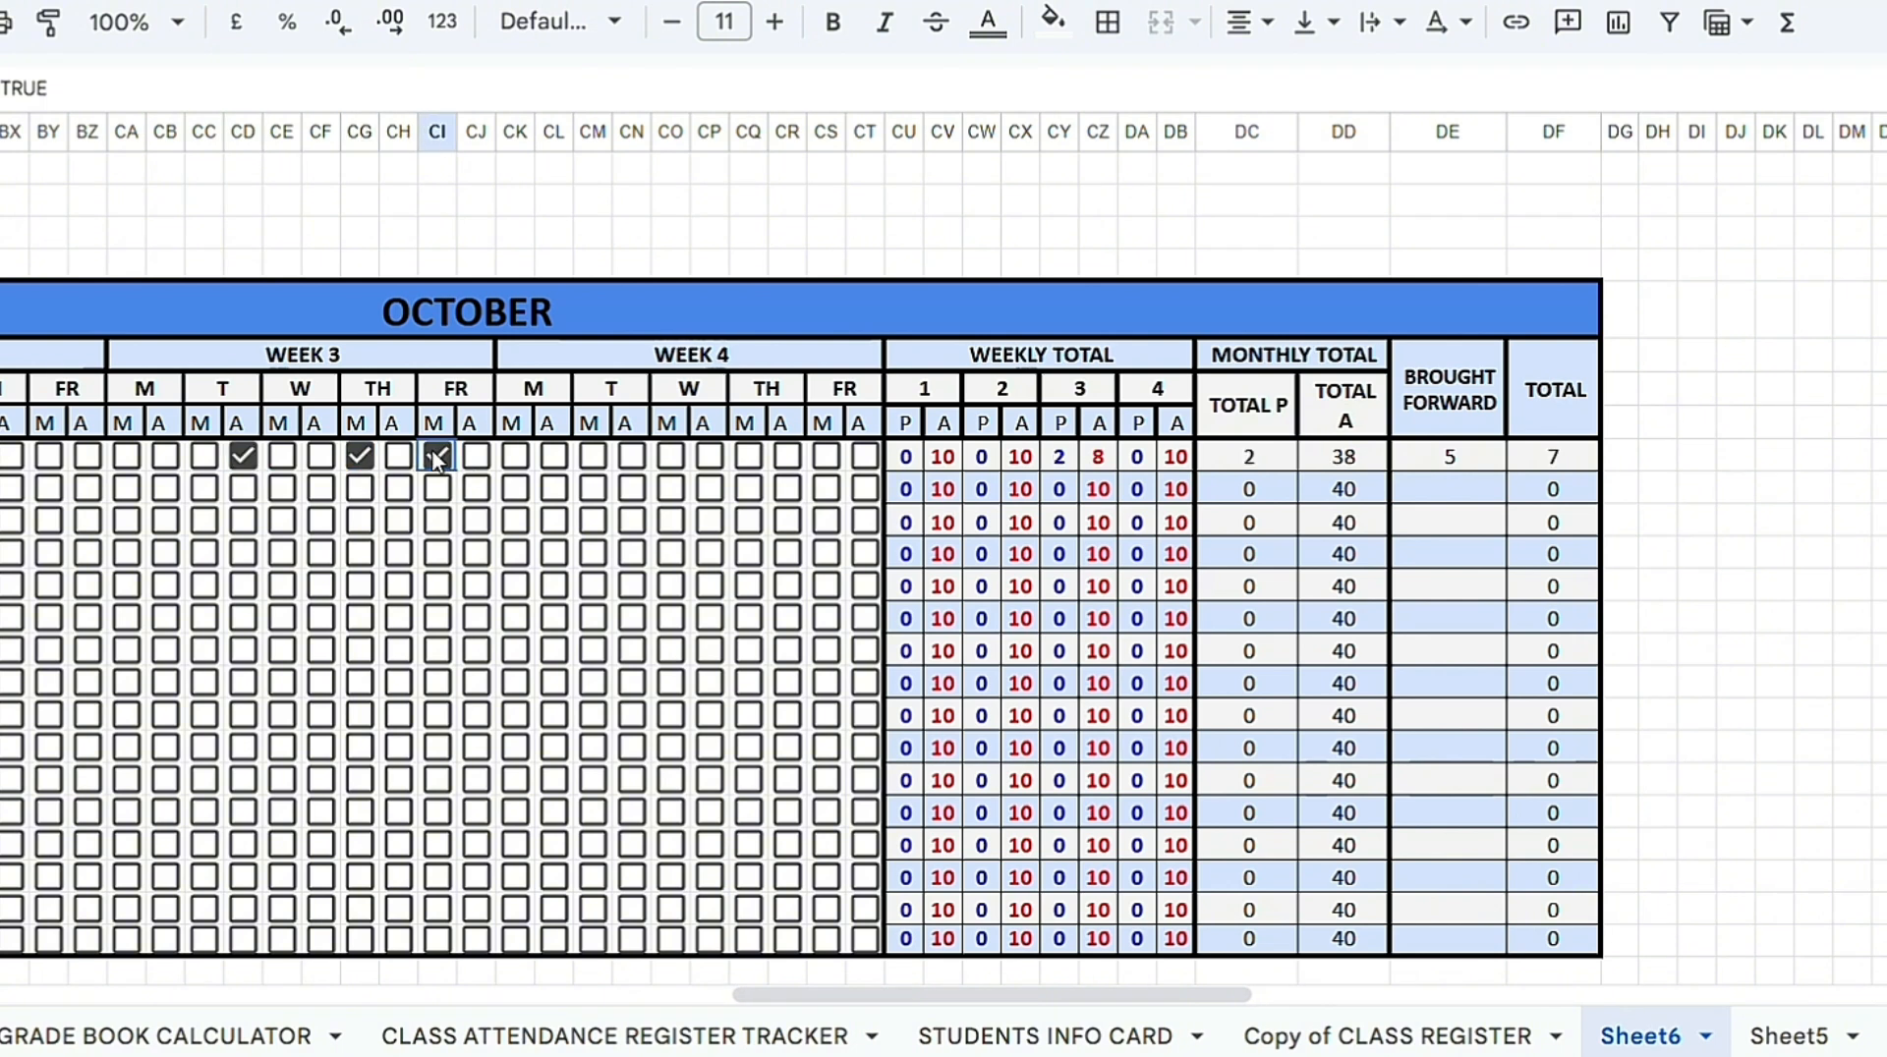
pyautogui.click(515, 456)
pyautogui.click(553, 456)
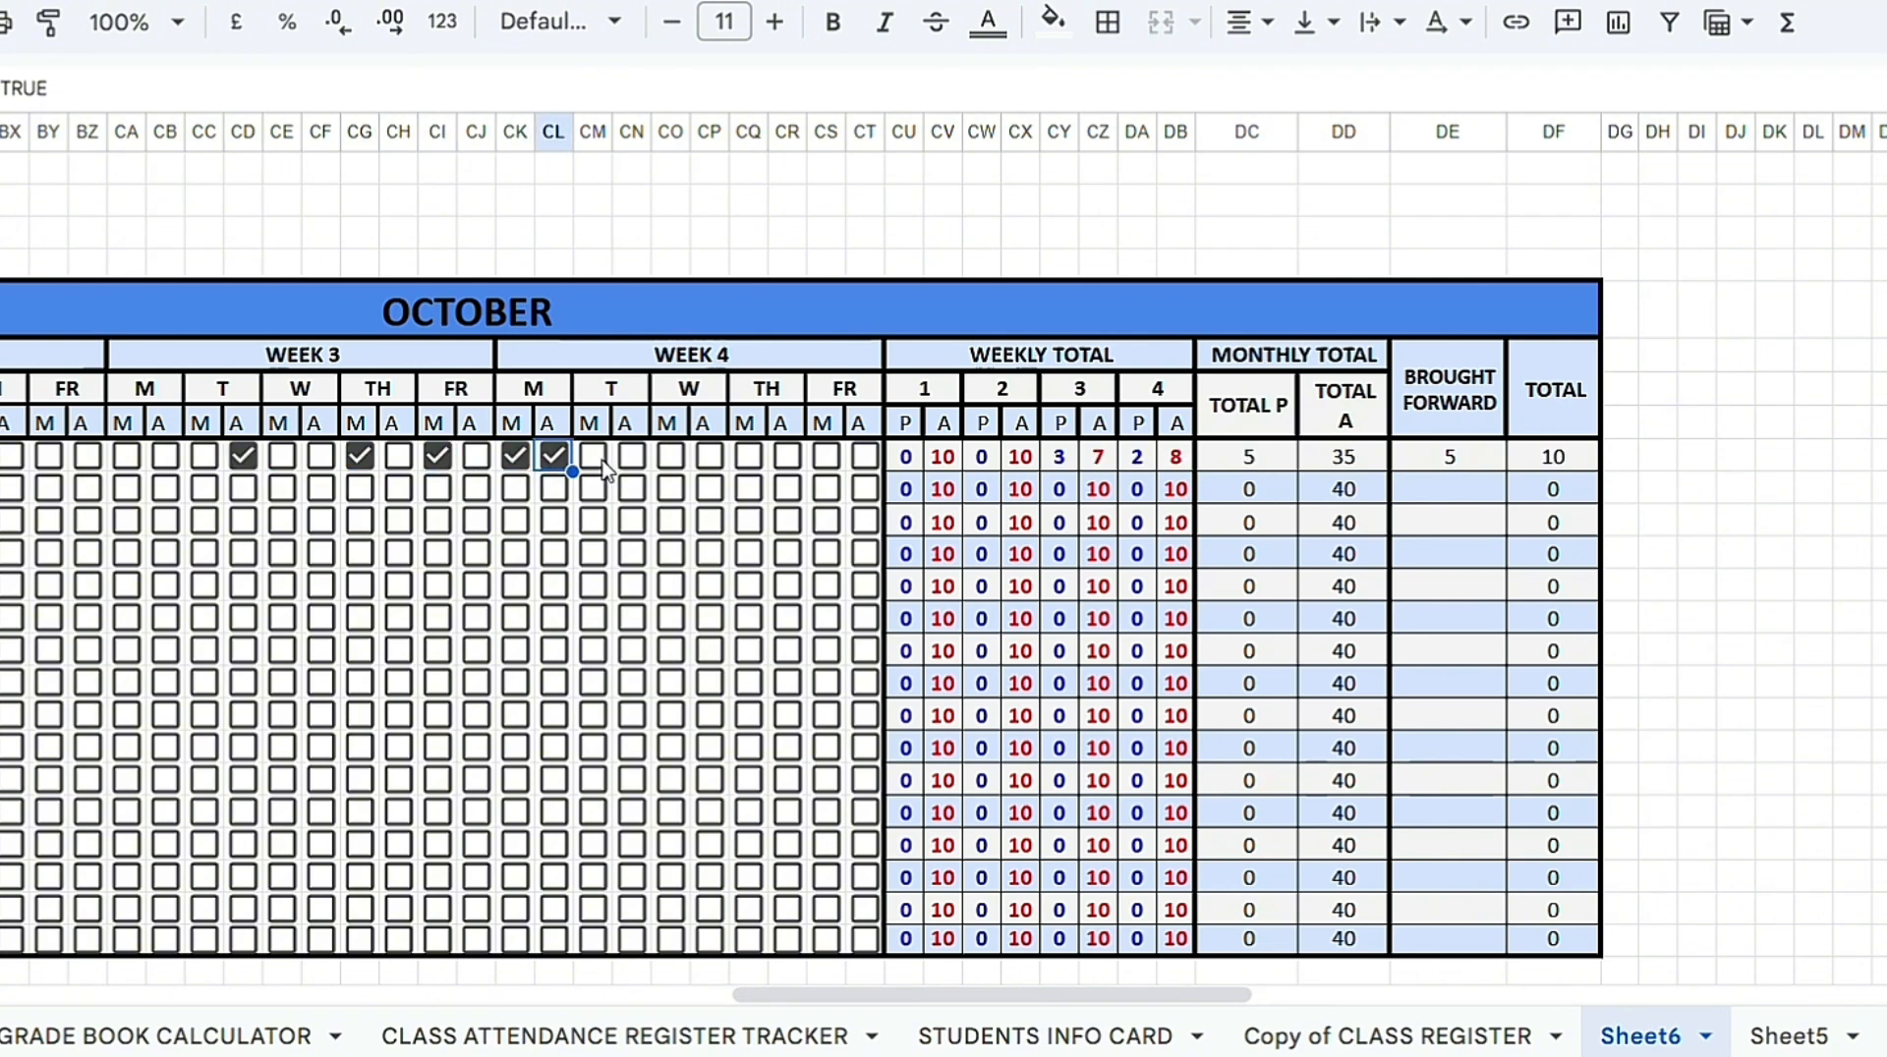
pyautogui.click(593, 456)
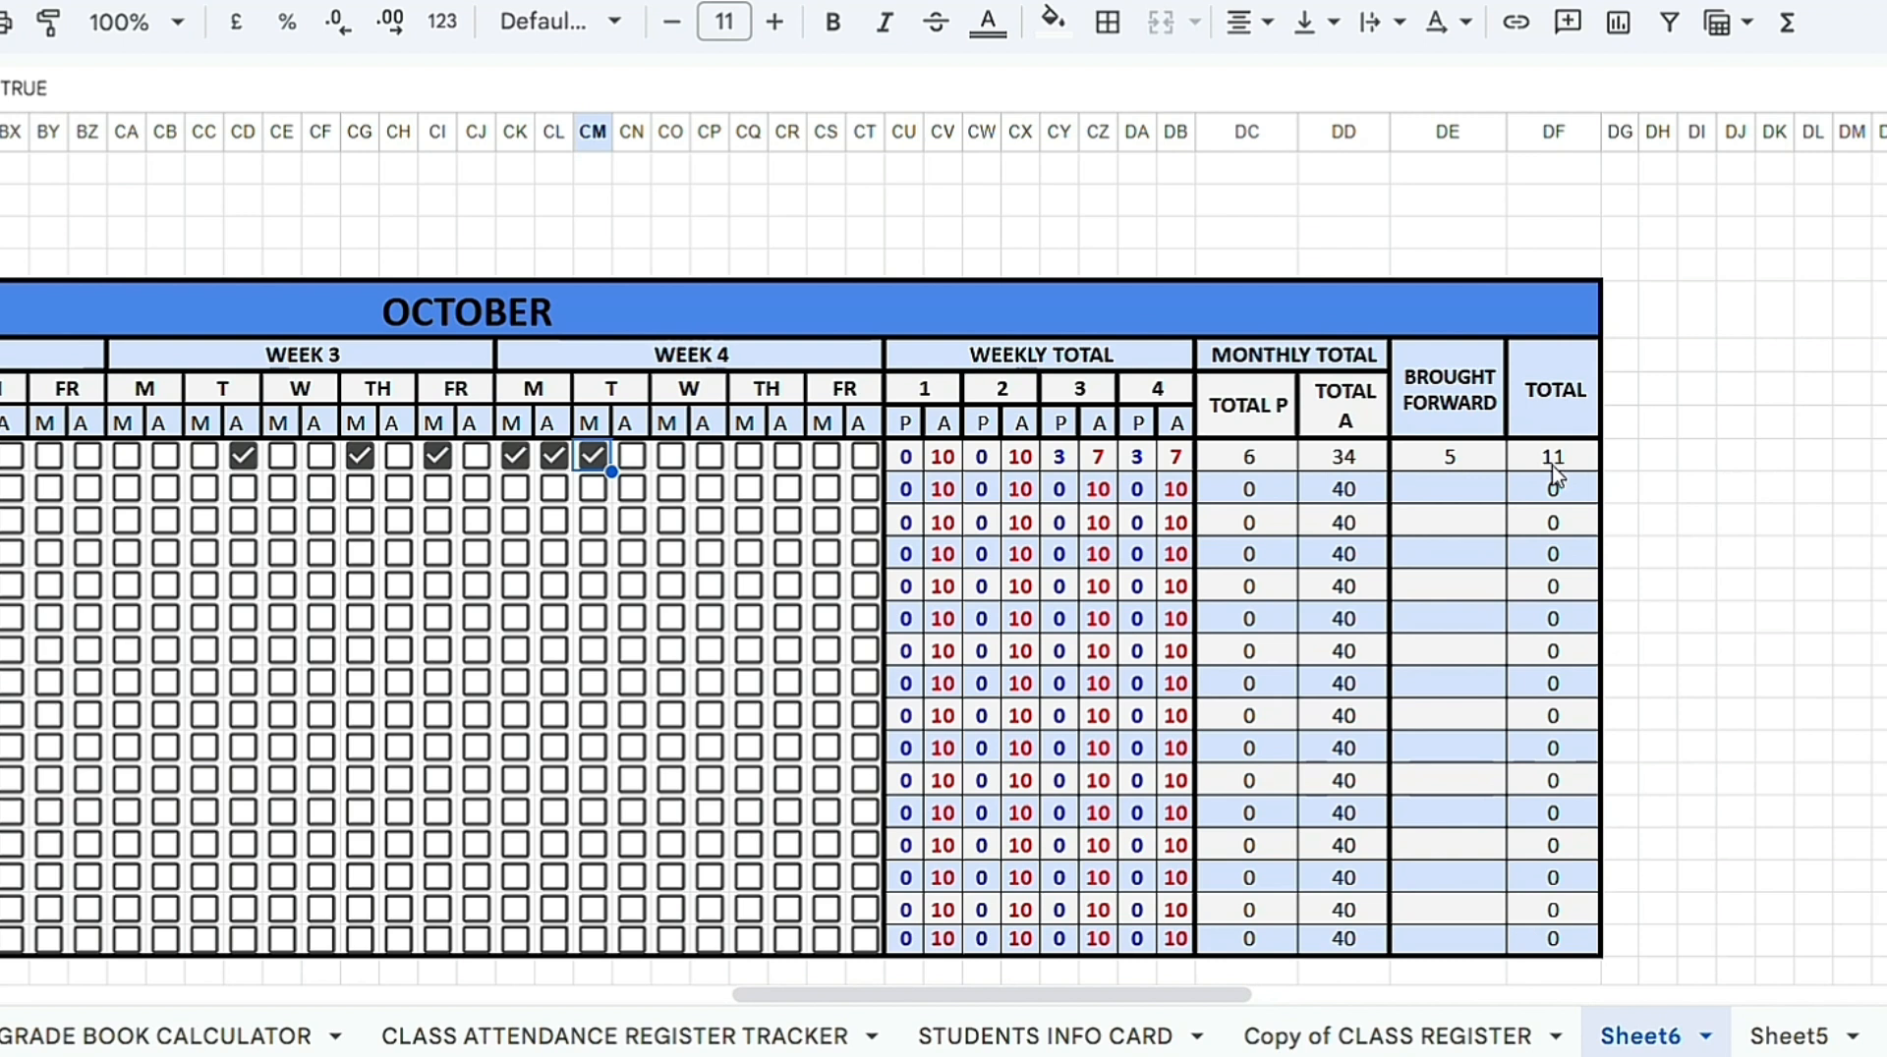
# Step: Fill the brought-forward formula in DE9 down to the last student row of October
pyautogui.click(1449, 458)
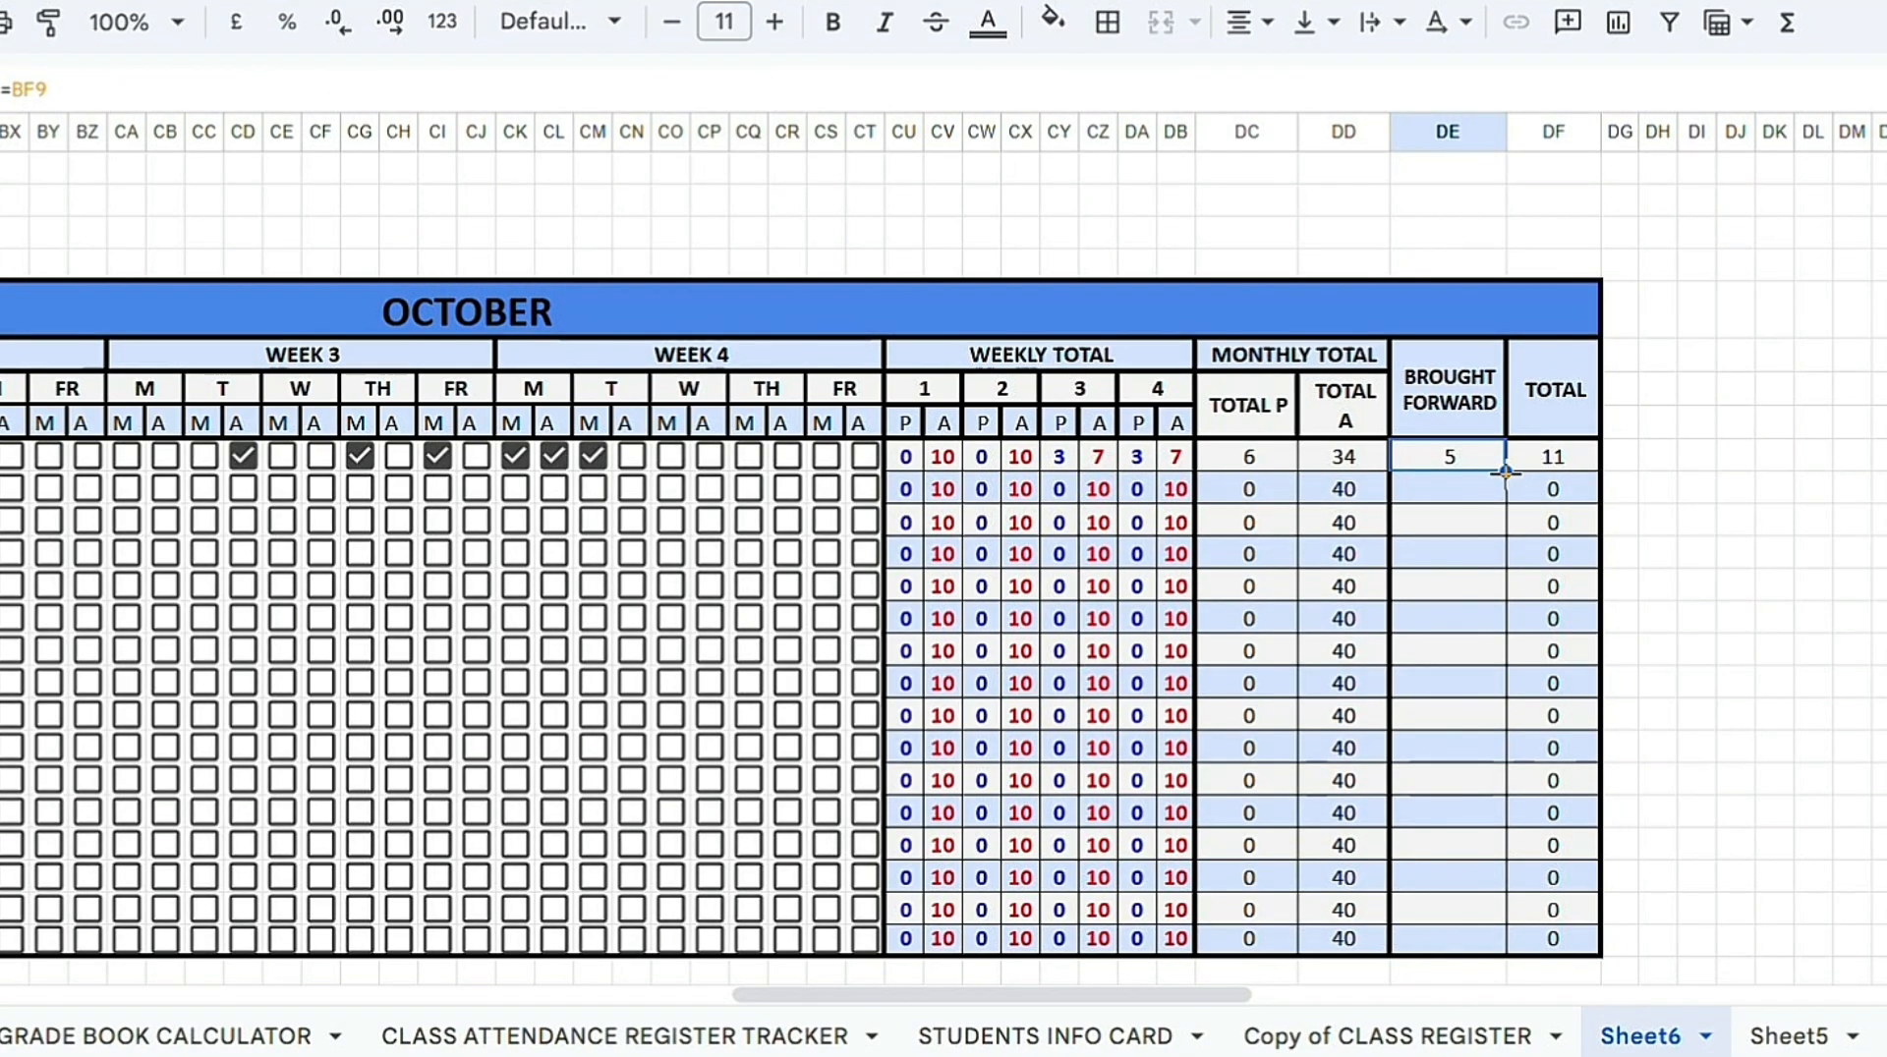
pyautogui.moveTo(1506, 471); pyautogui.dragTo(1497, 946)
pyautogui.hscroll(3, 1537, 590)
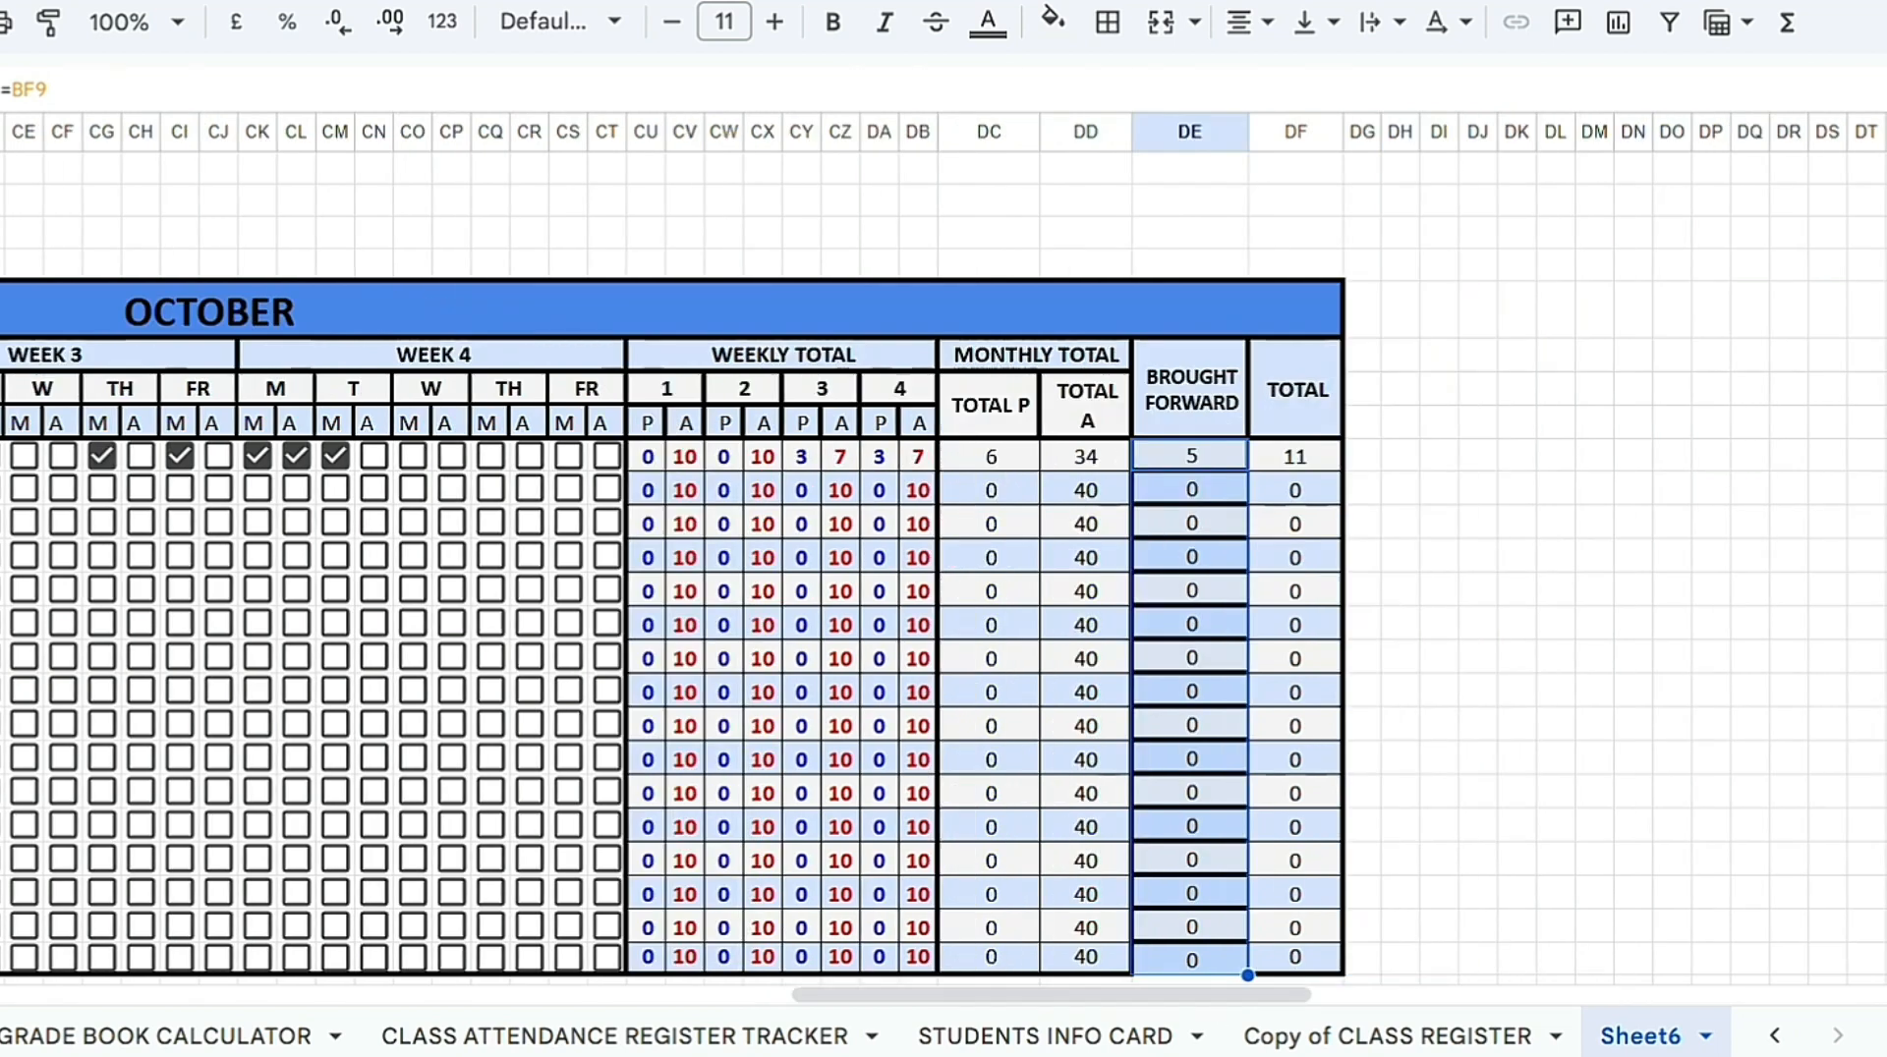
# Step: Restore October's BROUGHT FORWARD cells DE9:DE24 to outer borders with dashed inner borders
pyautogui.scroll(-1, 1155, 413)
pyautogui.click(1107, 21)
pyautogui.click(1341, 92)
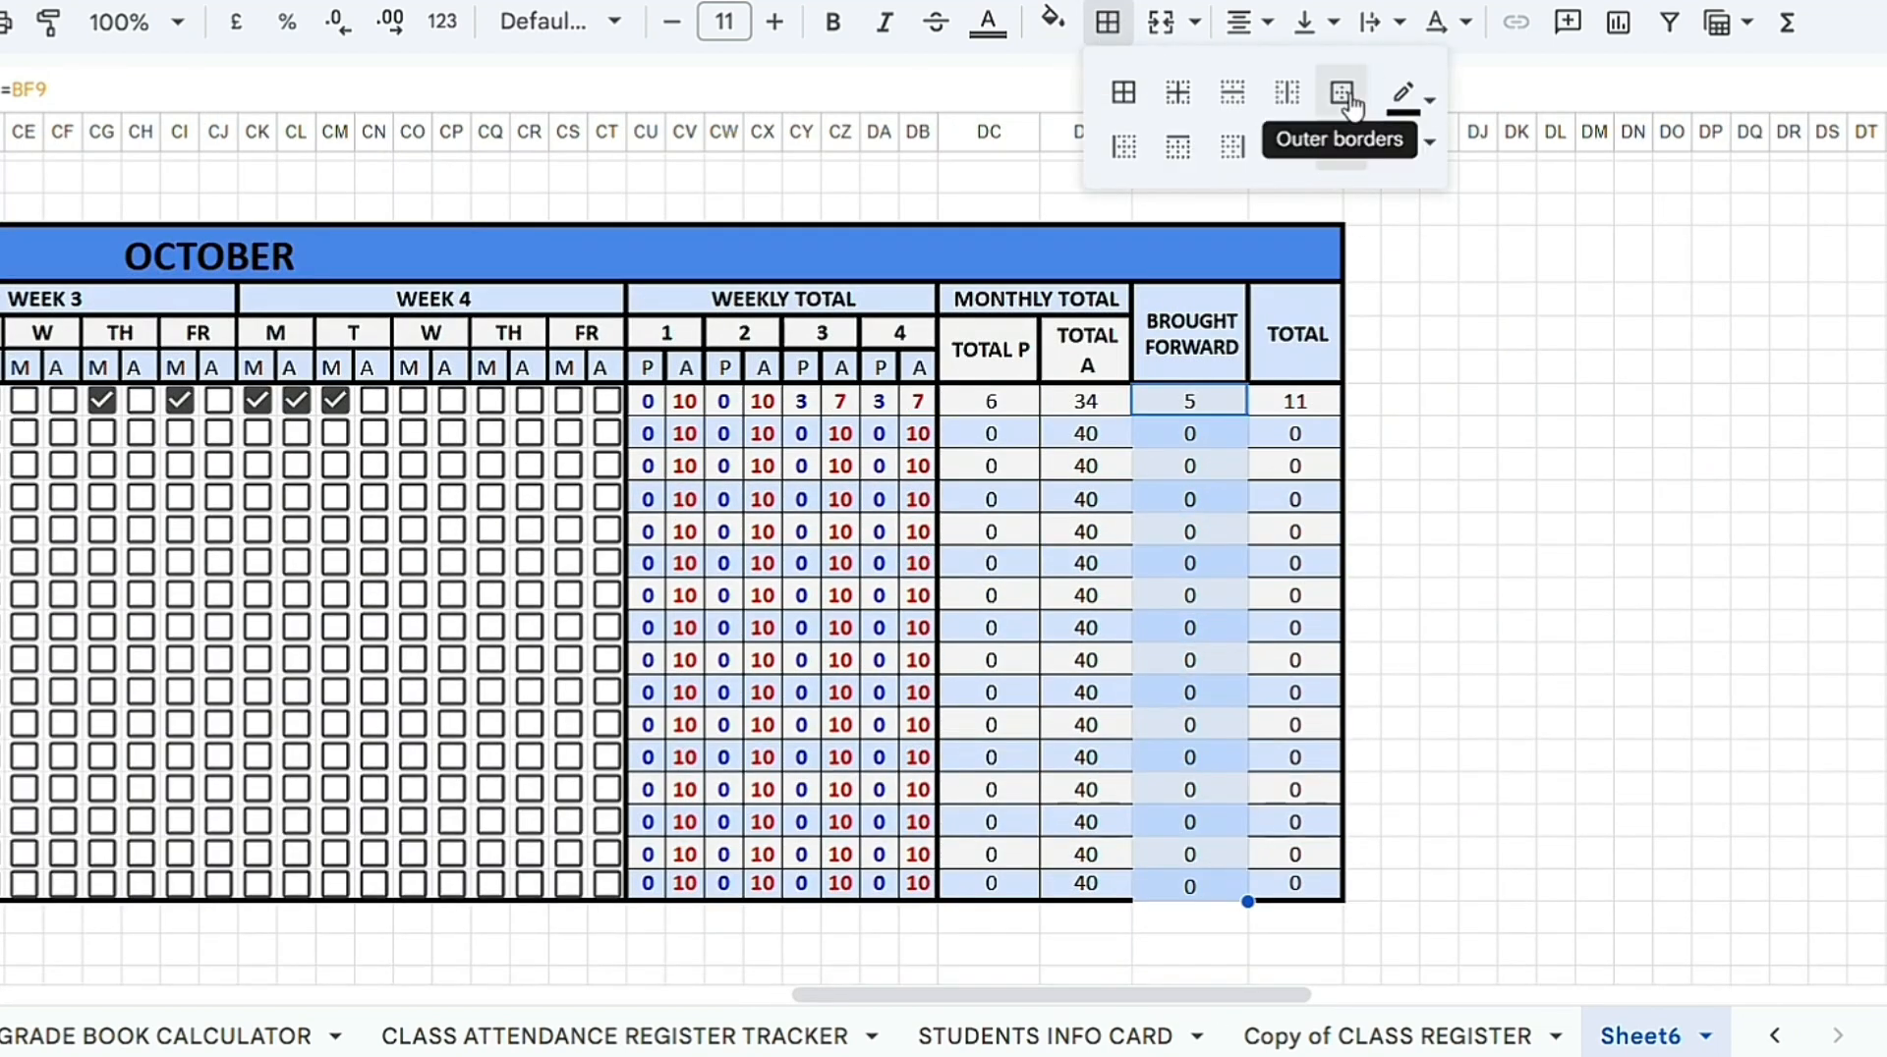
pyautogui.click(1517, 295)
pyautogui.moveTo(1191, 401); pyautogui.dragTo(1200, 887)
pyautogui.click(1107, 22)
pyautogui.click(1425, 145)
pyautogui.click(1464, 311)
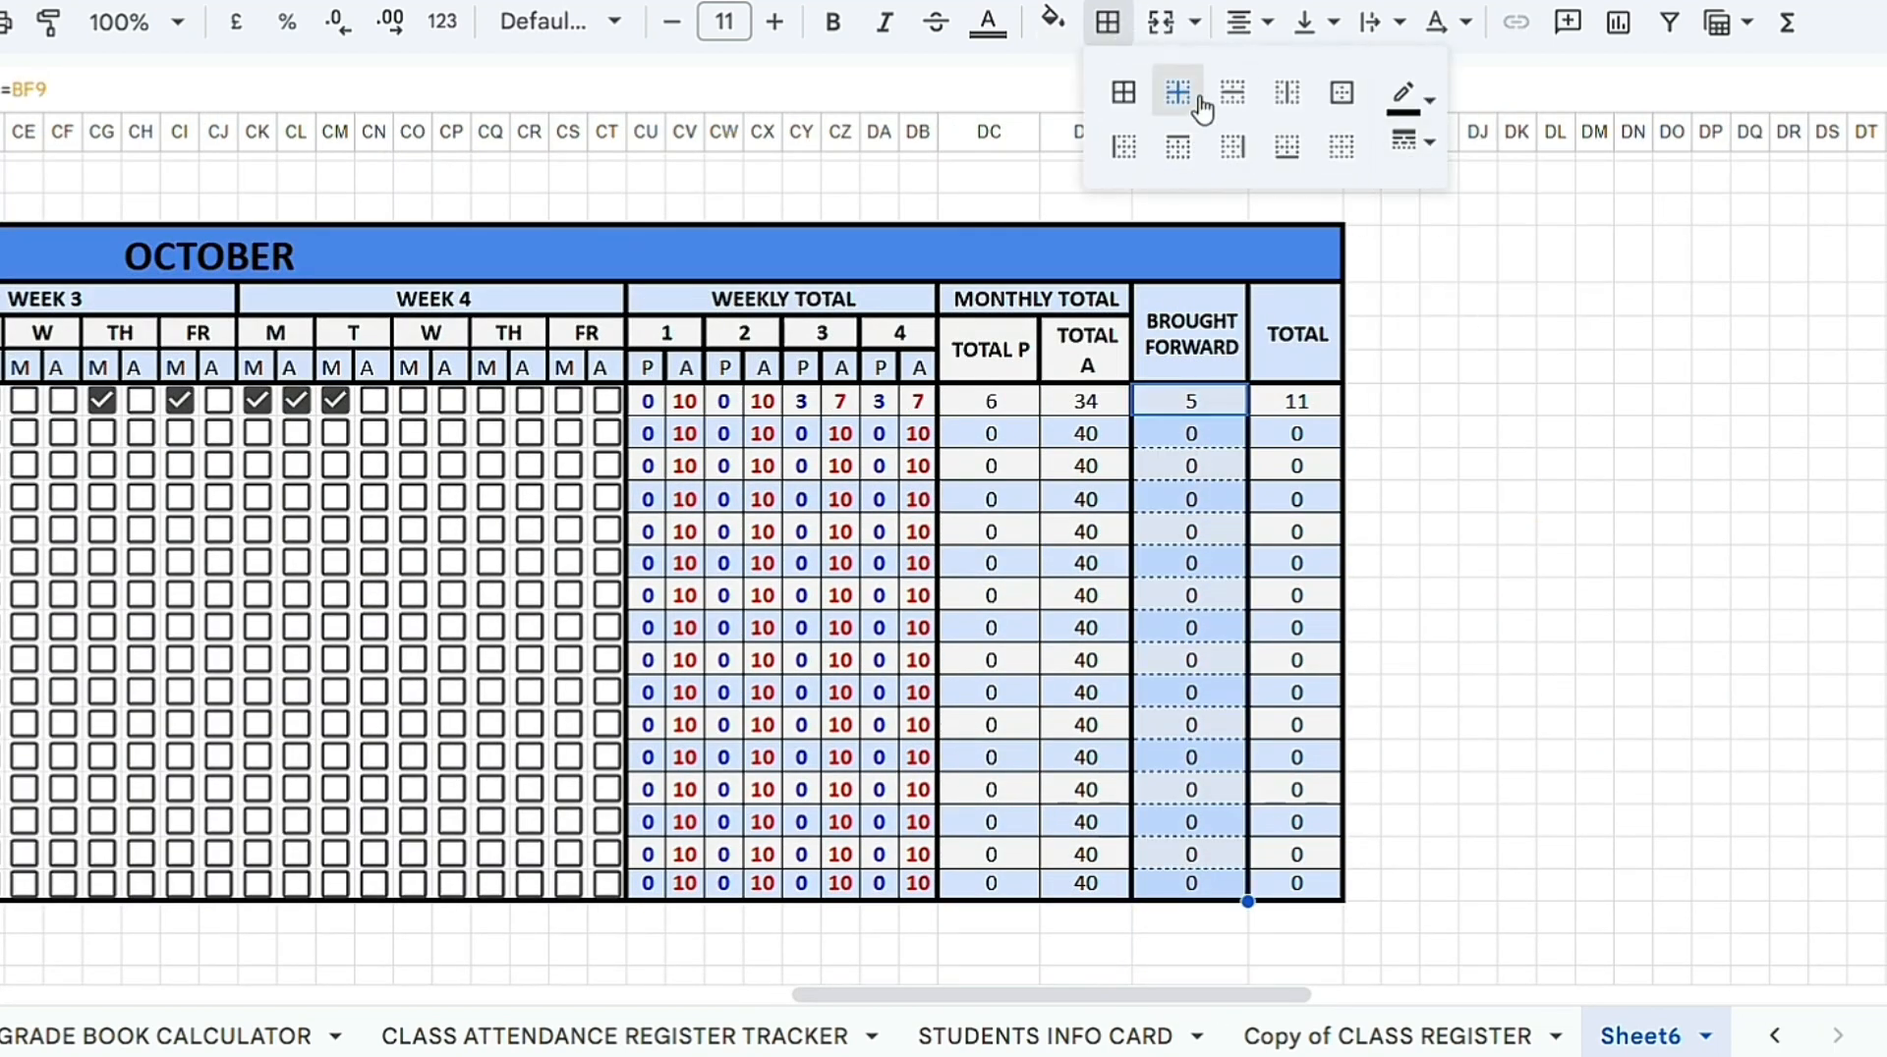
pyautogui.click(1184, 94)
pyautogui.click(1593, 691)
# Step: Copy the whole October block, from its title through the TOTAL column, and paste it directly beside it starting in column DG
pyautogui.moveTo(1129, 999); pyautogui.dragTo(890, 963)
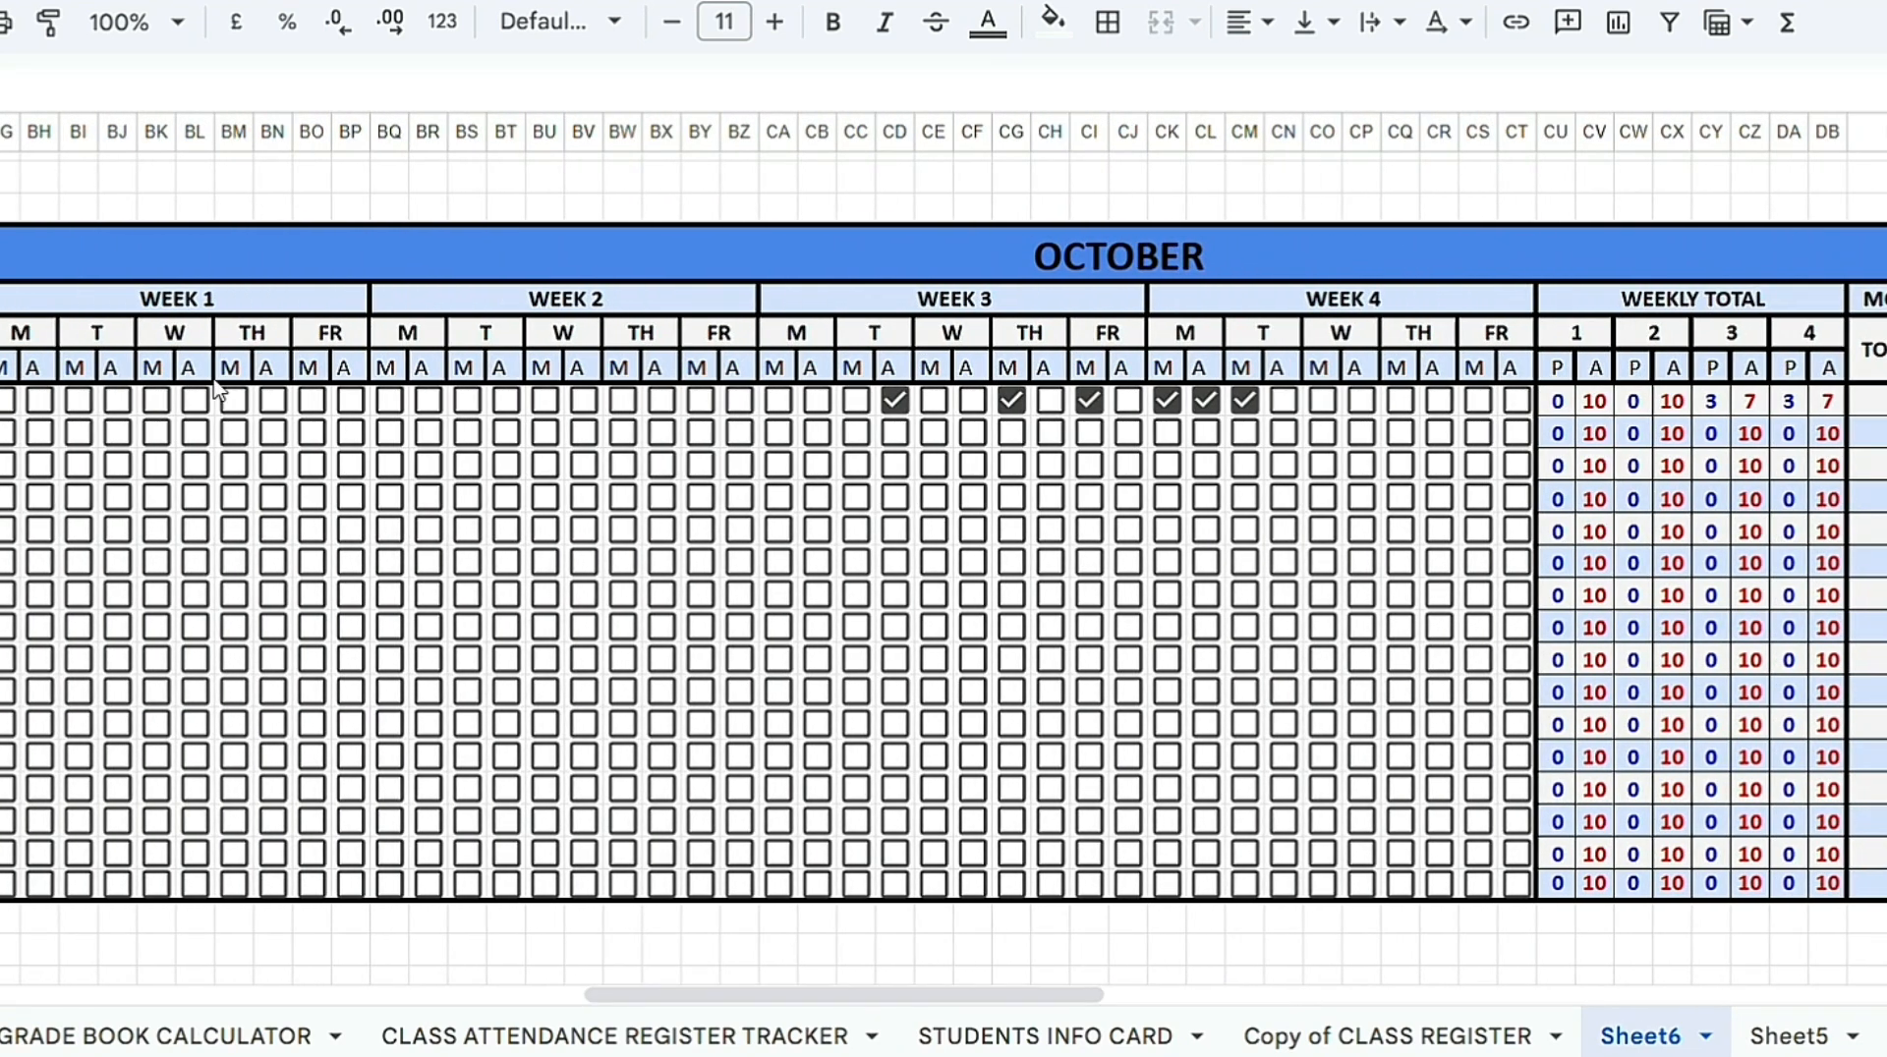
pyautogui.click(15, 260)
pyautogui.moveTo(187, 356); pyautogui.dragTo(1805, 884)
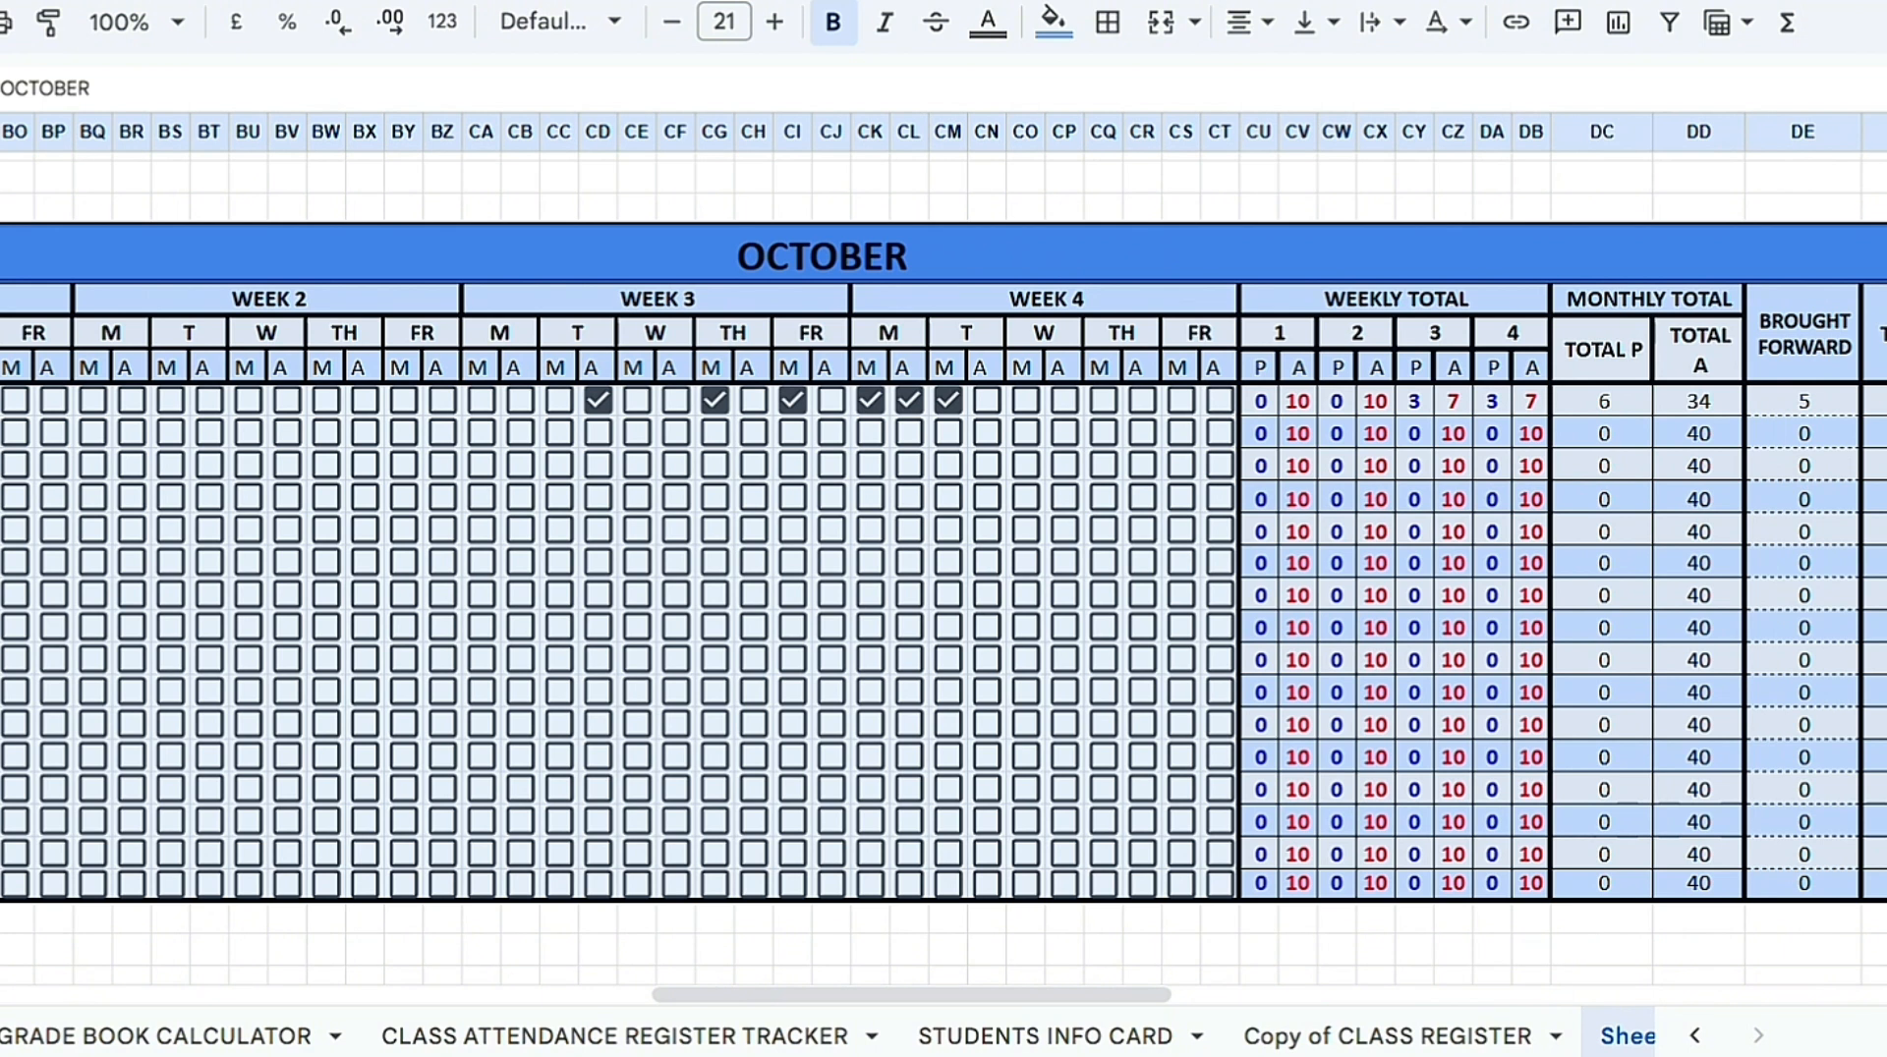
pyautogui.rightClick(1860, 254)
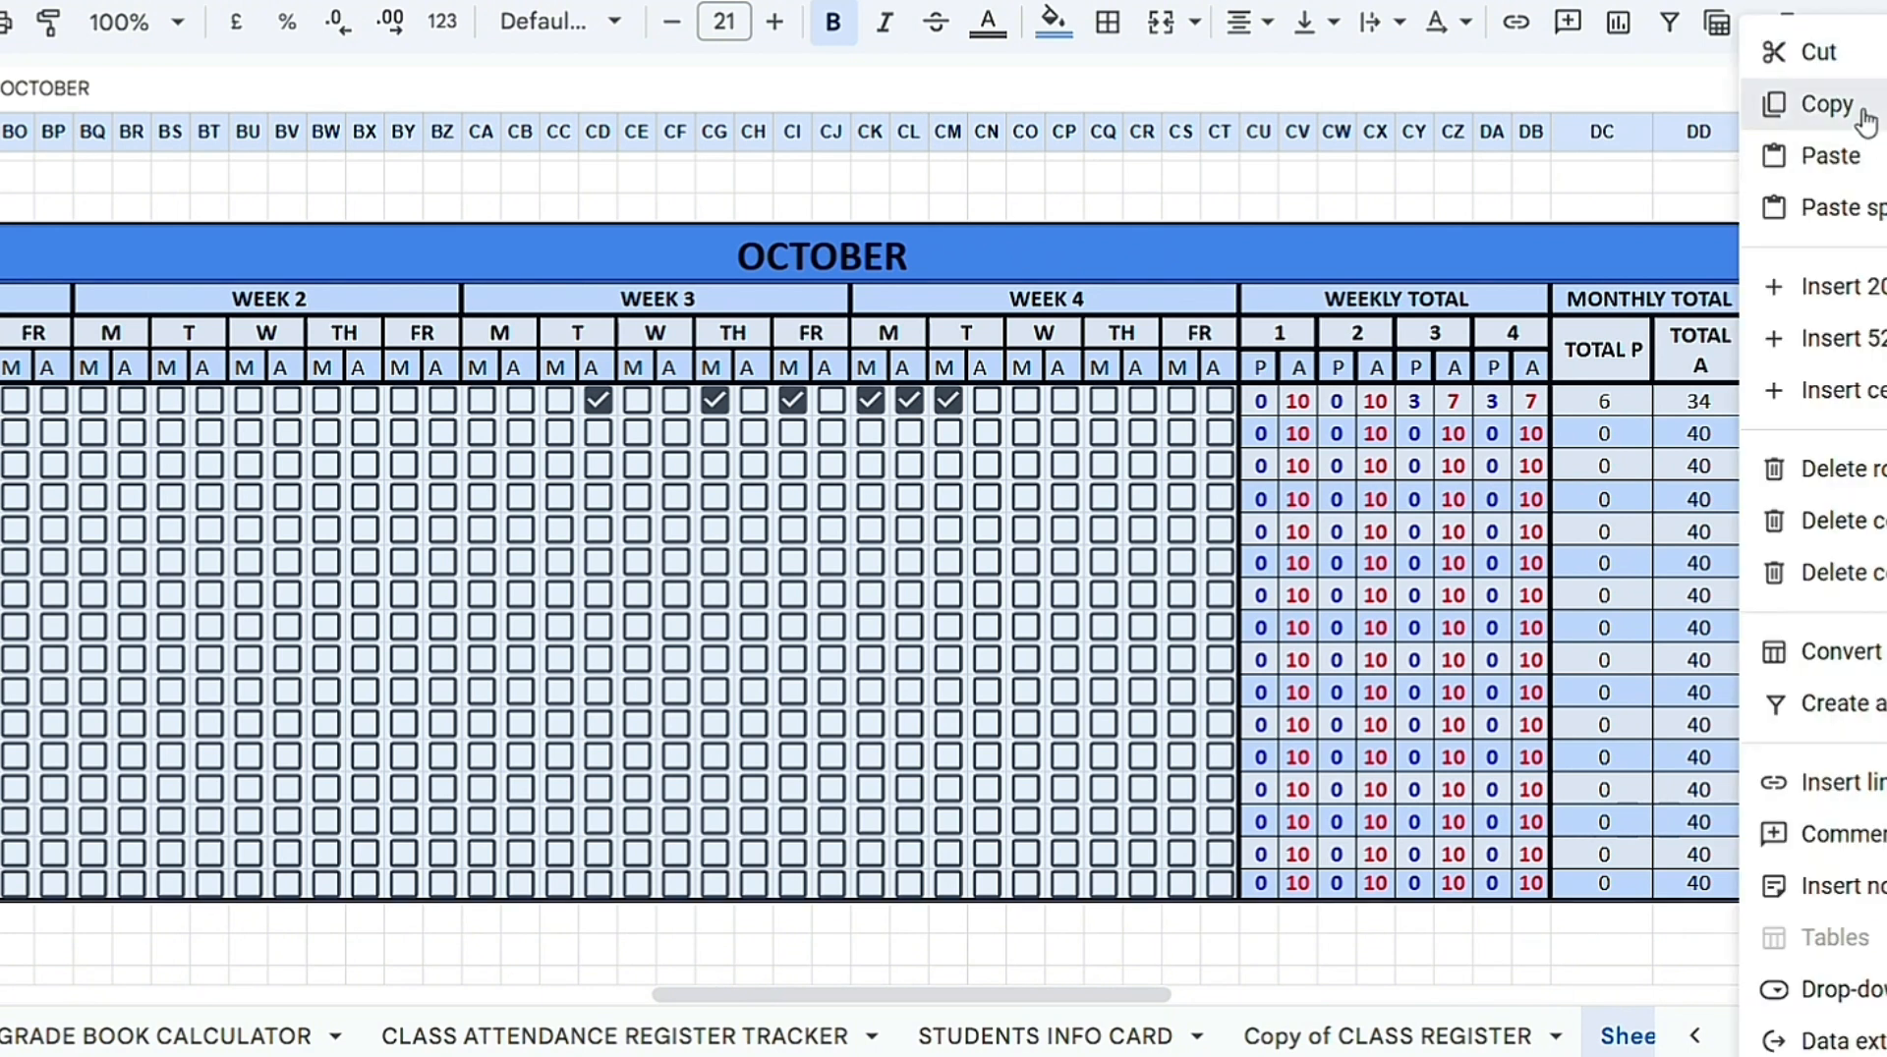
pyautogui.click(1857, 106)
pyautogui.hscroll(5, 1252, 259)
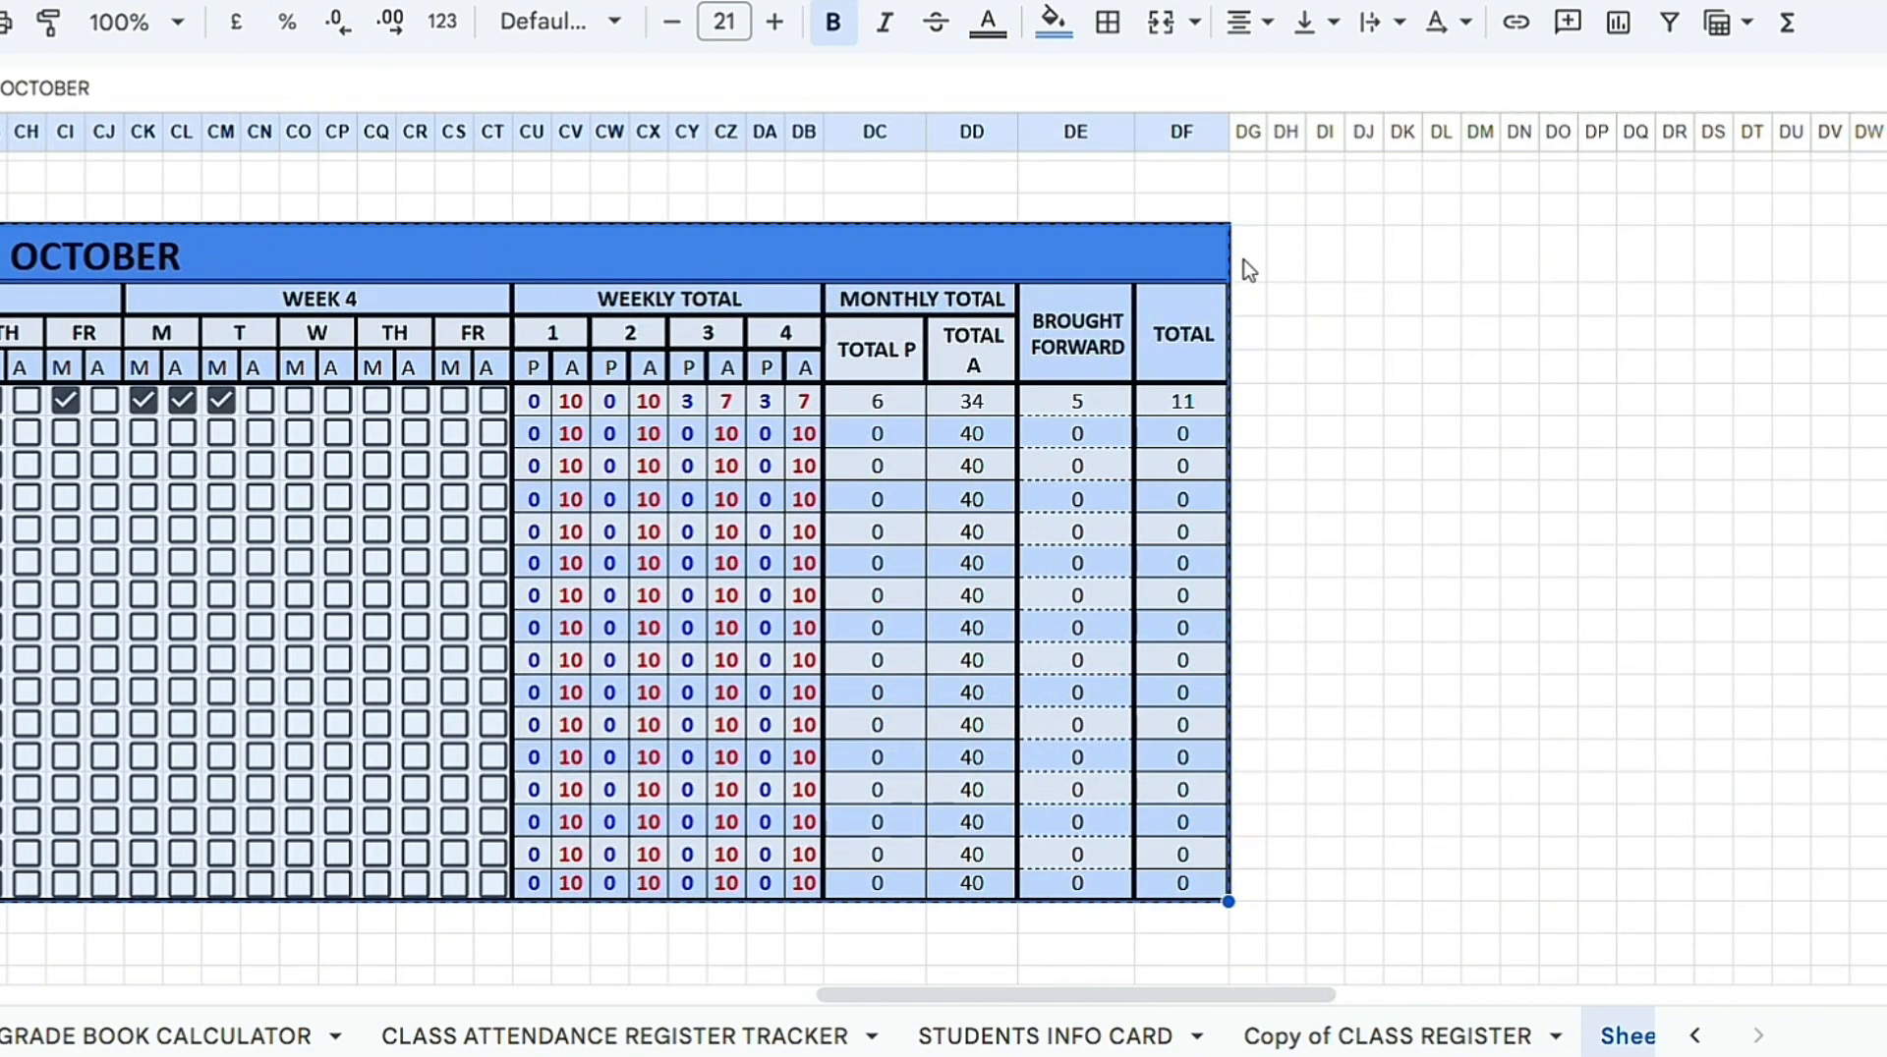
pyautogui.click(1242, 259)
pyautogui.hotkey('ctrl', 'v')
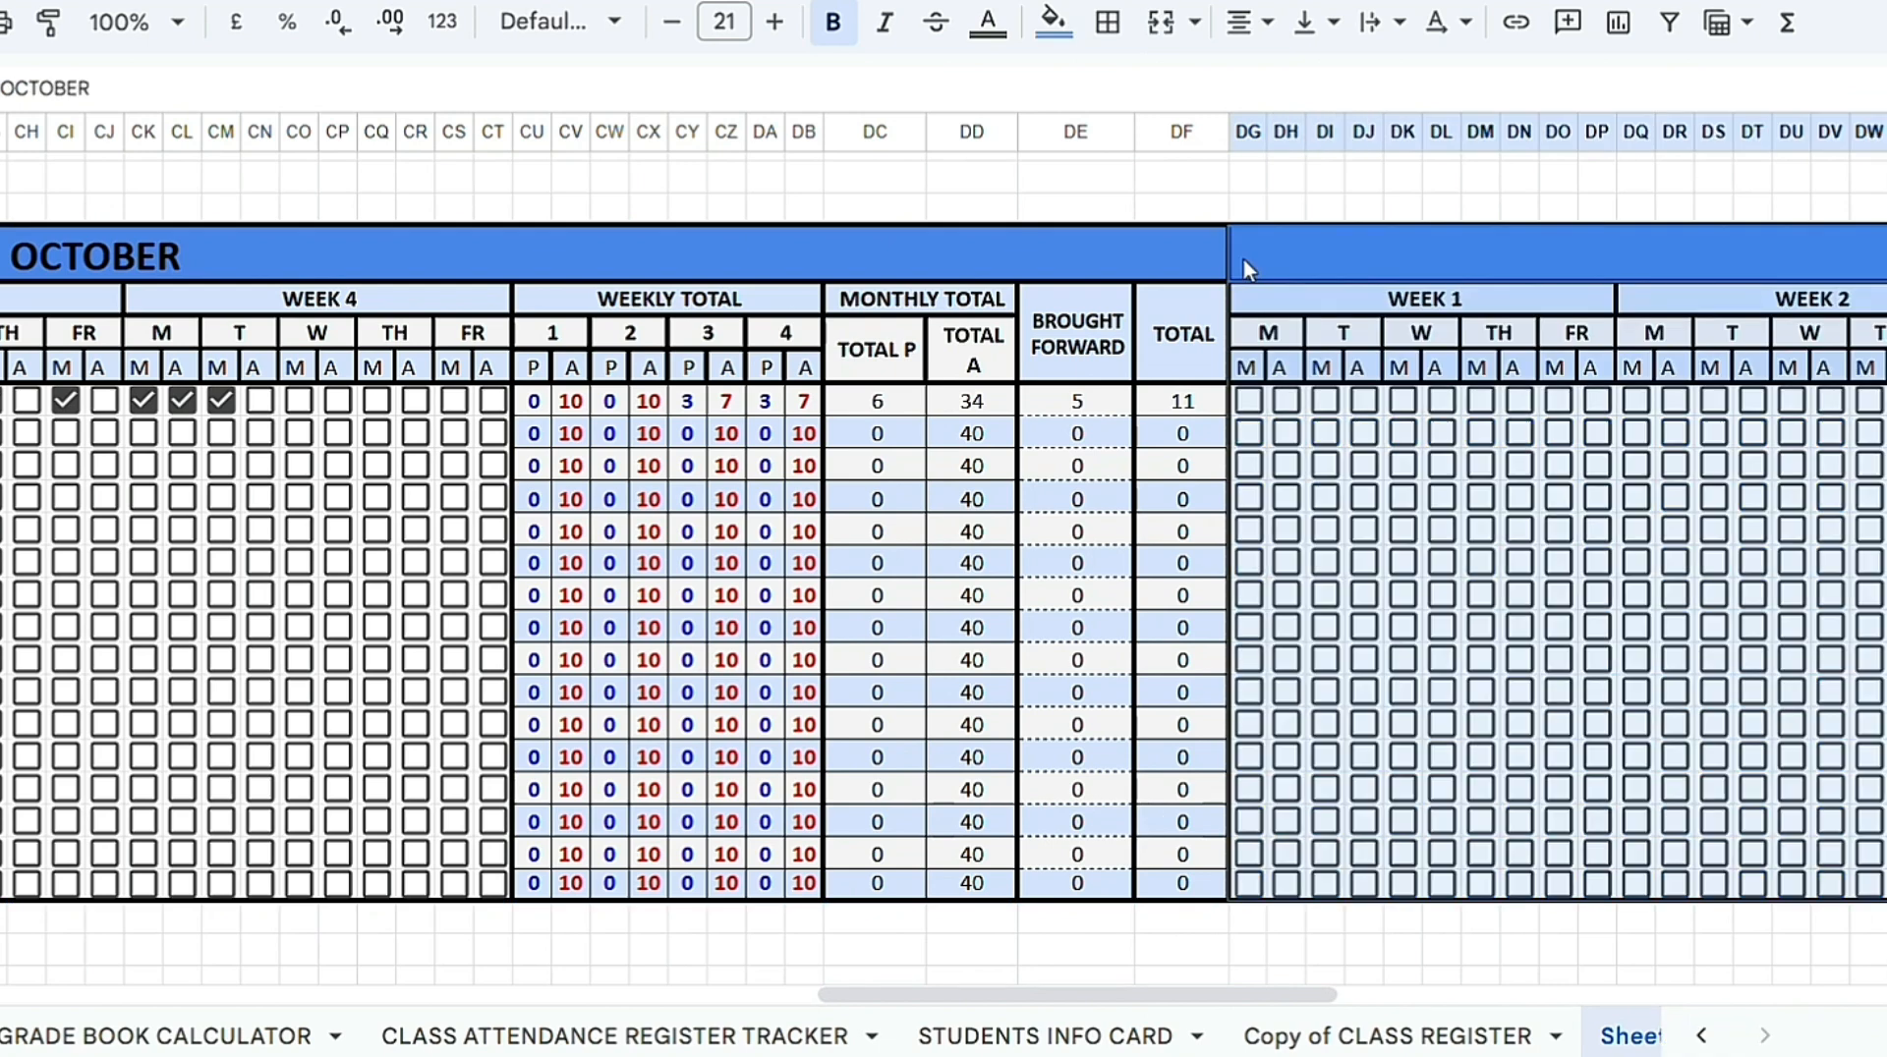
# Step: Rename the title of the pasted month block to NOVEMBER
pyautogui.moveTo(1143, 994); pyautogui.dragTo(1415, 904)
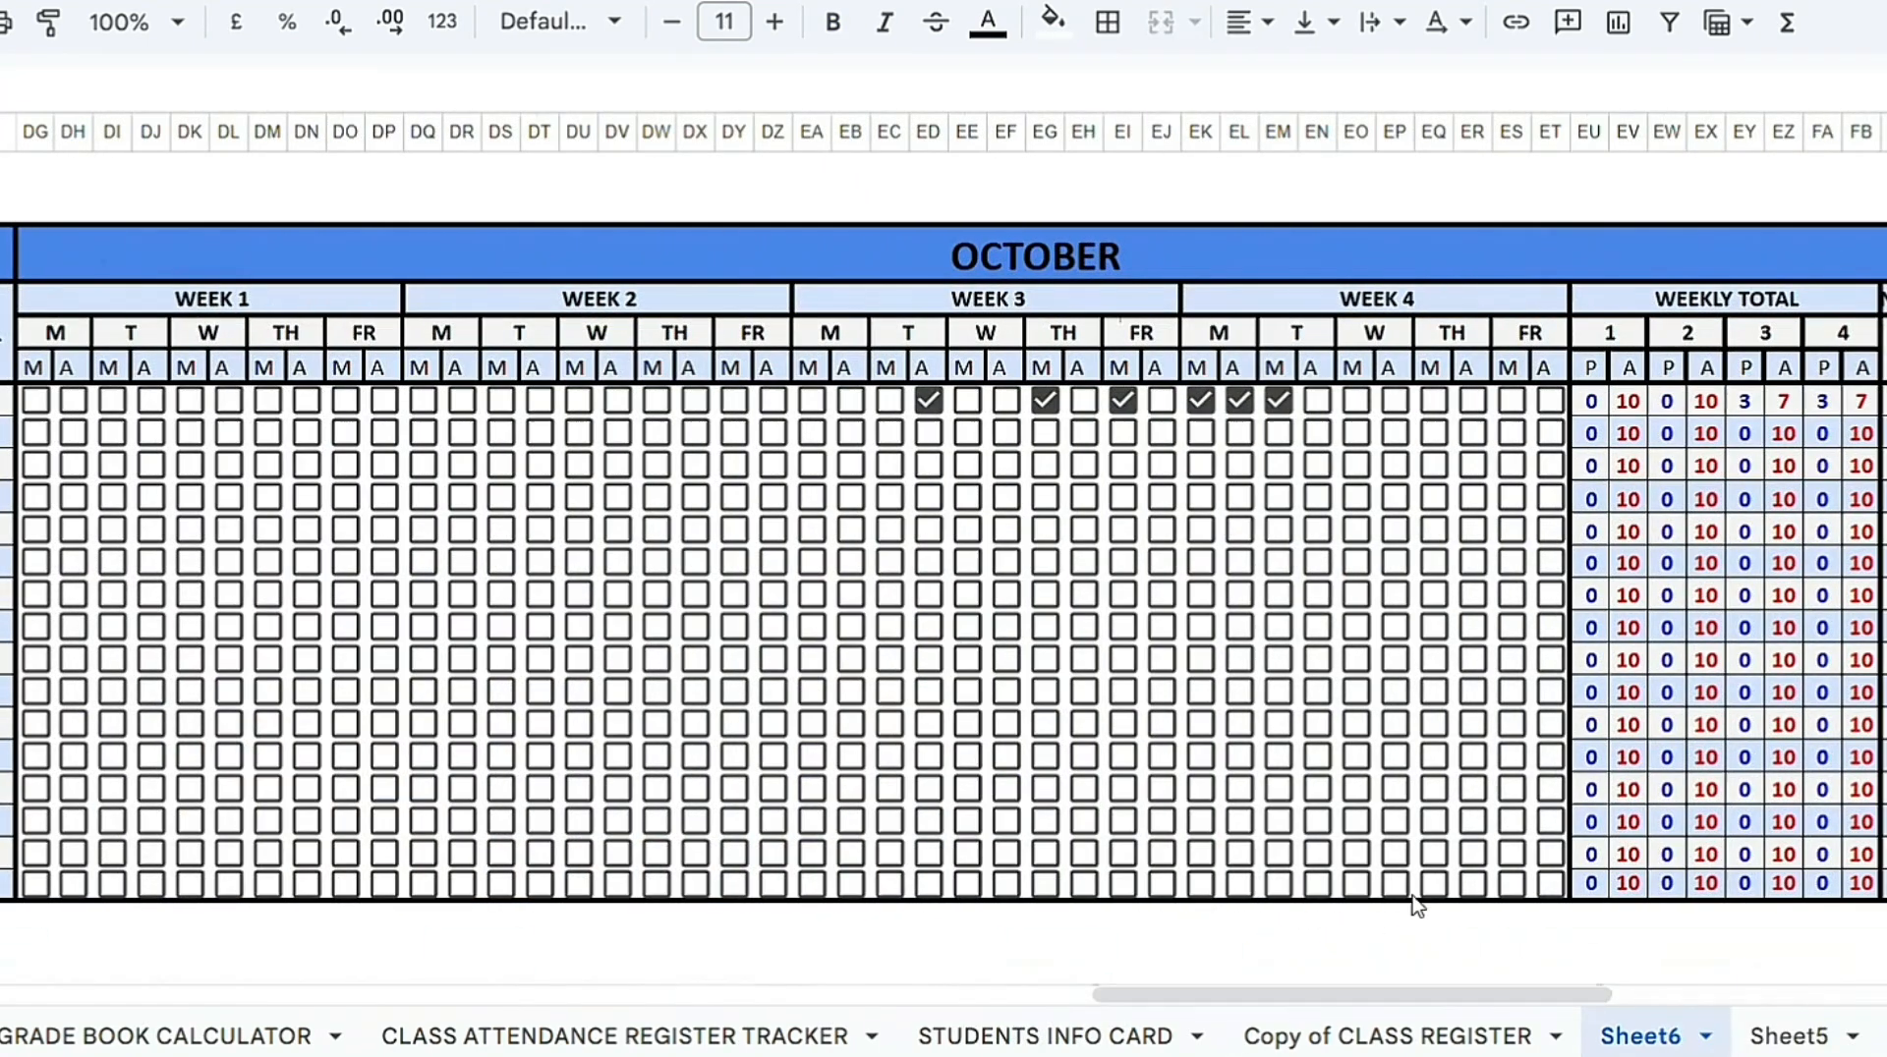
pyautogui.click(1052, 251)
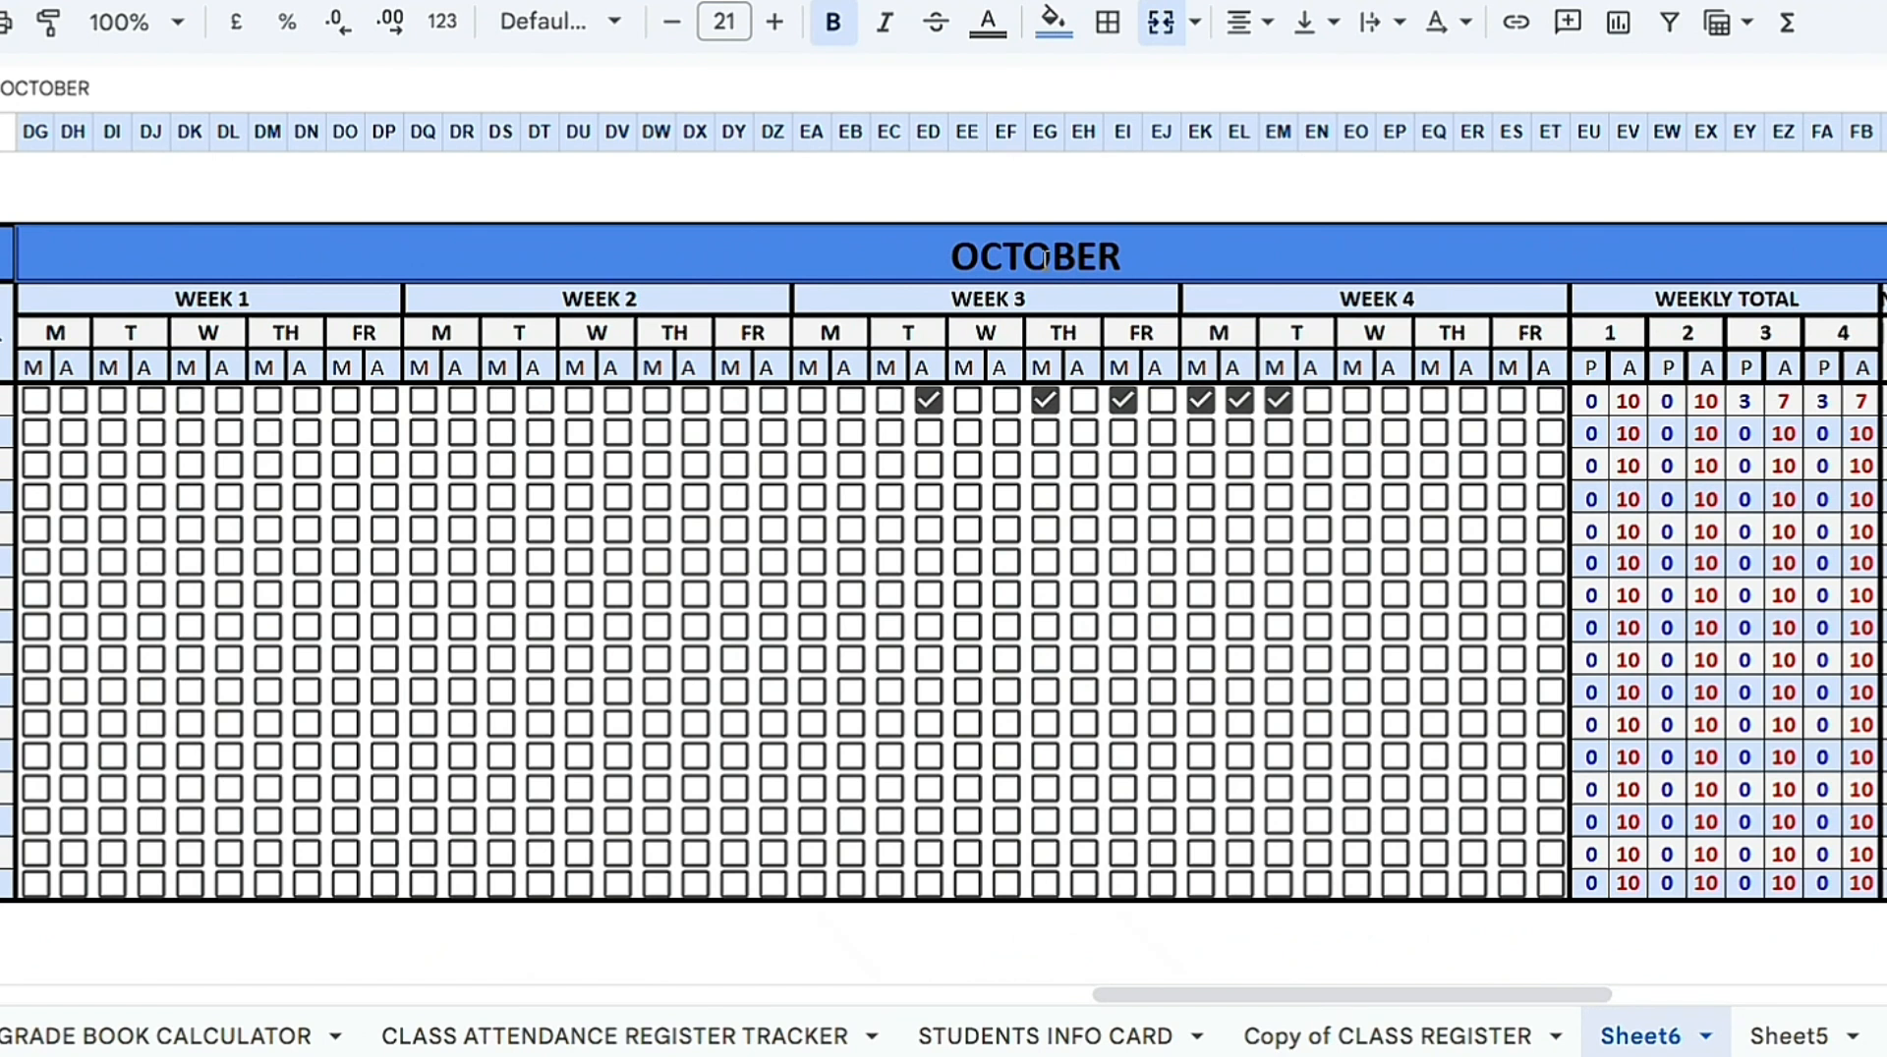
pyautogui.doubleClick(1044, 258)
pyautogui.moveTo(1045, 257); pyautogui.dragTo(941, 257)
pyautogui.write('N')
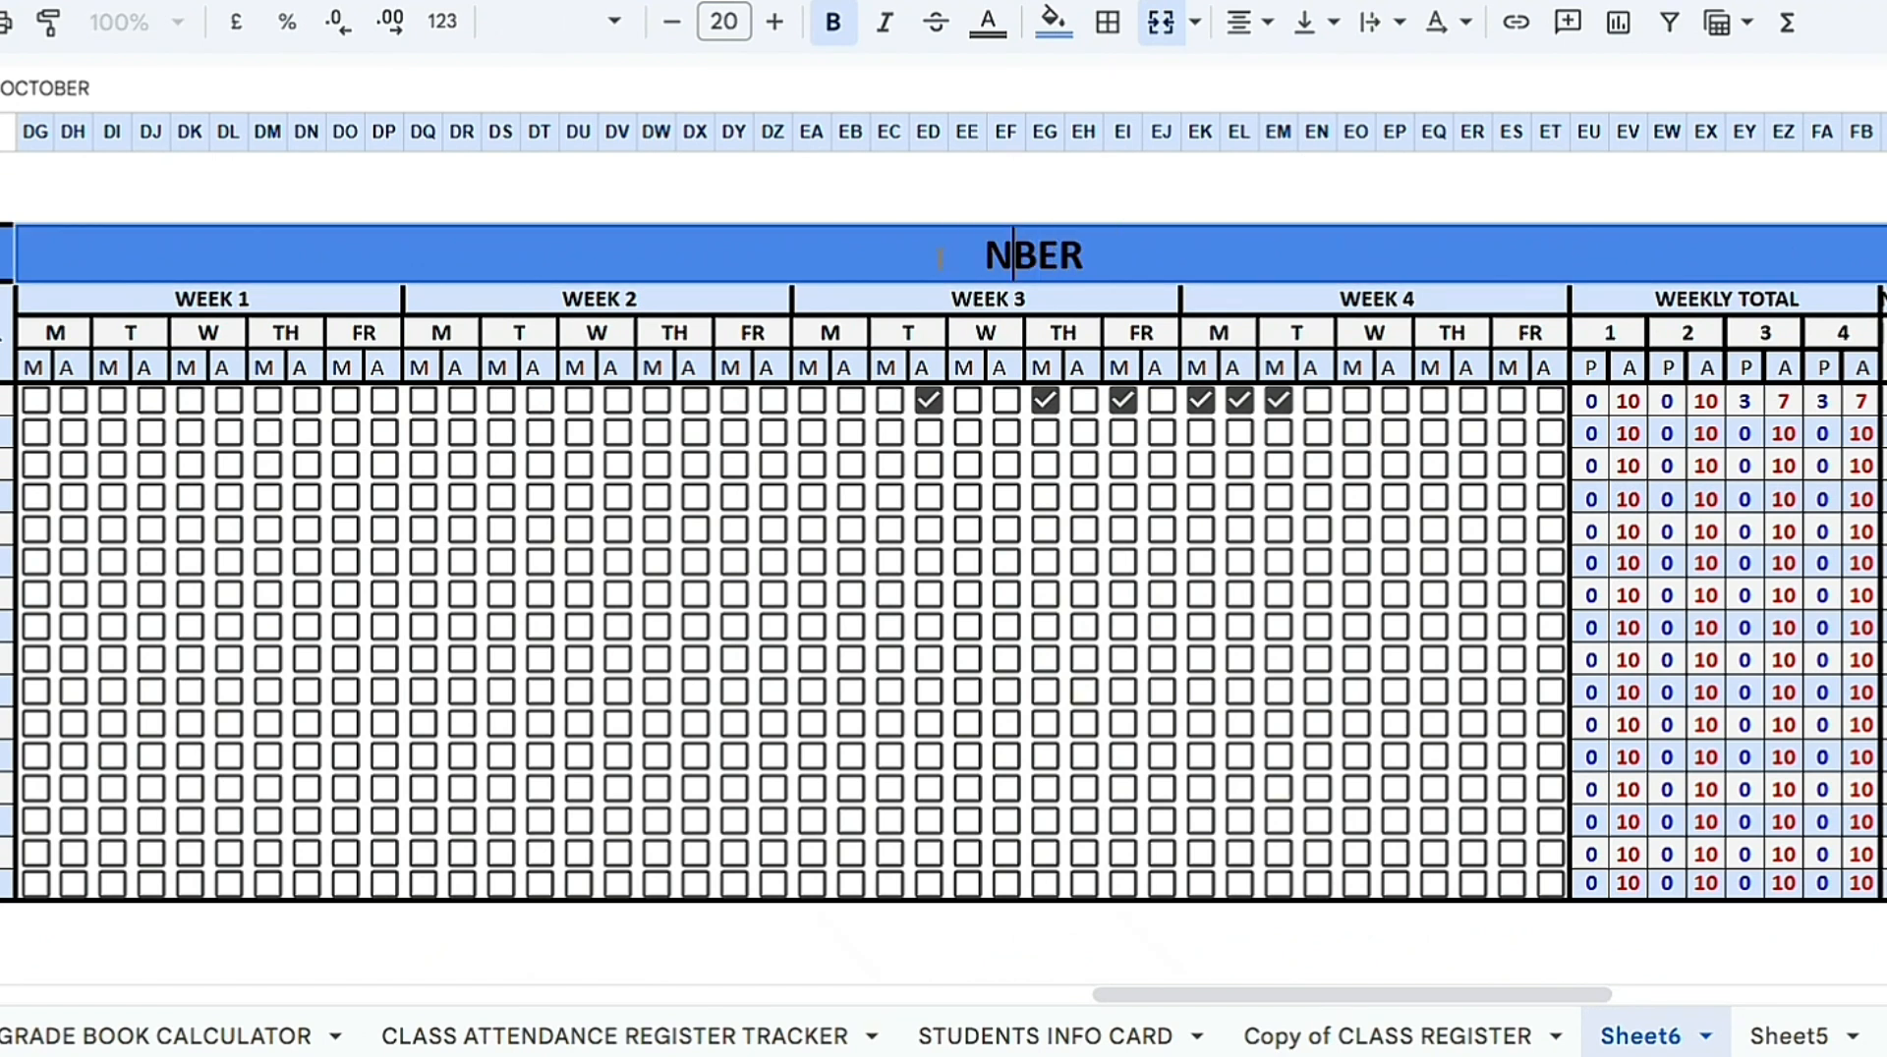
pyautogui.write('OVEM')
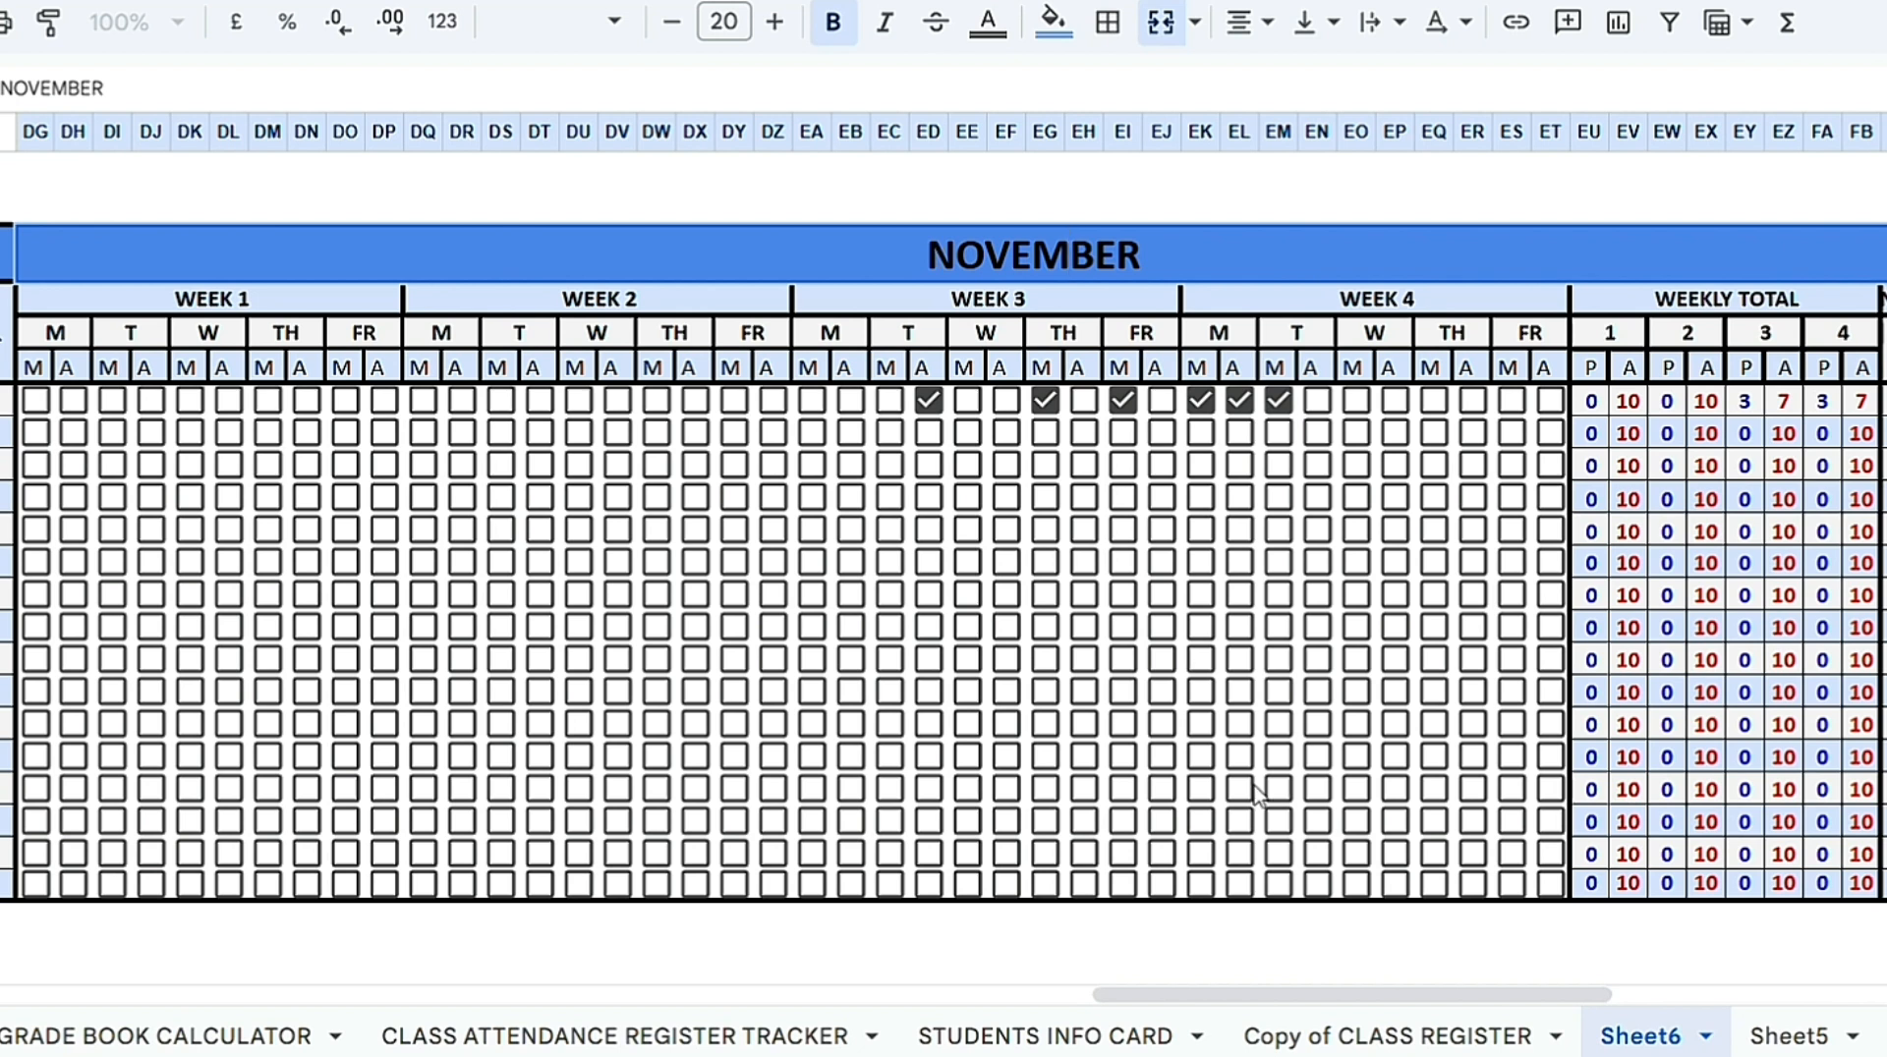
pyautogui.click(1061, 951)
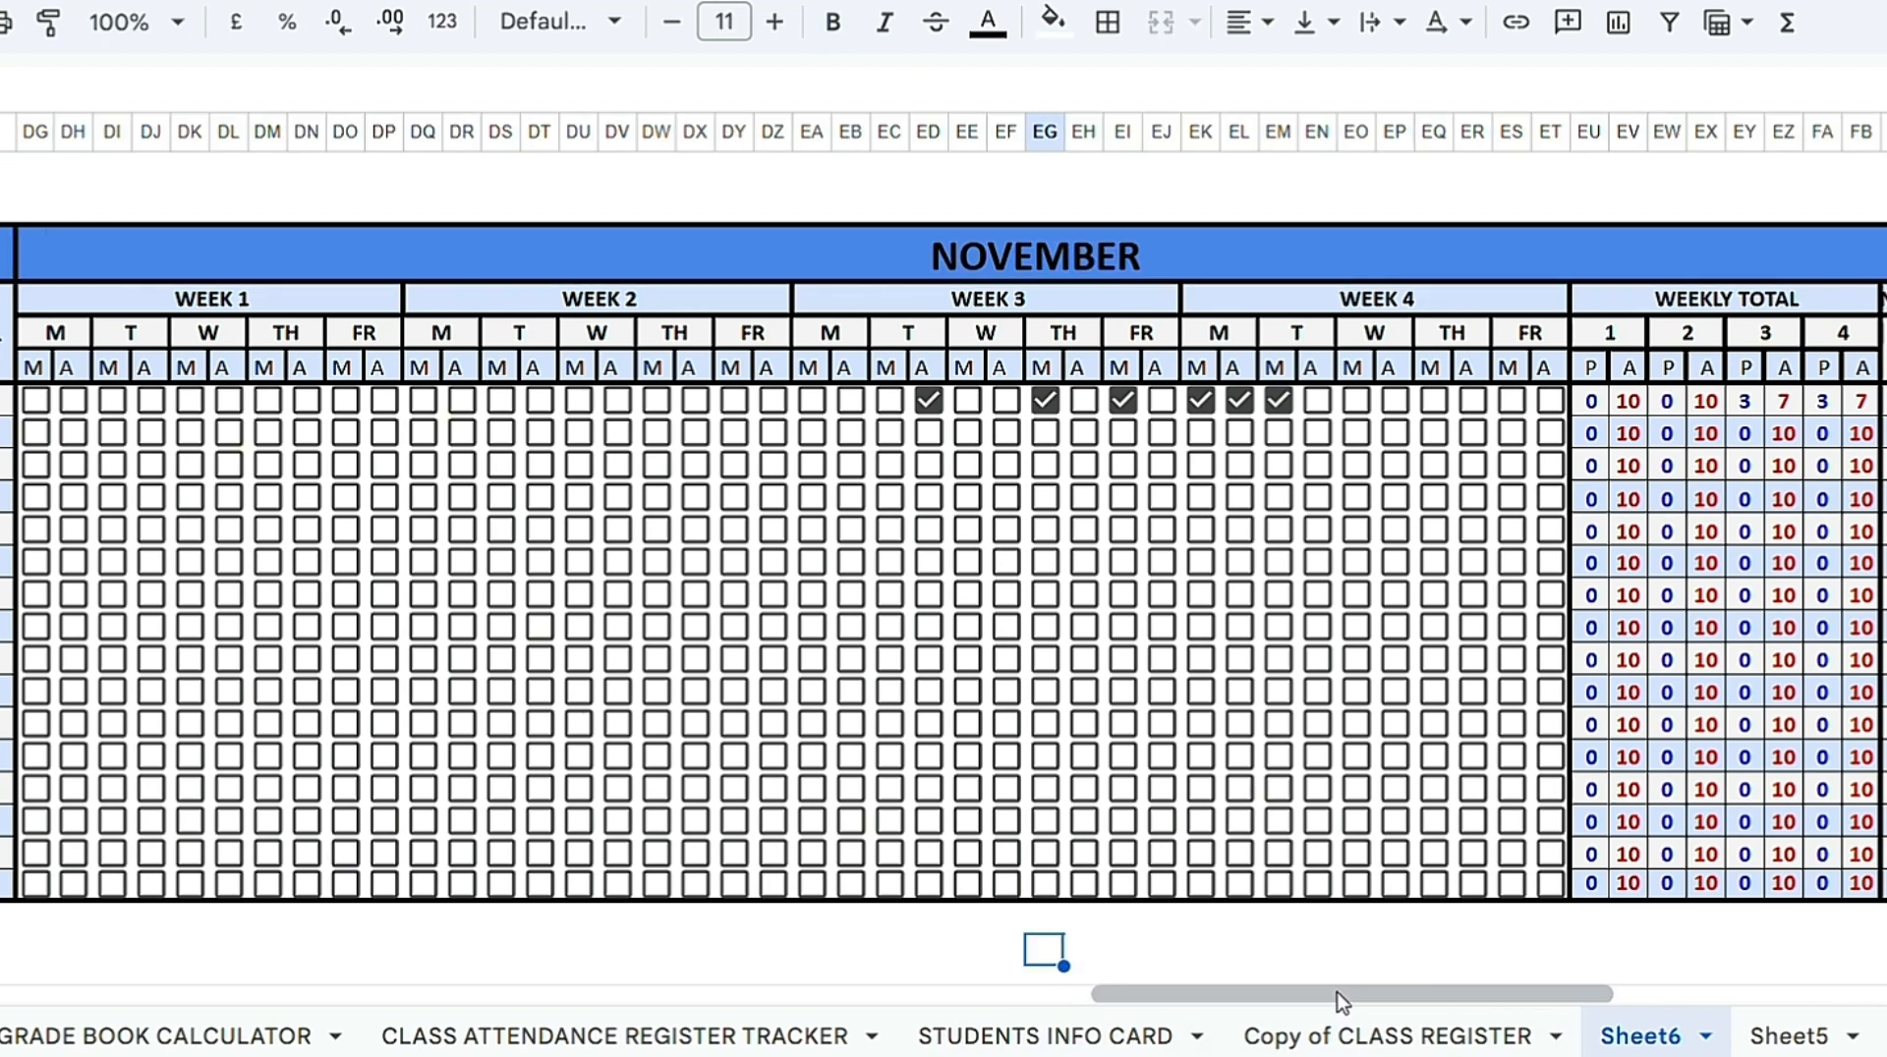
# Step: Widen November's monthly total, BROUGHT FORWARD and TOTAL columns, FC to FF, so their headings fit
pyautogui.moveTo(1334, 992); pyautogui.dragTo(1421, 959)
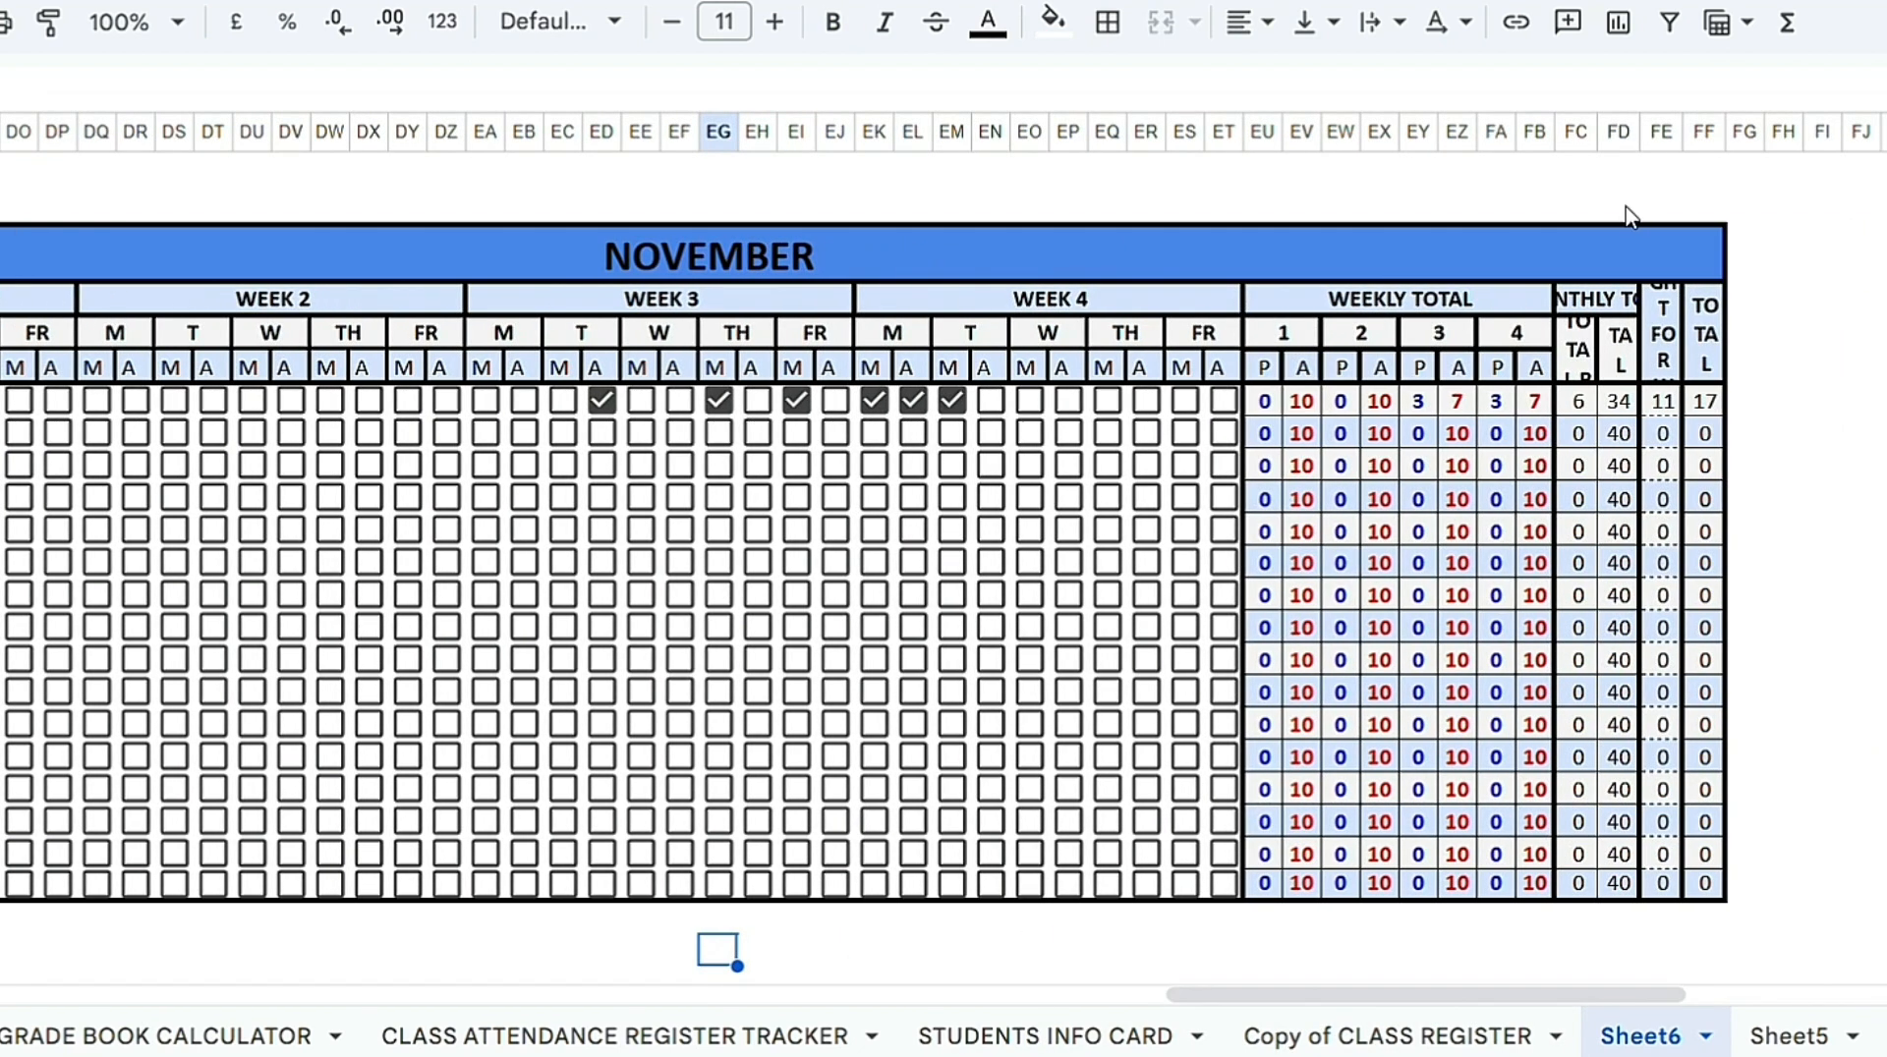
pyautogui.moveTo(1597, 130); pyautogui.dragTo(1881, 130)
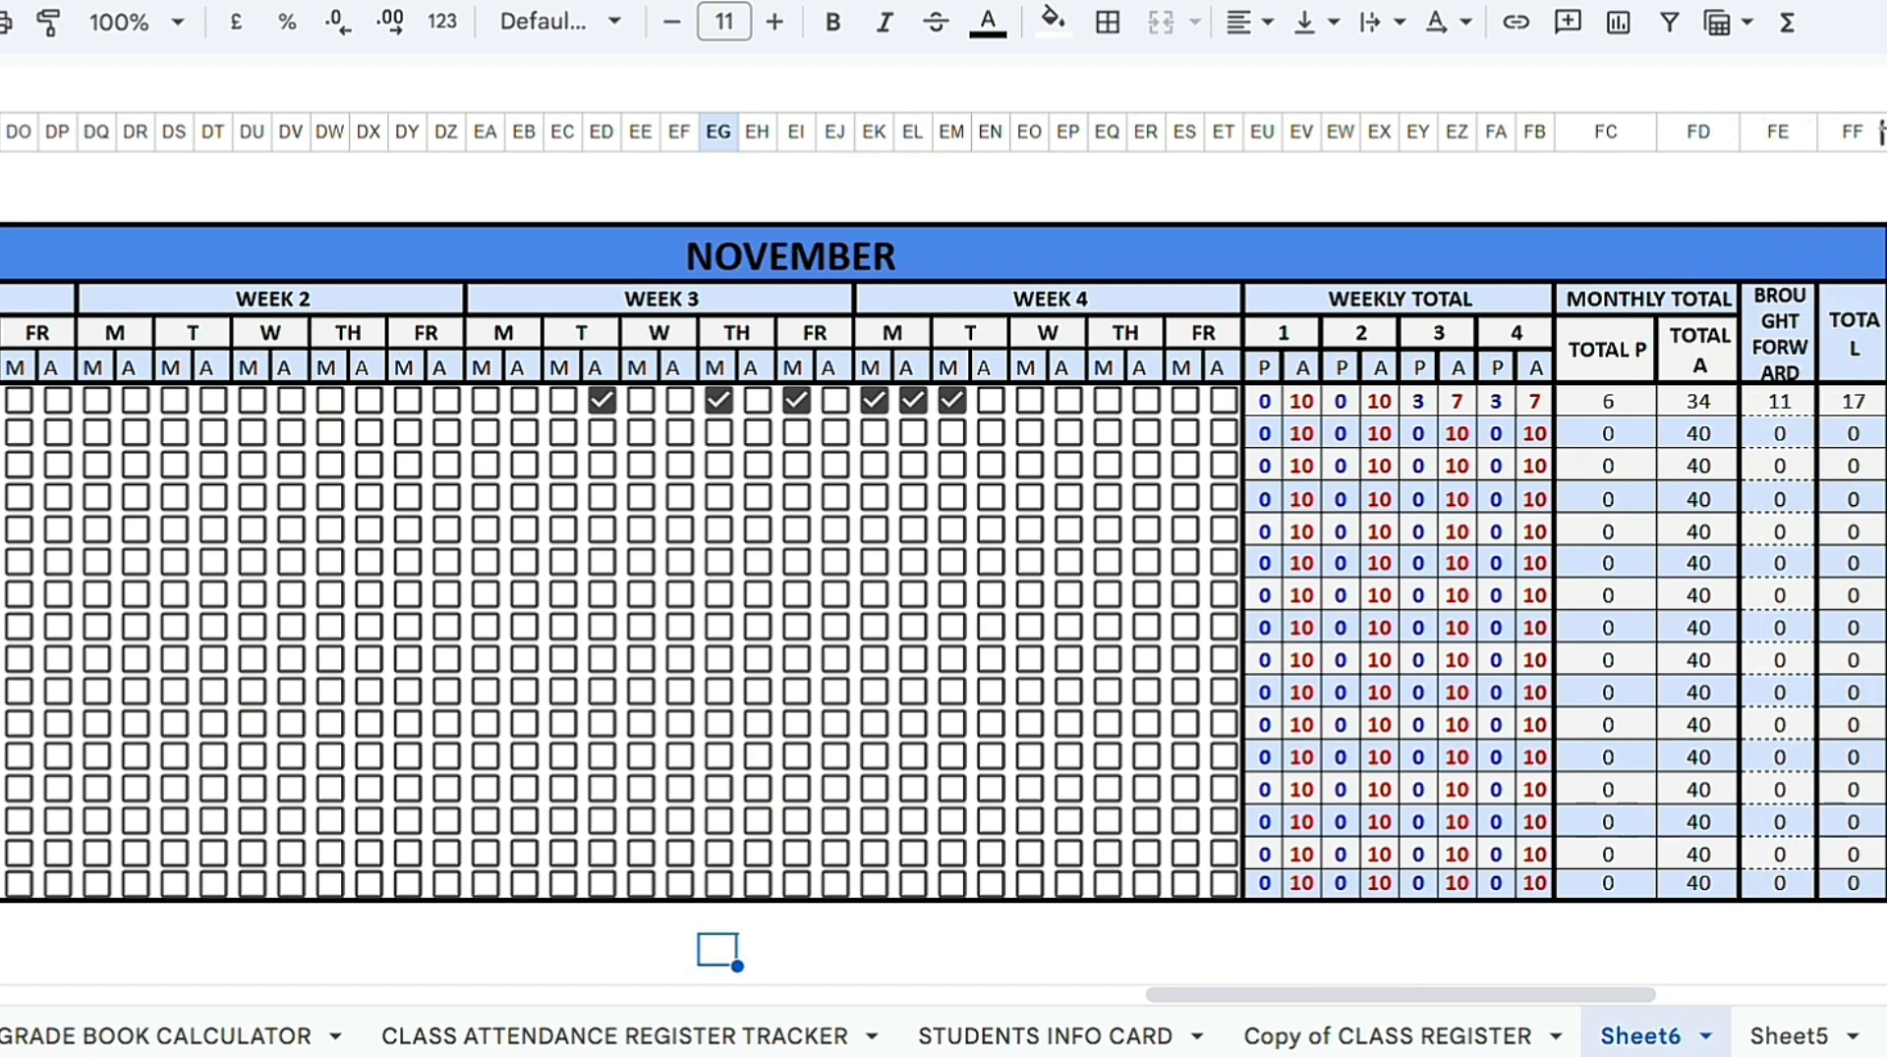
pyautogui.moveTo(1816, 131); pyautogui.dragTo(1859, 134)
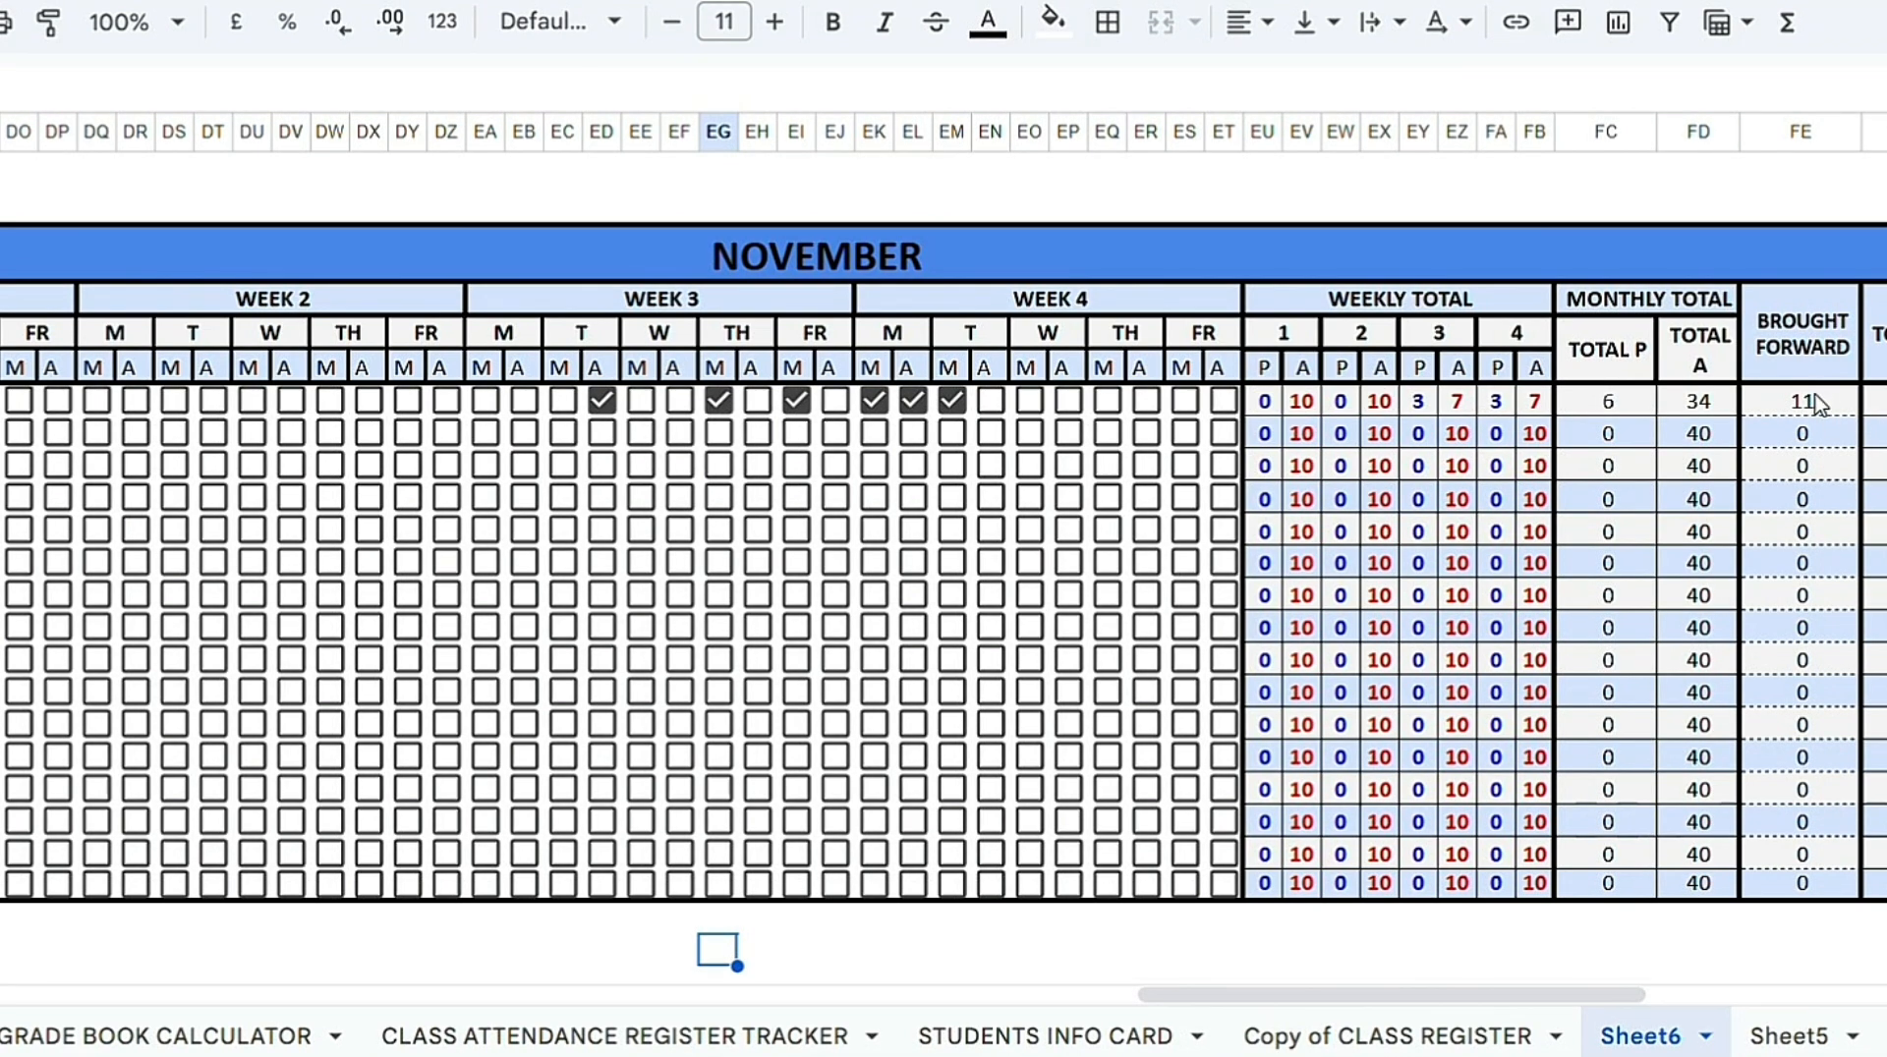
# Step: Check which October cell November's brought-forward formula in FE9 refers to
pyautogui.doubleClick(1816, 397)
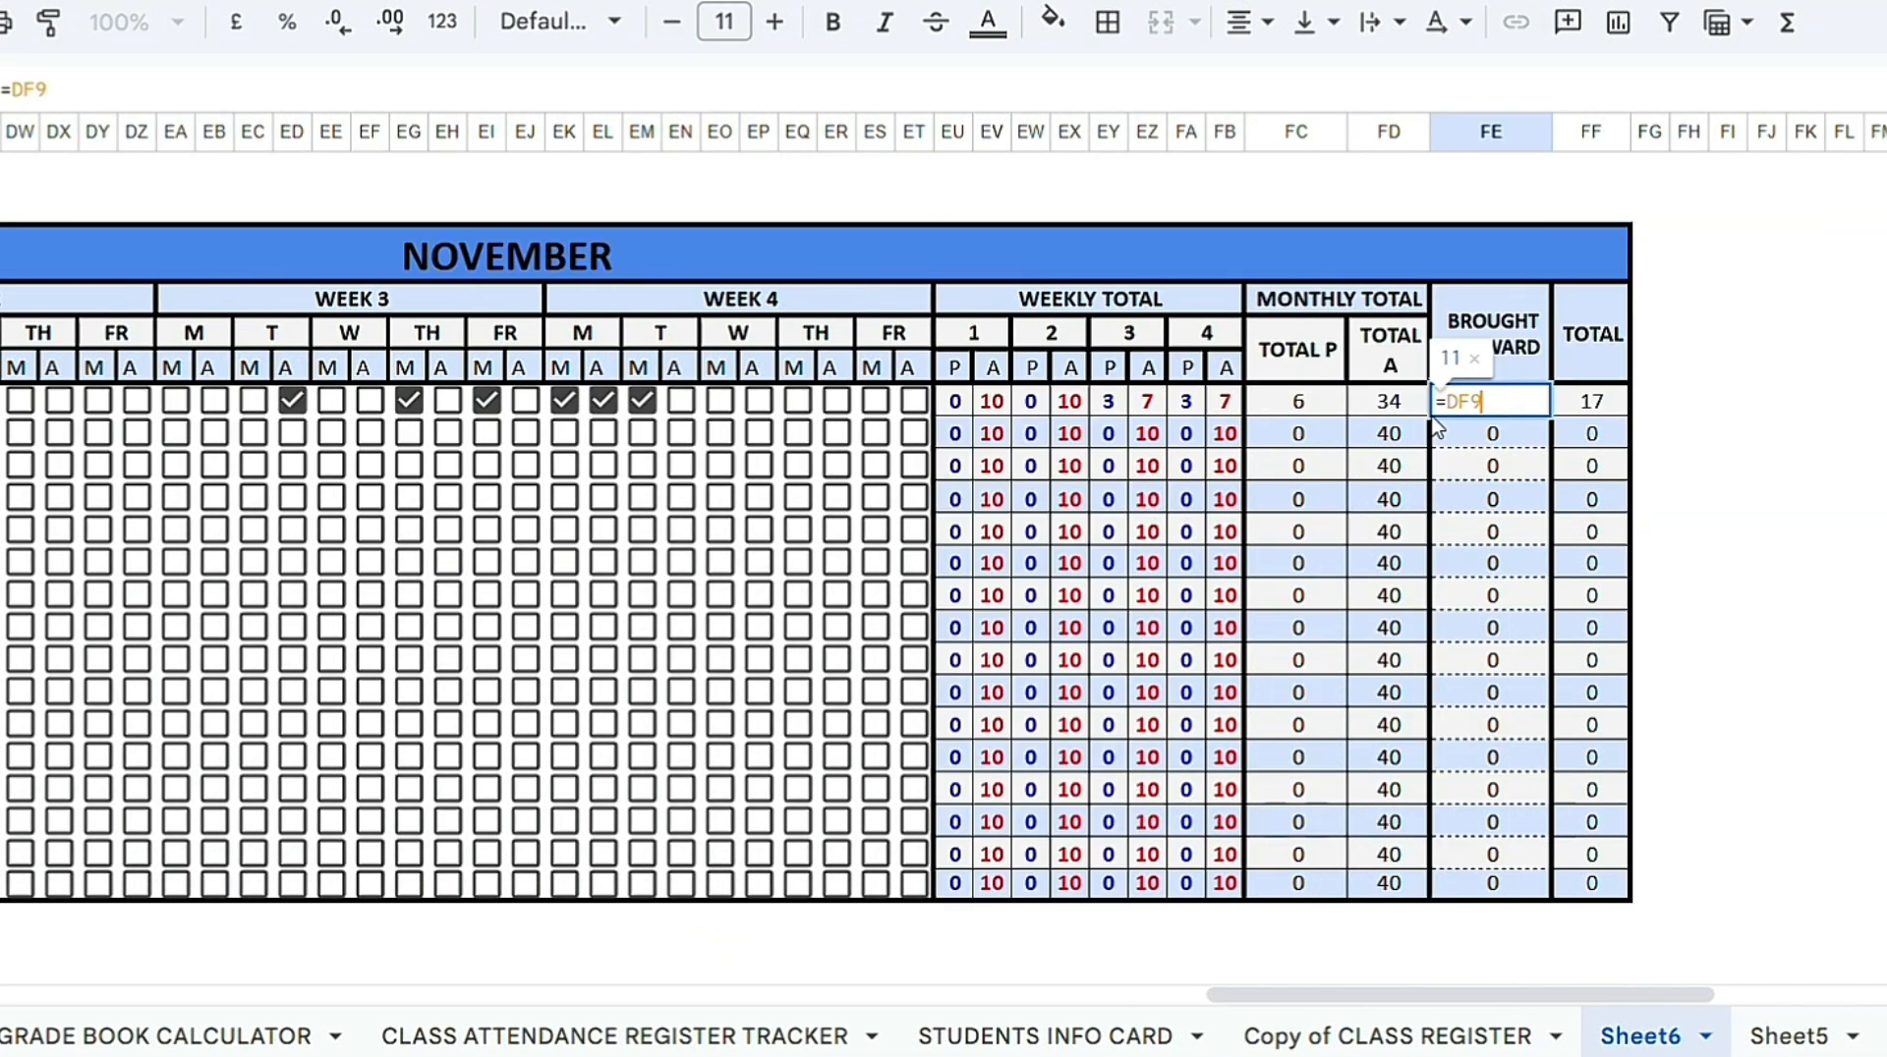
pyautogui.moveTo(1388, 994); pyautogui.dragTo(1052, 973)
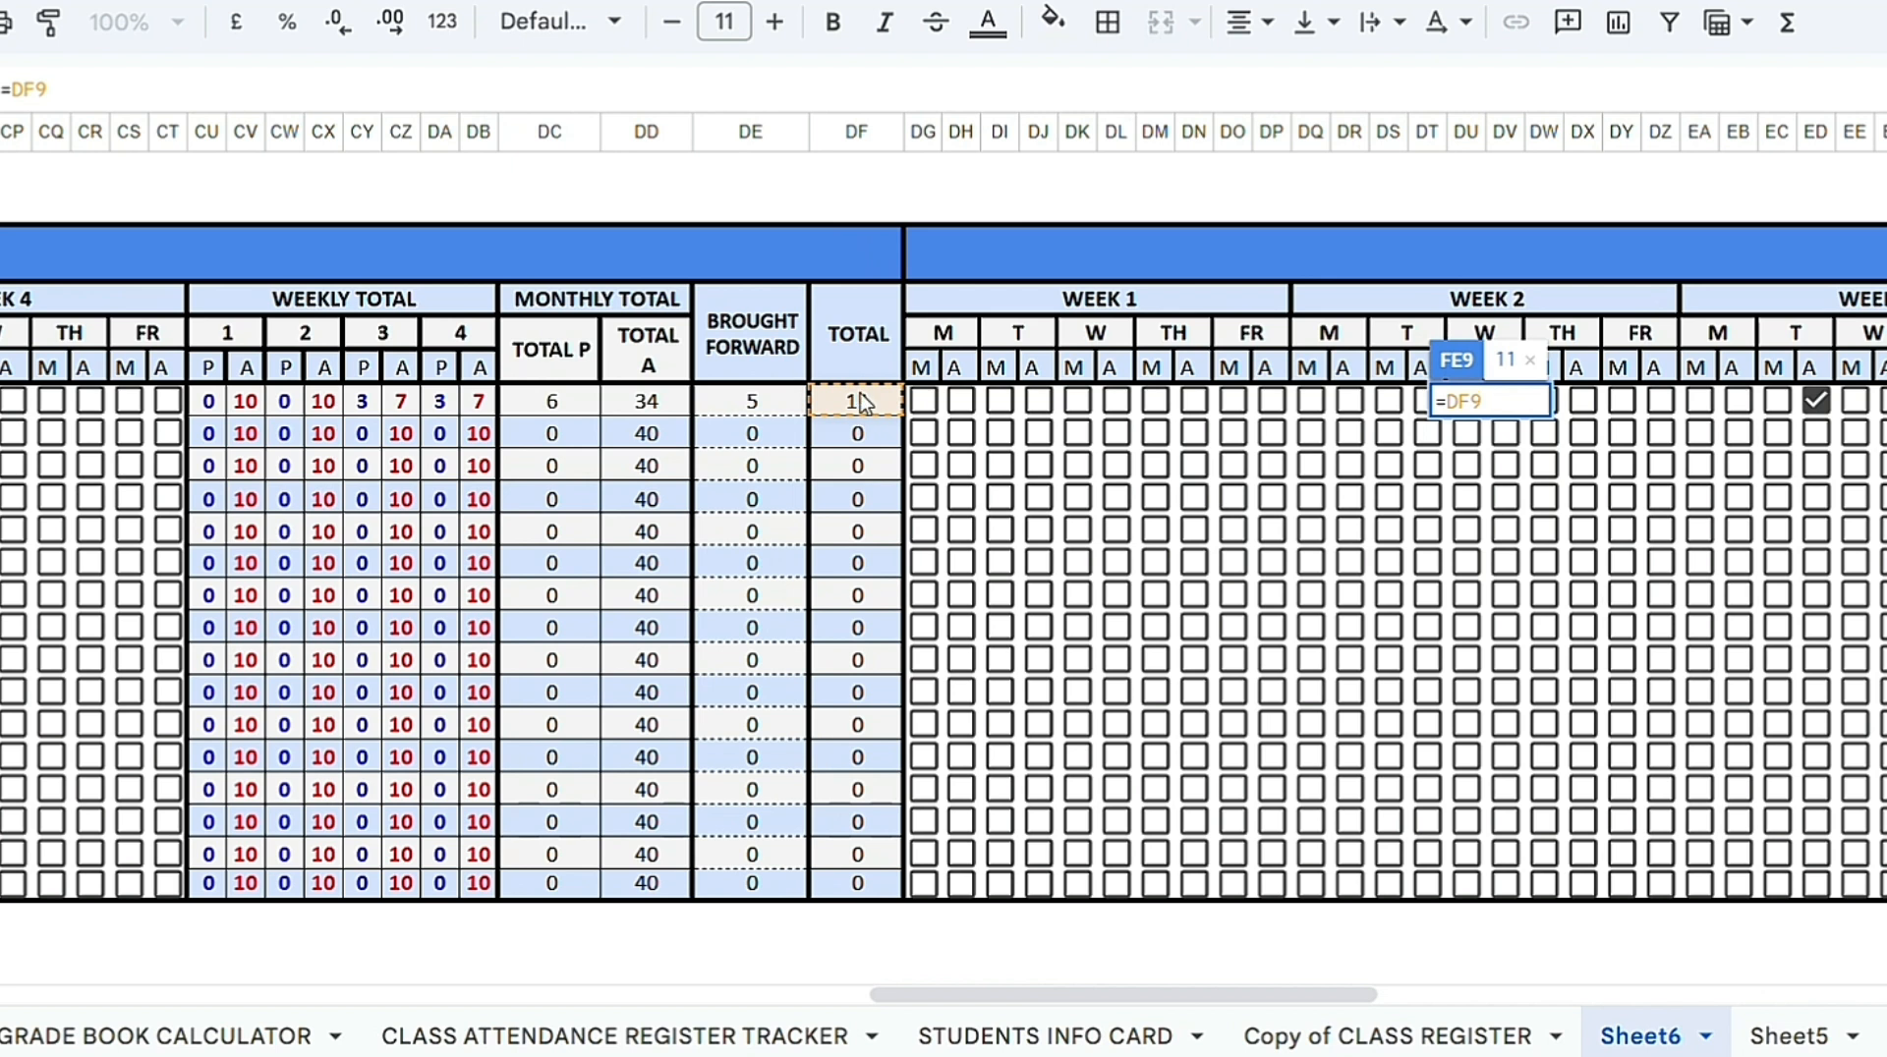
pyautogui.moveTo(1124, 994); pyautogui.dragTo(1457, 914)
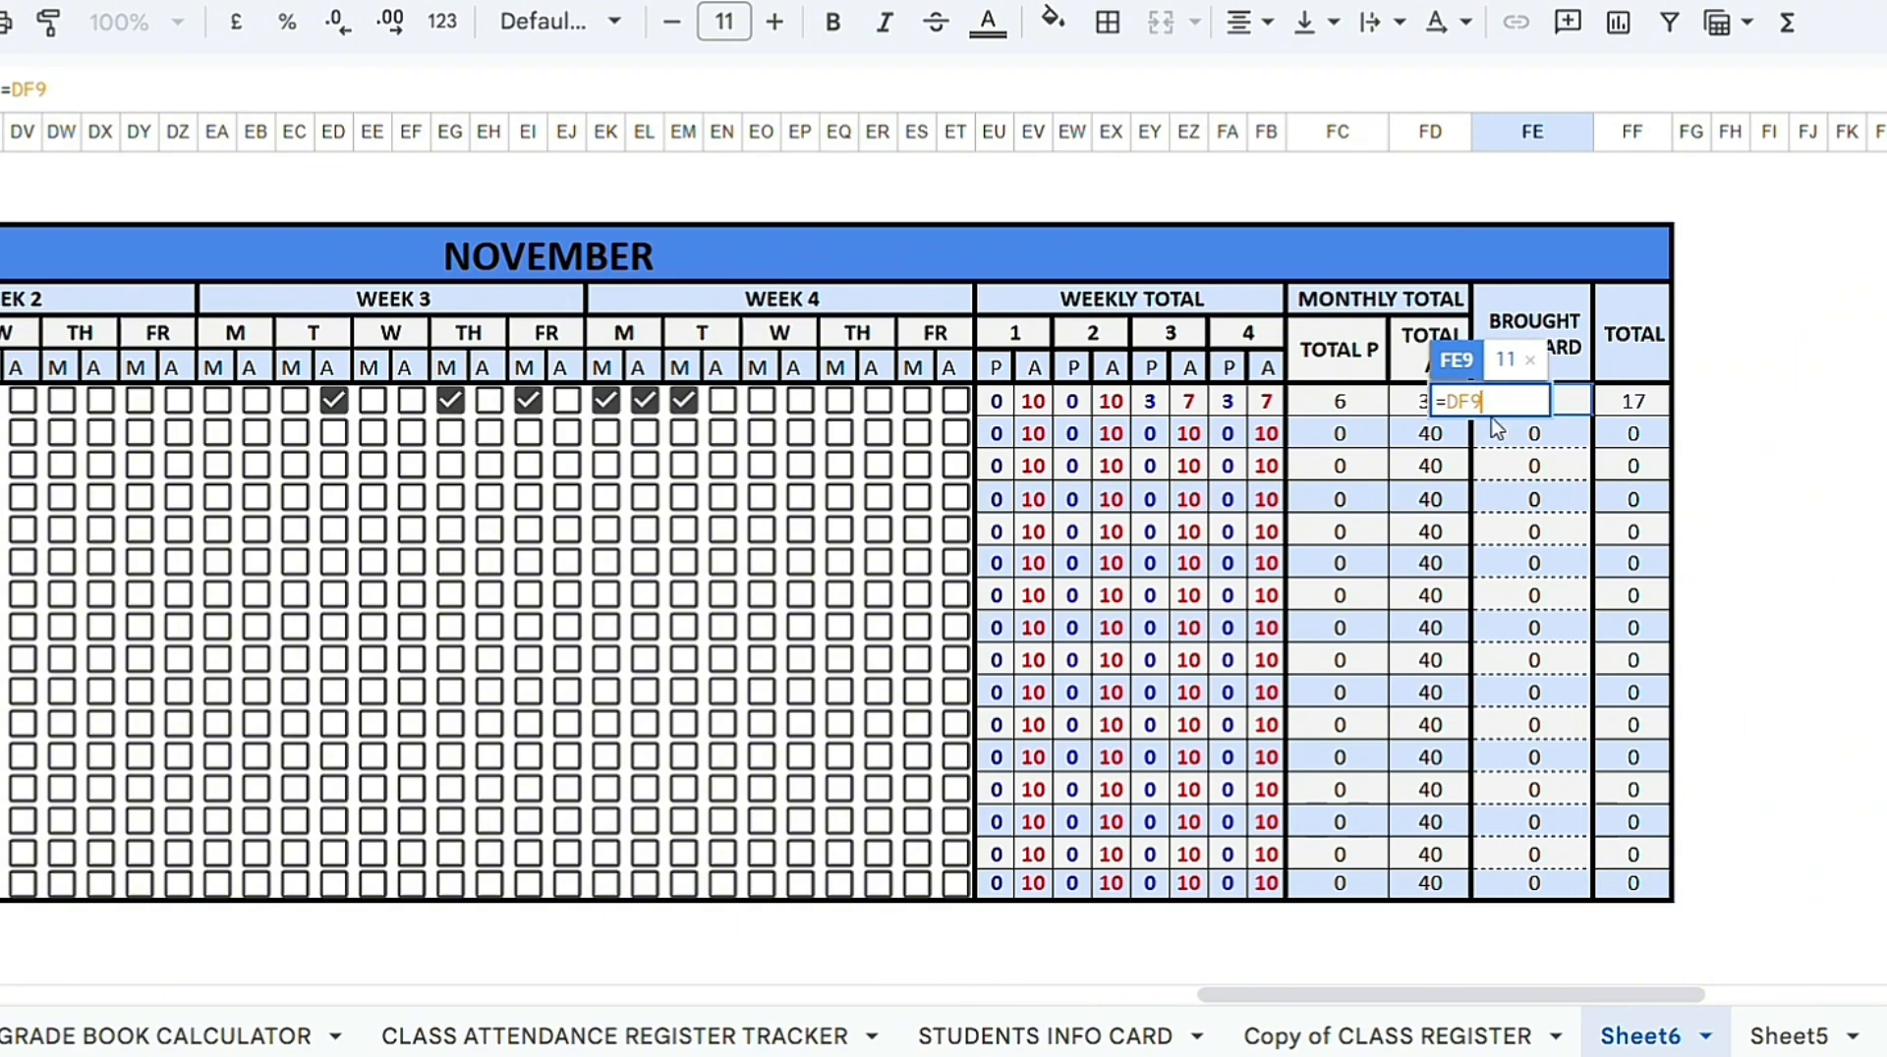
pyautogui.press('Return')
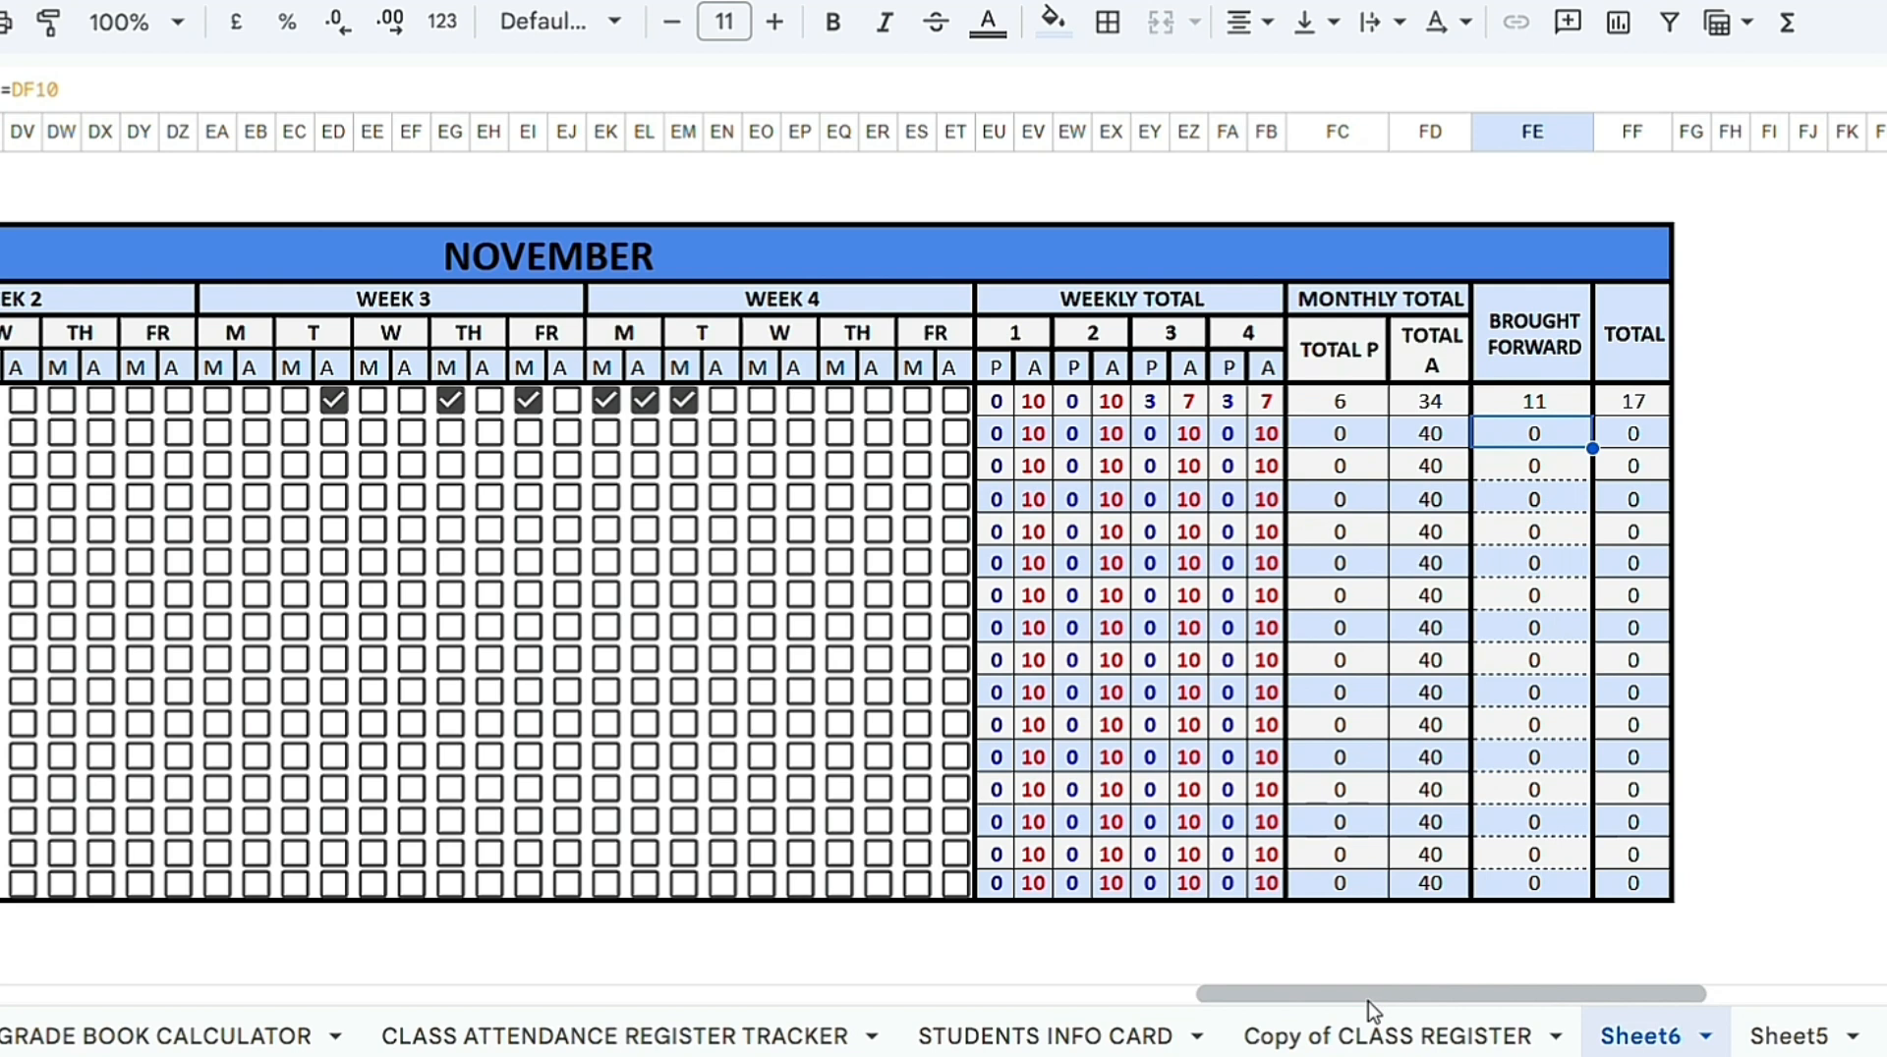
# Step: Tick the first student's October week 4 boxes CR9, CS9 and CT9
pyautogui.moveTo(1366, 1000); pyautogui.dragTo(963, 945)
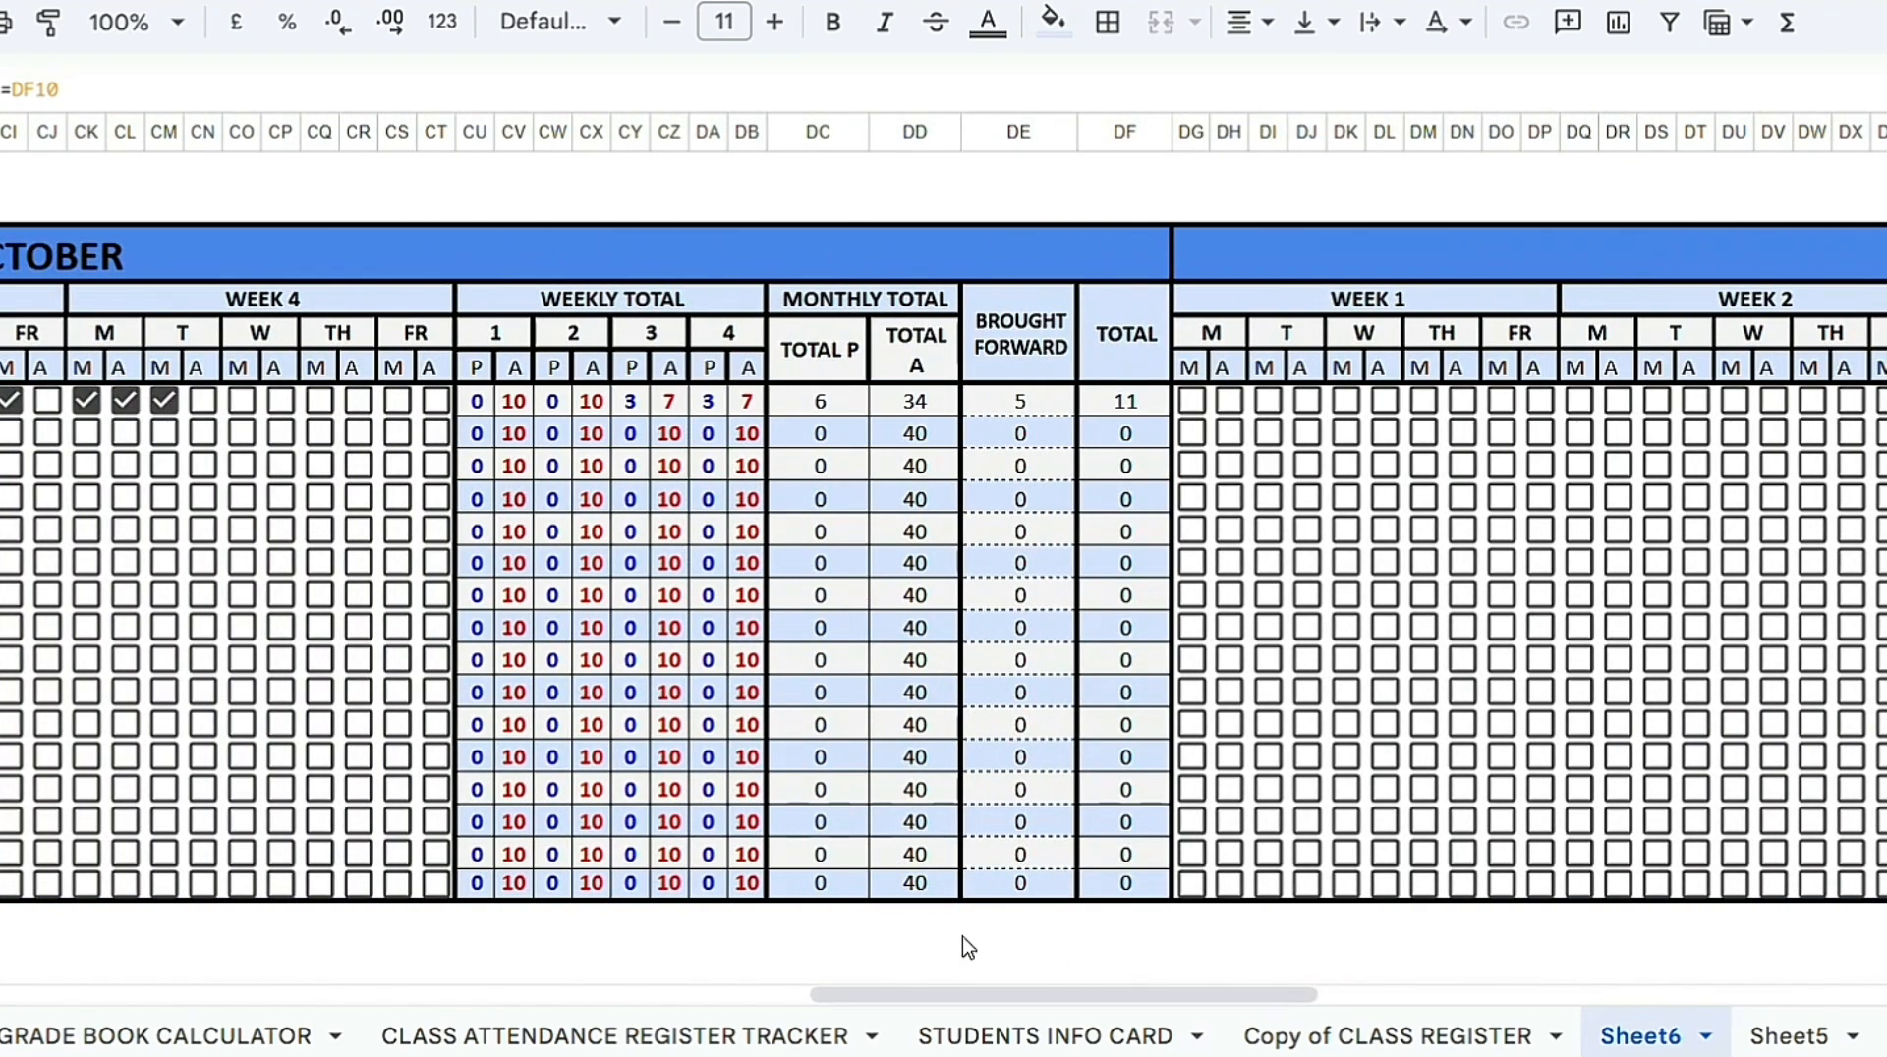
pyautogui.click(357, 403)
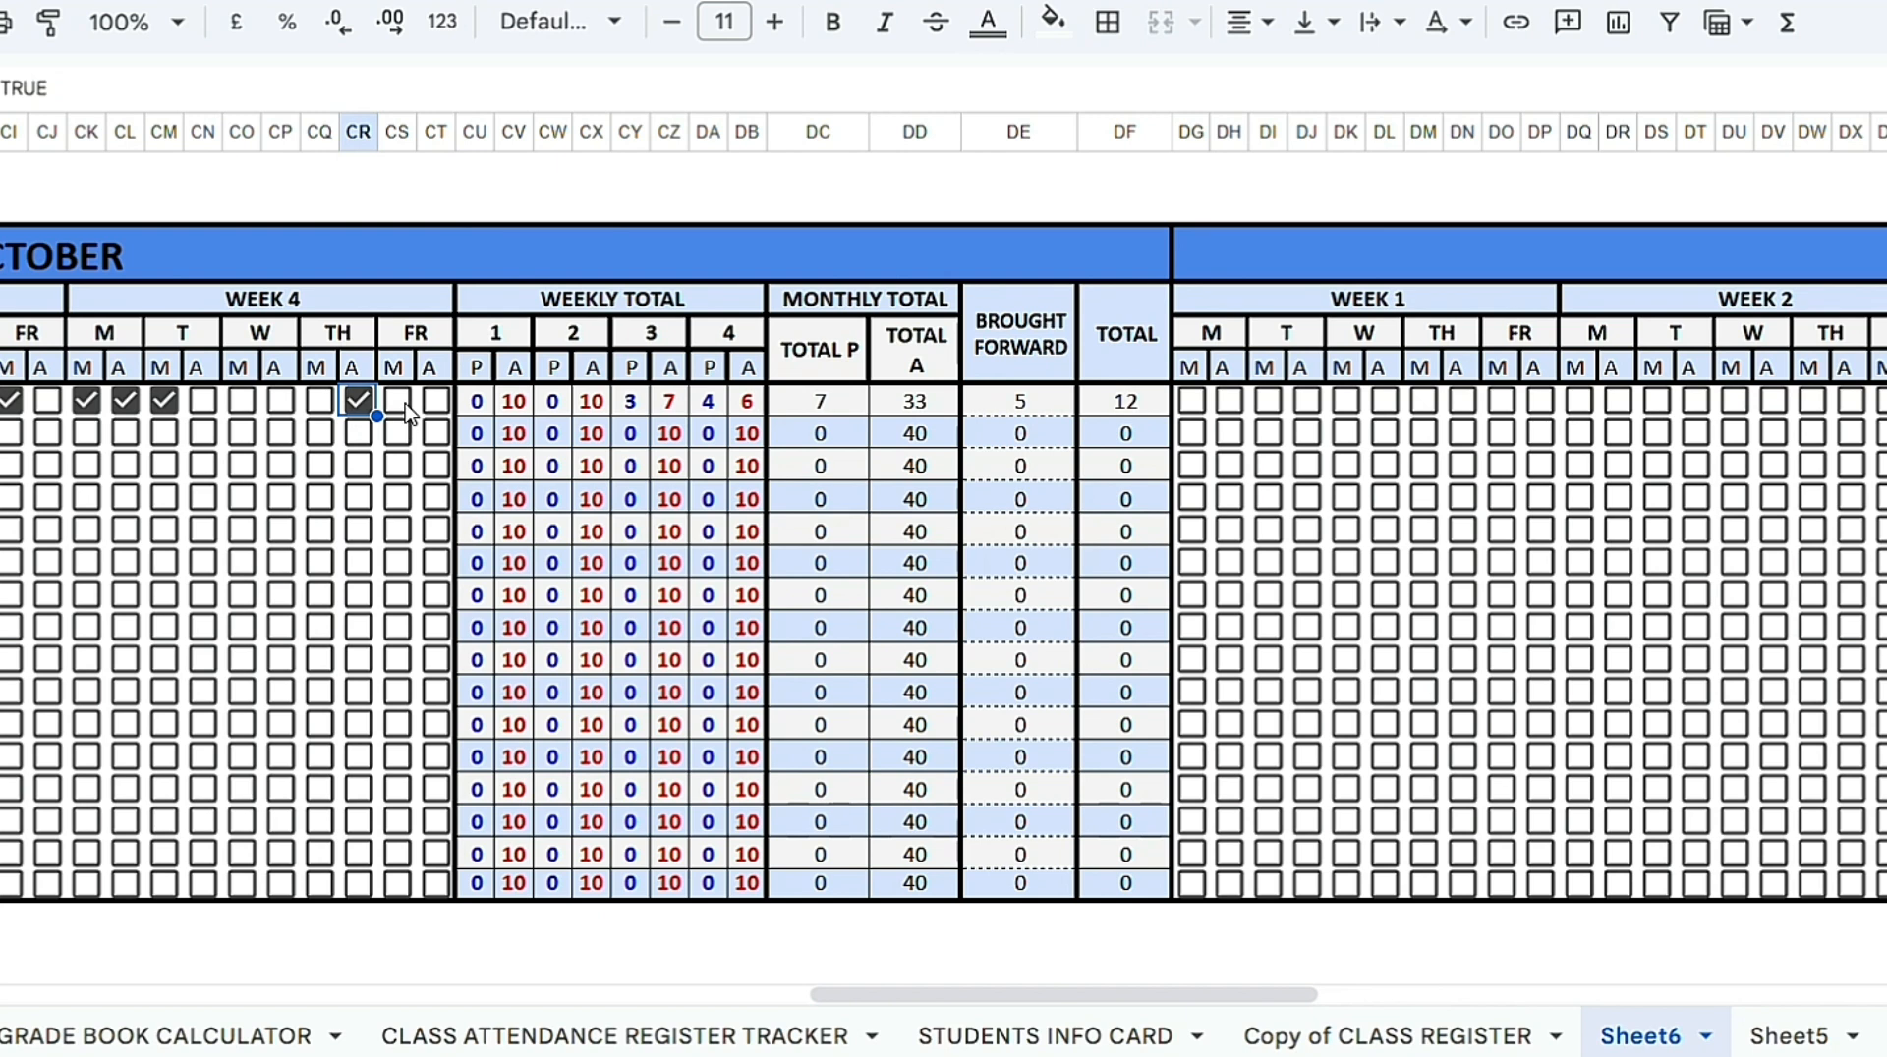
pyautogui.click(399, 405)
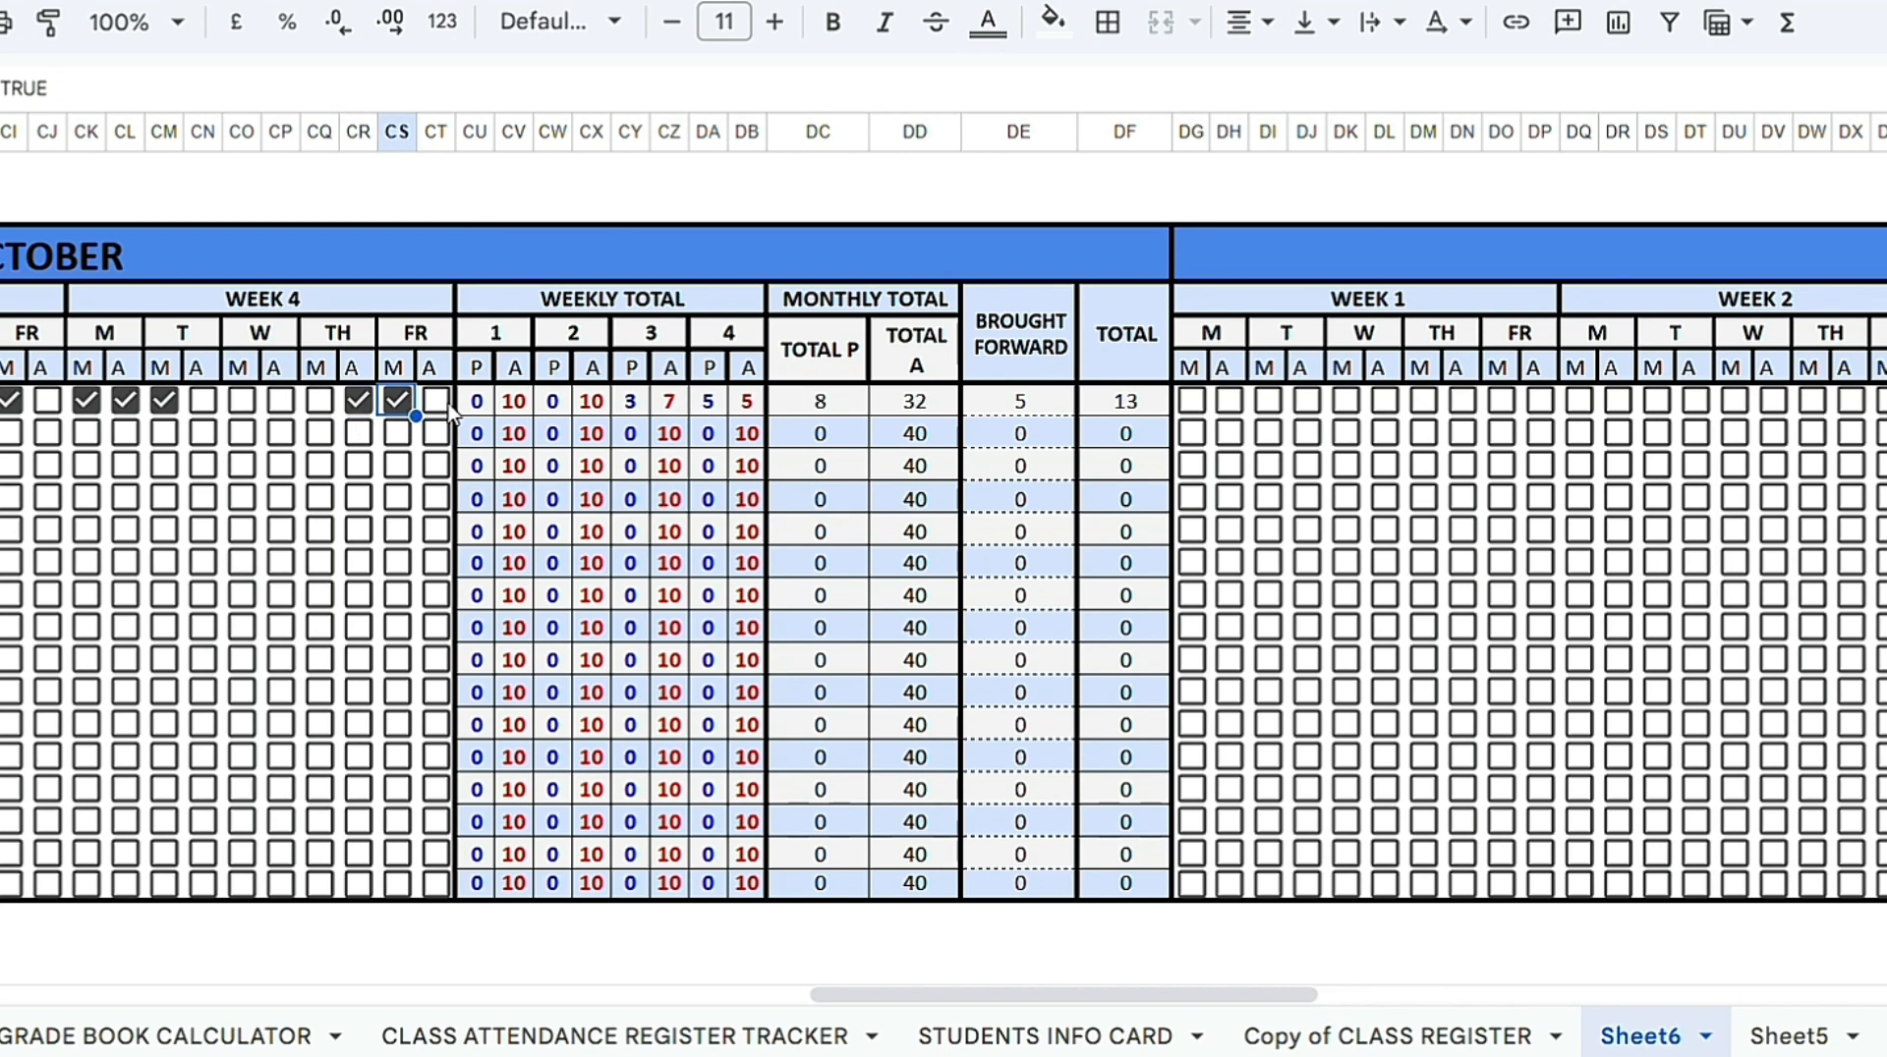
pyautogui.click(436, 402)
# Step: Tick the first student's November week 4 boxes EN9, EO9 and EP9
pyautogui.moveTo(1184, 997); pyautogui.dragTo(1566, 893)
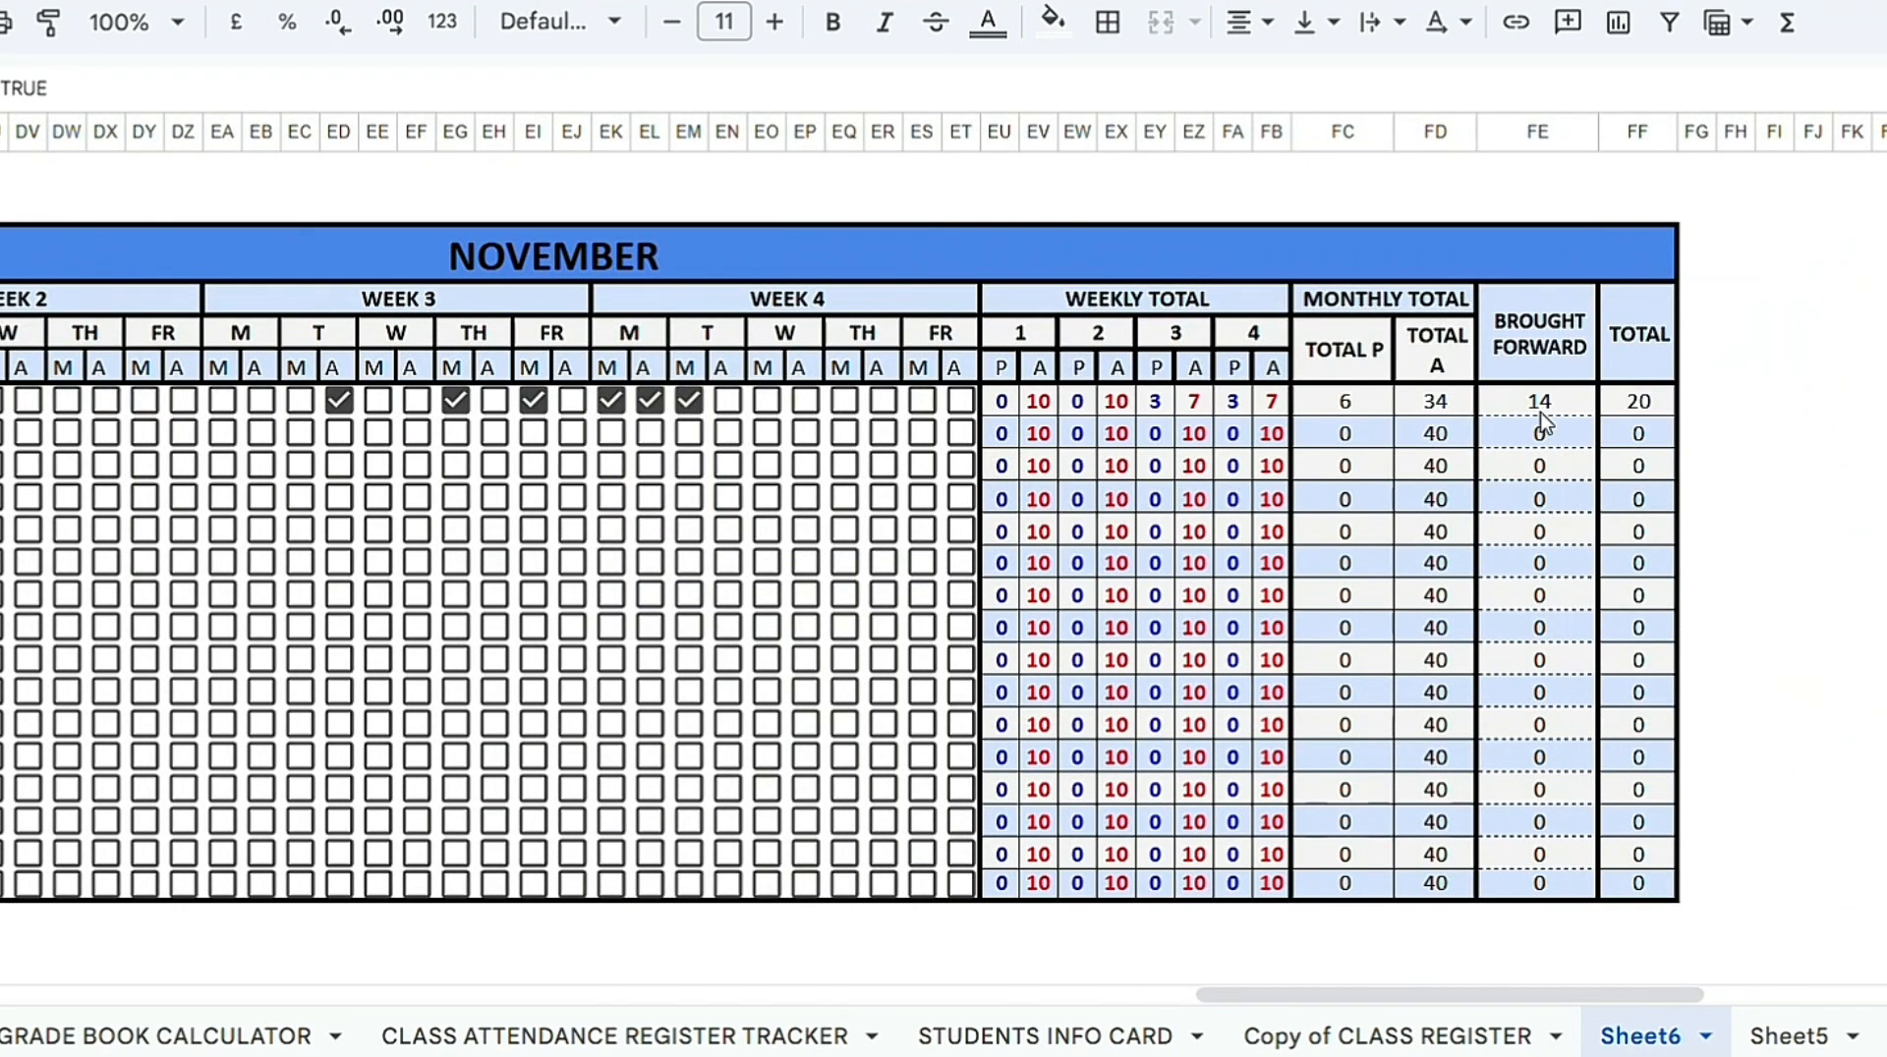
pyautogui.click(805, 400)
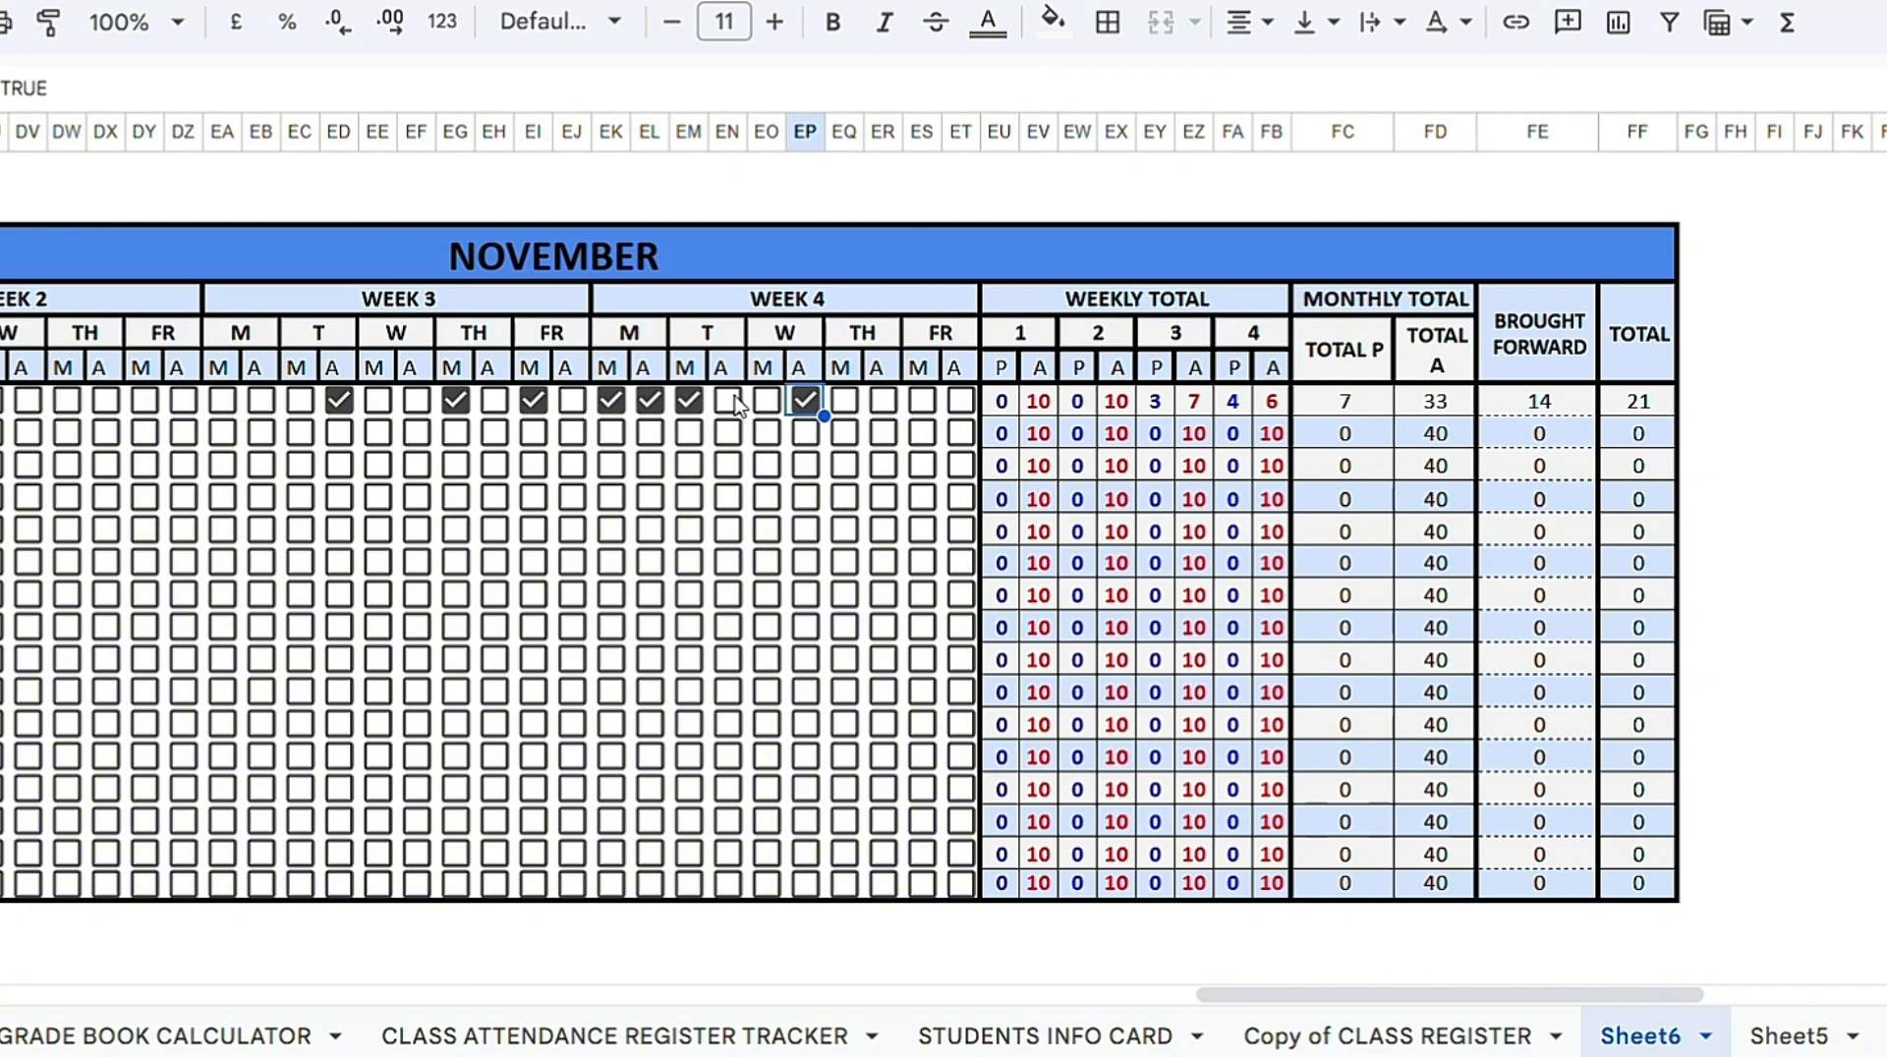
pyautogui.click(732, 401)
pyautogui.click(766, 400)
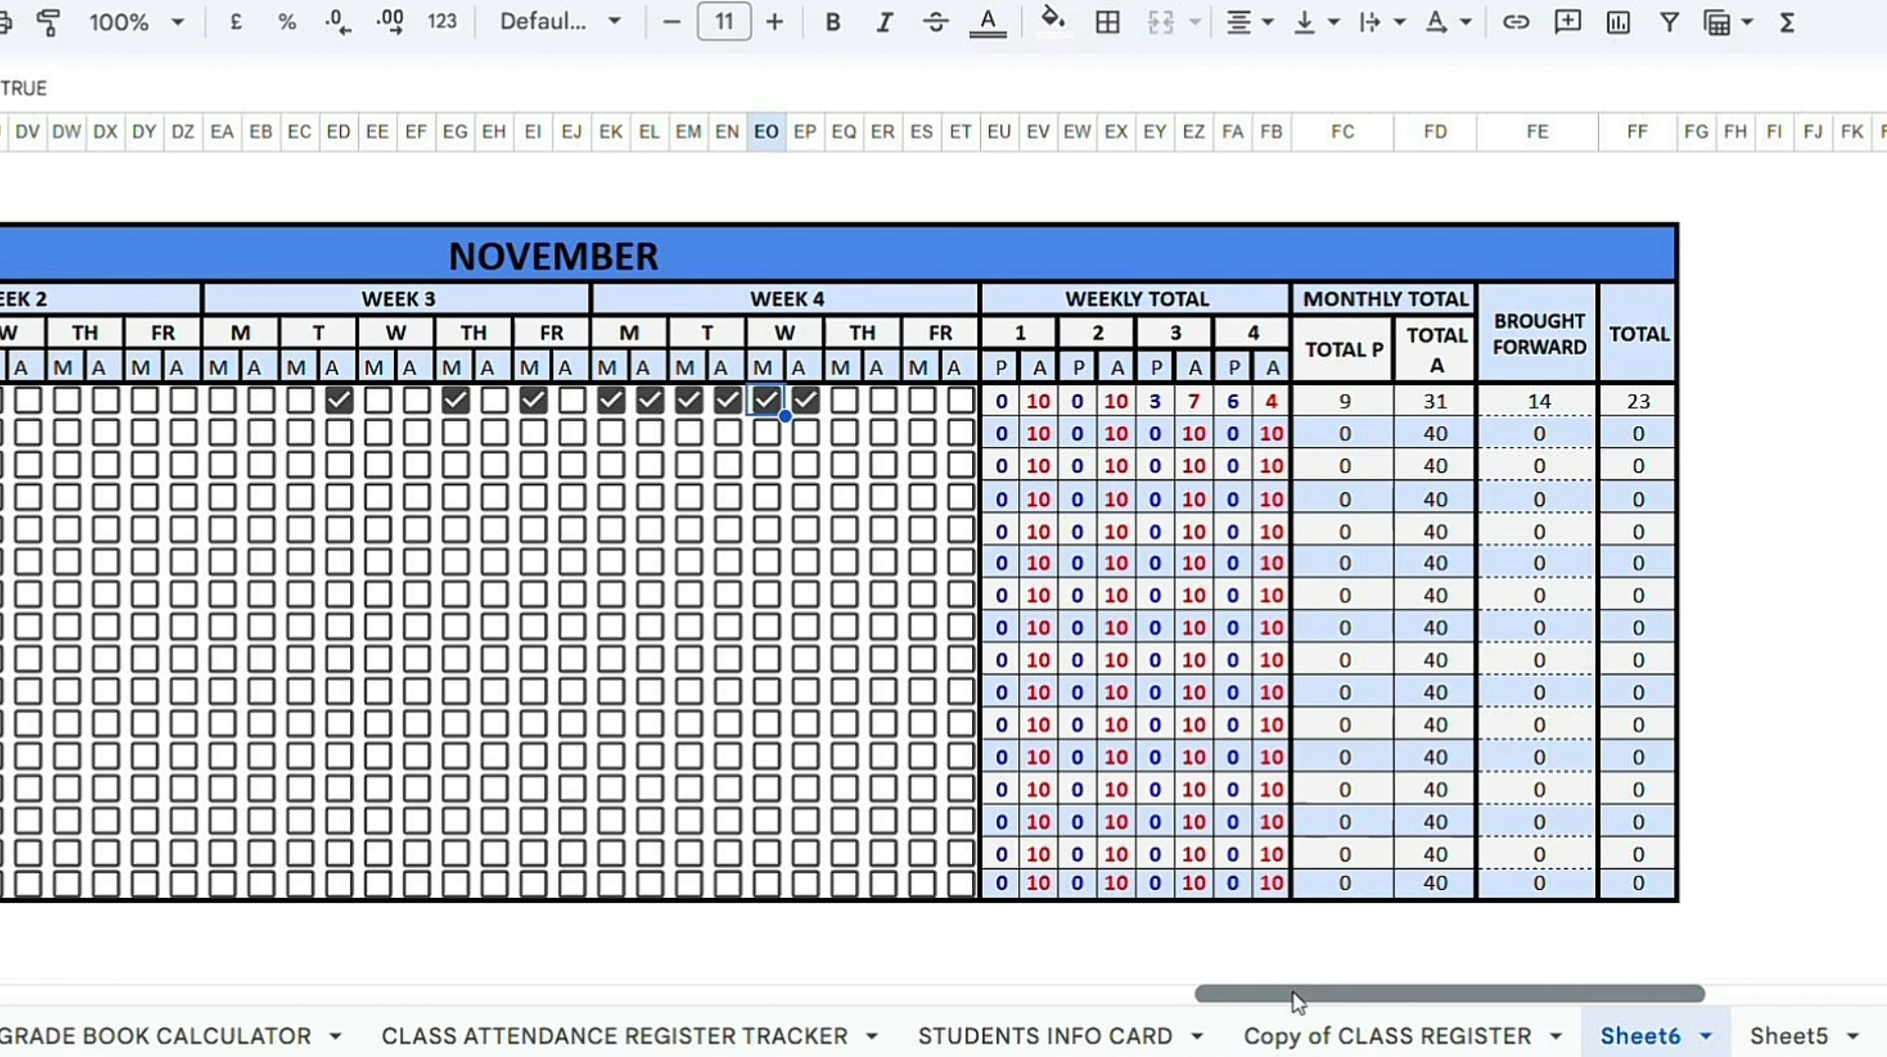
pyautogui.moveTo(1297, 1001); pyautogui.dragTo(517, 1050)
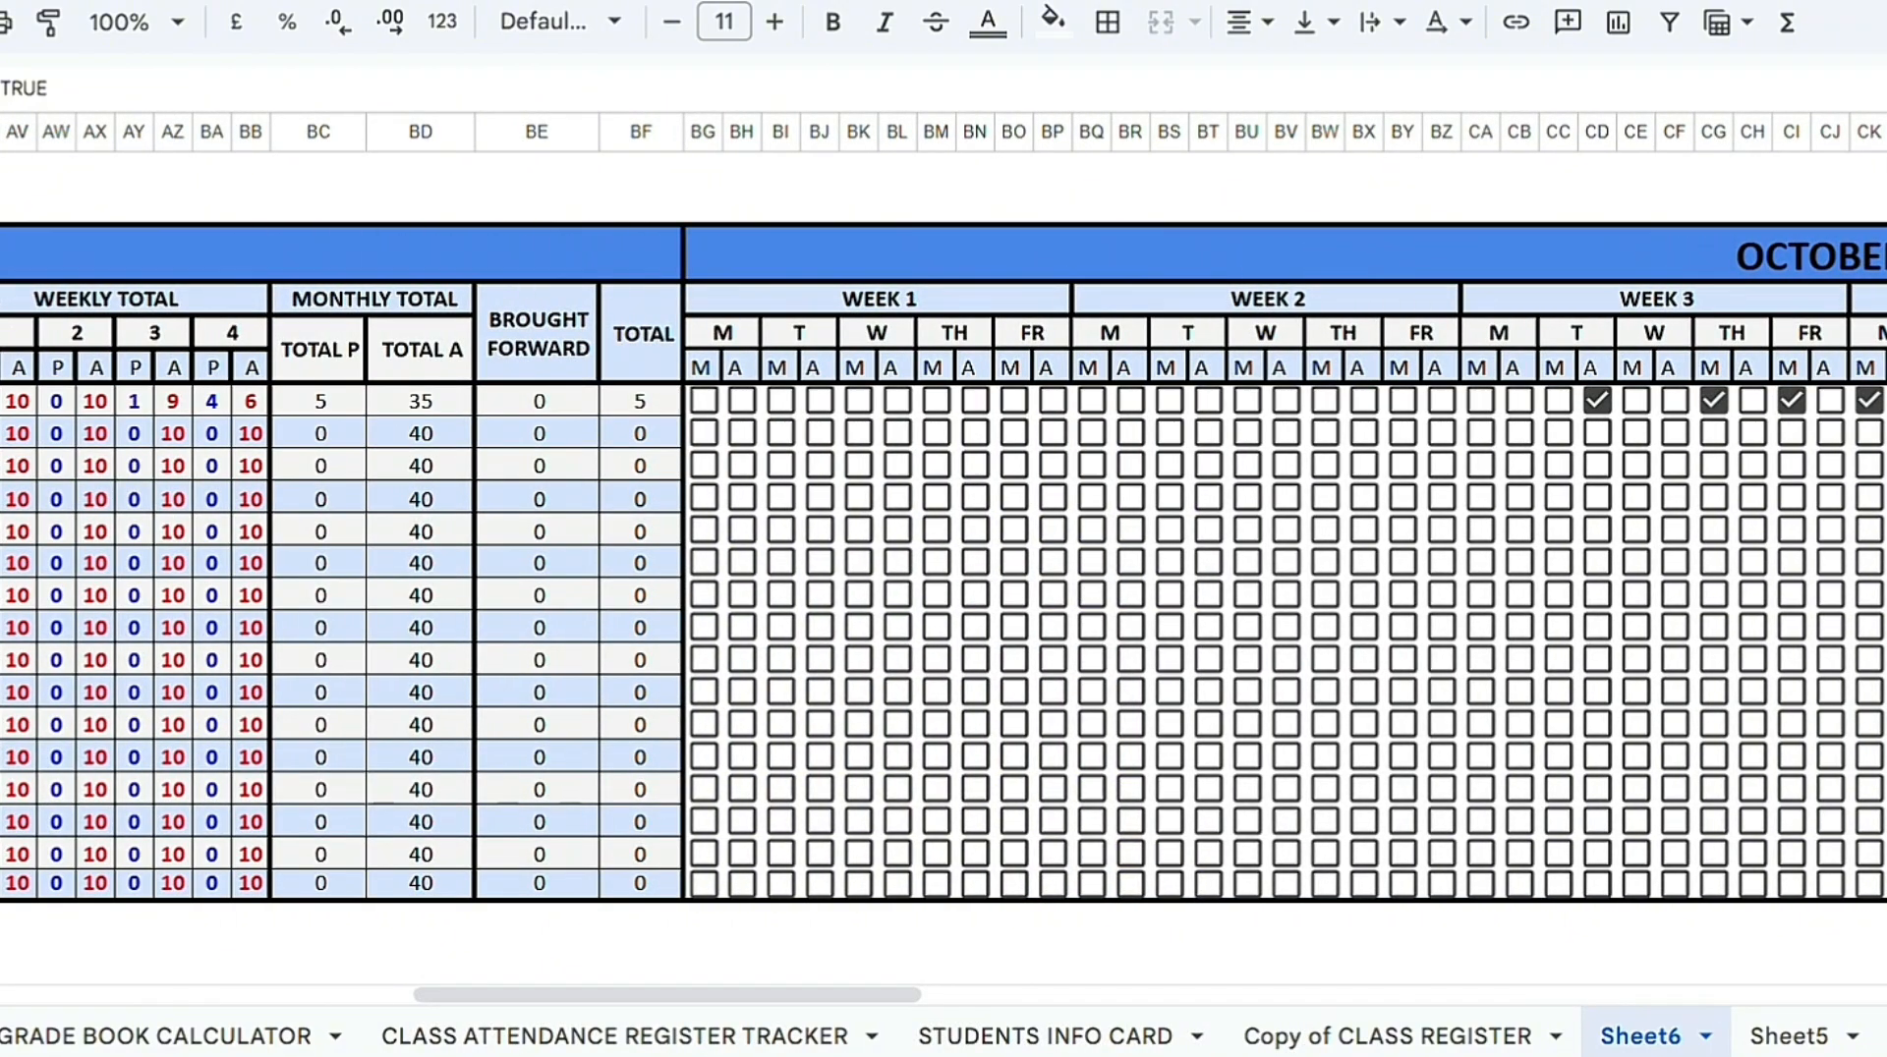